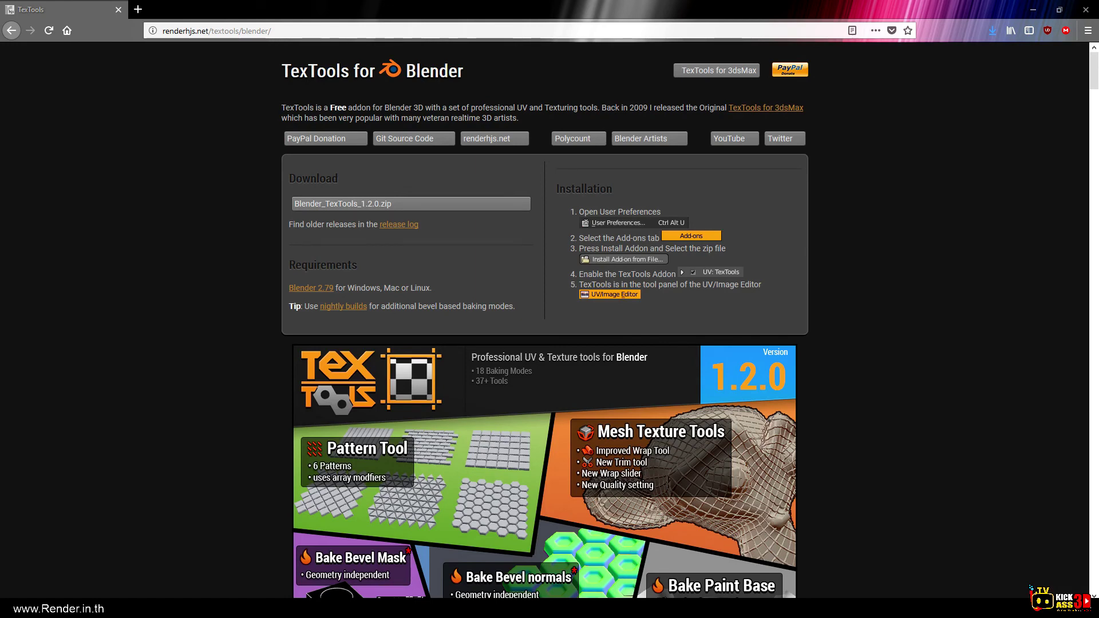
Review the TexTools for Blender download and installation page in Firefox.
left_click(166, 33)
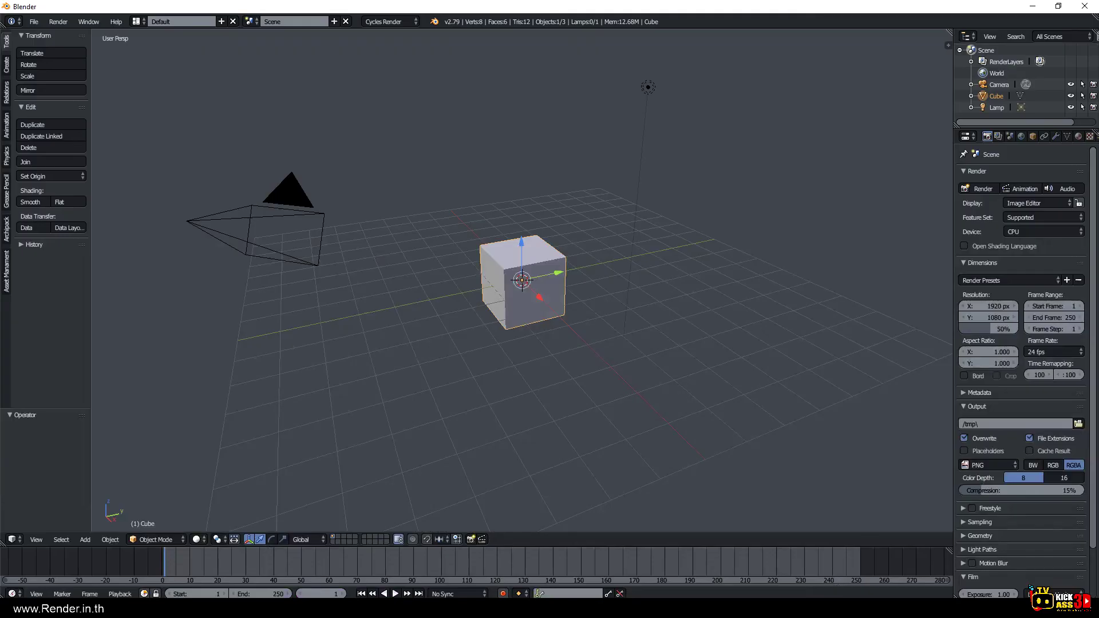
Show Blender's User Preferences on the Add-ons tab, in front of the browser.
left_click(34, 21)
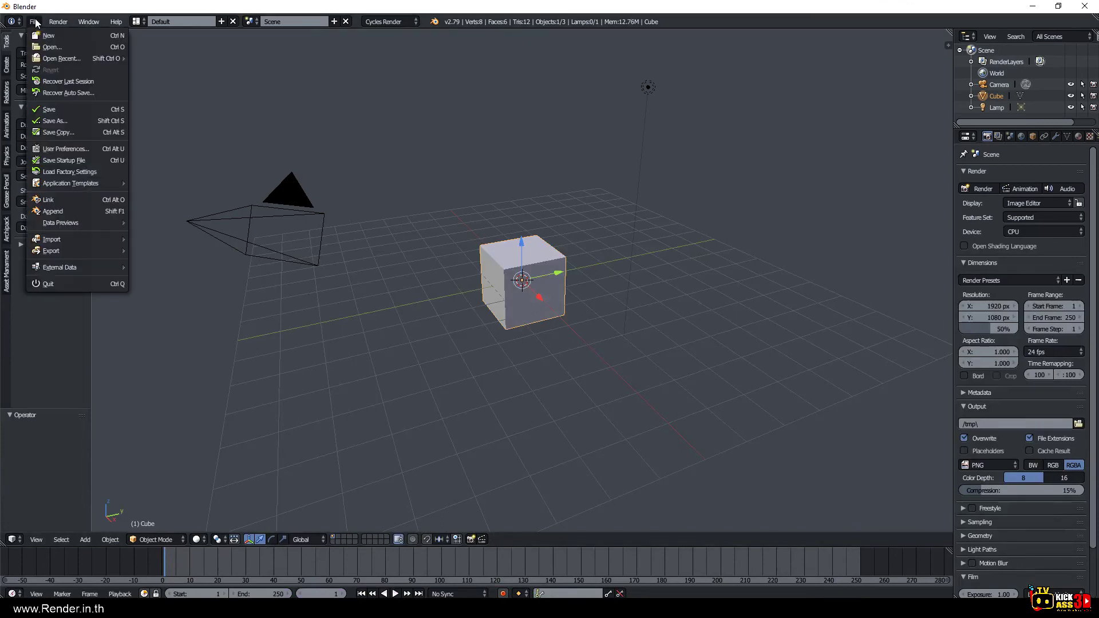
left_click(86, 149)
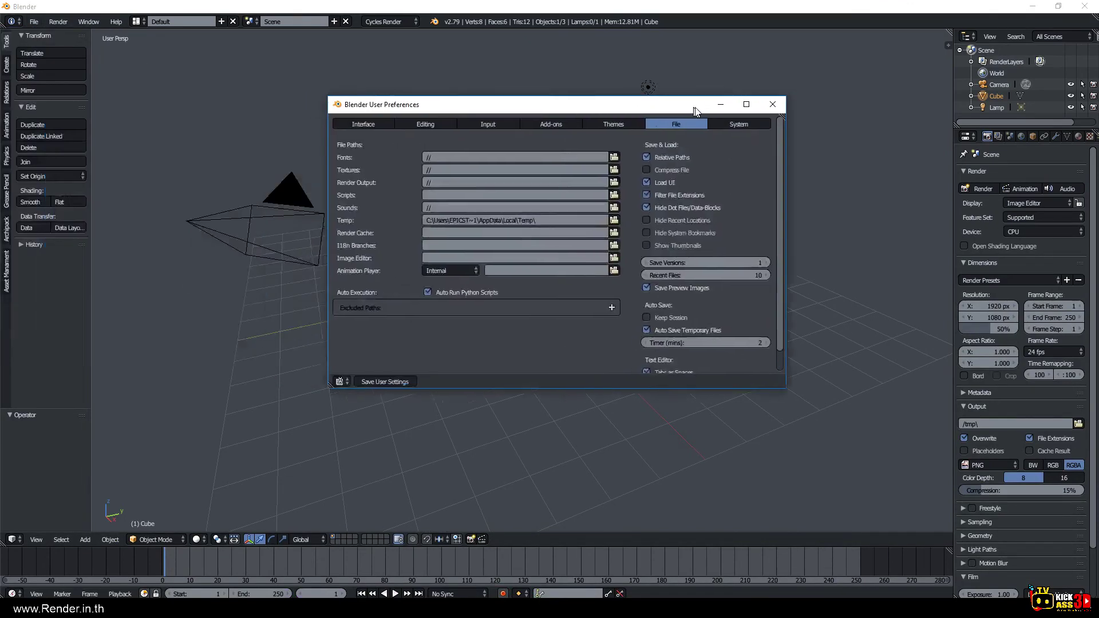
left_click_drag(694, 110, 701, 109)
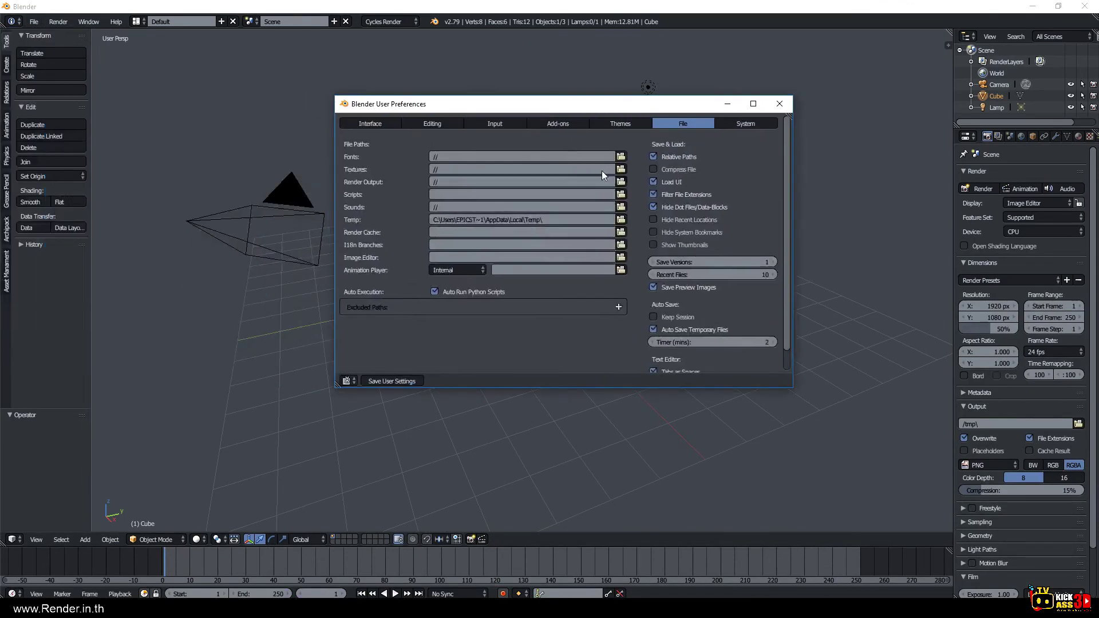
left_click(565, 125)
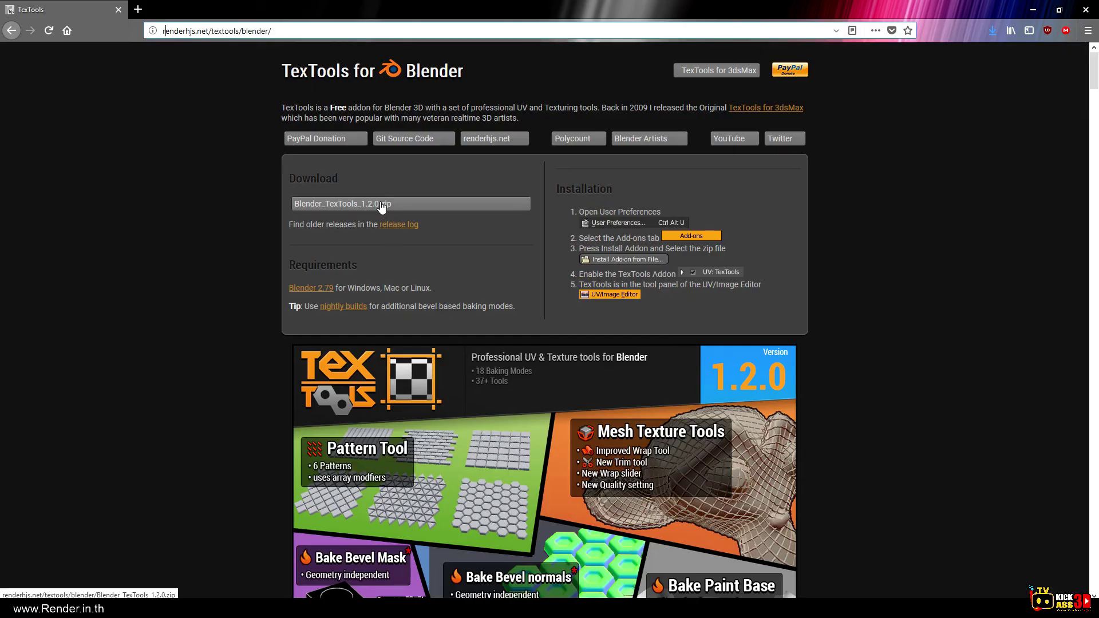
left_click(137, 608)
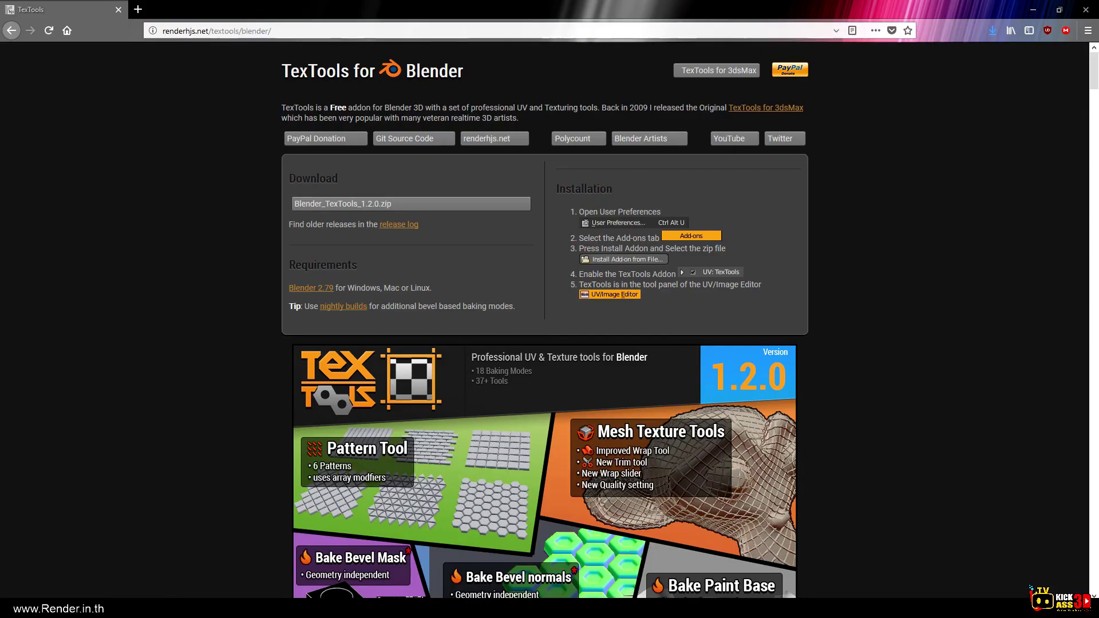
left_click(186, 568)
Filter add-ons by 'tex' and expand the enabled UV: TexTools 1.2.0 entry to its preferences.
left_click(361, 141)
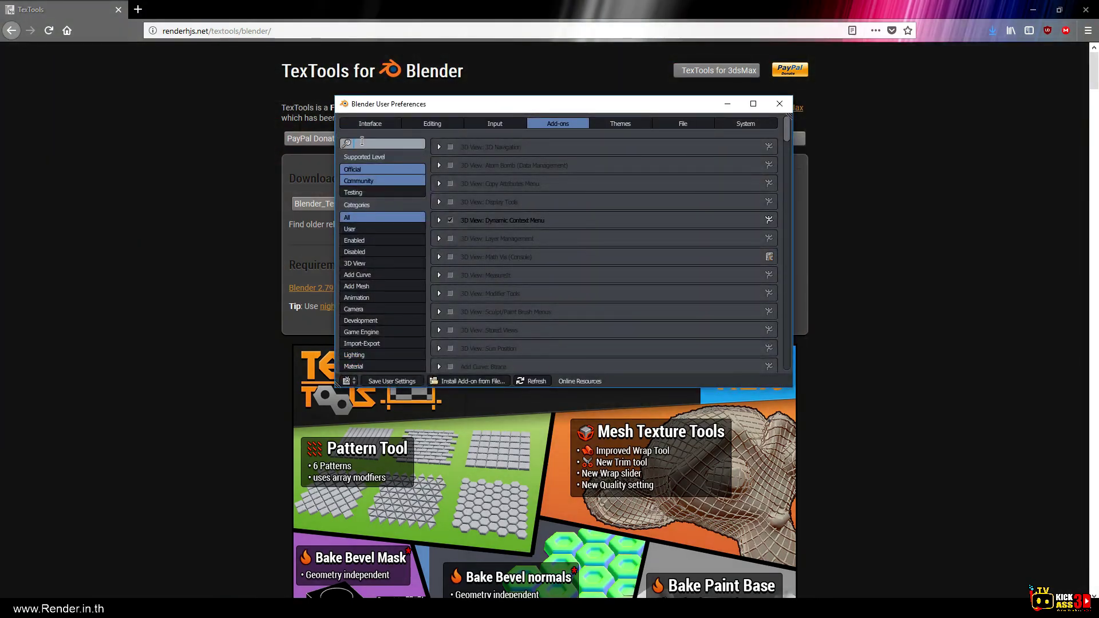
type("tex")
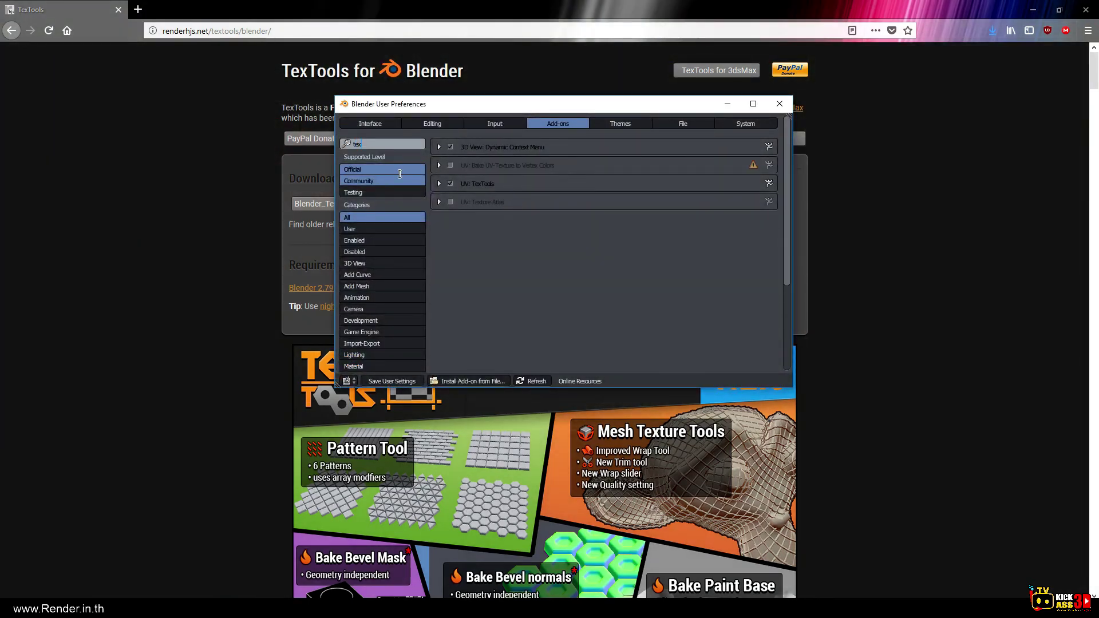
key("Return")
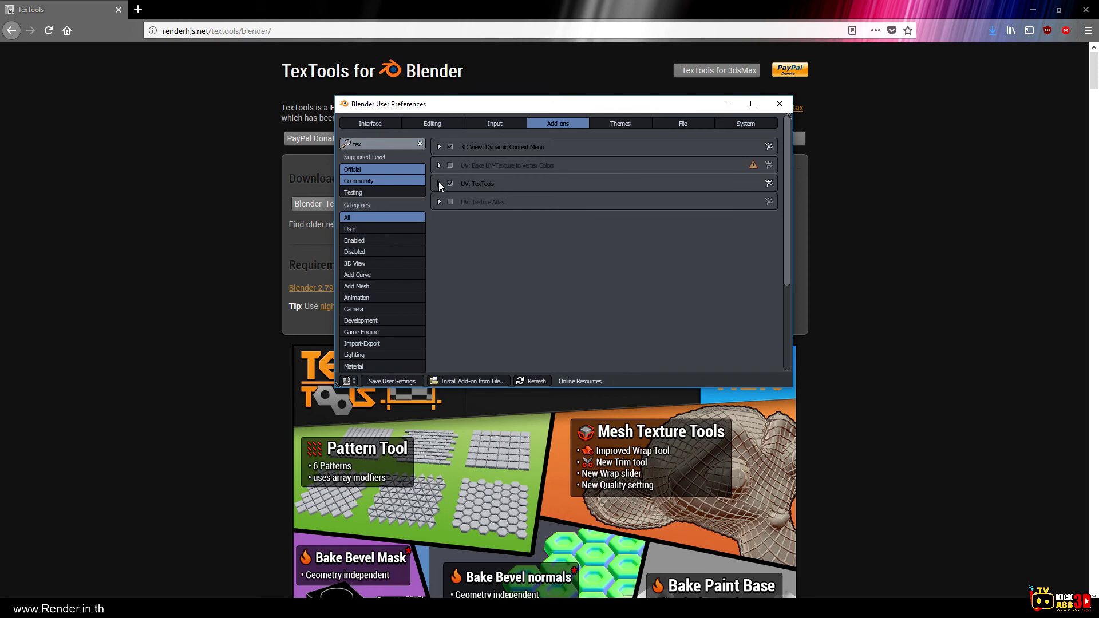
left_click(461, 184)
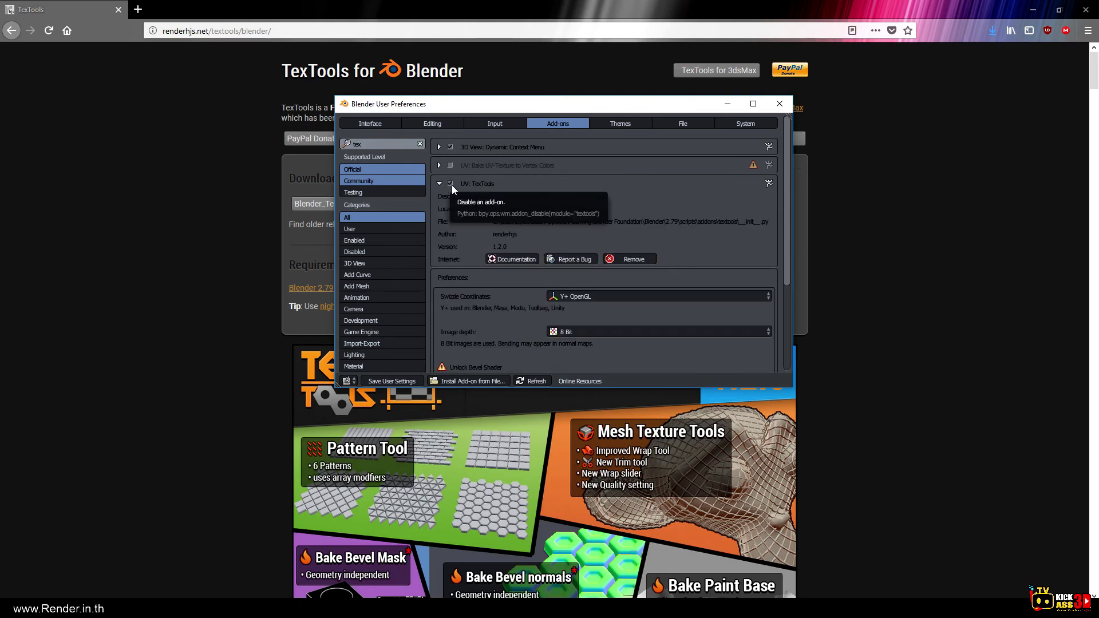
scroll(531, 188, "down", 1)
scroll(532, 186, "down", 1)
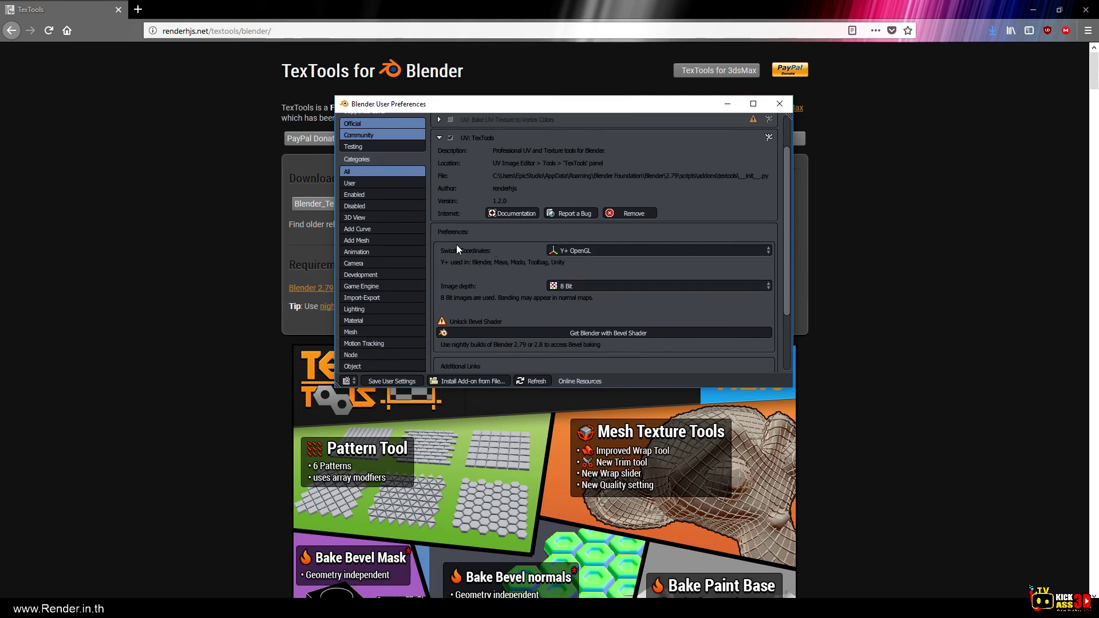
scroll(458, 246, "down", 1)
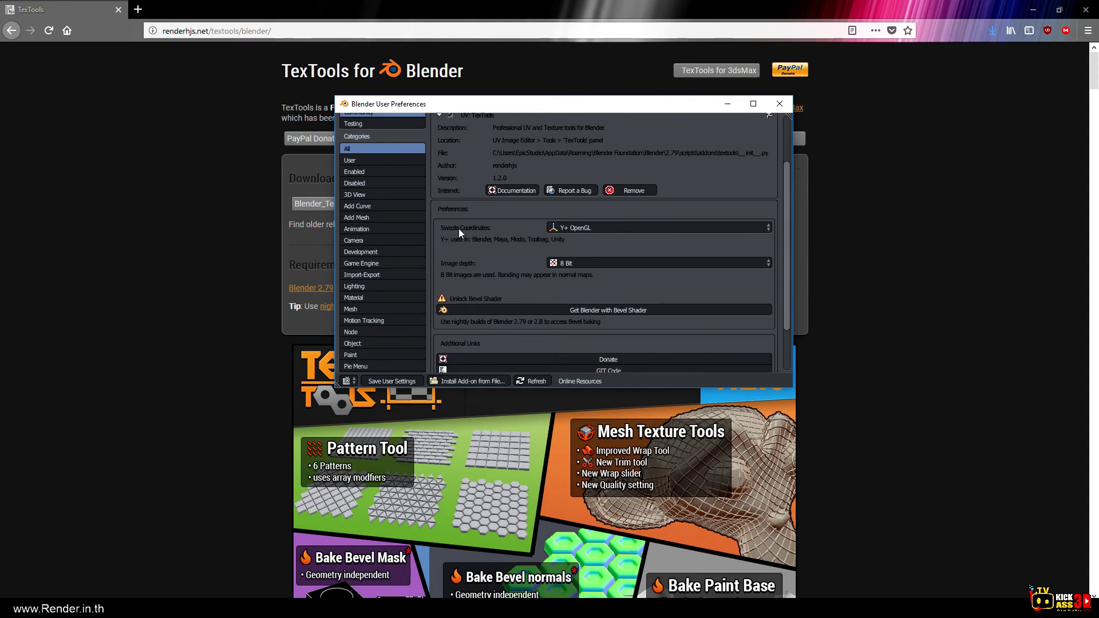
Try Y- Direct X swizzle coordinates, settle on Y+ OpenGL, and close User Preferences.
left_click(587, 228)
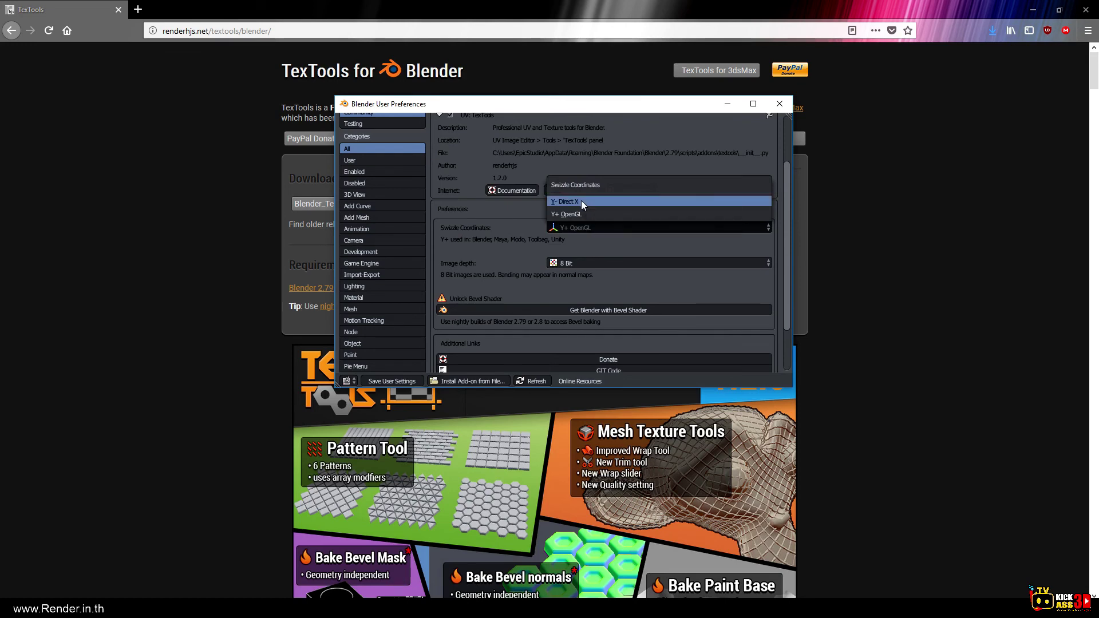
left_click(582, 200)
left_click(574, 223)
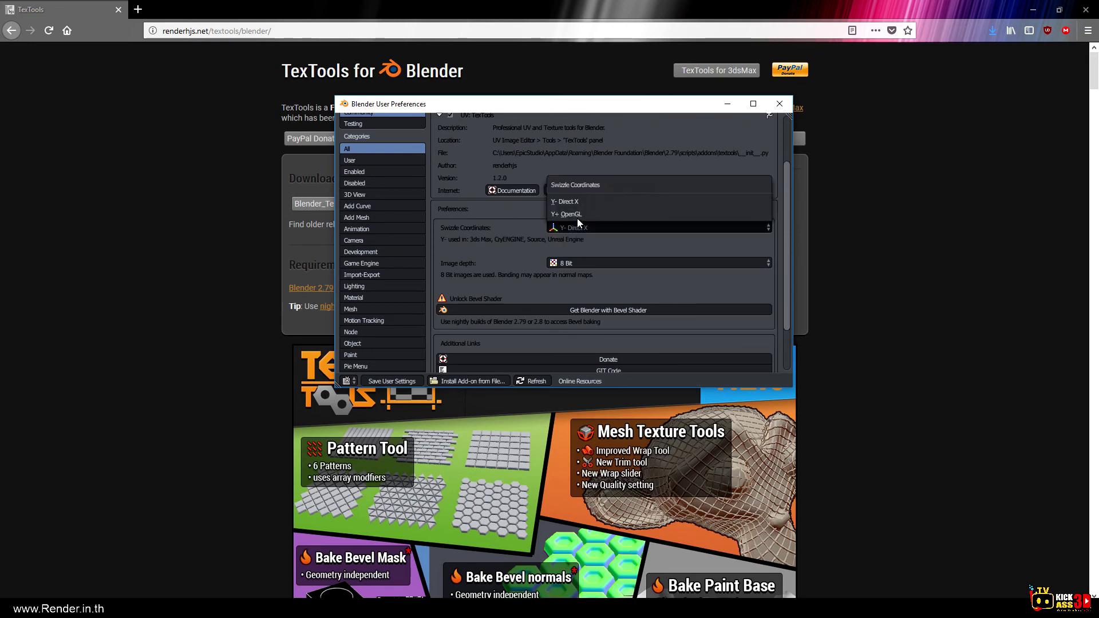
left_click(579, 215)
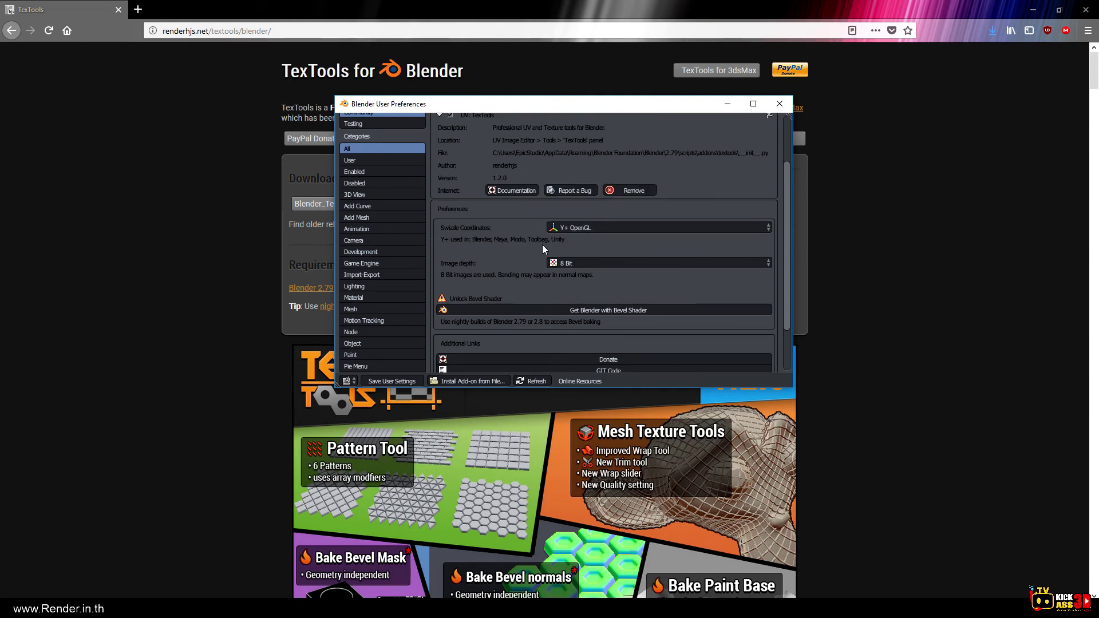
left_click(593, 229)
left_click(586, 201)
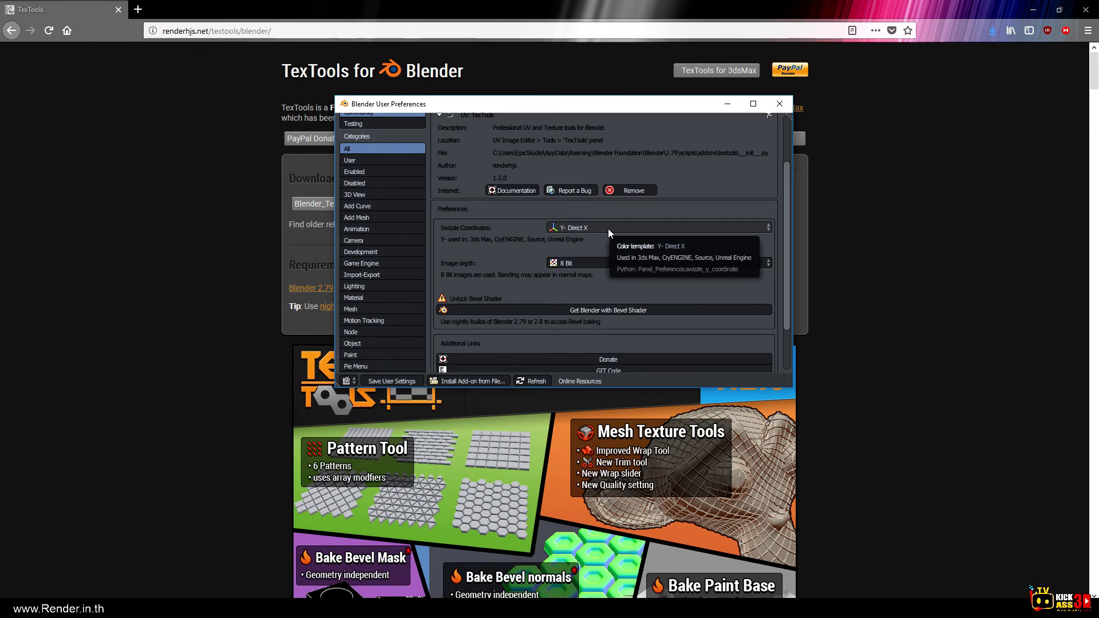
left_click(608, 228)
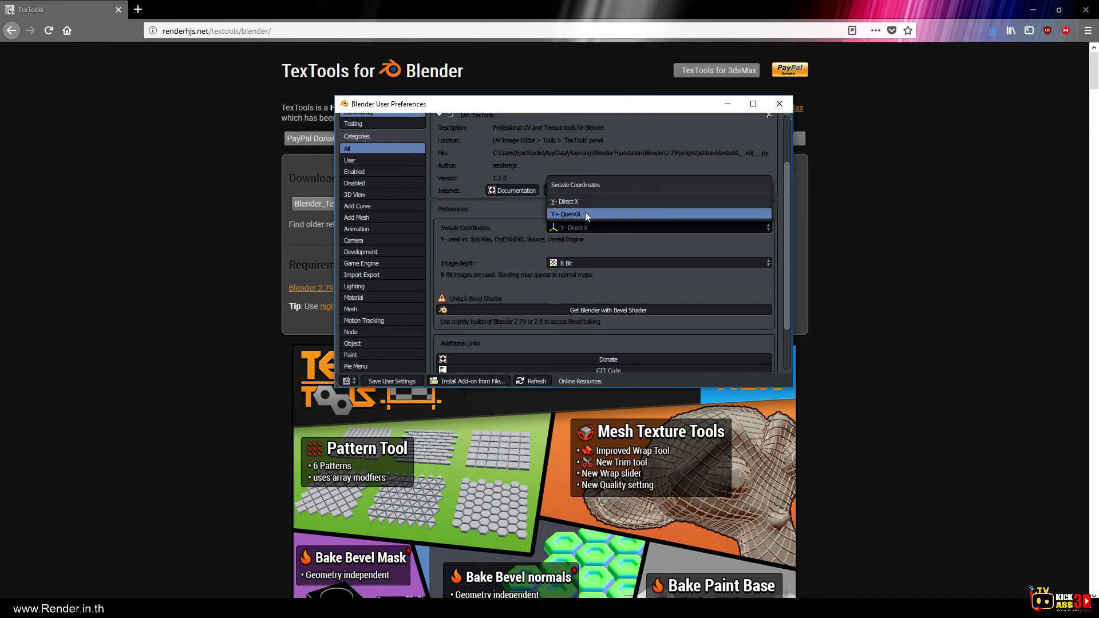
left_click(585, 214)
scroll(584, 232, "down", 2)
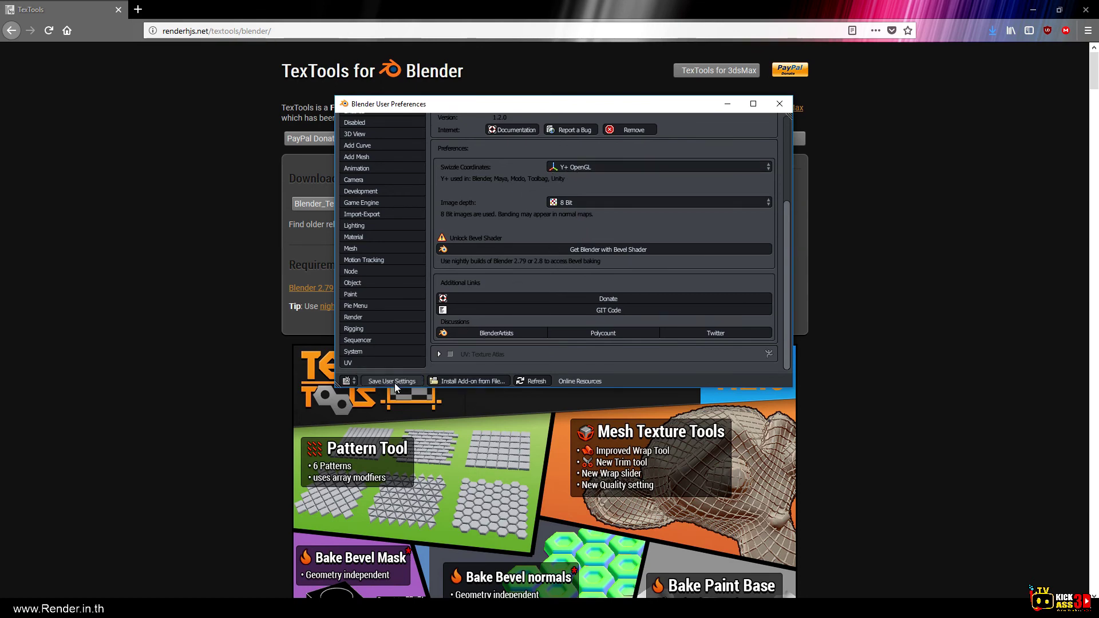
left_click(779, 103)
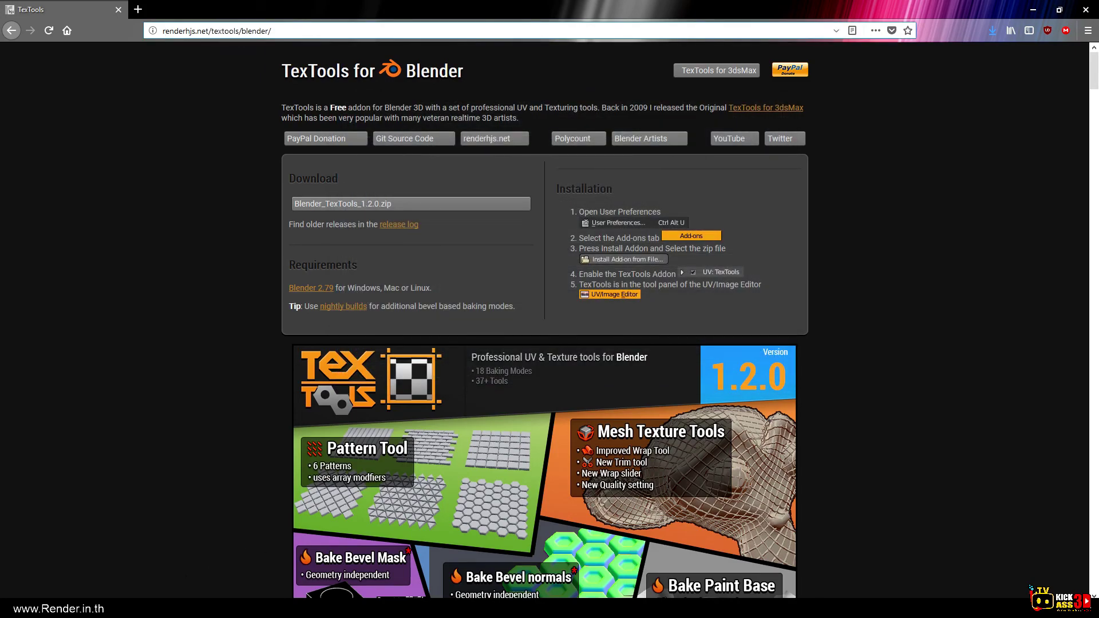
Split the 3D viewport and turn the right half into a UV/Image Editor.
key("KP_Decimal")
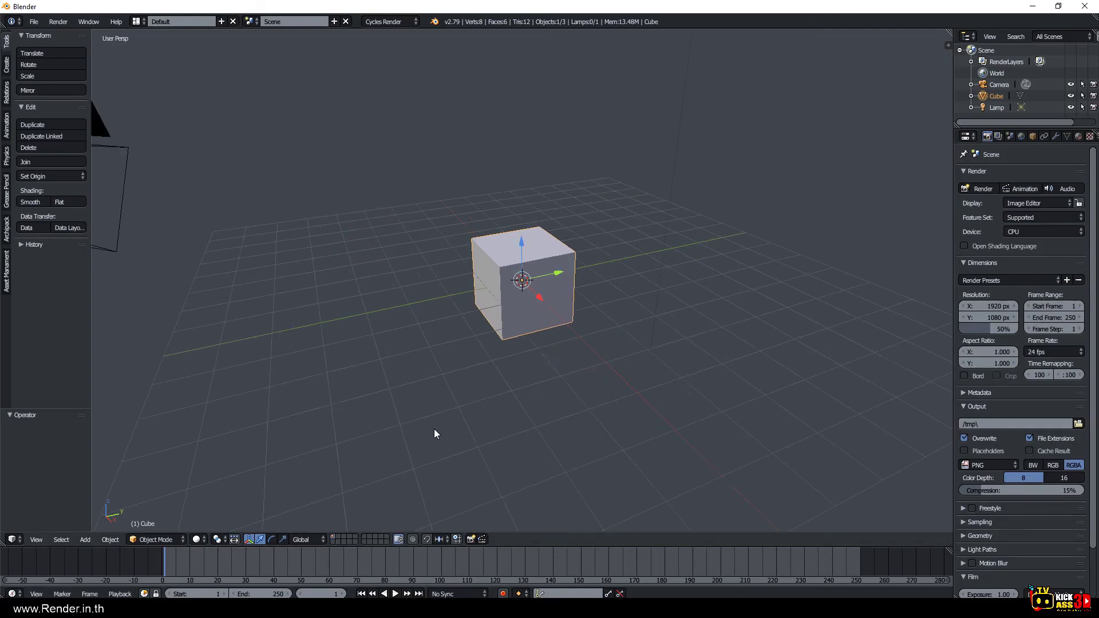
left_click_drag(945, 35, 428, 52)
left_click(439, 540)
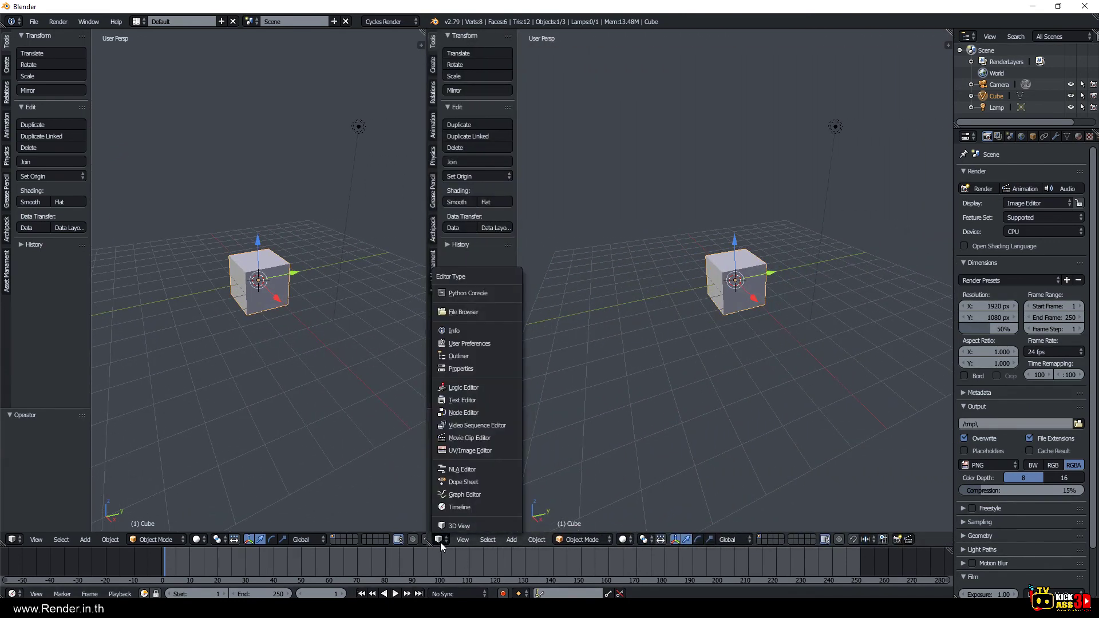
left_click(464, 451)
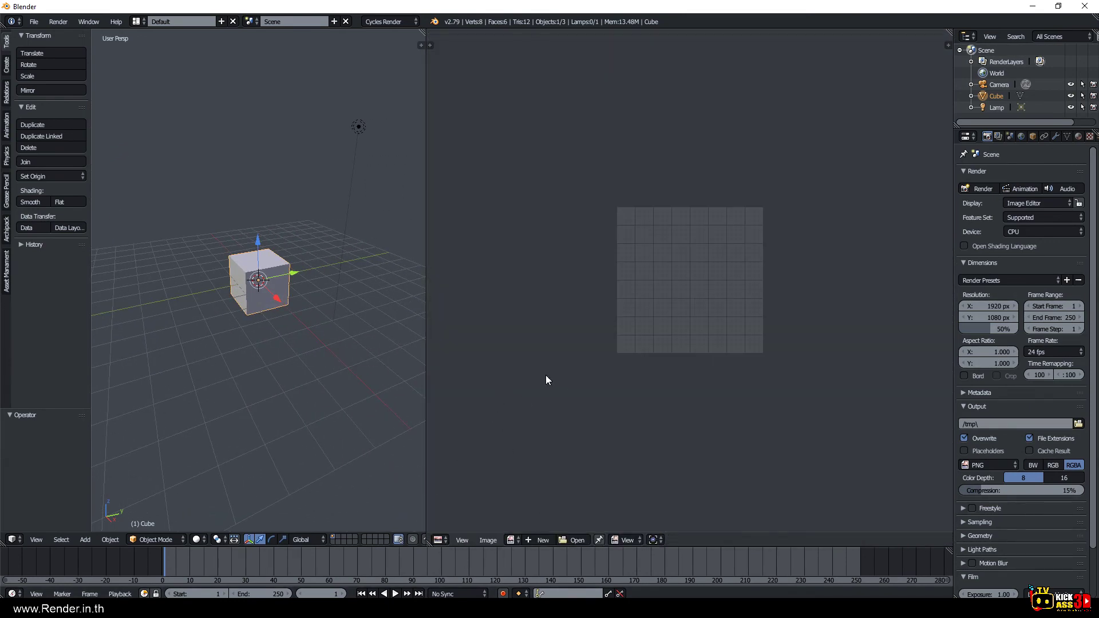
Show the TexTools panel, zoom the grid to 1:1, and put the cube in Edit Mode.
key("t")
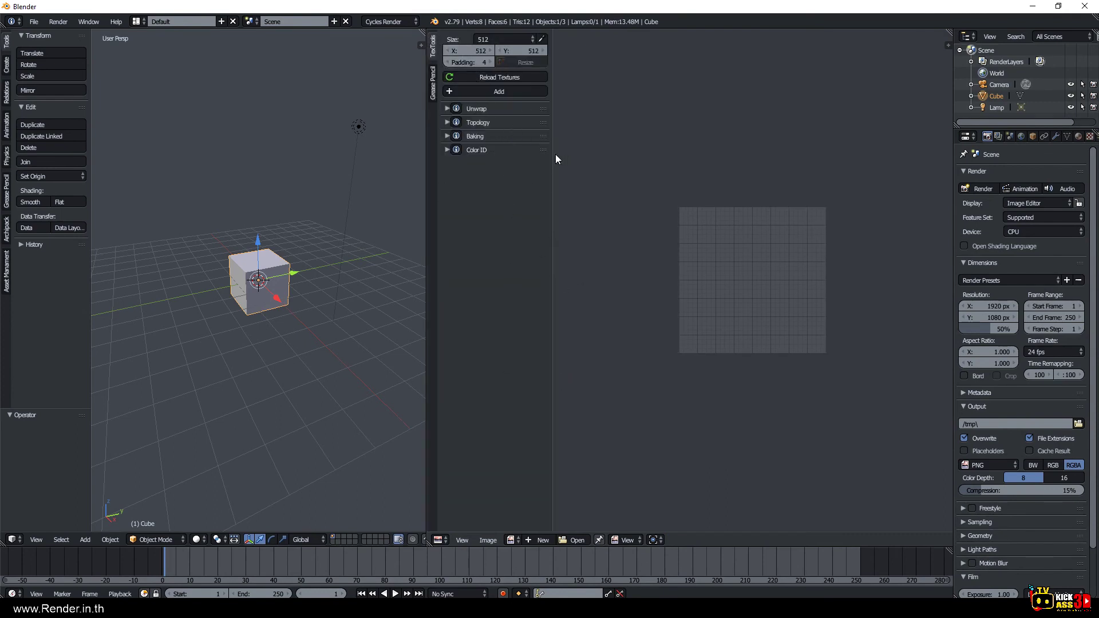
key("t")
key("t")
key("KP_1")
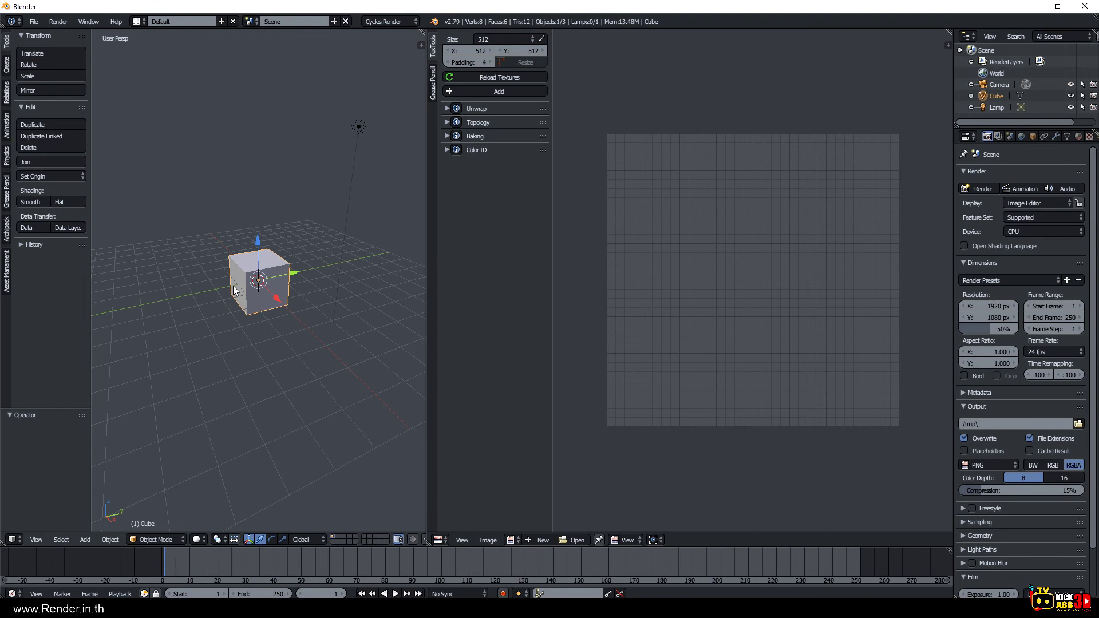
key("Tab")
Select five of the cube's edges in edge mode and mark them as seams.
left_click(325, 539)
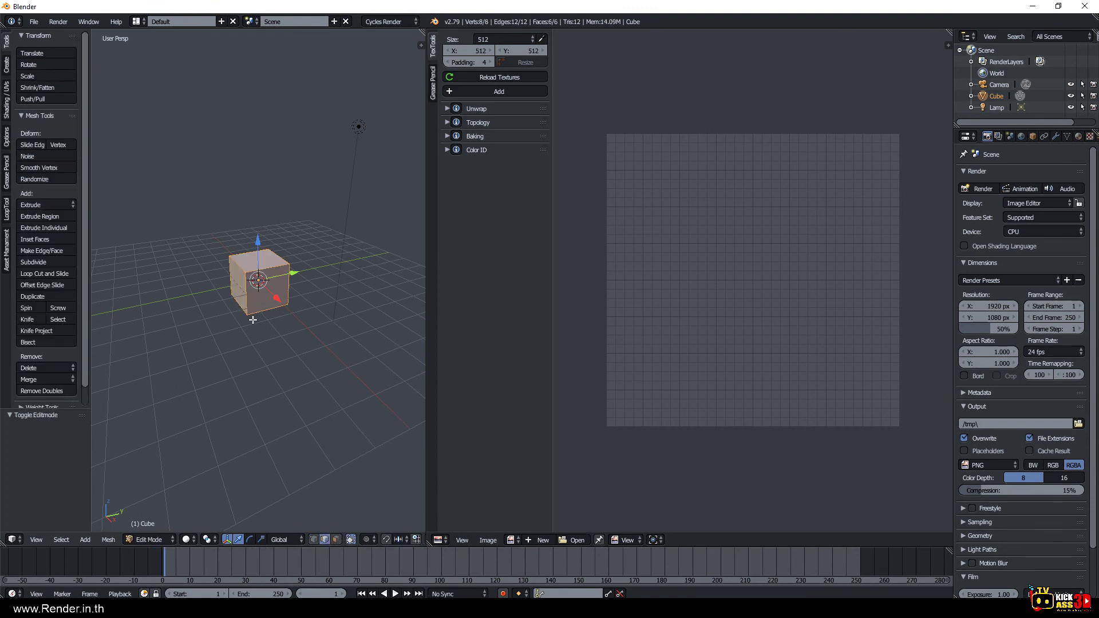
right_click(246, 282)
right_click(234, 269, "shift")
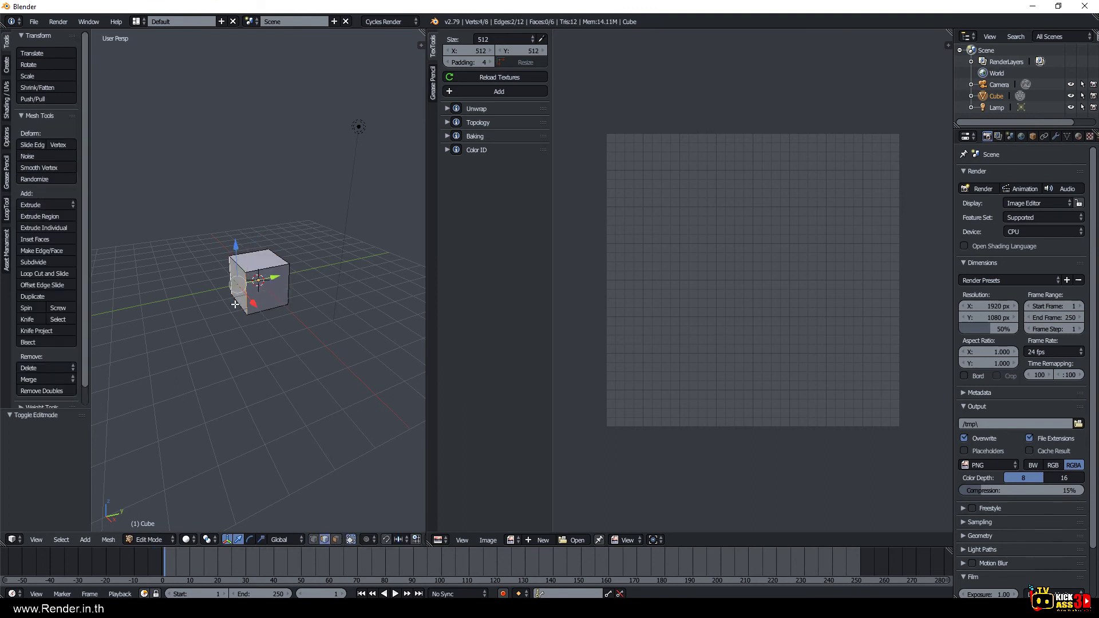
right_click(258, 312, "shift")
middle_click_drag(258, 312, 341, 299)
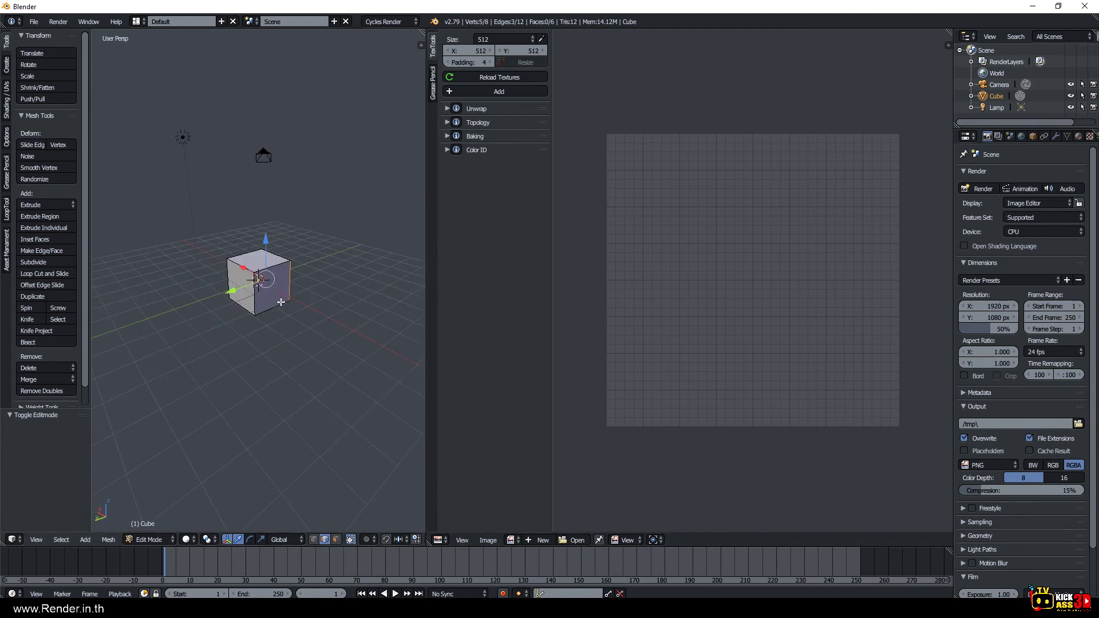
right_click(257, 311, "shift")
mouse_move(258, 310)
middle_mouse_down()
mouse_move(342, 299)
mouse_move(118, 317)
middle_mouse_up()
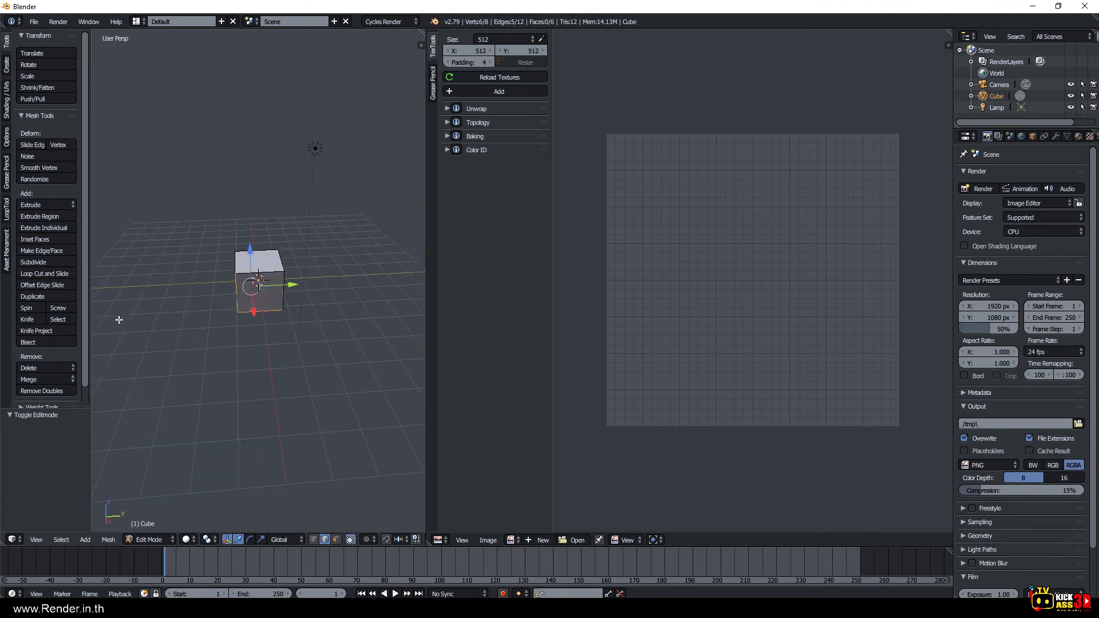
right_click(265, 251, "shift")
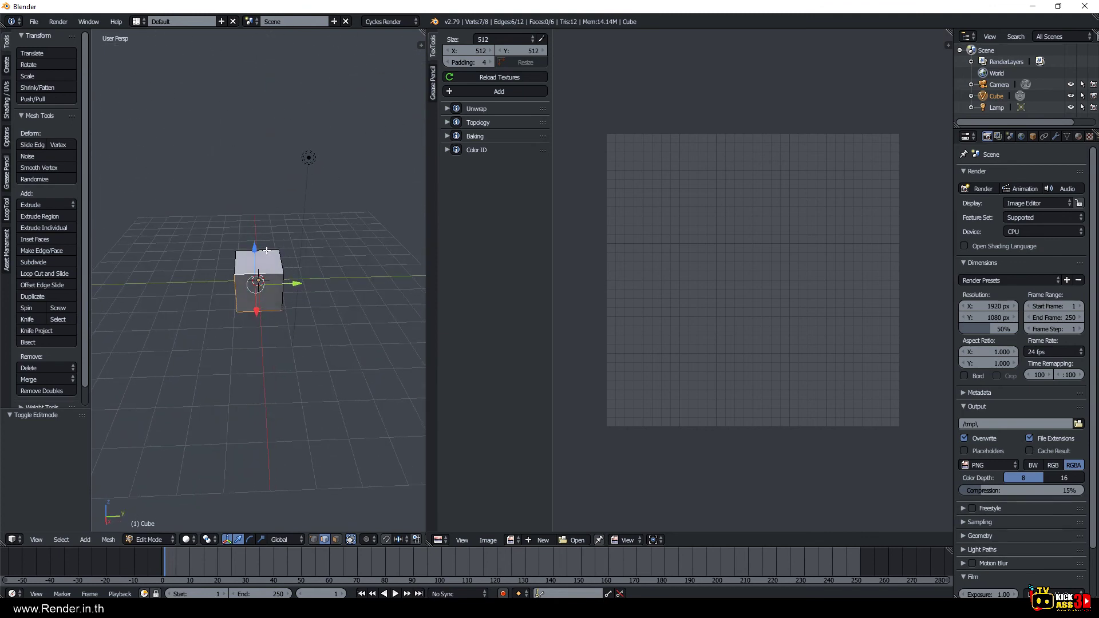
mouse_move(284, 251)
middle_mouse_down()
mouse_move(127, 246)
mouse_move(170, 209)
mouse_move(231, 187)
mouse_move(231, 133)
mouse_move(275, 171)
mouse_move(366, 214)
mouse_move(330, 268)
mouse_move(306, 274)
middle_mouse_up()
key("ctrl+e")
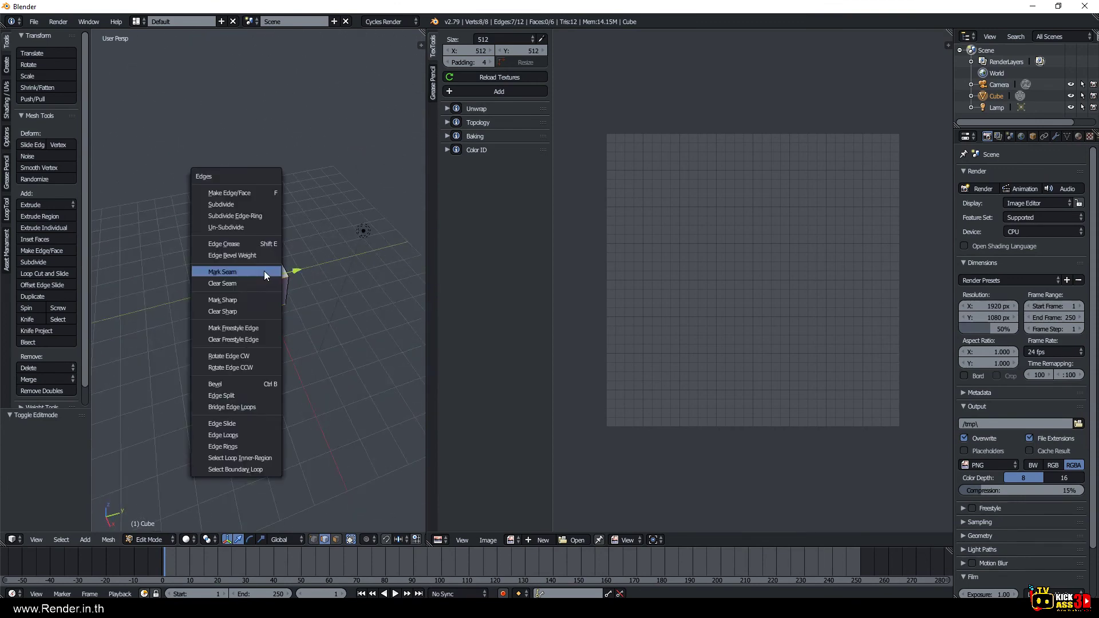
left_click(263, 270)
Select the whole cube and unwrap it along its seams.
key("a")
key("a")
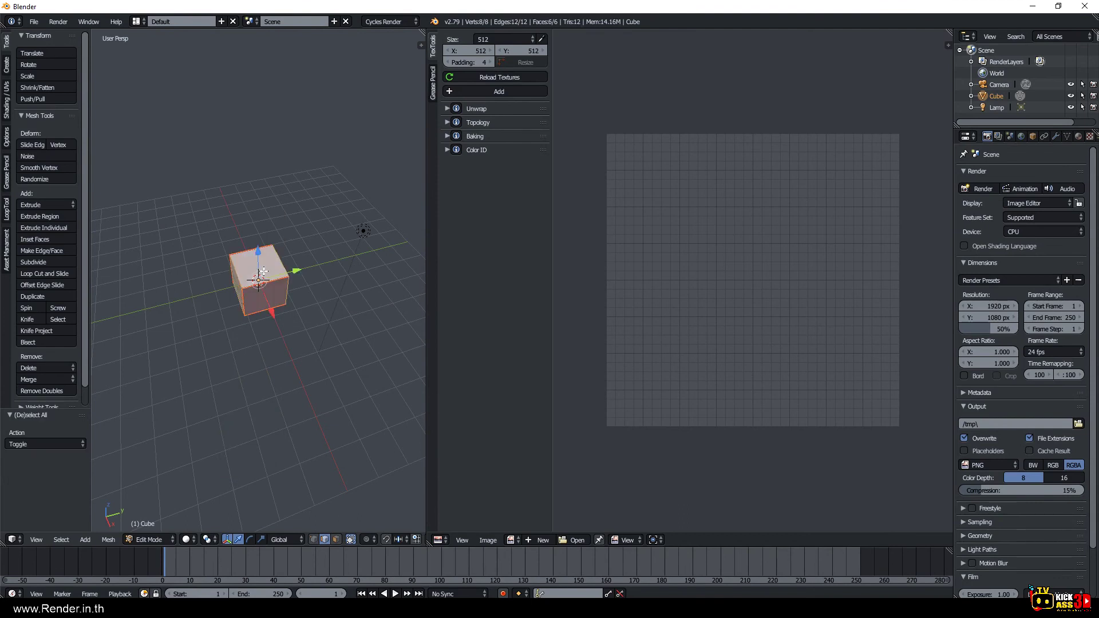
key("u")
left_click(263, 271)
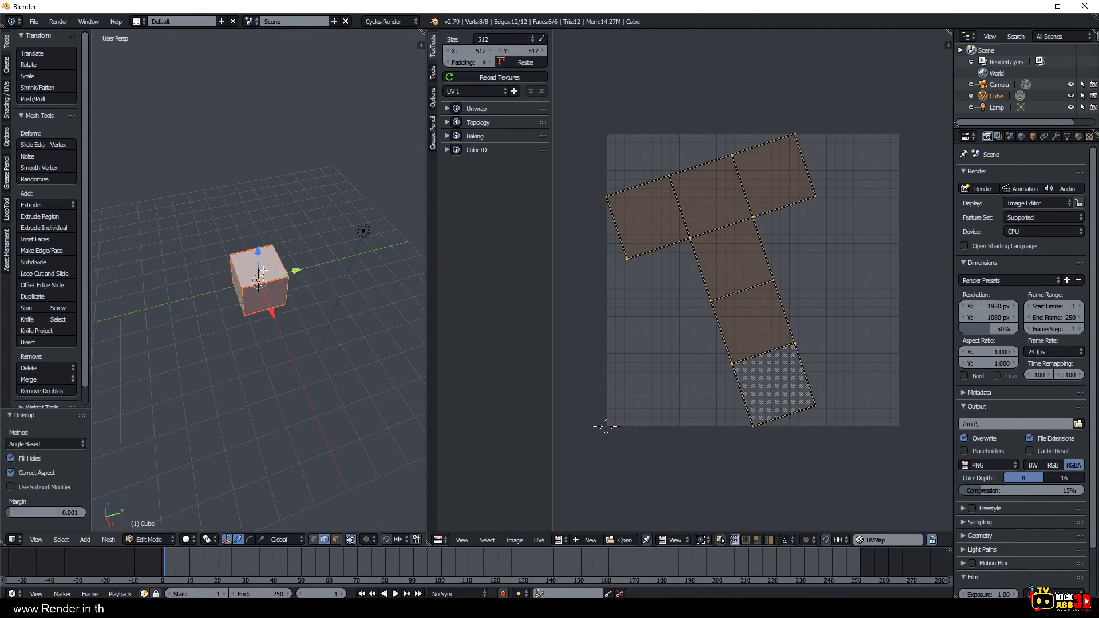
mouse_move(302, 265)
middle_mouse_down()
mouse_move(327, 275)
mouse_move(344, 250)
mouse_move(286, 209)
mouse_move(253, 245)
middle_mouse_up()
scroll(327, 275, "up", 3)
scroll(327, 276, "up", 3)
scroll(253, 269, "down", 3)
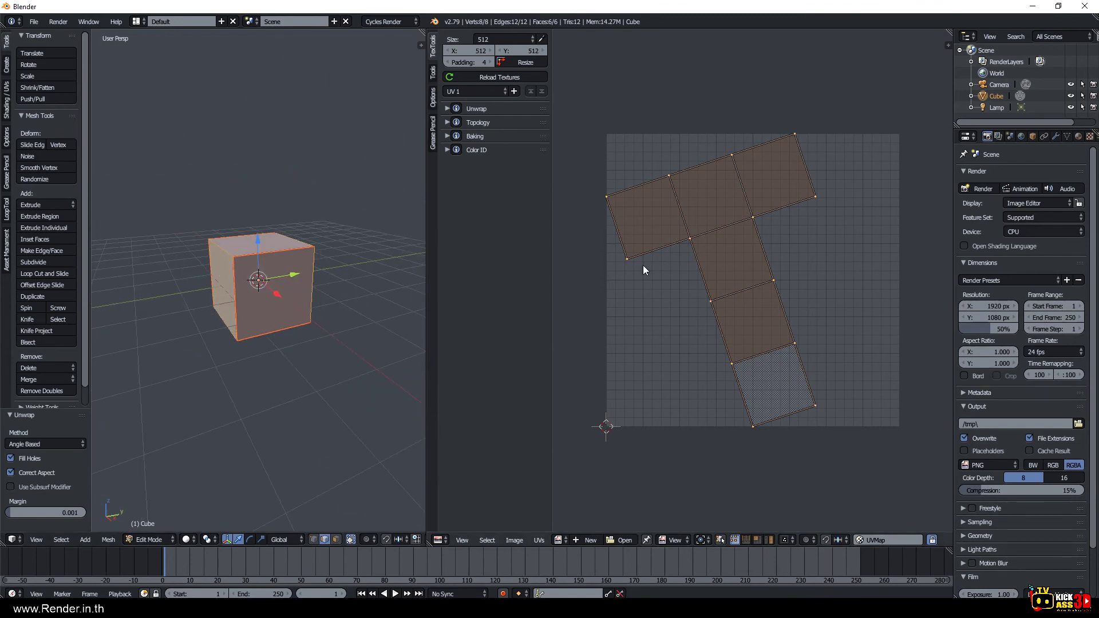
scroll(644, 270, "down", 2)
scroll(647, 263, "up", 2)
scroll(650, 258, "up", 1)
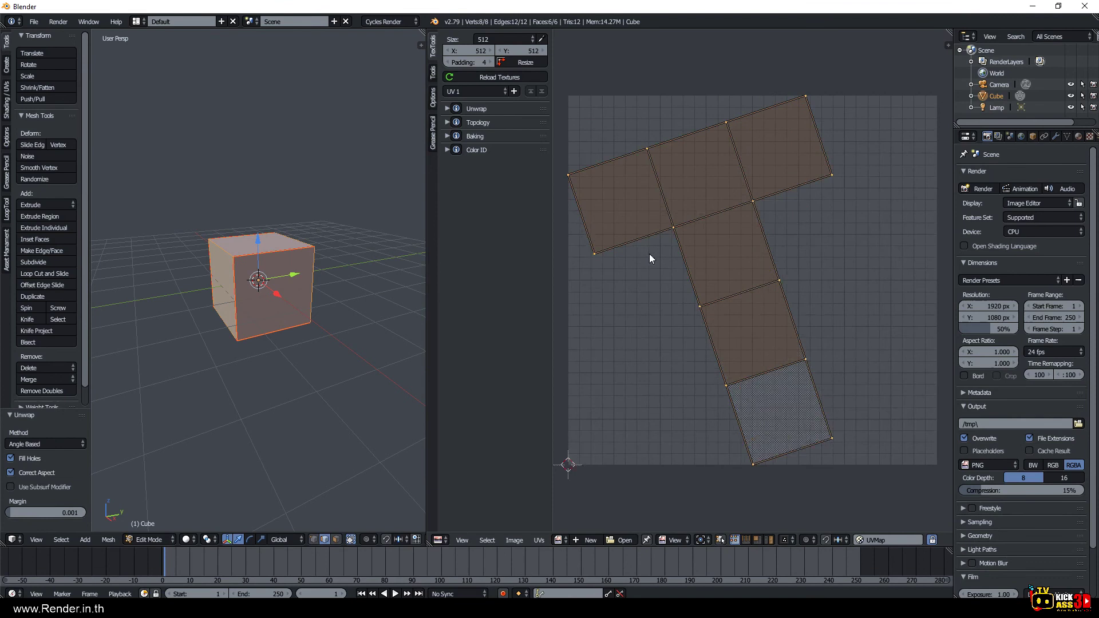
Rotate the UV layout 90° and align it to world axes with TexTools, then shift it left.
left_click(448, 109)
left_click(506, 152)
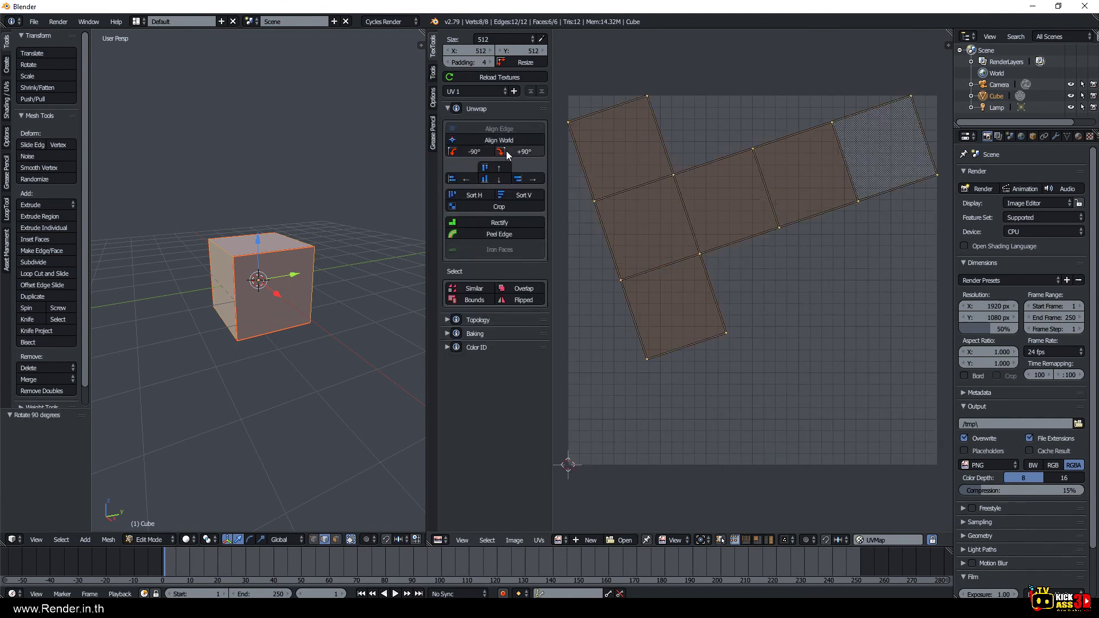
left_click(501, 141)
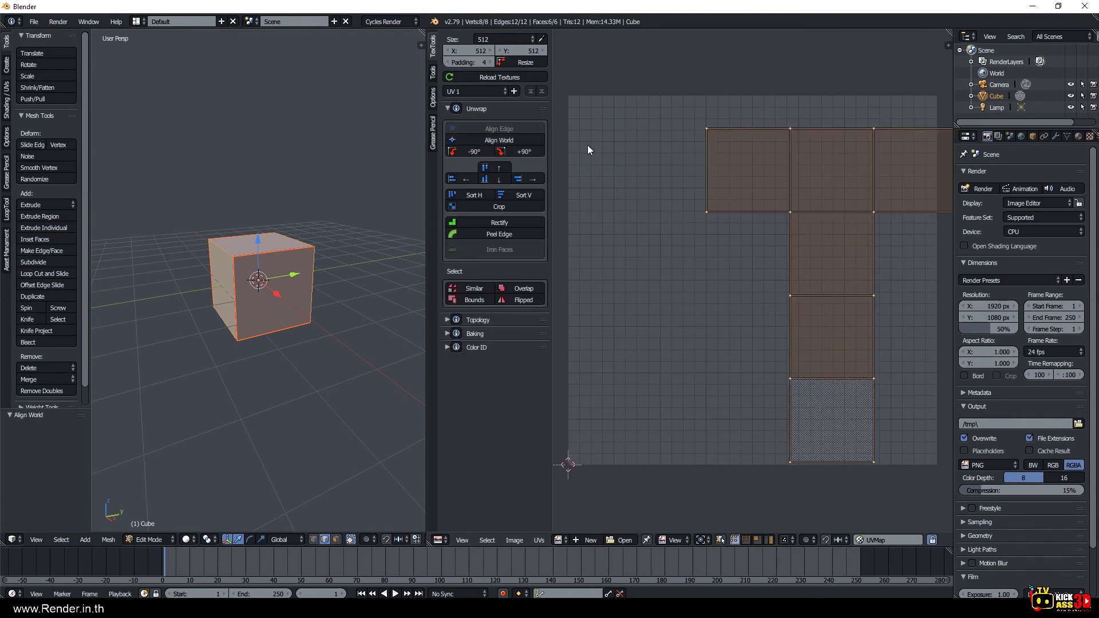
key("g")
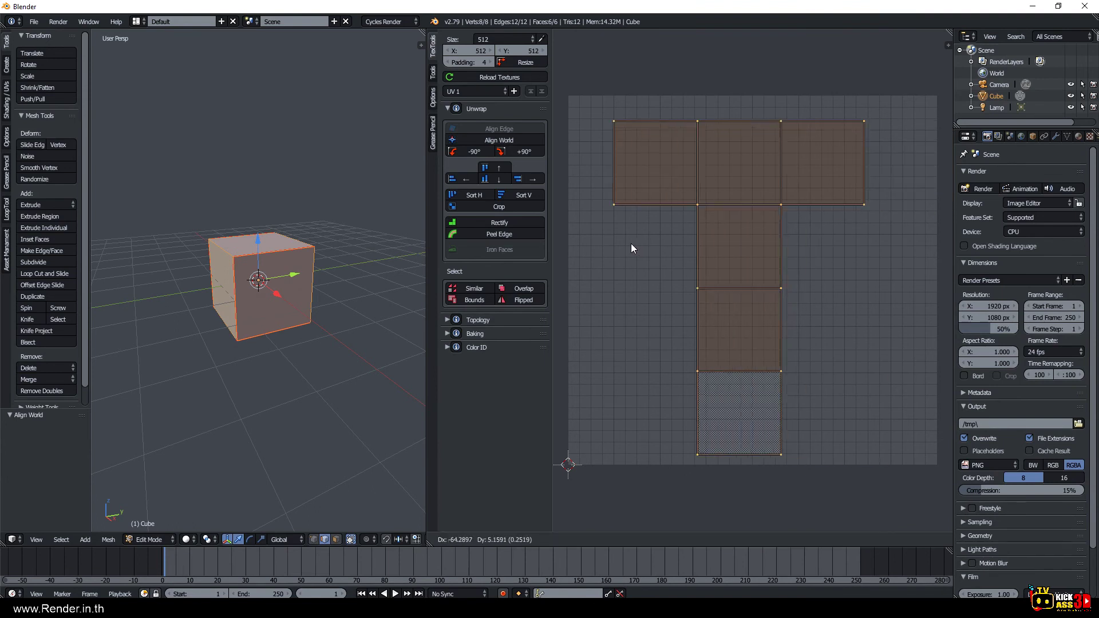
left_click(631, 242)
Re-unwrap the cube, rotate the island 21.2°, align it to world, and place it top-left.
key("u")
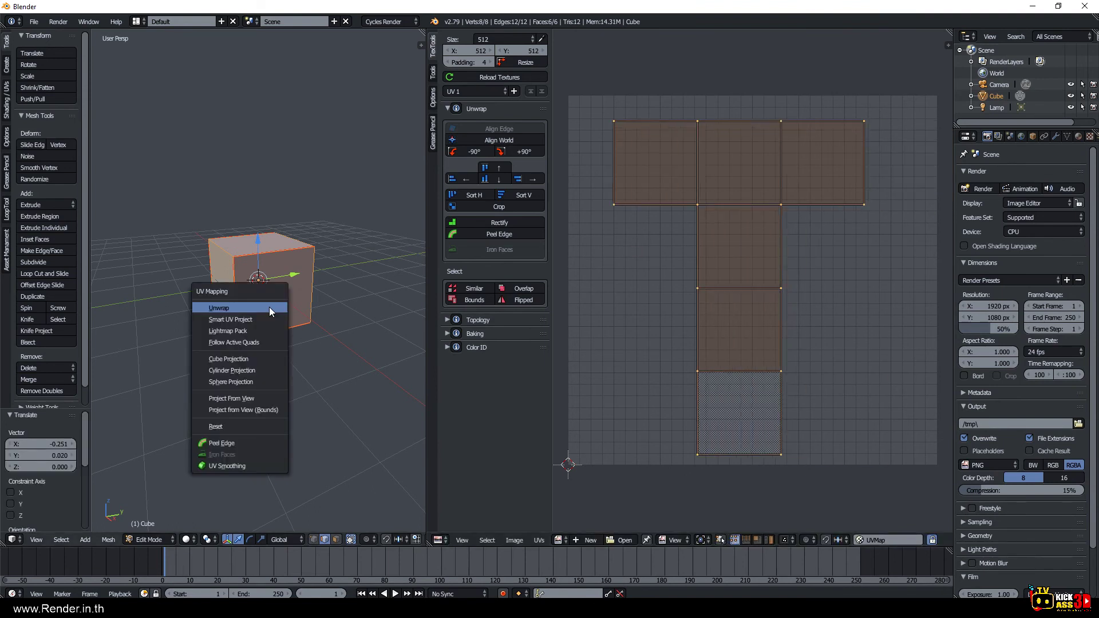
left_click(269, 307)
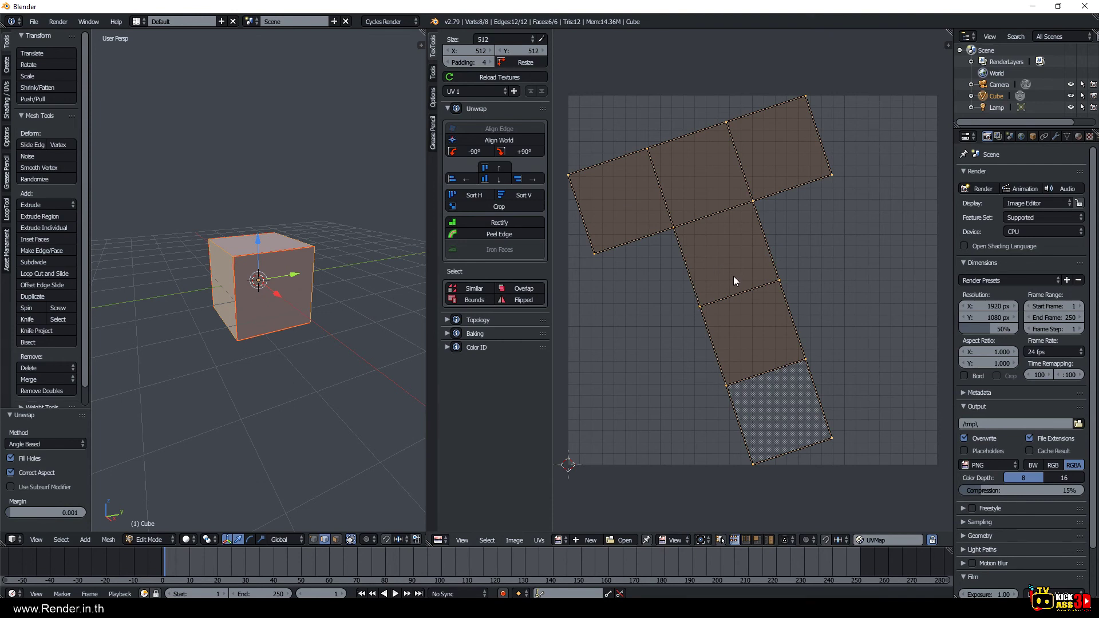
key("r")
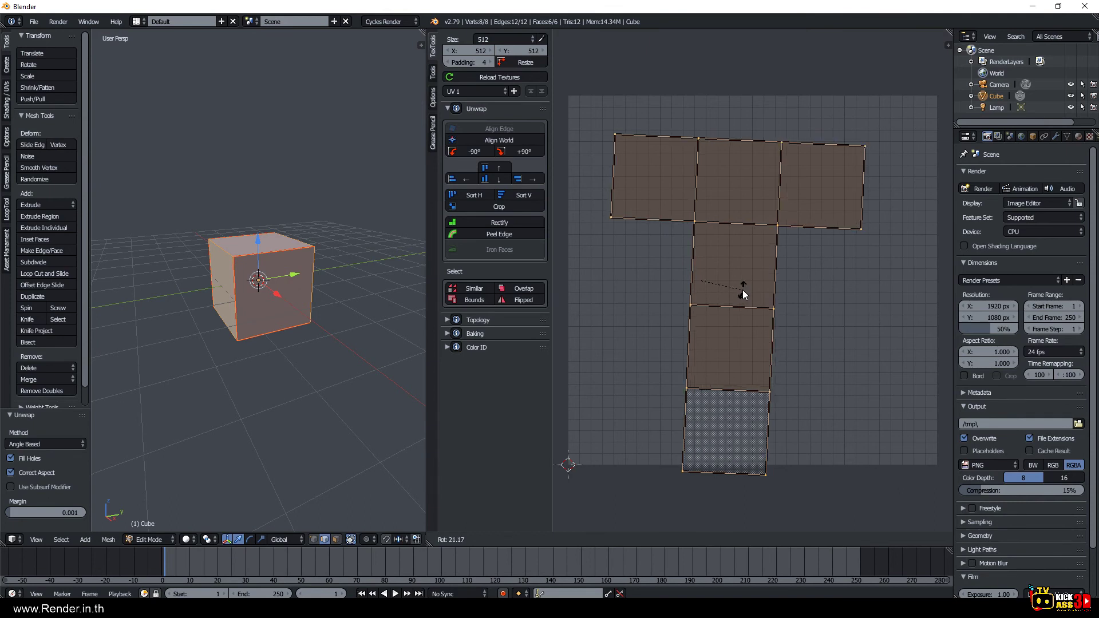
left_click(743, 292)
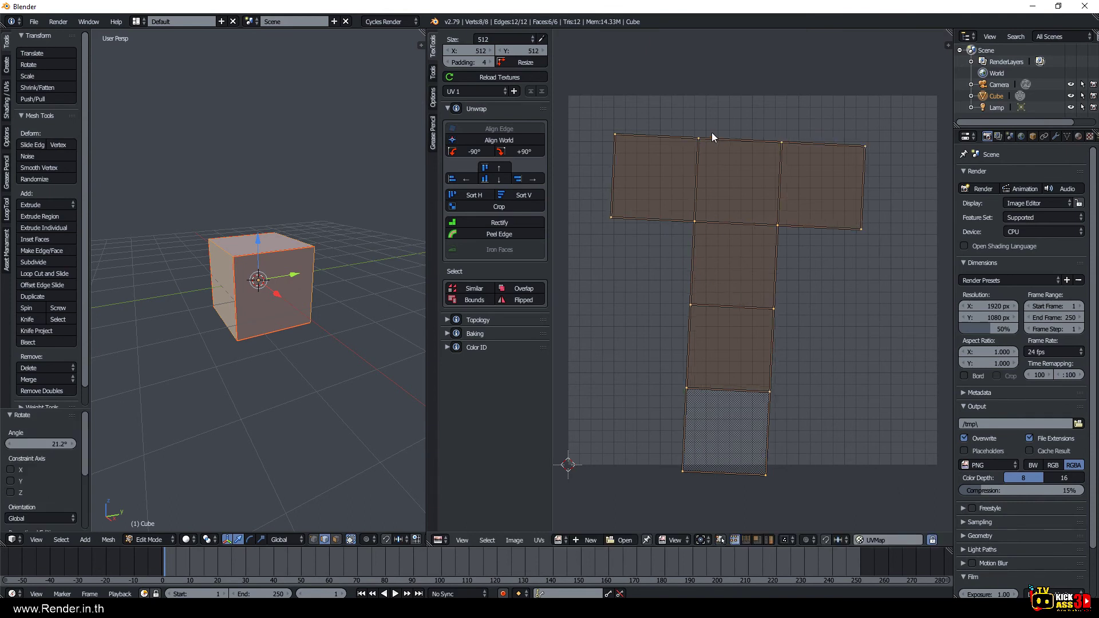
left_click(499, 140)
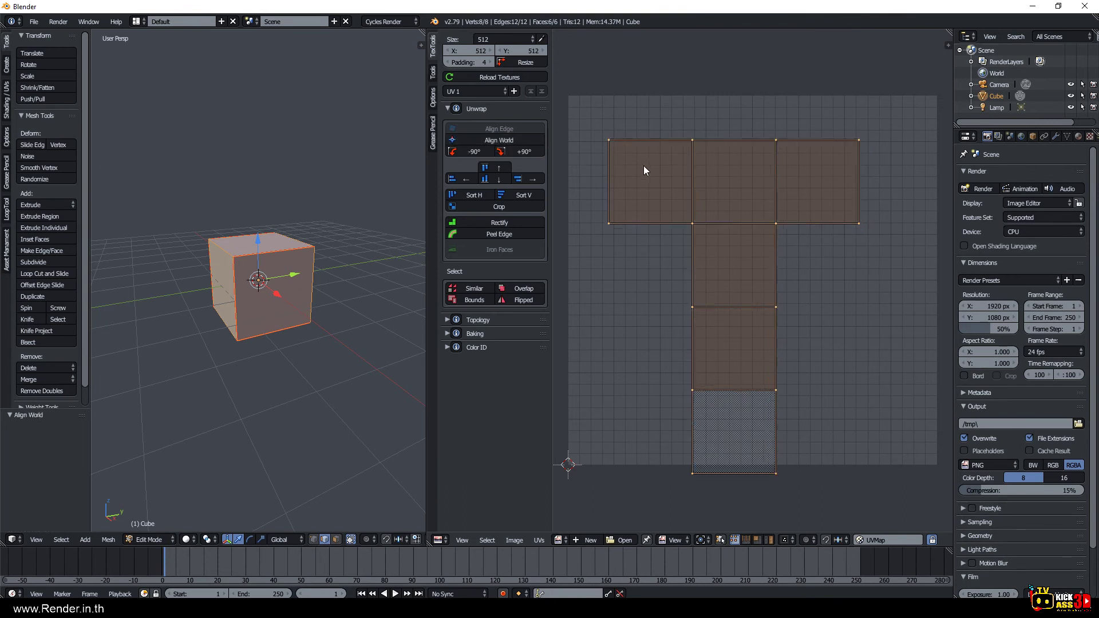
key("g")
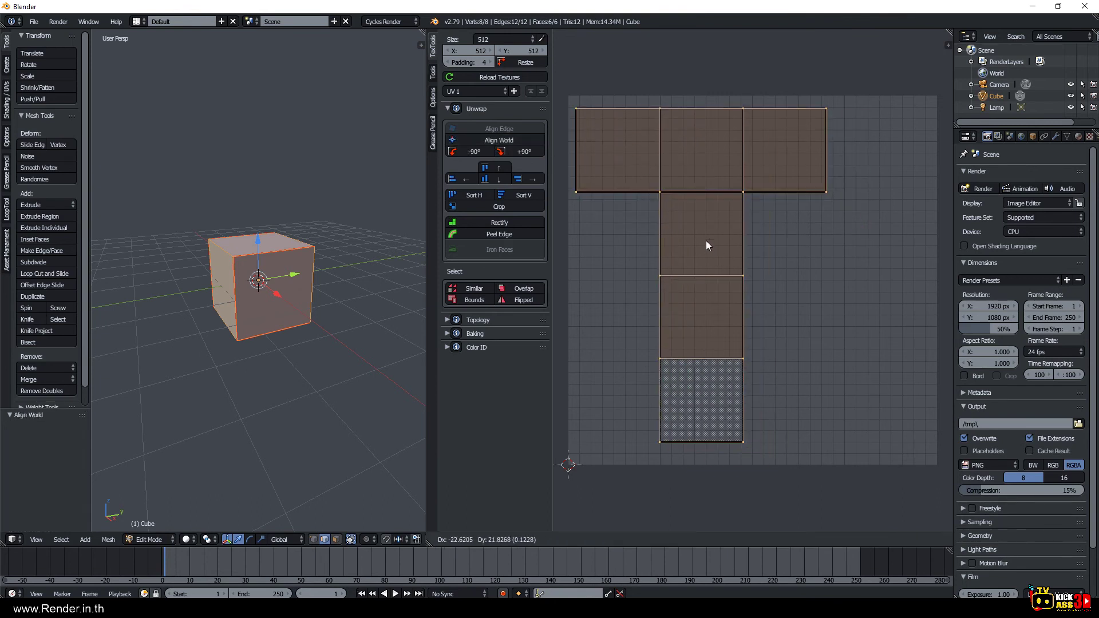
left_click(706, 238)
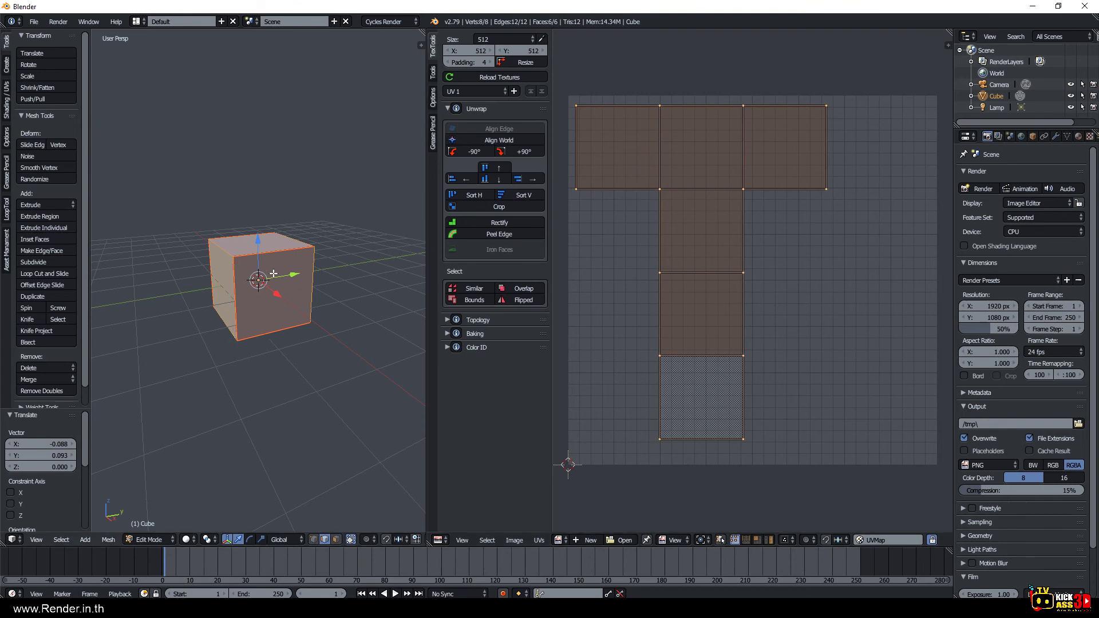
key("Tab")
key("Tab")
Inset two selected cube faces with a thickness of 0.6003.
left_click(336, 540)
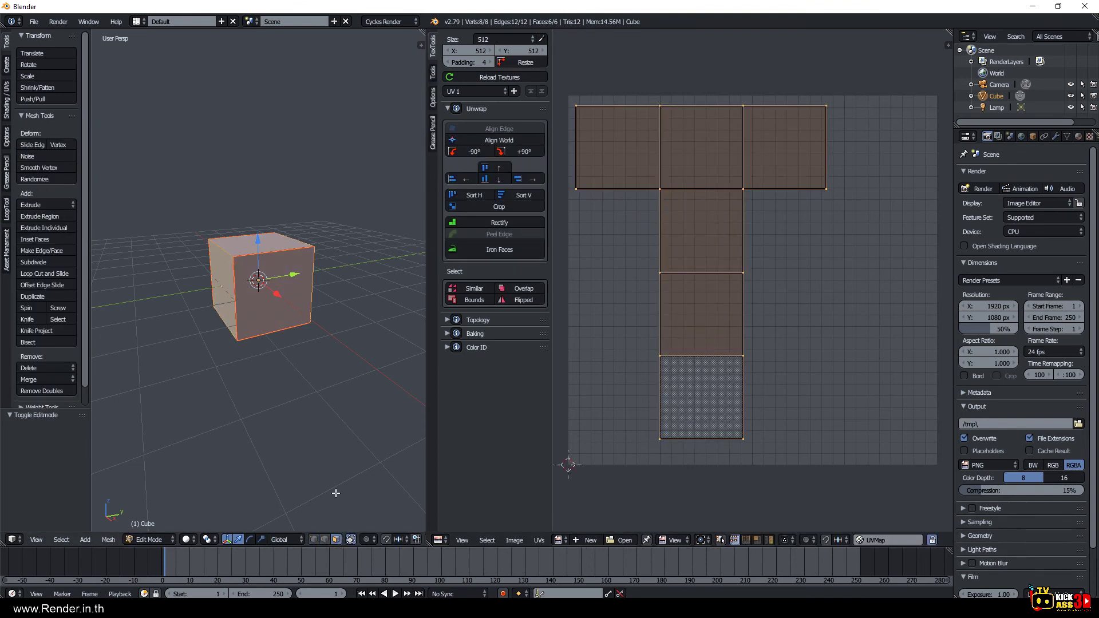
right_click(274, 286)
middle_click_drag(273, 286, 229, 279)
right_click(229, 278, "shift")
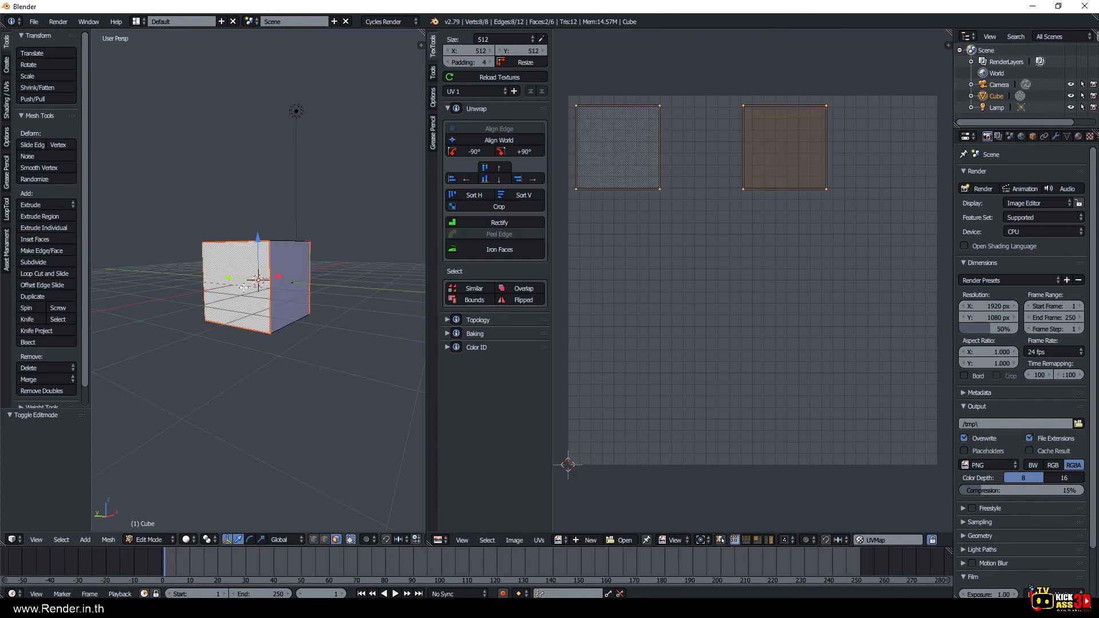
key("i")
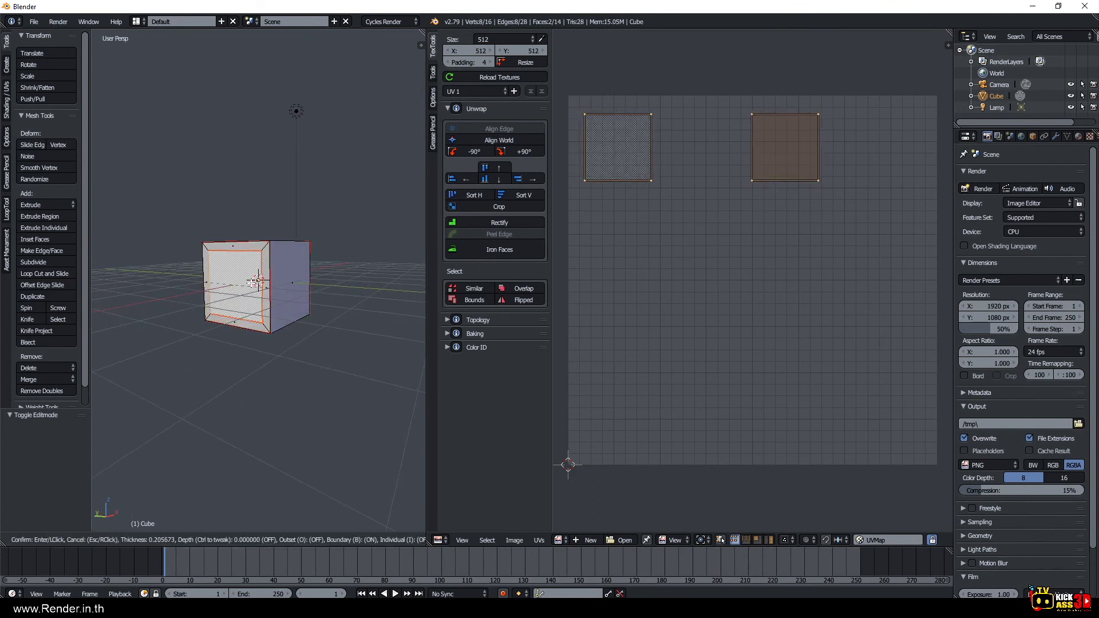
left_click(244, 277)
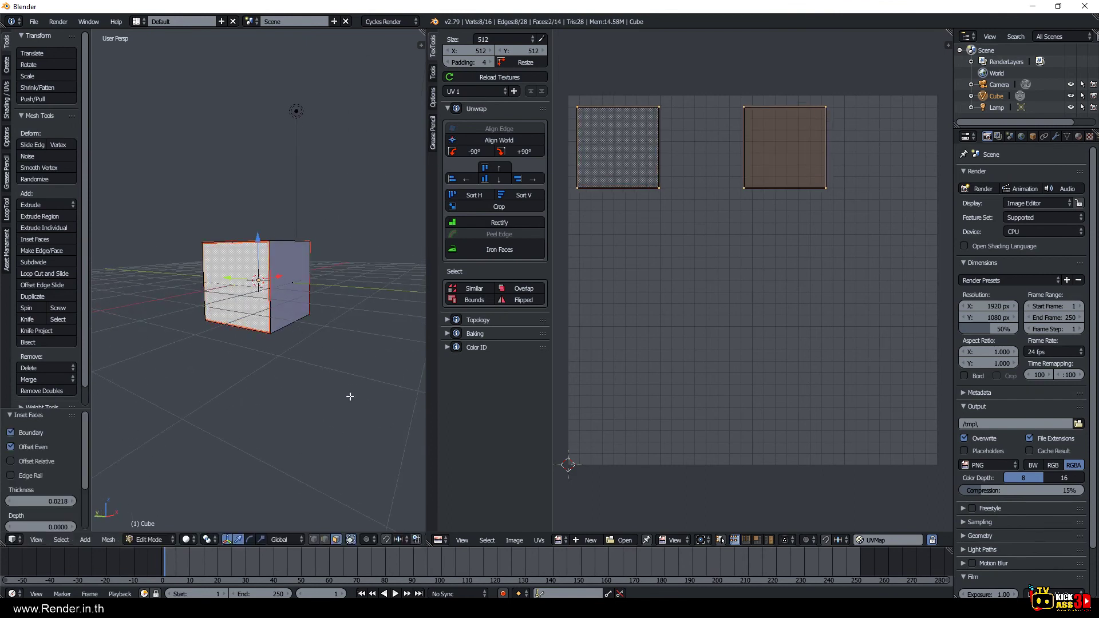
key("i")
key("Escape")
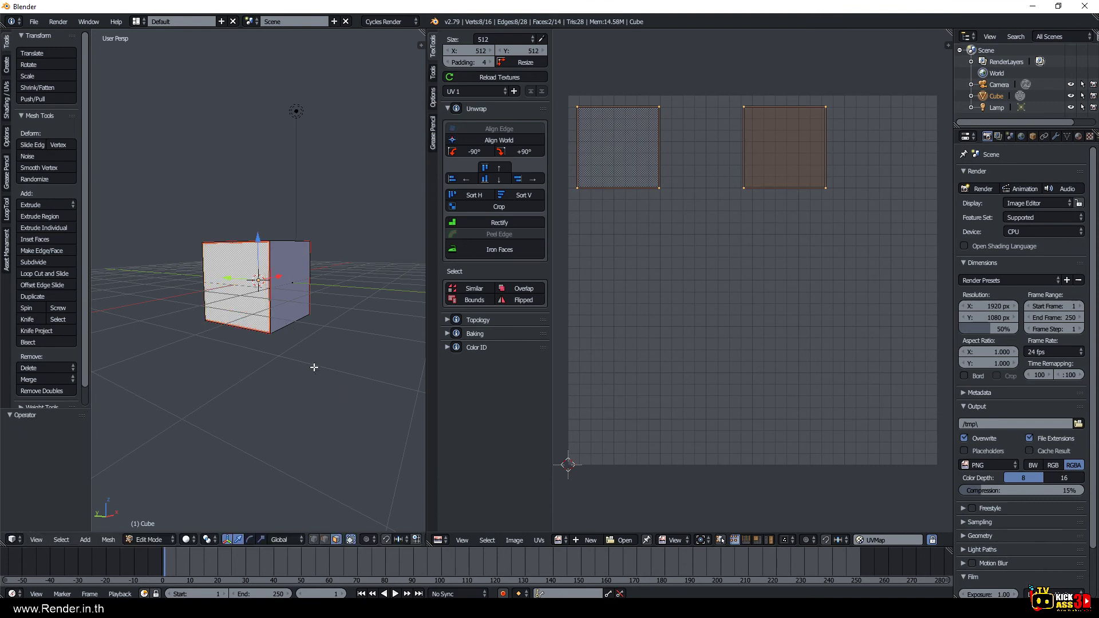
key("i")
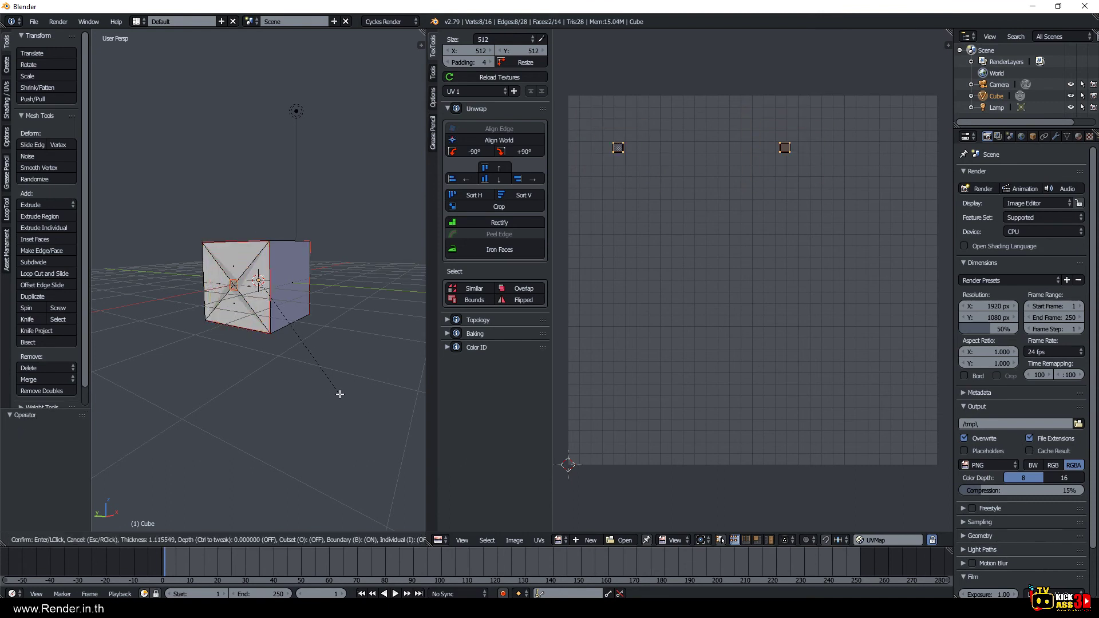
left_click(359, 404)
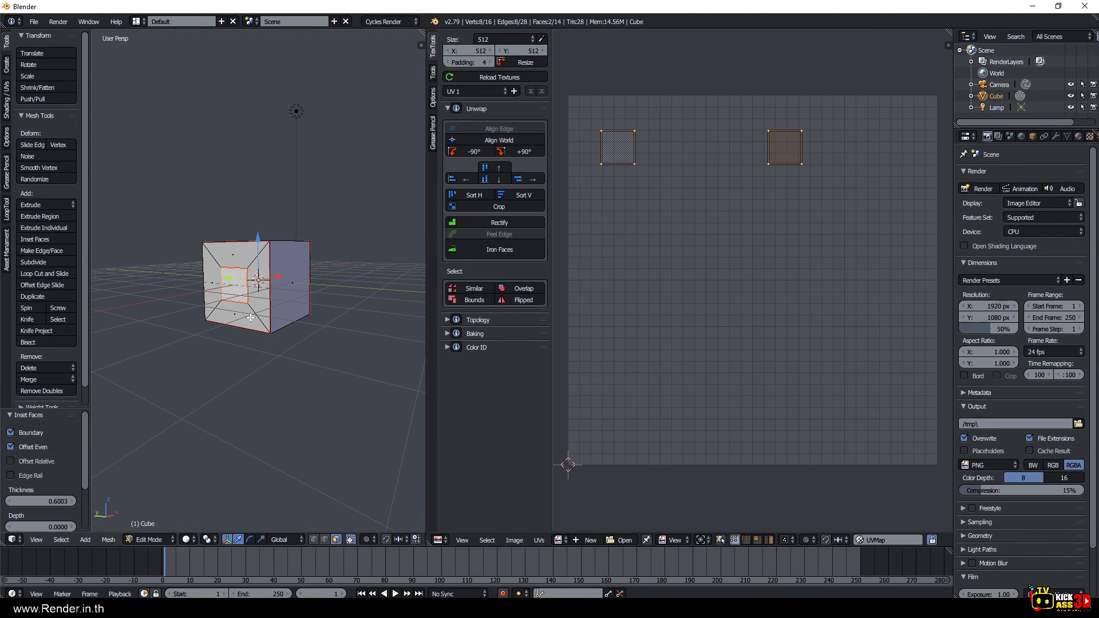
Add two loop cuts across the cube.
key("ctrl+r")
left_click(236, 256)
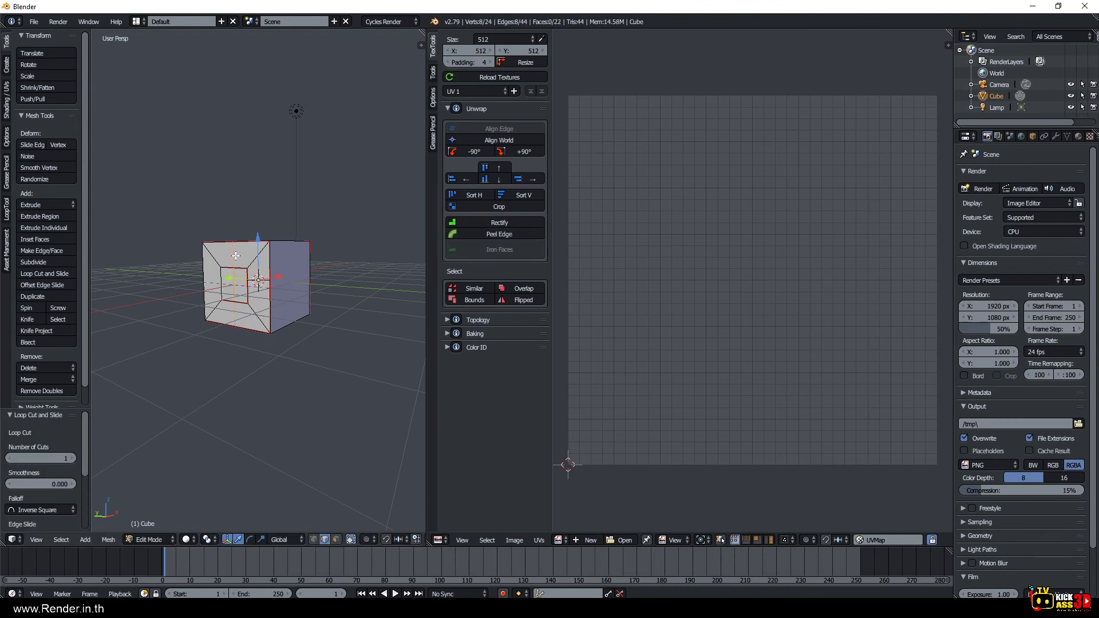
key("ctrl+r")
left_click(235, 284)
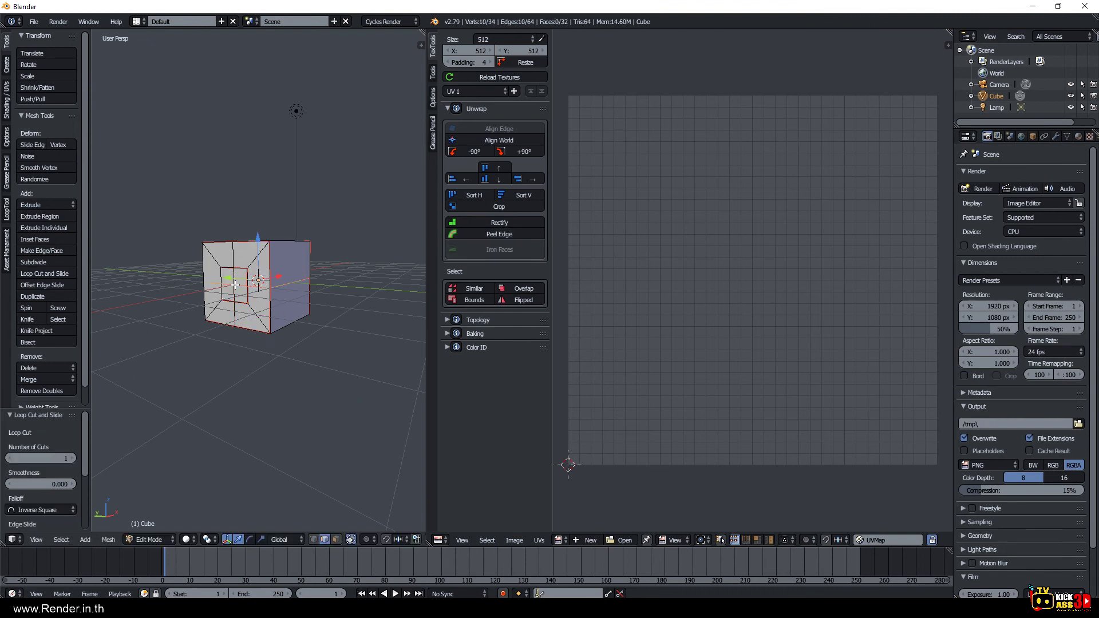
Select six front and right-side faces and round them with LoopTools Circle.
left_click(336, 539)
left_click(224, 276)
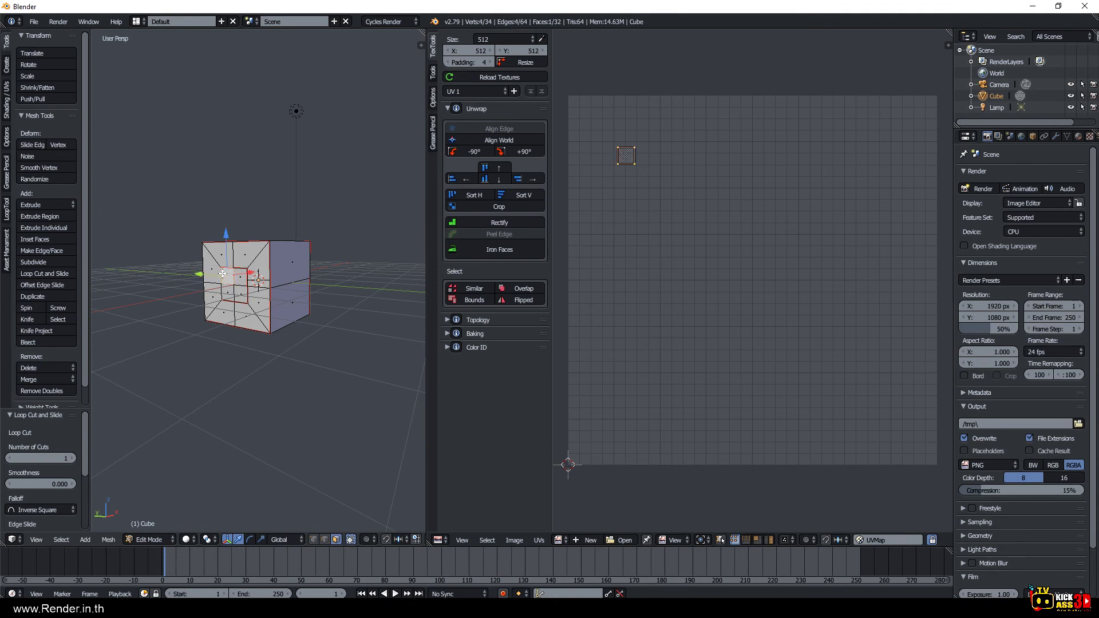
left_click(228, 294, "shift")
left_click(242, 277, "shift")
middle_click_drag(375, 267, 289, 278)
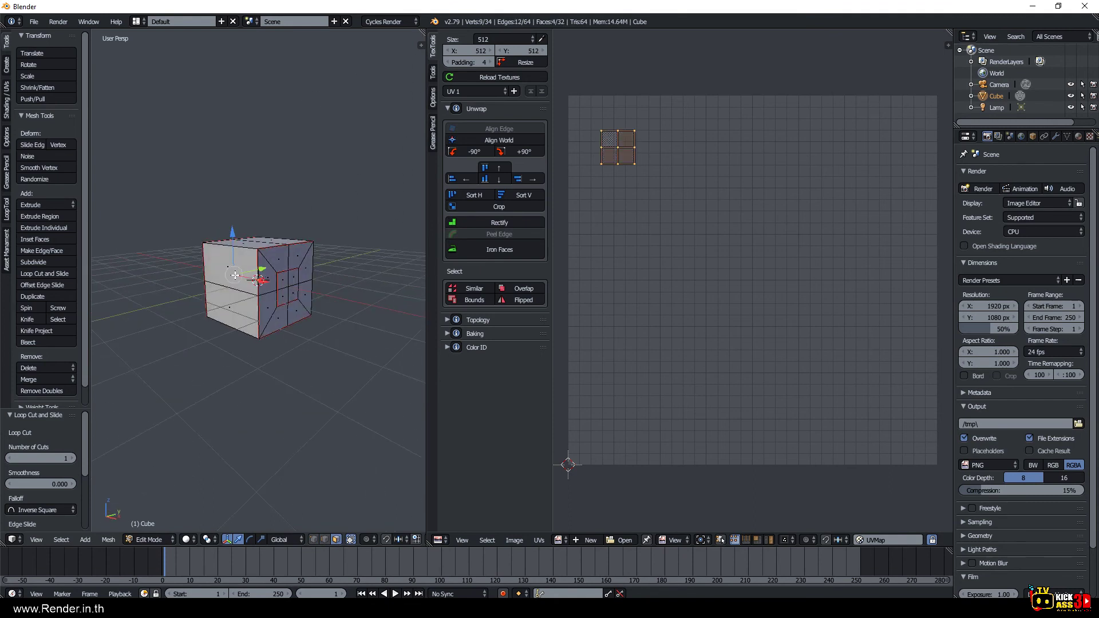
left_click(282, 279, "shift")
left_click(294, 277, "shift")
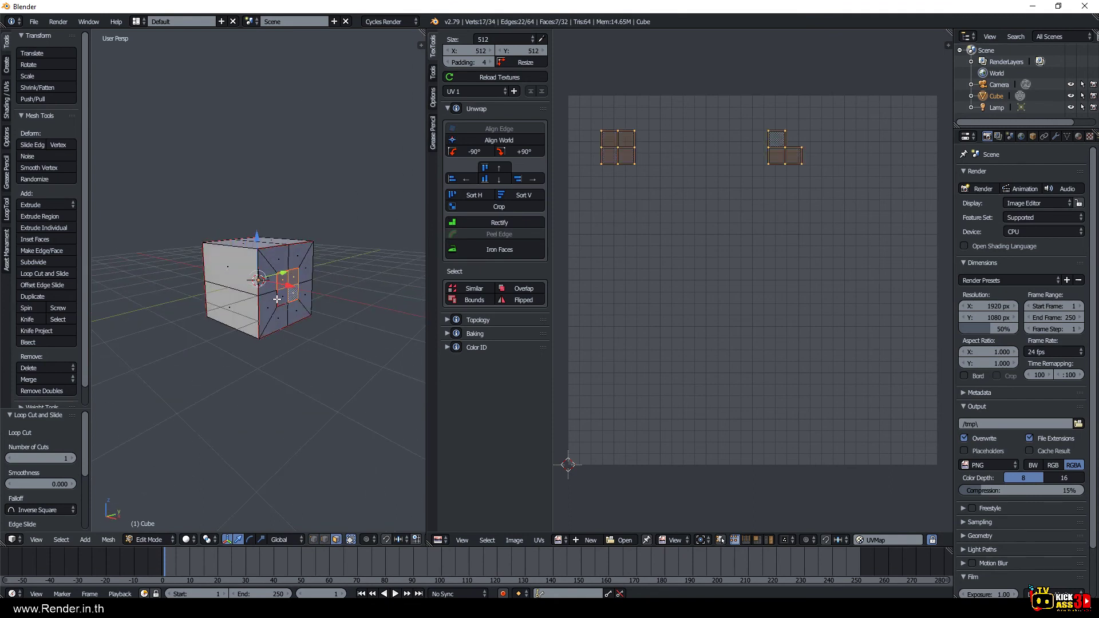
left_click(282, 297, "shift")
left_click(9, 209)
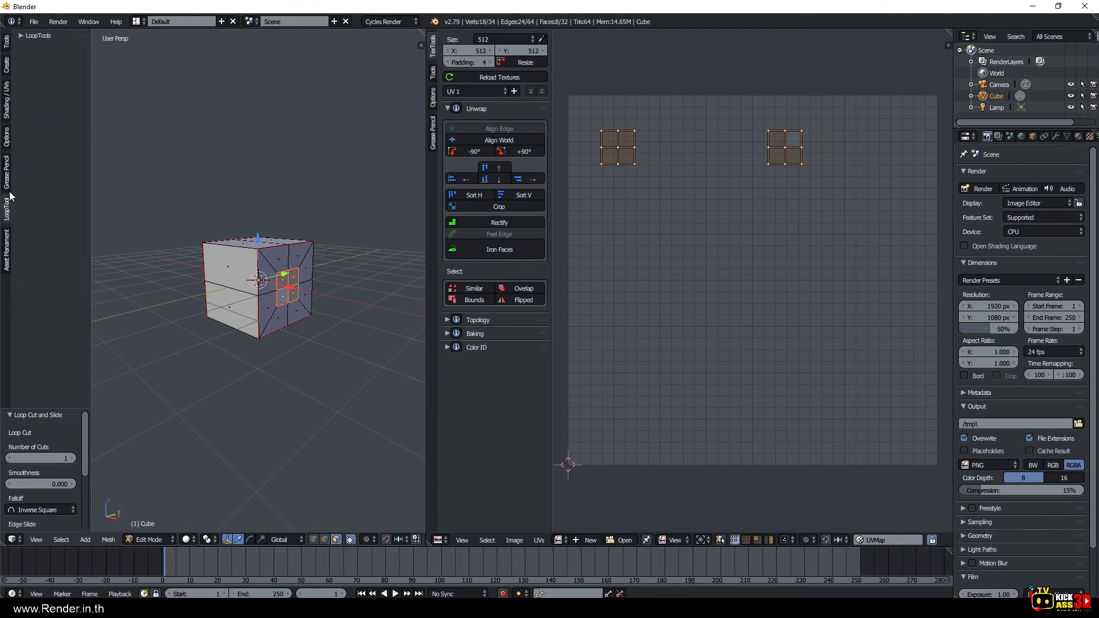
left_click(23, 35)
left_click(43, 64)
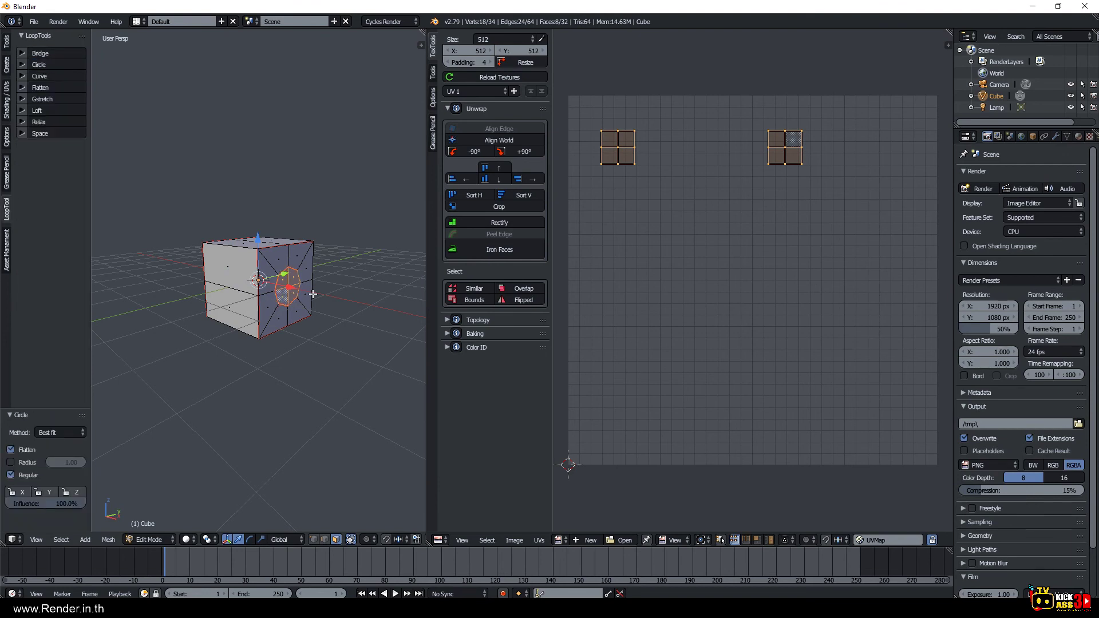
View the cube nearly face-on and select a single face.
middle_click_drag(313, 294, 252, 291)
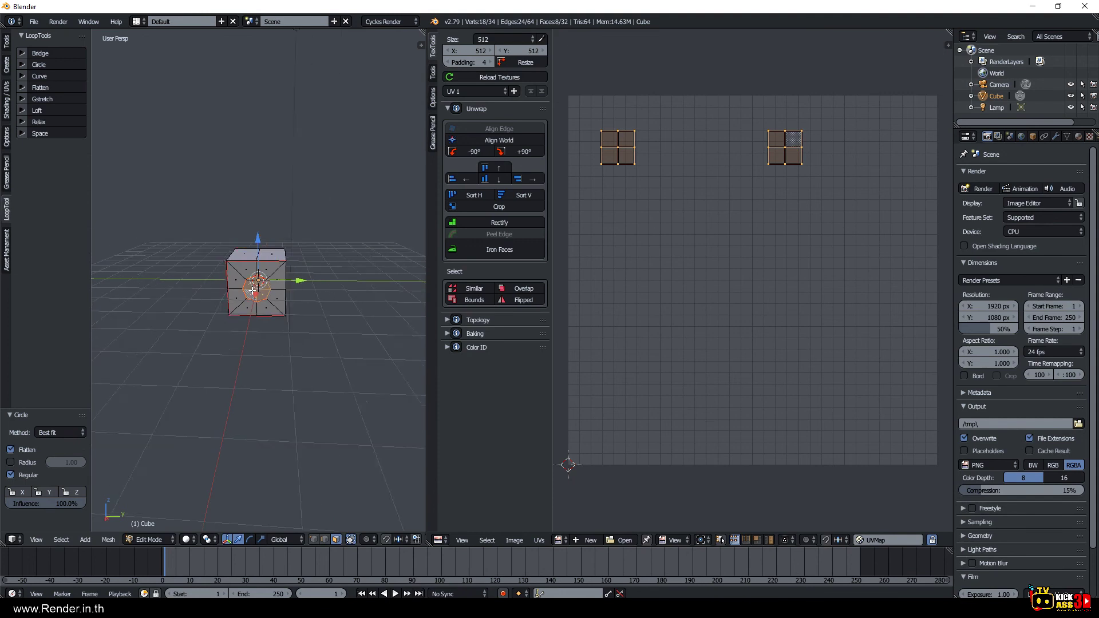
scroll(252, 291, "up", 4)
scroll(253, 290, "up", 4)
right_click(253, 291)
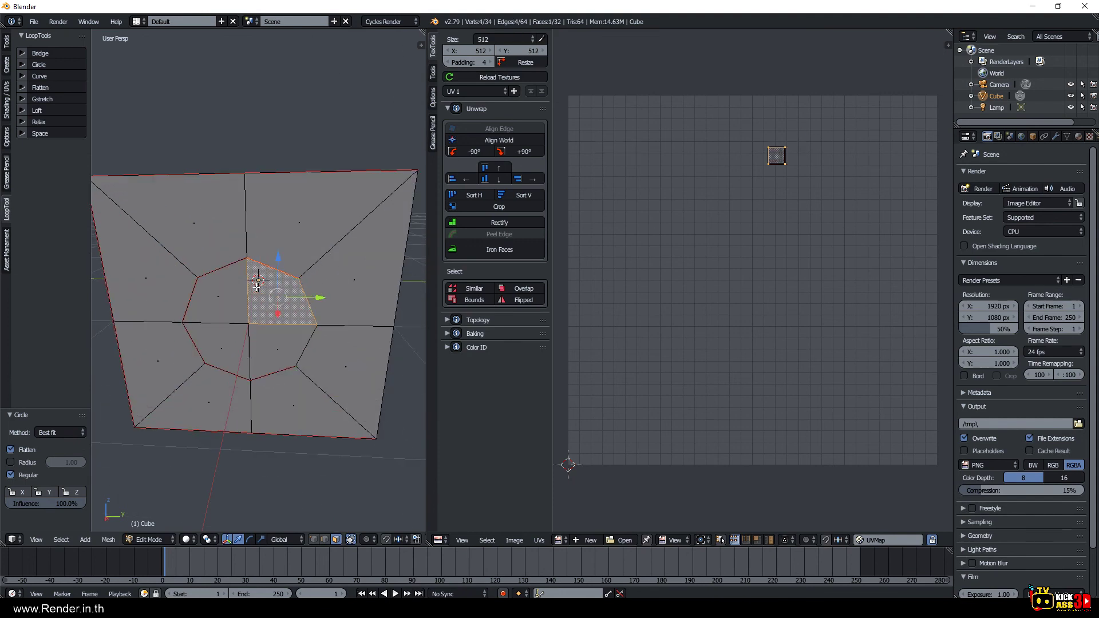
Mark the edges ringing the octagon faces as seams.
left_click(326, 540)
right_click(307, 326)
key("ctrl+e")
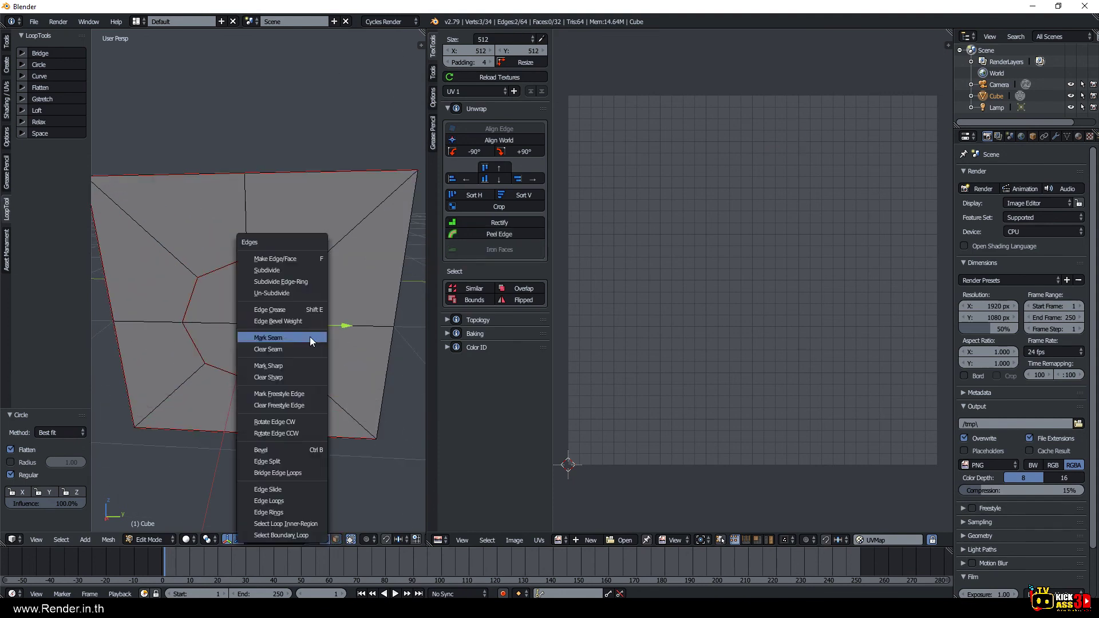
left_click(286, 337)
scroll(275, 321, "down", 5)
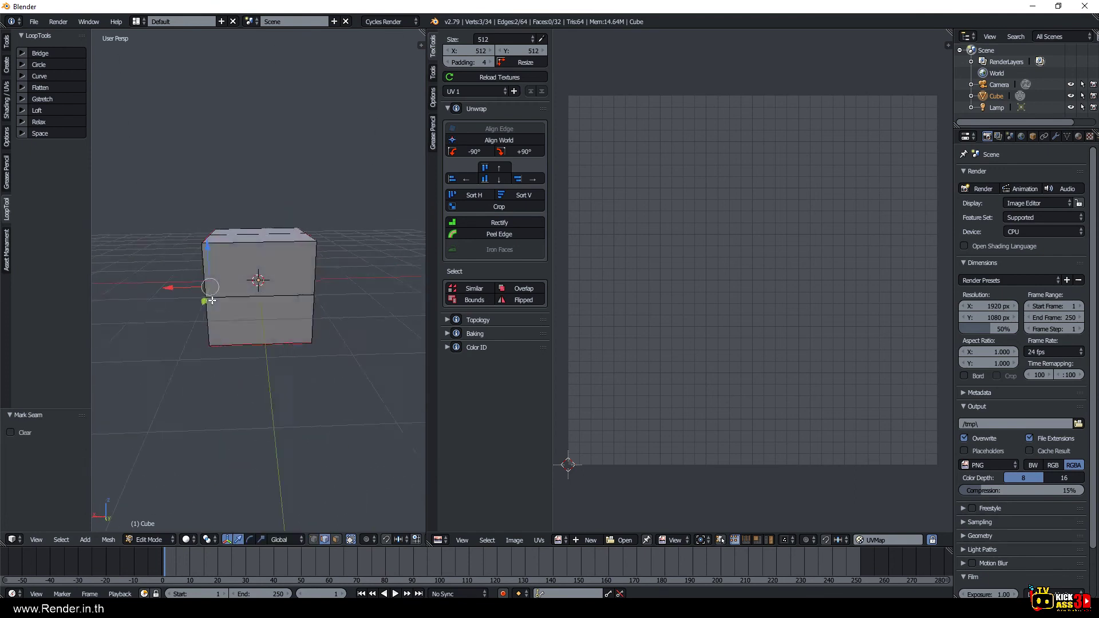
middle_click_drag(212, 300, 281, 314)
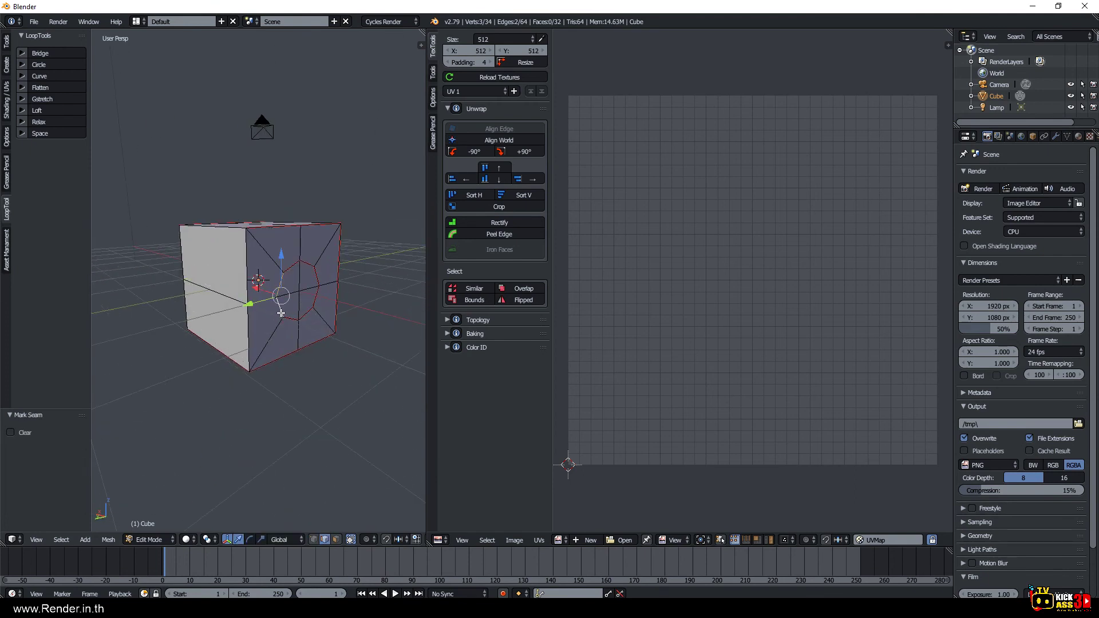
key("ctrl+e")
left_click(278, 312)
Select all faces and re-unwrap the cube into a T layout plus two discs.
key("a")
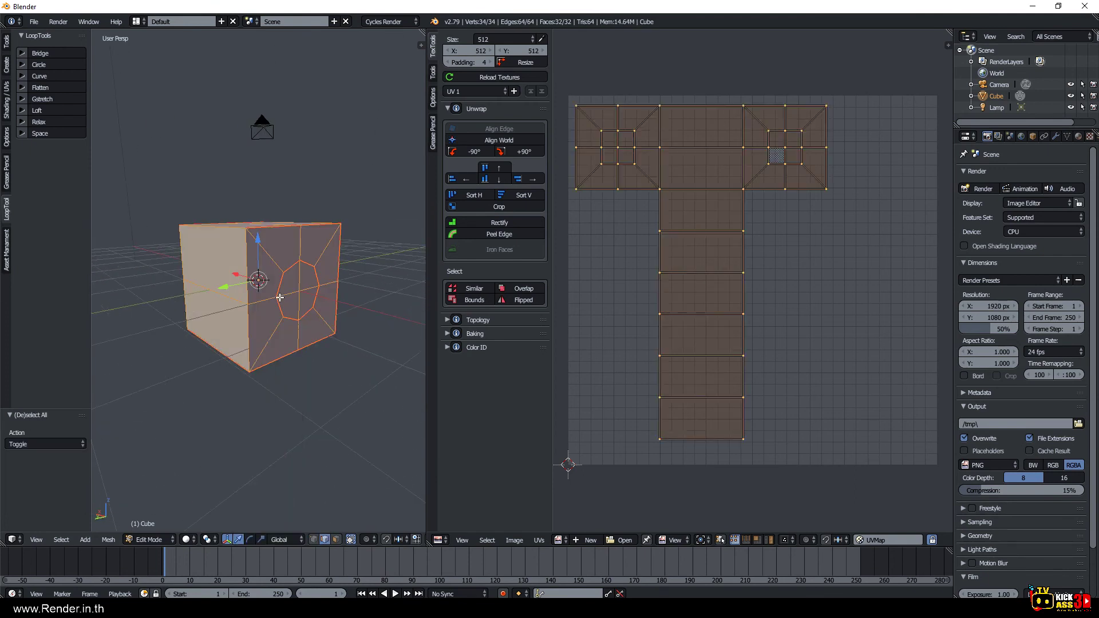
key("u")
left_click(279, 296)
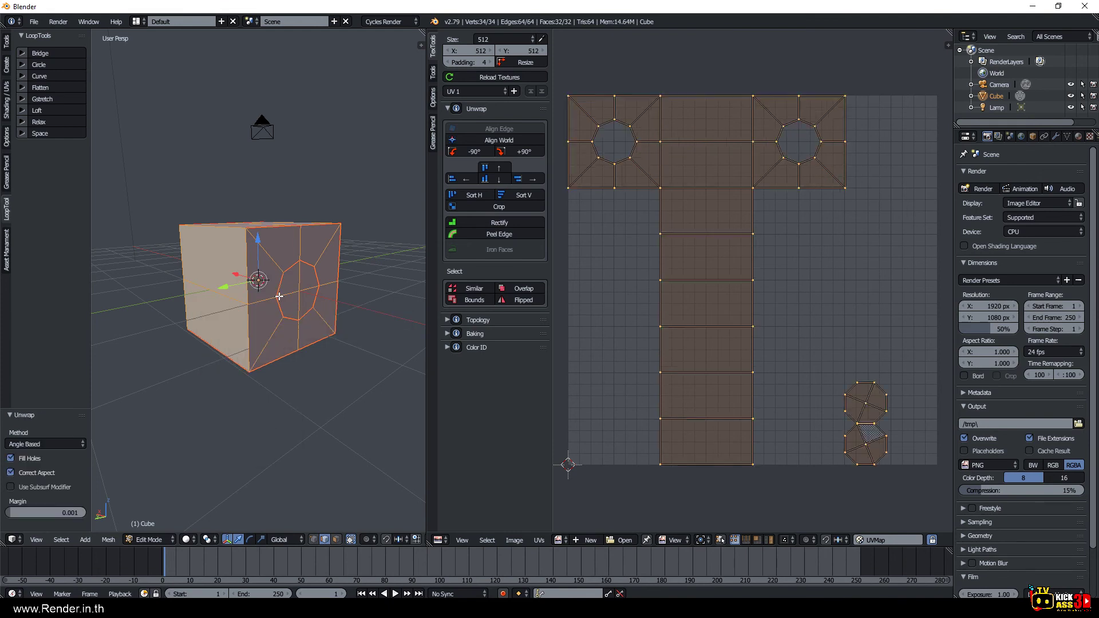
middle_click_drag(279, 296, 373, 292)
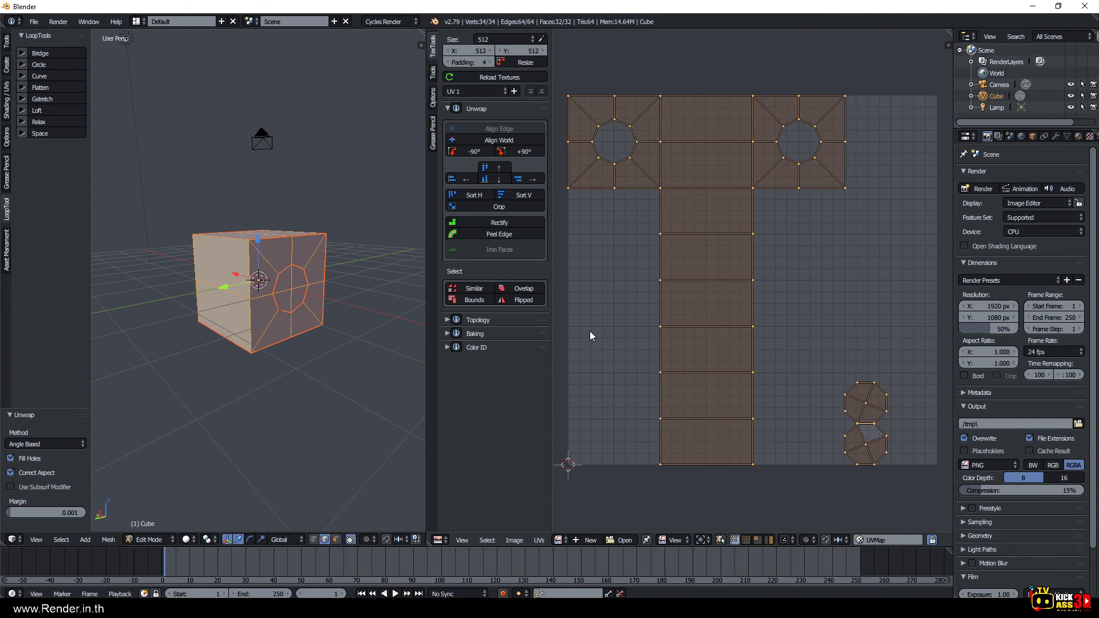
Select similar UV islands with TexTools and move one octagon island to the upper right.
left_click(757, 539)
left_click(695, 309)
left_click(607, 175)
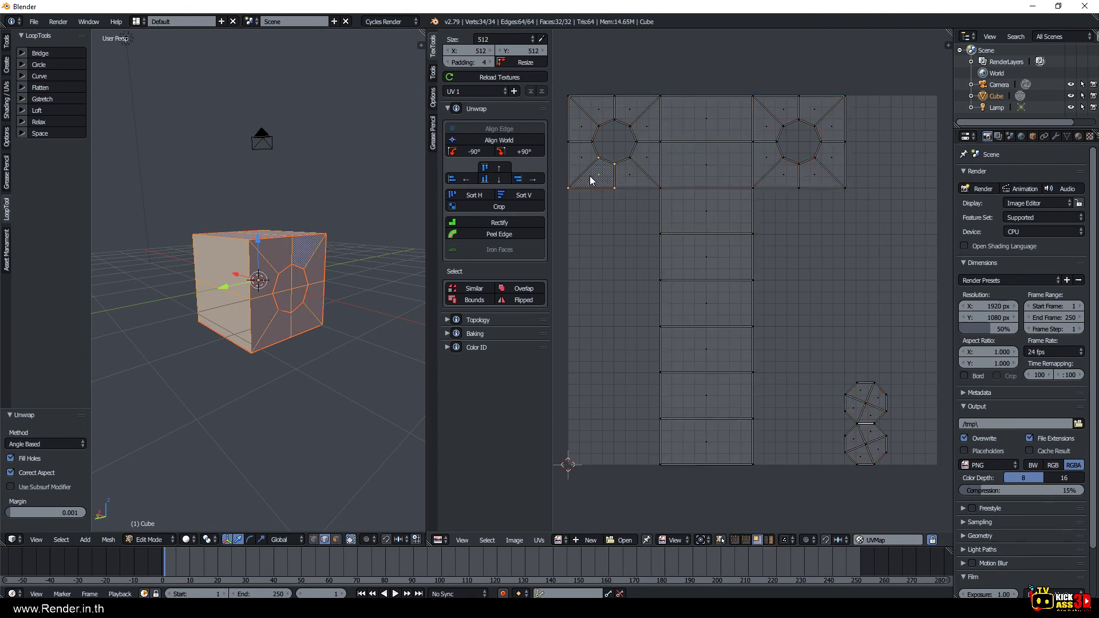
left_click(466, 292)
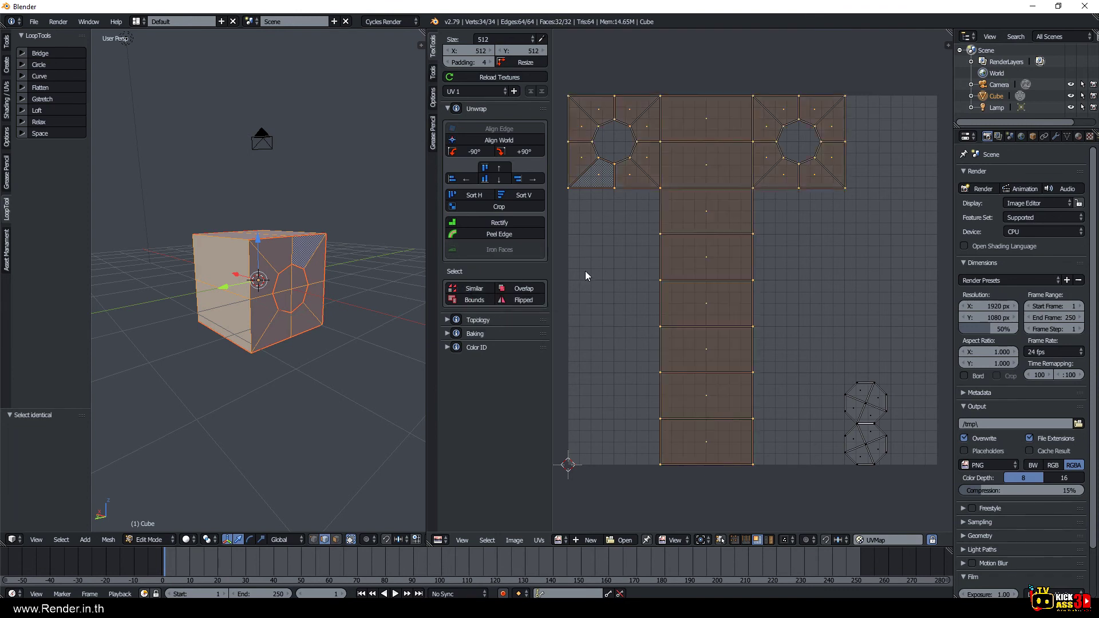
left_click(881, 407)
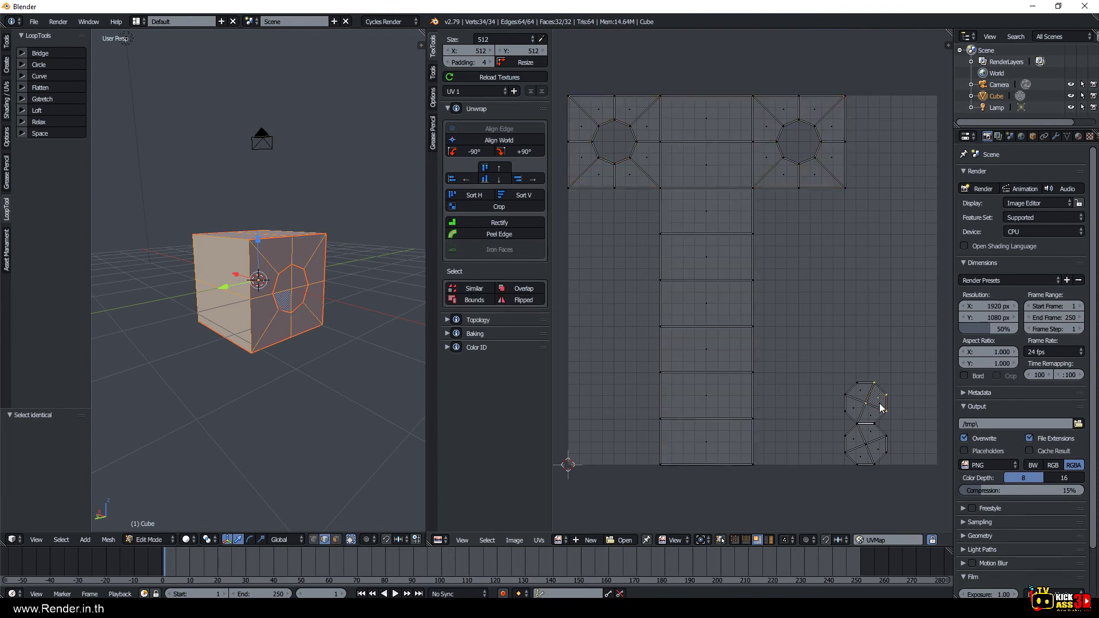
key("g")
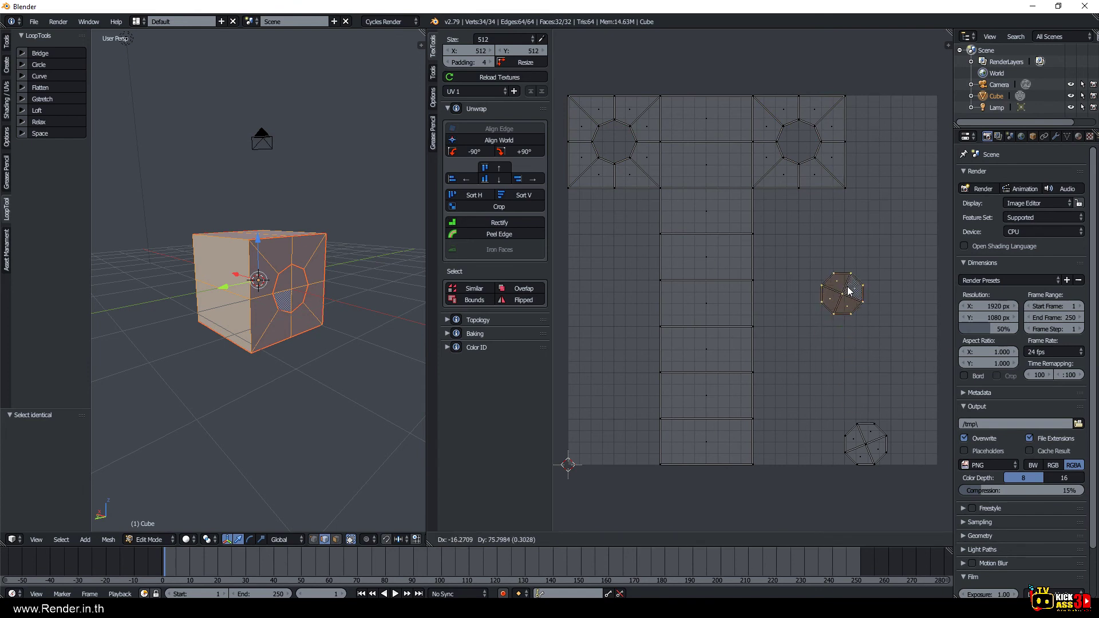
left_click(894, 153)
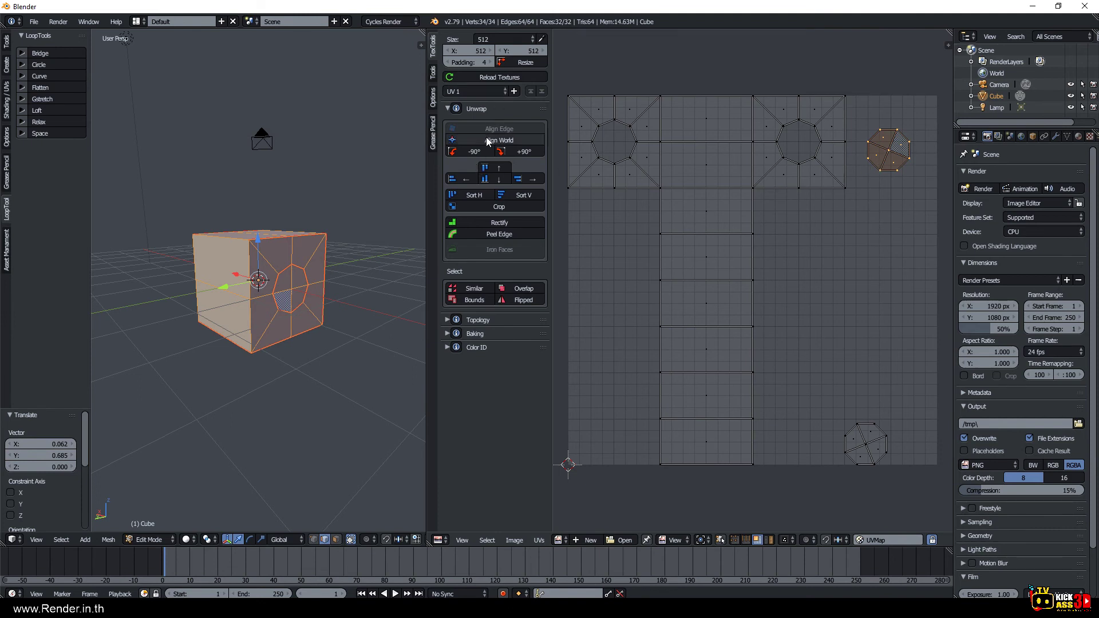
Align both octagon islands to world axes and reselect similar islands.
left_click(501, 142)
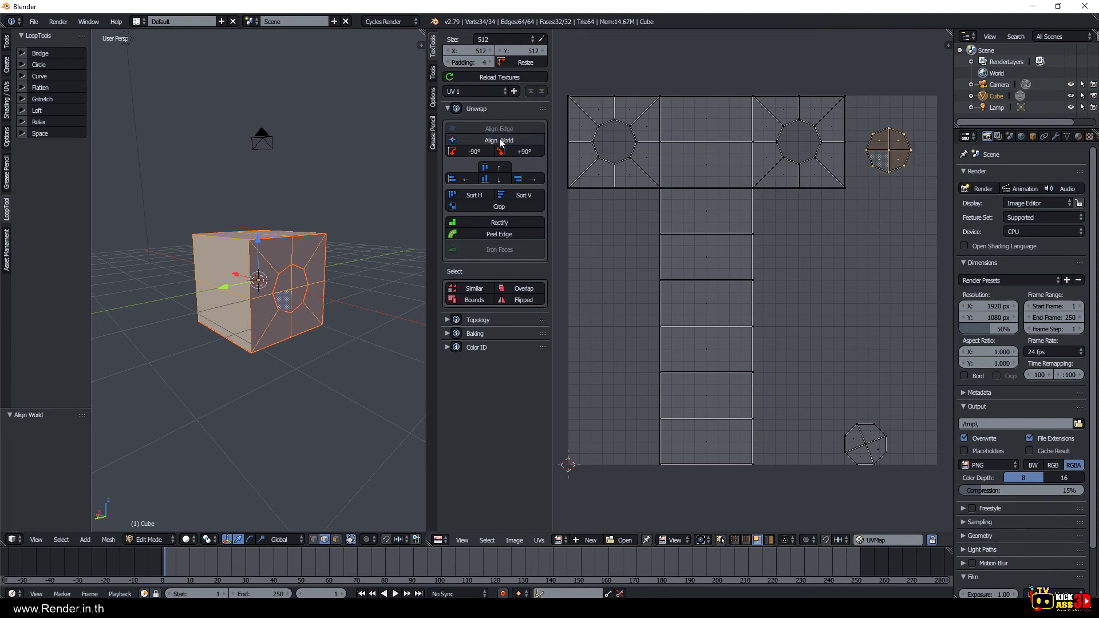
left_click(876, 452)
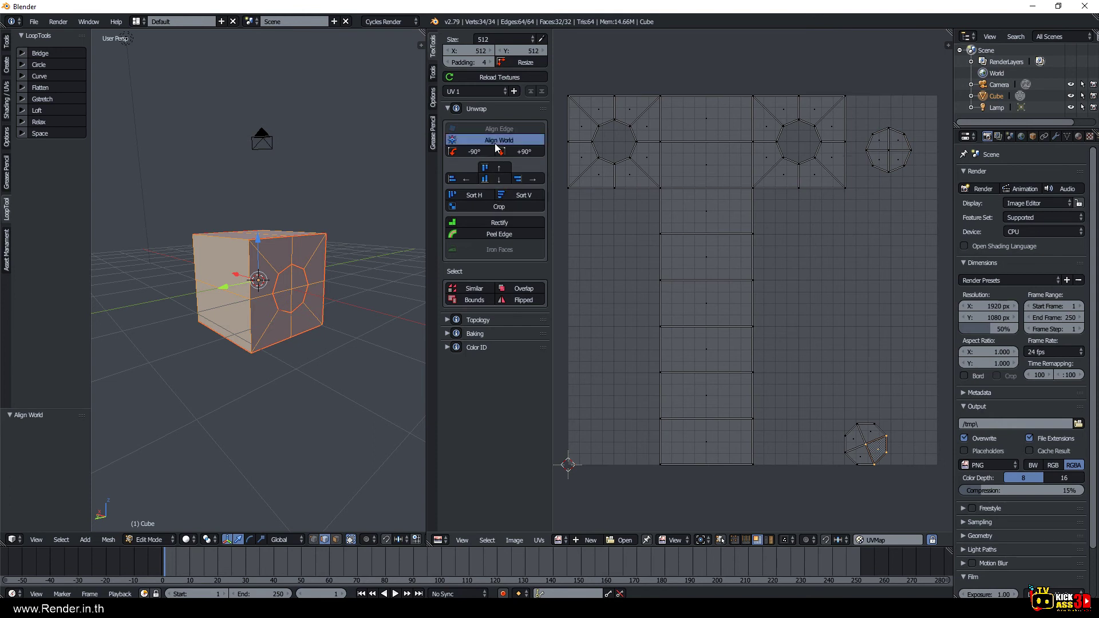
left_click(494, 143)
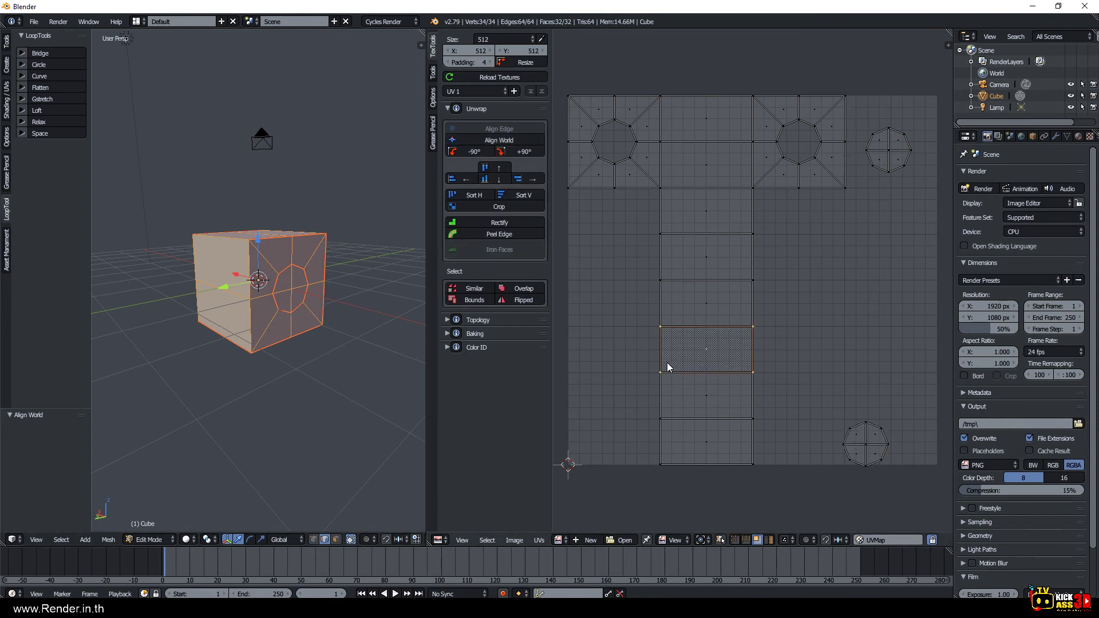
left_click(779, 163)
left_click(773, 112)
left_click(874, 143)
left_click(486, 289)
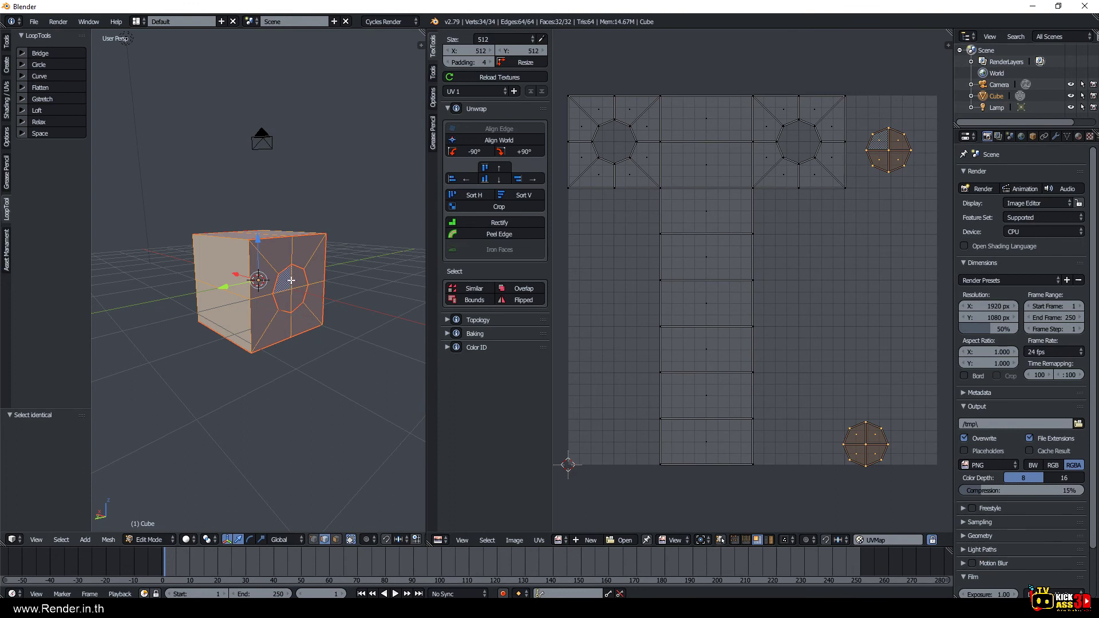
Select both right-hand octagon UV islands.
right_click(724, 241)
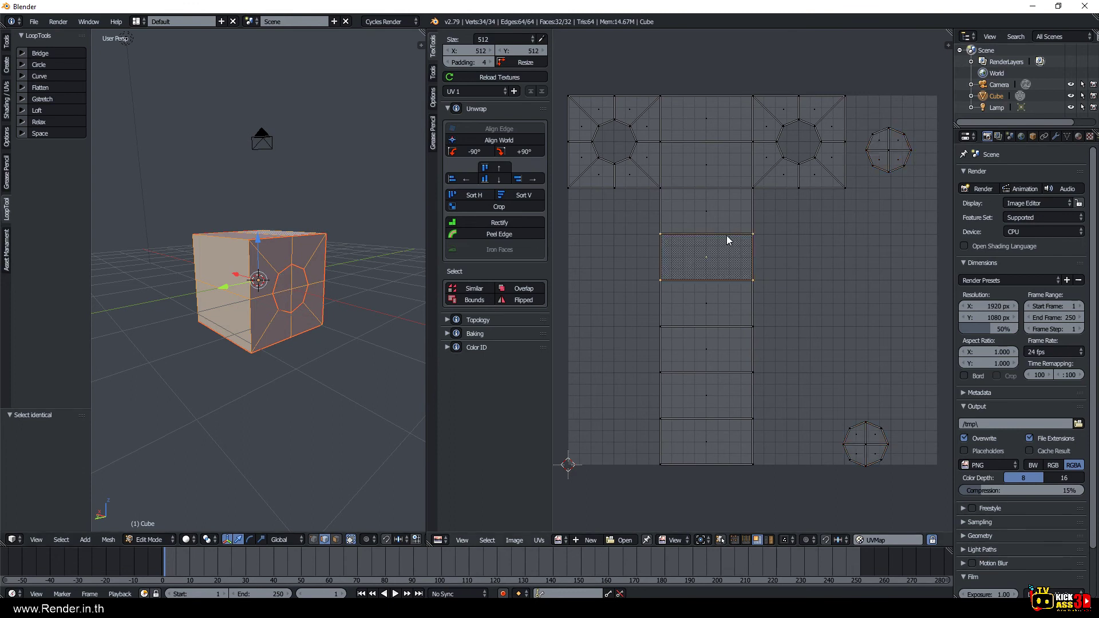
right_click(891, 151)
right_click(871, 466)
key("l")
key("l")
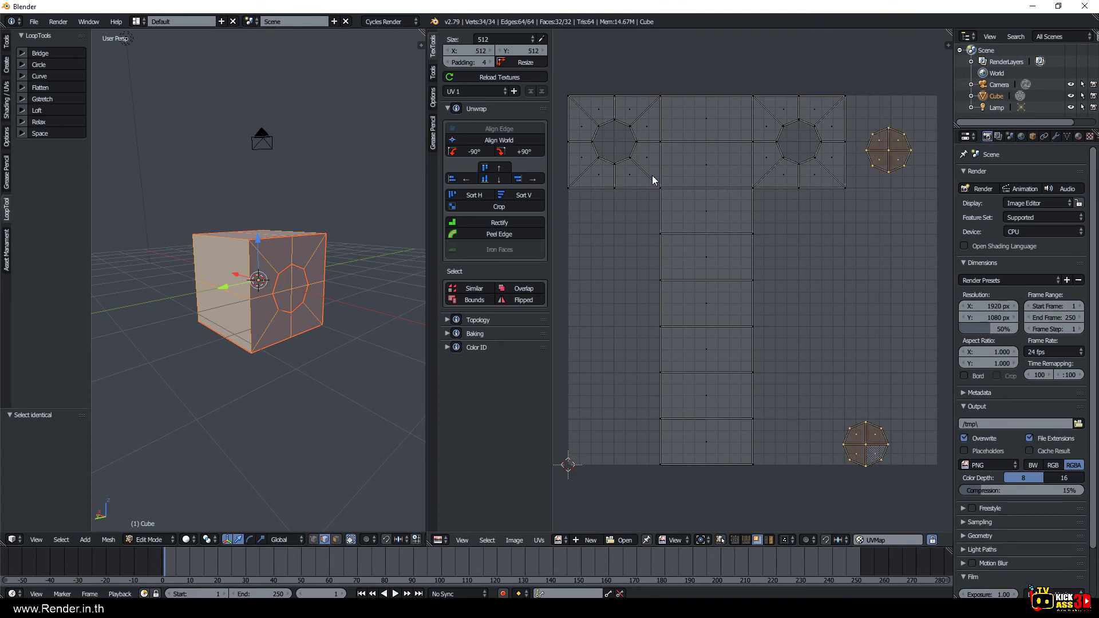
key("l")
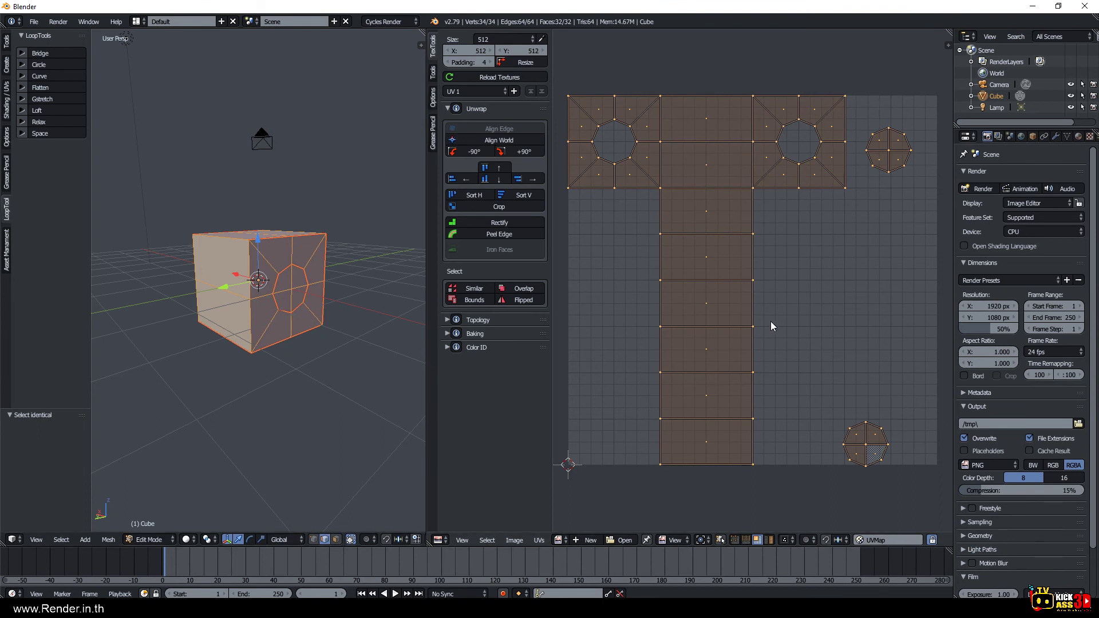
left_click(873, 447)
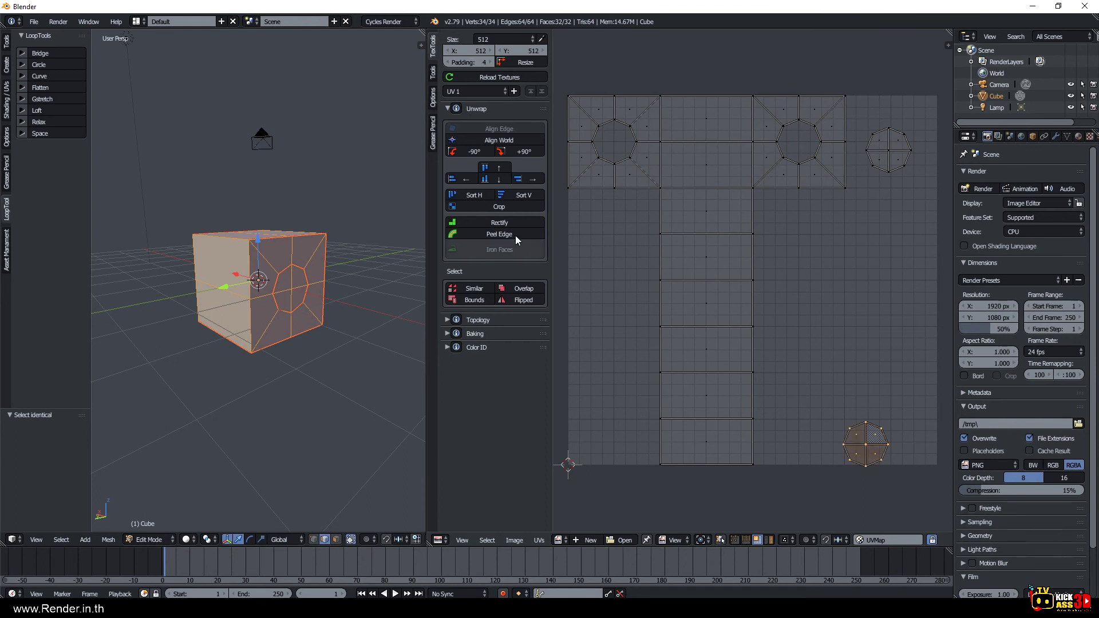
left_click(469, 289)
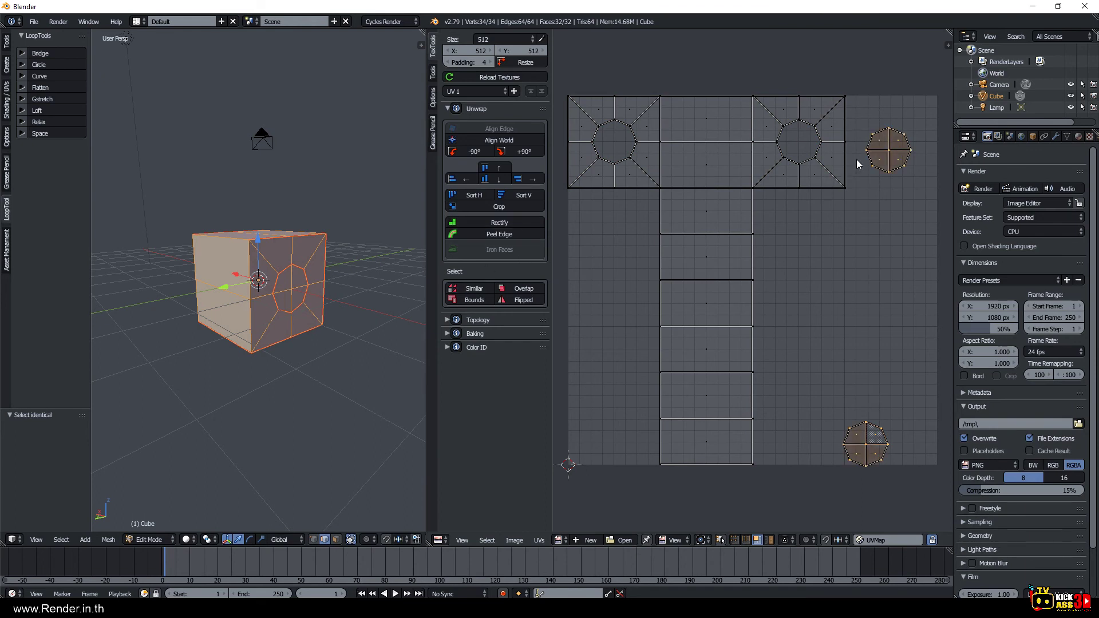
left_click(472, 300)
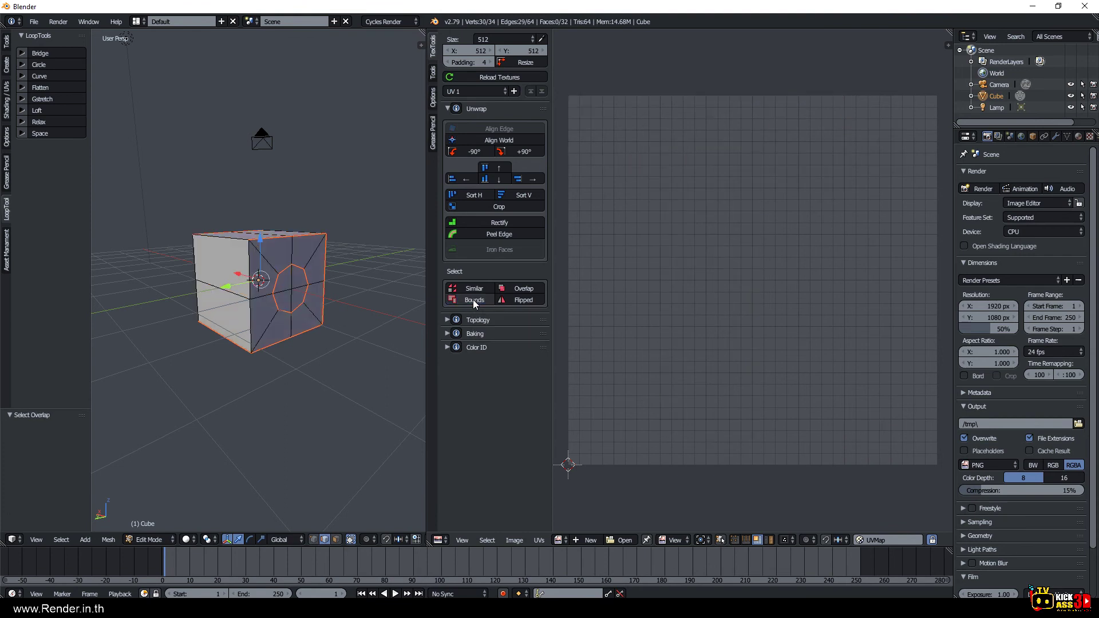
key("ctrl+z")
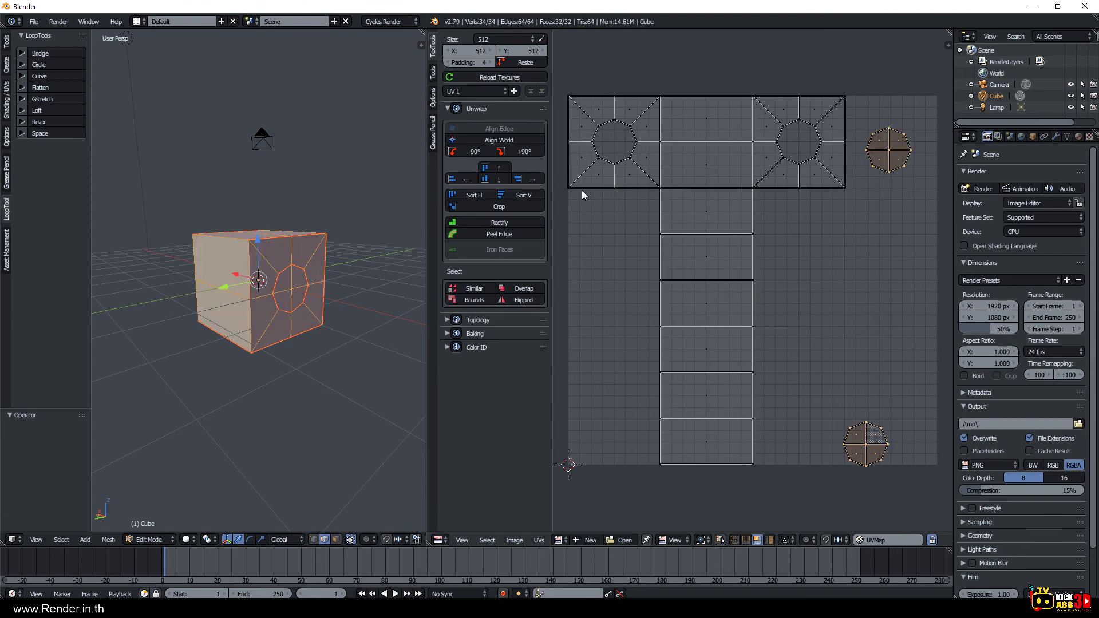
Crop the octagon islands to the UV bounds, enlarge them with S, and crop again.
left_click(516, 207)
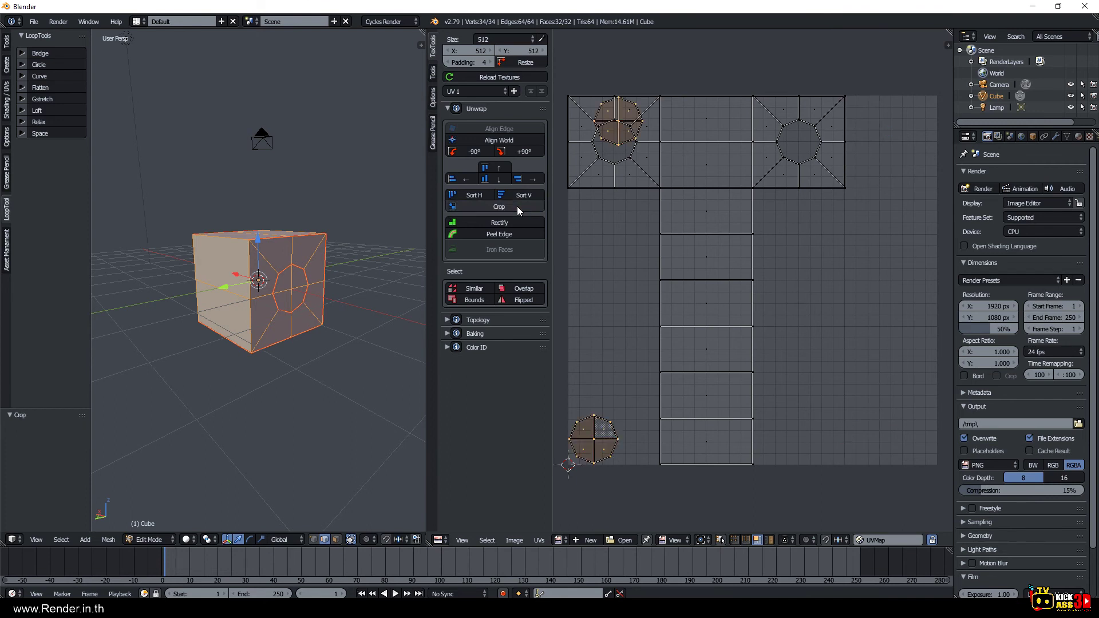
scroll(605, 223, "down", 4)
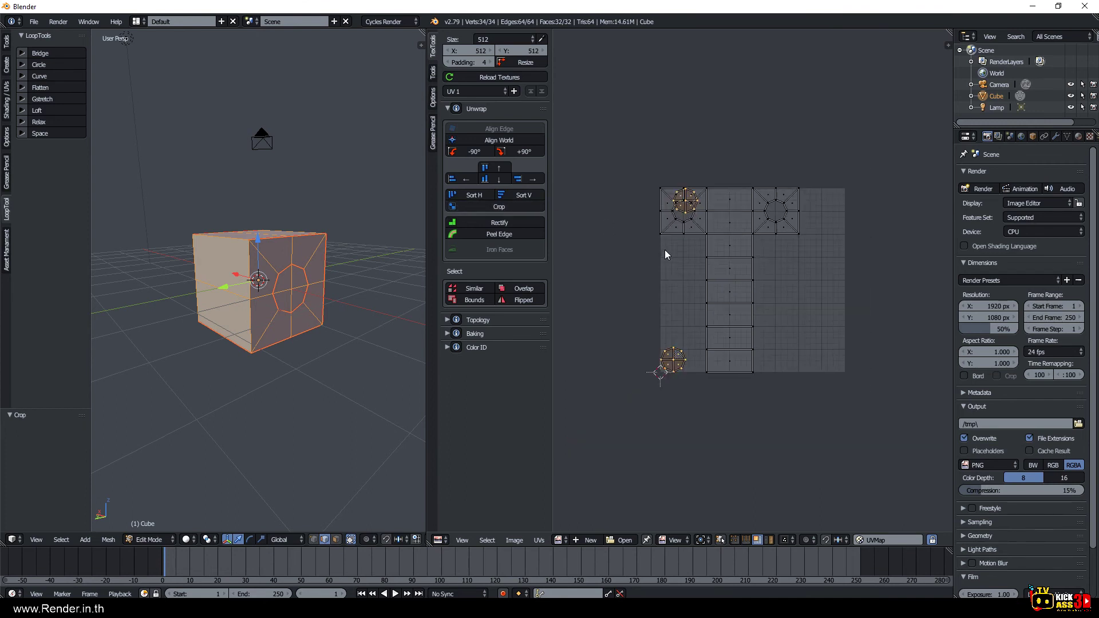
scroll(675, 254, "down", 1)
key("s")
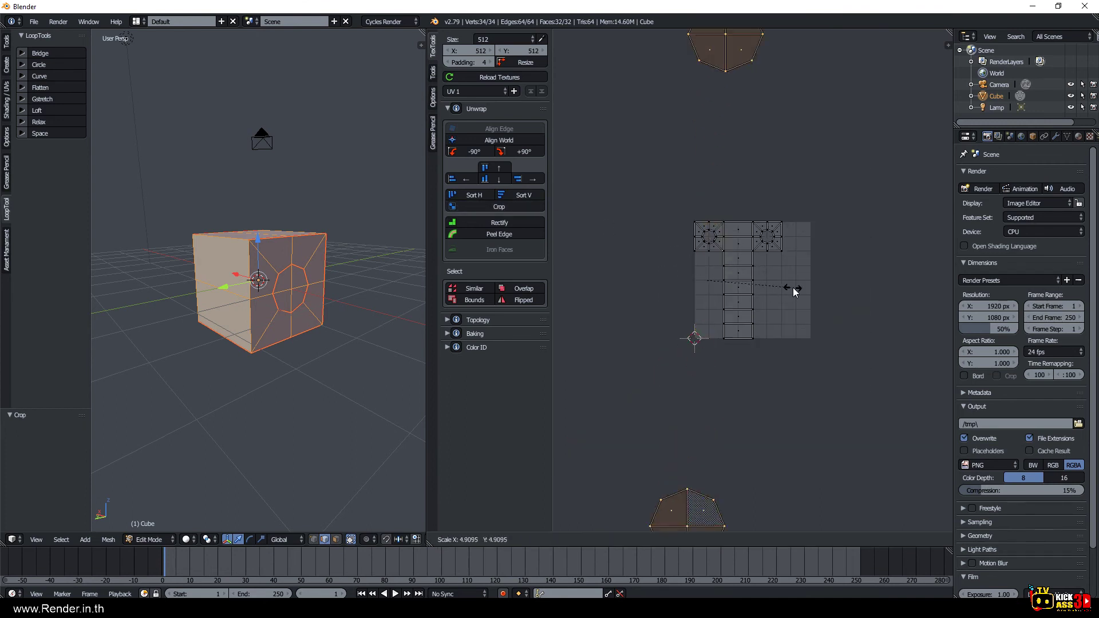
left_click(686, 272)
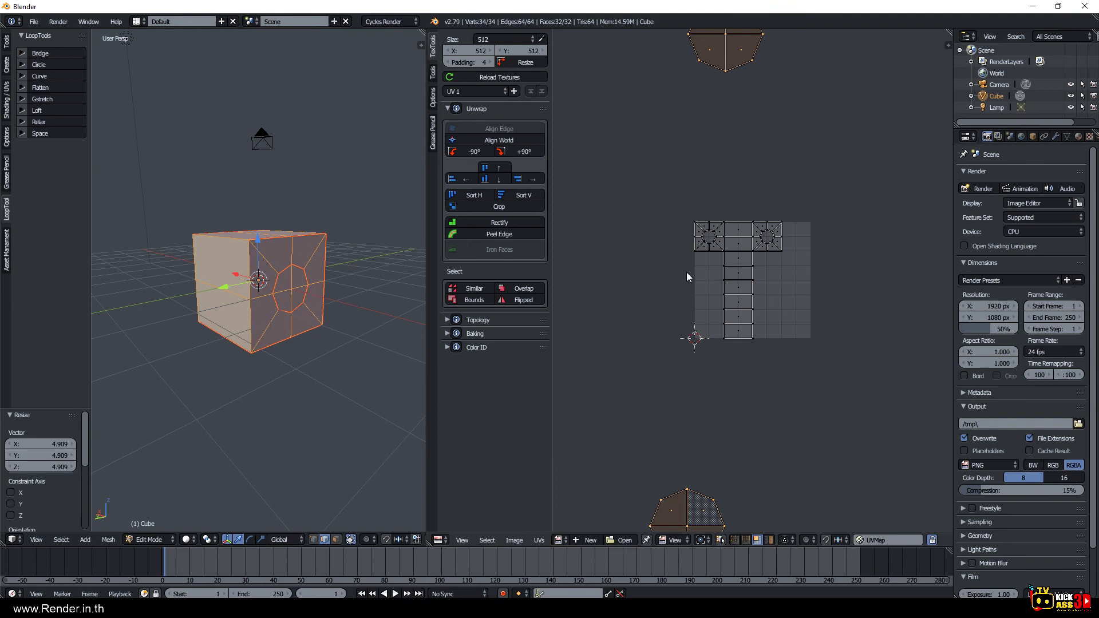
left_click(471, 206)
key("Home")
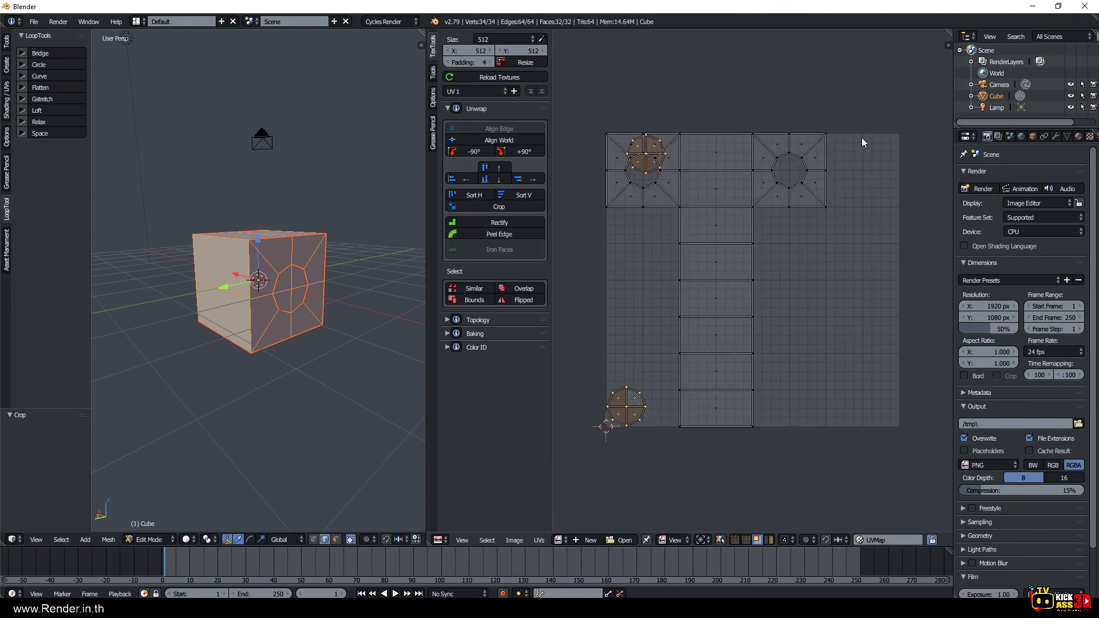
Crop the T-shaped island to the UV bounds and select the left octagon islands.
left_click(719, 260, "shift")
key("l")
left_click(489, 208)
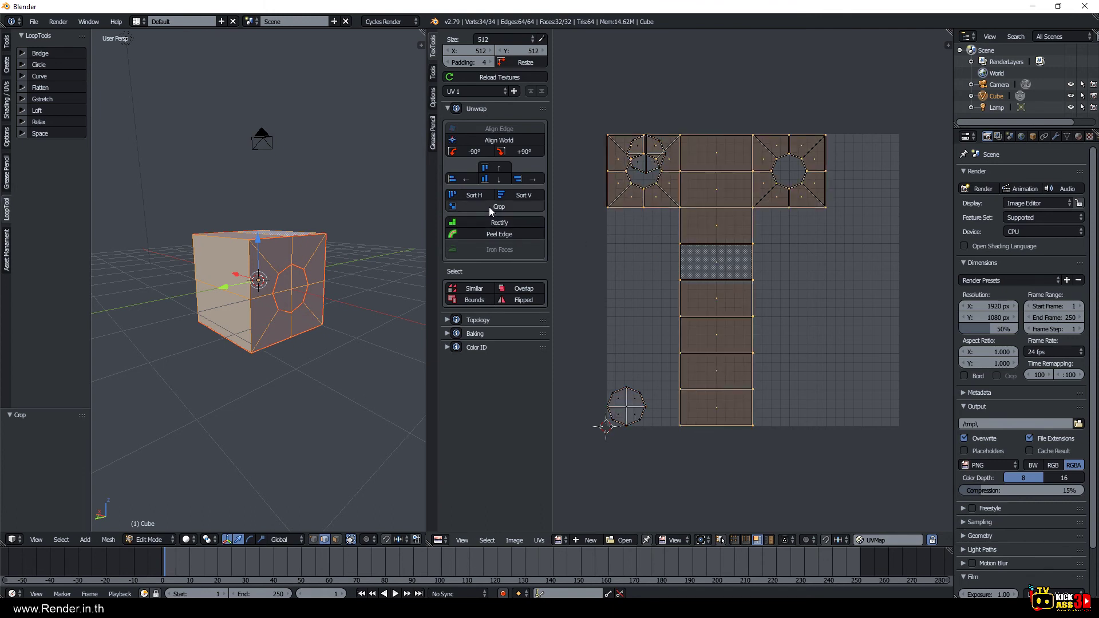
right_click(641, 414)
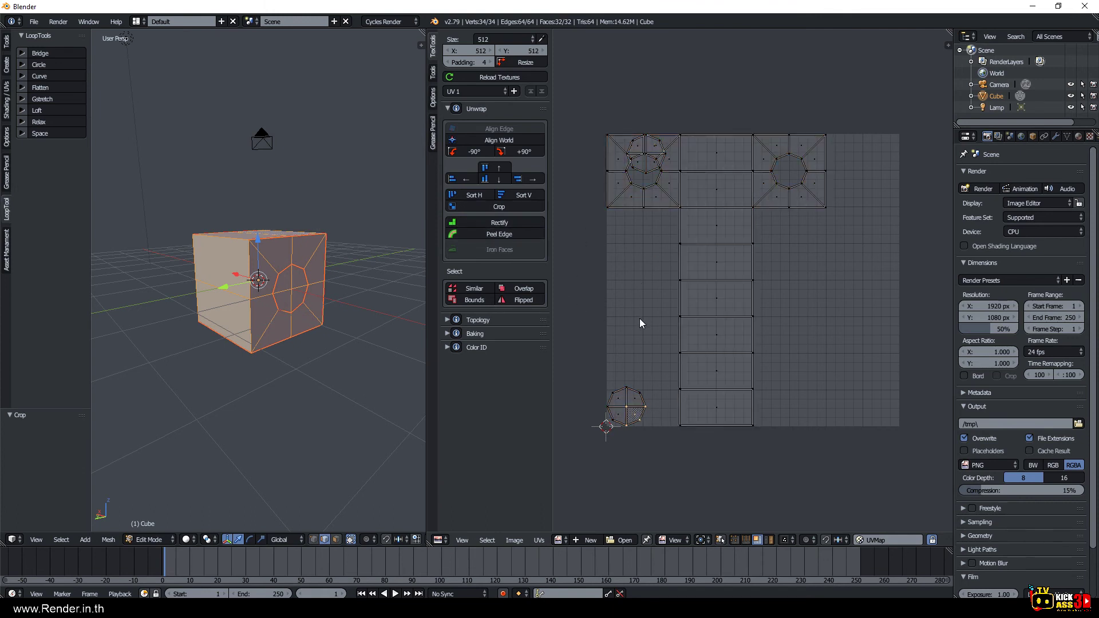
key("l")
right_click(646, 161)
Move and rotate both octagon islands into the empty lower-left UV space.
key("g")
left_click(637, 343)
right_click(638, 411)
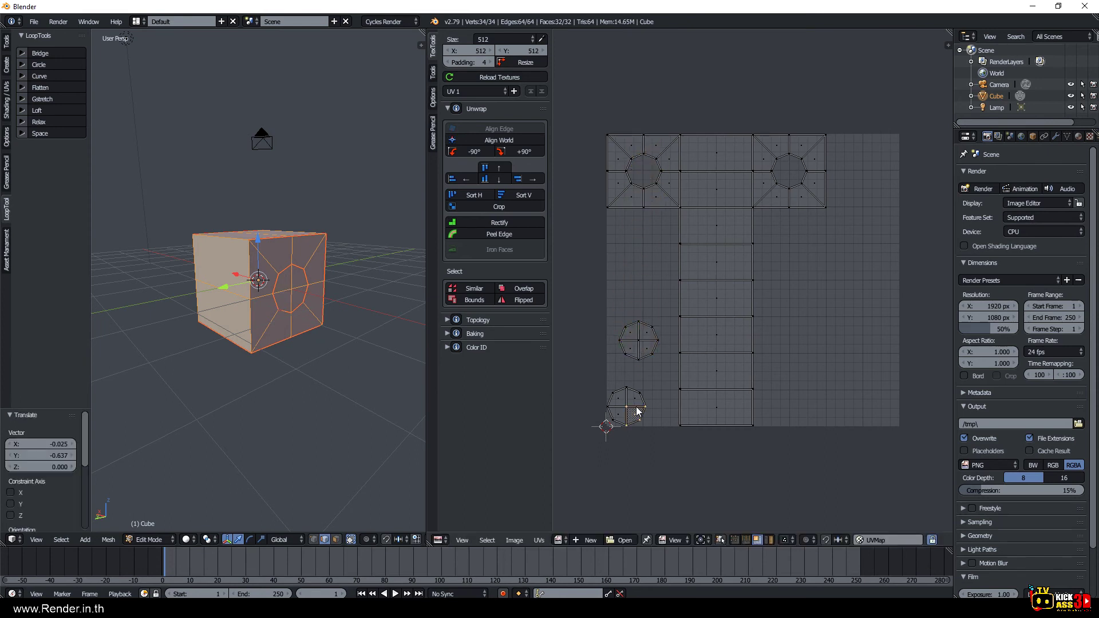
key("g")
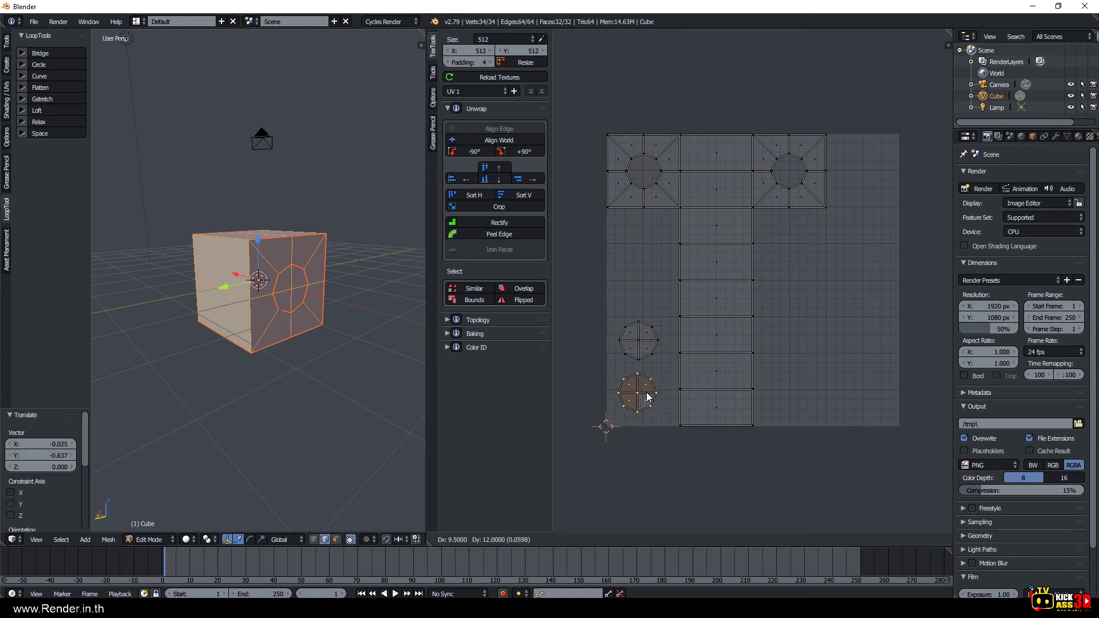
left_click(660, 392)
key("r")
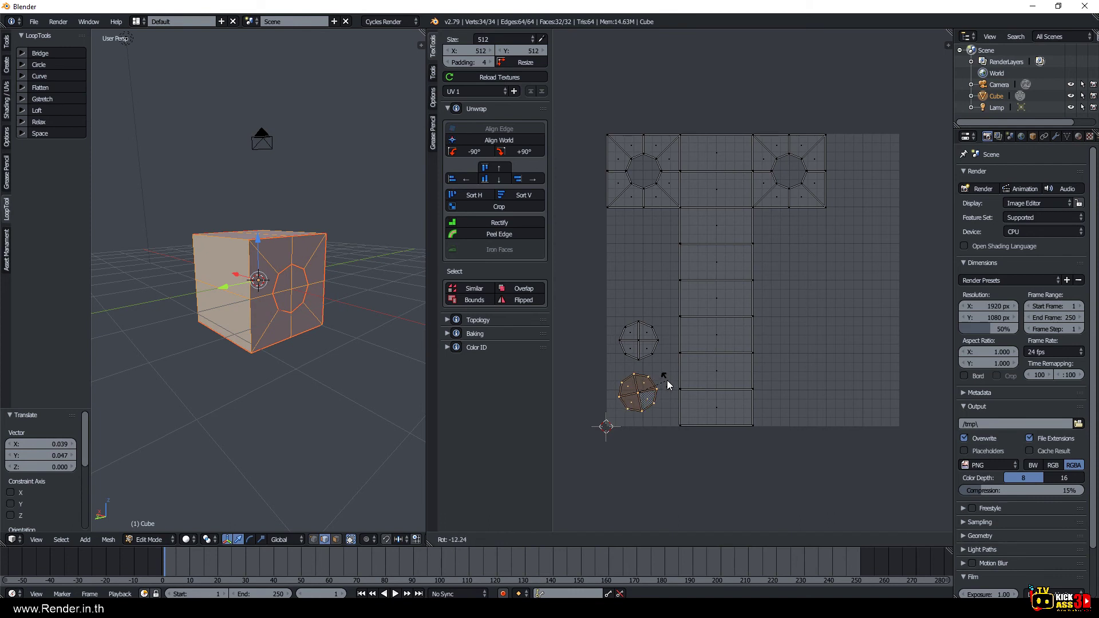
left_click(667, 380)
right_click(648, 355)
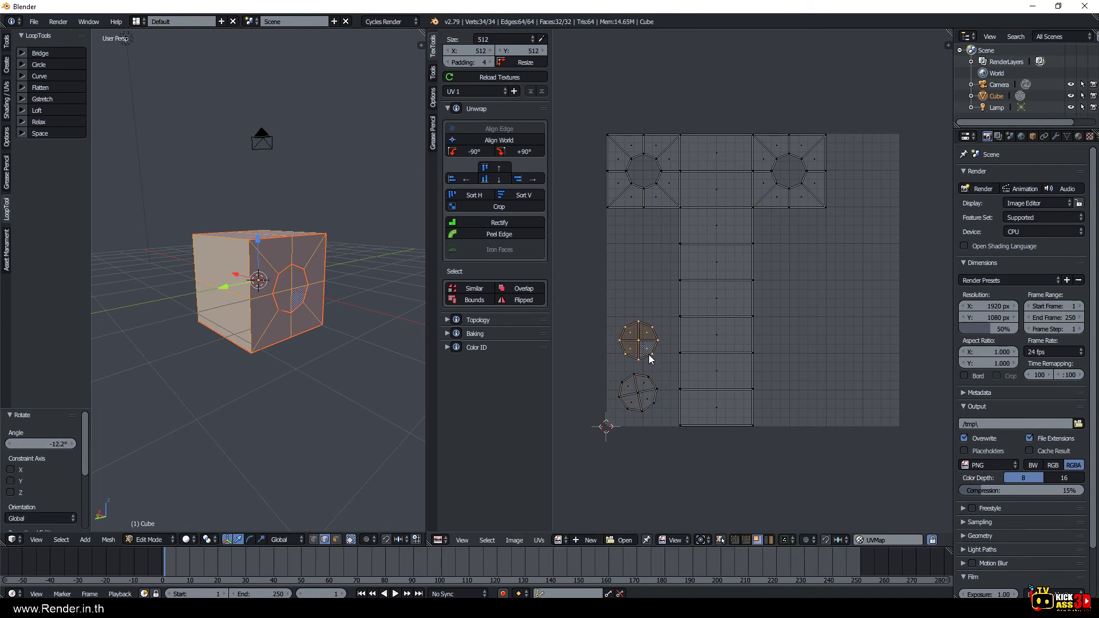
key("r")
left_click(650, 352)
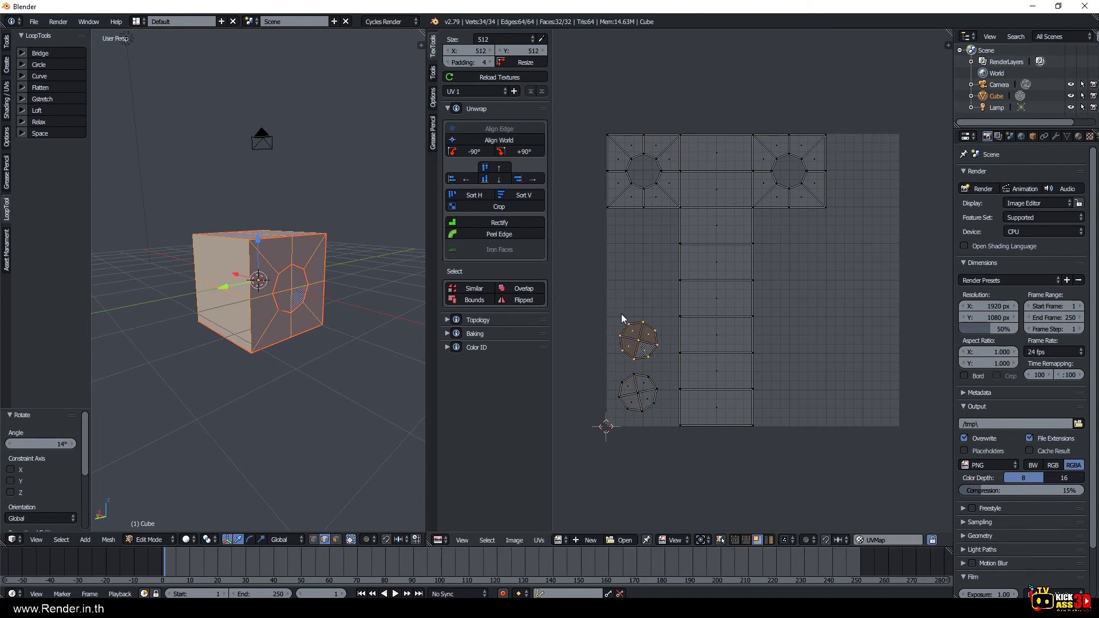
Align the octagon island to the world axes and expand the extra TexTools sections.
left_click(489, 137)
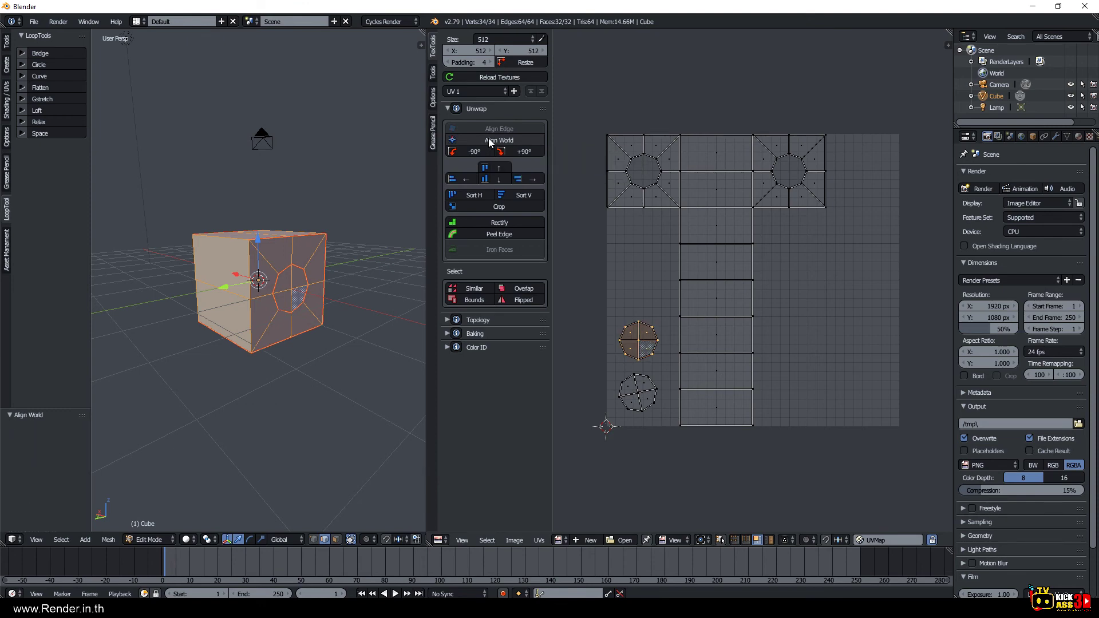
right_click(641, 382)
scroll(650, 406, "up", 5)
scroll(650, 411, "down", 2)
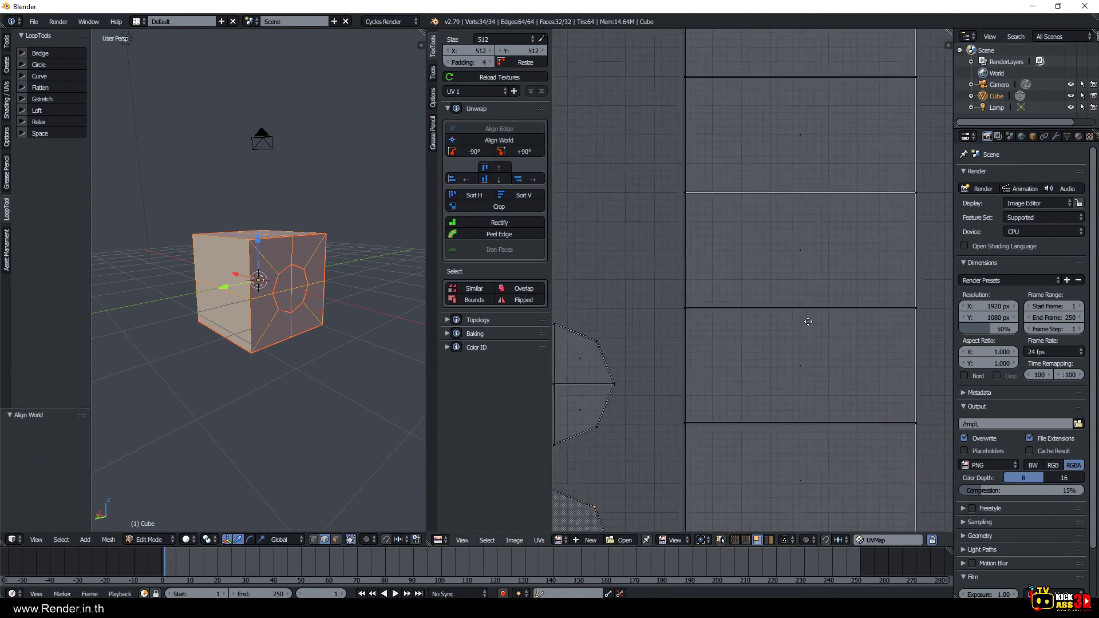
scroll(690, 327, "down", 1)
scroll(690, 329, "down", 1)
scroll(675, 338, "up", 1)
scroll(654, 346, "down", 3)
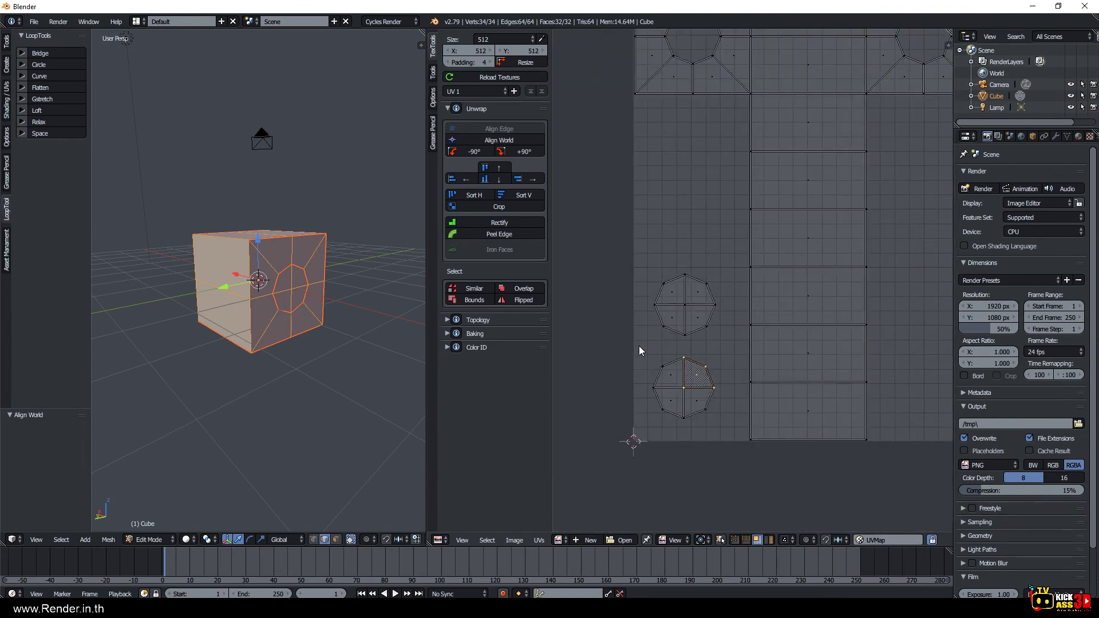
left_click_drag(447, 346, 445, 315)
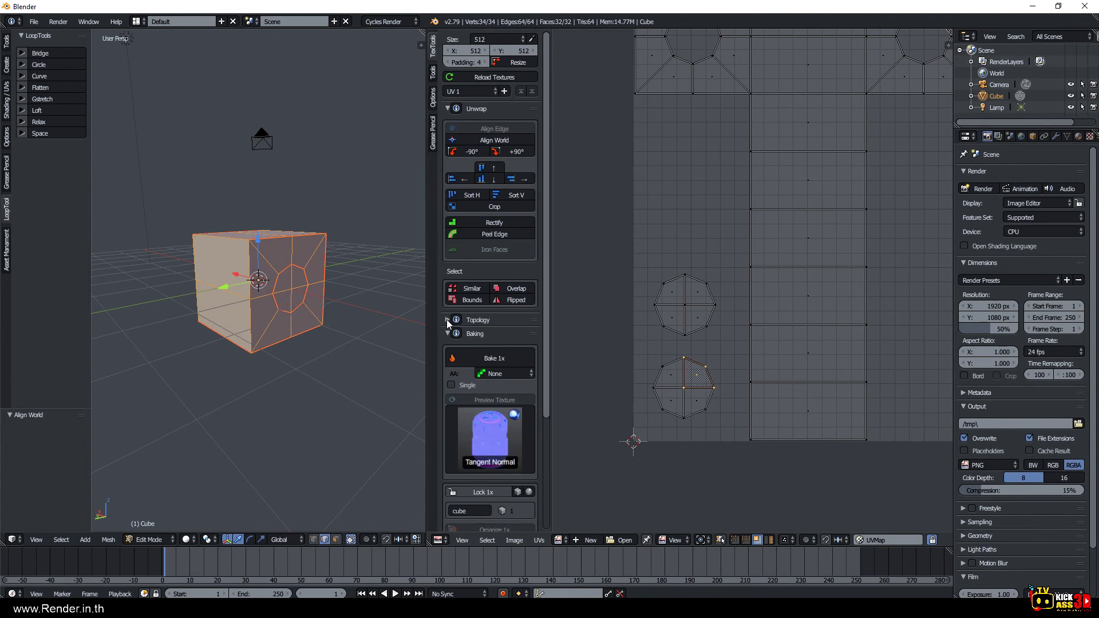
Toggle the TexTools Topology section open and closed, leaving it collapsed.
left_click_drag(447, 321, 446, 349)
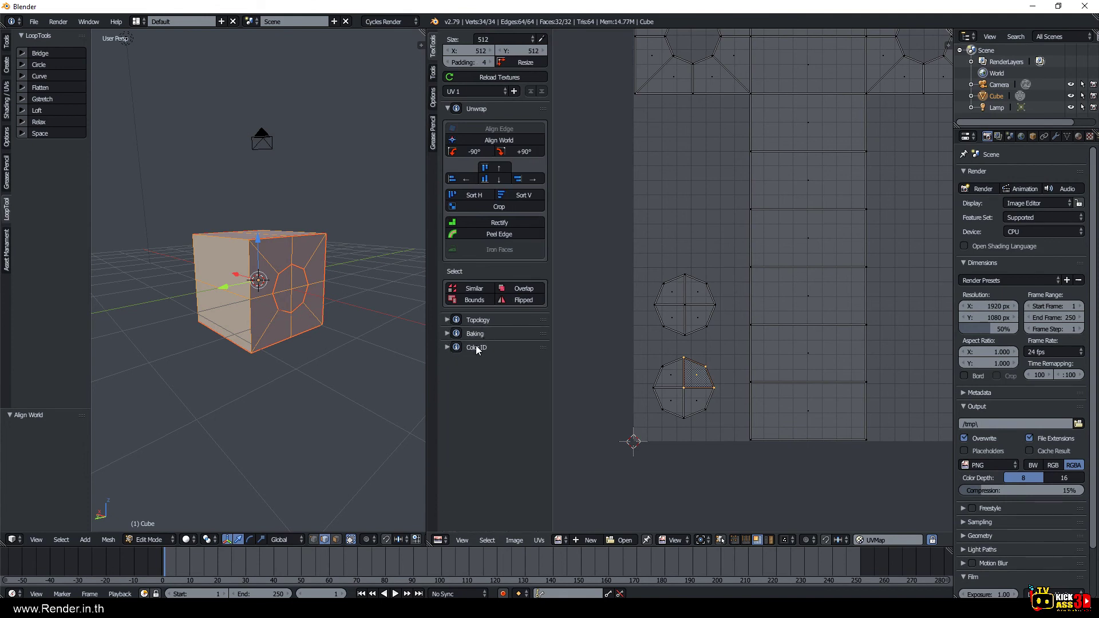
left_click(447, 321)
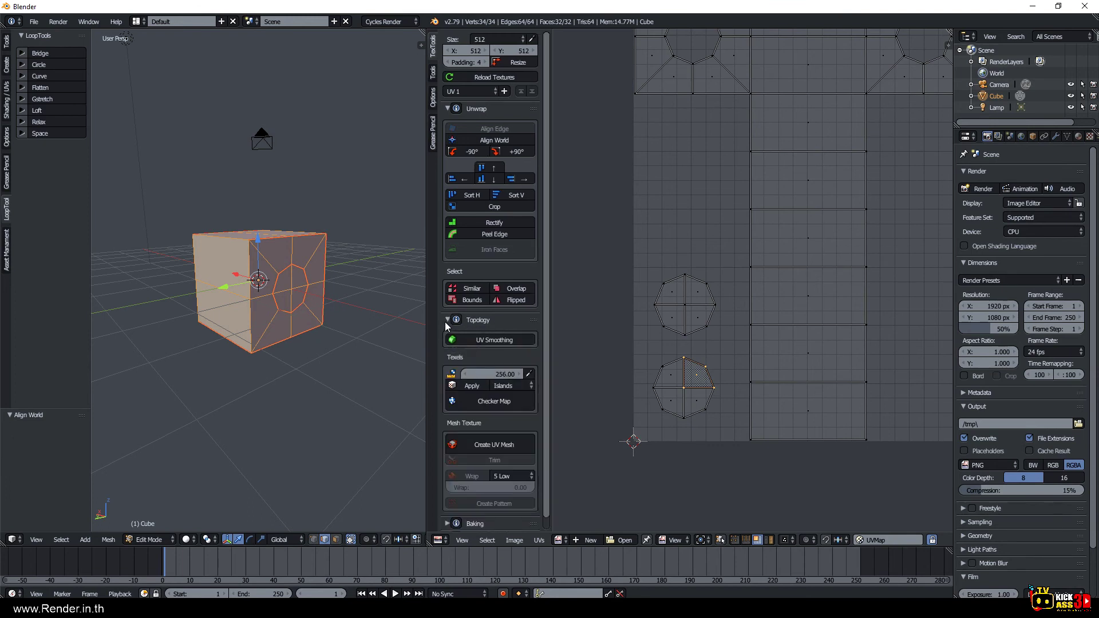
left_click(445, 319)
left_click(445, 319)
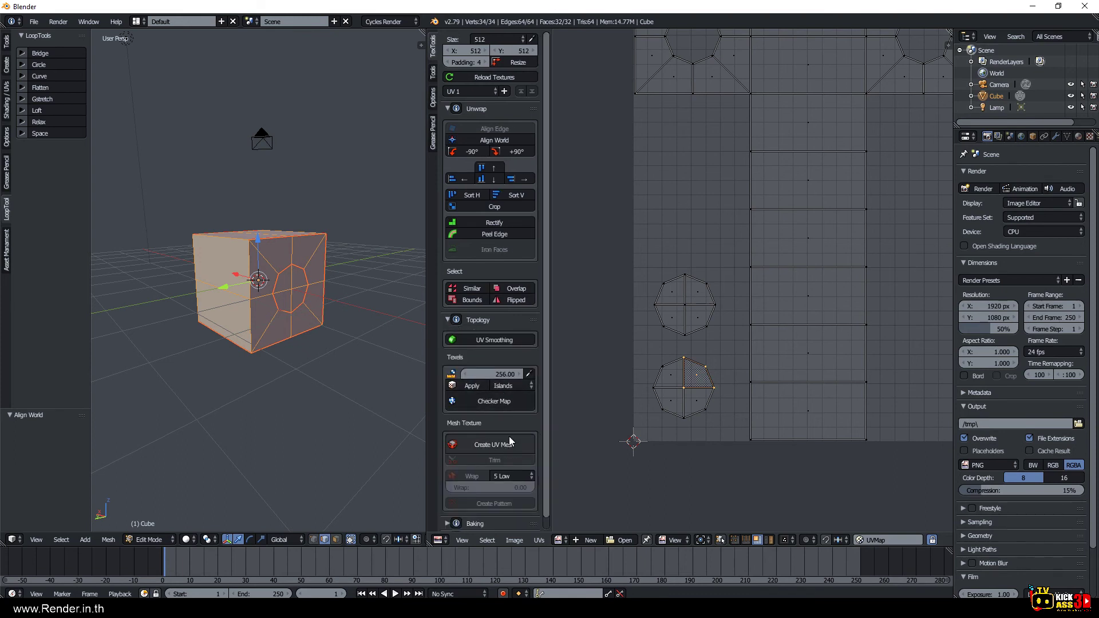
left_click(451, 320)
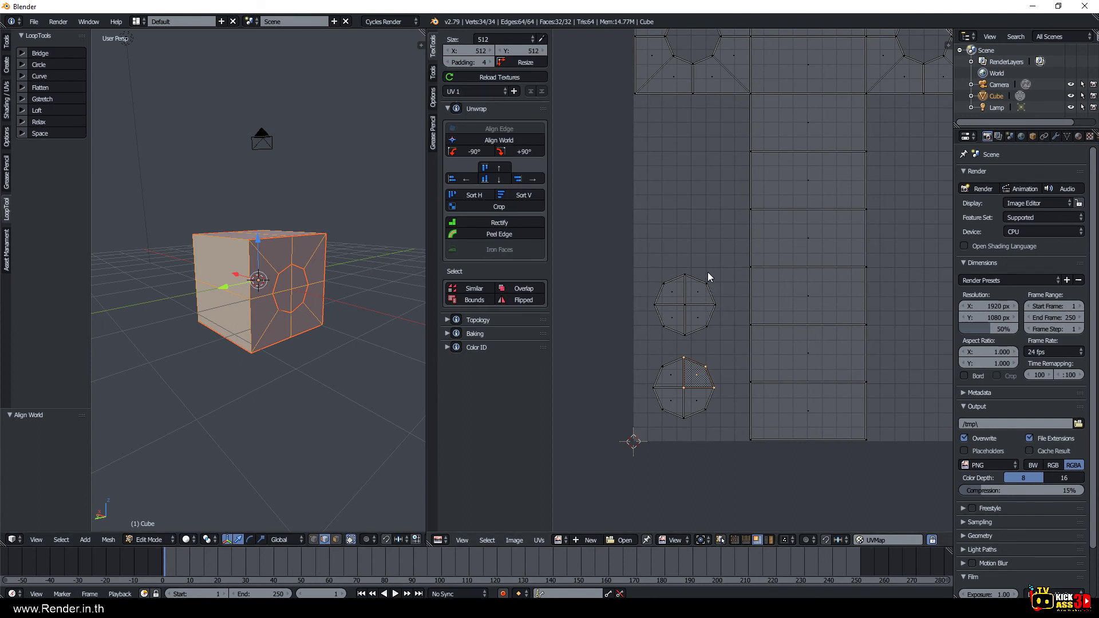
Select the whole upper circle island and pull the 3D view back from the cube.
middle_click_drag(702, 221, 691, 263)
scroll(691, 259, "down", 2)
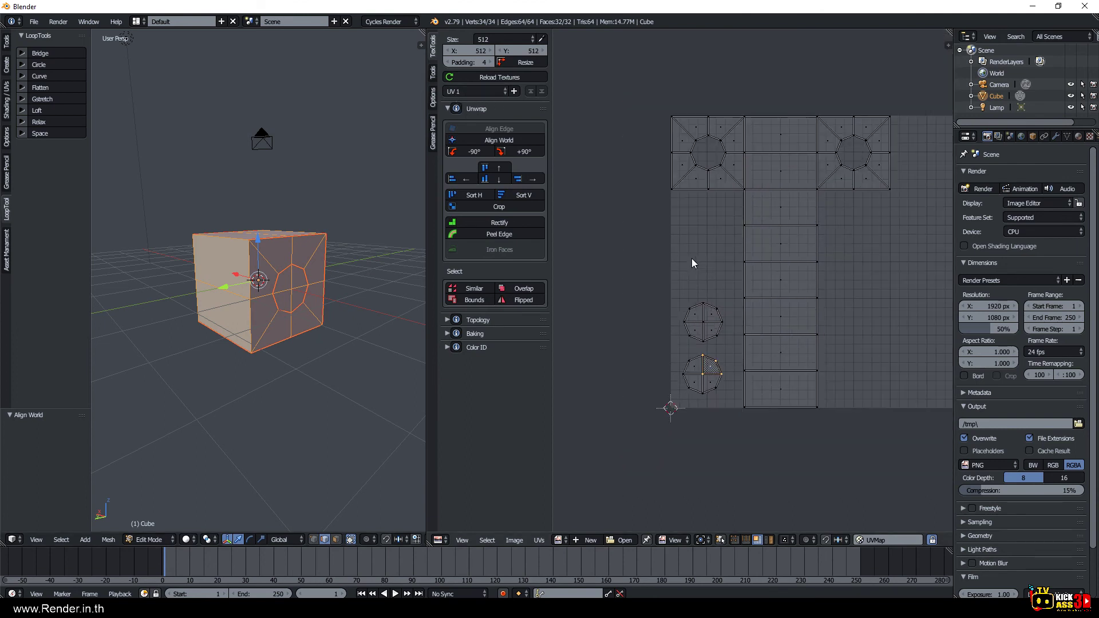
left_click(707, 324)
key("ctrl+l")
key("l")
scroll(774, 329, "up", 1)
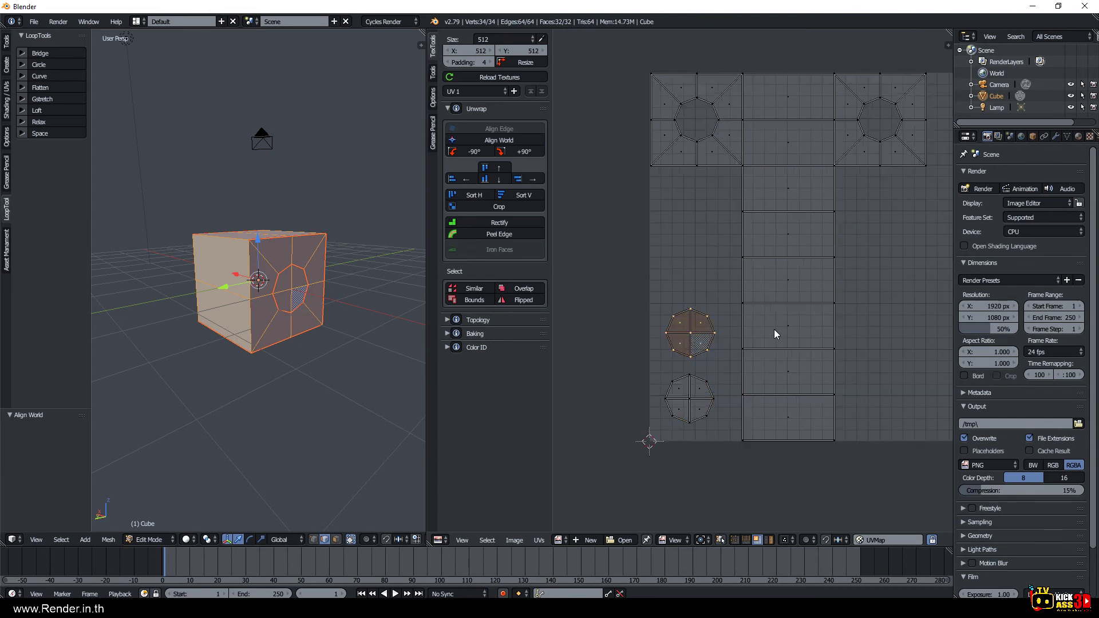
scroll(774, 328, "down", 1)
middle_click_drag(246, 275, 257, 295)
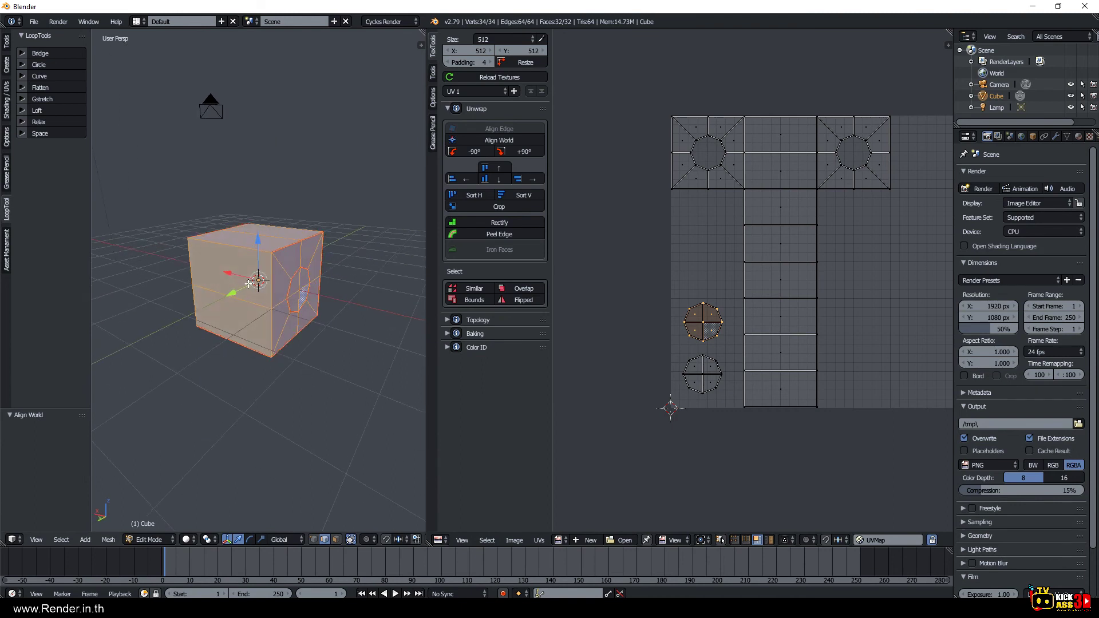
scroll(257, 295, "down", 2)
scroll(257, 296, "down", 2)
Add a UV sphere and move it along X to -5.427 beside the cube.
key("shift+a")
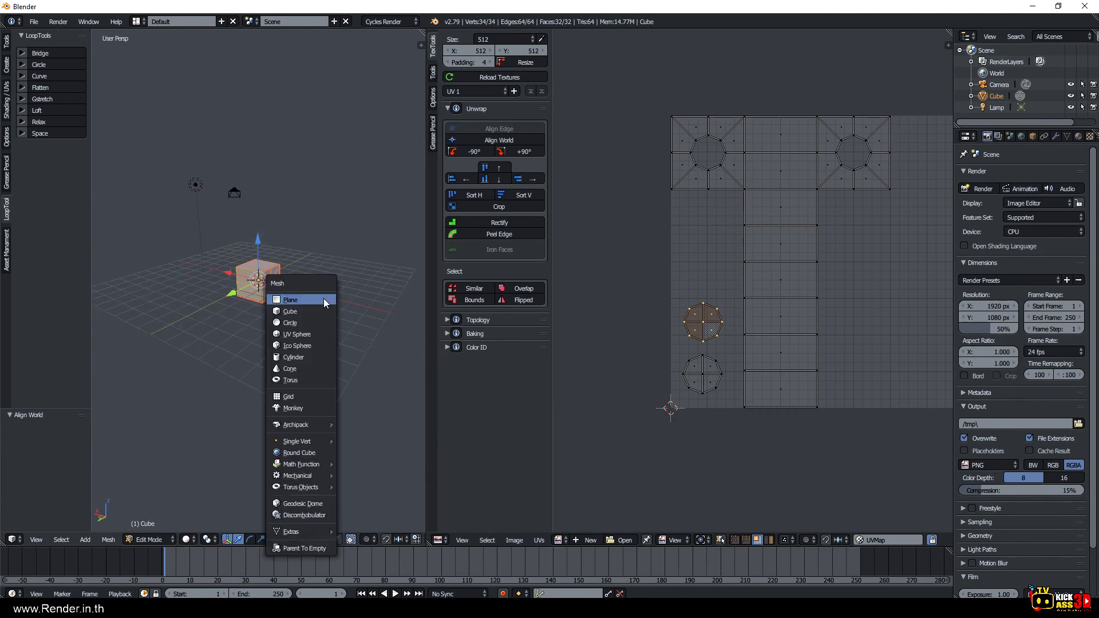
left_click(309, 339)
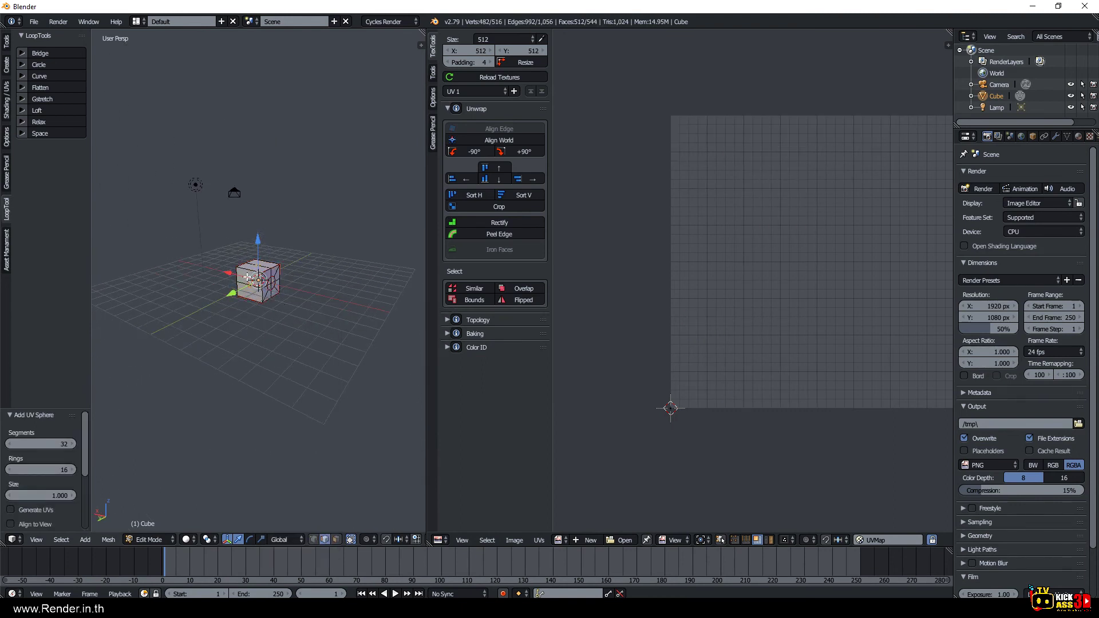
key("g")
key("x")
left_click(318, 314)
key("KP_Decimal")
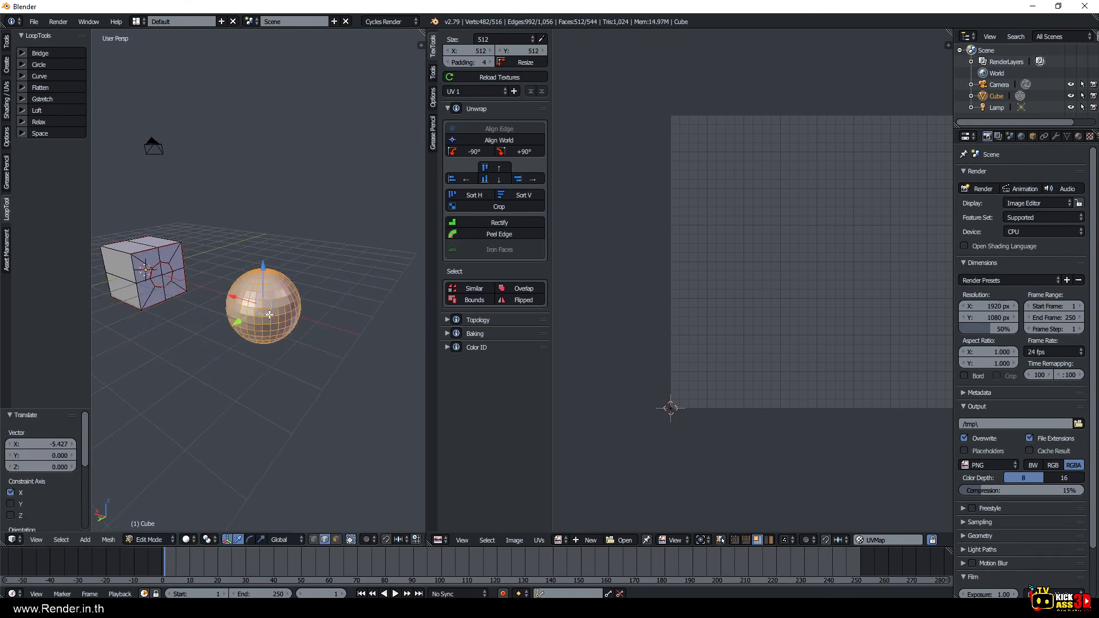
Sphere-project the whole sphere's UVs into a single oval island.
key("u")
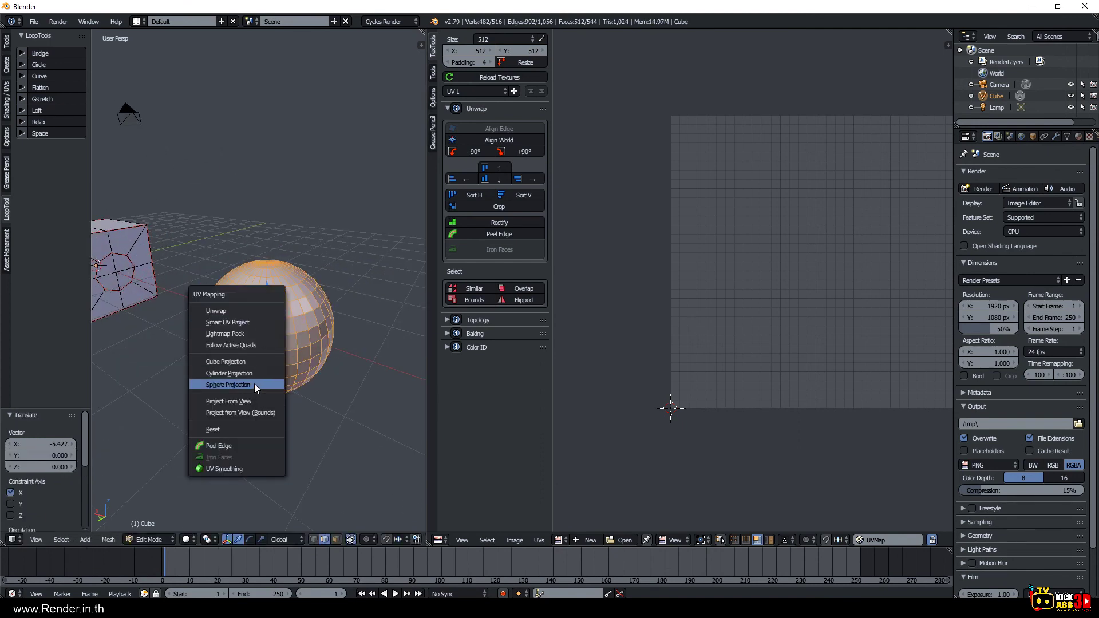
left_click(254, 383)
right_click(283, 325)
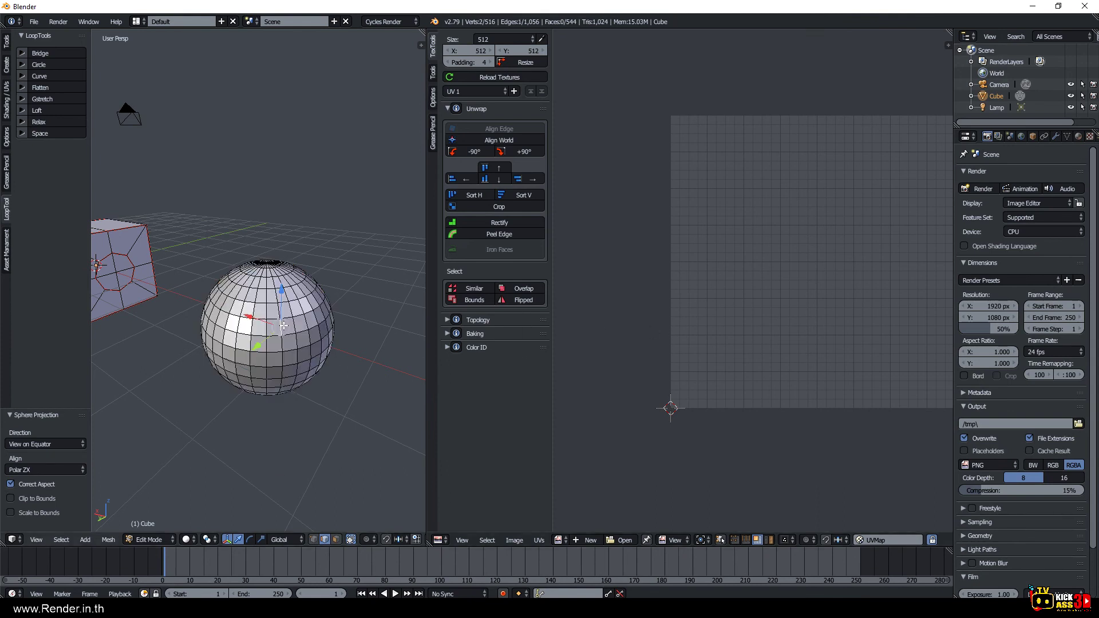
key("l")
key("u")
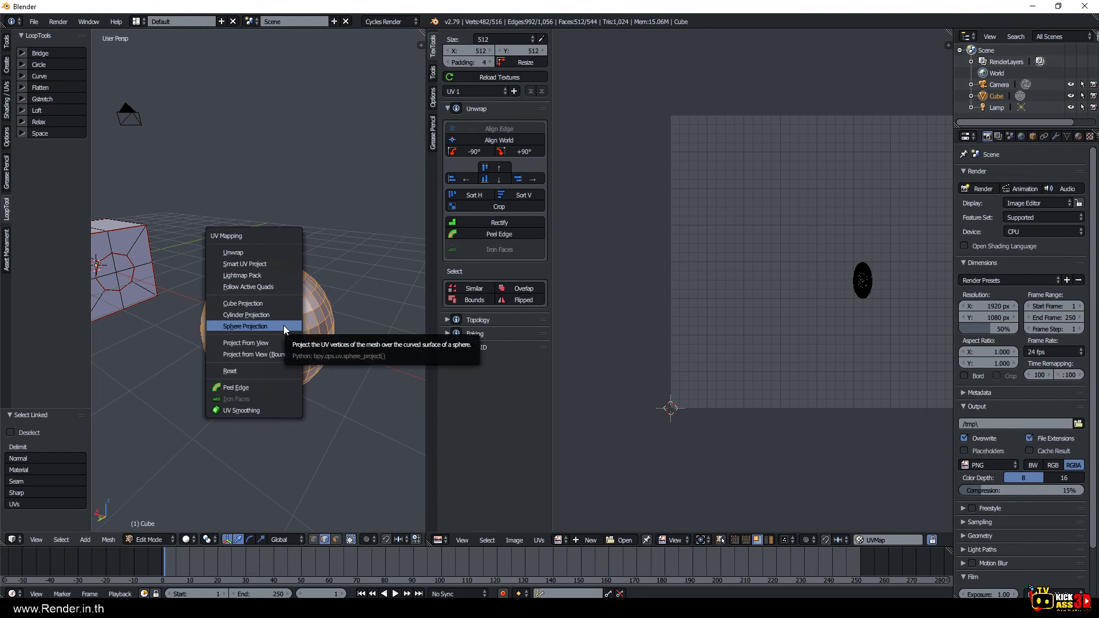
left_click(265, 326)
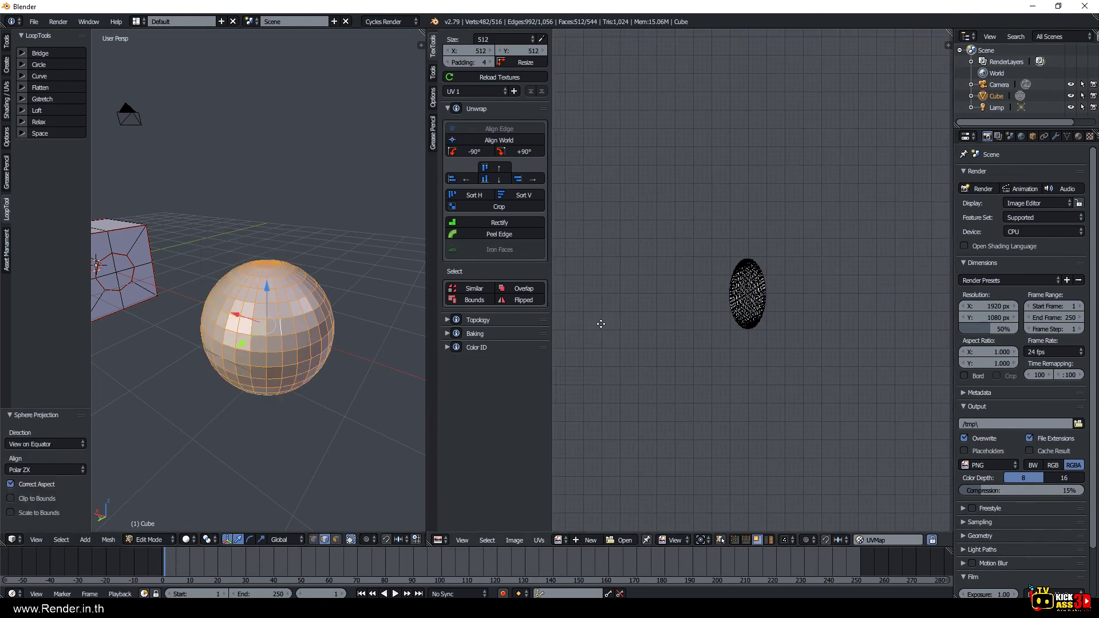
scroll(727, 320, "up", 5)
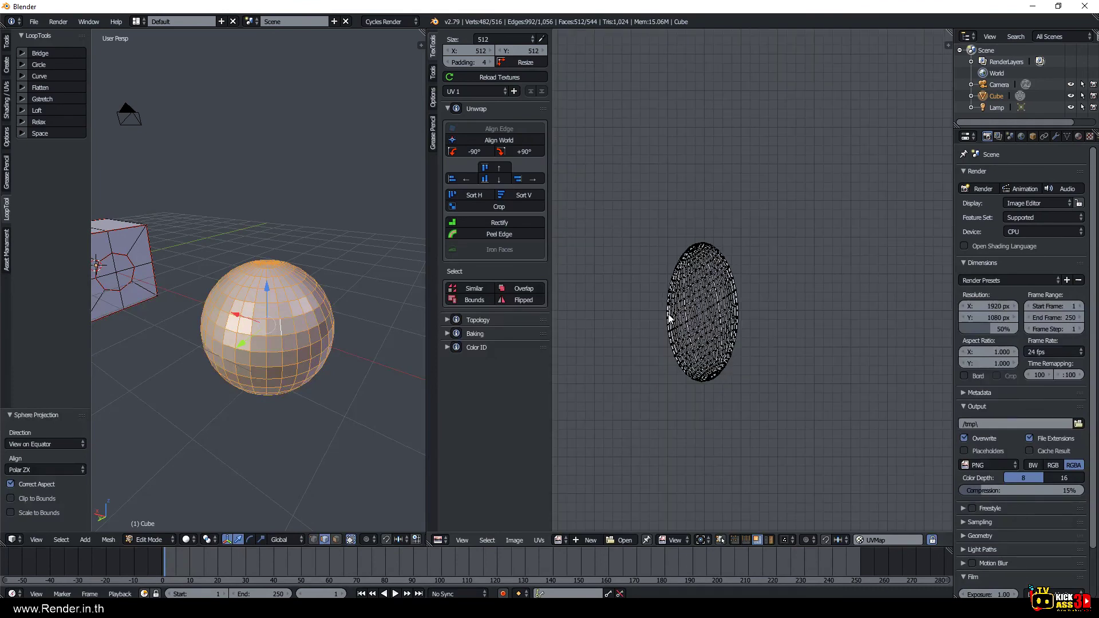
Mark a pole-to-pole line of sphere edges as a seam.
scroll(672, 318, "down", 2)
scroll(711, 320, "down", 1)
right_click(271, 321)
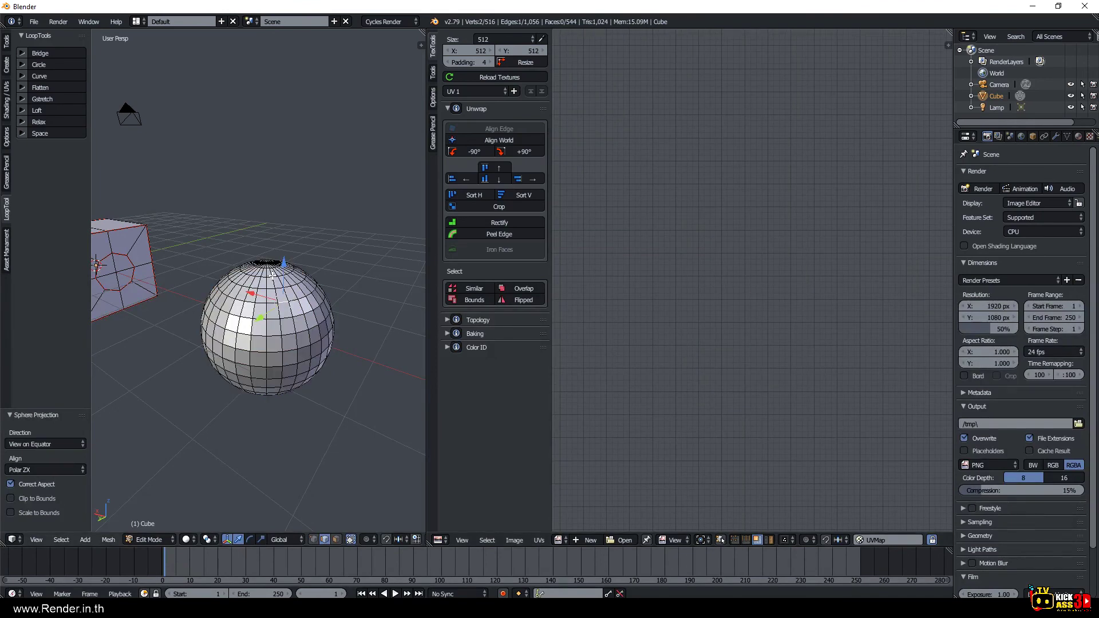
mouse_move(268, 276)
middle_mouse_down()
mouse_move(309, 401)
mouse_move(321, 269)
middle_mouse_up()
scroll(323, 269, "up", 4)
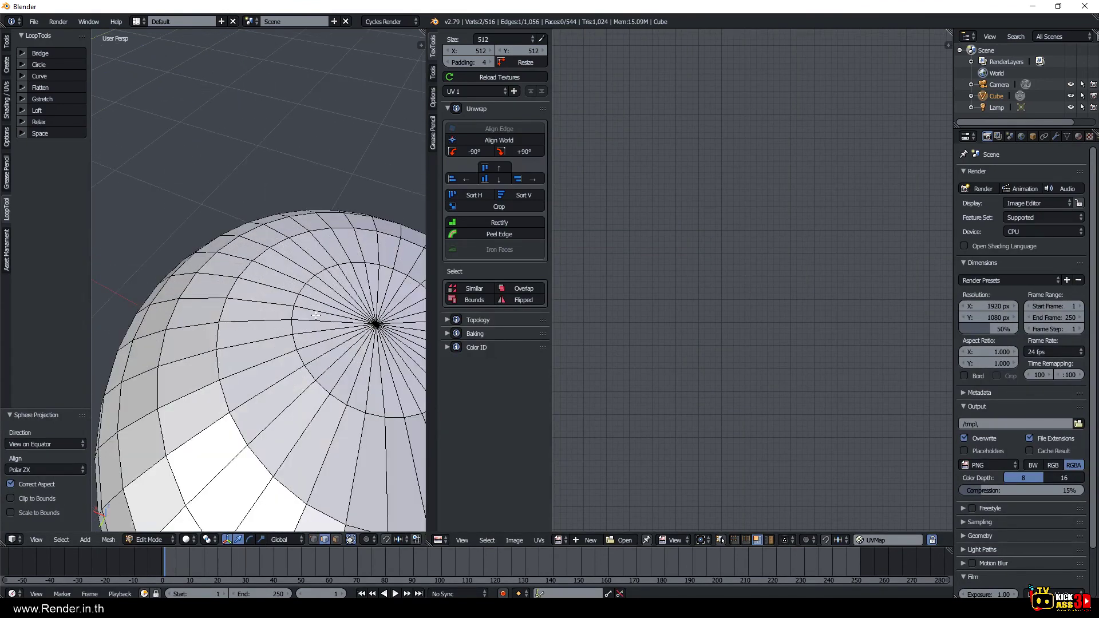
scroll(327, 267, "down", 2)
right_click(335, 265, "ctrl")
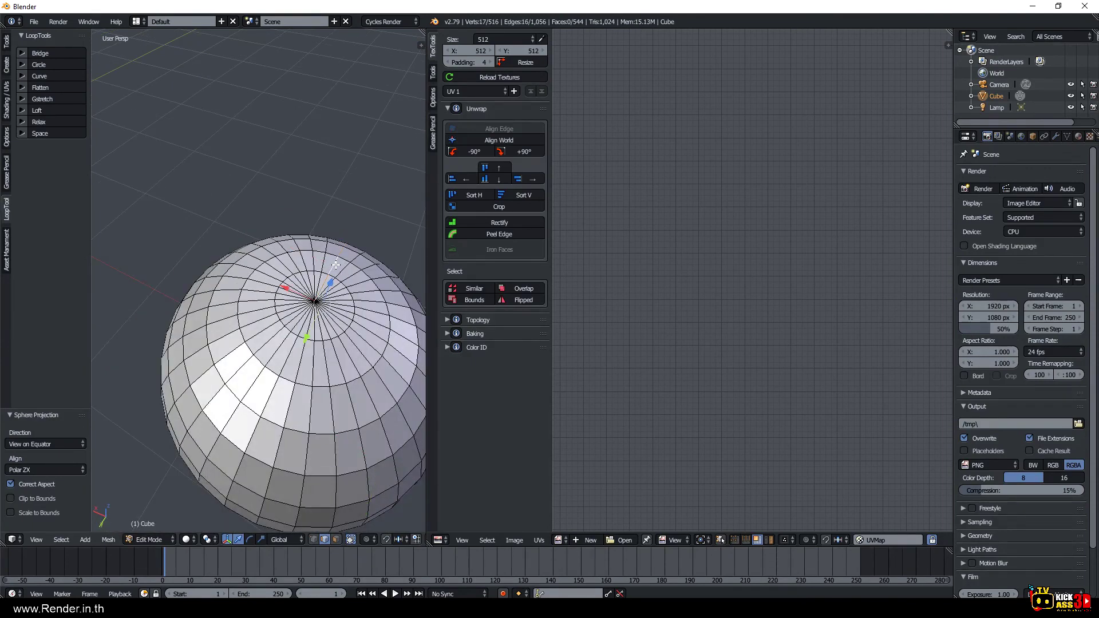
key("ctrl+e")
left_click(335, 264)
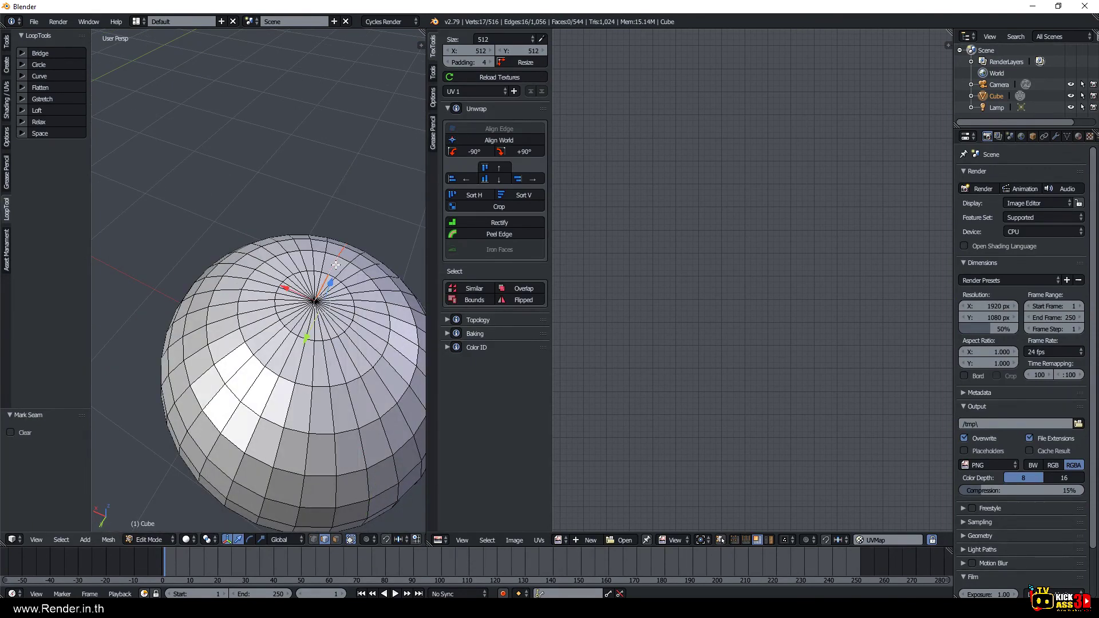
Sphere-project the UVs of the seamed sphere.
key("a")
key("a")
key("u")
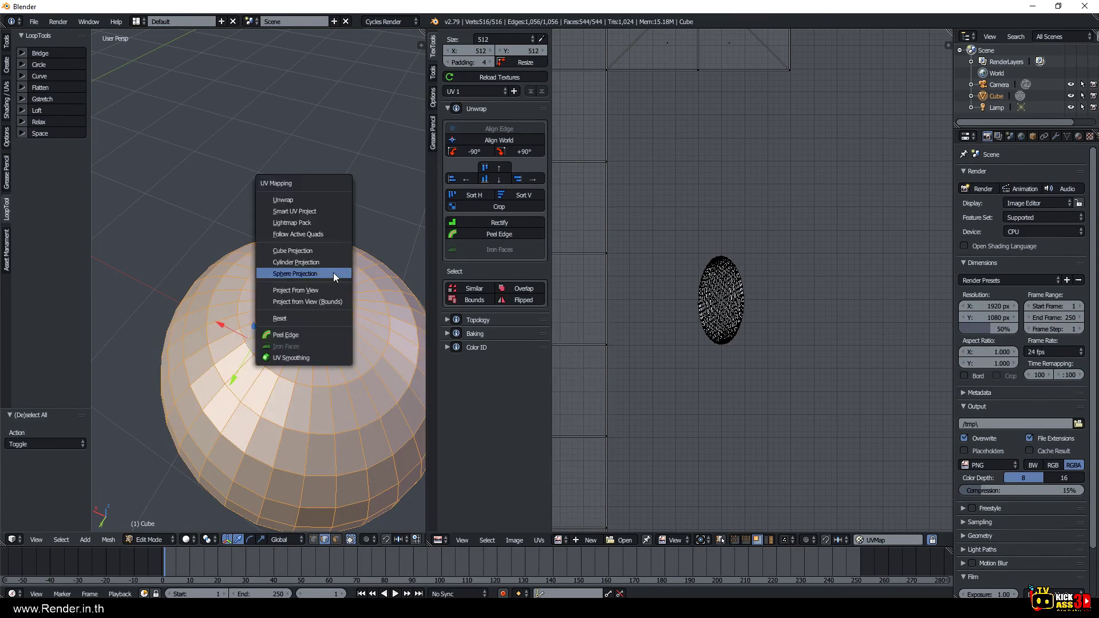
left_click(298, 275)
scroll(719, 329, "down", 4)
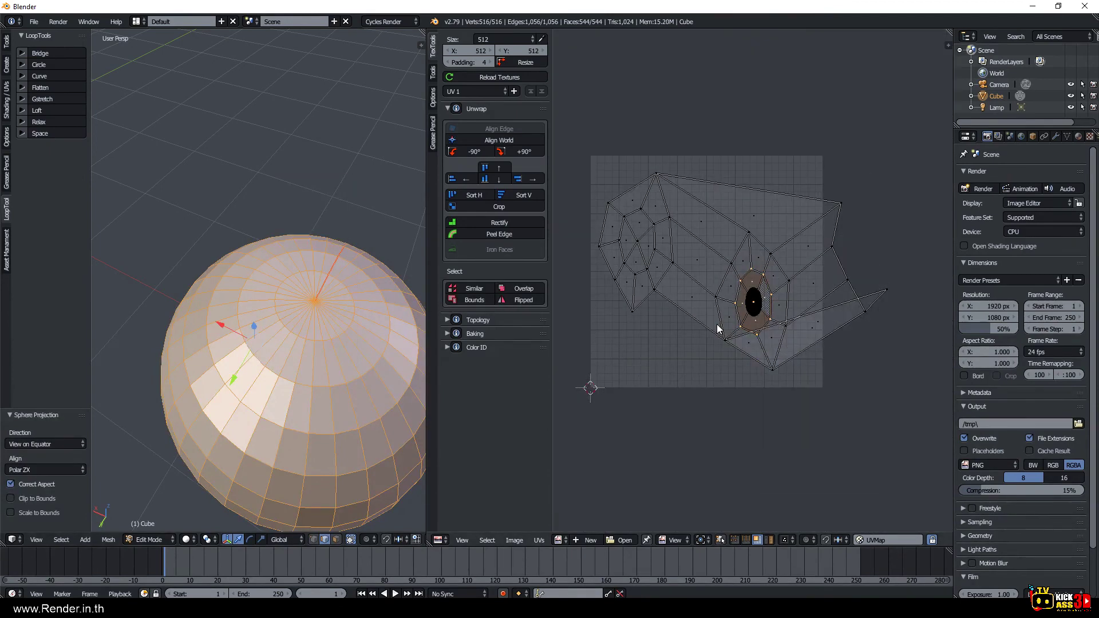
scroll(298, 298, "down", 5)
Separate the sphere mesh into its own object, Cube.001, and return to Object Mode.
key("a")
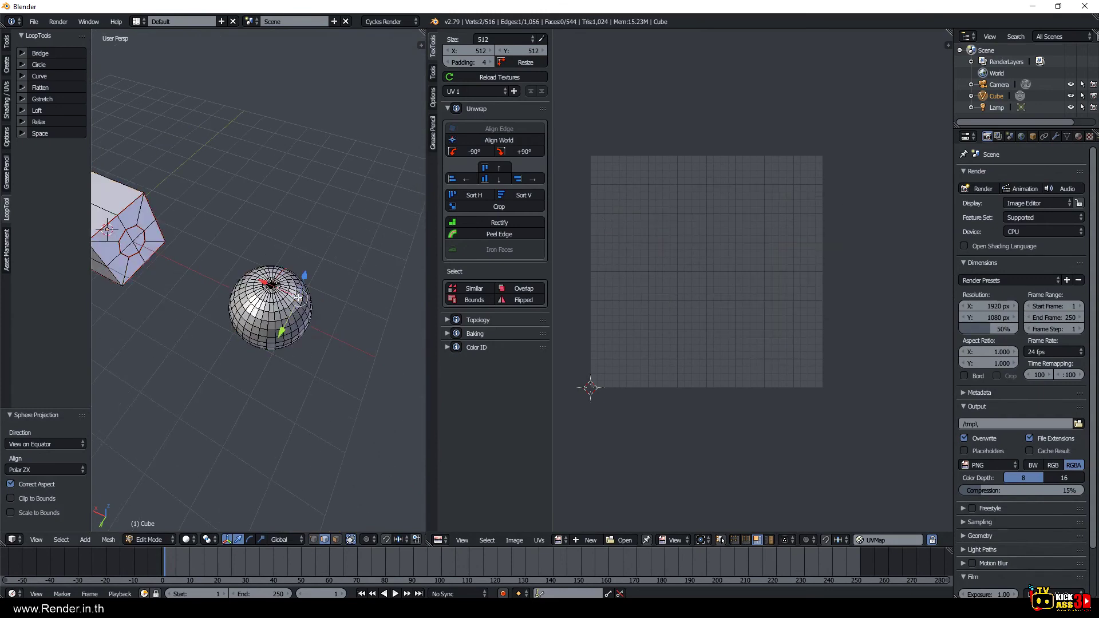
key("l")
key("o")
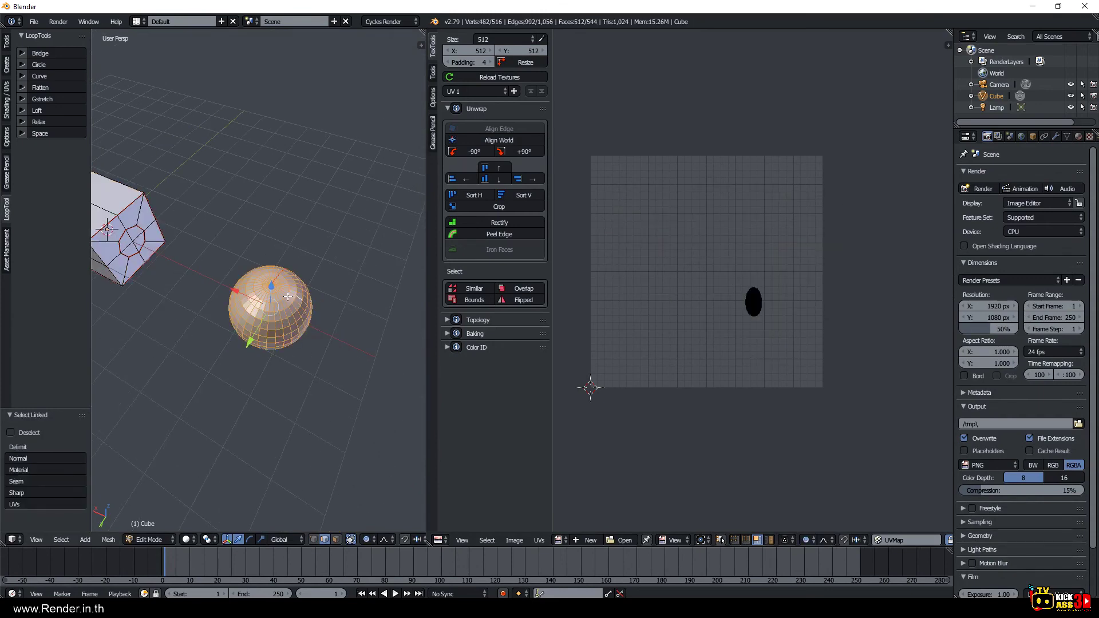
key("p")
left_click(287, 297)
key("Tab")
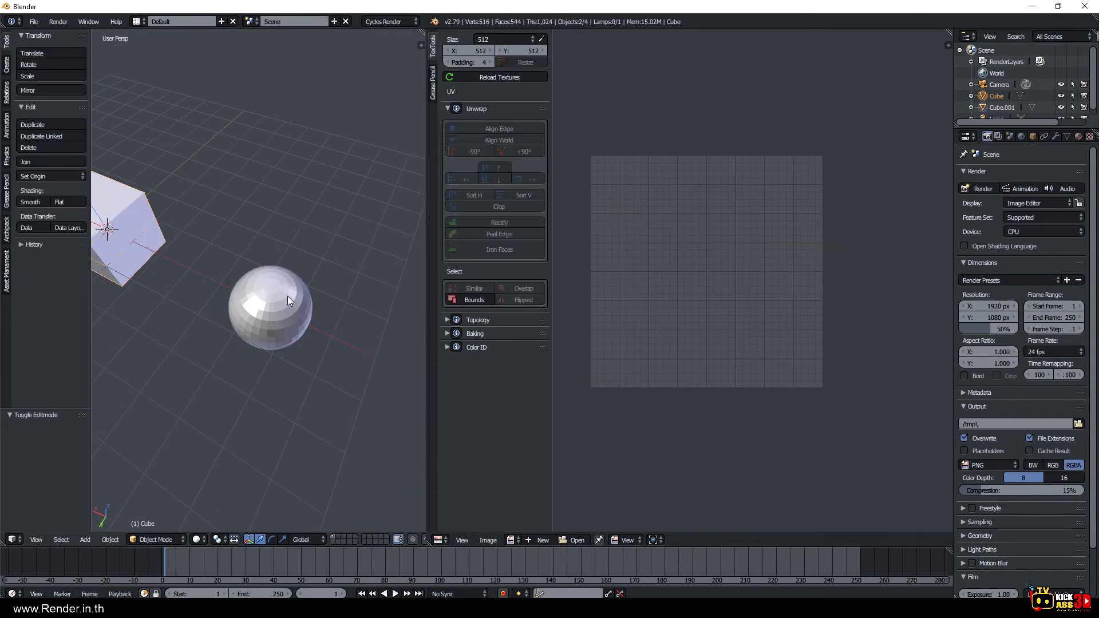
Enter Edit Mode on Cube.001 and sphere-project its whole mesh.
key("Tab")
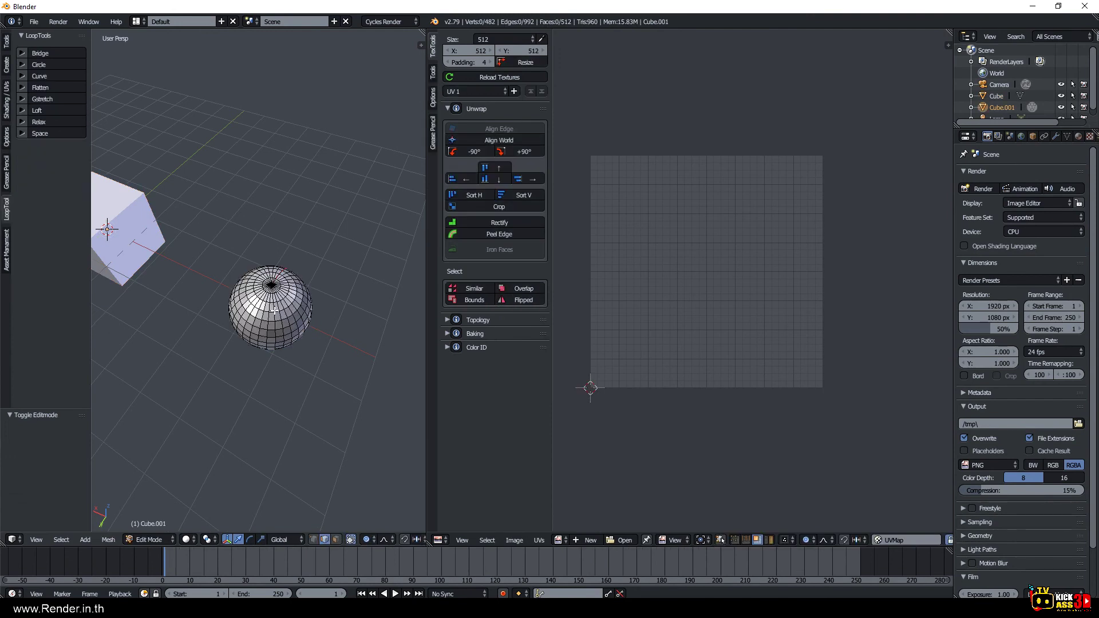
key("l")
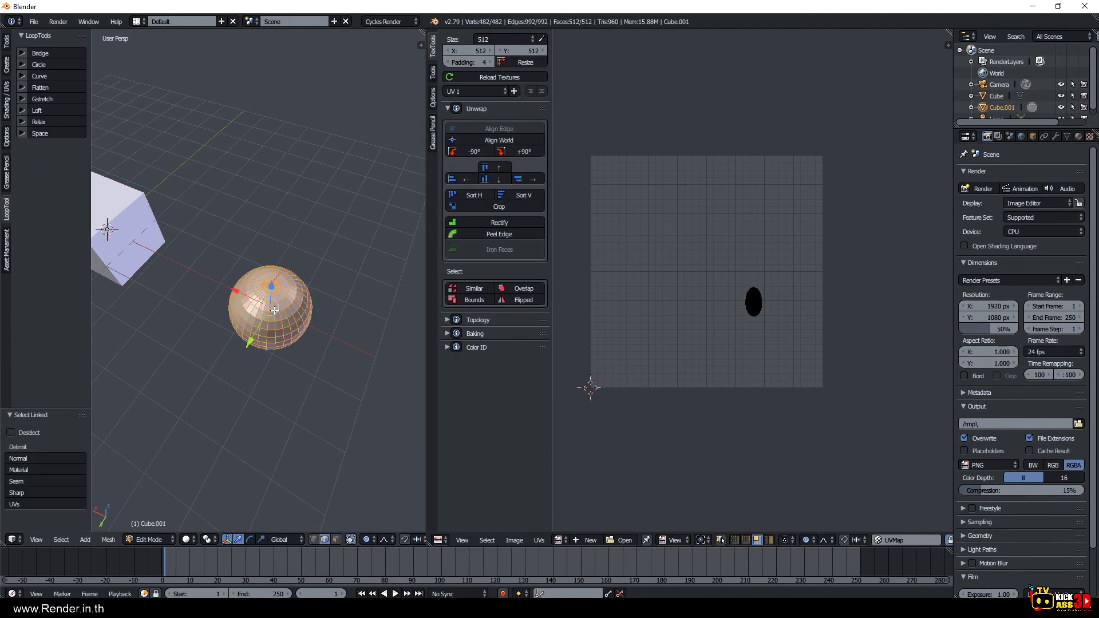
key("u")
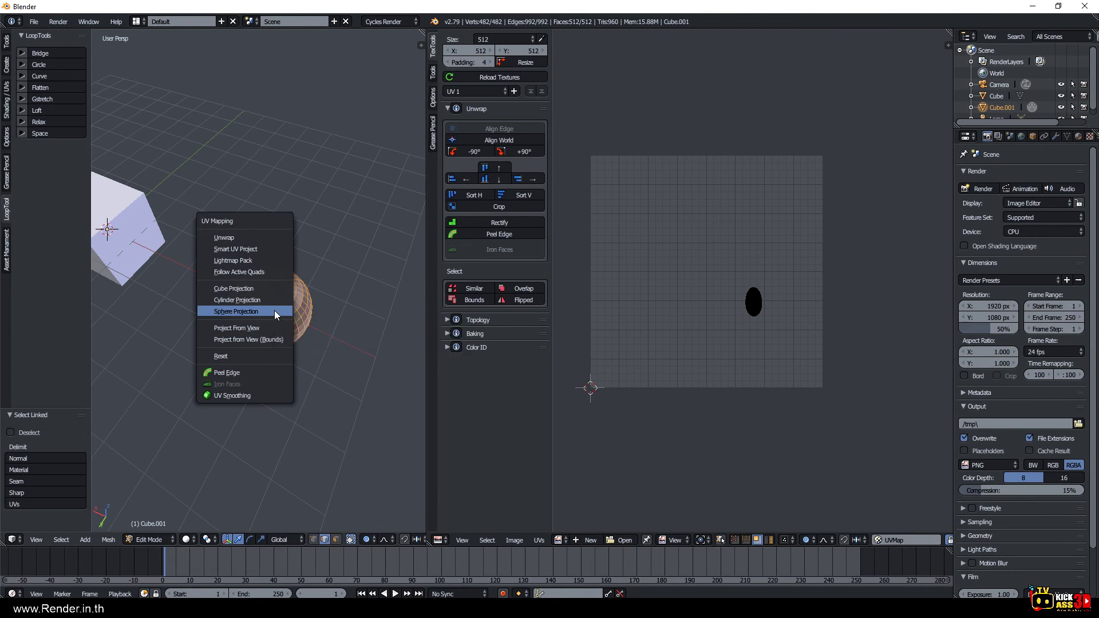
left_click(274, 310)
scroll(274, 311, "up", 5)
Reset the sphere's UVs and reapply the sphere projection.
key("u")
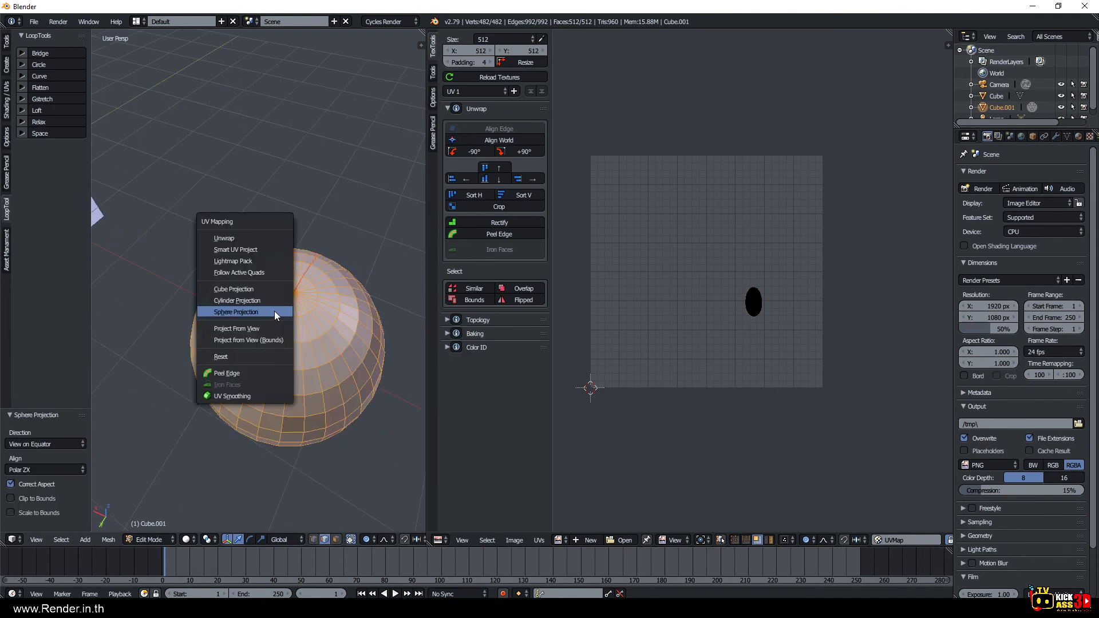
left_click(251, 362)
key("u")
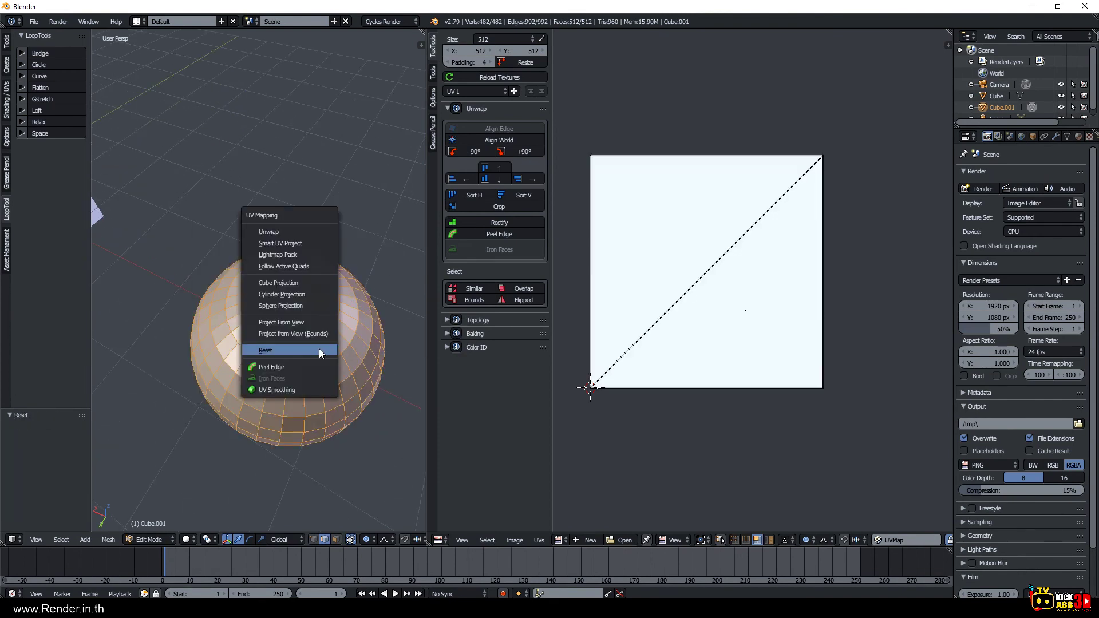
left_click(290, 307)
scroll(790, 361, "down", 5)
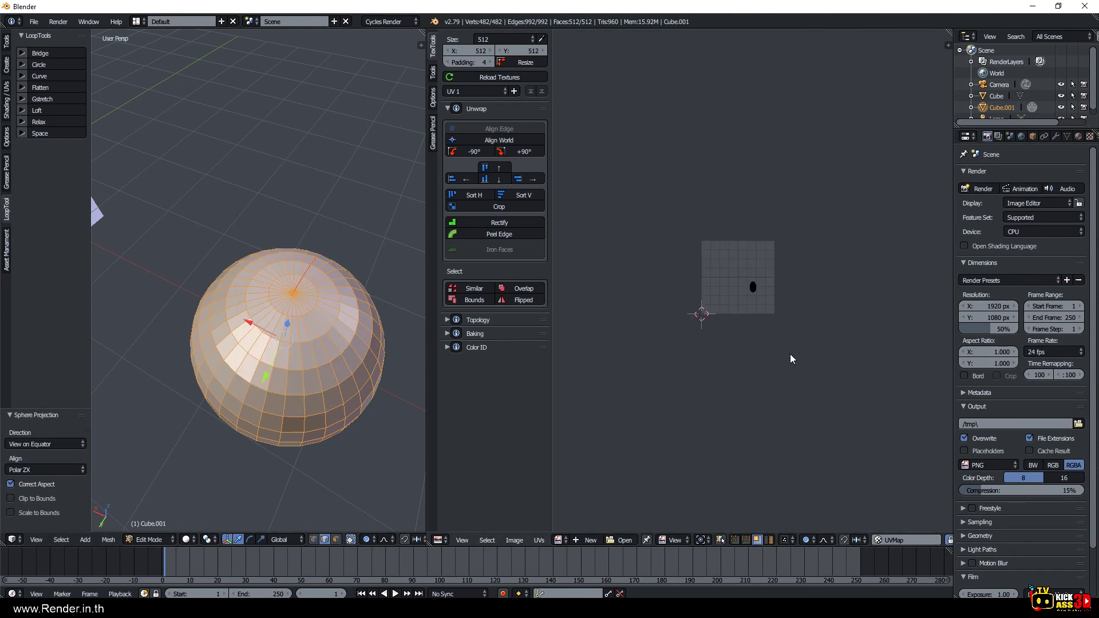
scroll(790, 360, "up", 4)
key("u")
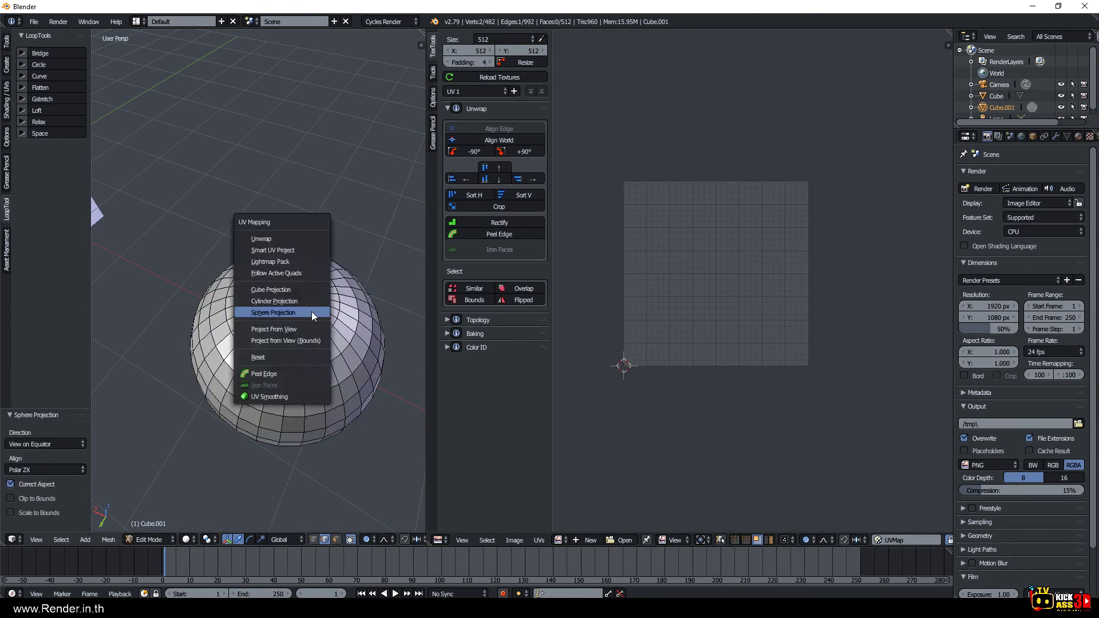
left_click(311, 312)
Select the whole sphere mesh and unwrap it with Angle Based.
key("l")
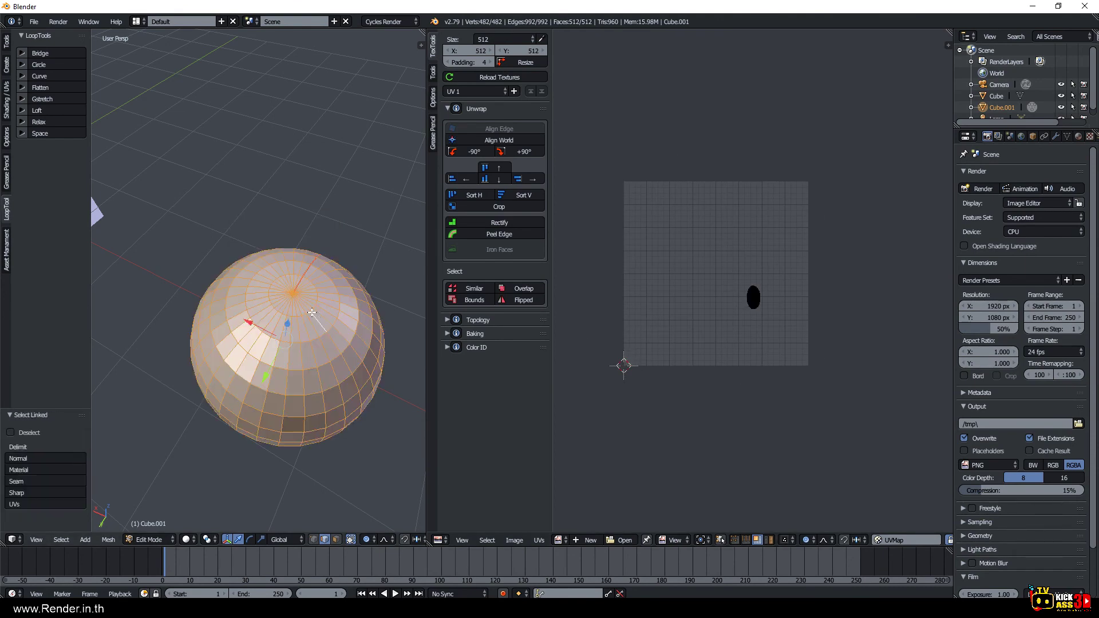
key("u")
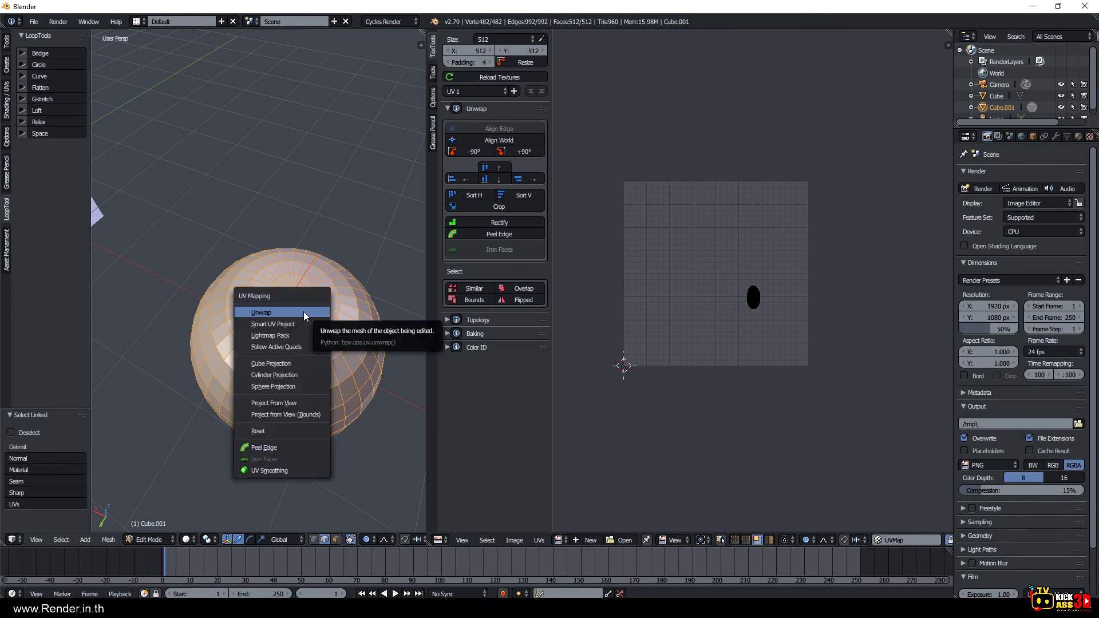
left_click(303, 311)
scroll(708, 293, "up", 4)
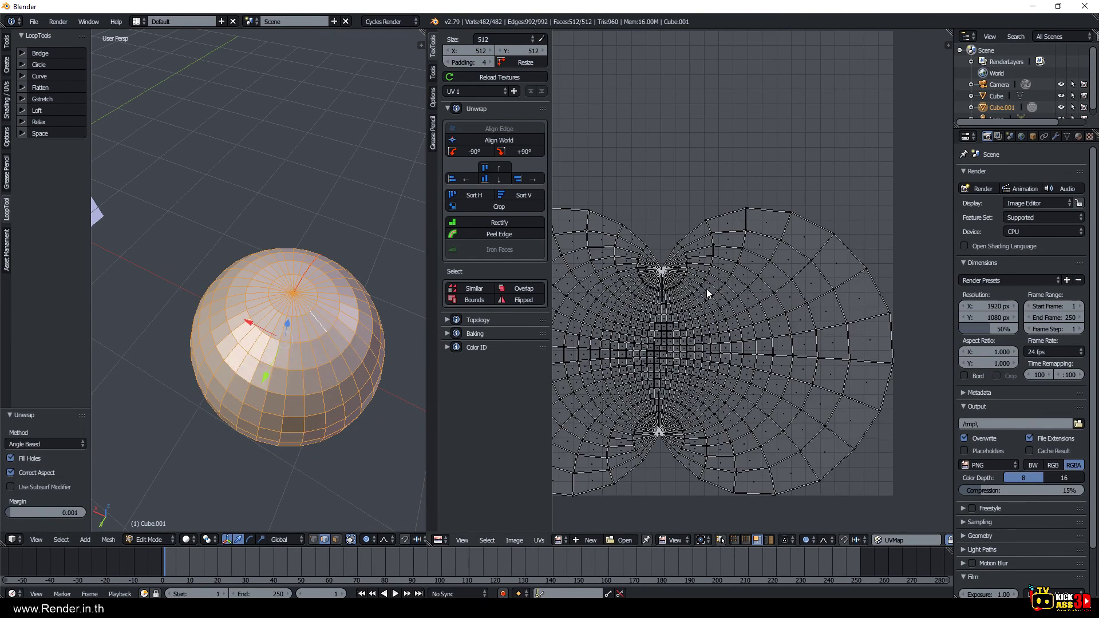
scroll(650, 292, "up", 2)
scroll(282, 333, "up", 5)
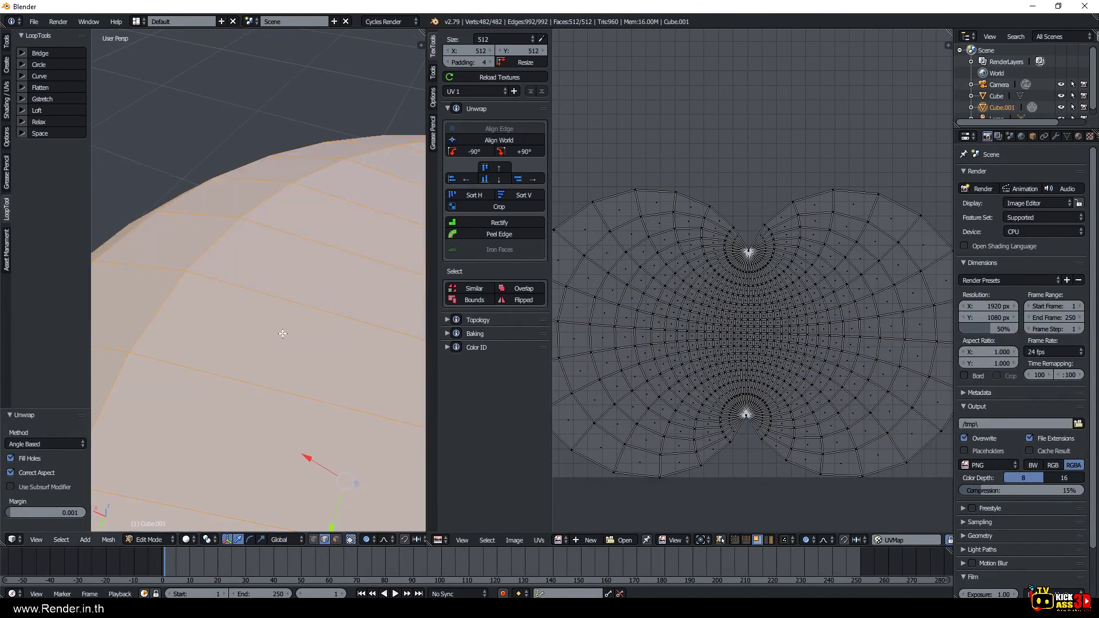
scroll(283, 333, "down", 5)
right_click(246, 323)
scroll(234, 284, "up", 3)
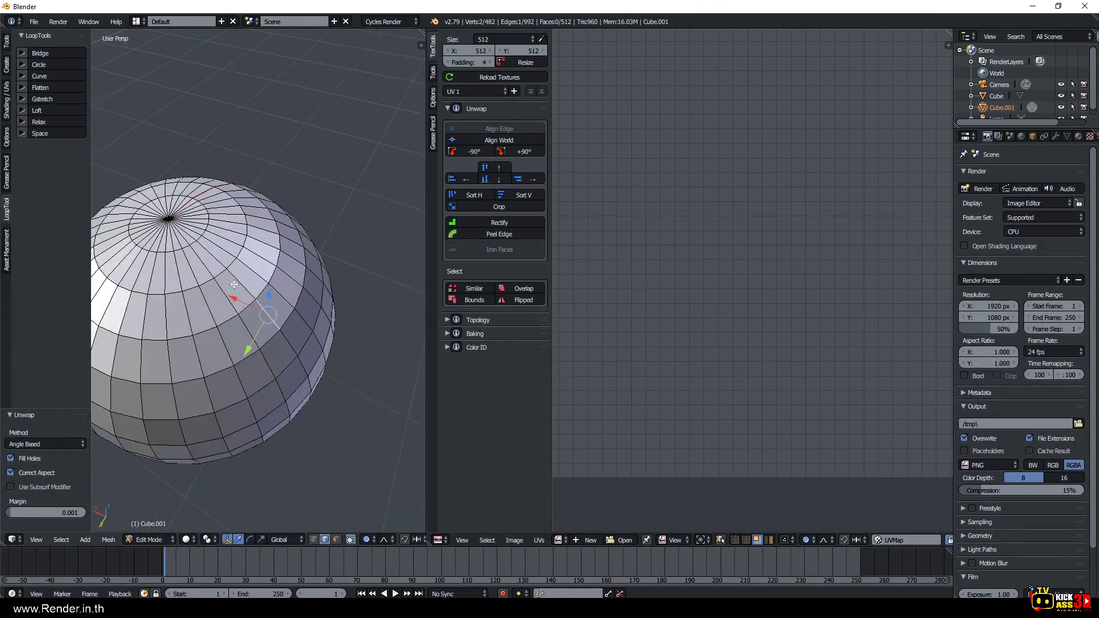
scroll(234, 284, "down", 3)
Re-enter Edit Mode, unwrap the sphere again and select all its UVs.
key("Tab")
mouse_move(228, 284)
middle_mouse_down("shift")
mouse_move(256, 282)
mouse_move(240, 249)
middle_mouse_up("shift")
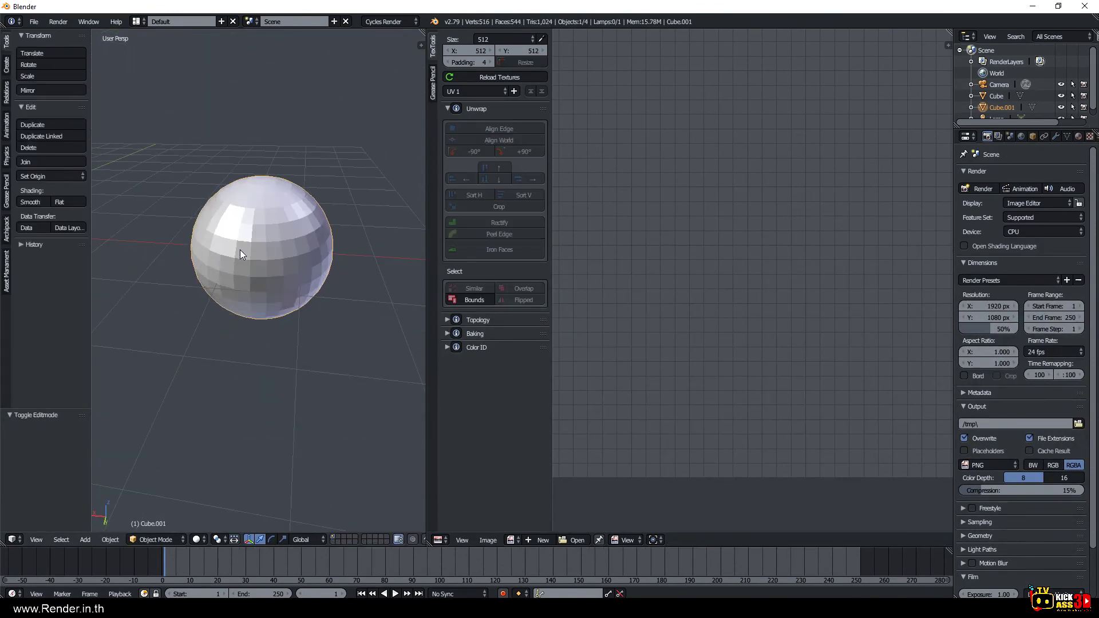
key("Tab")
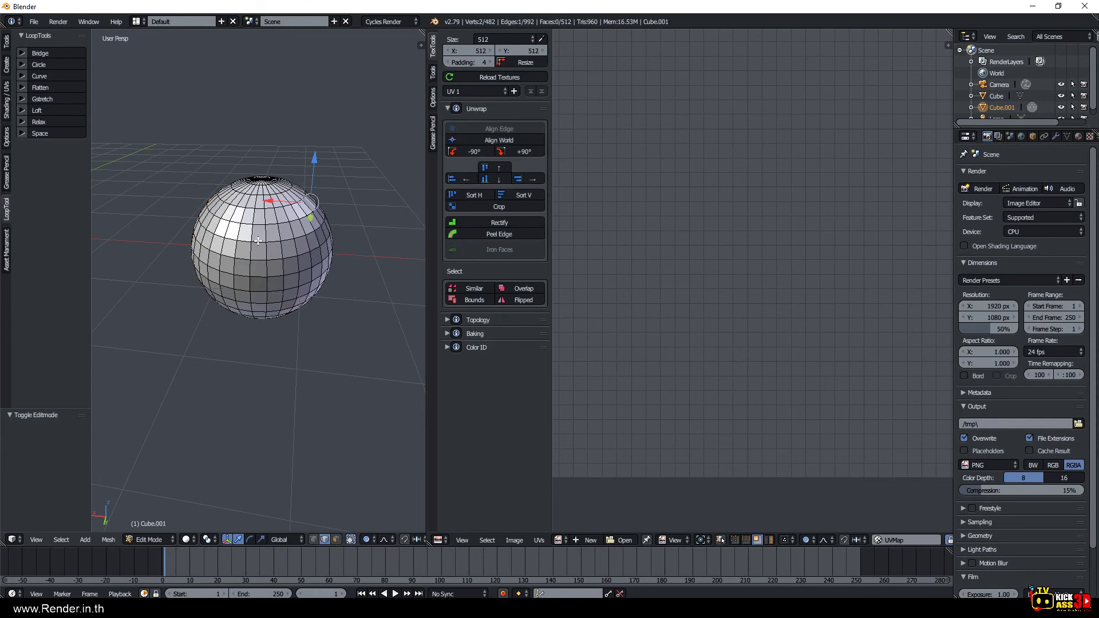
scroll(267, 204, "up", 2)
middle_click_drag(266, 204, 269, 225)
key("l")
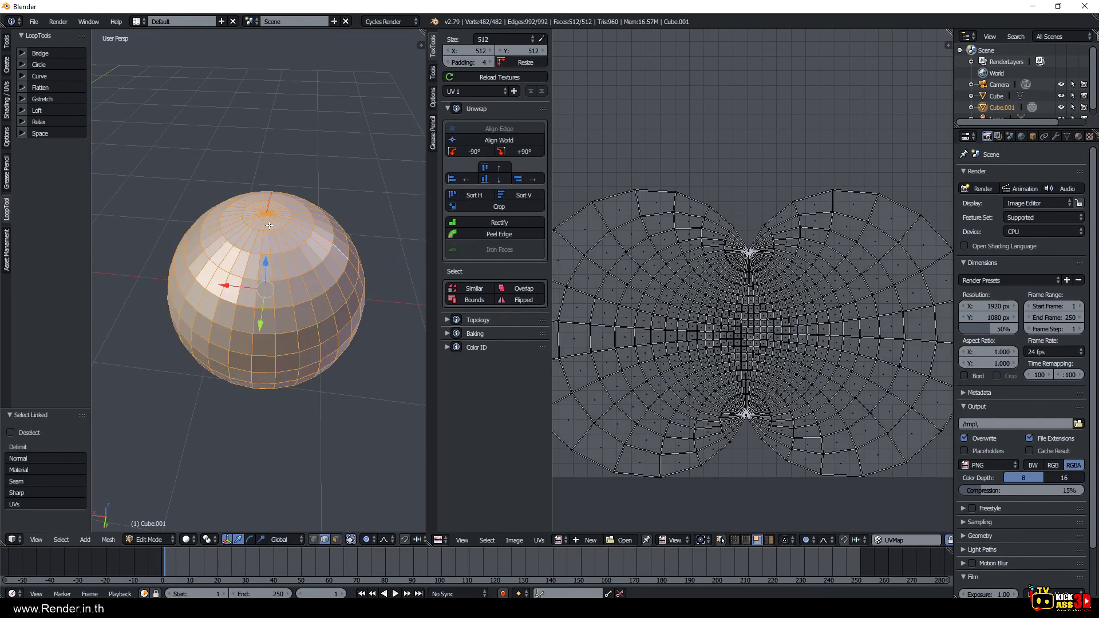
key("u")
left_click(257, 229)
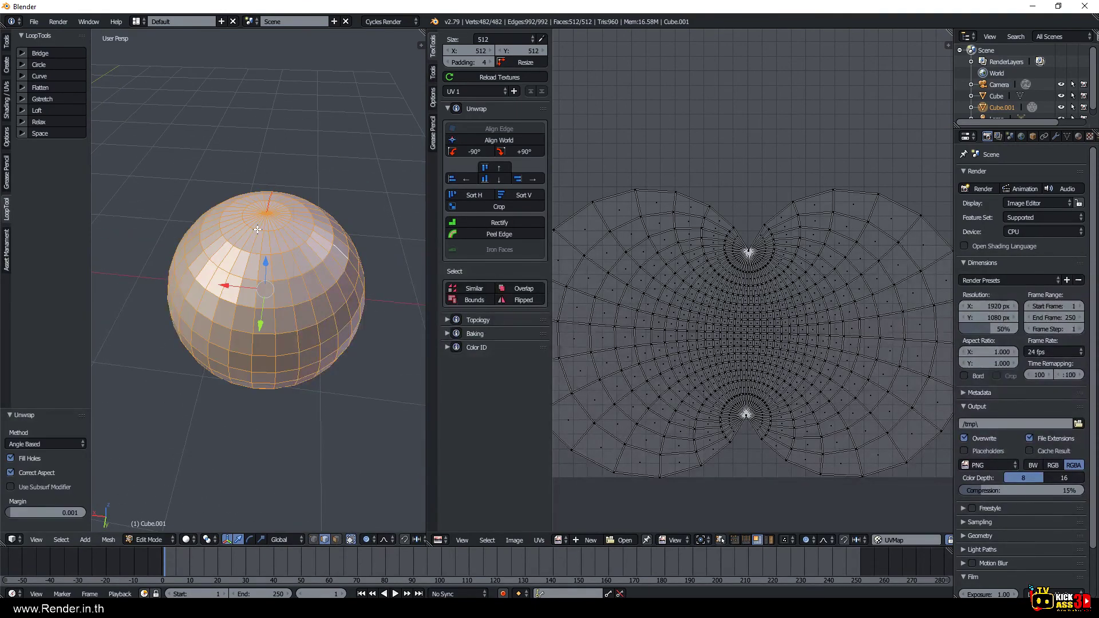
scroll(753, 247, "down", 2)
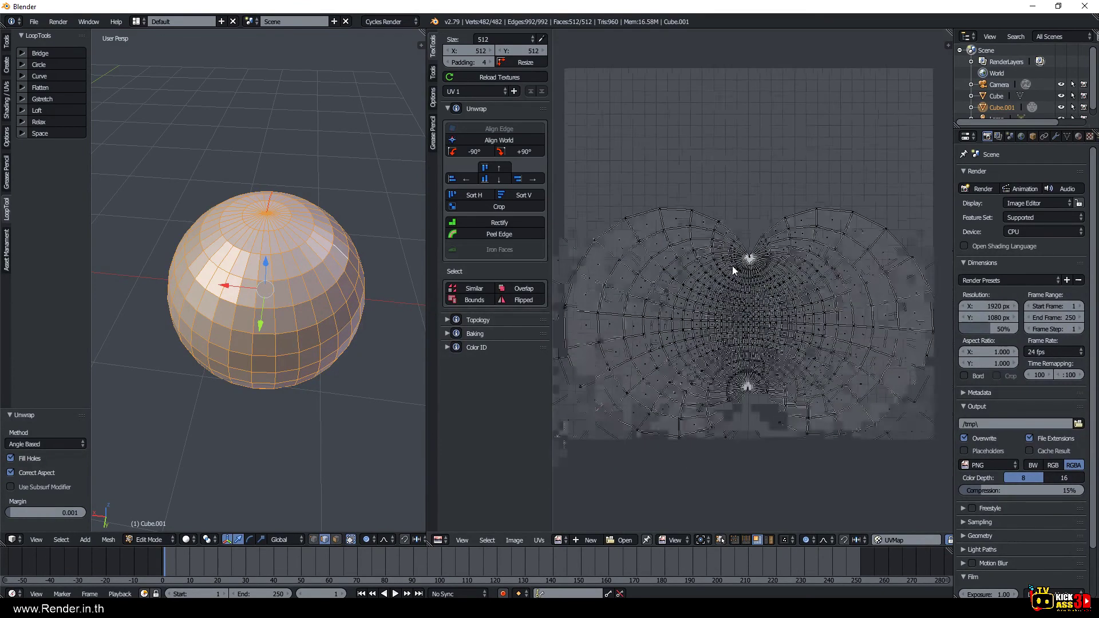
key("a")
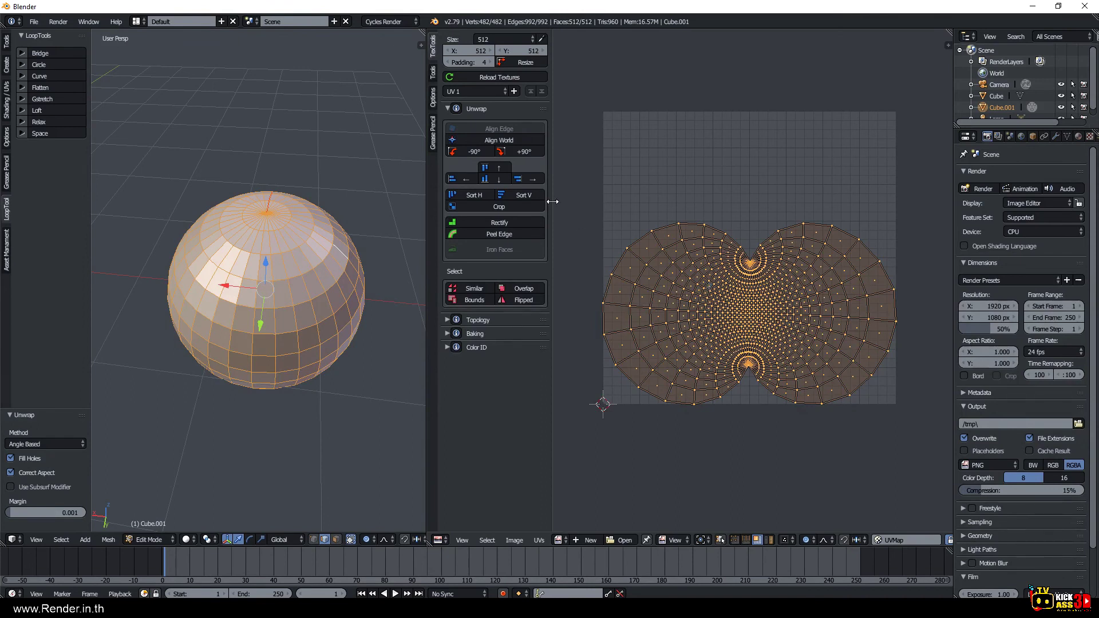
Rectify the sphere's UV island into a square grid with TexTools and reselect the mesh.
left_click(500, 226)
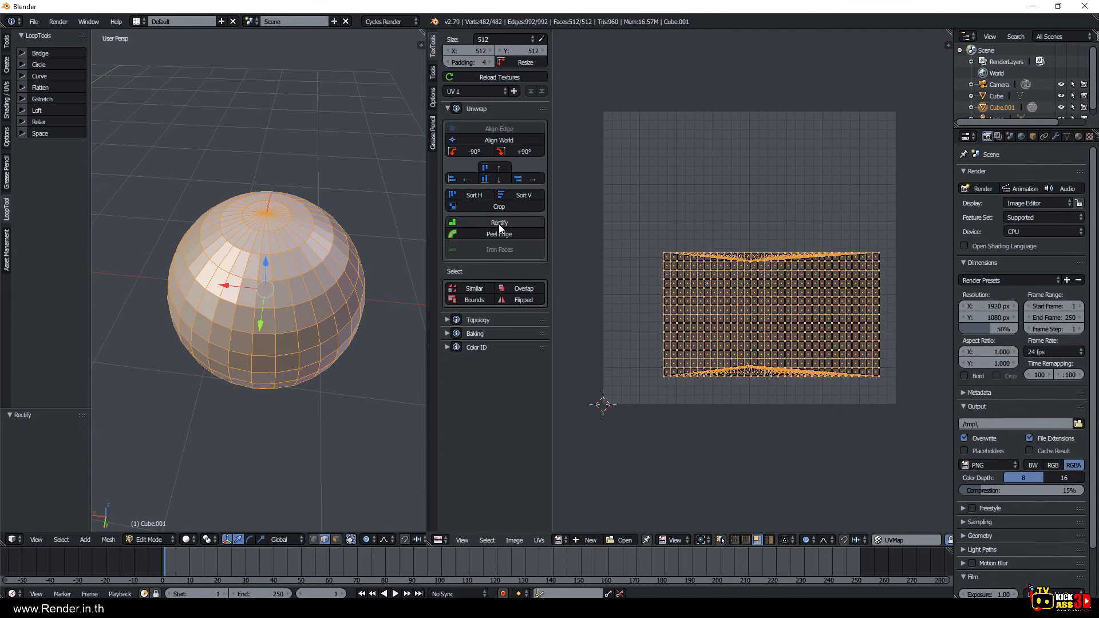
scroll(755, 356, "up", 3)
scroll(751, 276, "up", 1)
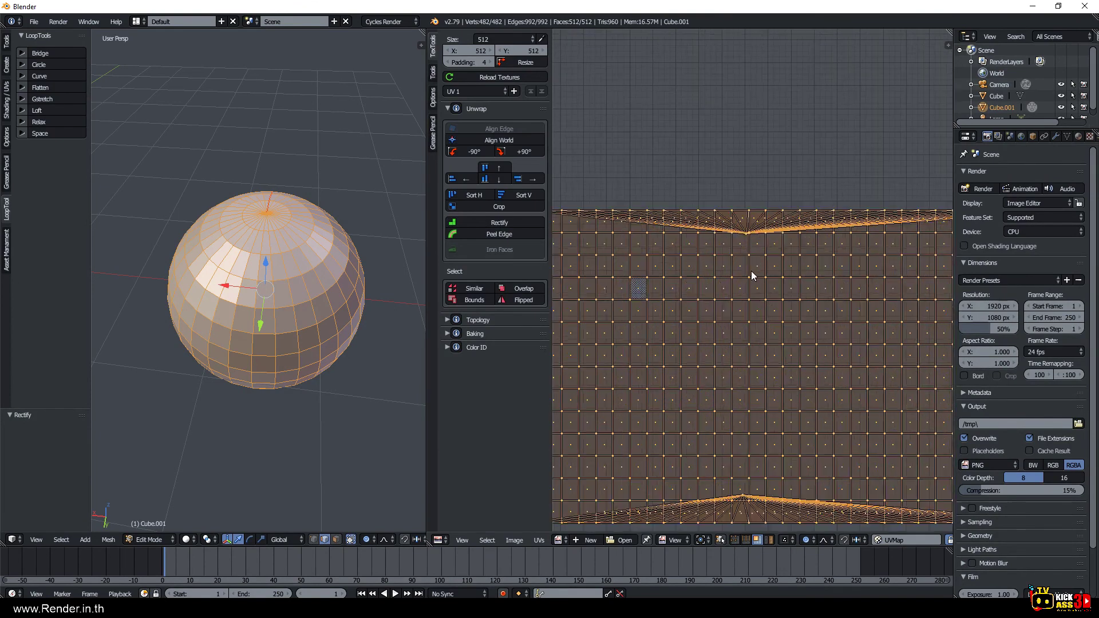
scroll(736, 230, "up", 3)
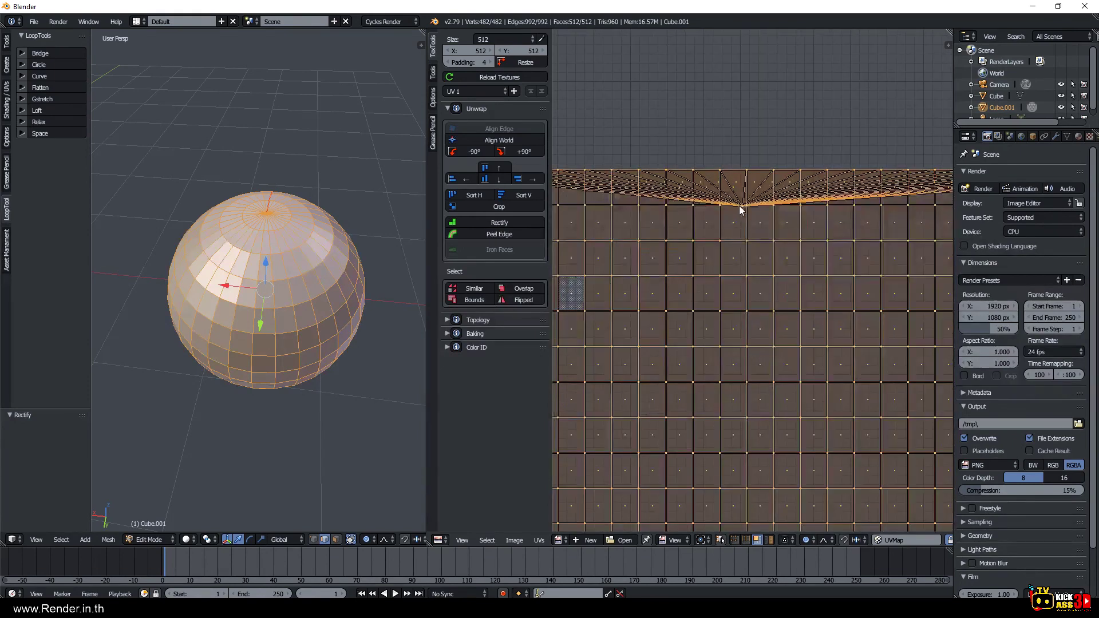
right_click(270, 212)
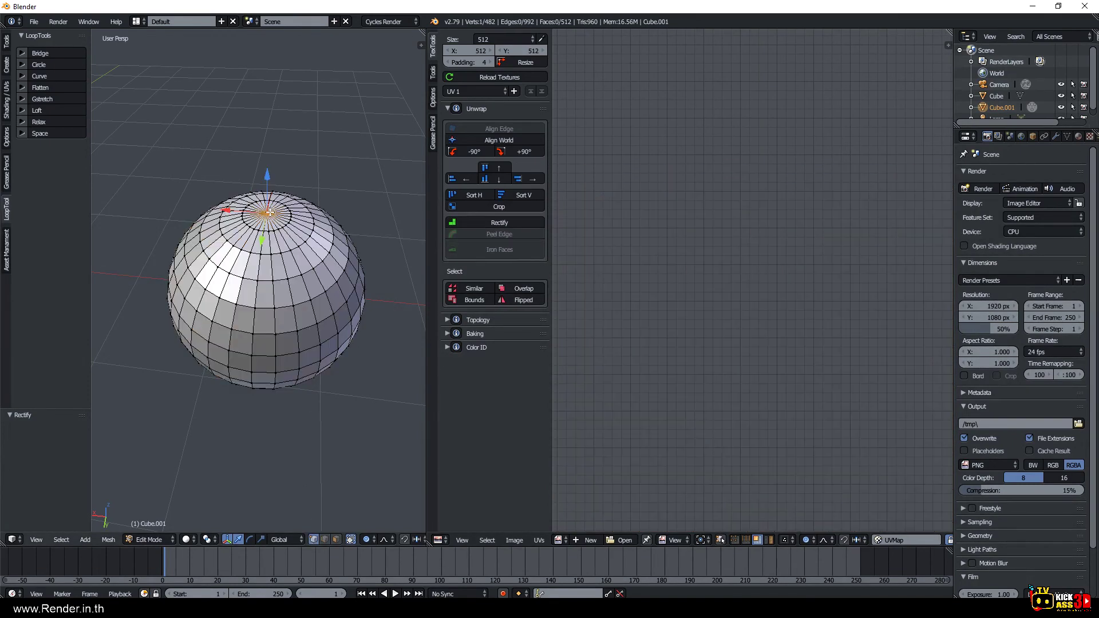
scroll(722, 263, "down", 7)
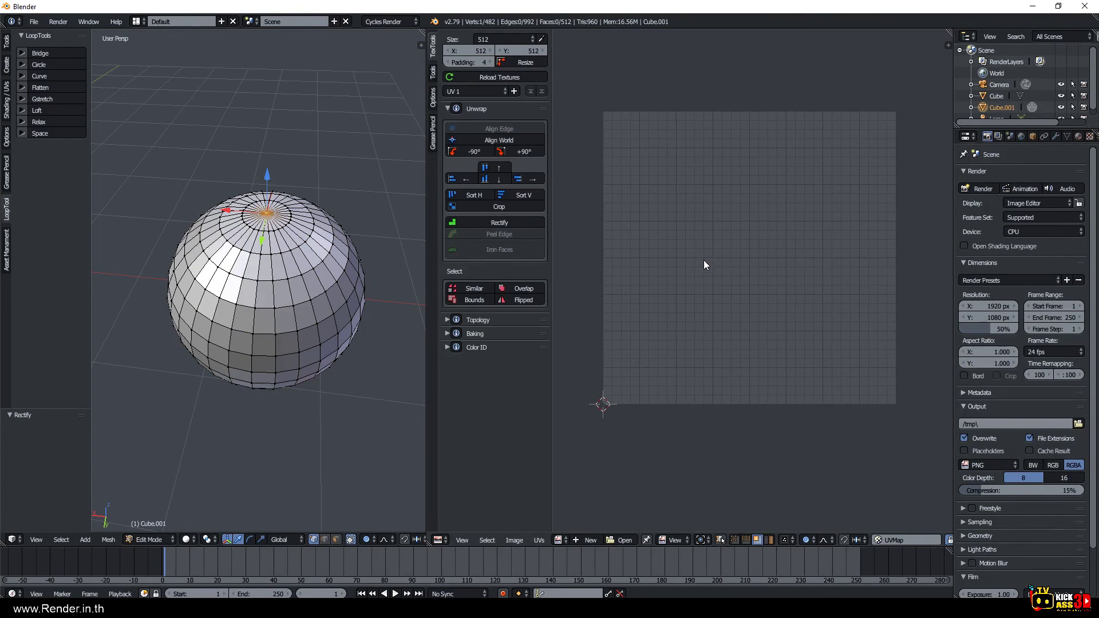
key("ctrl+l")
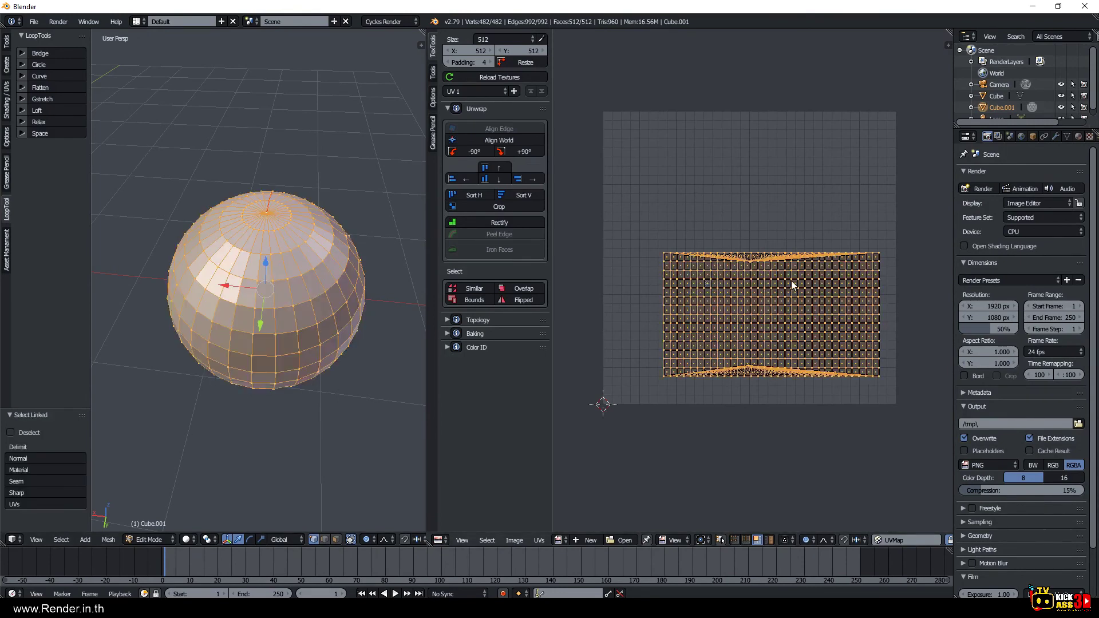
Pull the top pole edge row and apex of the UV mesh upward into an arch.
scroll(792, 284, "up", 4)
scroll(750, 229, "up", 3)
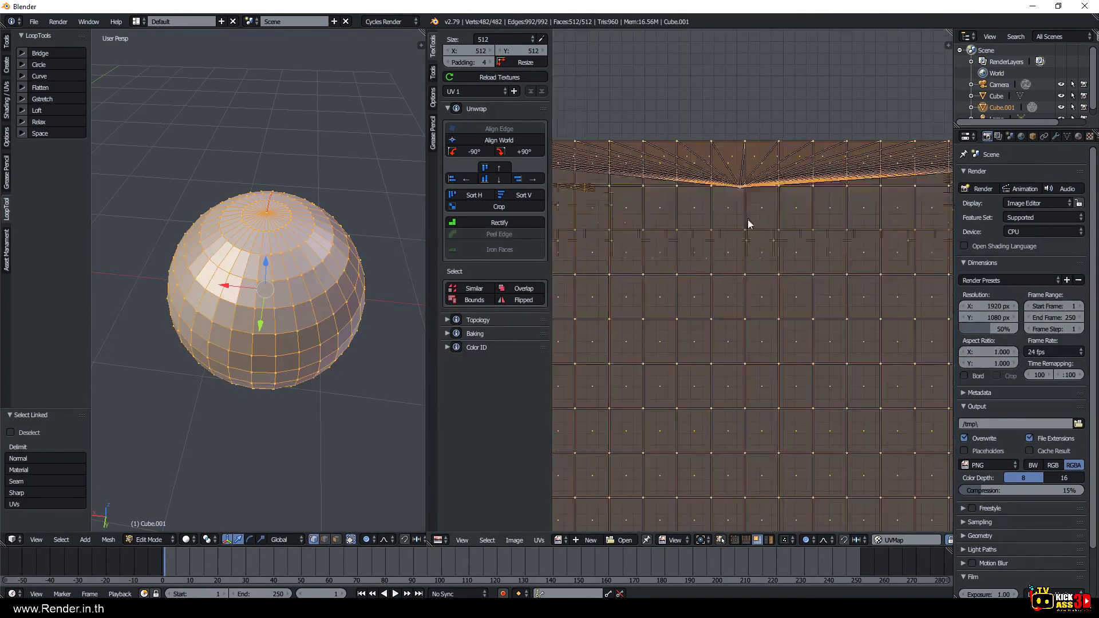
right_click(735, 190)
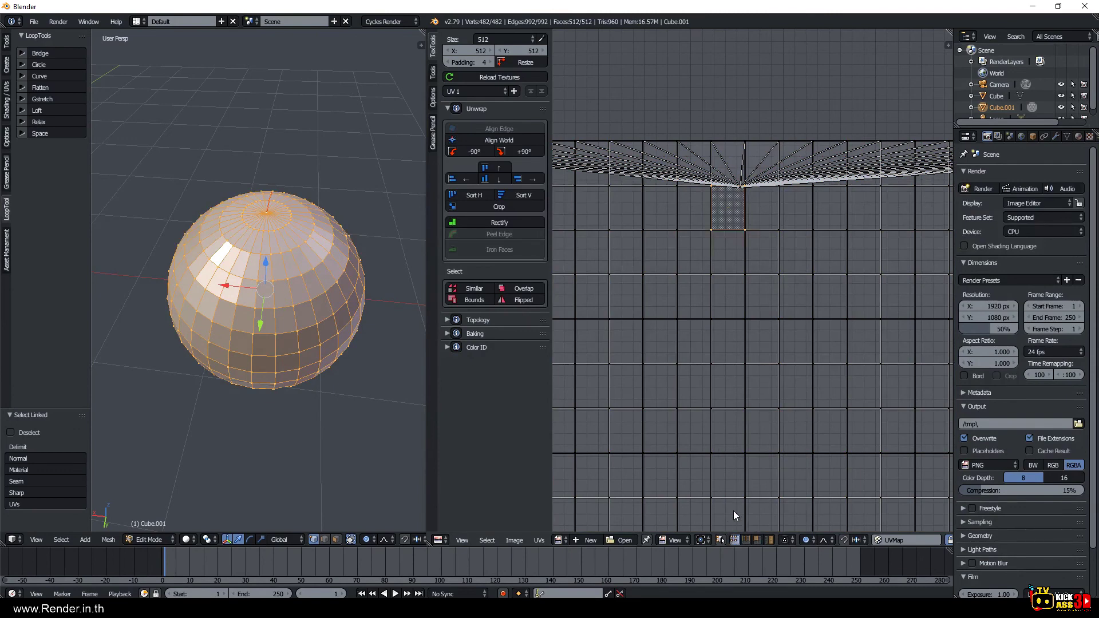
right_click(738, 193, "alt")
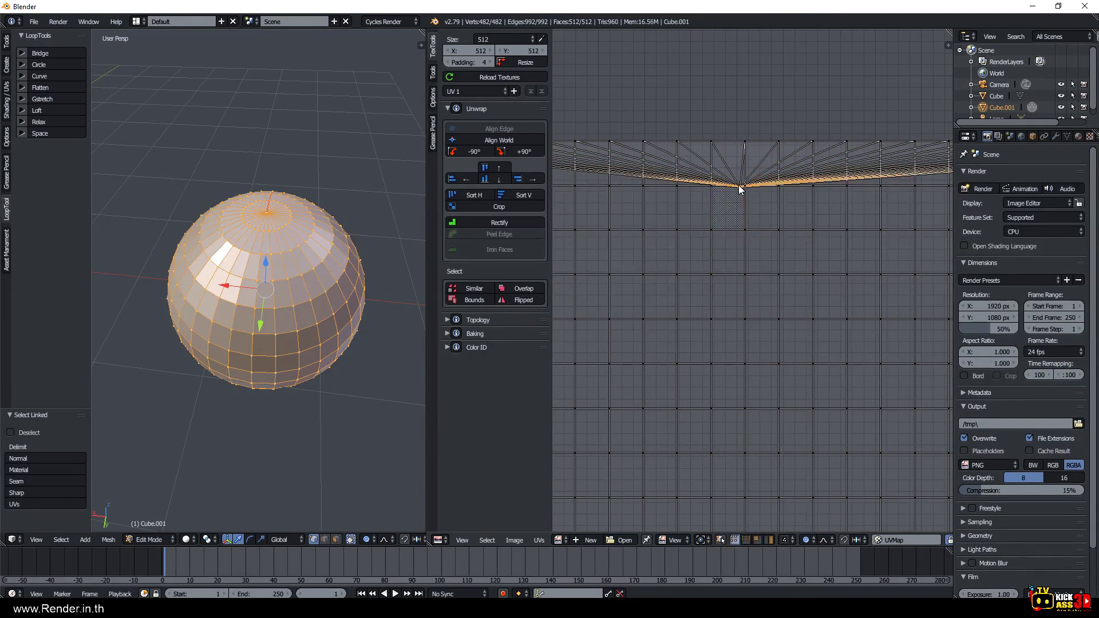
key("g")
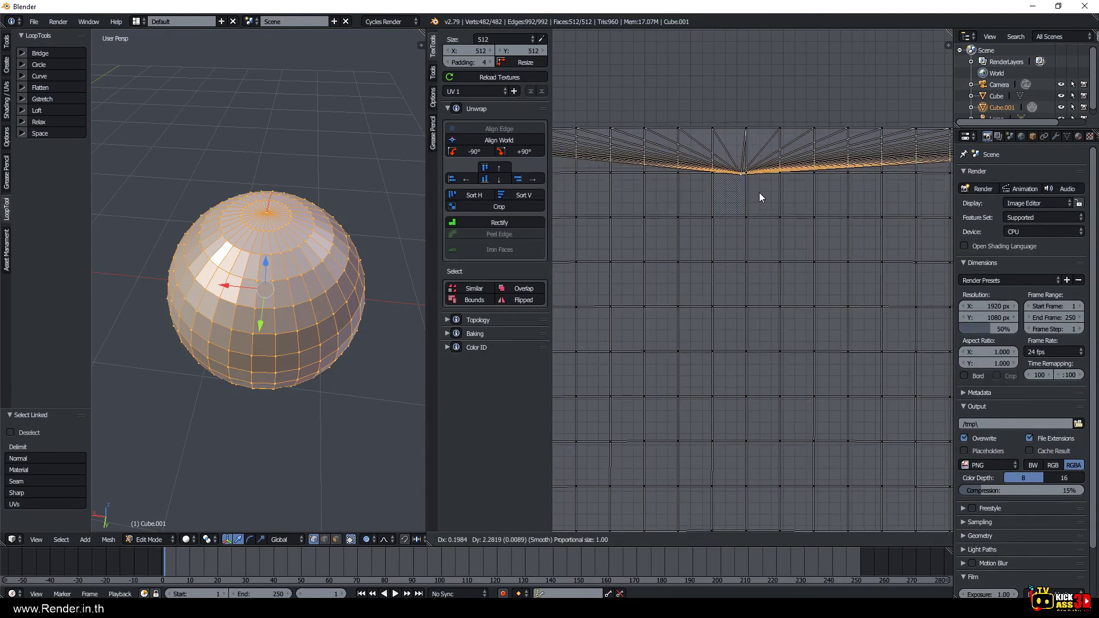
left_click(759, 192)
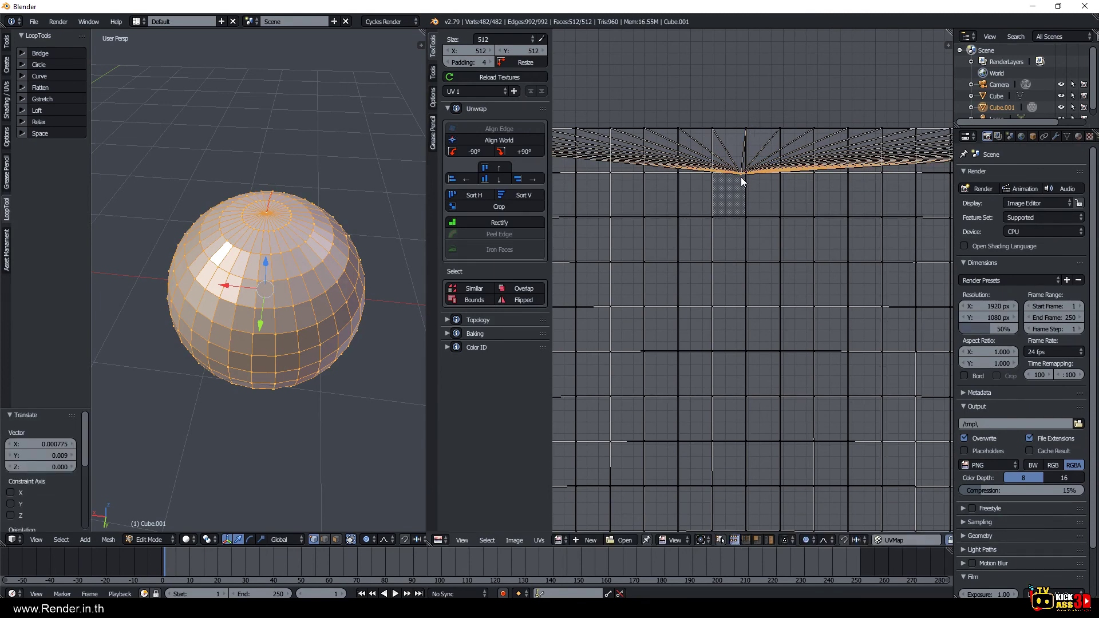
key("g")
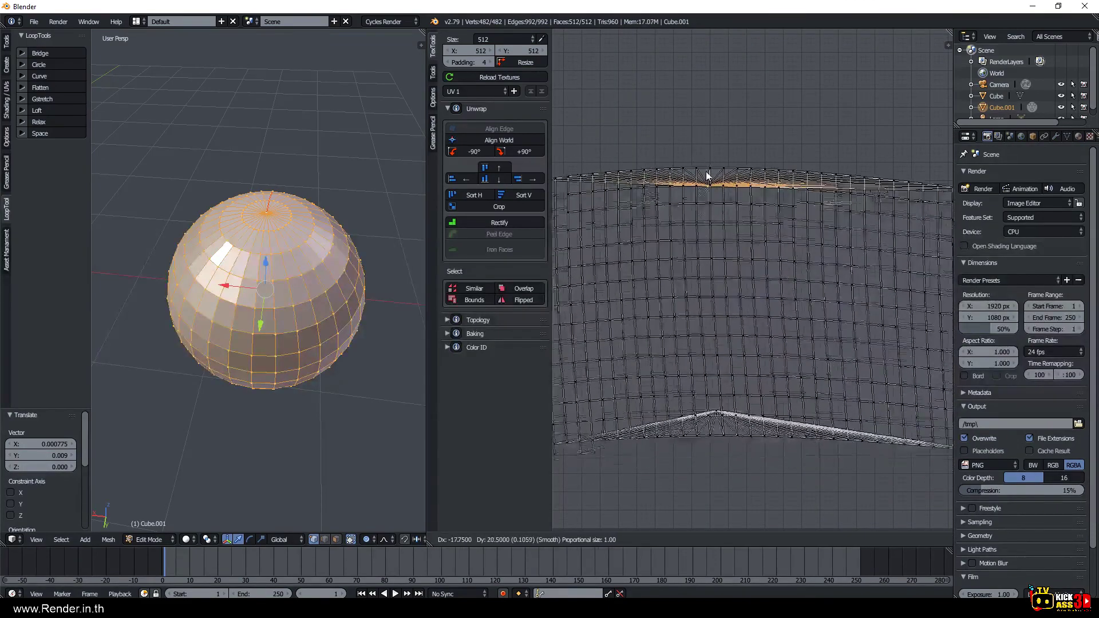
left_click(733, 52)
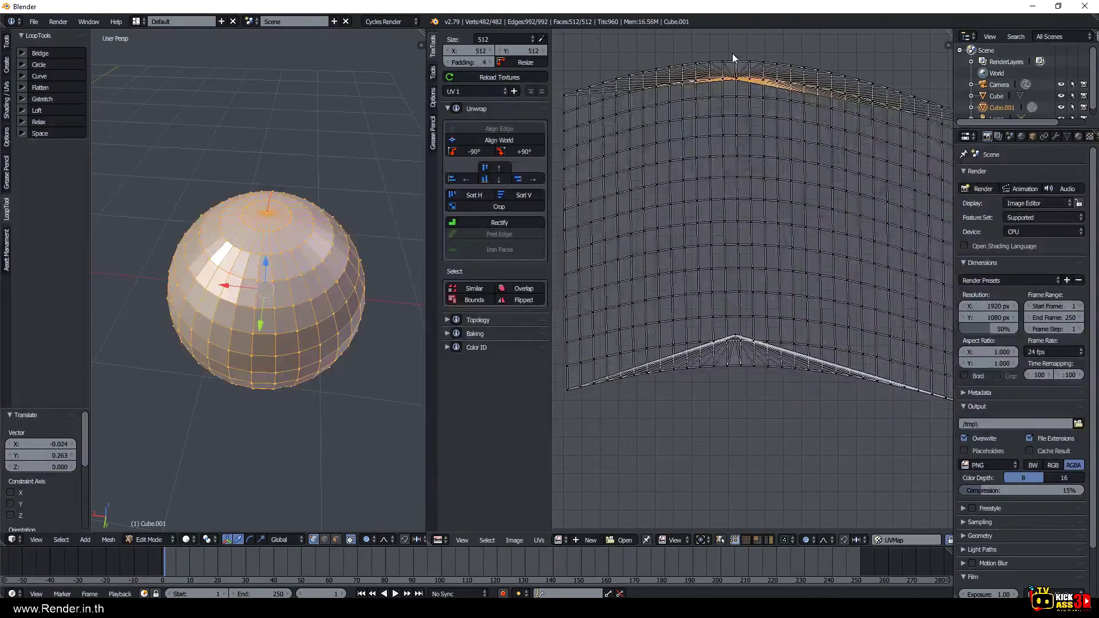
Raise the bottom UV apex, rectify the layout into a grid, and return to Object Mode.
right_click(740, 328)
key("g")
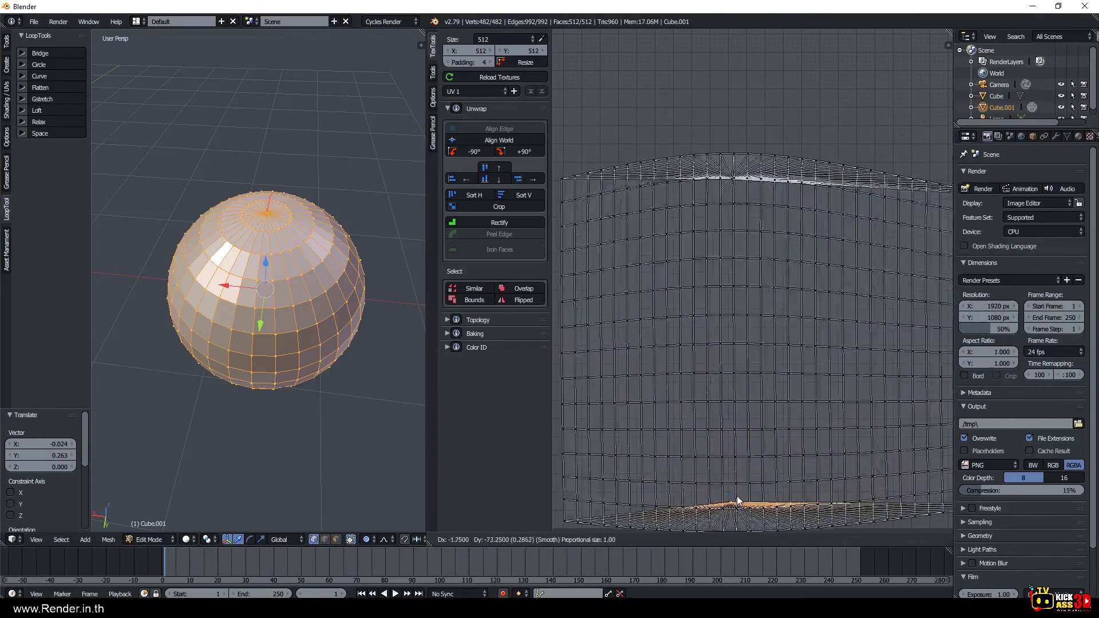
left_click(736, 425)
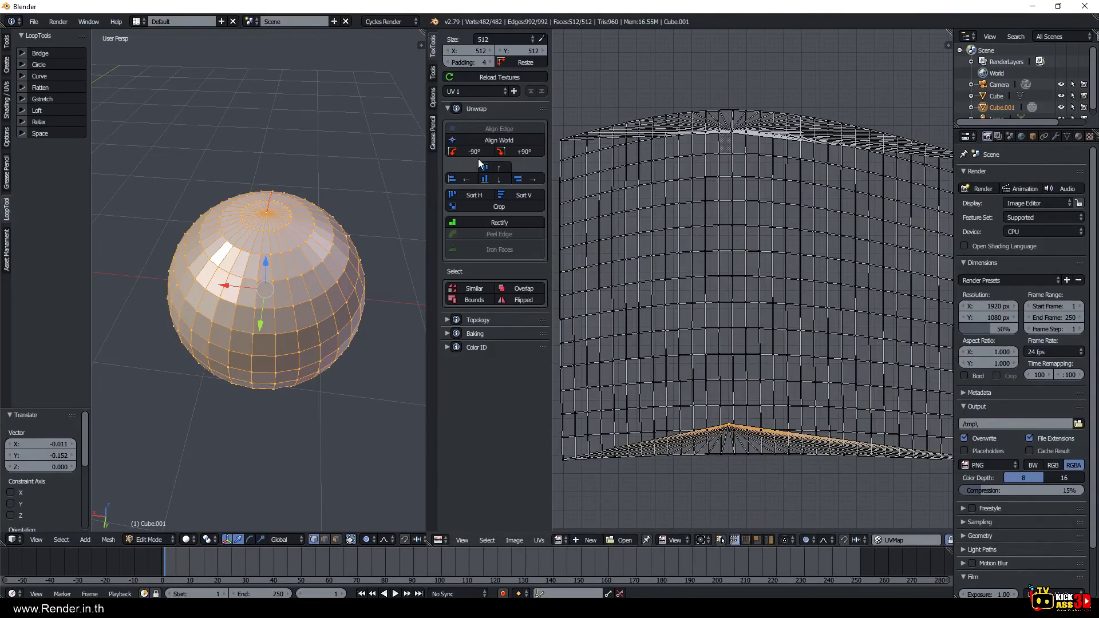
left_click(506, 222)
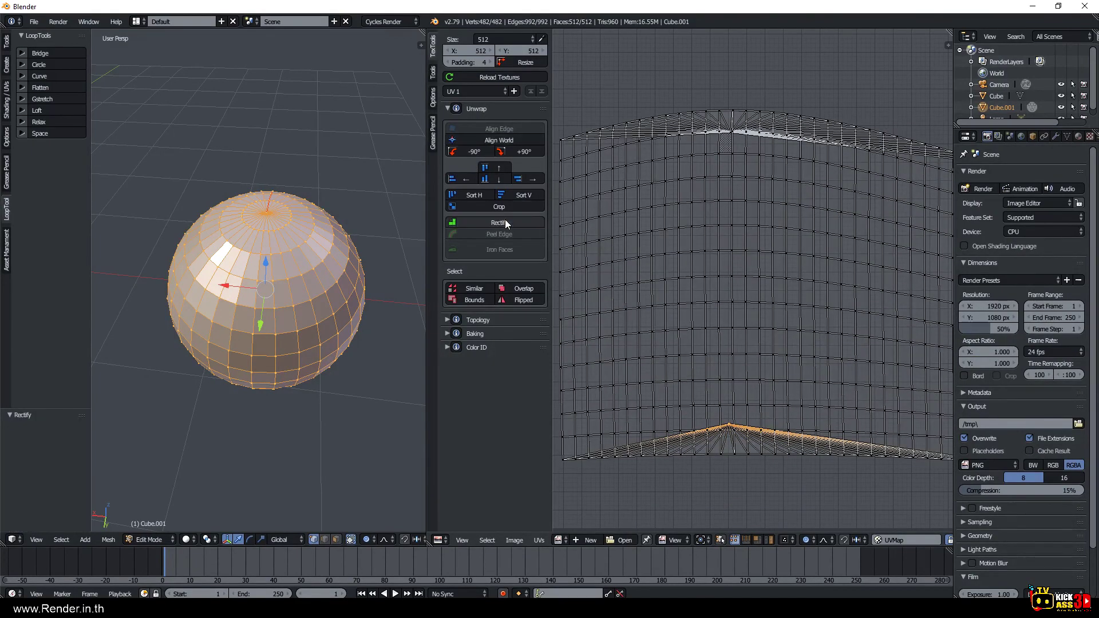
key("Tab")
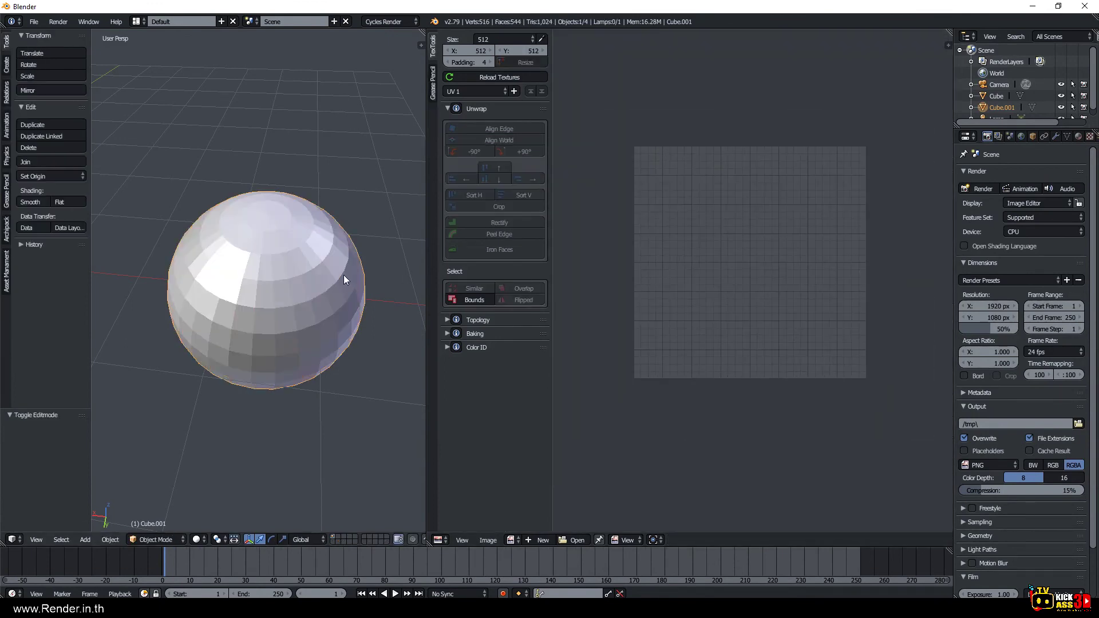
Re-unwrap the sphere's UVs in Edit Mode and bring the south pole into view.
key("Tab")
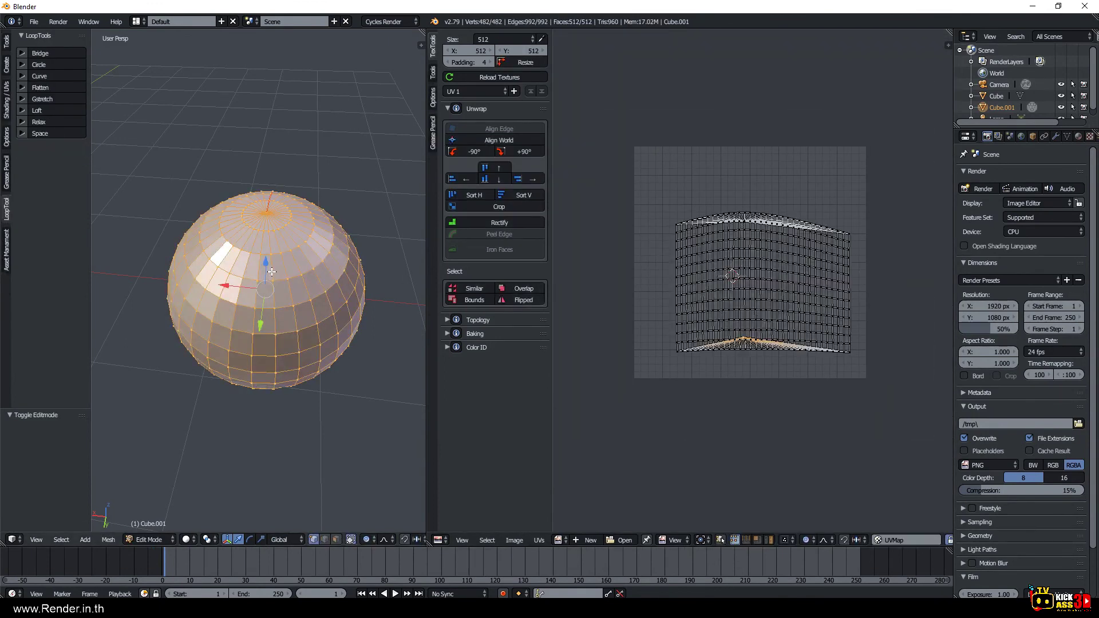
key("u")
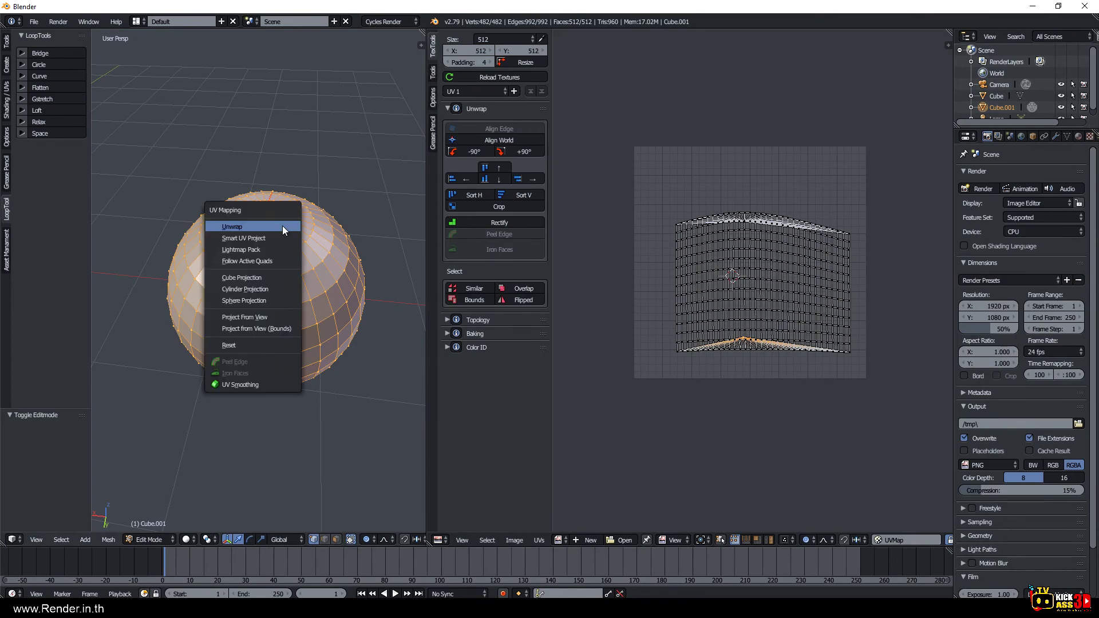
left_click(283, 226)
scroll(732, 285, "up", 3)
scroll(739, 289, "up", 2)
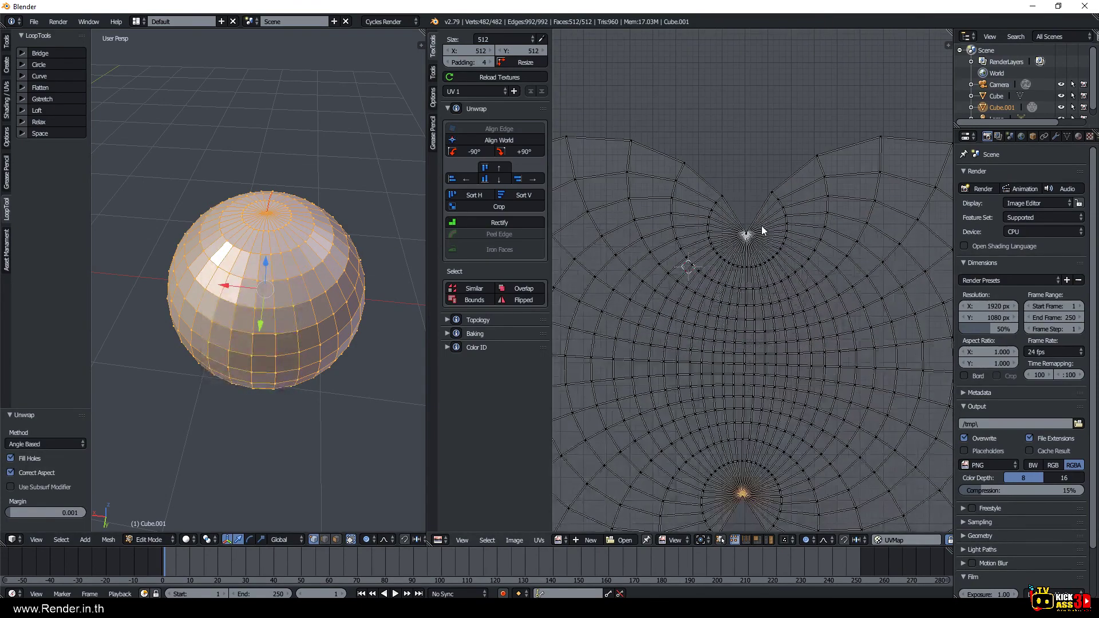
middle_click_drag(734, 416, 725, 389)
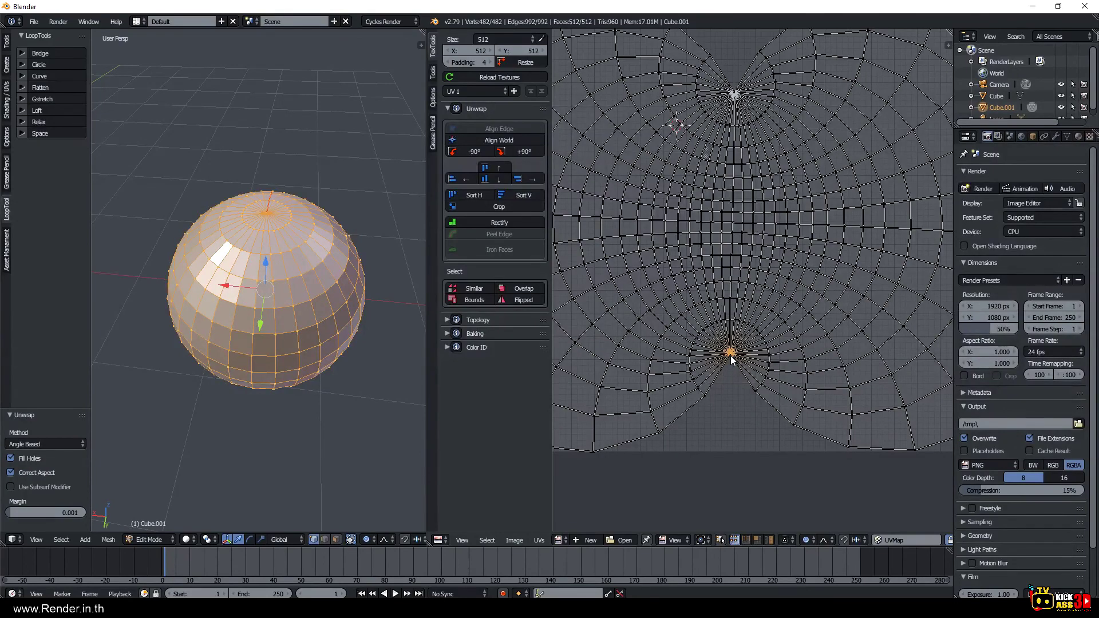
scroll(731, 383, "up", 1)
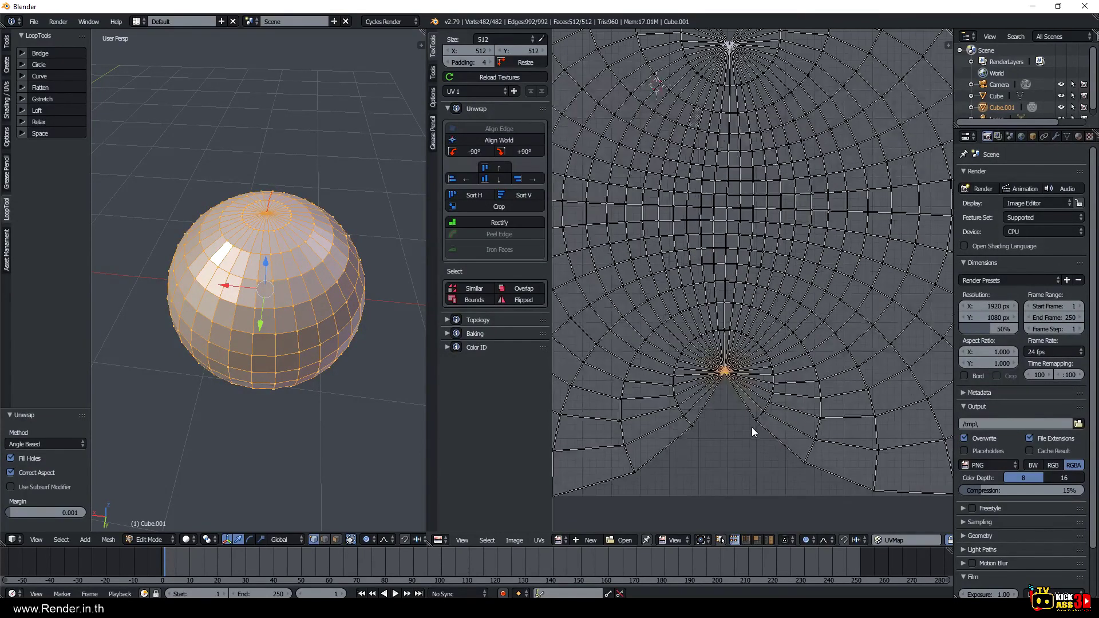
Reposition a UV vertex below the south pole, switching proportional editing off.
right_click(753, 424)
key("g")
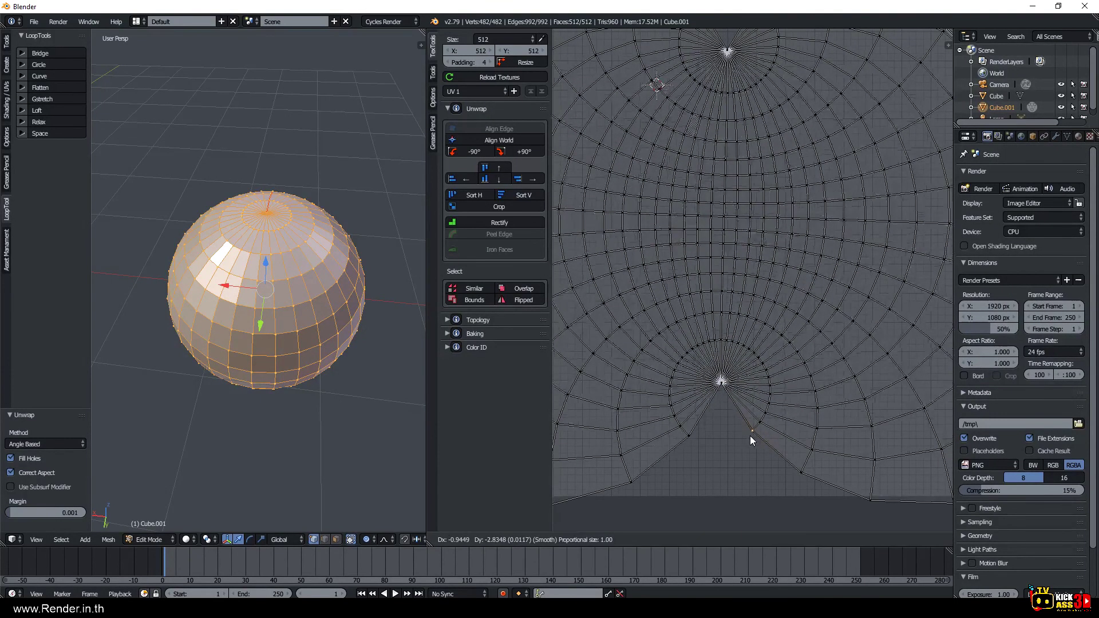
left_click(764, 407)
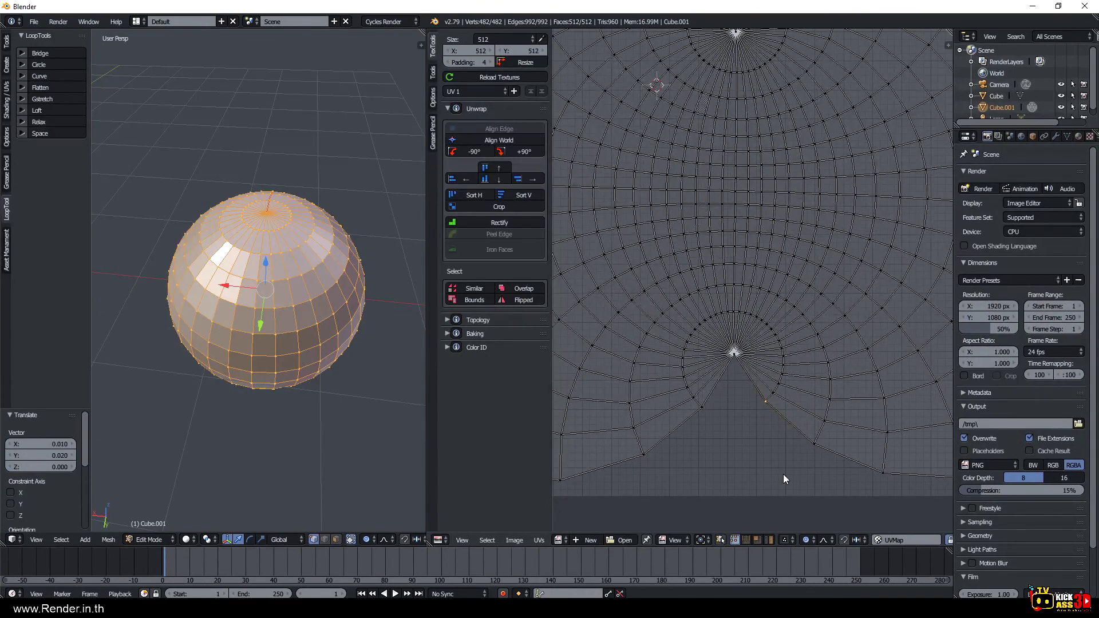
left_click(812, 541)
left_click(812, 524)
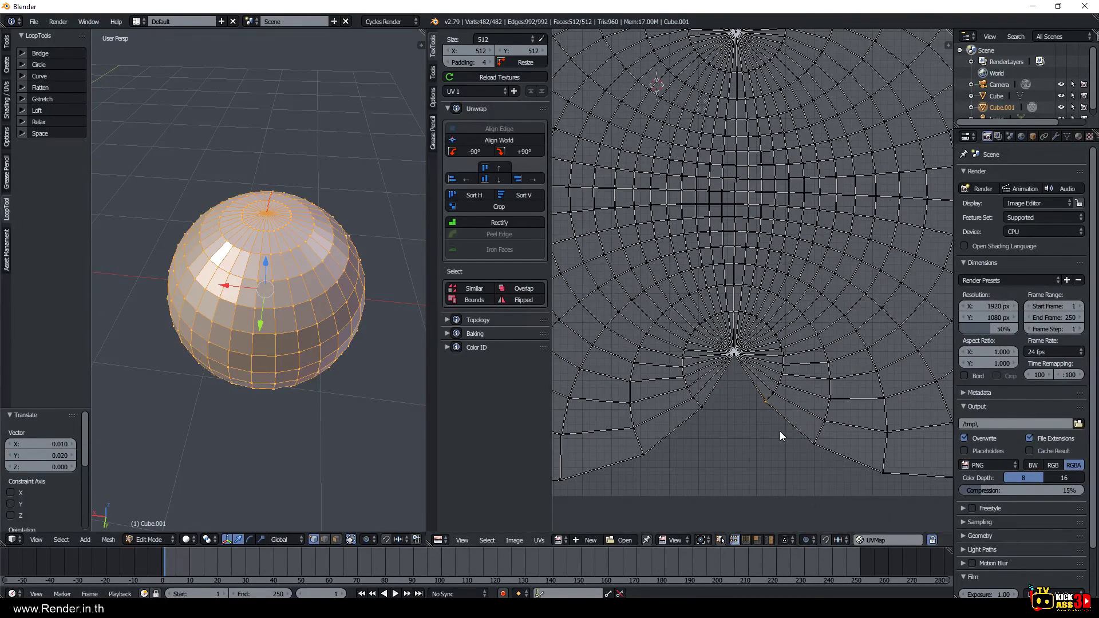
key("g")
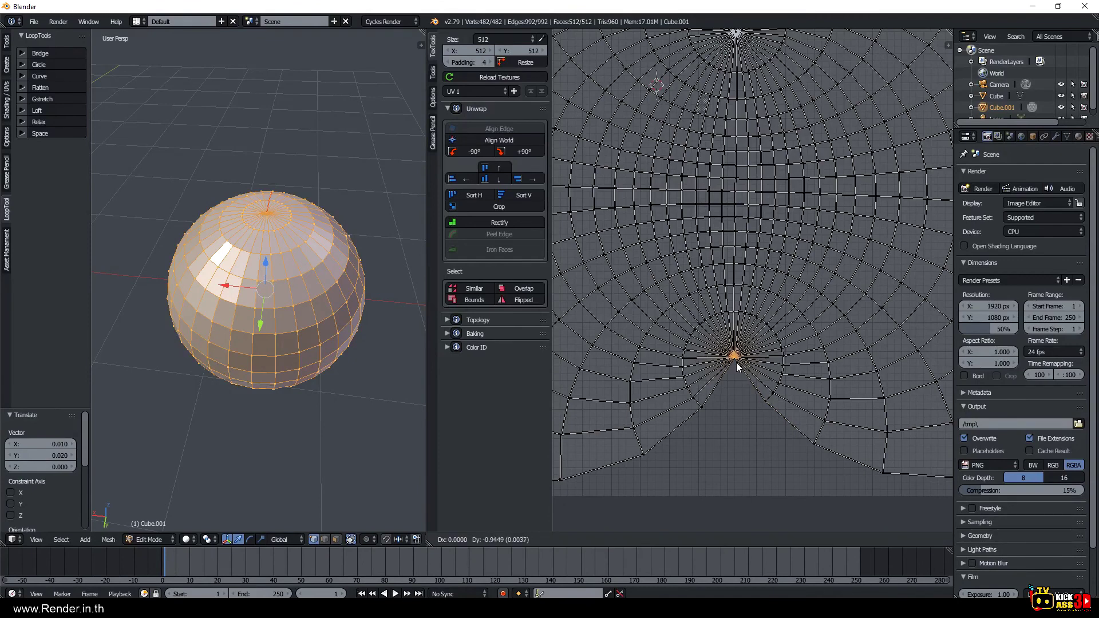
left_click(740, 406)
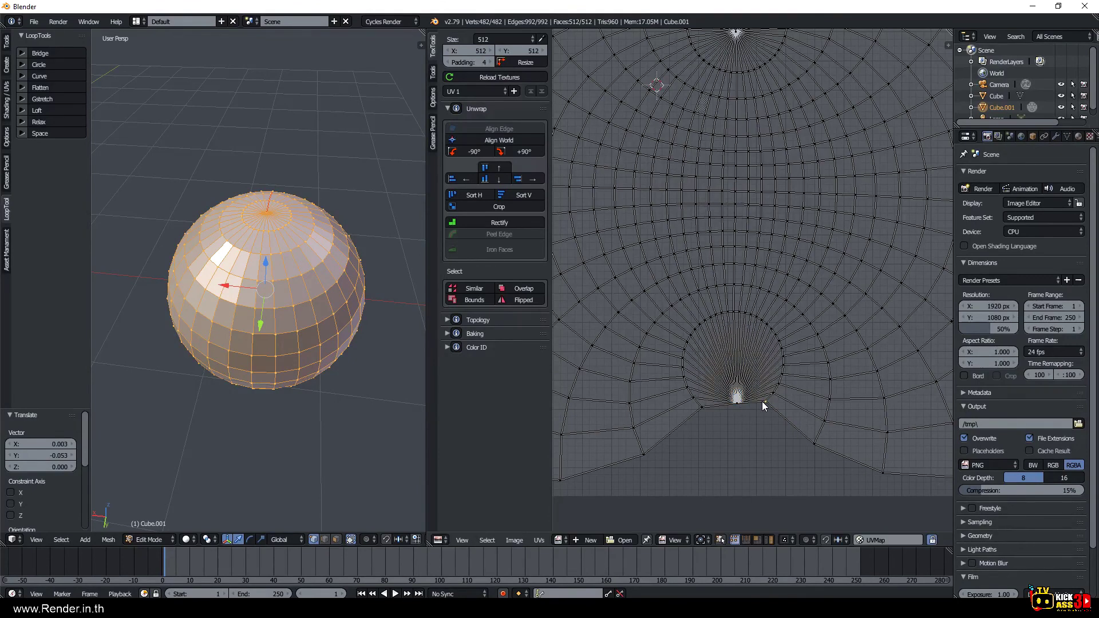
Nudge another south-pole UV vertex and move the top-pole vertex upward.
left_click(762, 401)
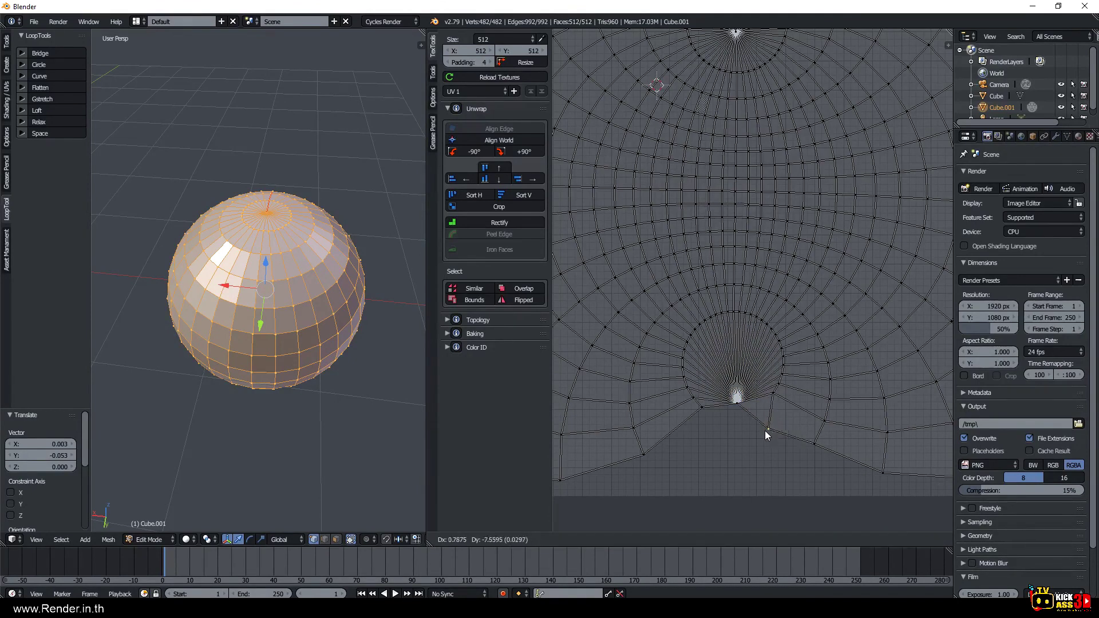
key("g")
left_click(740, 413)
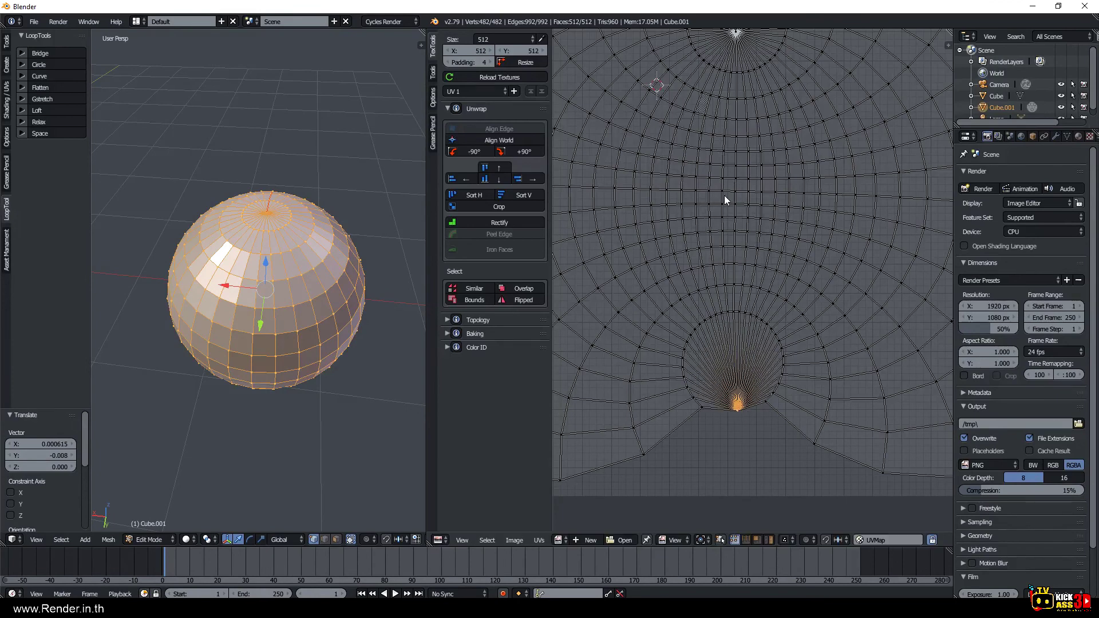
scroll(724, 195, "down", 2)
left_click(739, 123)
key("g")
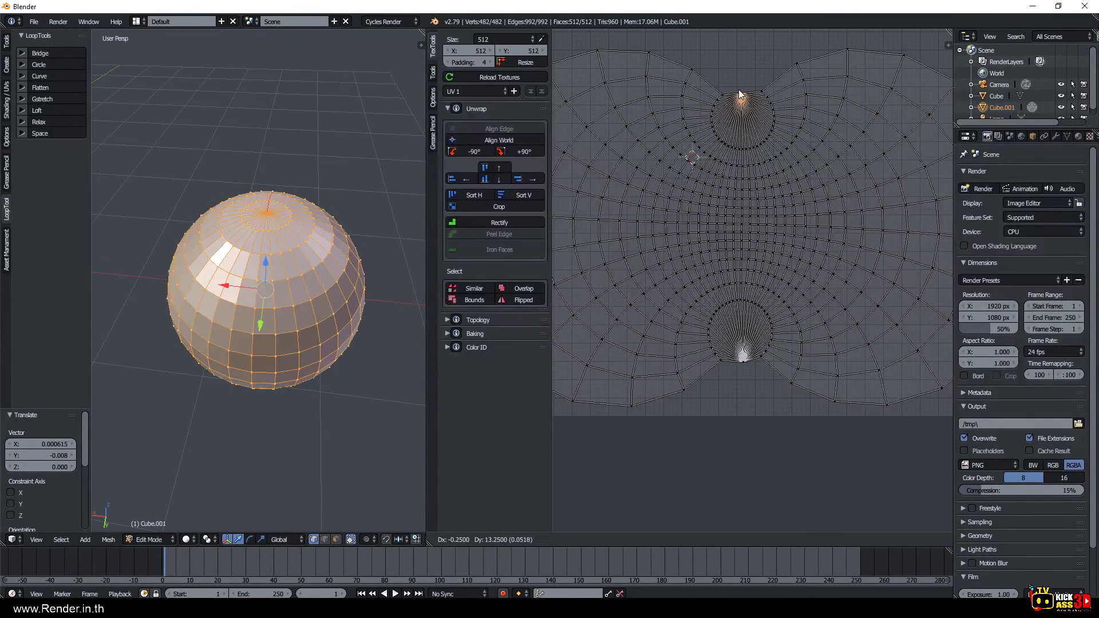
left_click(739, 98)
Select all UVs, try TexTools Rectify, then undo it.
key("a")
key("a")
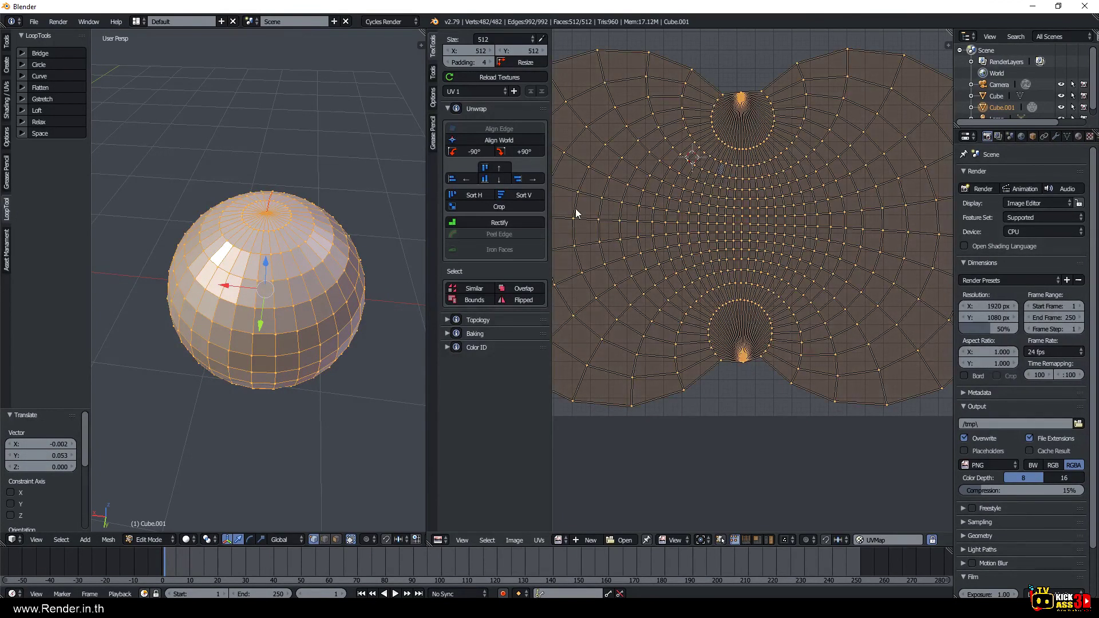
left_click(504, 224)
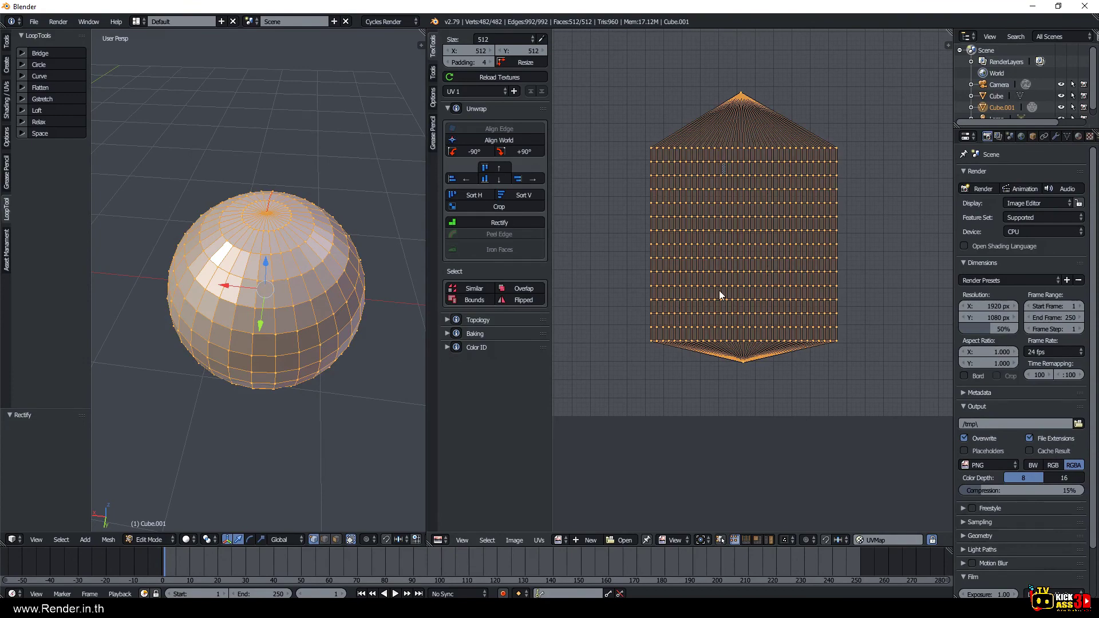
key("ctrl+z")
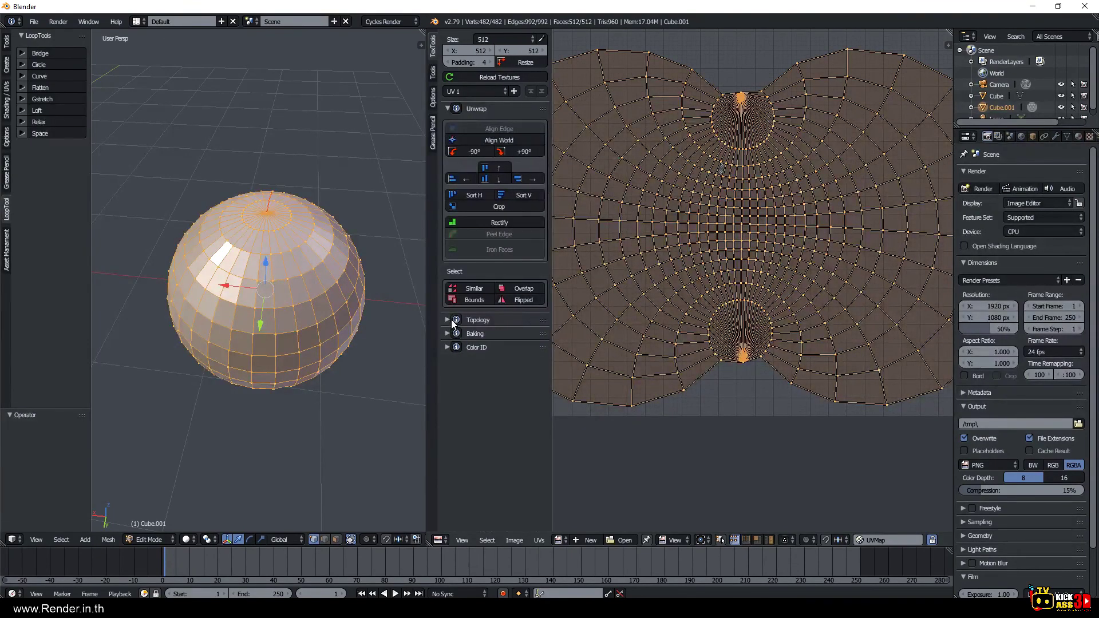
Reveal the TexTools texel tools and apply a checker map to the sphere.
left_click(452, 319)
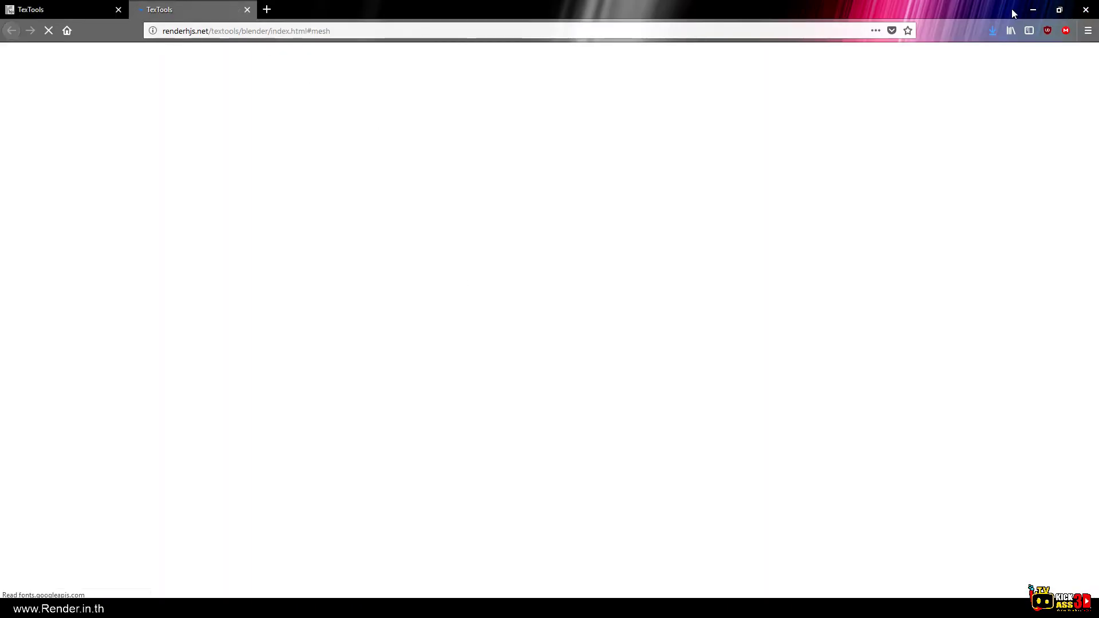
left_click(1033, 10)
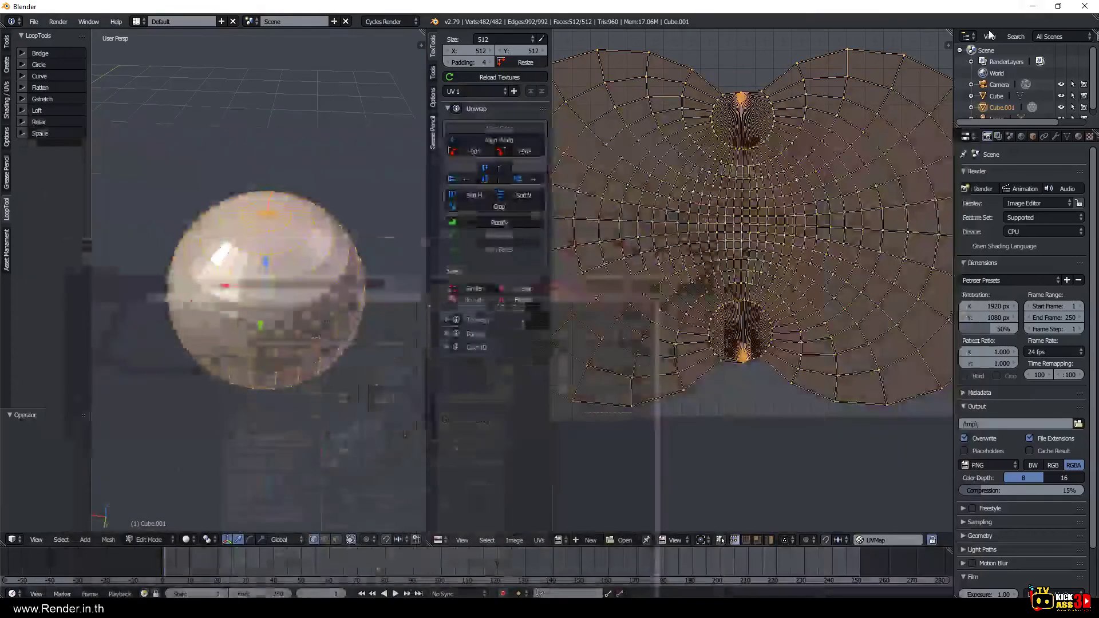
left_click(448, 318)
left_click(465, 401)
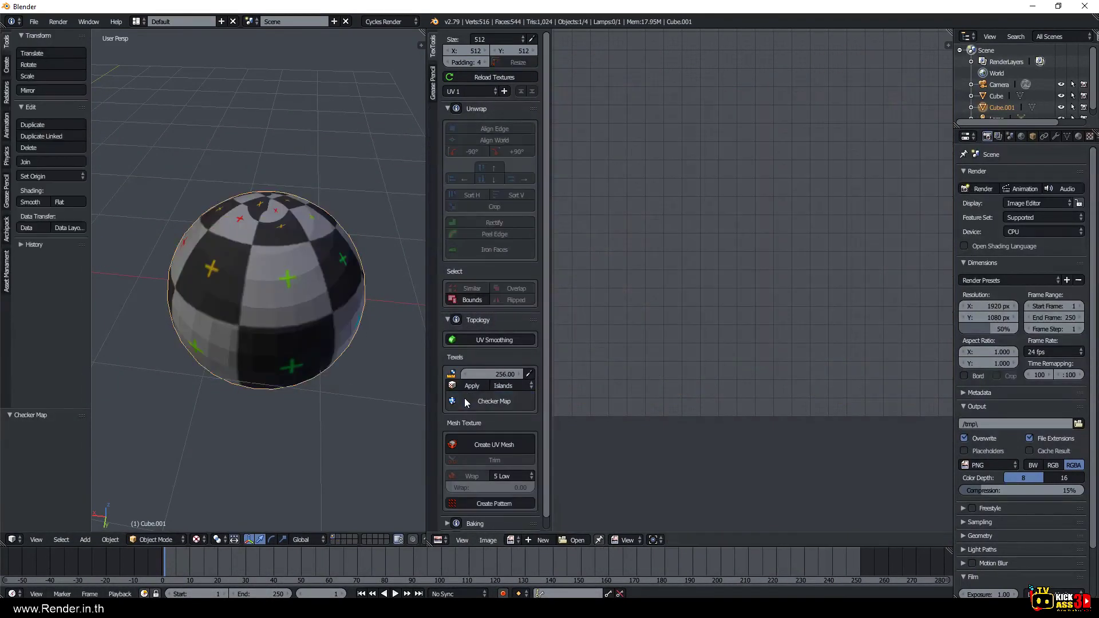
Switch the sphere to the lettered grid texture and enter Edit Mode.
left_click(465, 400)
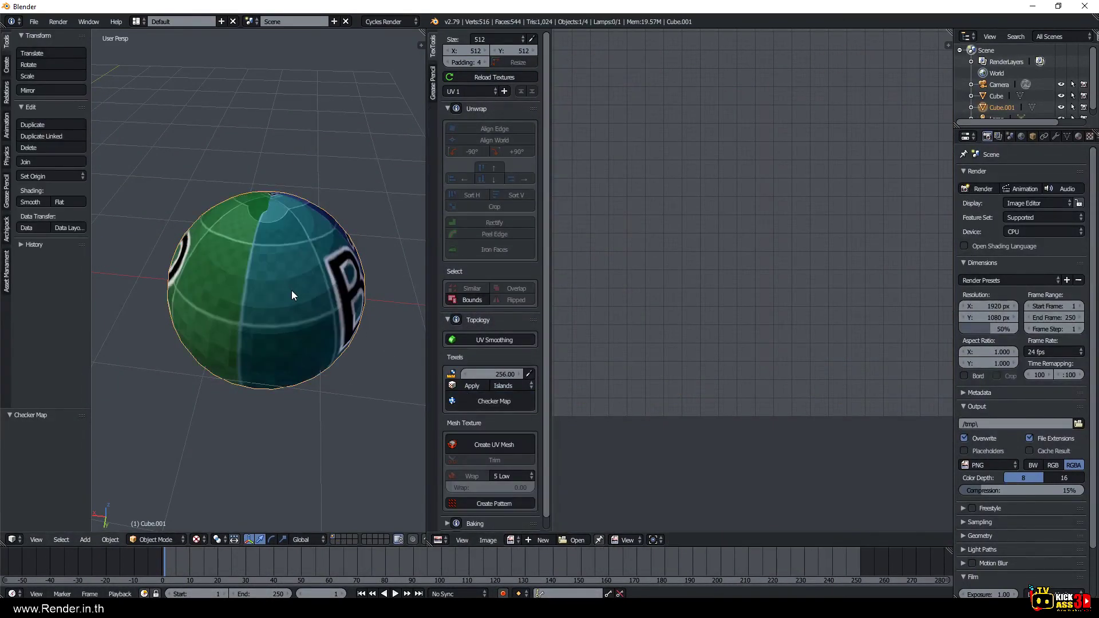
key("Tab")
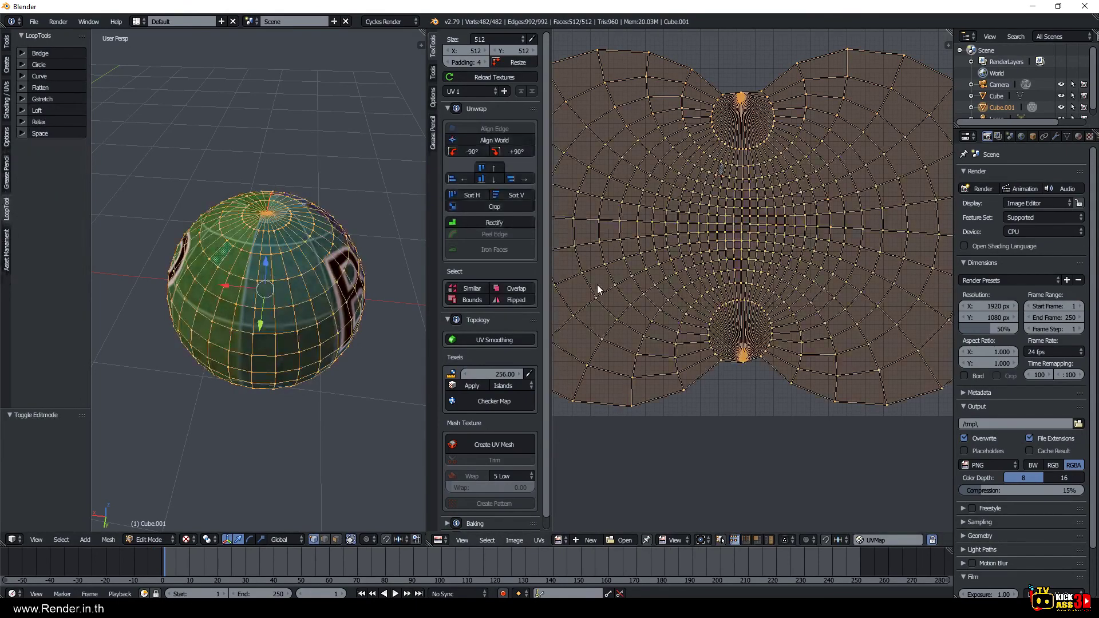
mouse_move(277, 280)
middle_mouse_down()
mouse_move(240, 240)
mouse_move(298, 229)
middle_mouse_up()
scroll(738, 271, "down", 4)
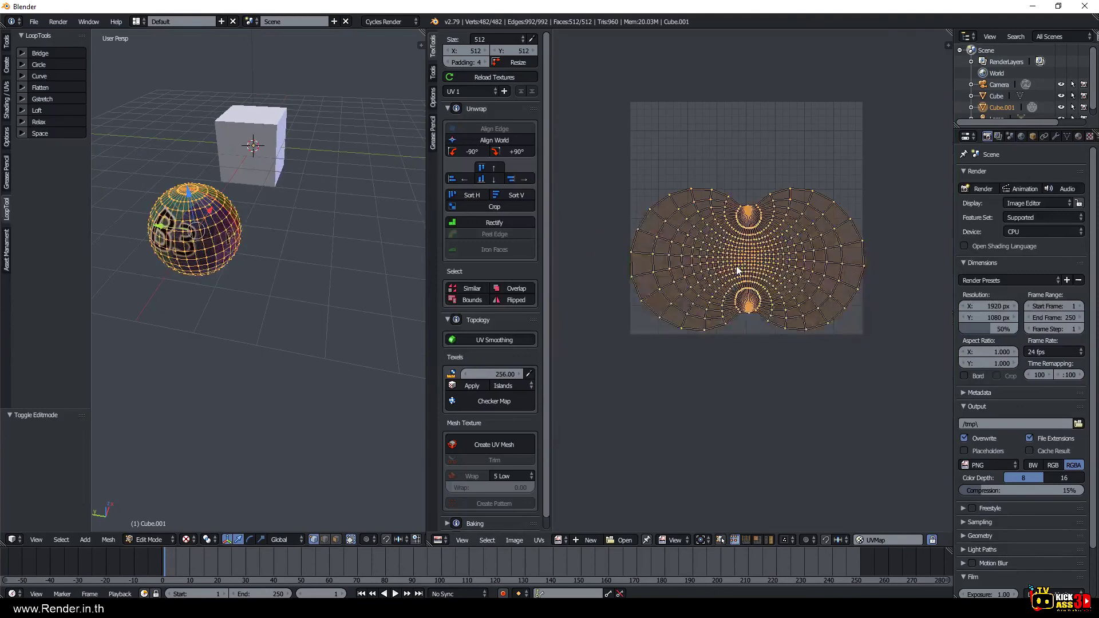
Enlarge and reposition the UV island, then rectify it into a grid.
key("s")
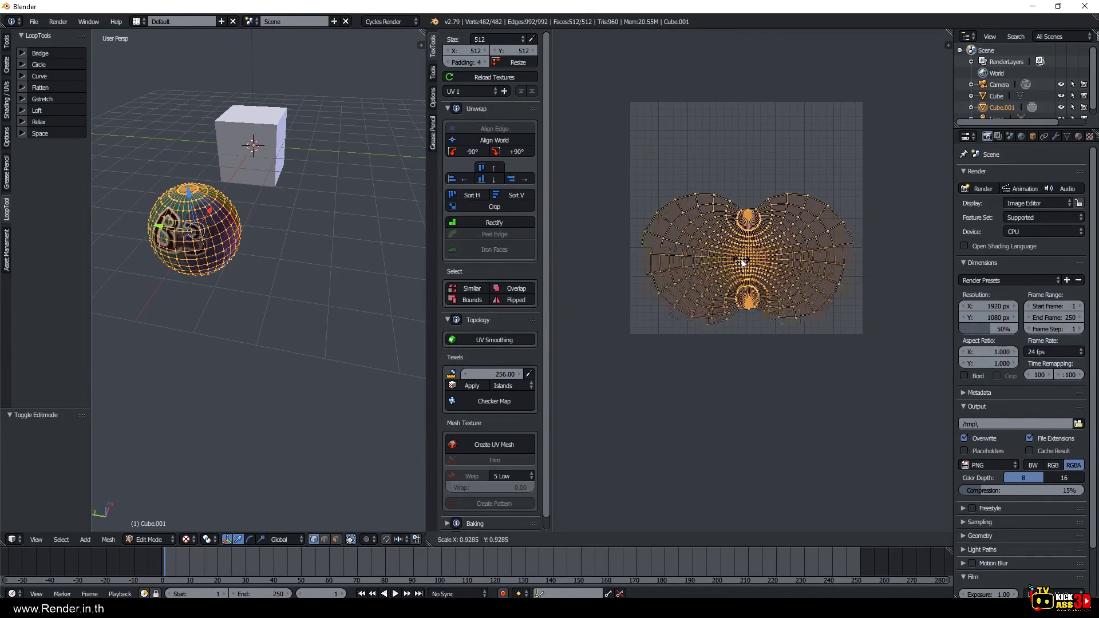
left_click(753, 248)
key("g")
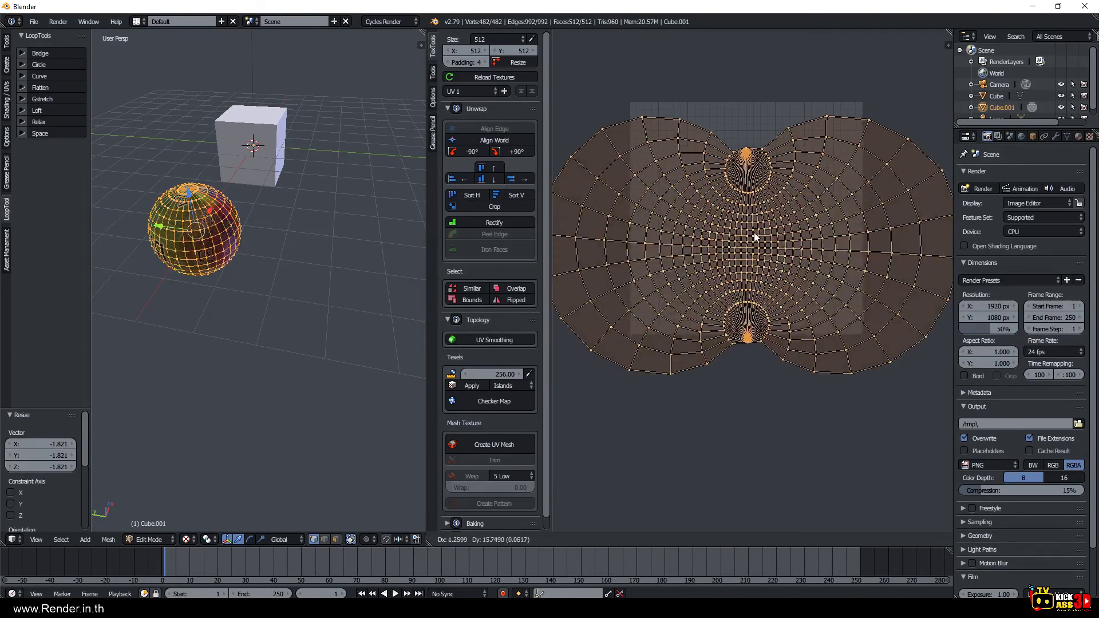
left_click(757, 213)
scroll(315, 240, "up", 5)
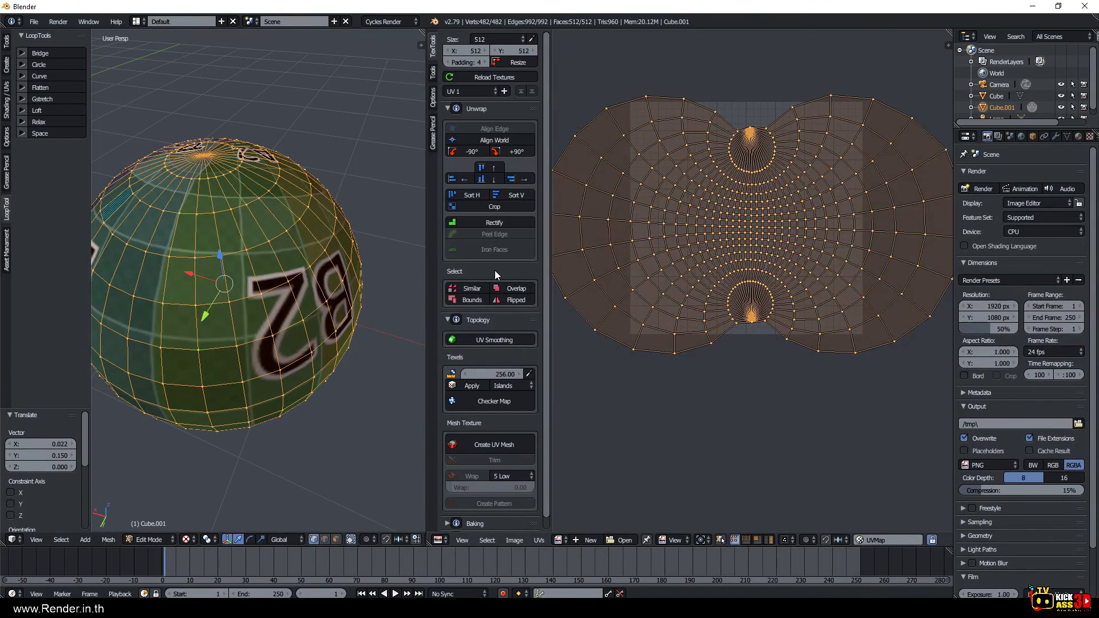
left_click(481, 223)
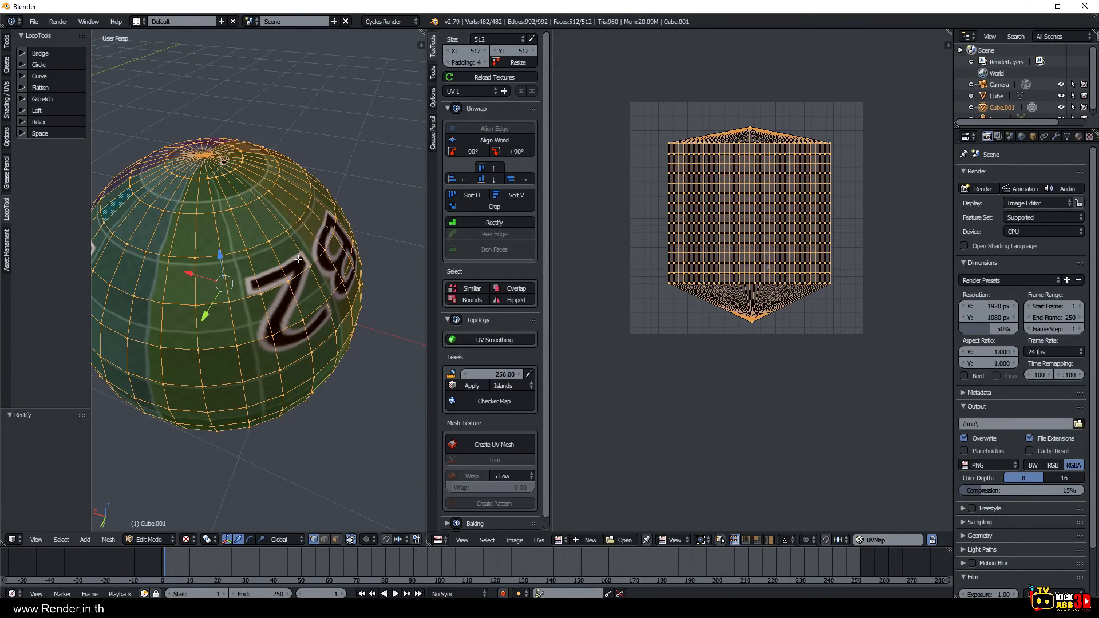
Select the whole UV island and rotate it 180°.
scroll(298, 260, "down", 4)
mouse_move(297, 259)
middle_mouse_down()
mouse_move(347, 212)
mouse_move(249, 252)
middle_mouse_up()
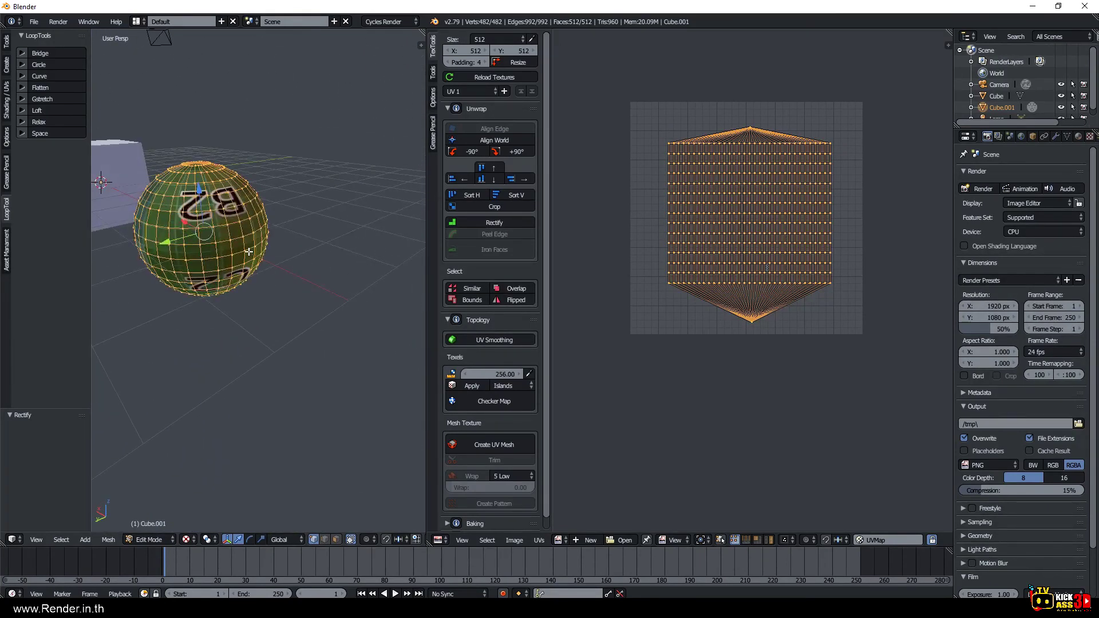
right_click(715, 223)
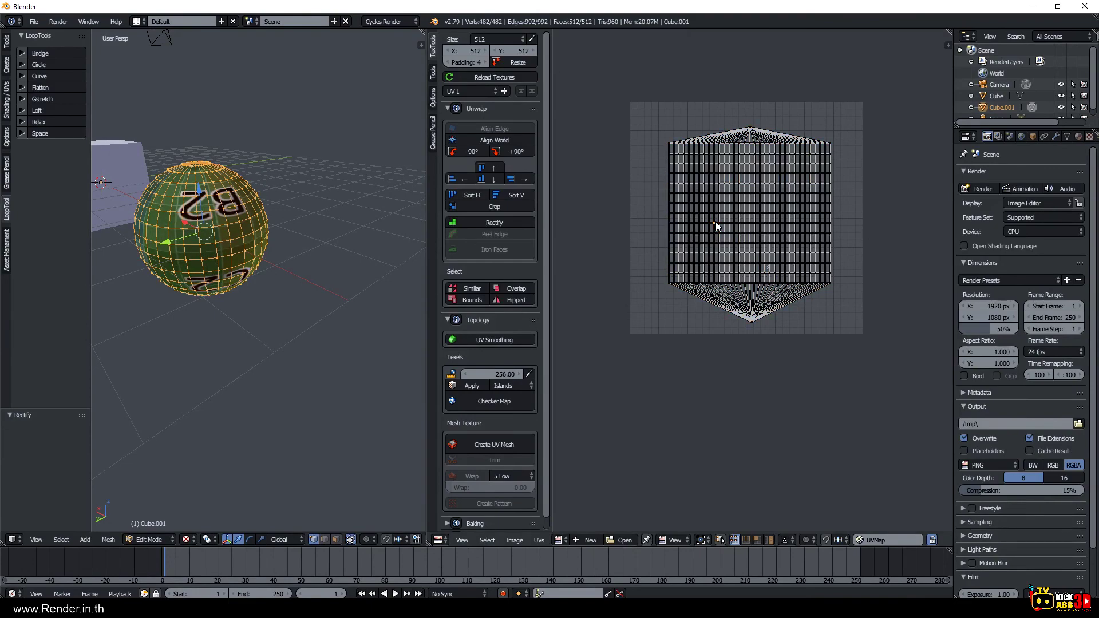
key("a")
type("r")
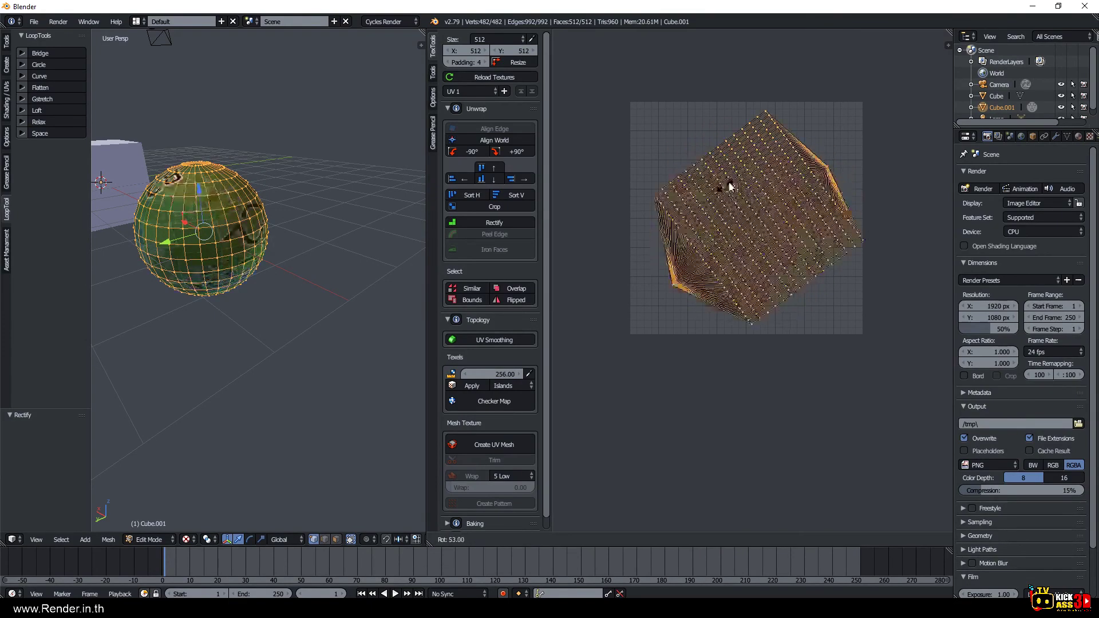
type("180")
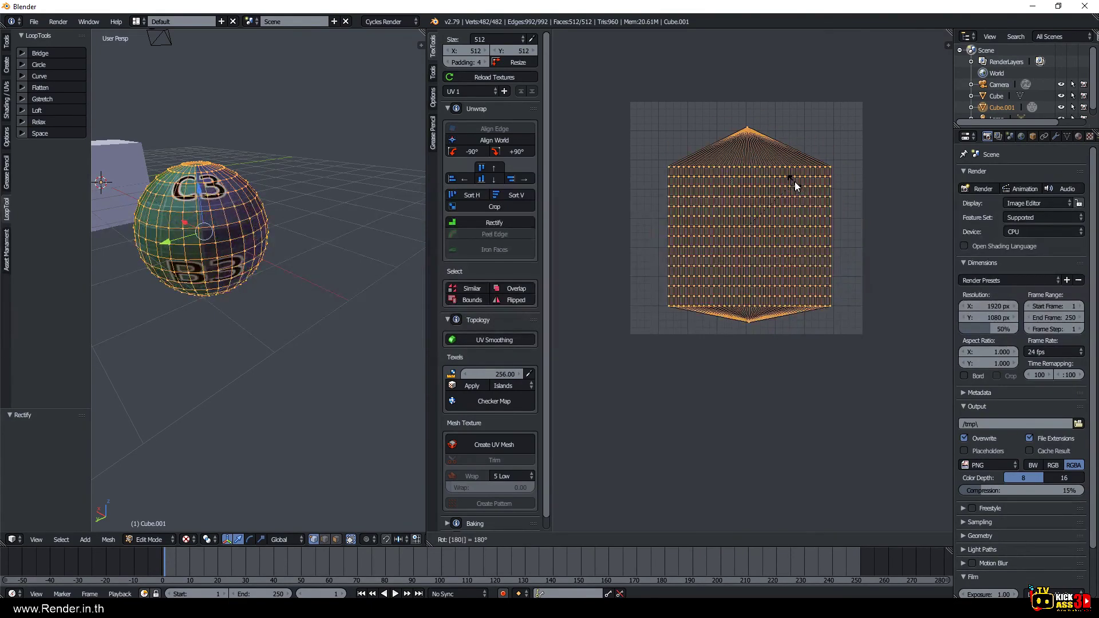
key("Return")
Rescale the island to 0.337, then apply the 256 texel density.
scroll(773, 204, "down", 2)
scroll(772, 203, "down", 2)
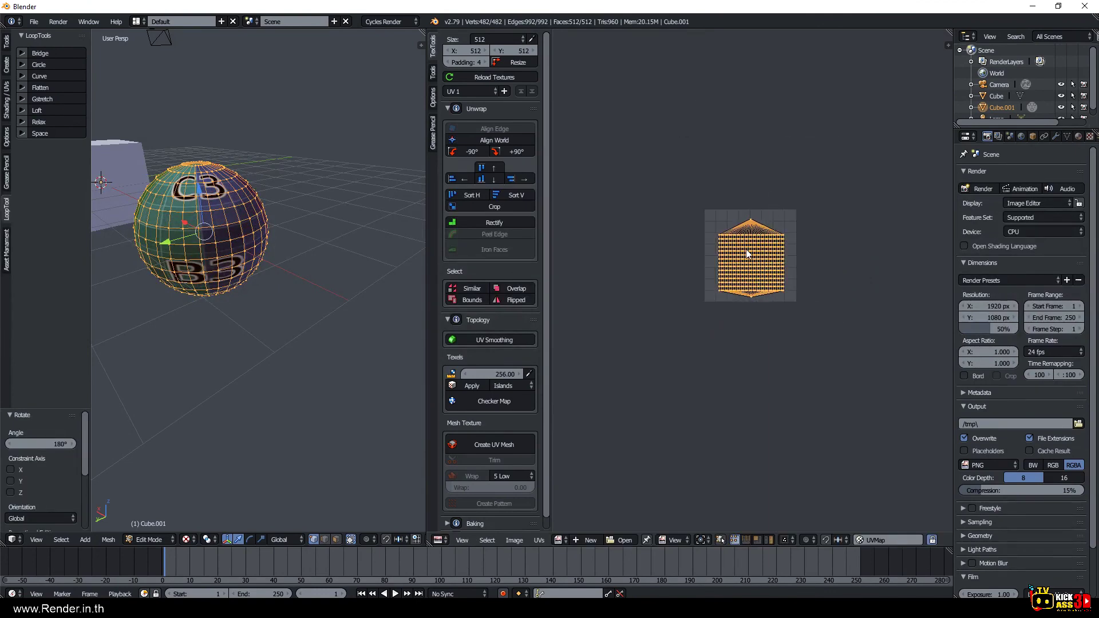
key("s")
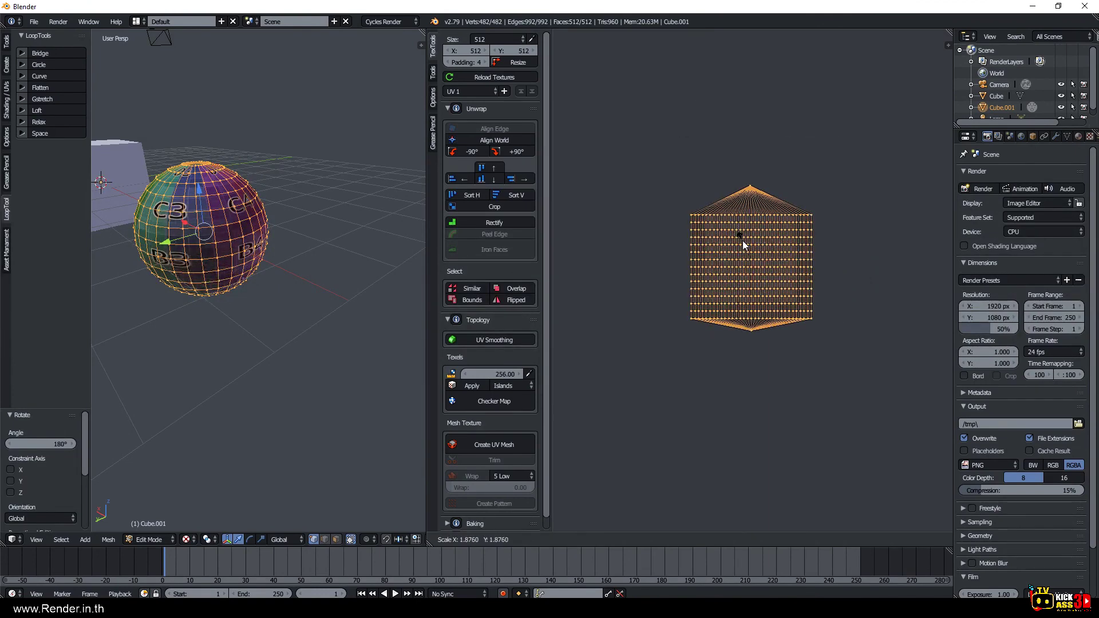
left_click(743, 240)
key("s")
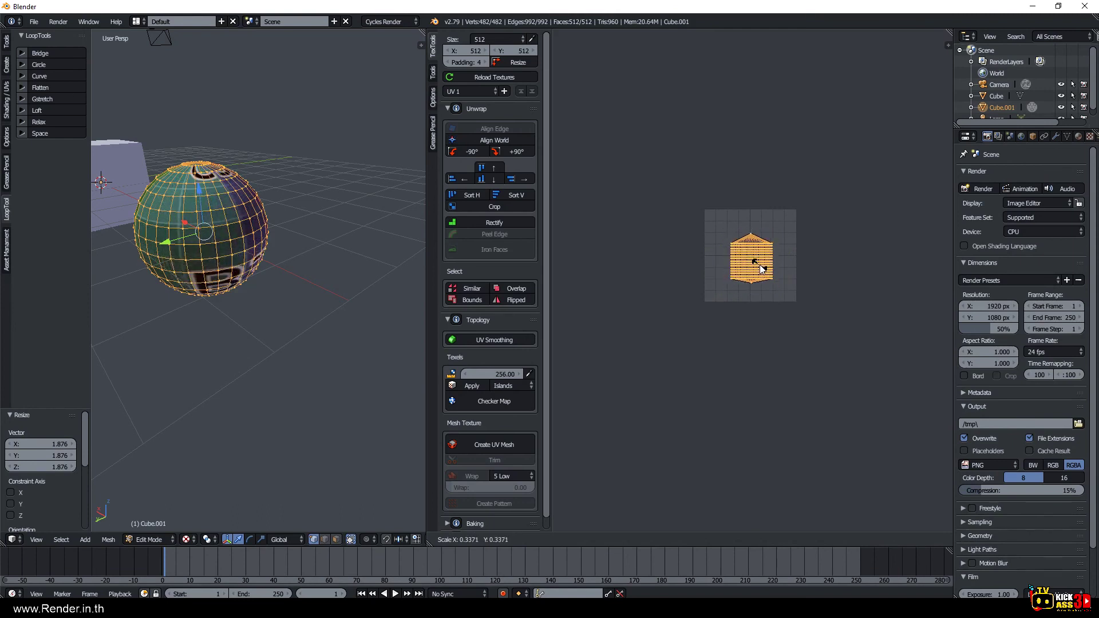
left_click(762, 268)
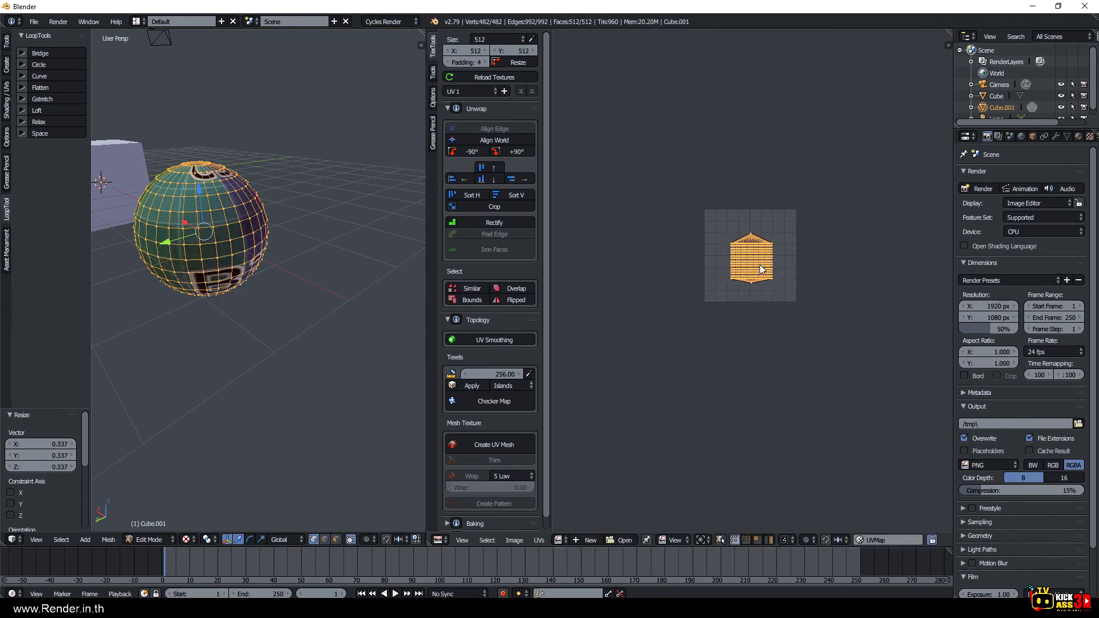
left_click(479, 390)
Set and apply a texel density of 128 to the UVs.
middle_click_drag(178, 240, 204, 268)
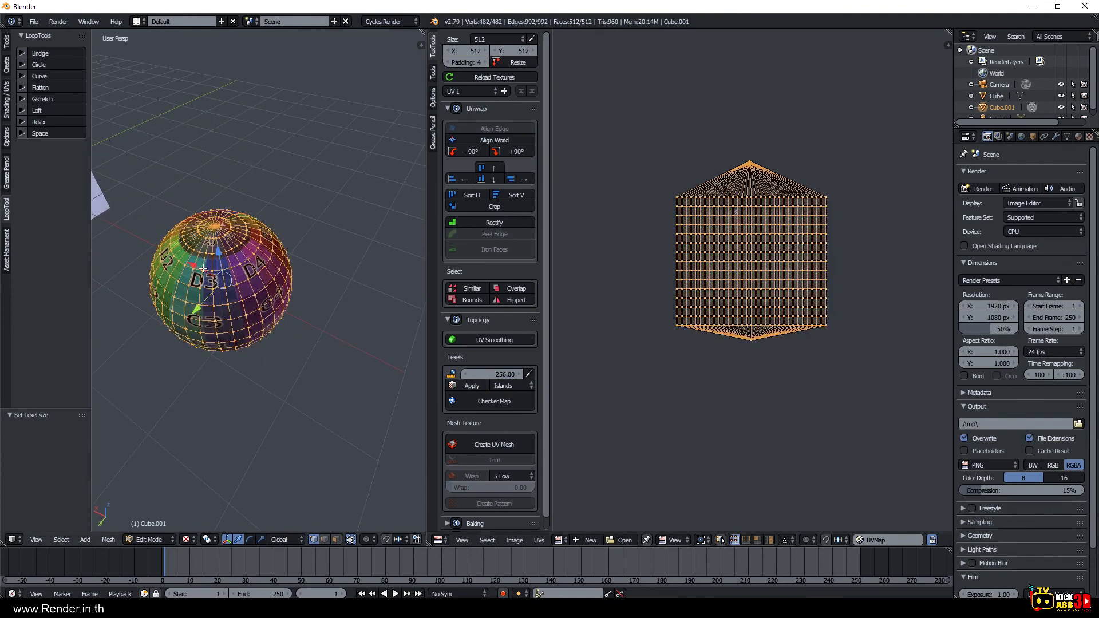
scroll(203, 268, "up", 4)
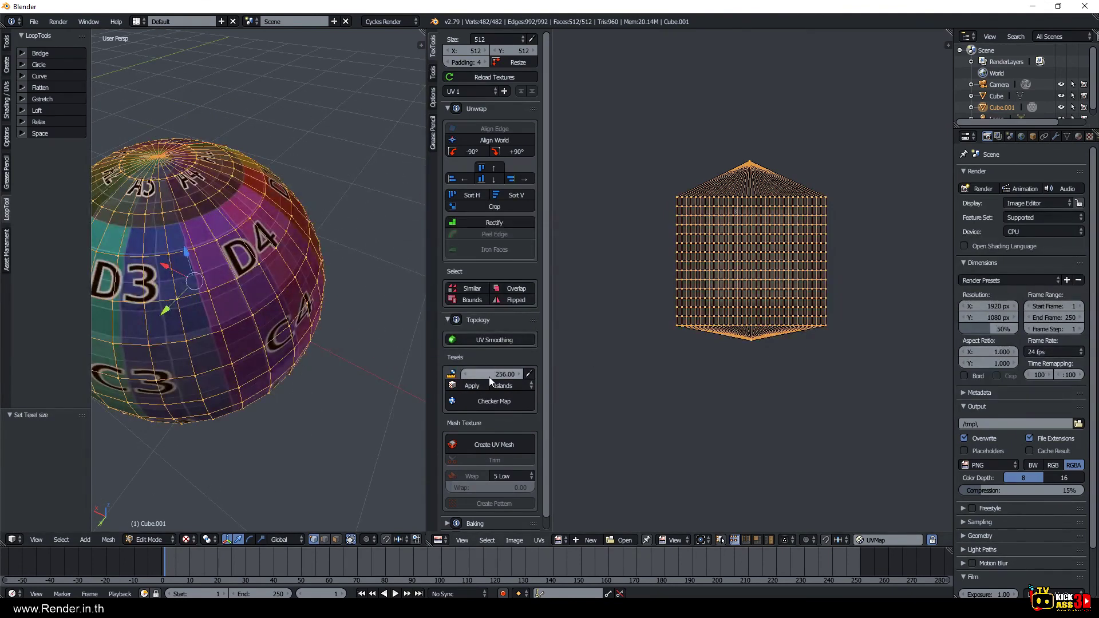
left_click(489, 374)
type("128")
key("Return")
left_click(471, 387)
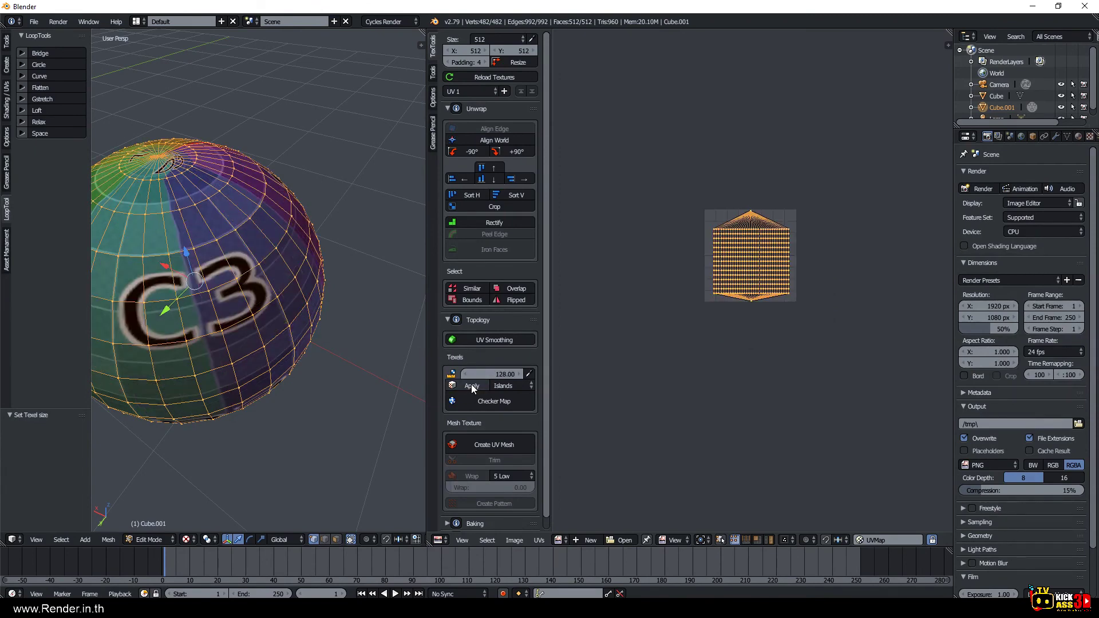
Set and apply a texel density of 1024 to the UVs.
middle_click_drag(366, 366, 378, 320)
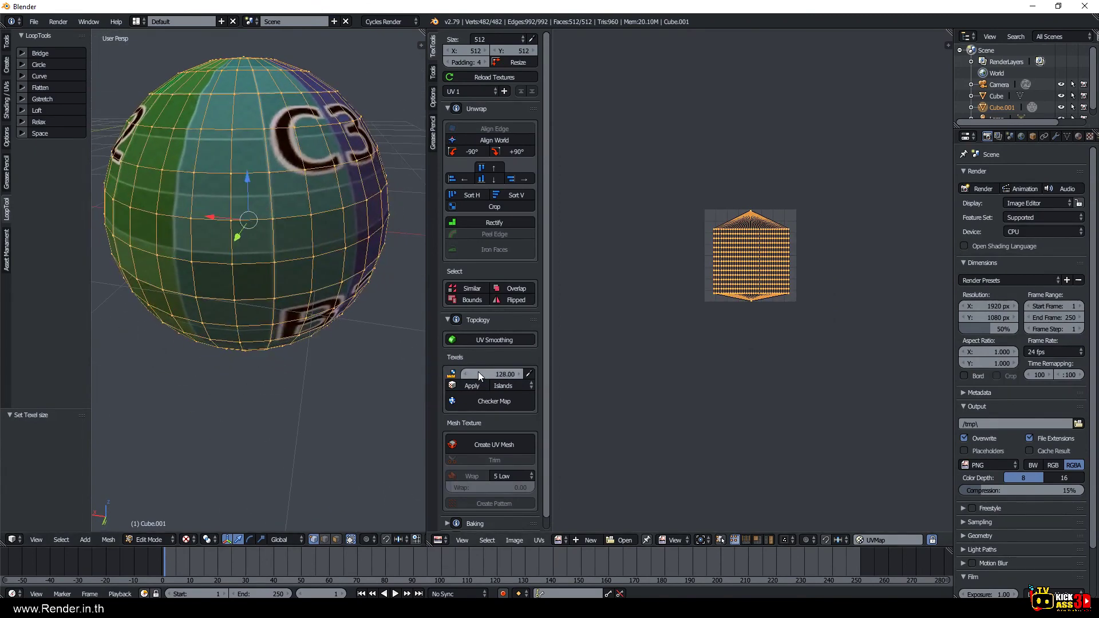
left_click(480, 375)
type("1024")
key("Return")
left_click(469, 387)
Set and apply a texel density of 512, then view the sphere from below.
scroll(269, 285, "down", 2)
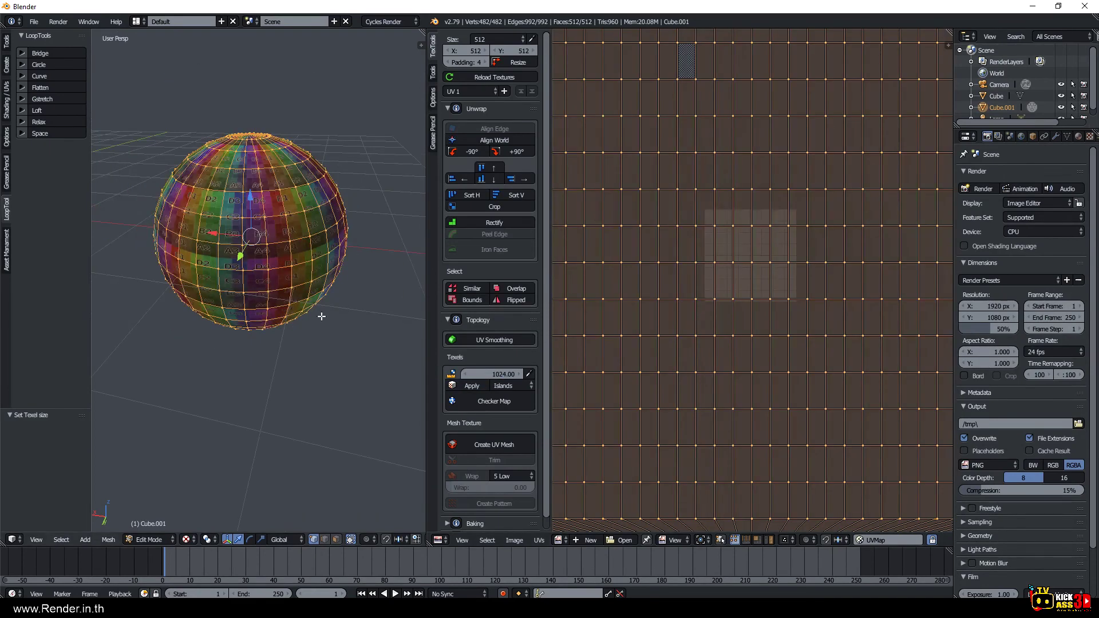
left_click(493, 375)
type("512")
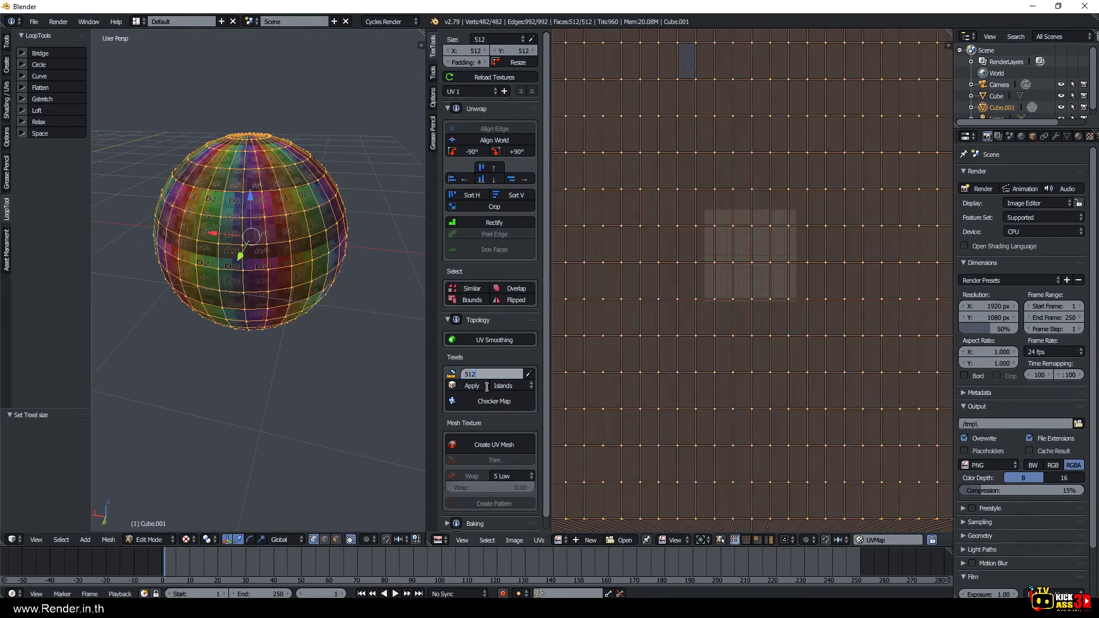
key("Return")
left_click(478, 383)
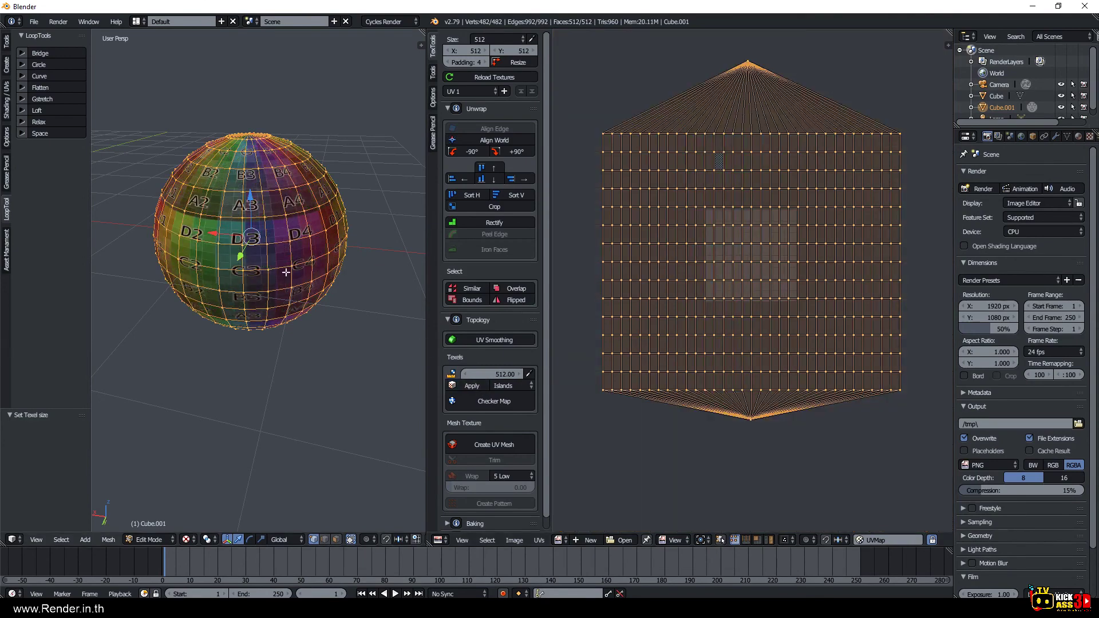
mouse_move(247, 260)
middle_mouse_down()
mouse_move(259, 170)
mouse_move(229, 307)
mouse_move(236, 290)
middle_mouse_up()
scroll(229, 307, "up", 3)
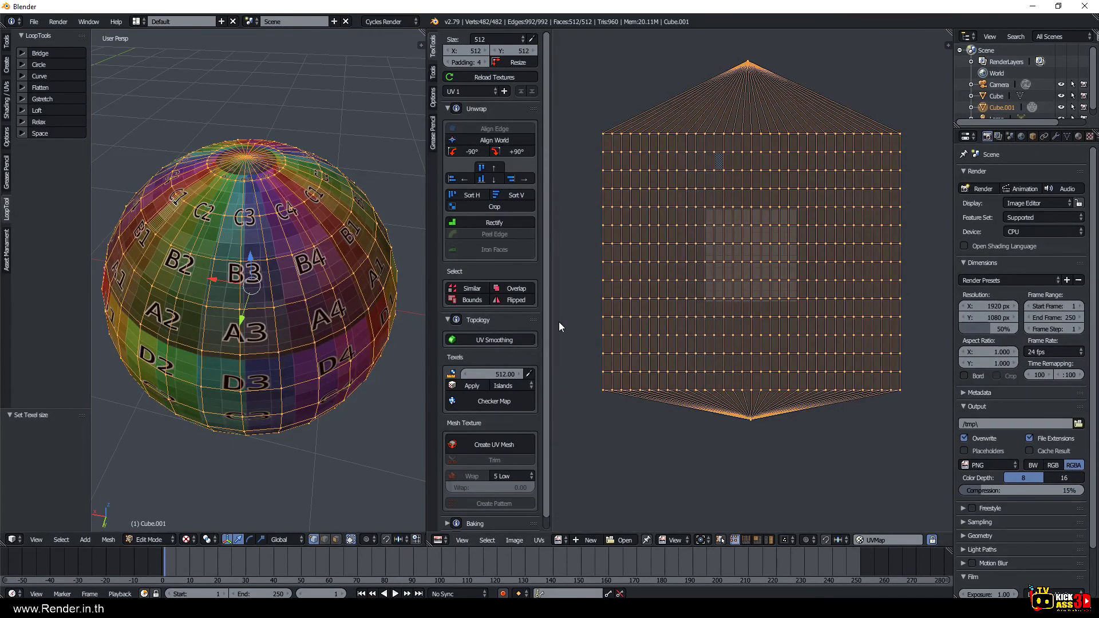
In Object Mode, apply texel density to the whole sphere at 128.
key("Tab")
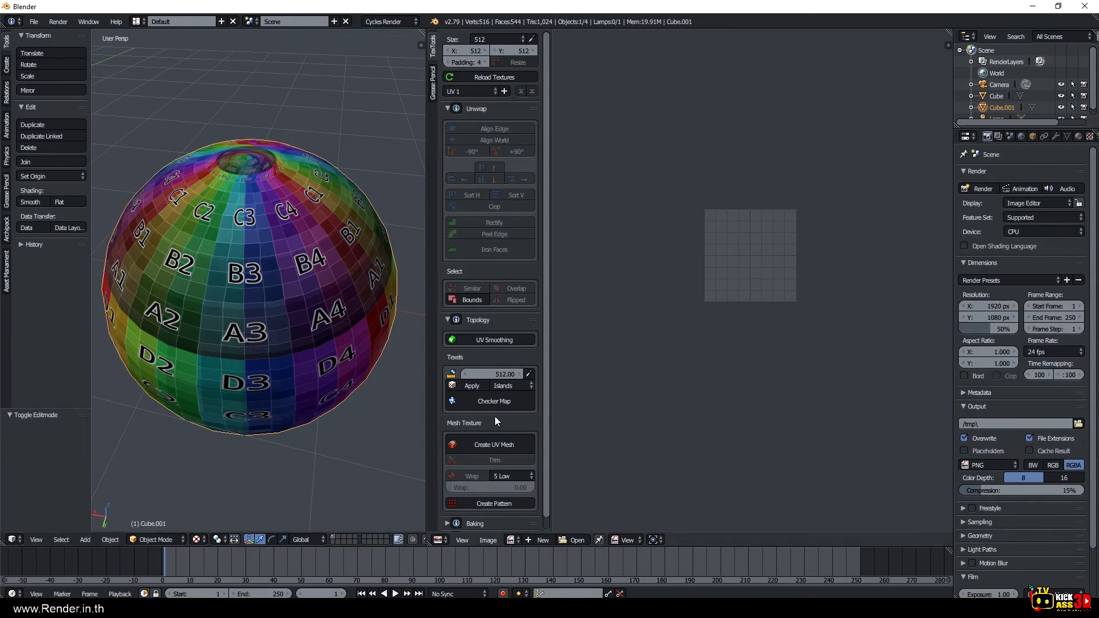
left_click(461, 387)
left_click(484, 375)
type("128")
key("Return")
left_click(464, 386)
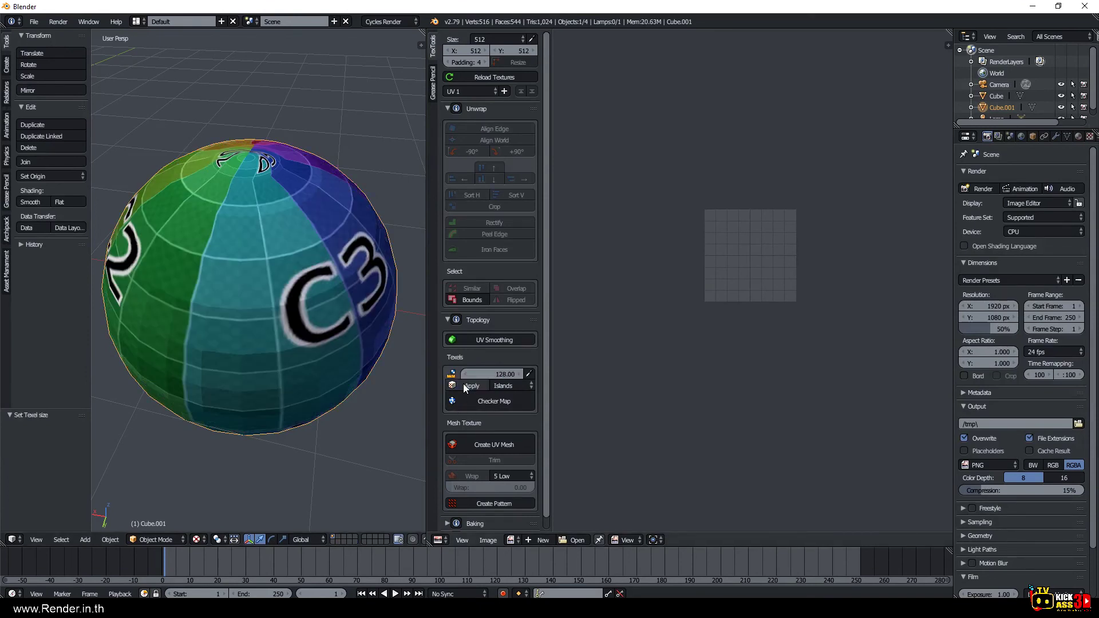
Apply a 256 texel density to the sphere and return to Edit Mode.
left_click(489, 375)
type("256")
key("Return")
left_click(474, 387)
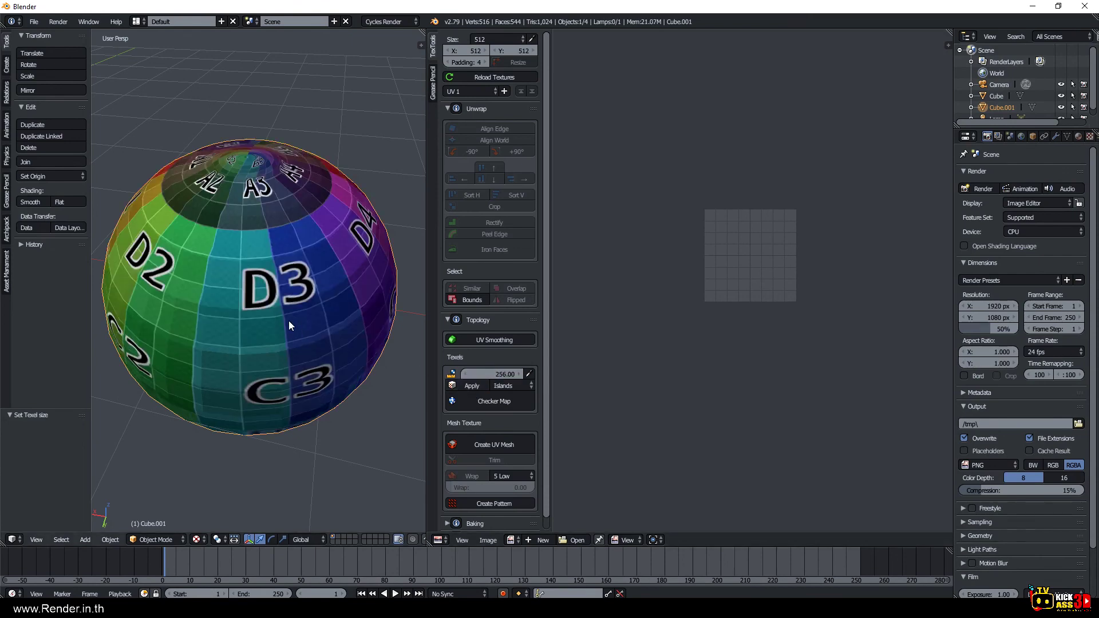
key("Tab")
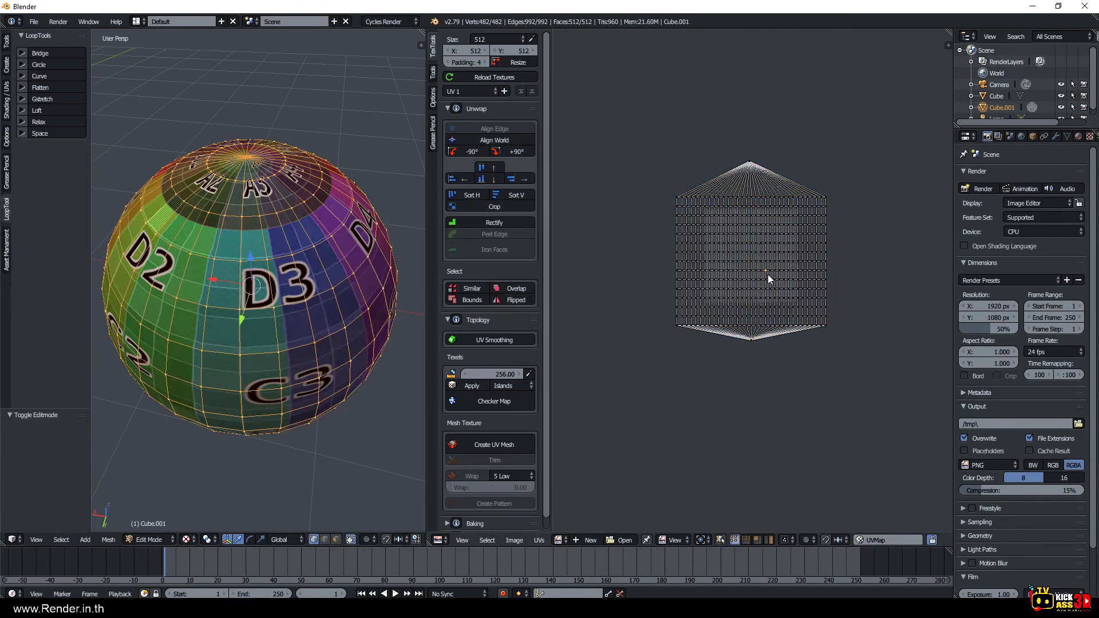
Shrink the whole UV island twice (last by 0.890), then move its top vertex fan down.
key("a")
key("s")
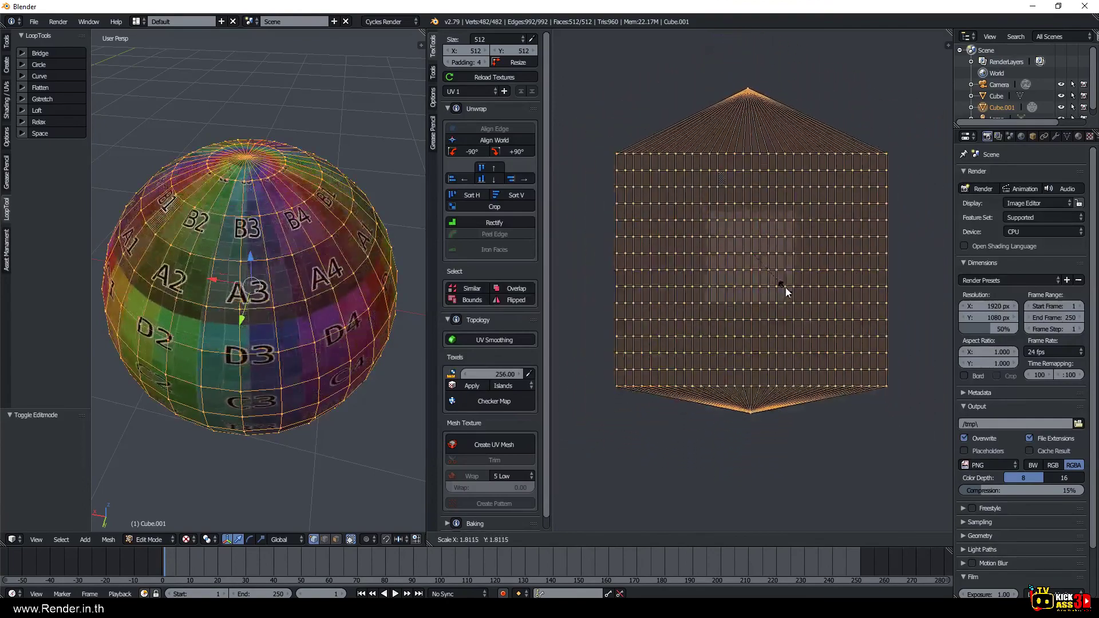
left_click(773, 275)
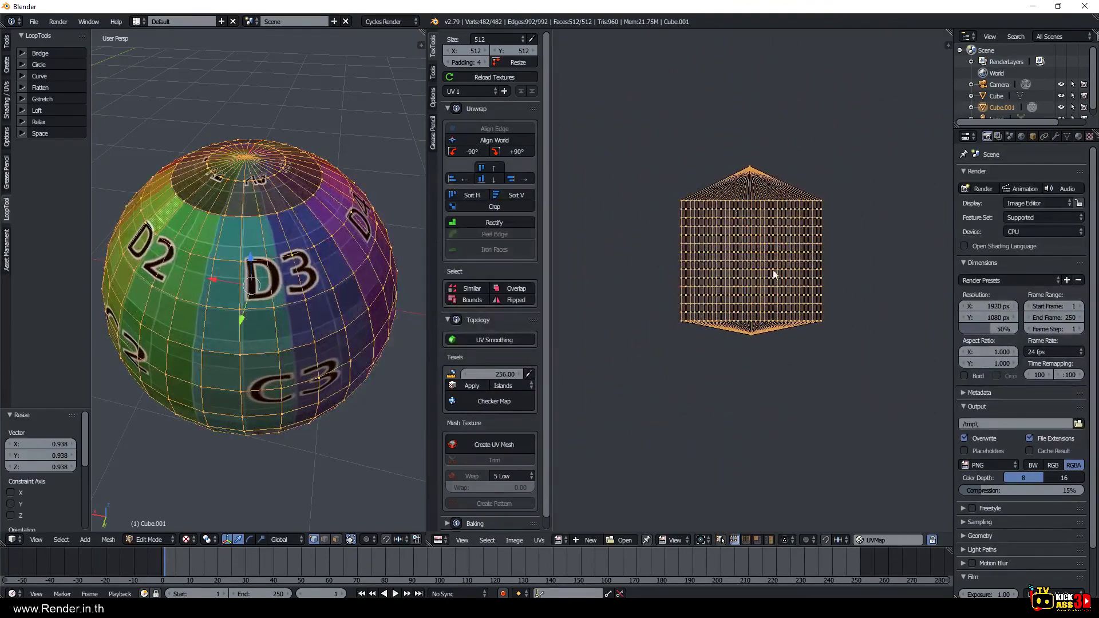
key("s")
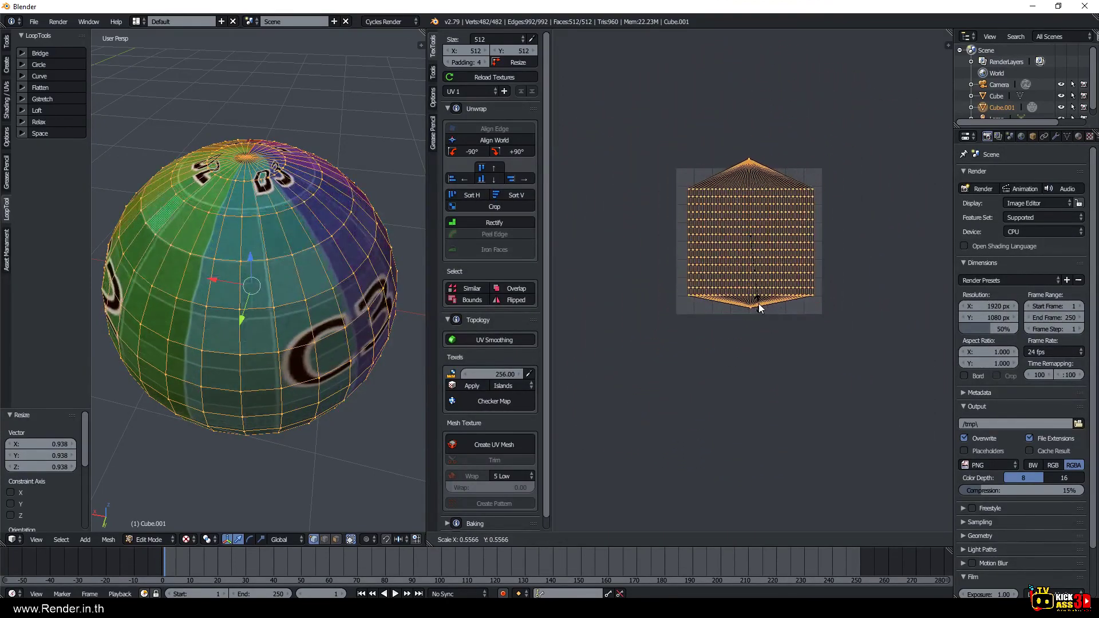
left_click(807, 326)
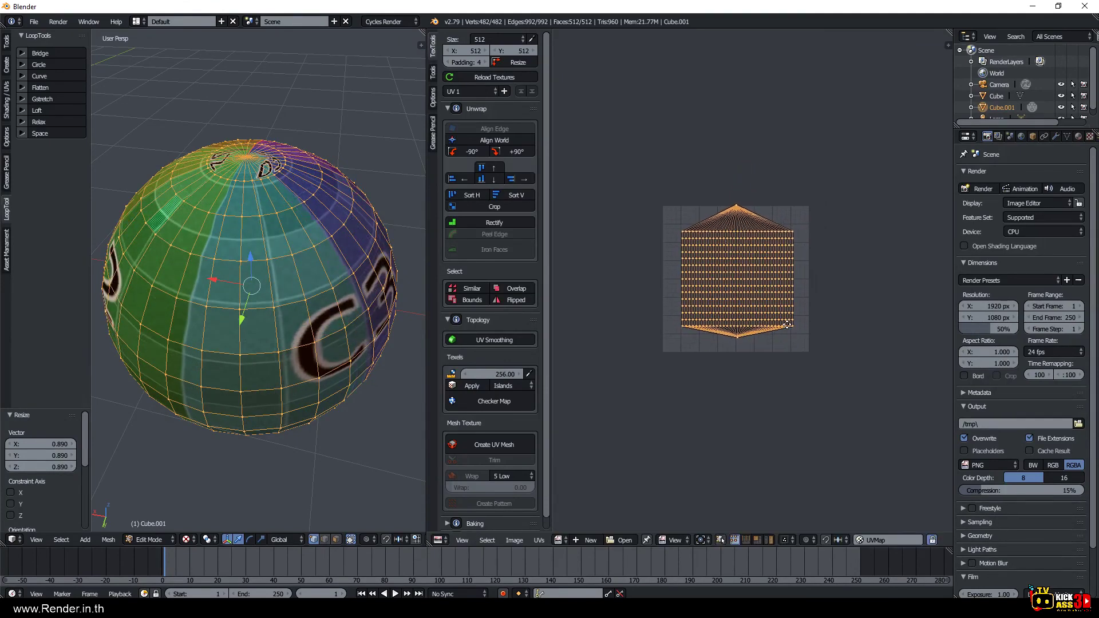
right_click(744, 205)
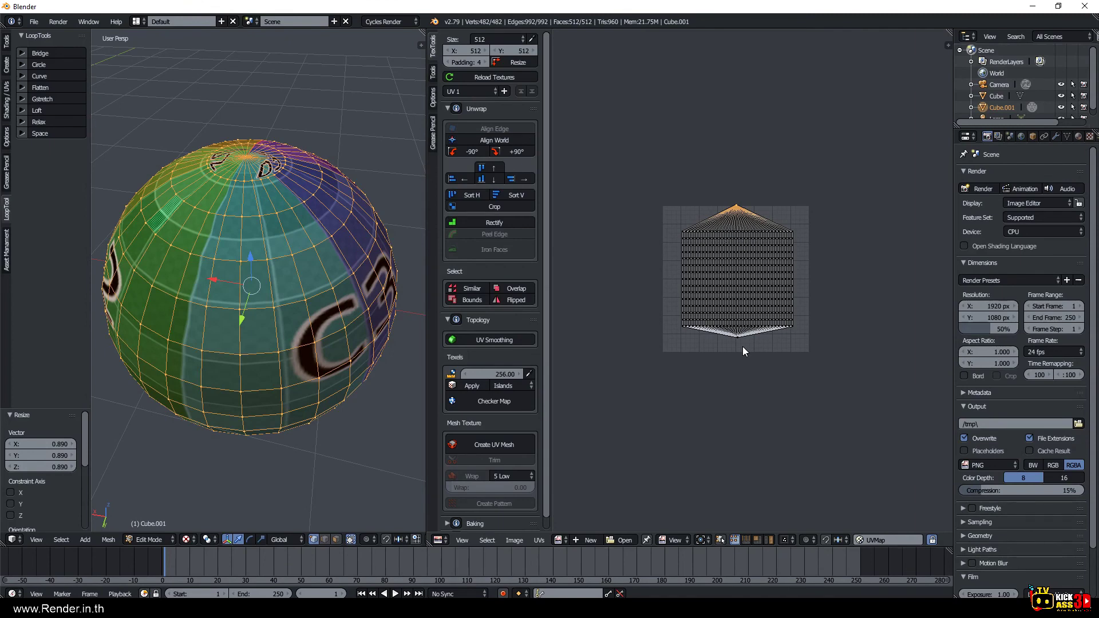
scroll(740, 259, "up", 2)
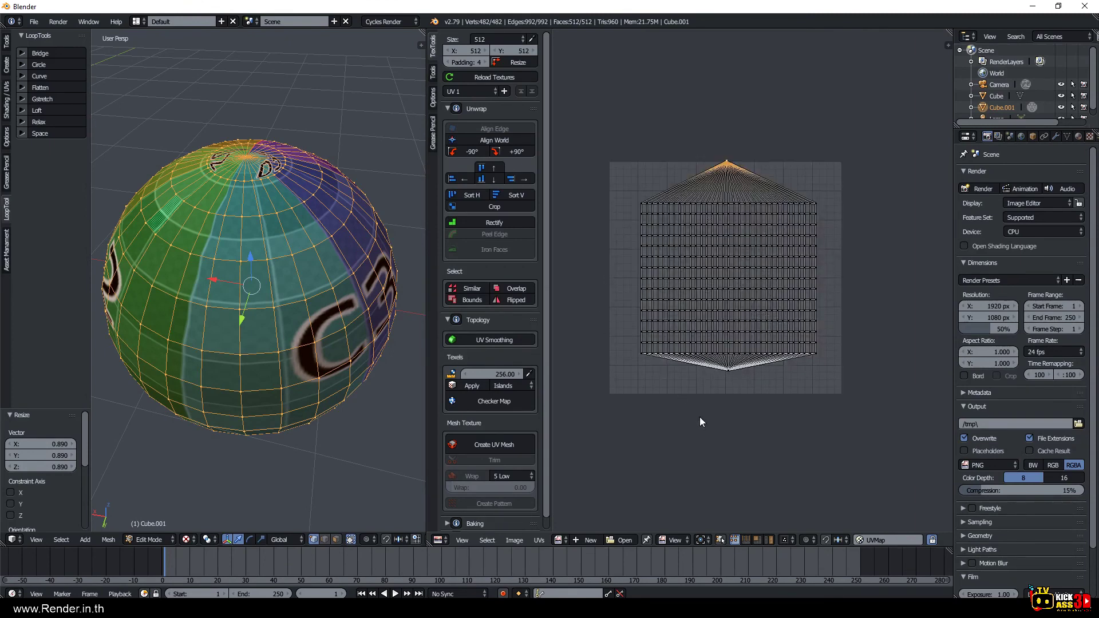
key("g")
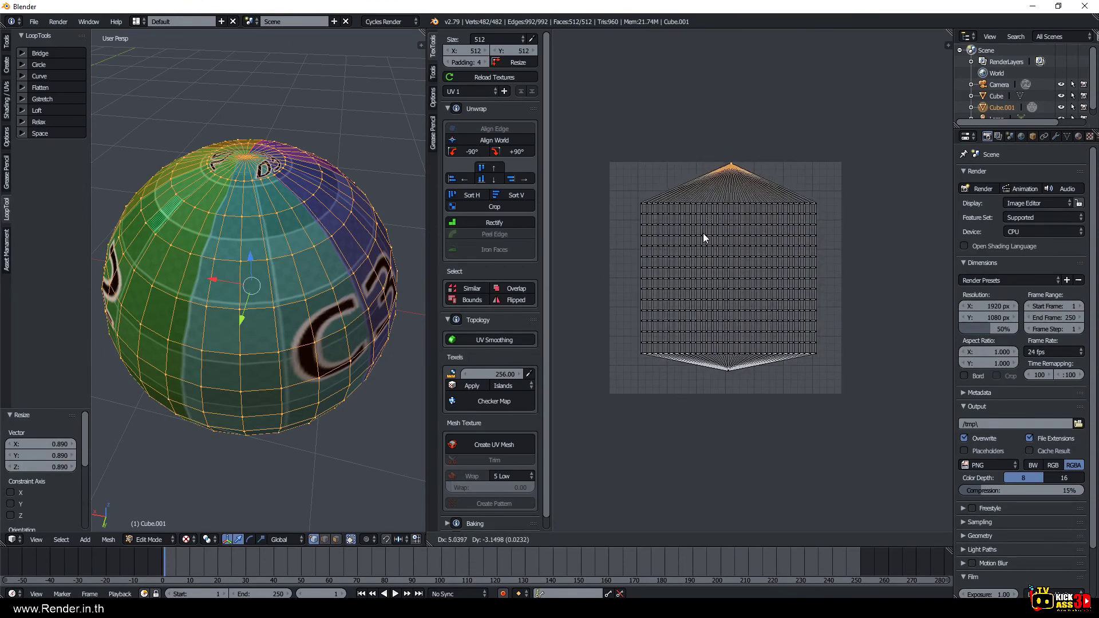
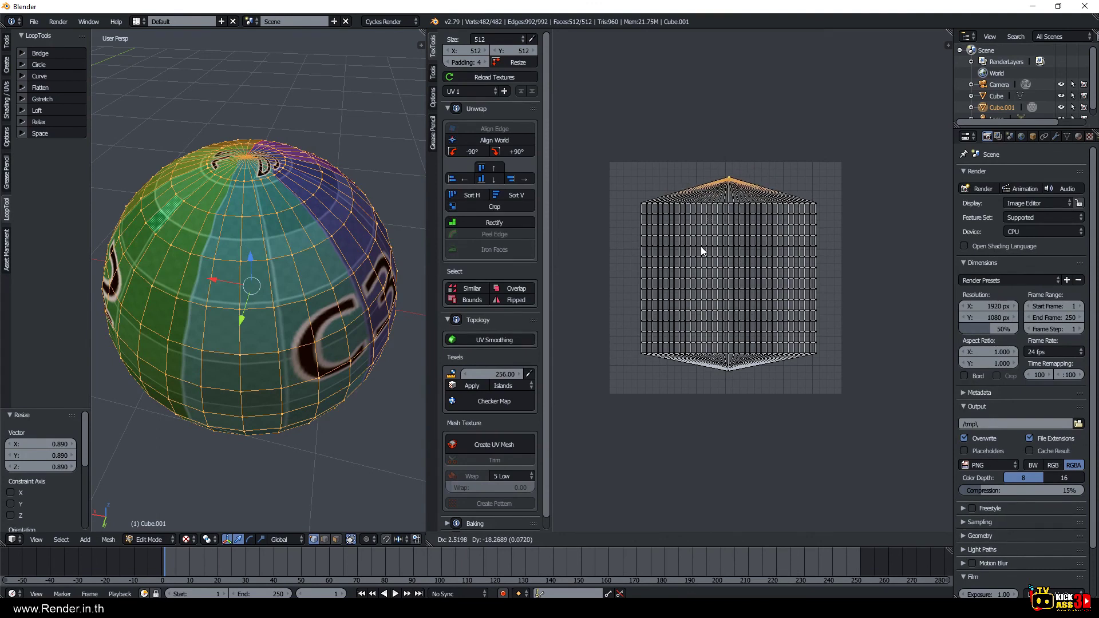
Shift the sphere's top and bottom pole UV vertices vertically in the UV layout.
key("x")
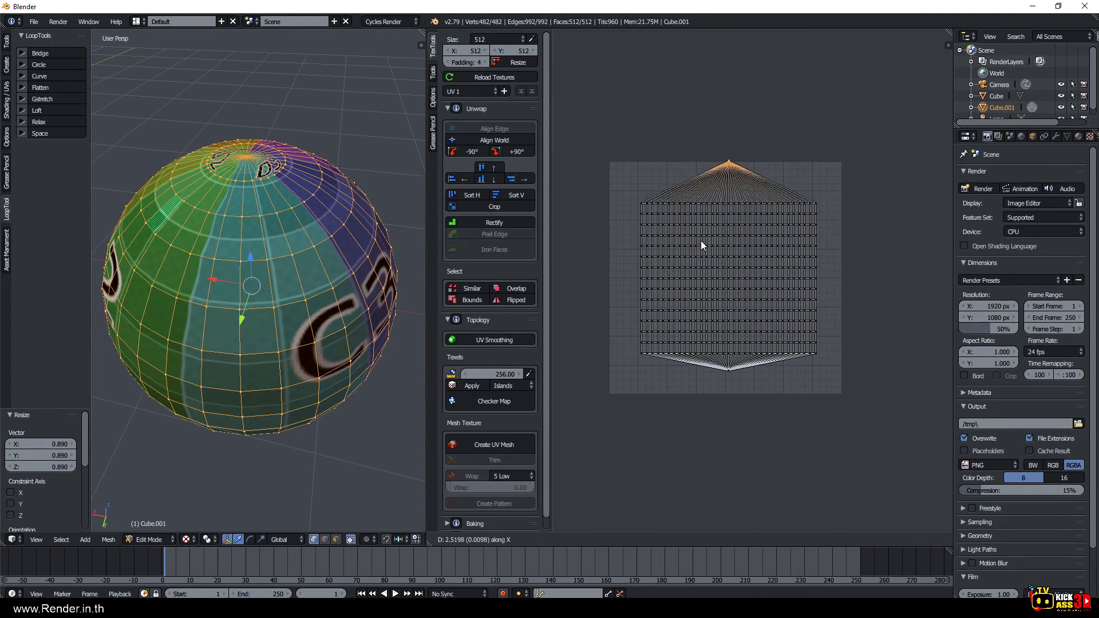
key("y")
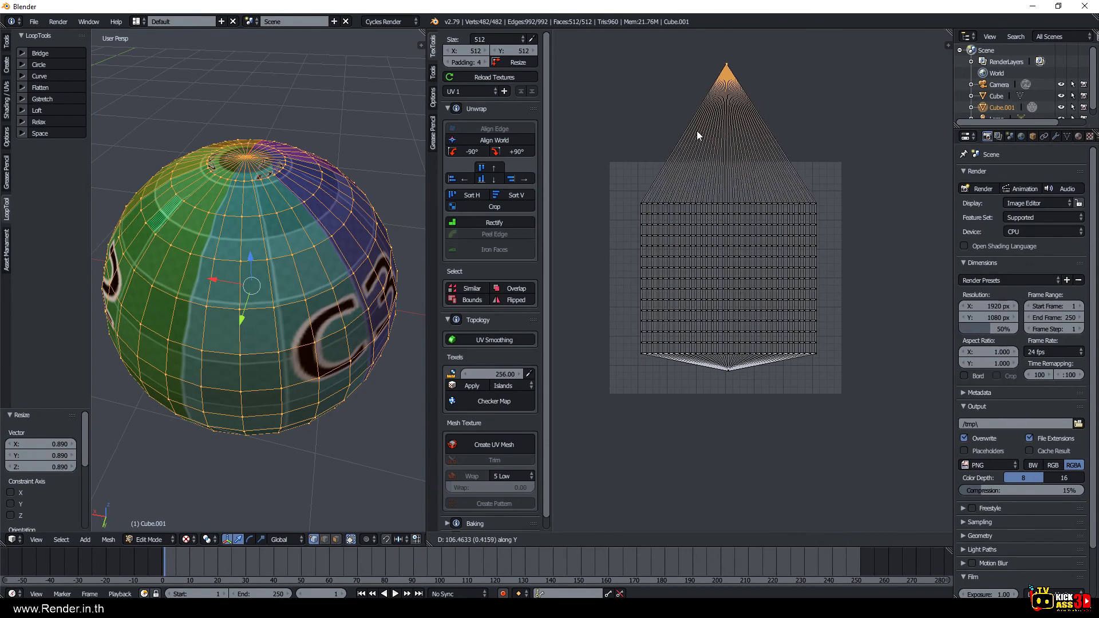
left_click(713, 240)
right_click(734, 381)
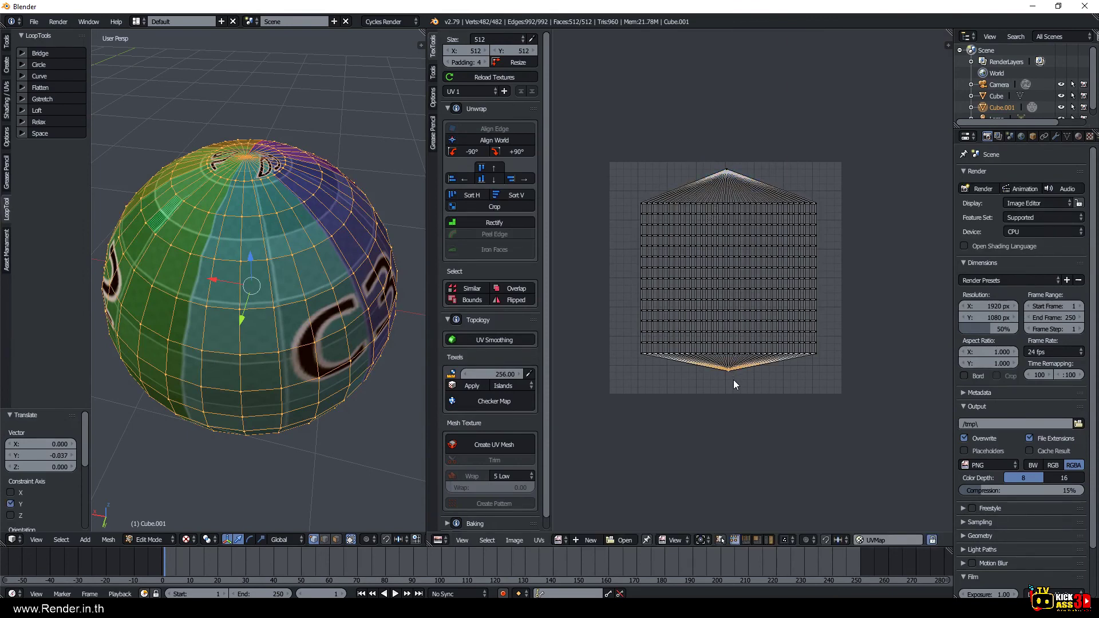
key("g")
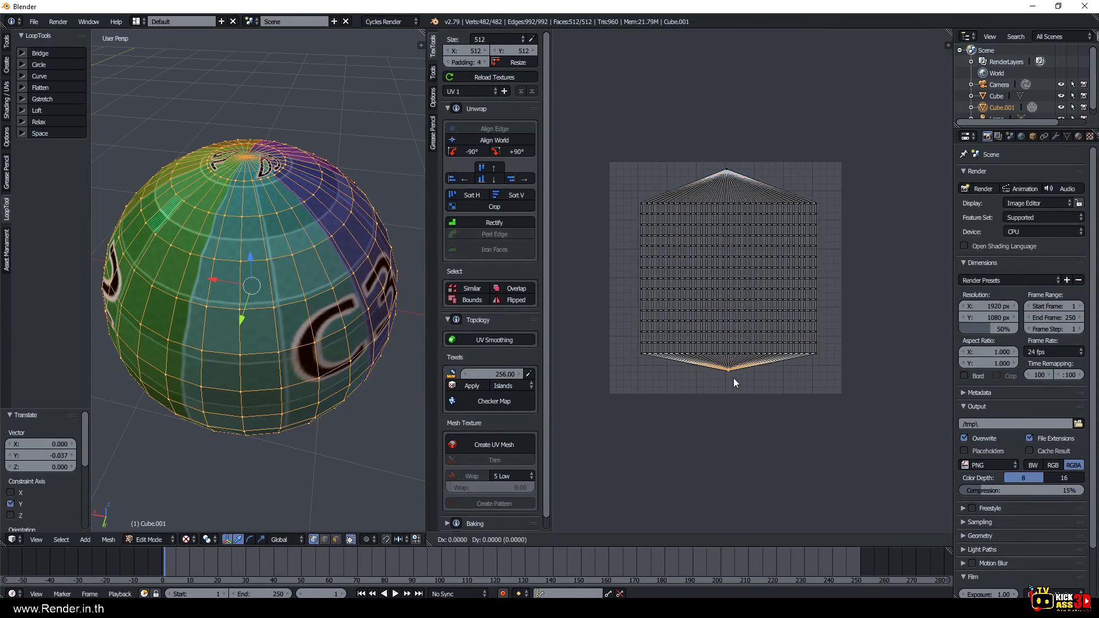
key("y")
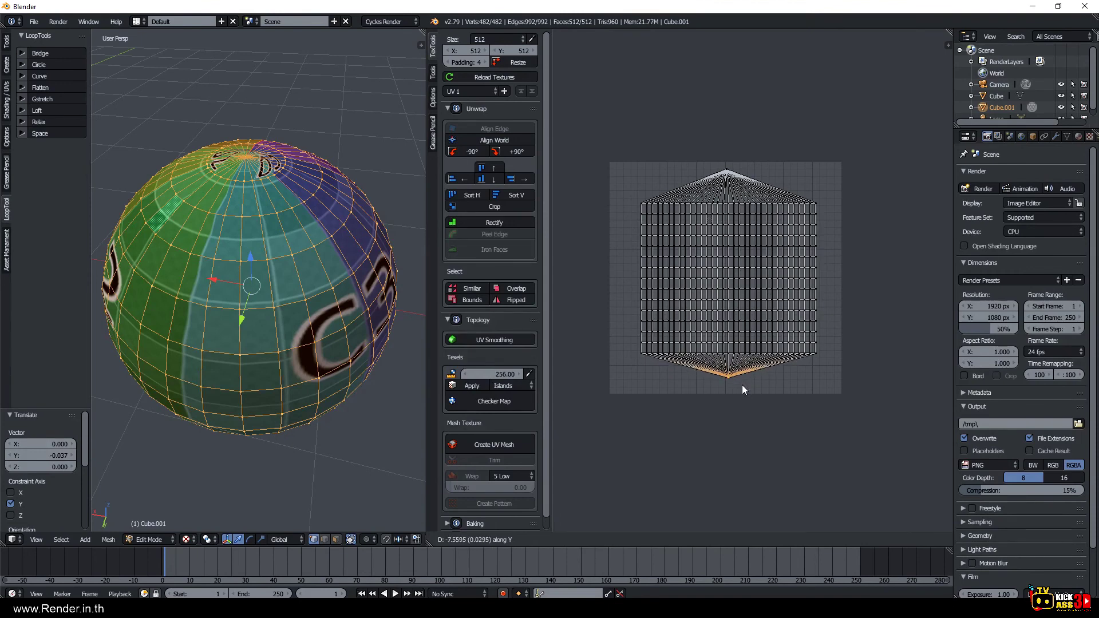
left_click(742, 384)
Orbit toward the top pole and switch to Edge select mode.
middle_click_drag(344, 258, 296, 316)
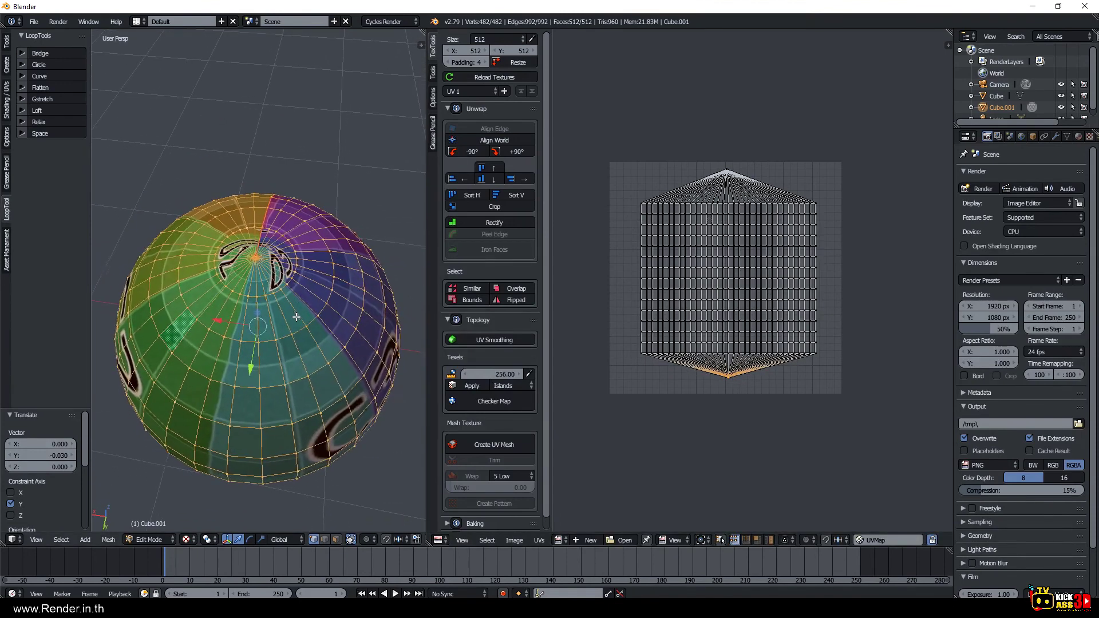
scroll(296, 317, "up", 3)
scroll(277, 280, "up", 2)
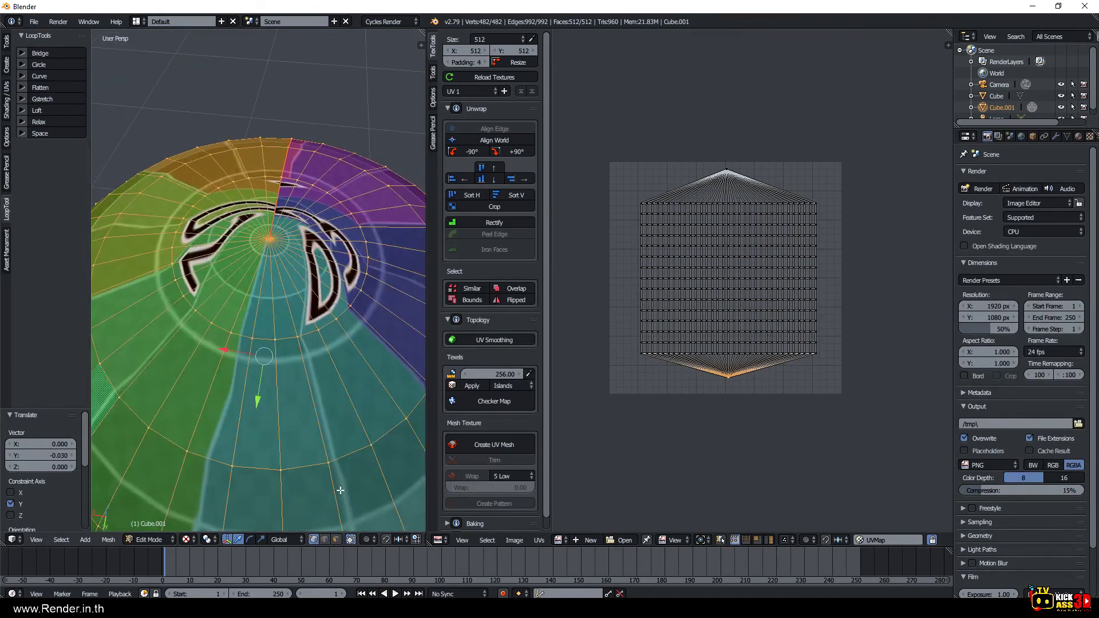
left_click(325, 539)
Delete the sphere's top pole vertex, leaving an open hole.
right_click(308, 331)
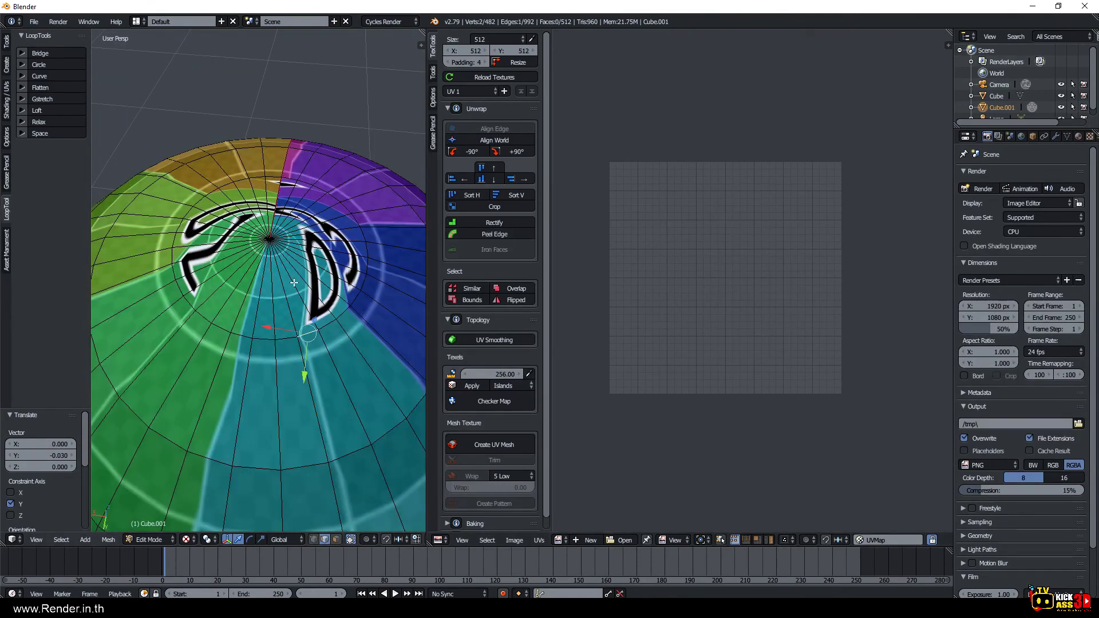
key("ctrl+r")
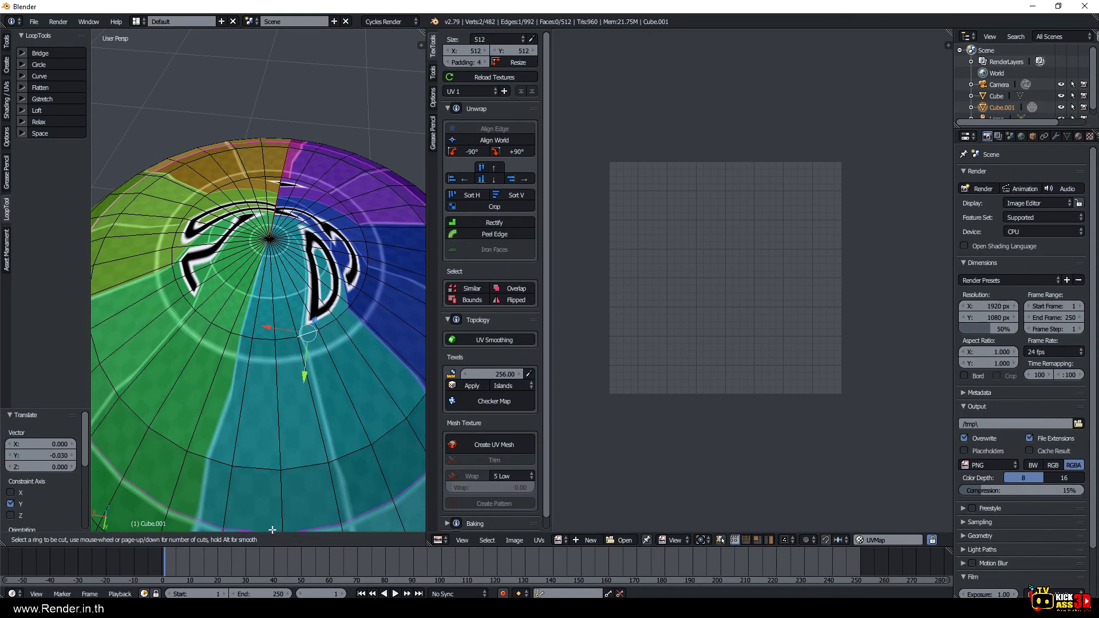
key("Escape")
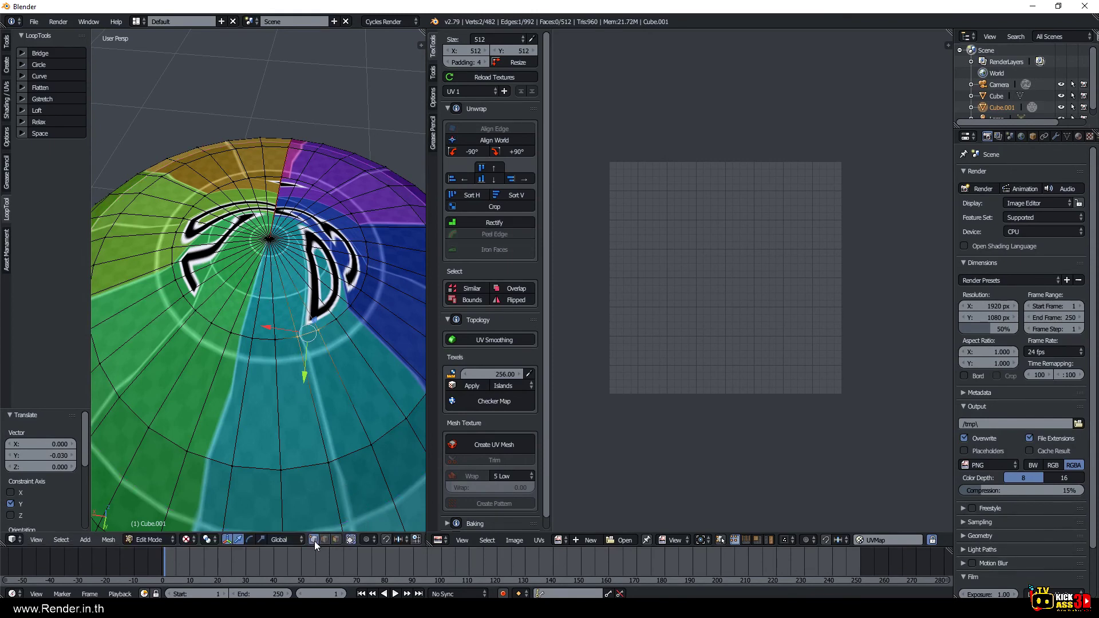
right_click(283, 245)
key("x")
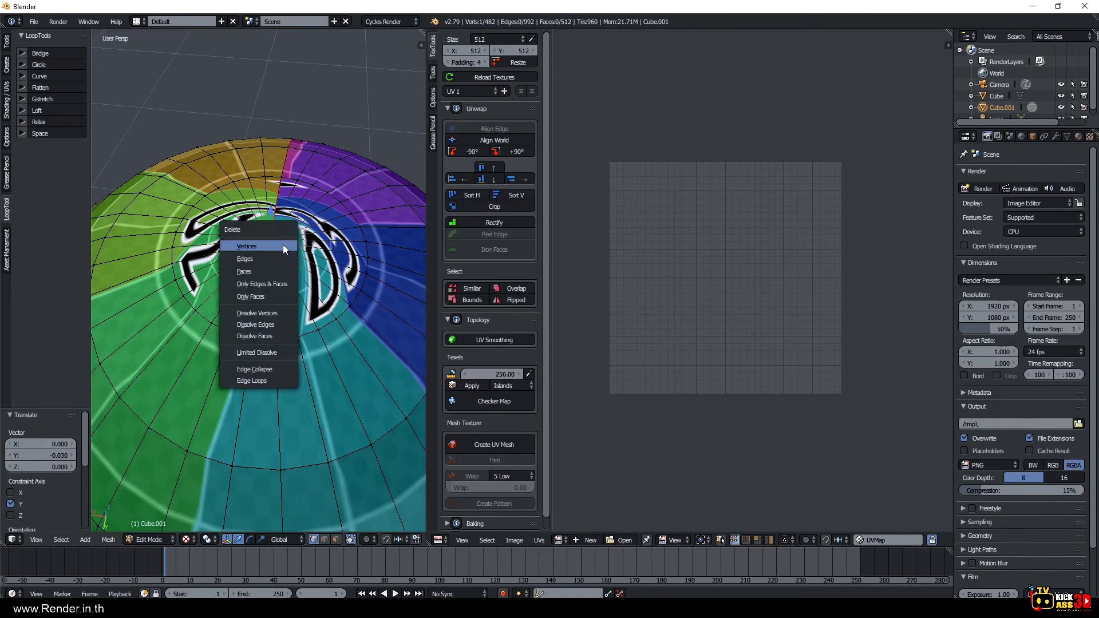
left_click(283, 245)
Orbit below the sphere and delete the bottom pole vertex.
scroll(283, 245, "down", 3)
mouse_move(305, 355)
middle_mouse_down()
mouse_move(304, 272)
mouse_move(263, 186)
middle_mouse_up()
right_click(259, 187)
key("x")
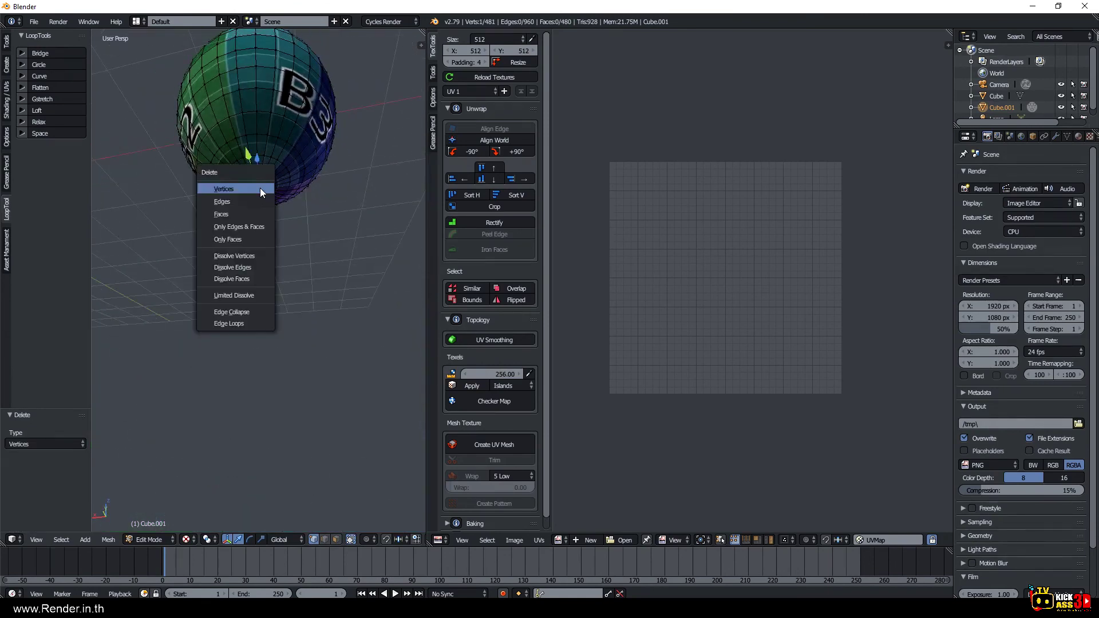
left_click(260, 188)
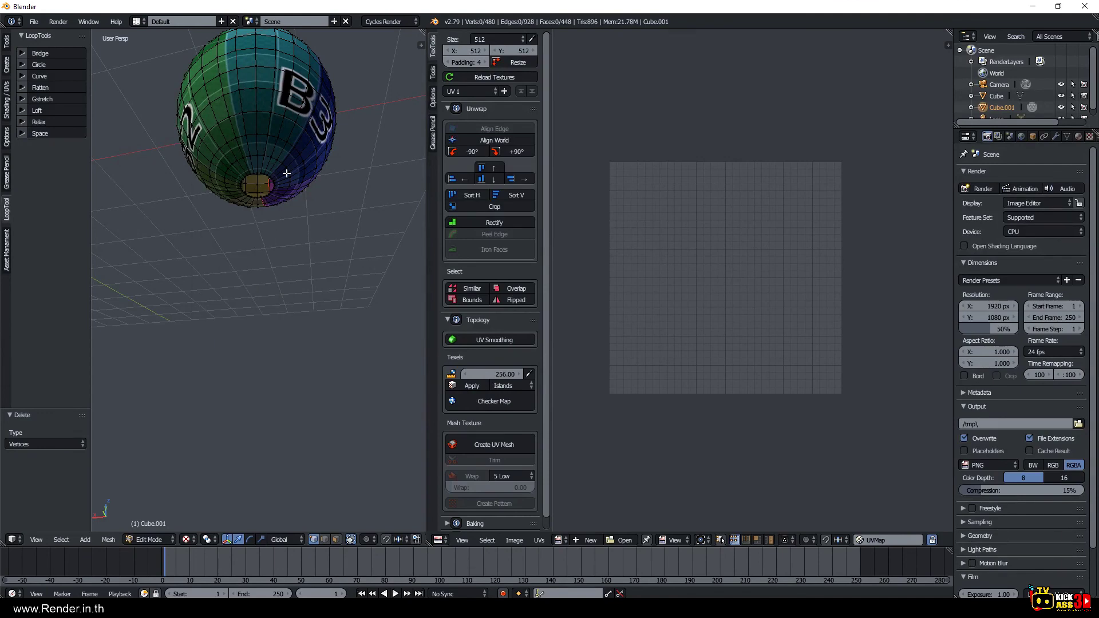
Select the whole holed sphere and UV-unwrap it.
key("l")
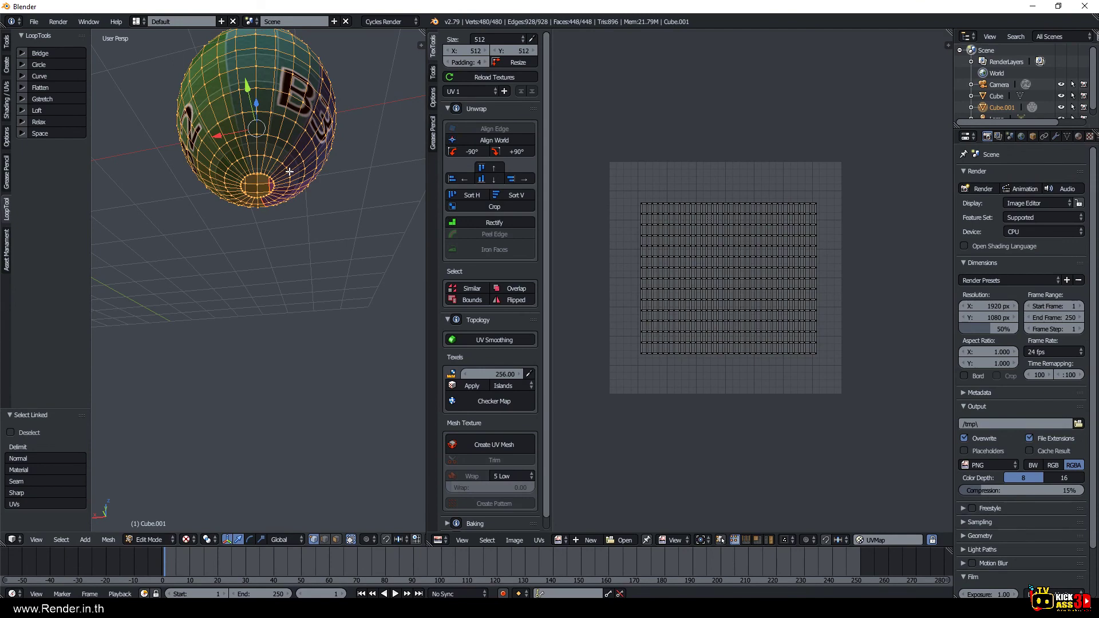
key("u")
left_click(290, 171)
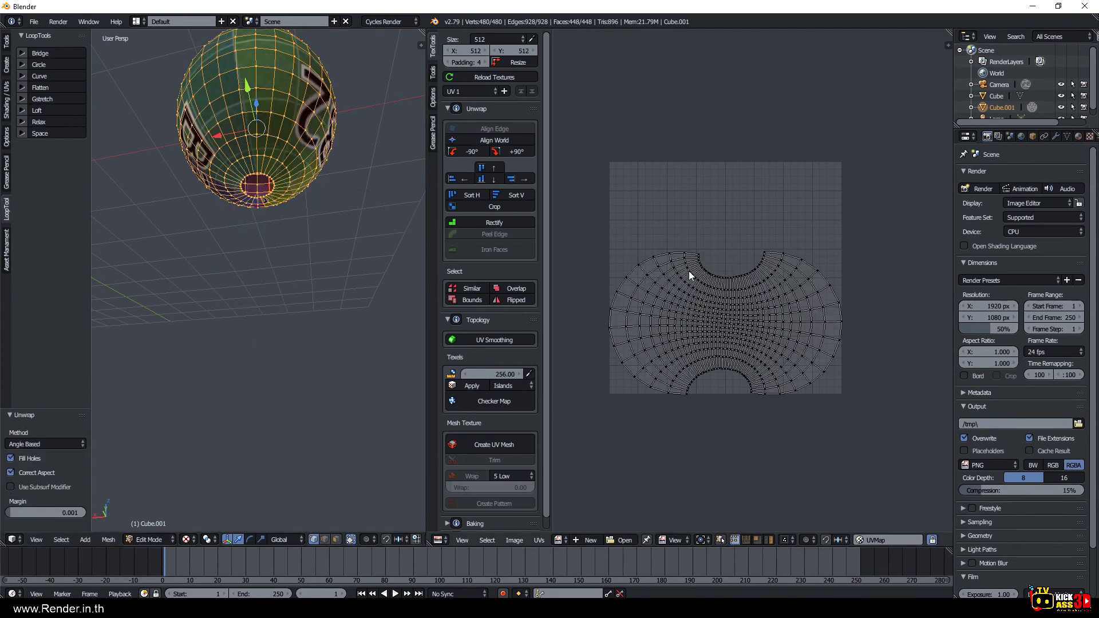
Select the hole's edge loop, scale it, then extrude and shrink it to 0.341.
middle_click_drag(241, 321, 239, 291)
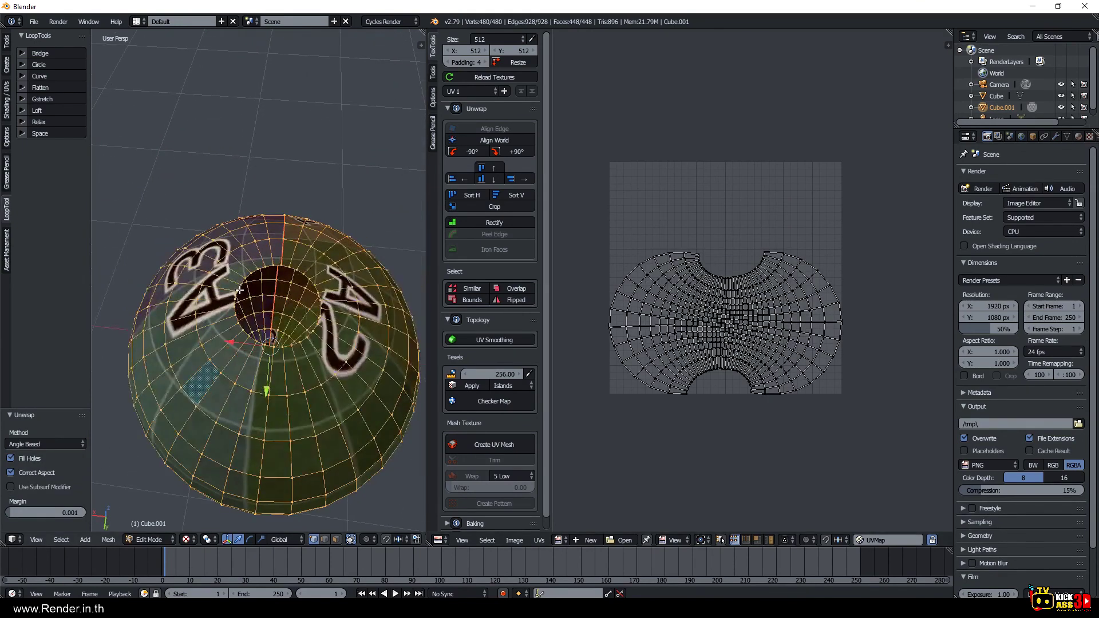
left_click(325, 539)
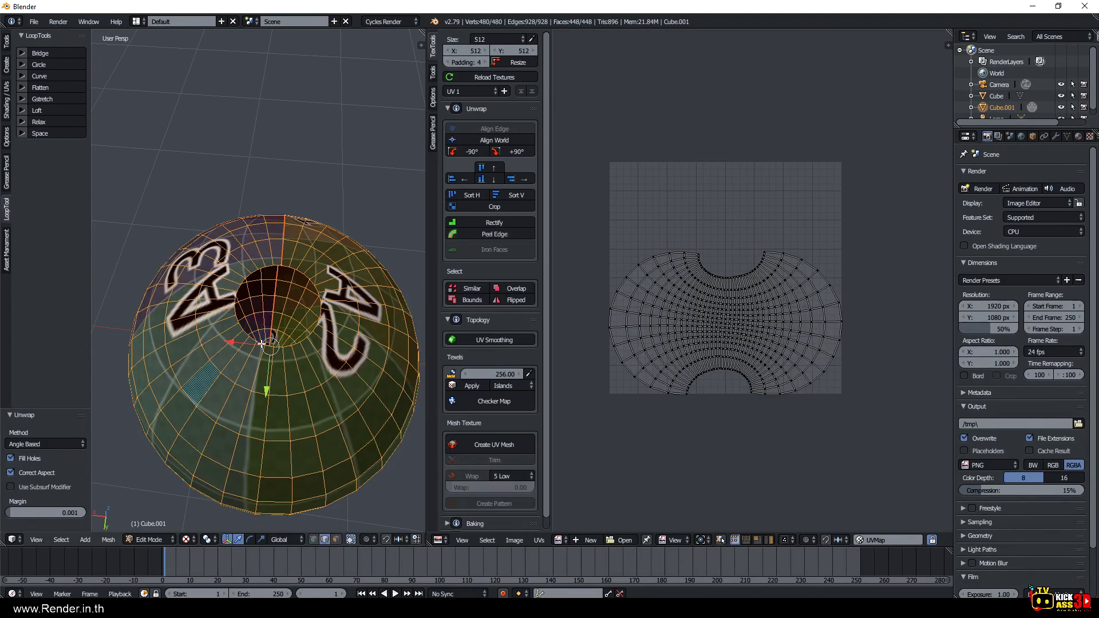
key("a")
right_click(280, 346, "alt")
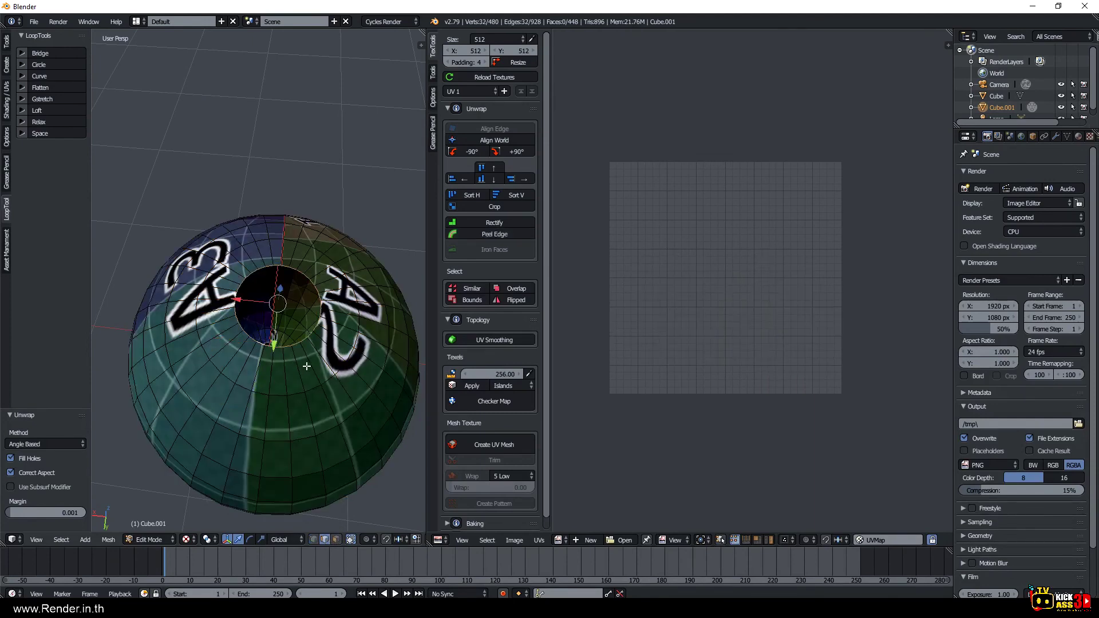
key("s")
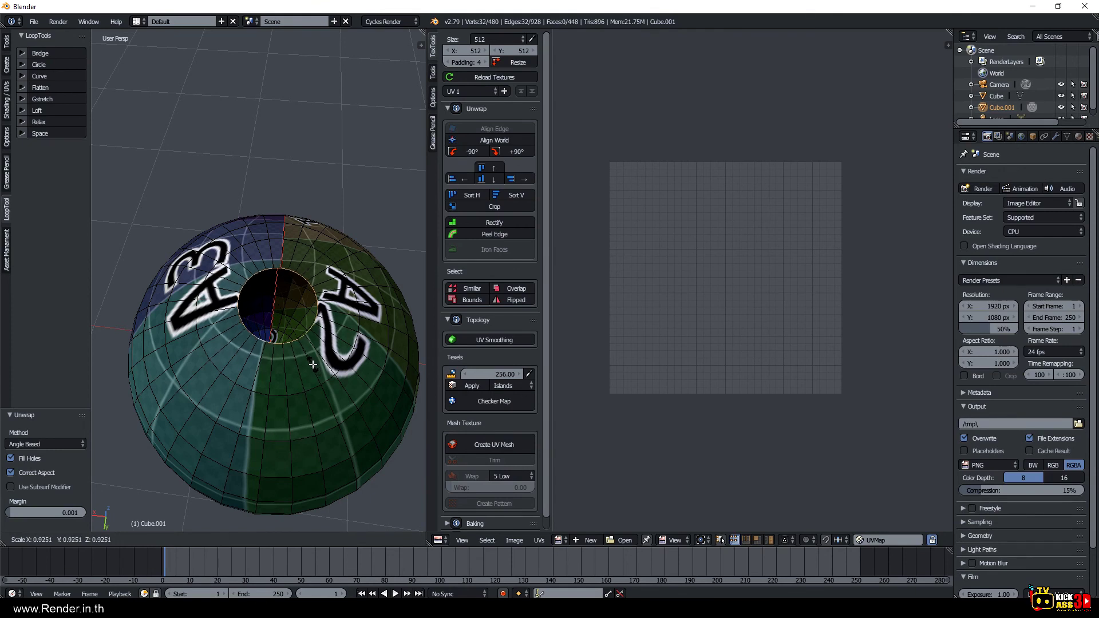
left_click(313, 365)
key("e")
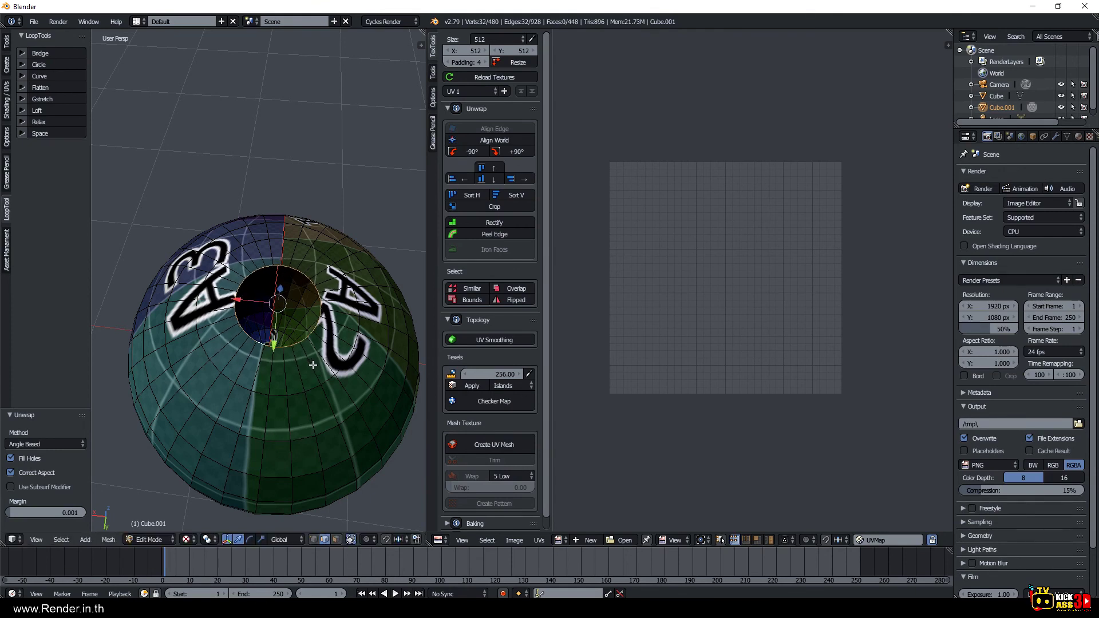
key("s")
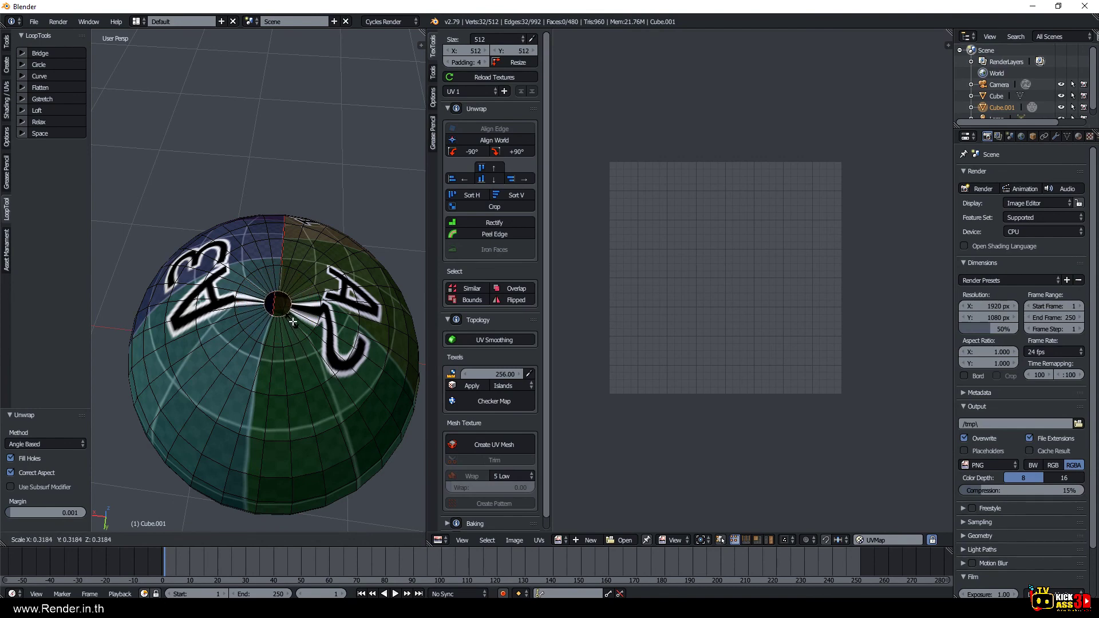
left_click(292, 321)
Frame the sphere in front orthographic view and raise the top ring slightly.
scroll(318, 365, "up", 4)
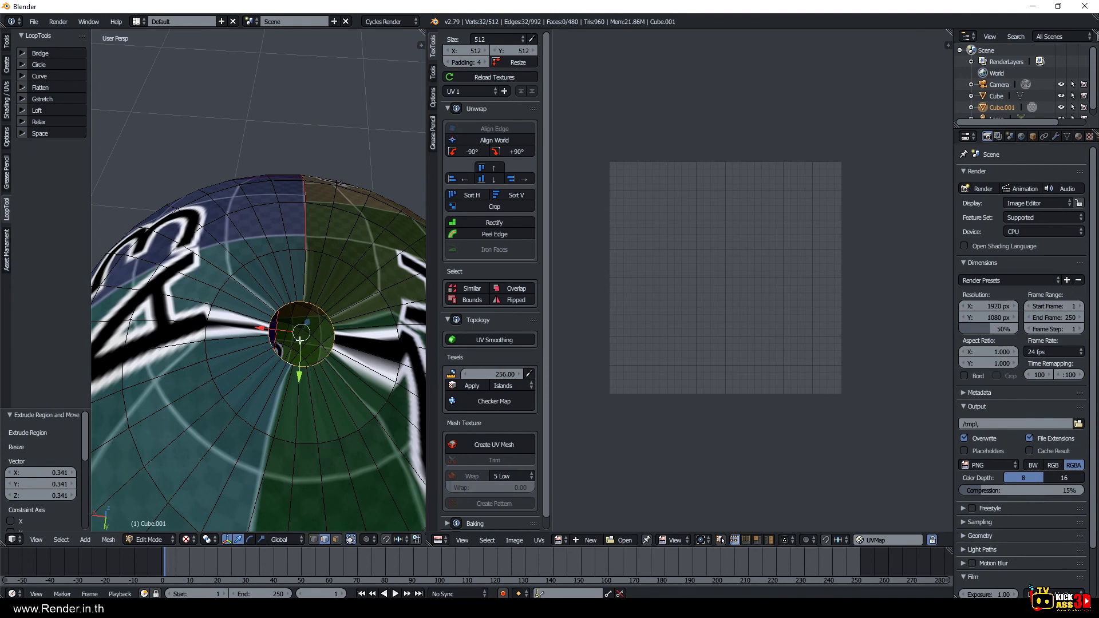
key("KP_1")
key("KP_5")
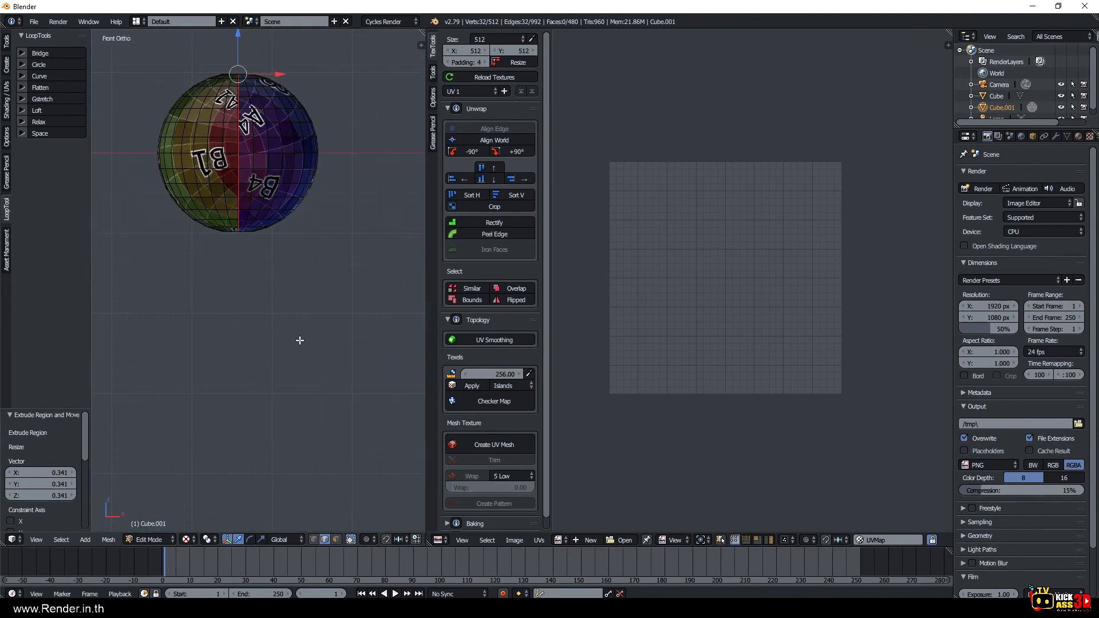
middle_click_drag(258, 205, 297, 356, "shift")
scroll(269, 216, "up", 2)
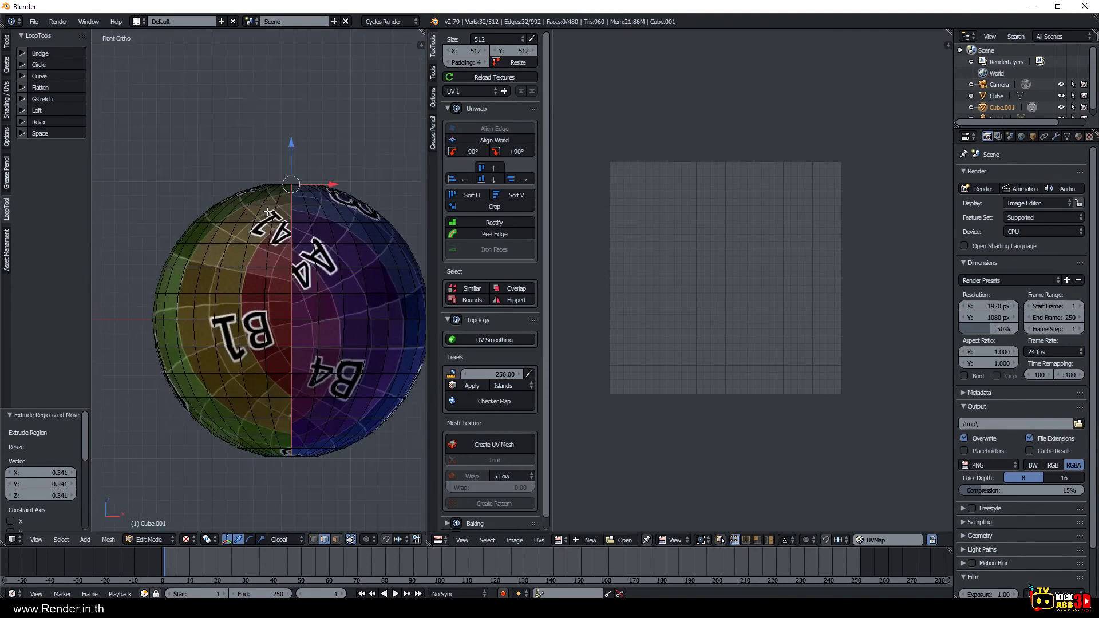
scroll(290, 166, "up", 2)
left_click_drag(296, 146, 297, 142)
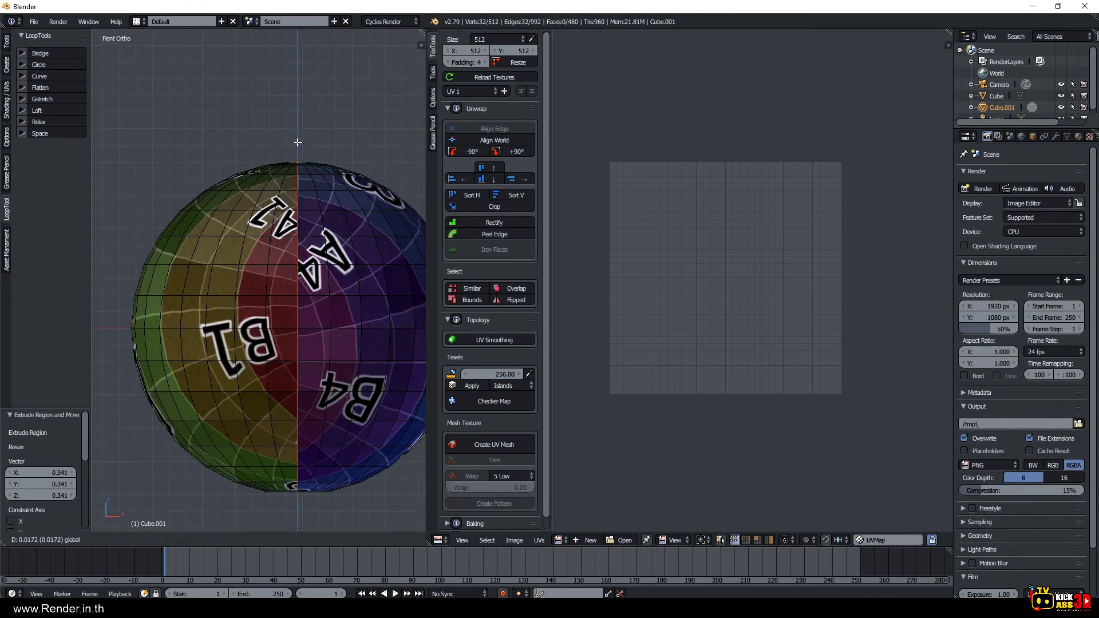
left_click(297, 143)
Extrude the top ring, shrink it, and nudge it up along Z.
middle_click_drag(297, 142, 328, 244)
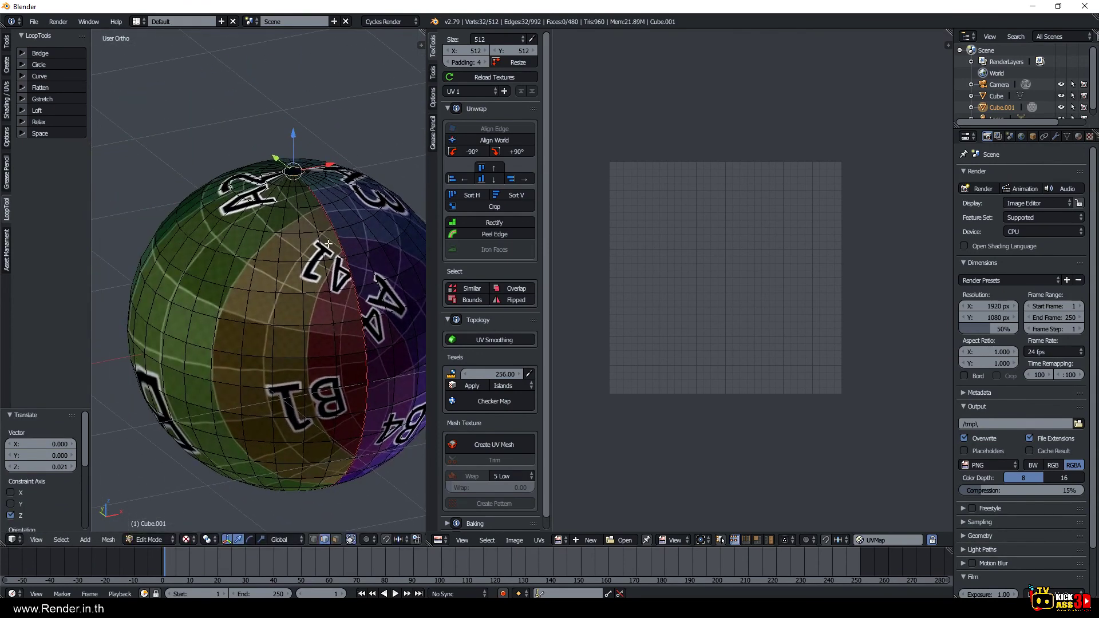
key("KP_Decimal")
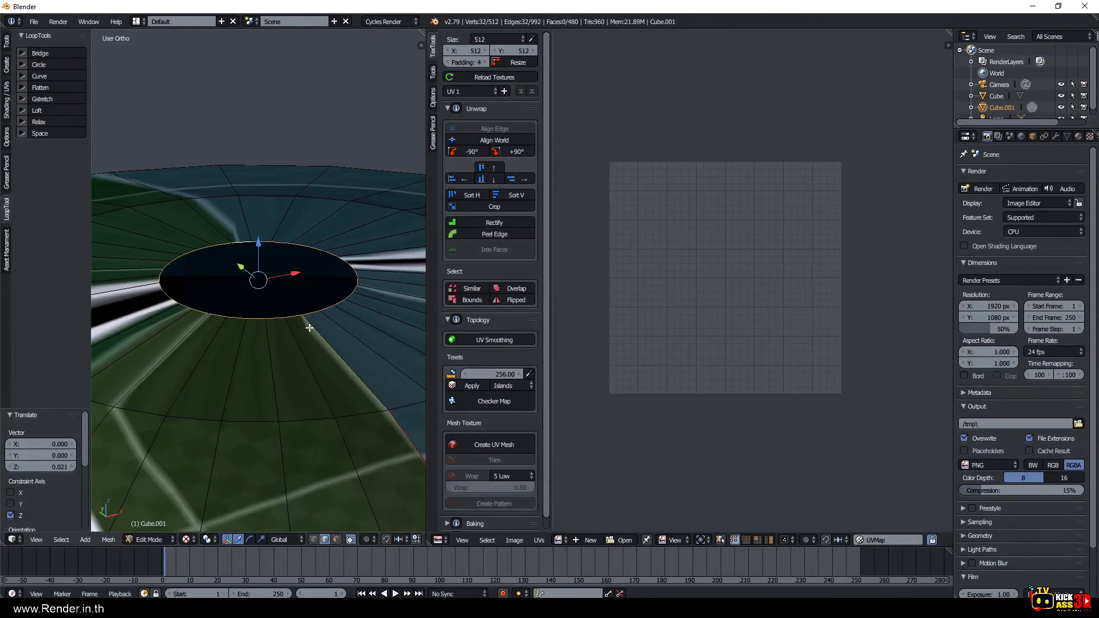
key("e")
key("s")
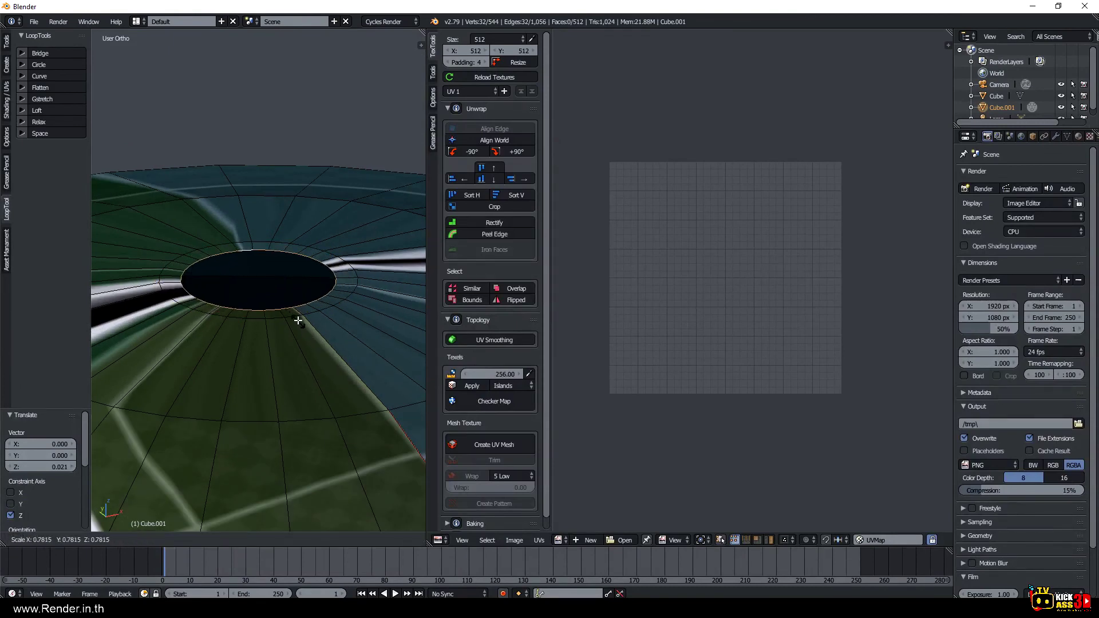
left_click(264, 285)
key("g")
key("z")
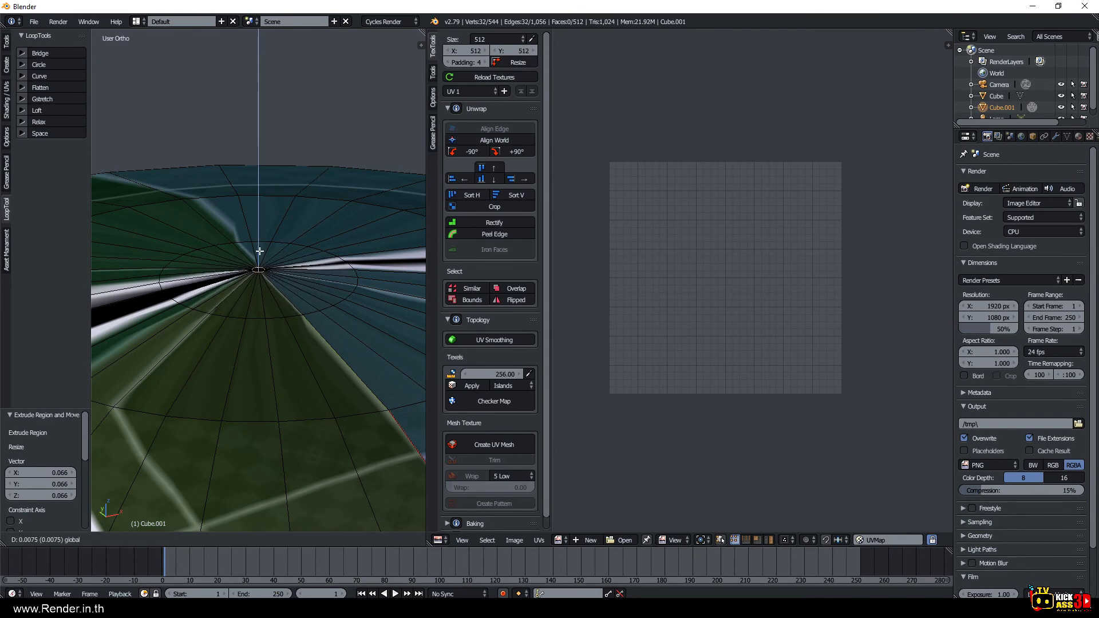
left_click(259, 250)
Scale the pole ring down to 0.633 of its size.
middle_click_drag(259, 252, 287, 331)
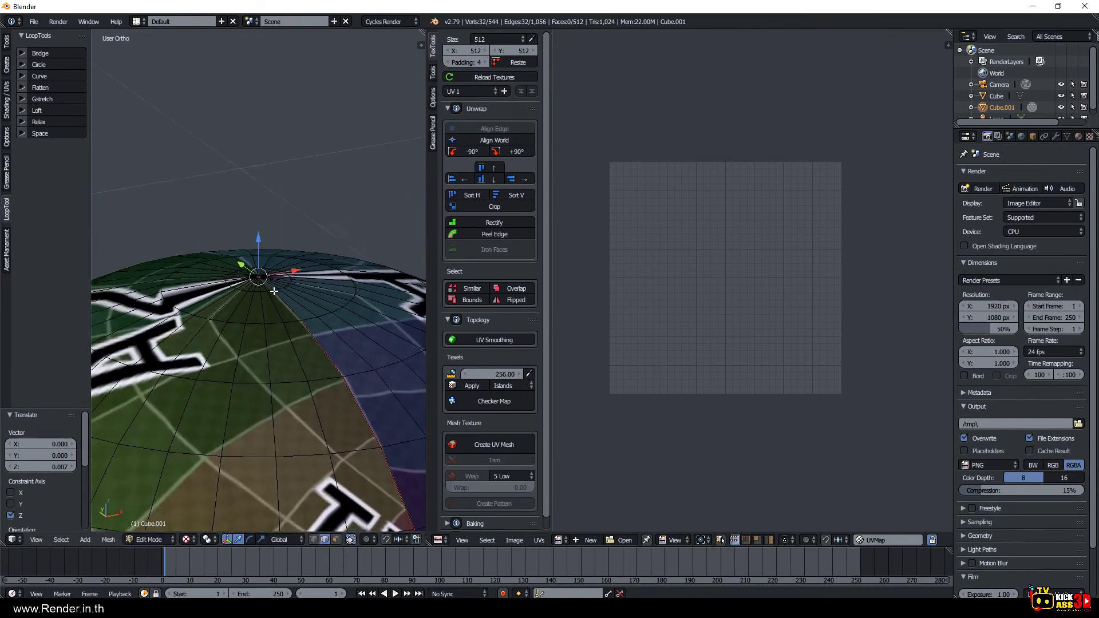
scroll(259, 282, "up", 2)
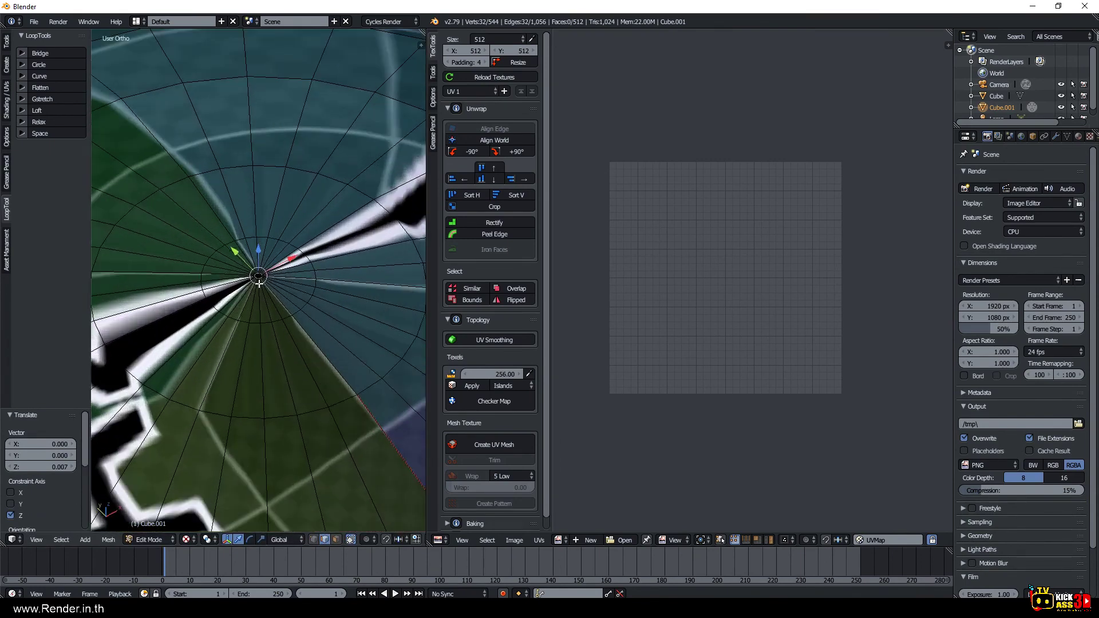
scroll(259, 283, "up", 3)
scroll(261, 285, "up", 2)
key("s")
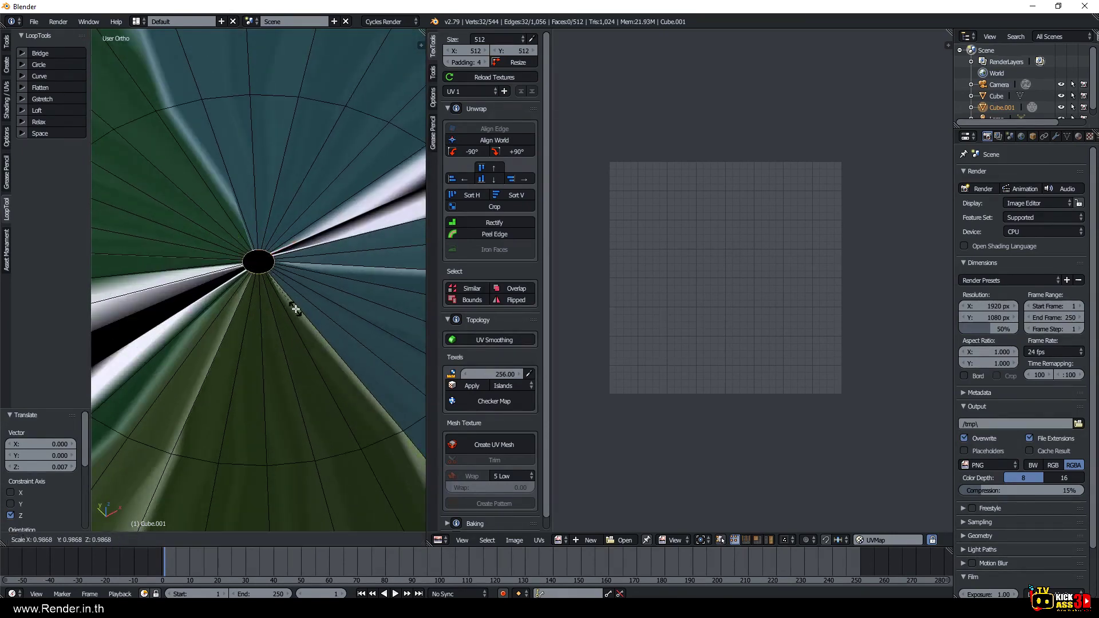
left_click(287, 288)
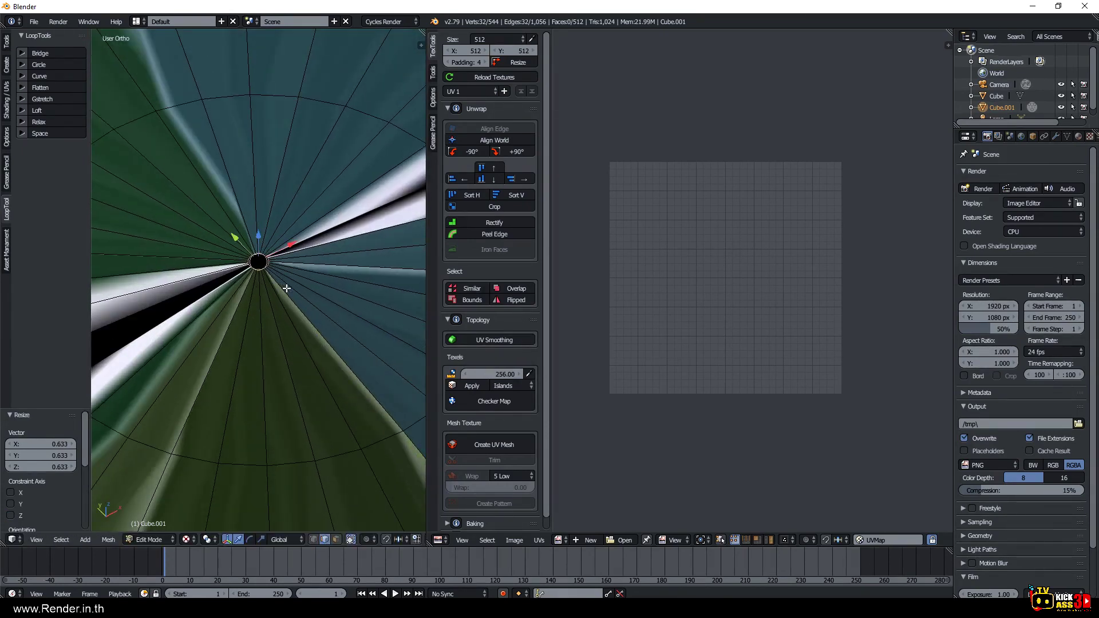
key("alt+m")
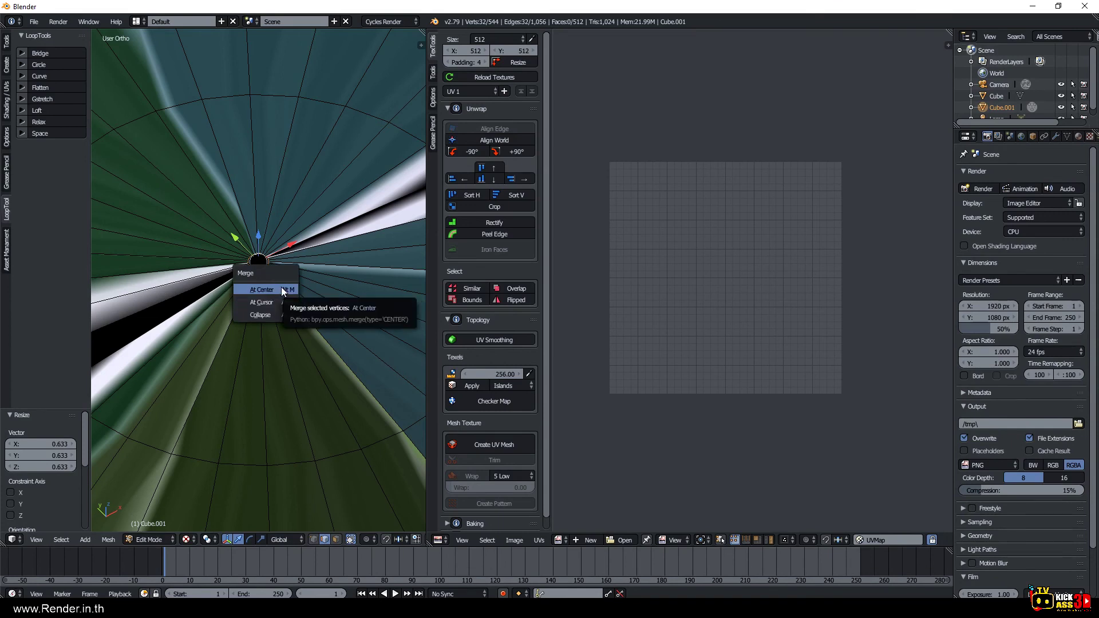
Mark the pole ring and the edge loop running down from it as seams.
key("ctrl+e")
left_click(269, 260)
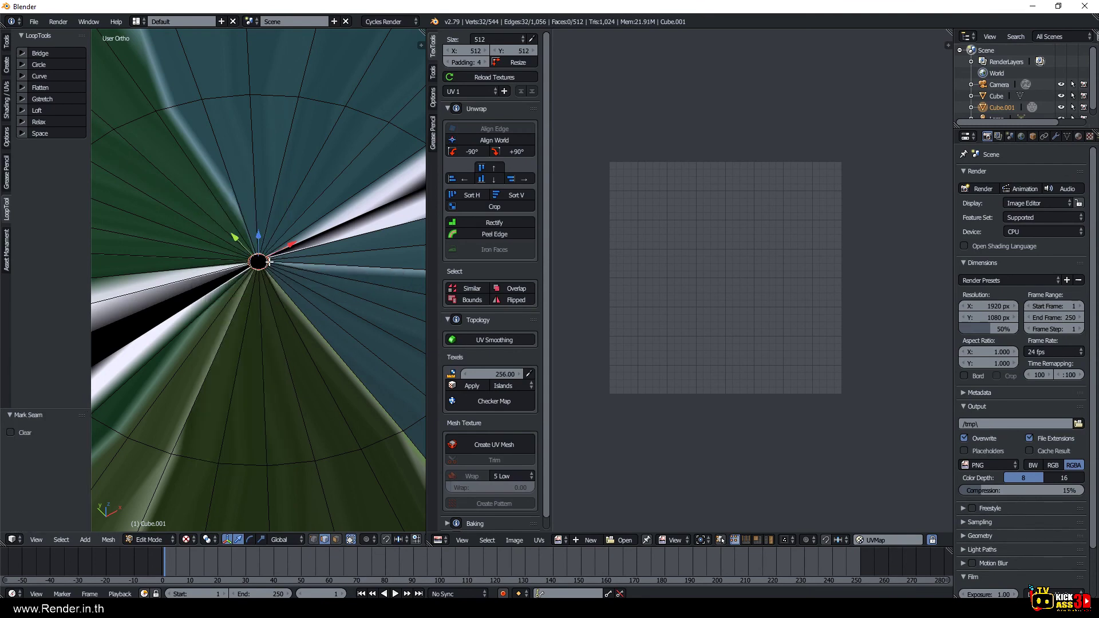
scroll(263, 271, "down", 2)
scroll(262, 270, "down", 2)
scroll(262, 270, "down", 1)
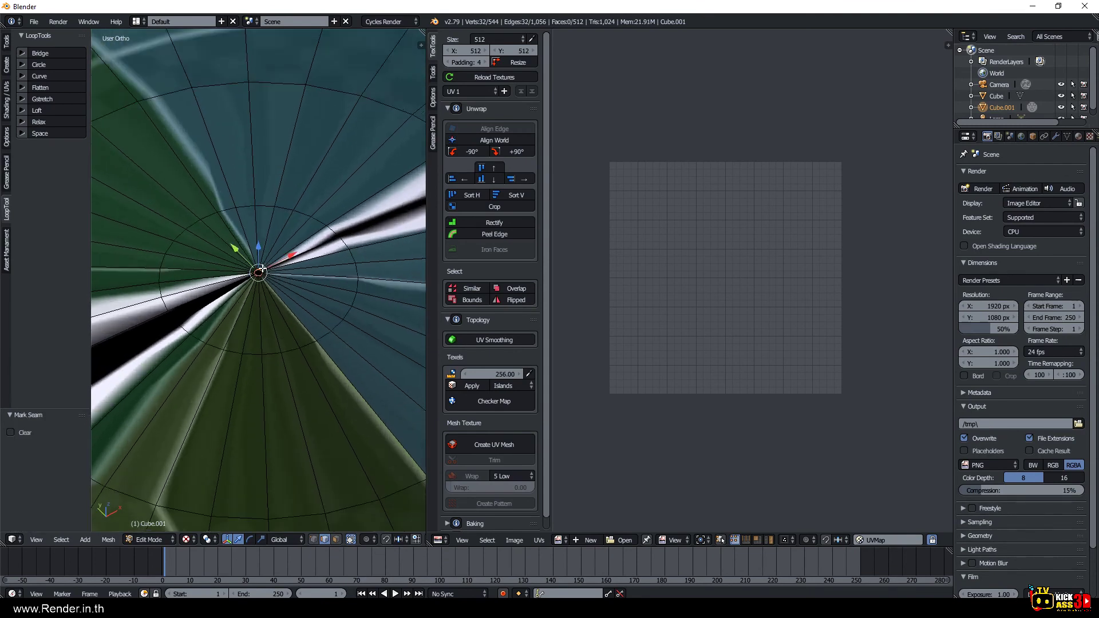
scroll(260, 270, "down", 2)
scroll(258, 271, "down", 2)
scroll(262, 270, "down", 2)
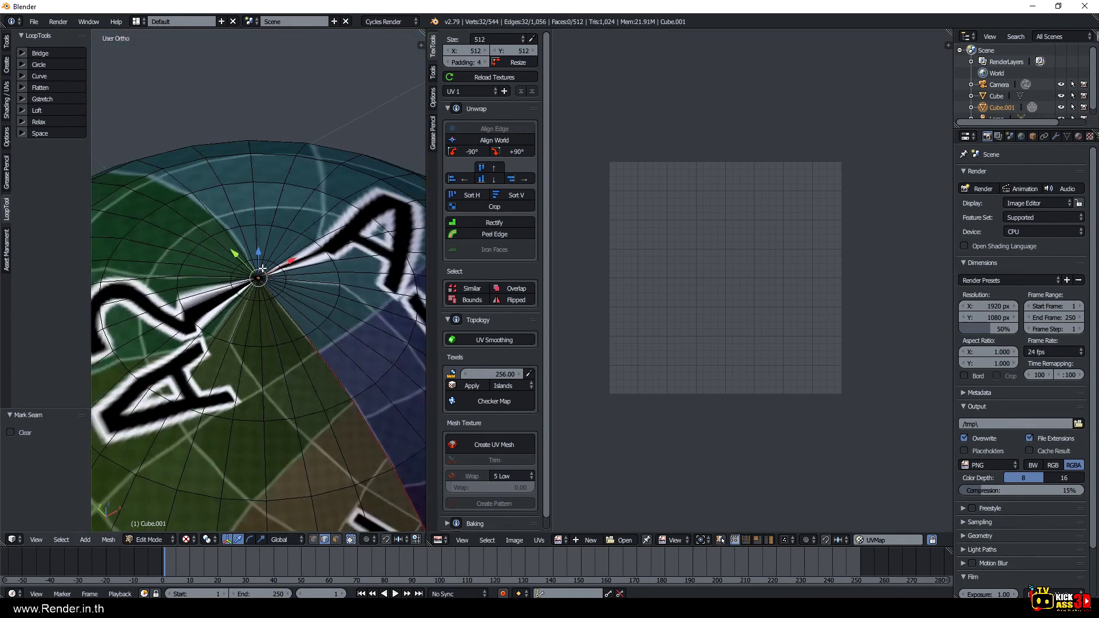
right_click(283, 307, "alt")
key("ctrl+e")
left_click(283, 307)
Merge the small pole ring At Center into a single vertex, closing the top.
scroll(262, 295, "up", 2)
scroll(261, 291, "up", 2)
scroll(259, 275, "up", 2)
right_click(255, 261, "alt")
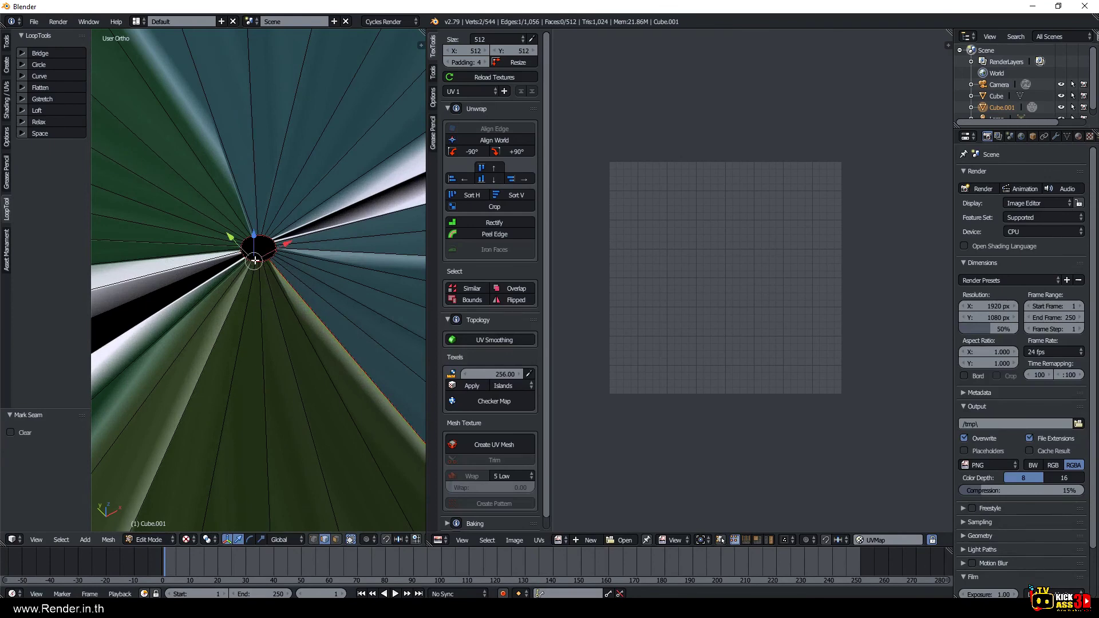
key("alt+m")
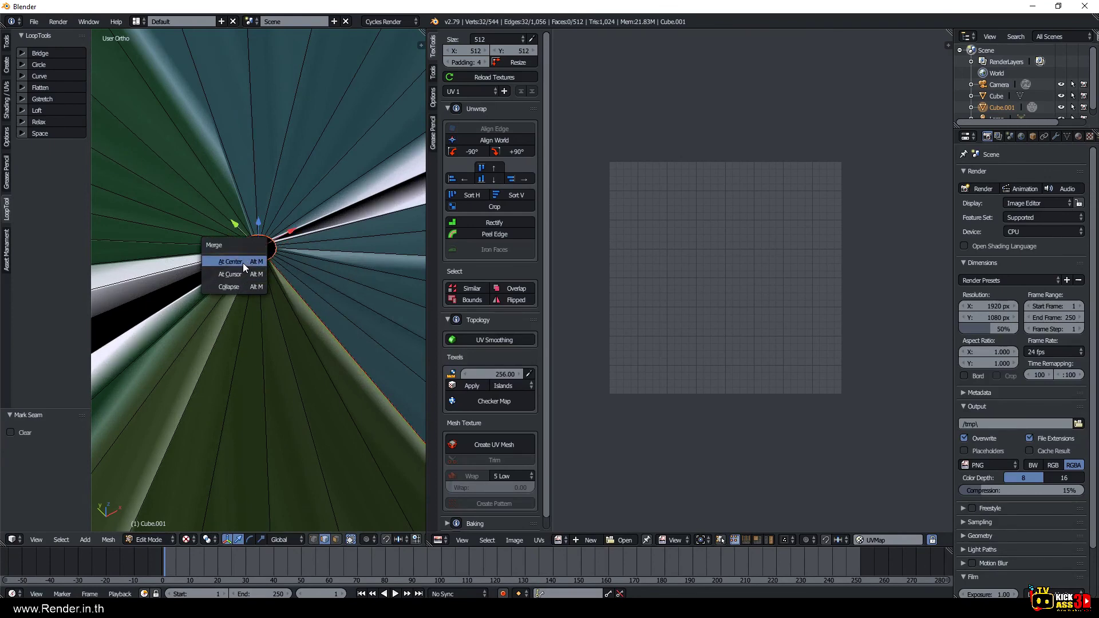
left_click(243, 263)
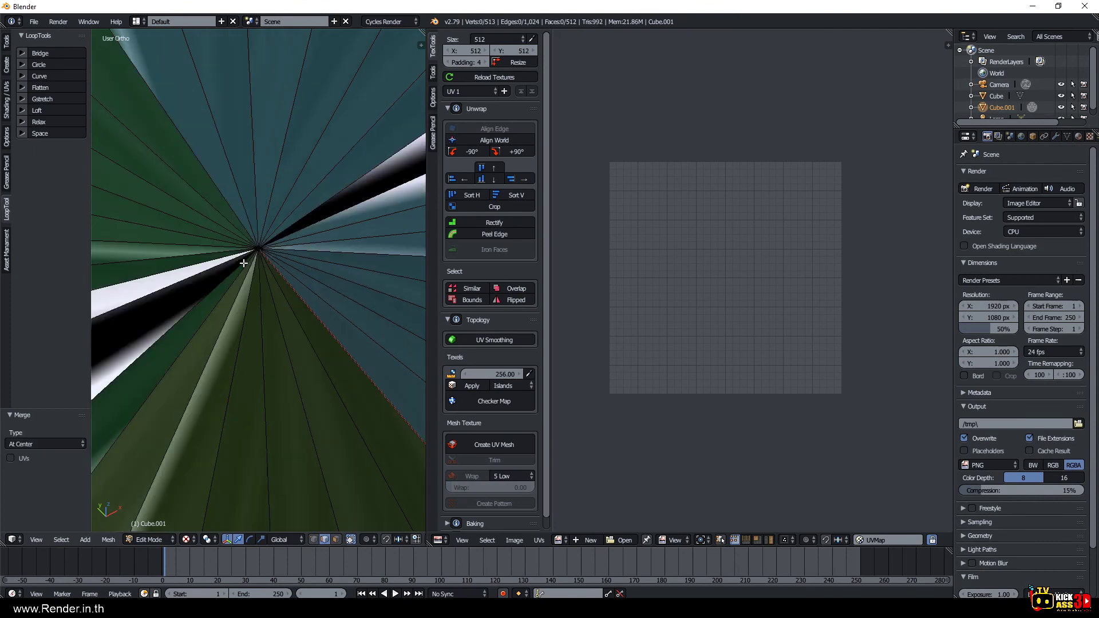
scroll(263, 248, "down", 2)
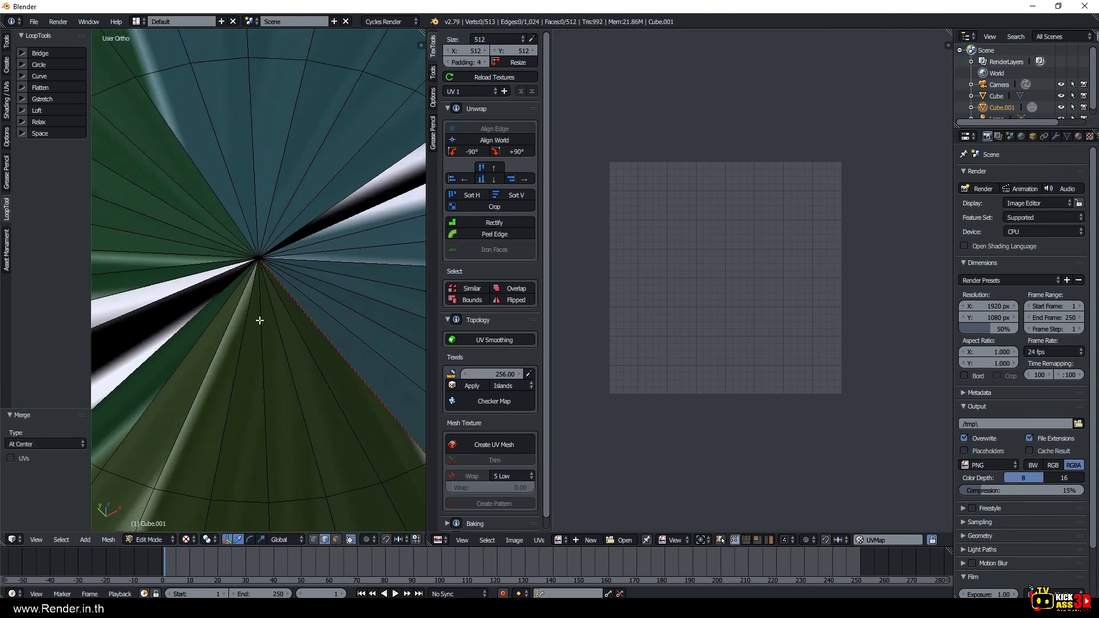
scroll(258, 318, "down", 2)
scroll(258, 331, "down", 4)
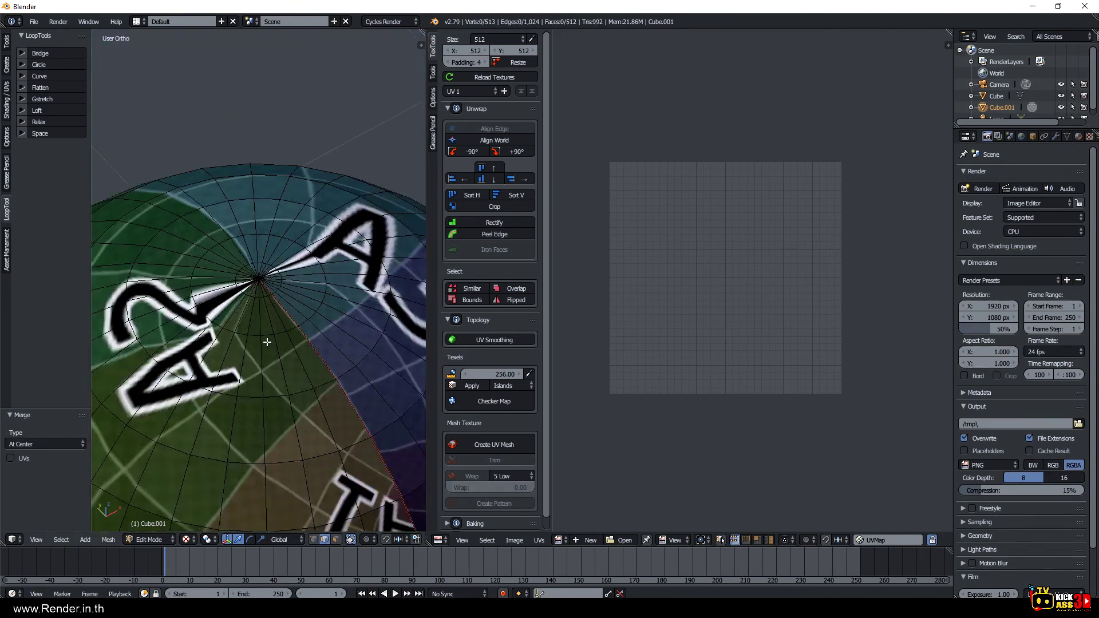
mouse_move(288, 406)
middle_mouse_down()
mouse_move(294, 288)
mouse_move(281, 265)
middle_mouse_up()
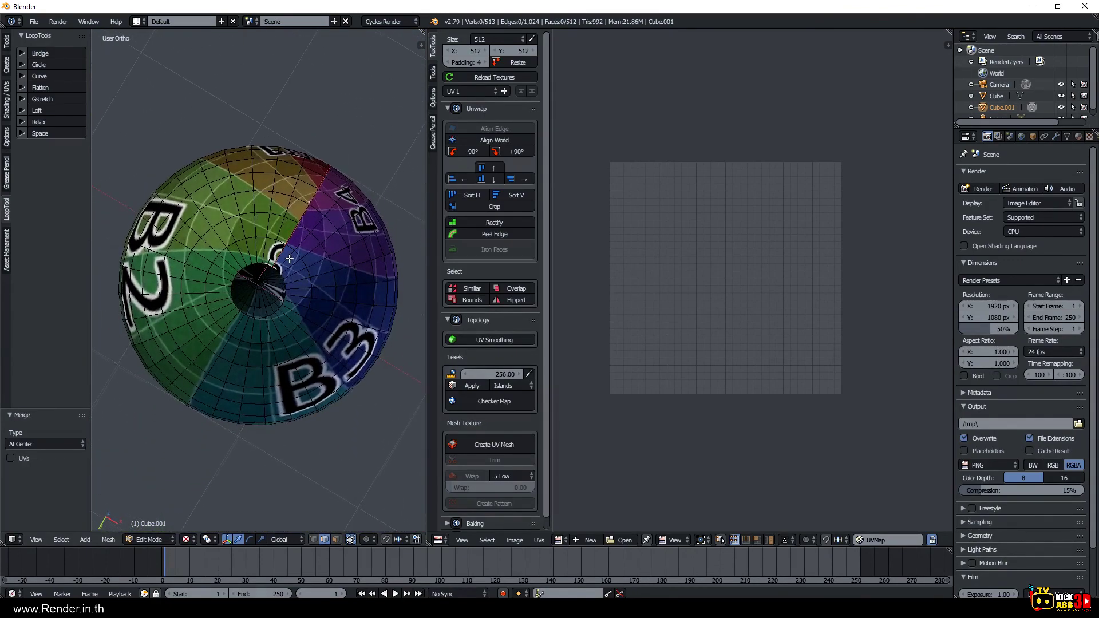
Extrude the bottom opening's ring and shrink it to 0.353.
scroll(282, 265, "up", 3)
scroll(281, 265, "up", 2)
scroll(282, 265, "up", 2)
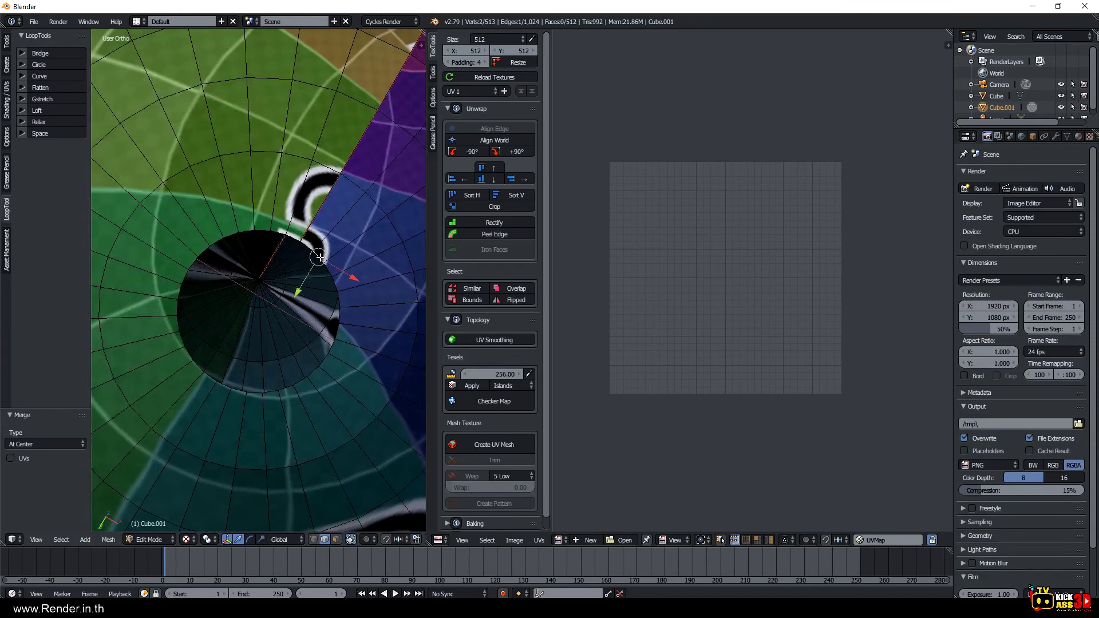
left_click(320, 258, "alt")
key("e")
key("s")
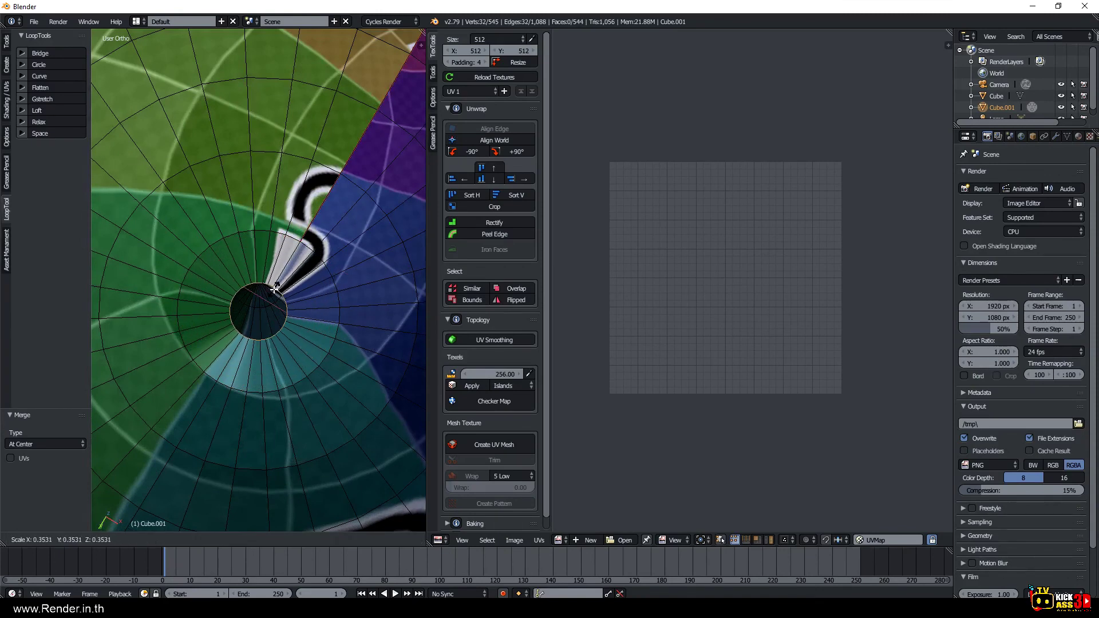
left_click(274, 289)
Nudge the ring along Z, then extrude and shrink it again to 0.156.
scroll(270, 319, "down", 3)
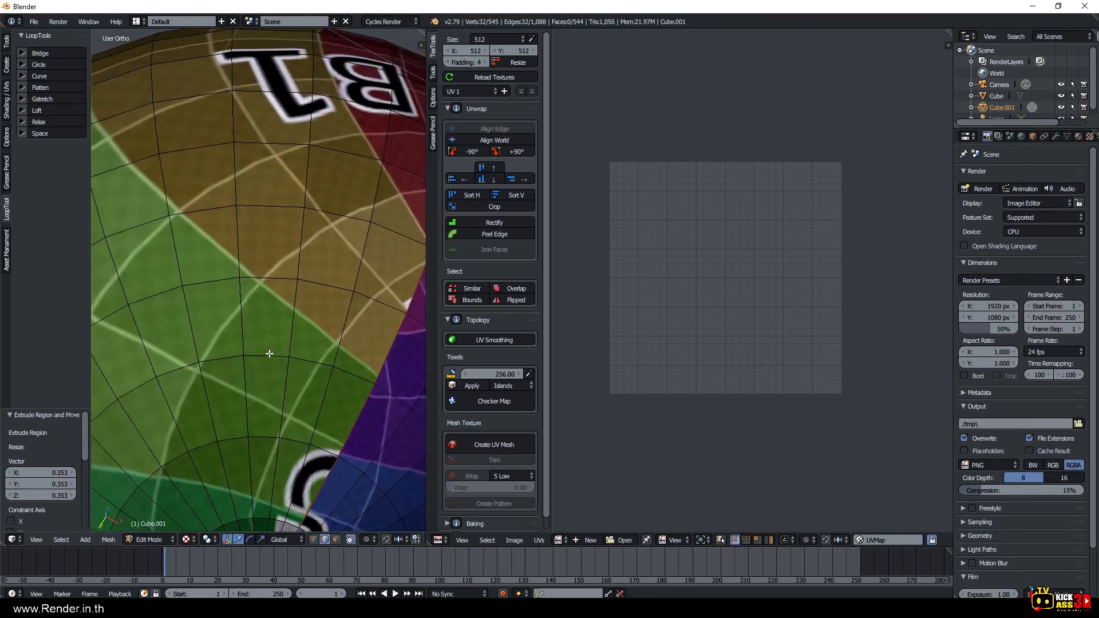
scroll(270, 343, "down", 2)
scroll(269, 378, "down", 2)
middle_click_drag(269, 404, 267, 249, "shift")
scroll(266, 249, "up", 3)
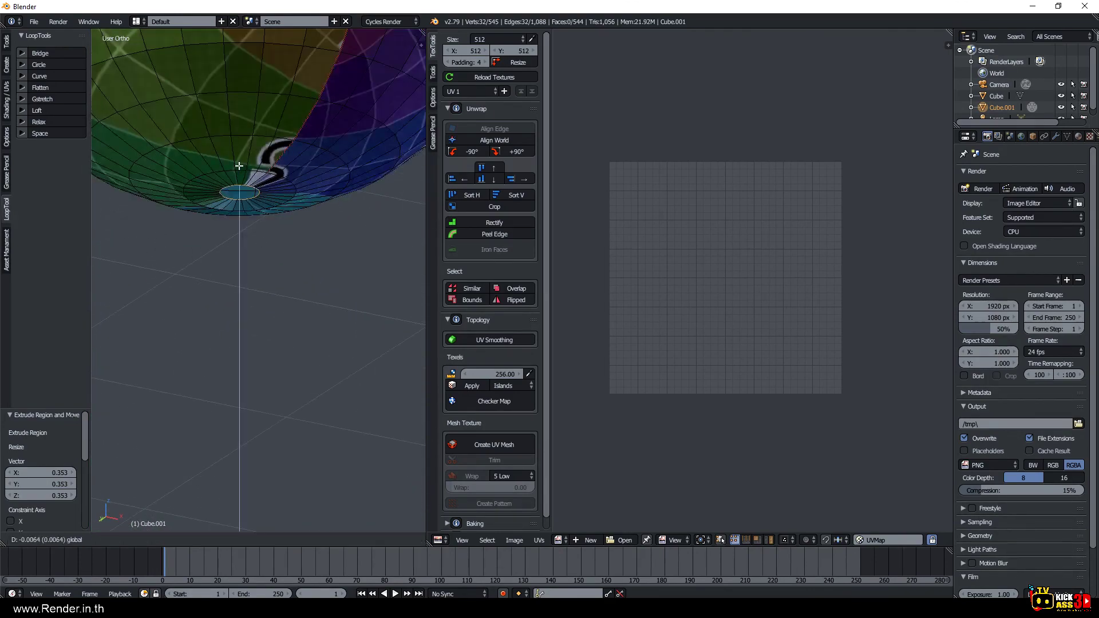
left_click_drag(239, 169, 234, 136)
scroll(237, 160, "up", 1)
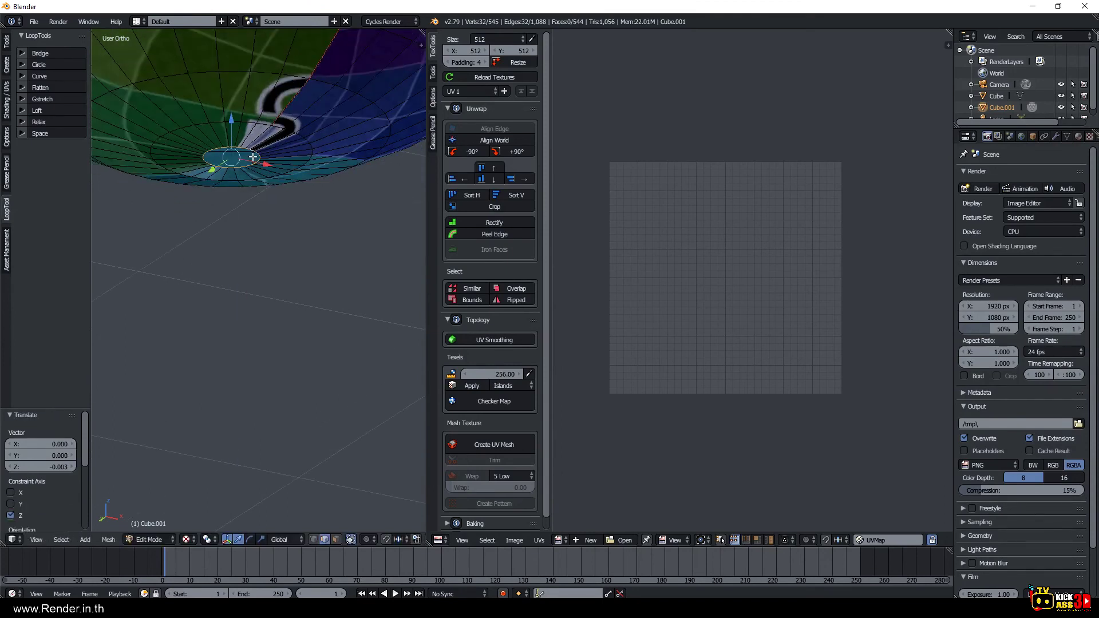
key("e")
key("s")
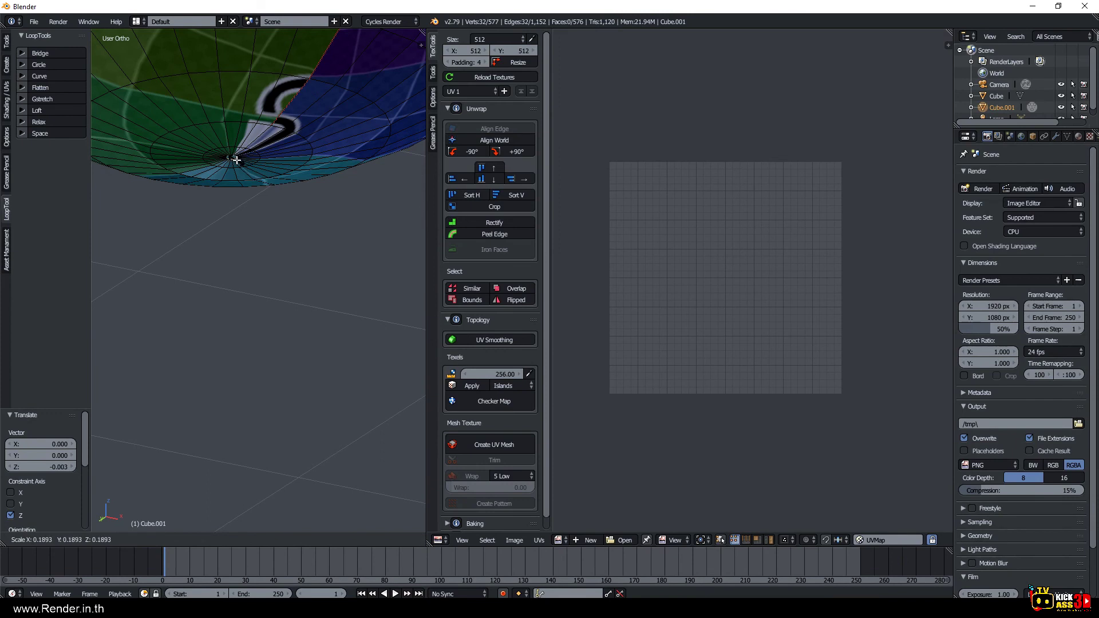
left_click(237, 159)
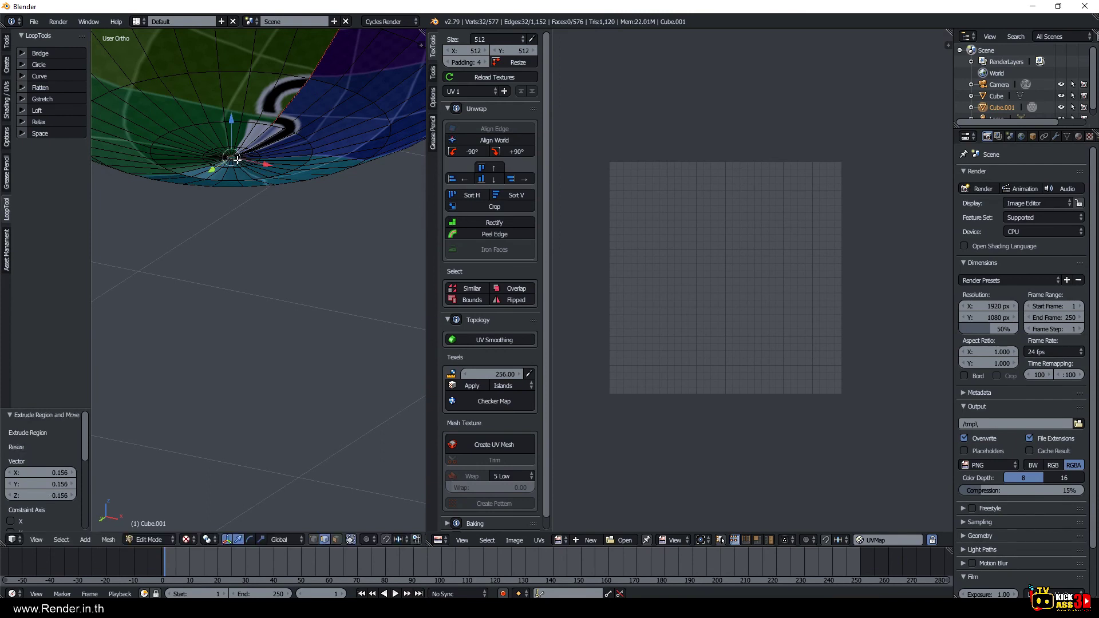
Seam the inner ring and merge it At Center into one bottom vertex.
key("ctrl+e")
left_click(237, 160)
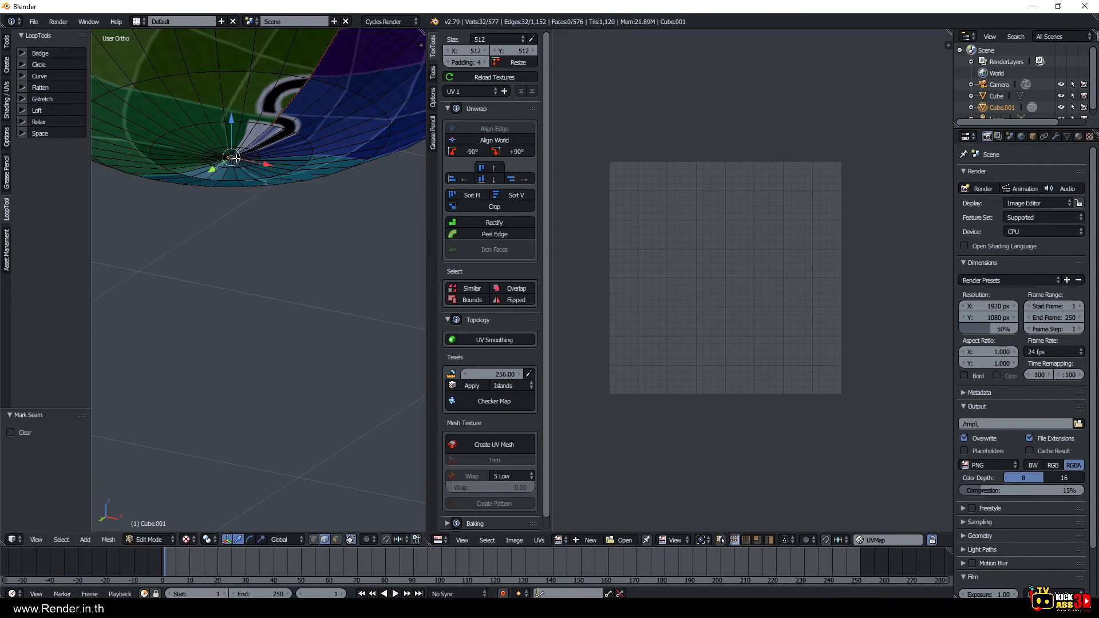
left_click_drag(228, 129, 229, 128)
left_click(229, 129)
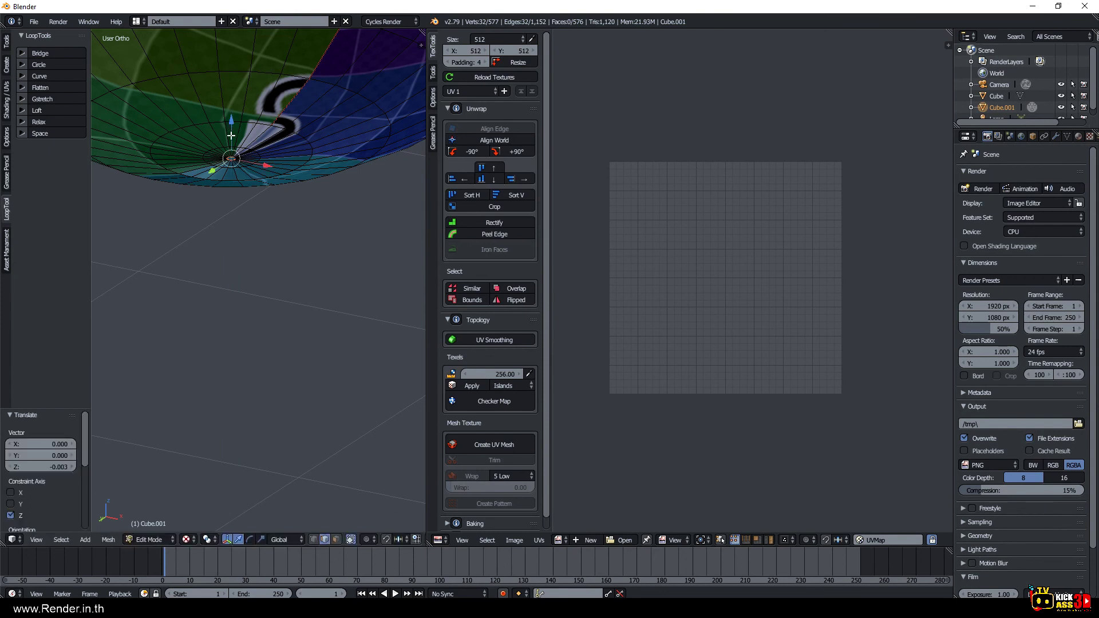
key("alt+m")
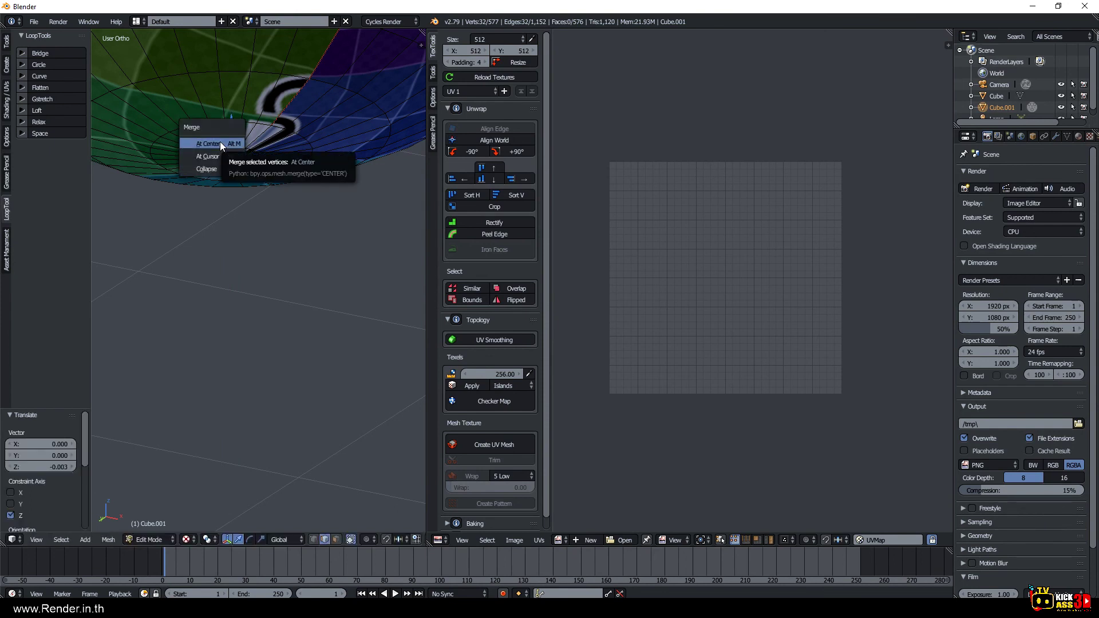
left_click(220, 143)
left_click(256, 138, "alt")
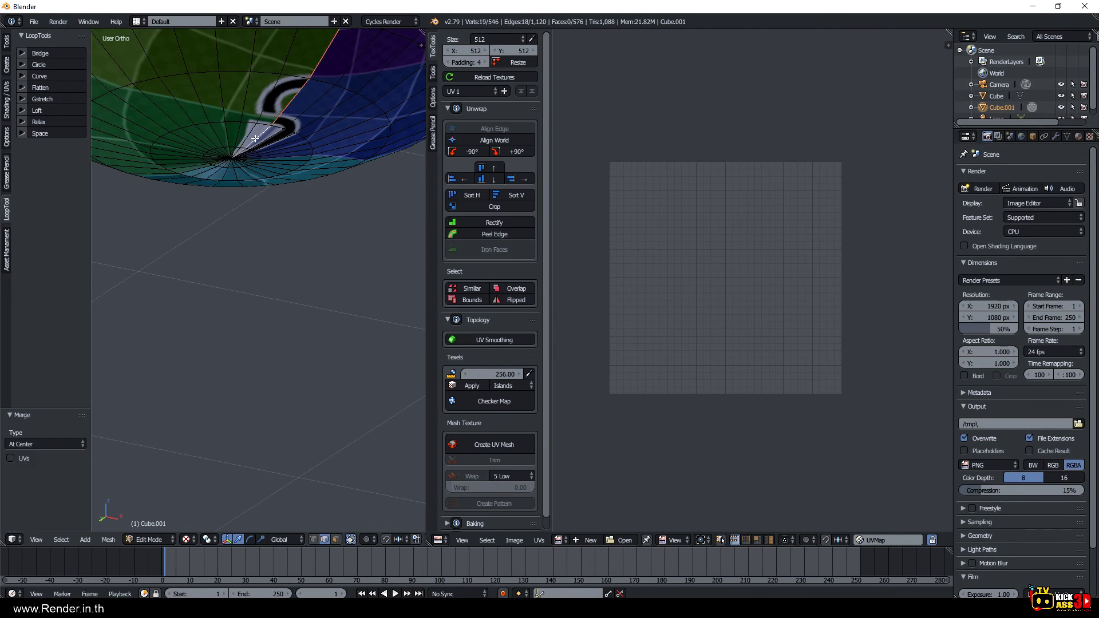
key("ctrl+e")
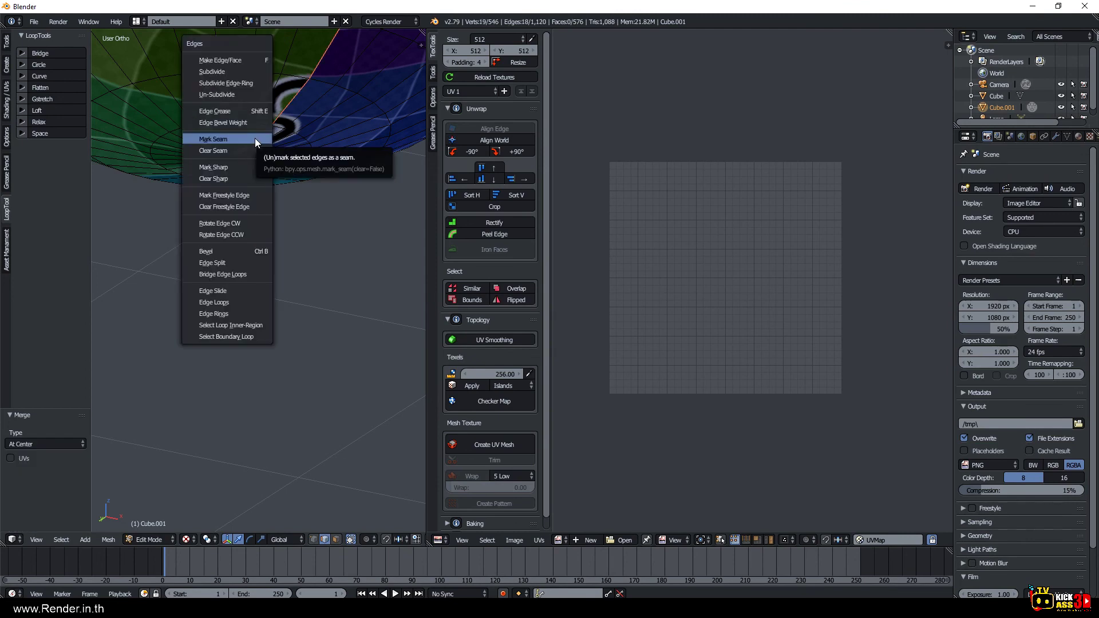
Mark the edge loop up from the bottom pole as seam and re-unwrap the sphere.
left_click(255, 138)
key("KP_8")
scroll(256, 138, "down", 5)
middle_click_drag(256, 138, 303, 176)
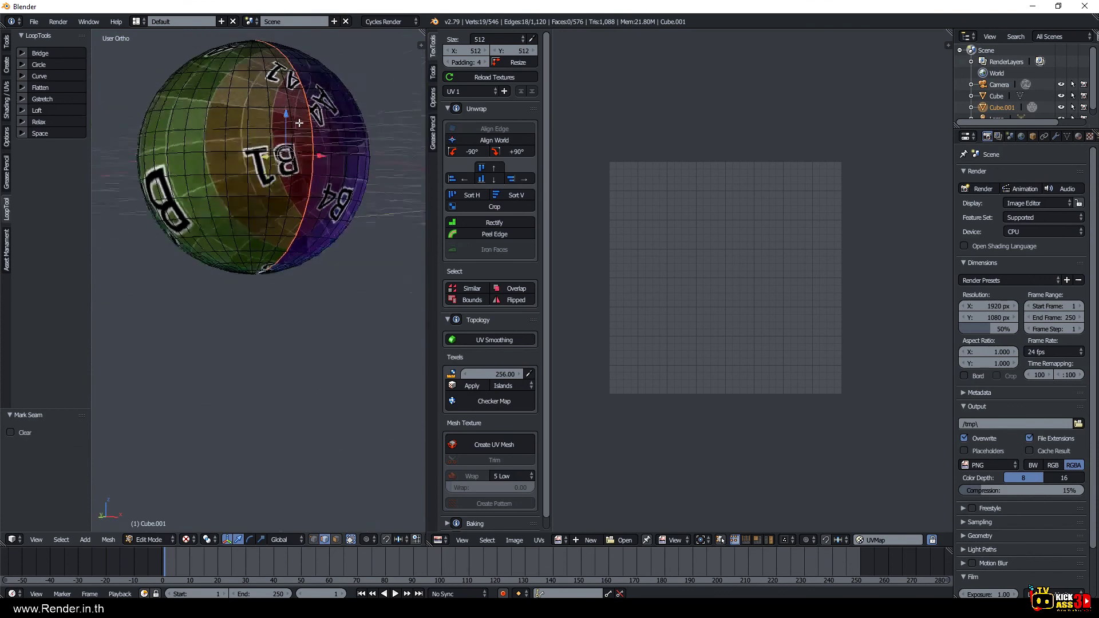
key("a")
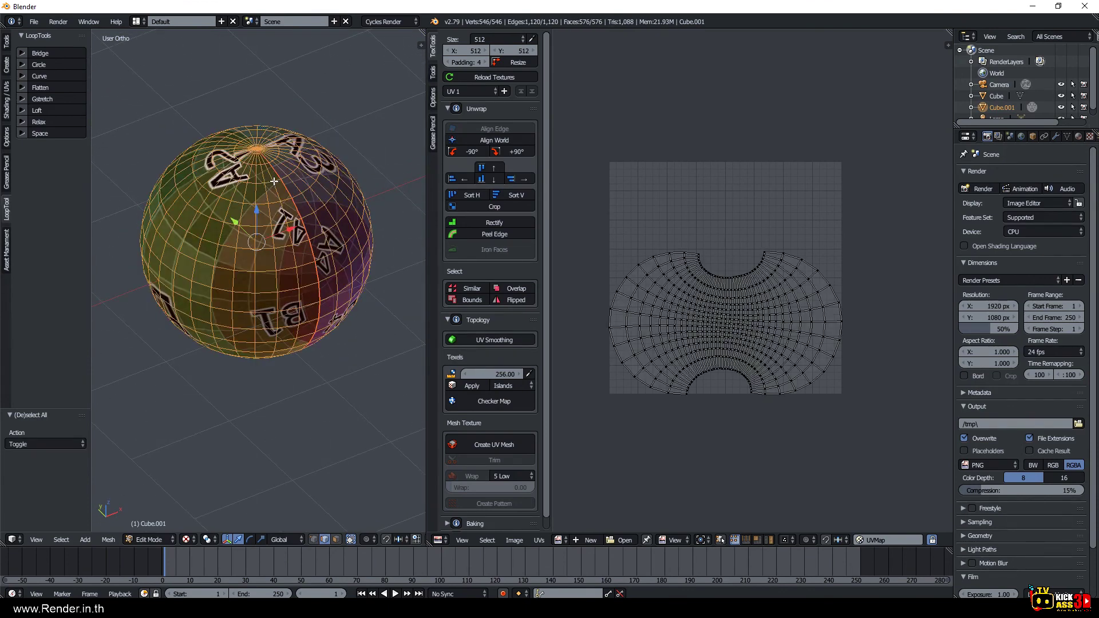
key("u")
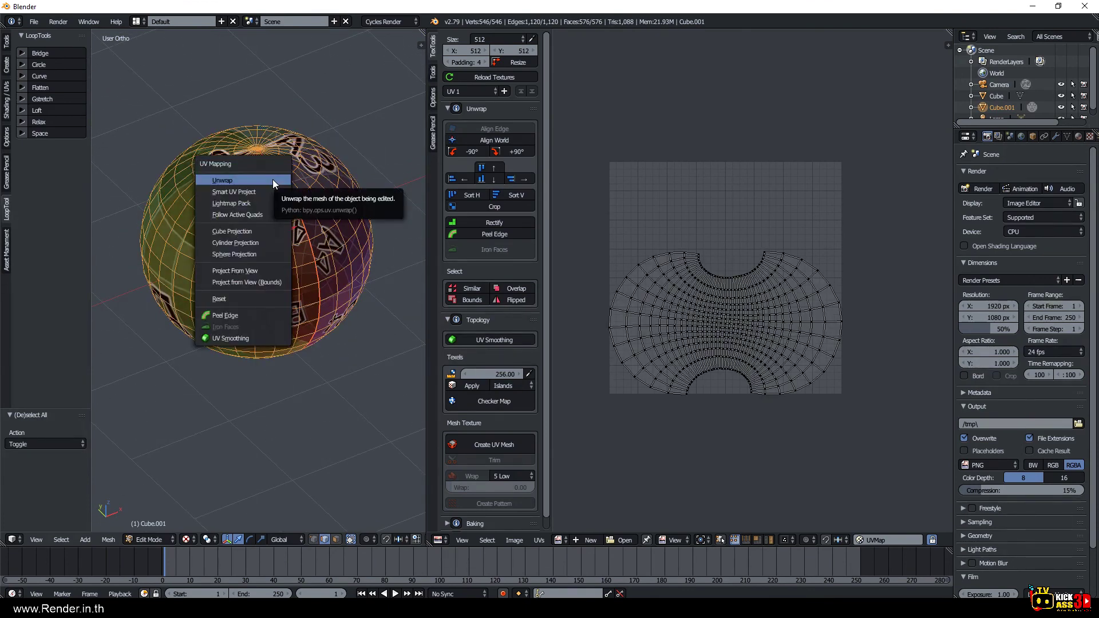
left_click(272, 180)
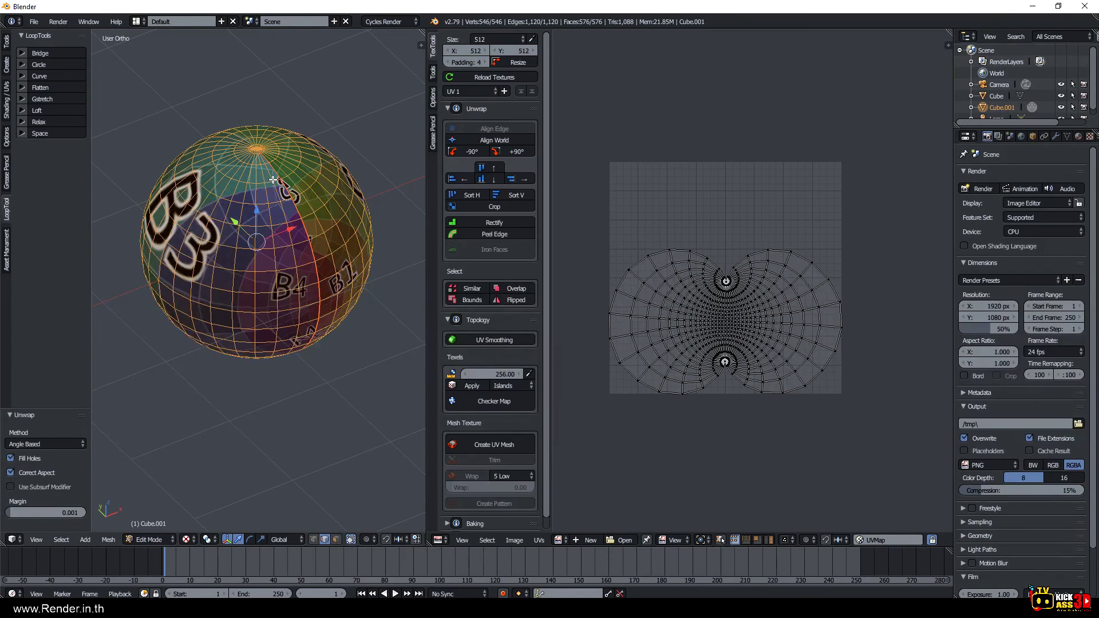
Apply TexTools Rectify to all sphere UVs, which errors, then deselect everything.
scroll(273, 180, "up", 2)
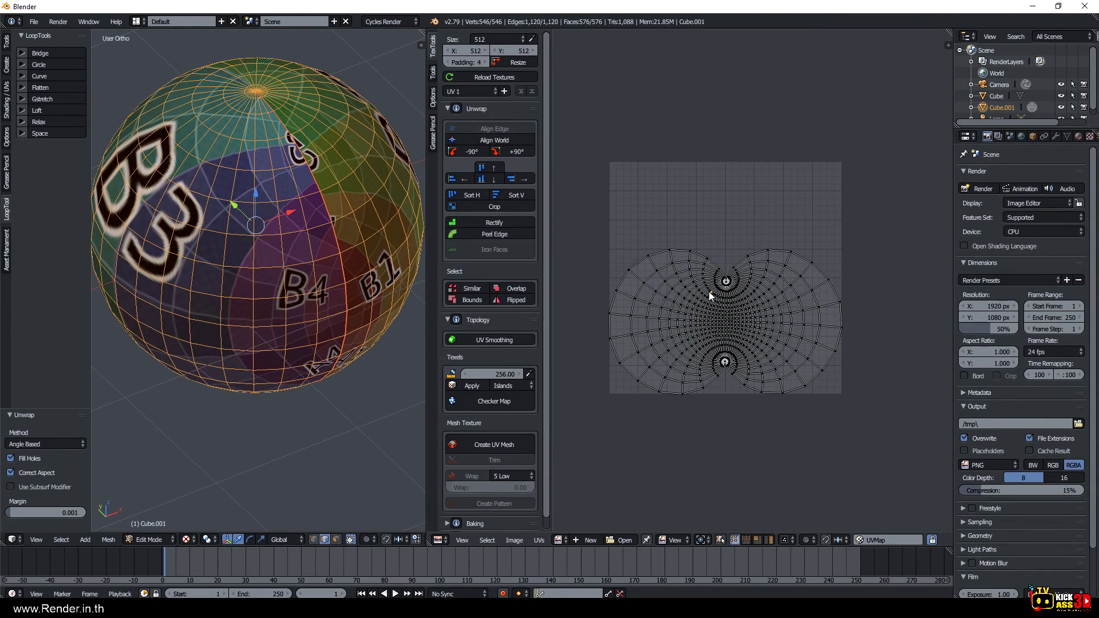
key("a")
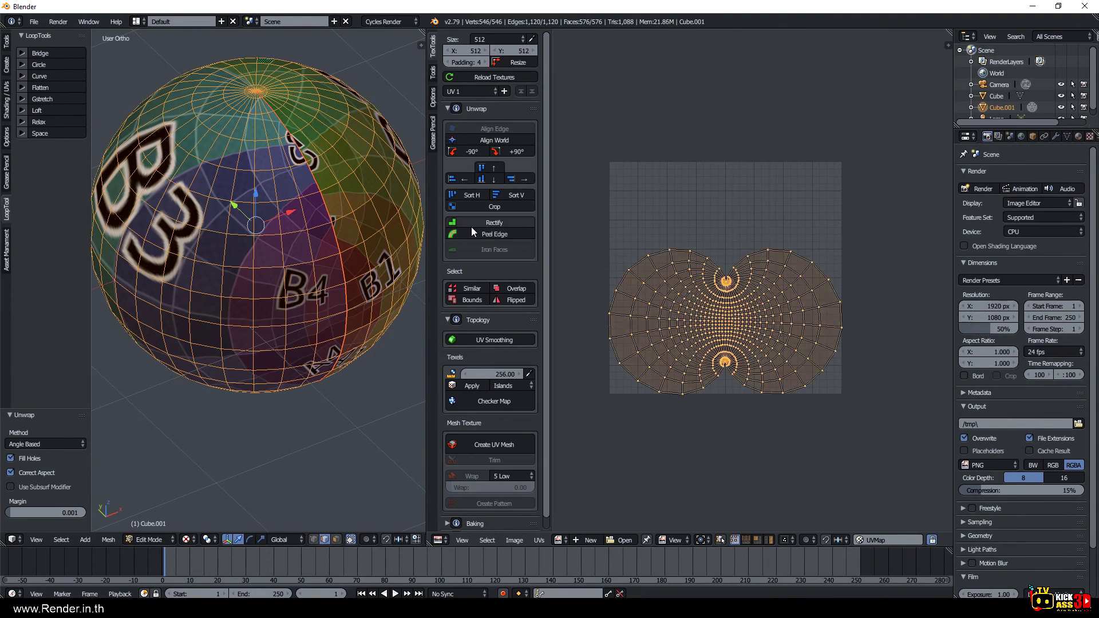
left_click(484, 224)
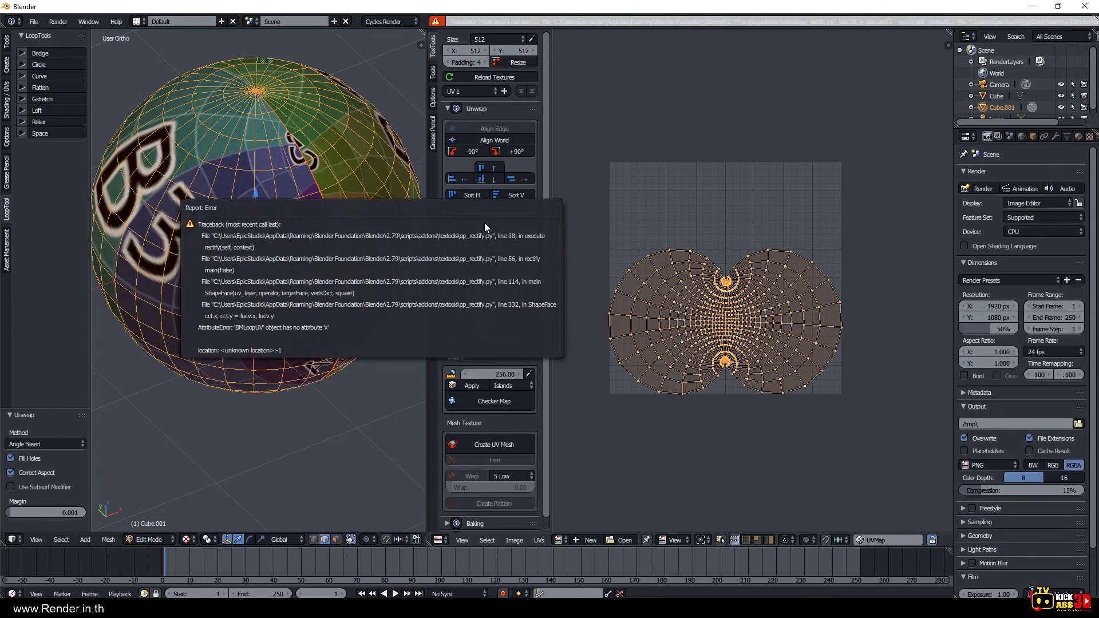
middle_click_drag(246, 132, 238, 187)
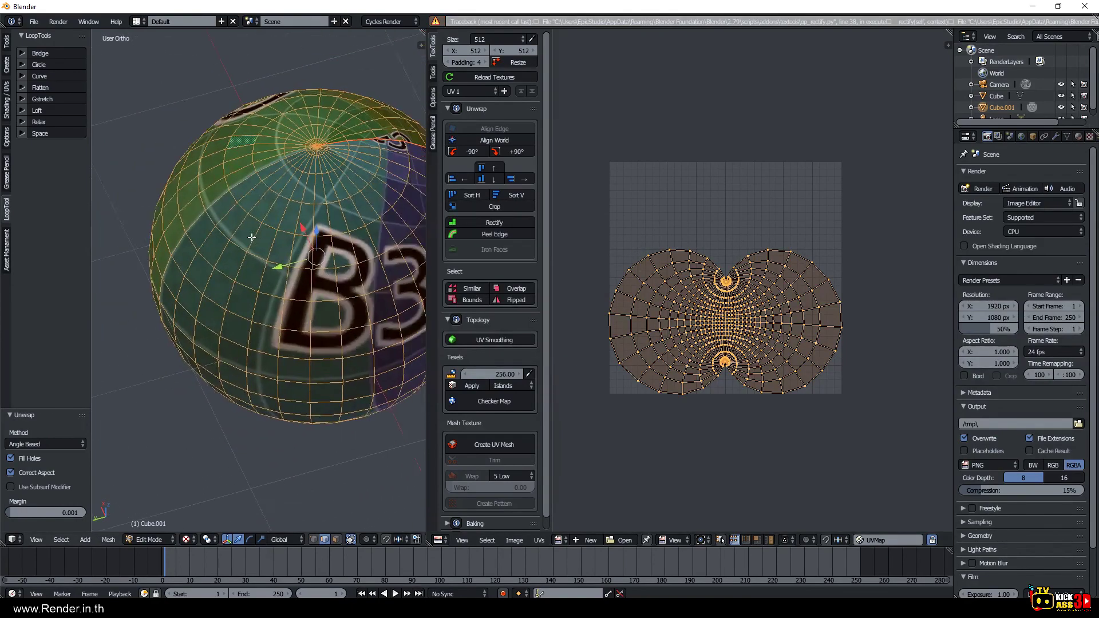
scroll(238, 187, "up", 2)
scroll(257, 166, "down", 2)
scroll(261, 172, "up", 2)
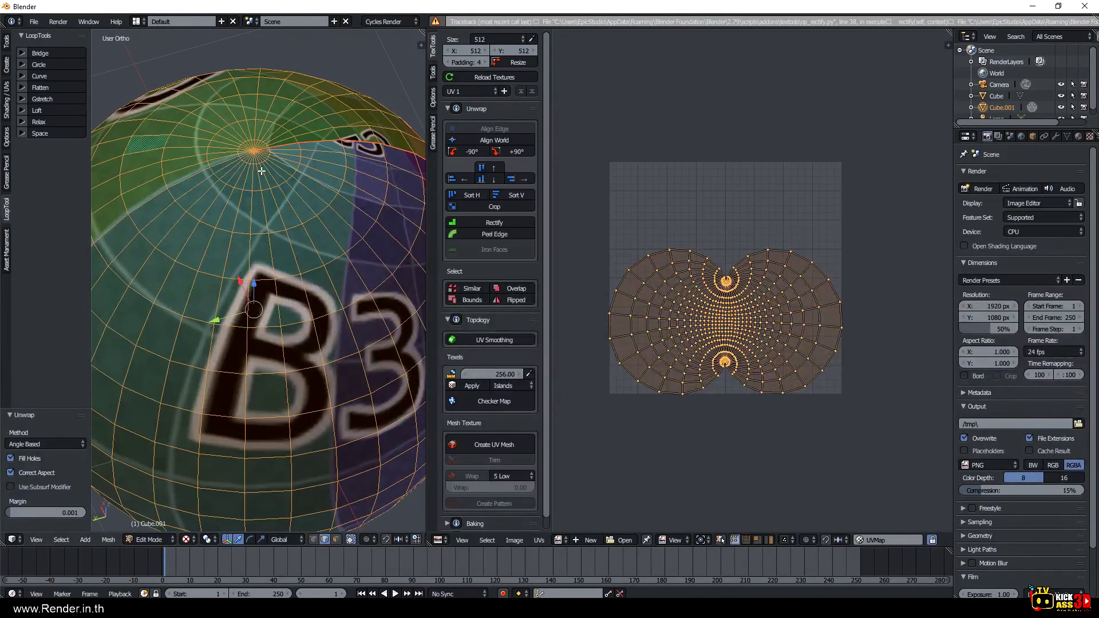
scroll(288, 237, "down", 3)
mouse_move(265, 171)
middle_mouse_down("shift")
mouse_move(128, 368)
mouse_move(246, 269)
middle_mouse_up("shift")
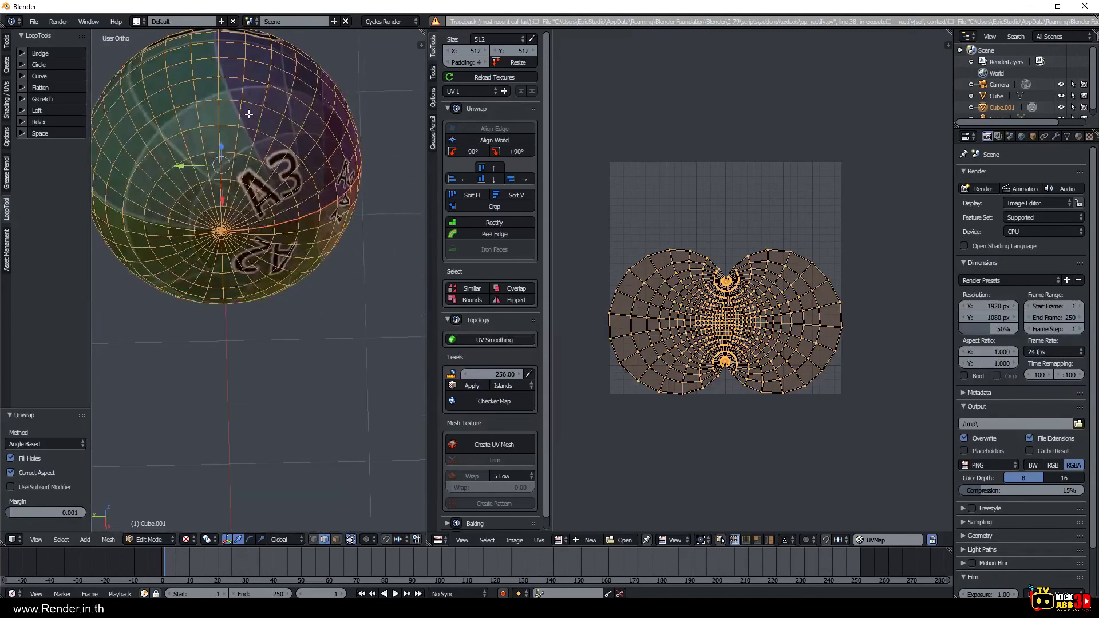
key("ctrl+z")
key("ctrl+z")
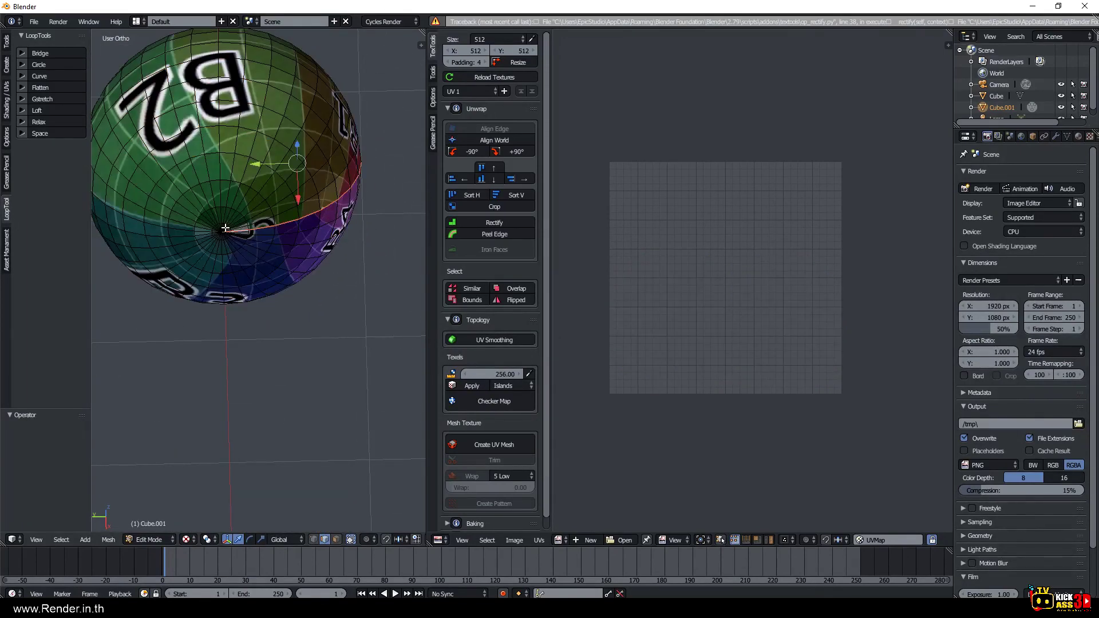
Select the sphere's pole and its leading edge loop, and mark them as a seam.
right_click(223, 231)
scroll(233, 225, "up", 4)
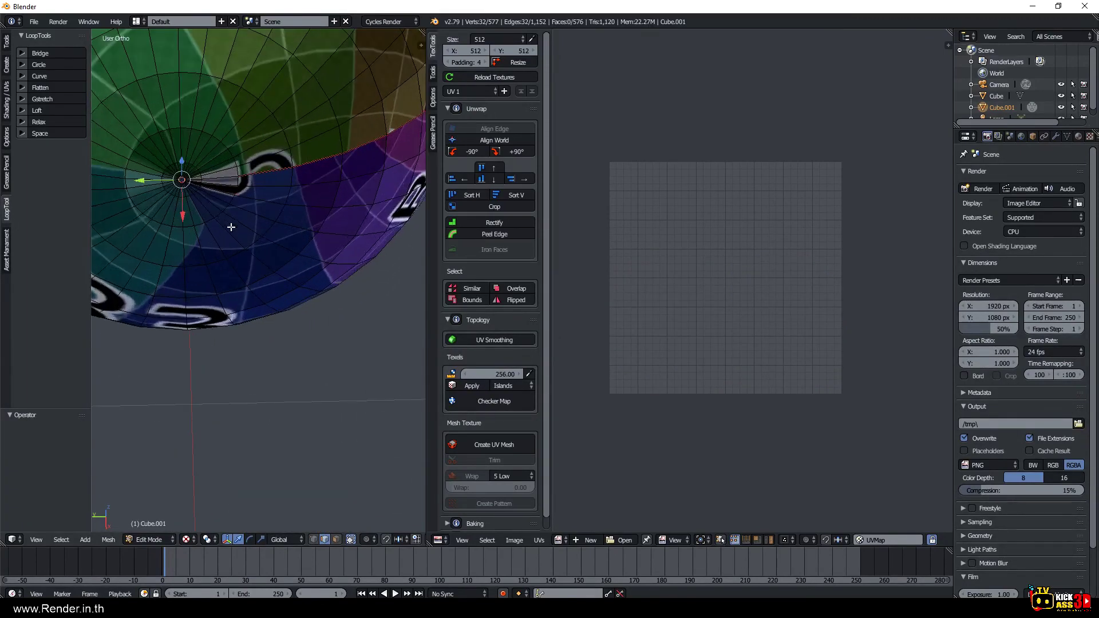
middle_click_drag(229, 225, 282, 233, "shift")
scroll(268, 220, "up", 3)
right_click(265, 182, "alt+shift")
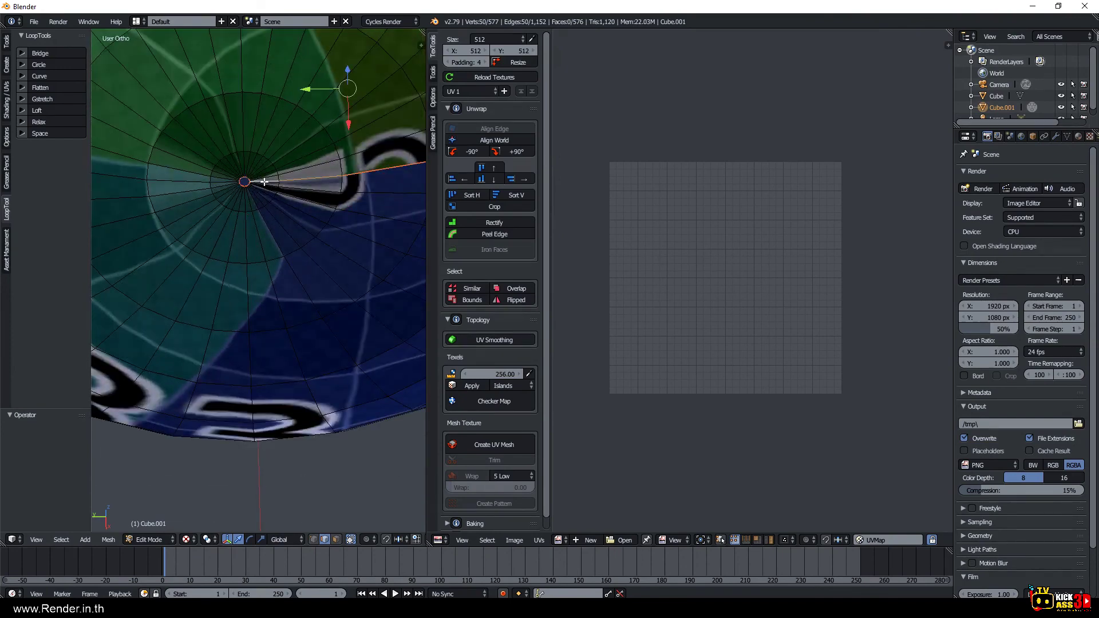
key("ctrl+e")
left_click(264, 181)
Undo the first seam marking and clear the selection.
scroll(264, 180, "down", 5)
middle_click_drag(263, 180, 261, 243)
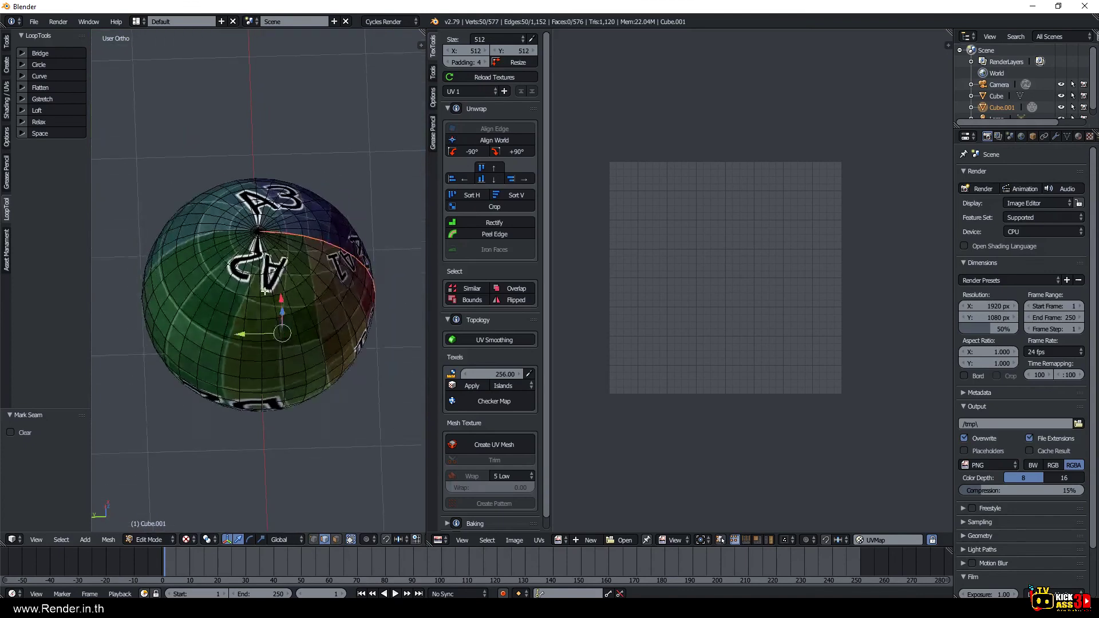
scroll(260, 243, "up", 1)
key("ctrl+z")
key("ctrl+z")
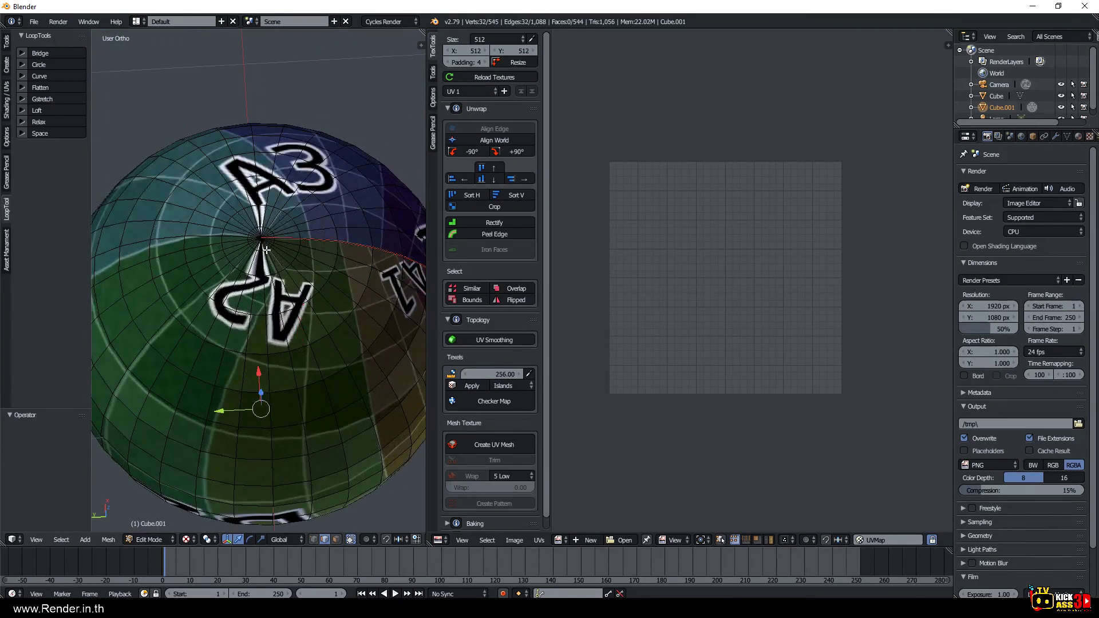
key("ctrl+z")
key("ctrl+z")
key("ctrl+z")
key("ctrl+z")
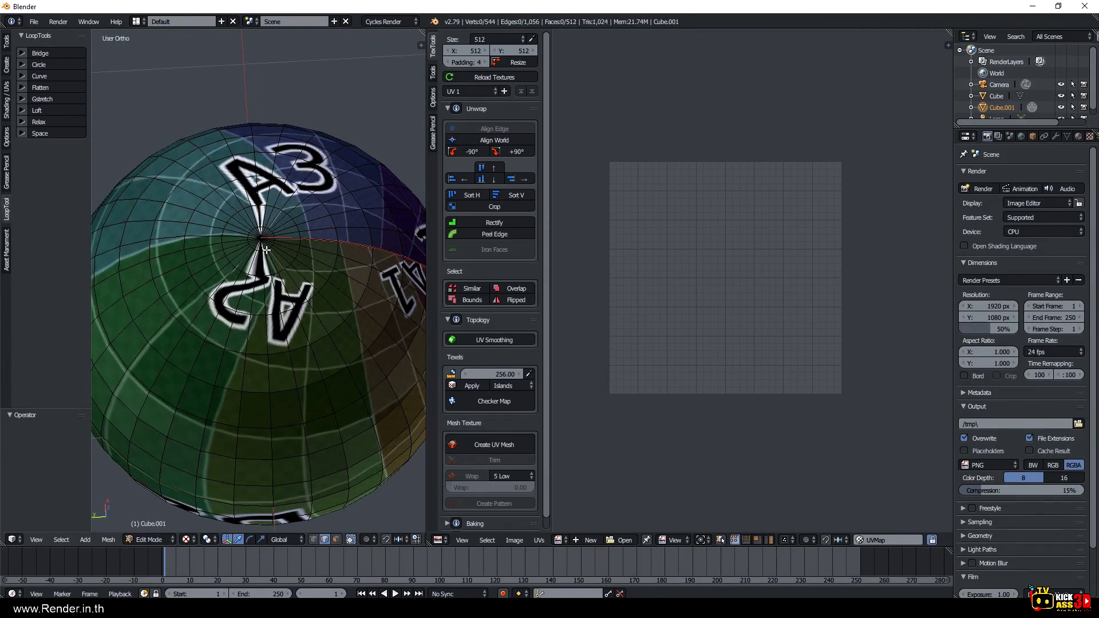
key("ctrl+z")
key("a")
Mark the ring of edges around the pole plus one radial edge loop as a seam.
scroll(266, 247, "up", 3)
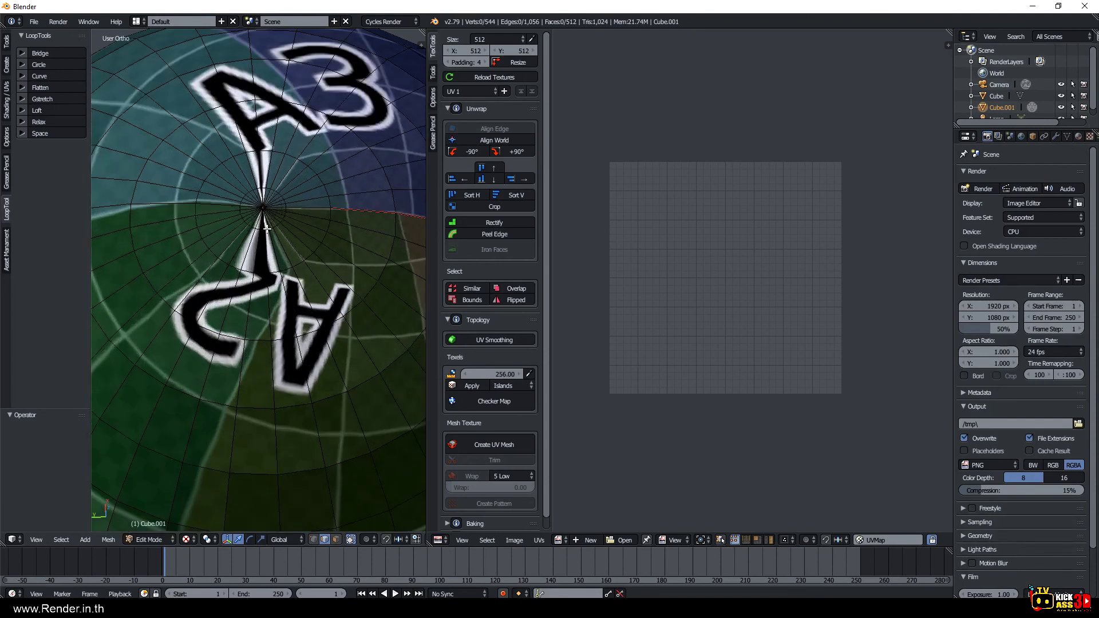
right_click(266, 204, "alt")
scroll(267, 203, "up", 2)
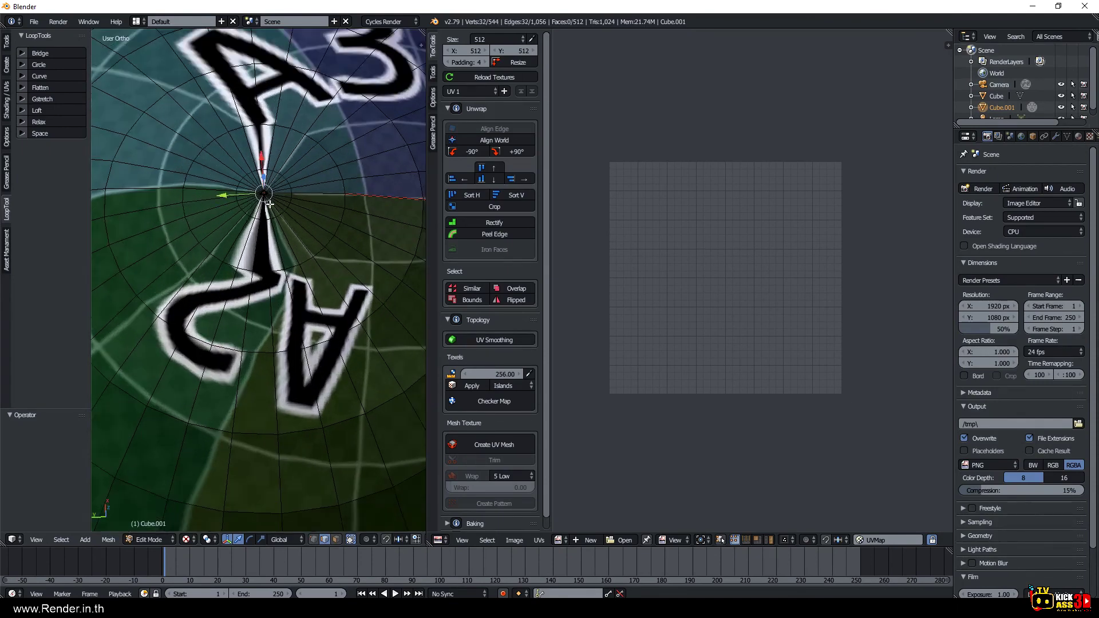
mouse_move(270, 194)
middle_mouse_down("shift")
mouse_move(273, 162)
mouse_move(254, 209)
middle_mouse_up("shift")
scroll(254, 208, "up", 2)
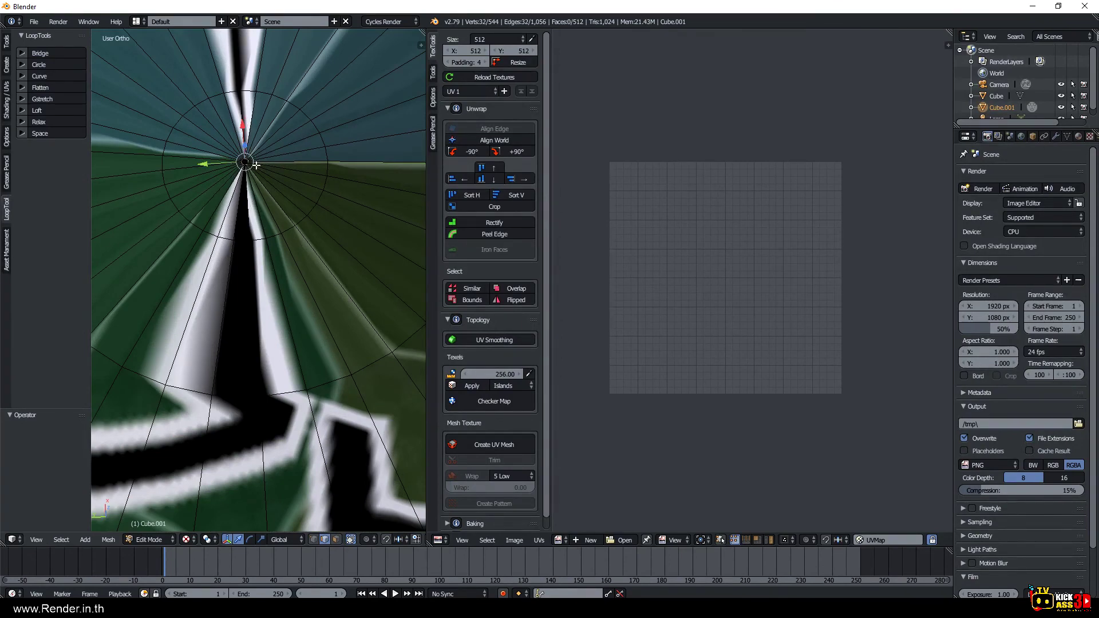
right_click(337, 155, "alt+shift")
scroll(337, 158, "down", 2)
scroll(337, 160, "down", 2)
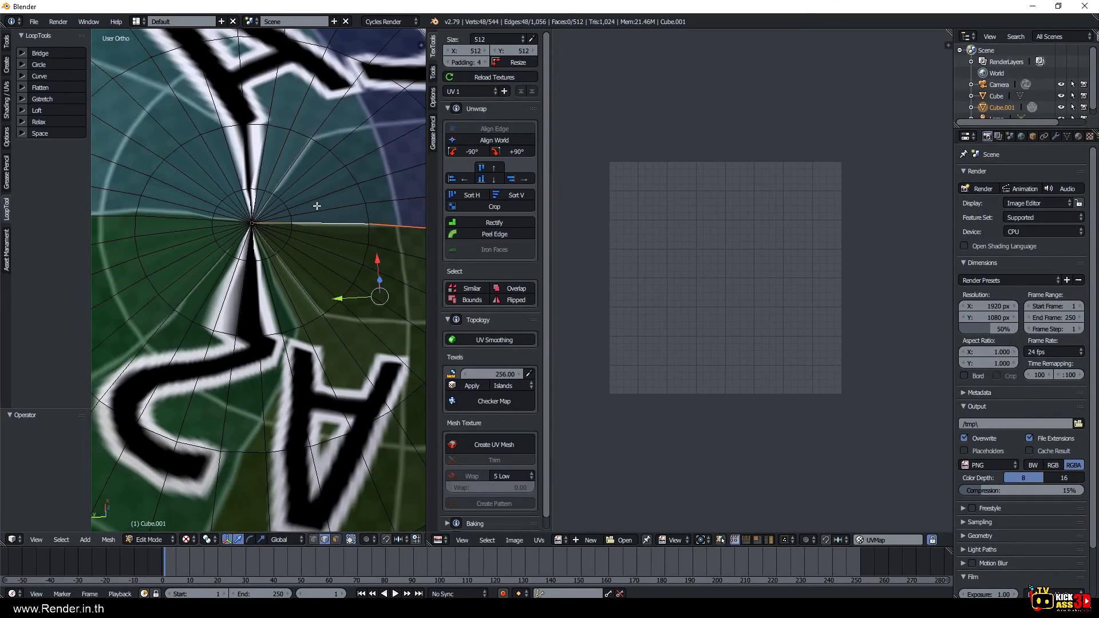
key("ctrl+e")
left_click(306, 208)
Extrude the pole opening's ring, scale it inward to 0.255, and sink it along Z.
scroll(306, 208, "down", 5)
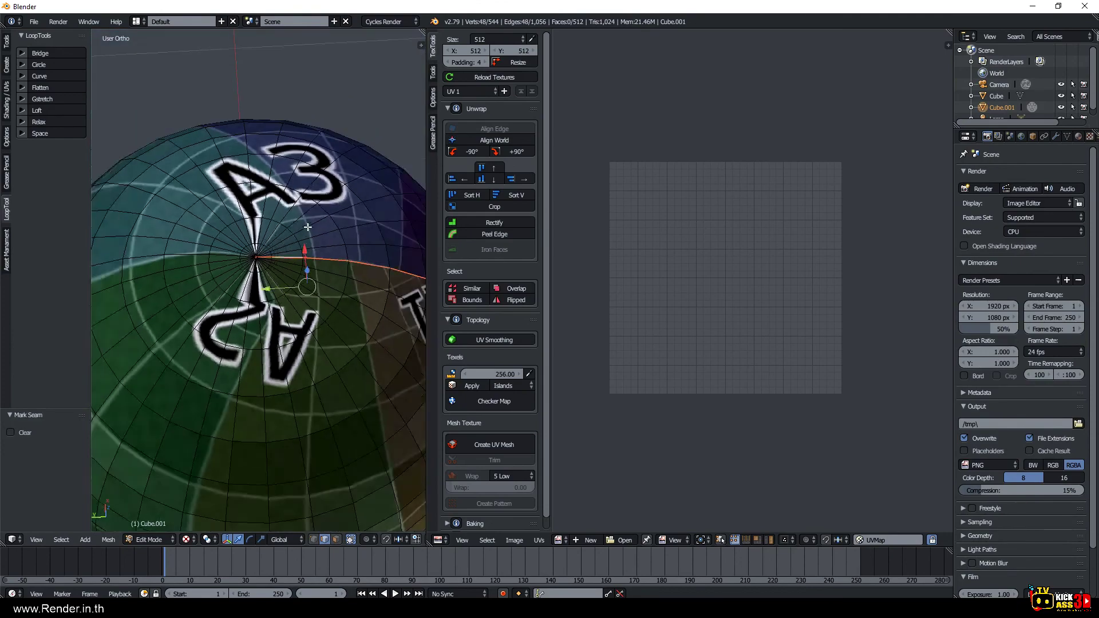
middle_click_drag(298, 375, 275, 257)
scroll(258, 183, "up", 5)
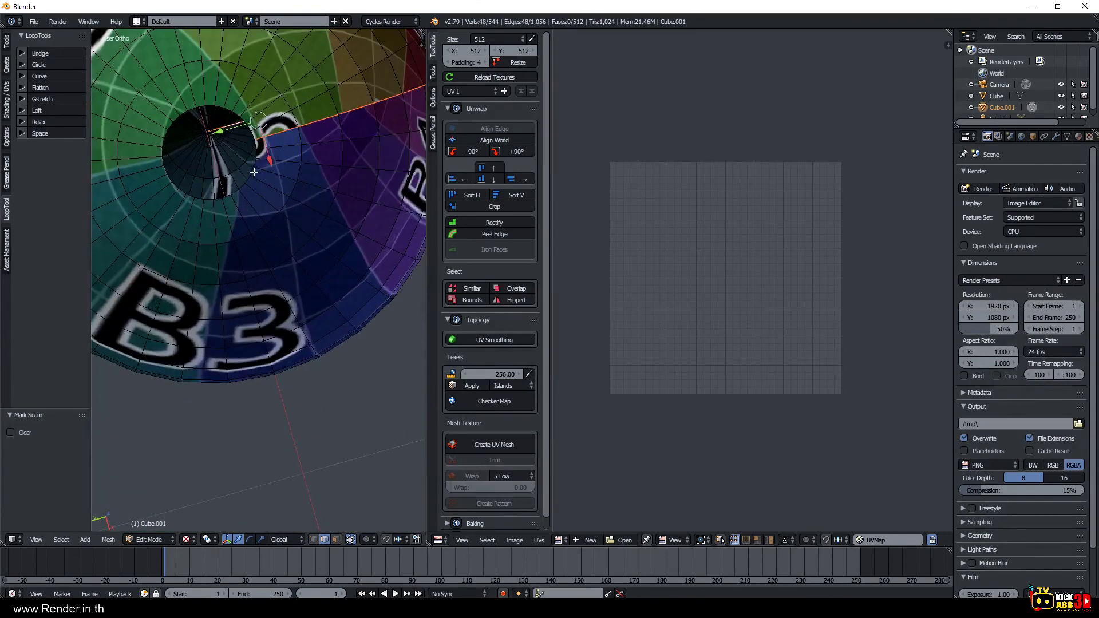
right_click(254, 171)
key("e")
key("s")
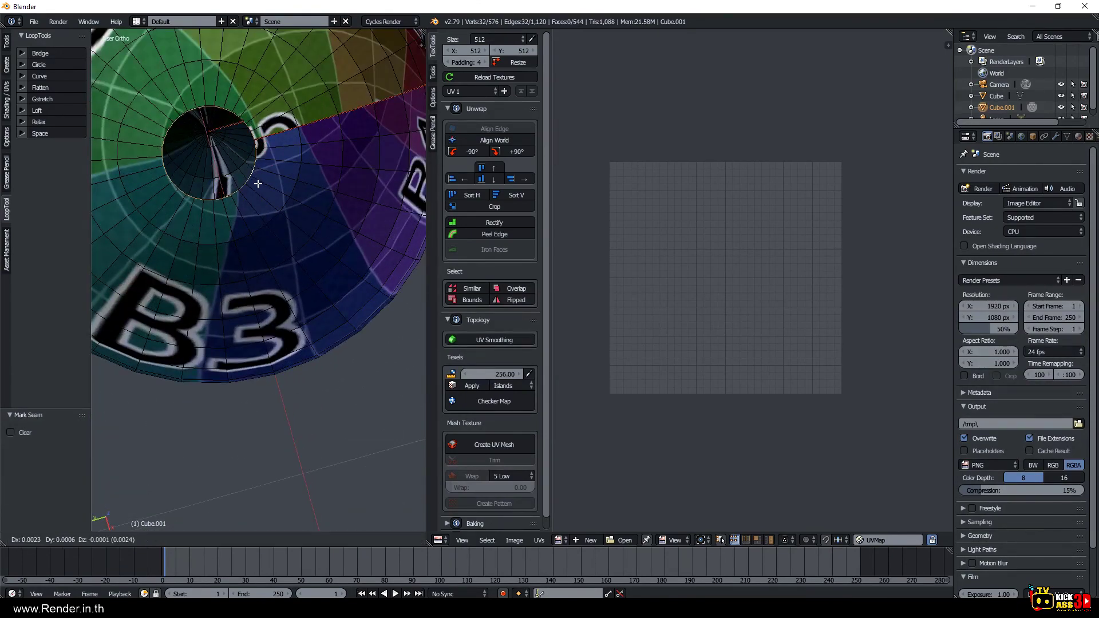
left_click(223, 147)
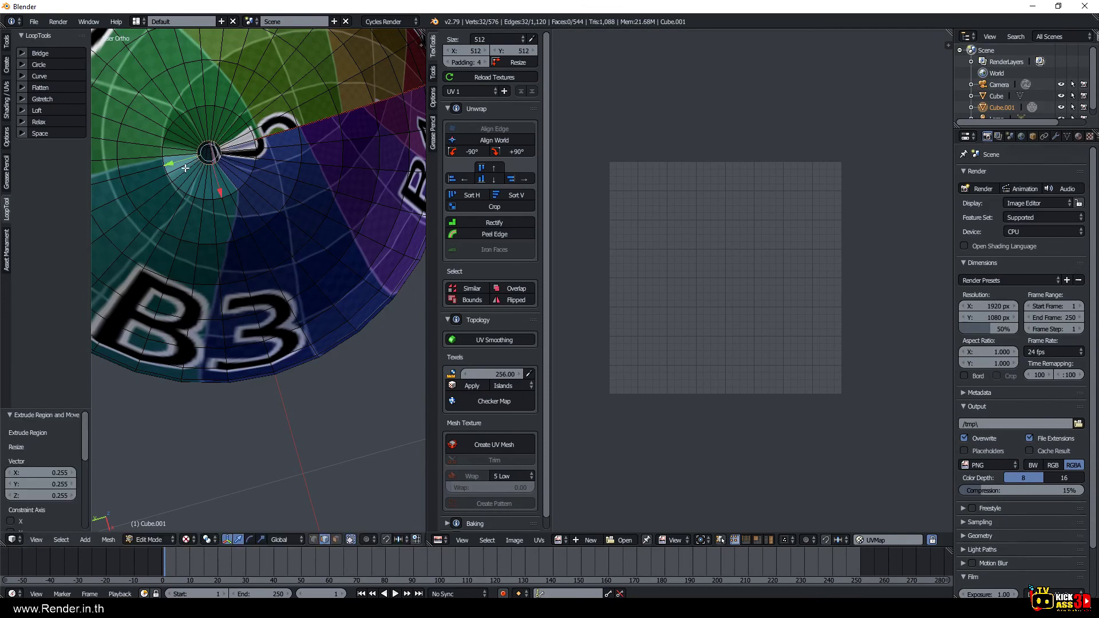
middle_click_drag(223, 148, 225, 252)
key("g")
key("z")
left_click(225, 264)
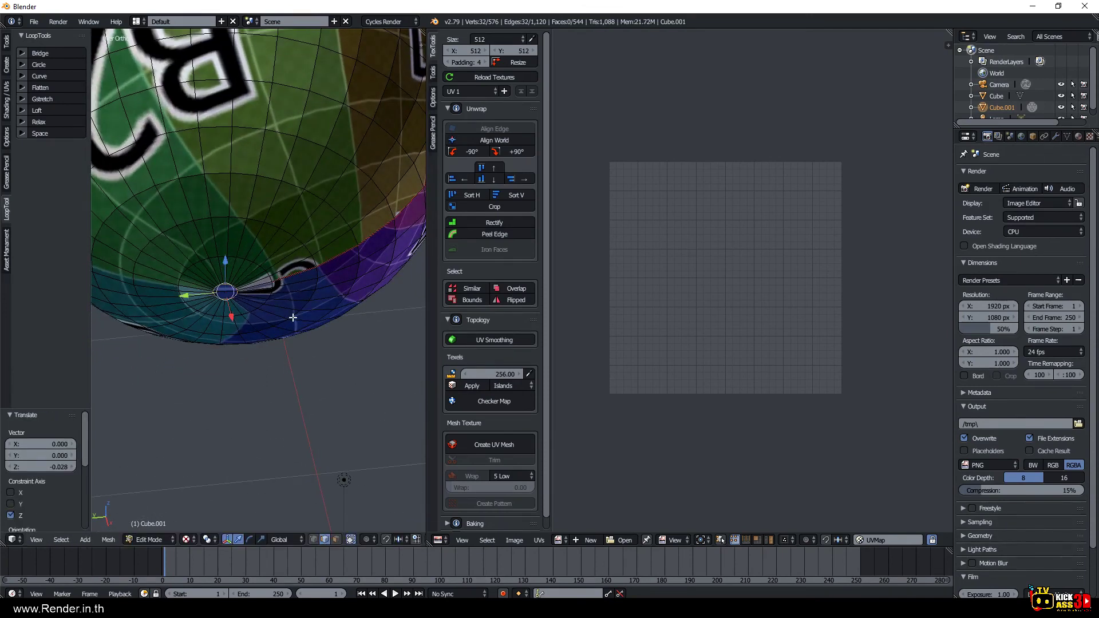
Extrude a second ring scaled to 0.4905 and nudge it down along Z.
key("e")
key("s")
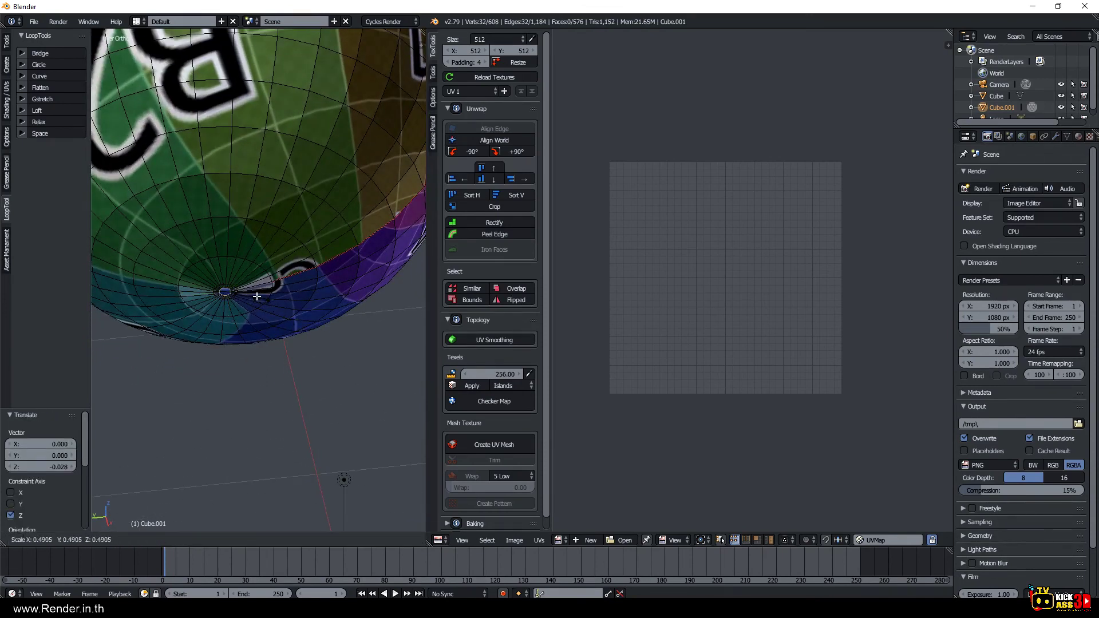
left_click(223, 272)
key("g")
key("z")
left_click(225, 274)
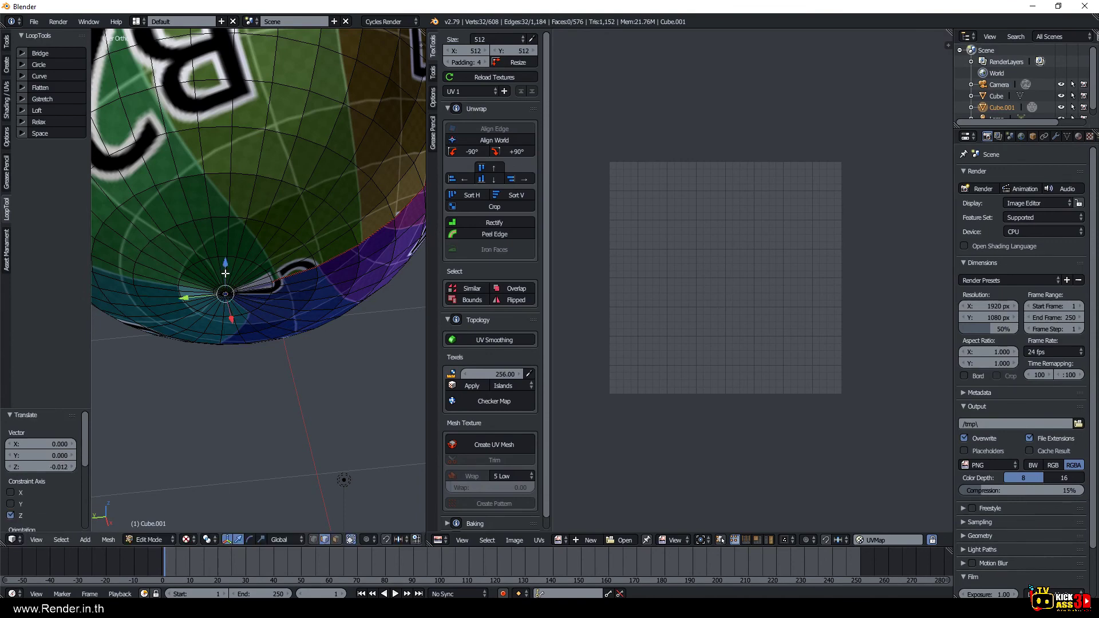
Mark the new ring and a radial edge loop as seams, then deselect all.
key("ctrl+e")
left_click(225, 272)
scroll(223, 300, "up", 2)
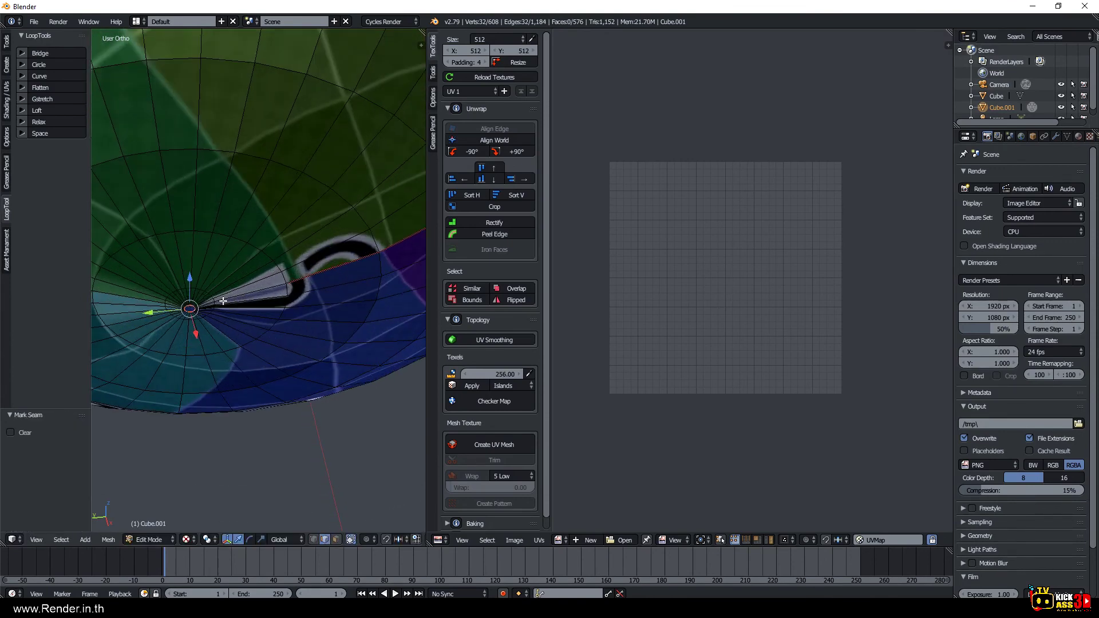
right_click(231, 297, "alt+shift")
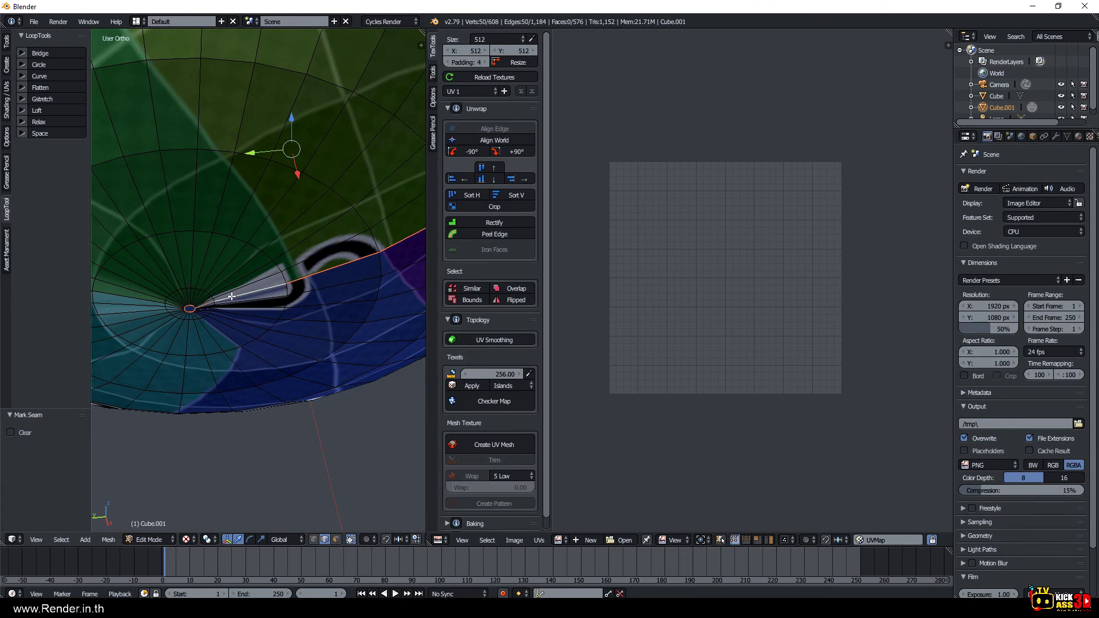
key("ctrl+e")
left_click(231, 296)
key("a")
scroll(231, 289, "down", 3)
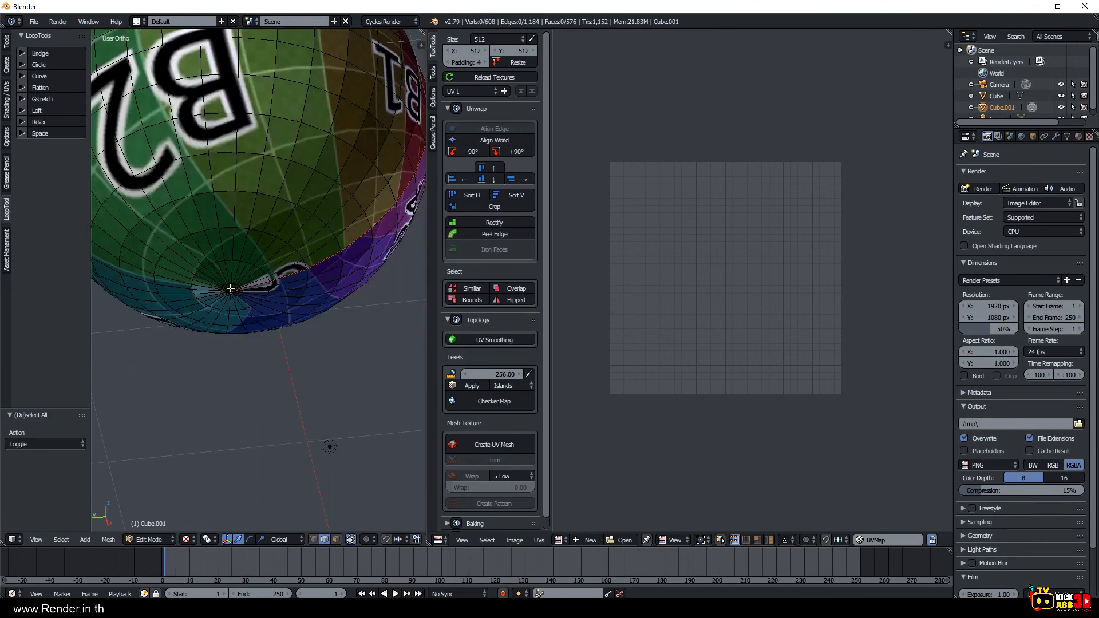
right_click(232, 278)
key("l")
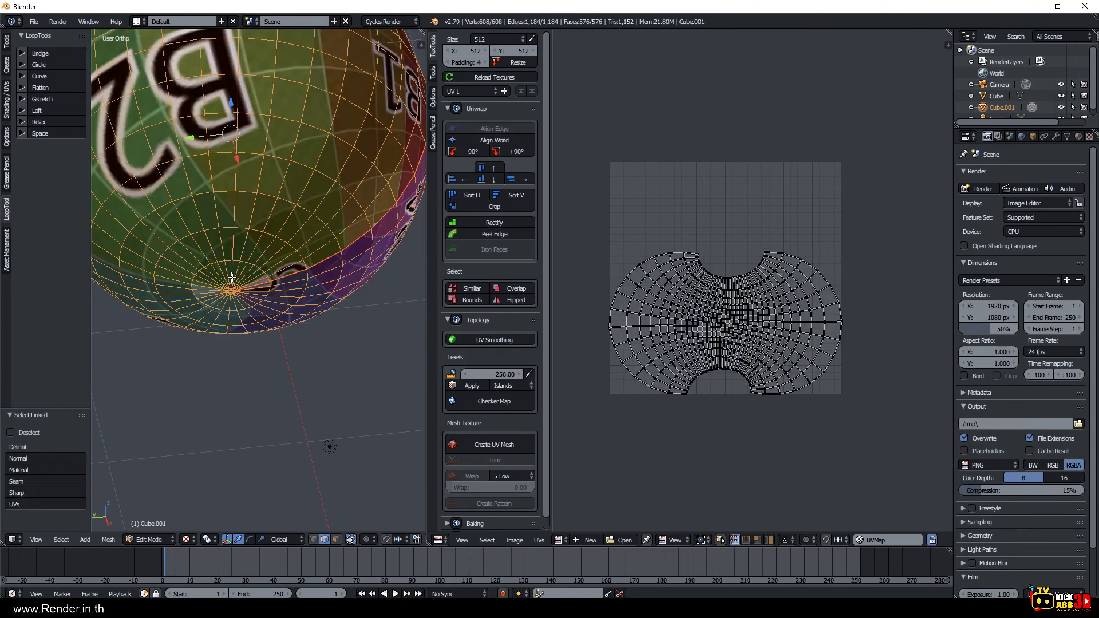
key("u")
left_click(232, 278)
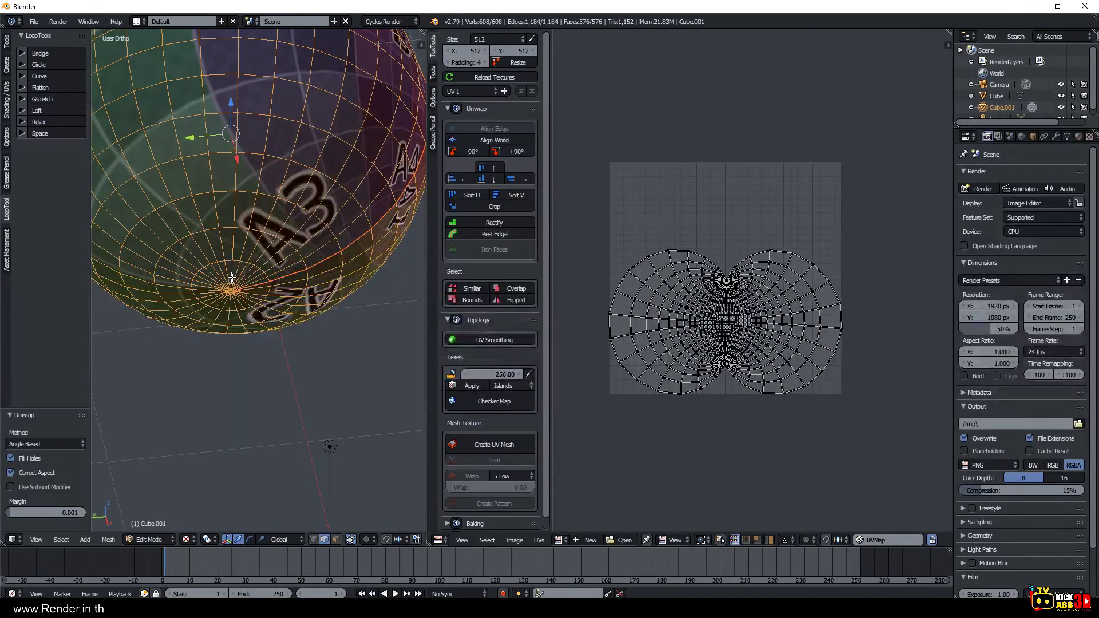
scroll(768, 310, "up", 4)
scroll(667, 265, "up", 2)
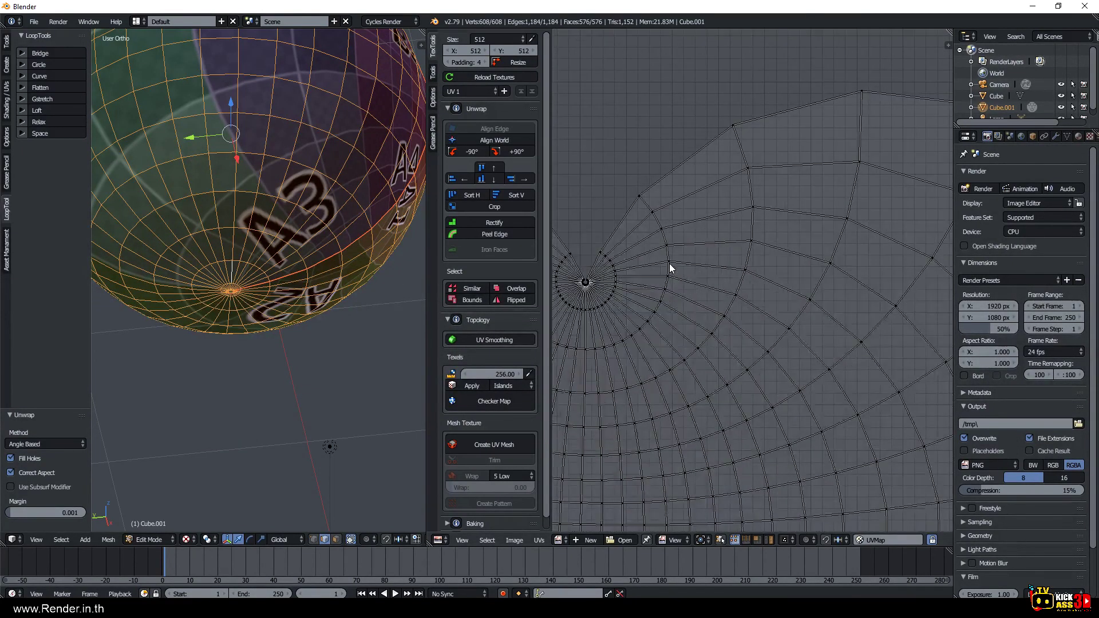
scroll(667, 265, "up", 2)
scroll(697, 261, "up", 2)
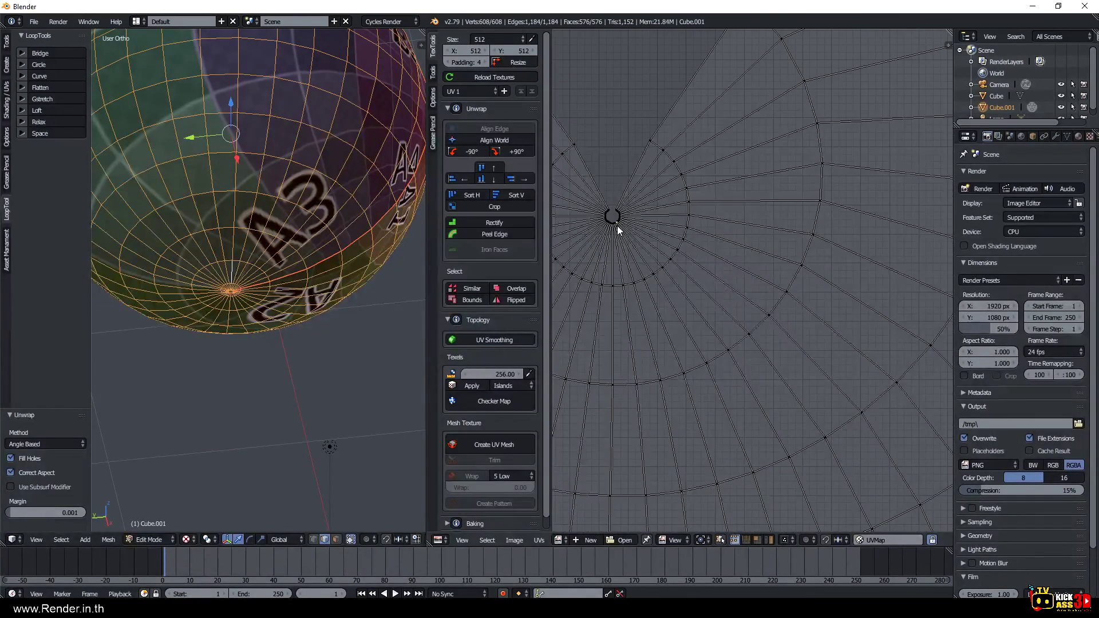
key("a")
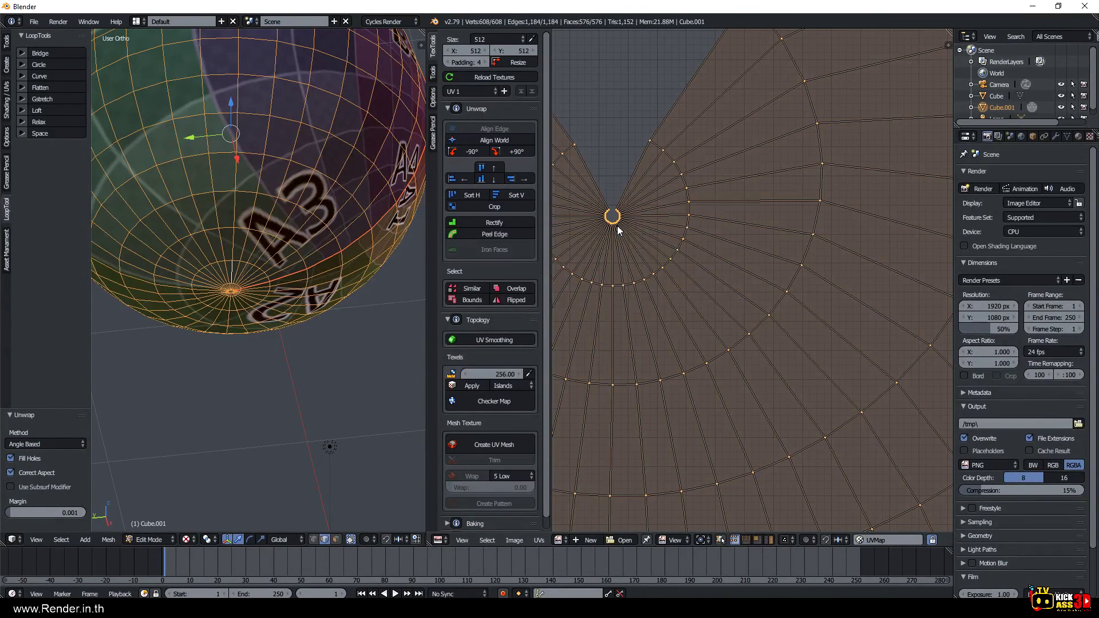
scroll(617, 229, "down", 3)
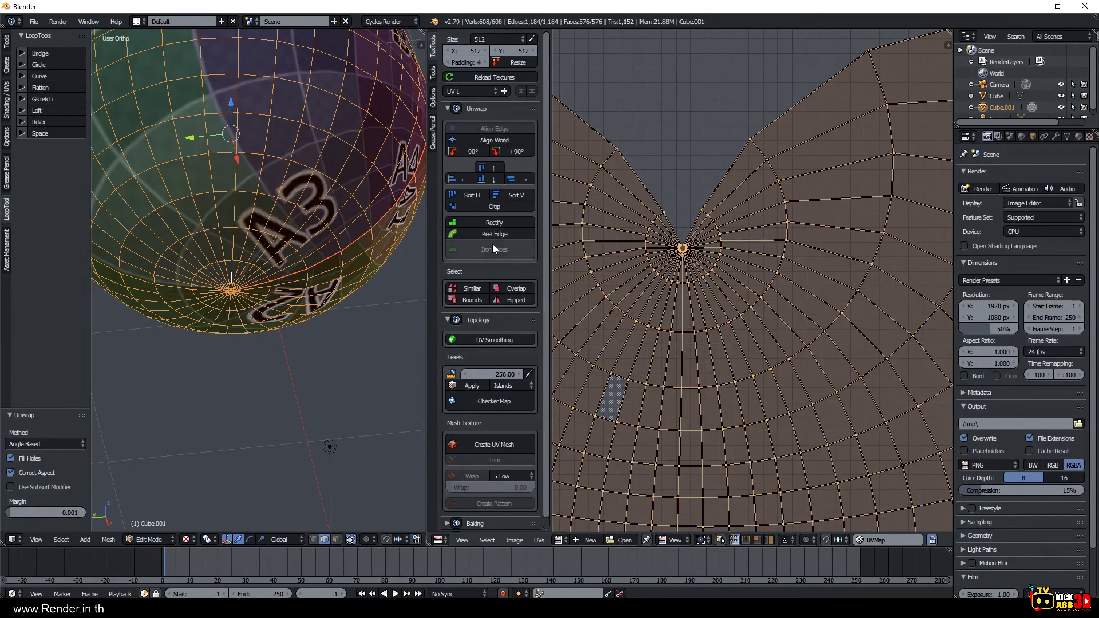
left_click(483, 222)
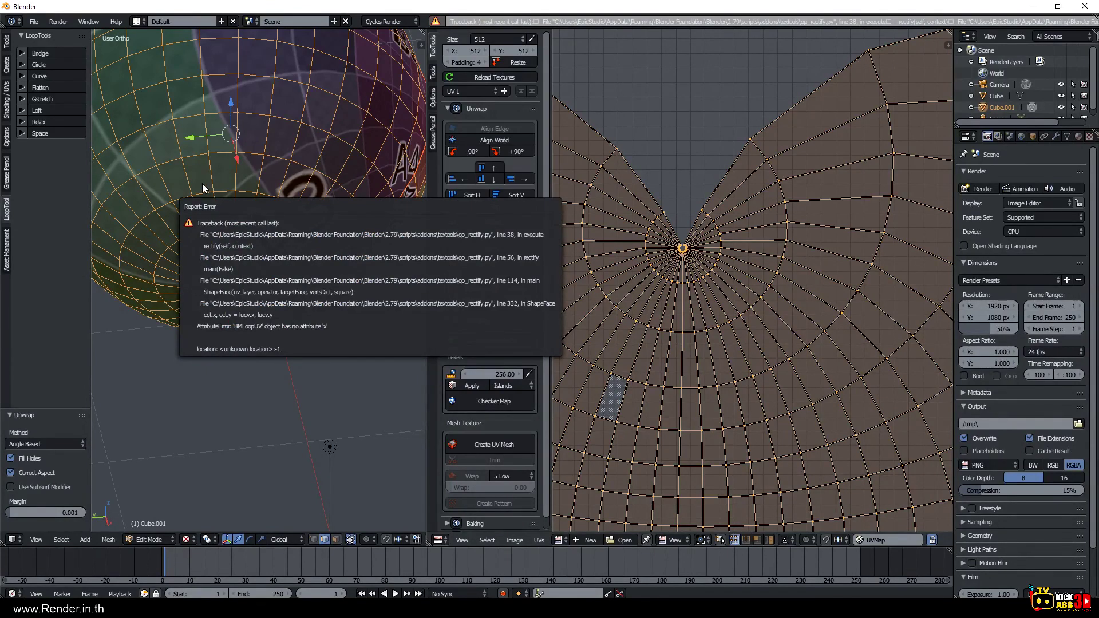
scroll(246, 206, "down", 2)
scroll(290, 223, "down", 4)
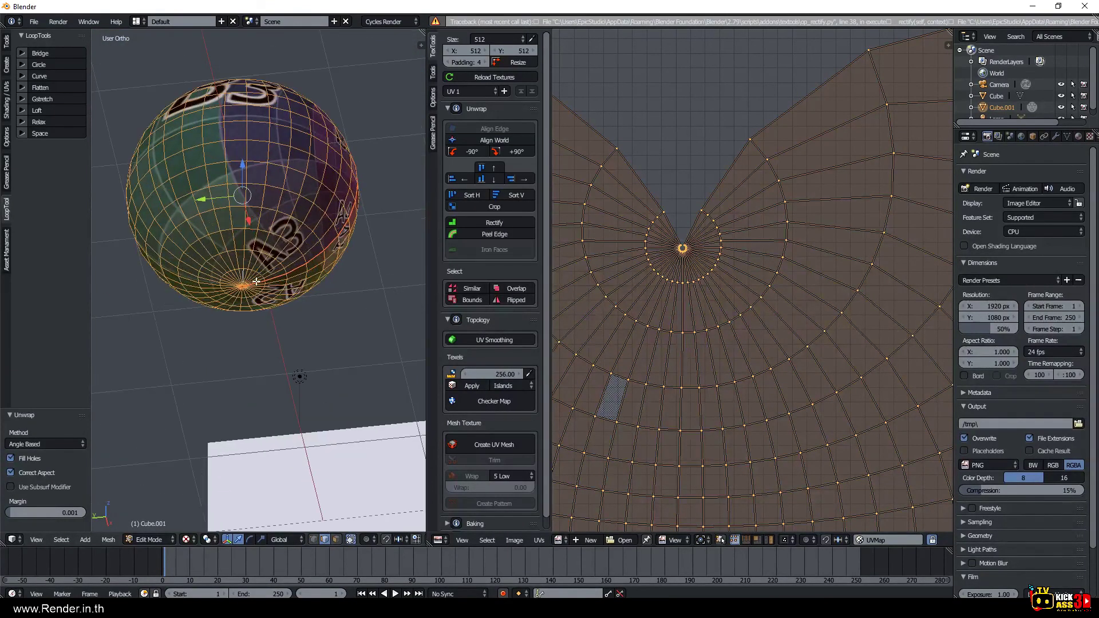
scroll(256, 282, "up", 3)
scroll(260, 269, "up", 2)
scroll(259, 268, "up", 2)
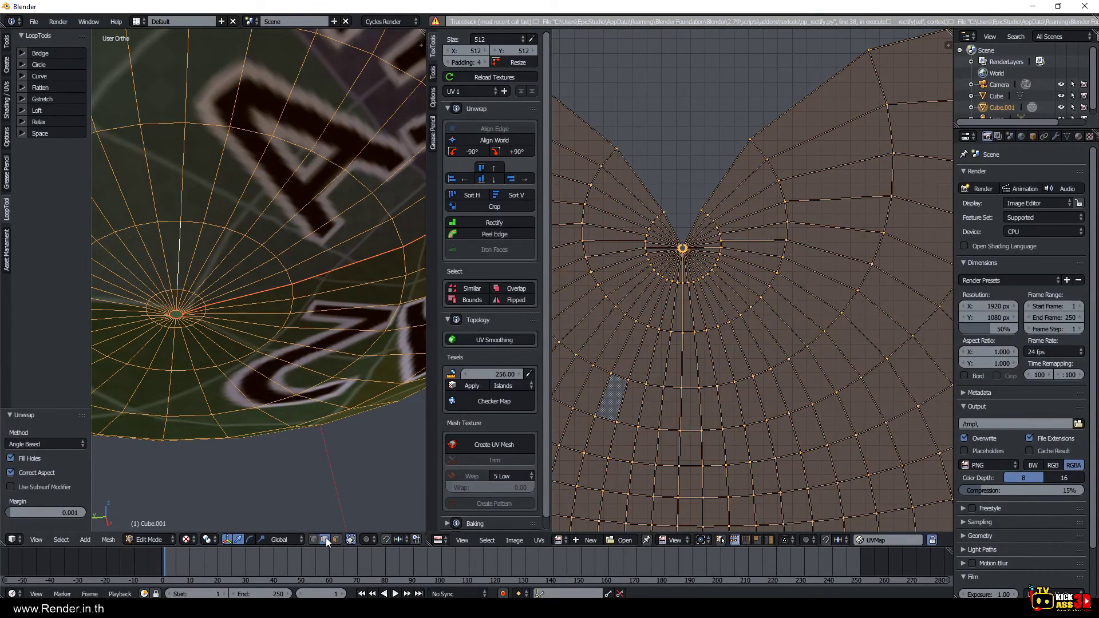
right_click(204, 309)
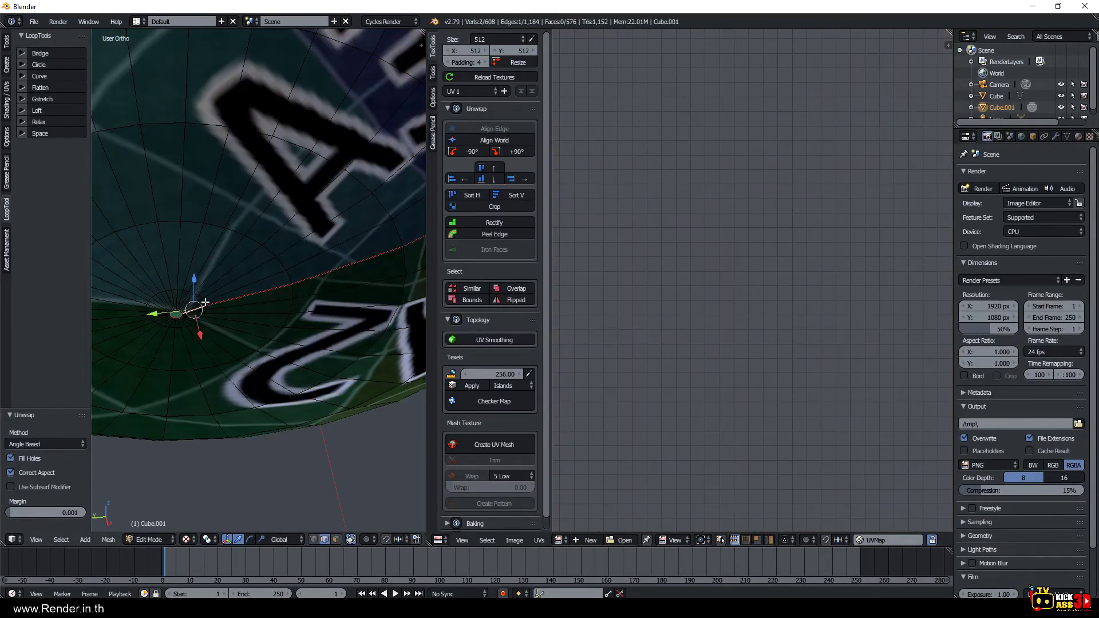
Undo the last three changes and bring the whole sphere back into view.
key("ctrl+z")
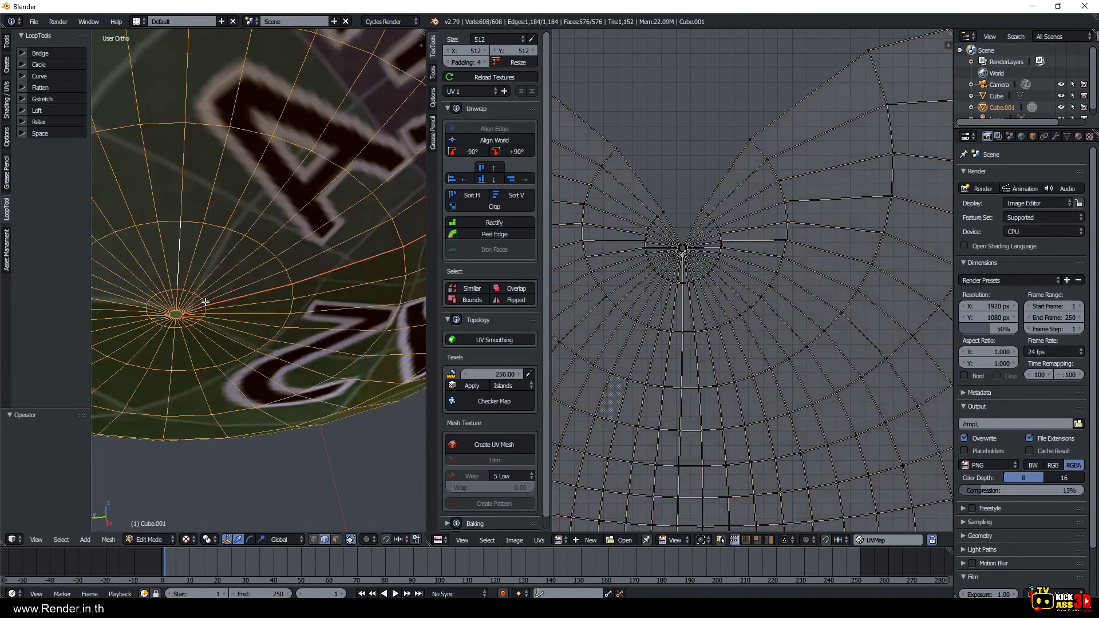
key("ctrl+z")
key("ctrl+z")
key("ctrl+z")
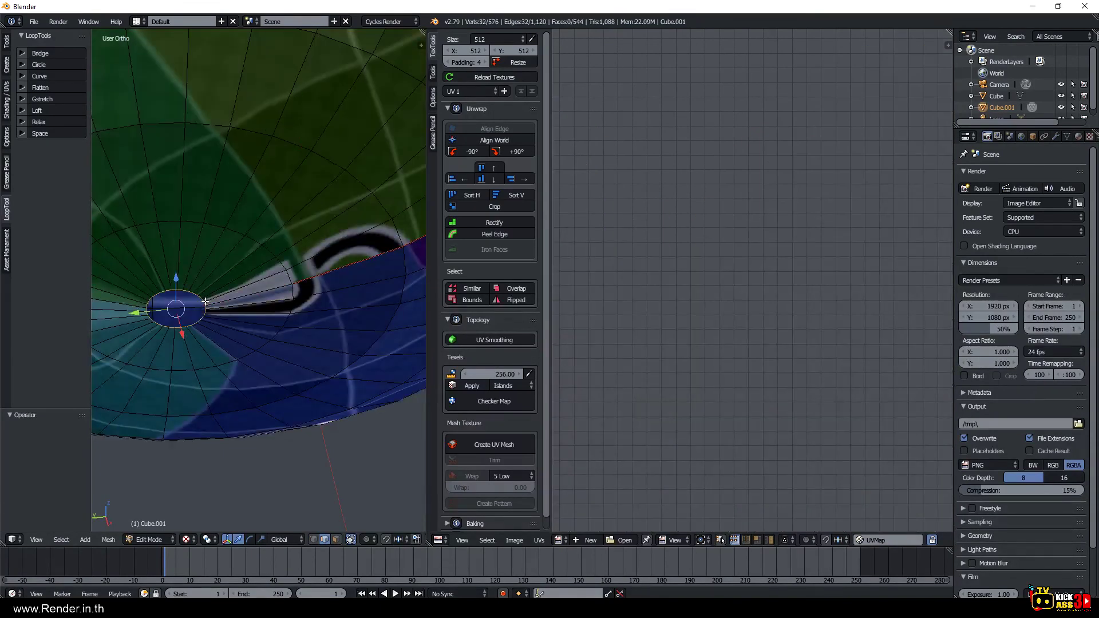
key("ctrl+z")
key("ctrl+z")
key("ctrl+z")
scroll(204, 300, "down", 6)
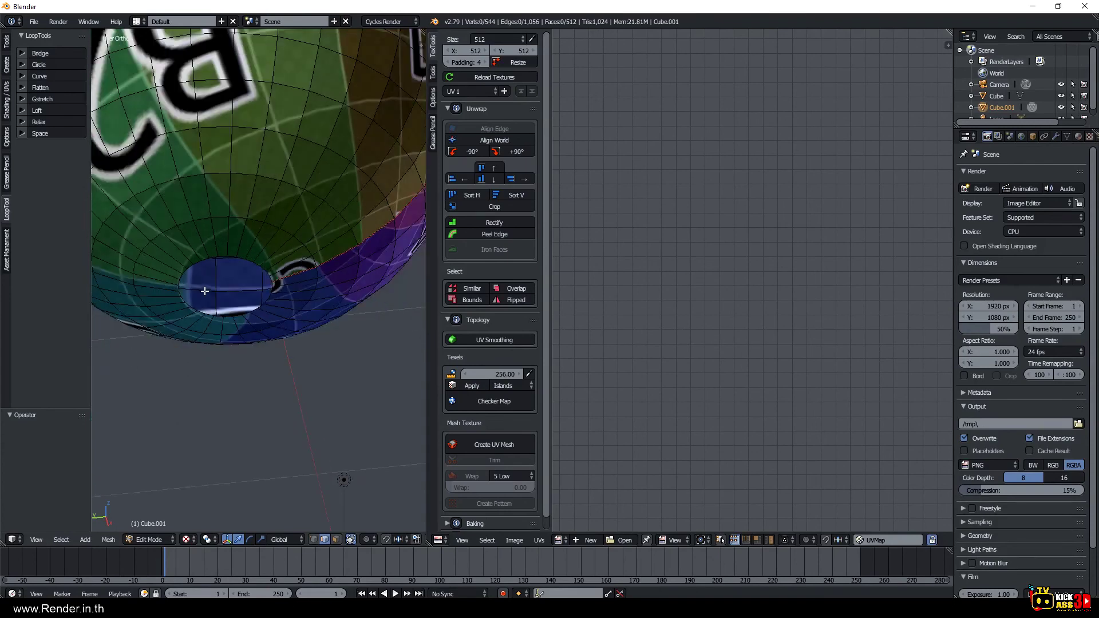
middle_click_drag(204, 300, 262, 269)
scroll(262, 269, "up", 3)
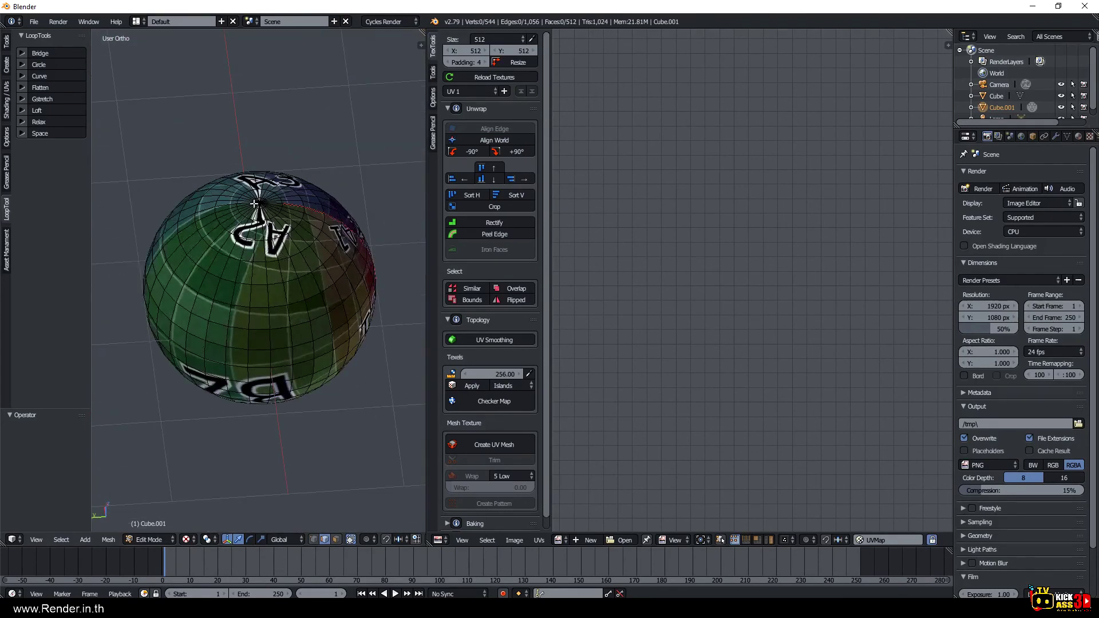
scroll(261, 269, "up", 2)
scroll(267, 252, "up", 3)
Delete the pole faces to open a hole and mark its edge loop as a seam.
right_click(269, 246, "alt")
key("ctrl+z")
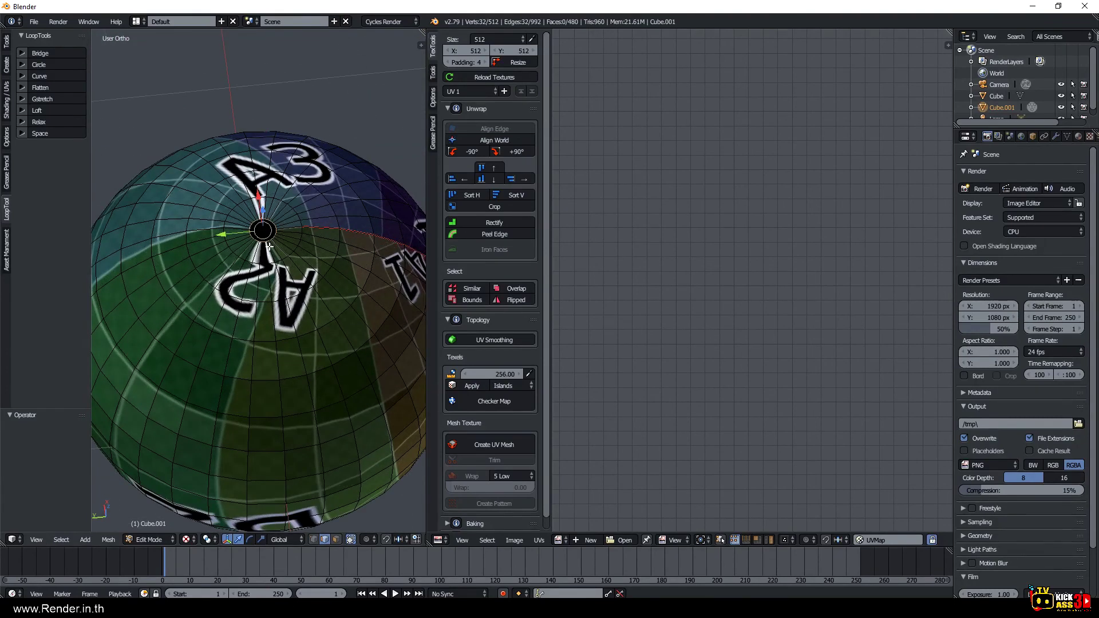
key("ctrl+z")
mouse_move(302, 296)
middle_mouse_down()
mouse_move(304, 476)
mouse_move(277, 189)
middle_mouse_up()
right_click(262, 211, "alt+shift")
key("ctrl+e")
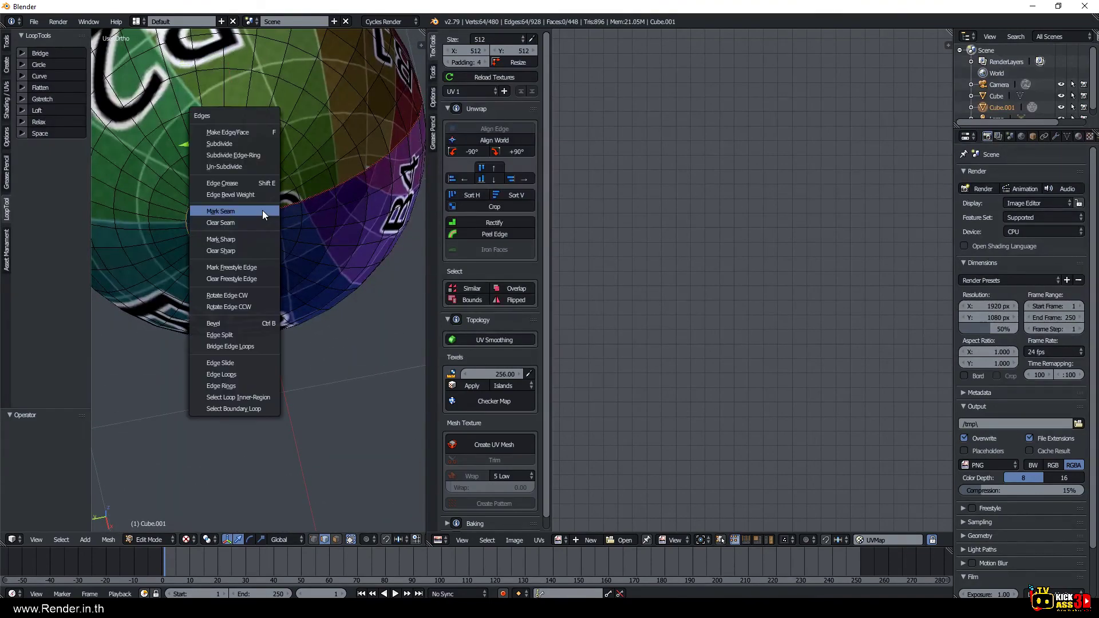
left_click(262, 211)
Unwrap the whole sphere along its seams.
key("a")
key("a")
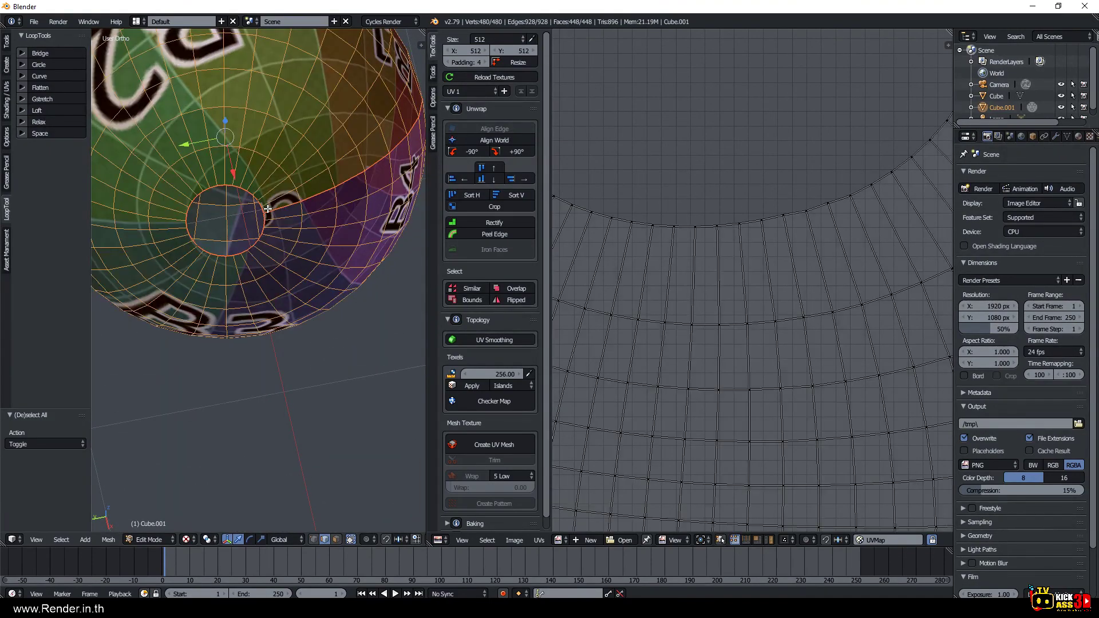
key("u")
left_click(267, 209)
middle_click_drag(267, 208, 278, 242)
scroll(275, 229, "down", 3)
key("a")
scroll(652, 267, "down", 2)
scroll(652, 267, "down", 3)
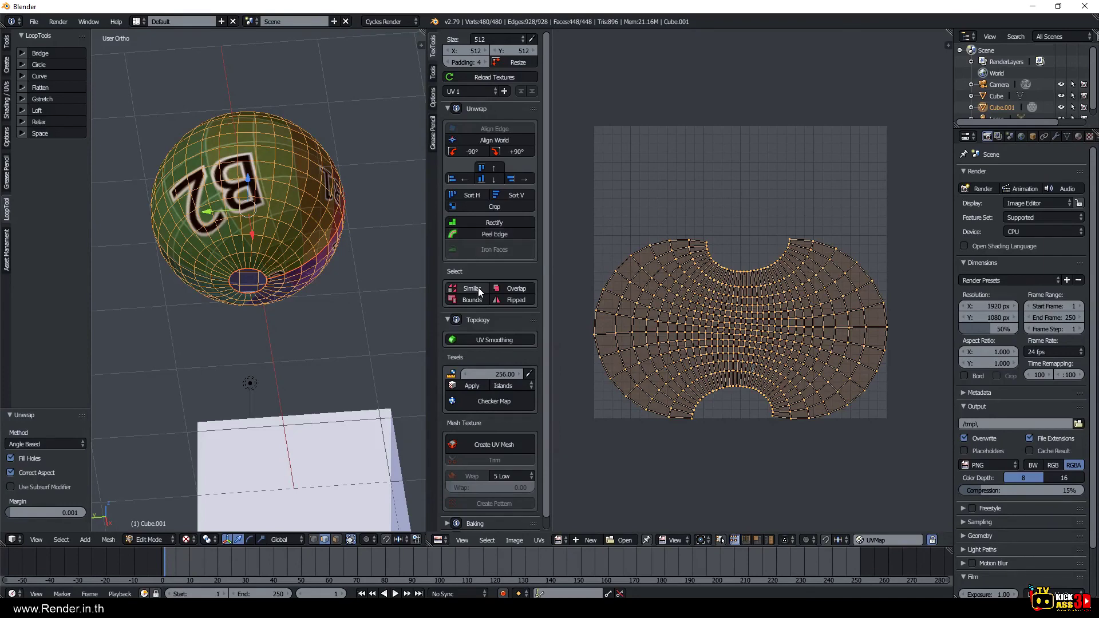
Try Rectify on the UVs, then return to Object Mode.
left_click(486, 225)
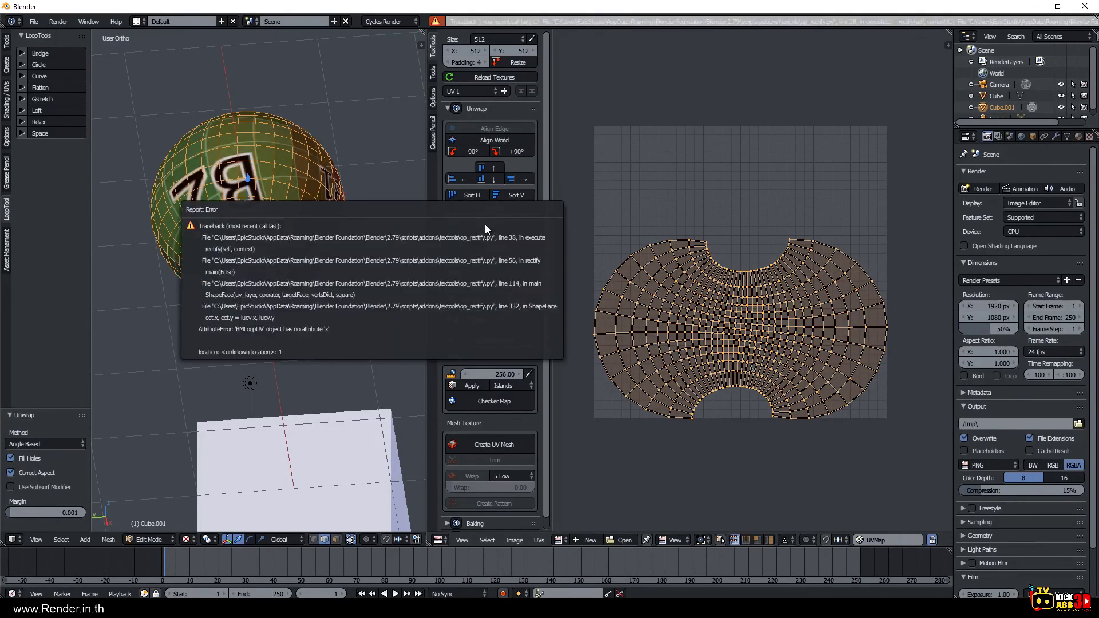
key("Tab")
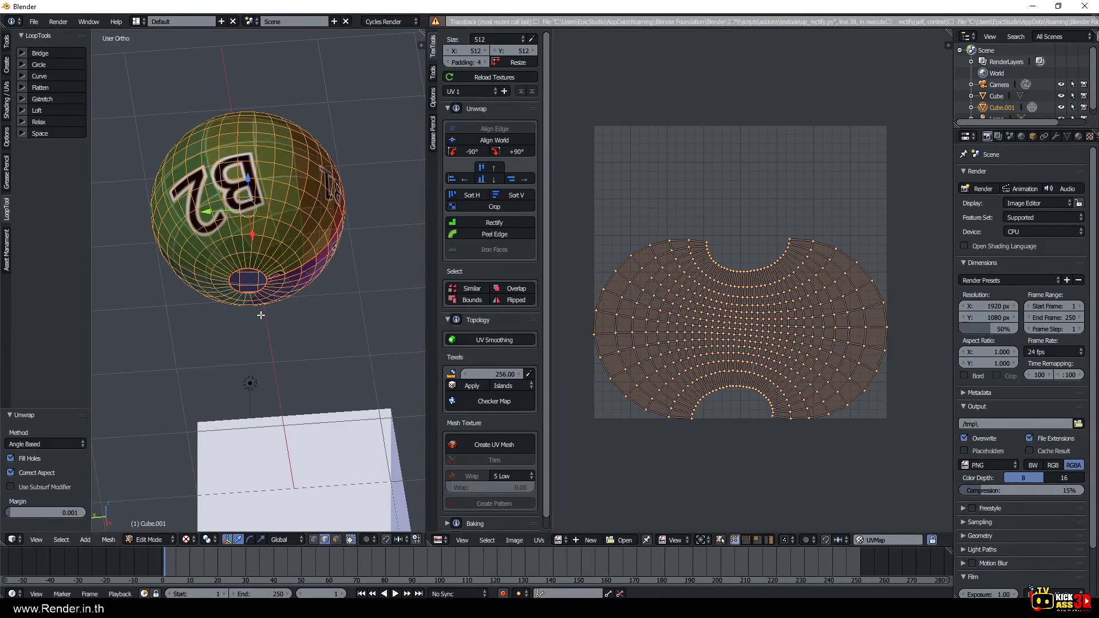
mouse_move(263, 313)
middle_mouse_down()
mouse_move(307, 429)
mouse_move(294, 323)
middle_mouse_up()
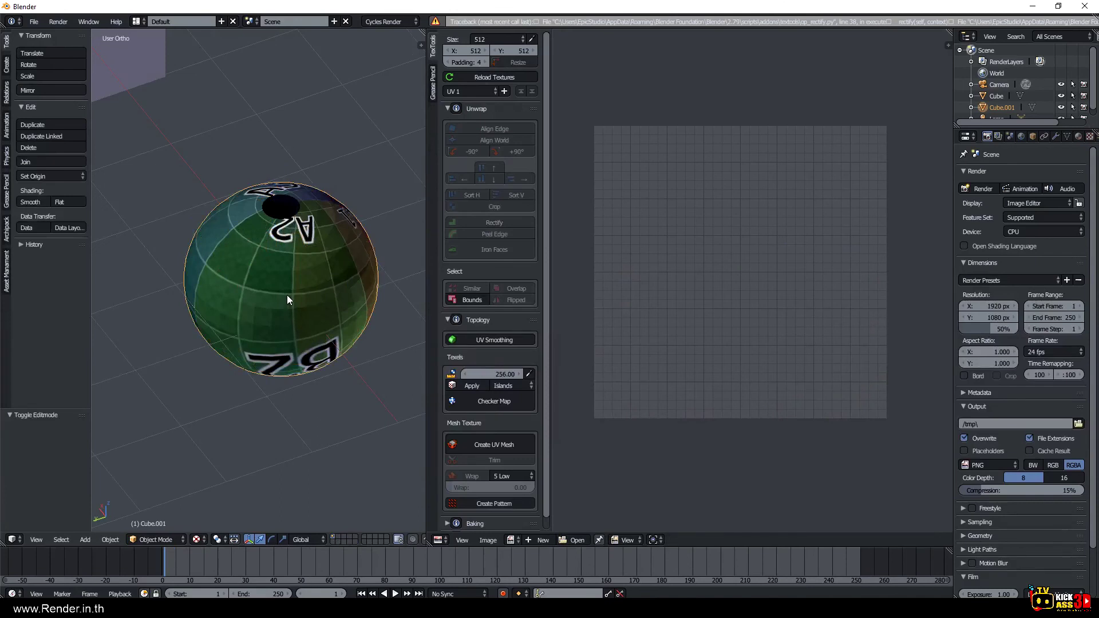
Copy the sphere and start a second, maximized Blender session.
key("ctrl+c")
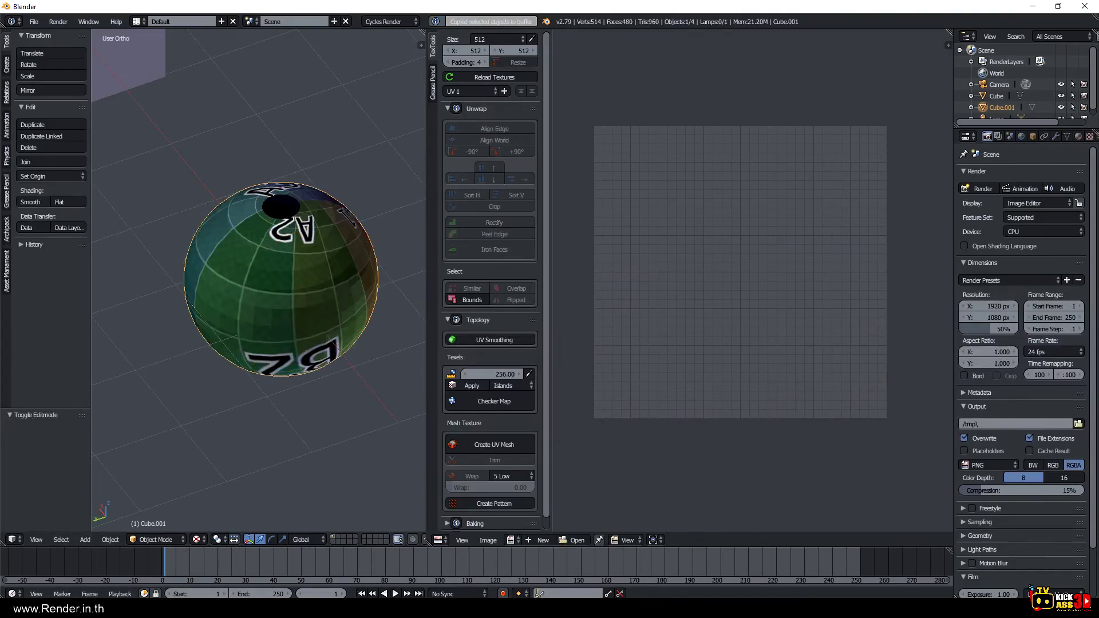
right_click(125, 609)
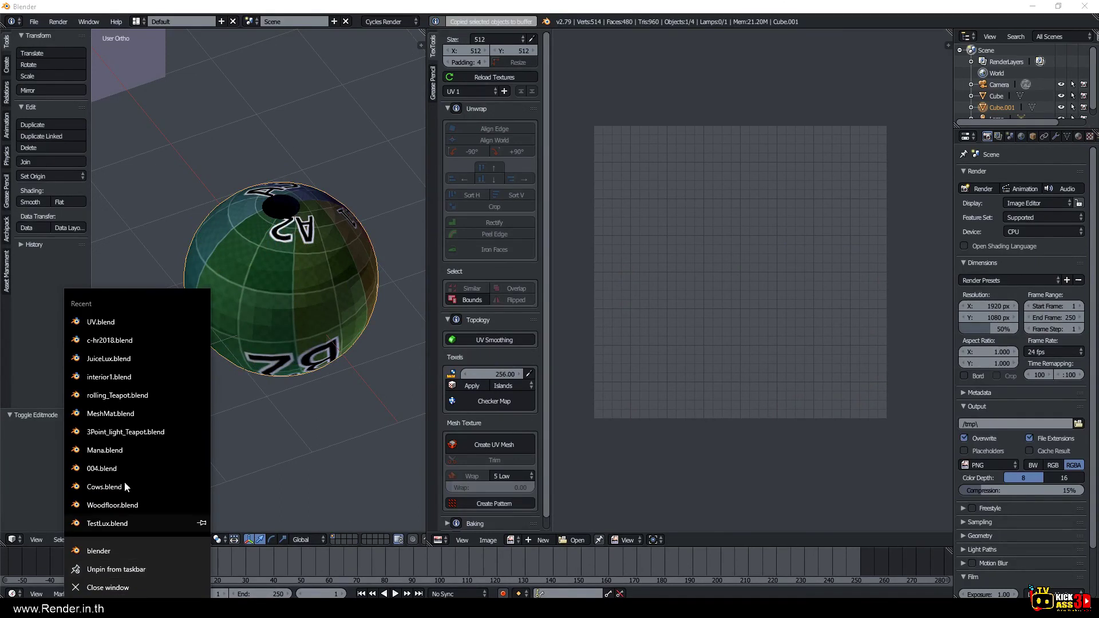
left_click(109, 552)
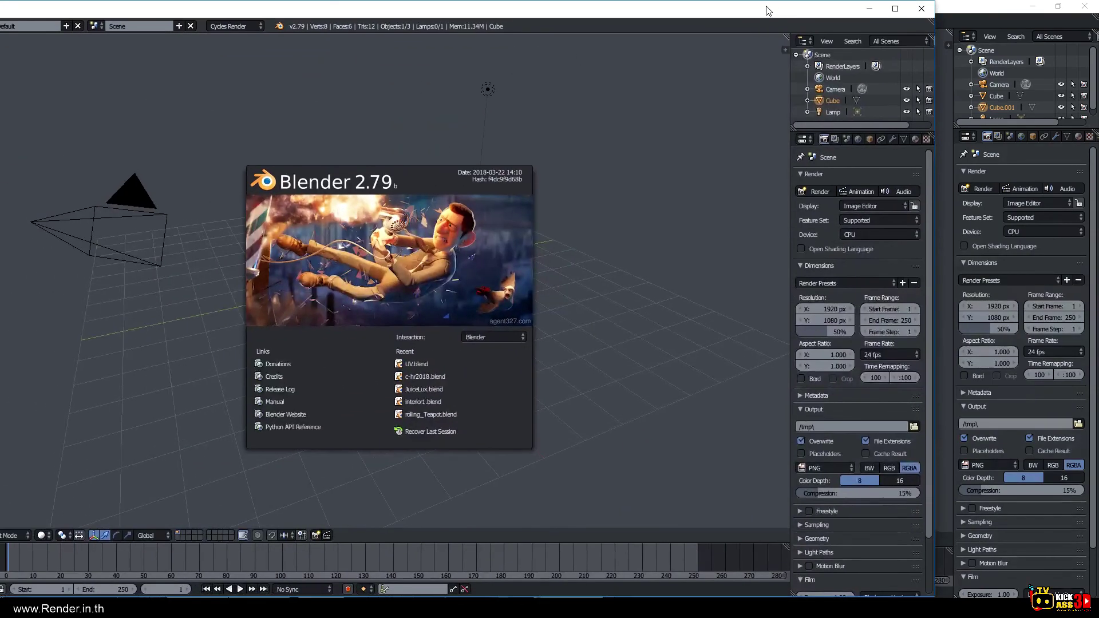
double_click(767, 10)
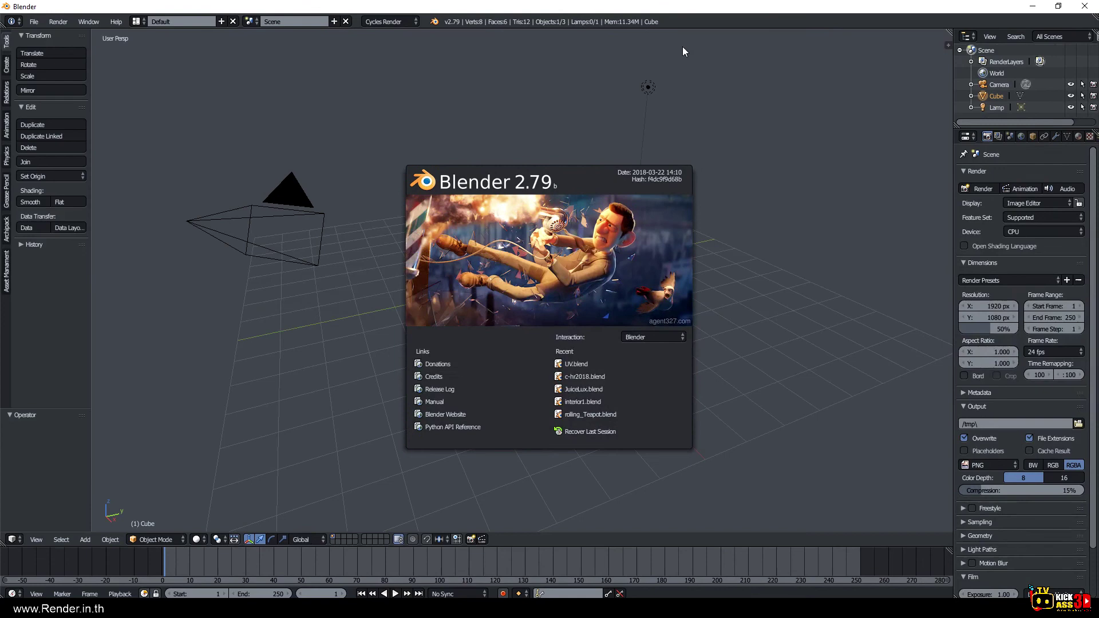
left_click(363, 291)
Replace the default cube with the pasted sphere.
key("x")
left_click(537, 284)
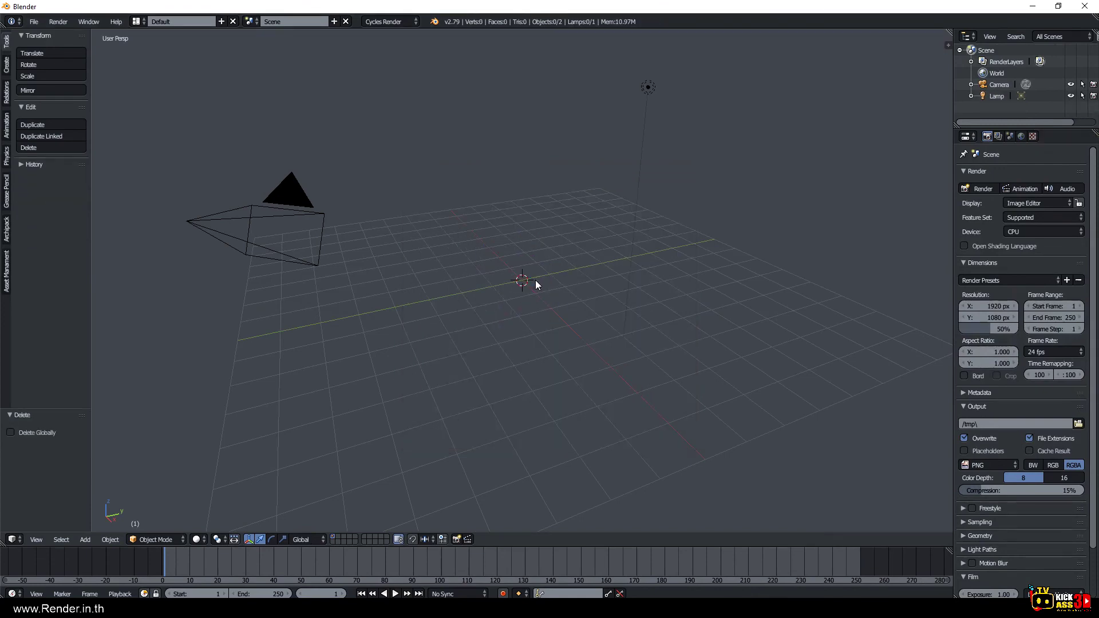
key("ctrl+v")
middle_click_drag(540, 233, 501, 288)
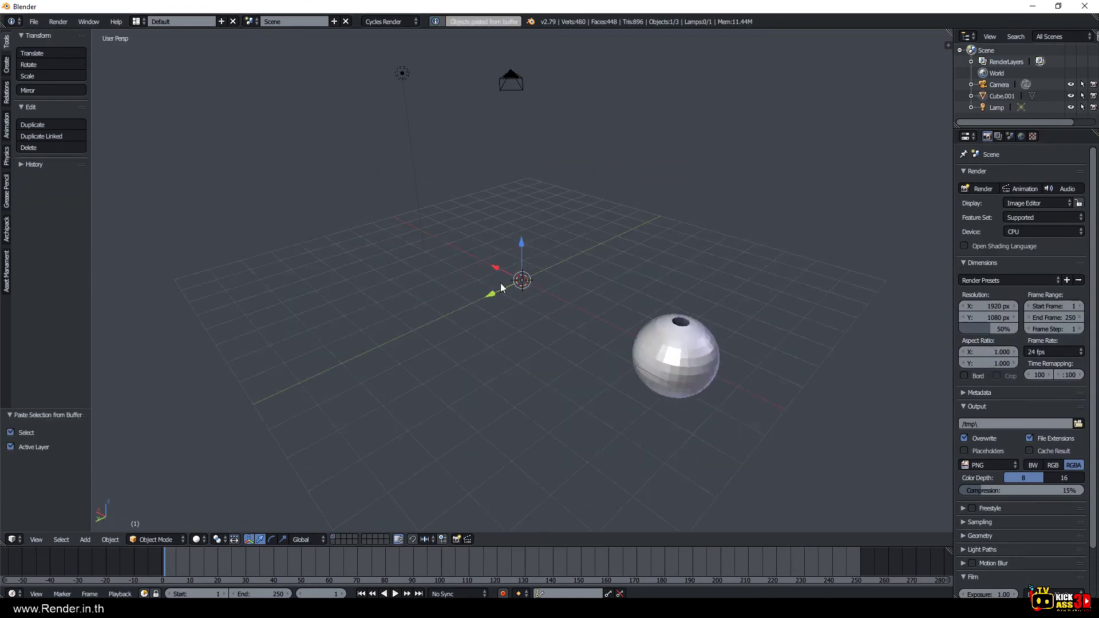
Split the view, frame the sphere on the left, and make the right area a UV/Image Editor.
left_click_drag(950, 43, 476, 364)
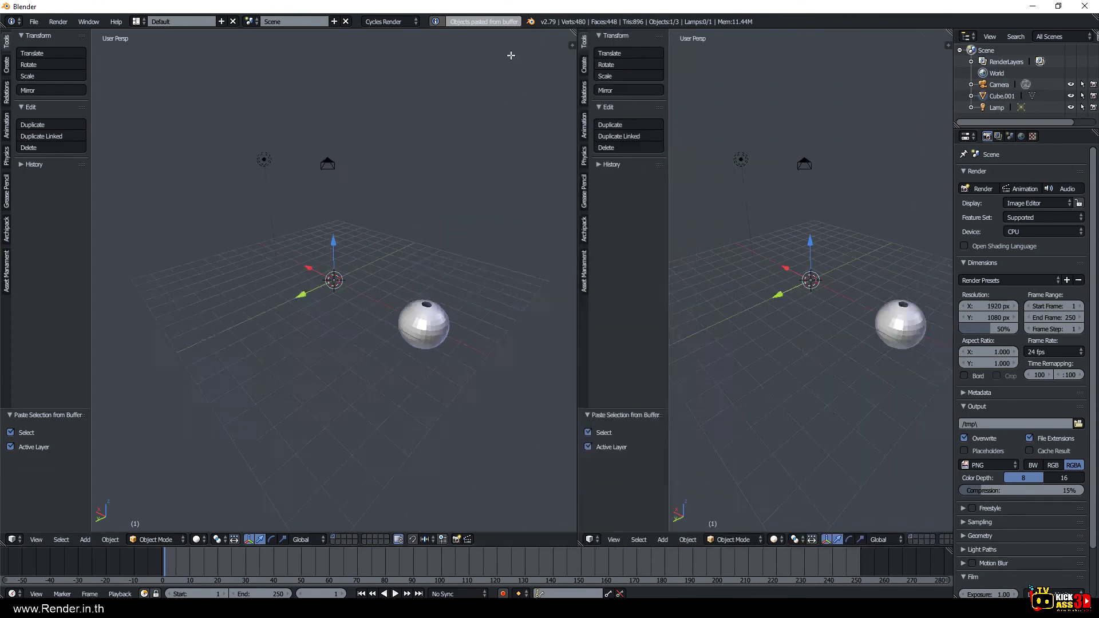
scroll(440, 346, "up", 1)
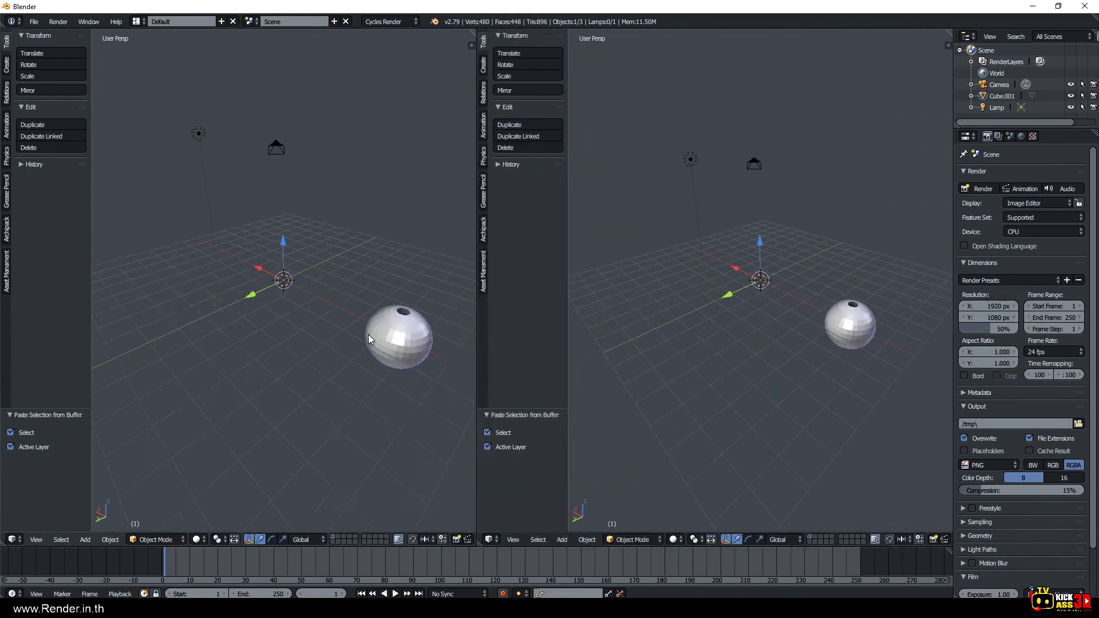
scroll(441, 347, "up", 1)
right_click(440, 346)
key("KP_Decimal")
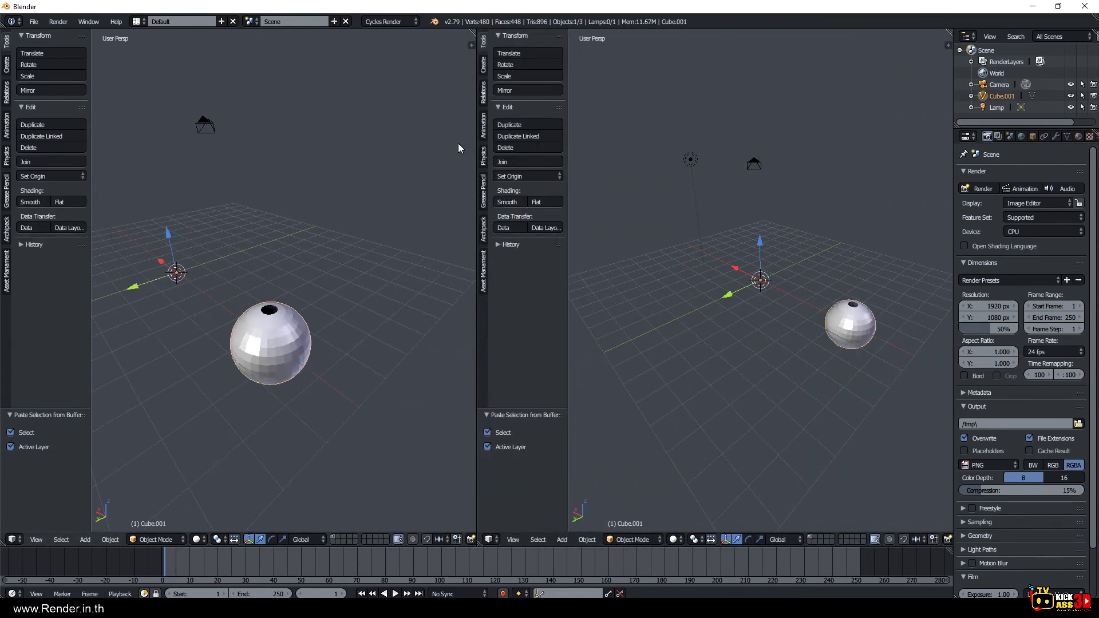
left_click(492, 539)
left_click(518, 450)
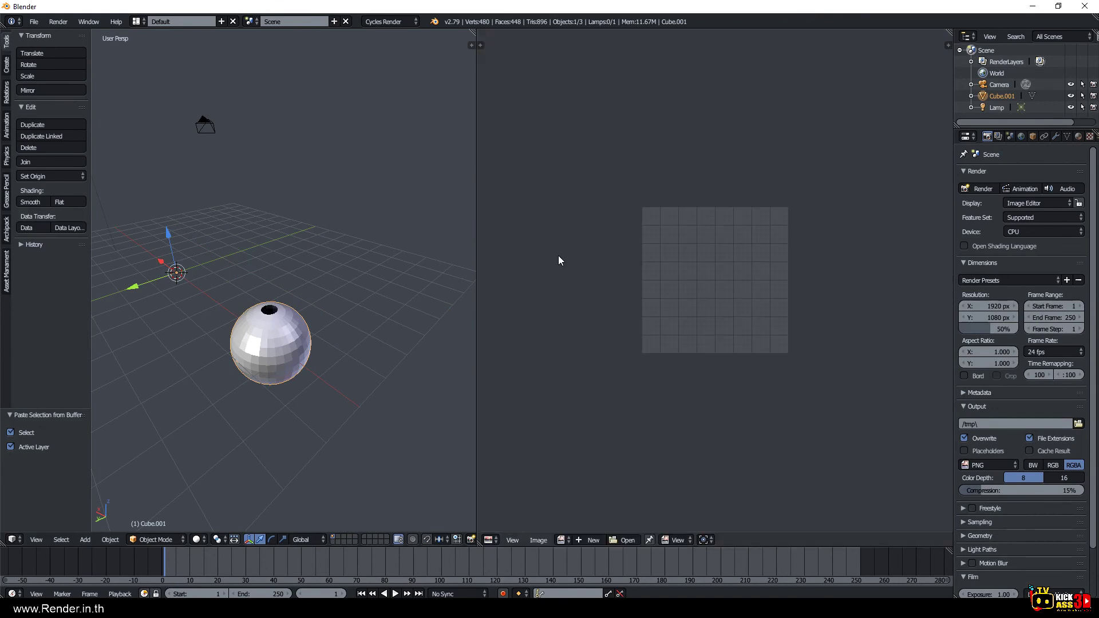
Rectify the sphere's UVs into a rectangular grid from the TexTools Unwrap panel.
key("t")
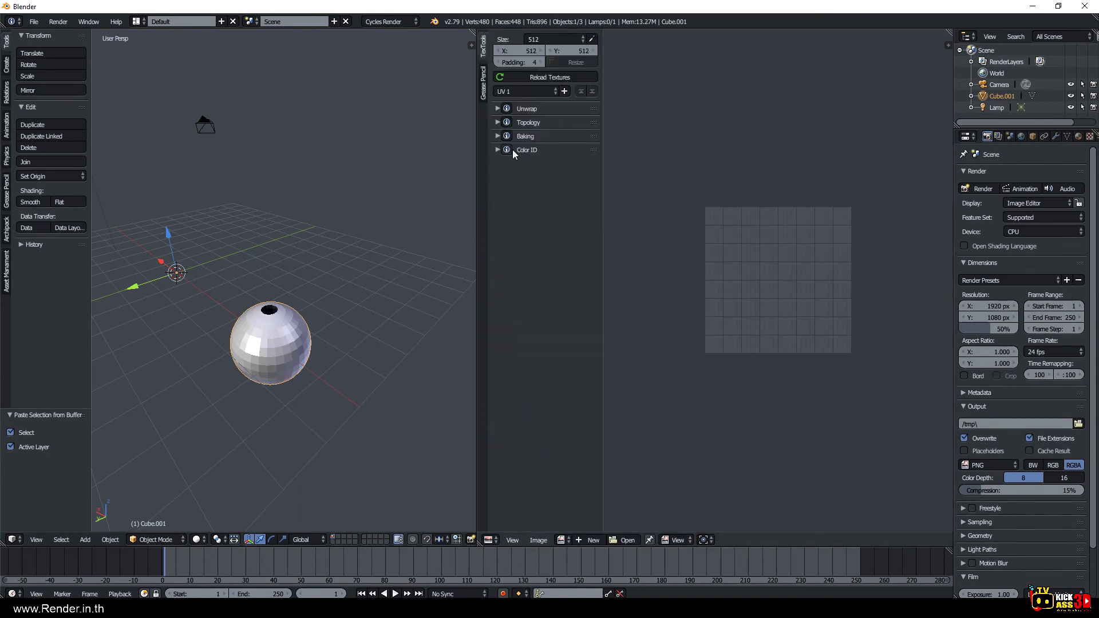
left_click(496, 108)
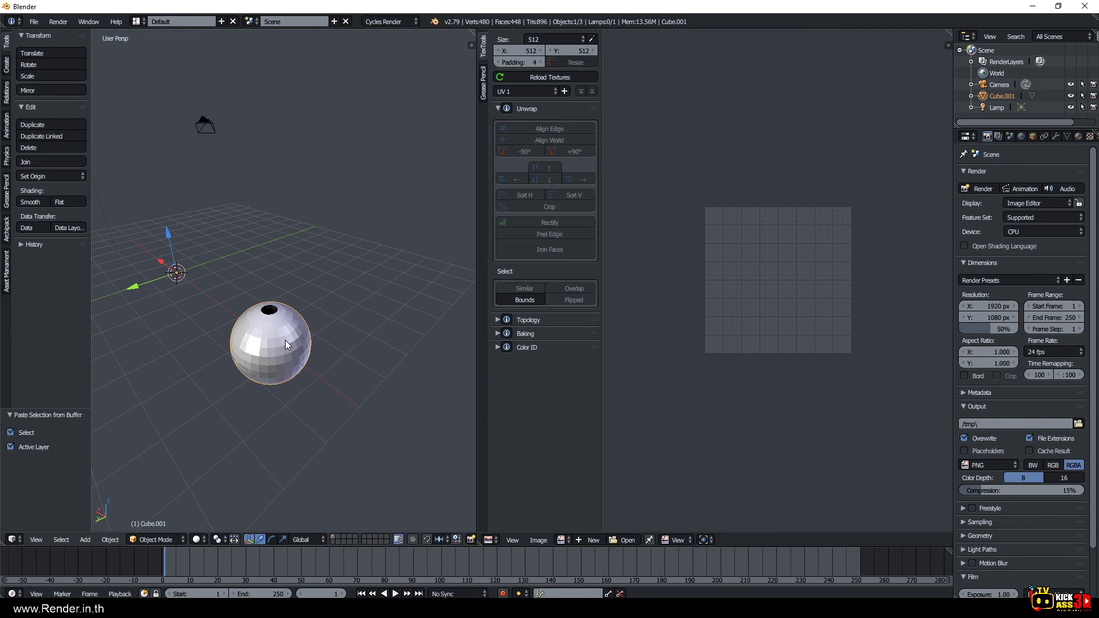
key("Tab")
scroll(285, 340, "up", 3)
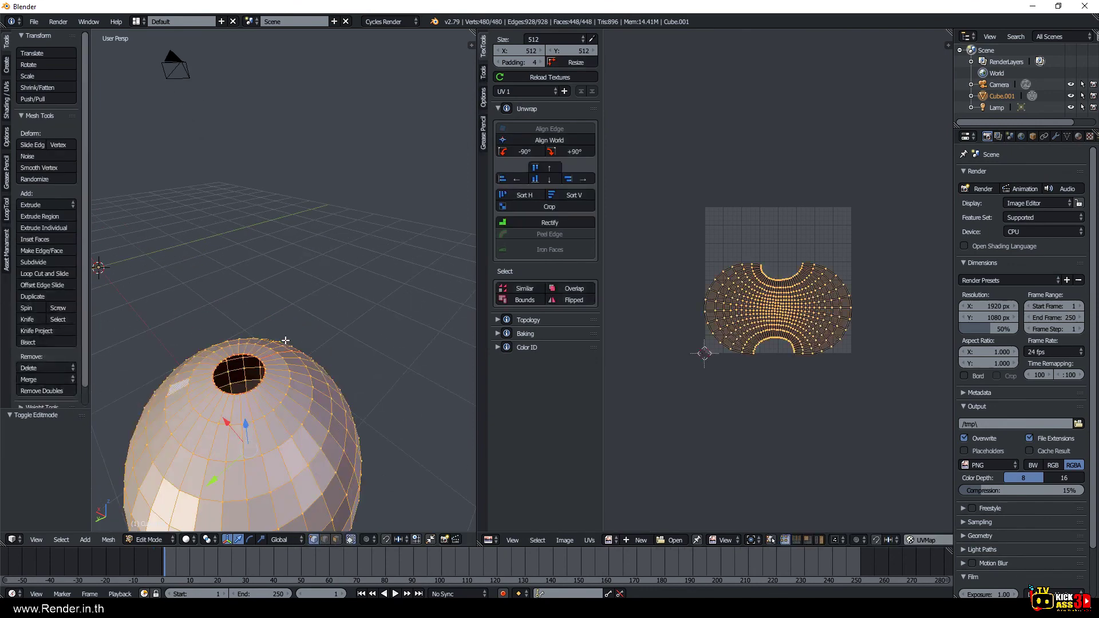
left_click(555, 224)
middle_click_drag(449, 321, 386, 260)
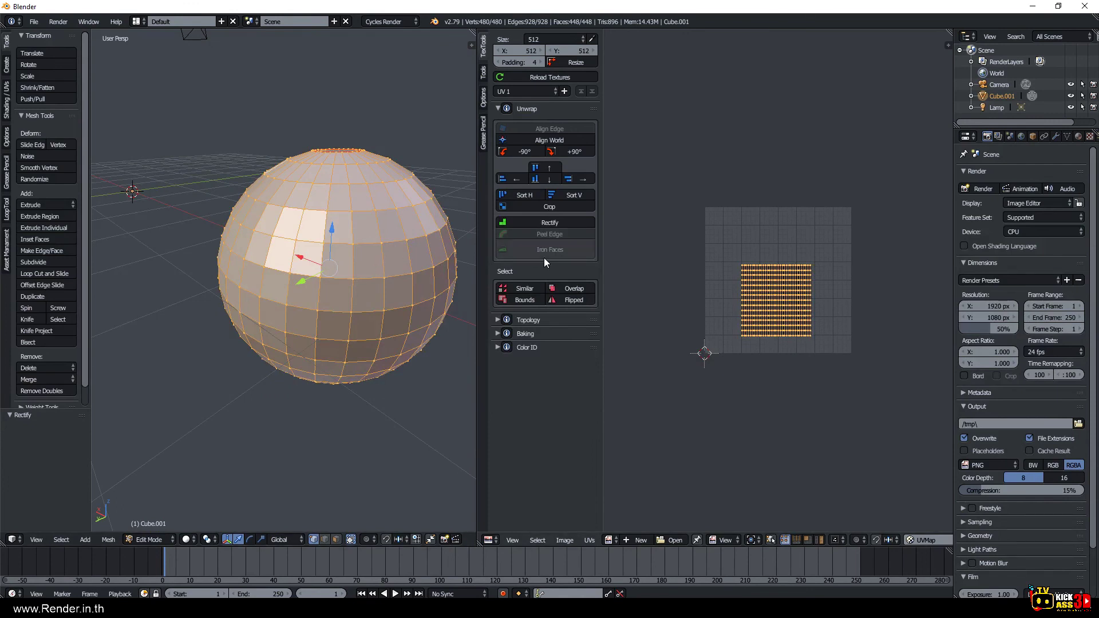
Apply a TexTools Checker Map from the Topology/Texels panel.
left_click(499, 335)
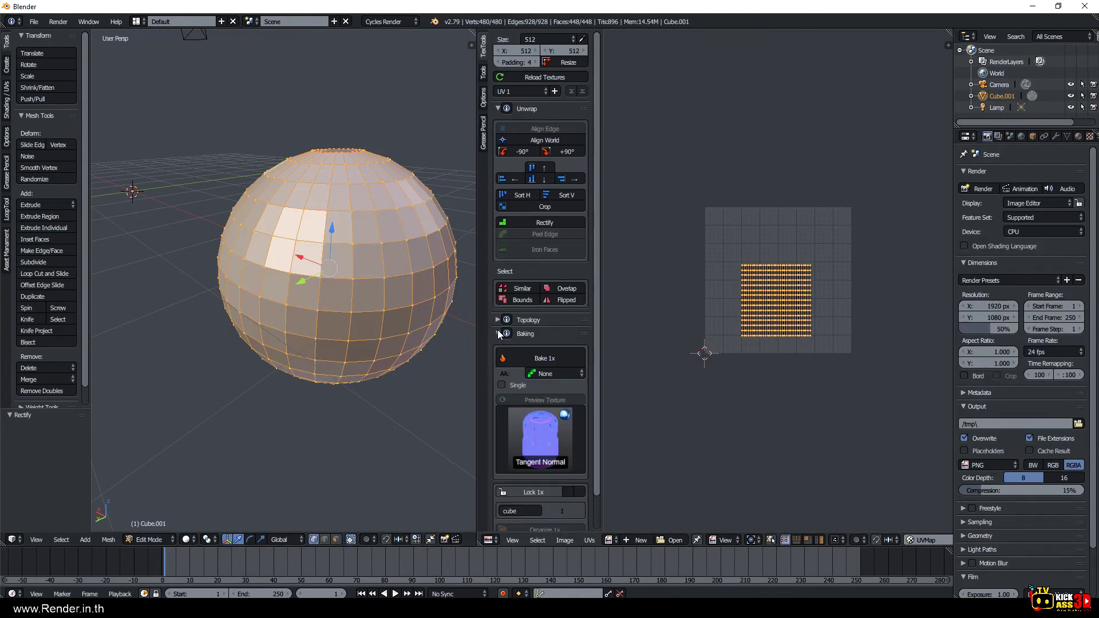
left_click(496, 333)
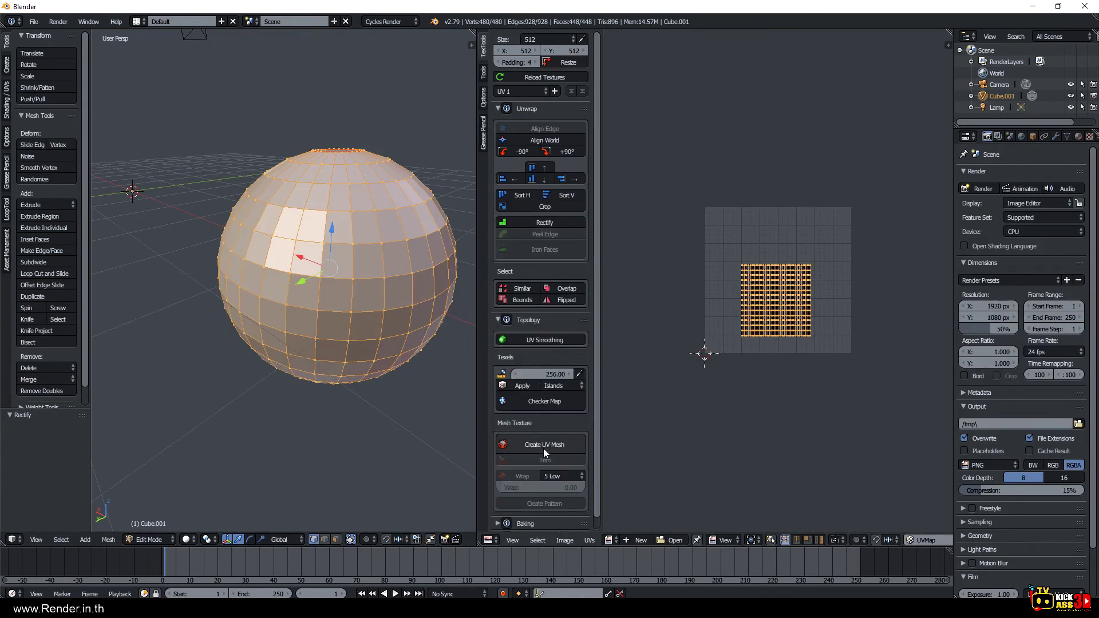
left_click(527, 407)
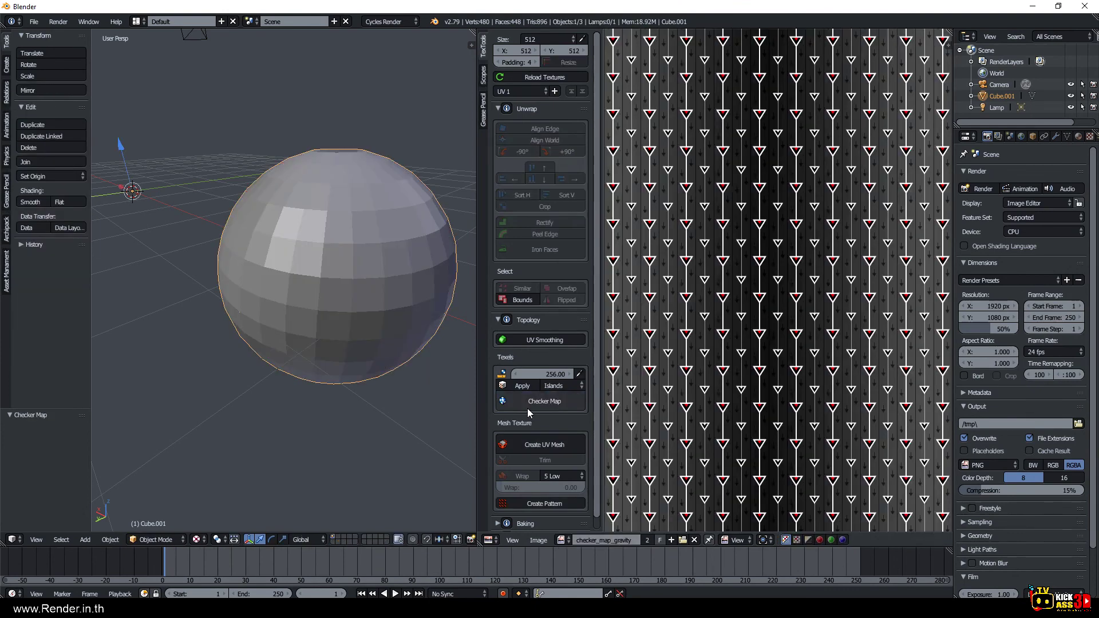
In edge-select Edit Mode, select the loop around the sphere's top opening.
left_click(527, 408)
scroll(425, 356, "down", 3)
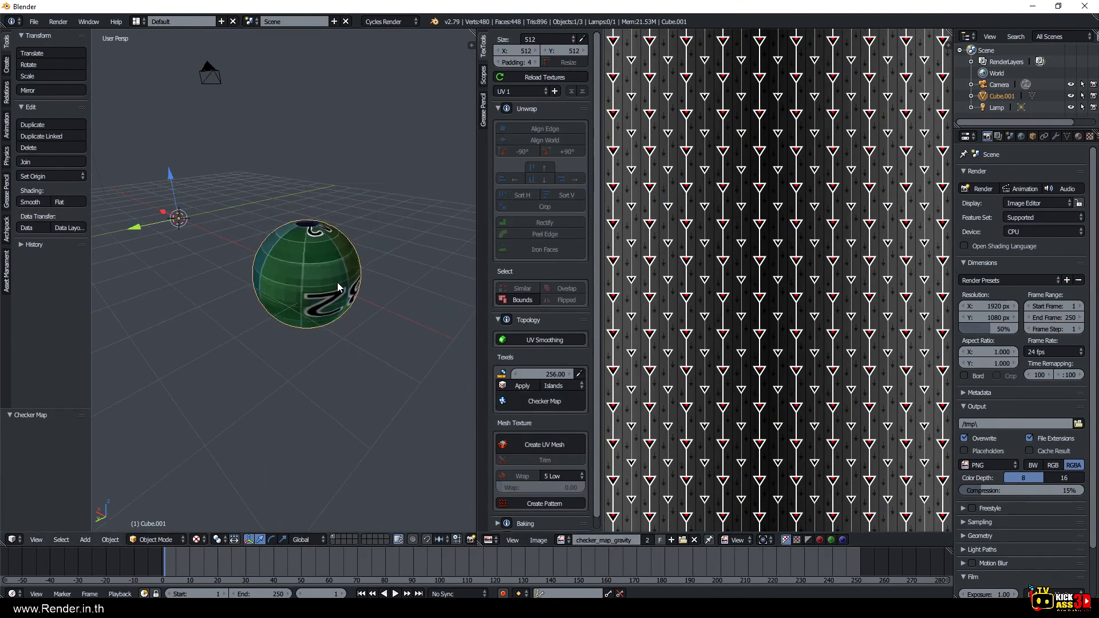
middle_click_drag(343, 290, 326, 301)
key("Tab")
scroll(285, 302, "up", 5)
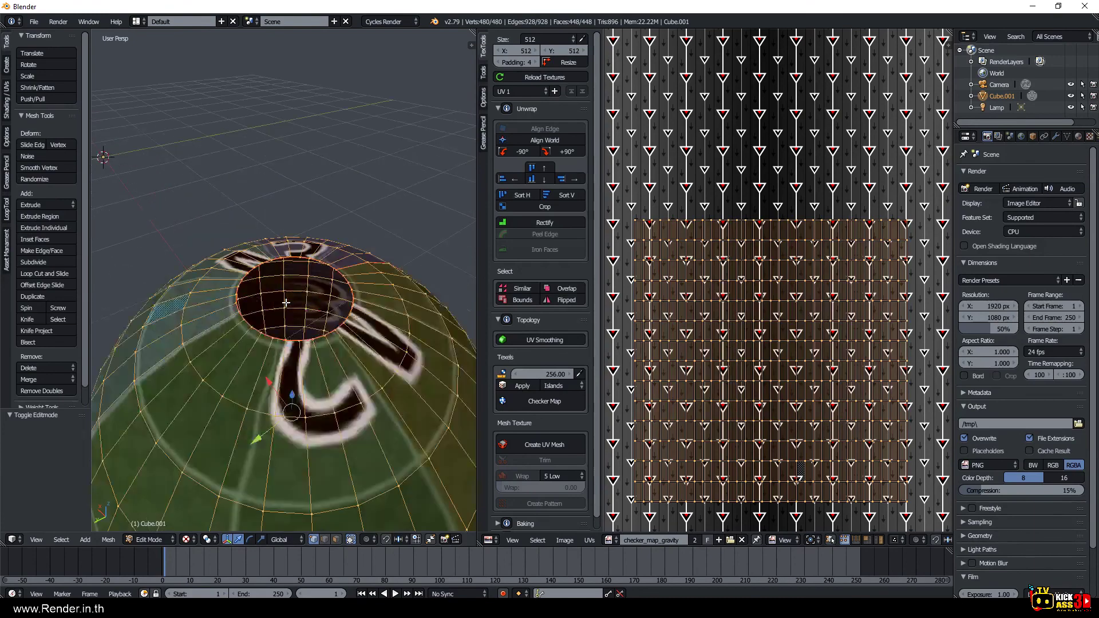
left_click(325, 539)
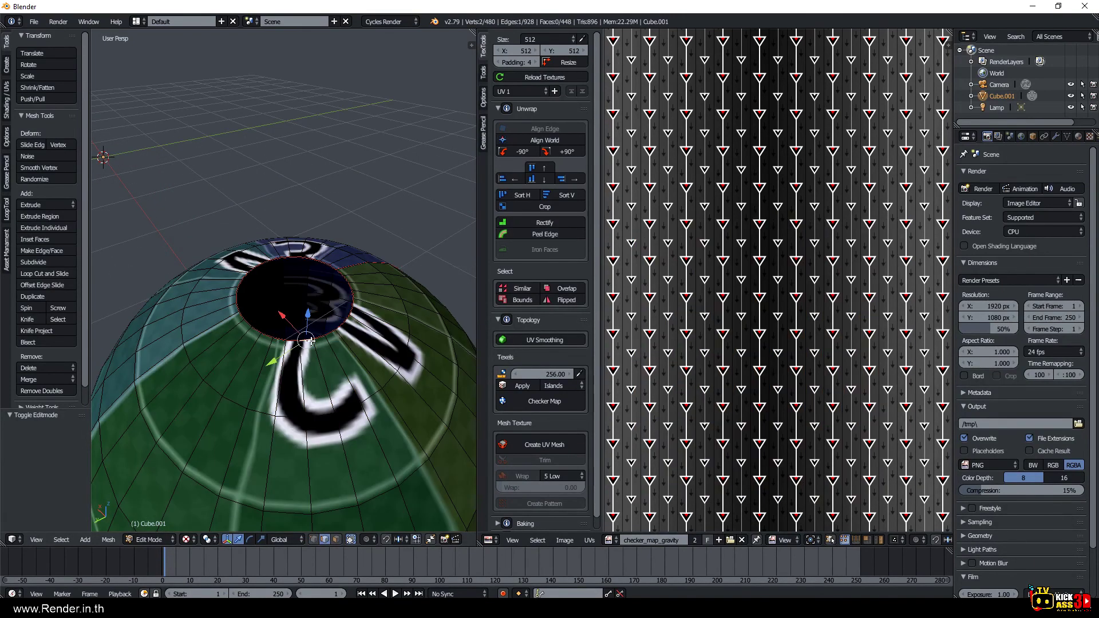
right_click(311, 338)
right_click(320, 337, "alt")
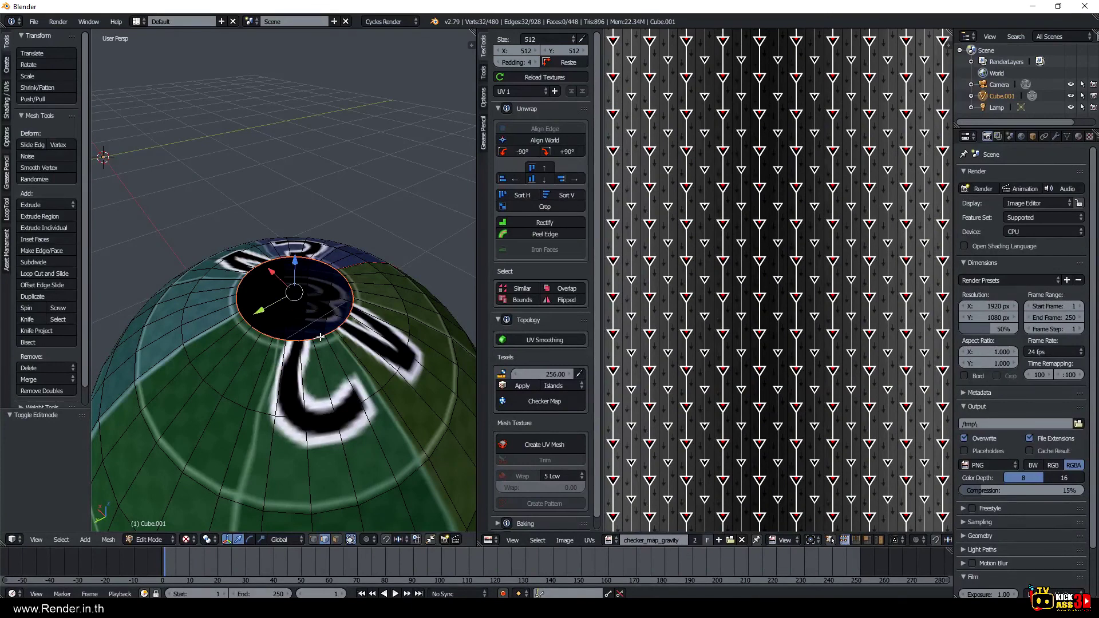
Extrude the rim loop inward twice to form two narrowing rings.
middle_click_drag(322, 336, 350, 332)
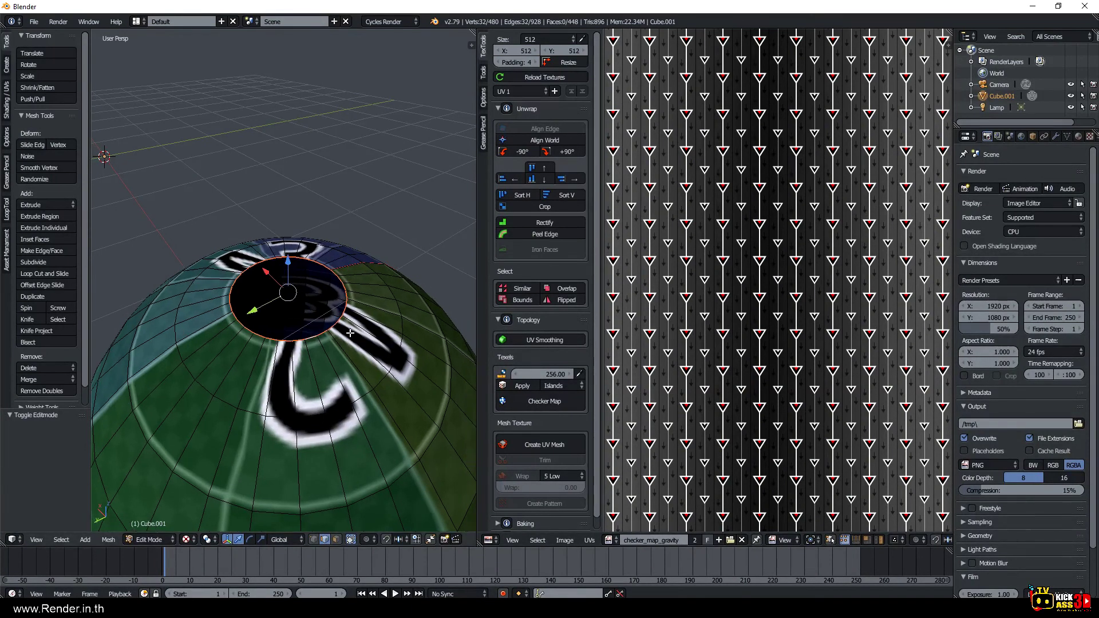
key("e")
key("s")
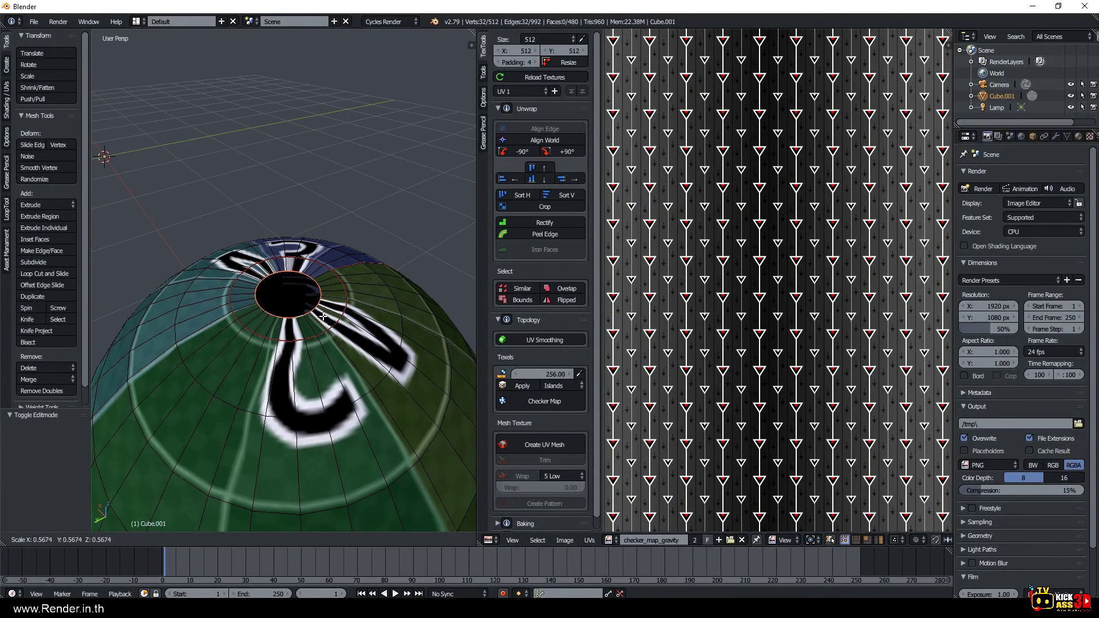
left_click(303, 298)
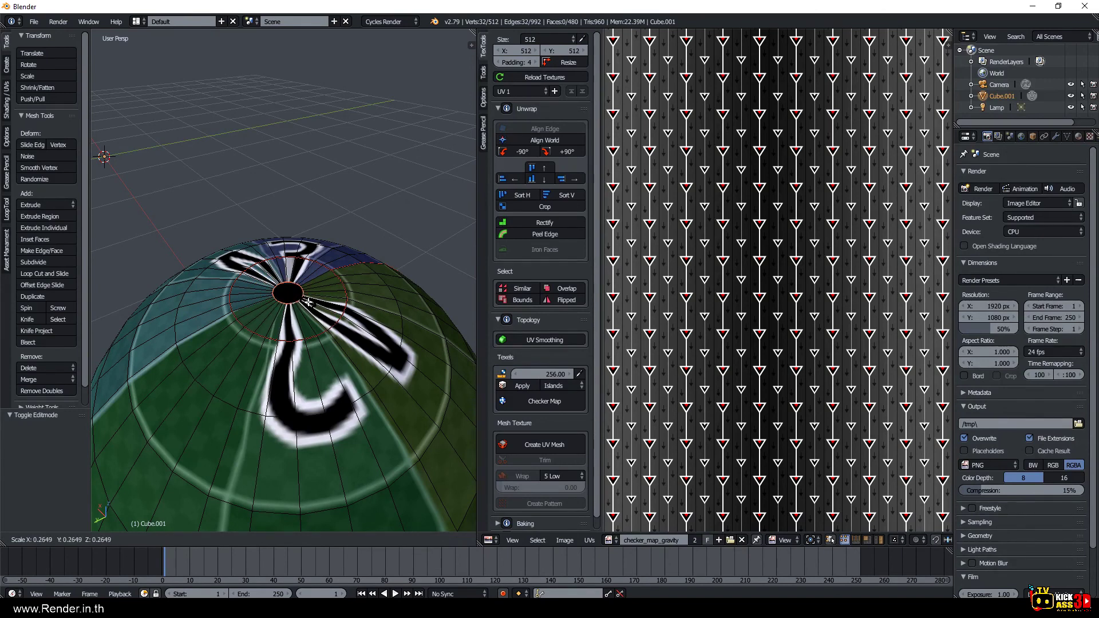
left_click_drag(292, 275, 288, 269)
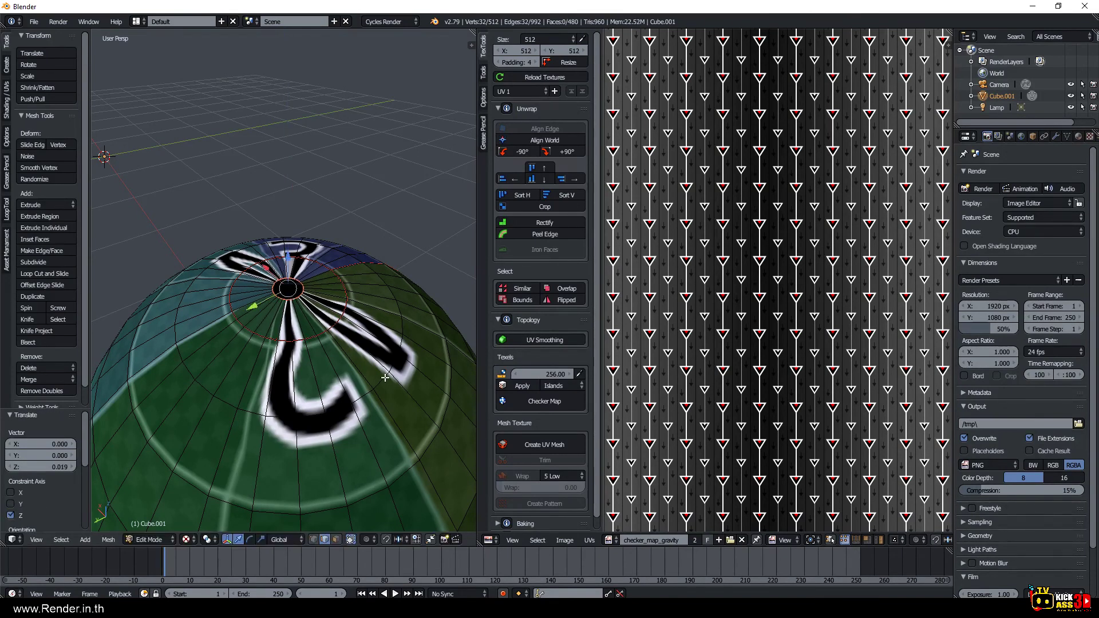
key("e")
key("s")
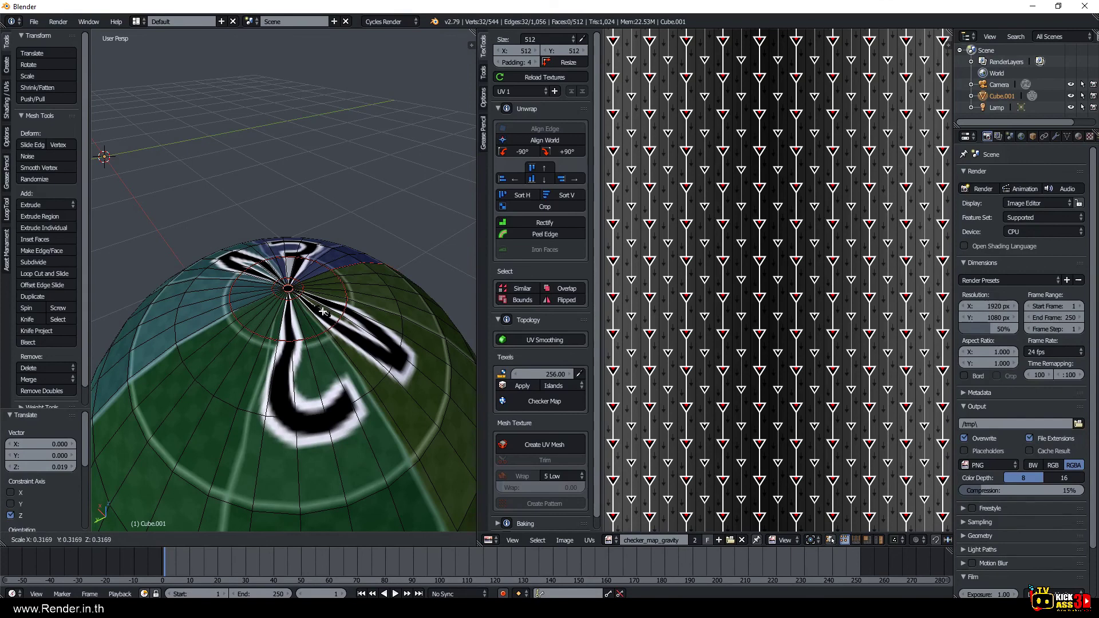
left_click(318, 303)
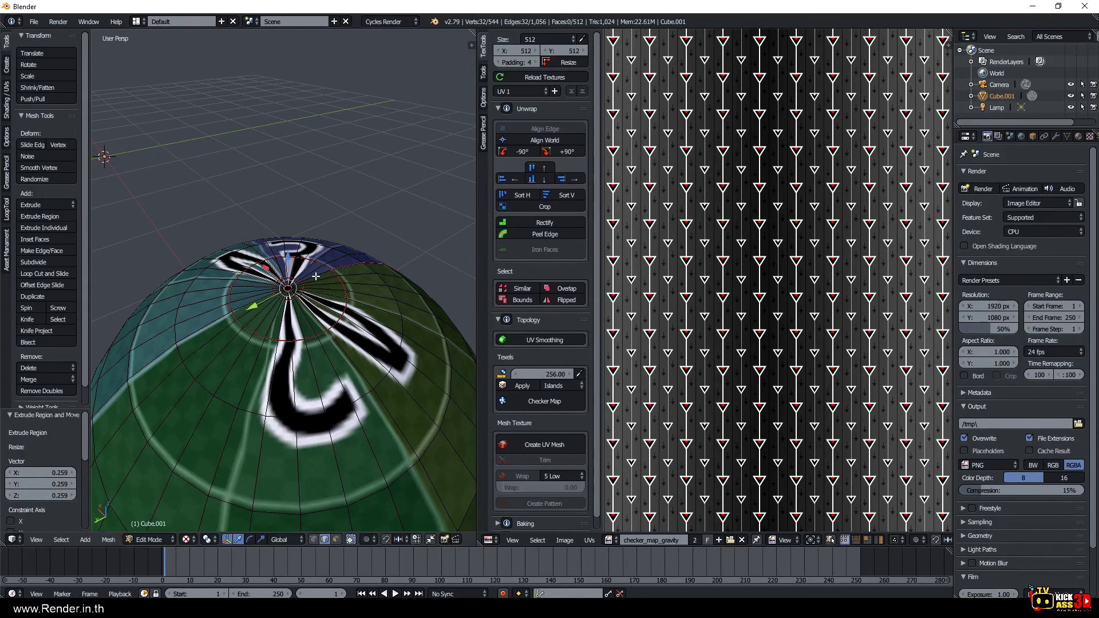
Mark the selected rings as a seam, then select the pole ring and meridian loops.
left_click(317, 275, "alt+shift")
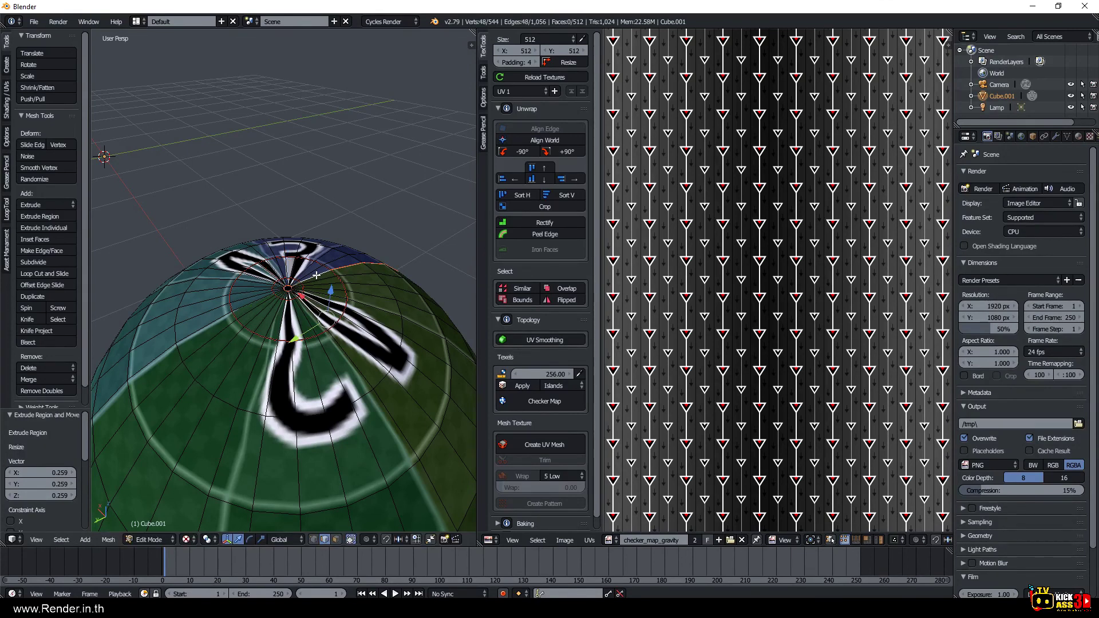
key("ctrl+e")
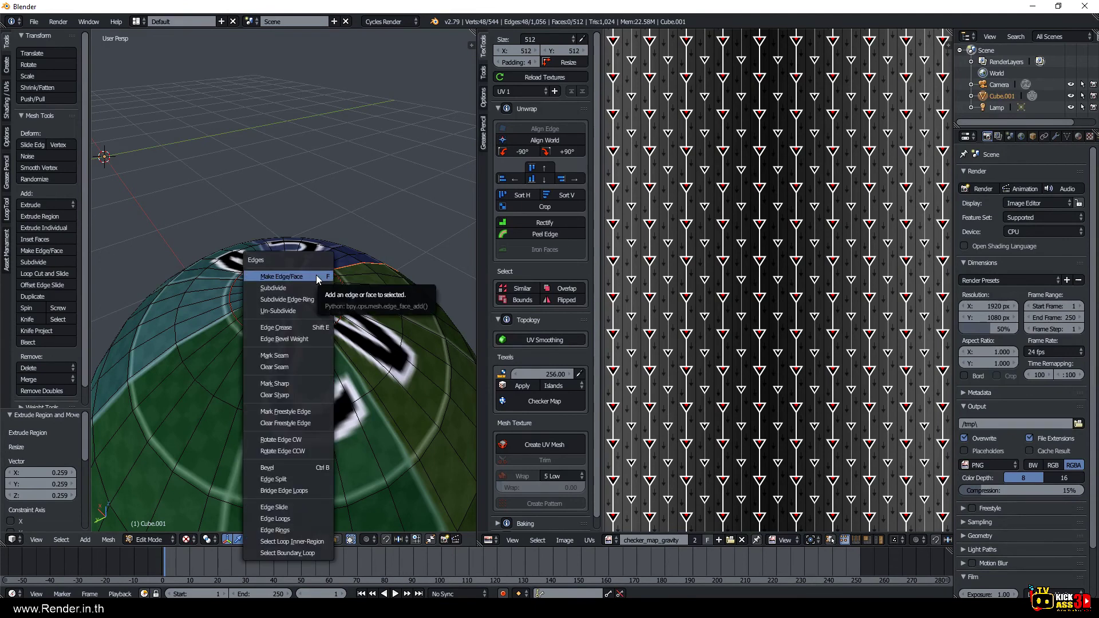
left_click(311, 361)
key("a")
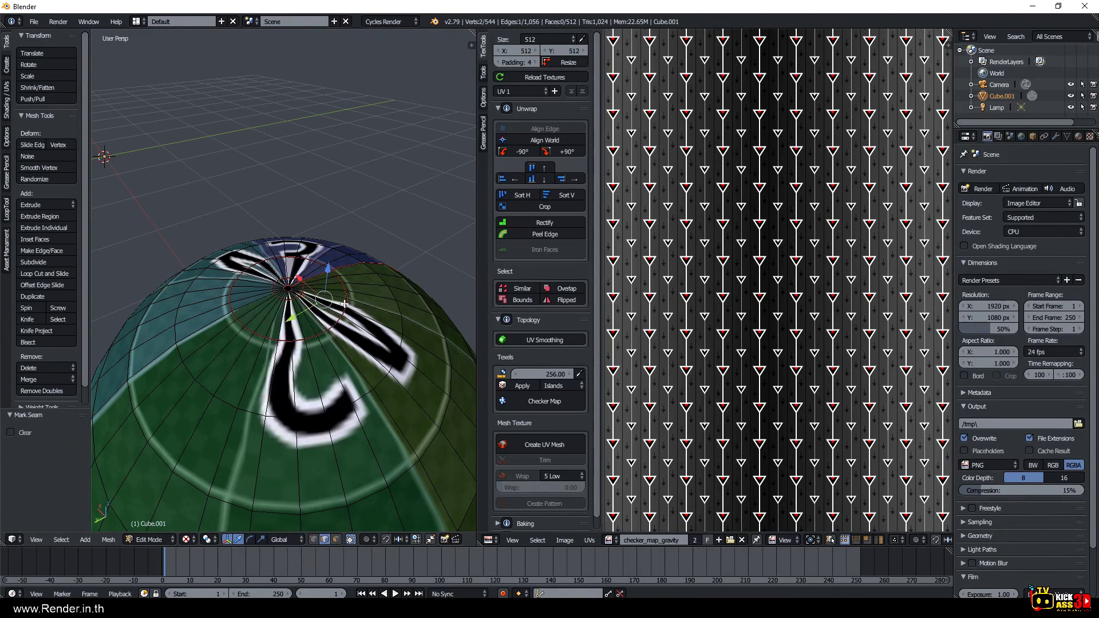
left_click(346, 302, "alt")
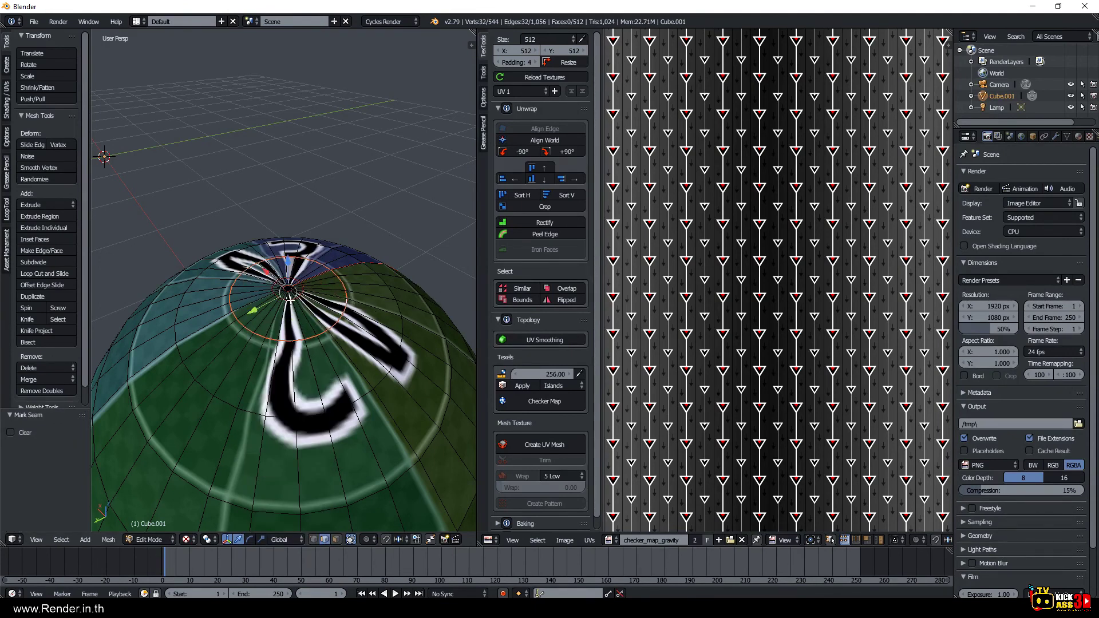
left_click(290, 299, "alt+shift")
left_click(290, 298, "alt+shift")
Clear the seam from the selected top-pole edges and orbit beneath the sphere.
key("ctrl+e")
left_click(296, 316)
scroll(317, 348, "down", 3)
mouse_move(317, 347)
middle_mouse_down()
mouse_move(332, 330)
mouse_move(269, 293)
mouse_move(293, 269)
middle_mouse_up()
scroll(269, 293, "up", 2)
scroll(269, 293, "up", 1)
Extrude the bottom opening's inner ring inward to 0.470 scale and nudge it slightly.
right_click(295, 268, "alt")
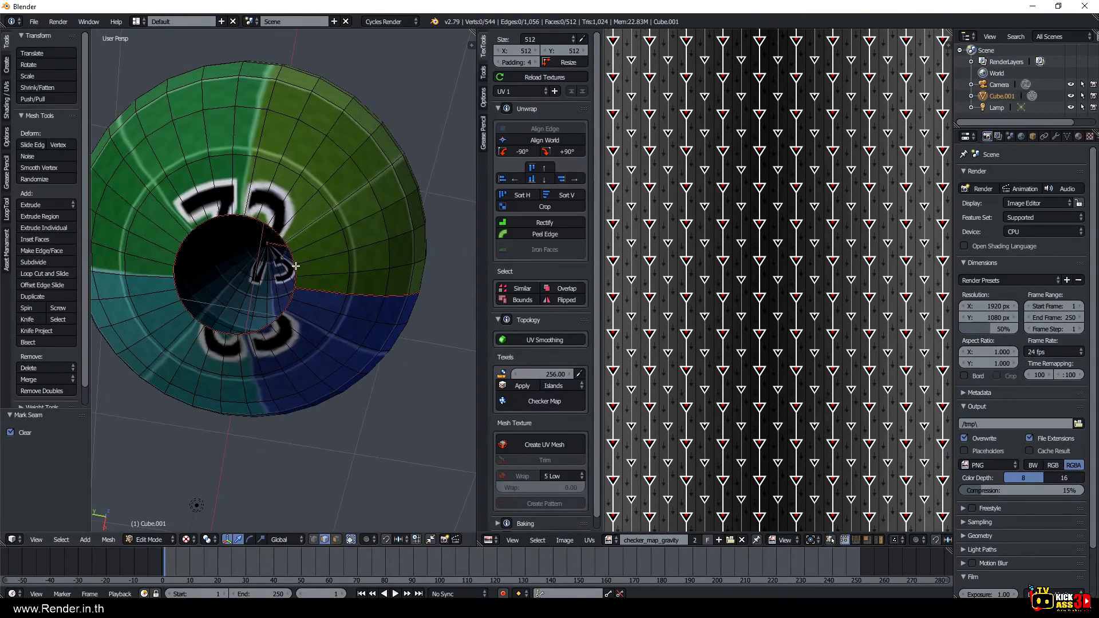
key("e")
key("s")
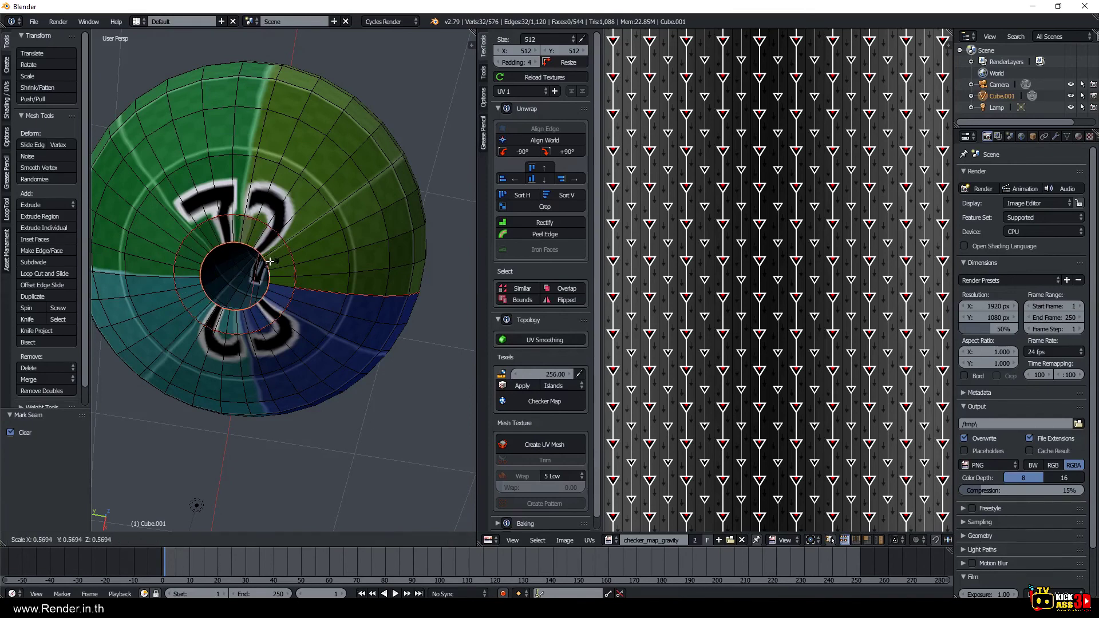
left_click(238, 250)
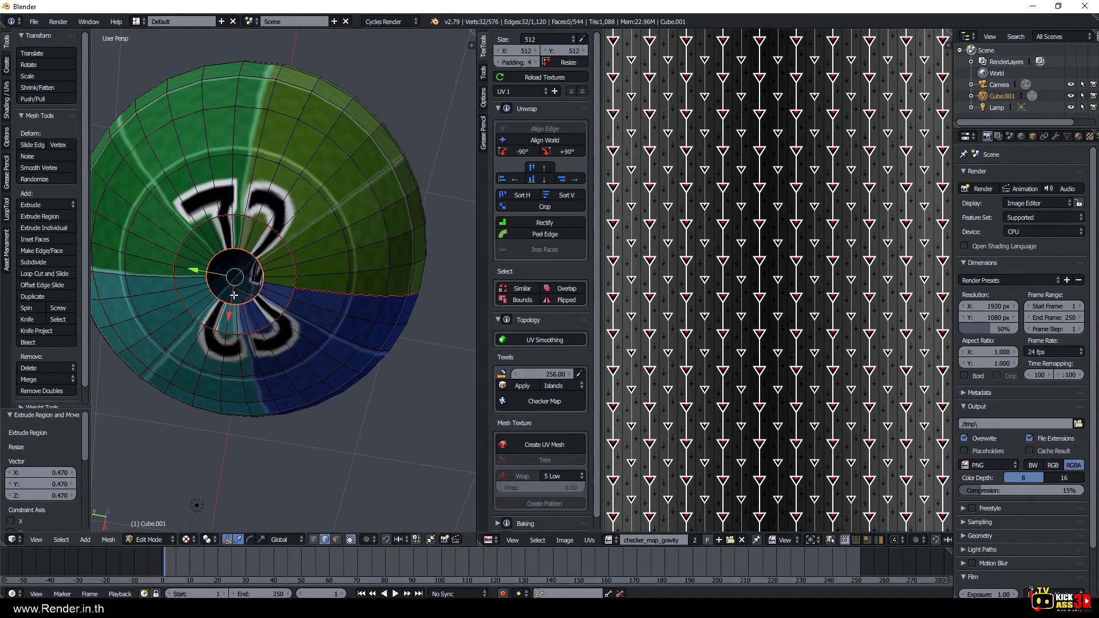
middle_click_drag(234, 296, 240, 393)
key("g")
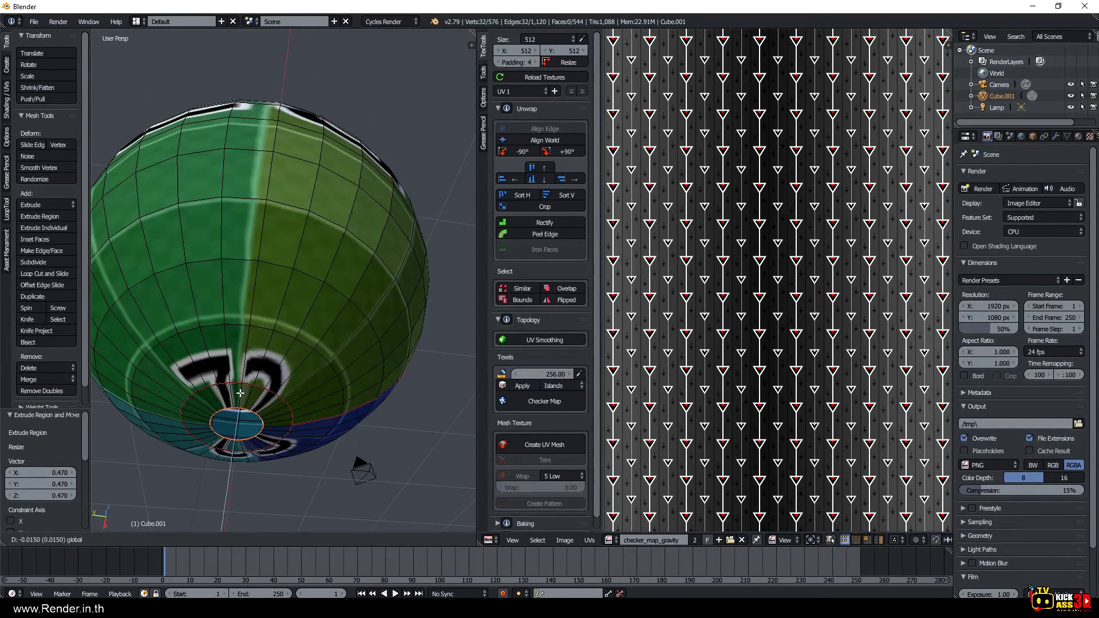
left_click(240, 393)
Extrude a second inward ring at 0.231 scale and add another edge loop to the selection.
key("e")
key("s")
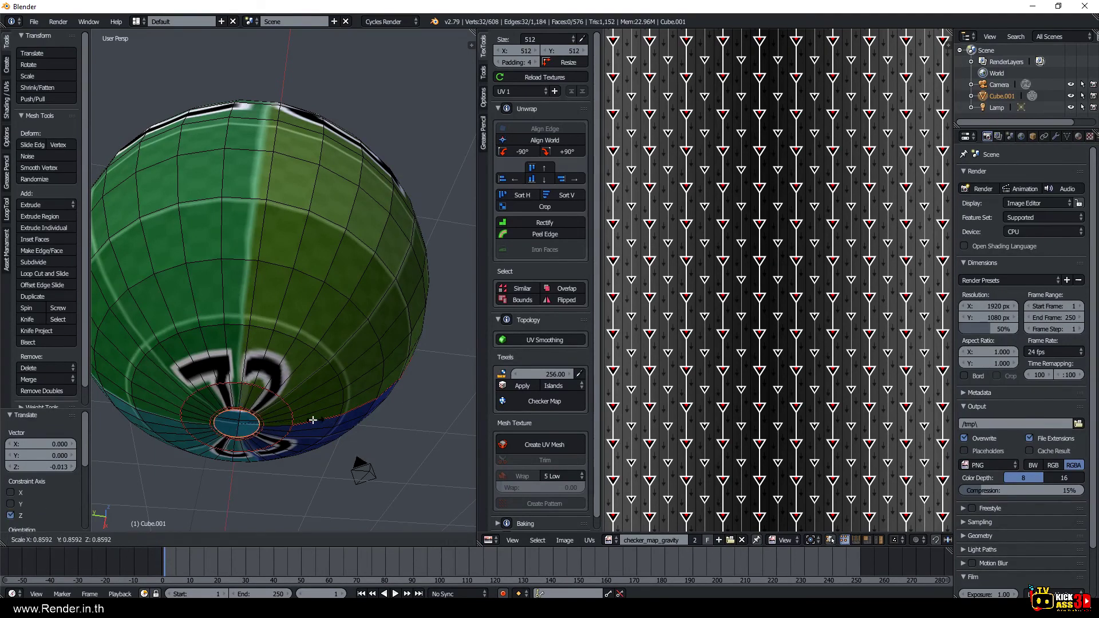
left_click(259, 422)
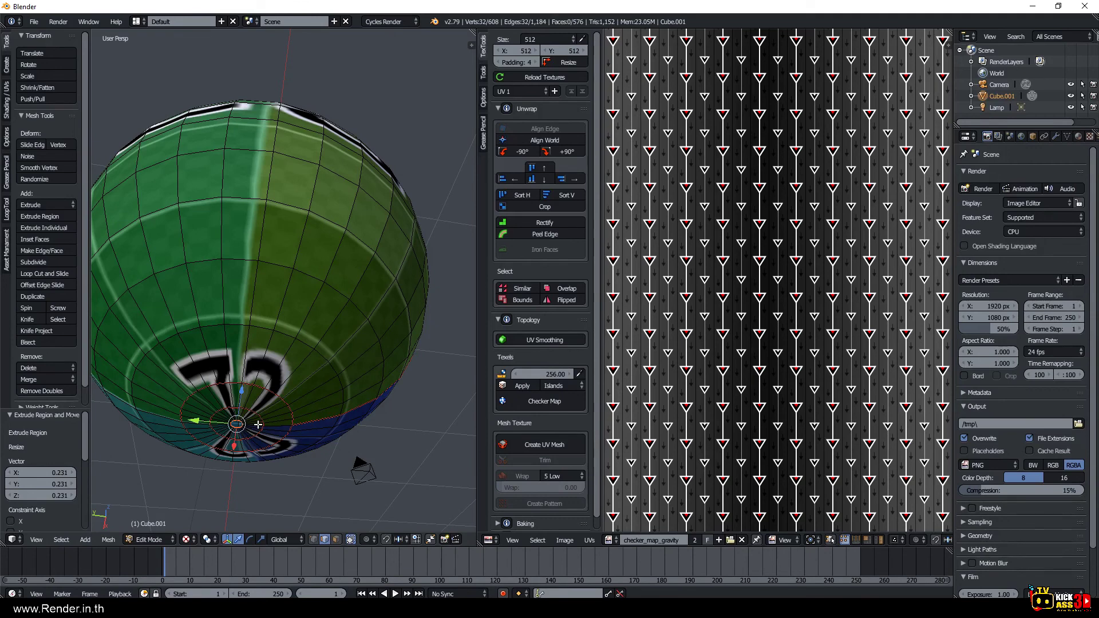
right_click(259, 423, "alt+shift")
key("ctrl+e")
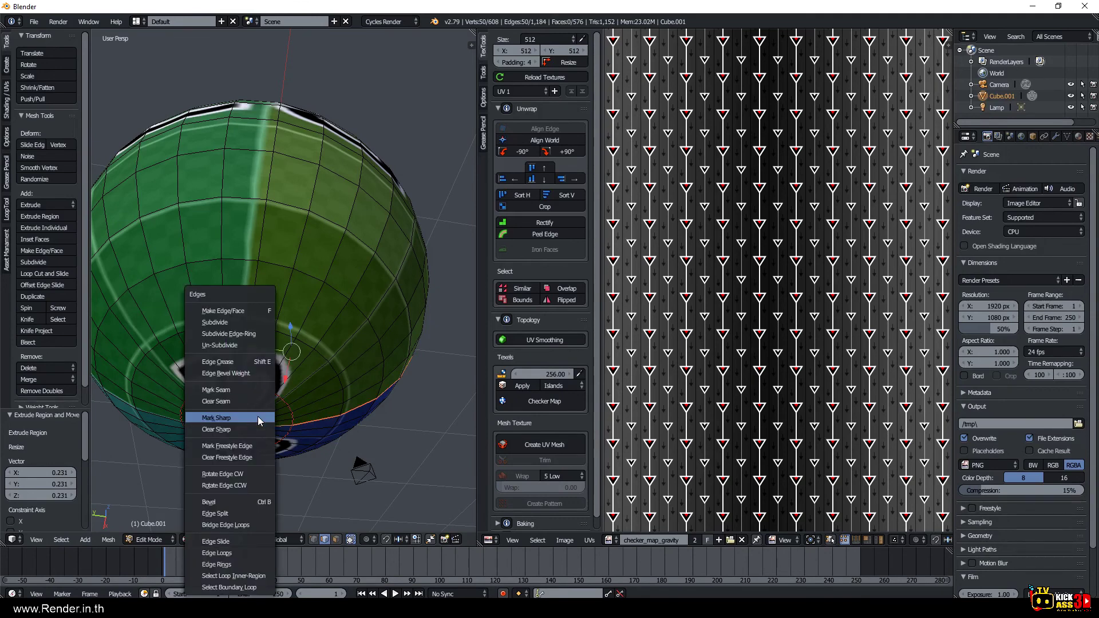
Mark the edges sharp, then clear sharp from the inner and outer bottom rings.
left_click(258, 423)
right_click(258, 415)
right_click(259, 416, "alt")
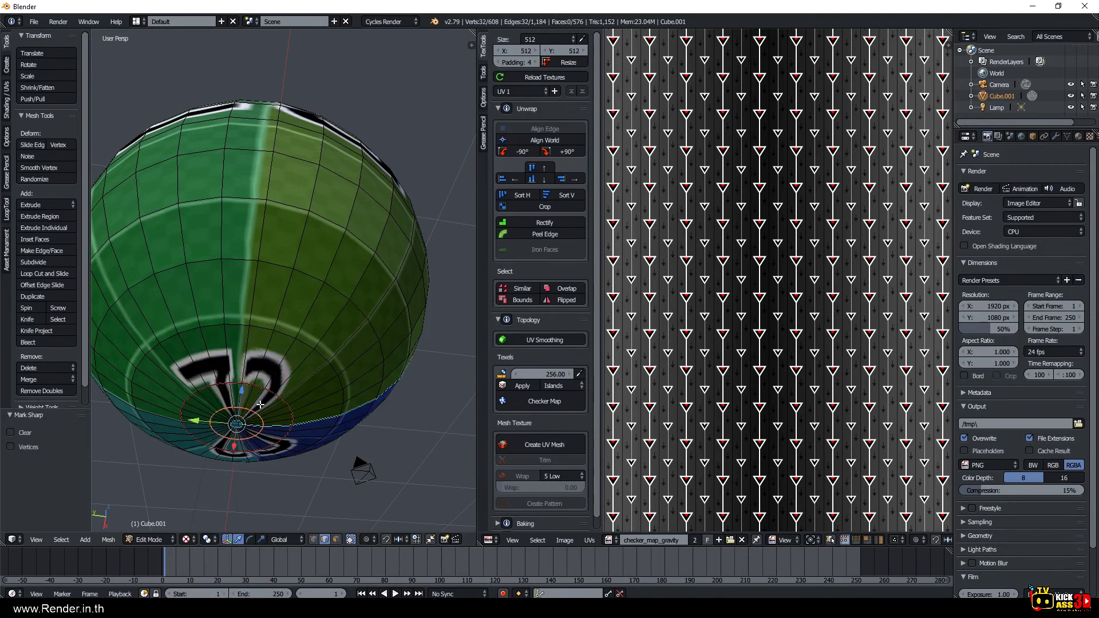
right_click(272, 392, "alt+shift")
key("ctrl+e")
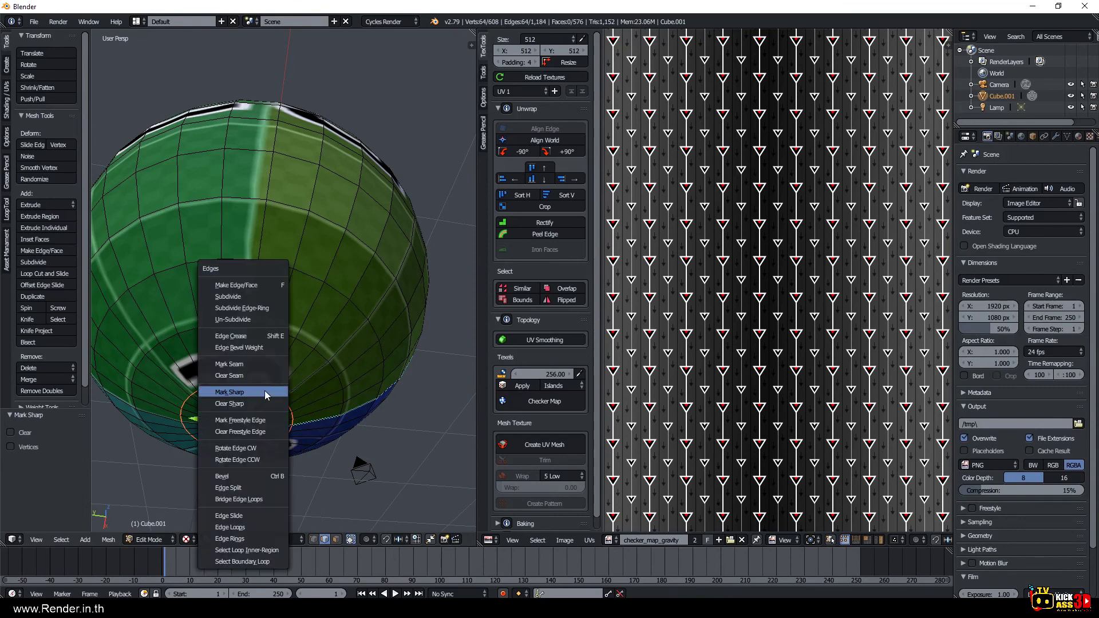
left_click(261, 401)
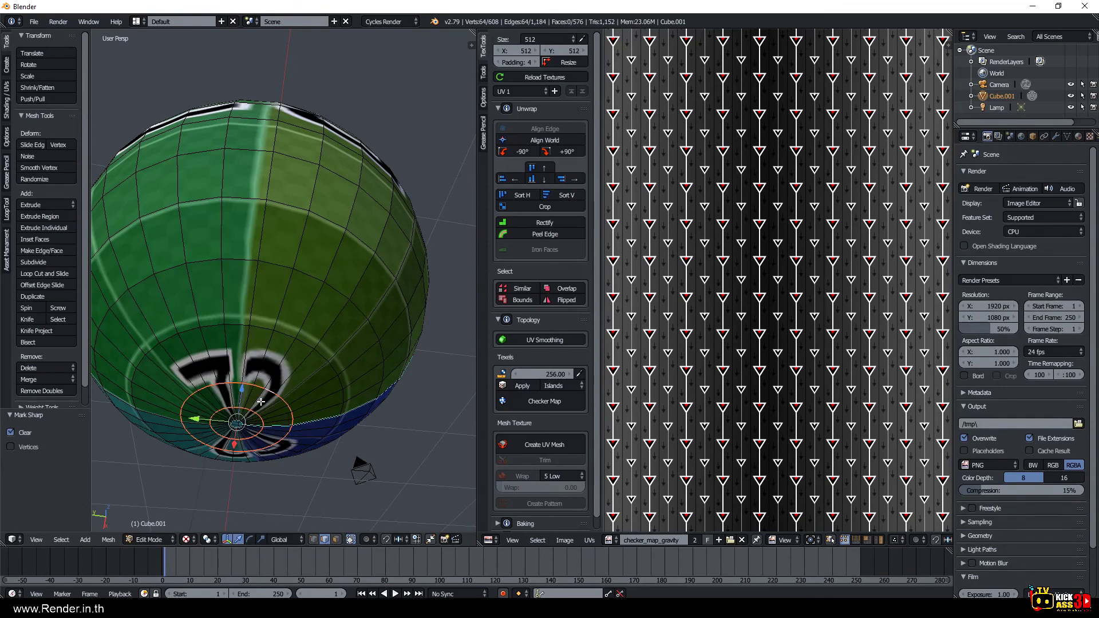
Undo the selection changes, clear sharp again and mark the selected edges as a seam.
key("ctrl+z")
key("ctrl+z")
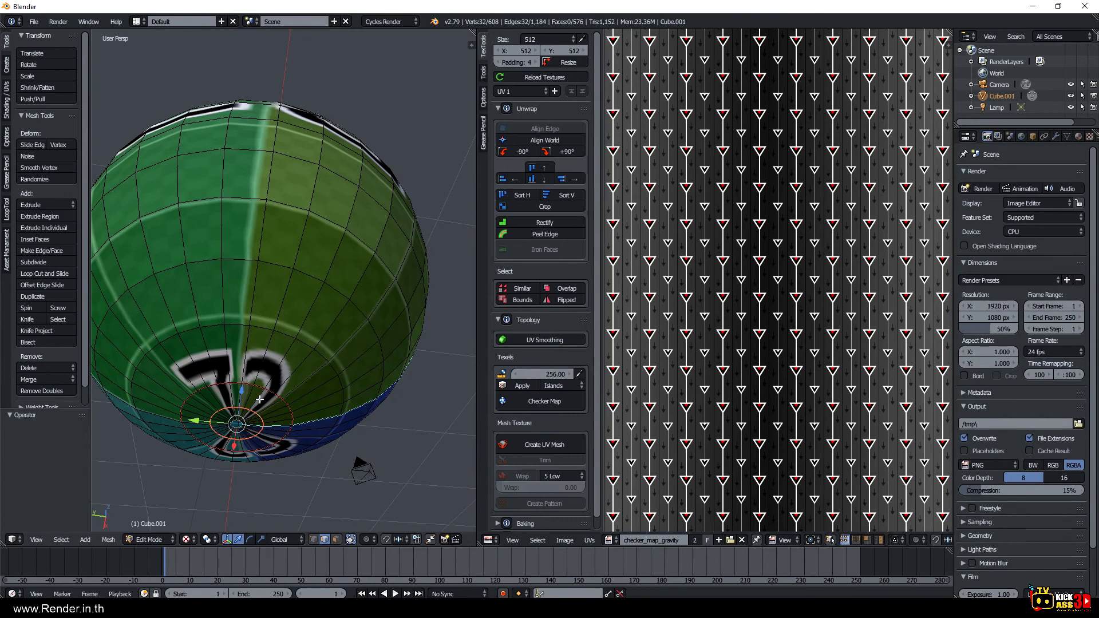
key("ctrl+z")
key("ctrl+z")
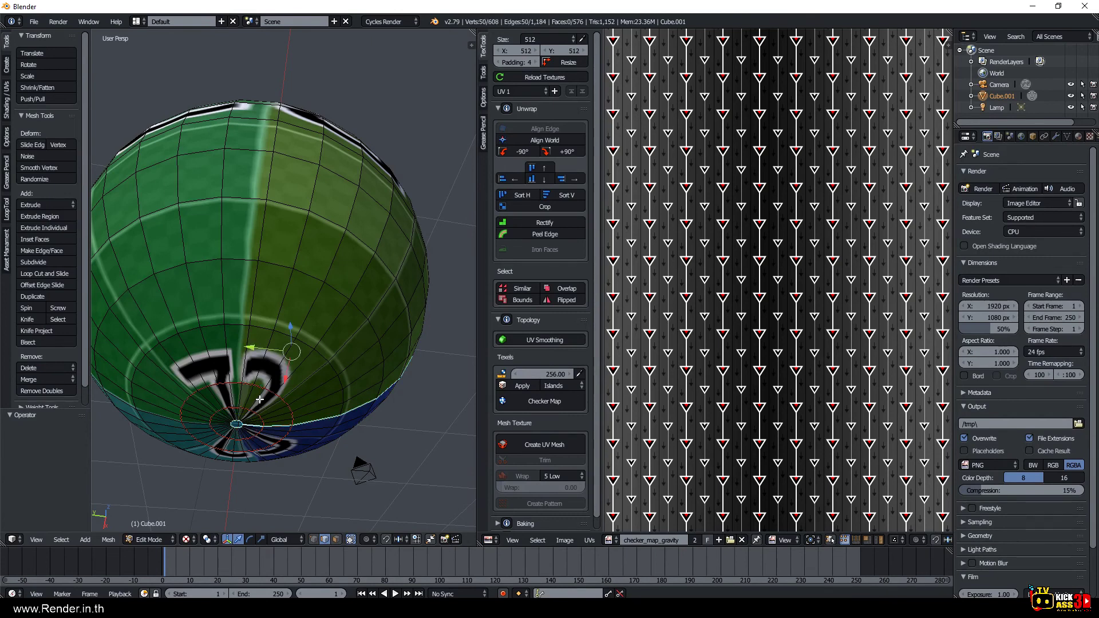
key("ctrl+e")
left_click(260, 402)
key("ctrl+e")
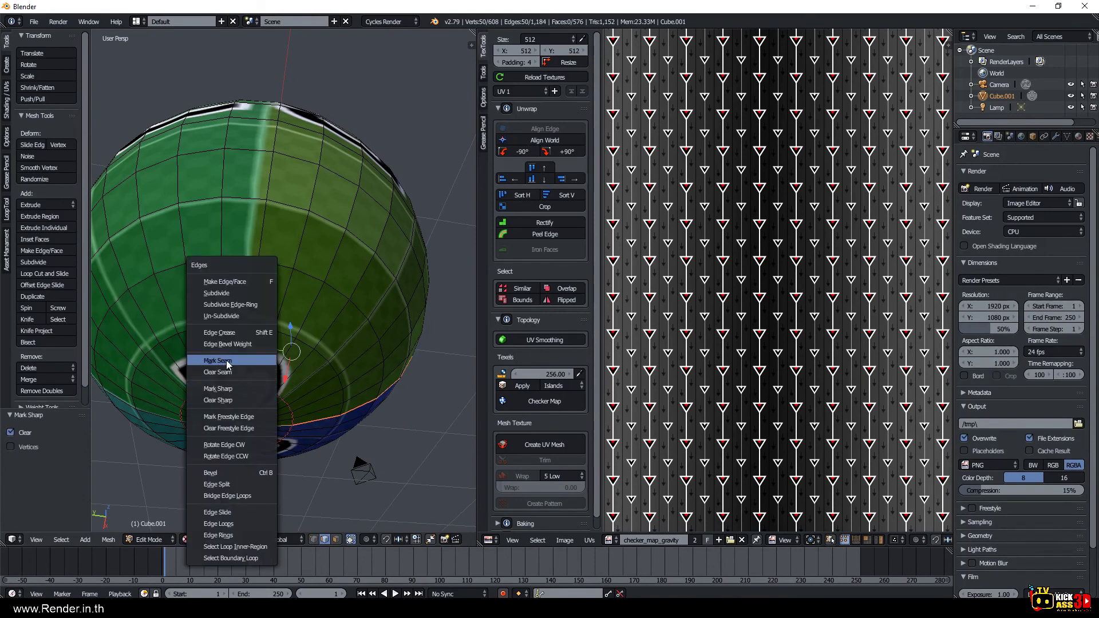
left_click(219, 364)
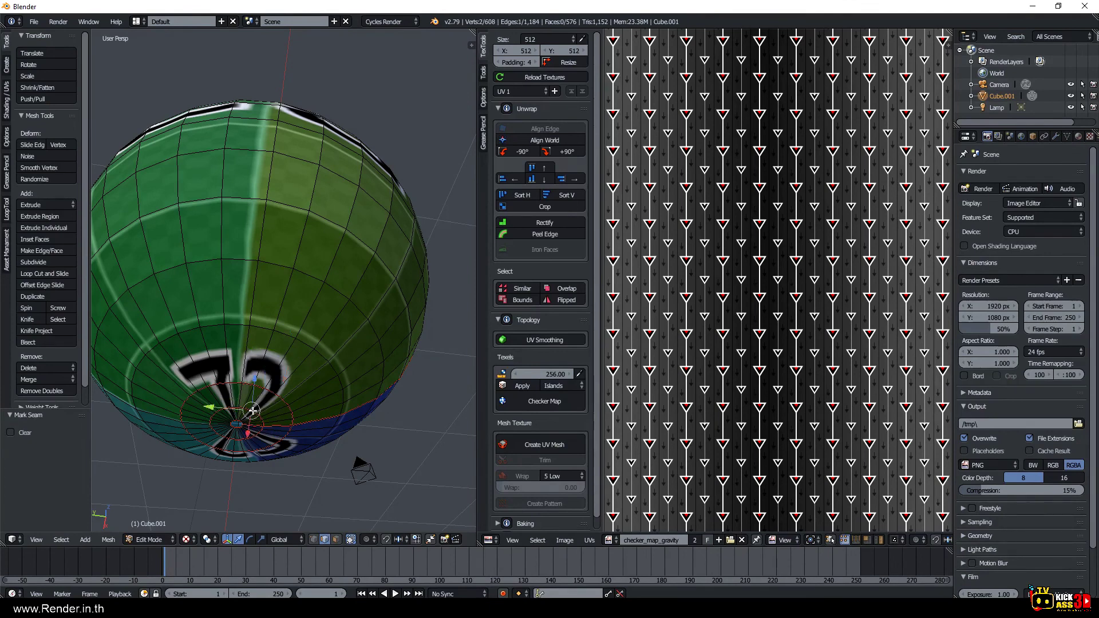
Select the ring around the sphere's bottom pole and mark it as a seam.
left_click(259, 390, "alt+shift")
left_click(259, 389, "alt+shift")
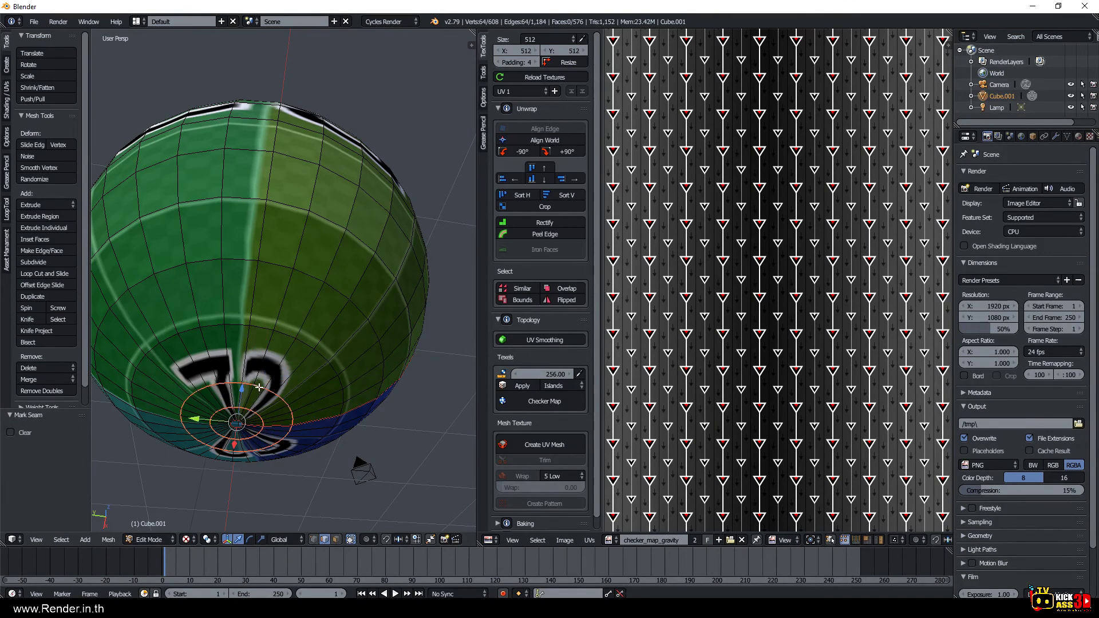
key("ctrl+e")
left_click(260, 395)
Unwrap the whole sphere along its seams.
key("a")
key("a")
key("u")
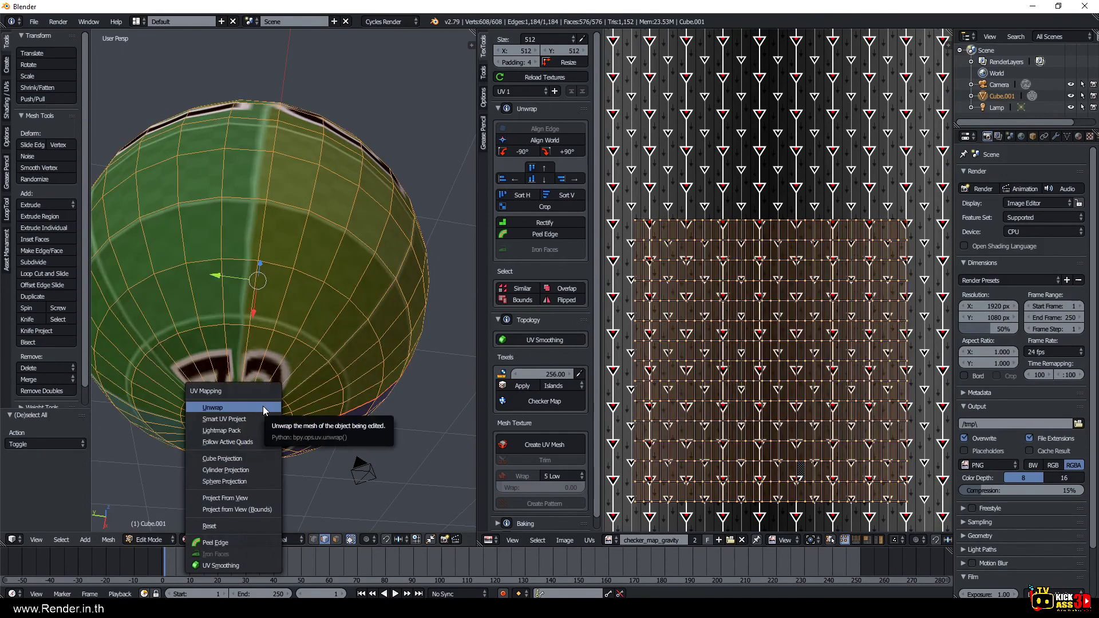
left_click(264, 408)
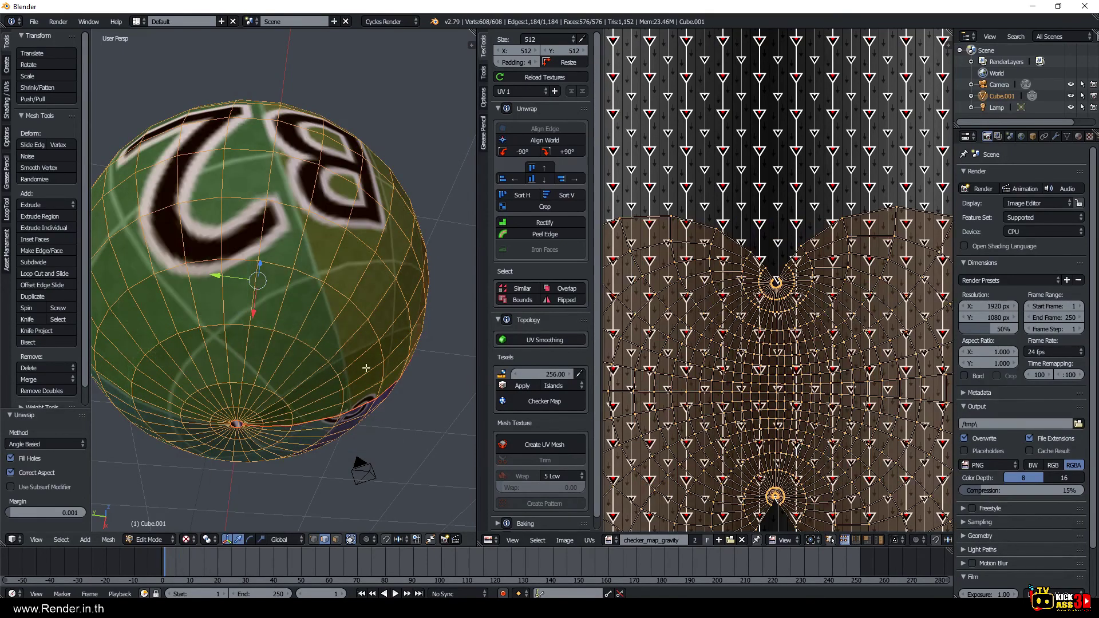
scroll(366, 368, "down", 5)
mouse_move(367, 368)
middle_mouse_down()
mouse_move(329, 296)
mouse_move(350, 344)
middle_mouse_up()
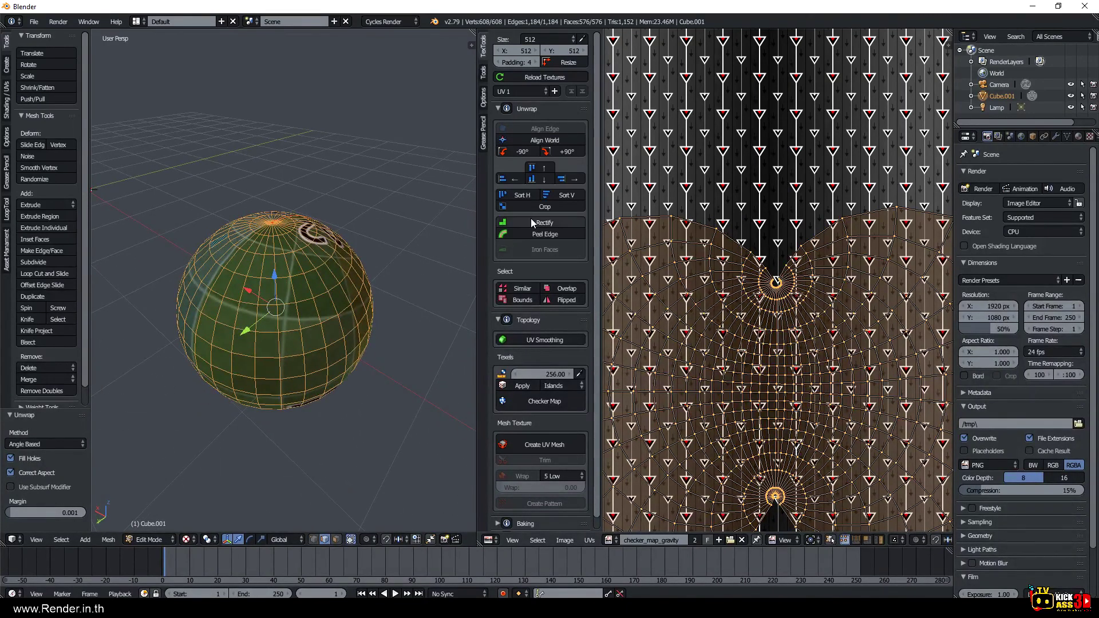
Rectify the sphere's UVs into a regular grid and return to Object Mode.
left_click(561, 223)
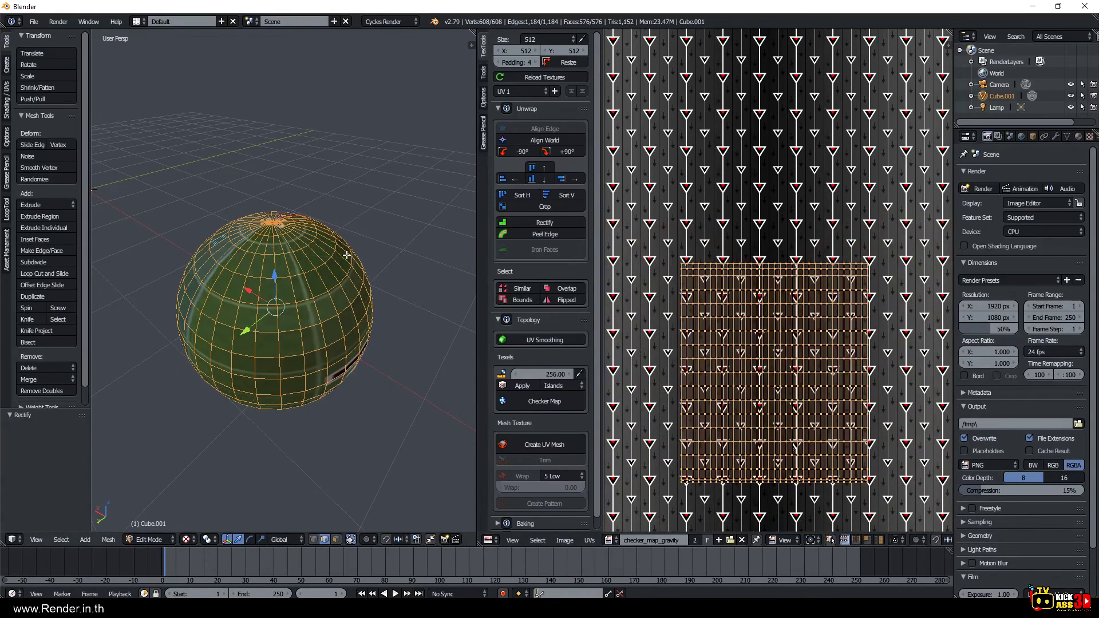
middle_click_drag(346, 256, 400, 189)
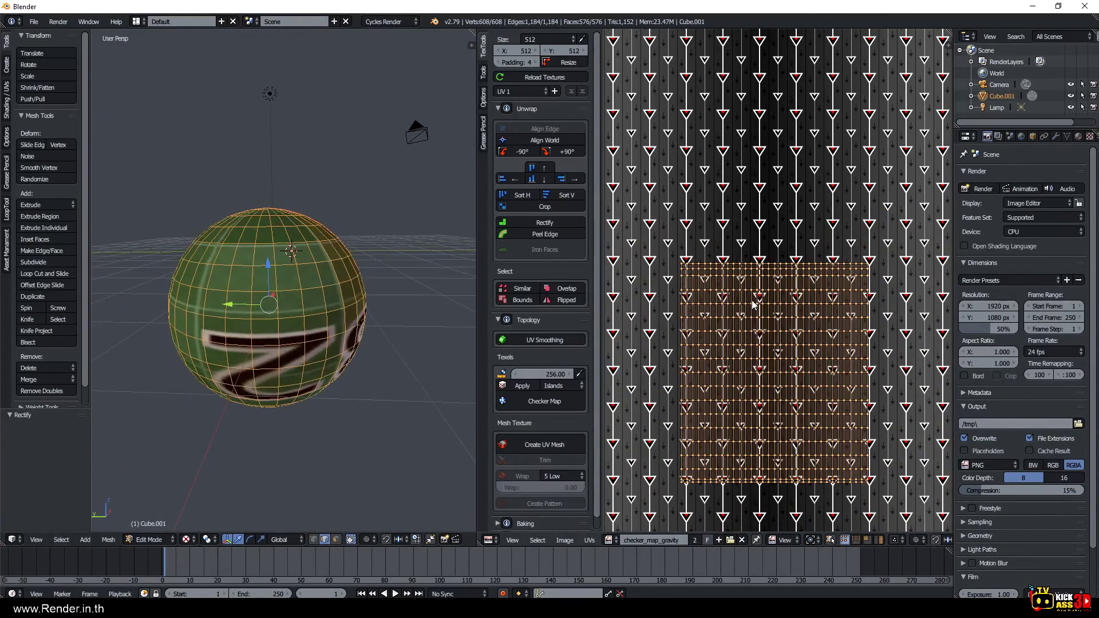
scroll(753, 305, "down", 2)
scroll(752, 305, "down", 1)
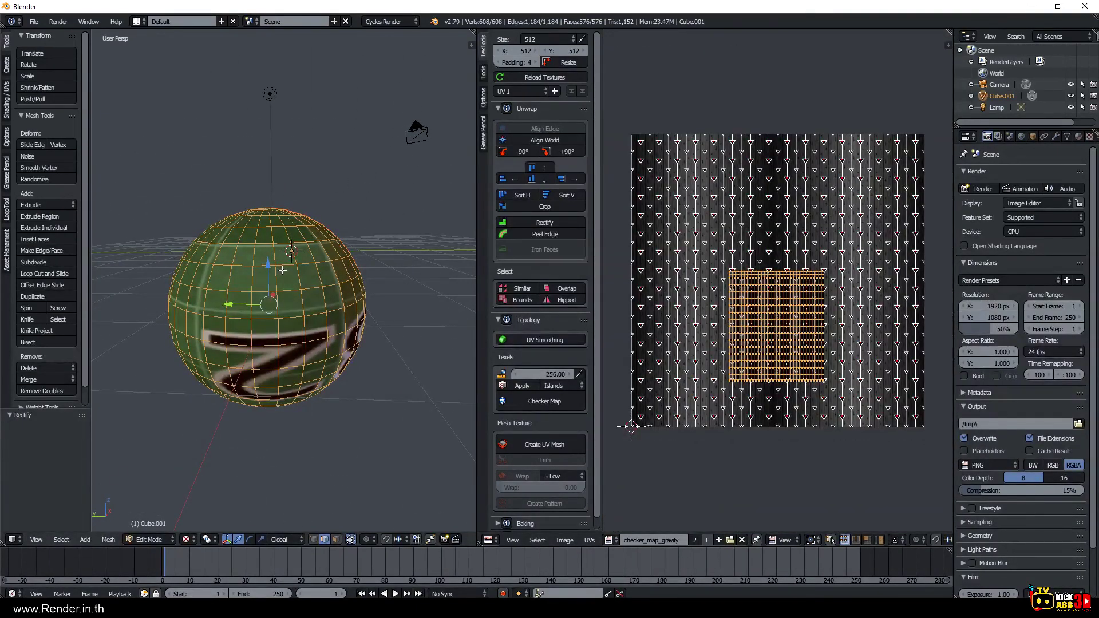
middle_click_drag(321, 294, 292, 276)
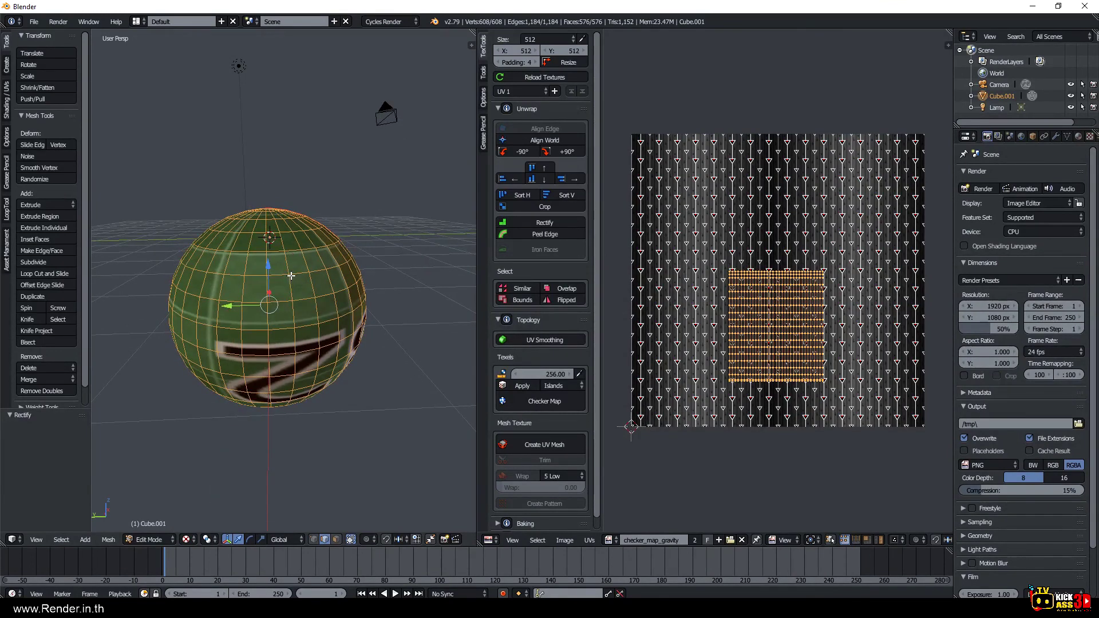
key("Tab")
key("ctrl+a")
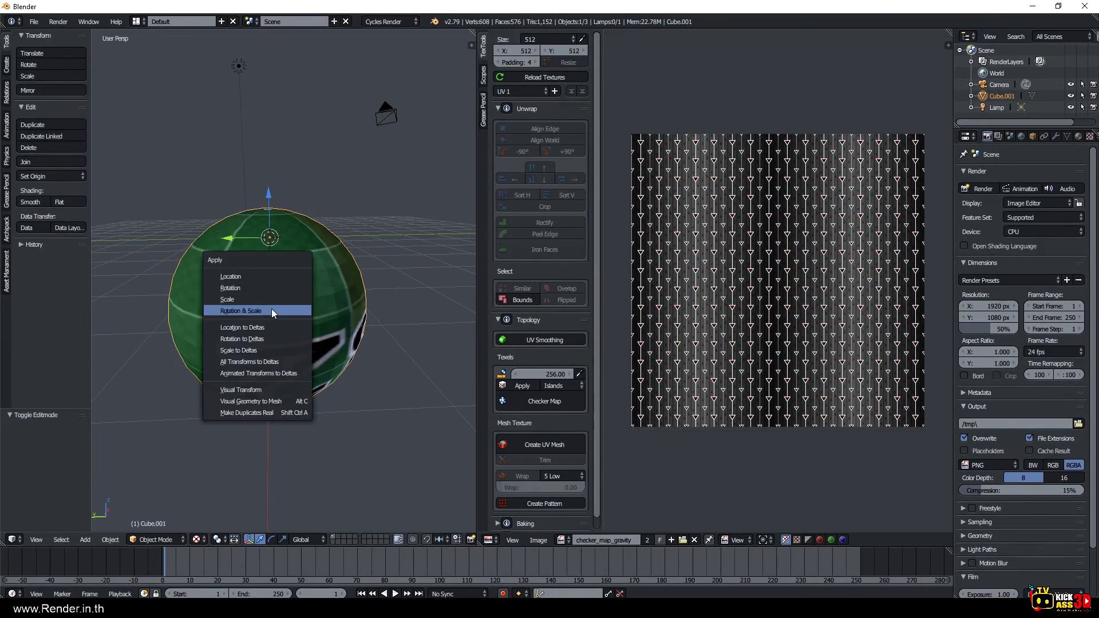
Apply rotation and scale, then re-unwrap and rectify the sphere's UVs in Edit Mode.
left_click(271, 309)
key("Tab")
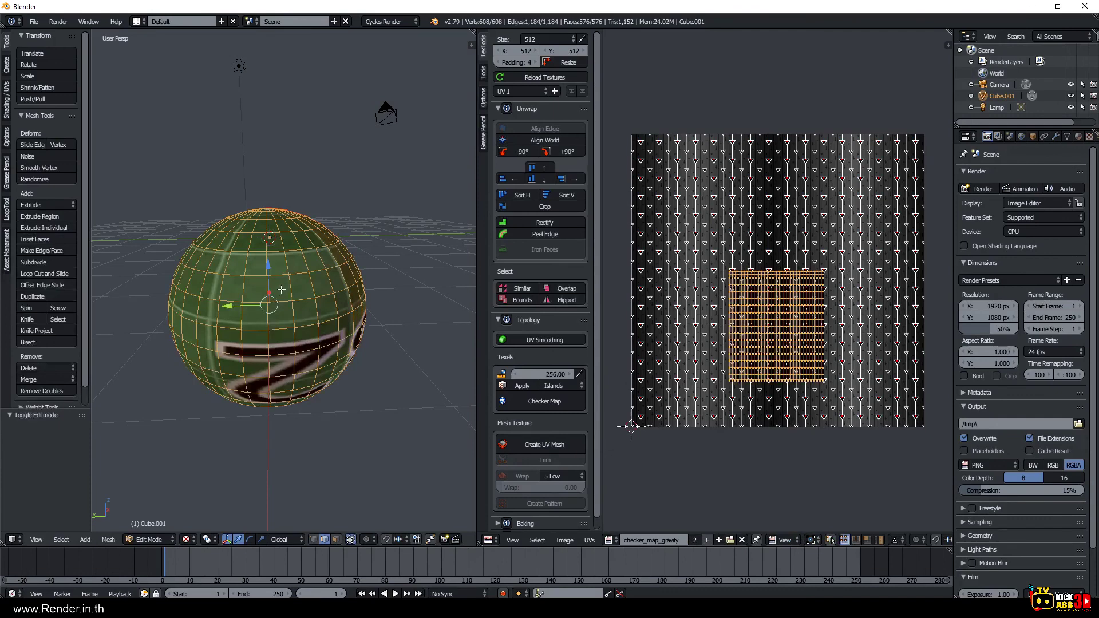
key("u")
left_click(281, 289)
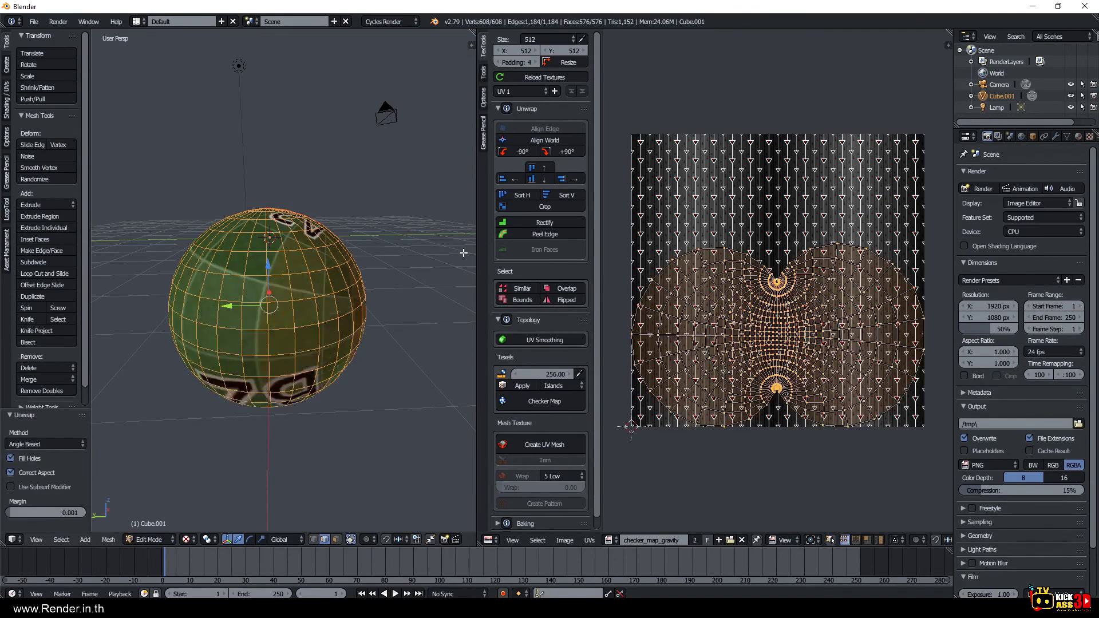
left_click(549, 224)
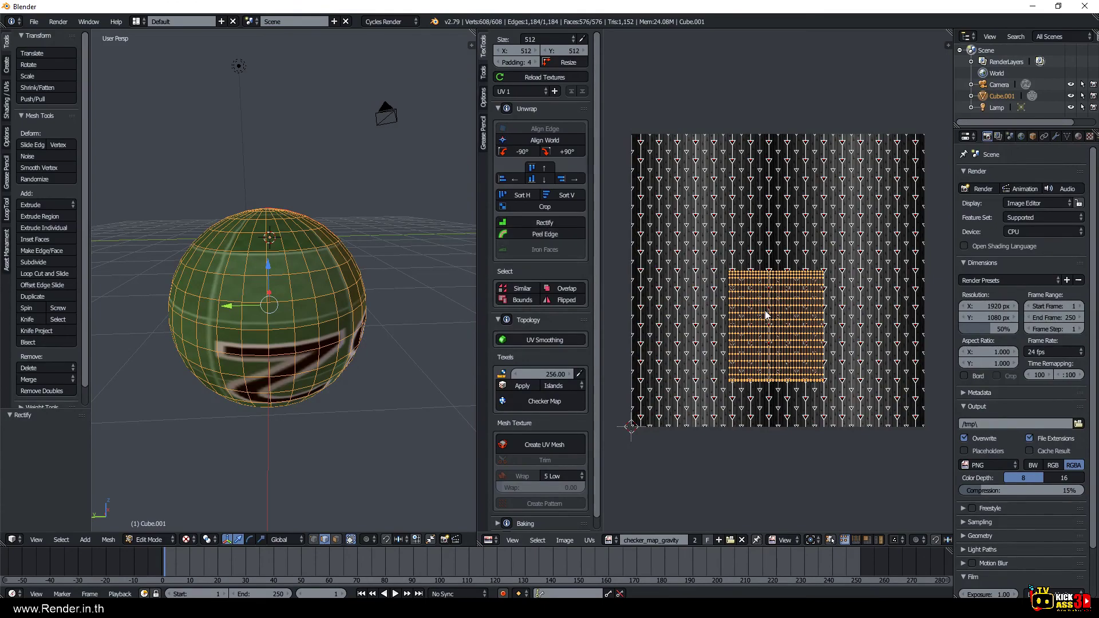
key("s")
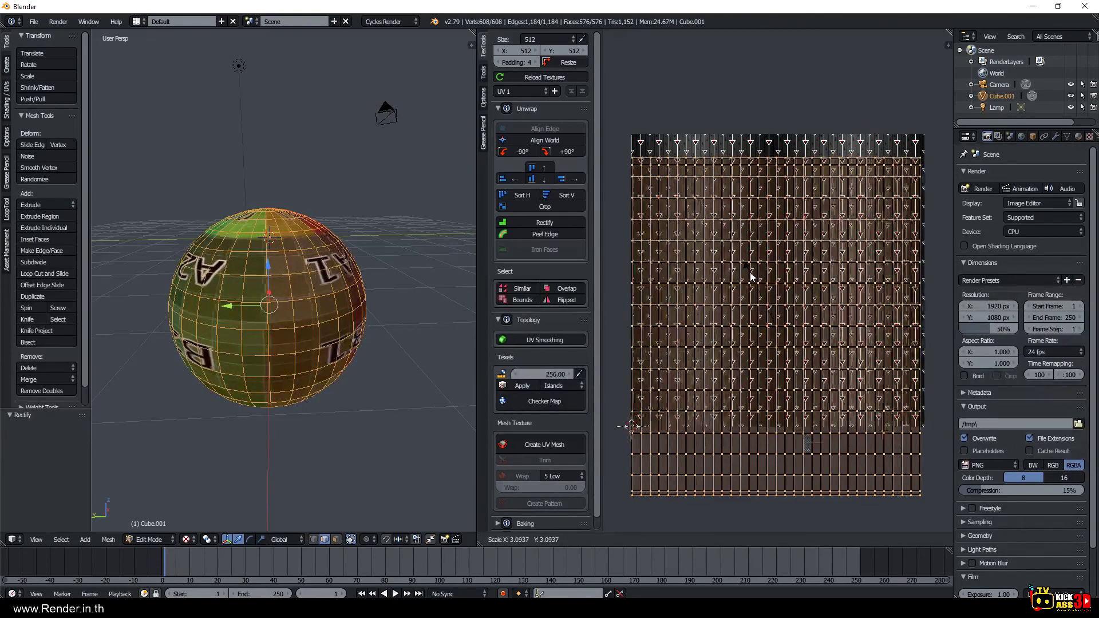
Enlarge the UV island over the texture, rotate it 180°, then reposition and slightly shrink it.
left_click(750, 276)
key("r")
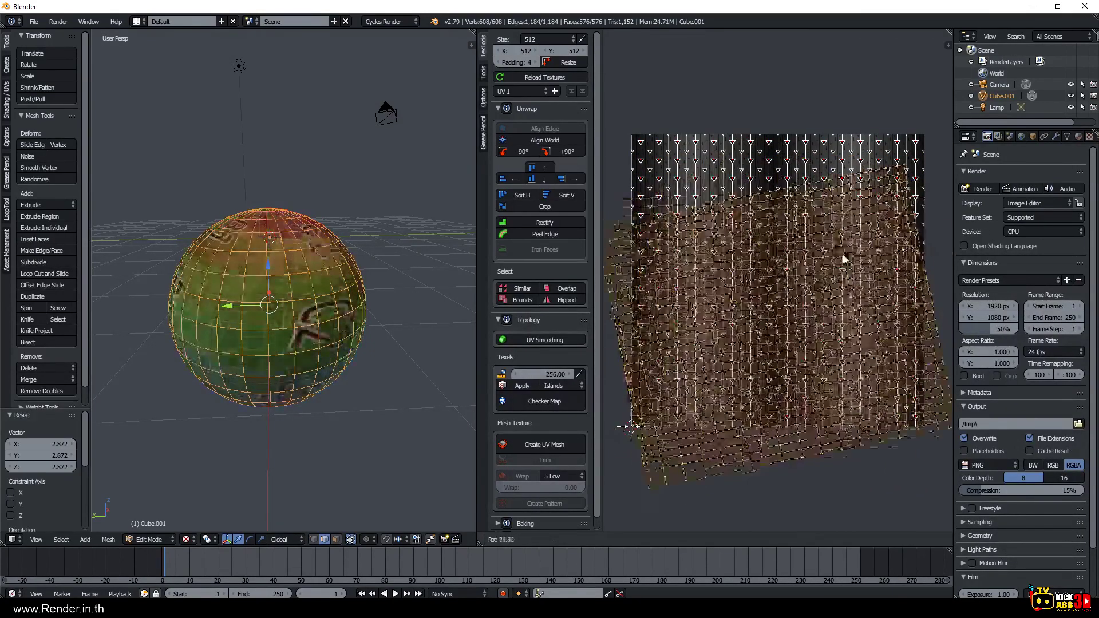
type("180")
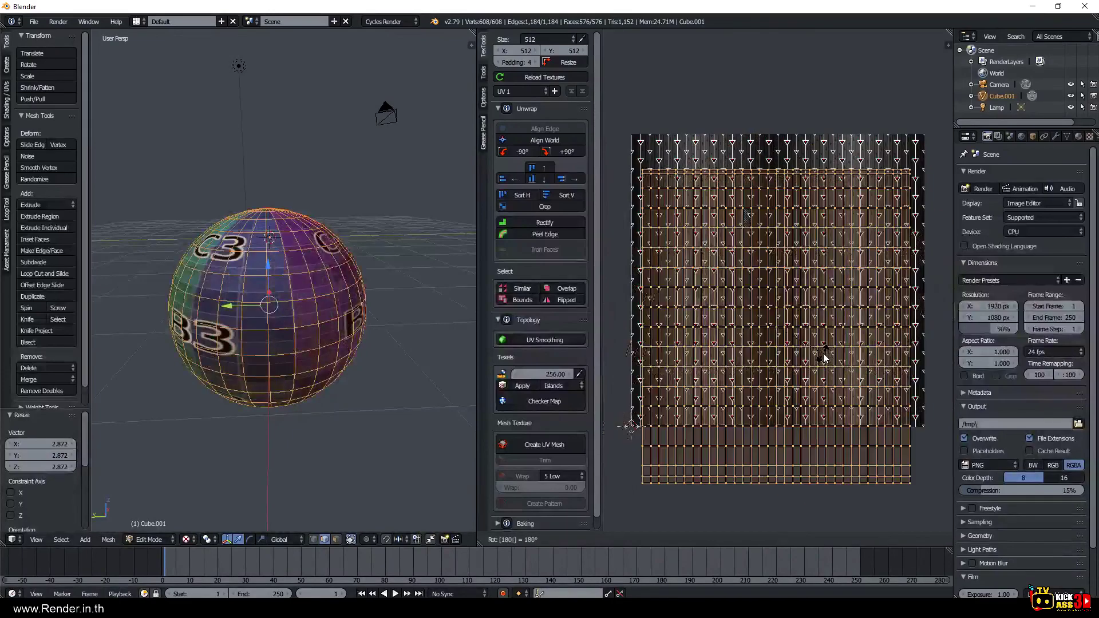
key("Return")
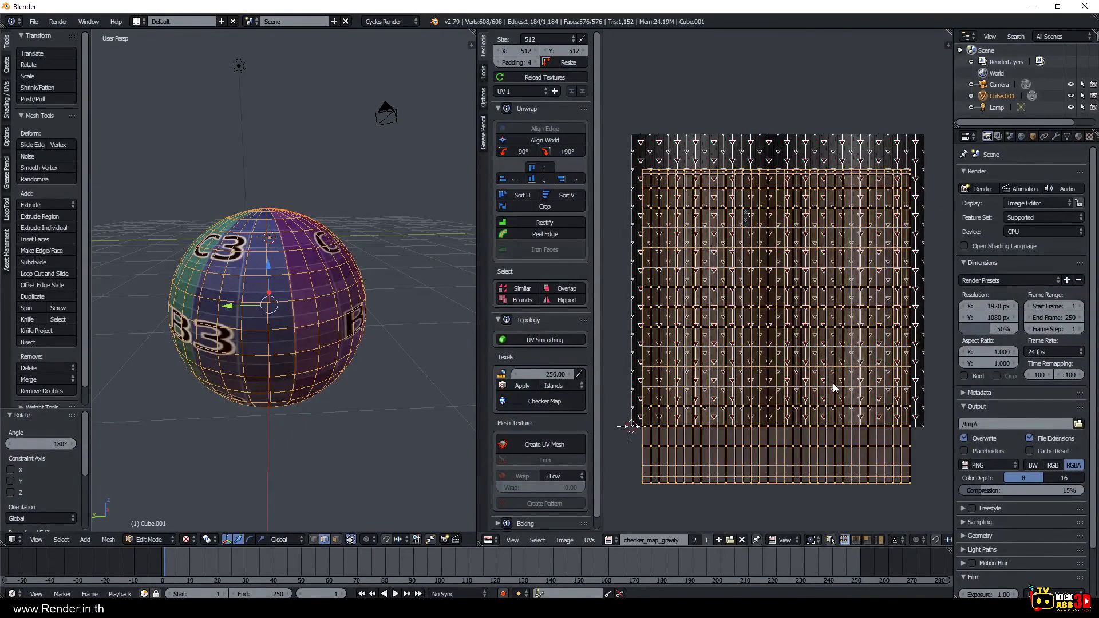
key("g")
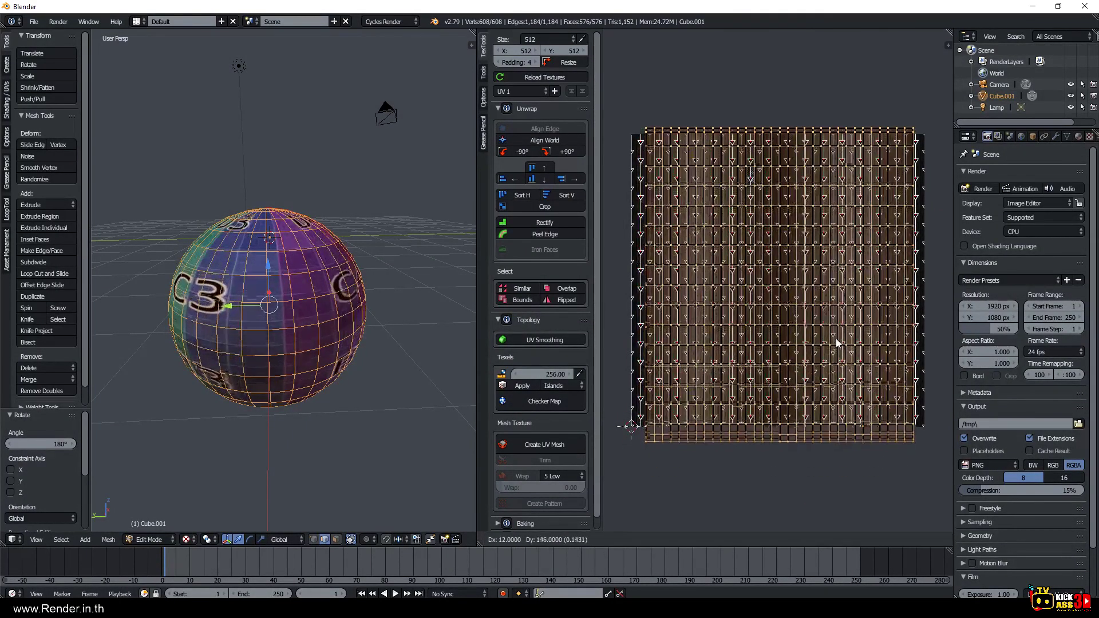
left_click(873, 383)
key("s")
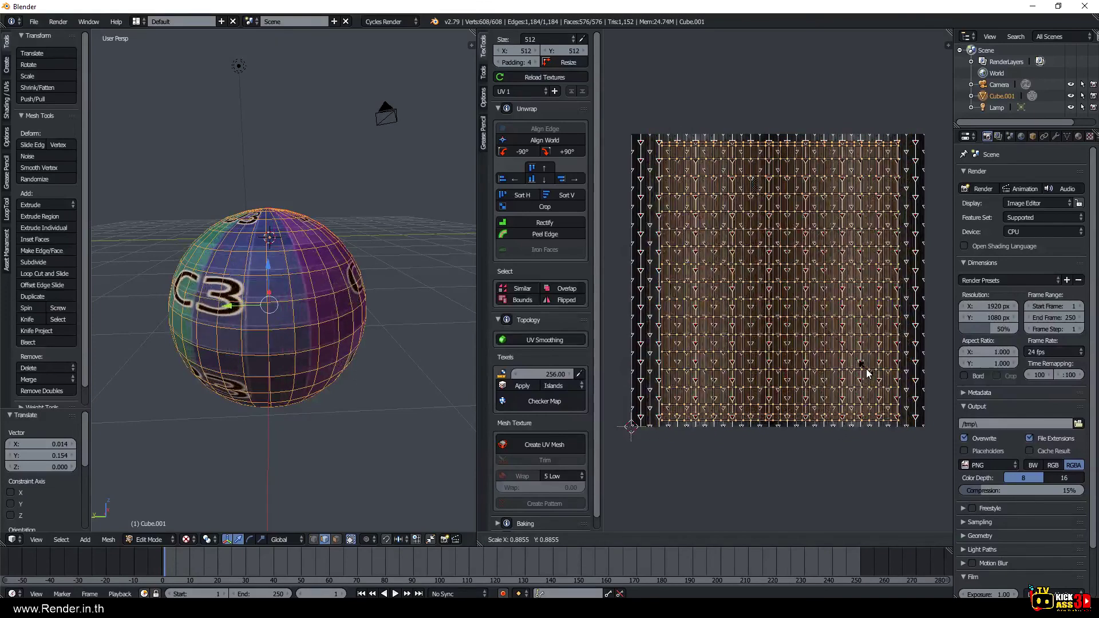
left_click(867, 372)
Fit the UV island to the texture with Y- and X-constrained rescales.
key("s")
key("y")
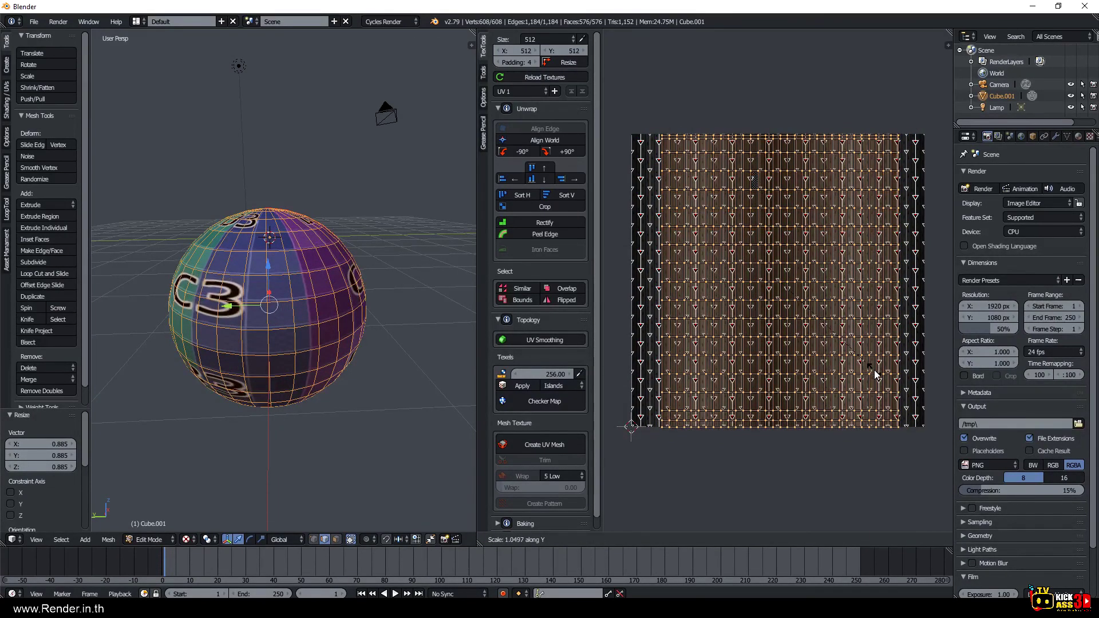
left_click(874, 374)
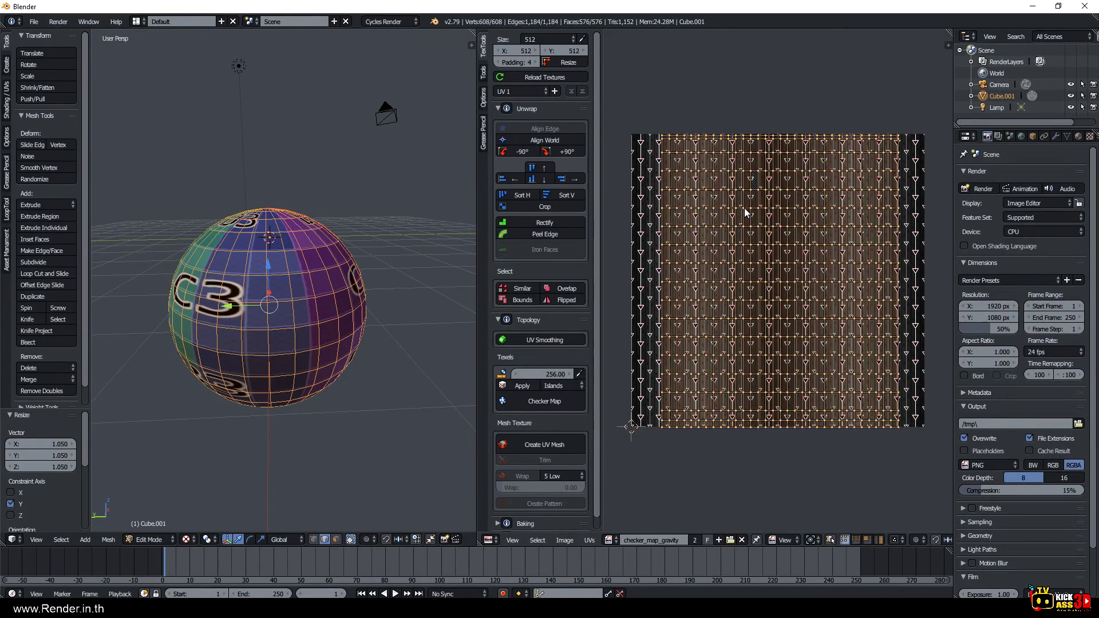
key("s")
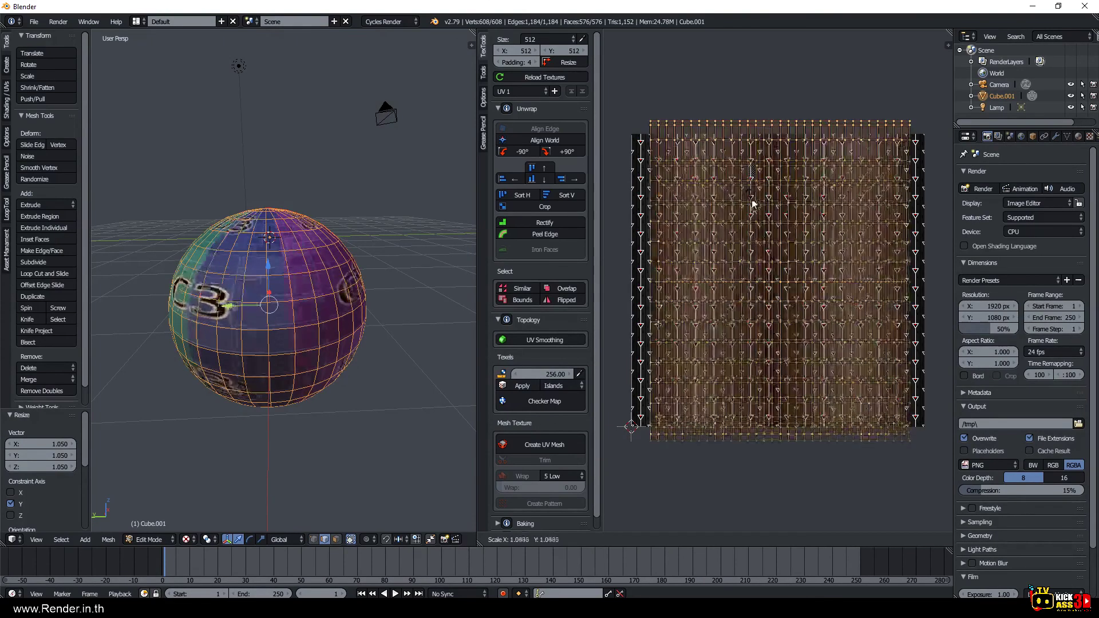
key("y")
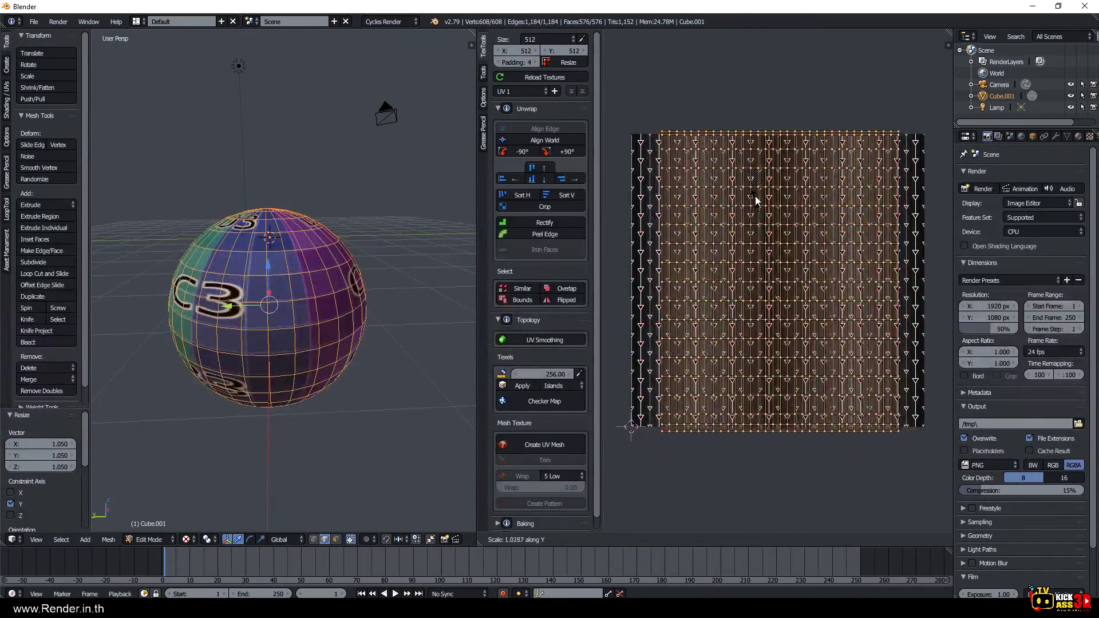
left_click(760, 203)
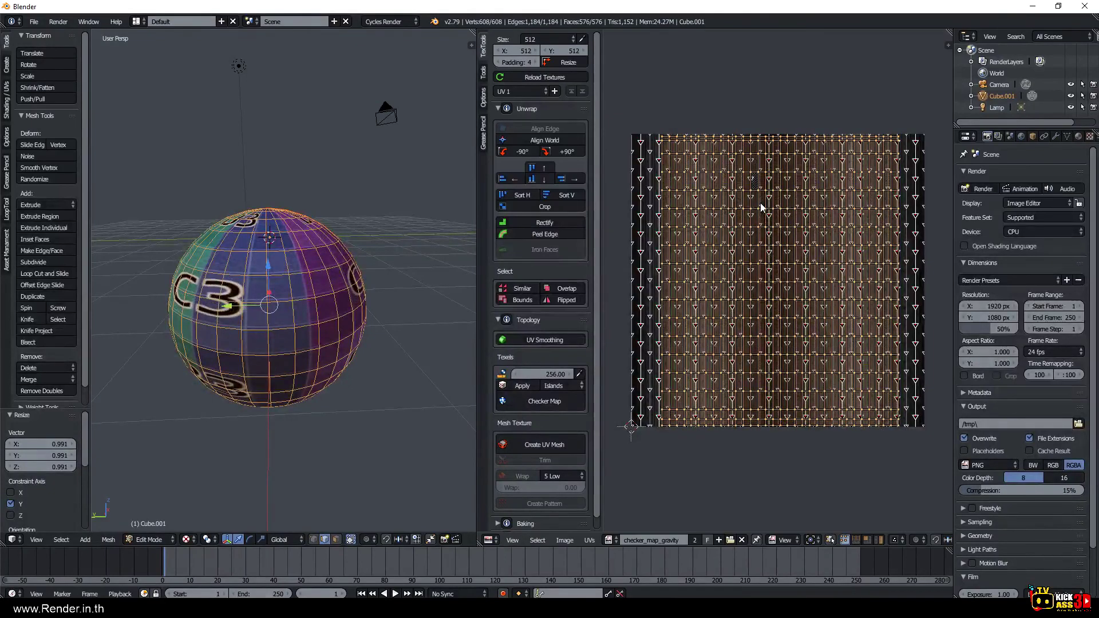
key("s")
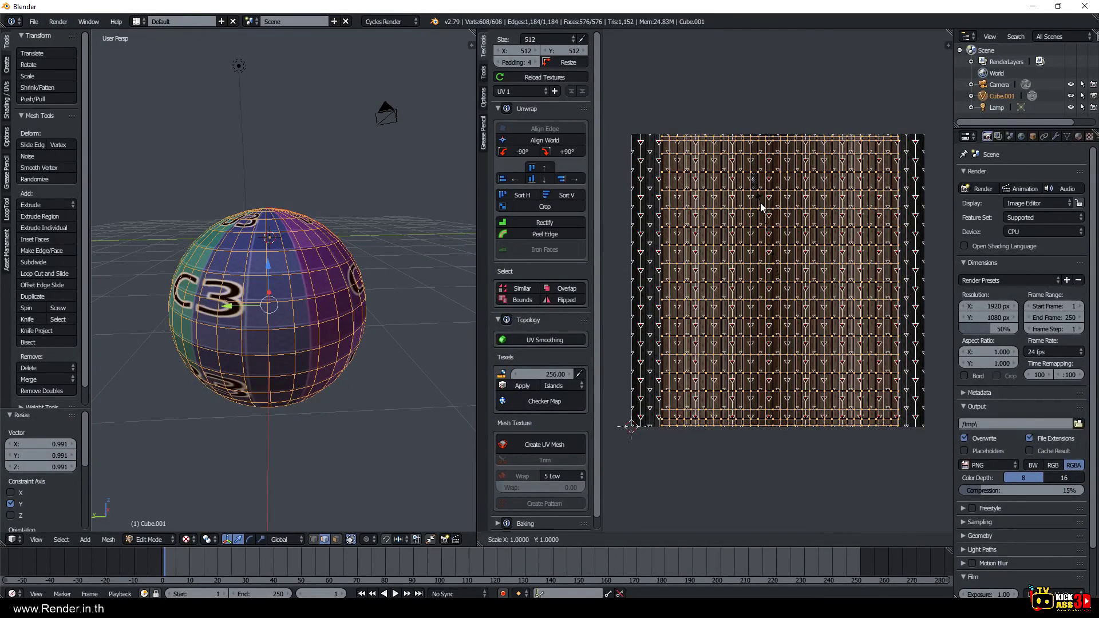
key("x")
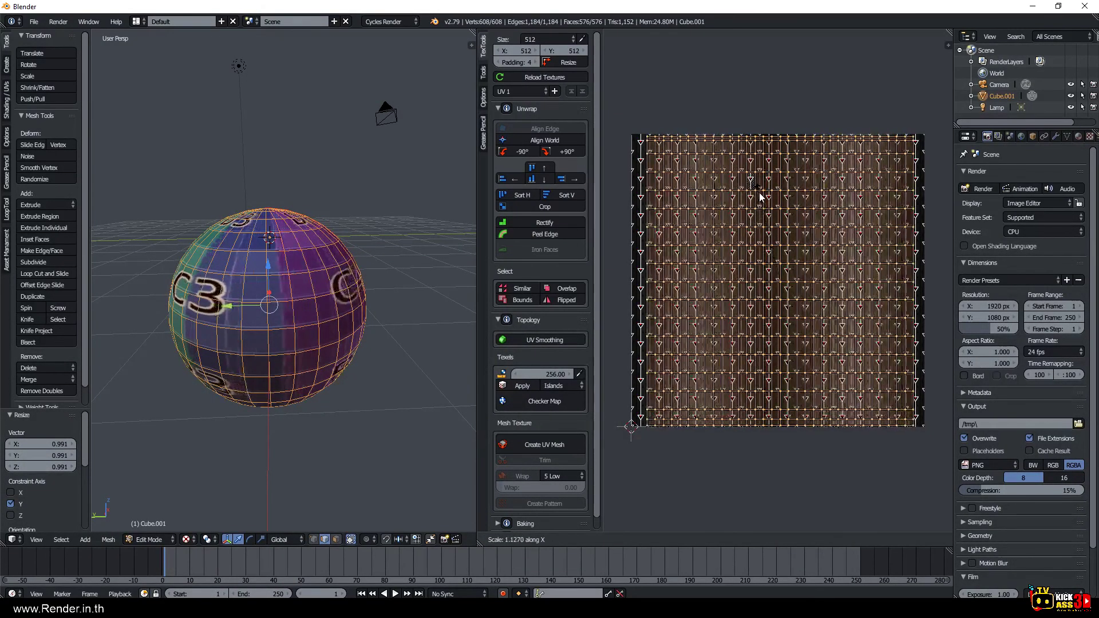
left_click(759, 184)
key("s")
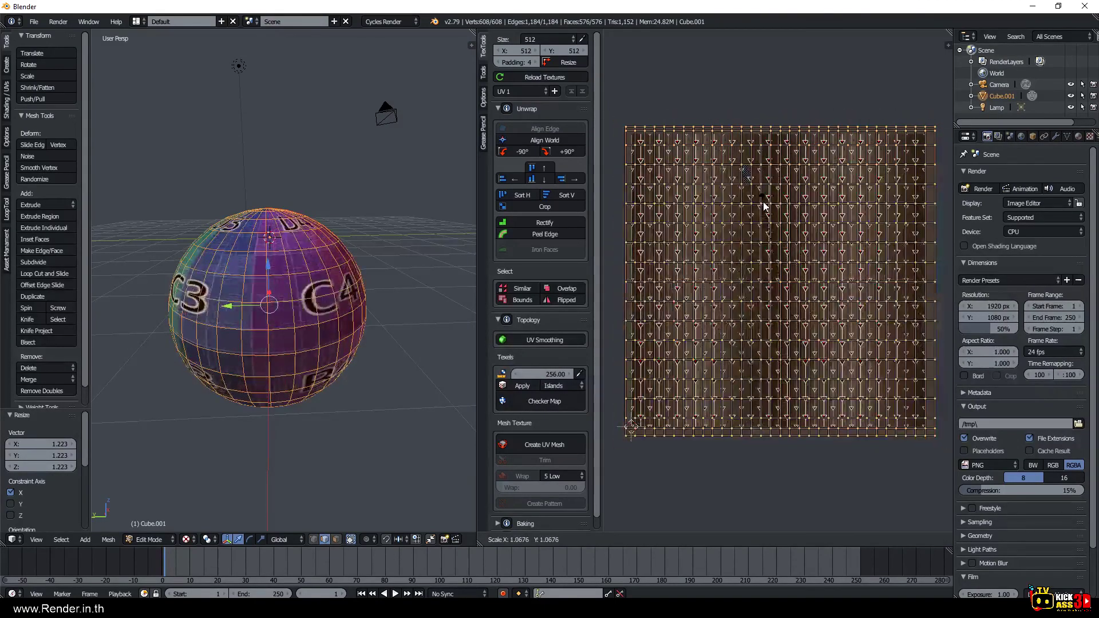
key("x")
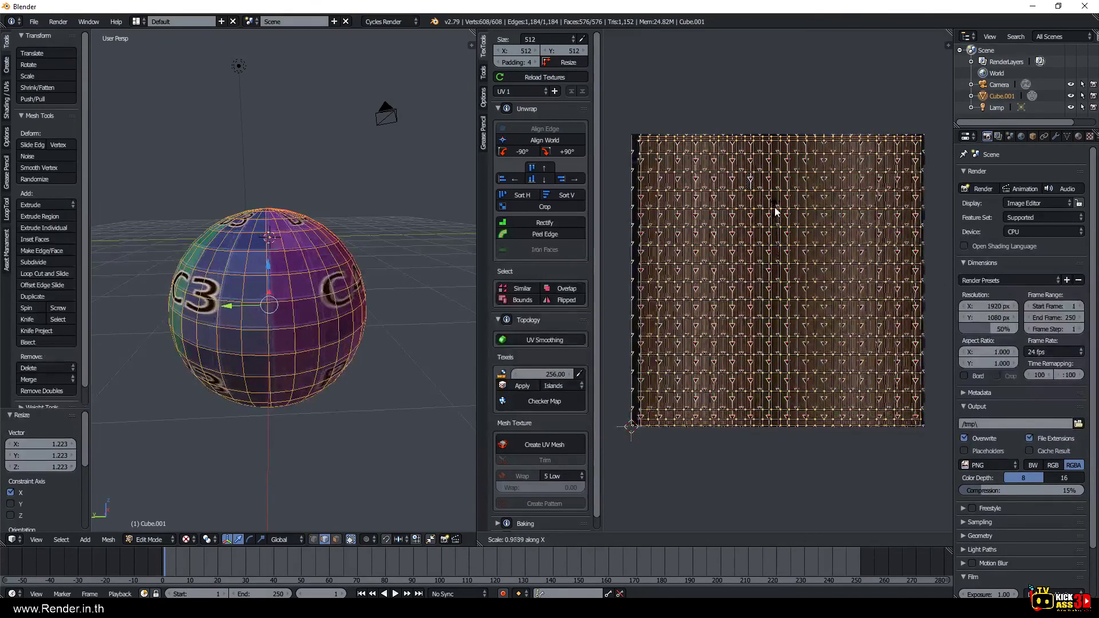
left_click(776, 211)
Shift the UVs slightly left and return to Object Mode to view the textured sphere.
key("g")
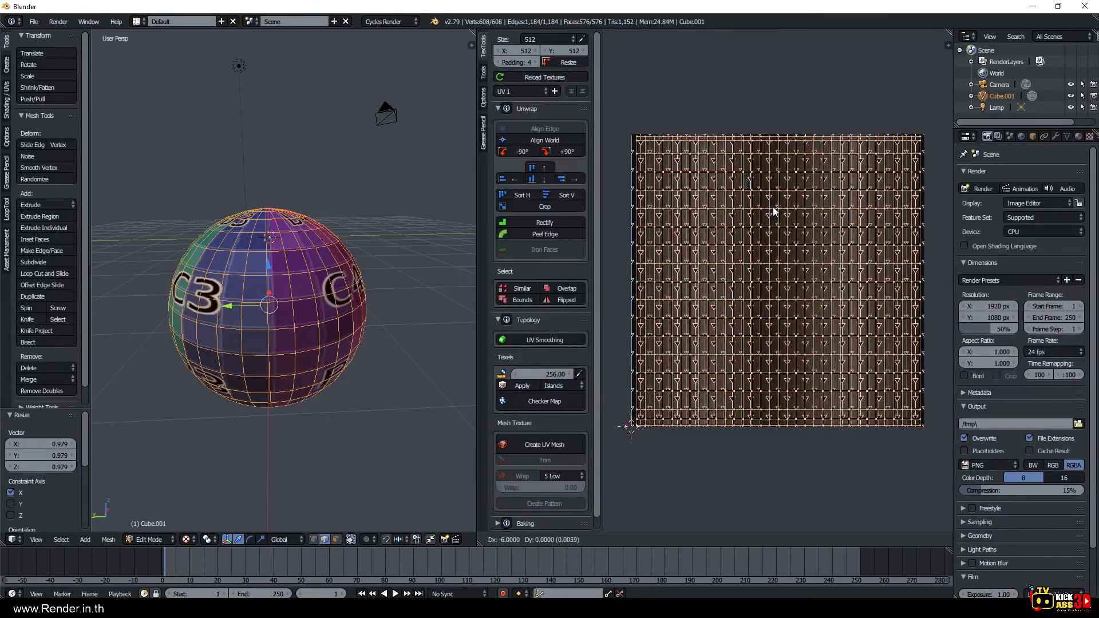
left_click(772, 208)
mouse_move(233, 294)
middle_mouse_down()
mouse_move(370, 368)
mouse_move(328, 303)
mouse_move(290, 135)
mouse_move(300, 290)
middle_mouse_up()
key("Tab")
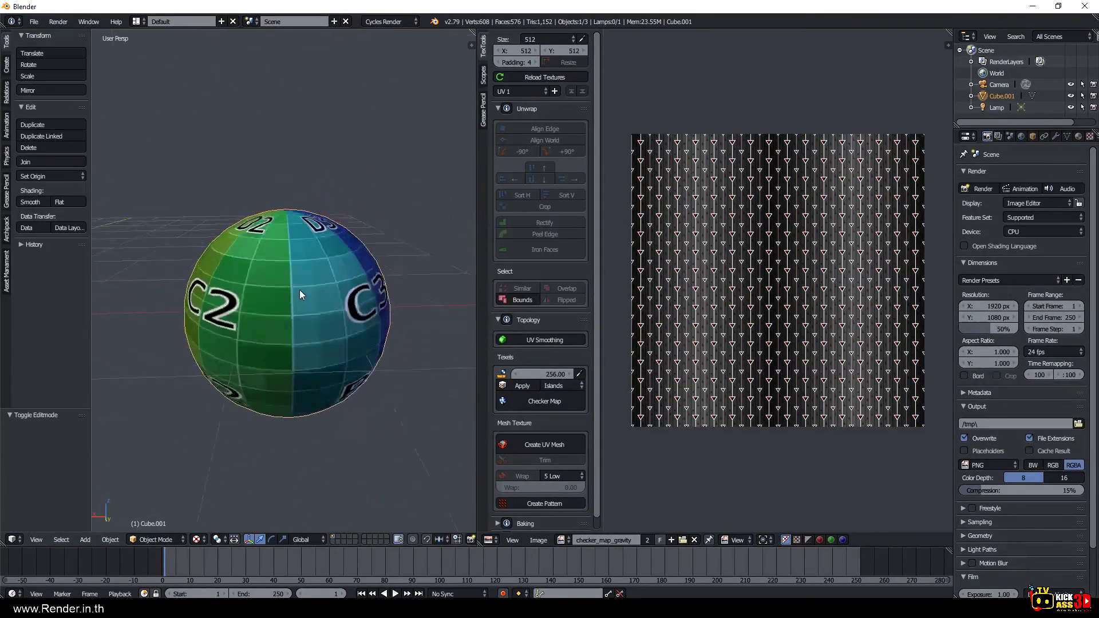
key("Tab")
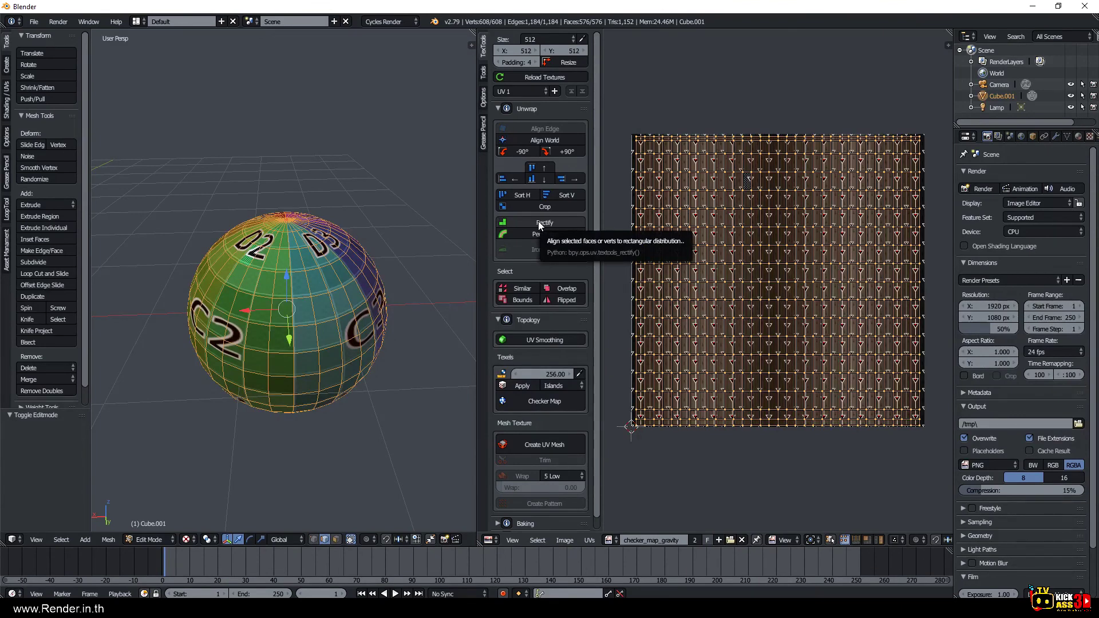
mouse_move(287, 285)
middle_mouse_down()
mouse_move(459, 170)
mouse_move(253, 324)
middle_mouse_up()
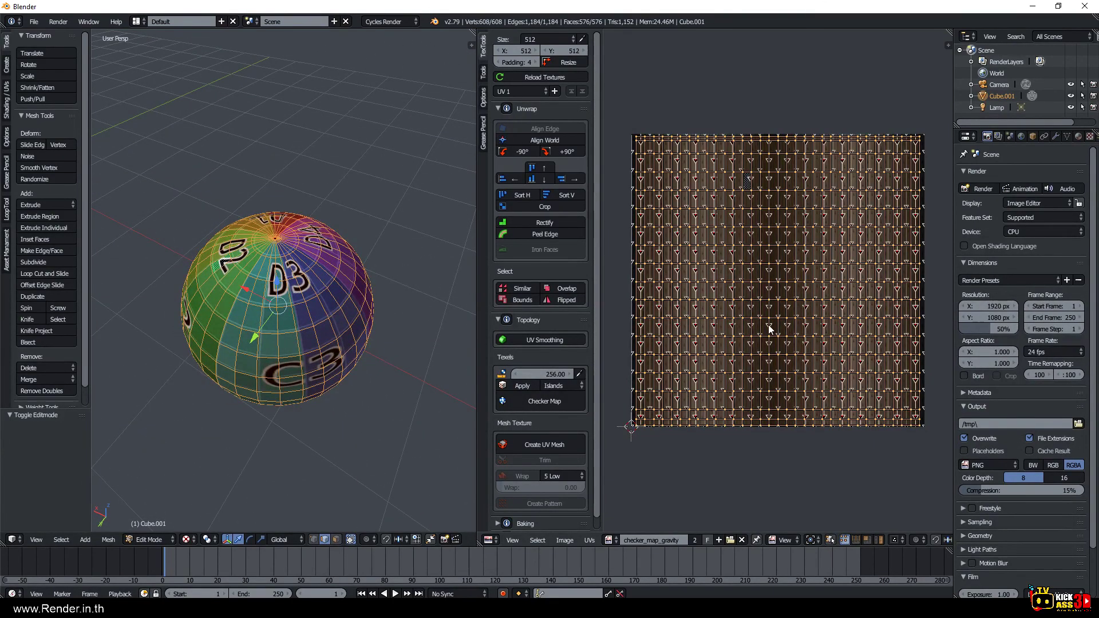
Apply a checker texture to the sphere and cycle through several checker maps.
left_click(548, 403)
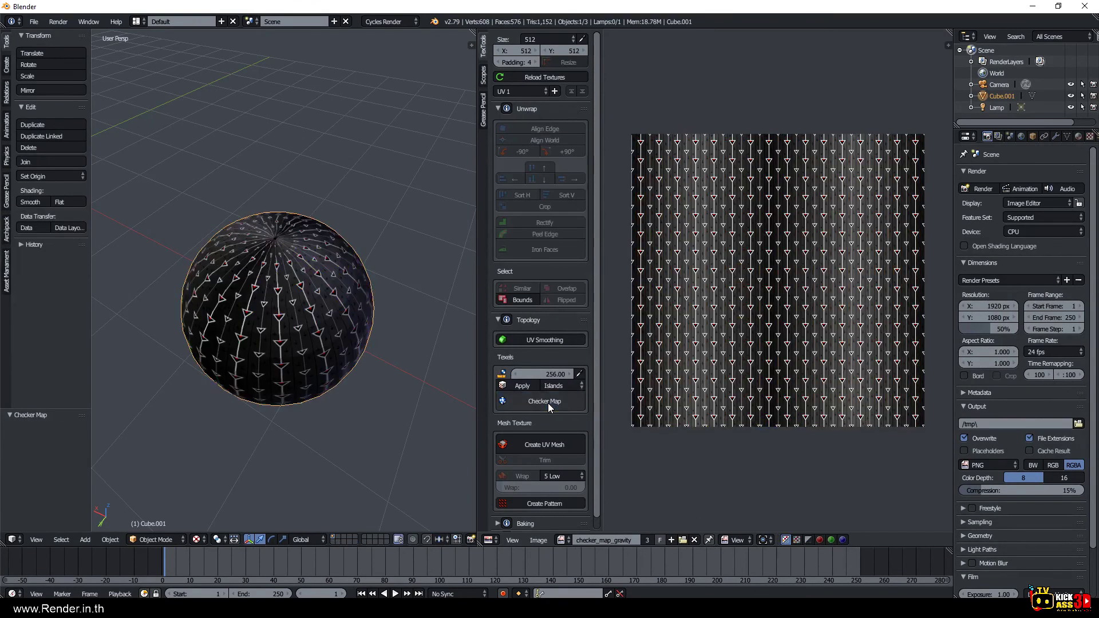
left_click(548, 400)
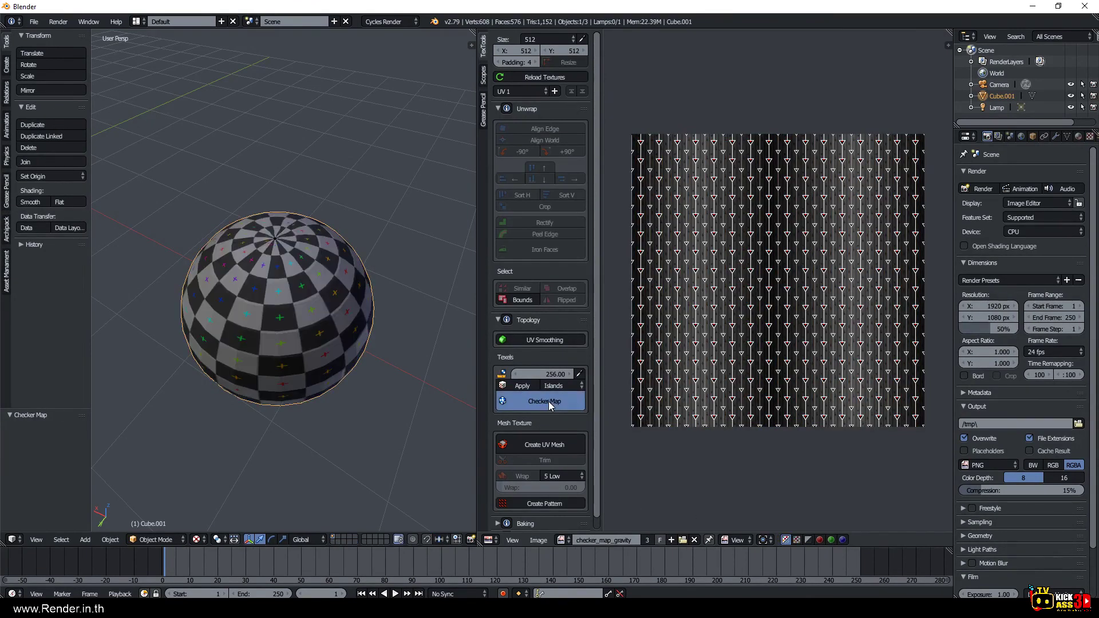
left_click(548, 401)
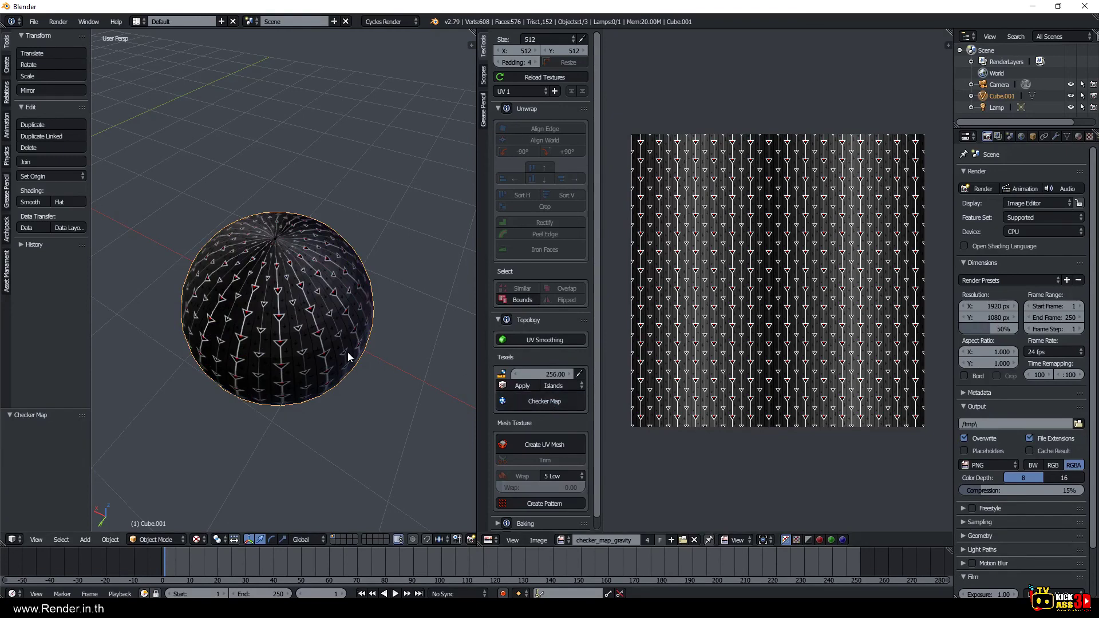
mouse_move(348, 352)
middle_mouse_down()
mouse_move(312, 198)
mouse_move(299, 315)
middle_mouse_up()
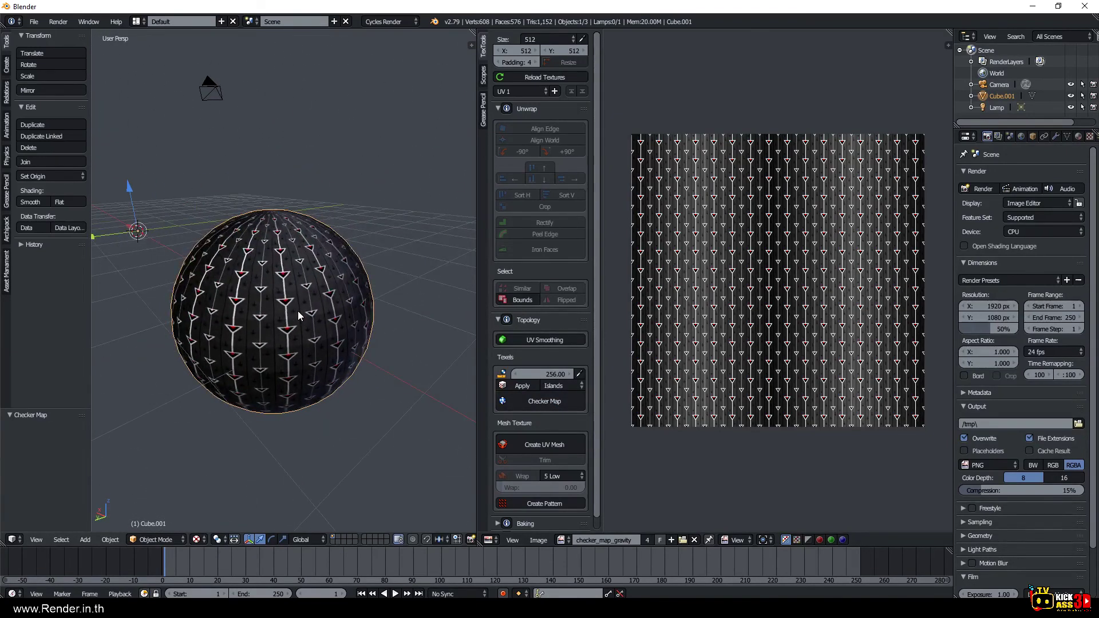
middle_click_drag(298, 316, 299, 314)
left_click(539, 401)
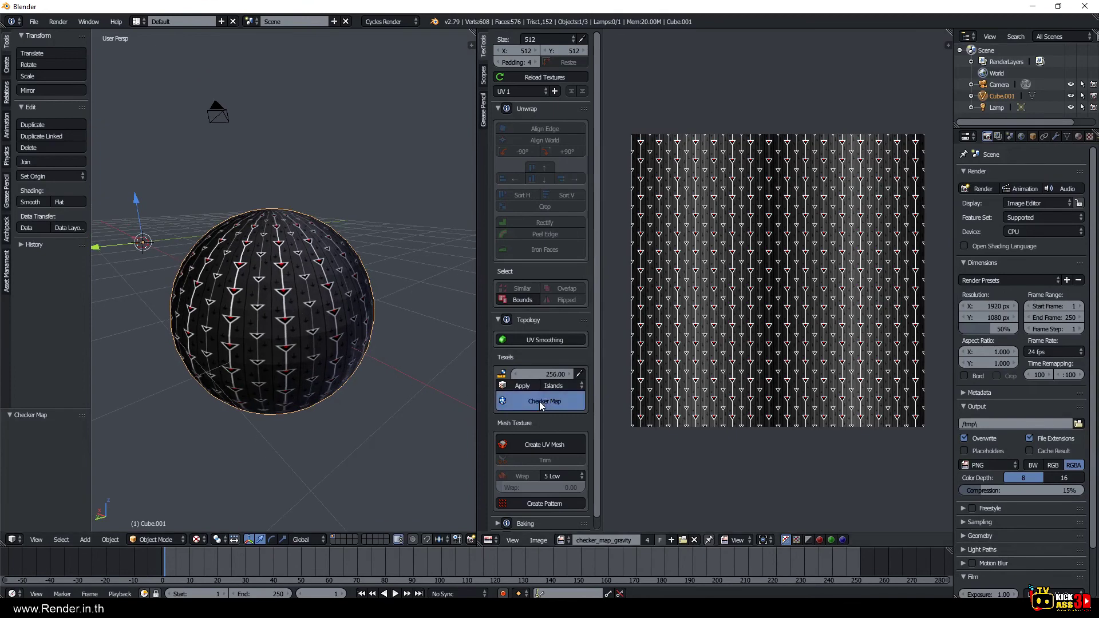
Inspect the sphere's pole and sides, switching to another checker map and viewing the C1 and B1 faces.
mouse_move(390, 340)
middle_mouse_down()
mouse_move(266, 318)
mouse_move(172, 359)
mouse_move(197, 405)
mouse_move(239, 352)
middle_mouse_up()
scroll(274, 327, "up", 3)
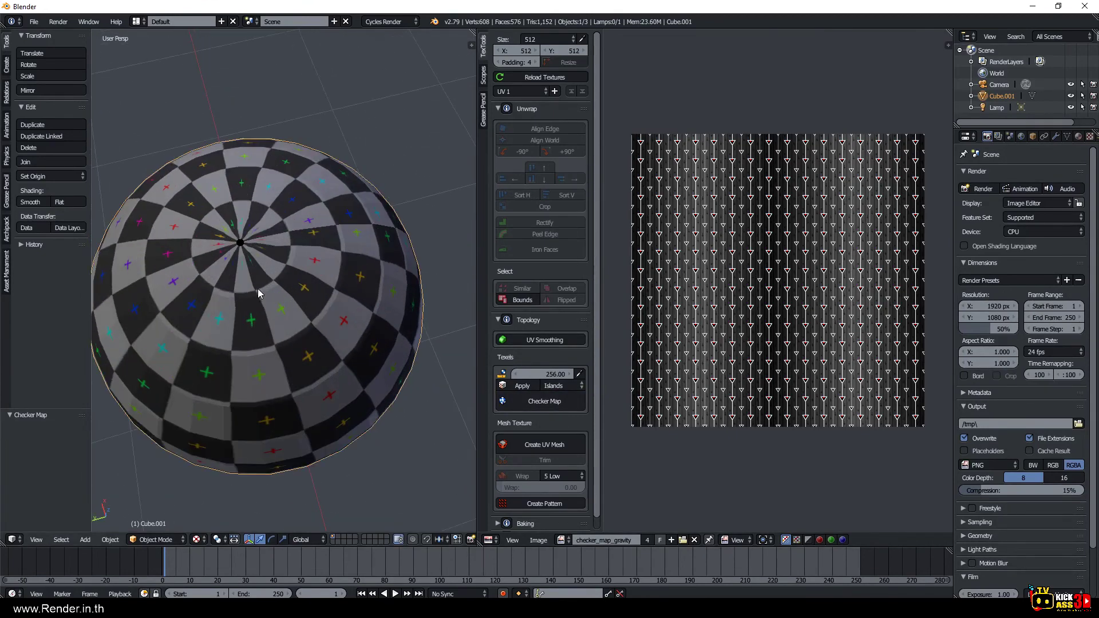
middle_click_drag(321, 296, 338, 214)
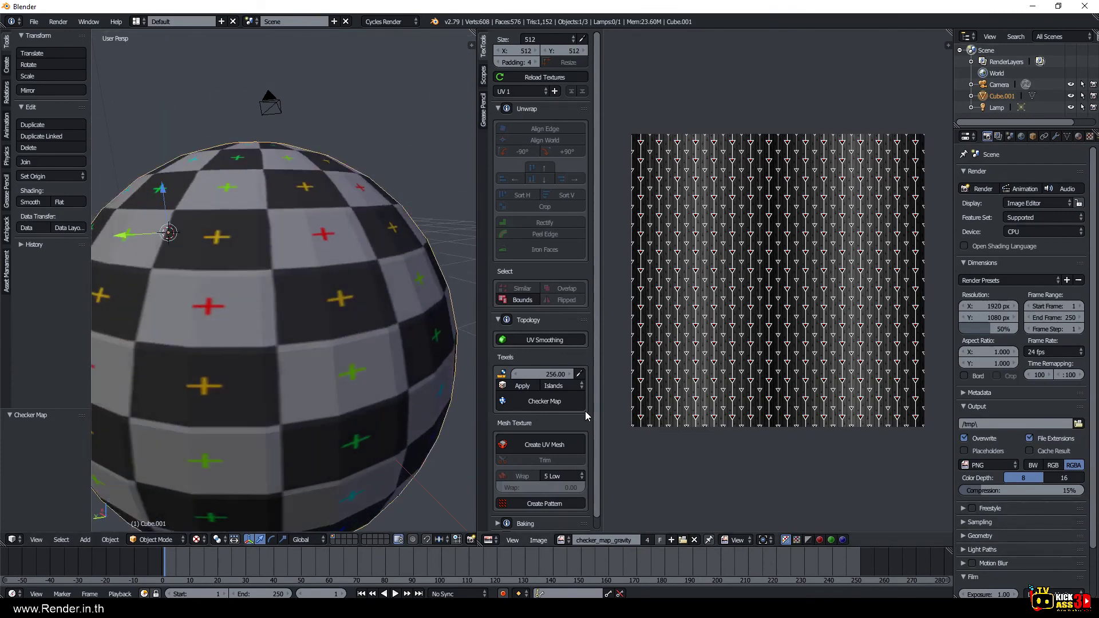
left_click(555, 403)
scroll(327, 338, "down", 3)
mouse_move(246, 324)
middle_mouse_down()
mouse_move(376, 293)
mouse_move(122, 310)
mouse_move(218, 334)
mouse_move(207, 361)
mouse_move(147, 409)
mouse_move(110, 333)
mouse_move(104, 288)
mouse_move(159, 329)
mouse_move(229, 335)
mouse_move(266, 327)
mouse_move(249, 331)
mouse_move(259, 318)
middle_mouse_up()
scroll(288, 324, "down", 2)
key("shift+a")
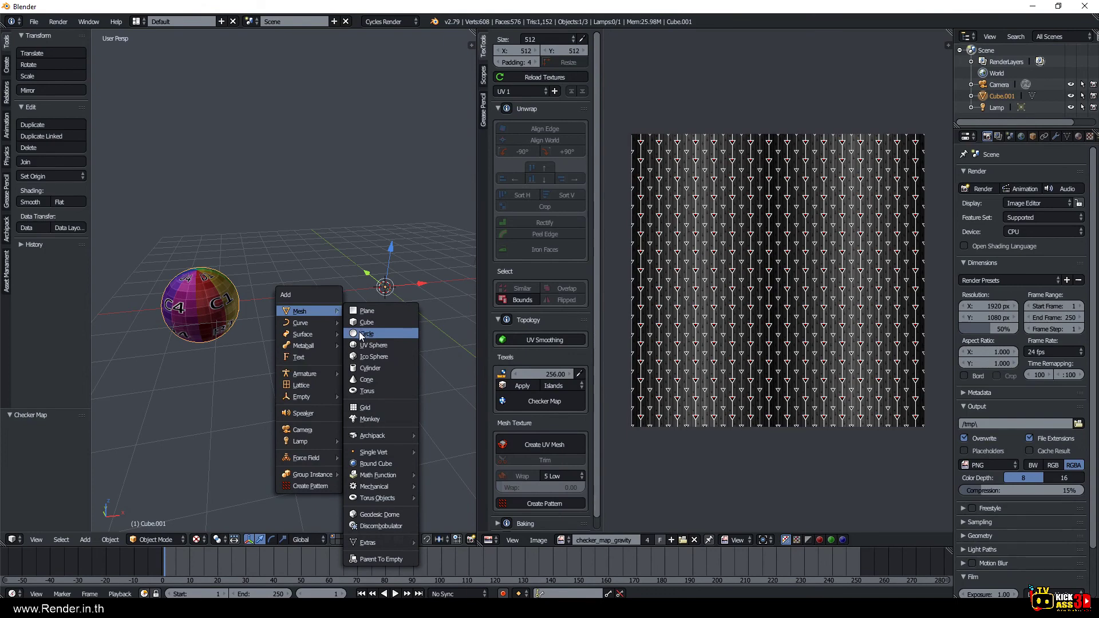
mouse_move(302, 323)
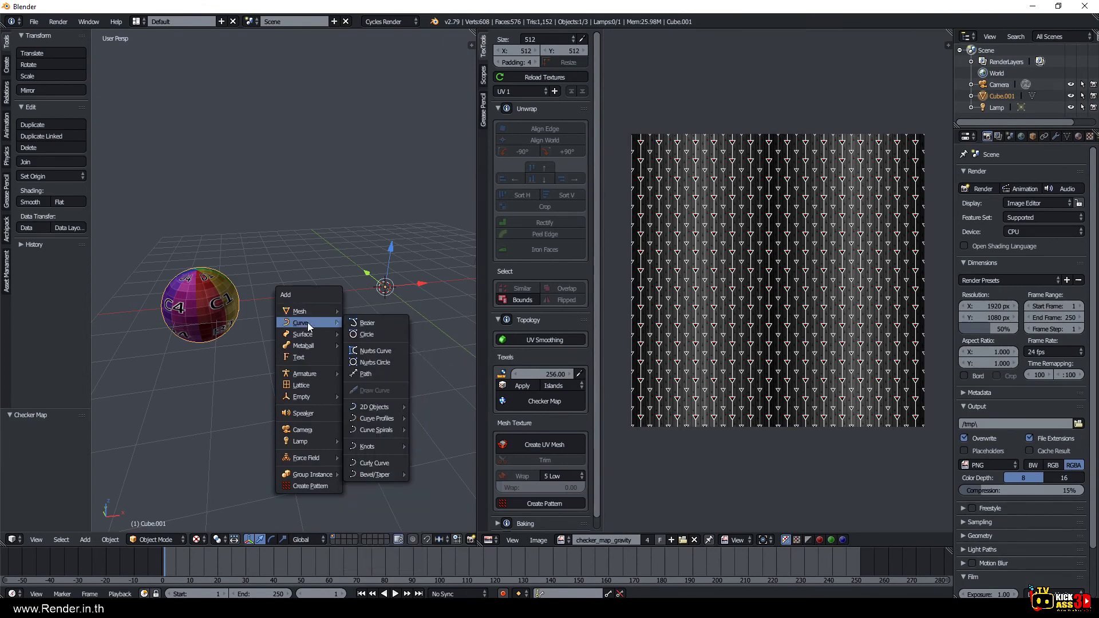
Add a Nurbs circle at the origin and scale it down to 0.556.
left_click(365, 362)
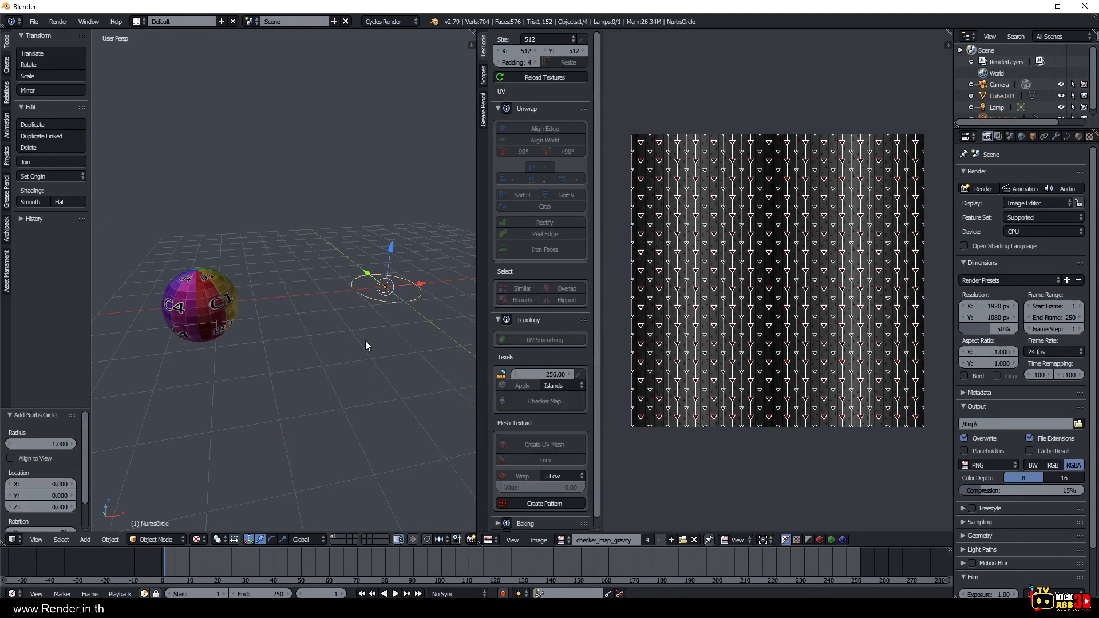
middle_click_drag(369, 328, 302, 386, "shift")
key("s")
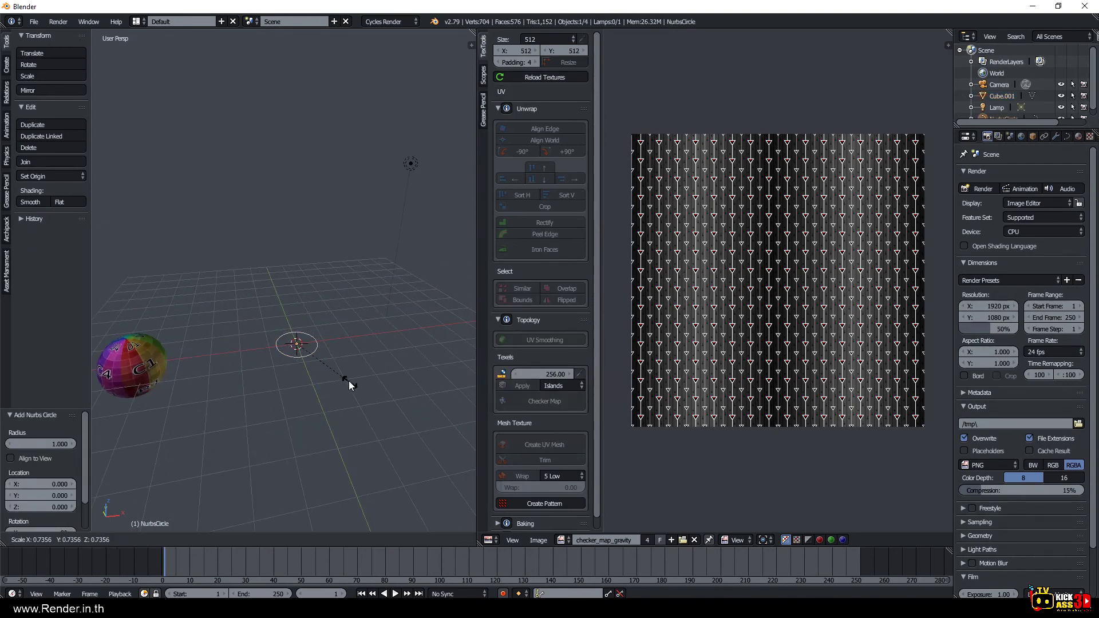
left_click(337, 373)
key("shift+a")
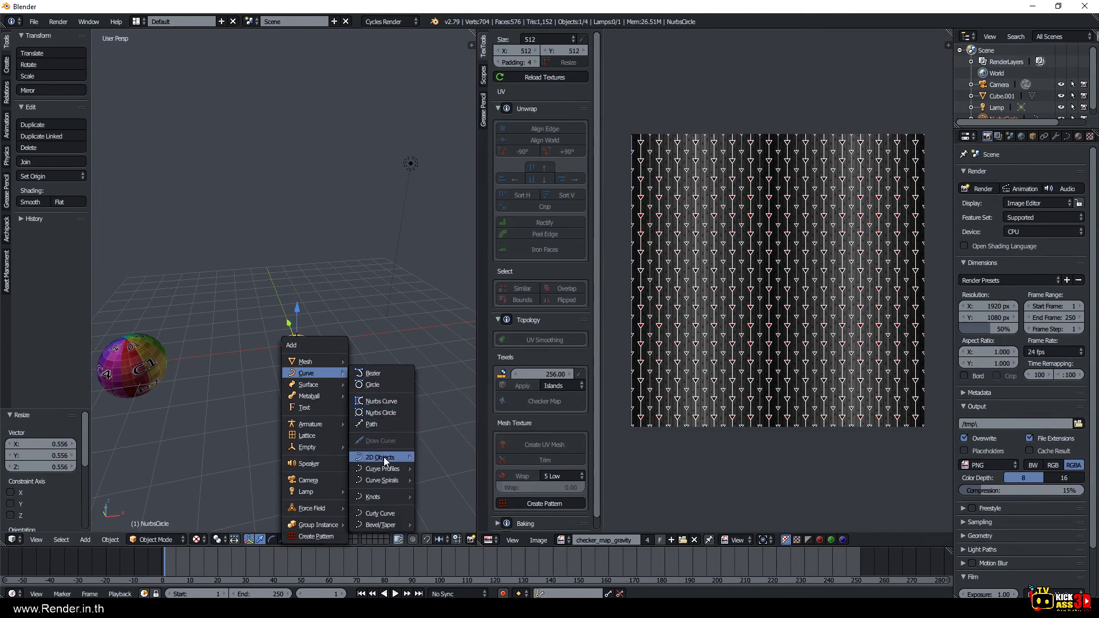
mouse_move(383, 457)
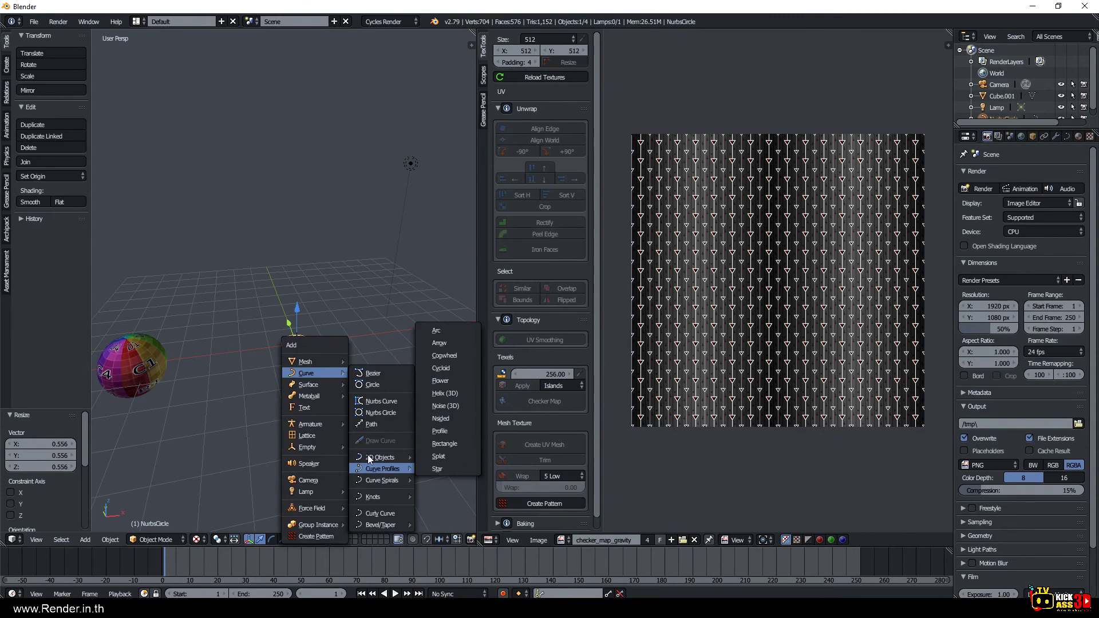
left_click(274, 293)
key("shift+a")
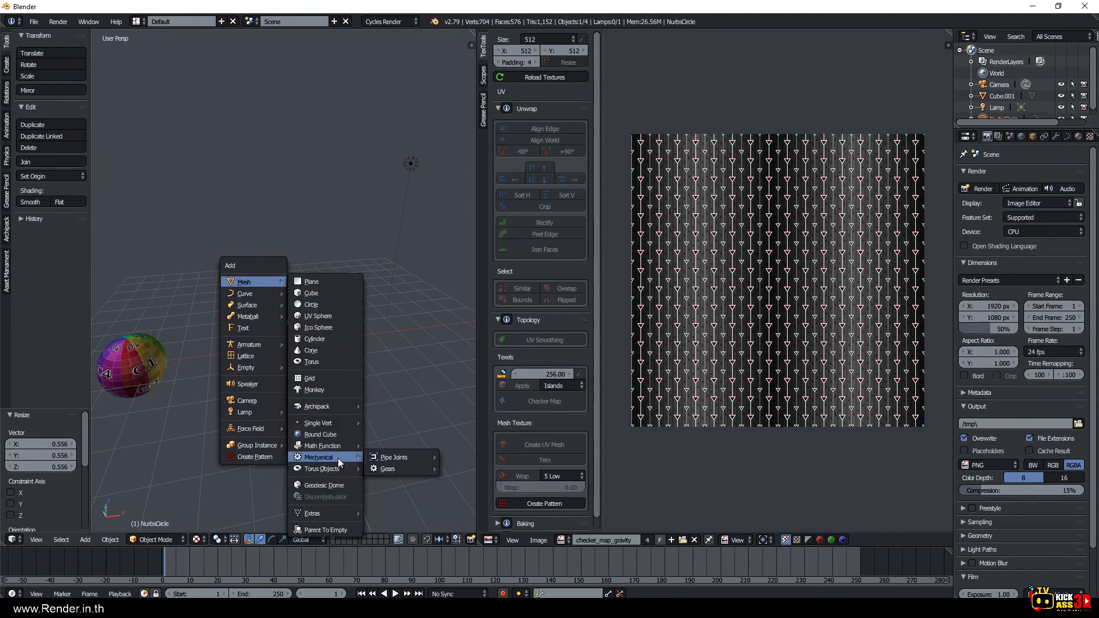
mouse_move(320, 457)
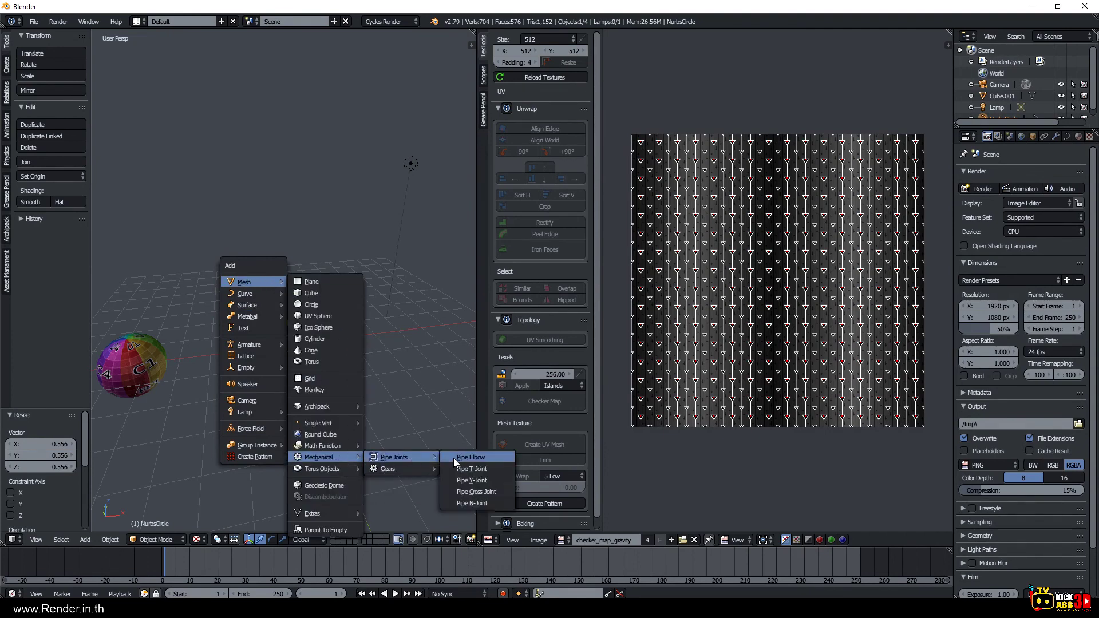
Add a Pipe Elbow mesh to the scene.
left_click(462, 459)
middle_click_drag(297, 367, 295, 352)
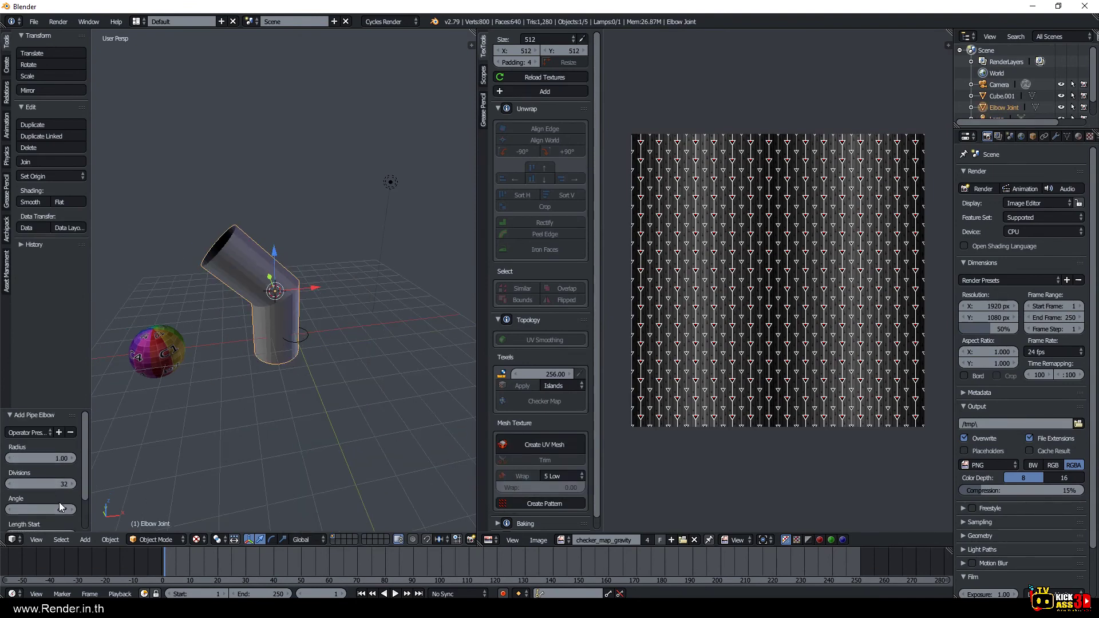
left_click_drag(81, 465, 81, 466)
scroll(81, 466, "down", 2)
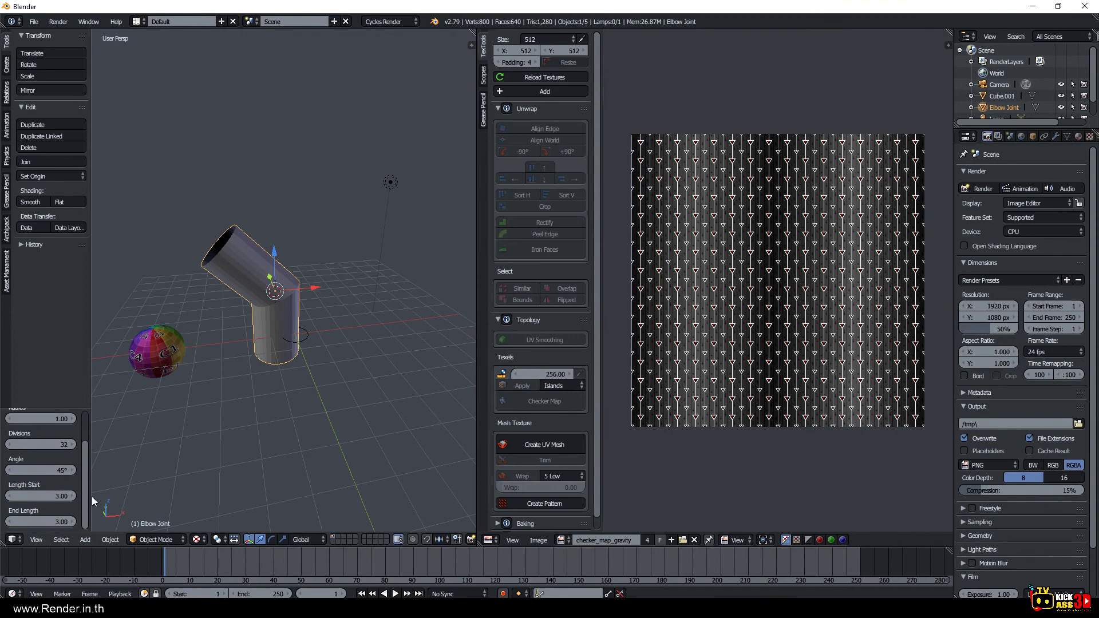
scroll(99, 461, "up", 2)
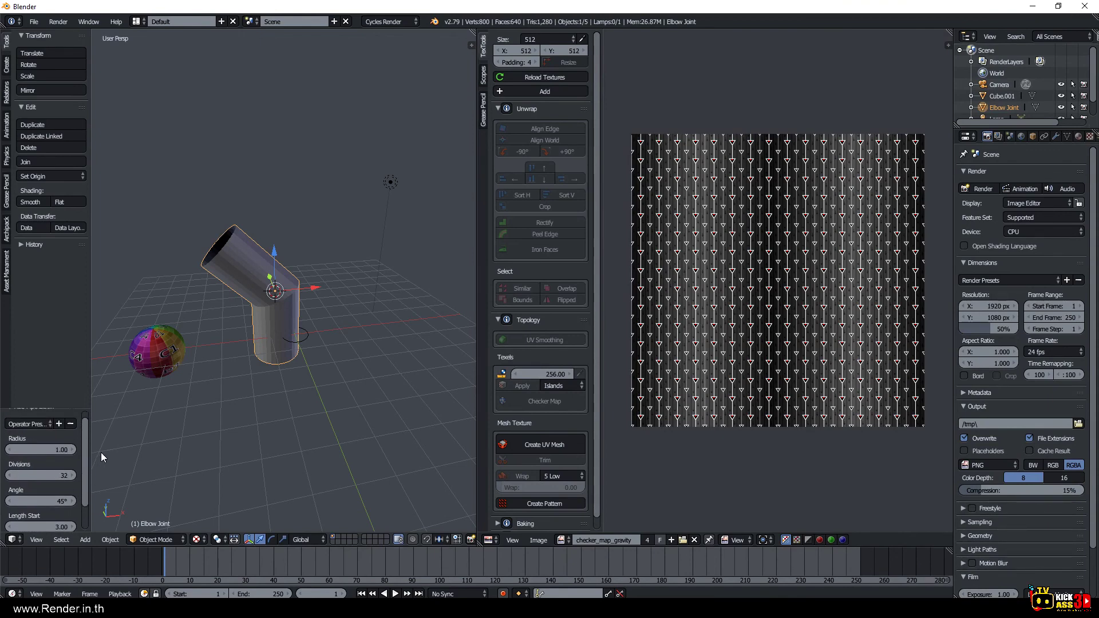
Set the elbow's radius to 0.67, bend angle to 48° and end length to 2.79.
mouse_move(48, 503)
left_mouse_down()
mouse_move(68, 503)
mouse_move(50, 503)
left_mouse_up()
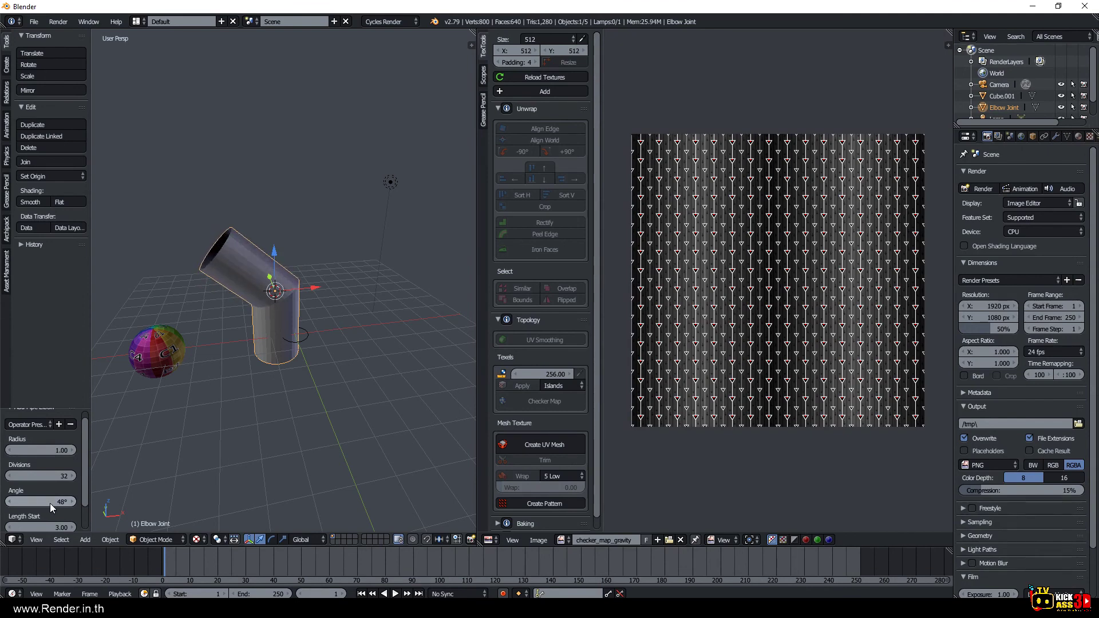
left_click_drag(23, 449, 20, 449)
scroll(35, 435, "down", 2)
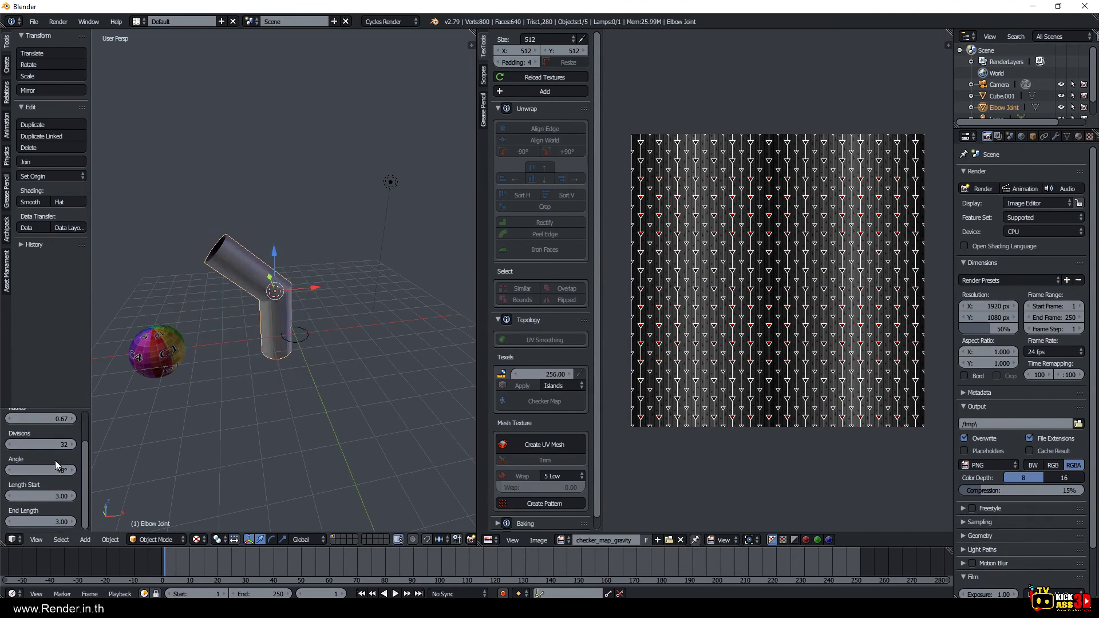
left_click_drag(53, 525, 46, 525)
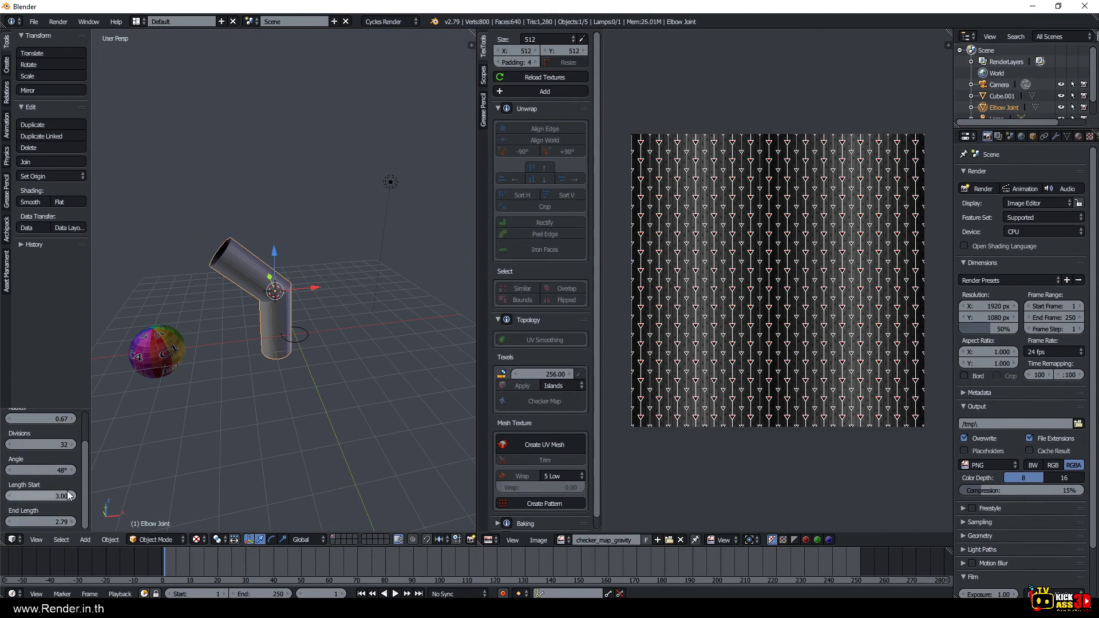
scroll(68, 496, "up", 3)
left_click(59, 434)
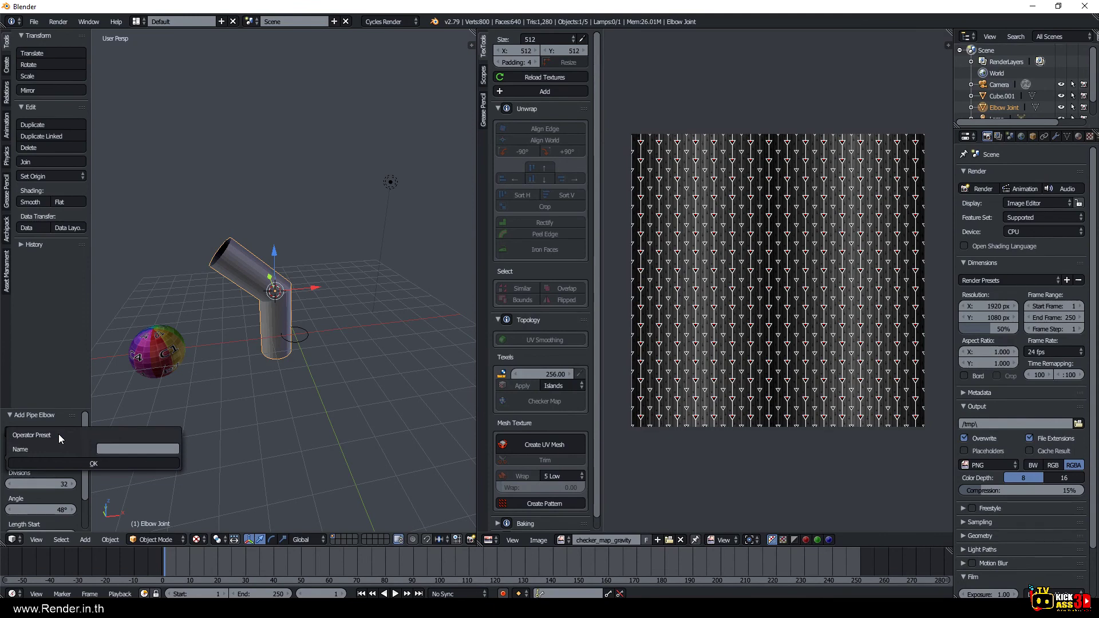
left_click(73, 460)
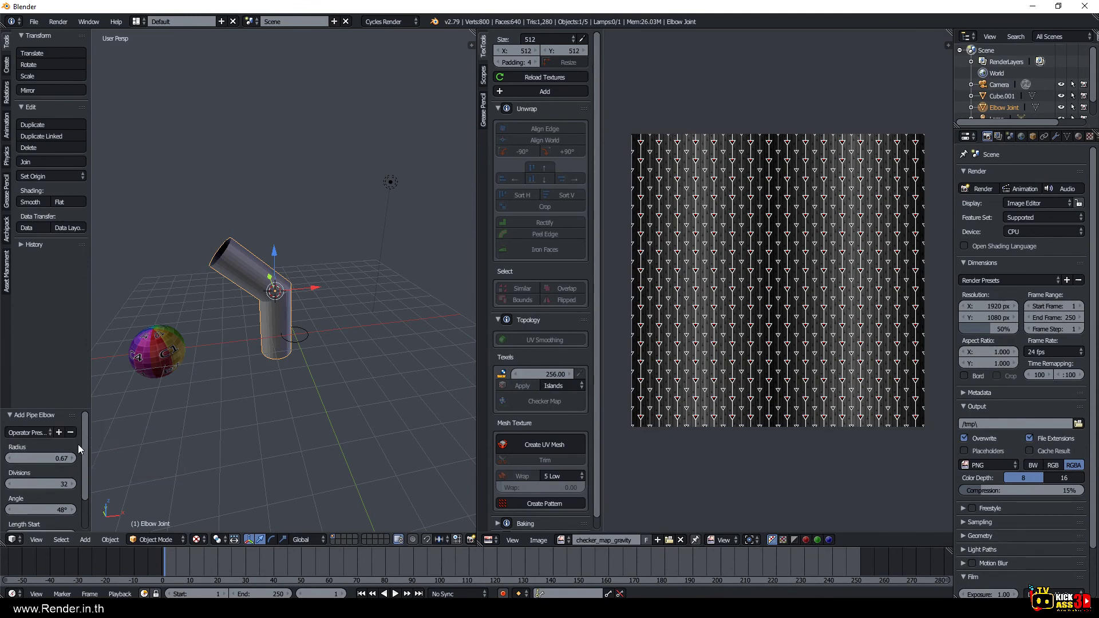
mouse_move(83, 444)
left_mouse_down()
mouse_move(84, 496)
mouse_move(86, 447)
left_mouse_up()
scroll(318, 308, "up", 2)
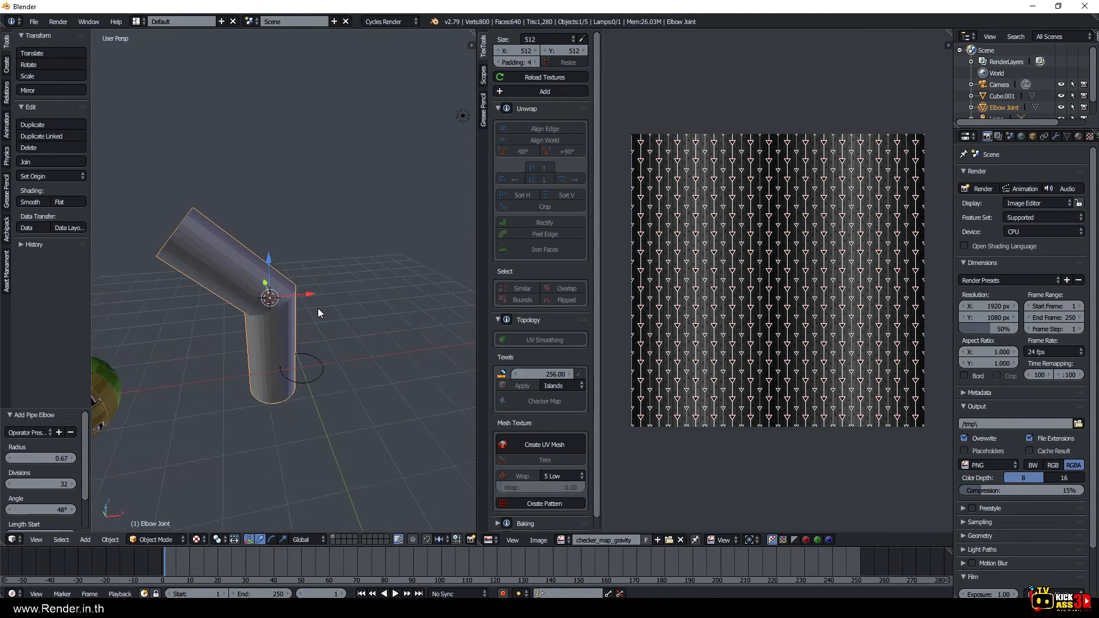
scroll(341, 356, "up", 2)
Delete the Nurbs circle and select the Elbow Joint pipe.
right_click(325, 389)
key("x")
left_click(323, 385)
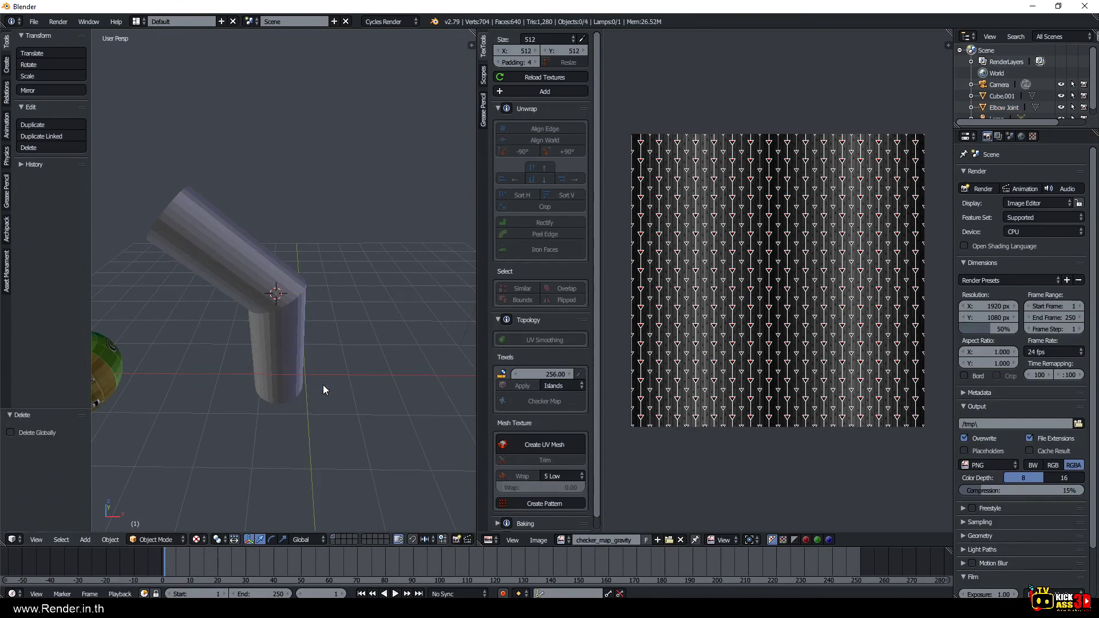
middle_click_drag(323, 384, 308, 354)
right_click(269, 356)
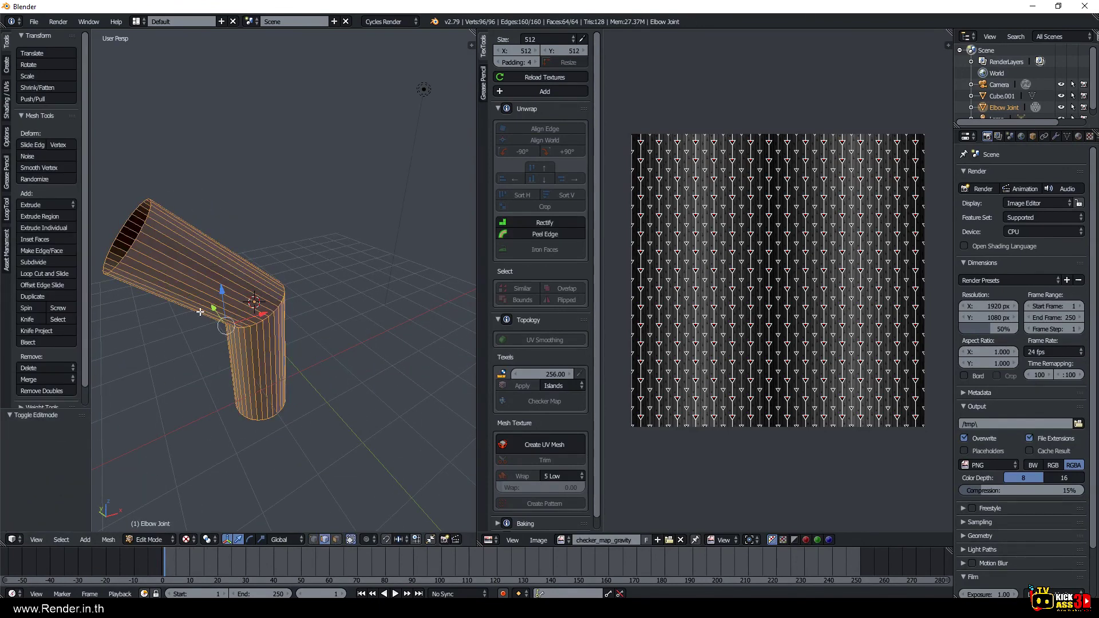
mouse_move(193, 311)
middle_mouse_down()
mouse_move(294, 204)
mouse_move(279, 246)
middle_mouse_up()
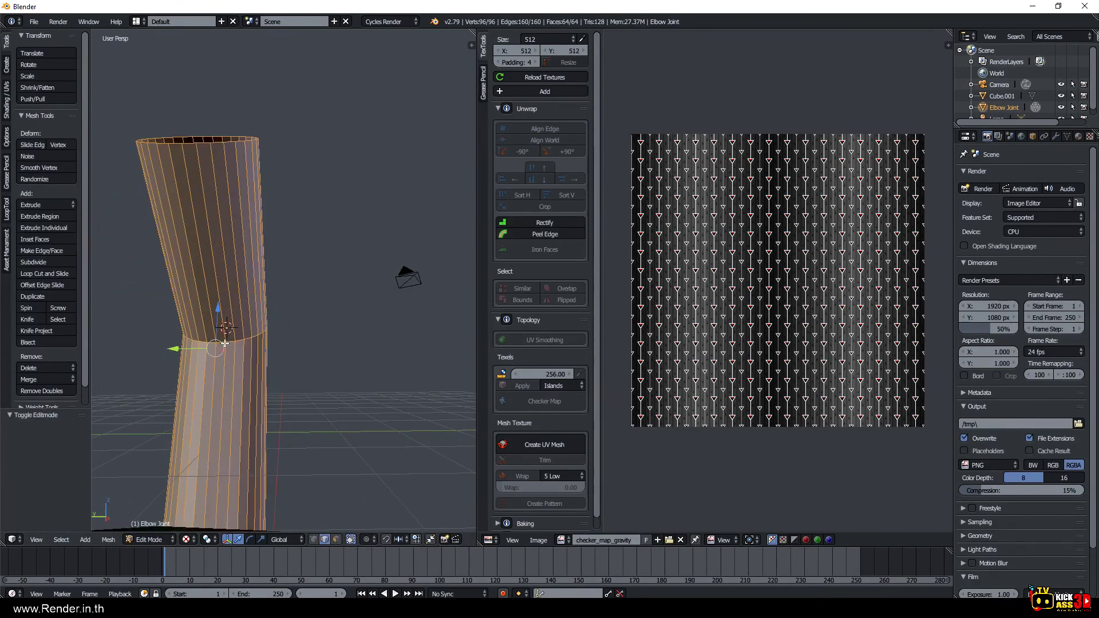
Mark seams on the pipe's top and bottom rim loops and one vertical edge column, then select all.
right_click(206, 367)
middle_click_drag(205, 366, 181, 275)
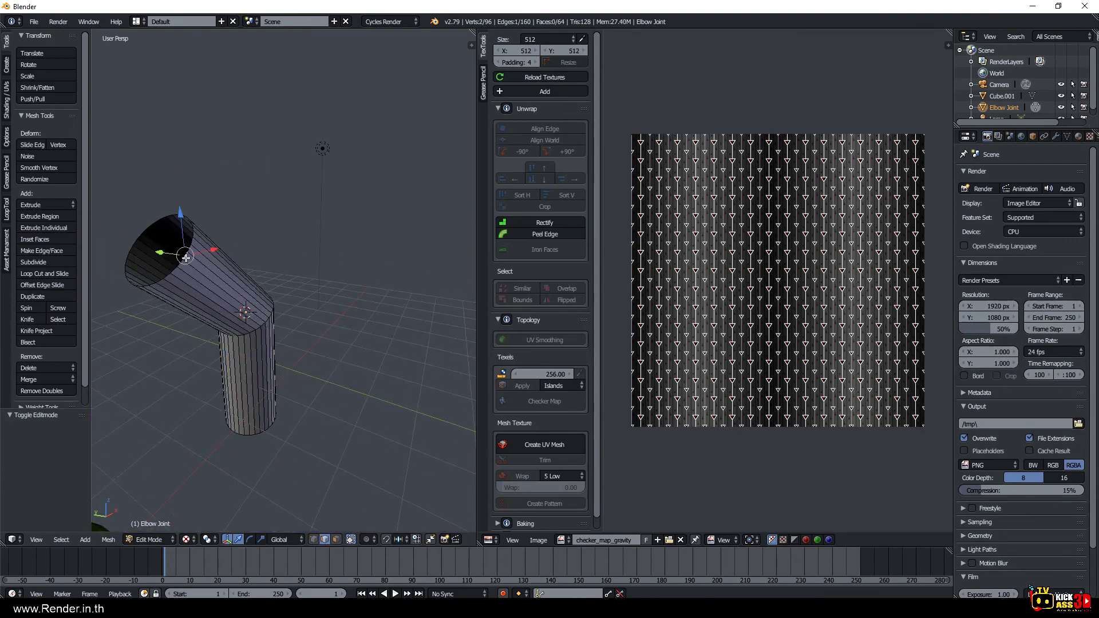
right_click(186, 259, "alt")
right_click(255, 435, "alt+shift")
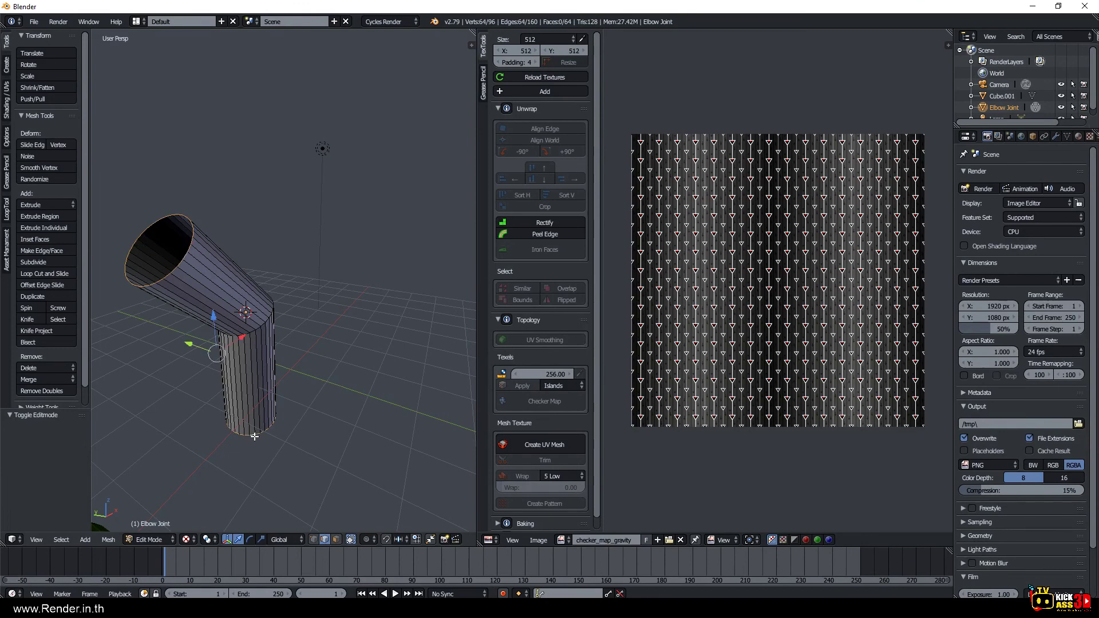
mouse_move(255, 435)
middle_mouse_down()
mouse_move(304, 421)
mouse_move(285, 383)
middle_mouse_up()
right_click(245, 367, "shift")
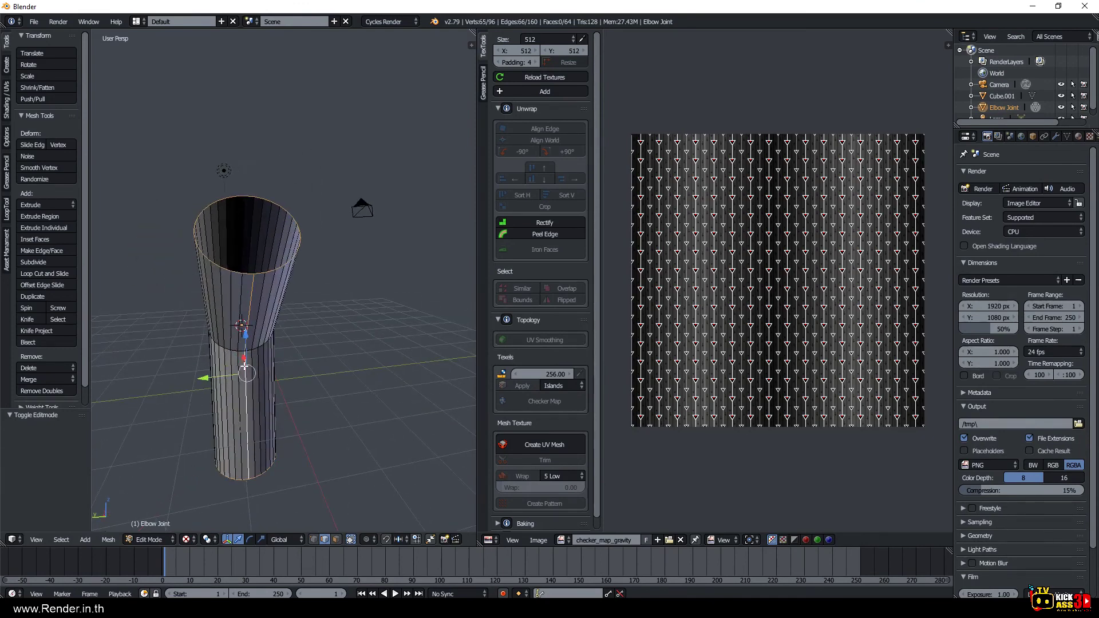
key("ctrl+e")
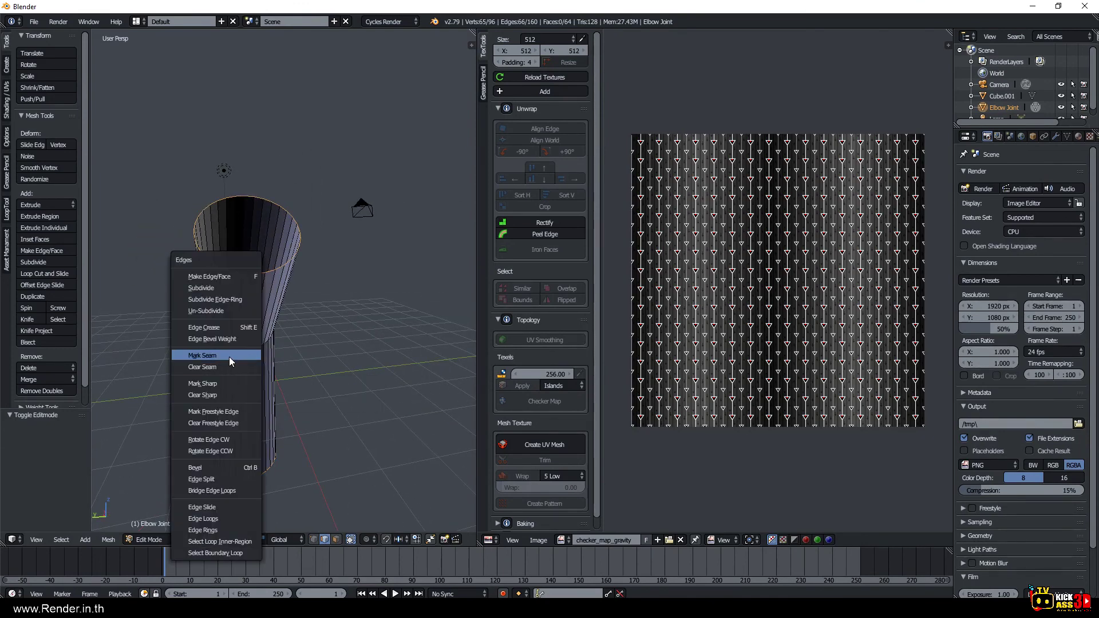
left_click(229, 356)
key("a")
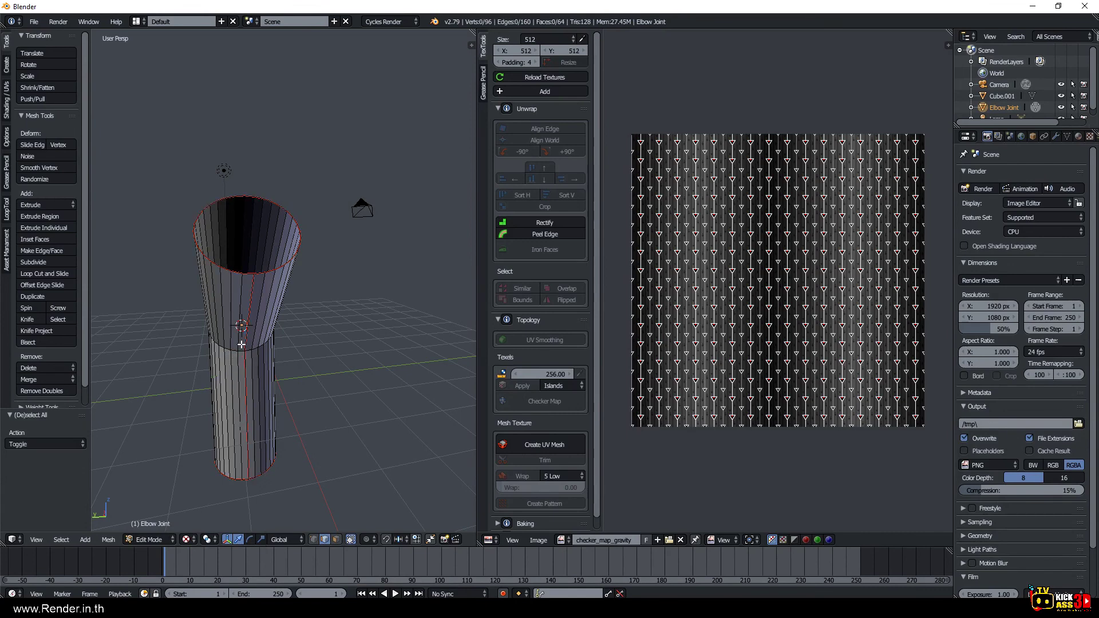
key("a")
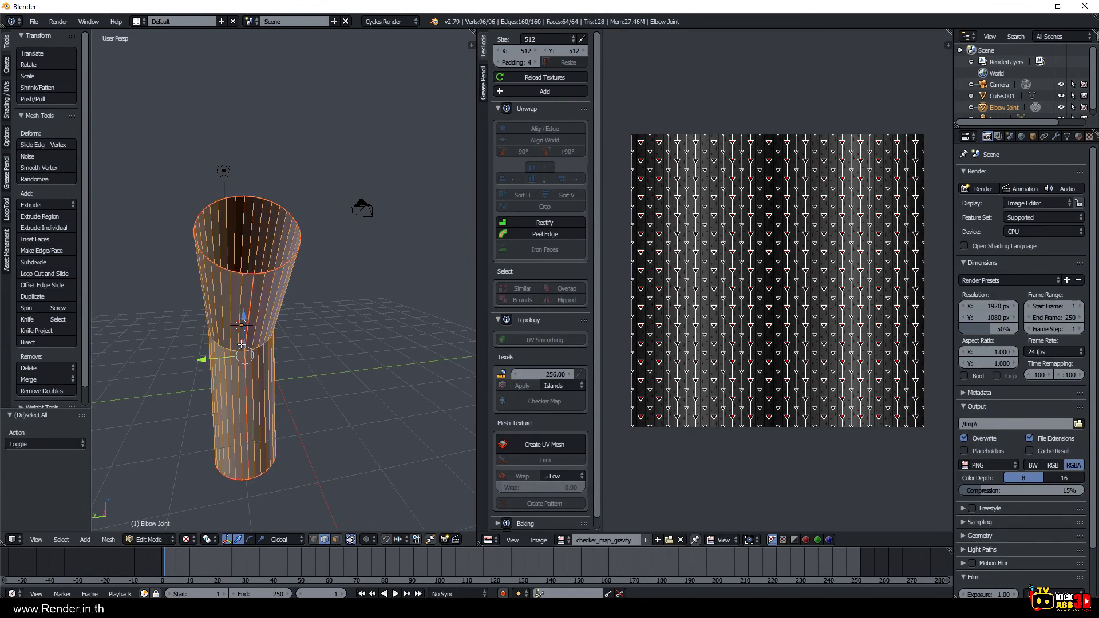
Unwrap the pipe and rectify its UVs into a rectangular grid.
key("u")
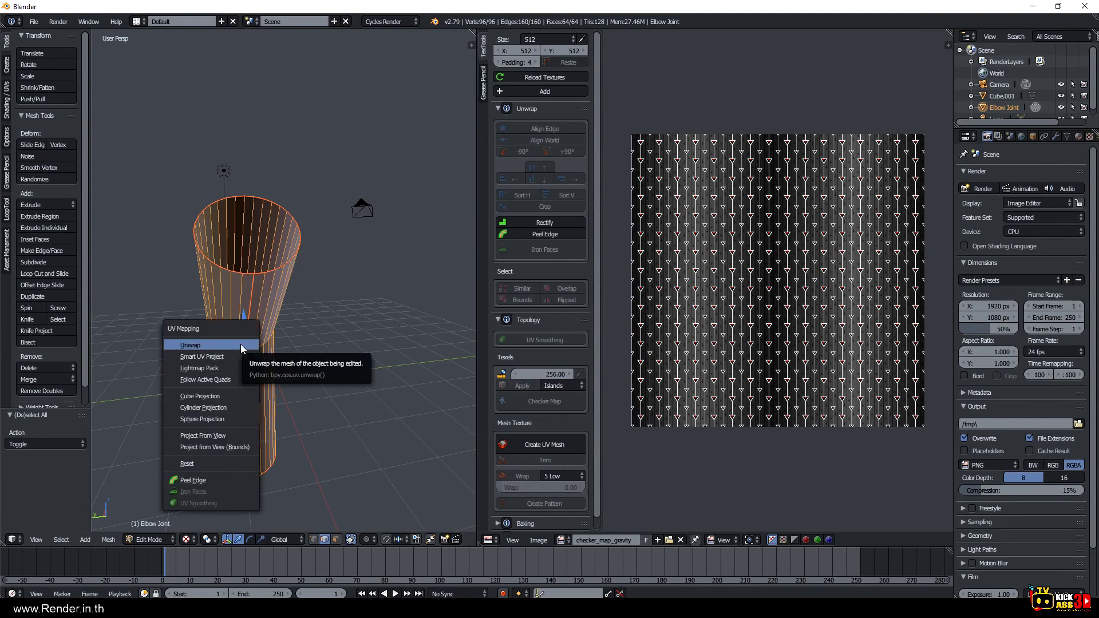
left_click(241, 344)
middle_click_drag(761, 336, 792, 352)
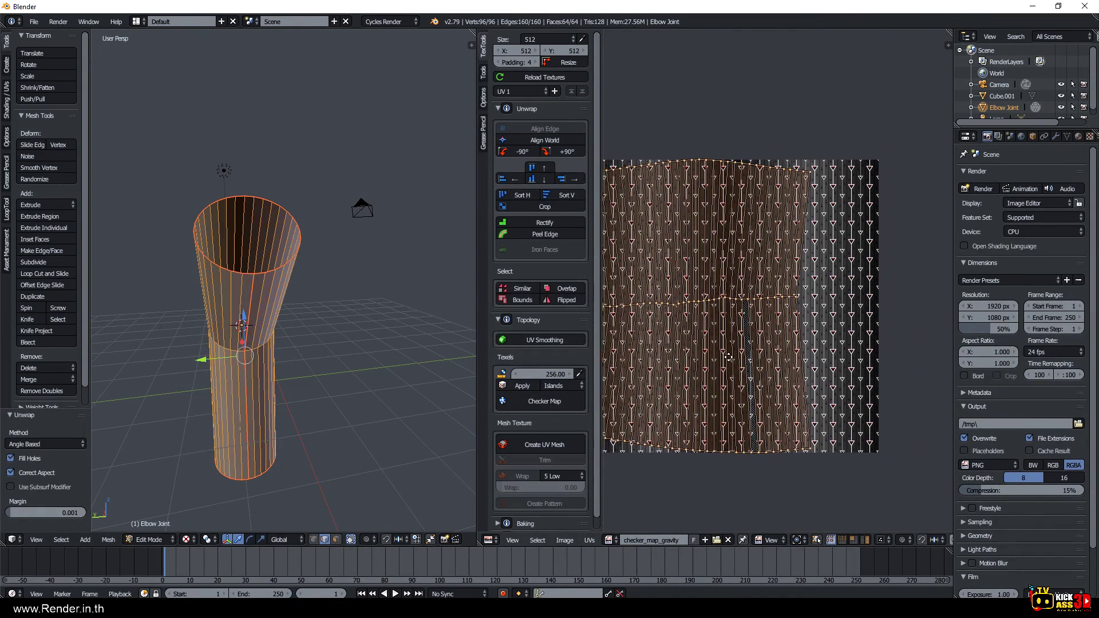
left_click(548, 223)
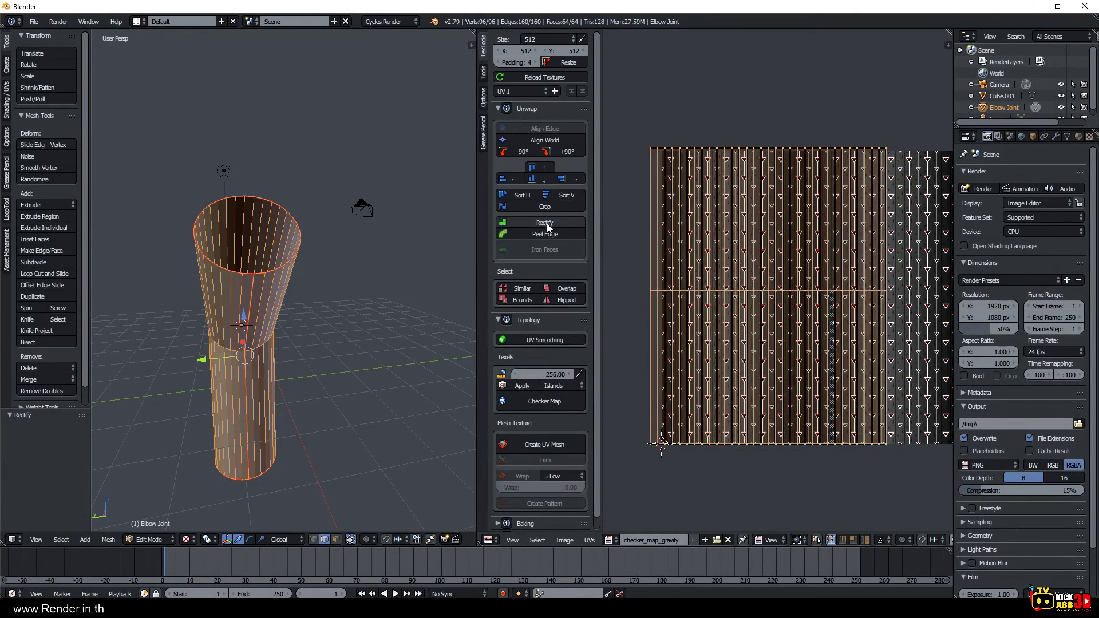
Apply the labelled colour-grid checker texture and inspect the A1–D1 tiles around the bend.
left_click(542, 407)
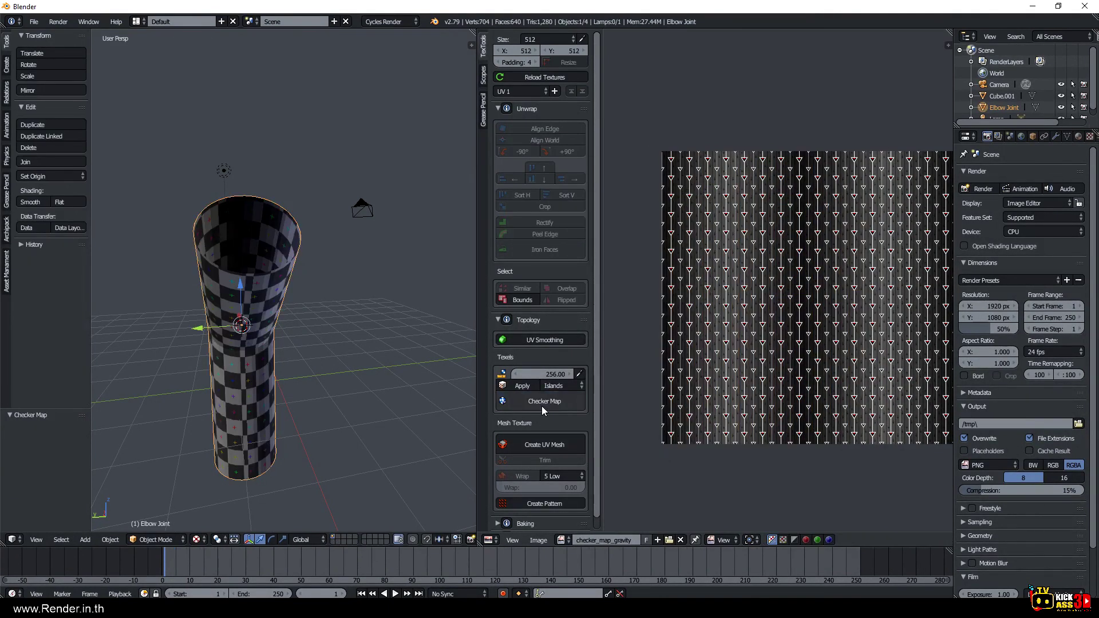
left_click(542, 406)
key("Tab")
mouse_move(231, 365)
middle_mouse_down()
mouse_move(293, 372)
mouse_move(184, 370)
mouse_move(206, 312)
mouse_move(218, 338)
middle_mouse_up()
scroll(217, 338, "up", 1)
scroll(248, 347, "up", 1)
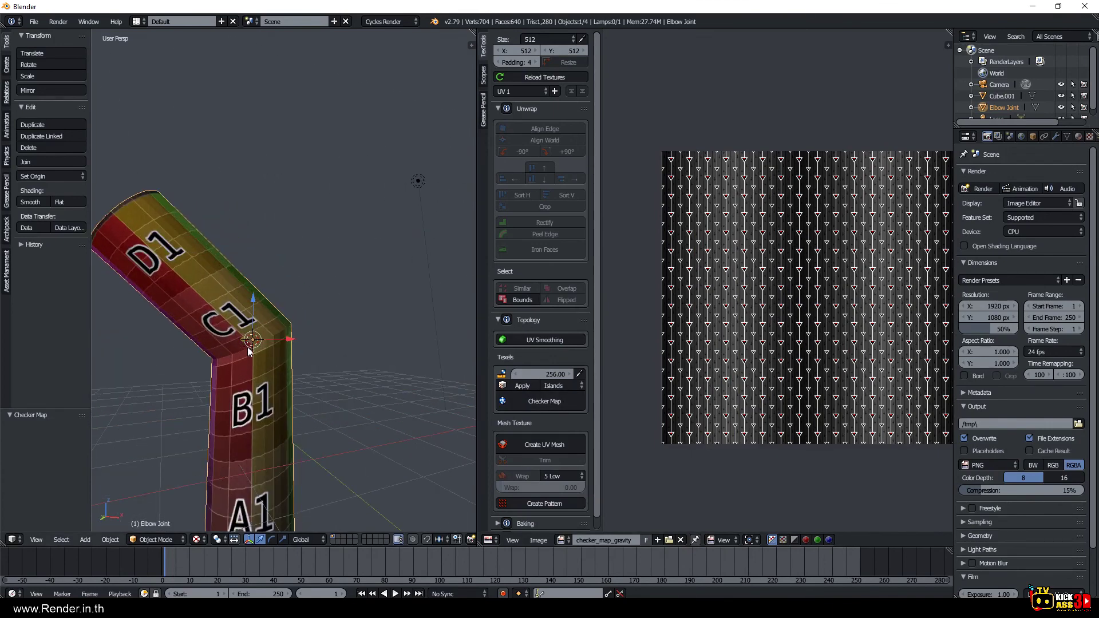
middle_click_drag(256, 369, 266, 322, "shift")
key("Tab")
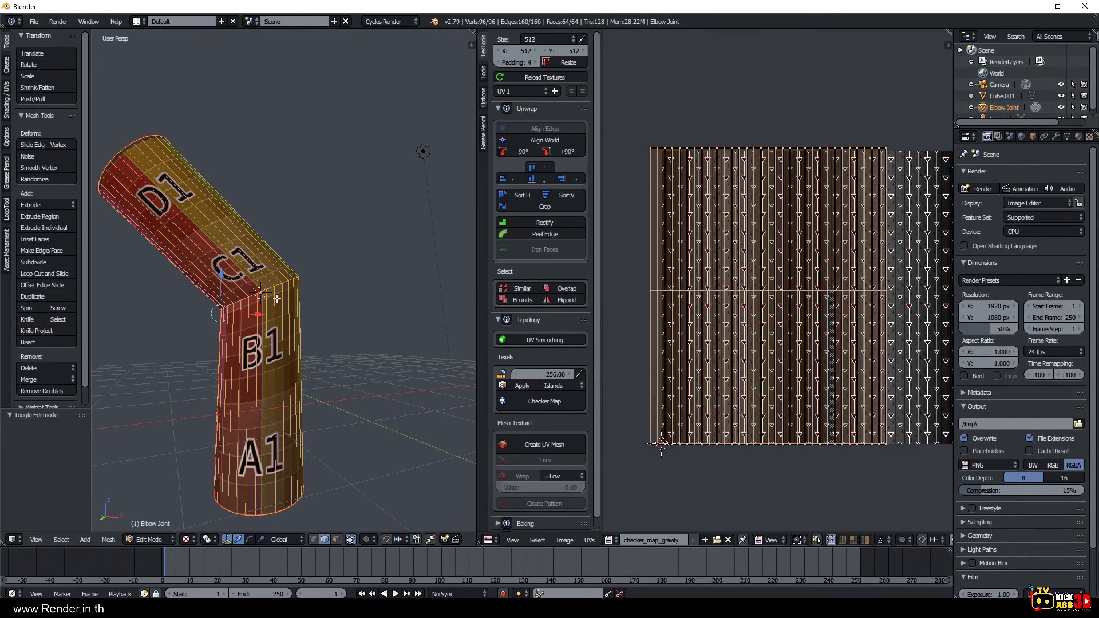
Reset the tube's UVs.
key("u")
left_click(252, 417)
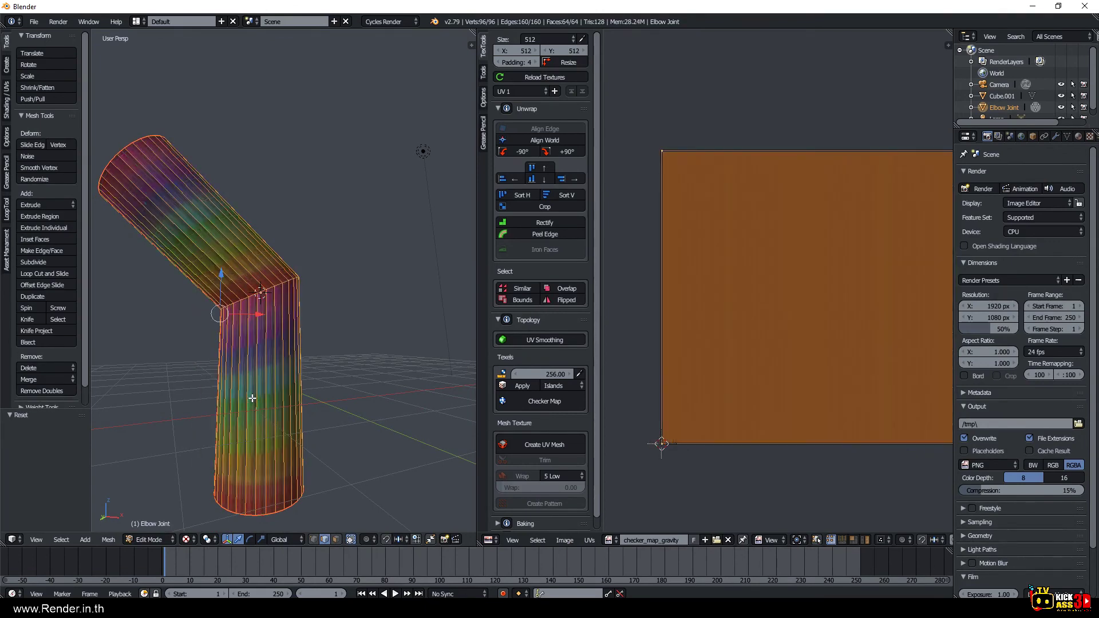
middle_click_drag(251, 417, 327, 350)
scroll(326, 351, "up", 1)
scroll(287, 336, "up", 1)
Select the whole tube mesh and clear all of its seams.
right_click(227, 338)
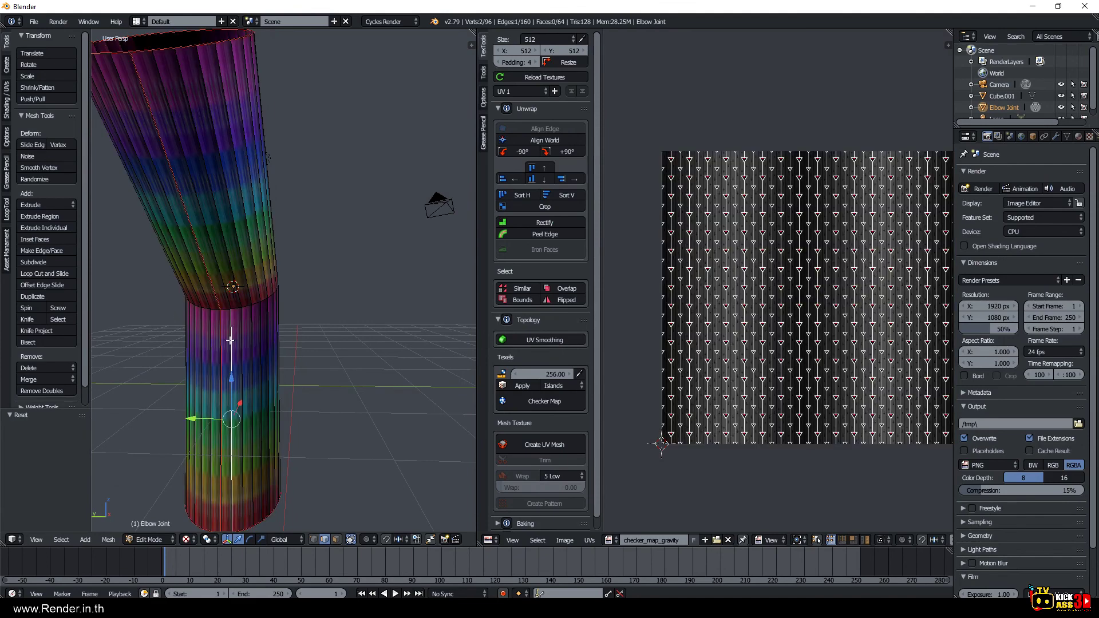
right_click(221, 329, "shift")
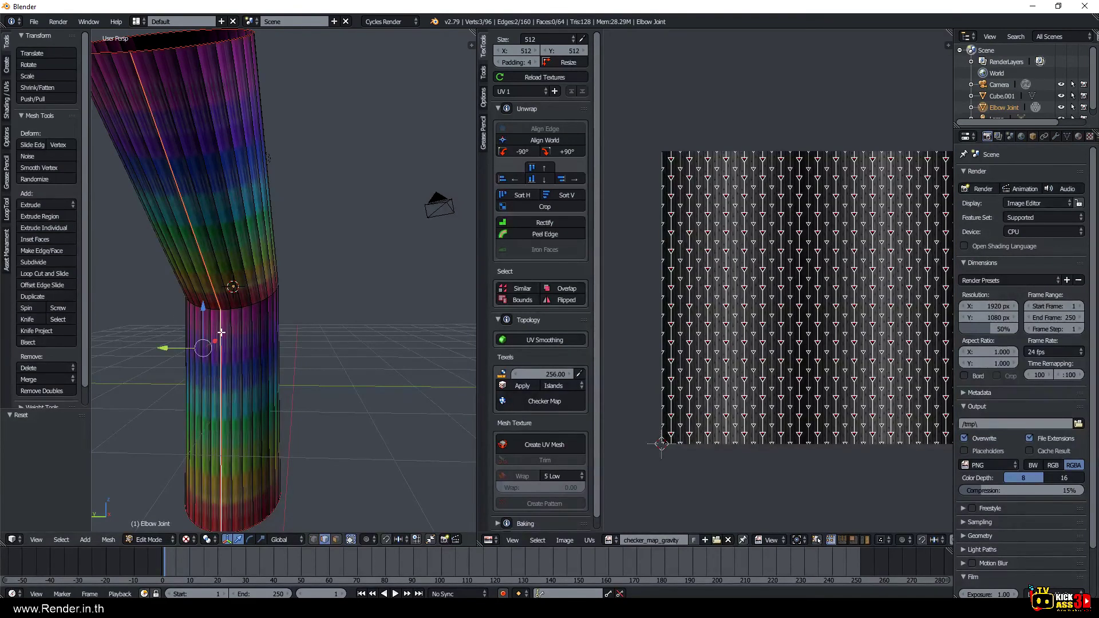
scroll(221, 330, "down", 1)
key("a")
key("a")
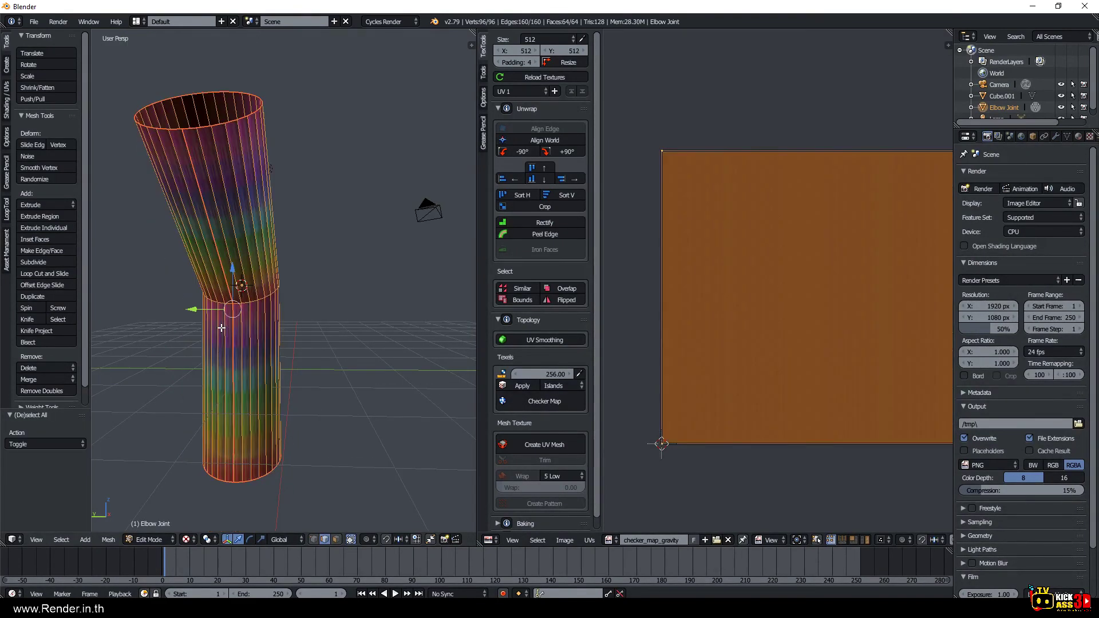
key("ctrl+e")
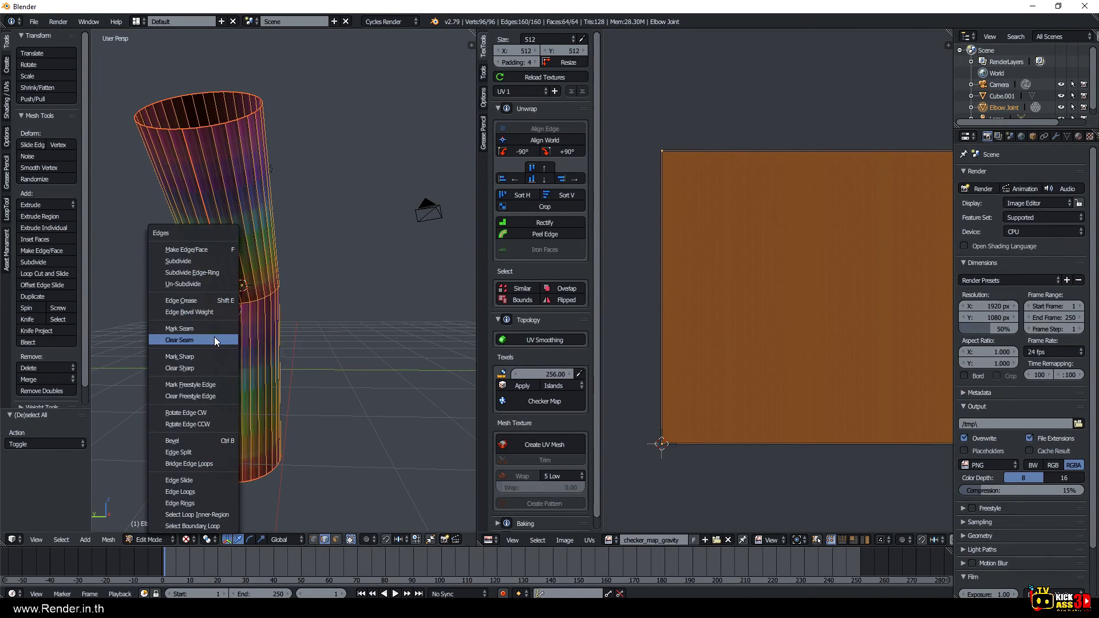
left_click(214, 337)
Deselect everything and pick two vertical edges of the tube.
key("a")
right_click(232, 326)
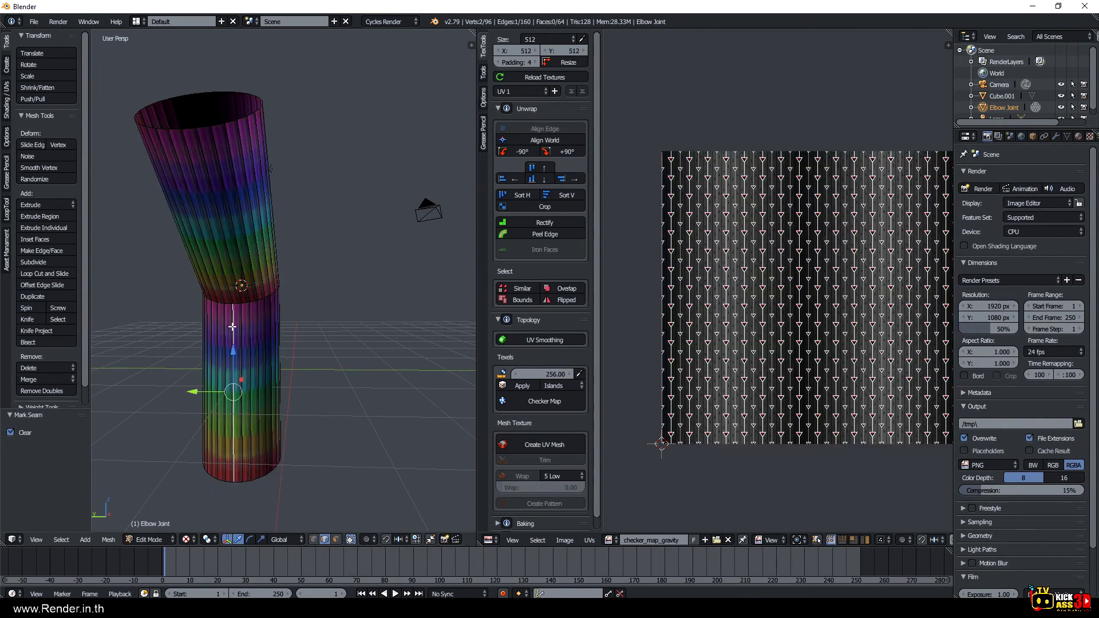
right_click(223, 252, "shift")
mouse_move(223, 252)
middle_mouse_down()
mouse_move(219, 312)
mouse_move(251, 297)
mouse_move(277, 258)
mouse_move(246, 233)
mouse_move(180, 221)
middle_mouse_up()
Extrude the tube's open rim loop -1.594 along X.
right_click(174, 210, "alt")
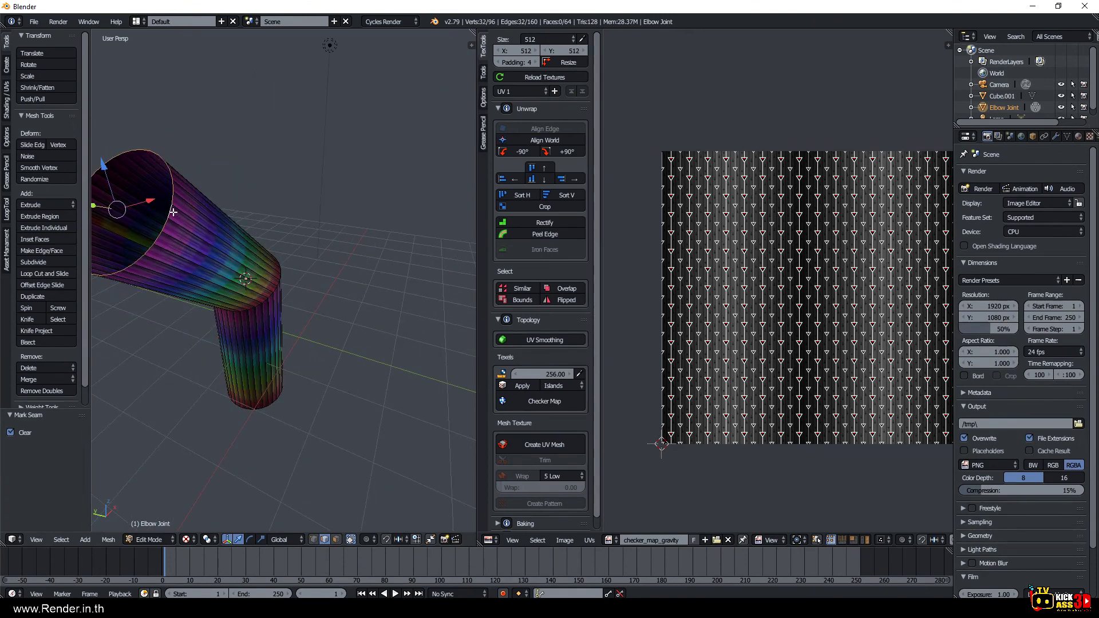
scroll(173, 213, "down", 3)
key("e")
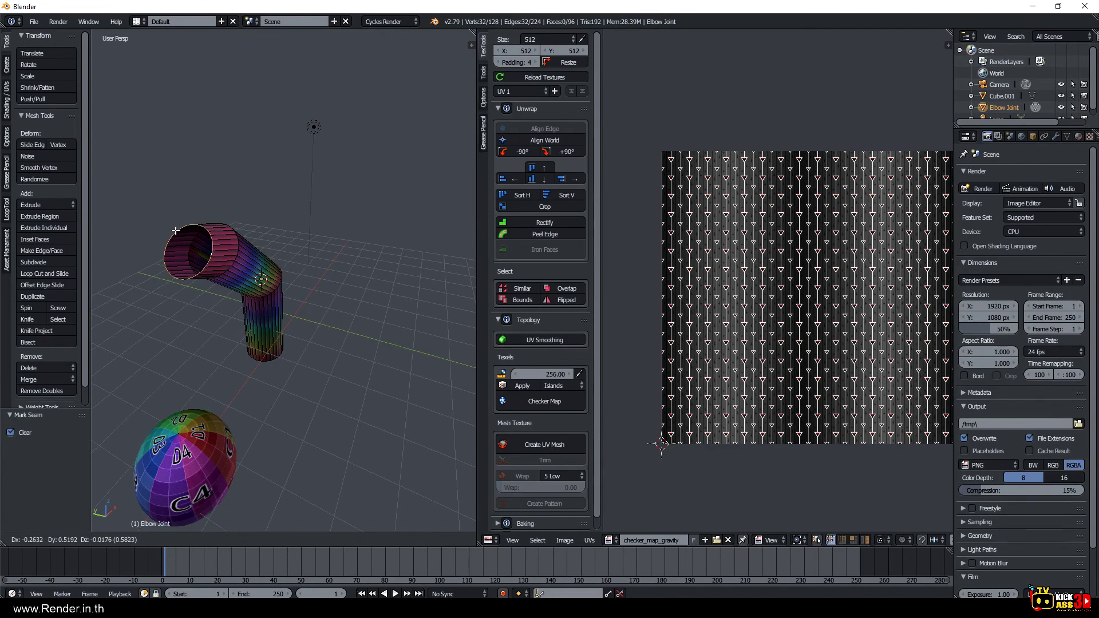
key("x")
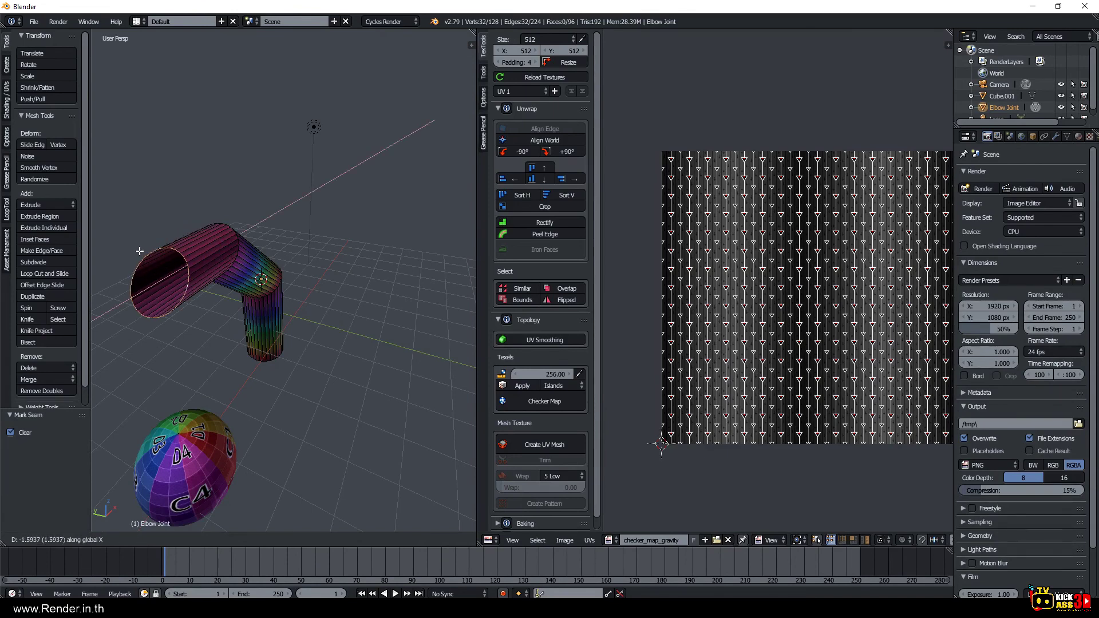
left_click(139, 251)
middle_click_drag(179, 271, 150, 257)
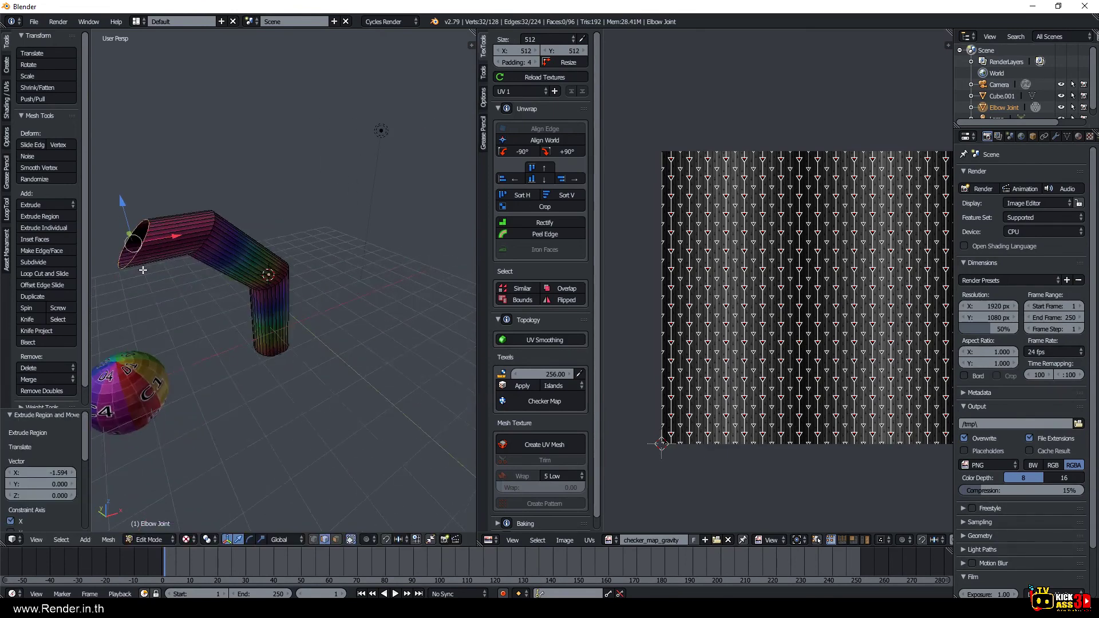
Extrude the end rim 2.574 upward along Z.
key("e")
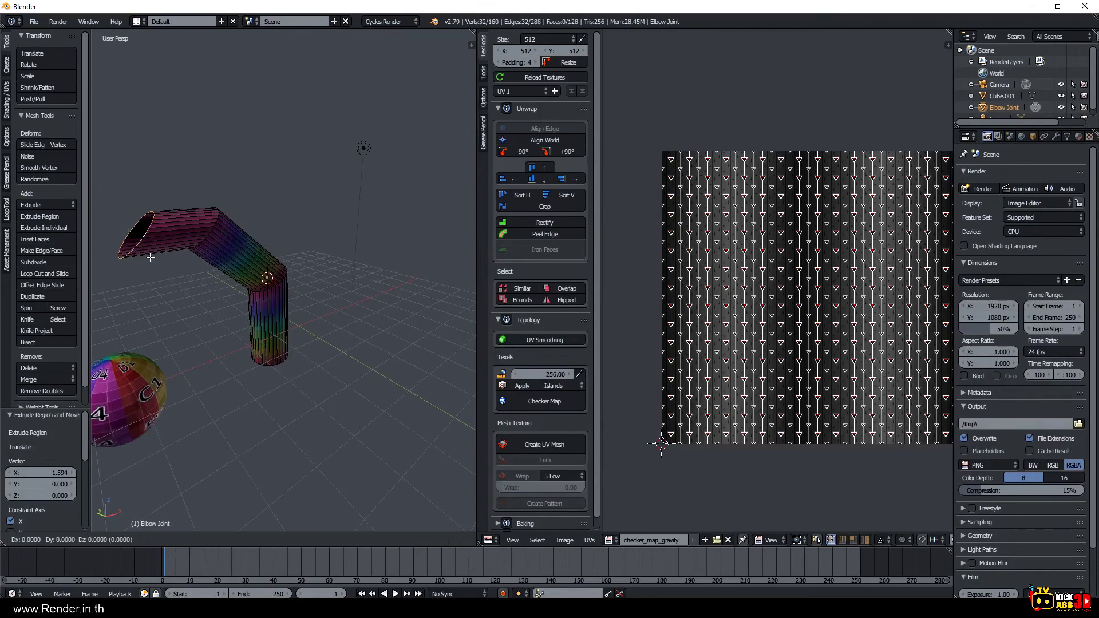
key("z")
left_click(153, 136)
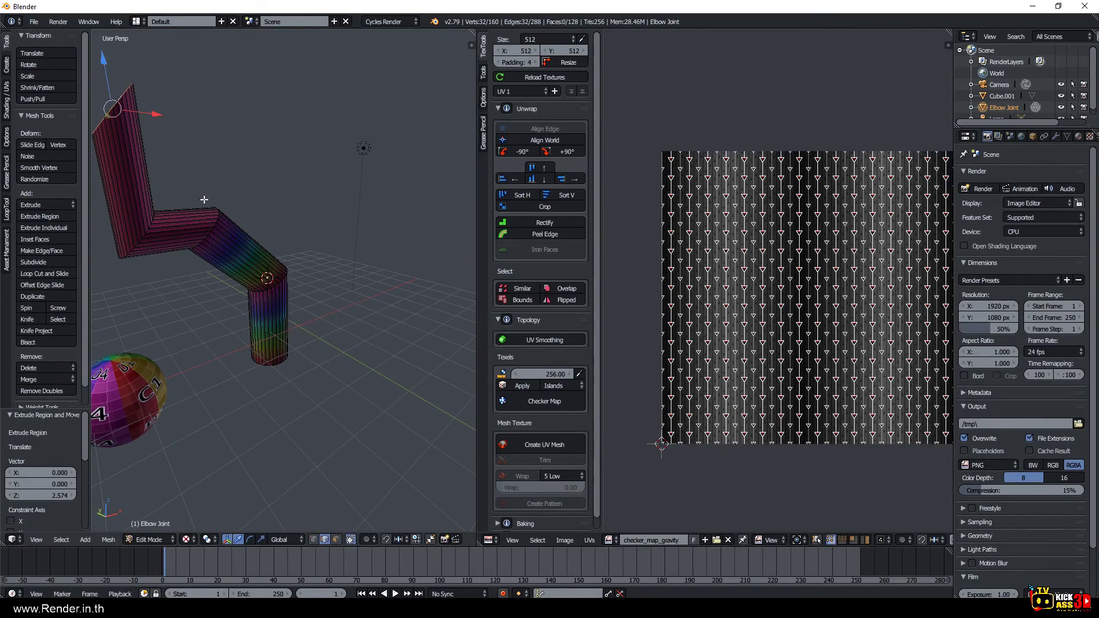
mouse_move(204, 201)
middle_mouse_down()
mouse_move(363, 203)
mouse_move(431, 230)
middle_mouse_up()
Select a path of edges running along the length of the pipe.
right_click(231, 229)
middle_click_drag(231, 229, 263, 220)
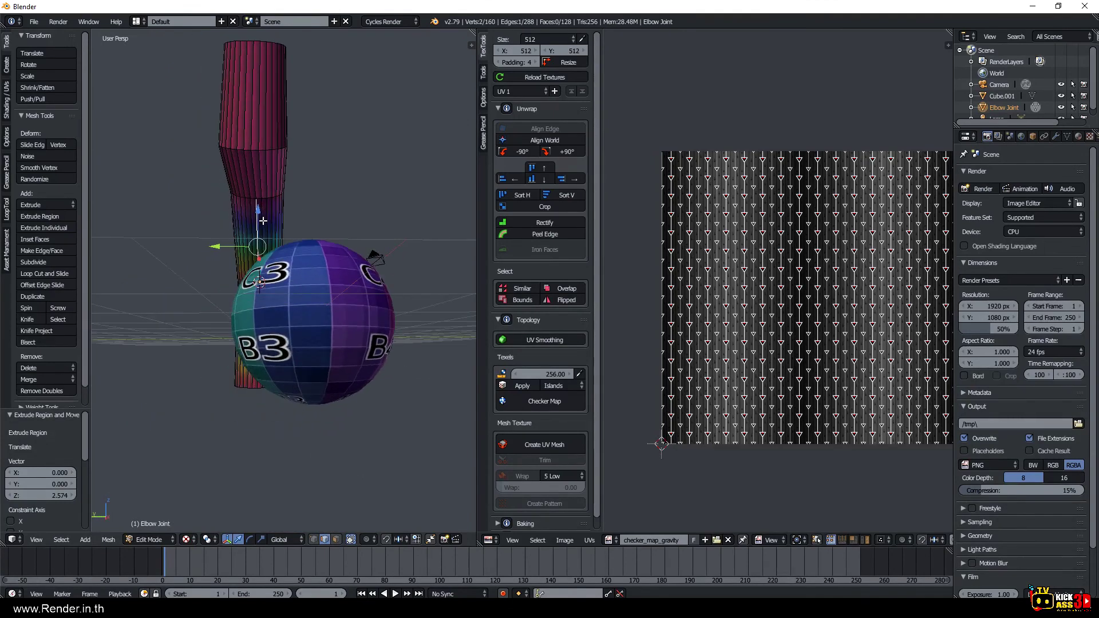
right_click(249, 144, "ctrl")
Peel Edge the pipe into one straight UV strip, with tiles A1–C1 along it.
mouse_move(248, 144)
middle_mouse_down()
mouse_move(216, 229)
mouse_move(210, 148)
middle_mouse_up()
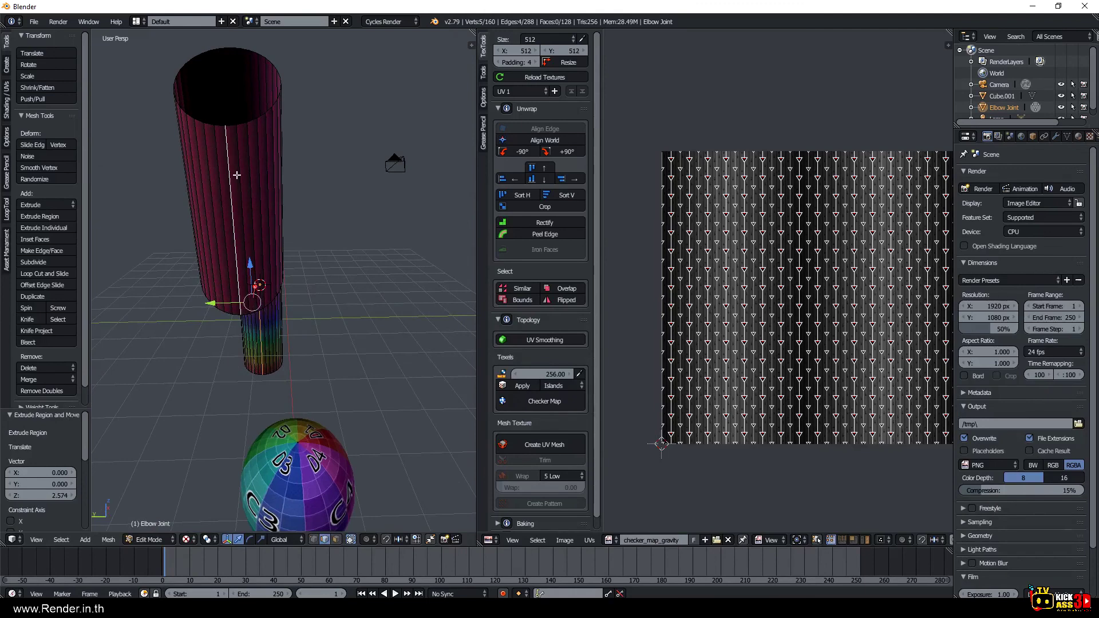
left_click(531, 235)
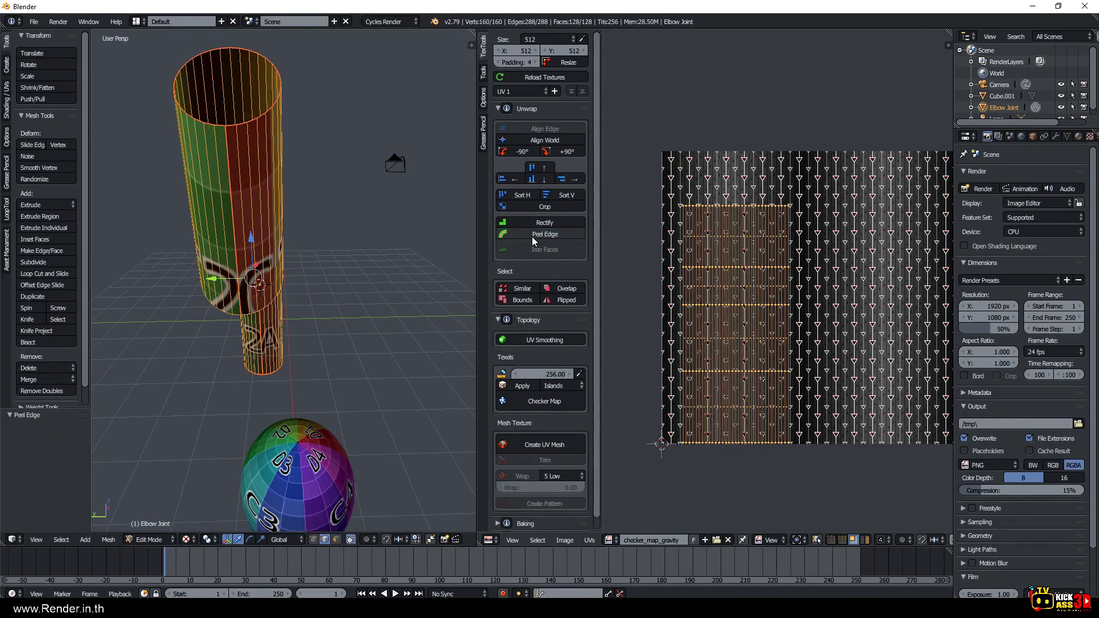
middle_click_drag(269, 240, 217, 223)
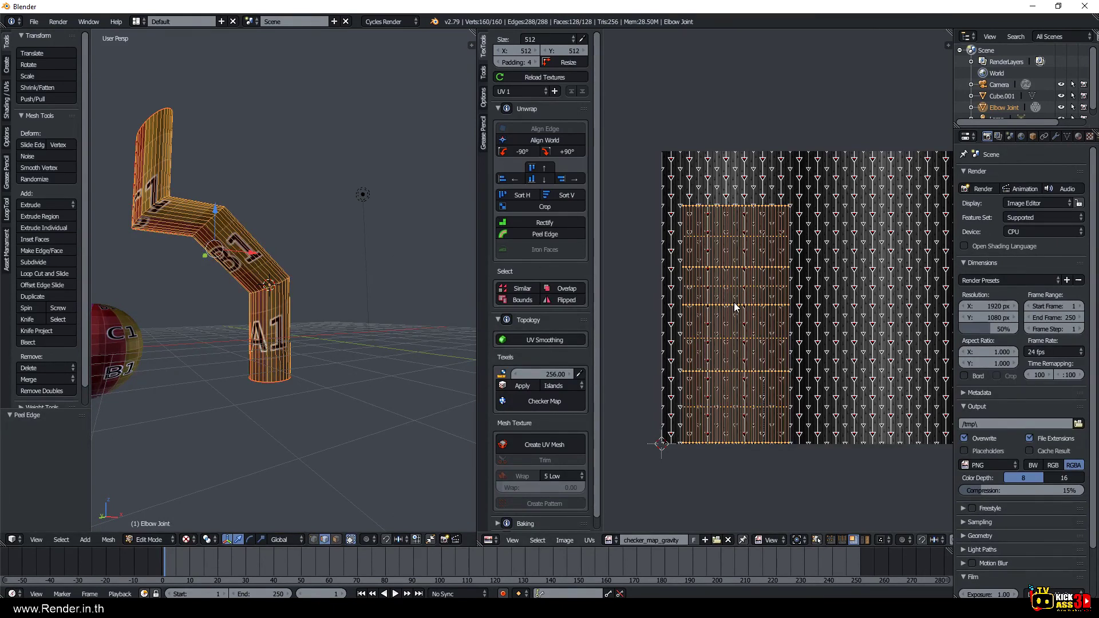
Enlarge the elbow's UV island about 1.34×, then undo the scaling.
key("s")
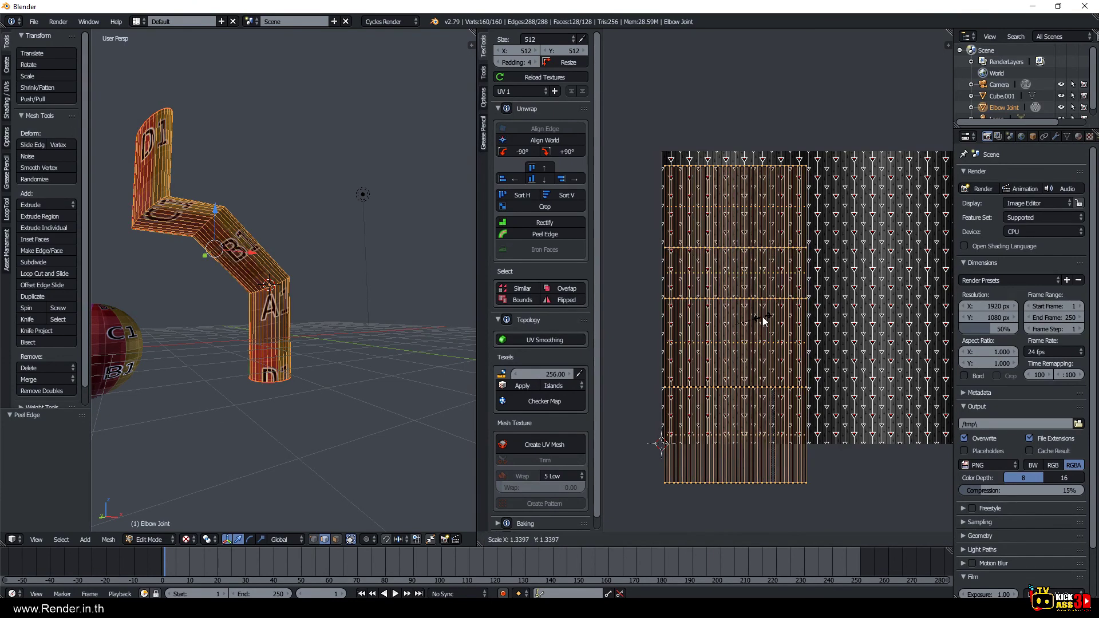
left_click(766, 332)
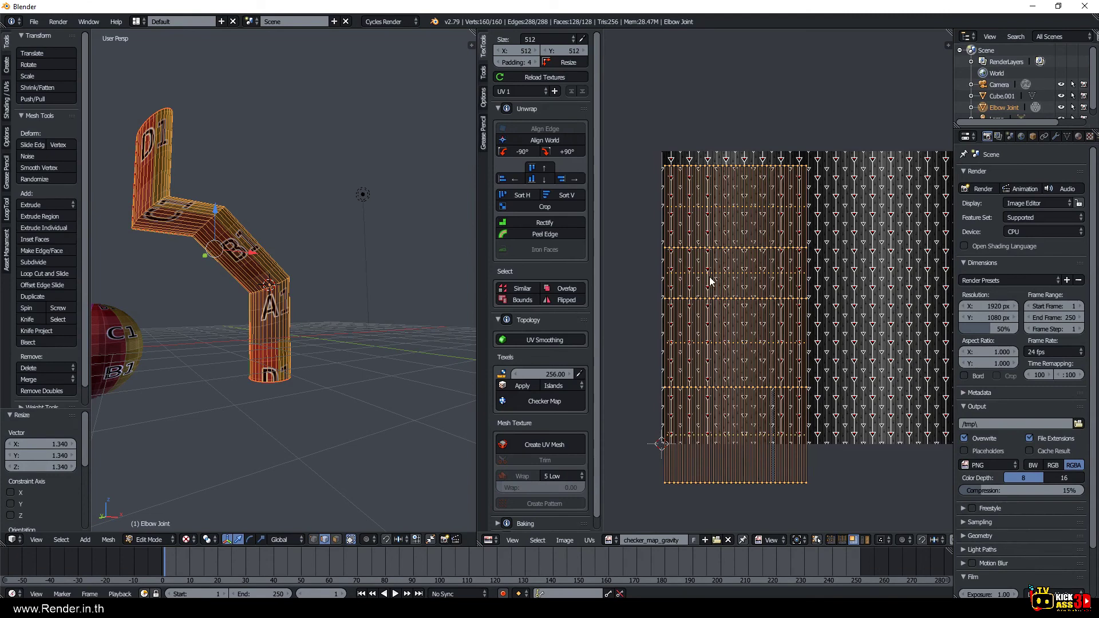
key("ctrl+z")
Mark the lengthwise edges of the elbow tube as a UV seam.
right_click(274, 273, "alt")
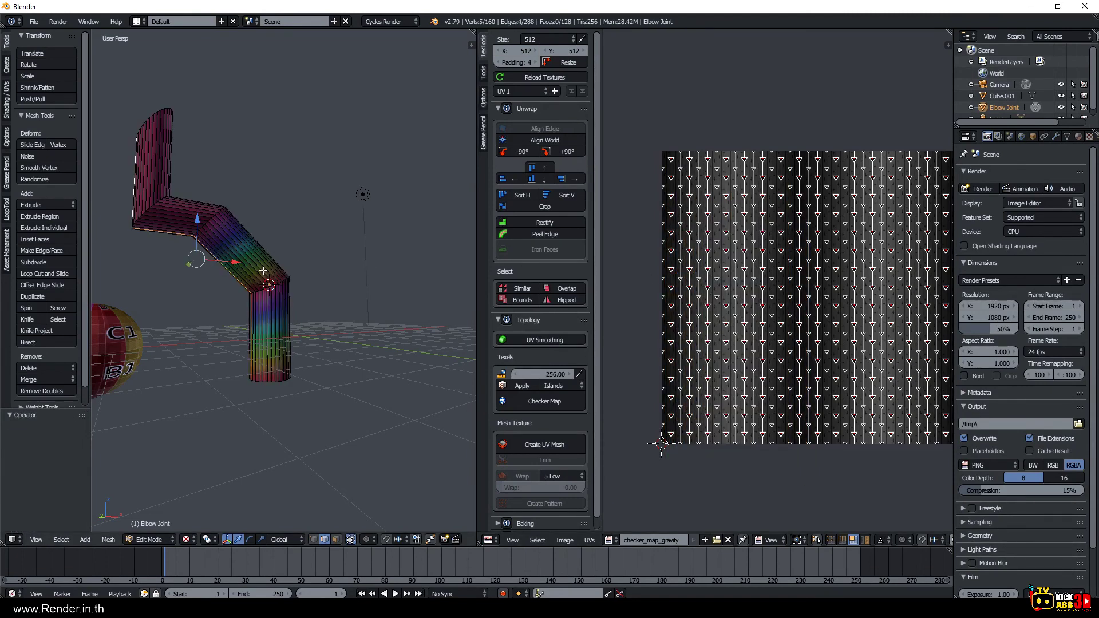
key("ctrl+e")
left_click(245, 254)
Unwrap the whole elbow mesh and rectify its UVs into a straight grid.
key("a")
key("u")
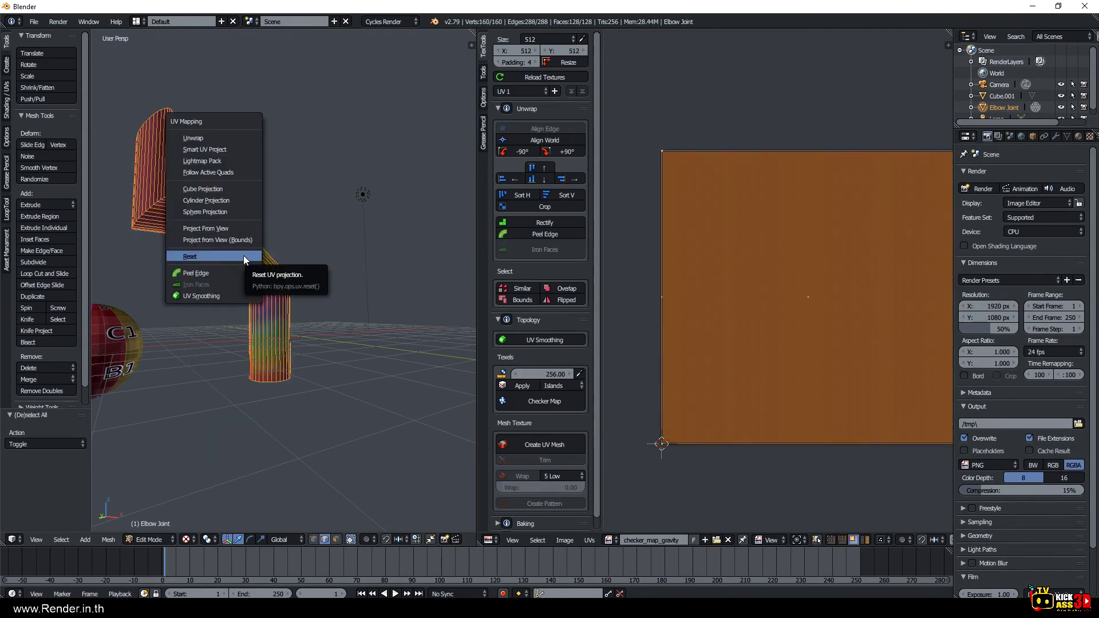
left_click(220, 138)
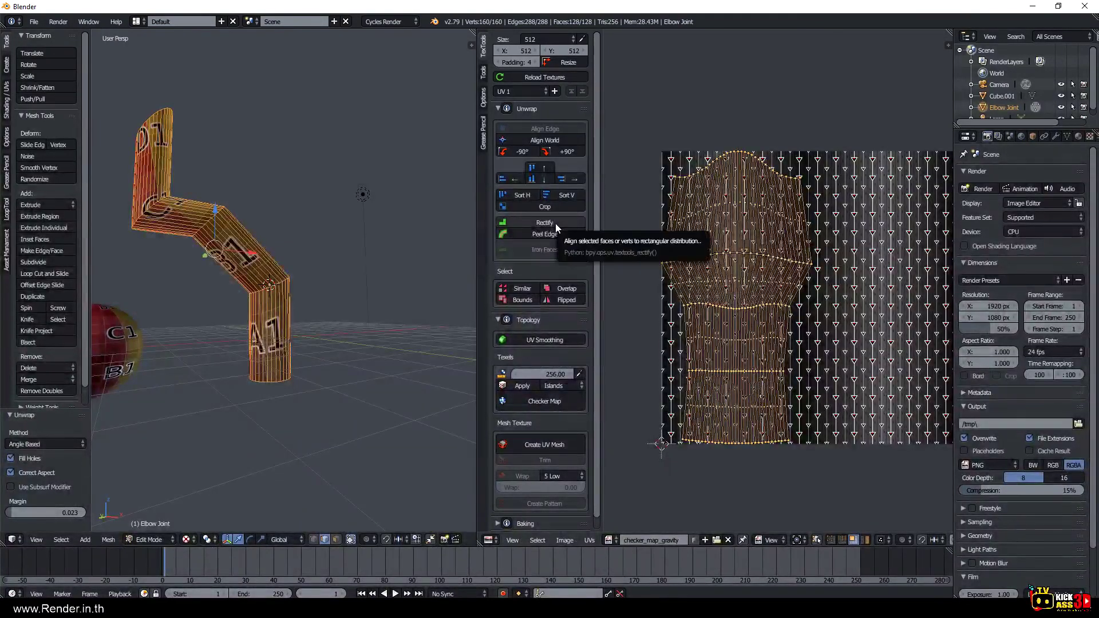
left_click(555, 223)
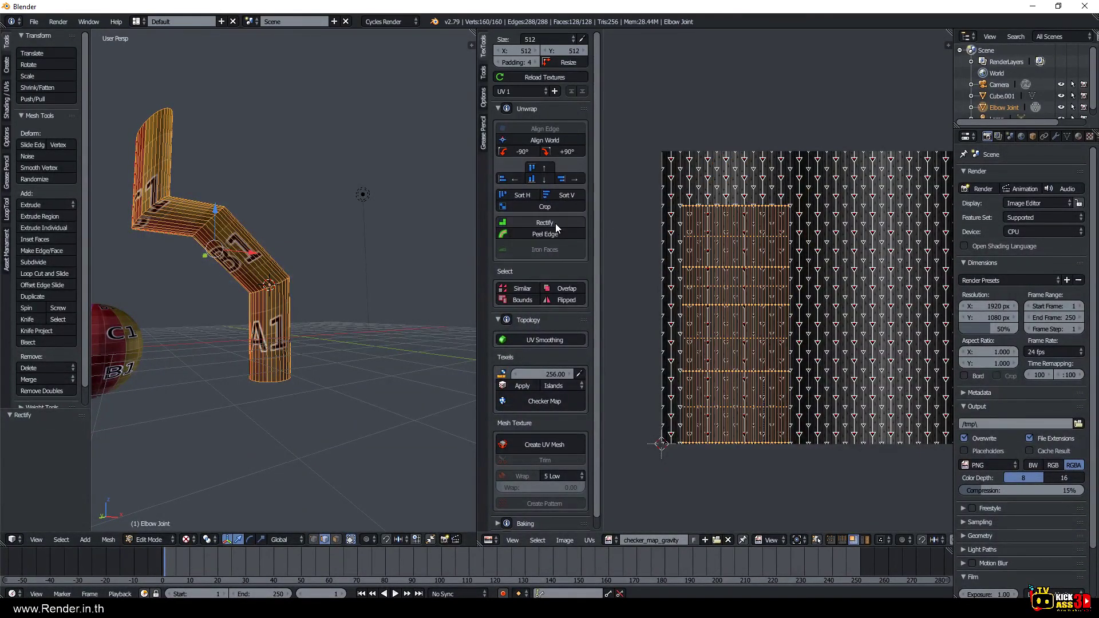
middle_click_drag(184, 232, 253, 261)
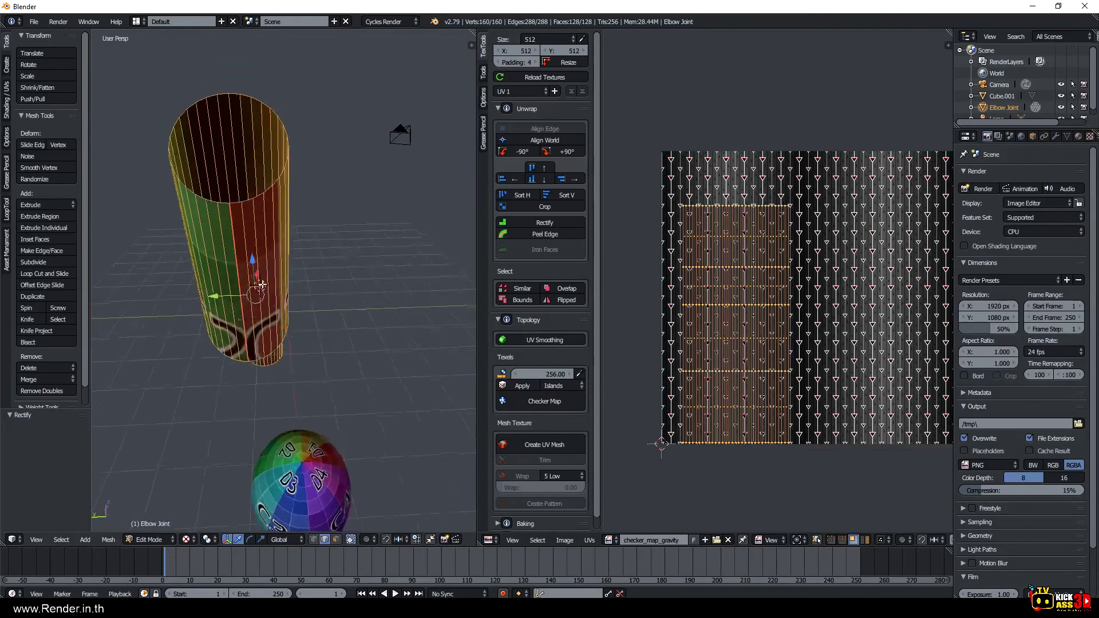
Rotate the tube's top rim loop 45° about the global Y axis.
right_click(204, 86)
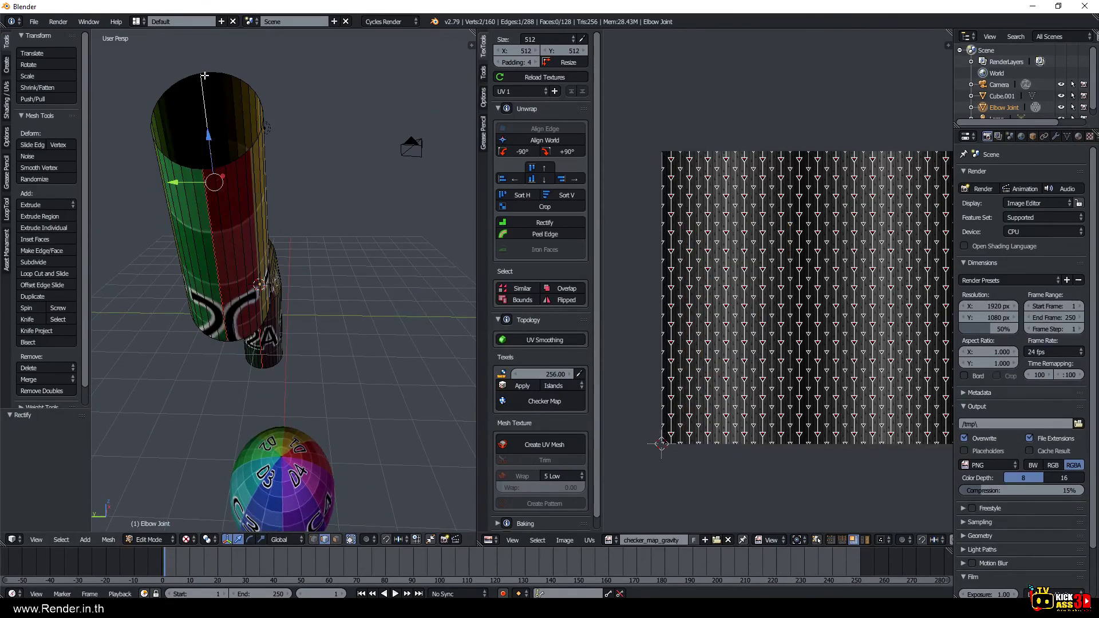
right_click(205, 85, "alt")
middle_click_drag(263, 195, 260, 219)
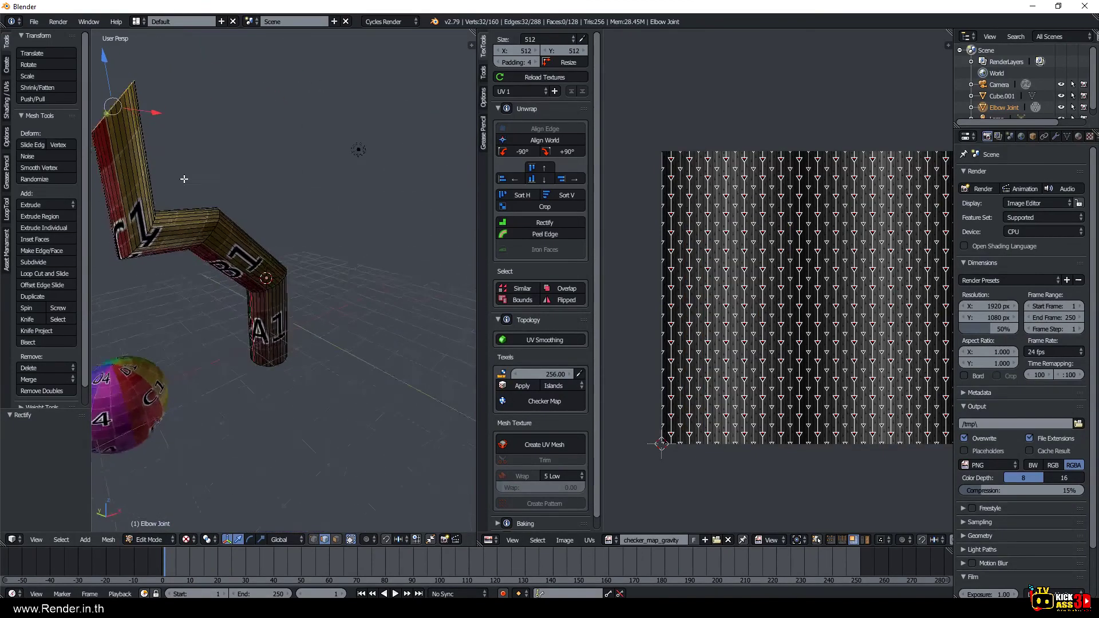
key("r")
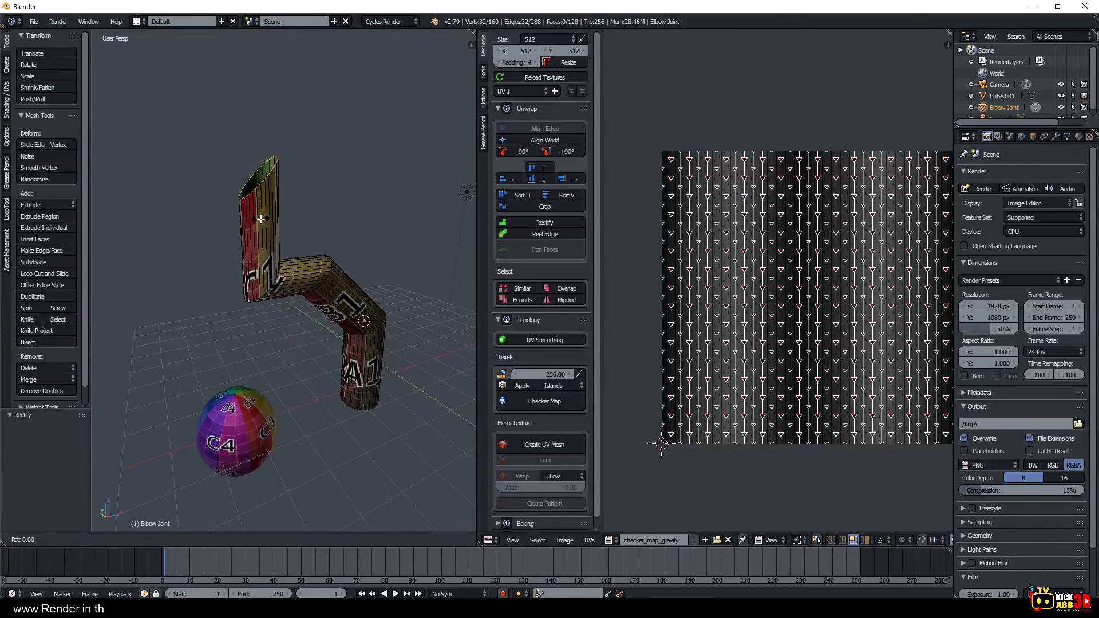
key("x")
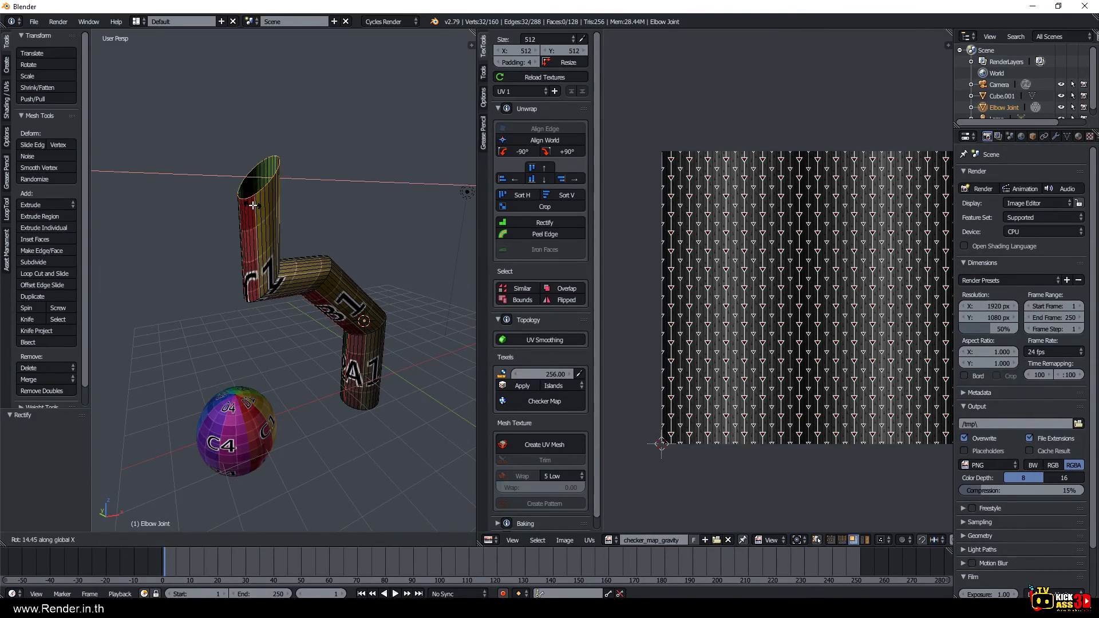
key("y")
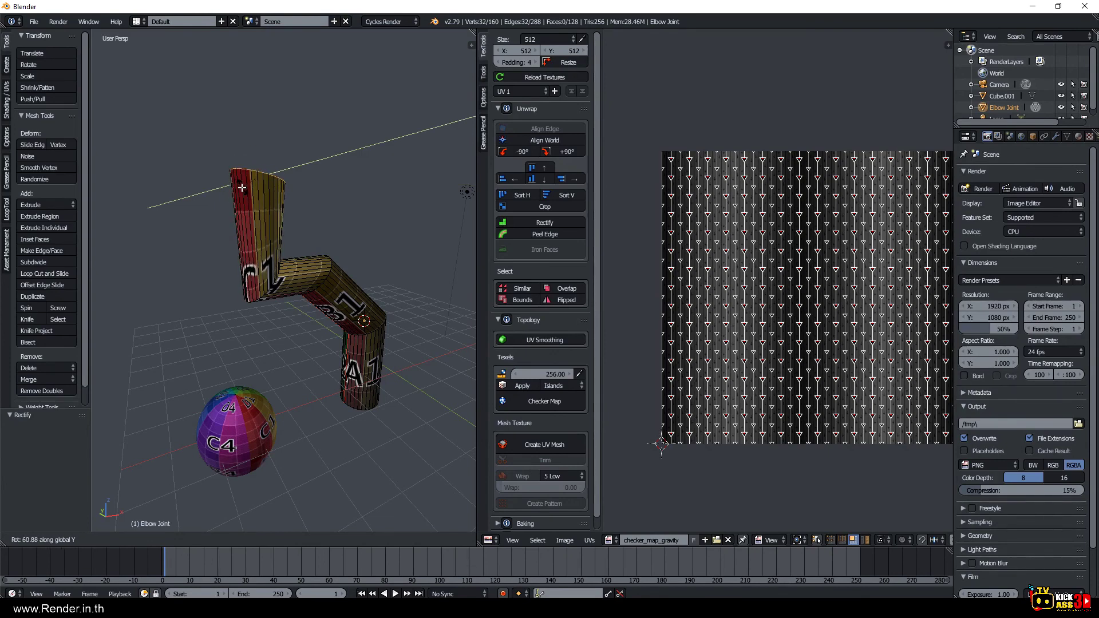
type("45")
key("Return")
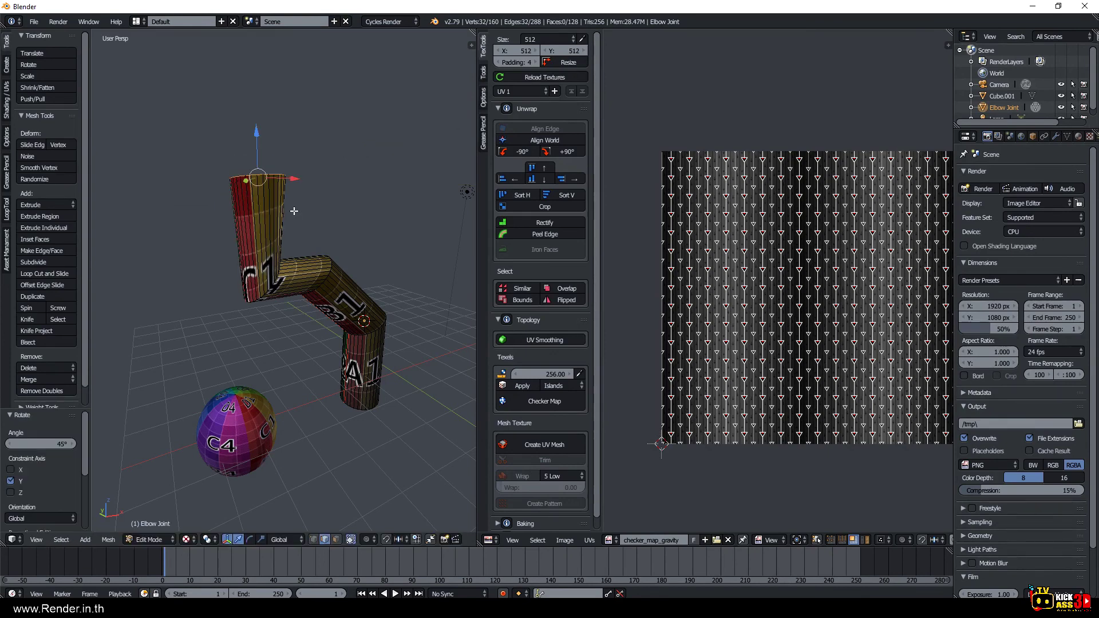
mouse_move(295, 211)
middle_mouse_down()
mouse_move(268, 213)
mouse_move(345, 232)
mouse_move(341, 206)
mouse_move(360, 225)
mouse_move(325, 258)
middle_mouse_up()
Rescale the top rim to 0.678, then 1.135, and select the lengthwise edge loop.
key("s")
left_click(312, 226)
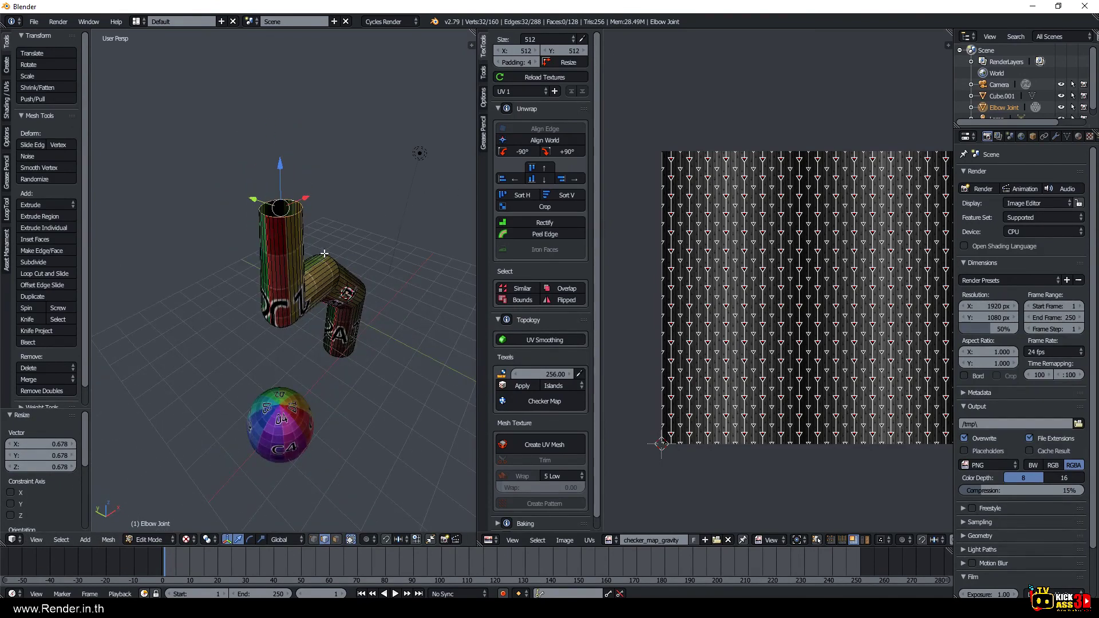
key("s")
left_click(333, 257)
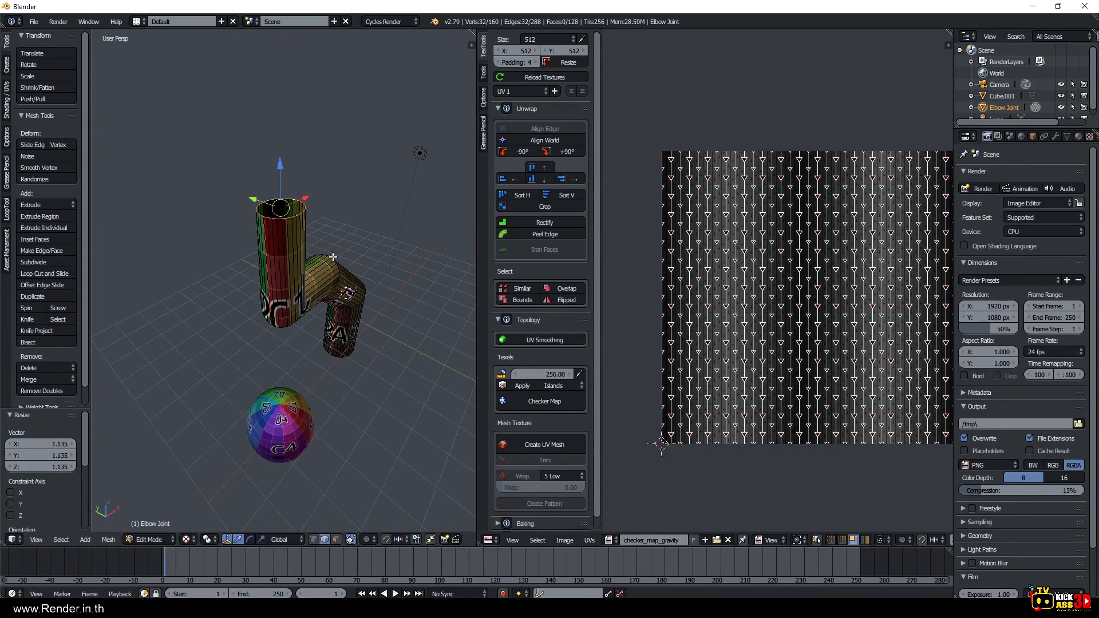
right_click(289, 266)
middle_click_drag(289, 266, 274, 252)
scroll(273, 252, "up", 3)
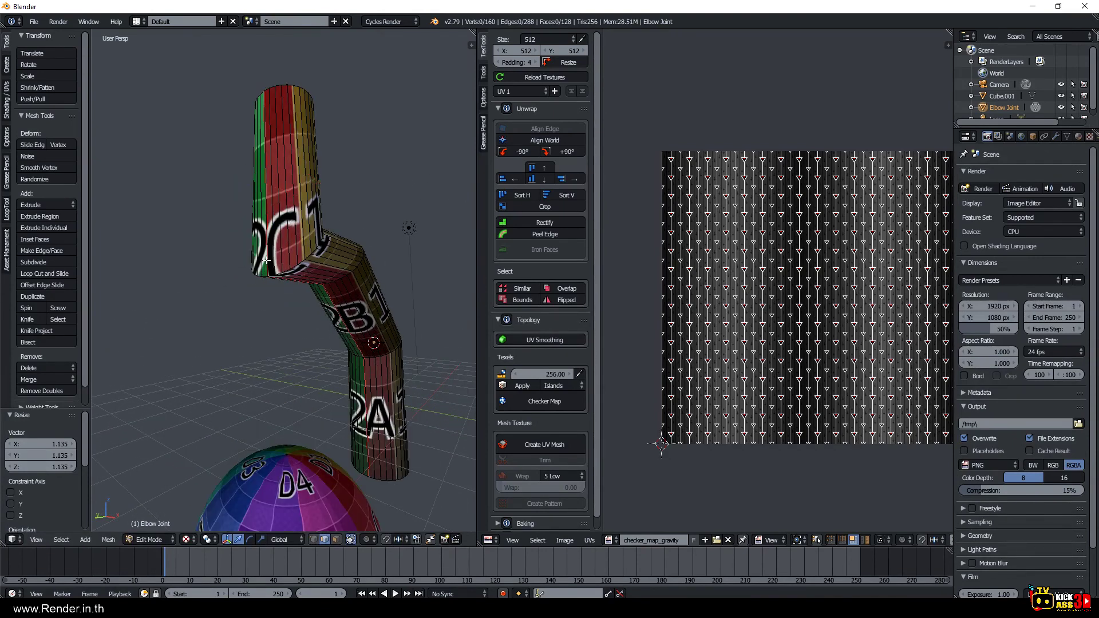
right_click(276, 262, "alt")
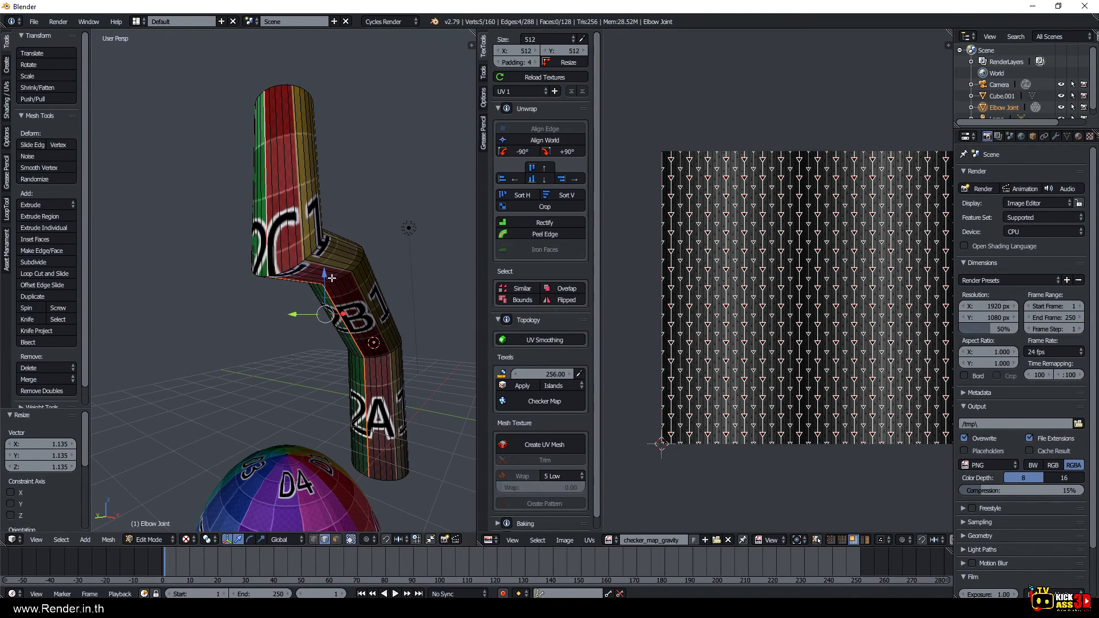
Reset the elbow's UVs, then try a peel and undo it.
key("a")
key("a")
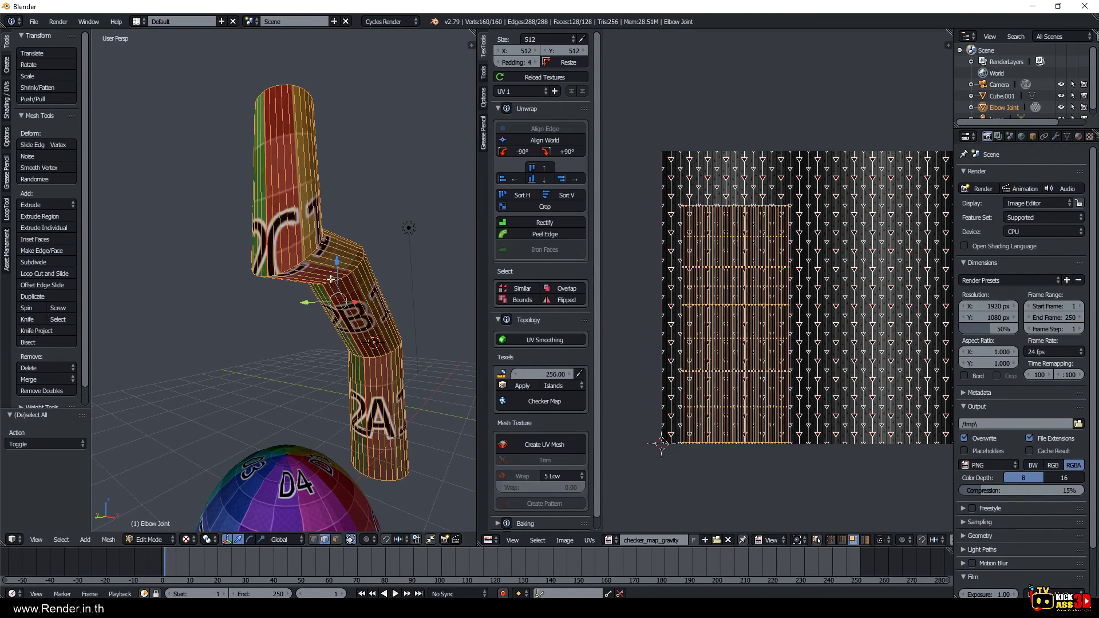
key("u")
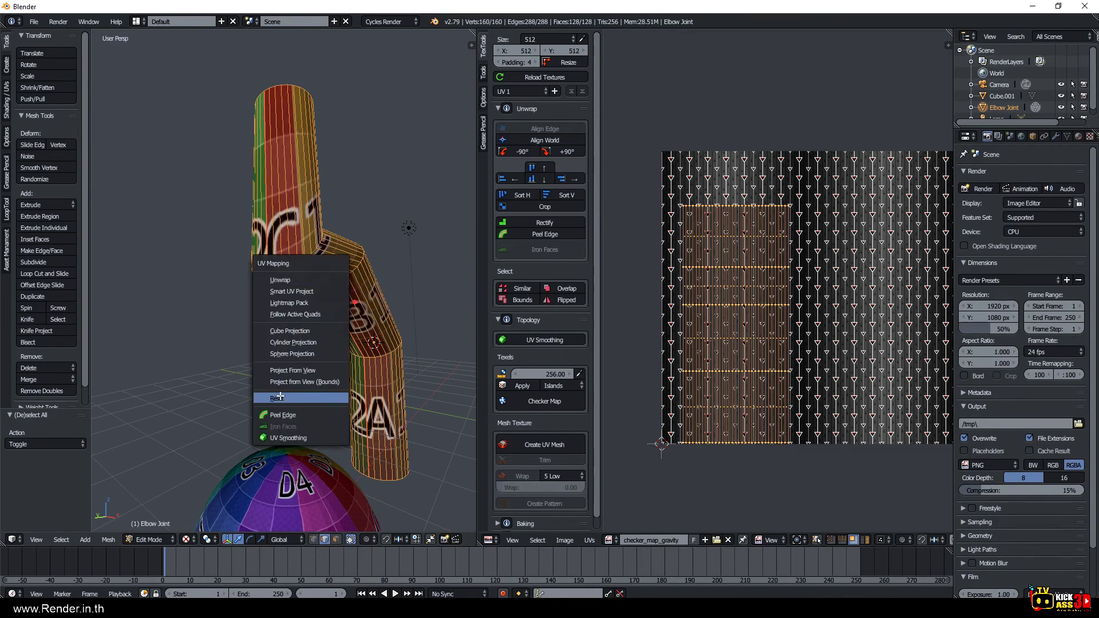
left_click(280, 398)
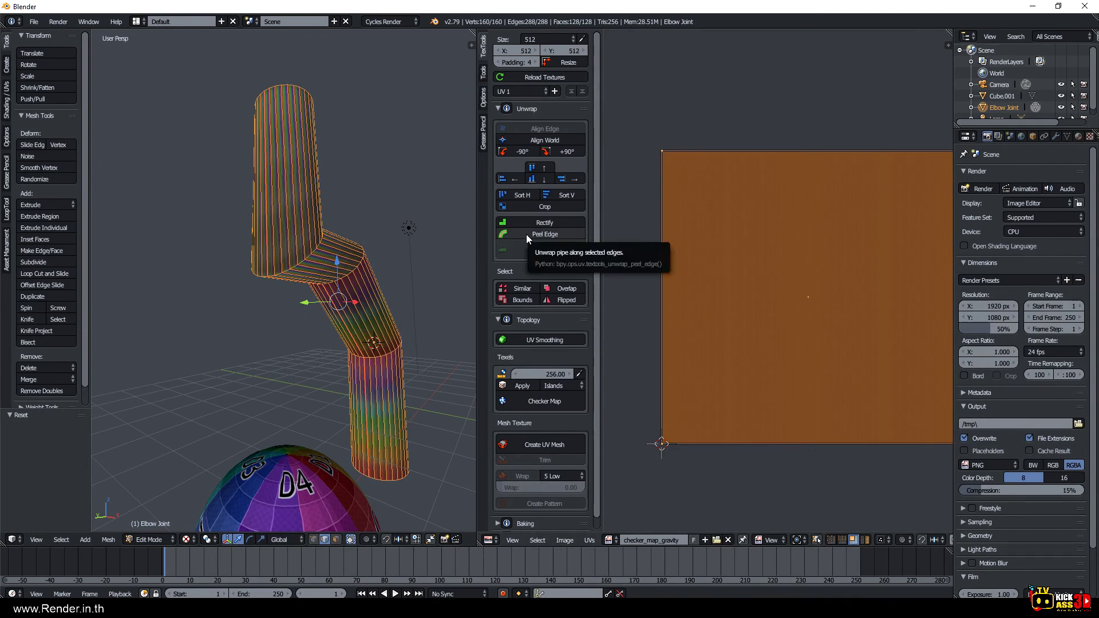
left_click(527, 235)
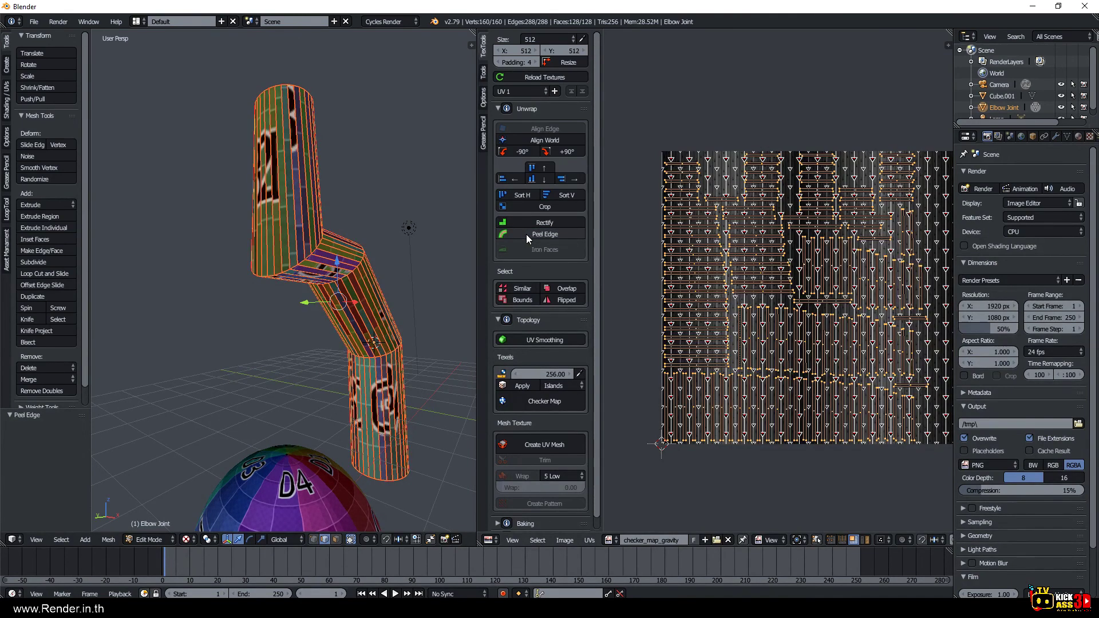
key("ctrl+z")
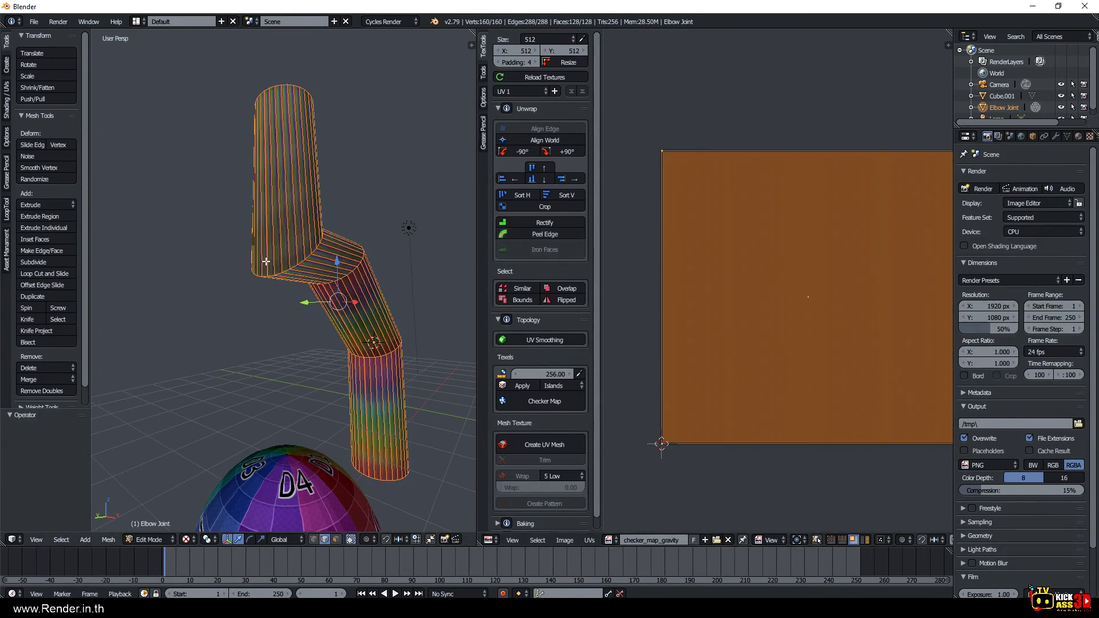
Peel the elbow UVs along a lengthwise edge loop into a straight strip.
right_click(266, 261, "alt")
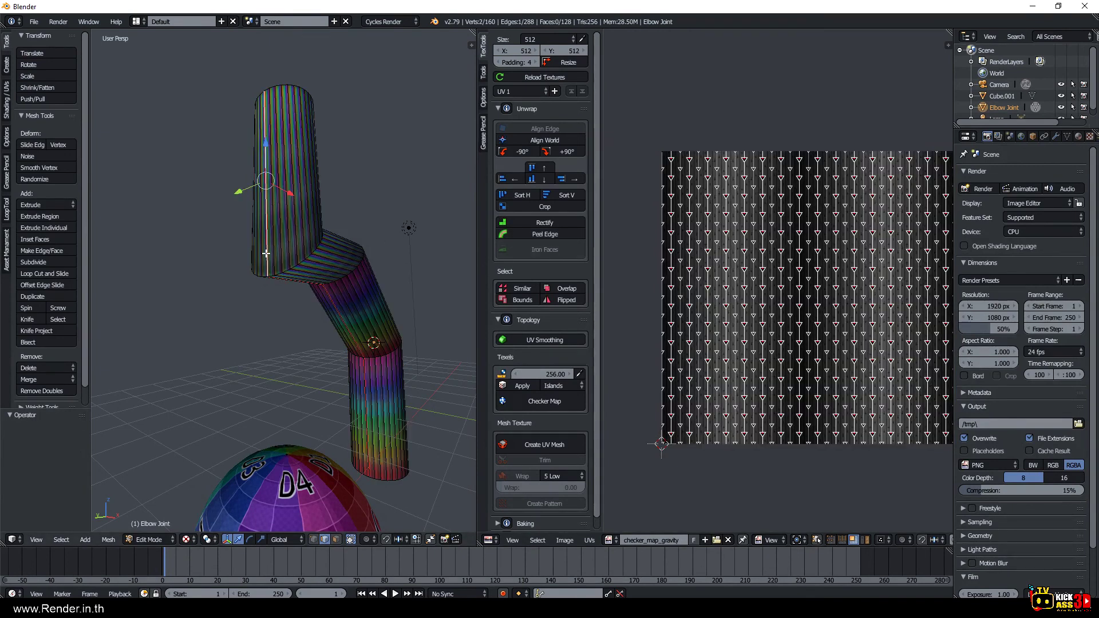
left_click(541, 235)
scroll(321, 244, "up", 2)
scroll(321, 244, "up", 2)
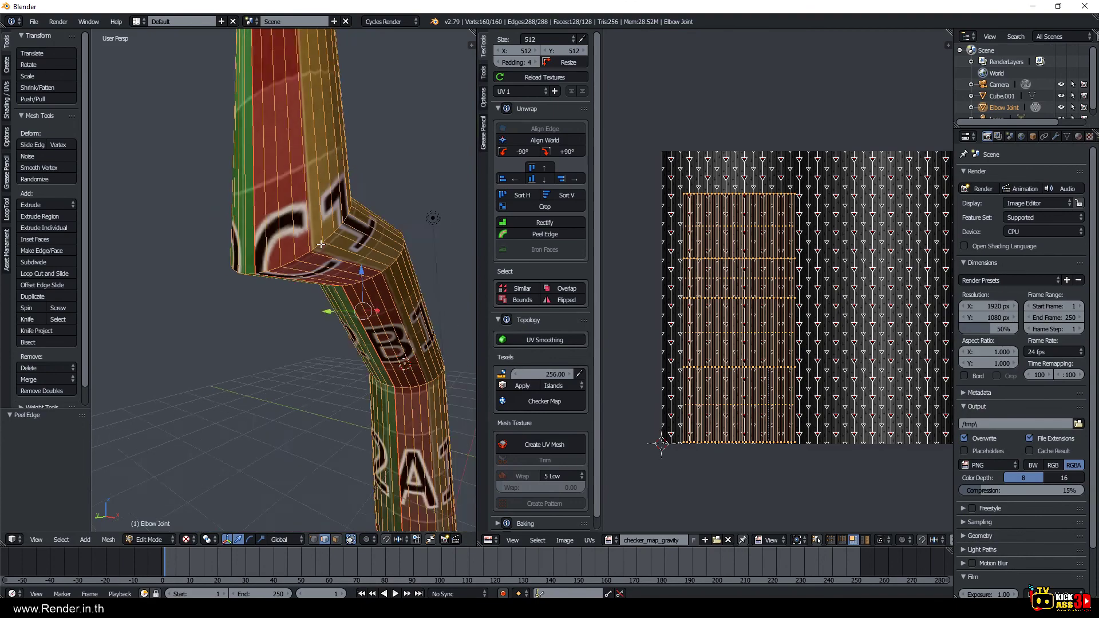
scroll(321, 245, "down", 4)
mouse_move(321, 244)
middle_mouse_down()
mouse_move(302, 268)
mouse_move(400, 286)
mouse_move(372, 304)
mouse_move(363, 393)
mouse_move(347, 317)
middle_mouse_up()
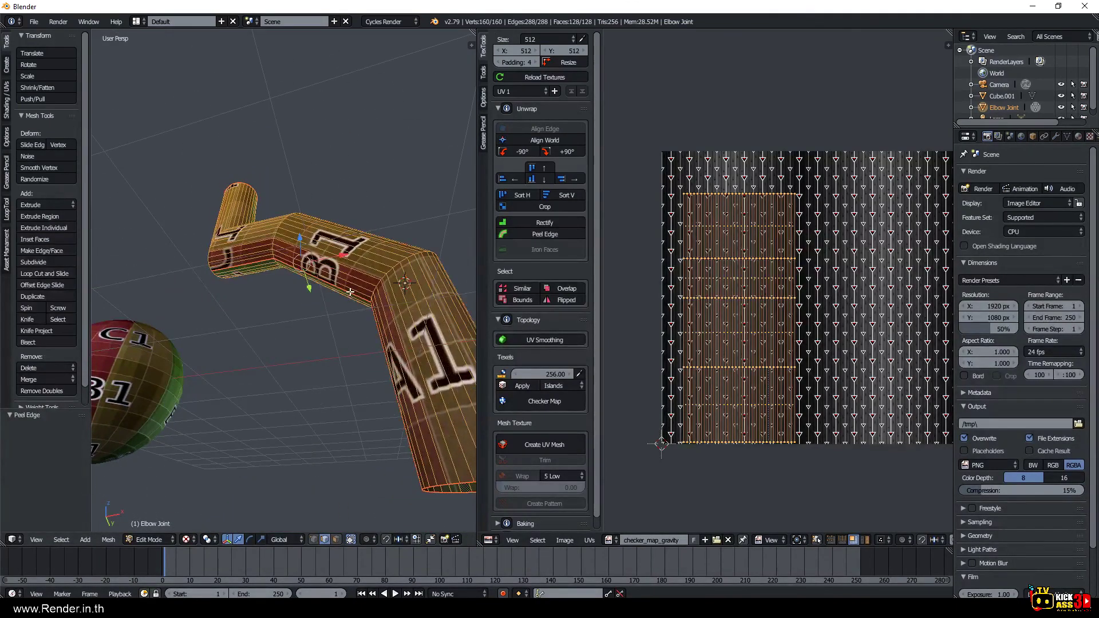
right_click(350, 292)
mouse_move(330, 277)
middle_mouse_down()
mouse_move(355, 301)
mouse_move(296, 266)
mouse_move(261, 284)
mouse_move(308, 280)
middle_mouse_up()
right_click(281, 248)
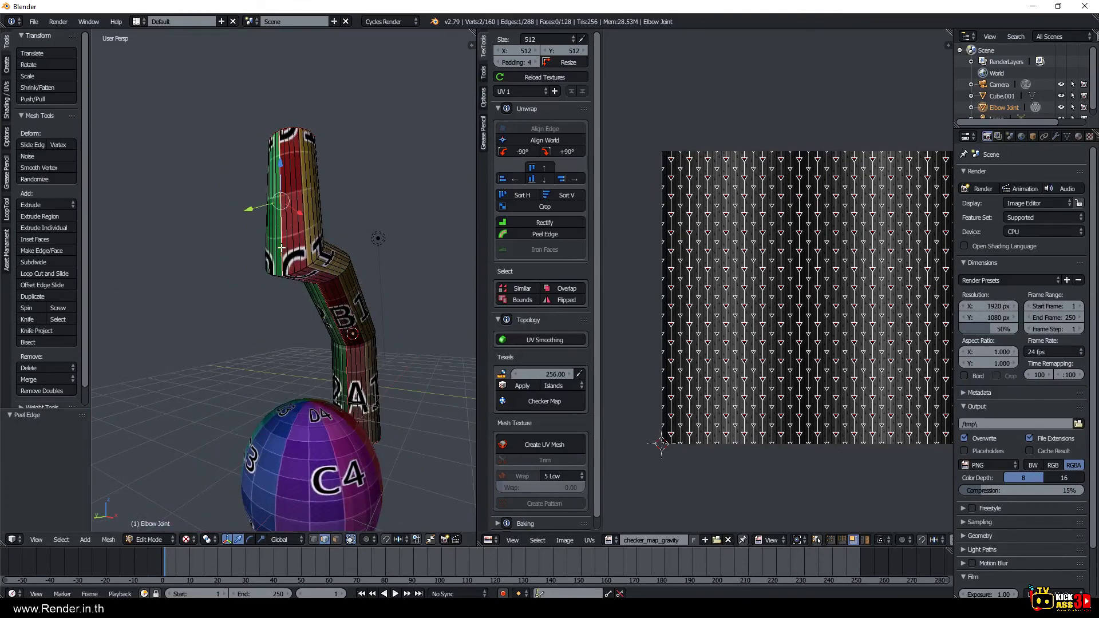
right_click(281, 248, "alt")
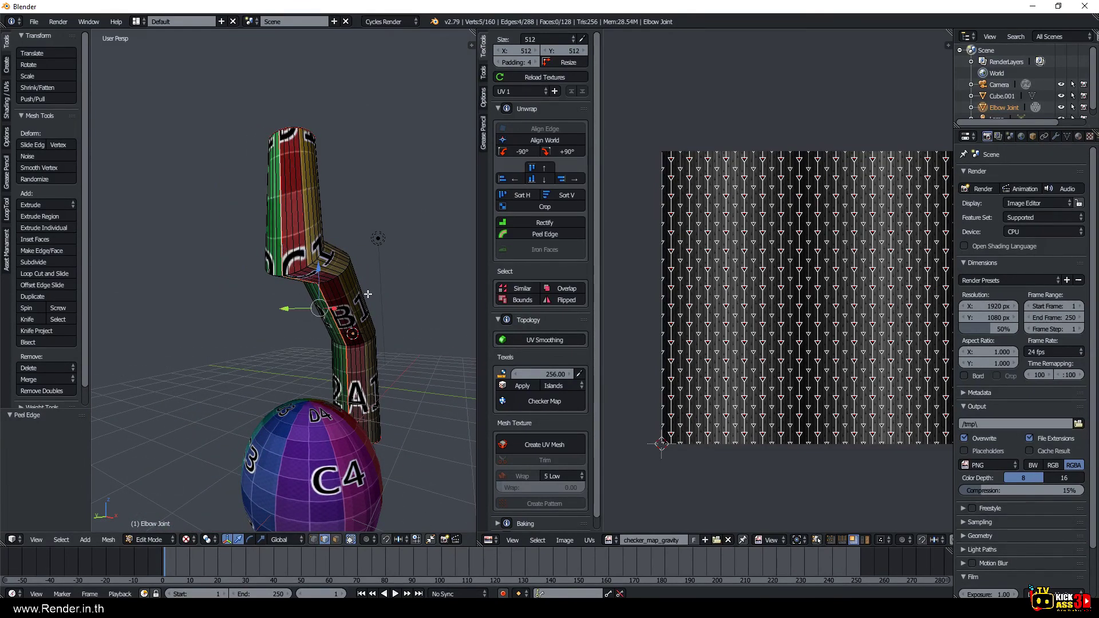
Select the connected elbow mesh, then scale and move its UV island.
key("ctrl+l")
scroll(760, 285, "up", 1)
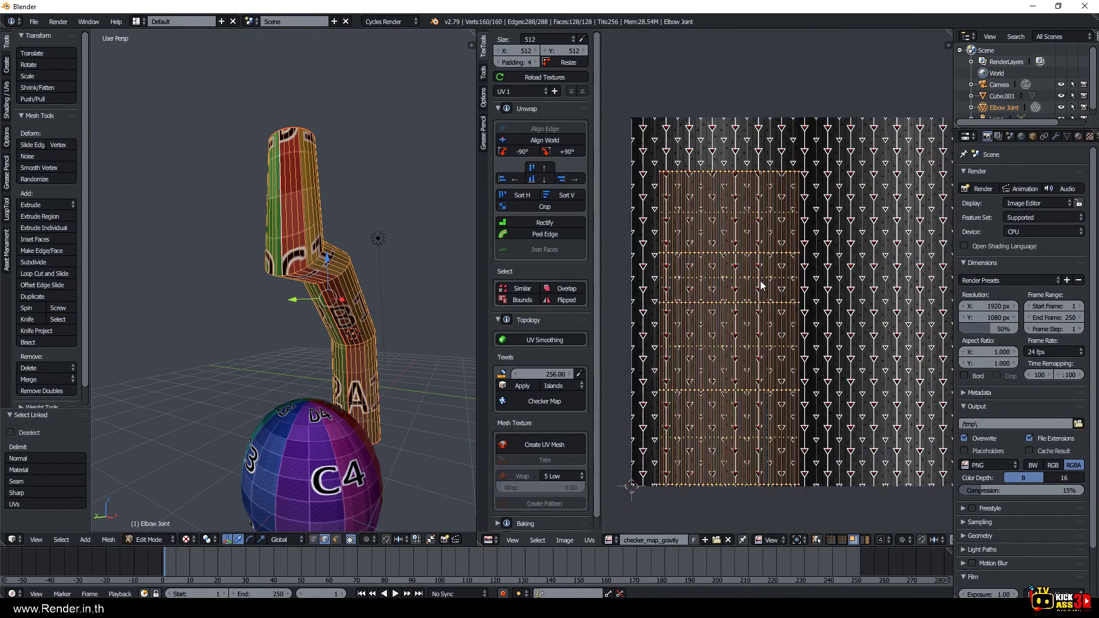
scroll(761, 285, "down", 2)
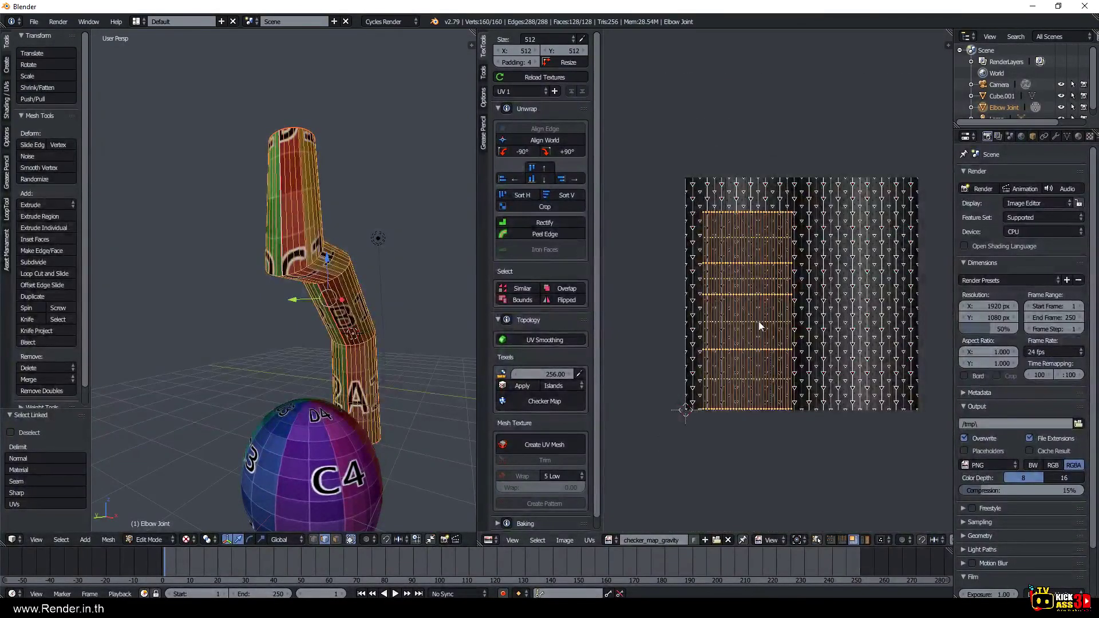
key("s")
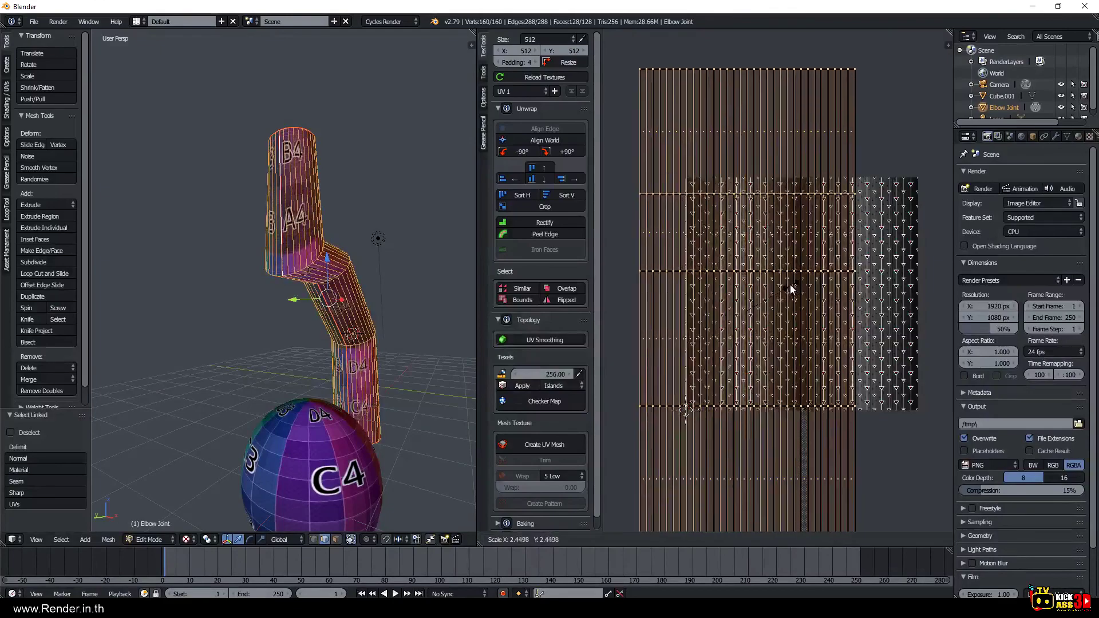
left_click(792, 277)
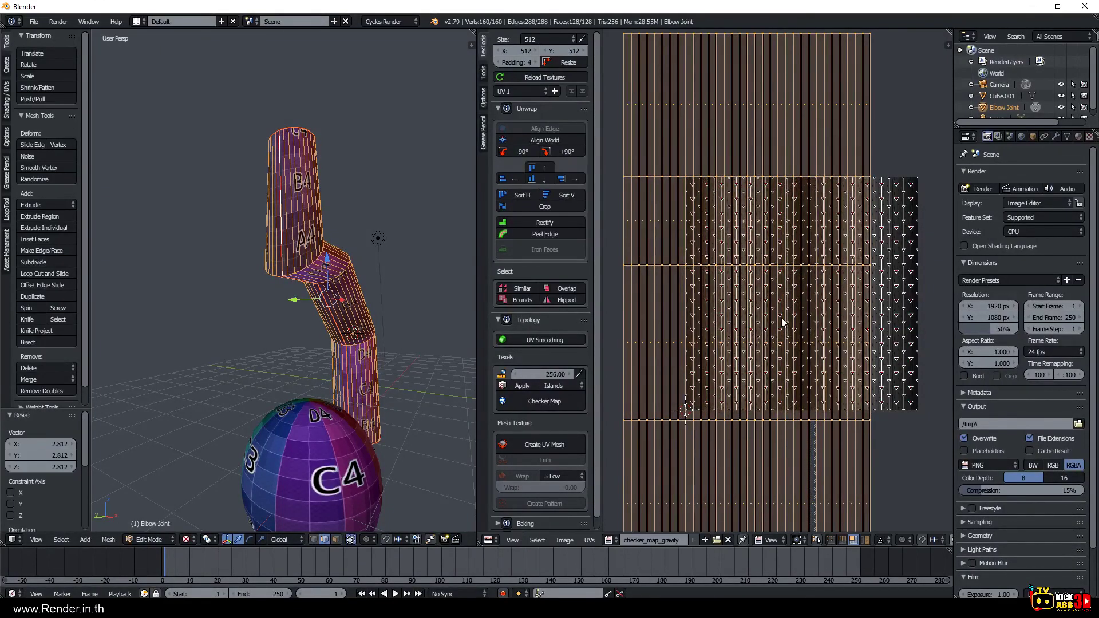
key("g")
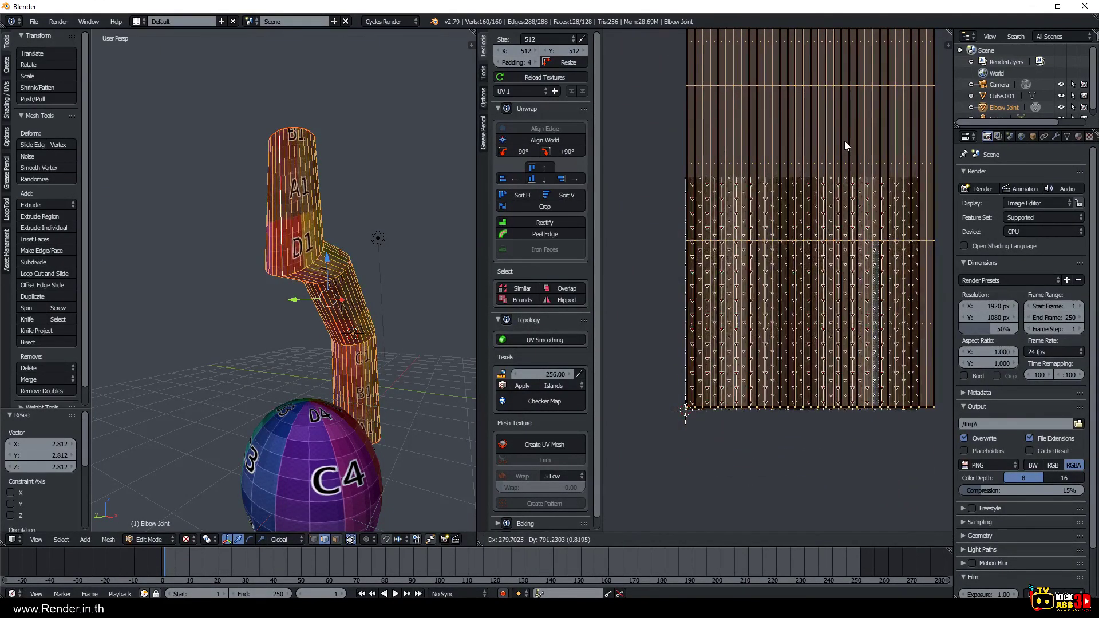
left_click(844, 142)
Shrink the UV island to 0.930 inside the texture, then return to Object Mode.
key("s")
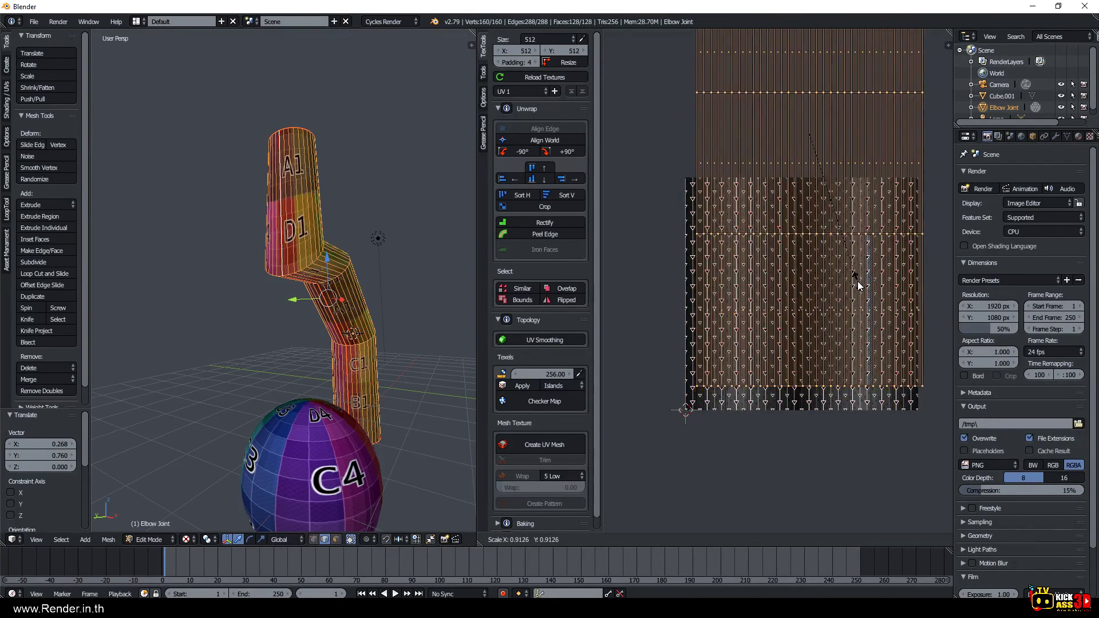
left_click(858, 284)
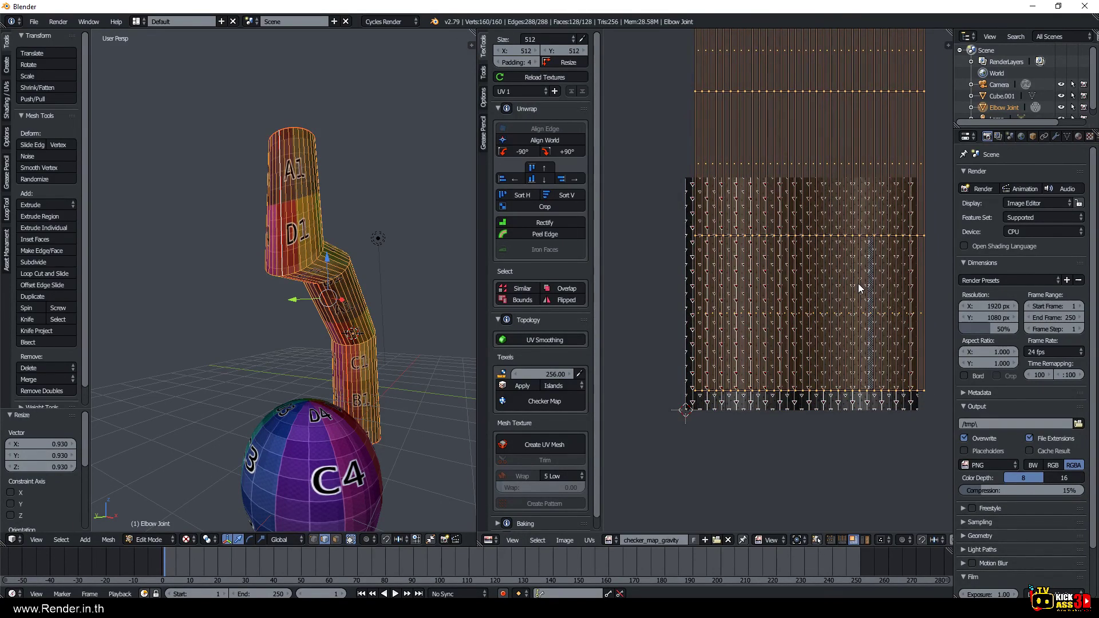
key("g")
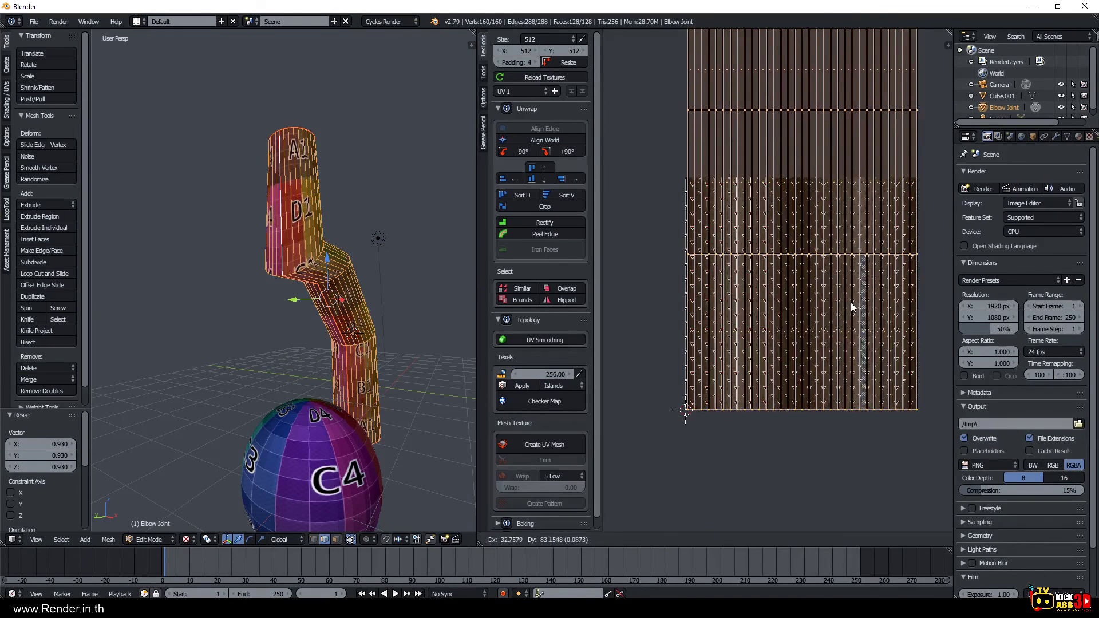
left_click(851, 303)
middle_click_drag(321, 274, 214, 254)
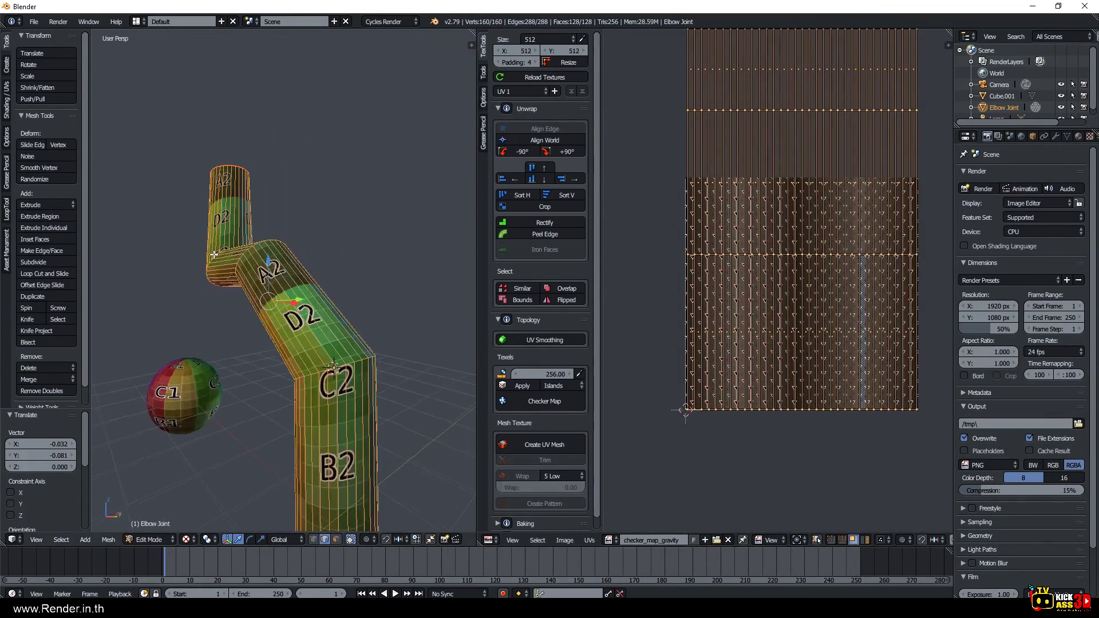
key("Tab")
mouse_move(293, 280)
middle_mouse_down()
mouse_move(342, 276)
mouse_move(258, 313)
mouse_move(307, 342)
middle_mouse_up()
scroll(341, 272, "up", 3)
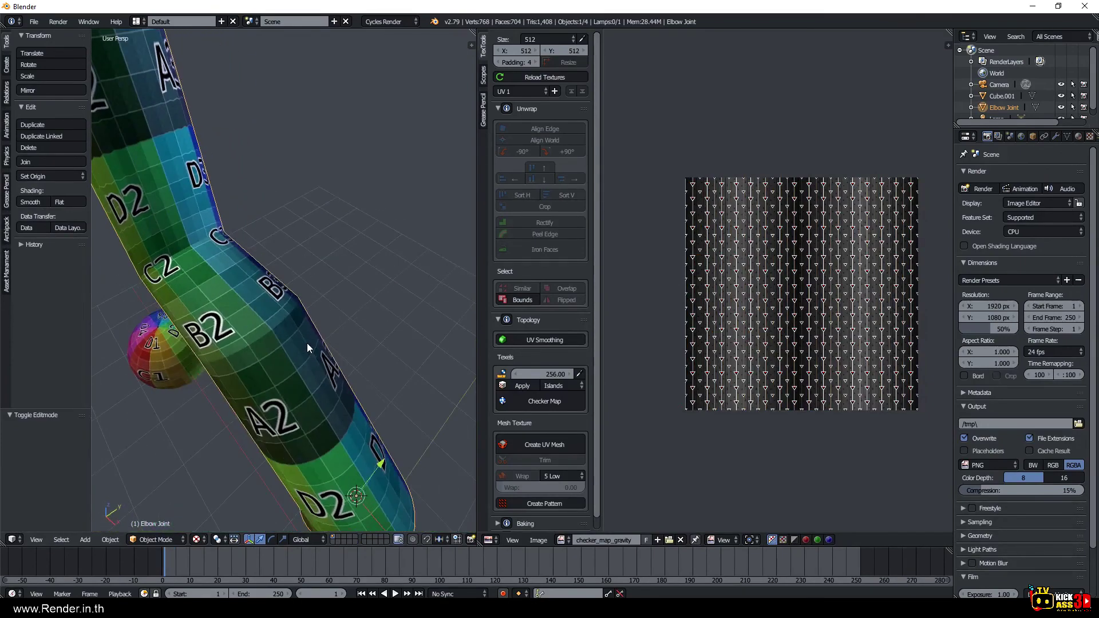
In Edit Mode, tilt the elbow's upper corner edge loop by 10.9°.
scroll(216, 280, "down", 3)
scroll(216, 281, "up", 3)
scroll(211, 253, "up", 3)
middle_click_drag(242, 244, 275, 207)
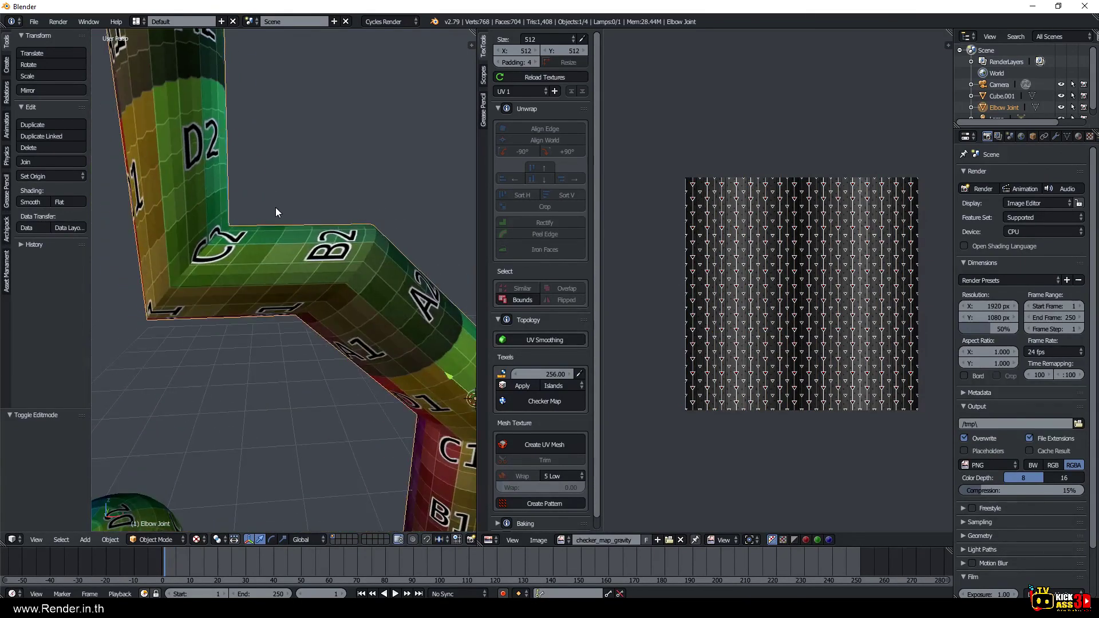
key("Tab")
right_click(189, 263)
right_click(189, 265, "alt")
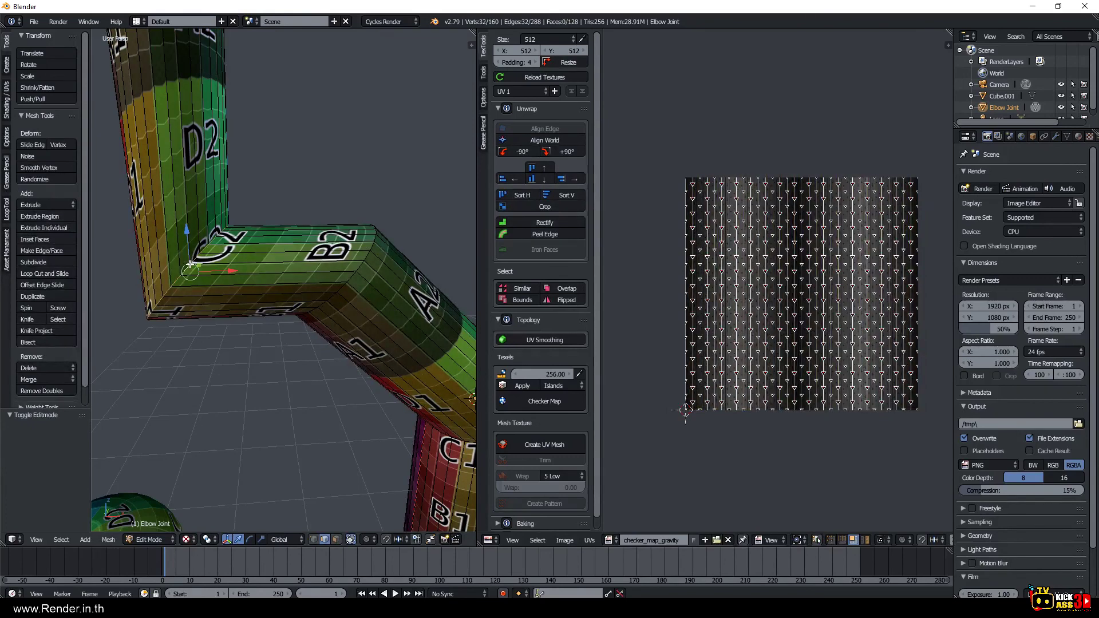
key("r")
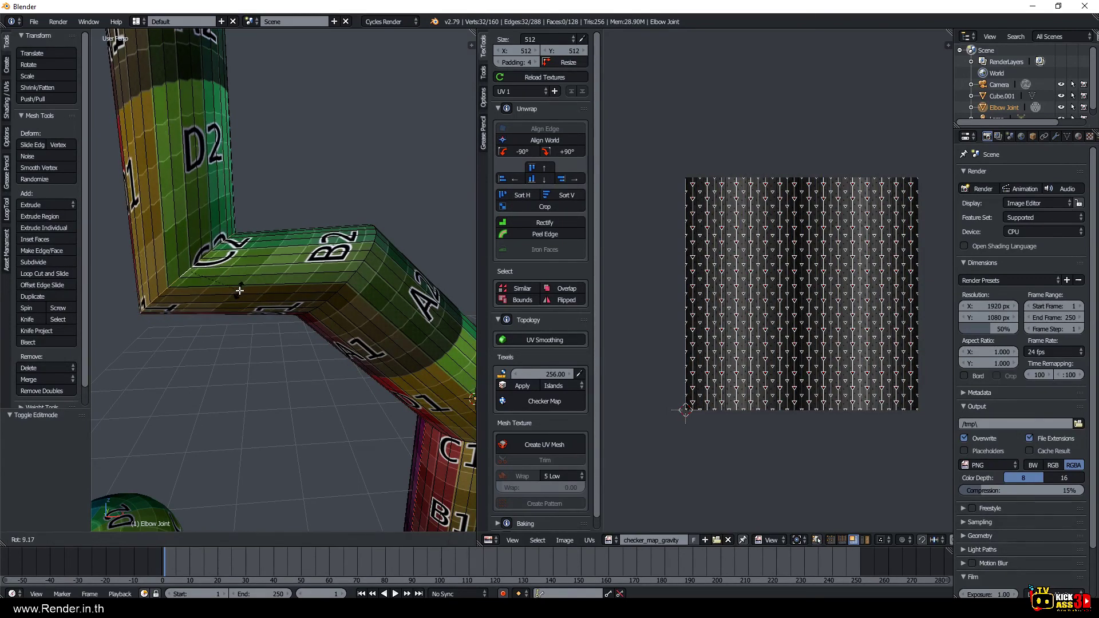
left_click(191, 251)
Raise the corner edge loop 0.45 along Z, then re-enter Edit Mode.
key("g")
key("z")
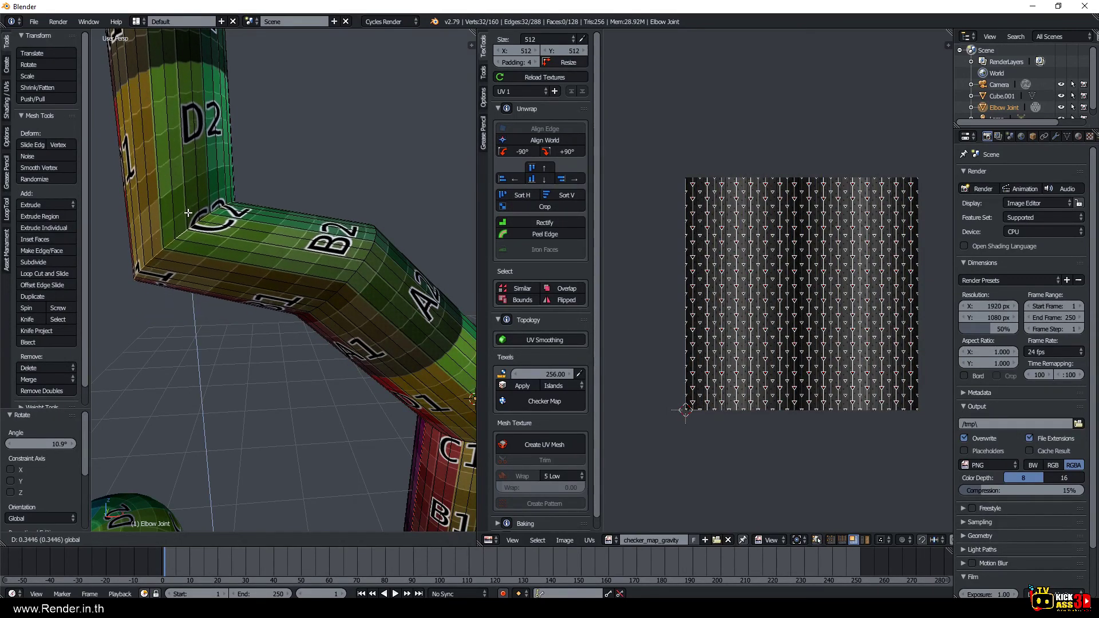
left_click(195, 211)
scroll(195, 210, "down", 3)
middle_click_drag(195, 210, 387, 298)
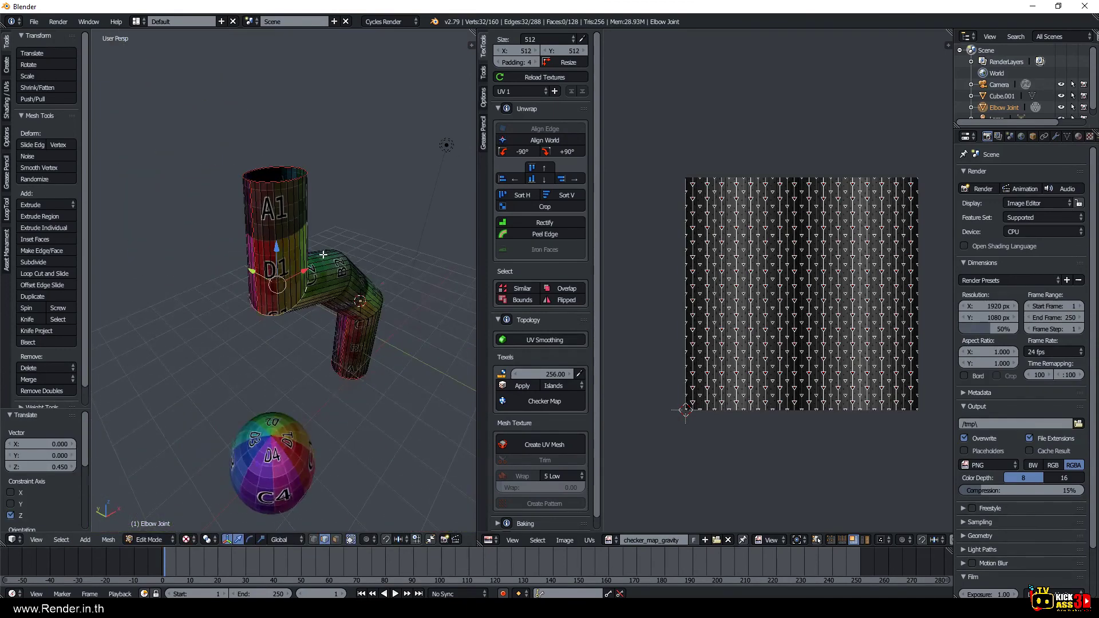
key("Tab")
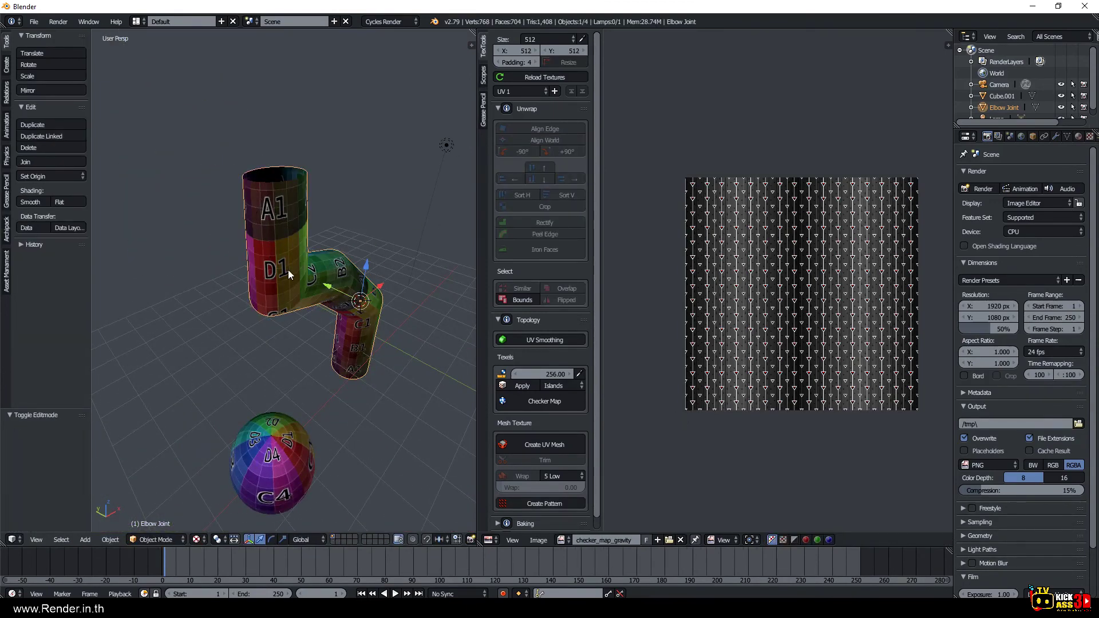
middle_click_drag(287, 269, 299, 293)
scroll(235, 252, "up", 3)
middle_click_drag(277, 248, 281, 262)
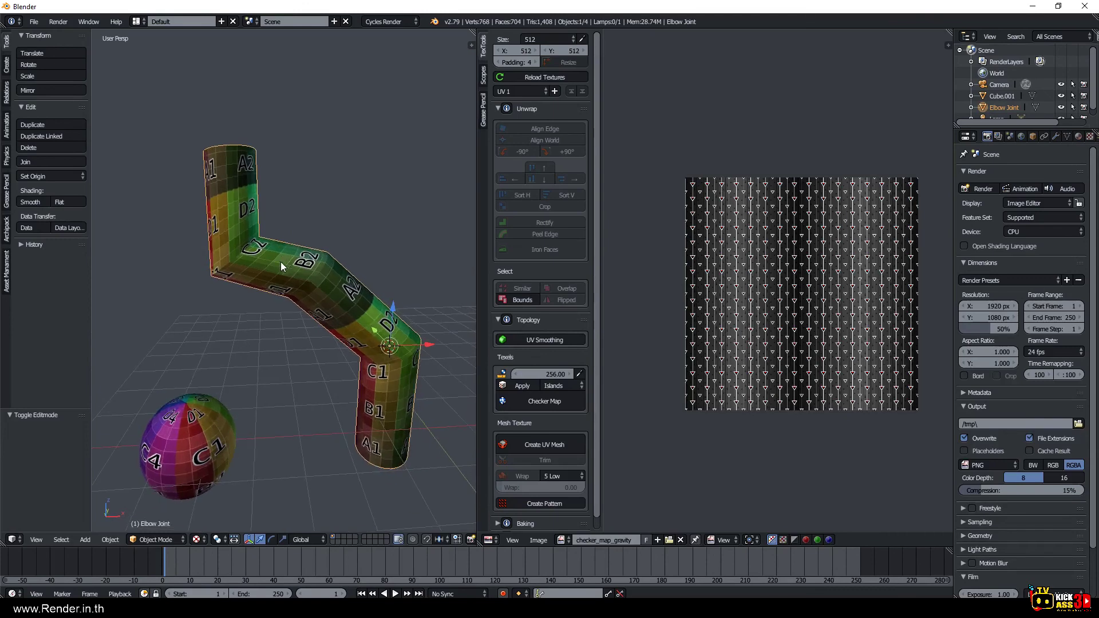
key("Tab")
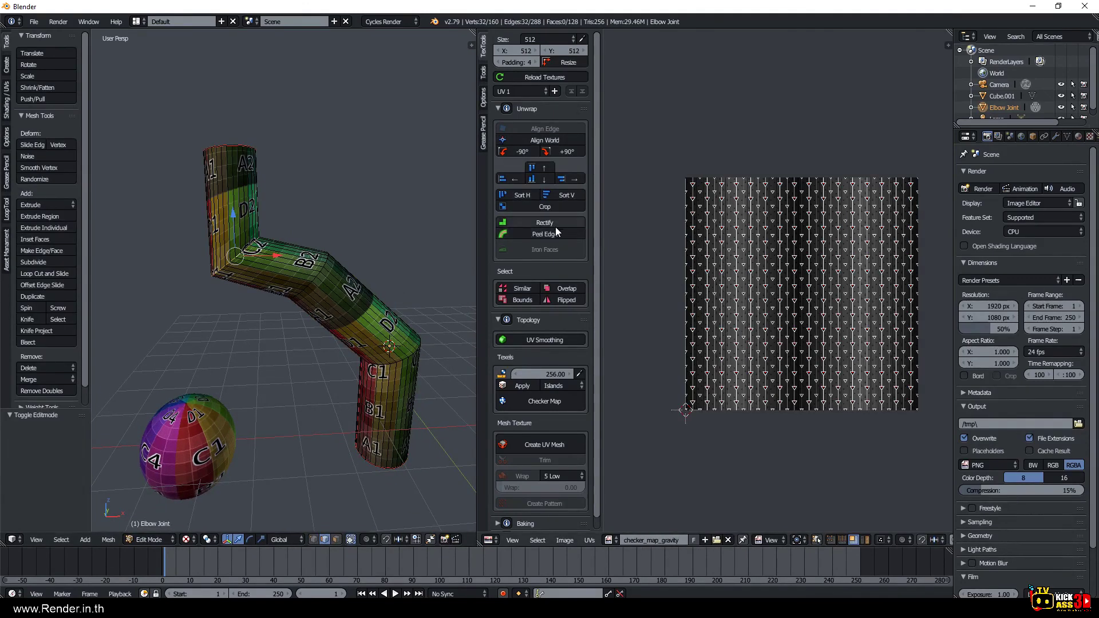
In Object Mode, add a torus and scale it to 1.832.
scroll(320, 312, "down", 3)
middle_click_drag(323, 314, 320, 307)
key("Tab")
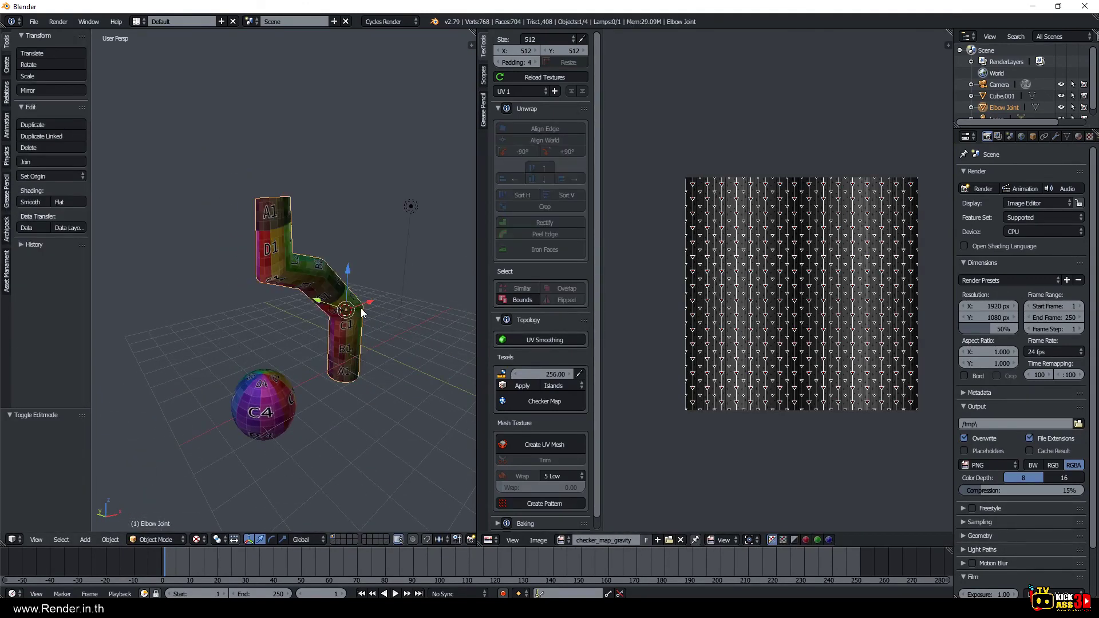
middle_click_drag(402, 328, 243, 332)
key("shift+a")
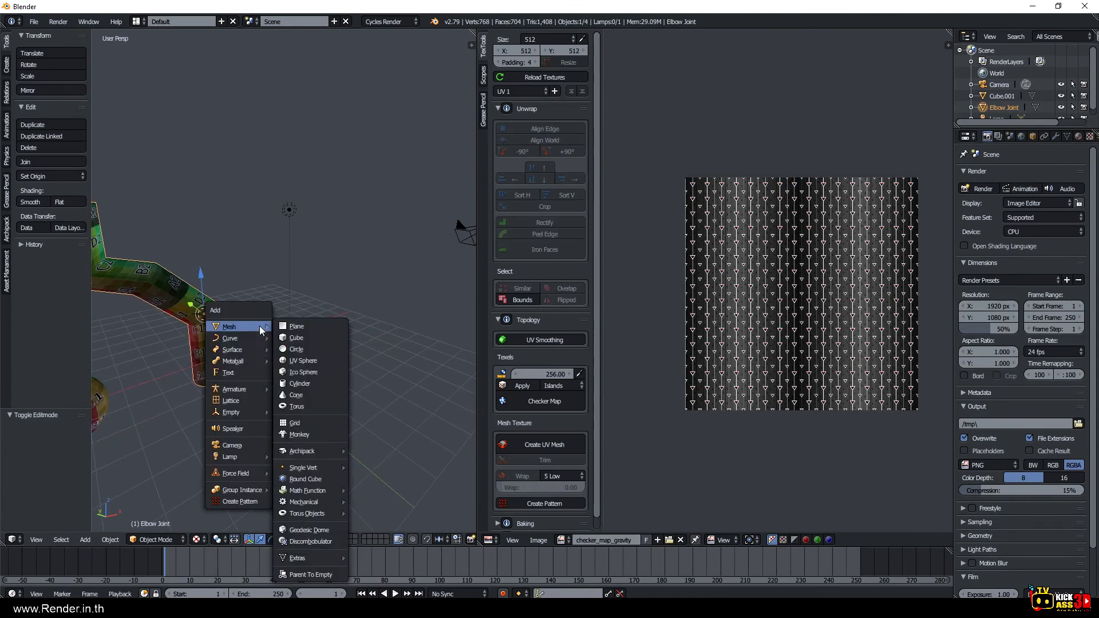
left_click(309, 408)
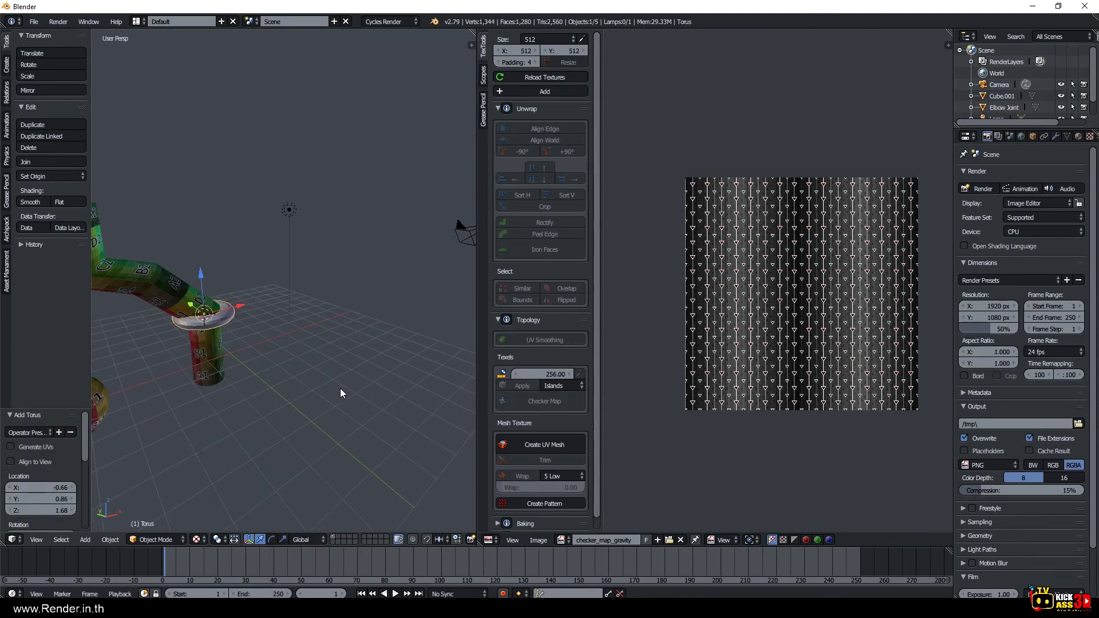
key("s")
left_click(465, 412)
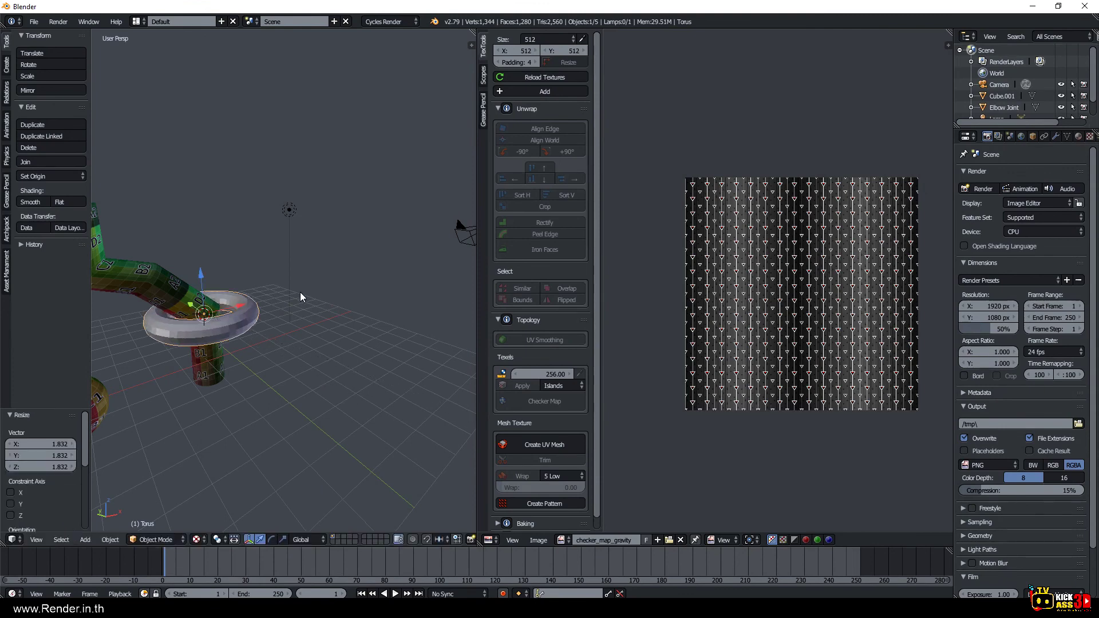
Move the torus 6.597 along X, raise it along Z, and enter Edit Mode.
key("g")
key("x")
left_click(334, 290)
key("g")
key("z")
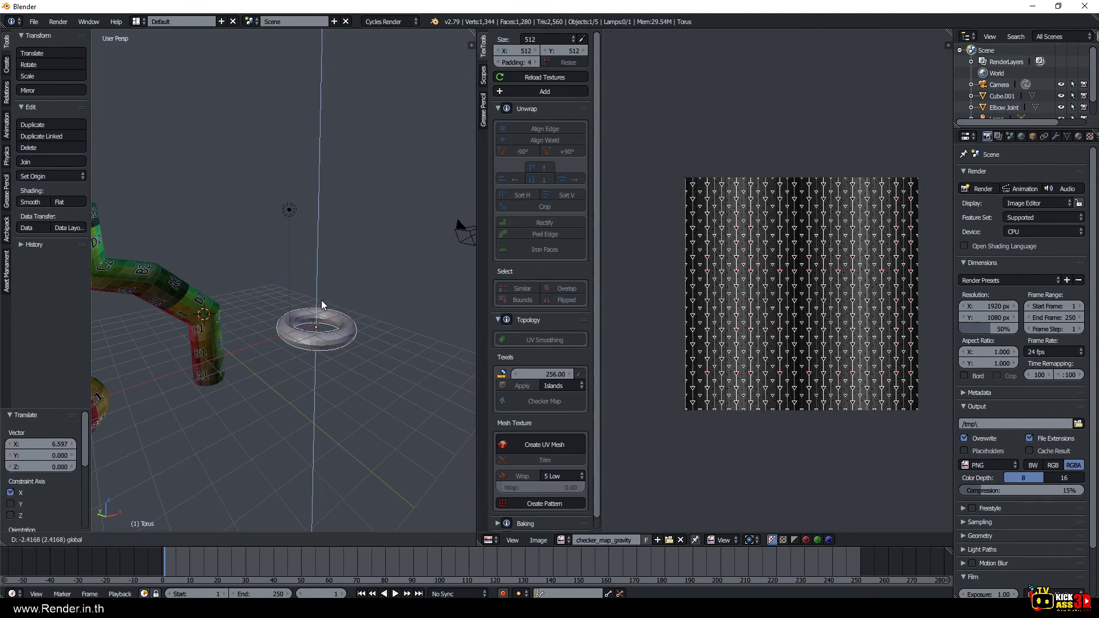
left_click(328, 270)
mouse_move(328, 271)
middle_mouse_down()
mouse_move(328, 286)
mouse_move(370, 304)
mouse_move(350, 306)
middle_mouse_up()
key("Tab")
Mark a seam on the torus's inner top edge loop and unwrap its UVs.
scroll(344, 303, "up", 2)
scroll(337, 302, "up", 2)
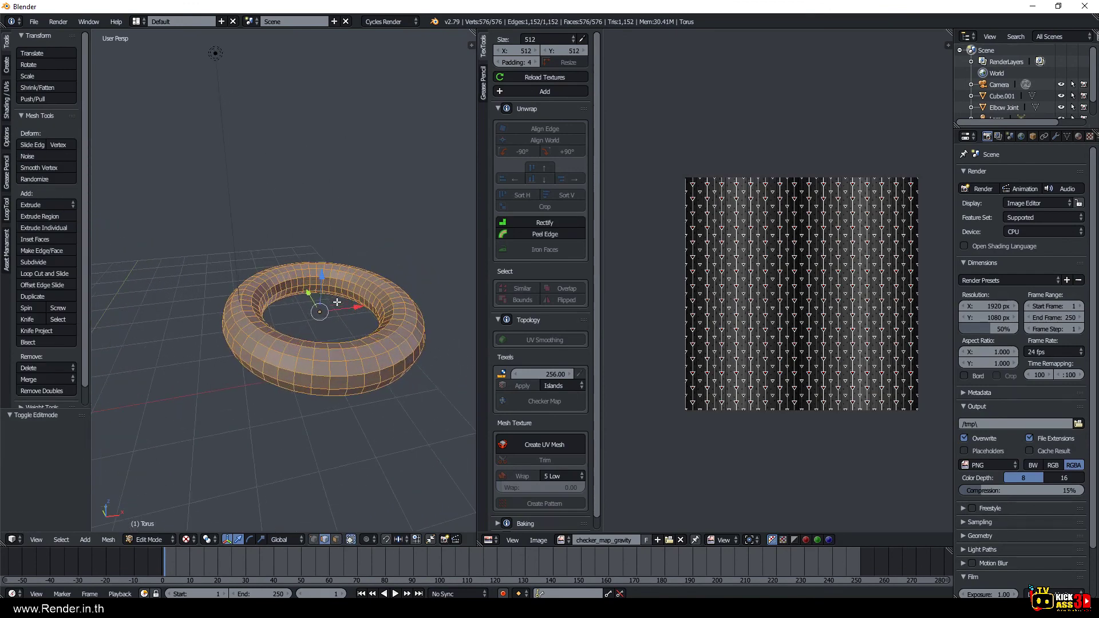
left_click(304, 289, "alt")
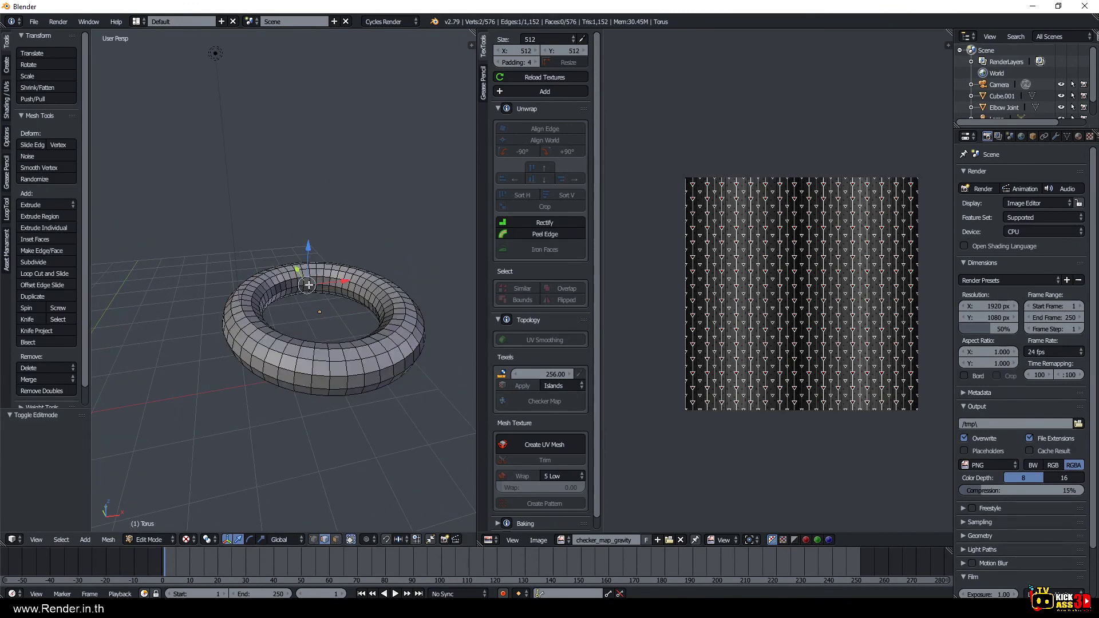
left_click(317, 279, "alt")
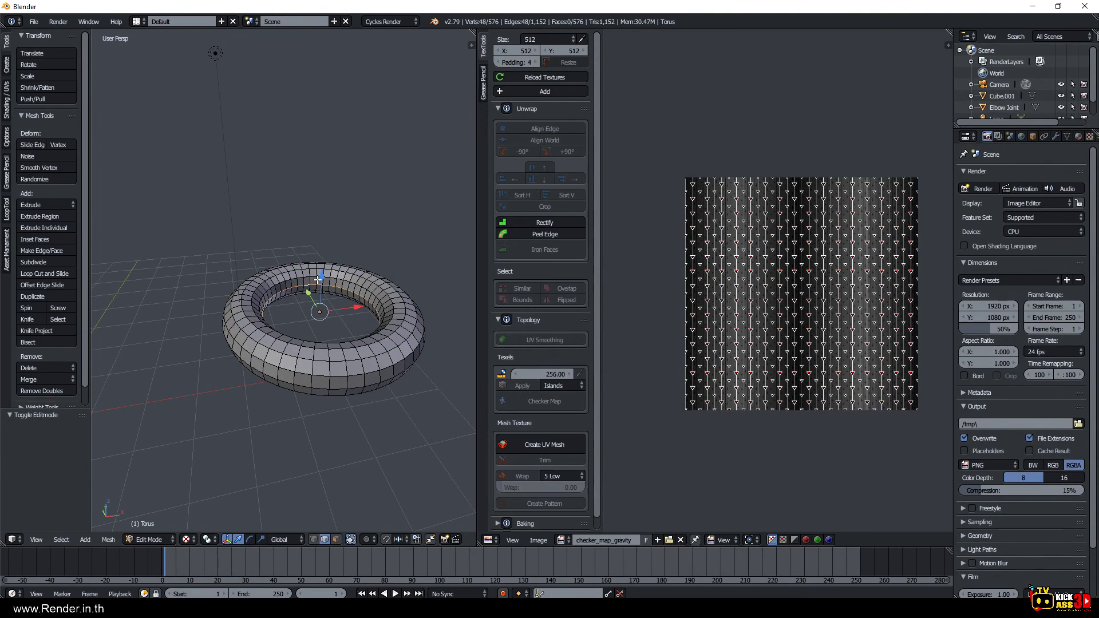
left_click(318, 279, "alt+shift")
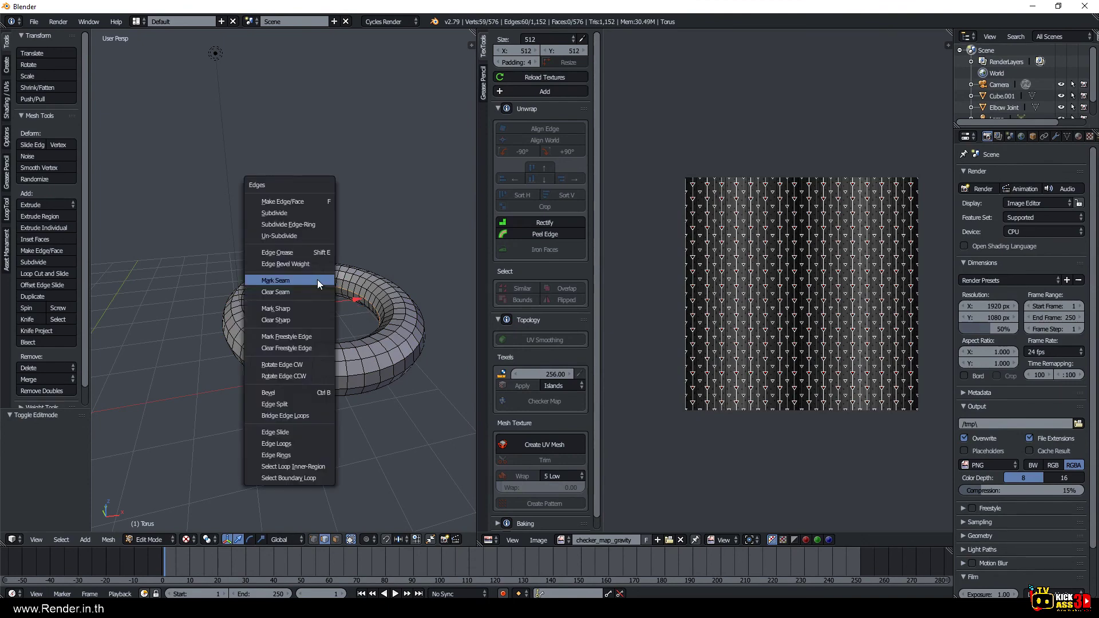
left_click(317, 279)
key("a")
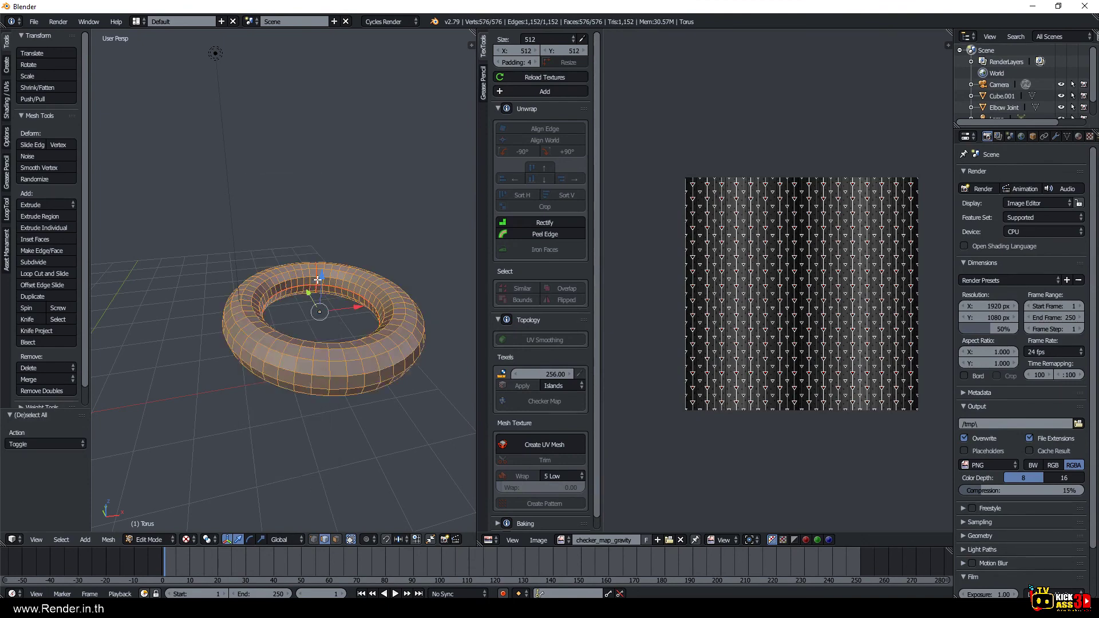
key("u")
left_click(299, 164)
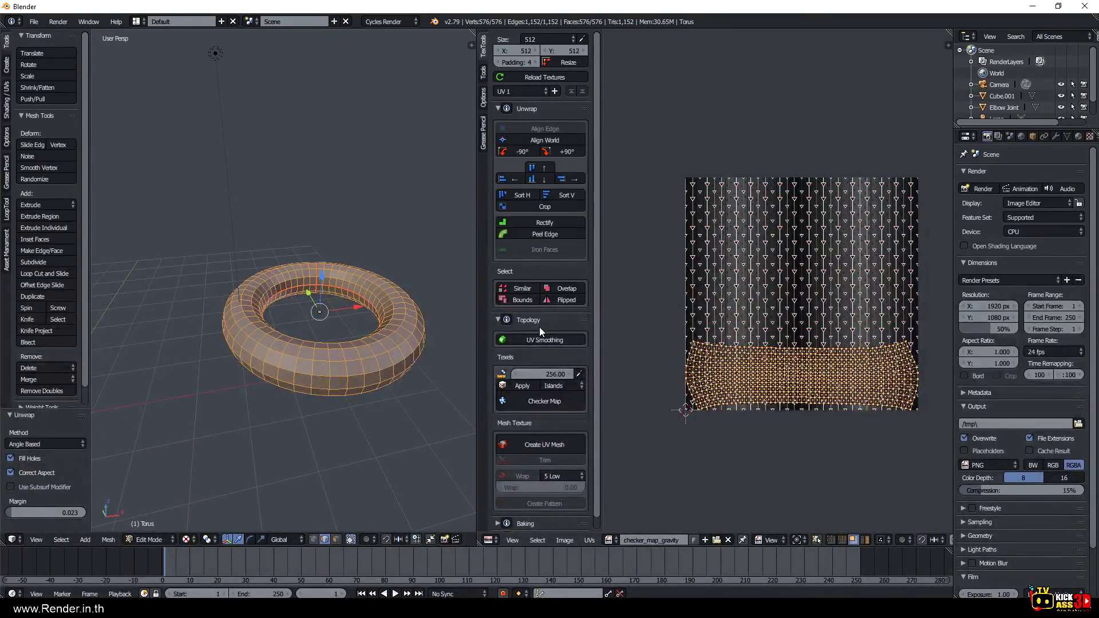
Apply the TexTools checker map to the torus, cycling to the coloured UV grid.
left_click(538, 407)
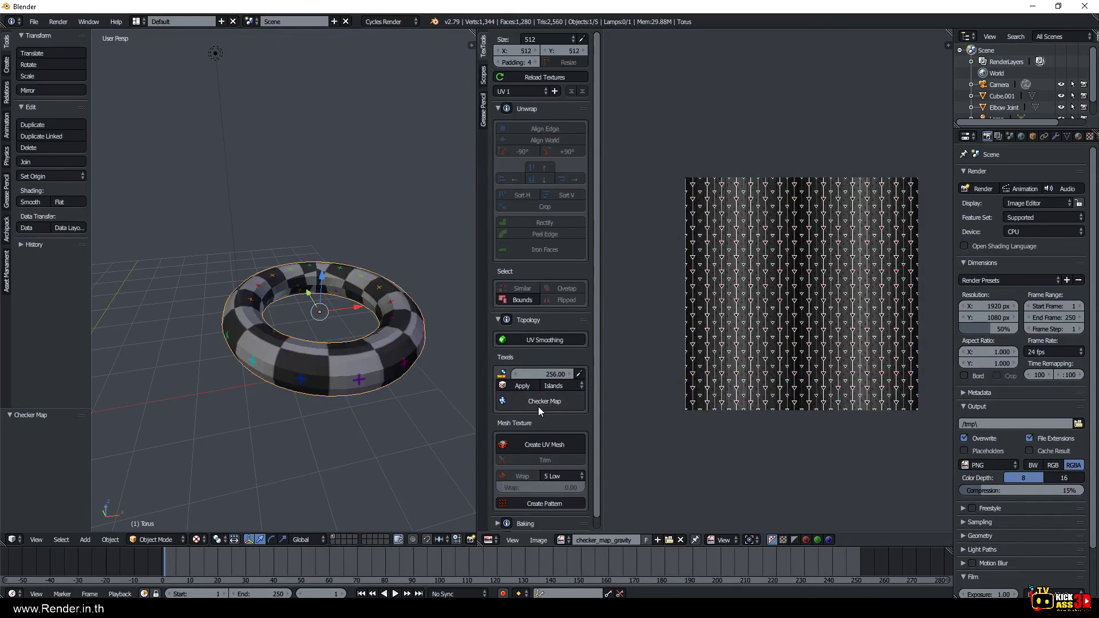
left_click(538, 406)
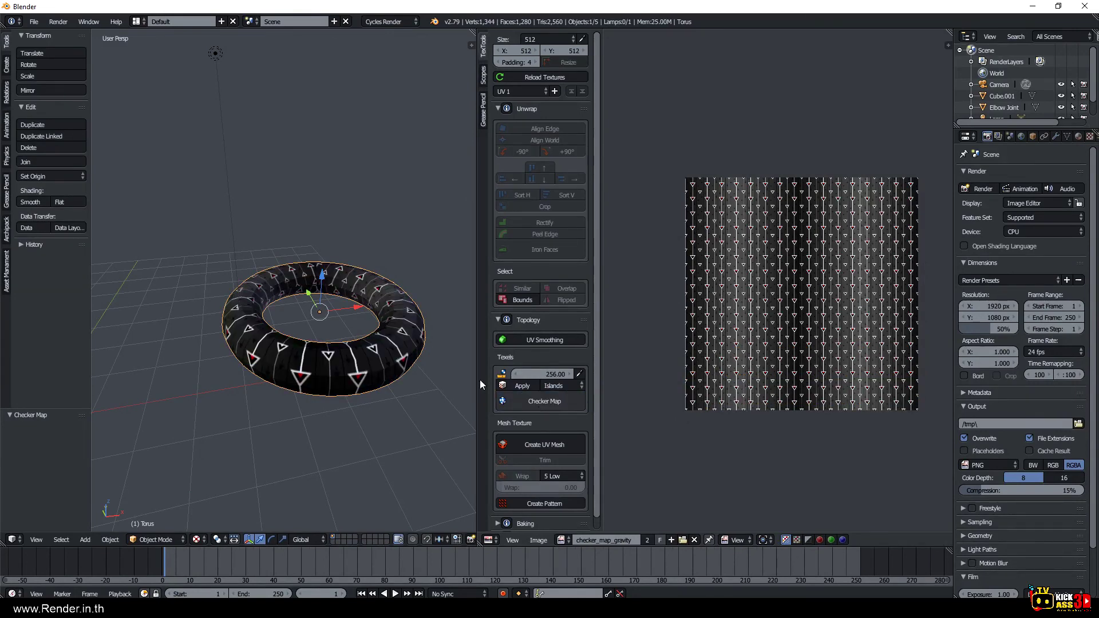
left_click(562, 401)
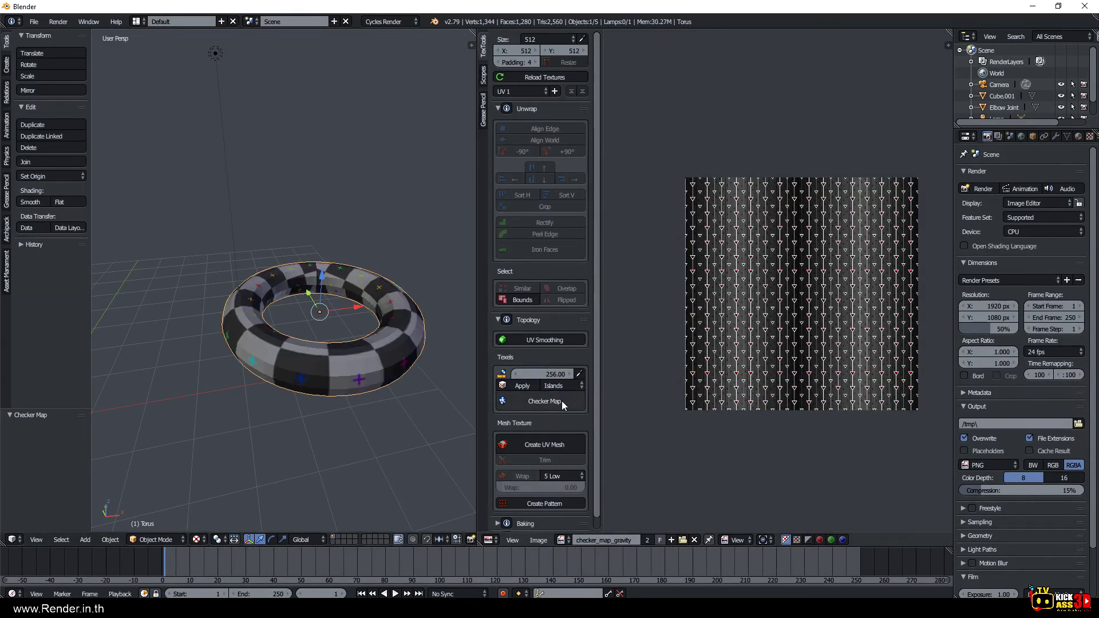
left_click(561, 401)
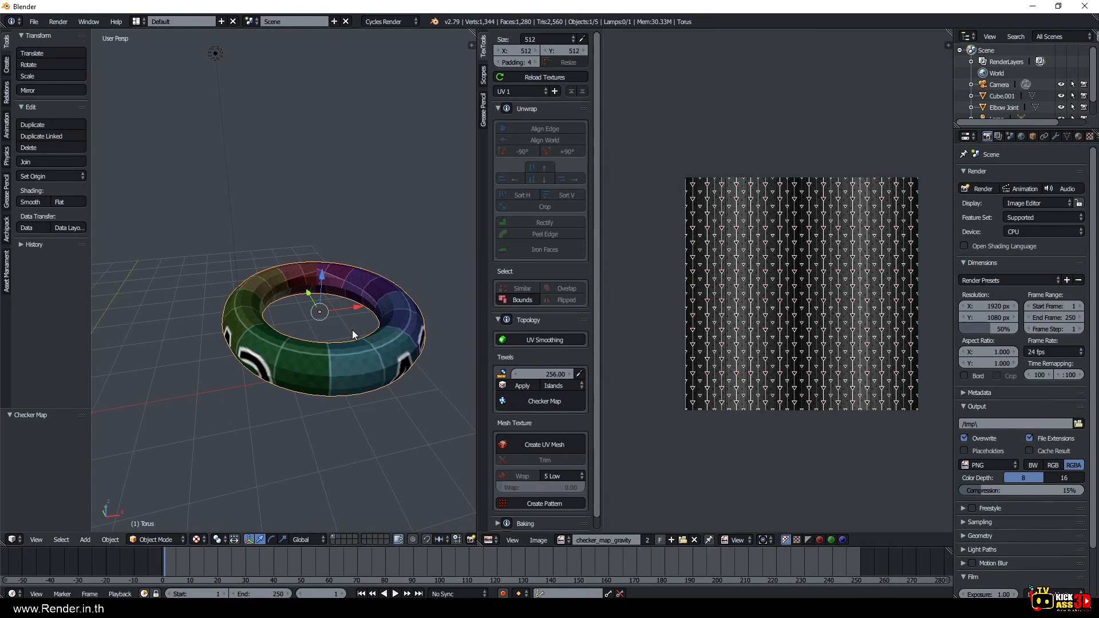
Clear the seams on the torus's inner edge loop, then reselect the inner loop.
key("Tab")
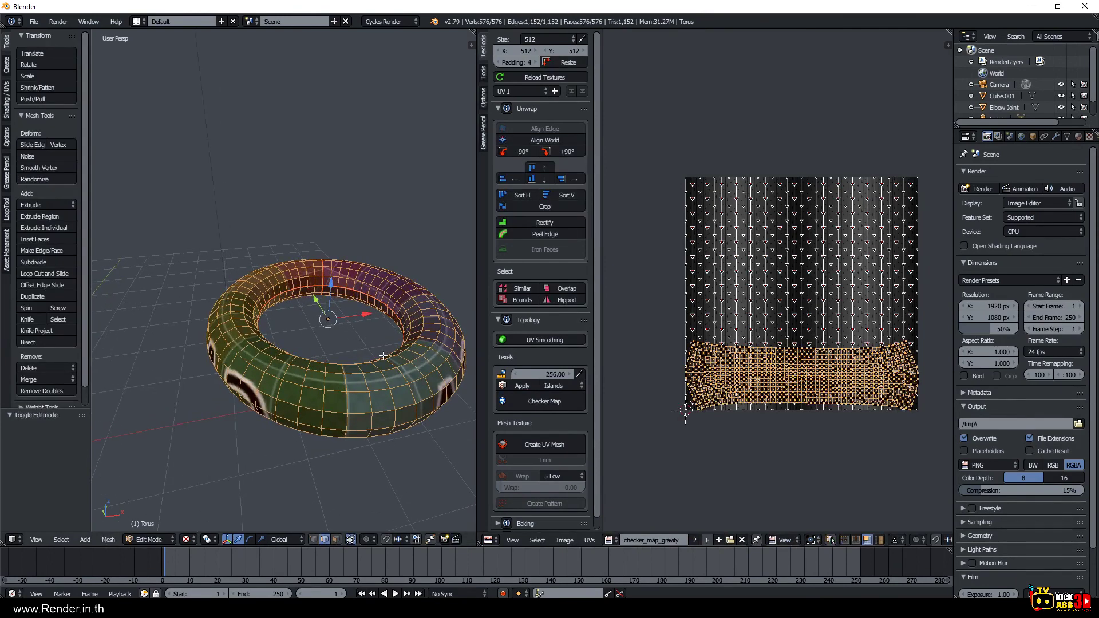
scroll(383, 356, "up", 1)
scroll(341, 348, "up", 1)
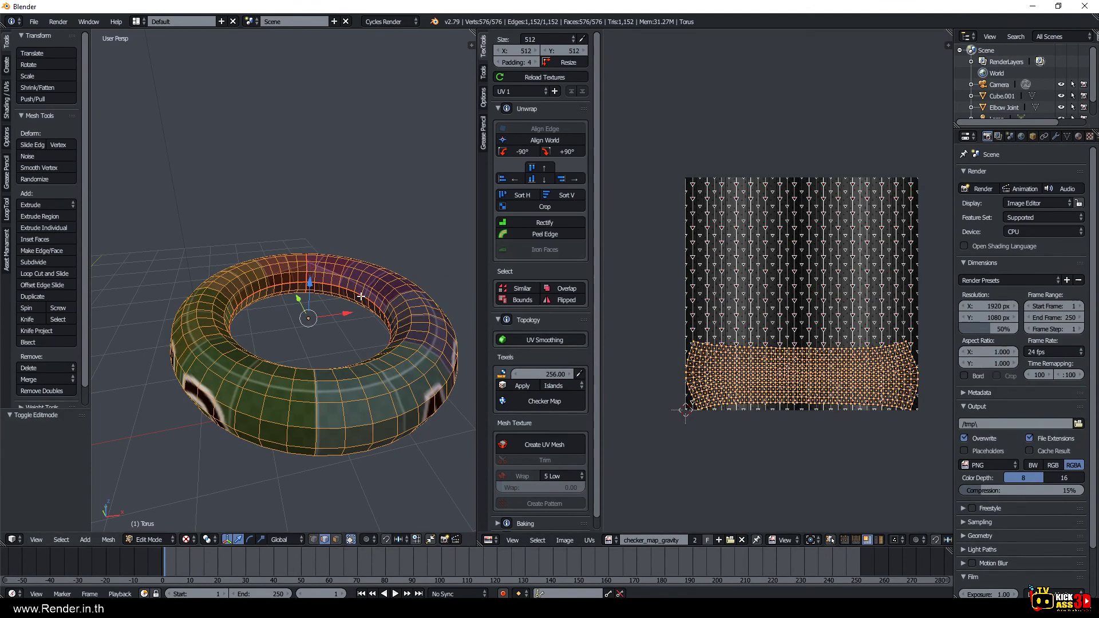
key("a")
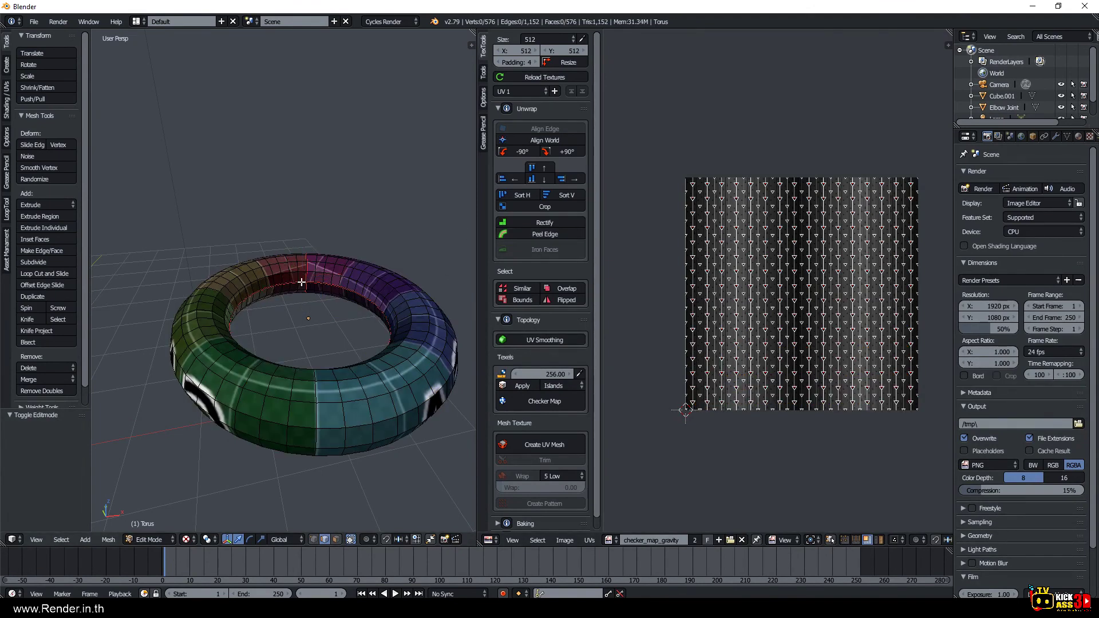
right_click(302, 284, "alt")
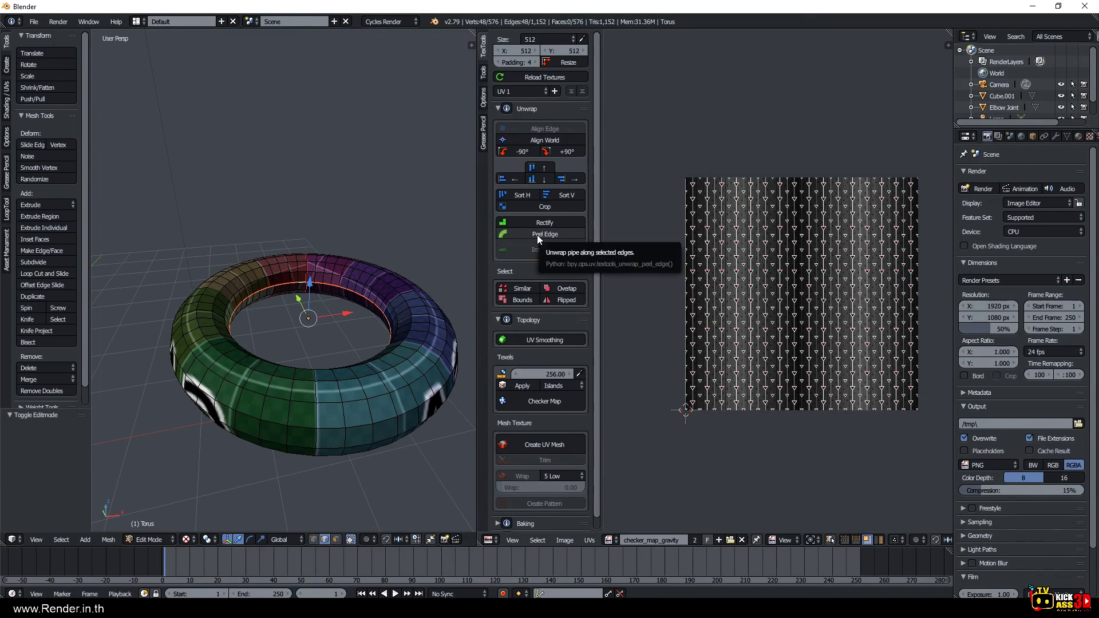
right_click(306, 264, "ctrl")
key("ctrl+e")
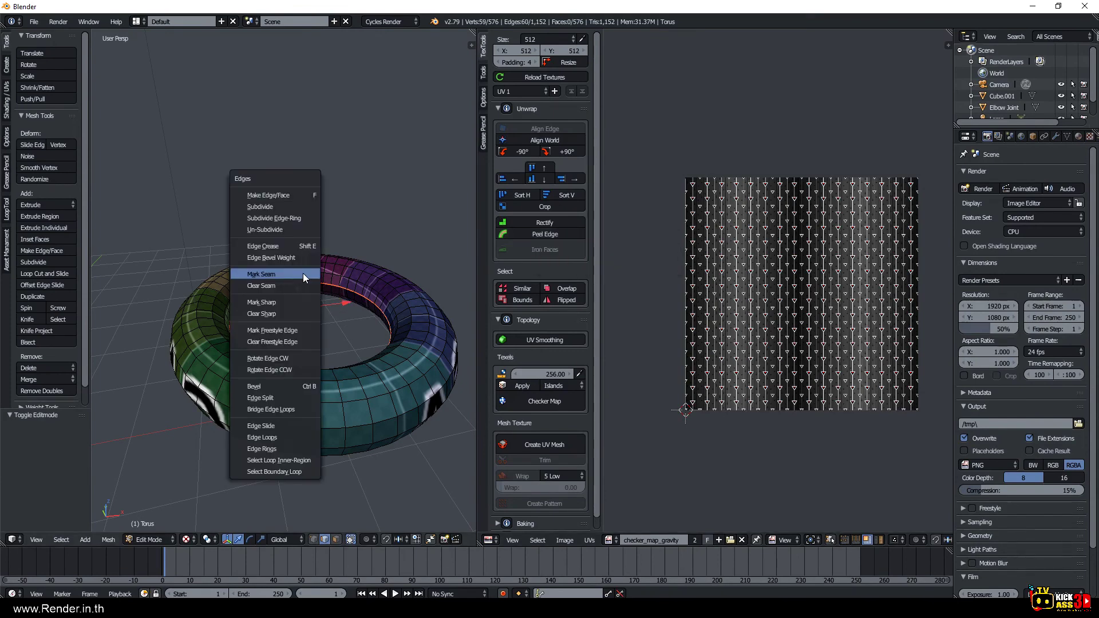
left_click(286, 286)
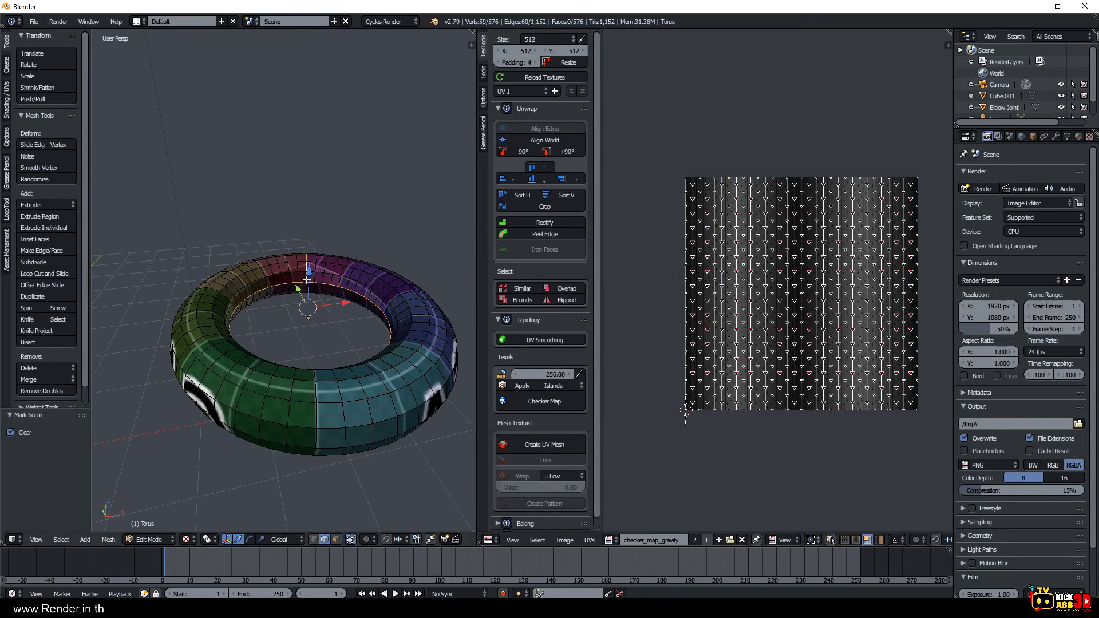
key("a")
right_click(310, 282, "alt")
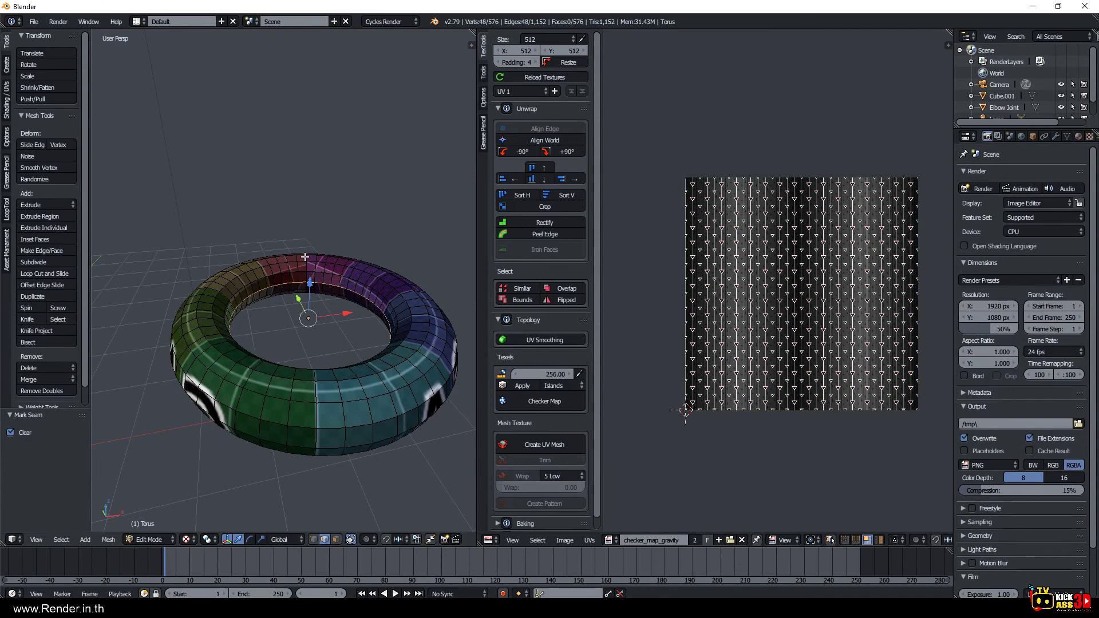
Peel-unwrap the torus along its inner loop into one long UV strip.
left_click(560, 234)
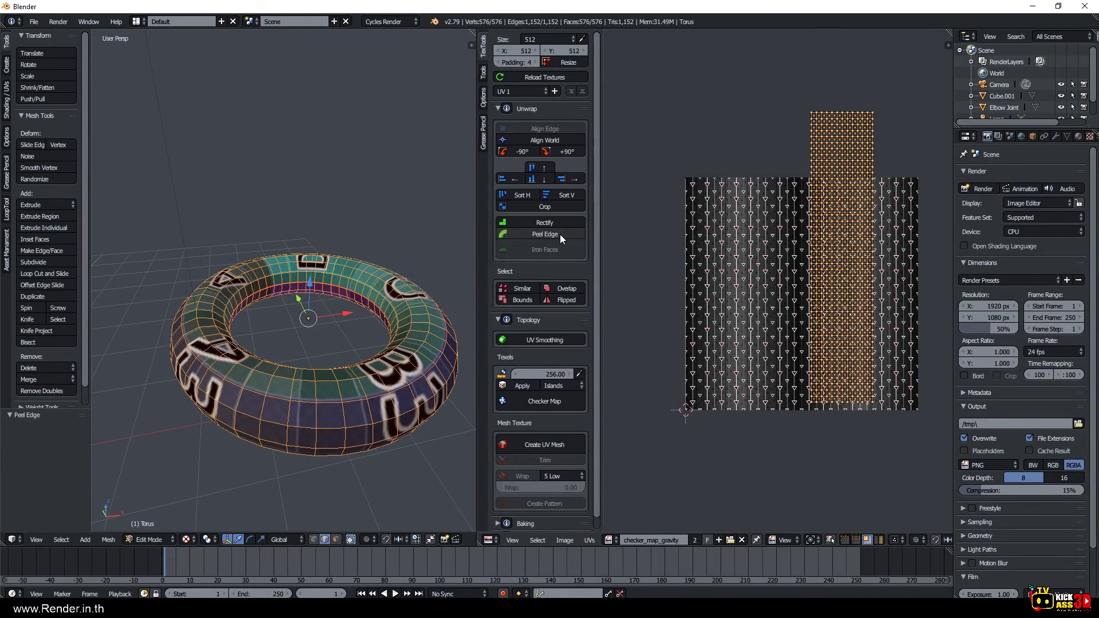
middle_click_drag(303, 343, 297, 334)
scroll(297, 334, "up", 5)
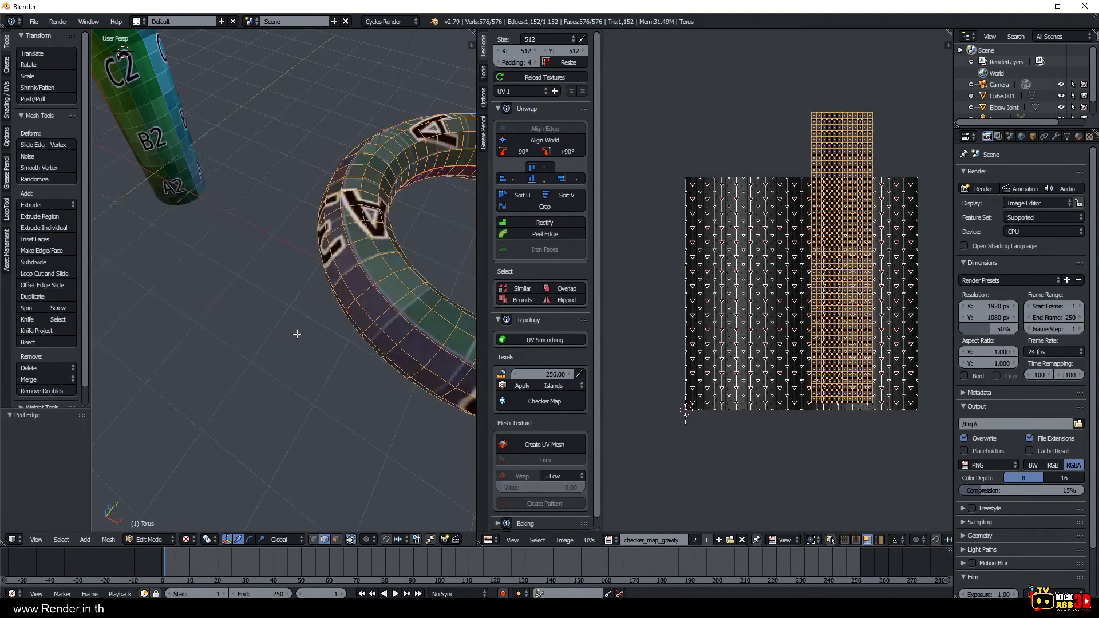
right_click(380, 294)
scroll(380, 294, "down", 5)
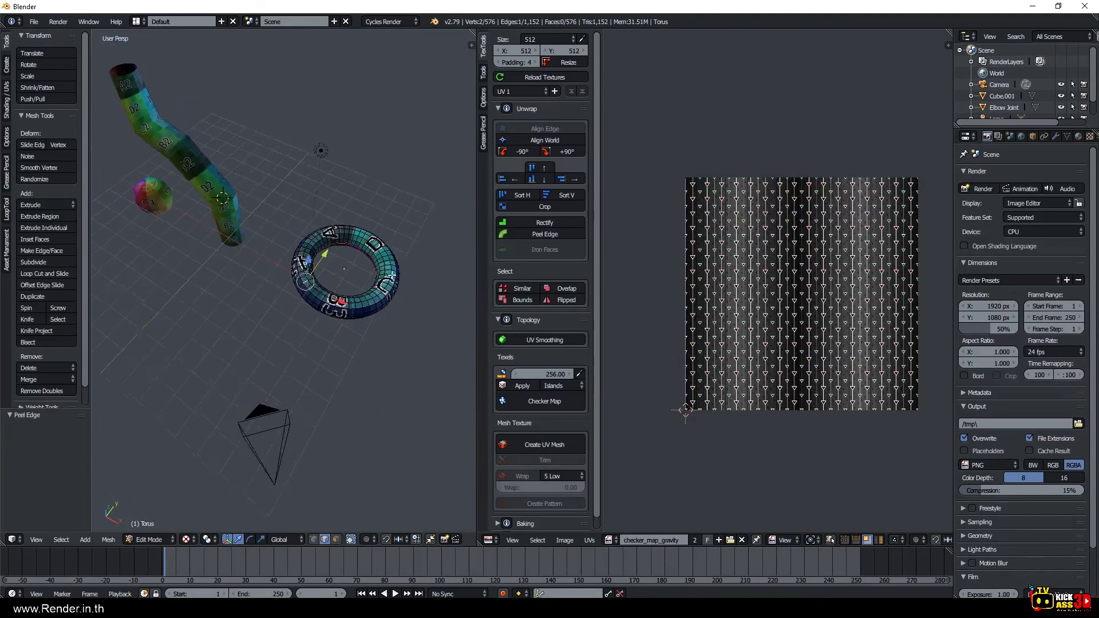
scroll(297, 306, "up", 3)
scroll(297, 307, "up", 1)
mouse_move(326, 318)
middle_mouse_down()
mouse_move(230, 278)
mouse_move(393, 273)
mouse_move(282, 379)
mouse_move(295, 327)
middle_mouse_up()
scroll(281, 379, "up", 2)
scroll(294, 326, "down", 3)
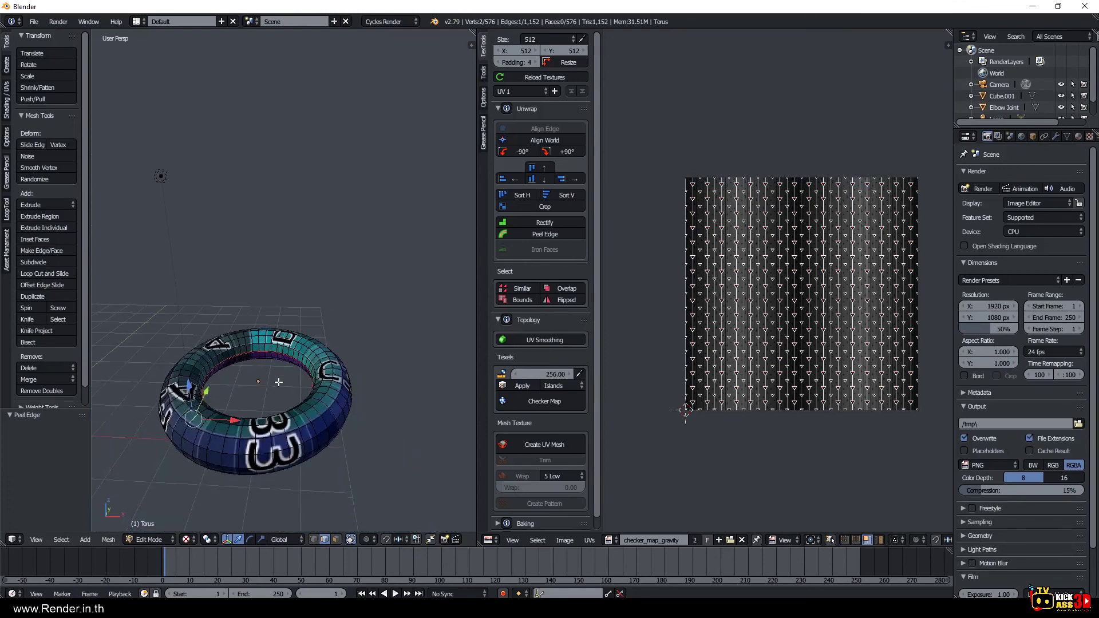
scroll(279, 262, "up", 5)
mouse_move(279, 262)
middle_mouse_down()
mouse_move(272, 361)
mouse_move(278, 348)
middle_mouse_up()
scroll(272, 361, "down", 5)
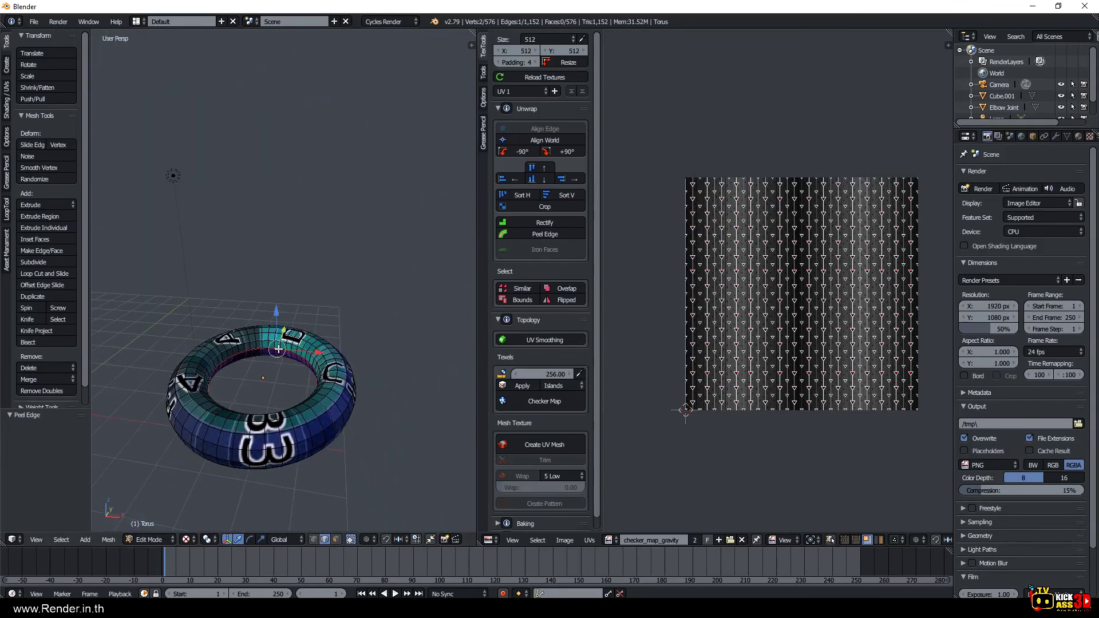
Select the whole torus and rotate its UV strip to lie horizontally.
right_click(279, 349, "alt")
scroll(279, 348, "up", 3)
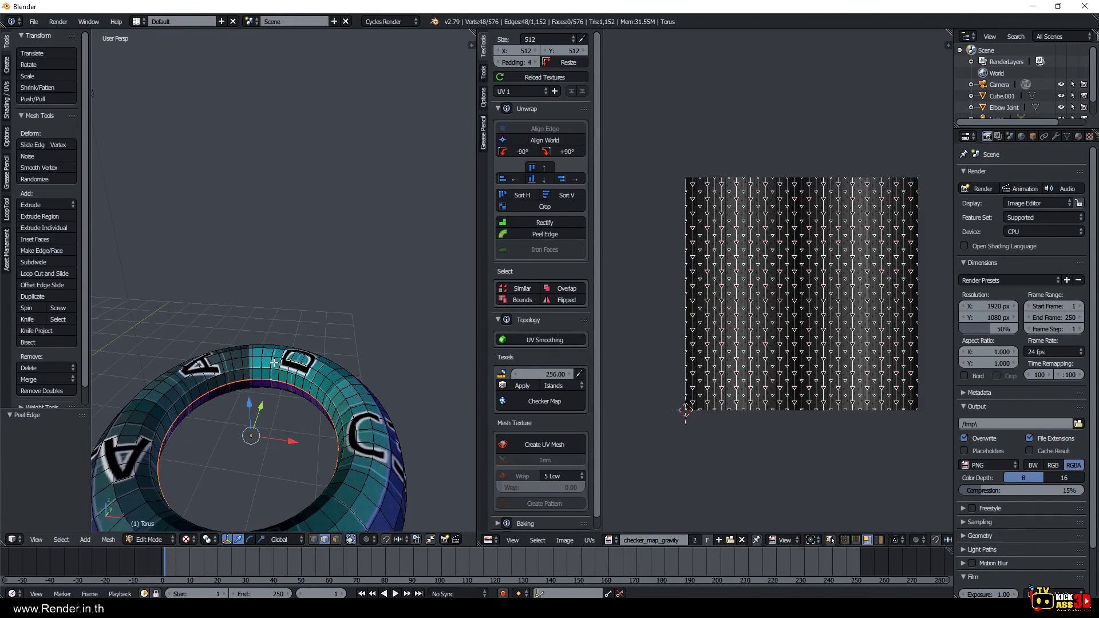
key("a")
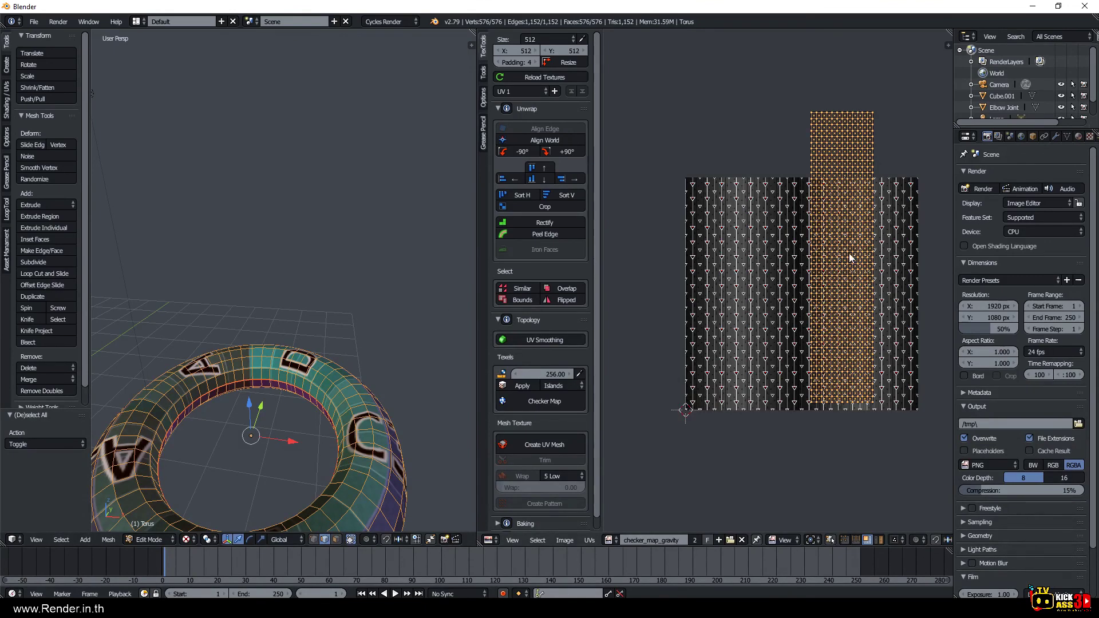
scroll(849, 258, "down", 1)
key("r")
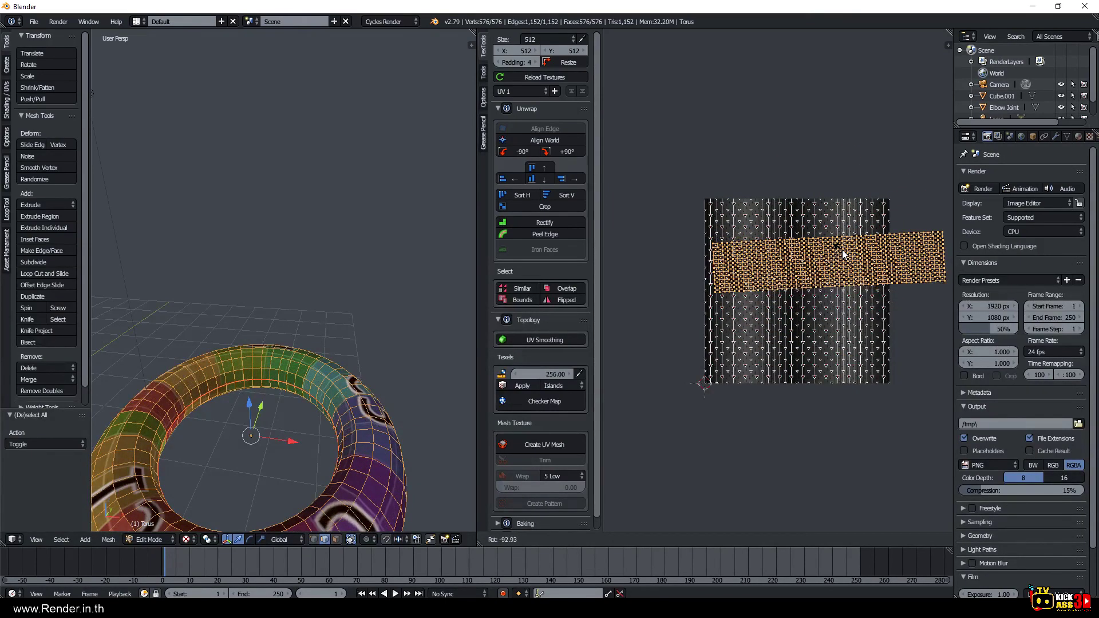
Rotate the torus UV strip by 90 degrees.
type("180")
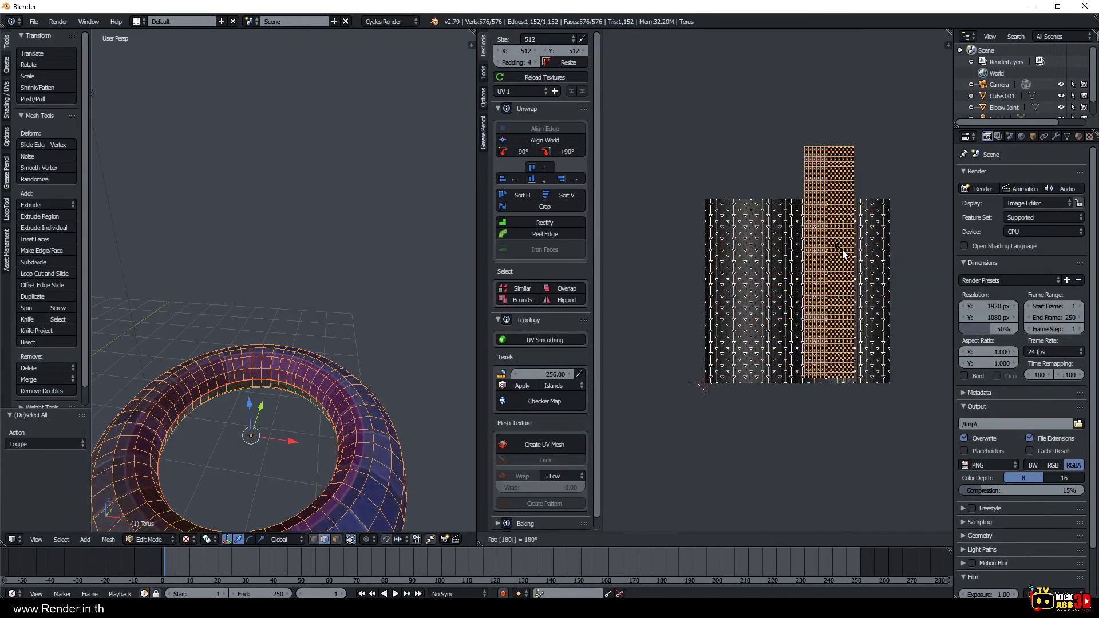
key("BackSpace")
key("BackSpace")
key("BackSpace")
type("90")
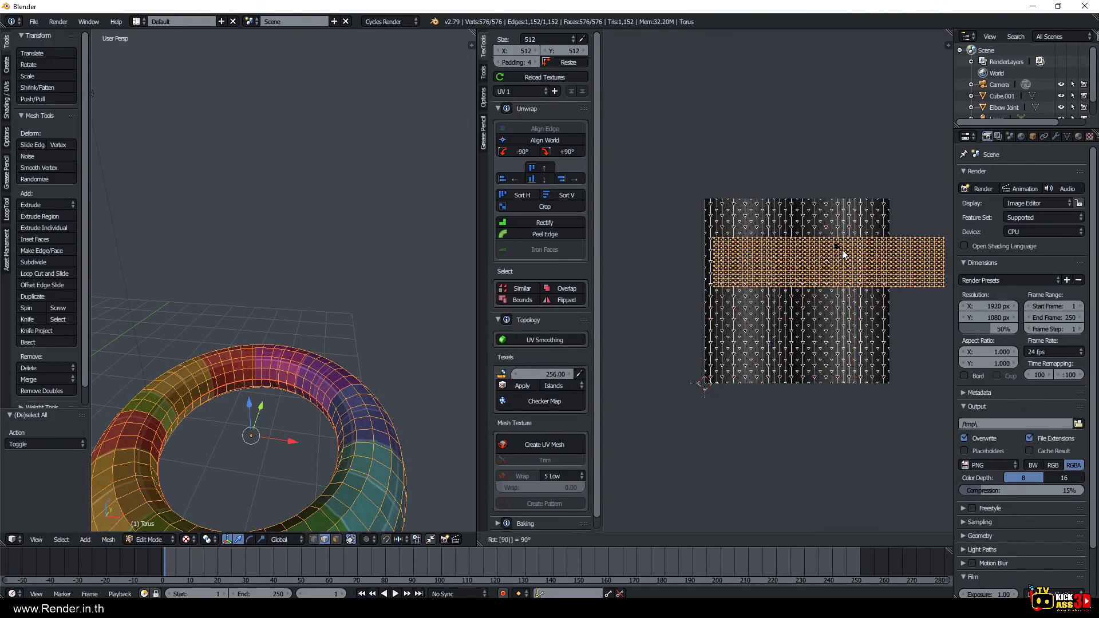
key("Return")
scroll(278, 403, "down", 3)
middle_click_drag(278, 403, 287, 368)
scroll(289, 355, "up", 4)
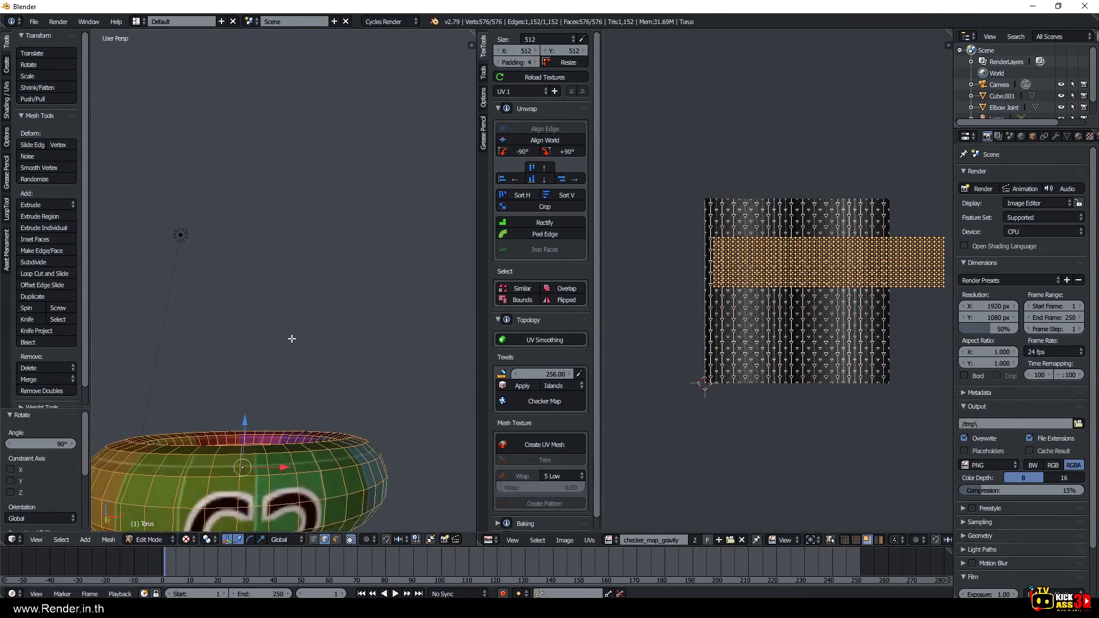
scroll(292, 339, "down", 3)
Enlarge the torus UV strip, move it higher, and rescale it by 1.264.
key("s")
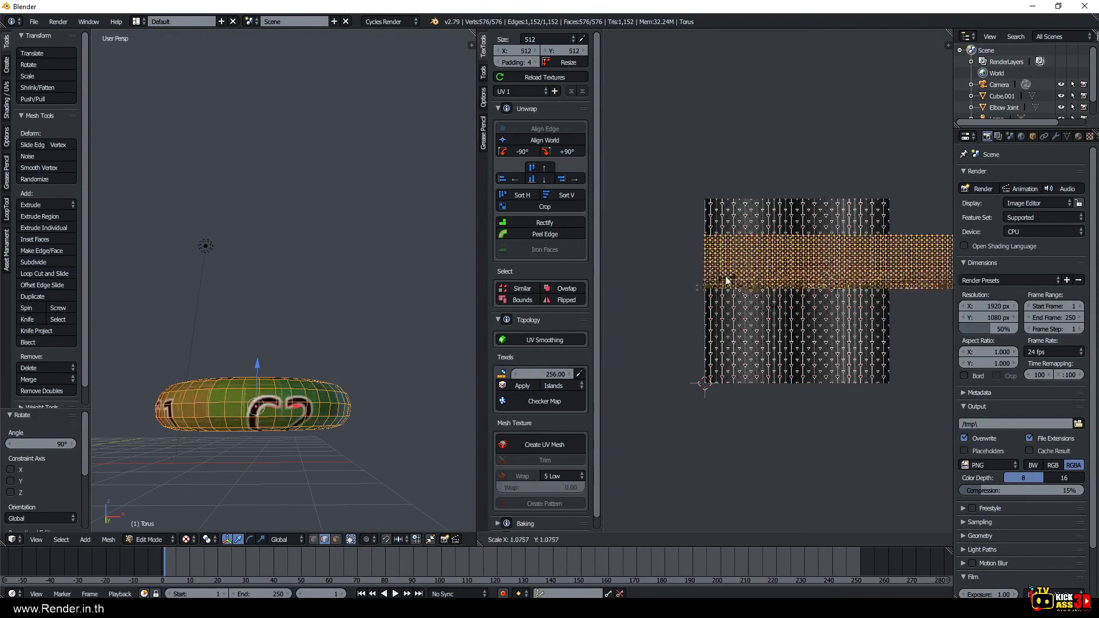
left_click(898, 201)
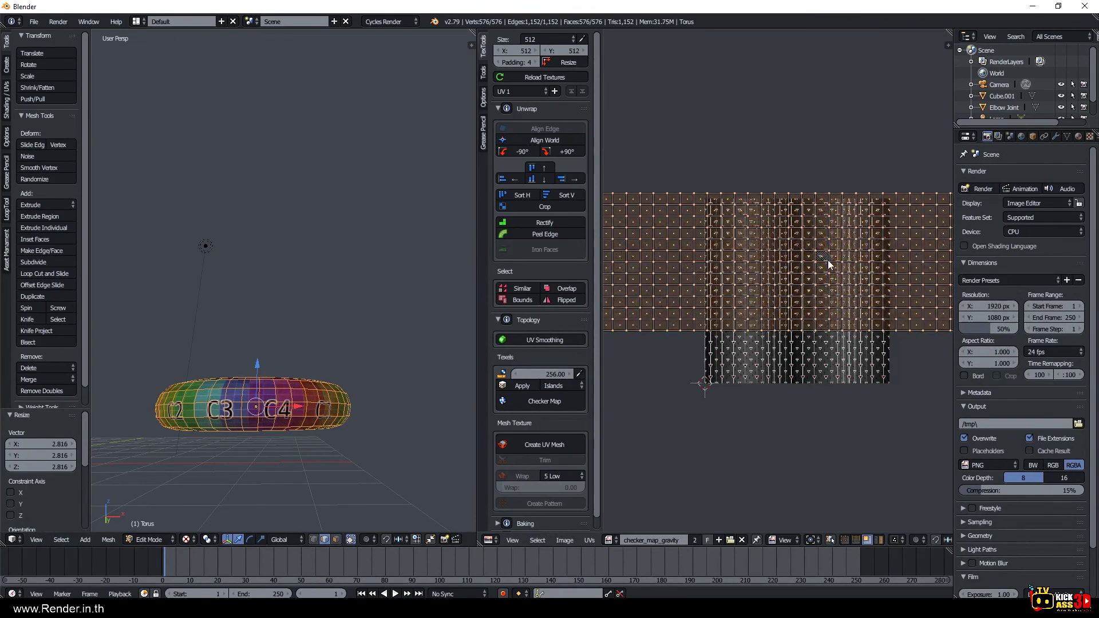
key("g")
left_click(901, 292)
key("s")
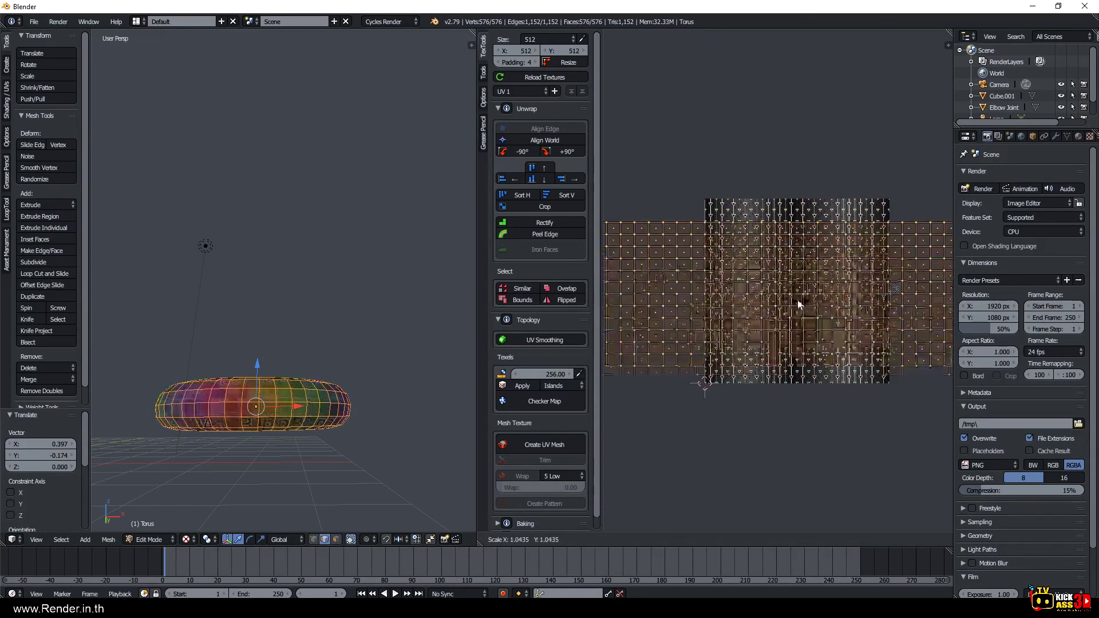
left_click(786, 298)
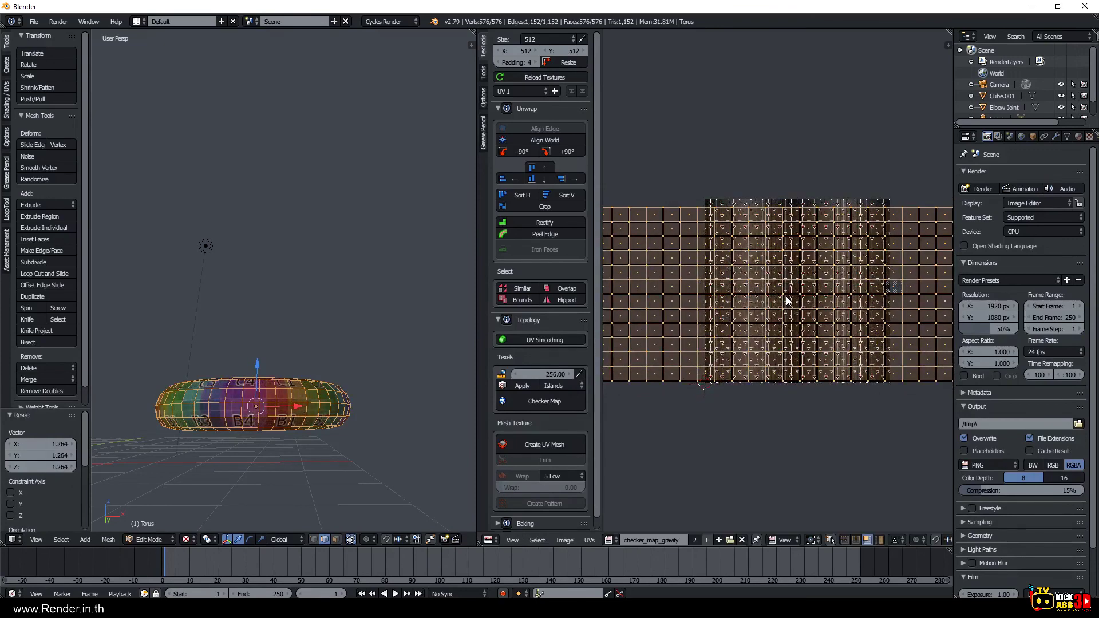
Fine-tune the UV strip's position and scale so checker squares wrap evenly around the torus.
key("g")
left_click(784, 291)
key("s")
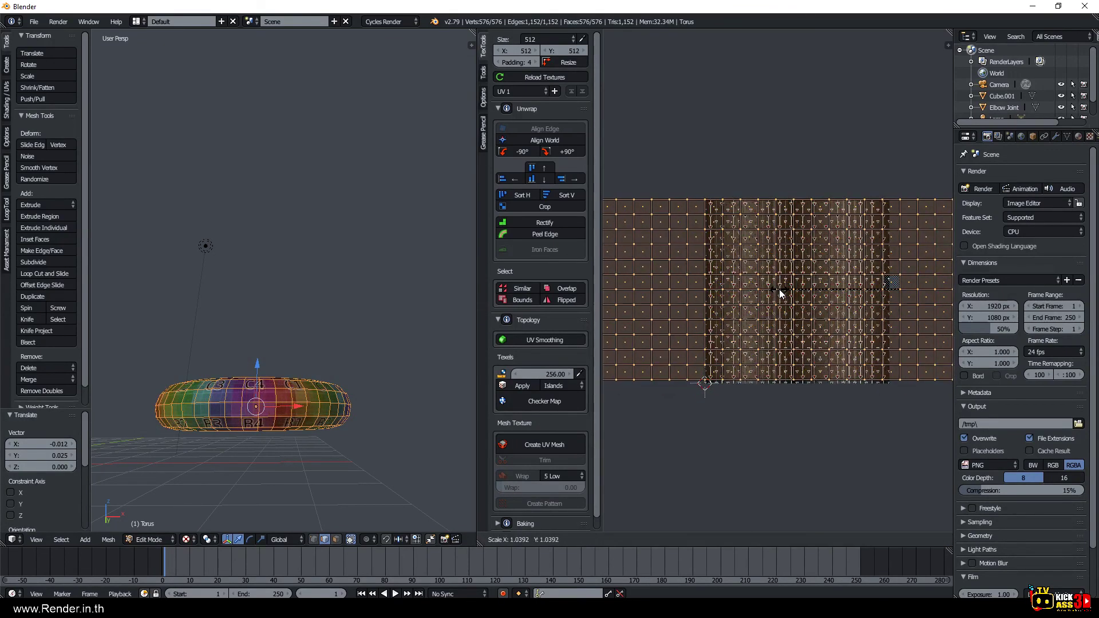
left_click(778, 290)
key("g")
left_click(815, 309)
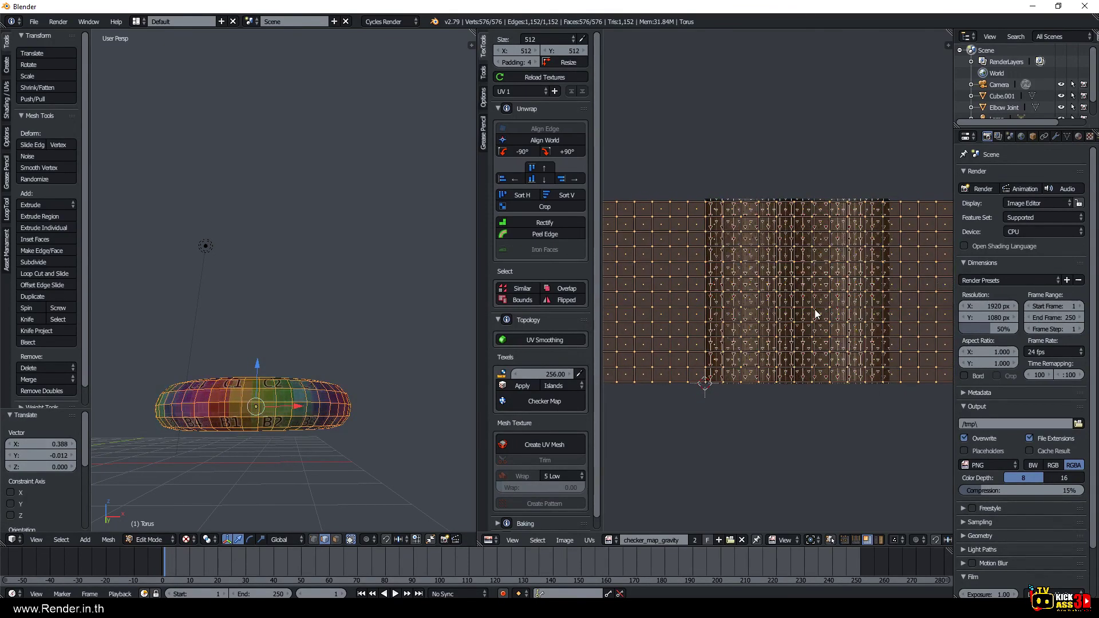
key("g")
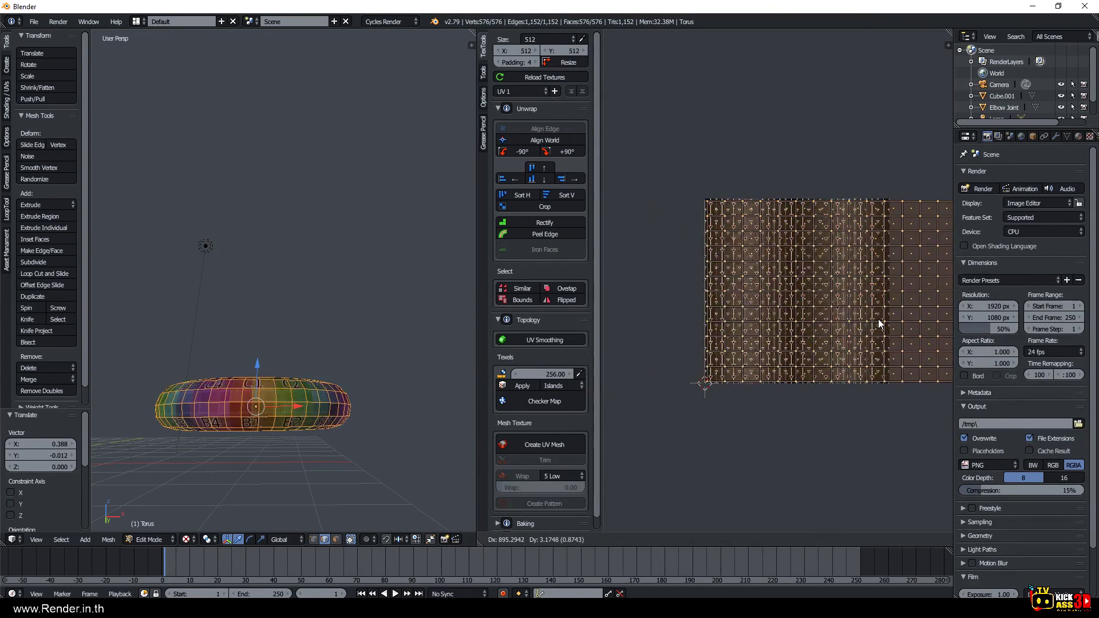
left_click(880, 324)
middle_click_drag(264, 383, 272, 440)
Return the torus to Object Mode, then re-enter Edit Mode and recentre the UV layout.
key("Tab")
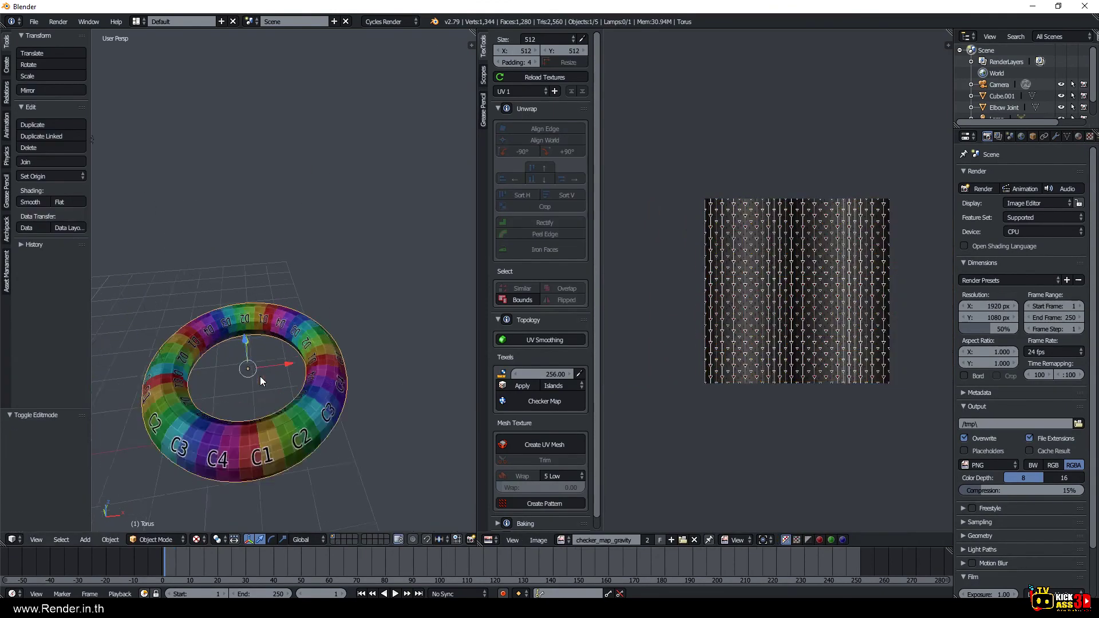
scroll(259, 376, "up", 3)
mouse_move(260, 376)
middle_mouse_down()
mouse_move(284, 420)
mouse_move(267, 435)
middle_mouse_up()
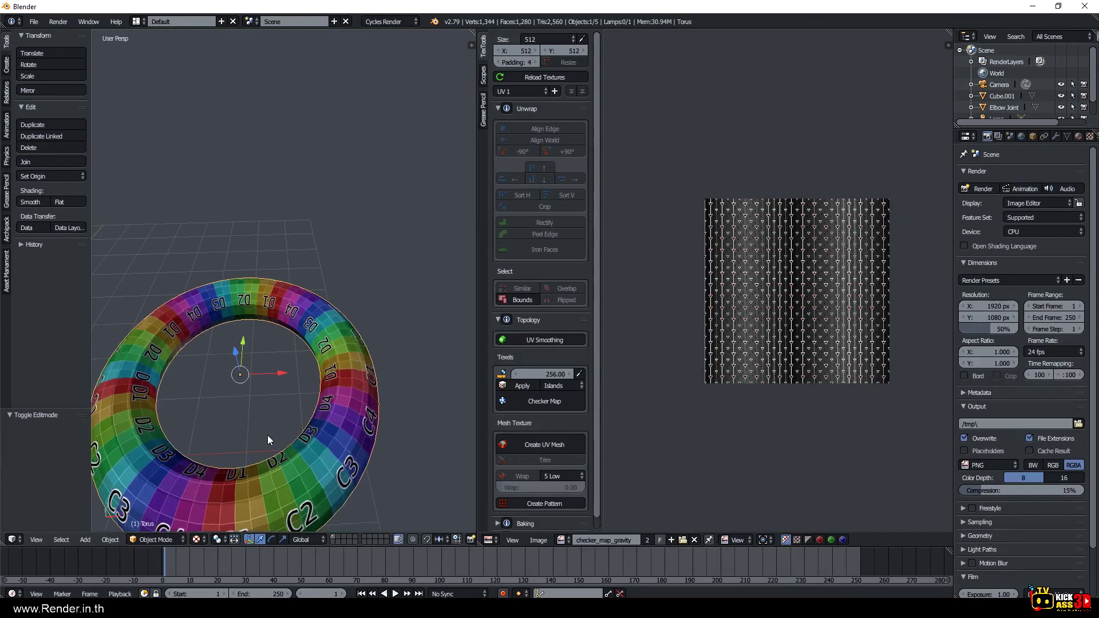
key("Tab")
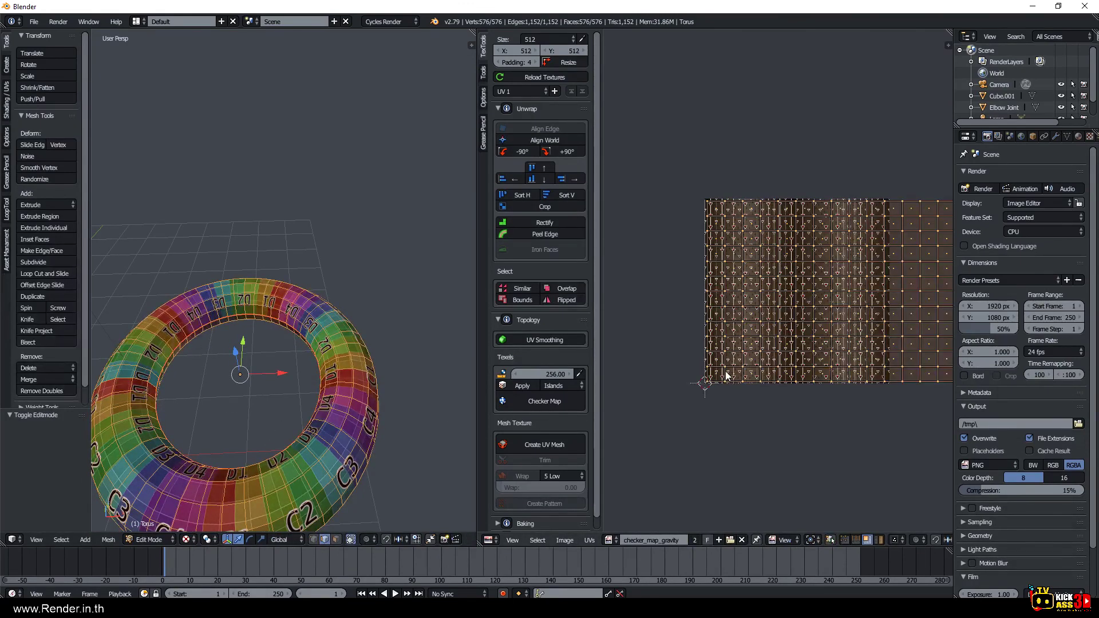
middle_click_drag(726, 376, 734, 316)
scroll(241, 426, "down", 3)
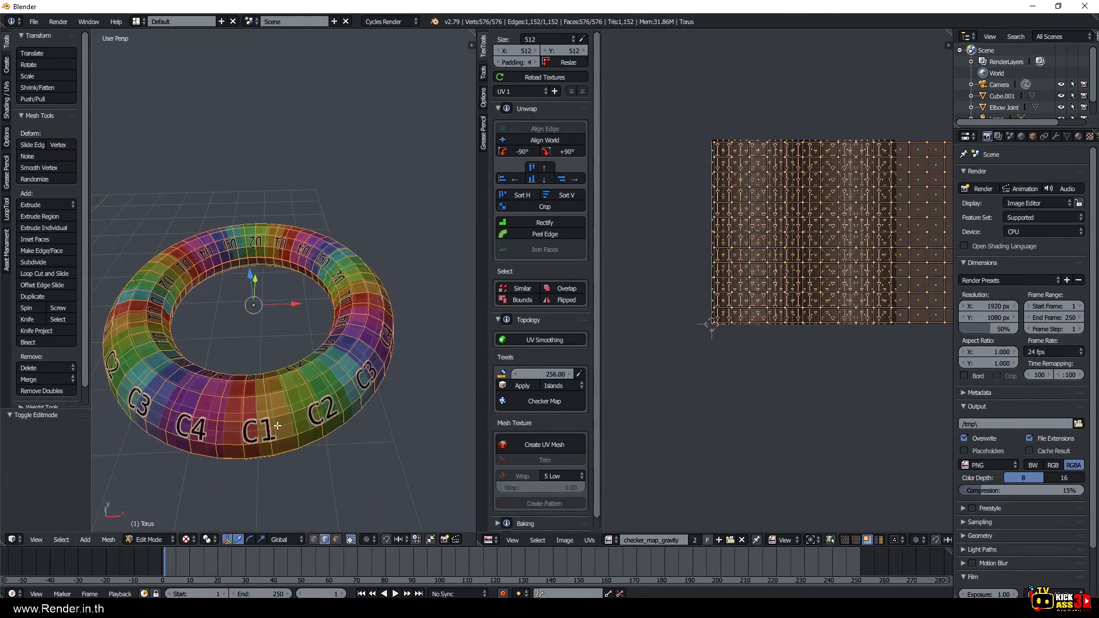
mouse_move(241, 427)
middle_mouse_down()
mouse_move(340, 383)
mouse_move(378, 424)
mouse_move(266, 410)
mouse_move(308, 443)
middle_mouse_up()
Switch the UV editor image to TT_checker_512x512_COLOR_GRID.
mouse_move(390, 434)
middle_mouse_down()
mouse_move(273, 417)
mouse_move(341, 384)
middle_mouse_up()
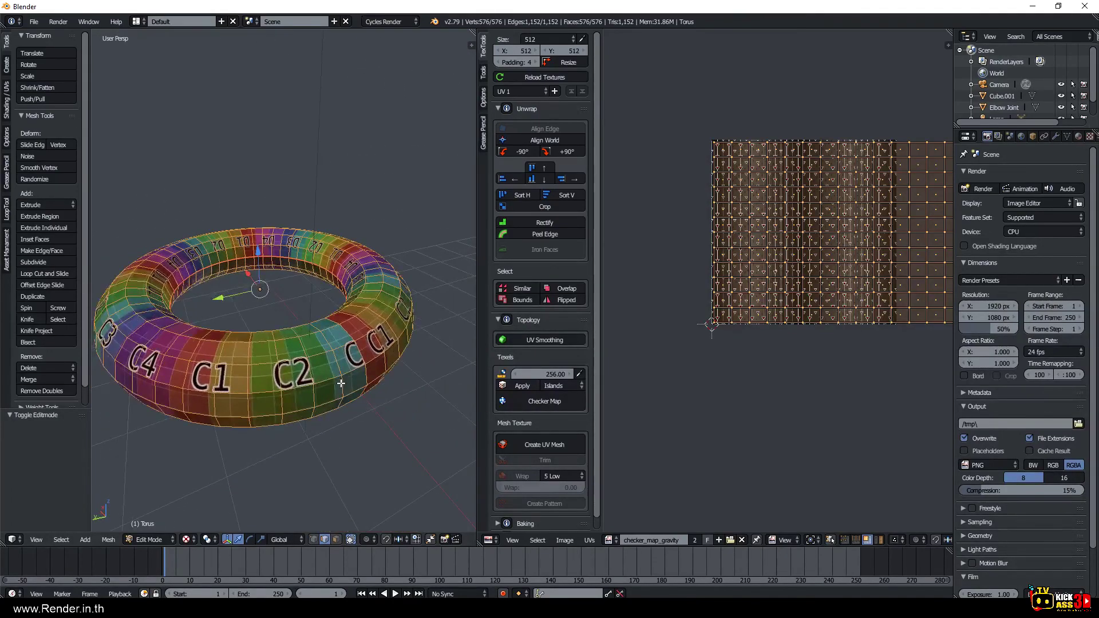
left_click(610, 540)
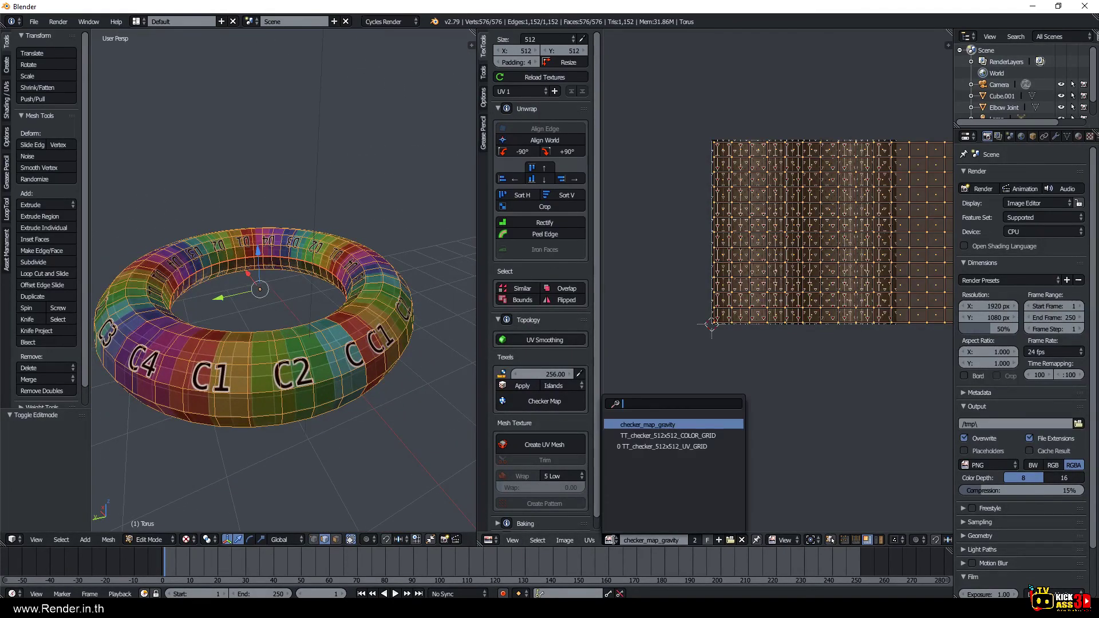
left_click(652, 437)
Orbit around the torus to inspect the colour grid, then leave Edit Mode.
scroll(708, 262, "up", 2)
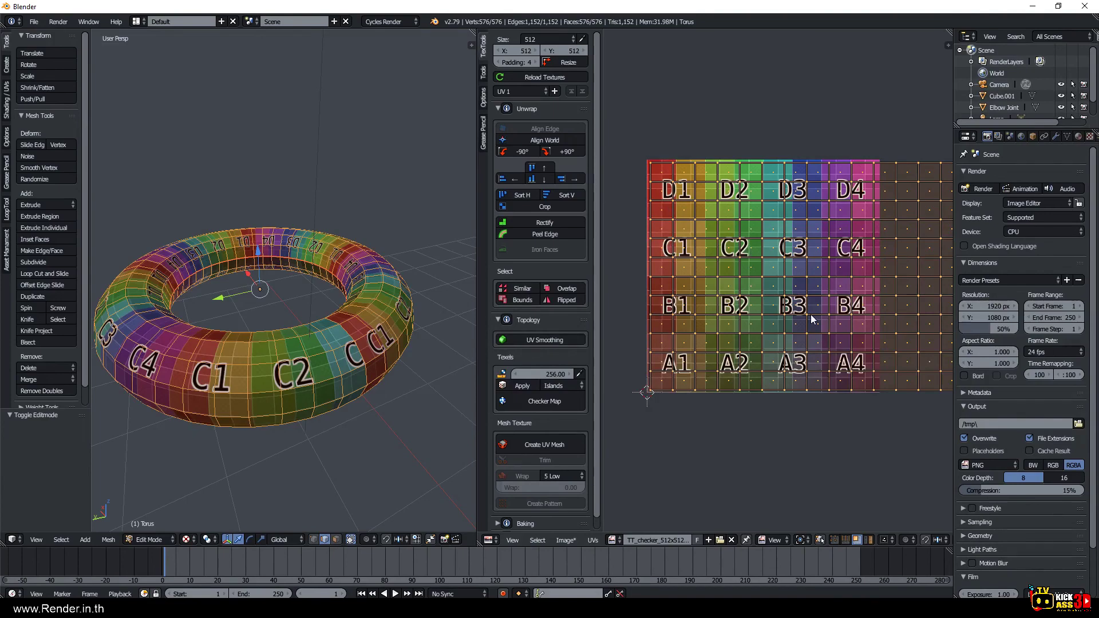
middle_click_drag(275, 366, 279, 431)
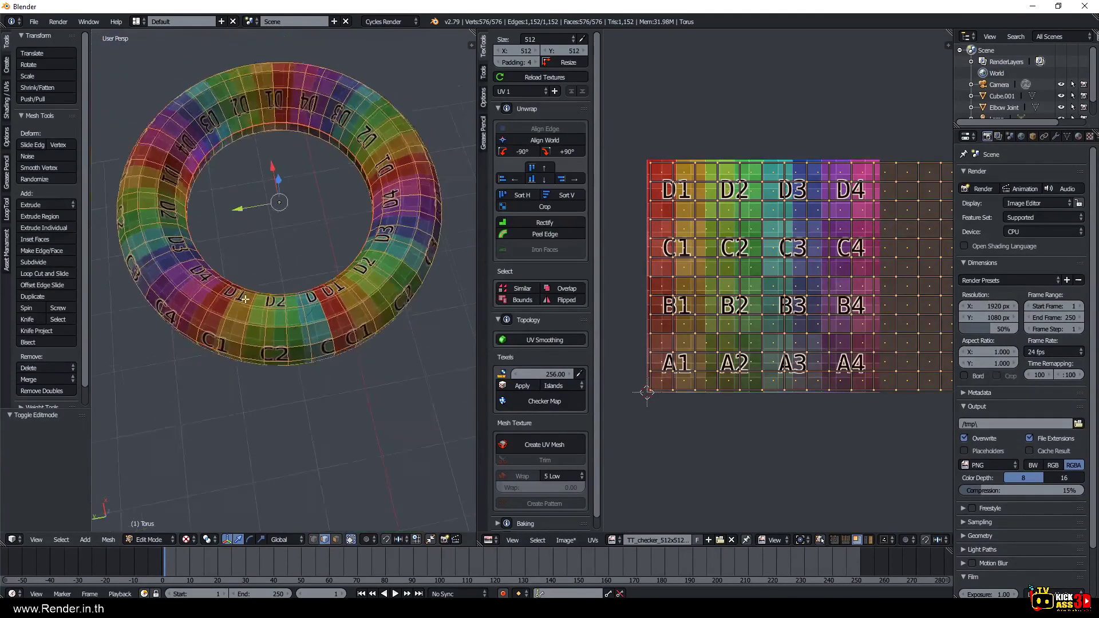
mouse_move(246, 290)
middle_mouse_down()
mouse_move(282, 224)
mouse_move(269, 247)
middle_mouse_up()
scroll(282, 225, "up", 3)
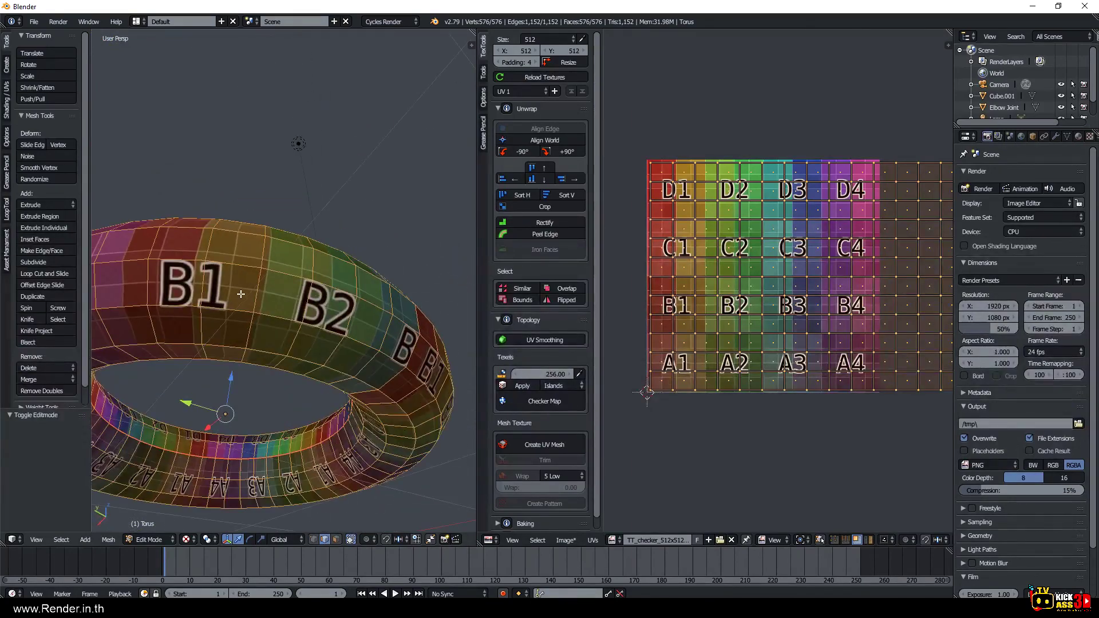
mouse_move(233, 306)
middle_mouse_down()
mouse_move(235, 378)
mouse_move(229, 326)
mouse_move(364, 311)
mouse_move(453, 280)
mouse_move(381, 300)
middle_mouse_up()
scroll(234, 379, "down", 3)
scroll(235, 379, "down", 2)
key("Tab")
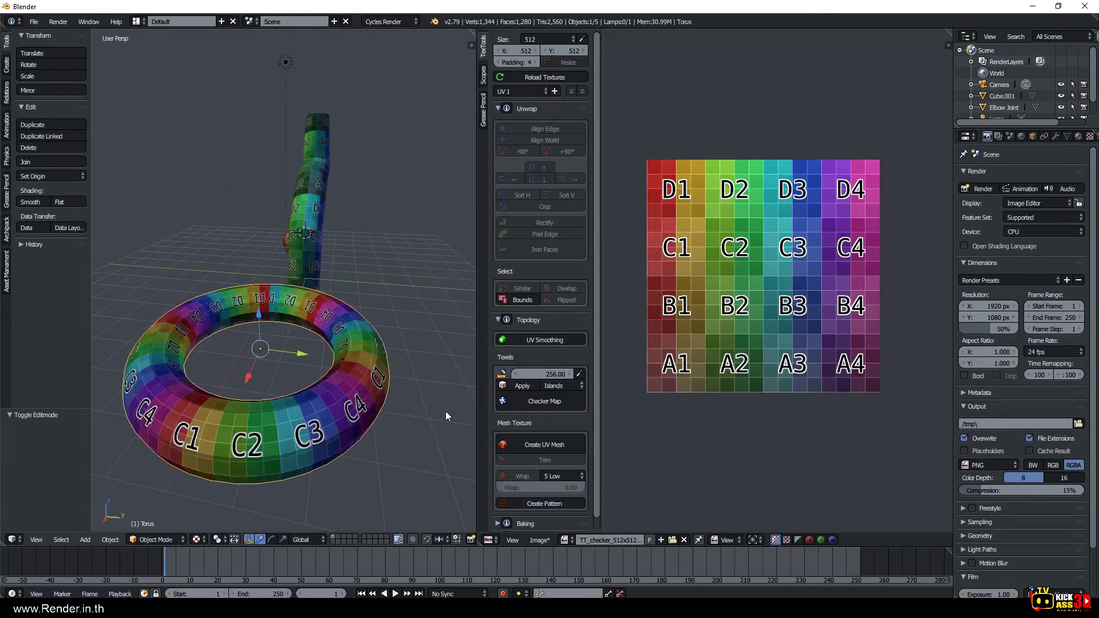
Apply the TexTools gravity checker map to the torus.
left_click(531, 402)
mouse_move(189, 367)
middle_mouse_down()
mouse_move(162, 351)
mouse_move(179, 307)
mouse_move(221, 375)
mouse_move(417, 386)
mouse_move(398, 346)
mouse_move(369, 380)
mouse_move(342, 376)
middle_mouse_up()
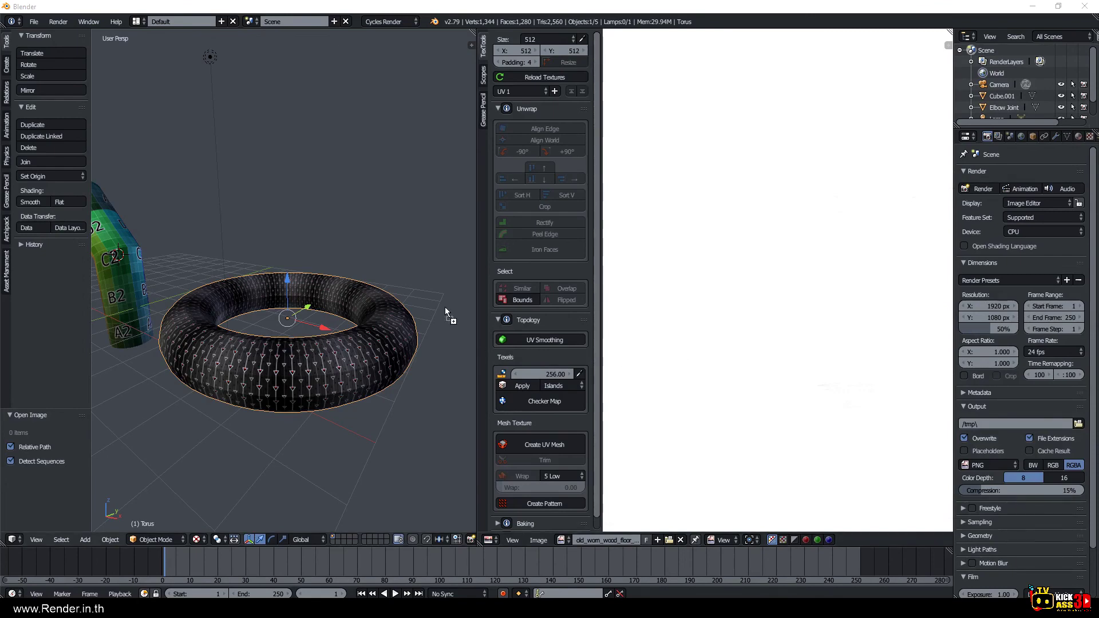
Remove the torus's checker material slot and create a new material.
scroll(703, 334, "down", 5)
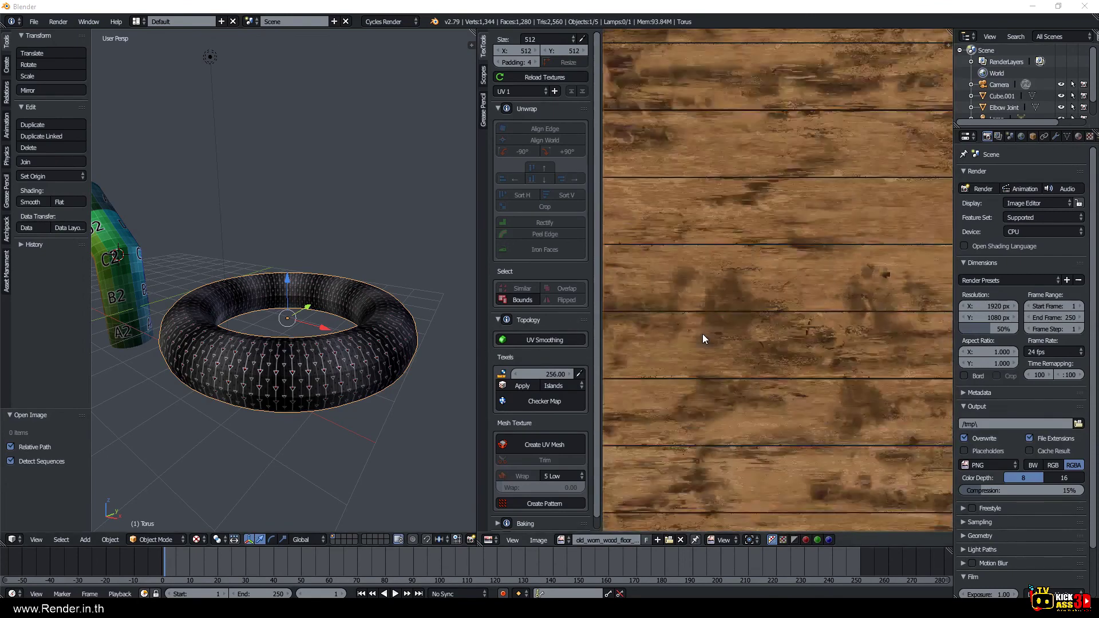
scroll(702, 334, "down", 7)
scroll(702, 332, "up", 2)
scroll(703, 331, "up", 2)
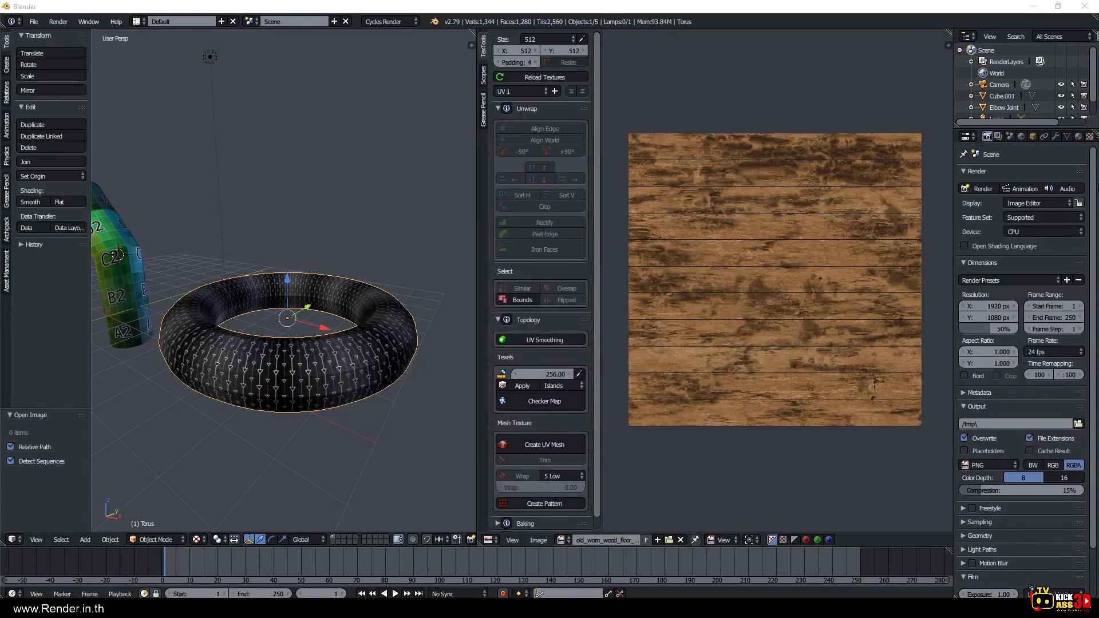
left_click(1079, 136)
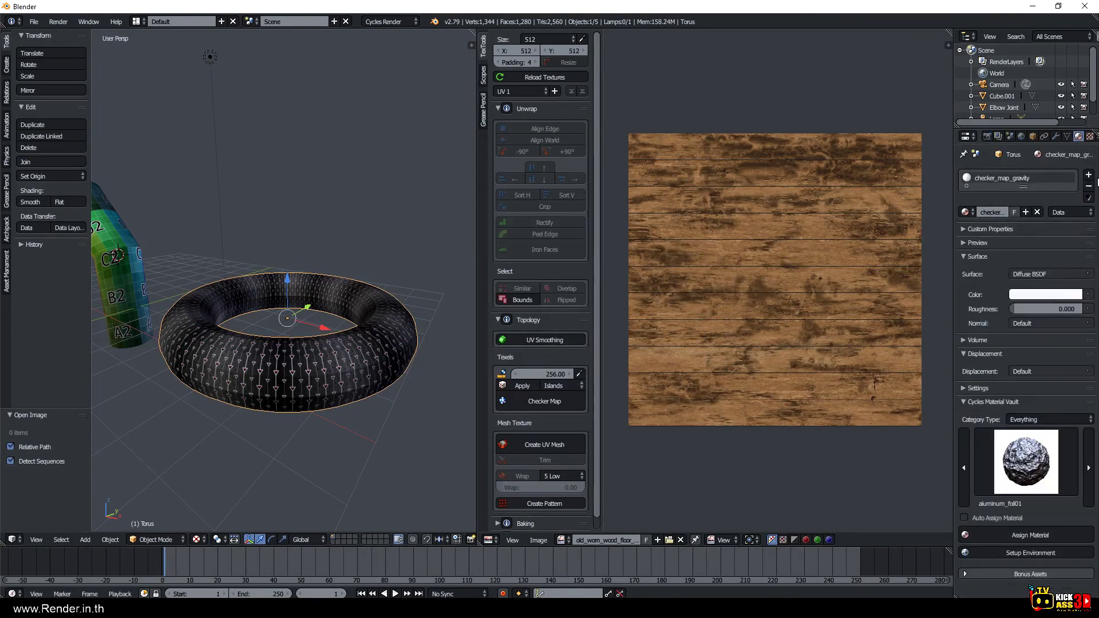
left_click(1090, 187)
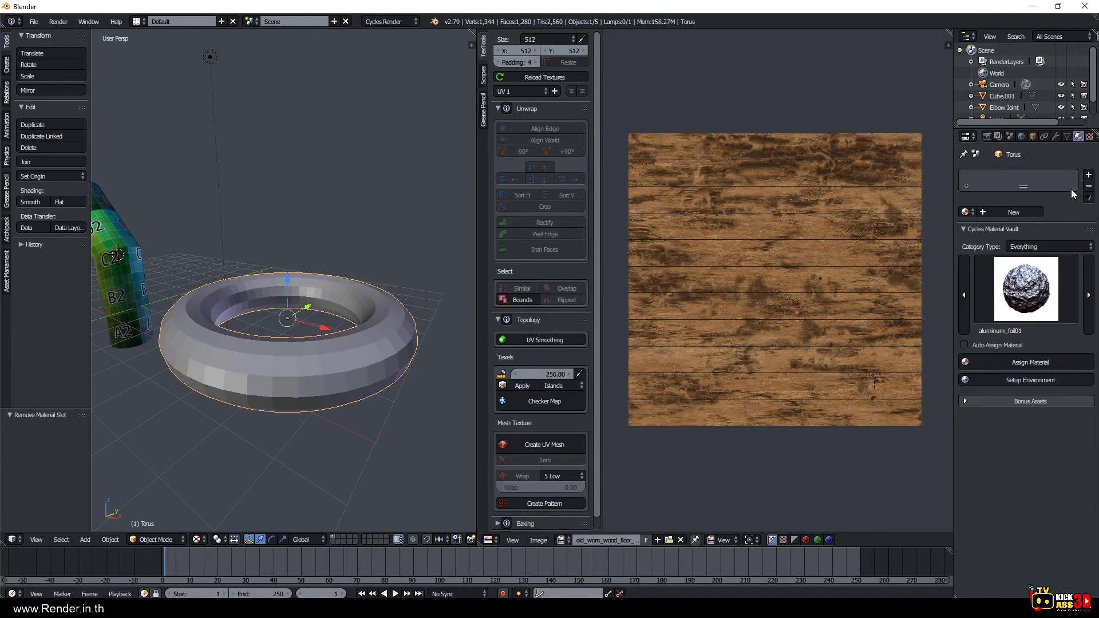
left_click(1029, 209)
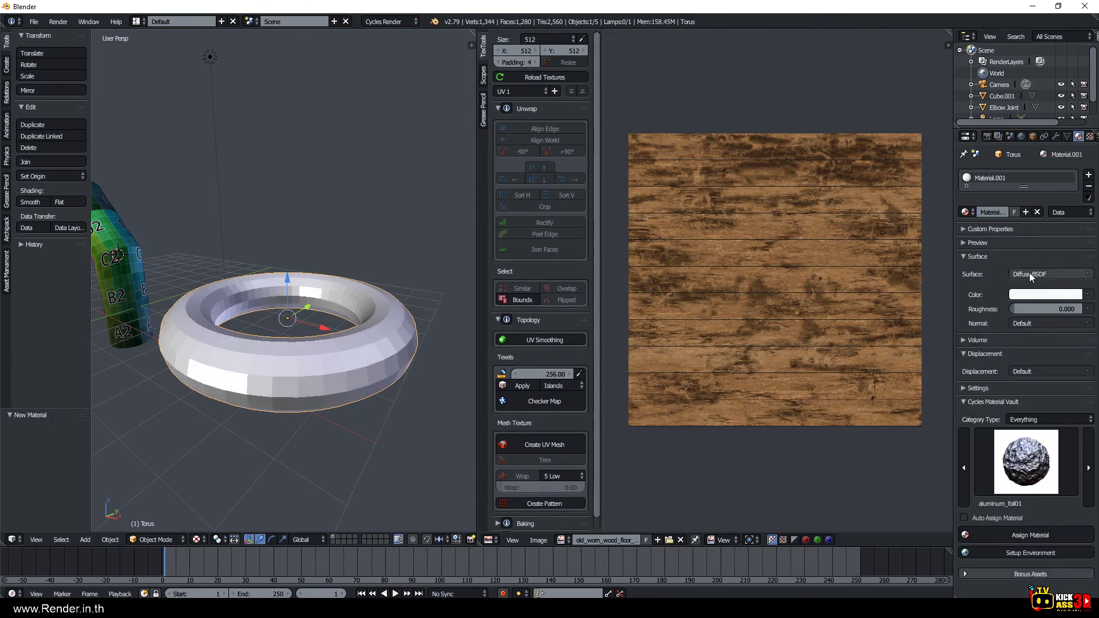
Set the new material's Color to an Image Texture using the worn wood floor image.
left_click(1029, 273)
left_click(1087, 294)
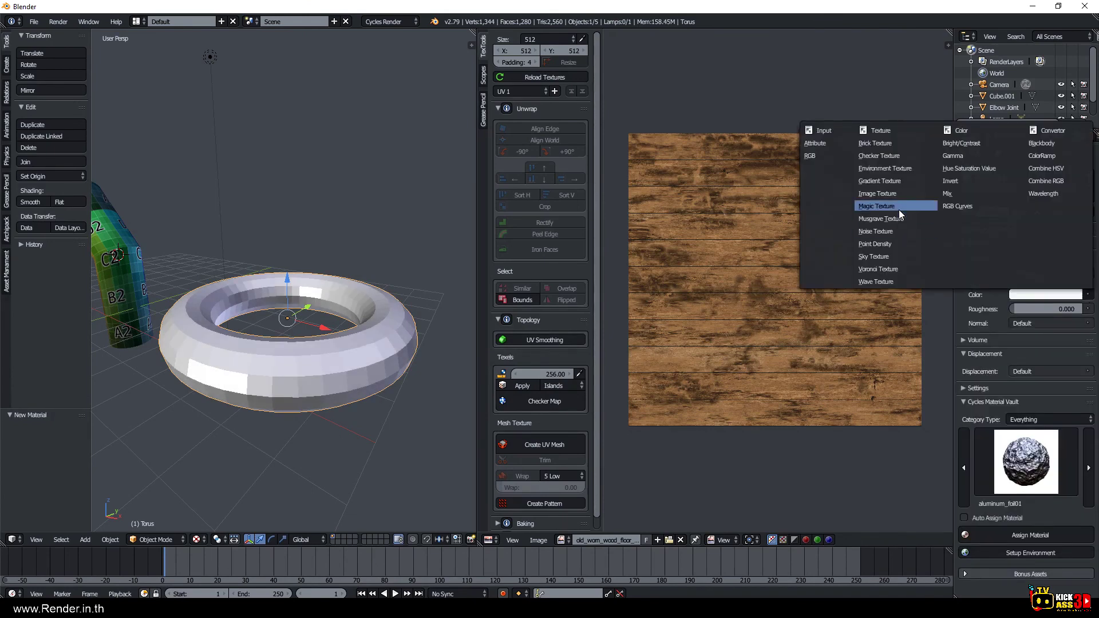
left_click(881, 194)
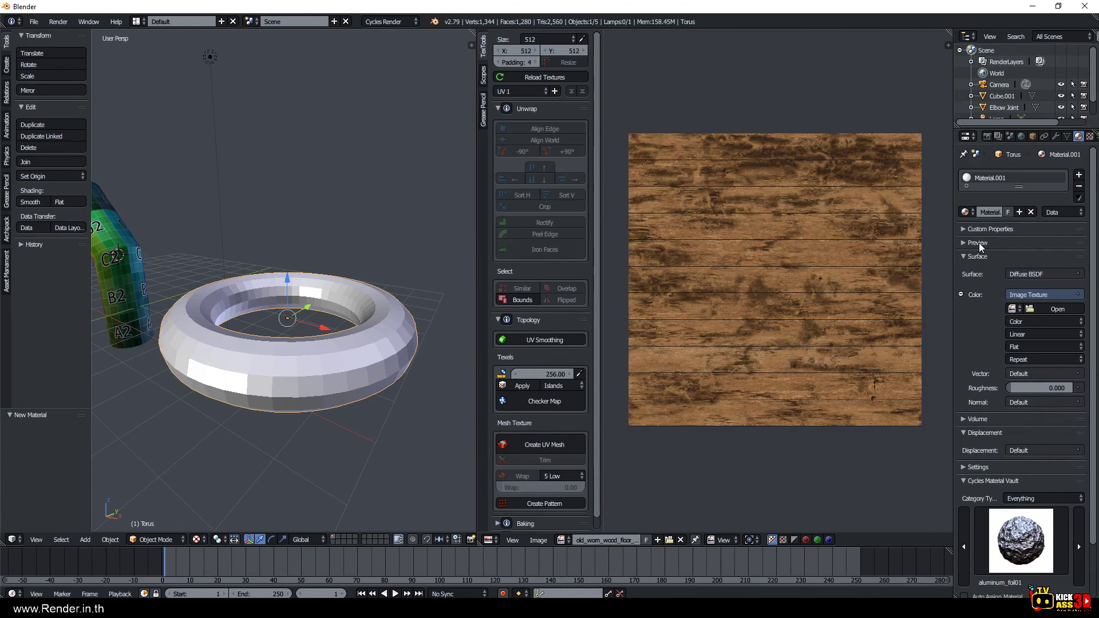
left_click(1012, 308)
left_click(932, 341)
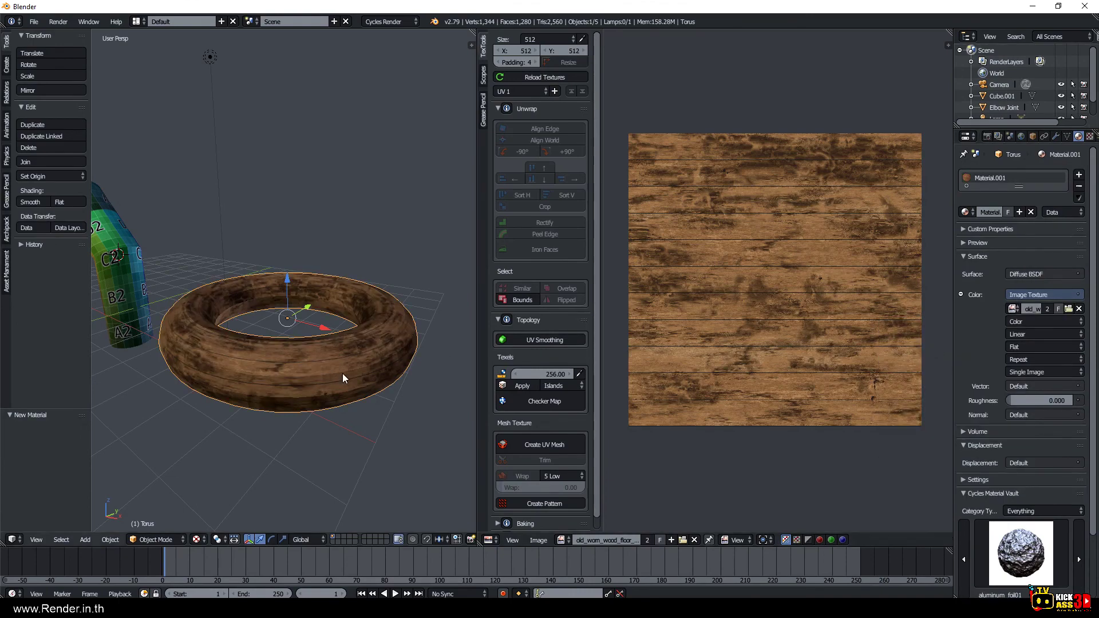
Rename the torus's new material to Wood.
mouse_move(342, 373)
middle_mouse_down()
mouse_move(253, 406)
mouse_move(146, 294)
mouse_move(157, 263)
mouse_move(371, 322)
middle_mouse_up()
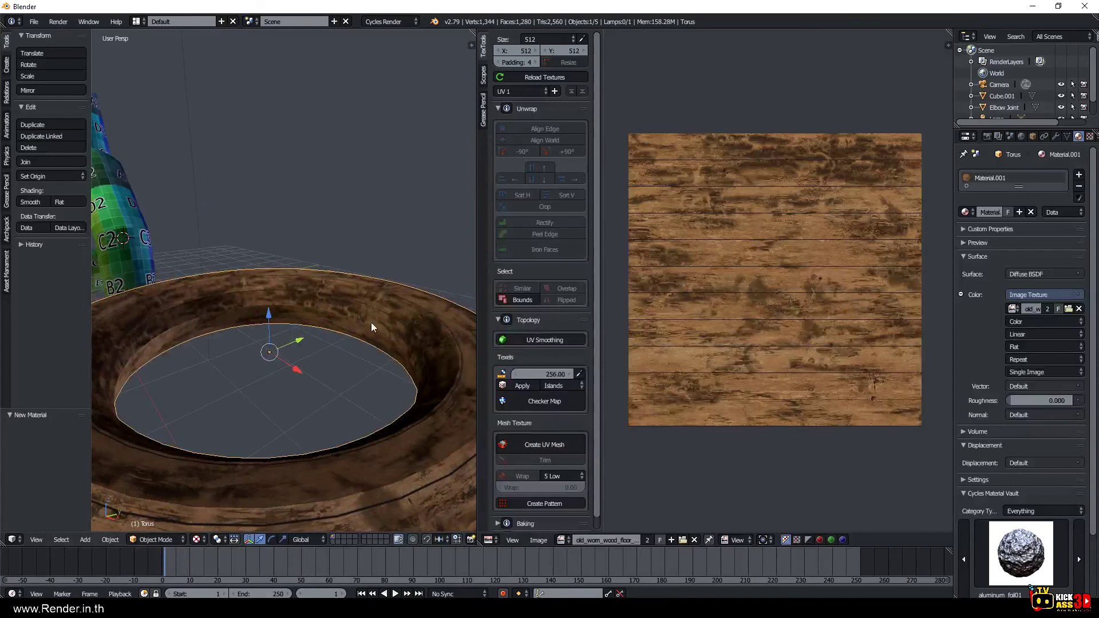
left_click(994, 213)
type("Wood")
key("Return")
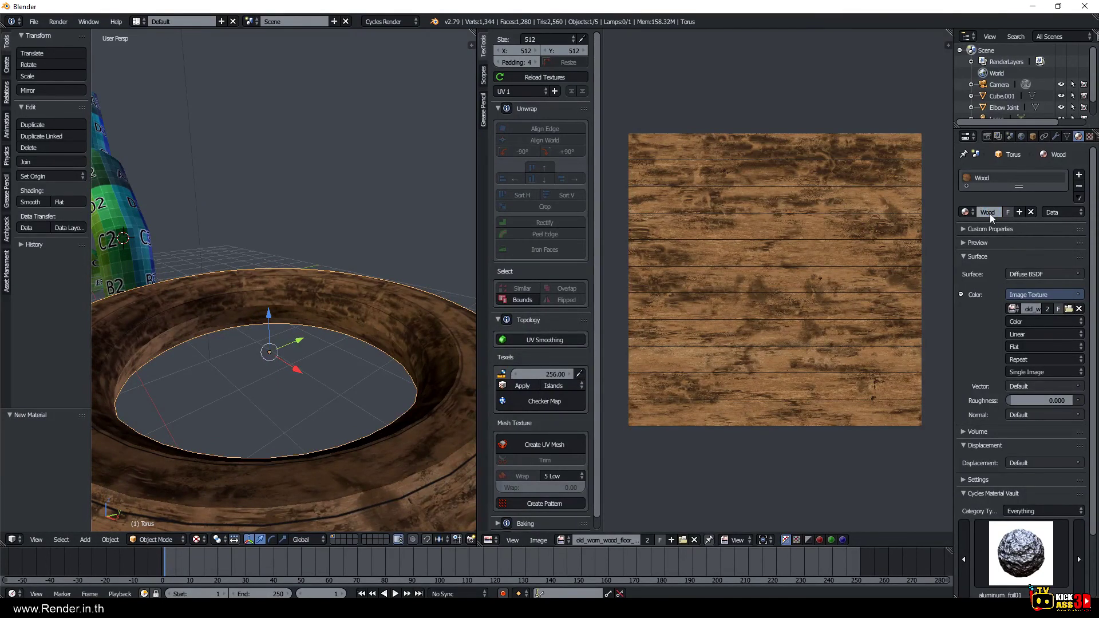
Apply TexTools texel density 256, then 512, to the torus.
scroll(390, 328, "down", 3)
scroll(308, 376, "down", 3)
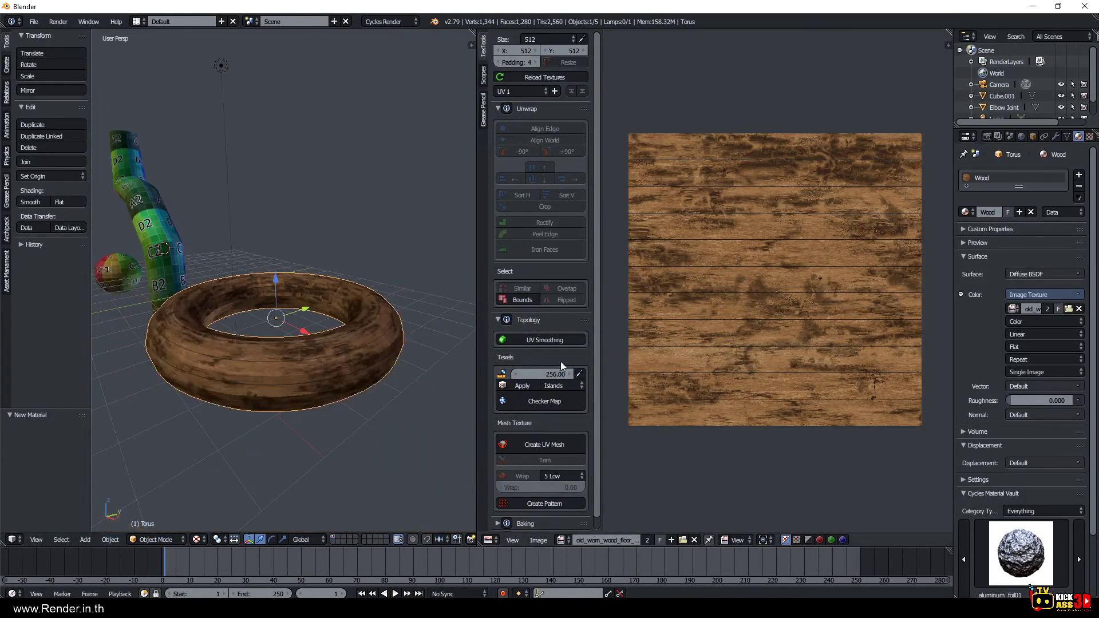
scroll(265, 358, "up", 1)
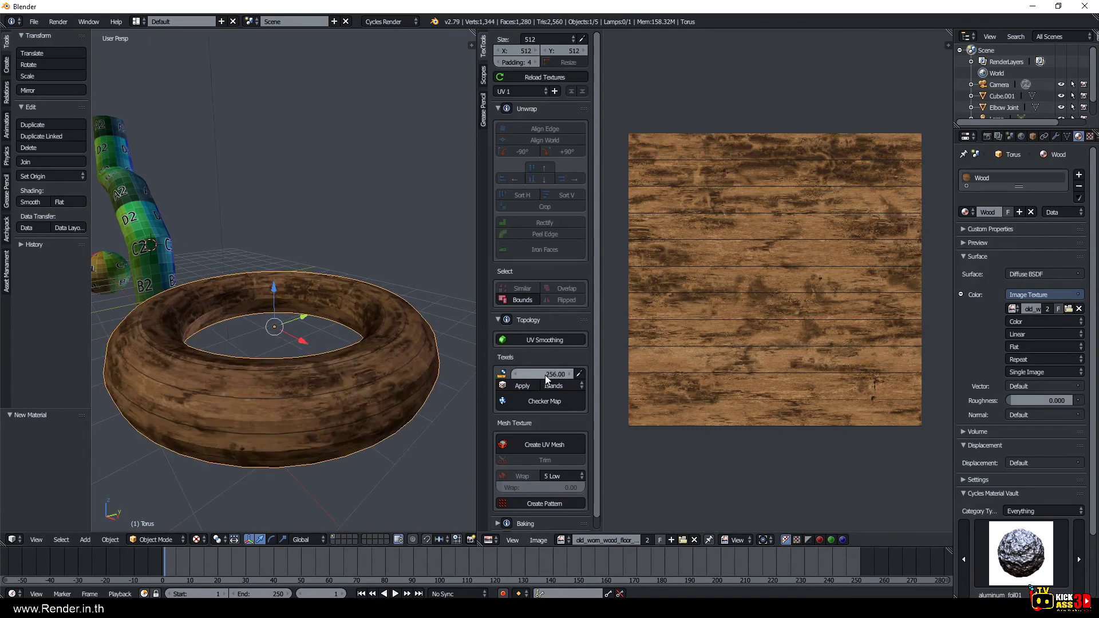
left_click(522, 386)
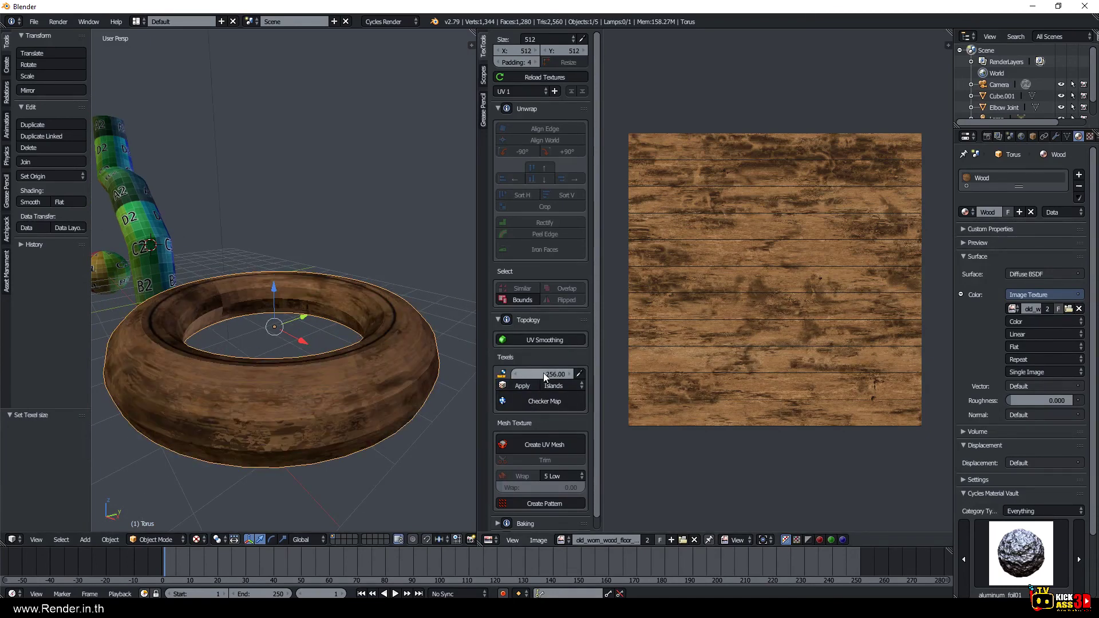
left_click(544, 373)
type("512")
key("Return")
left_click(530, 388)
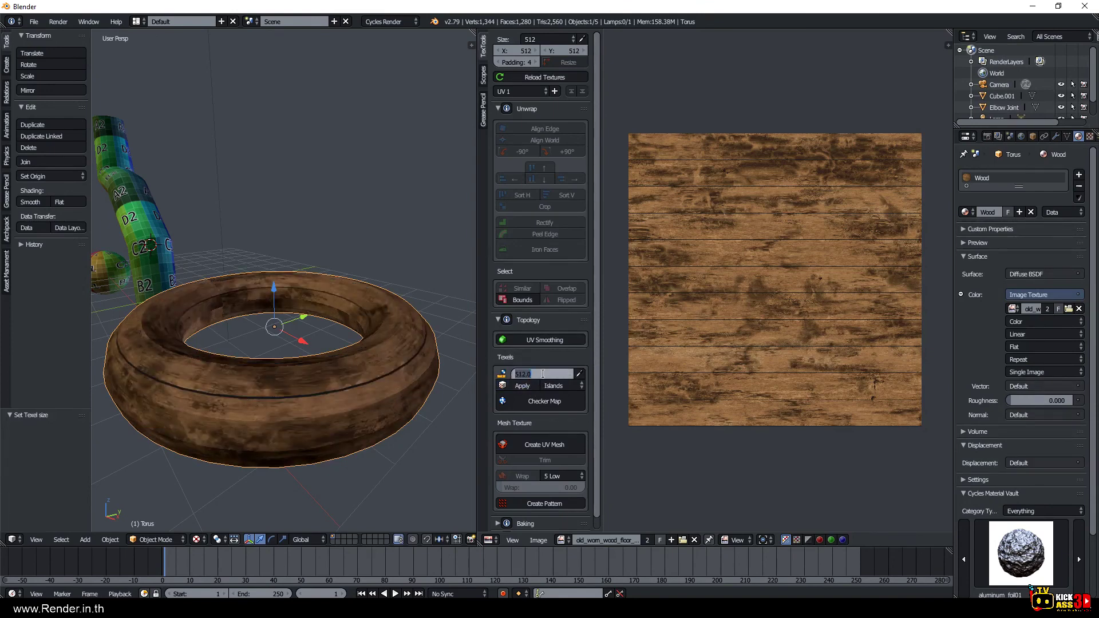
Apply texel densities of 1024 and then 2048 to the torus.
type("1024")
key("Return")
left_click(530, 386)
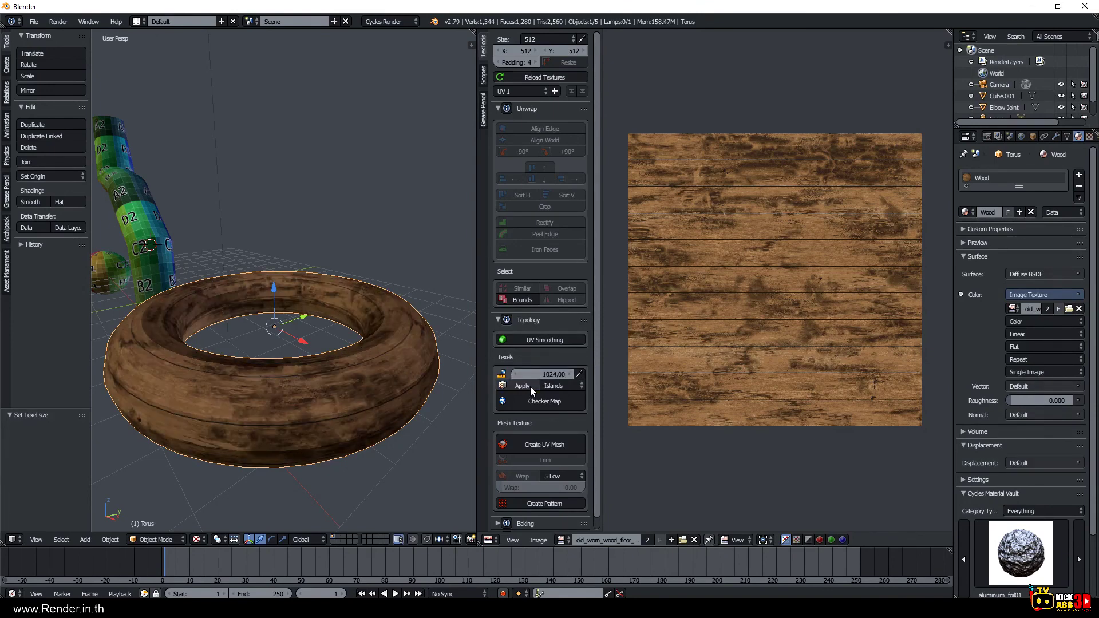
left_click(543, 372)
type("2048")
key("Return")
left_click(527, 387)
mouse_move(321, 360)
middle_mouse_down()
mouse_move(303, 354)
mouse_move(304, 289)
mouse_move(315, 355)
middle_mouse_up()
Set the texel density back to 512 and apply it.
left_click(547, 374)
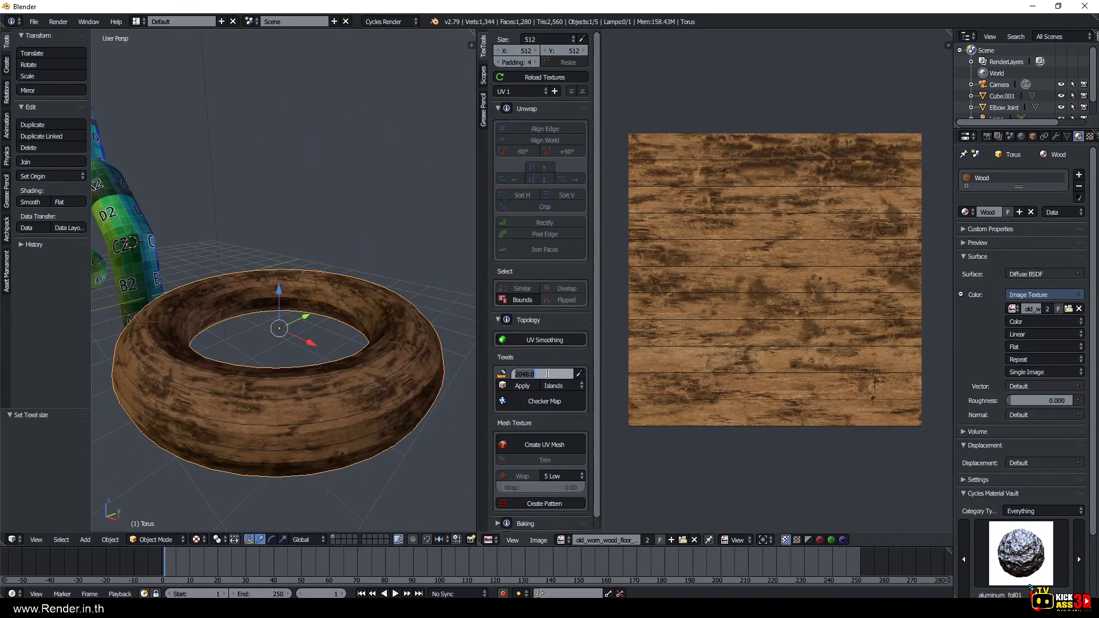
type("512")
key("Return")
left_click(518, 387)
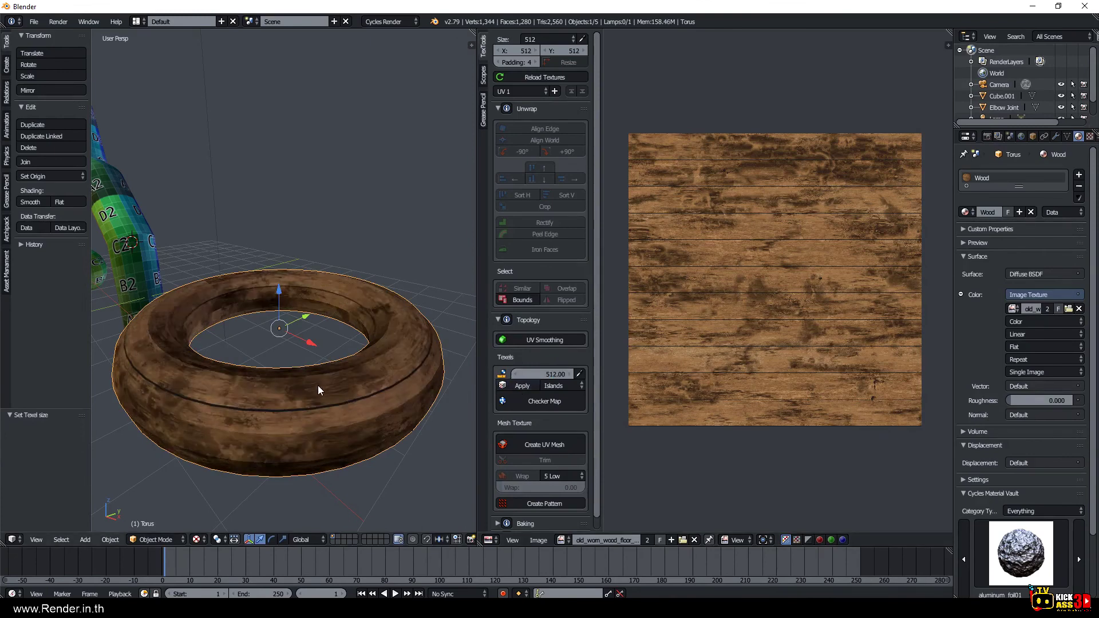
key("Tab")
Select all torus faces and move their UV islands onto the wood image.
key("a")
key("a")
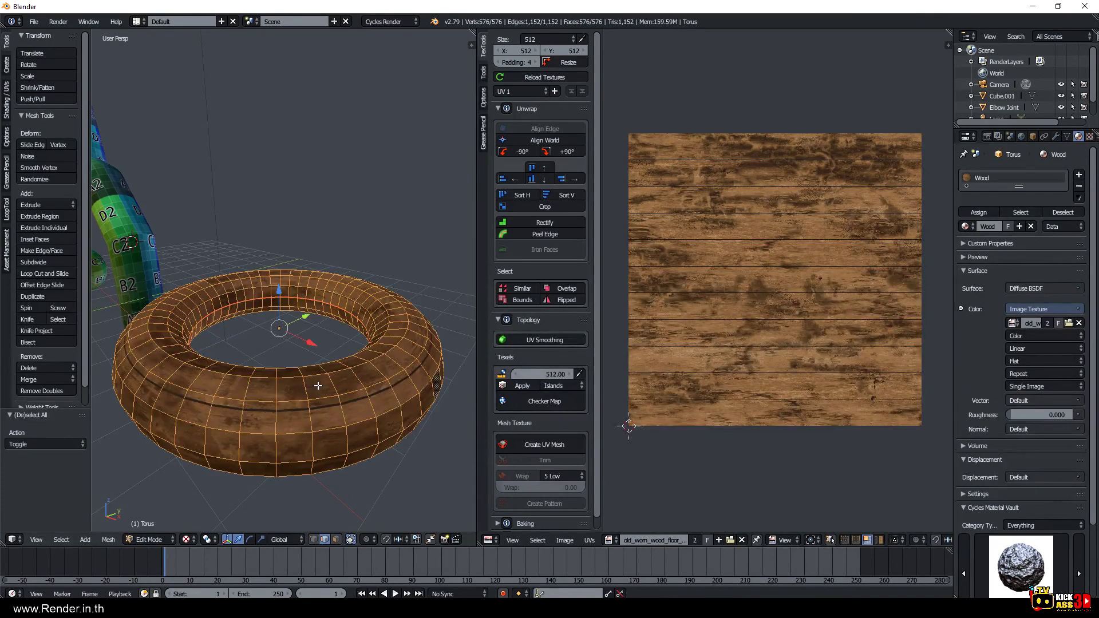
scroll(687, 375, "down", 3)
scroll(687, 376, "down", 1)
scroll(774, 362, "down", 1)
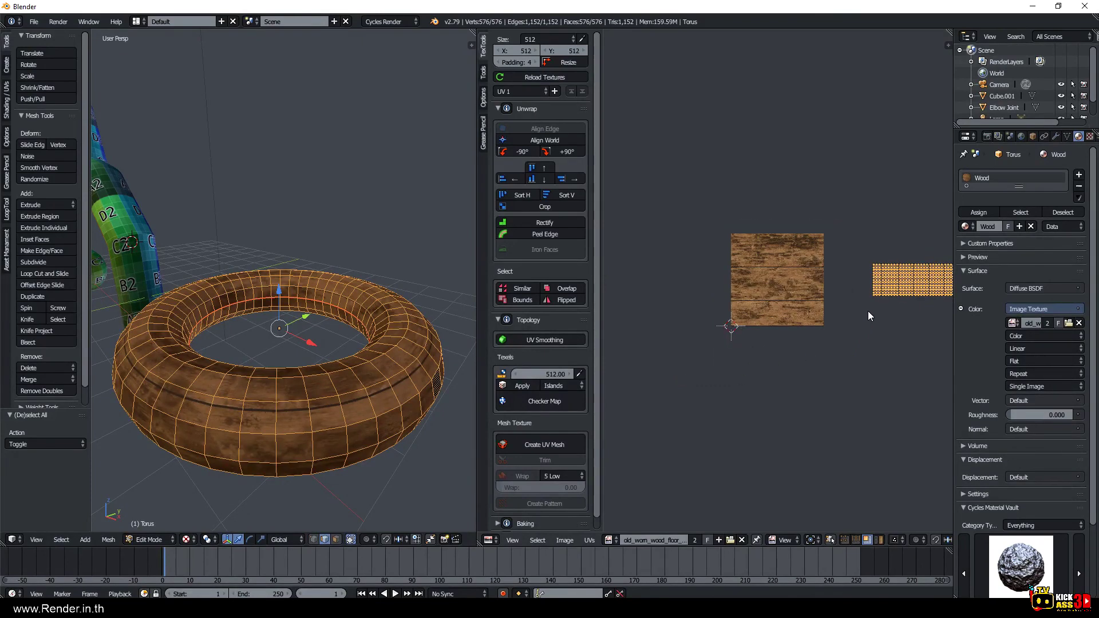
key("g")
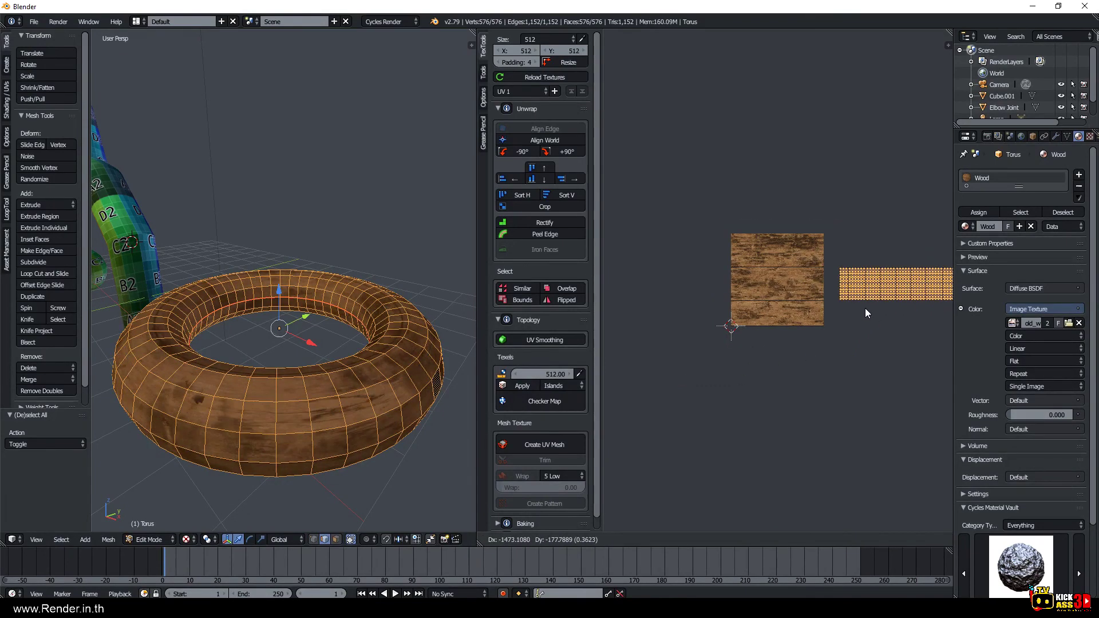
left_click(758, 332)
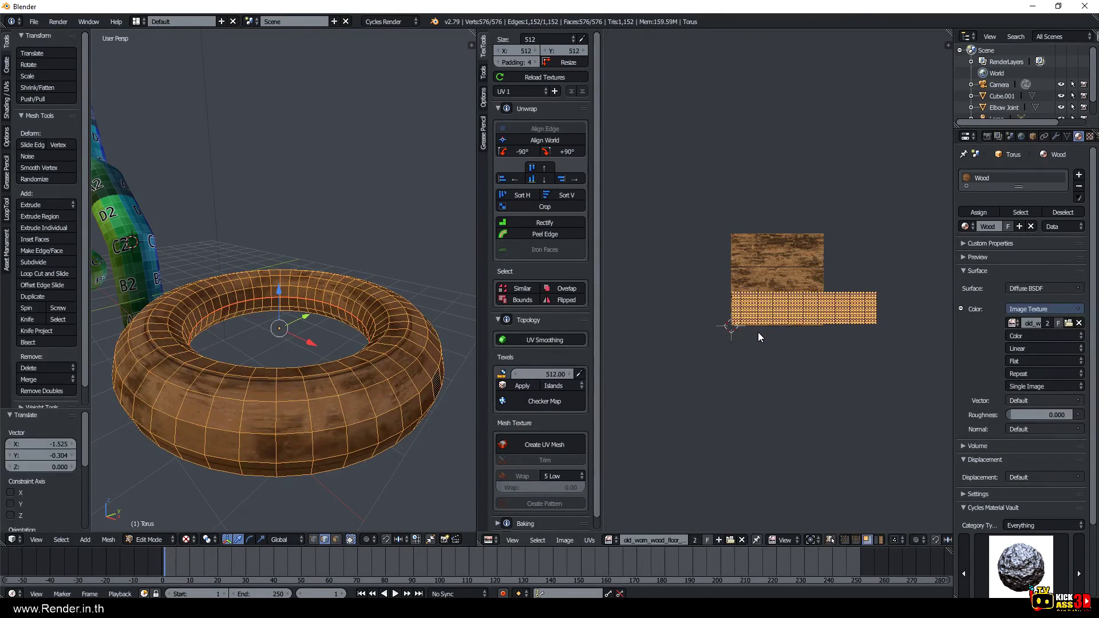
scroll(758, 332, "up", 4)
key("g")
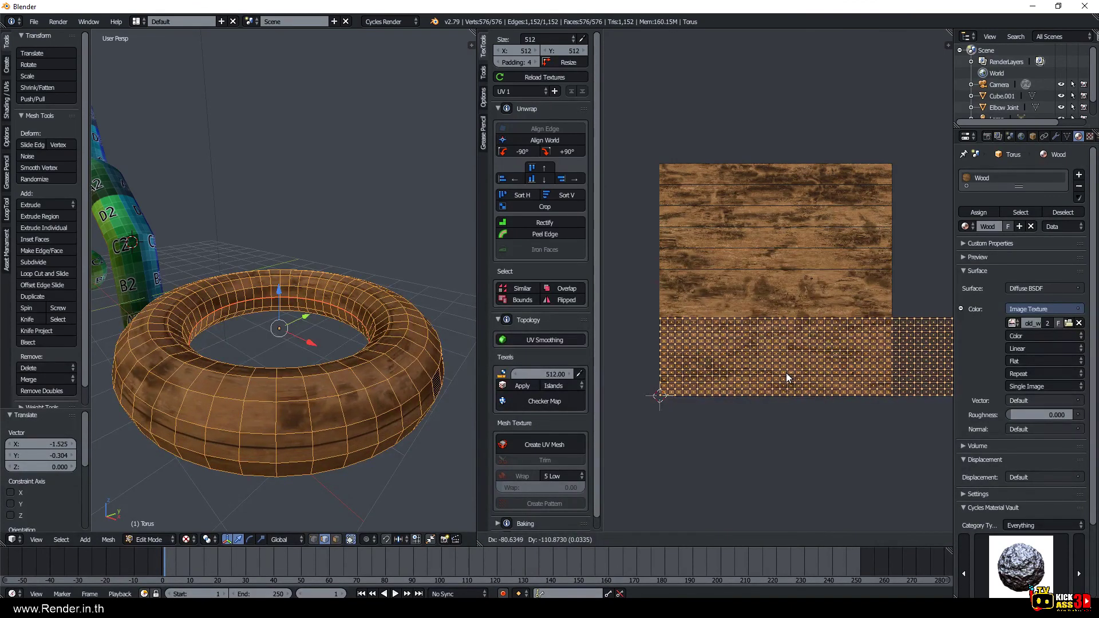
left_click(785, 373)
Apply 1024 texel density to the torus UVs, reposition them and scale about 1.9 times.
scroll(748, 361, "down", 5)
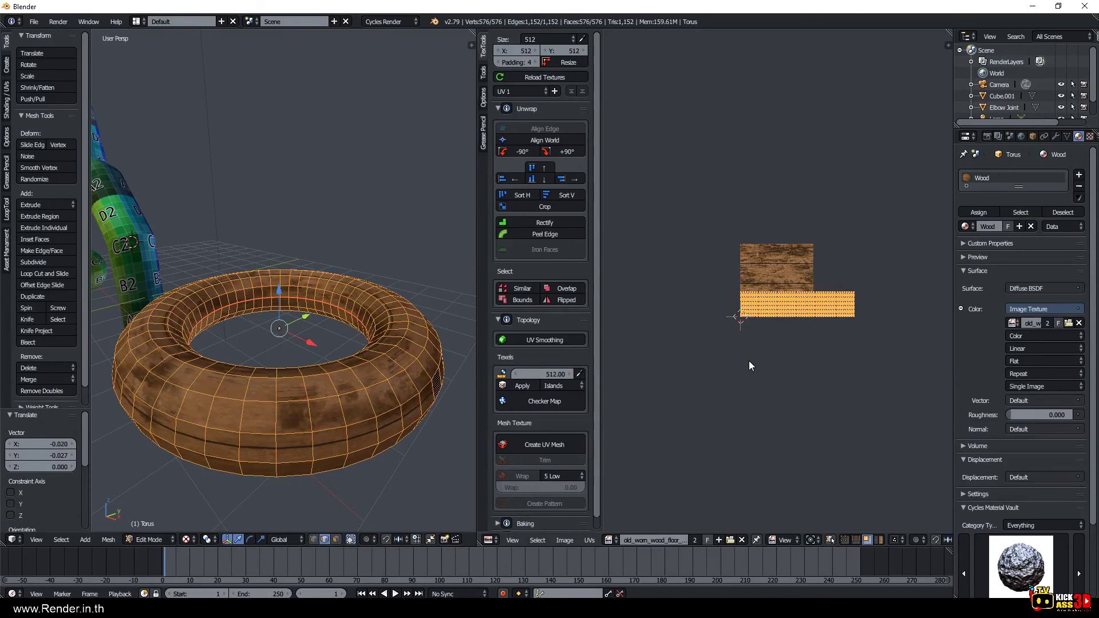
left_click(553, 373)
type("1024")
left_click(530, 388)
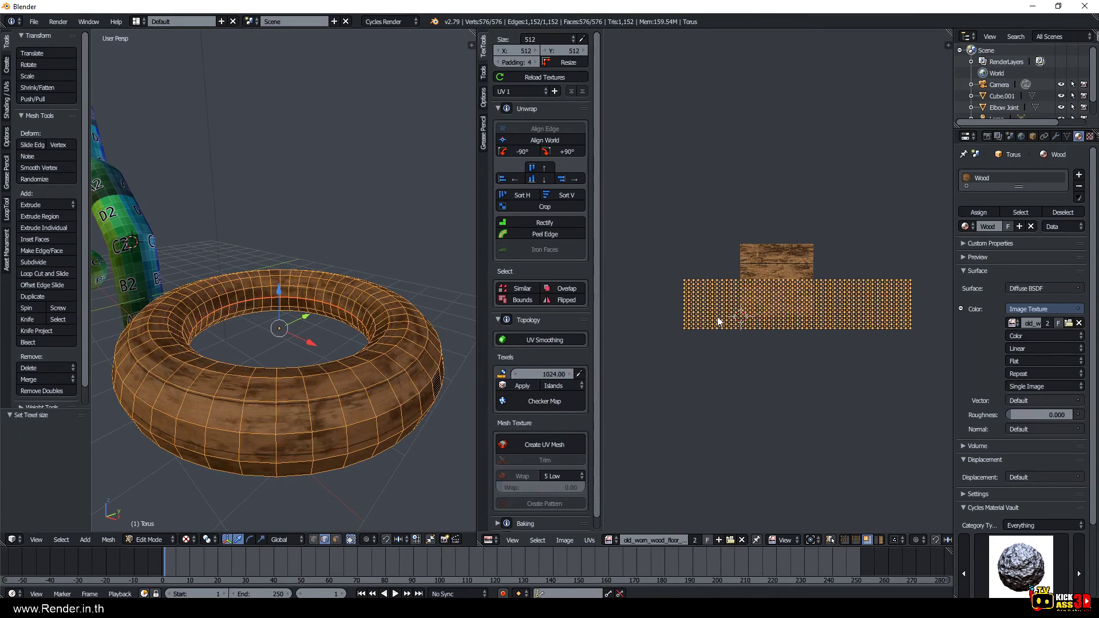
key("g")
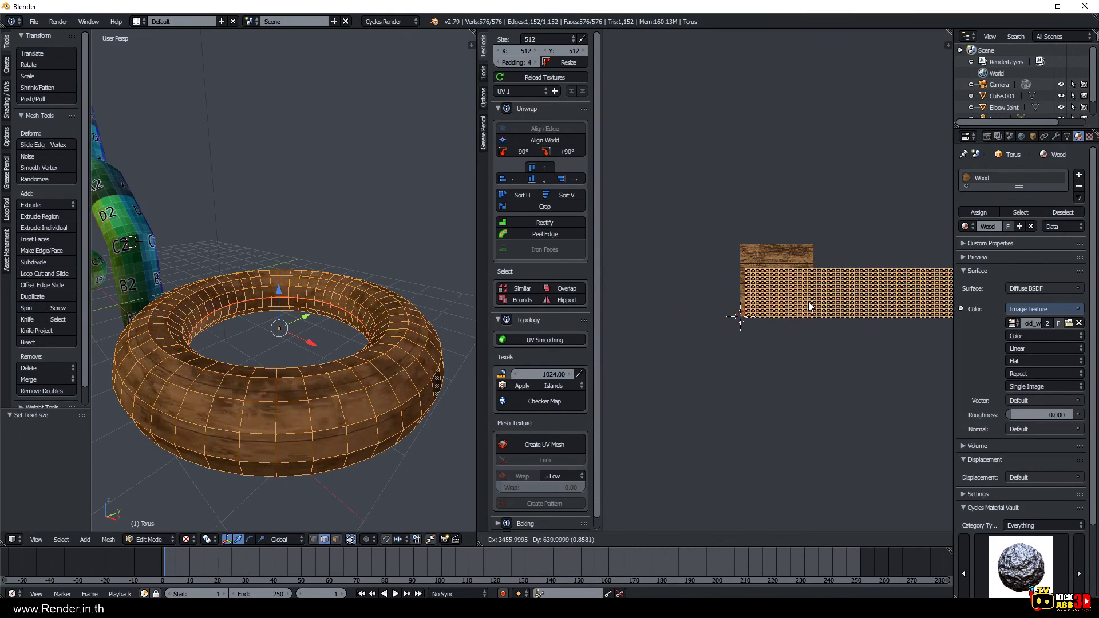
left_click(804, 305)
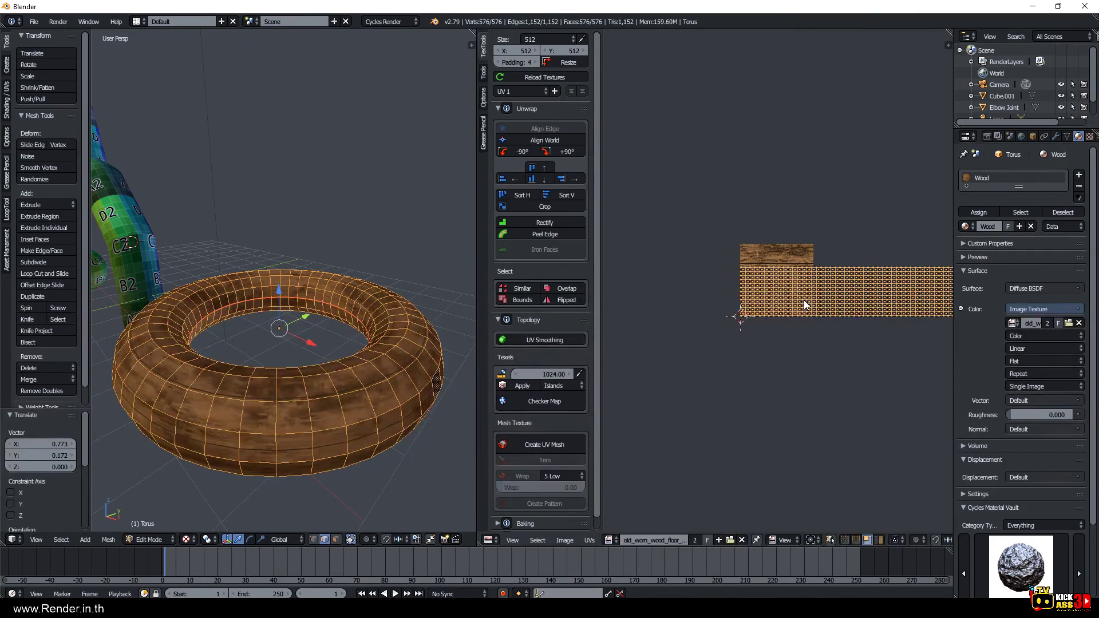
key("s")
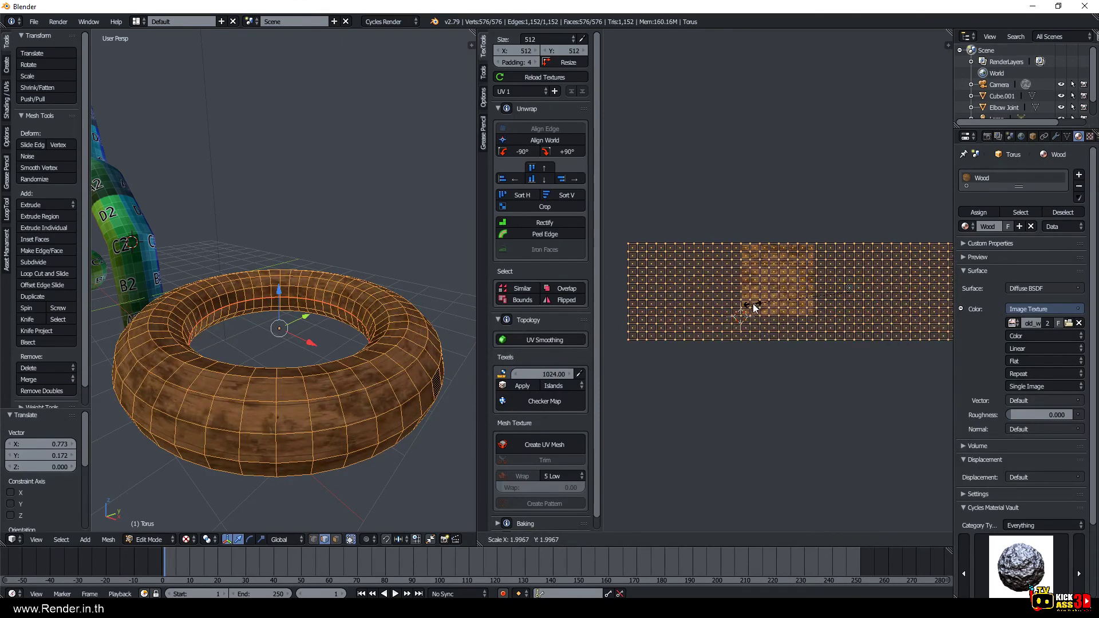
left_click(758, 308)
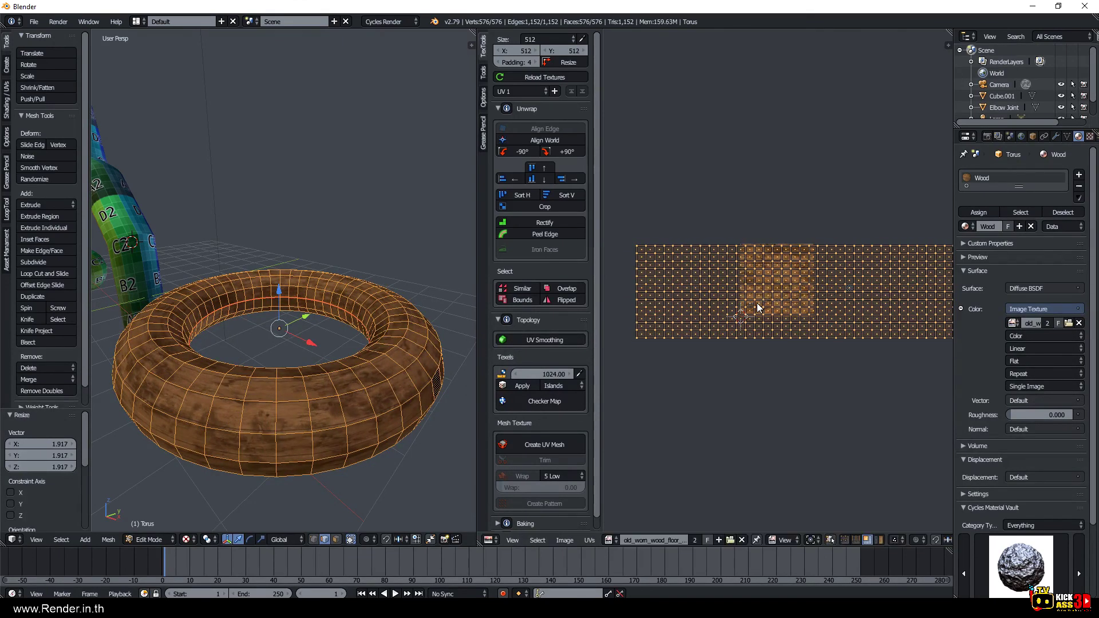
Fine-tune the torus UV position and size over the wood texture.
key("g")
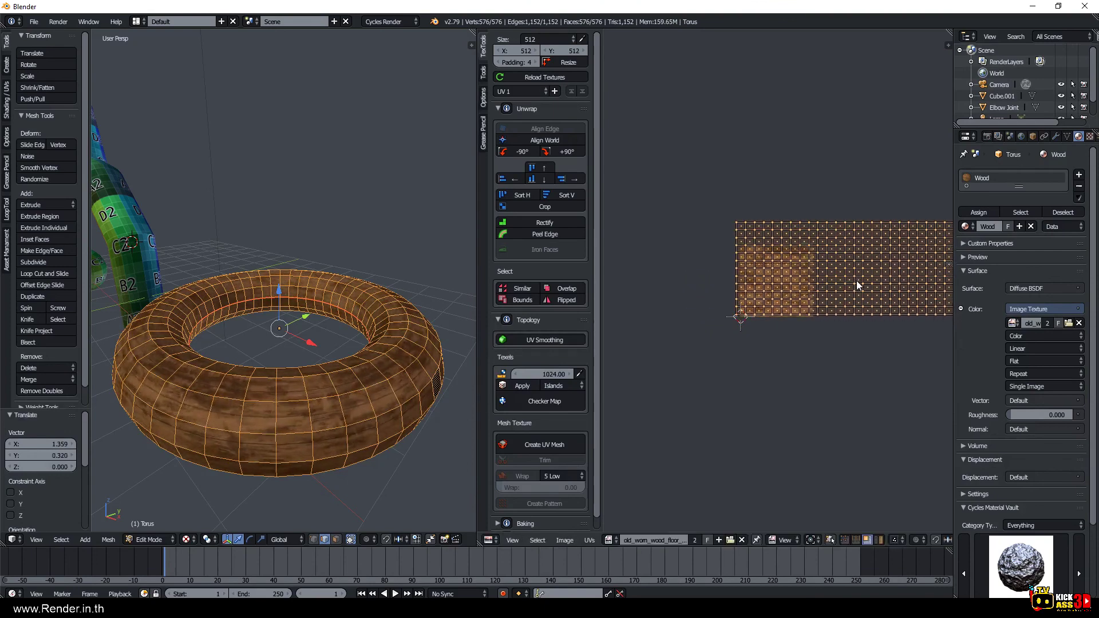
left_click(795, 293)
key("s")
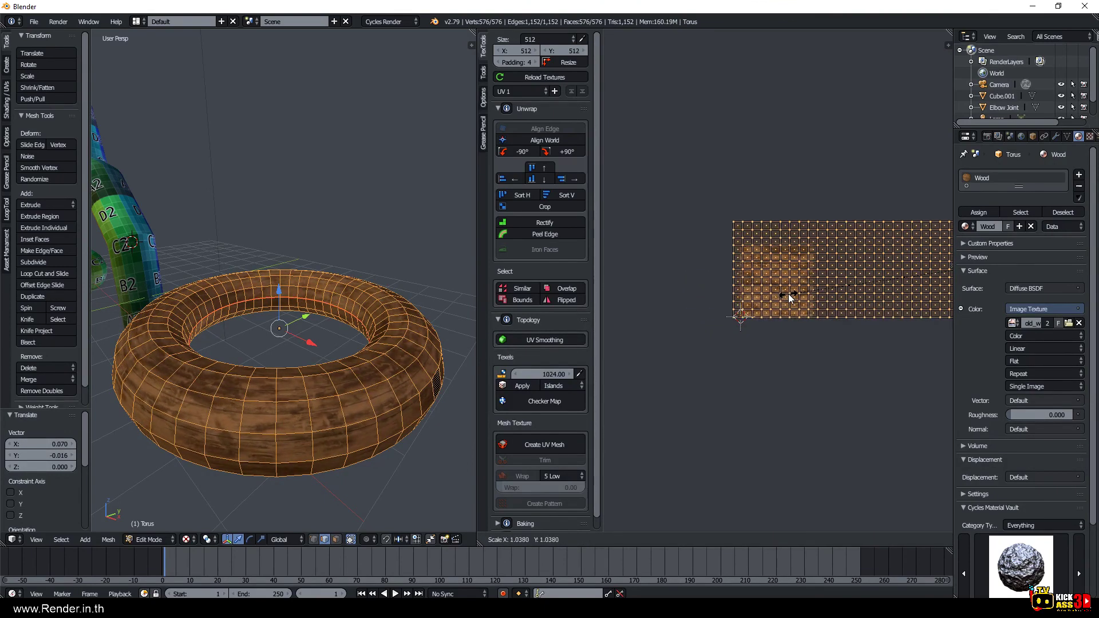
left_click(787, 294)
key("g")
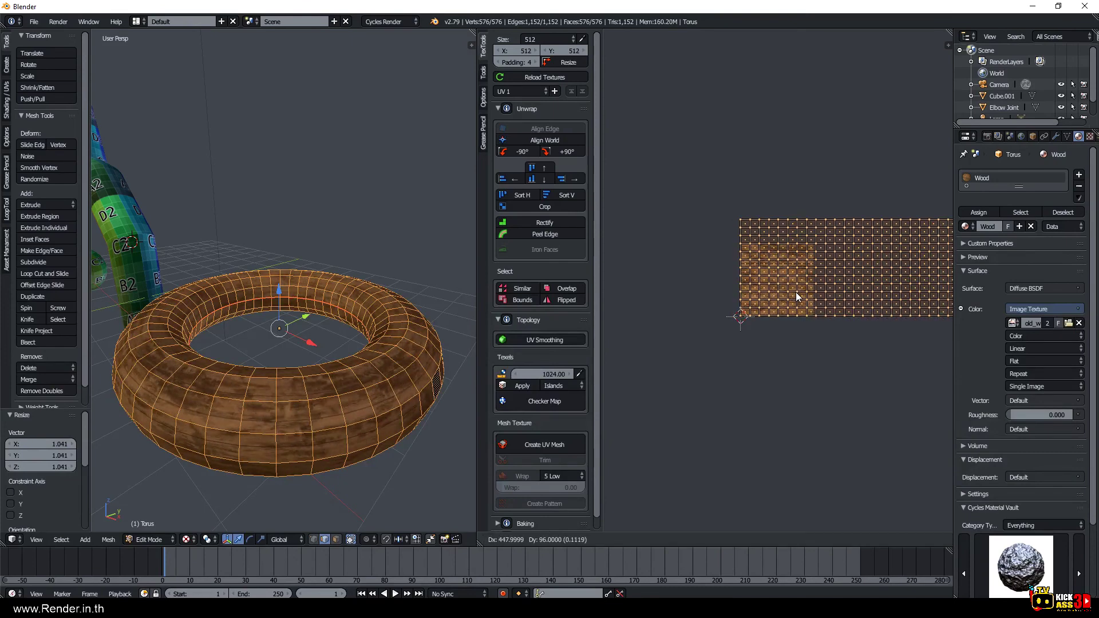
left_click(795, 293)
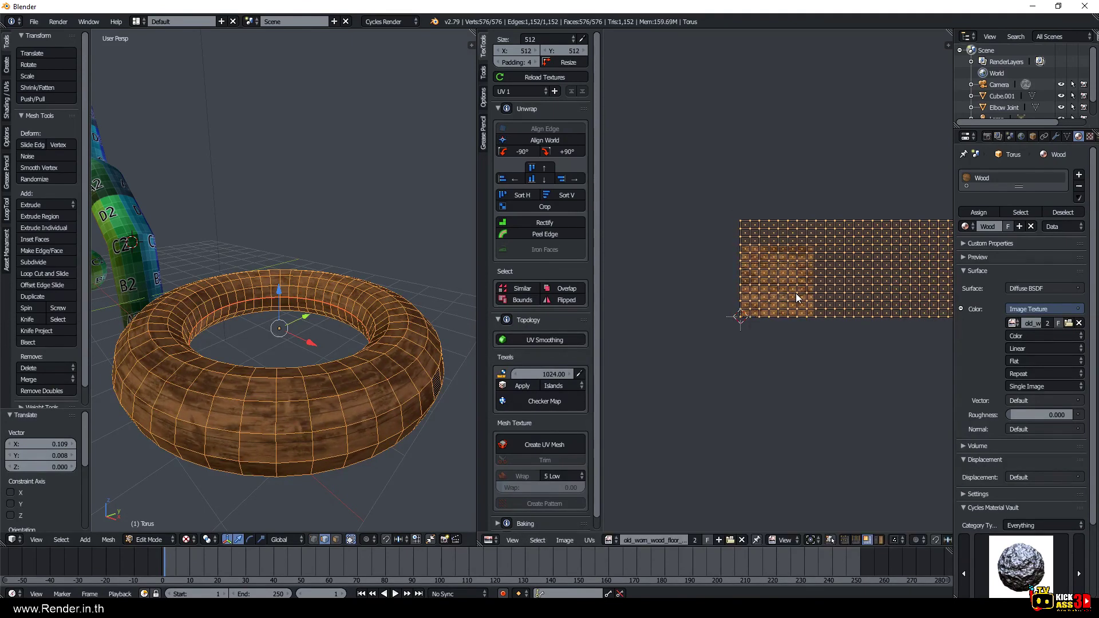
scroll(795, 293, "up", 6)
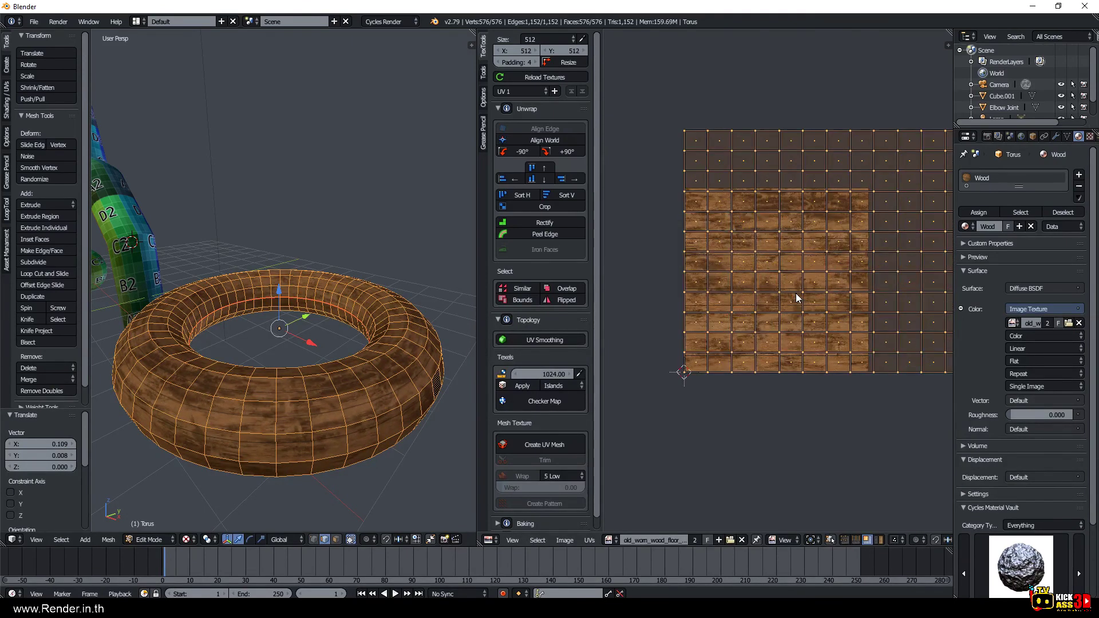
key("s")
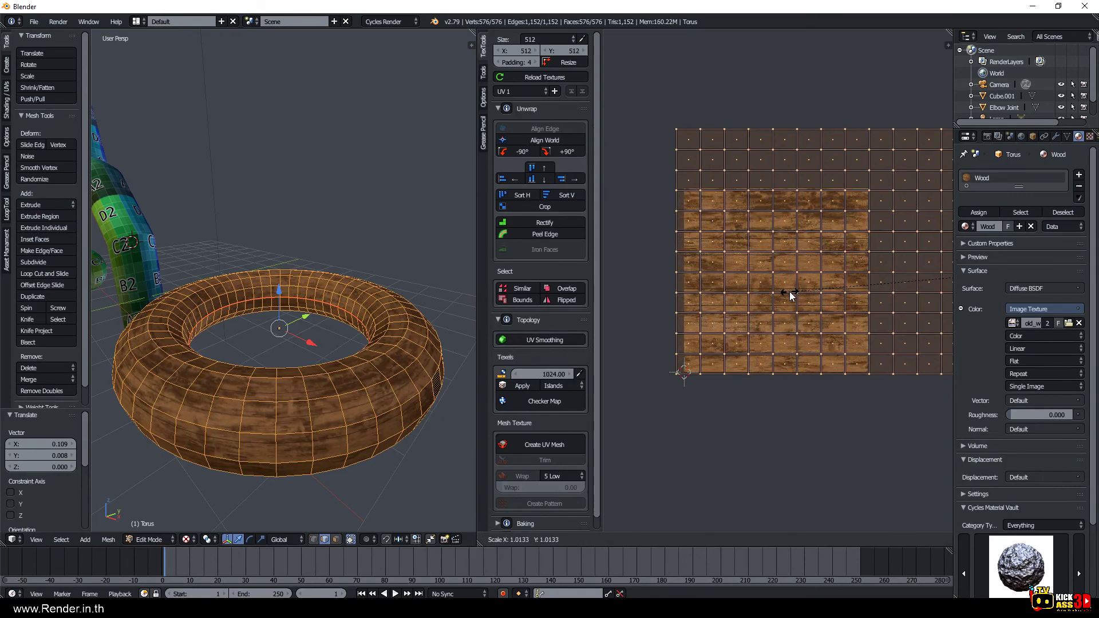
left_click(791, 296)
key("g")
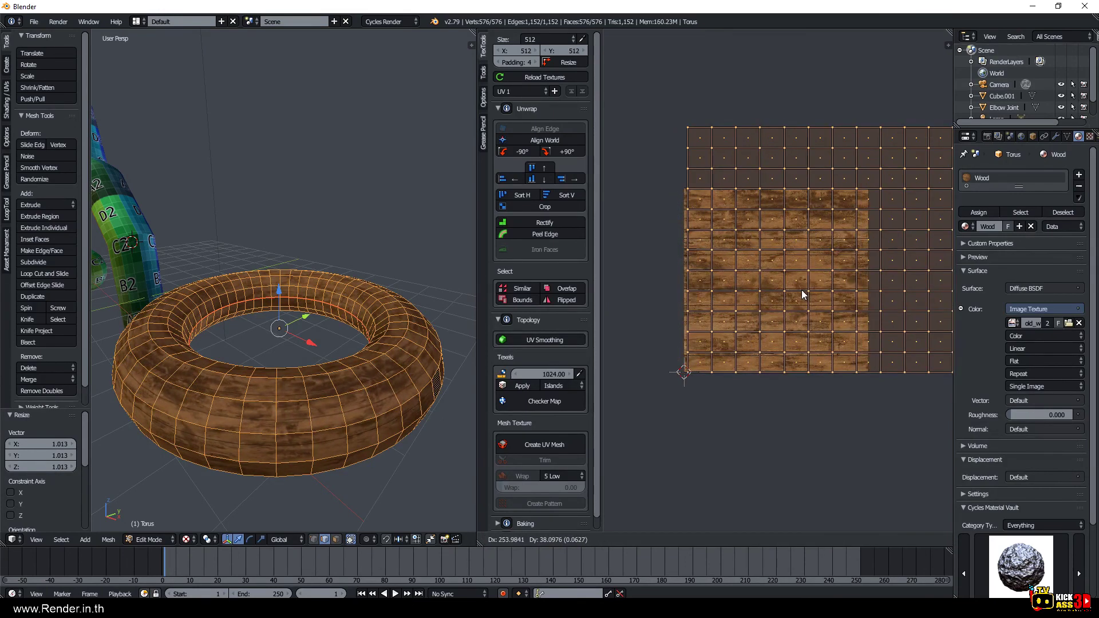
left_click(800, 294)
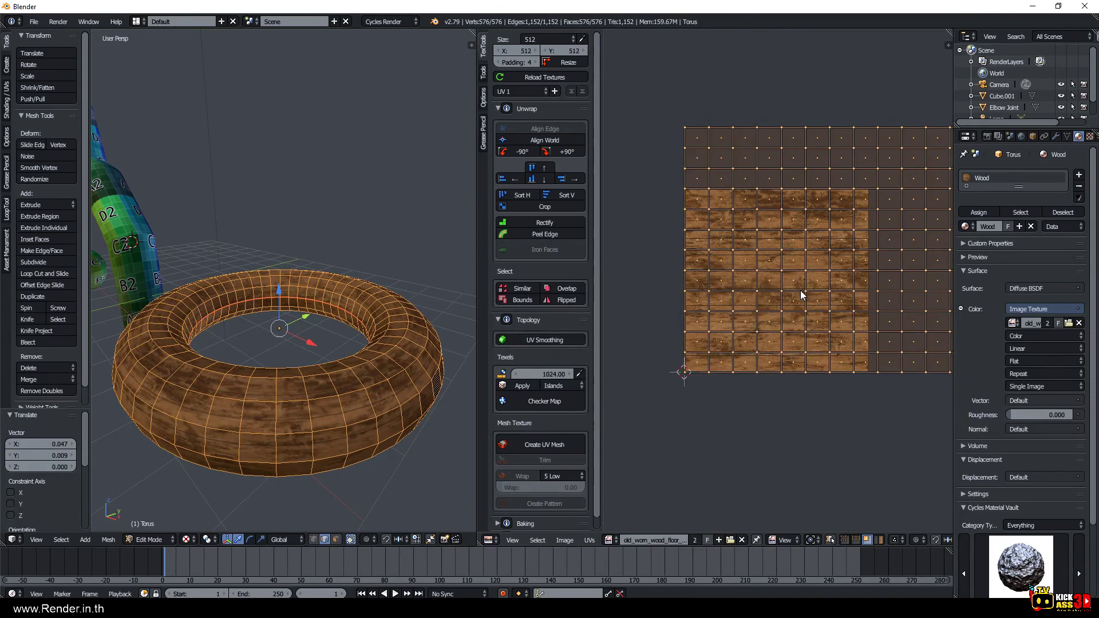
Leave Edit Mode and assign the Wood material to the Elbow Joint.
key("Tab")
mouse_move(355, 383)
middle_mouse_down()
mouse_move(363, 347)
mouse_move(262, 383)
middle_mouse_up()
scroll(256, 380, "down", 3)
right_click(205, 271)
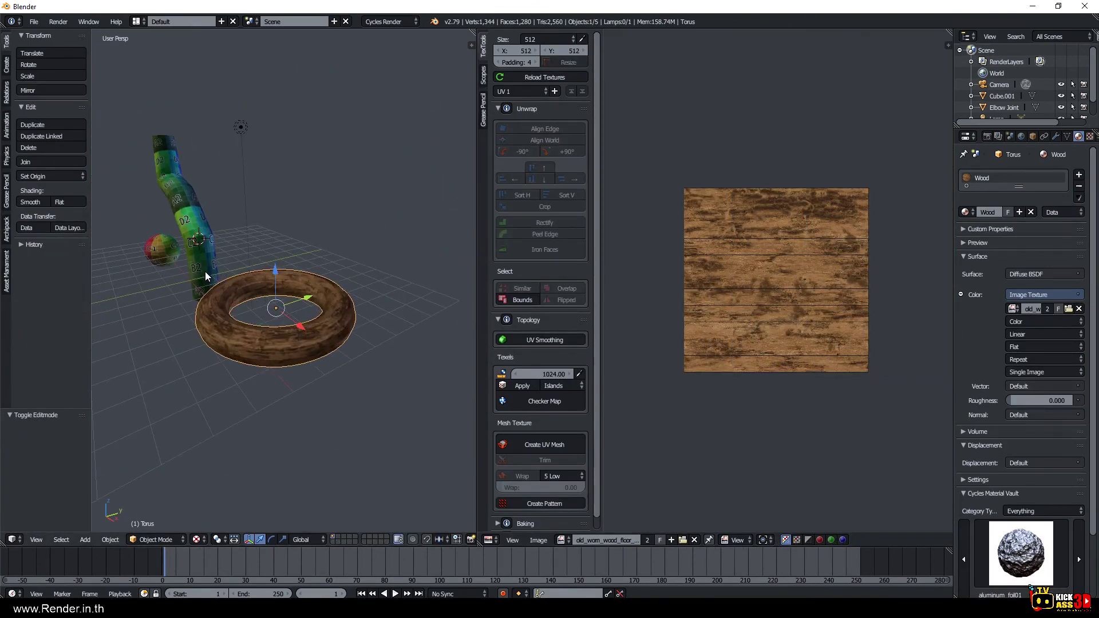
left_click(965, 212)
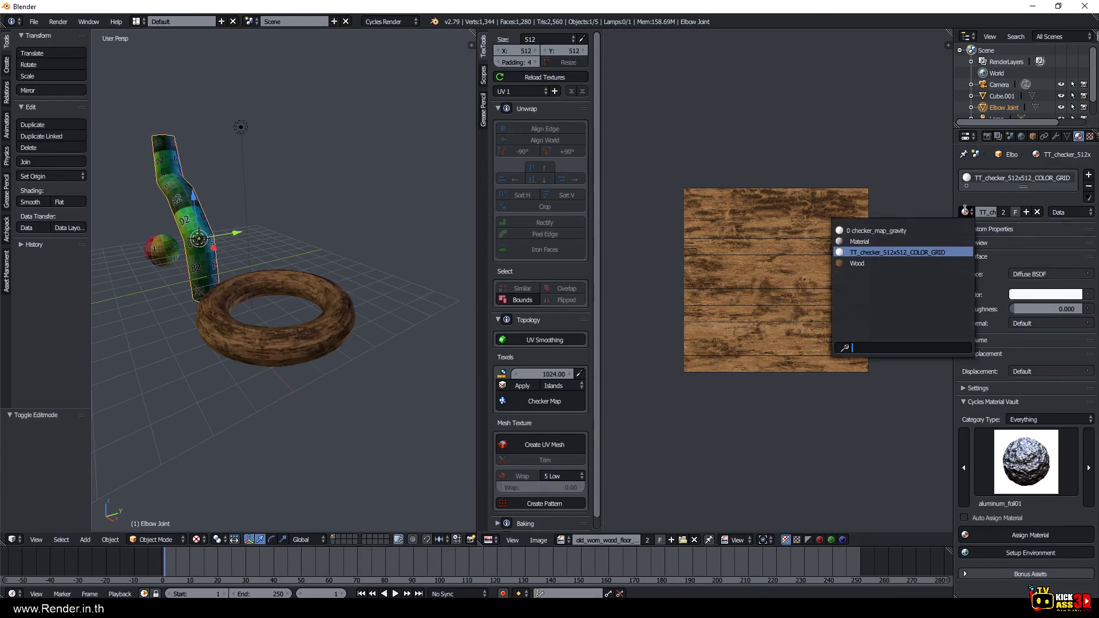
left_click(864, 263)
middle_click_drag(194, 262, 347, 352)
key("KP_Decimal")
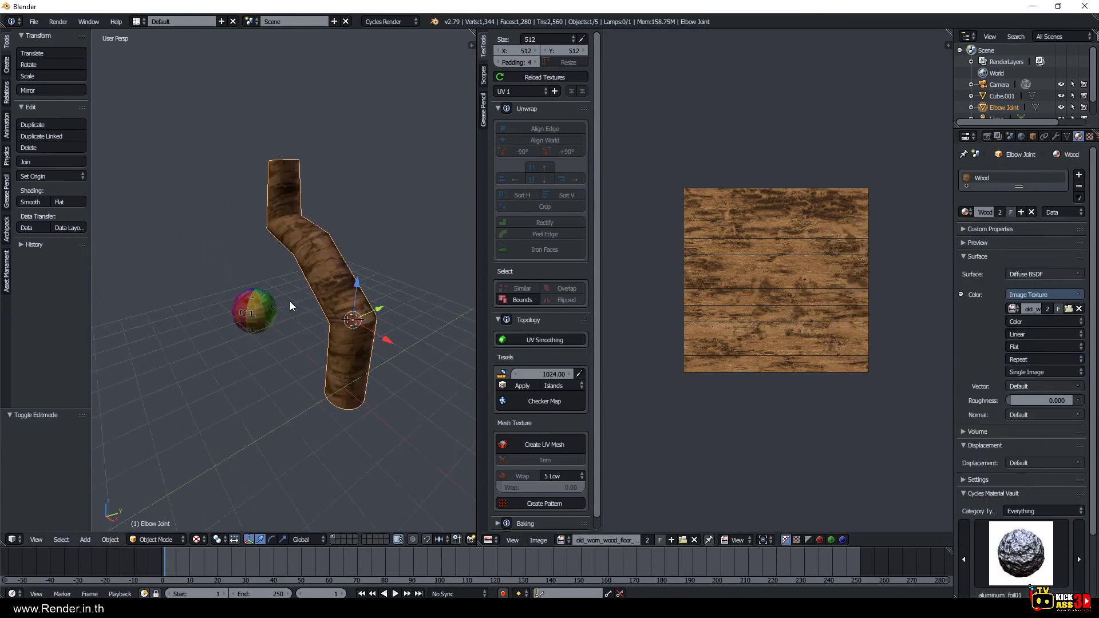
key("Tab")
Select the entire Elbow Joint mesh and rotate its UV island by +90°.
key("a")
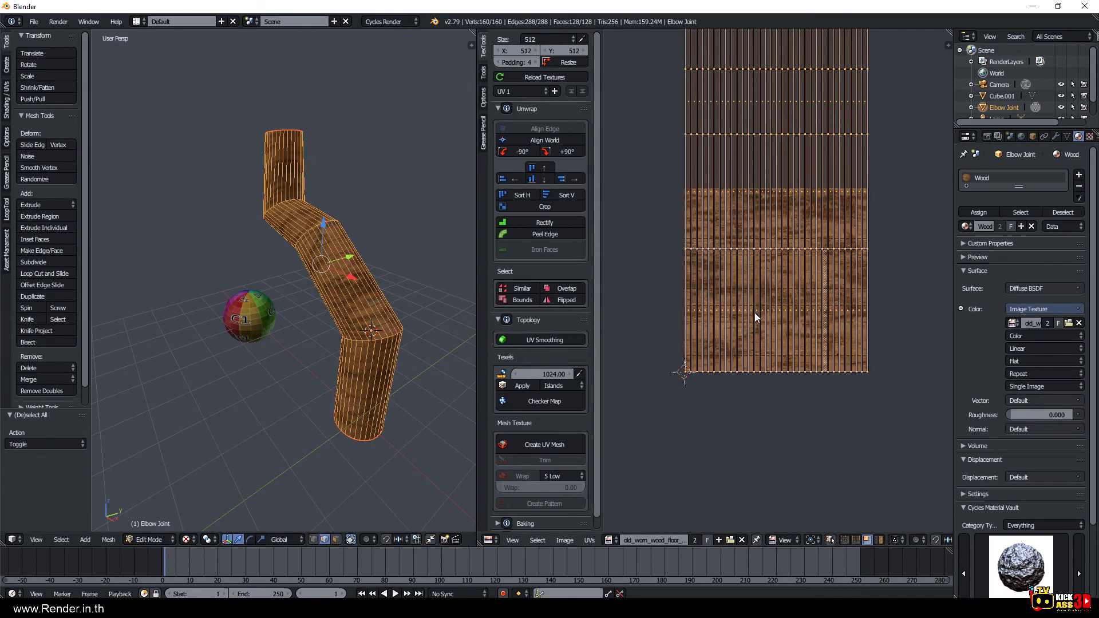
scroll(423, 297, "up", 1)
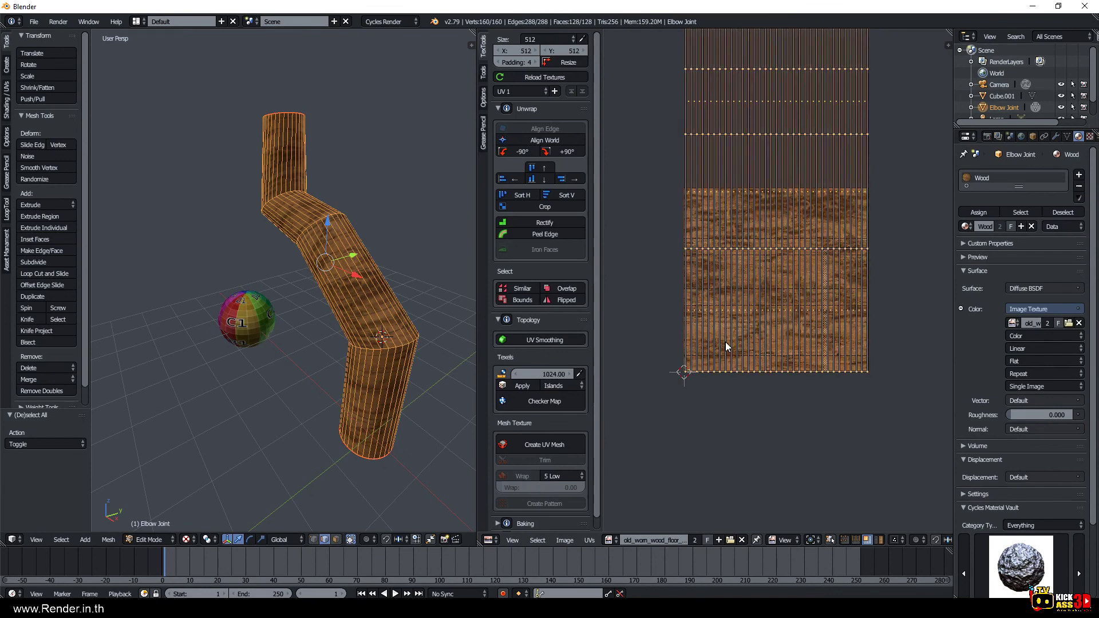
left_click(563, 152)
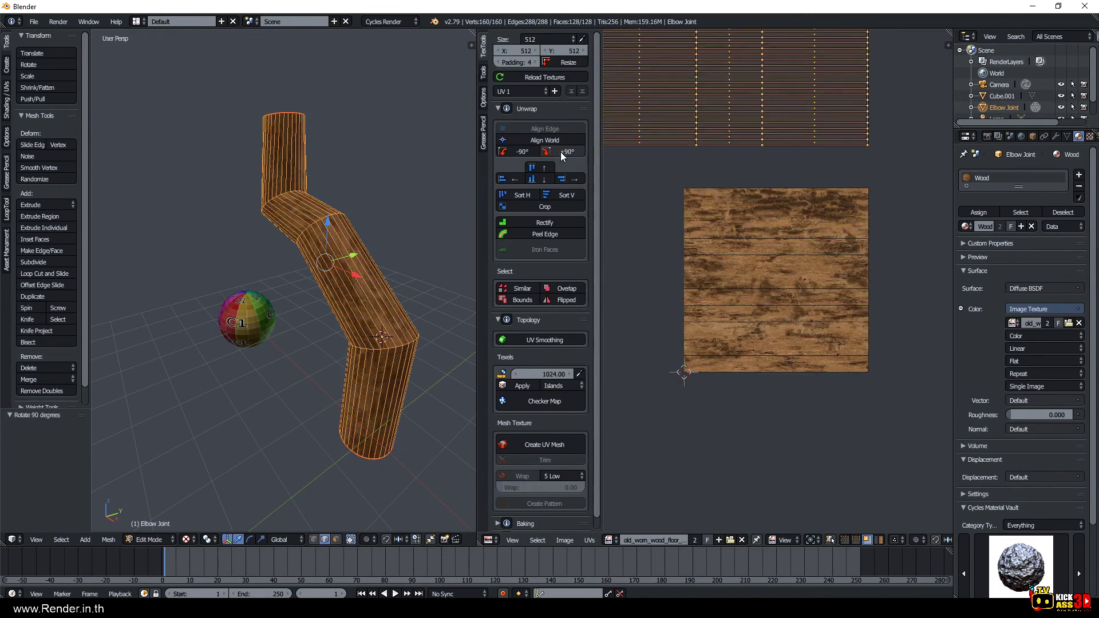
Reposition the rotated island over the wood image and return to Object Mode.
key("g")
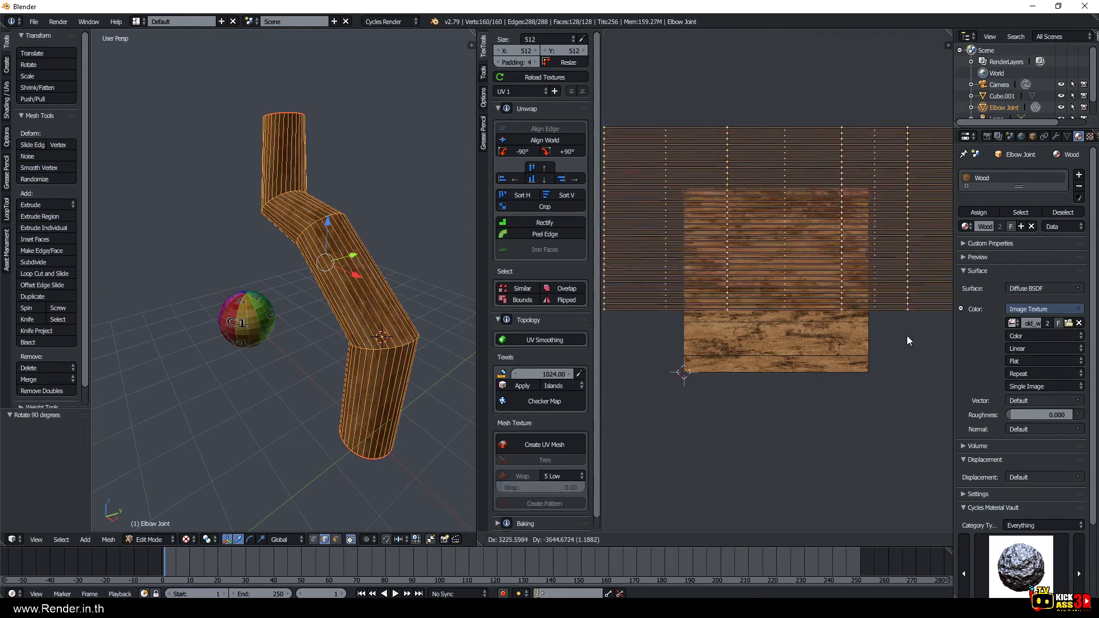
left_click(768, 290)
key("g")
left_click(836, 279)
key("g")
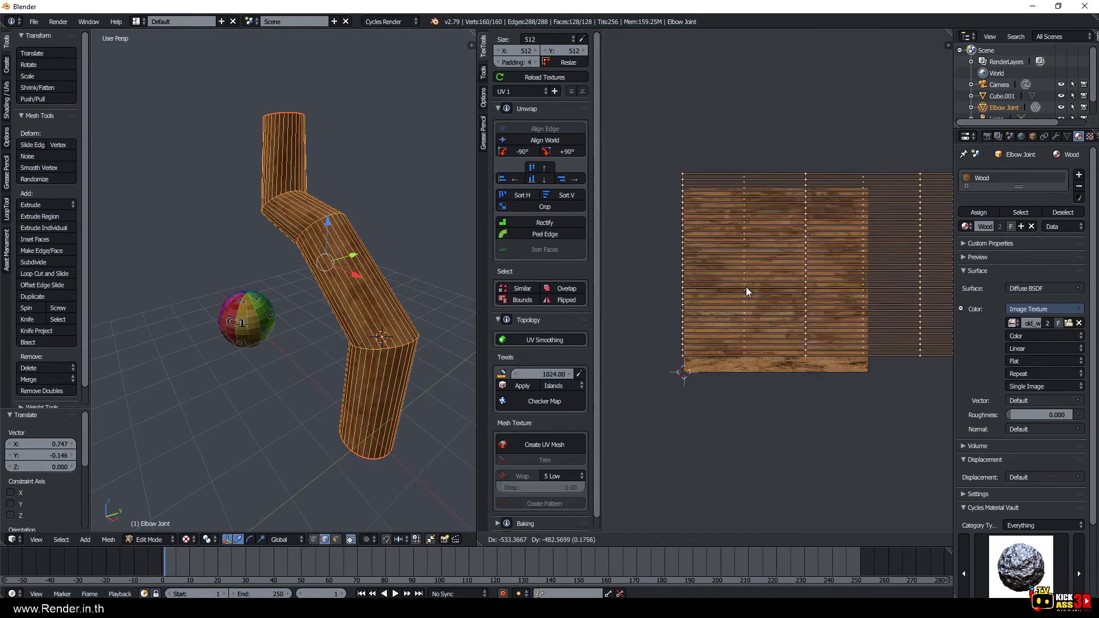
left_click(748, 297)
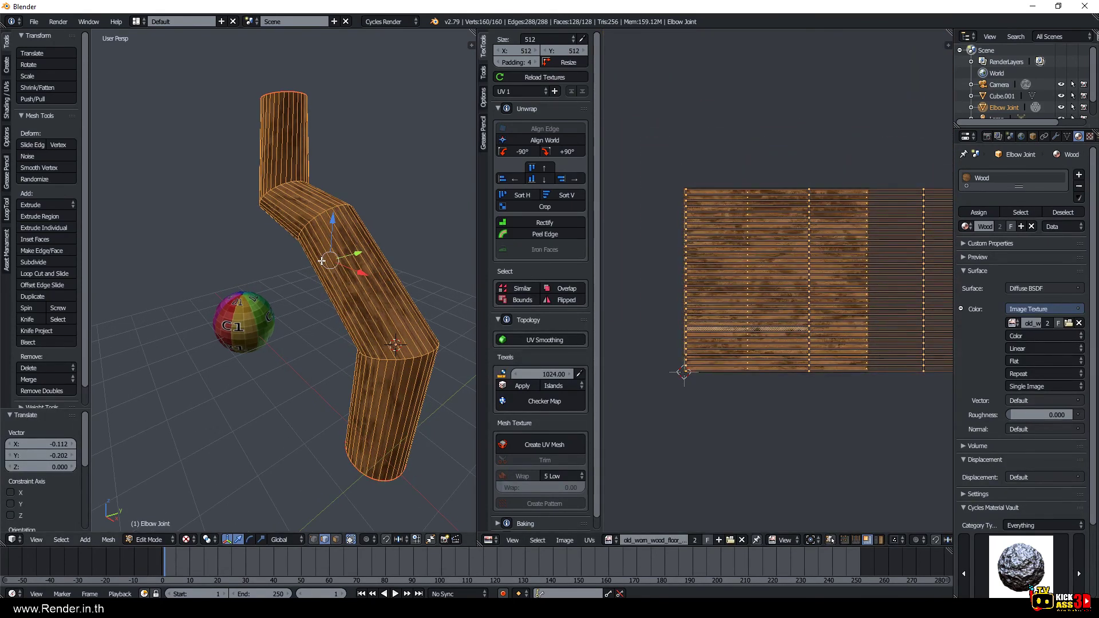
key("Tab")
scroll(323, 260, "up", 3)
middle_click_drag(373, 280, 332, 307)
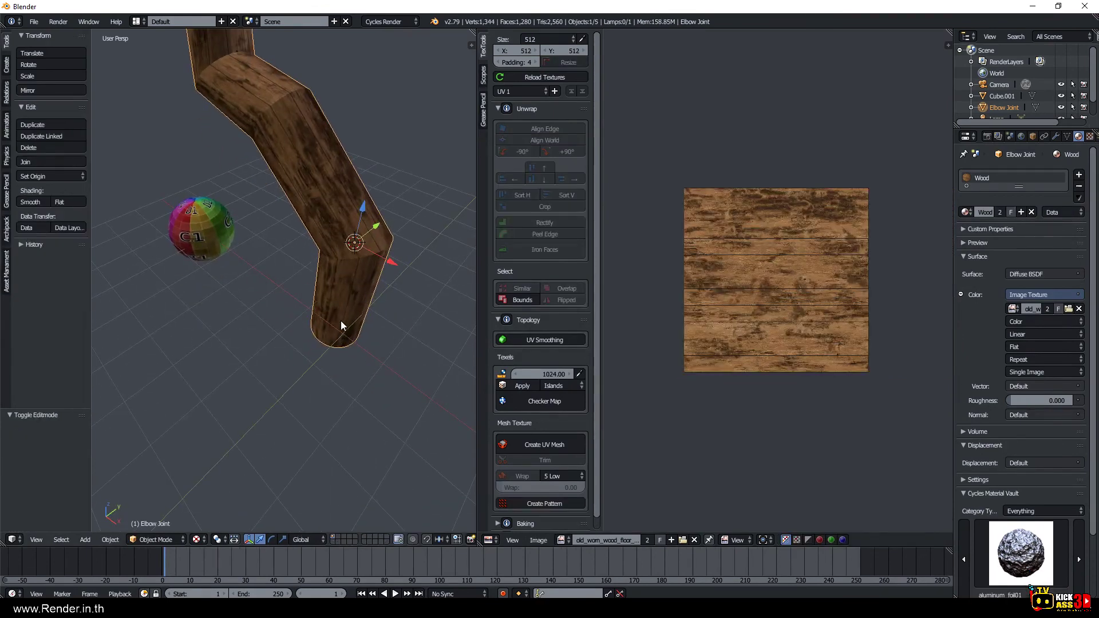
Orbit around the elbow tube from above and enter Edit Mode to inspect its UVs.
middle_click_drag(259, 115, 299, 290)
scroll(286, 252, "down", 3)
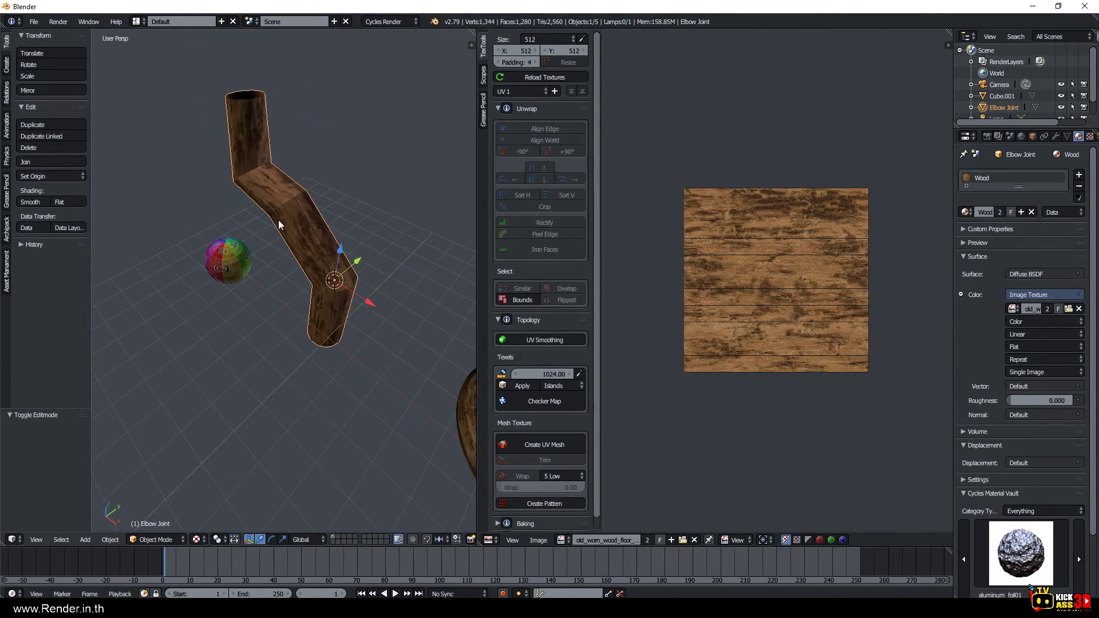
mouse_move(278, 220)
middle_mouse_down()
mouse_move(259, 146)
mouse_move(273, 189)
middle_mouse_up()
scroll(270, 122, "up", 2)
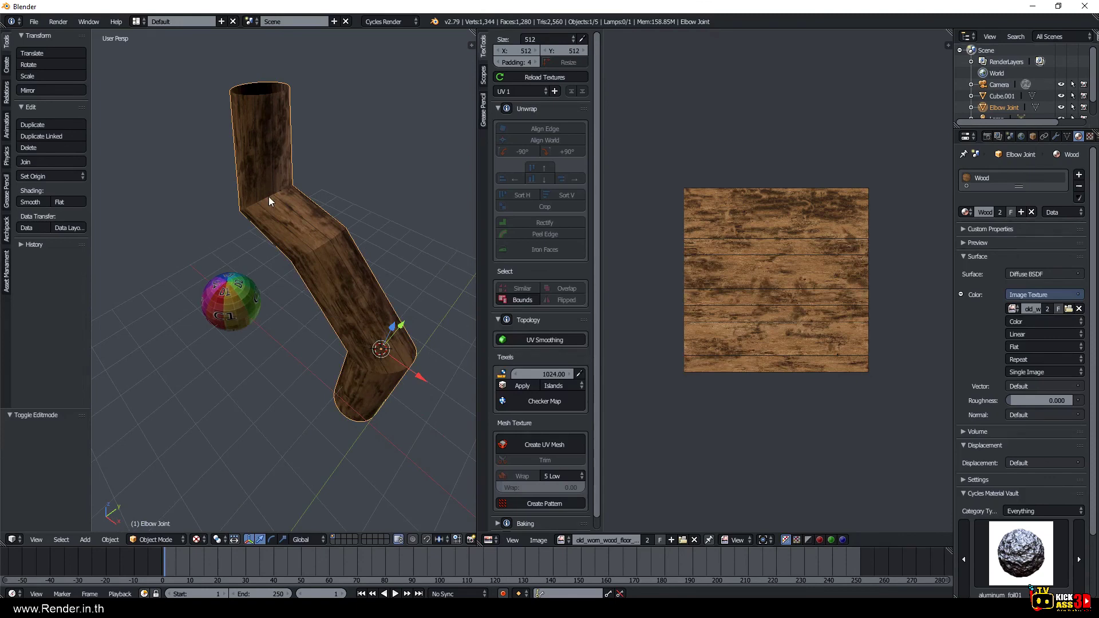
key("Tab")
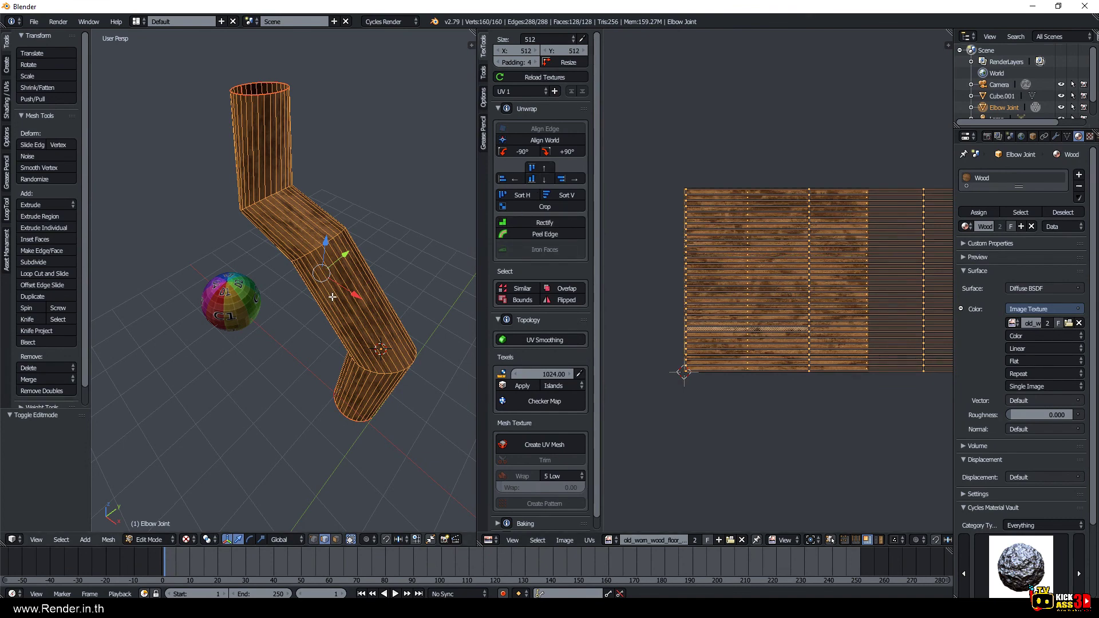
Give both the torus and the Elbow Joint the colour-grid checker material.
key("Tab")
mouse_move(334, 297)
middle_mouse_down()
mouse_move(361, 336)
mouse_move(376, 312)
mouse_move(313, 310)
mouse_move(306, 276)
middle_mouse_up()
right_click(306, 276)
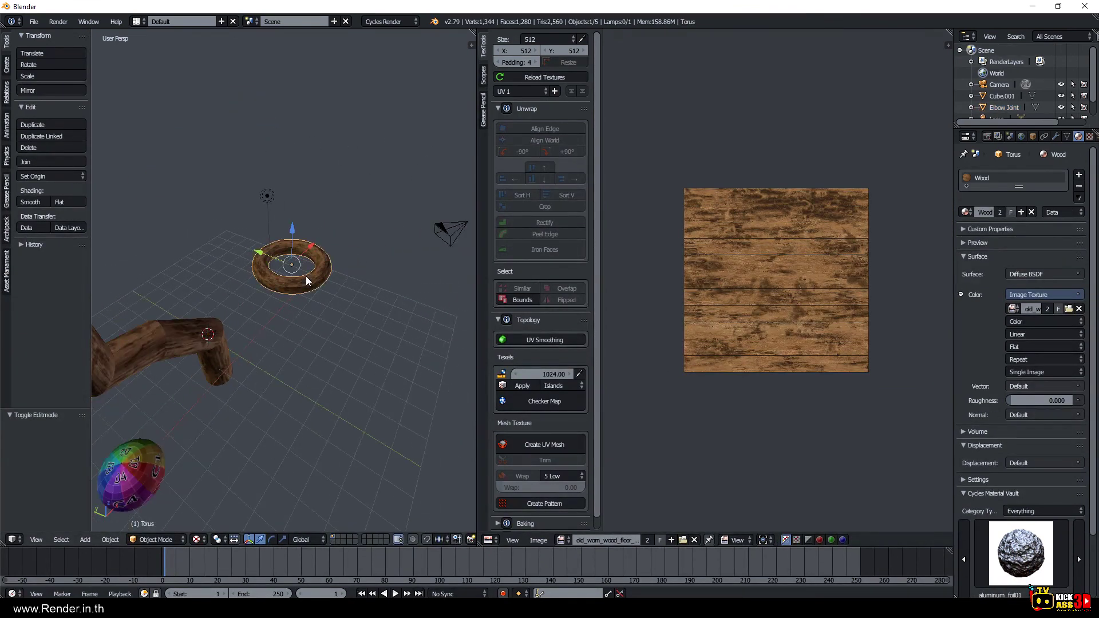
left_click(965, 212)
left_click(933, 250)
right_click(207, 335)
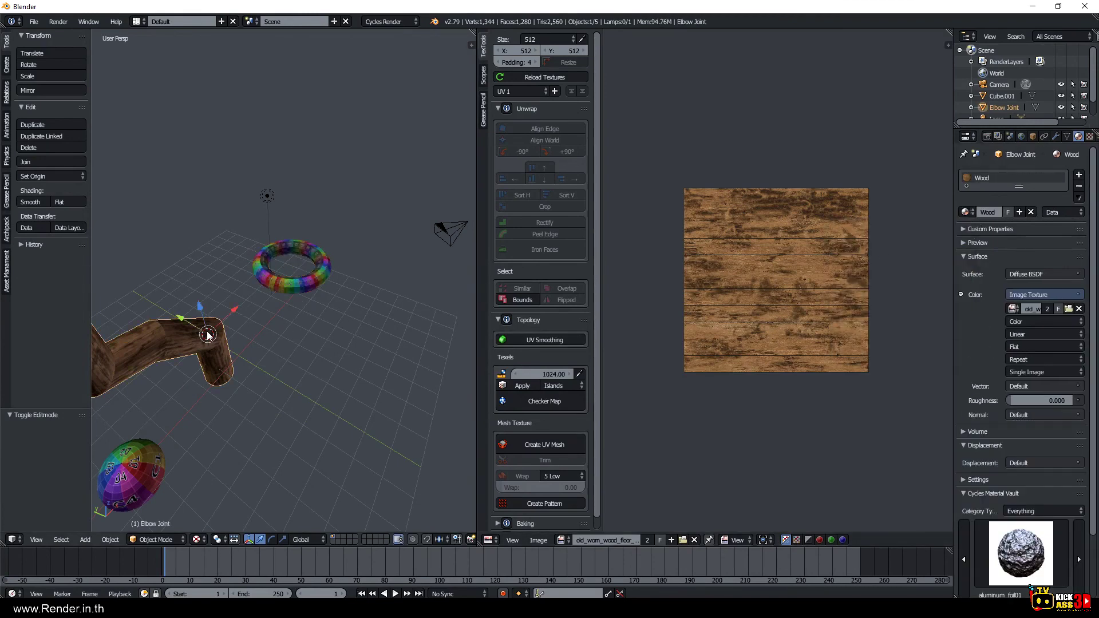
left_click(965, 212)
left_click(893, 252)
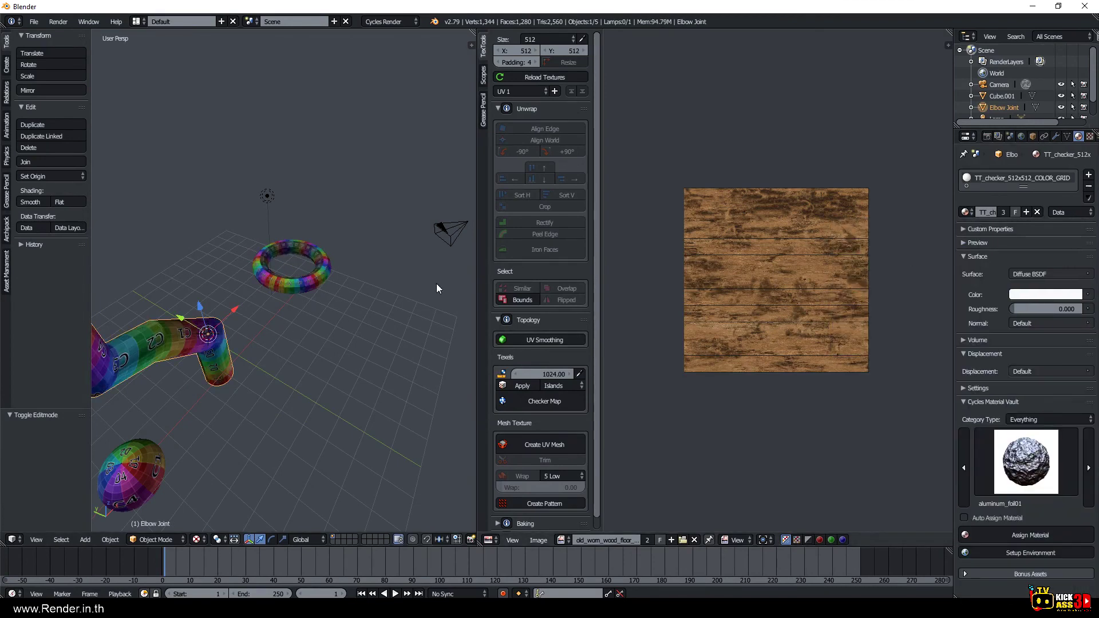
Shift the torus along X and lower it 0.528 along Z.
mouse_move(436, 284)
middle_mouse_down()
mouse_move(342, 340)
mouse_move(261, 290)
mouse_move(364, 345)
mouse_move(356, 376)
mouse_move(294, 366)
middle_mouse_up()
right_click(404, 349)
key("g")
key("x")
left_click(333, 359)
key("g")
key("x")
key("z")
left_click(376, 356)
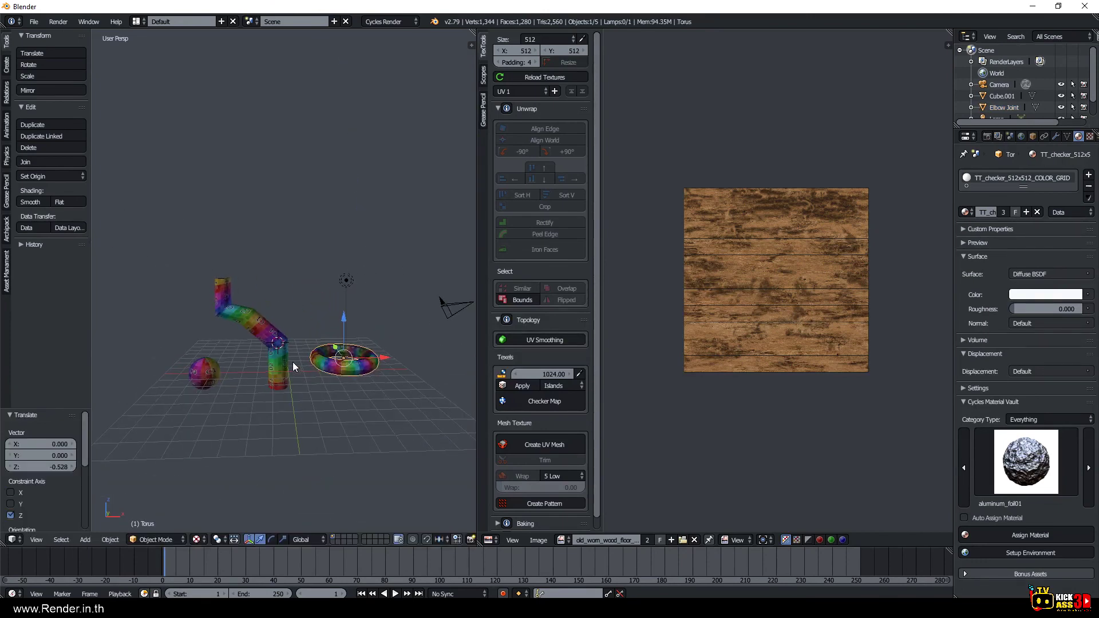
Raise the Elbow Joint 1.223 along Z.
right_click(289, 366)
key("g")
key("z")
left_click(207, 381)
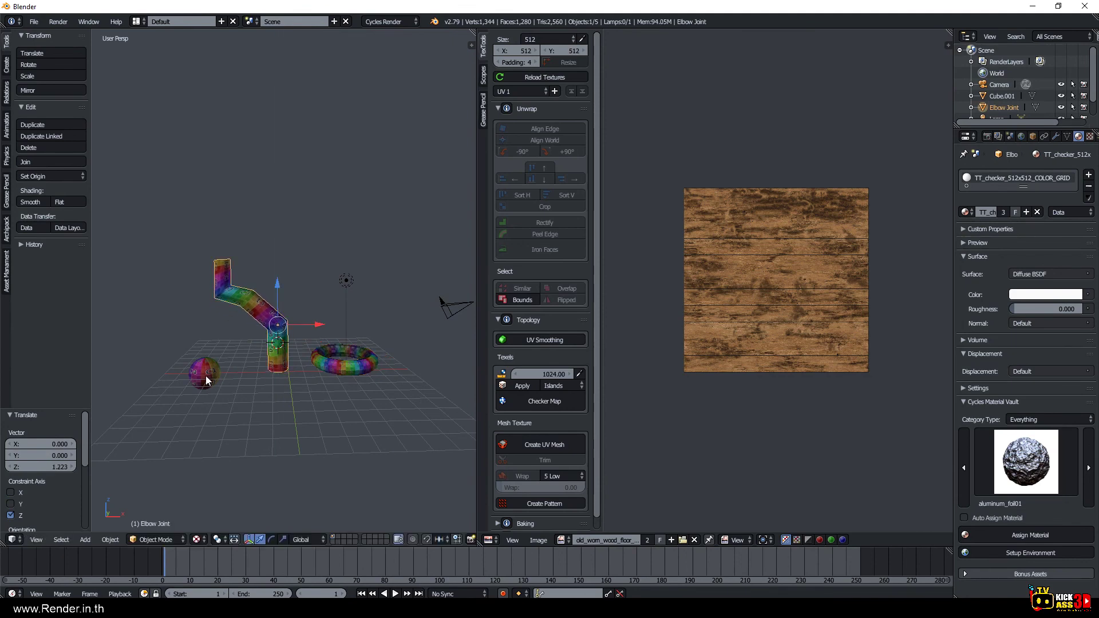
Select the sphere and orbit and zoom the view around it.
right_click(208, 381)
mouse_move(207, 380)
middle_mouse_down()
mouse_move(359, 381)
mouse_move(218, 380)
mouse_move(320, 353)
mouse_move(318, 335)
middle_mouse_up()
scroll(319, 353, "down", 4)
scroll(320, 352, "up", 6)
scroll(318, 335, "up", 2)
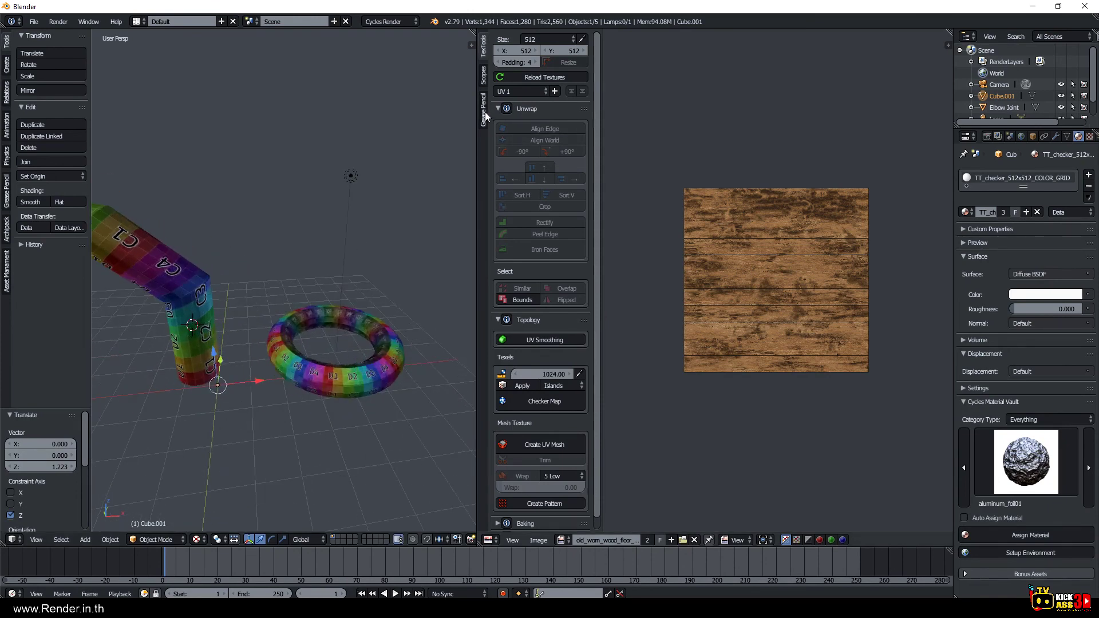
Check the checkered torus briefly in Edit Mode, then reorient the view toward the camera.
right_click(366, 352)
key("Tab")
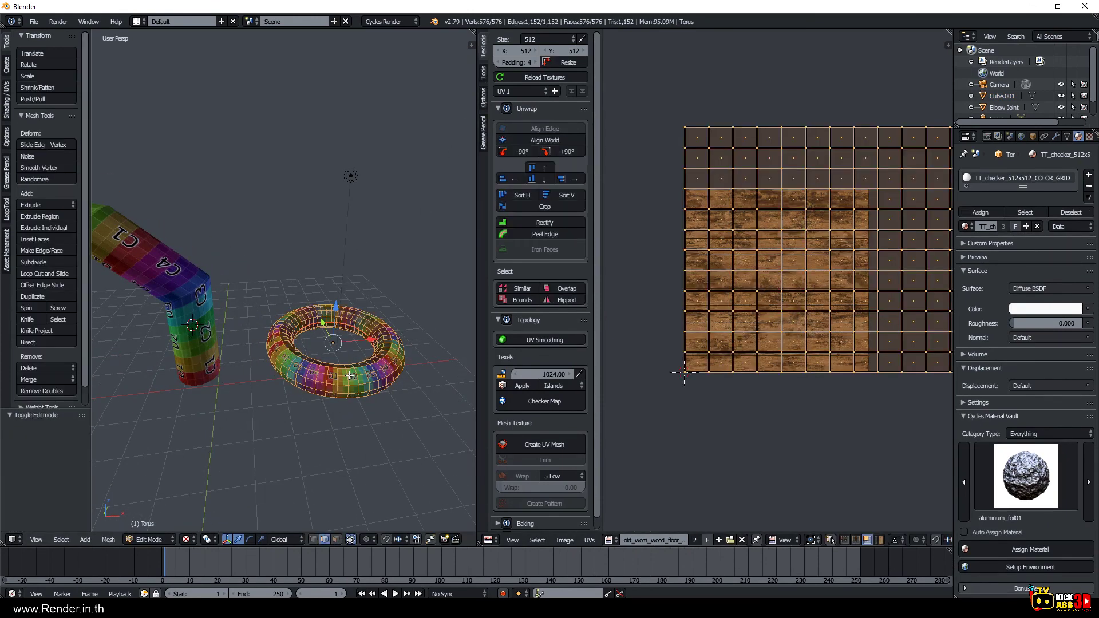
key("Tab")
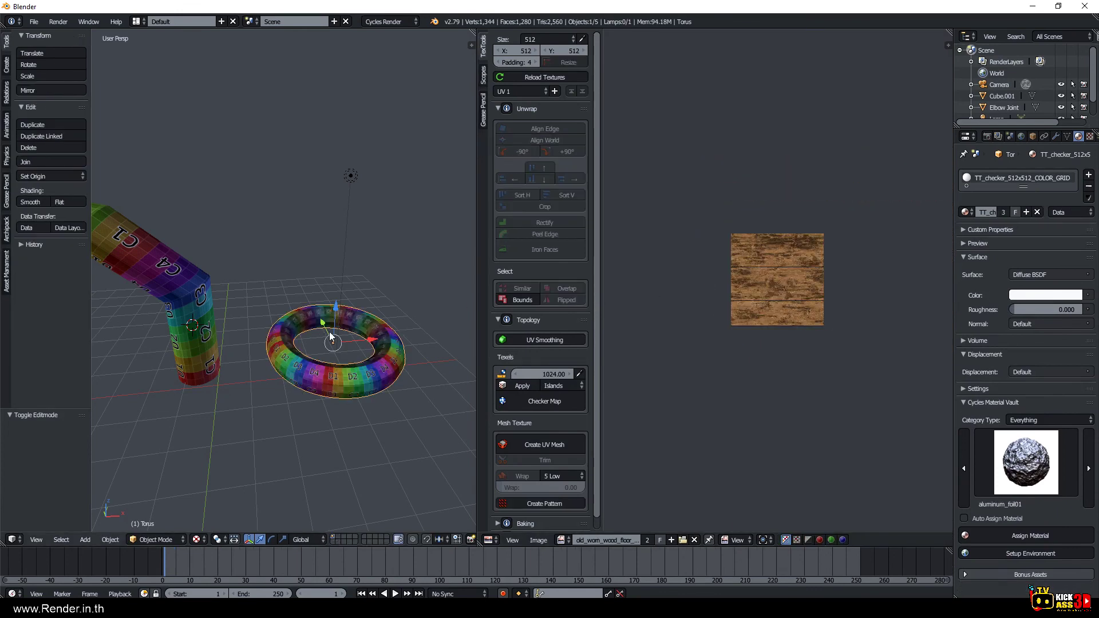
scroll(349, 358, "down", 2)
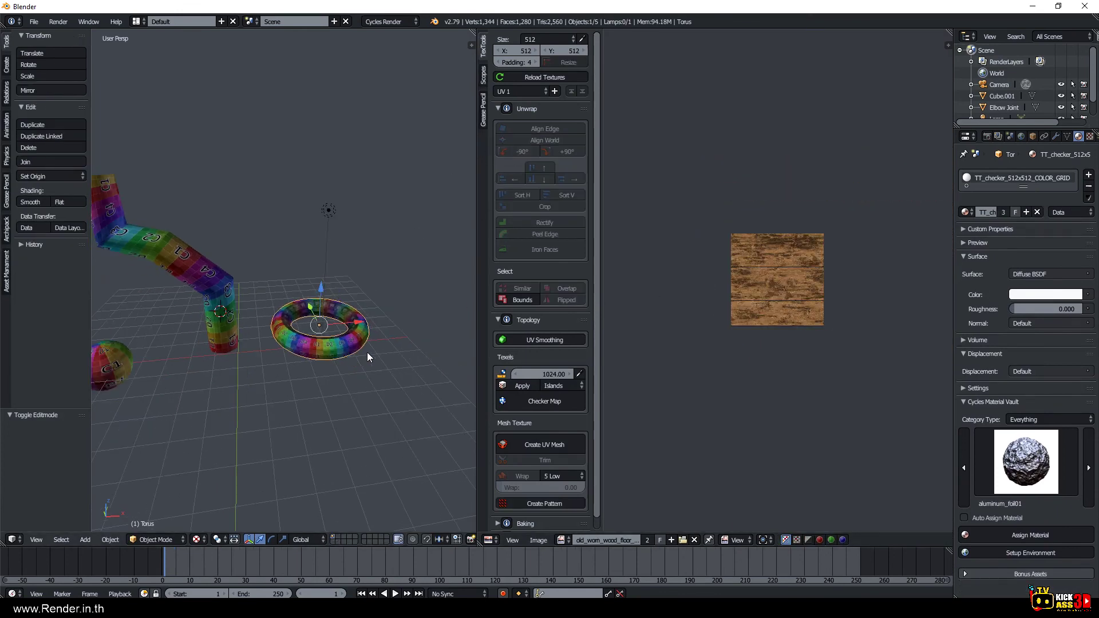
middle_click_drag(368, 358, 263, 372)
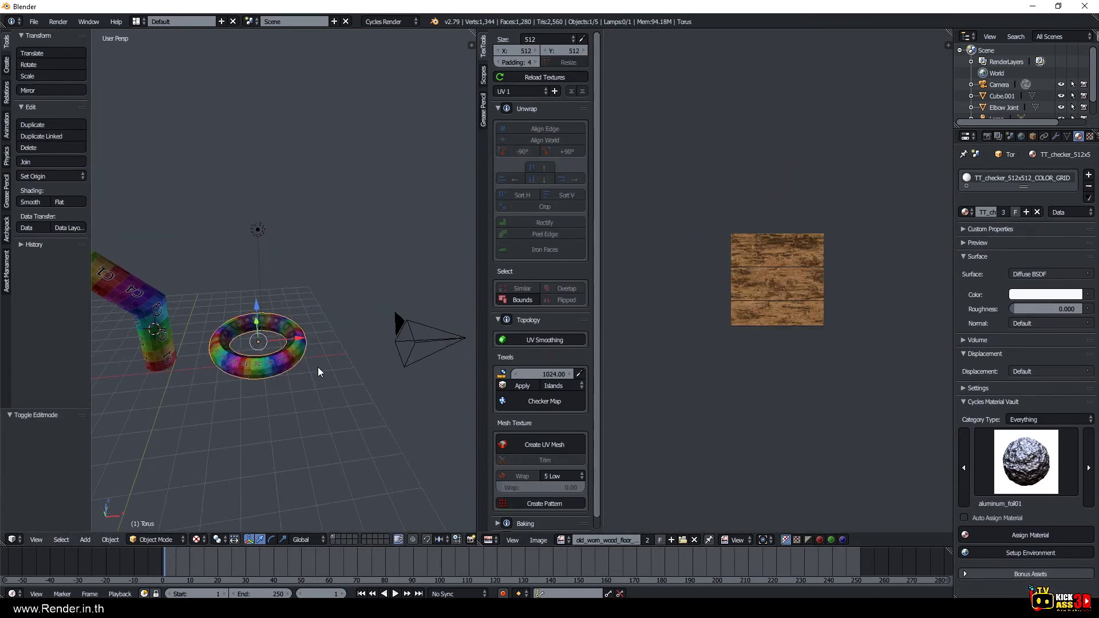
key("shift+a")
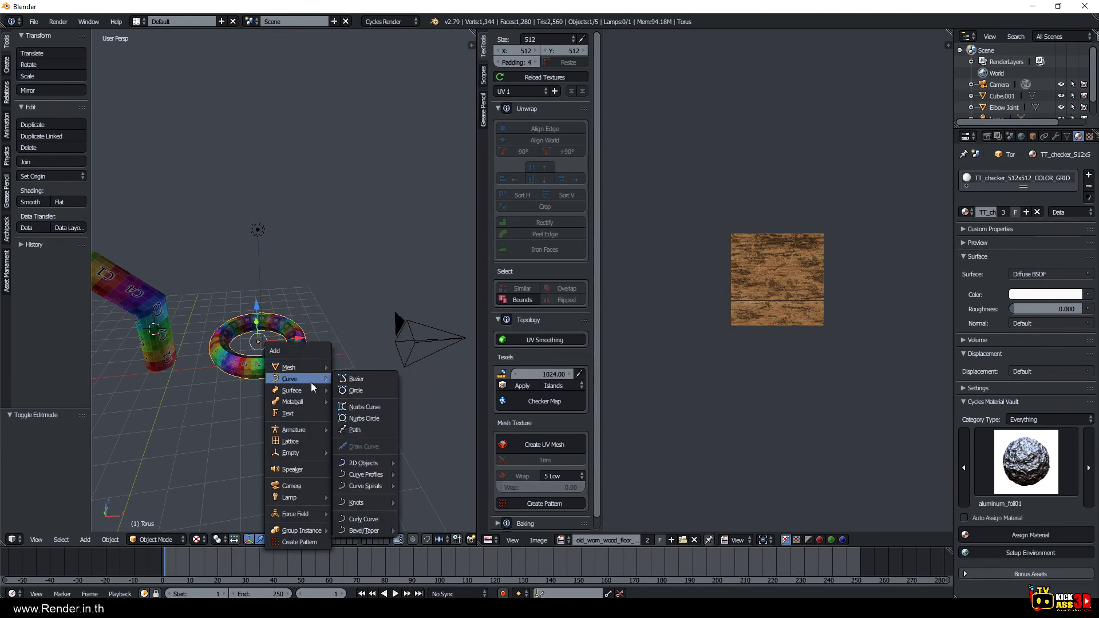
mouse_move(292, 367)
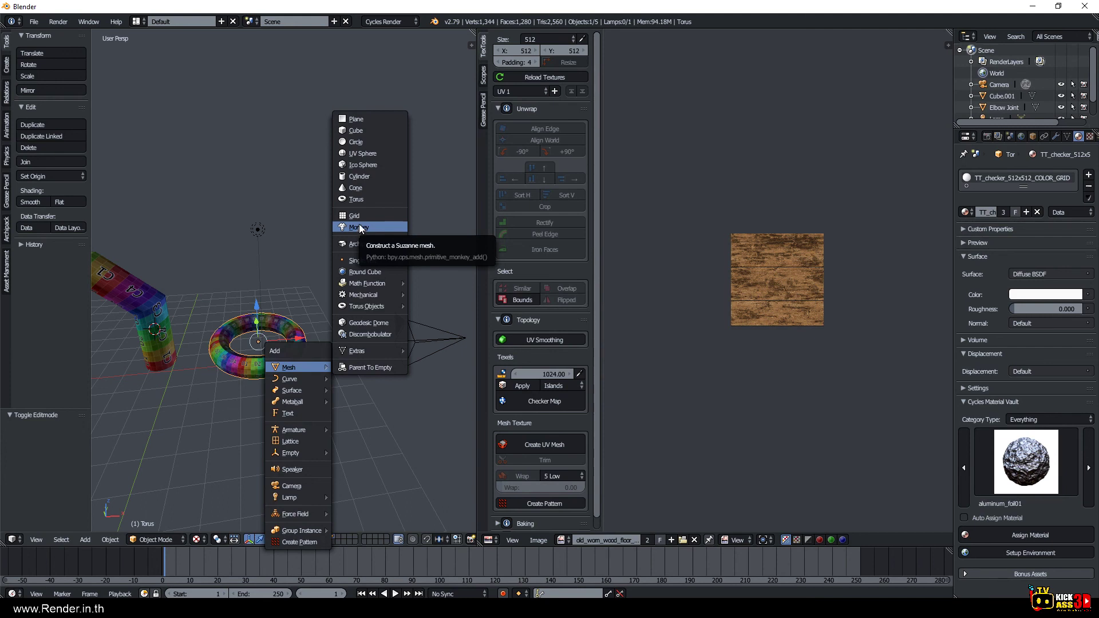
mouse_move(366, 307)
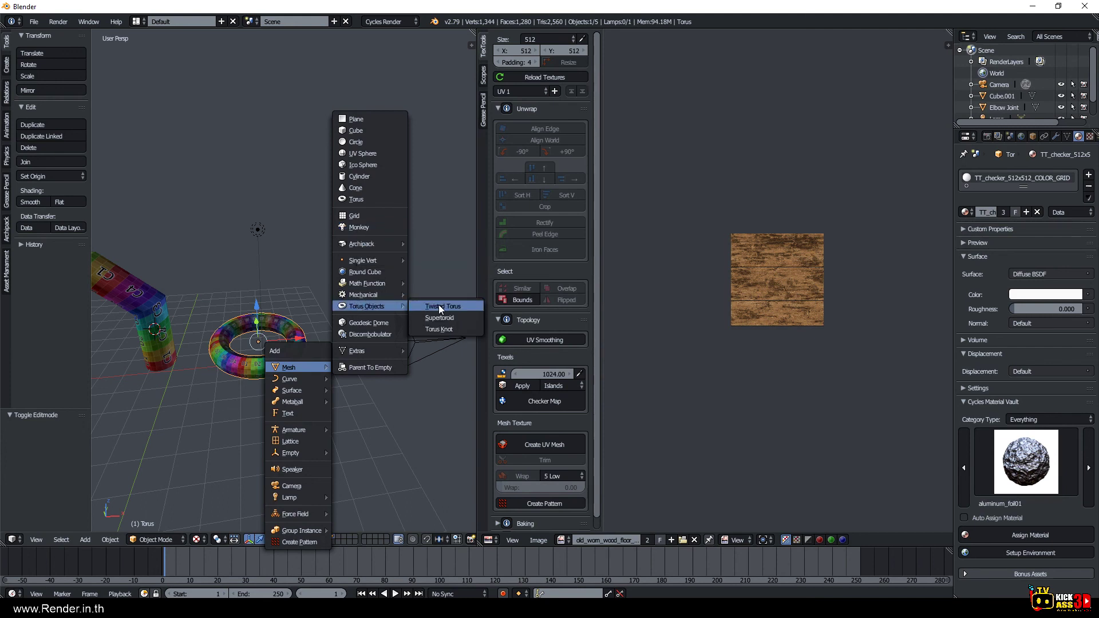
Add a Twisted Torus and position it beside the checkered torus.
left_click(462, 311)
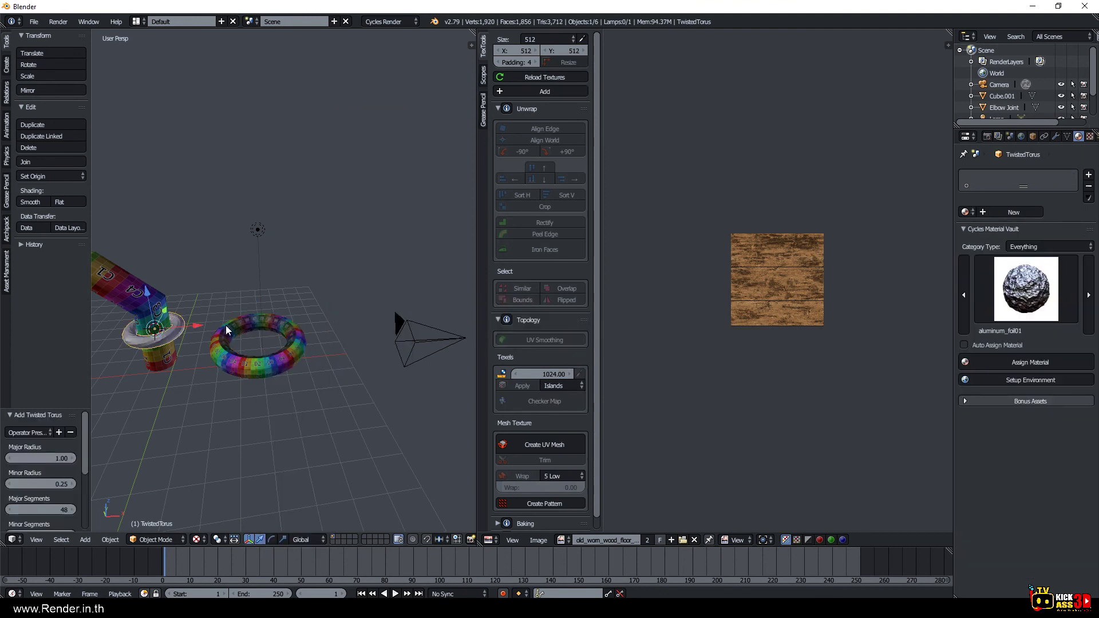
key("g")
left_click(414, 318)
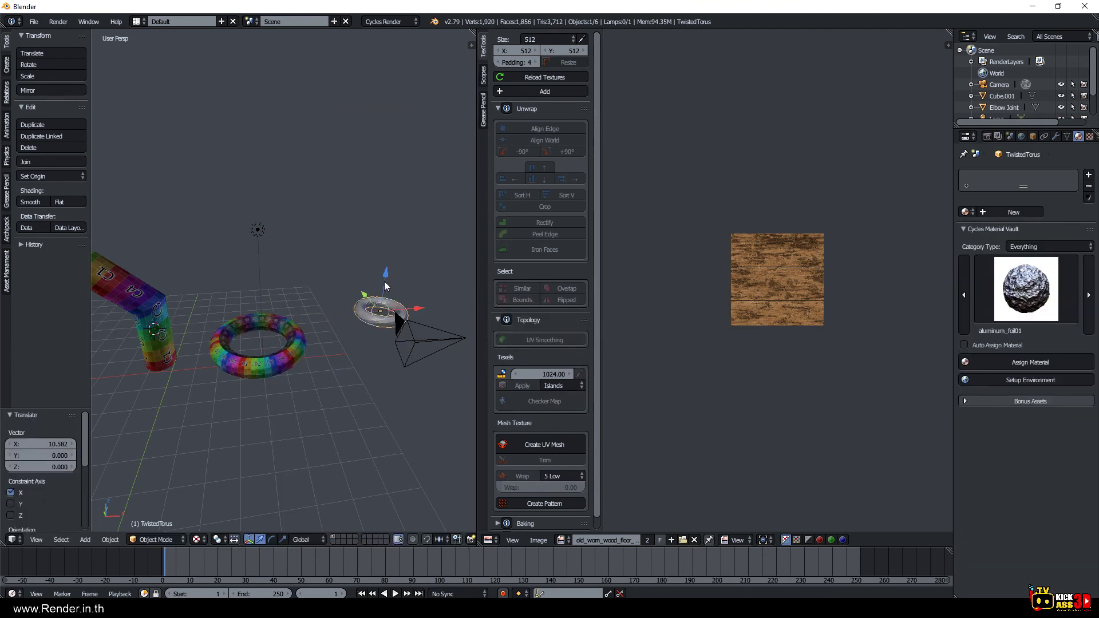
key("g")
key("z")
left_click(373, 312)
left_click_drag(409, 336, 377, 338)
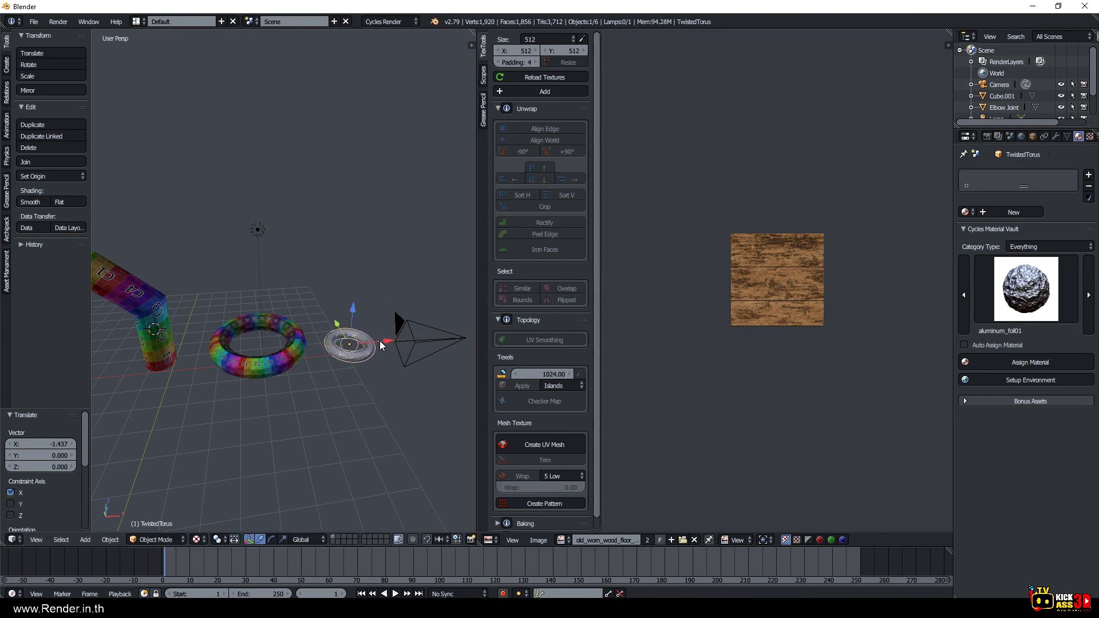
scroll(402, 397, "up", 4)
Select an edge ring on the twisted torus and peel it into one UV strip with TexTools.
key("Tab")
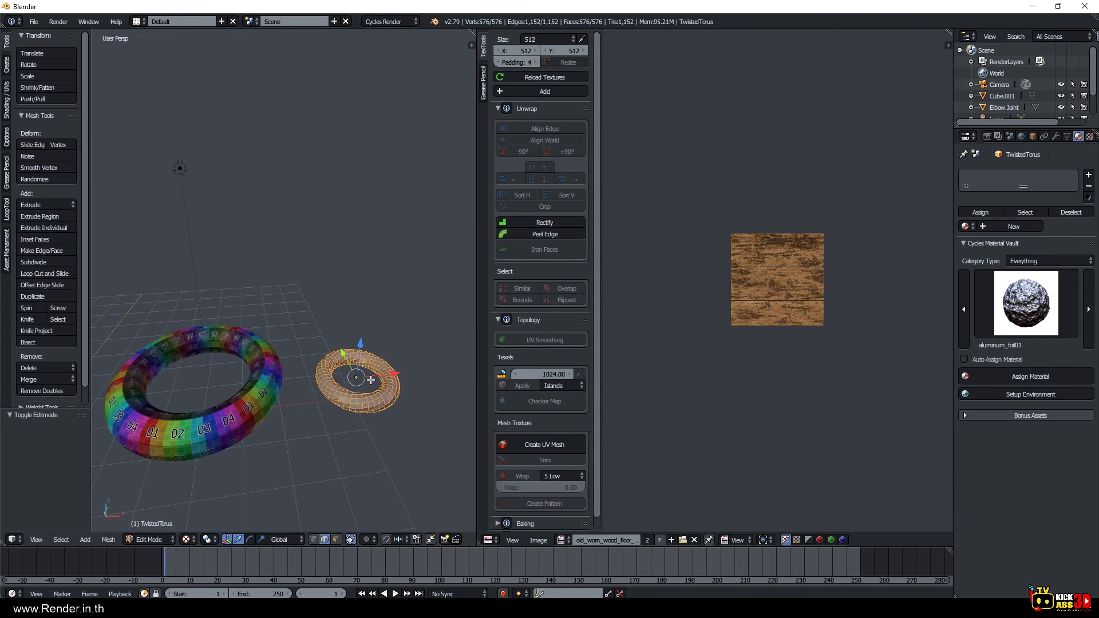
middle_click_drag(382, 404, 394, 394)
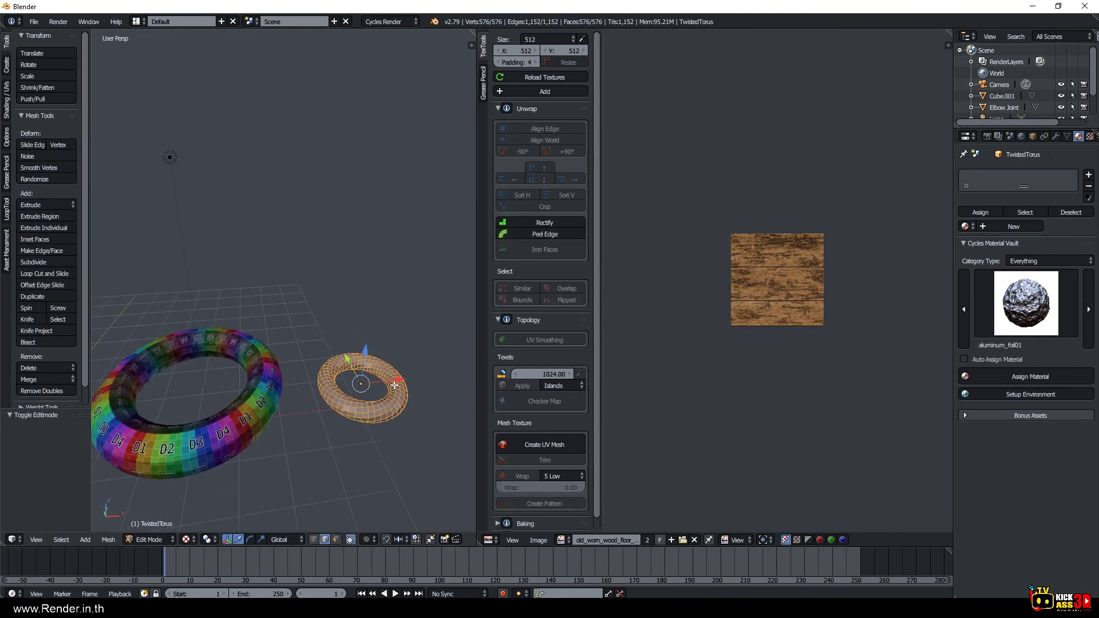
right_click(396, 386, "alt")
right_click(395, 384, "alt")
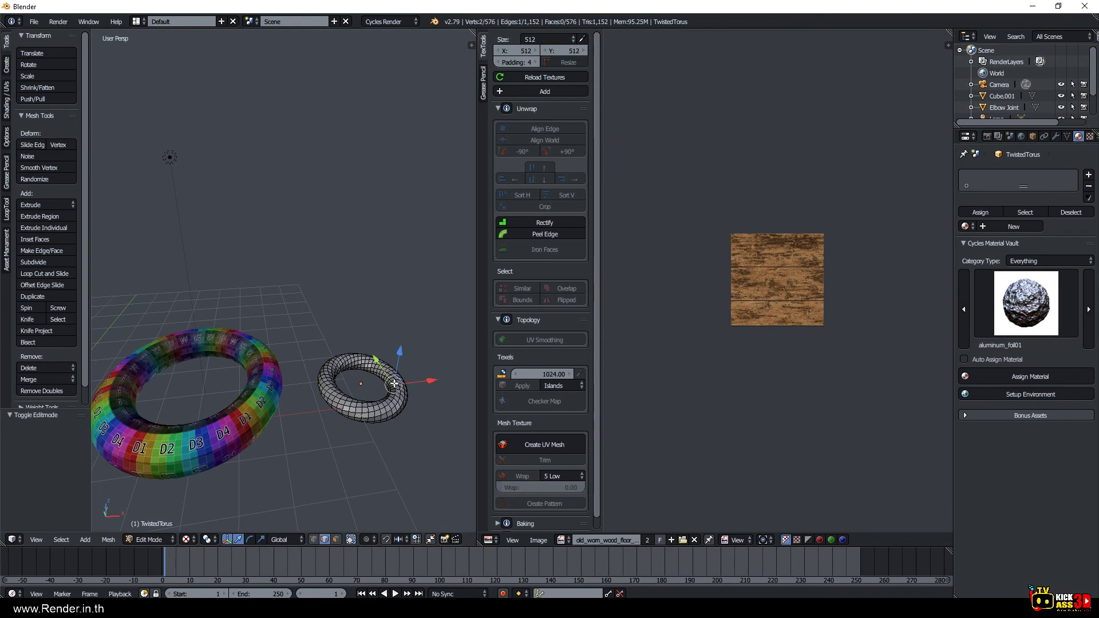
right_click(394, 385, "alt")
left_click(540, 235)
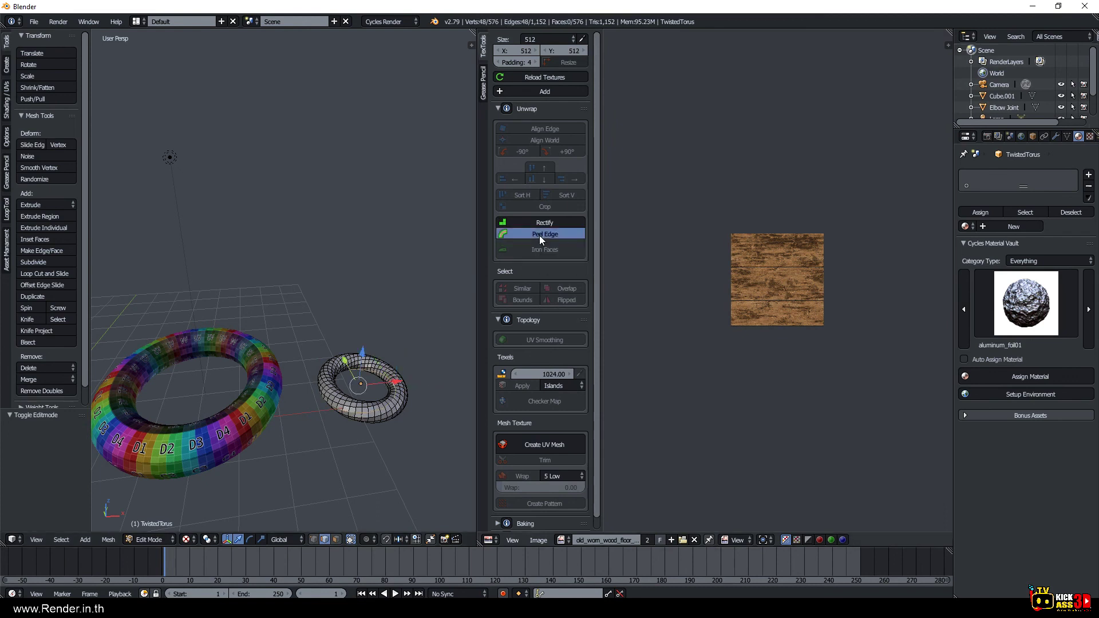
mouse_move(334, 395)
middle_mouse_down()
mouse_move(332, 417)
mouse_move(345, 427)
middle_mouse_up()
key("KP_Decimal")
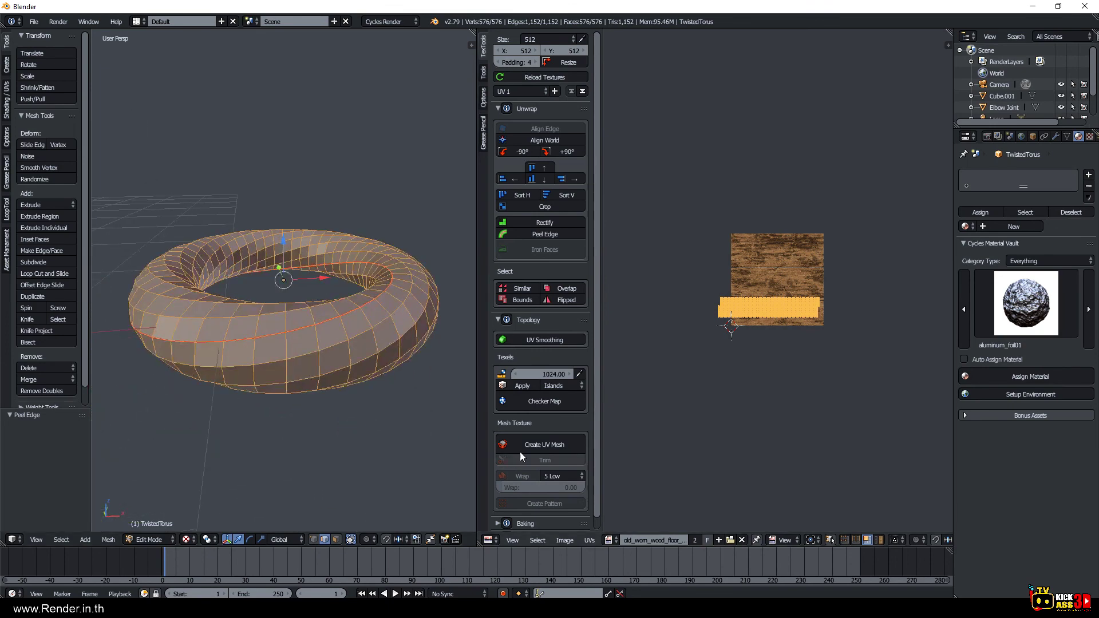
Apply the COLOR_GRID checker texture to the twisted torus and return to its Edit Mode.
left_click(559, 405)
left_click(559, 405)
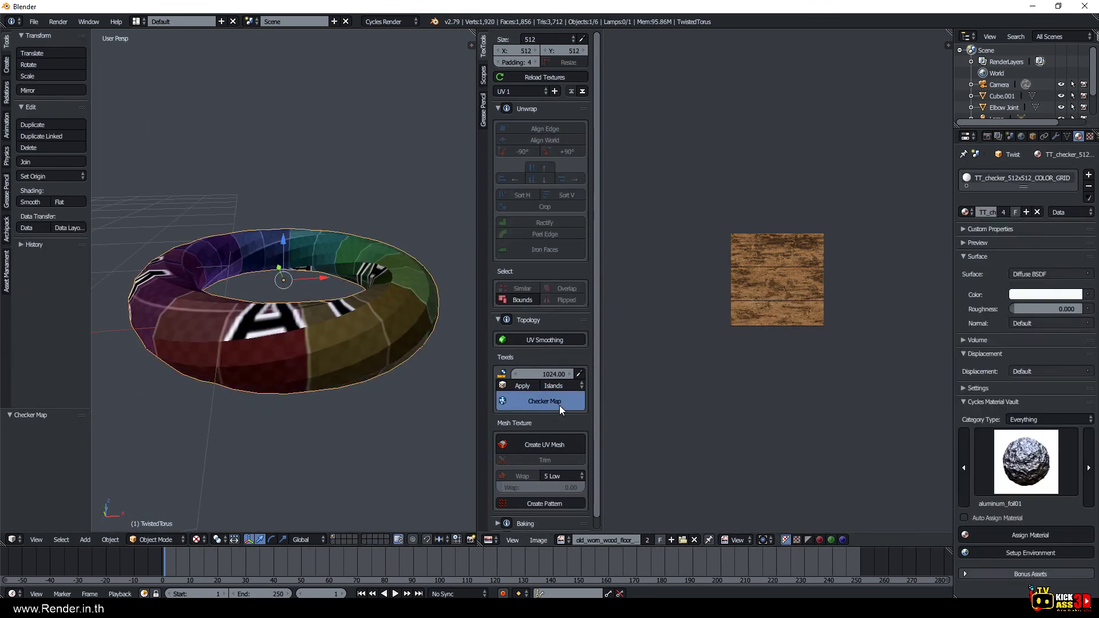
left_click(559, 405)
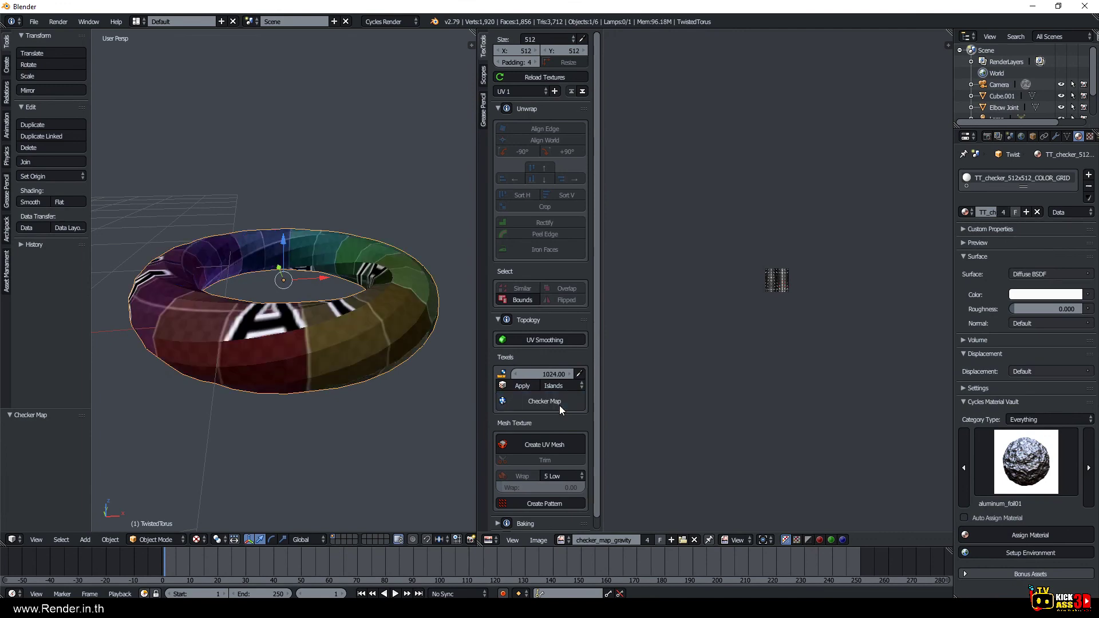
key("a")
right_click(330, 332)
key("Tab")
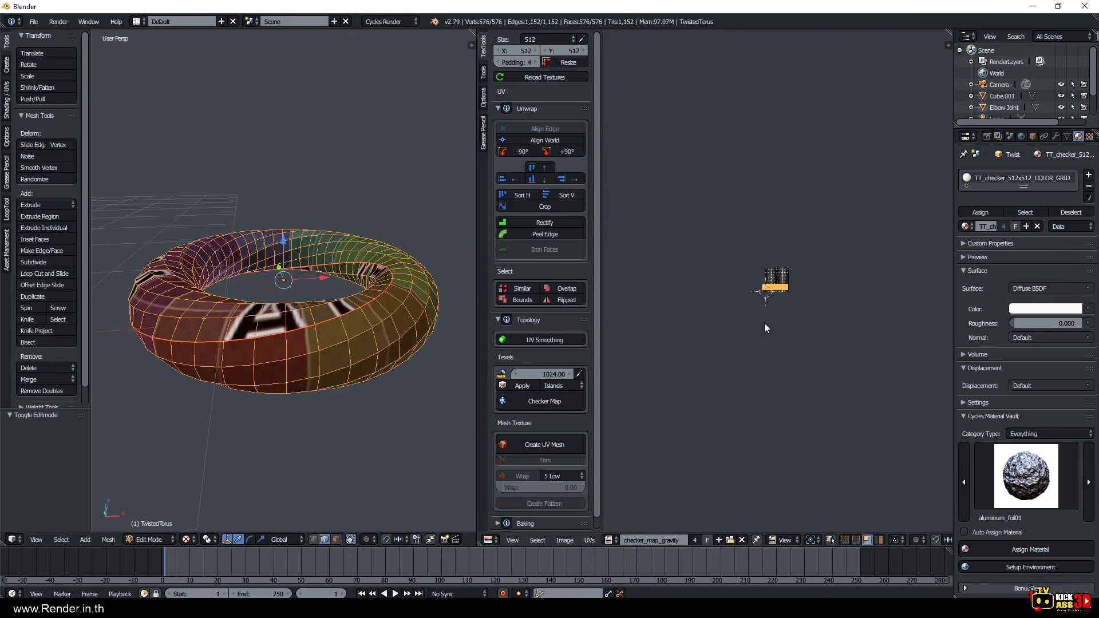
scroll(778, 297, "up", 6)
Select the UV strip, widen it by 5.941 and move it up.
key("a")
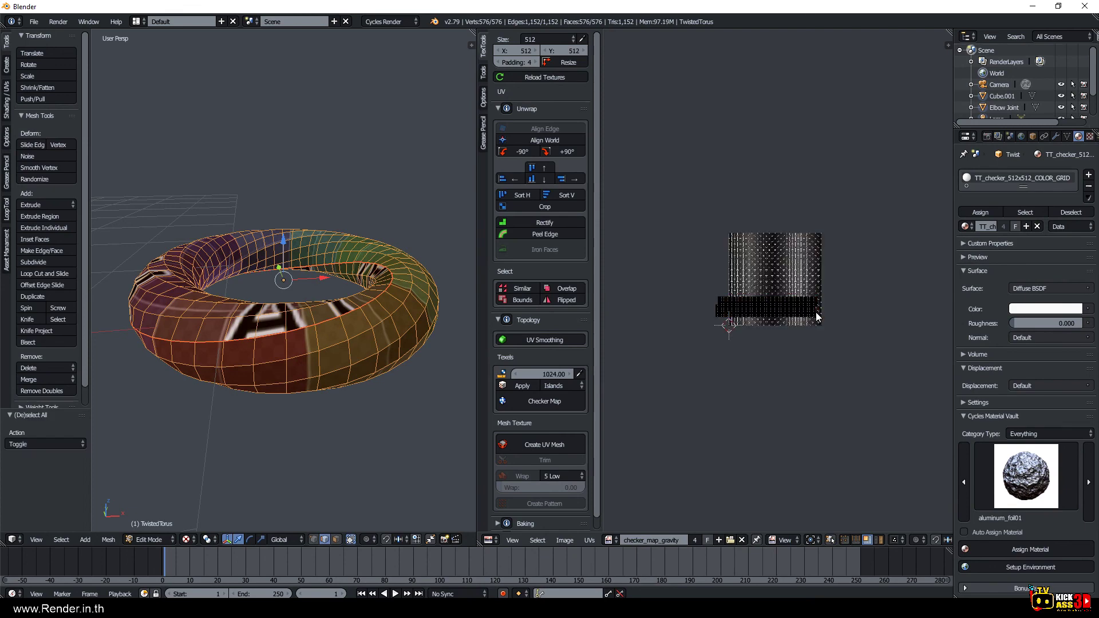
key("l")
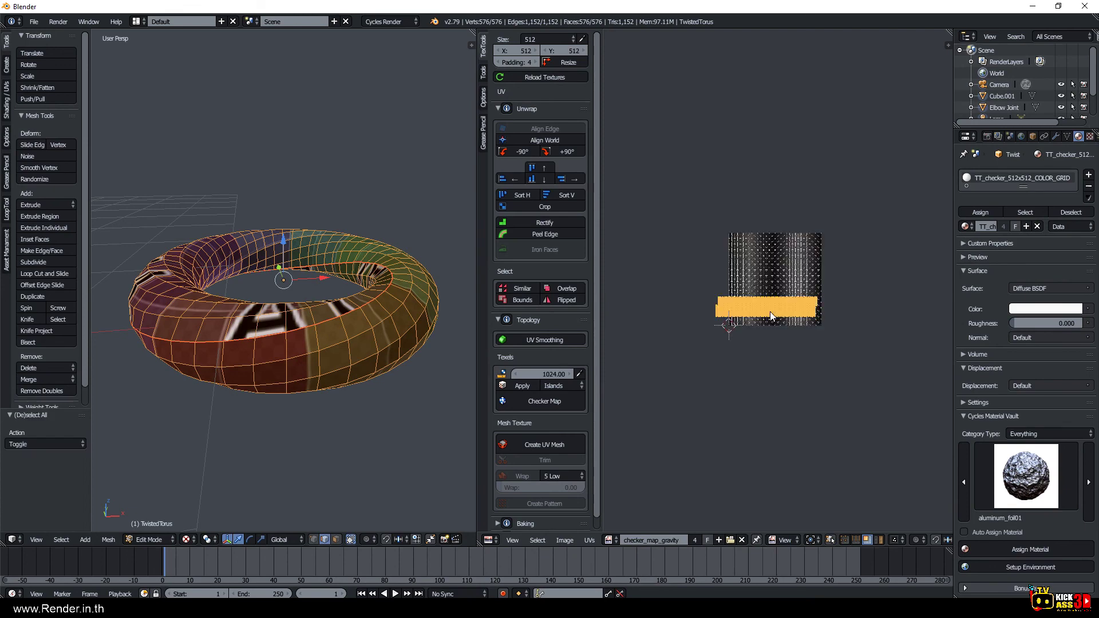
key("s")
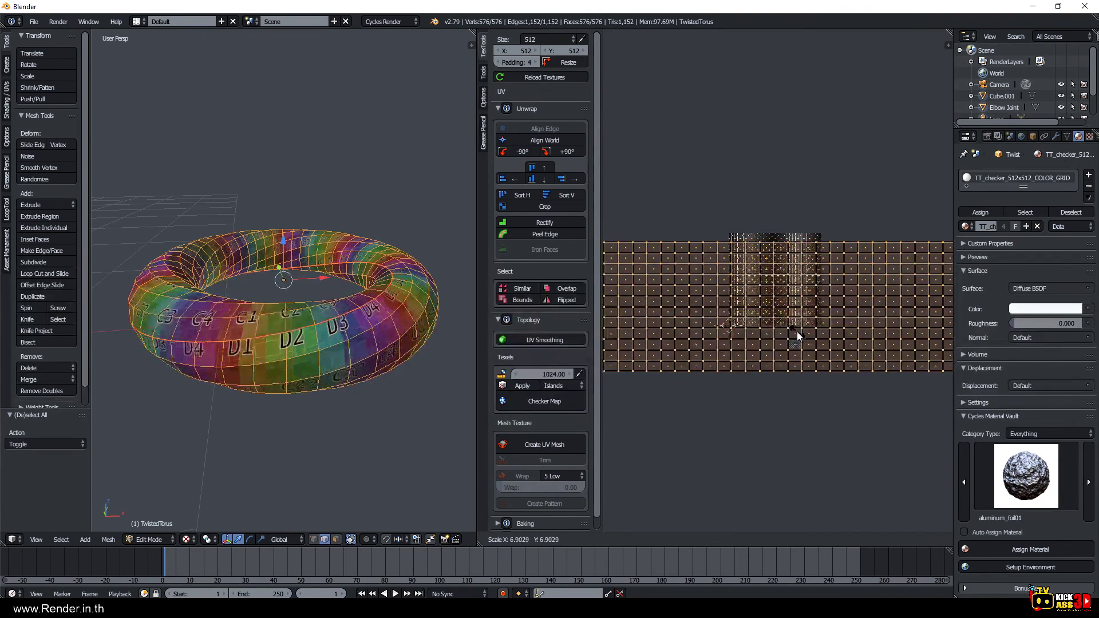
left_click(791, 331)
key("g")
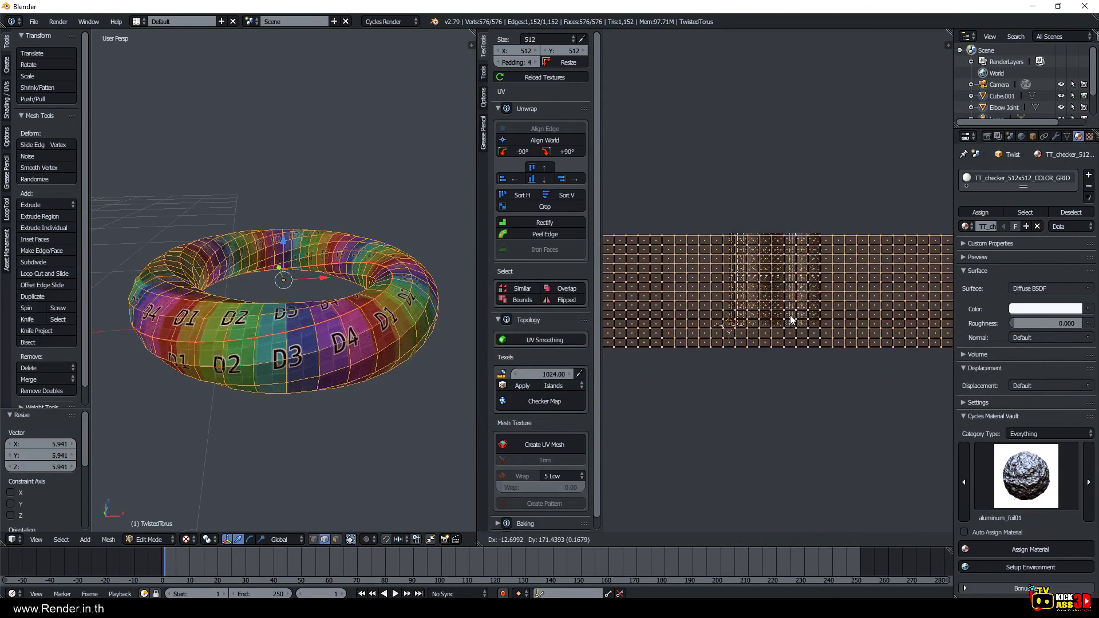
left_click(791, 313)
Fine-tune the UV strip with 0.773 and 1.049 scales and small moves.
key("s")
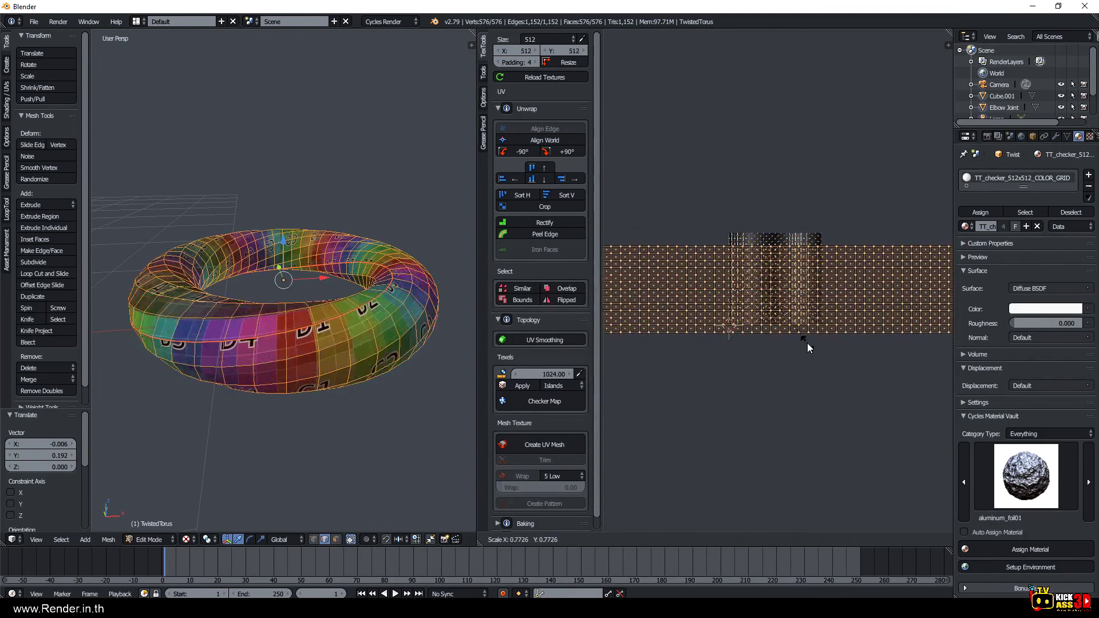
left_click(807, 342)
key("g")
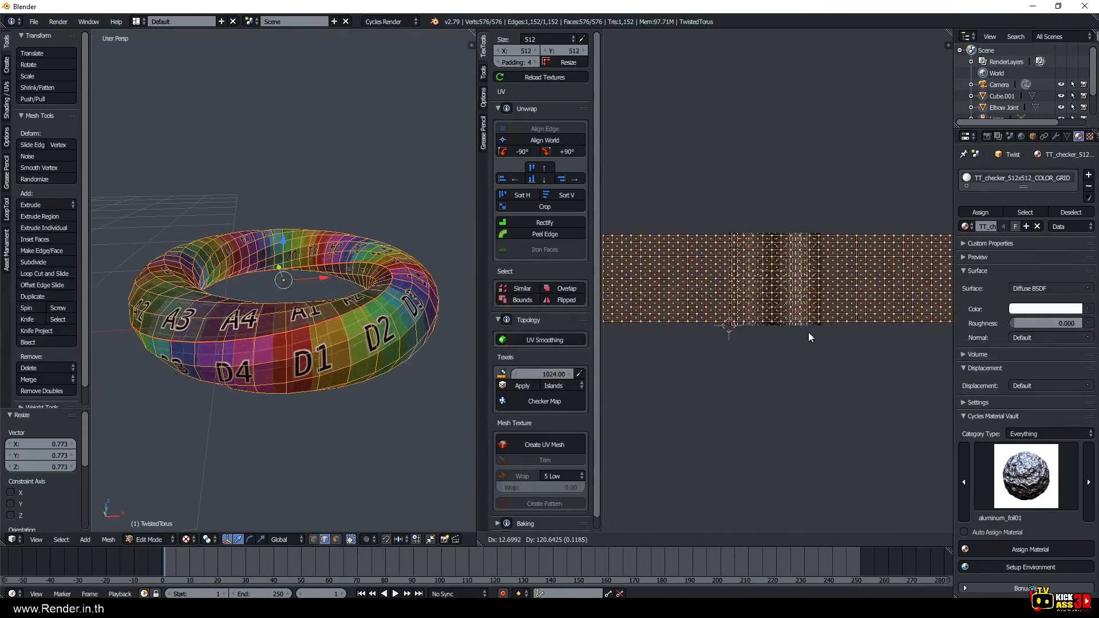
left_click(808, 332)
key("s")
left_click(813, 334)
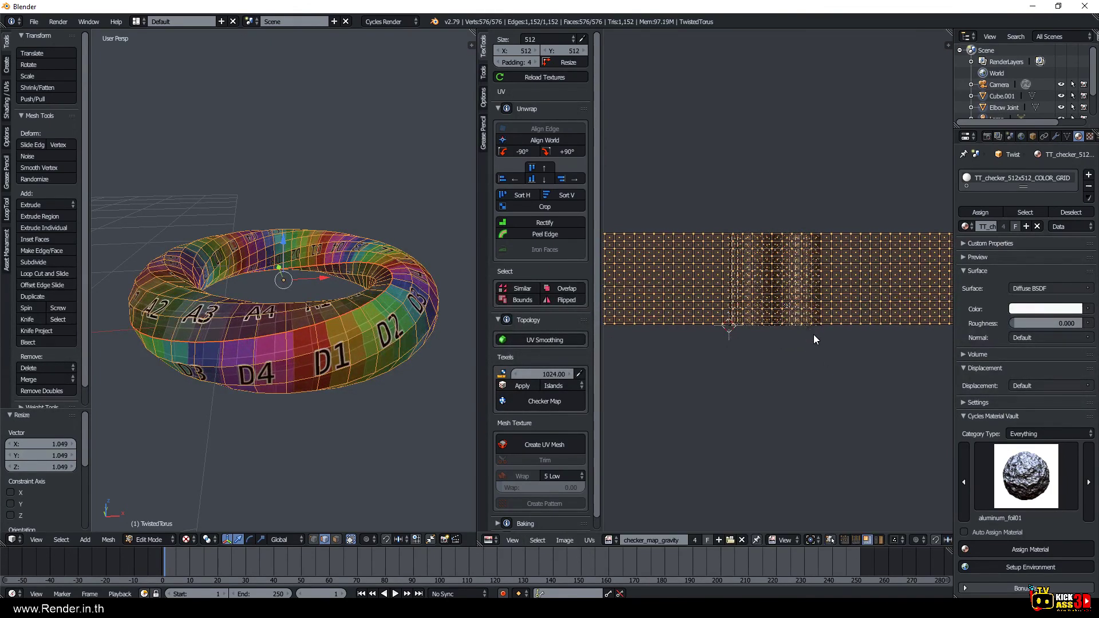
key("g")
left_click(813, 335)
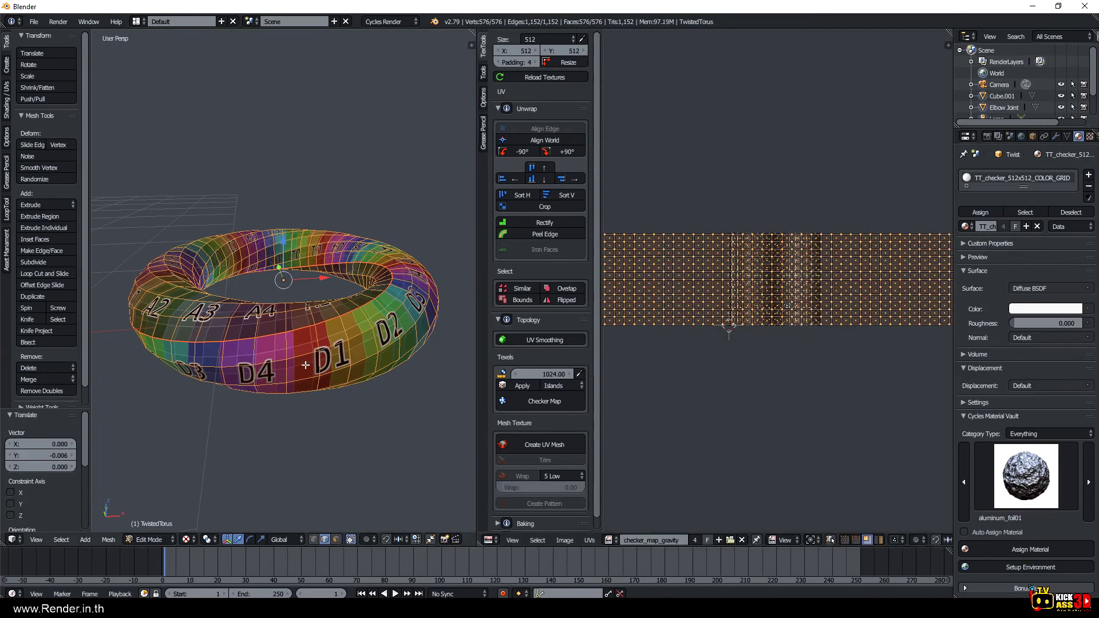
Select the whole torus mesh and show the TT checker colour-grid image in the UV editor.
right_click(247, 338)
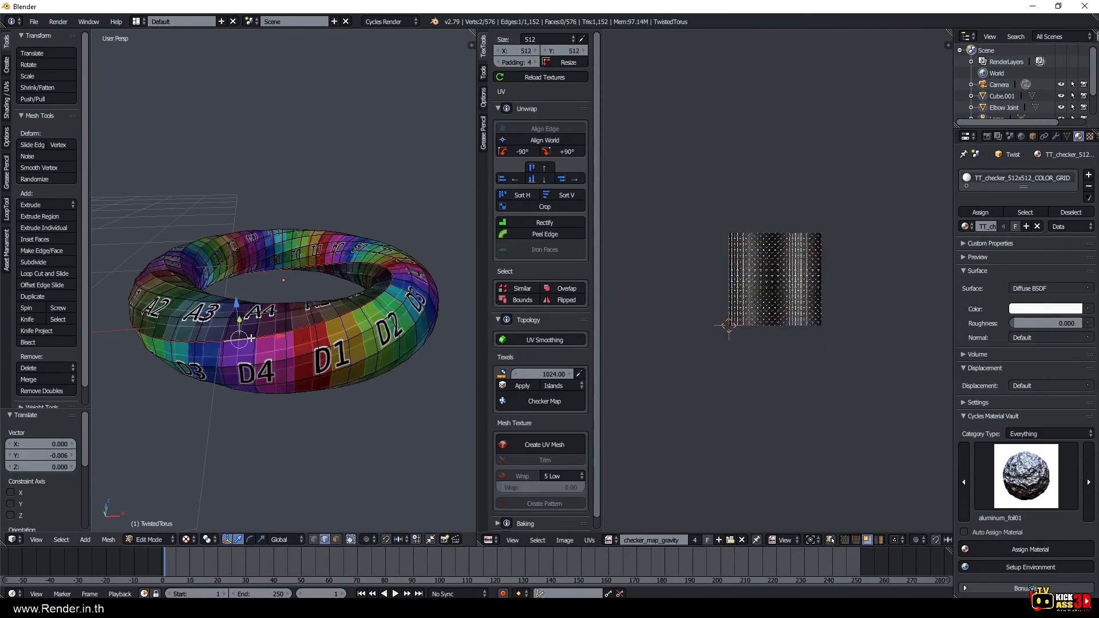
right_click(252, 338, "alt")
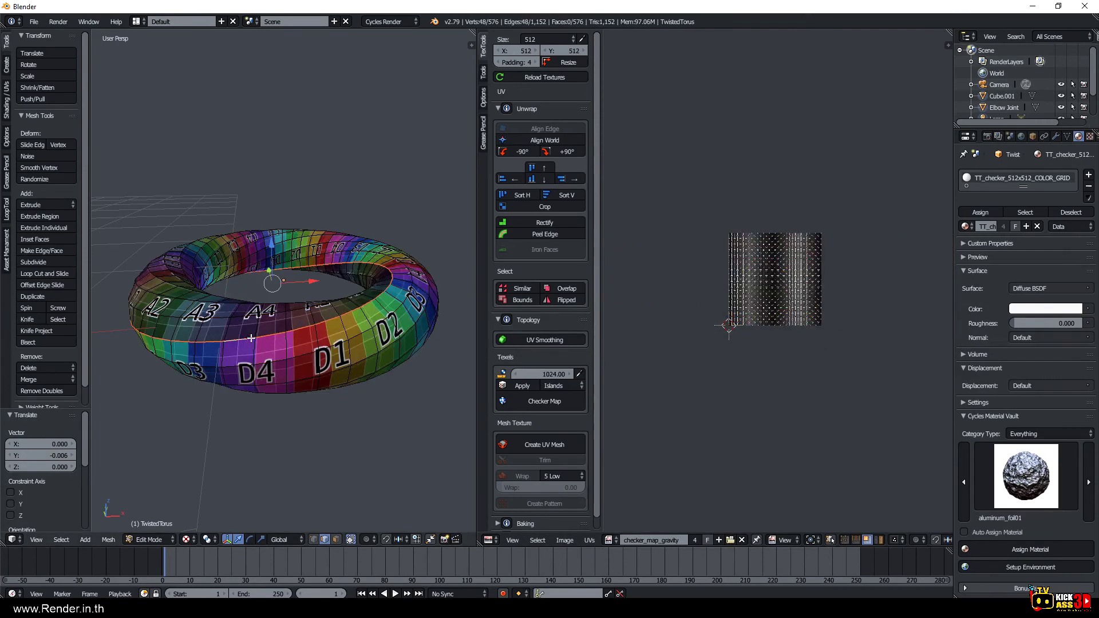
key("a")
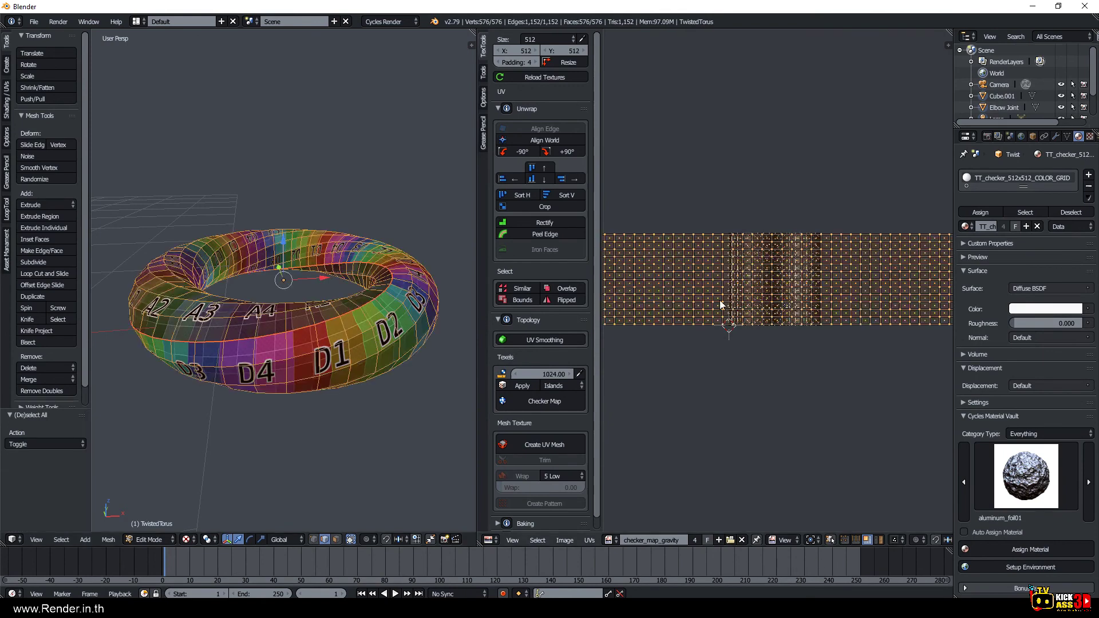
scroll(738, 294, "up", 5)
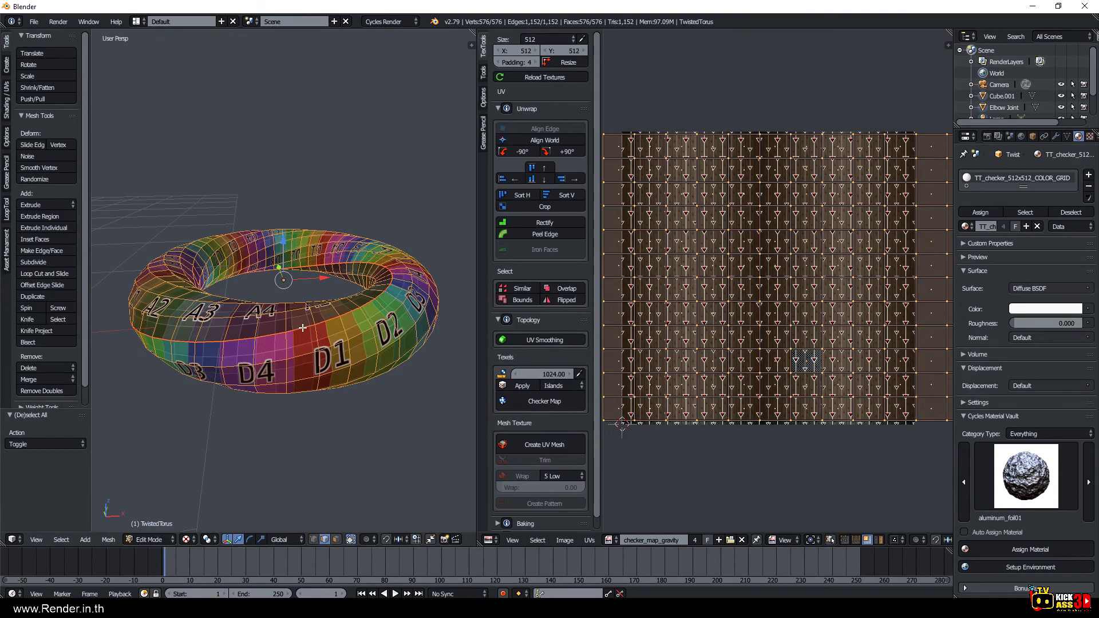
left_click(622, 540)
left_click(640, 462)
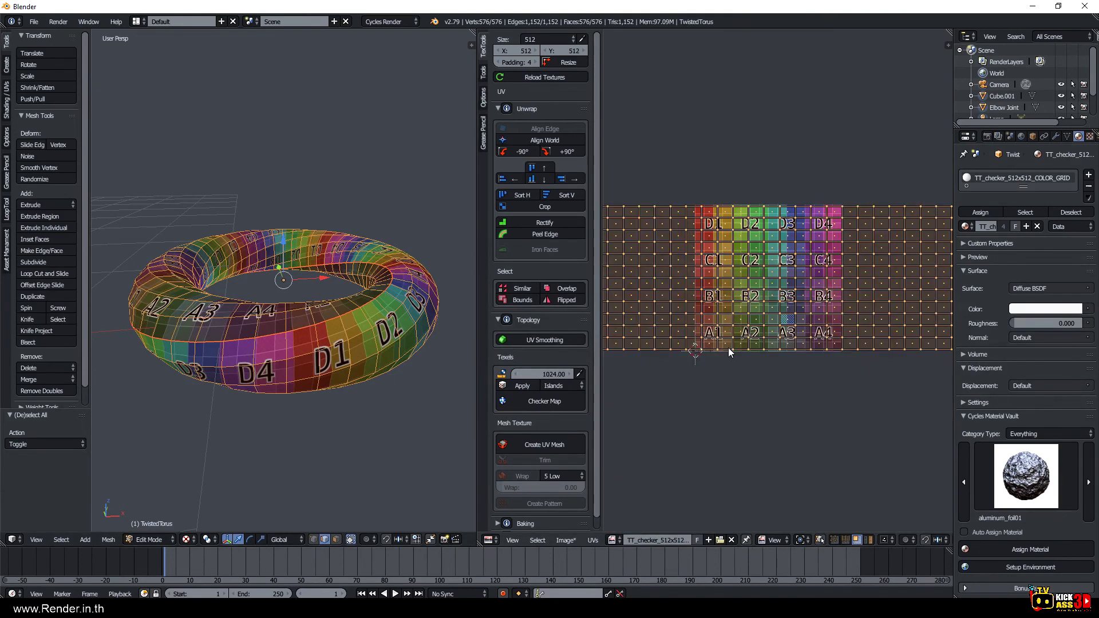
scroll(729, 352, "up", 3)
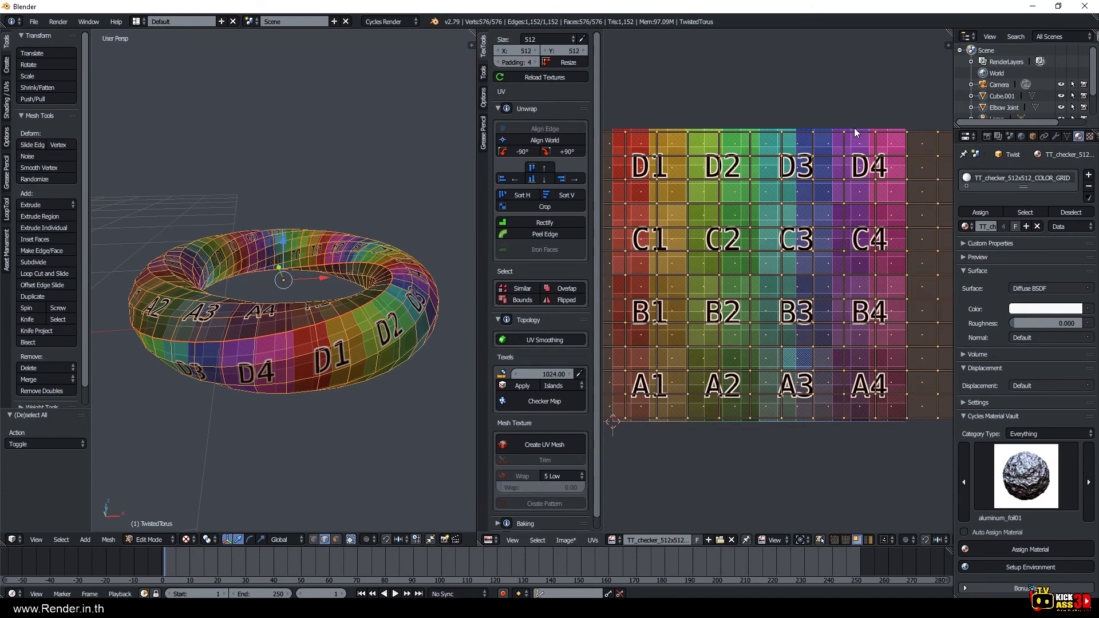
scroll(801, 306, "up", 1)
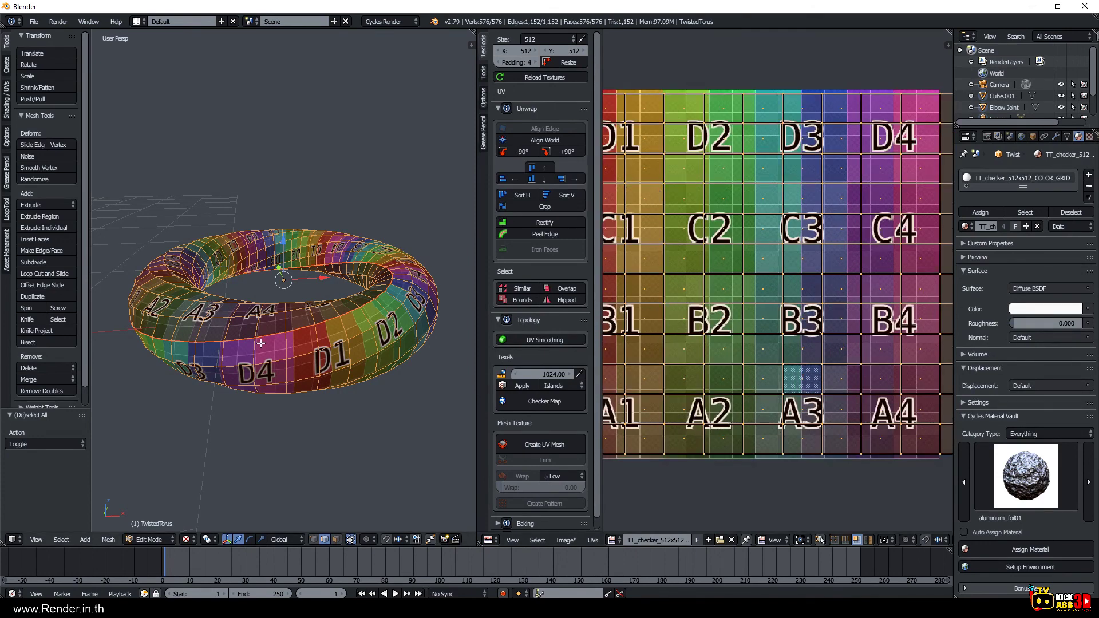
Move and rescale the torus UVs to 0.697, then select an edge loop around the torus.
key("g")
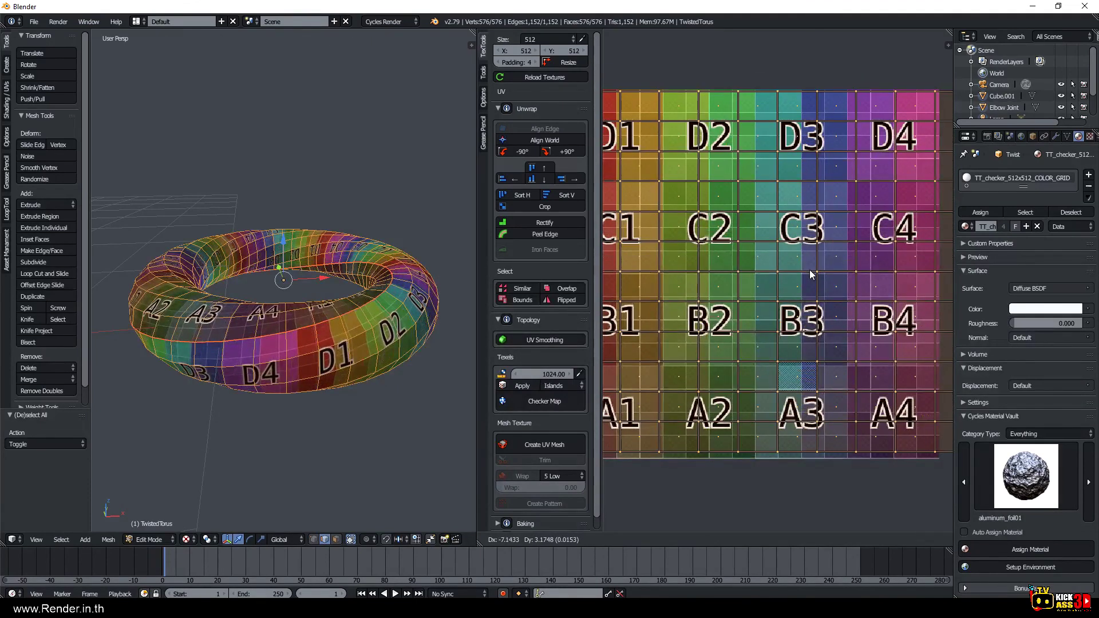
left_click(810, 274)
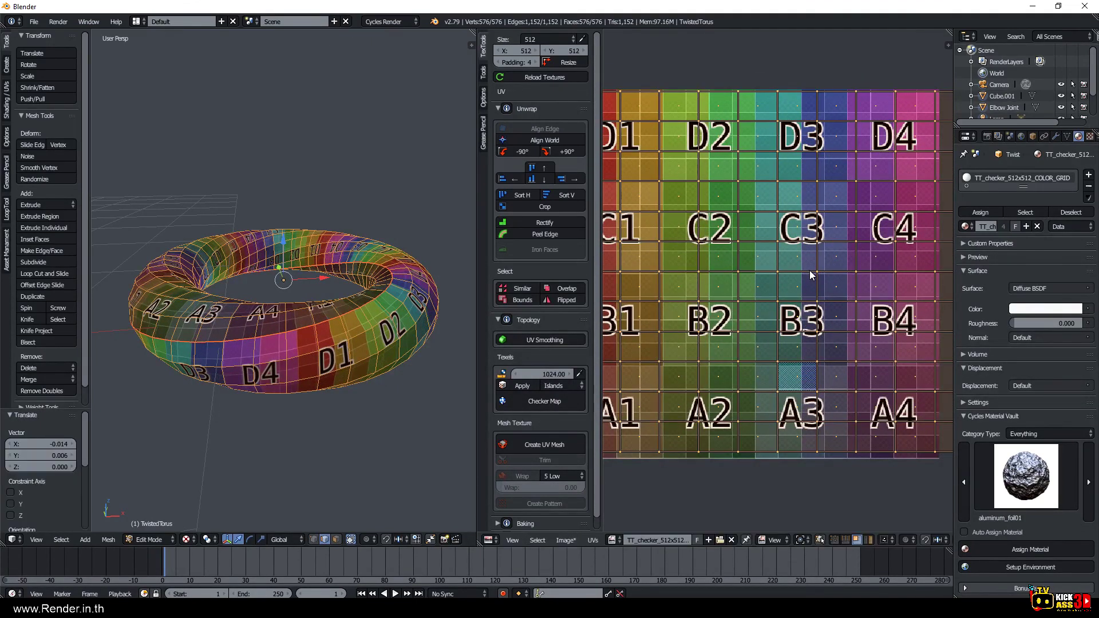
key("s")
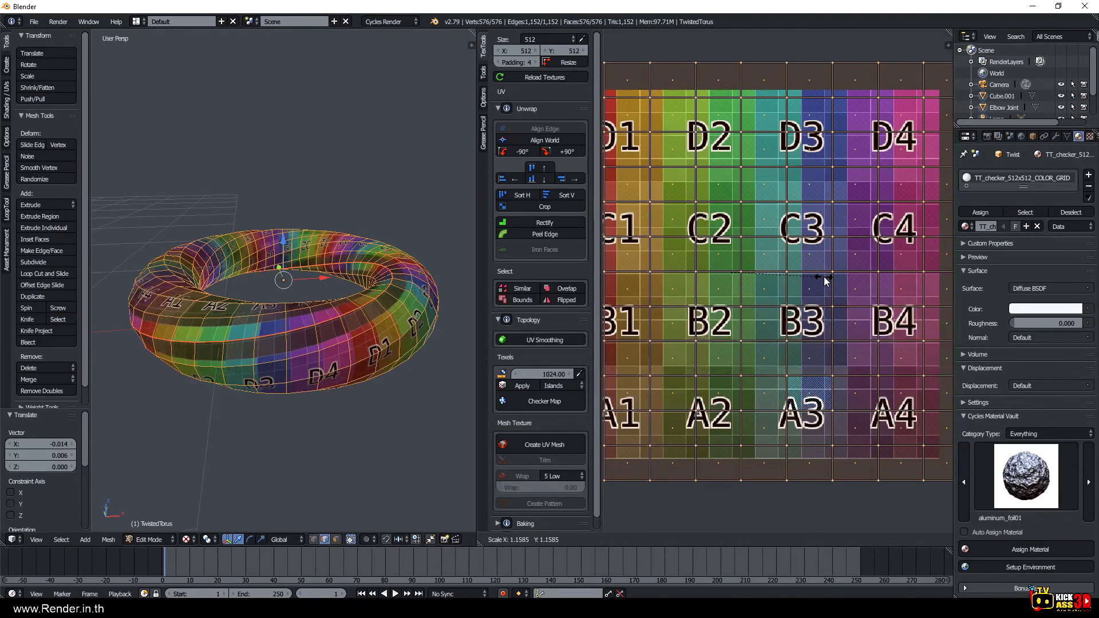
left_click(853, 279)
key("s")
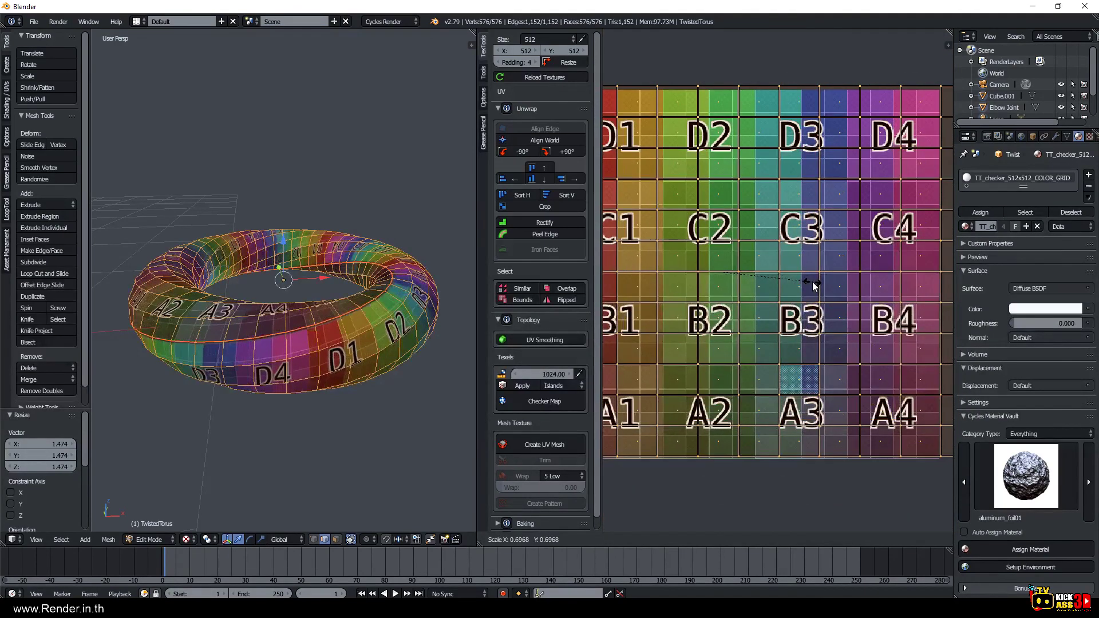
left_click(813, 282)
right_click(269, 335)
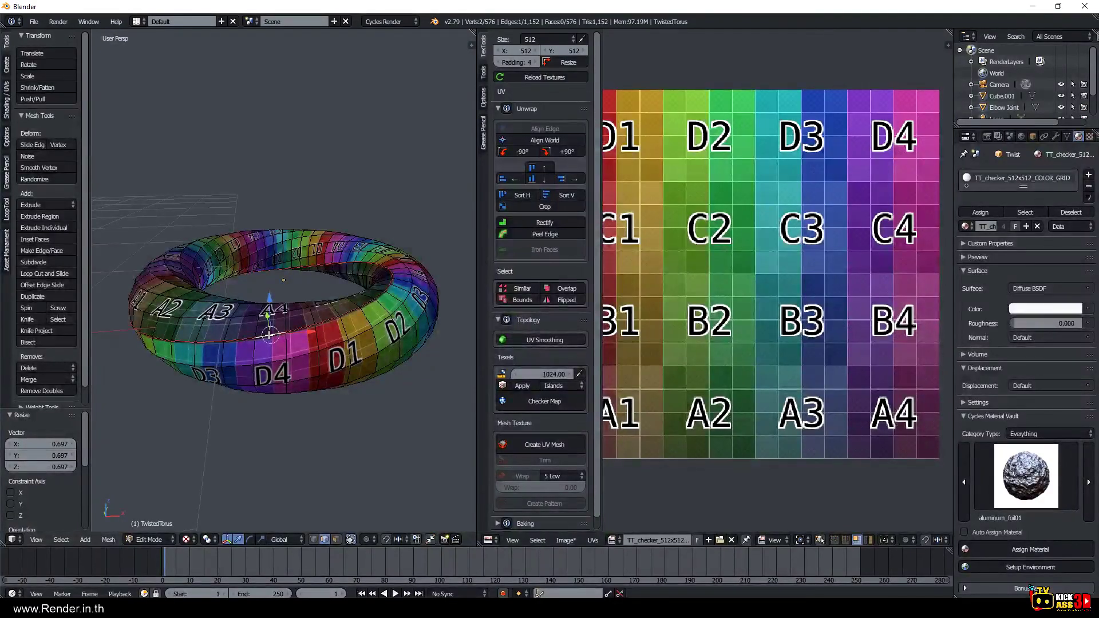
right_click(269, 334, "alt")
key("ctrl+e")
Mark the selected edge loop as a seam and orbit around the torus to inspect it.
left_click(269, 335)
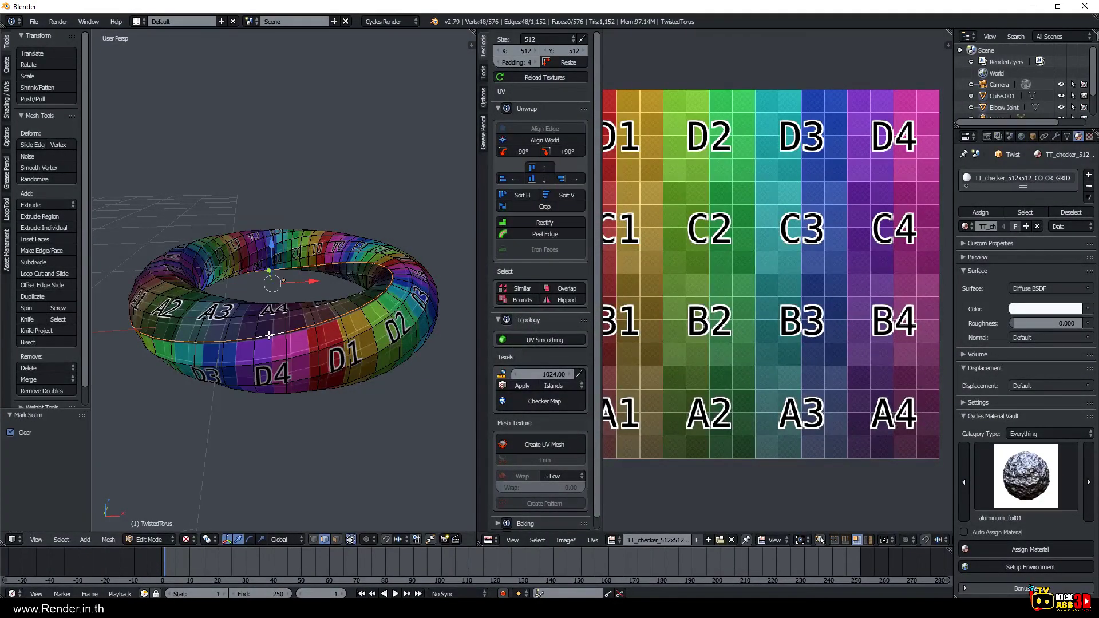
scroll(345, 278, "up", 4)
middle_click_drag(345, 278, 214, 275)
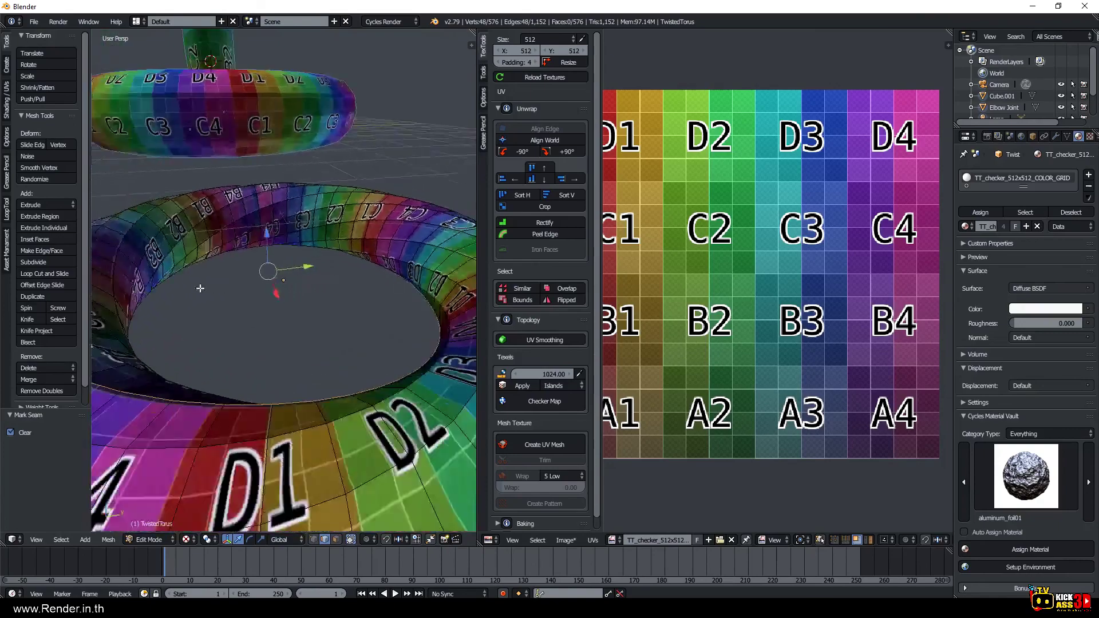
scroll(214, 276, "down", 5)
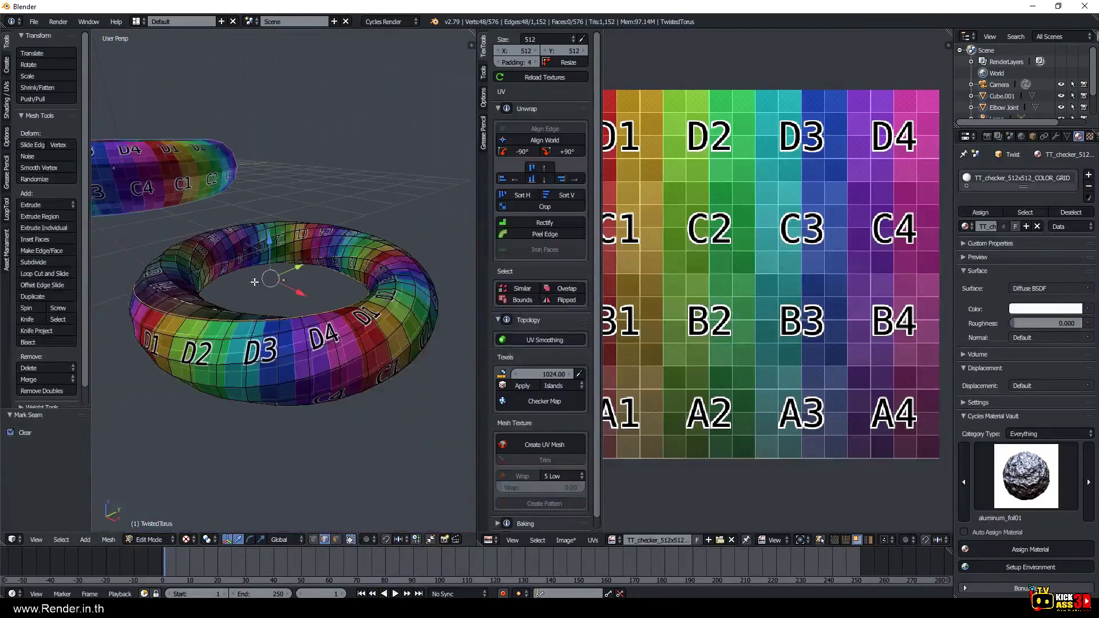
middle_click_drag(215, 276, 193, 265)
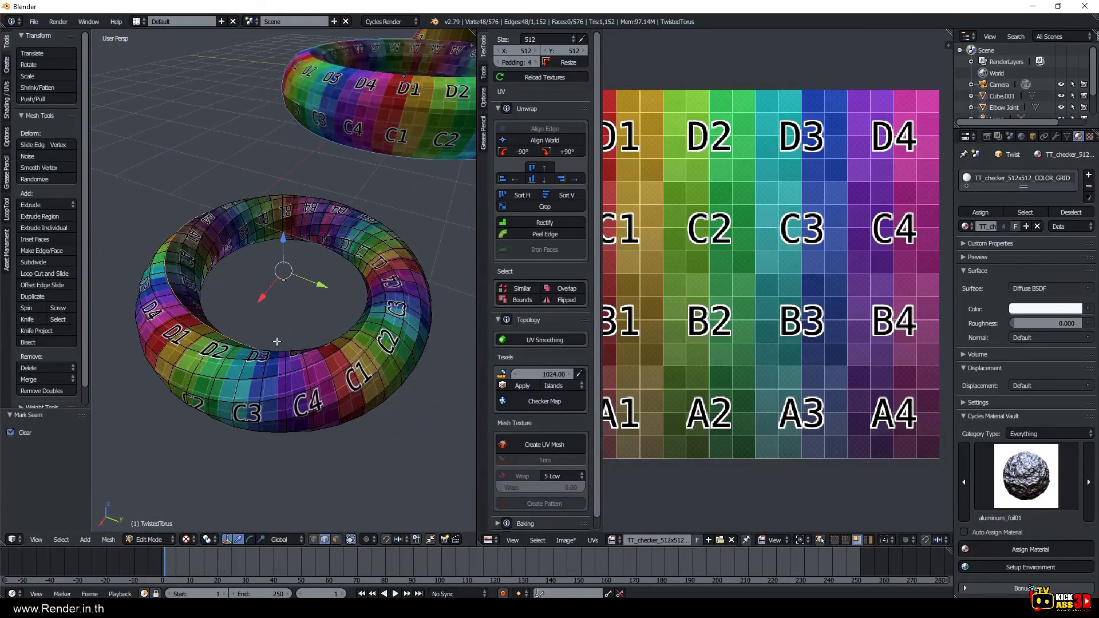
mouse_move(277, 341)
middle_mouse_down()
mouse_move(116, 309)
mouse_move(476, 296)
mouse_move(239, 332)
mouse_move(204, 285)
mouse_move(211, 251)
middle_mouse_up()
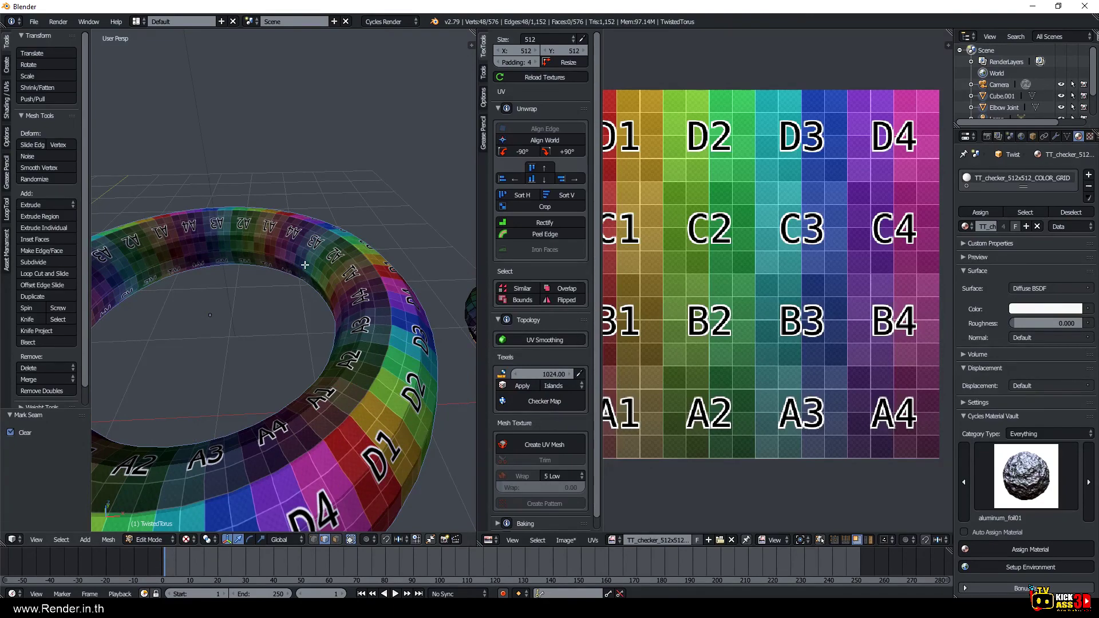
middle_click_drag(304, 265, 334, 285)
scroll(357, 280, "up", 5)
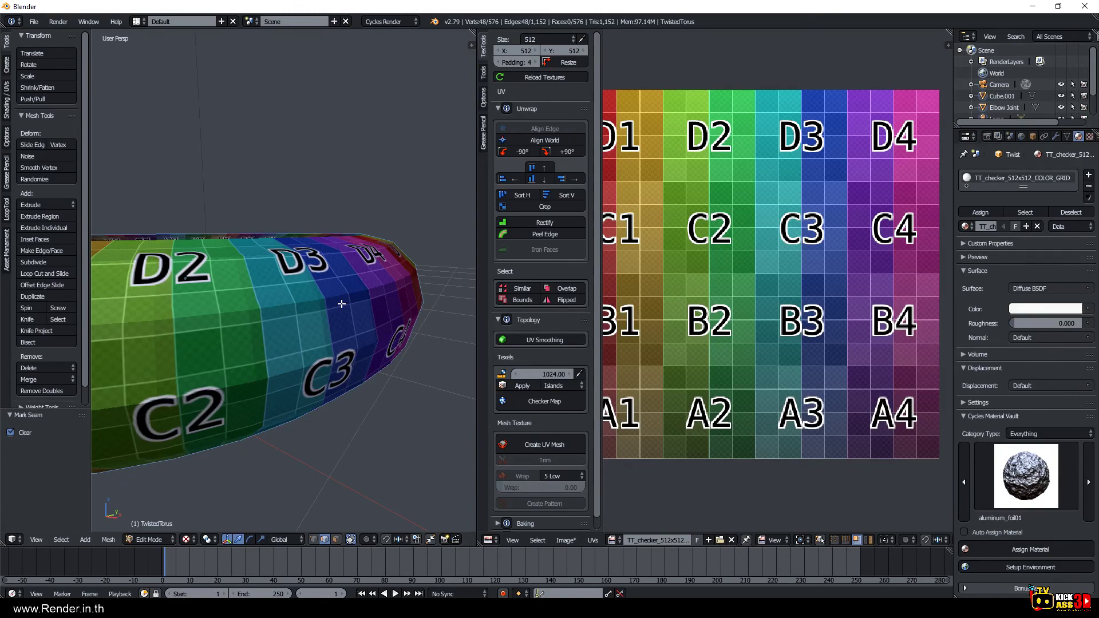
scroll(342, 303, "down", 5)
scroll(350, 341, "down", 4)
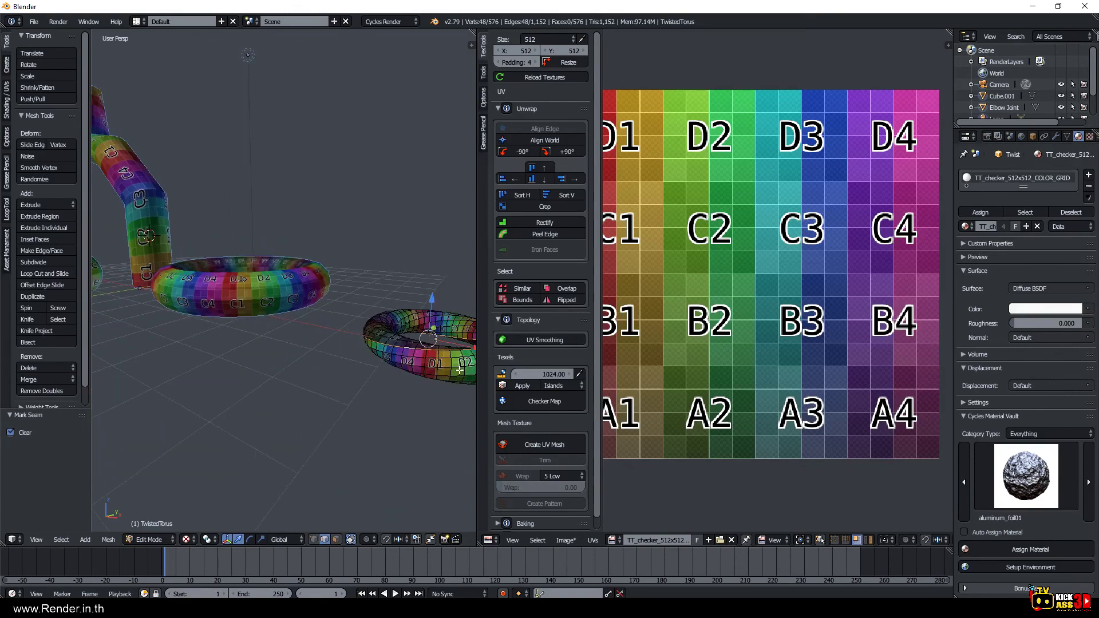
Frame the twisted torus in Edit Mode and select its entire mesh.
key("Tab")
key("KP_Decimal")
key("Tab")
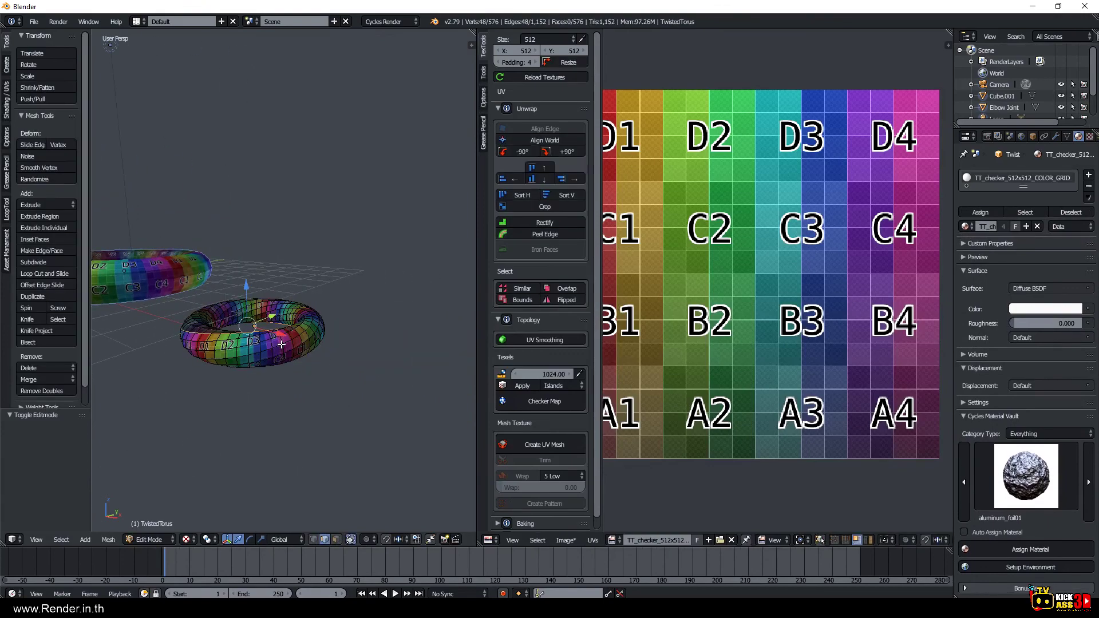
key("a")
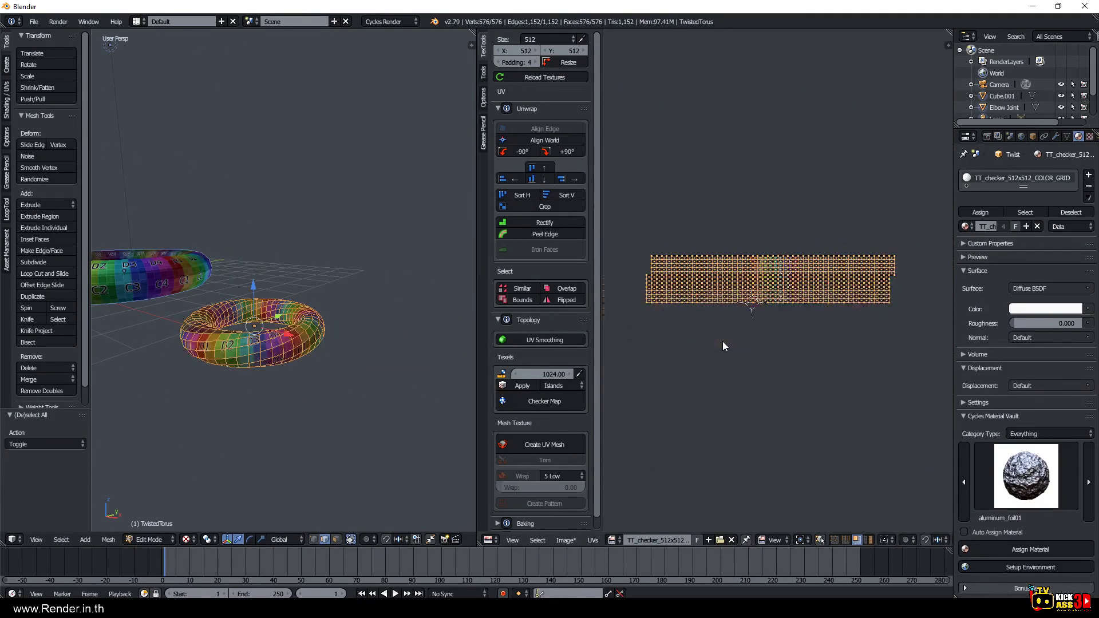
Add a 32-segment, 16-ring UV Sphere right of the tori and enter its Edit Mode.
key("Tab")
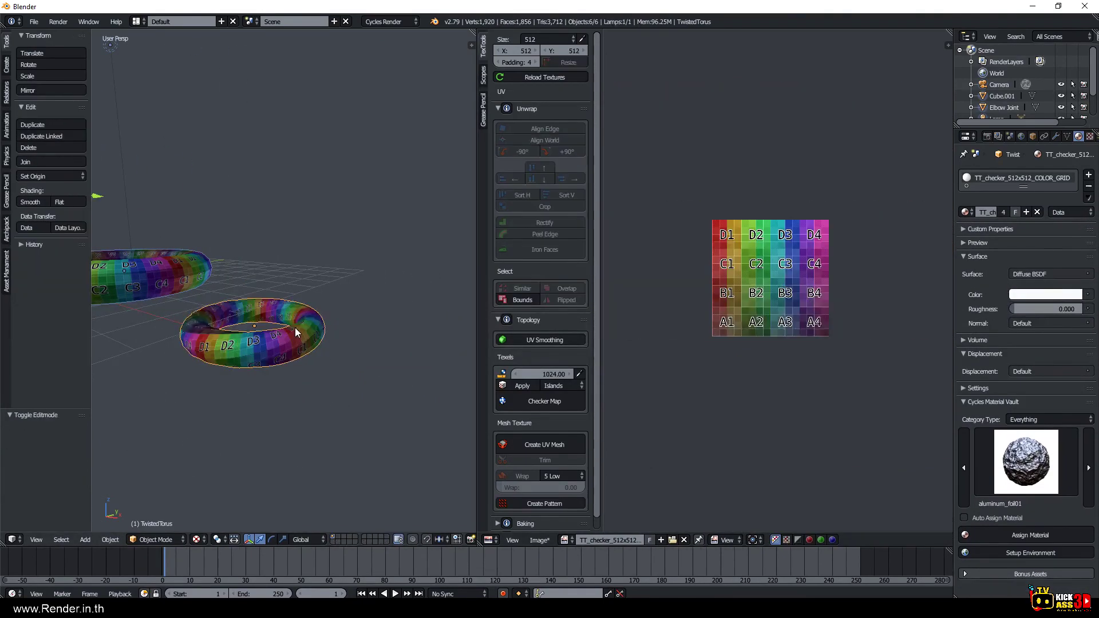
key("shift+a")
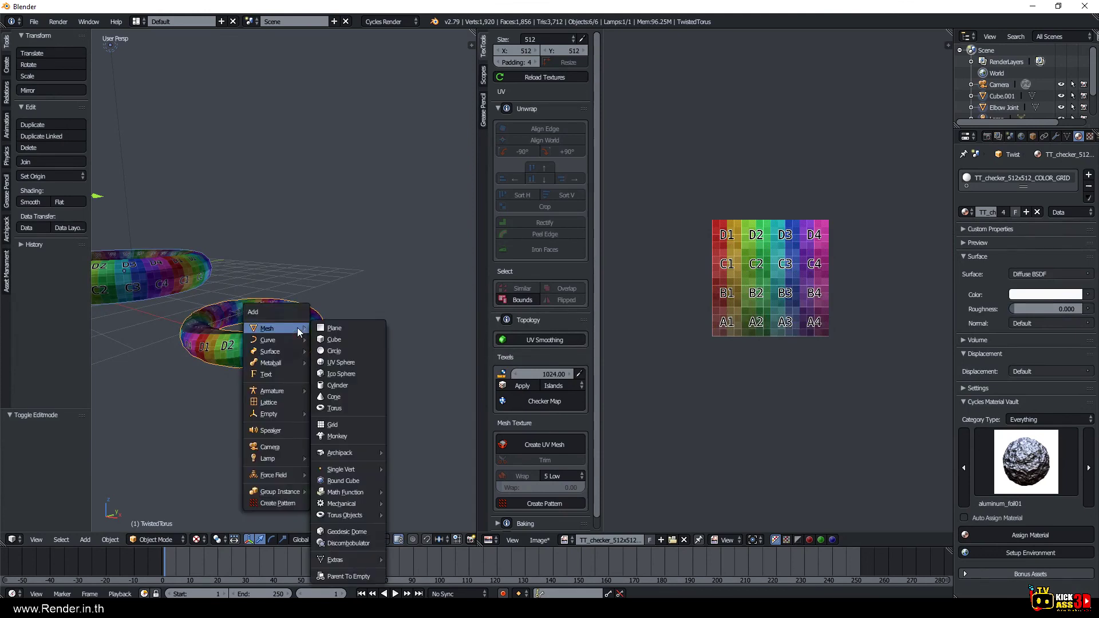
left_click(352, 364)
scroll(307, 350, "down", 5)
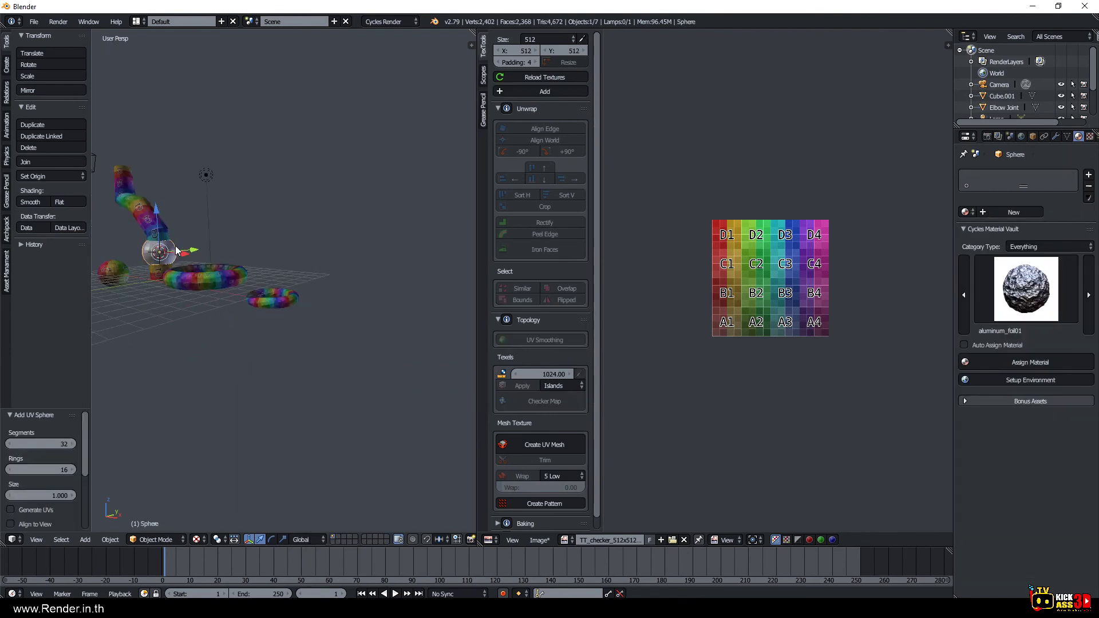
left_click_drag(177, 250, 387, 314)
key("Tab")
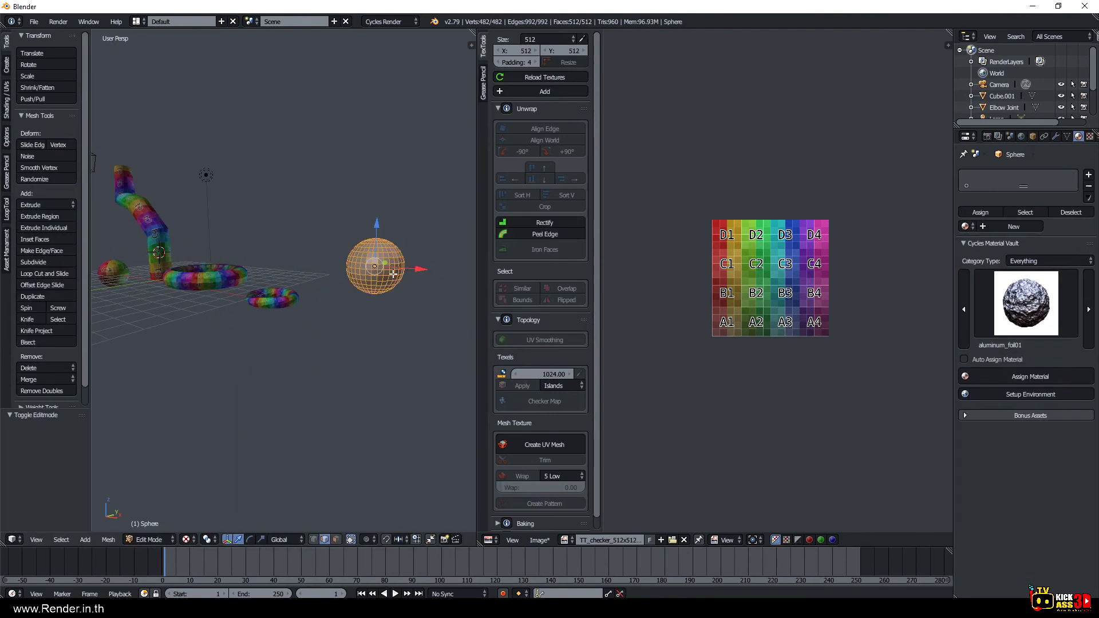
Sphere-project the UV Sphere's UVs and zoom in on the UV layout.
key("u")
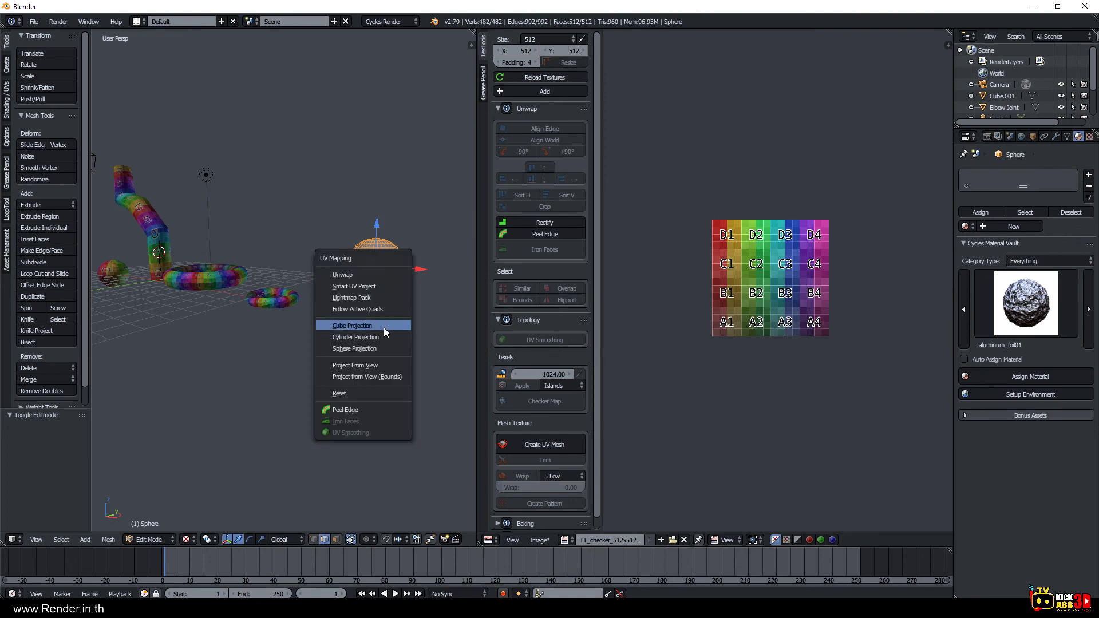
left_click(378, 346)
scroll(774, 265, "up", 2)
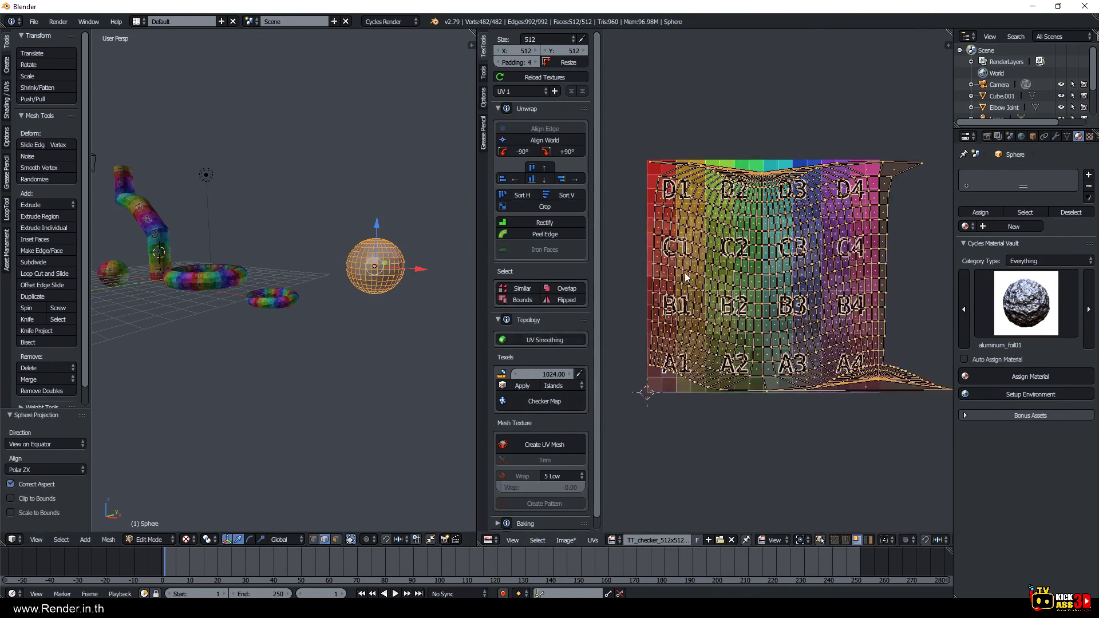
scroll(687, 309, "up", 1)
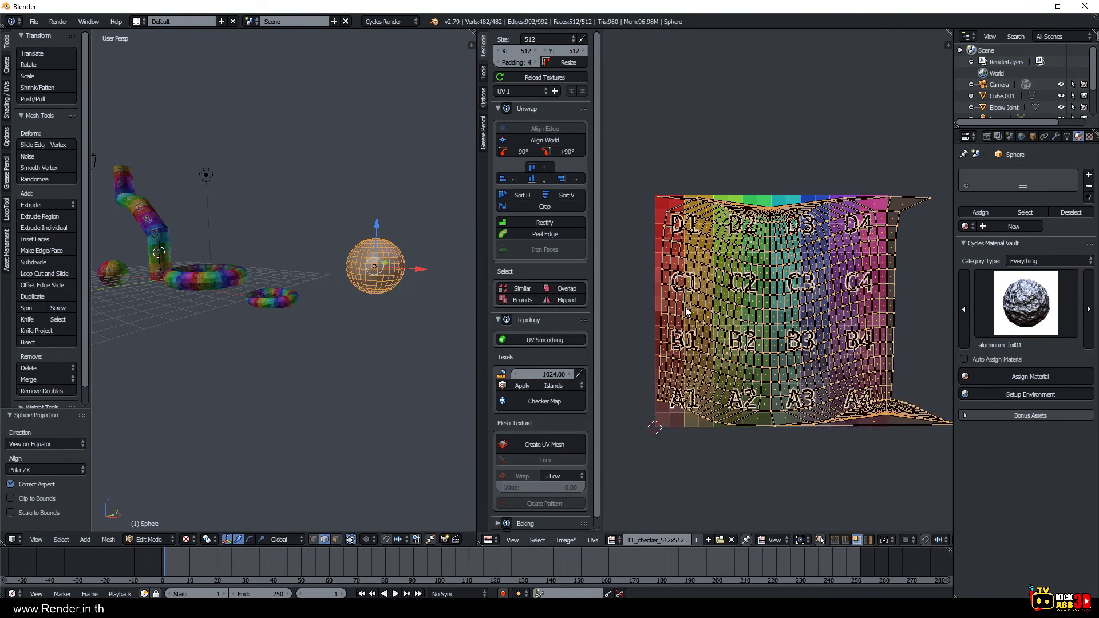
scroll(687, 310, "up", 3)
scroll(689, 312, "down", 2)
scroll(689, 312, "up", 1)
scroll(691, 314, "down", 1)
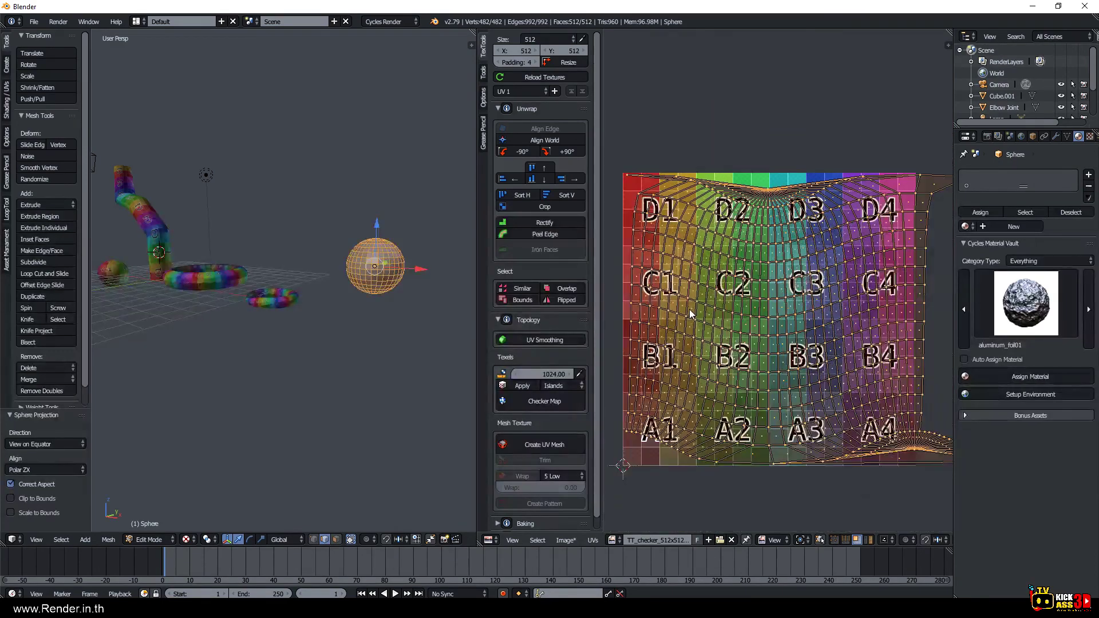
scroll(691, 313, "down", 1)
scroll(691, 314, "up", 1)
Select the left UV border edge and align it into a straight vertical column with TexTools.
key("a")
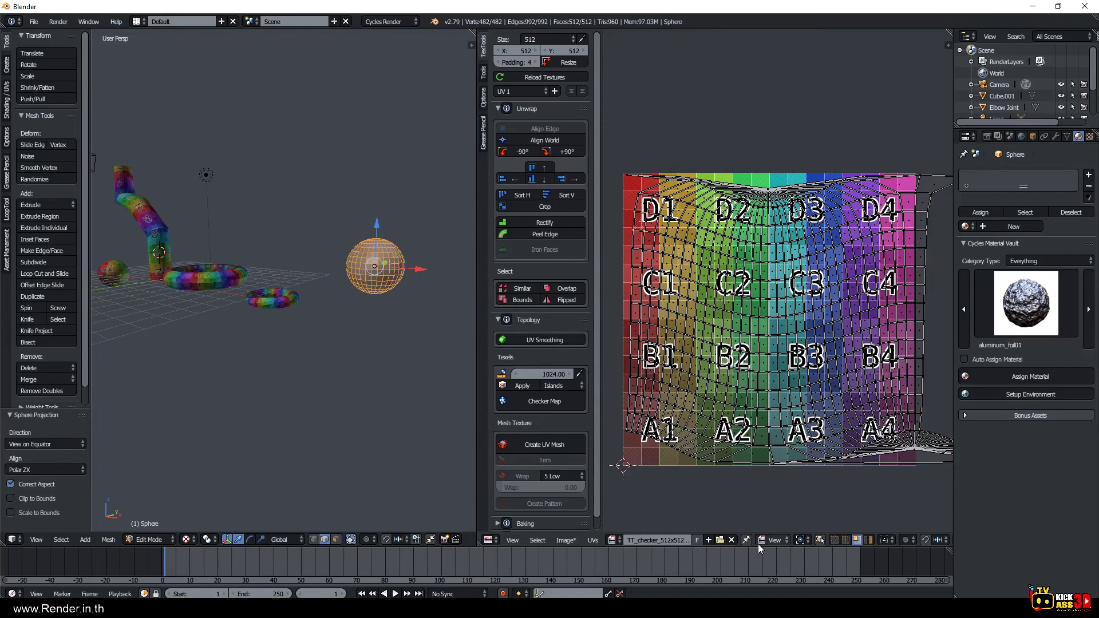
left_click(846, 539)
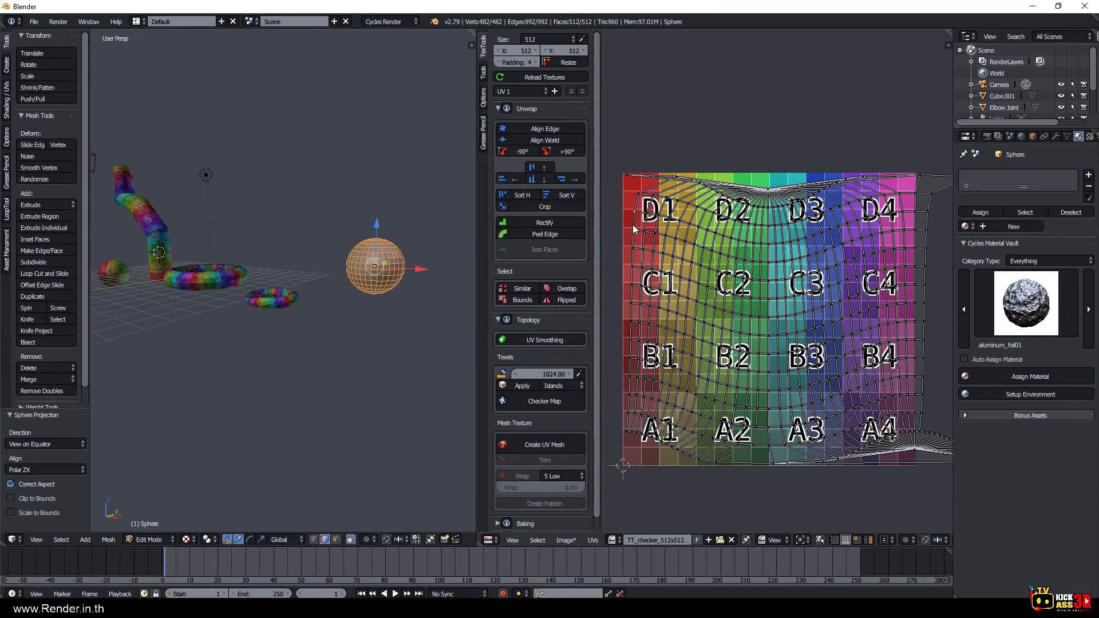
left_click(834, 543)
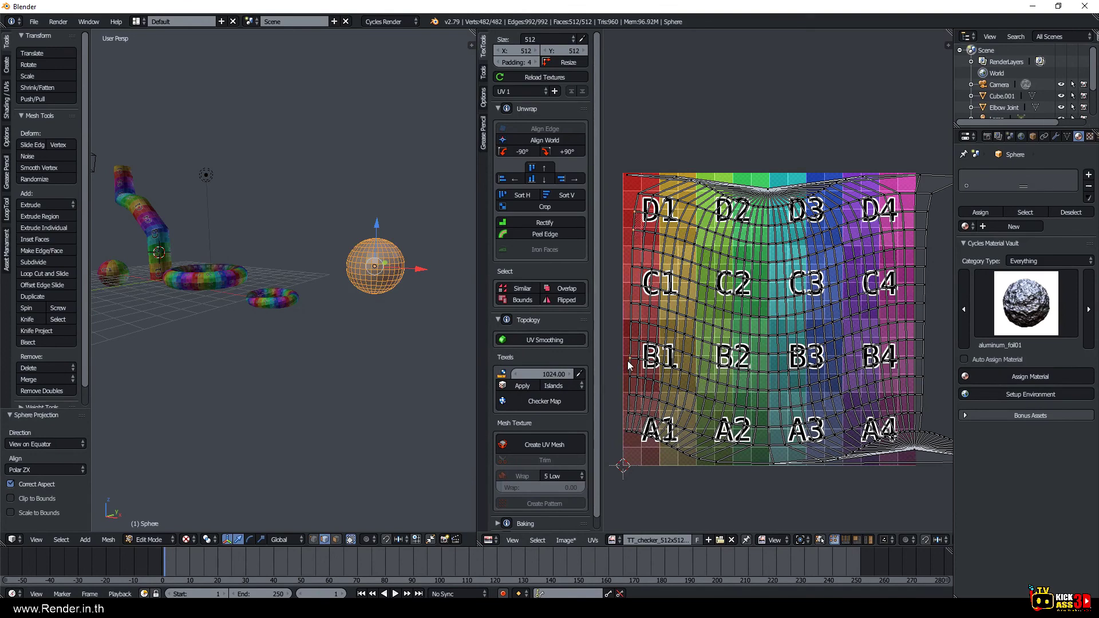
left_click(507, 180)
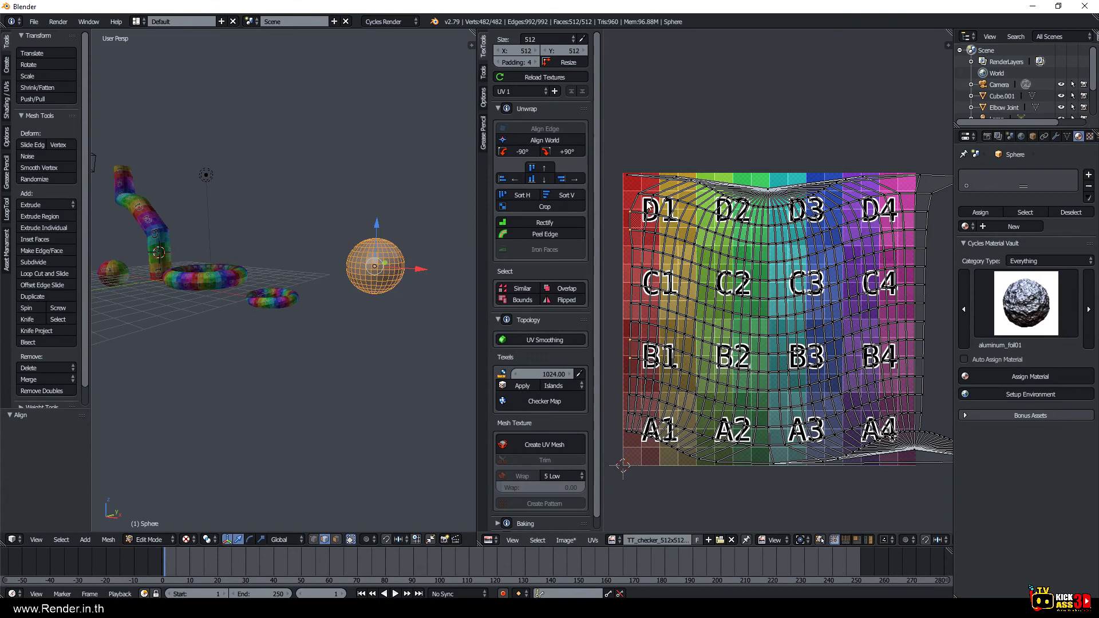
key("ctrl+z")
left_click(845, 540)
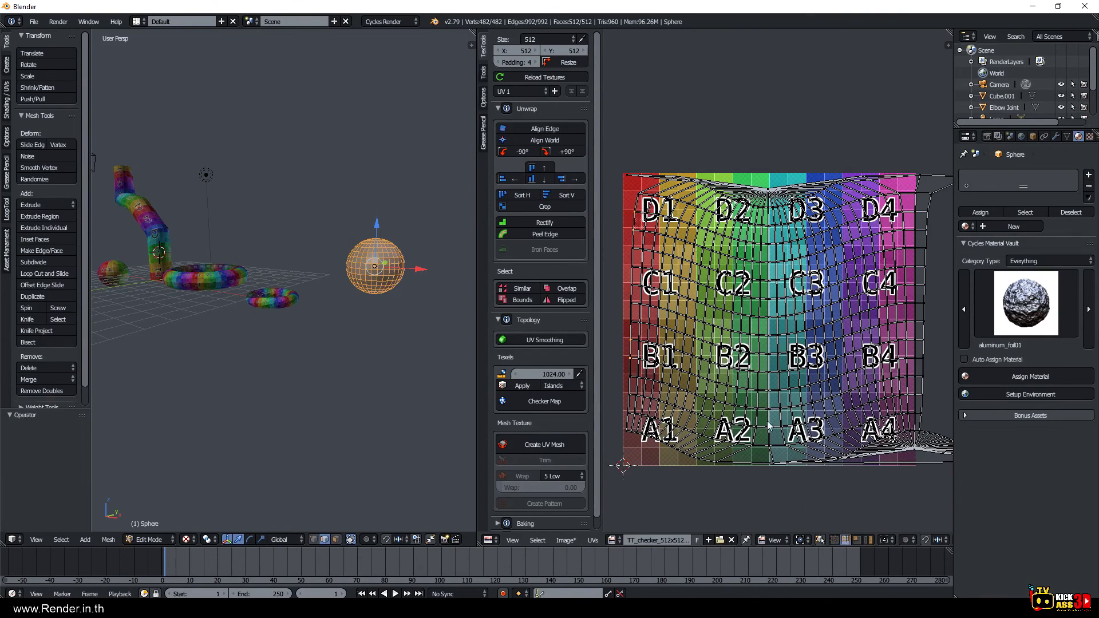
right_click(641, 432, "alt")
left_click(507, 178)
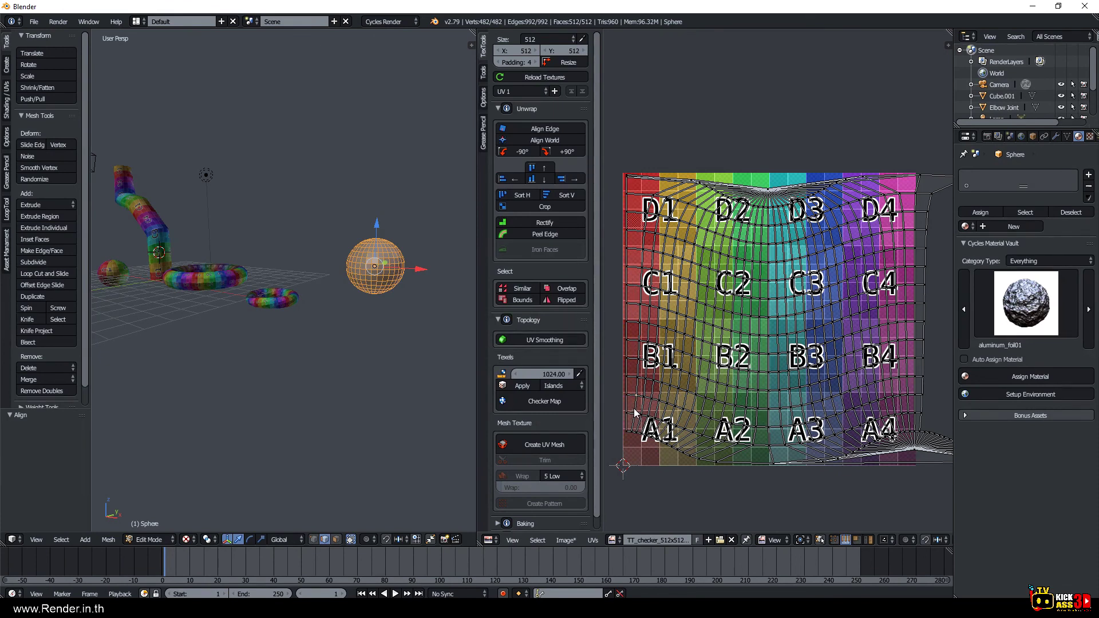
left_click(510, 177)
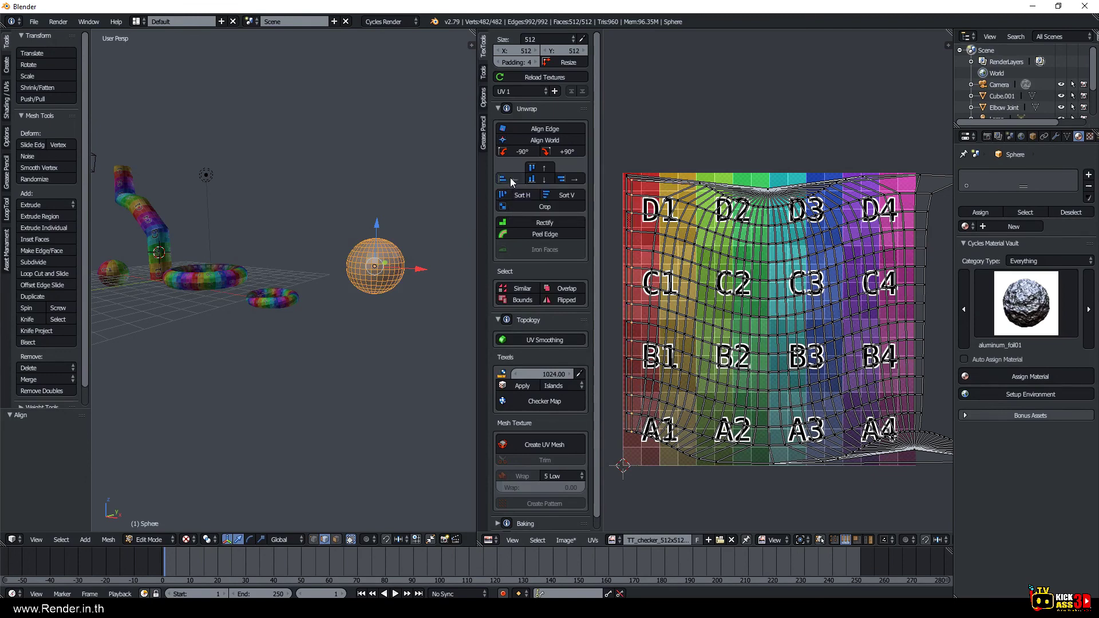
left_click(511, 178)
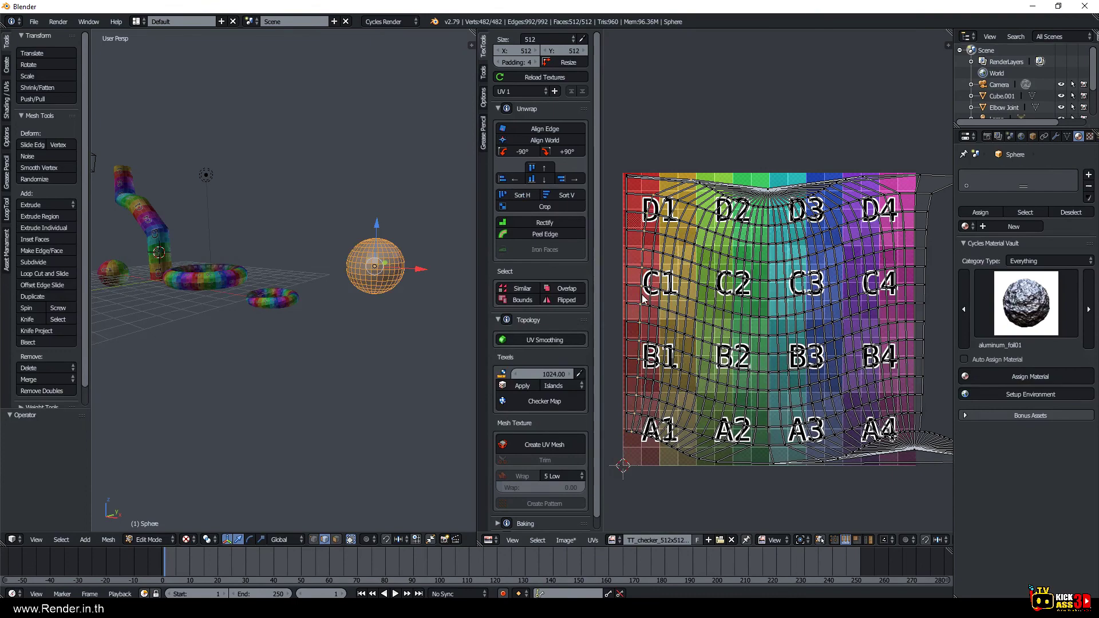
Straighten the top row of the sphere's UV vertices with TexTools align-top.
middle_click_drag(657, 226, 653, 245)
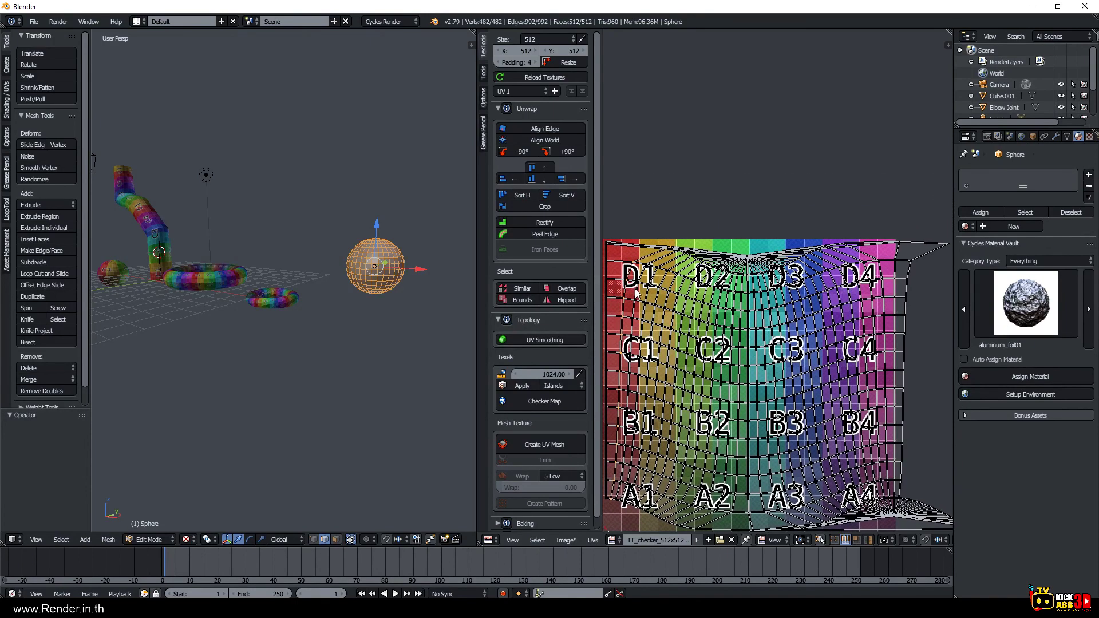
middle_click_drag(726, 433, 805, 293)
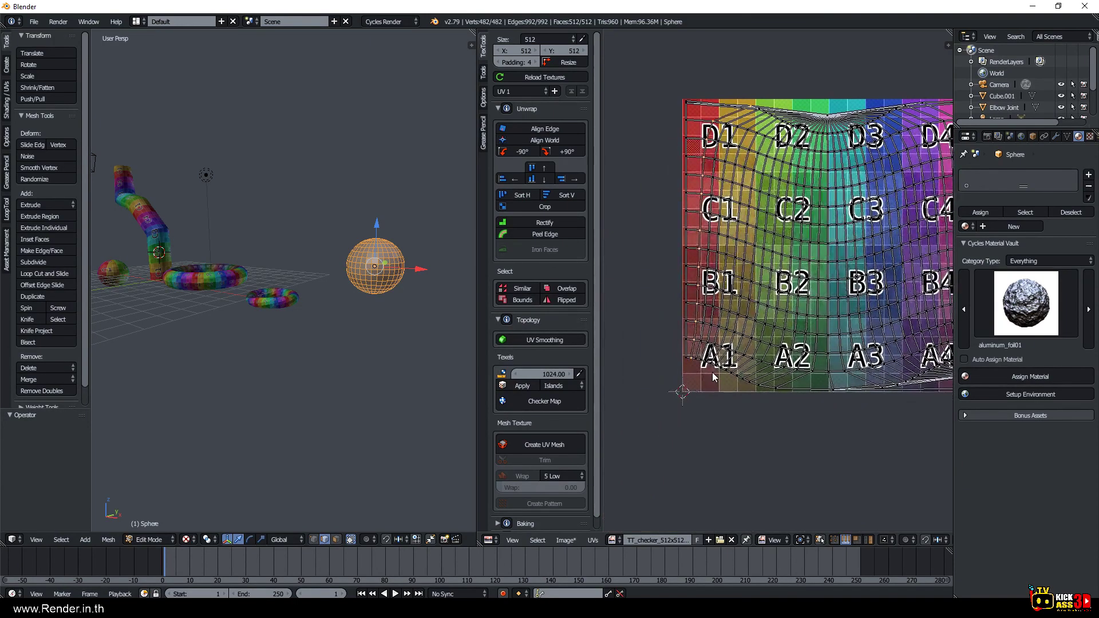
middle_click_drag(720, 373, 649, 337)
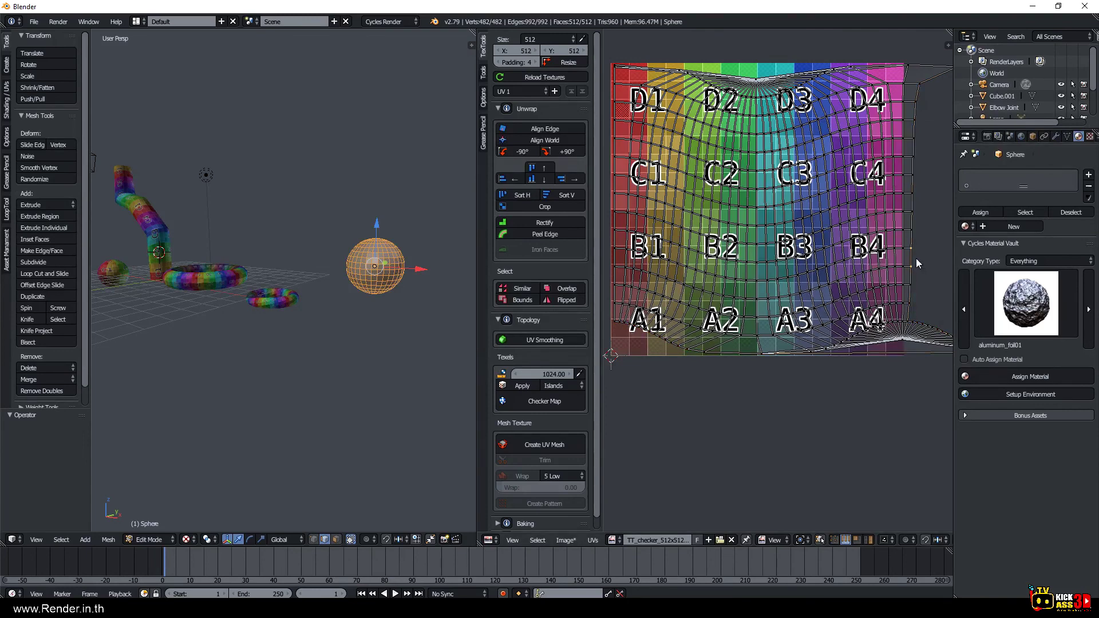
scroll(912, 135, "up", 2, "shift")
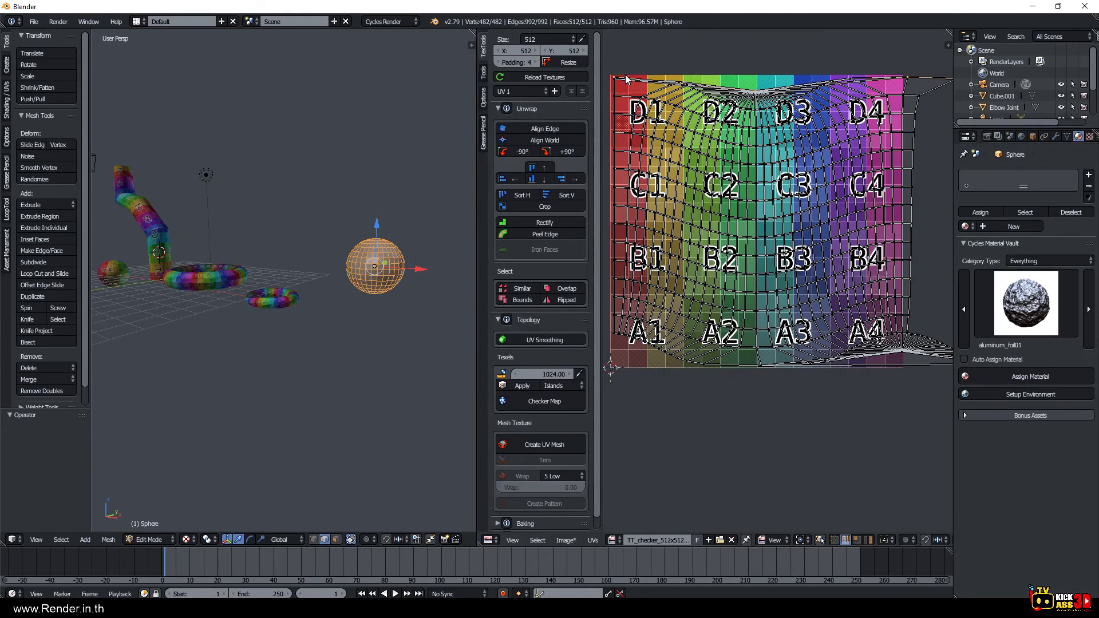
left_click(542, 171)
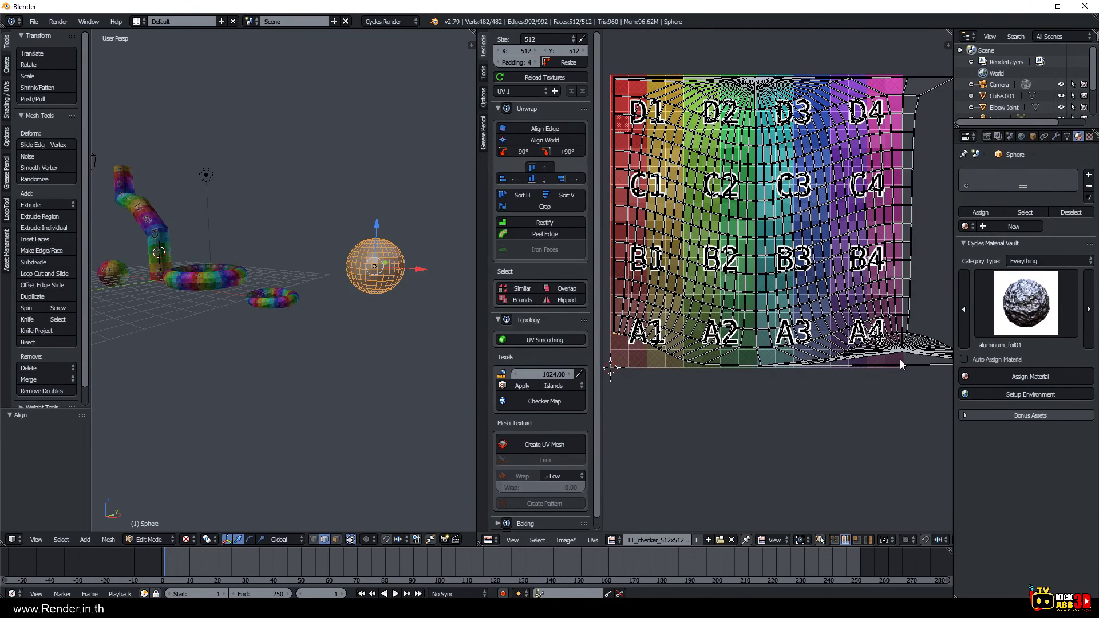
Pan the UV view and select the bottom boundary loop of the UV island.
middle_click_drag(947, 366, 864, 373)
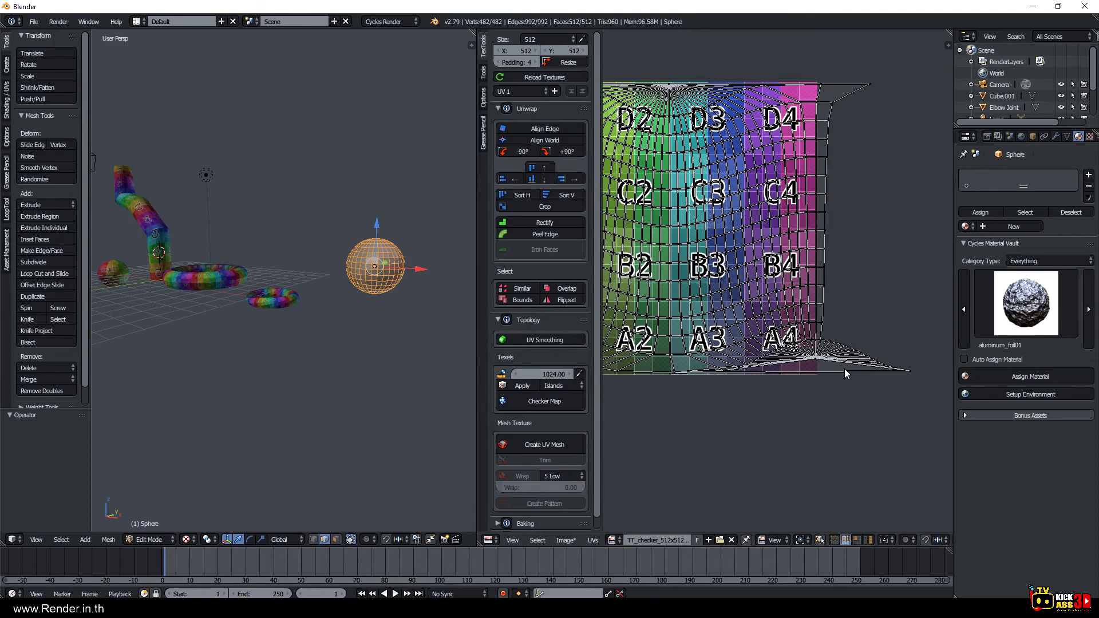
scroll(796, 370, "down", 1)
scroll(795, 373, "left", 3, "ctrl")
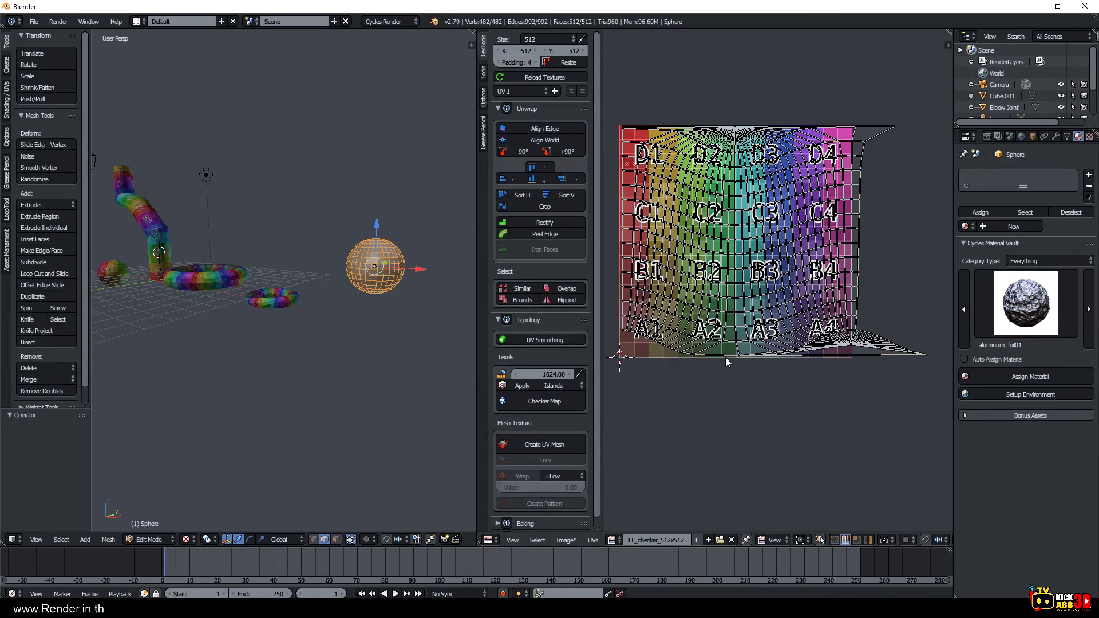
right_click(629, 341, "alt")
Box-select the sphere's UV island, deselecting the right-edge vertices so only the bottom row stays selected.
scroll(824, 189, "up", 2)
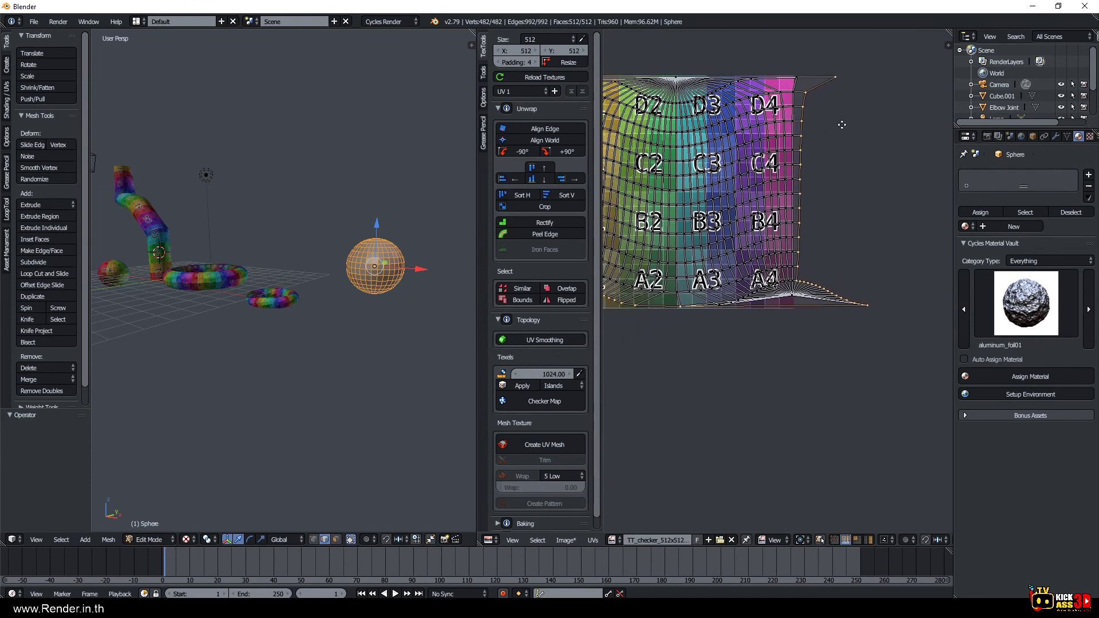
scroll(837, 122, "up", 2)
scroll(820, 259, "up", 2)
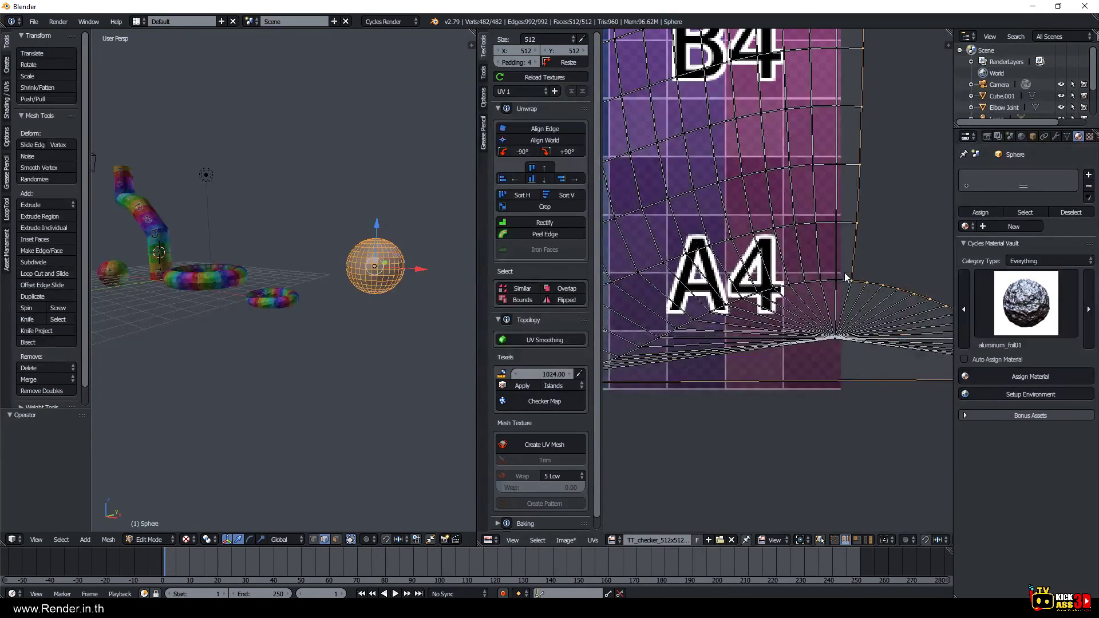
scroll(843, 272, "down", 4)
mouse_move(727, 315)
middle_mouse_down()
mouse_move(841, 297)
mouse_move(746, 325)
mouse_move(690, 357)
middle_mouse_up()
scroll(734, 290, "down", 2)
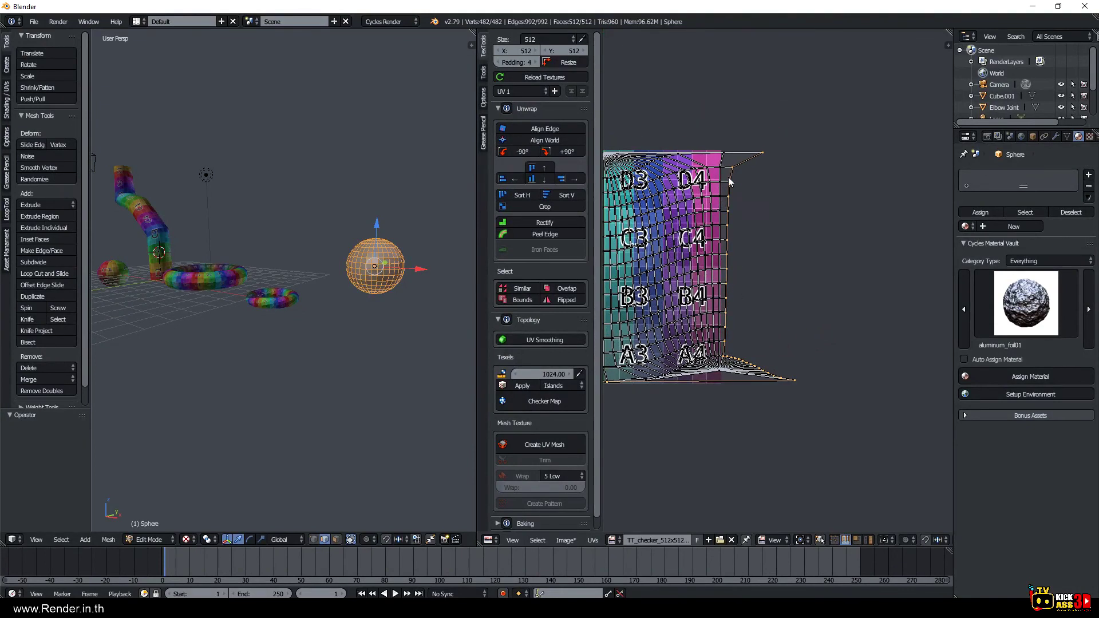
key("b")
left_click_drag(721, 133, 847, 379)
key("b")
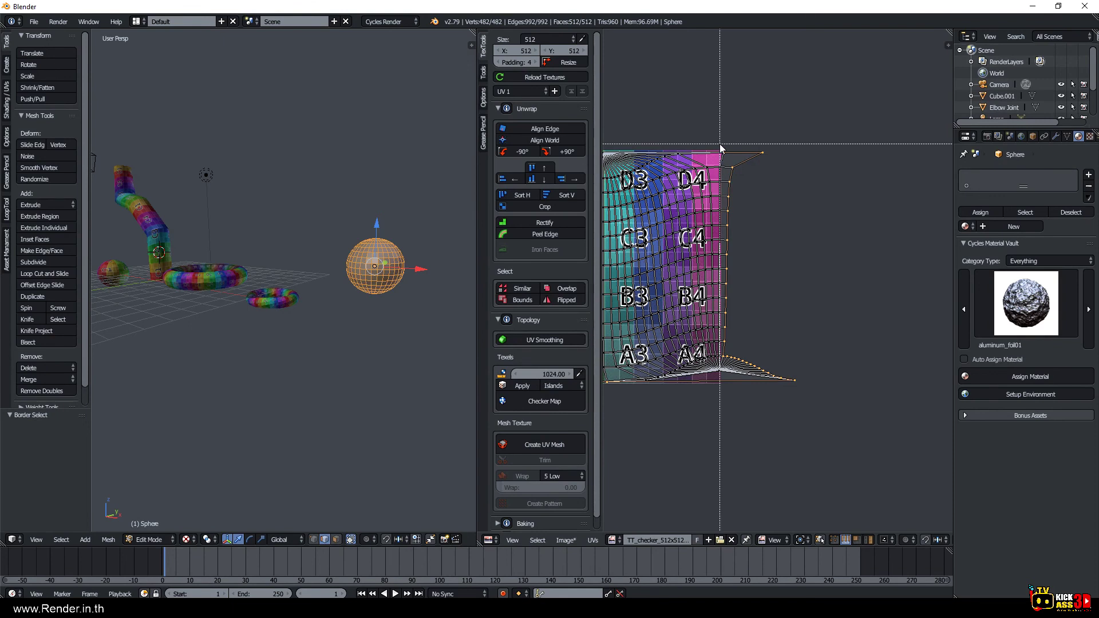
left_click_drag(719, 139, 827, 366)
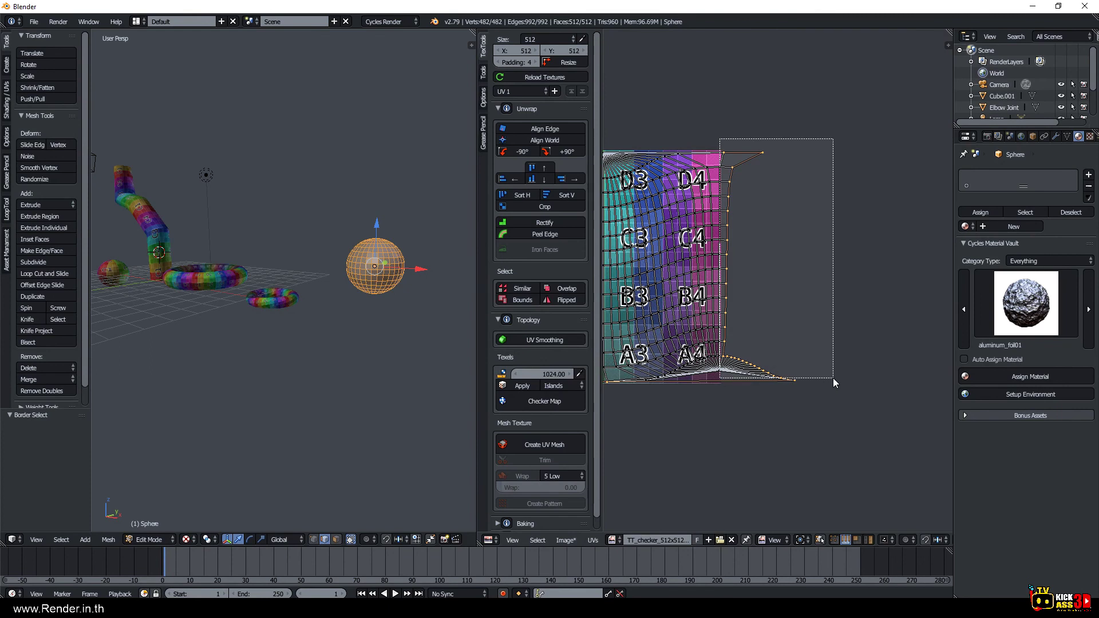
middle_click_drag(827, 367, 834, 379)
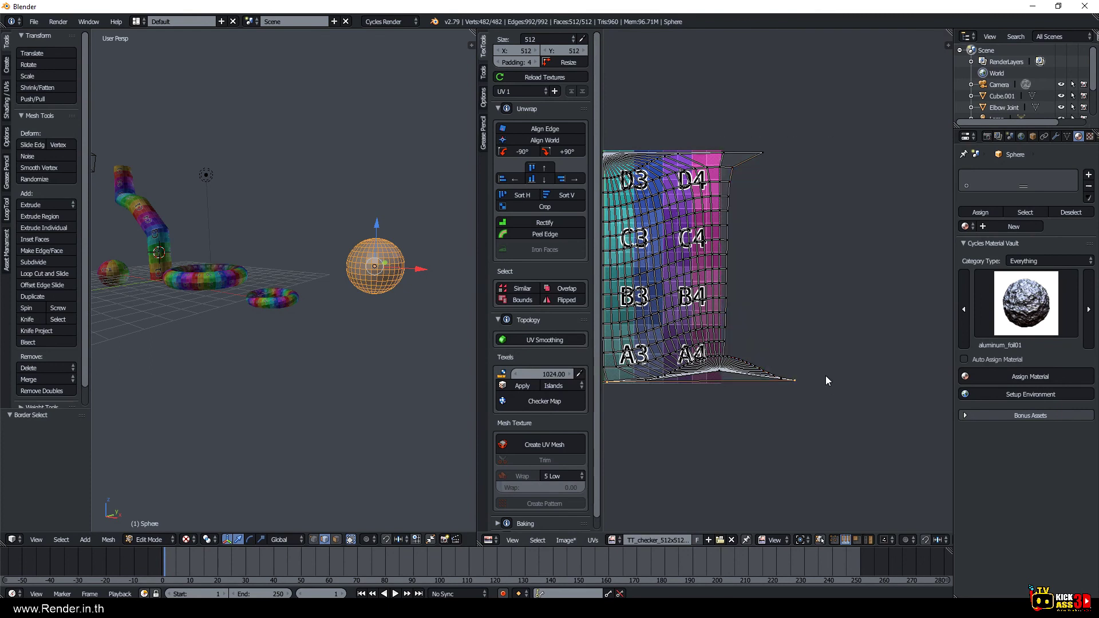
Align the selected bottom row of UV vertices, checking the result with undo and redo.
middle_click_drag(744, 287, 838, 250)
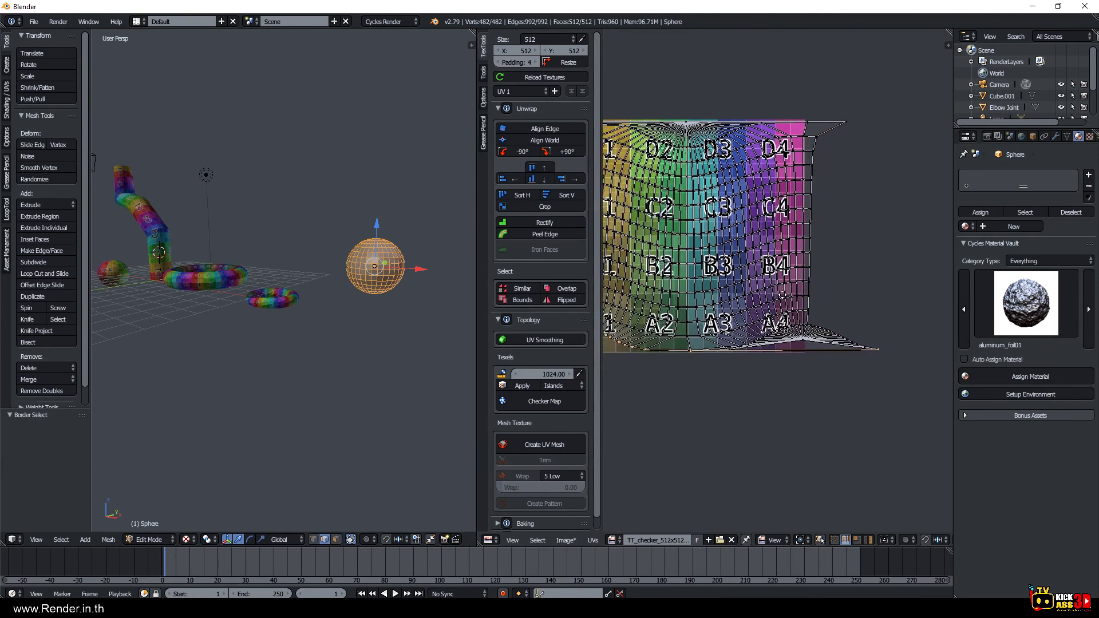
left_click(534, 179)
middle_click_drag(657, 335, 760, 352)
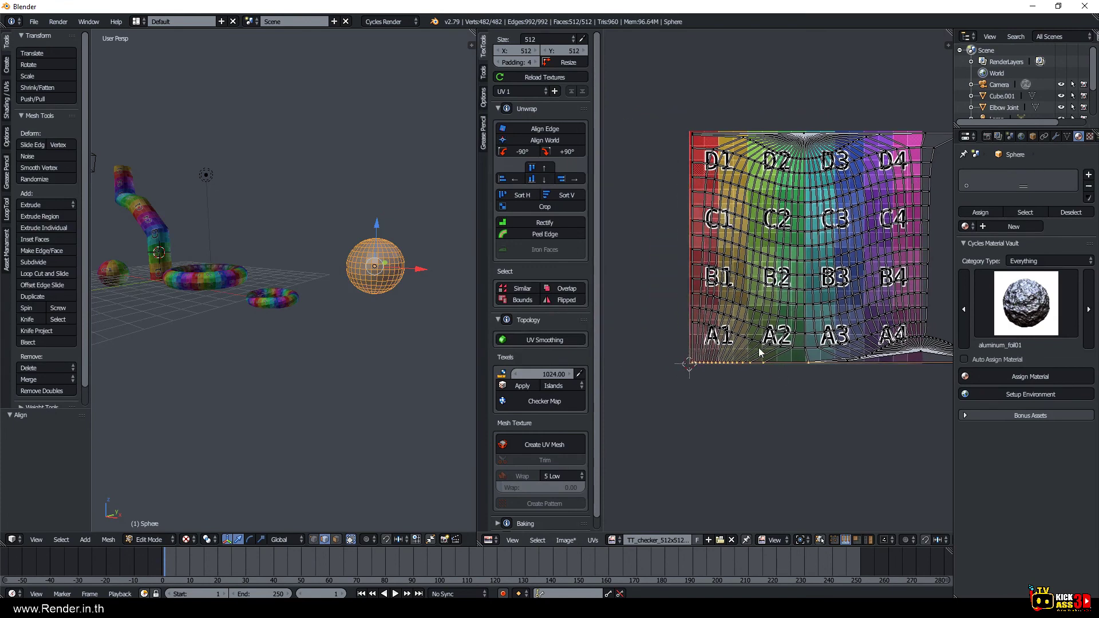
scroll(760, 351, "up", 2)
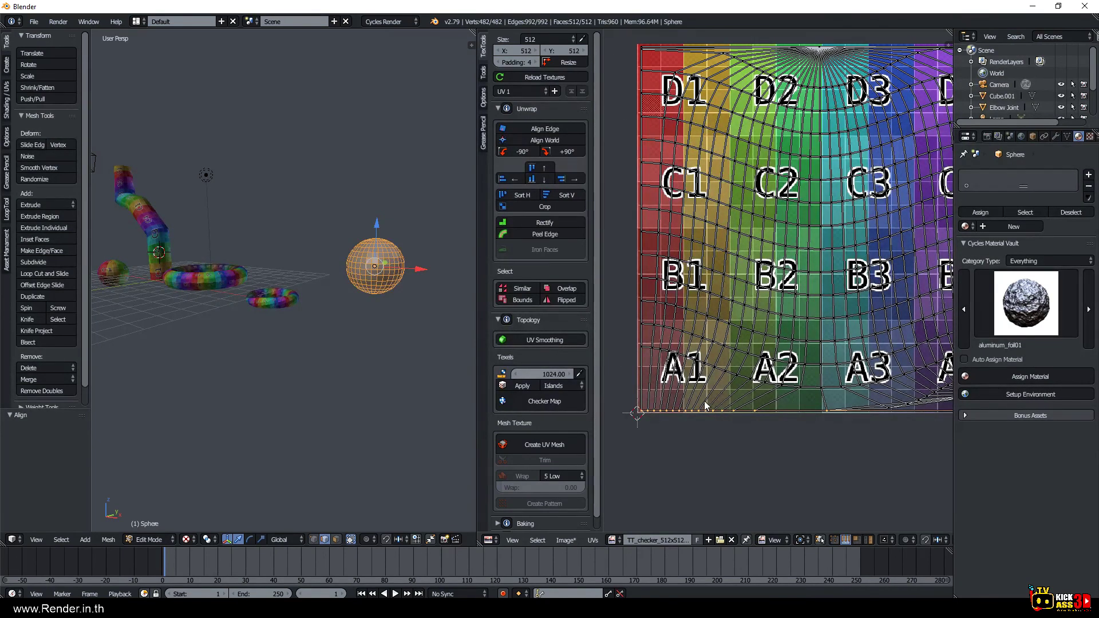
scroll(706, 404, "down", 2)
key("ctrl+z")
key("ctrl+shift+z")
key("ctrl+z")
Try aligning the right-edge UV vertices into a straight column, undoing each attempt.
scroll(716, 401, "down", 1)
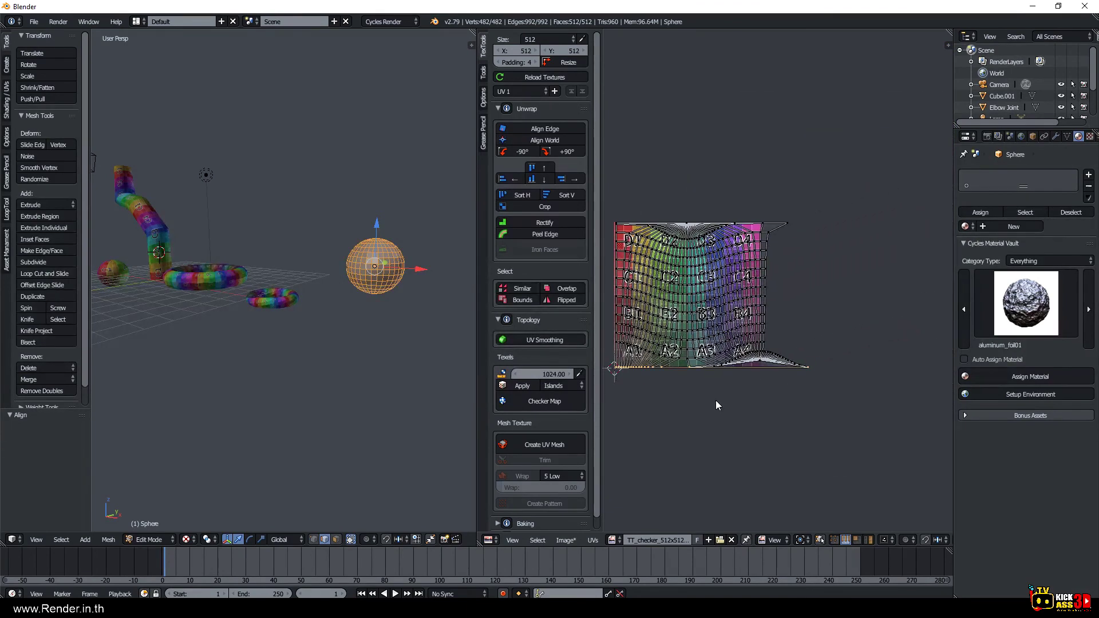
scroll(743, 289, "up", 3)
scroll(743, 289, "up", 1)
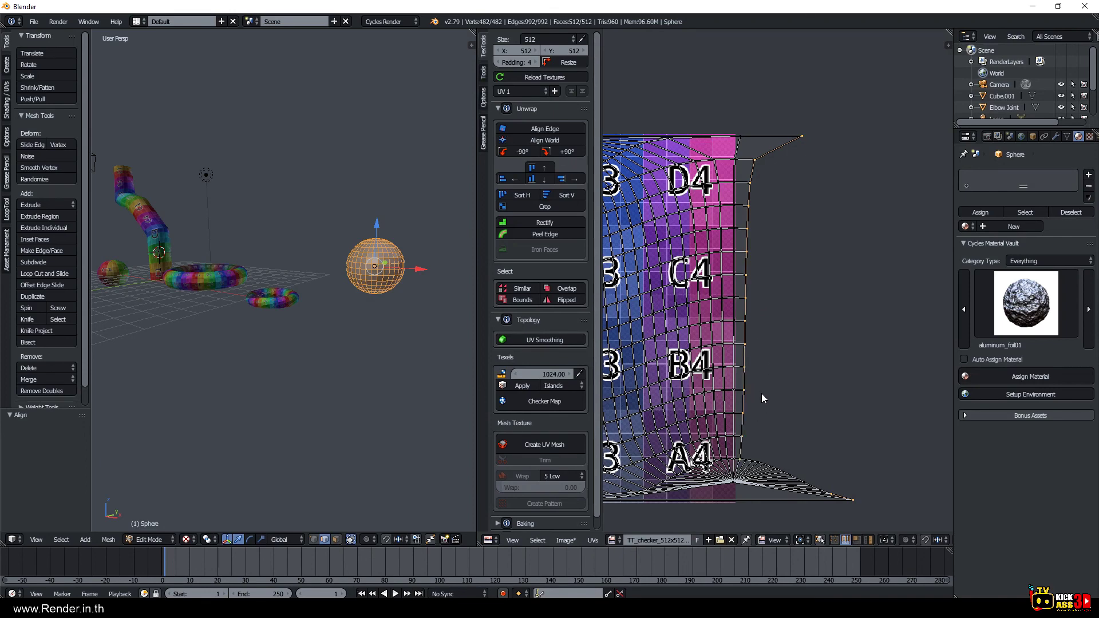
left_click(568, 180)
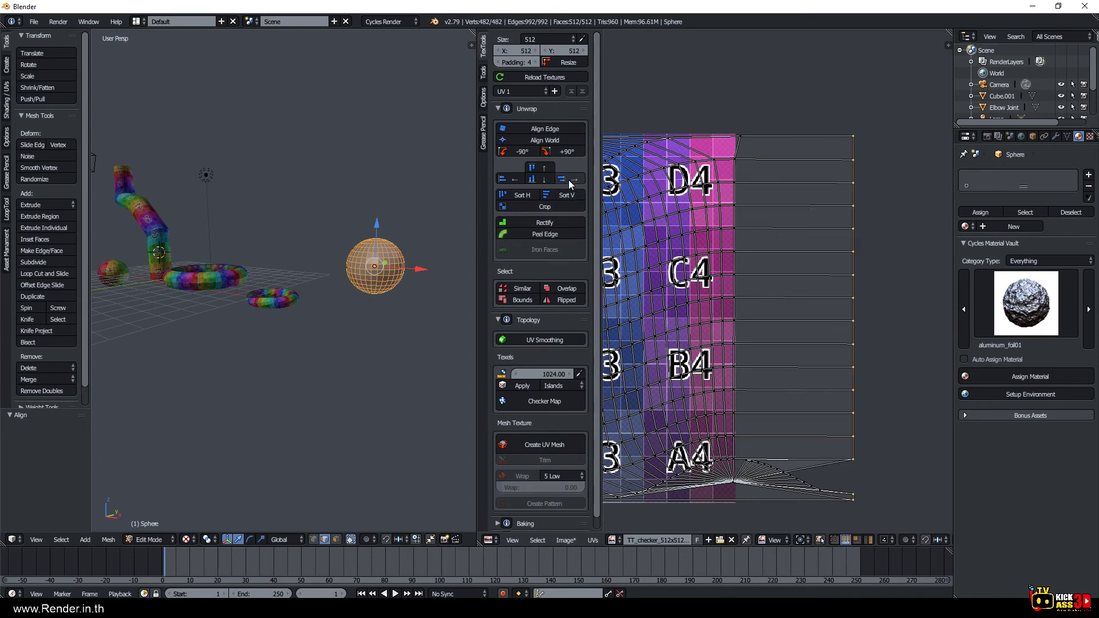
key("ctrl+z")
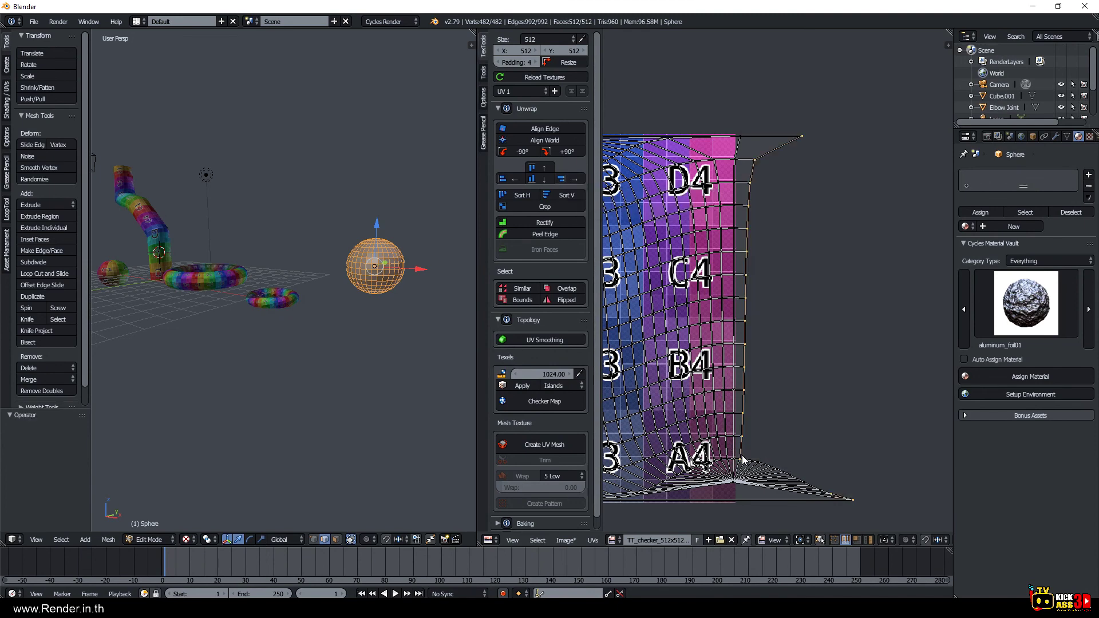
left_click(579, 182)
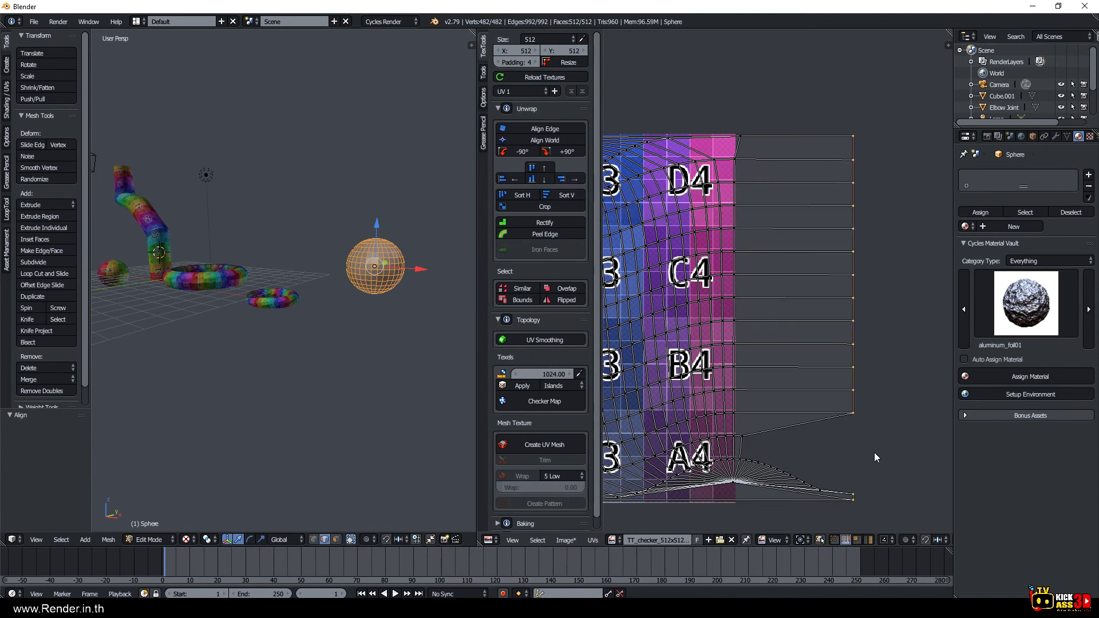
key("ctrl+z")
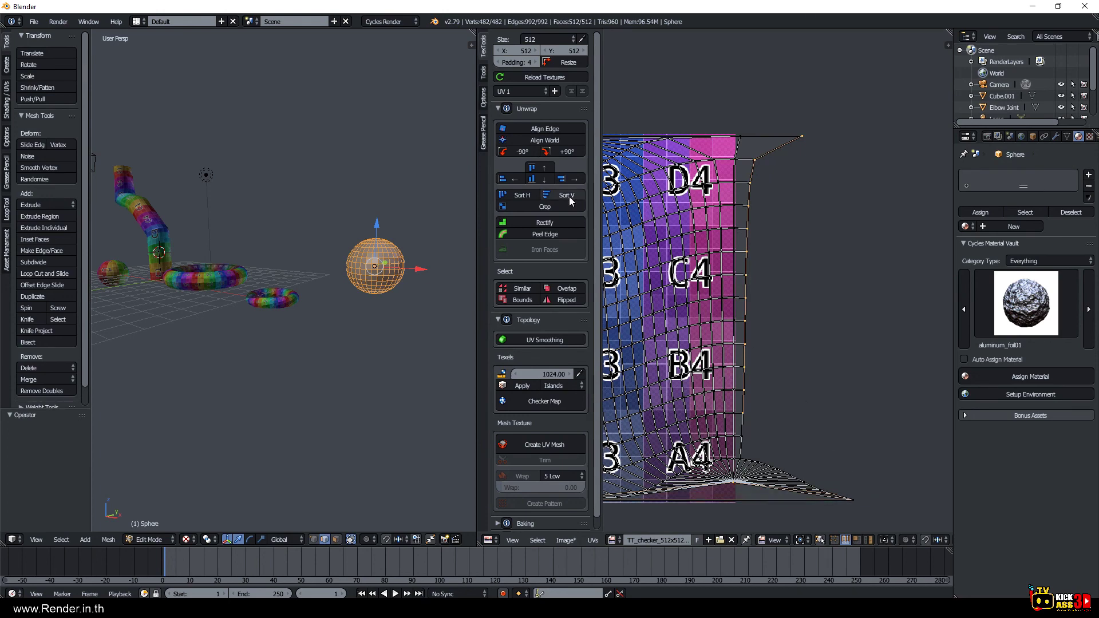
left_click(564, 180)
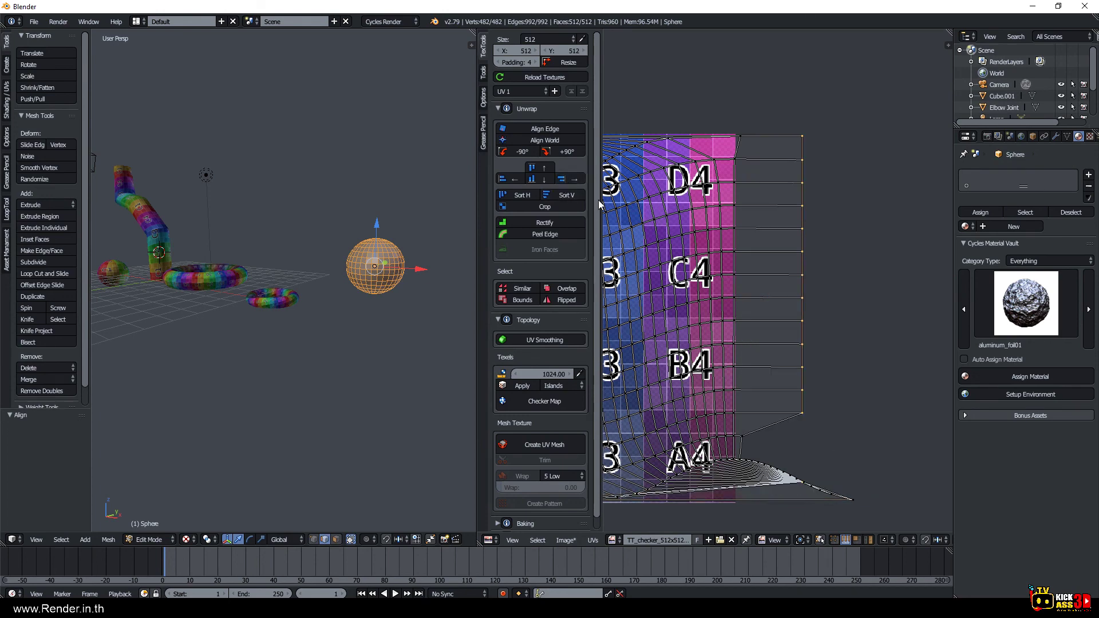
key("ctrl+z")
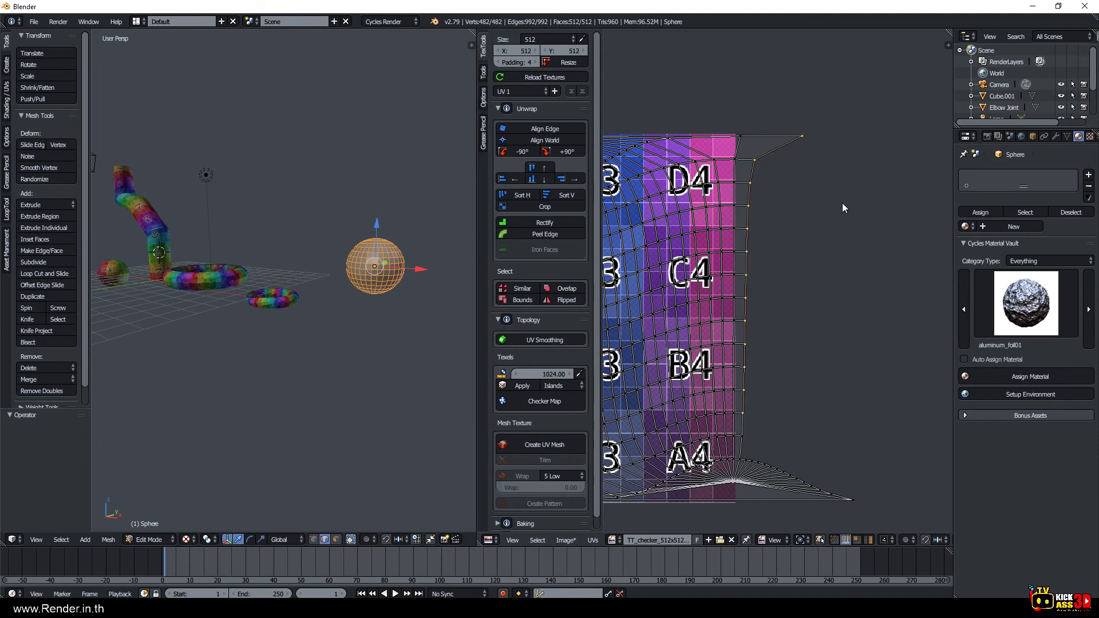
scroll(842, 202, "down", 3)
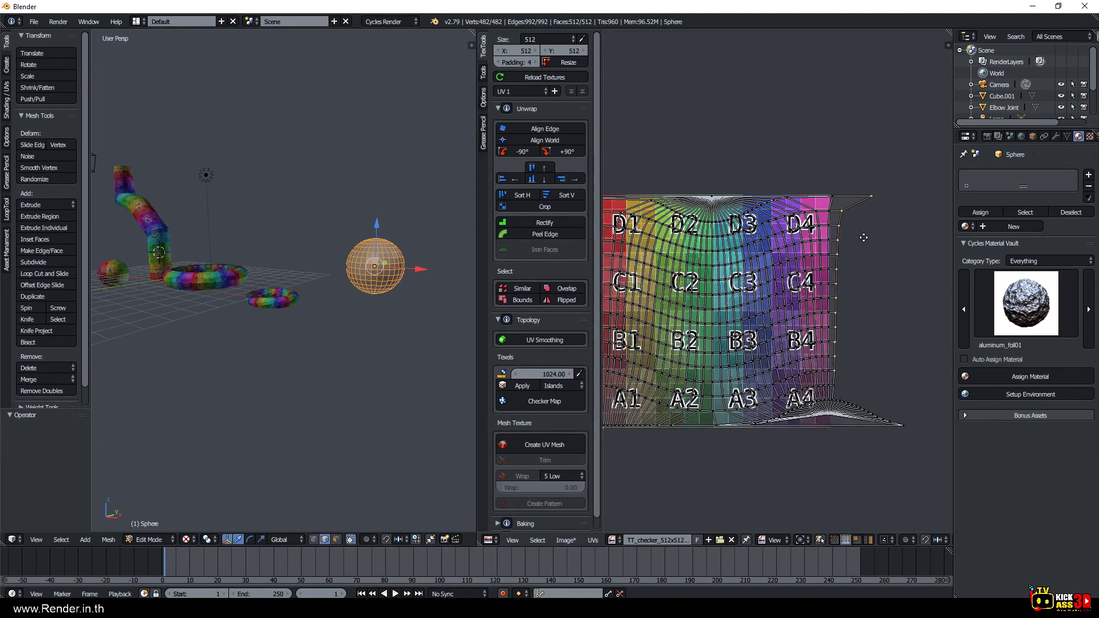
Straighten the first selected UV row horizontally and move it vertically with G, Y.
scroll(719, 265, "up", 1)
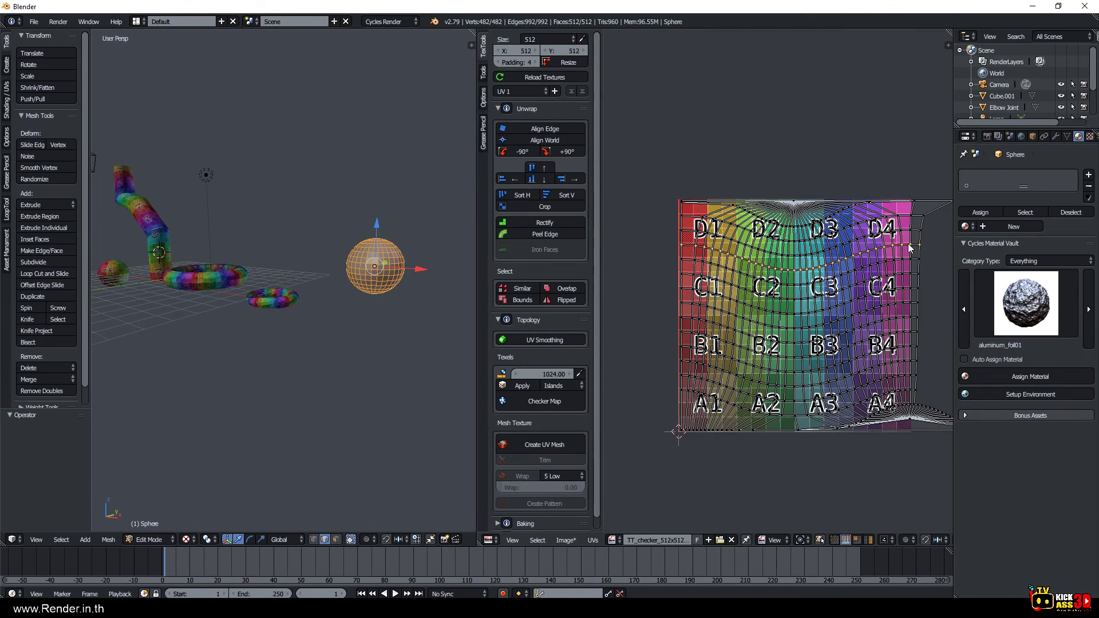
left_click(544, 168)
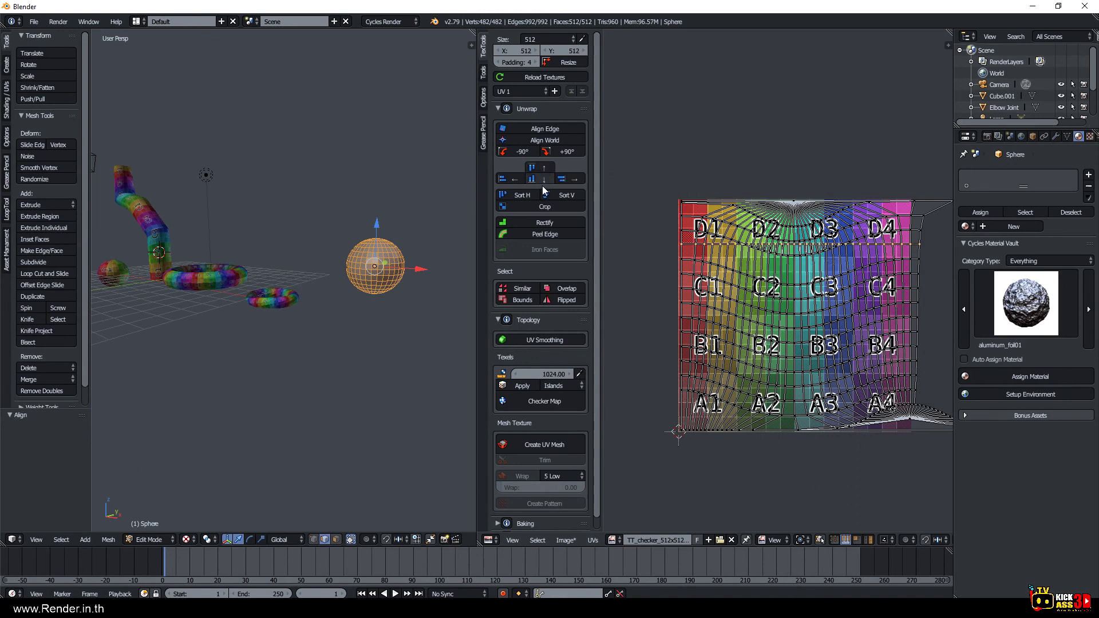
left_click(542, 182)
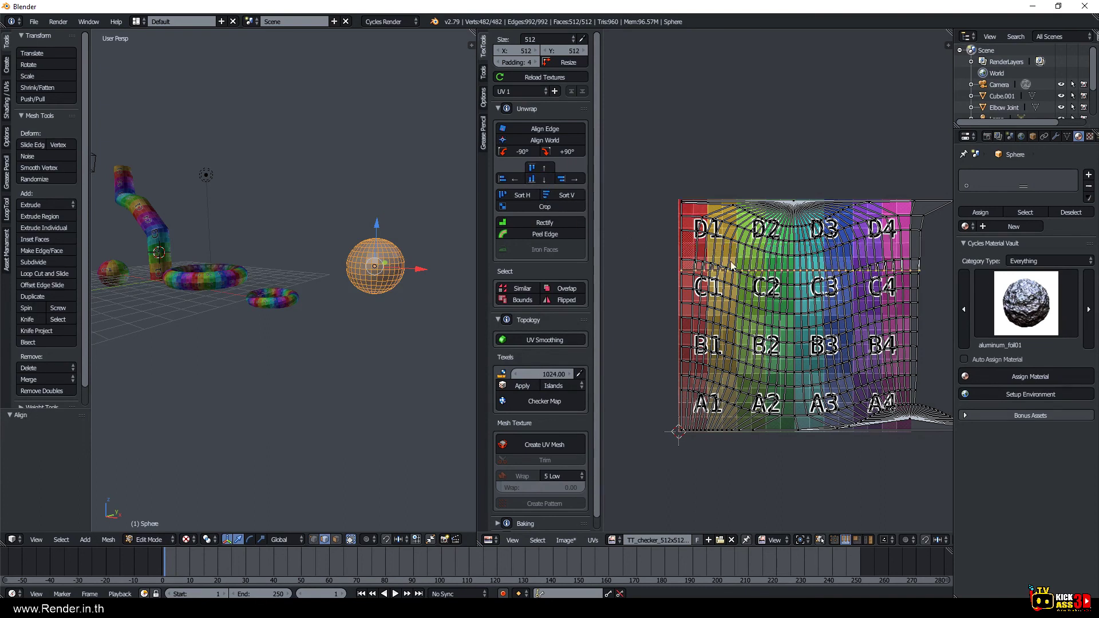
key("g")
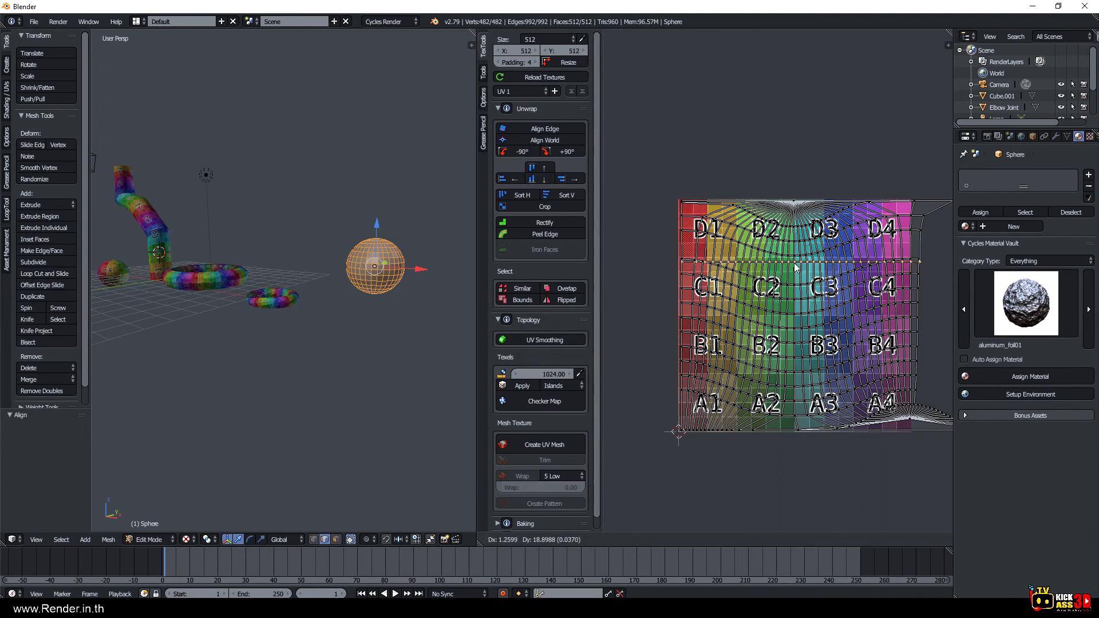
key("x")
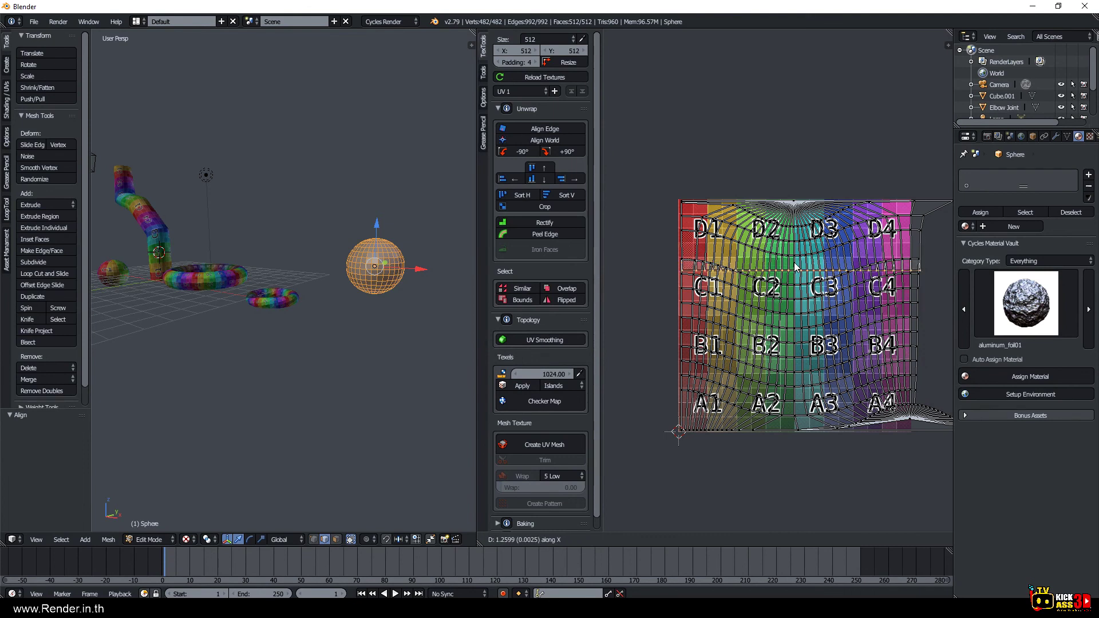
key("y")
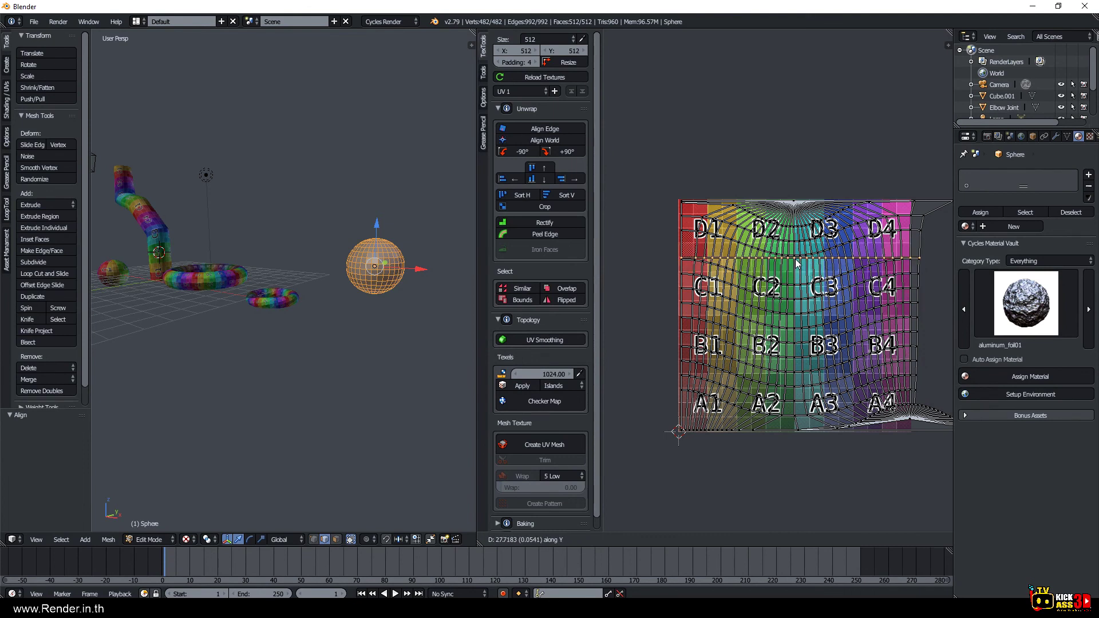
left_click(797, 263)
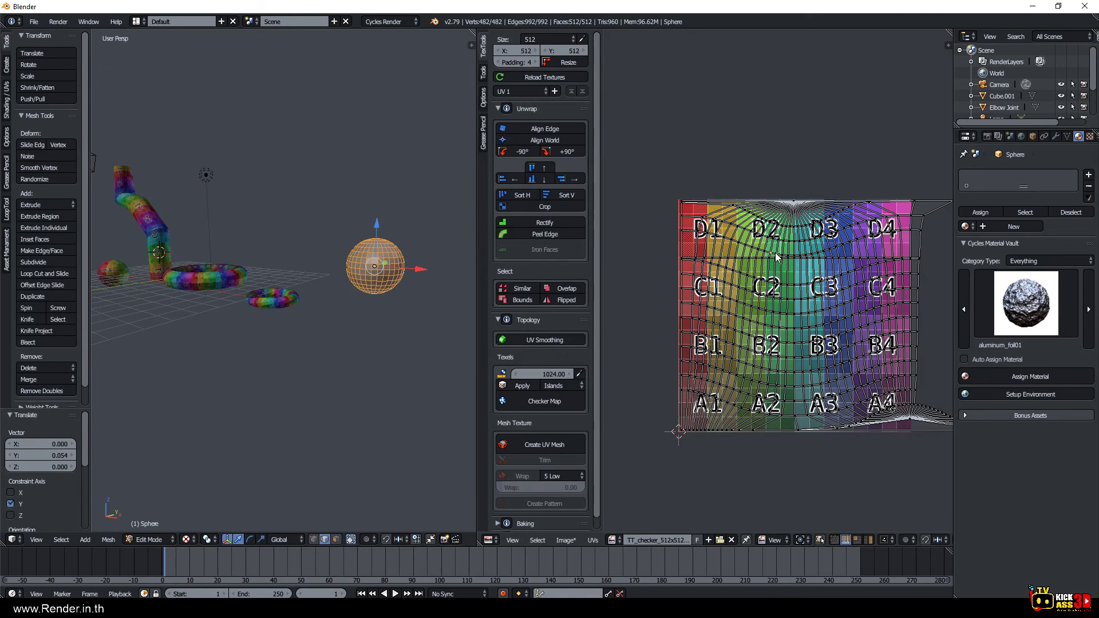
Straighten two more UV rows horizontally and shift each along Y.
left_click(548, 182)
key("g")
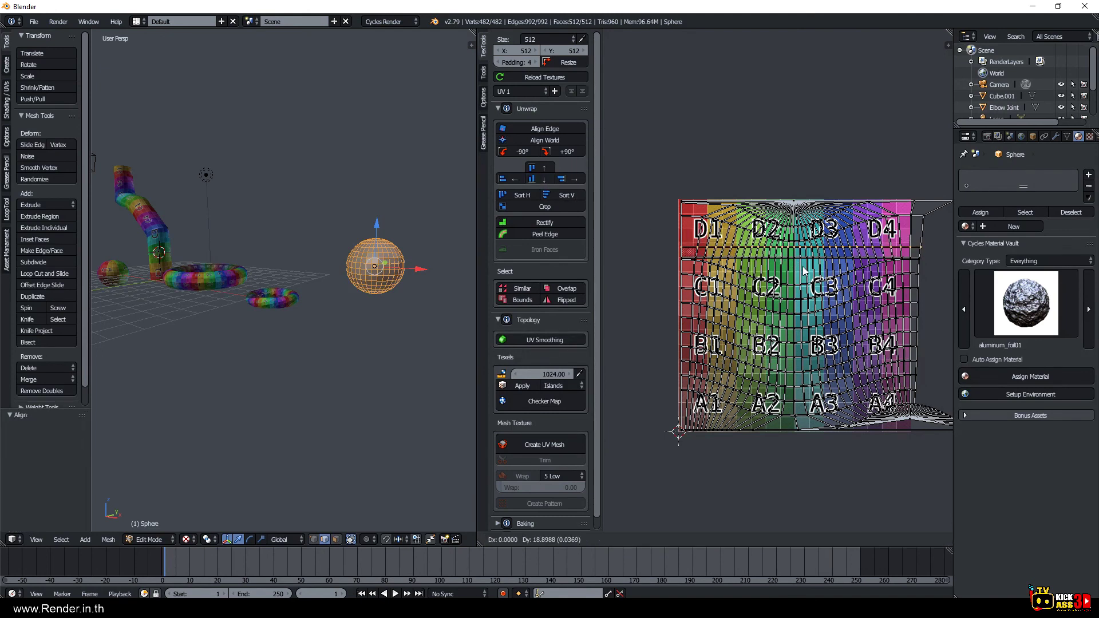
key("y")
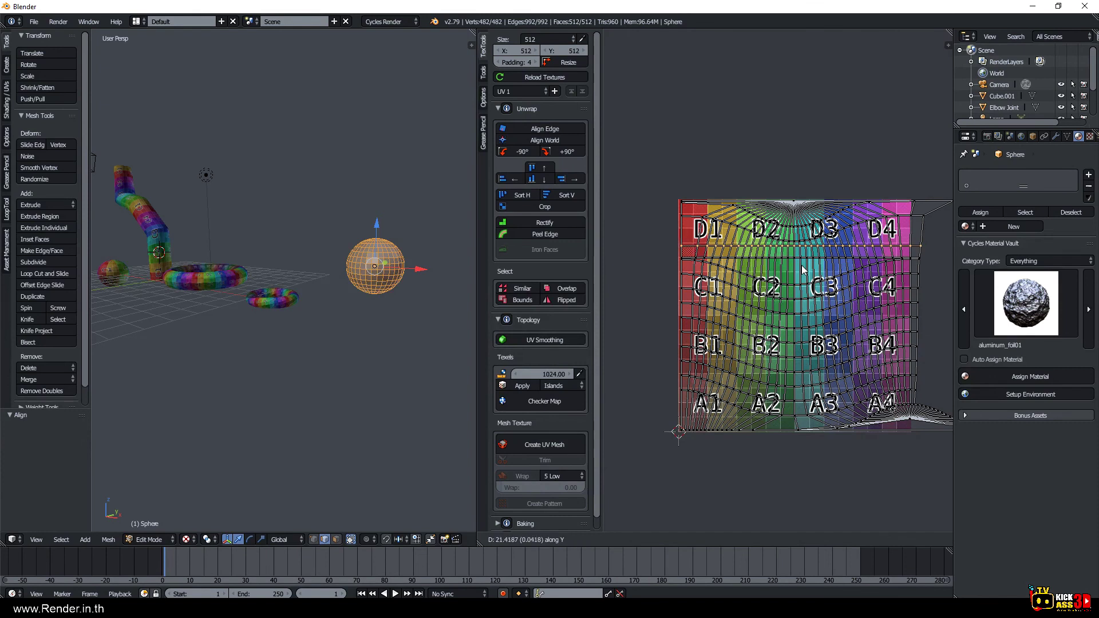
left_click(787, 281)
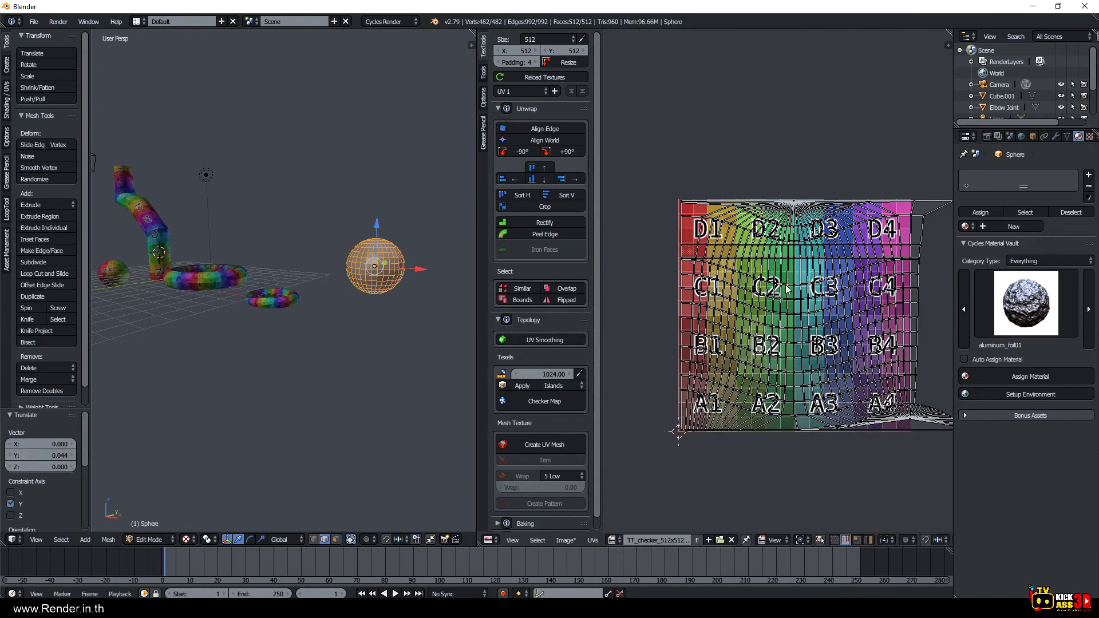
left_click(542, 181)
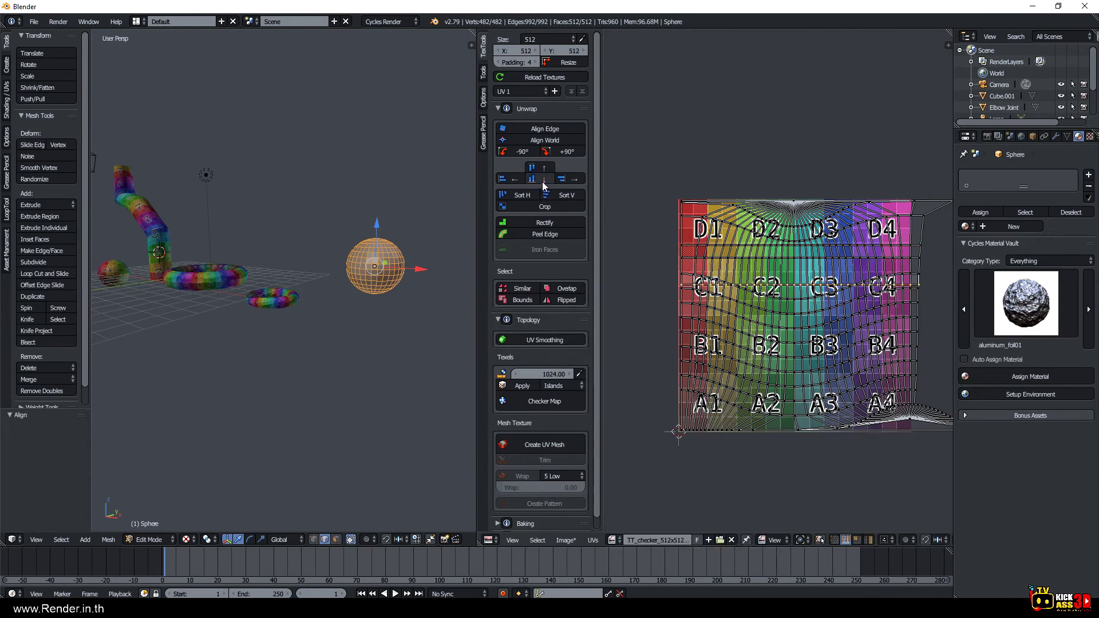
key("g")
key("y")
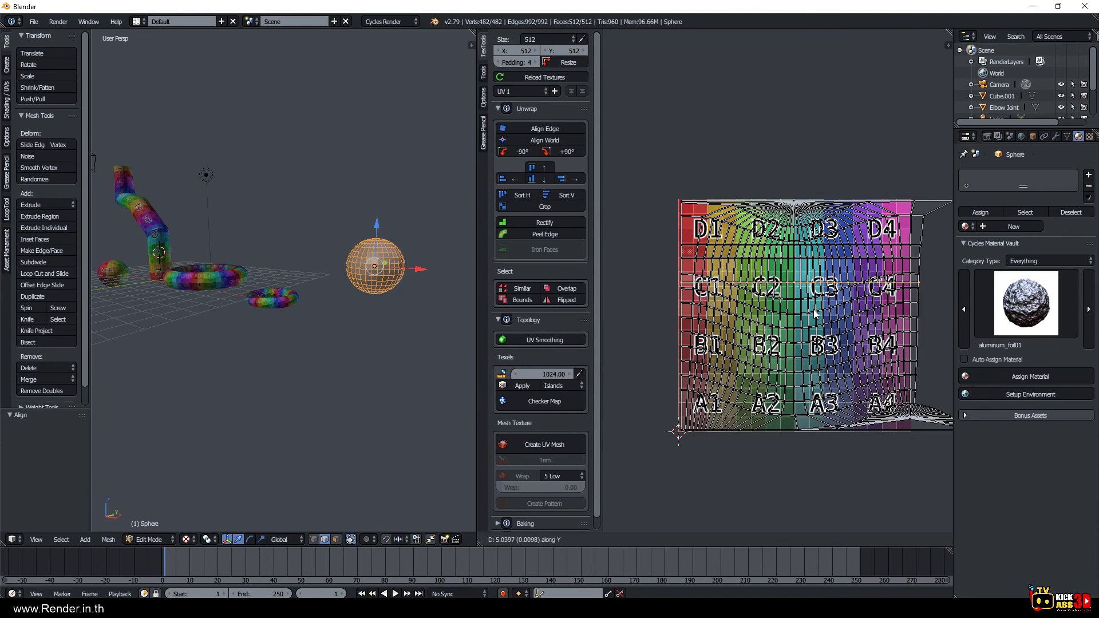
left_click(814, 301)
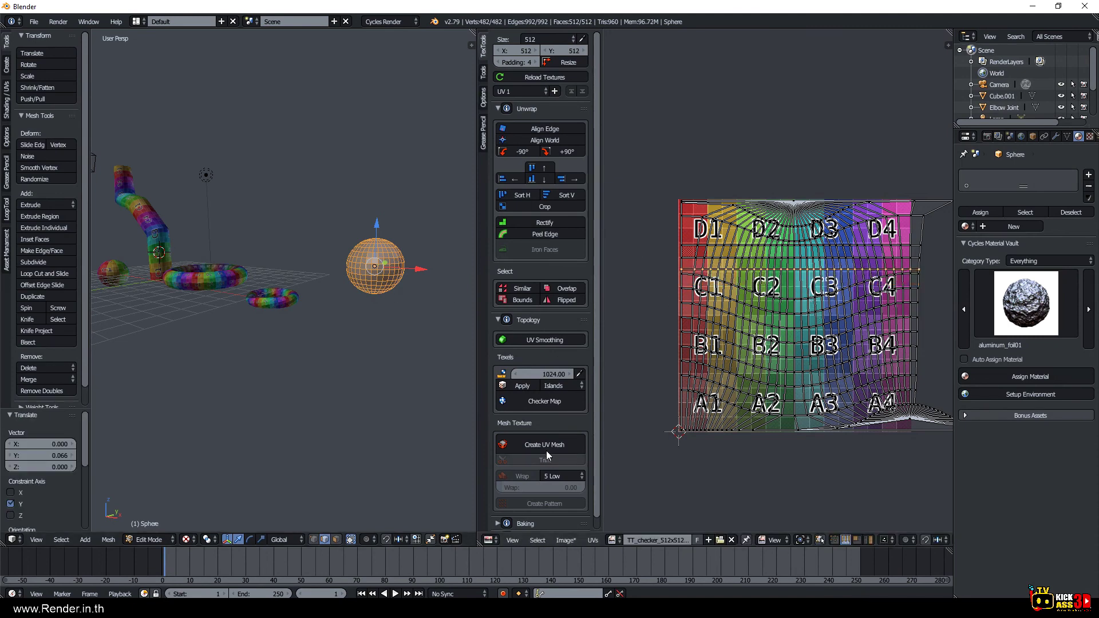
Switch the sphere to the COLOR_GRID checker map and put it back into Edit Mode.
left_click(543, 401)
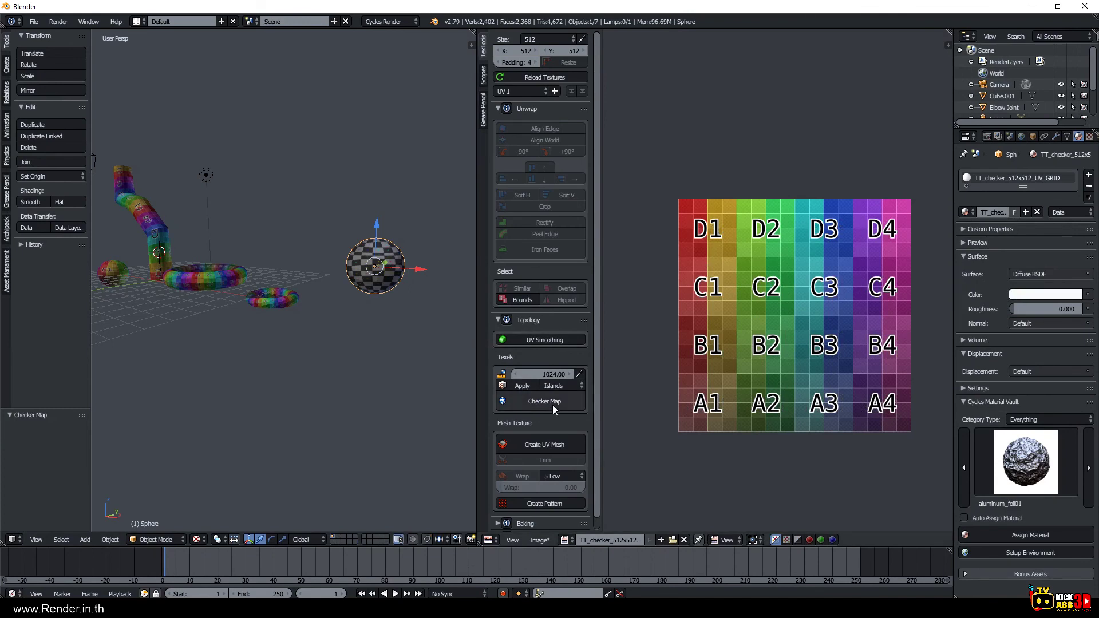
left_click(551, 402)
scroll(396, 285, "up", 4)
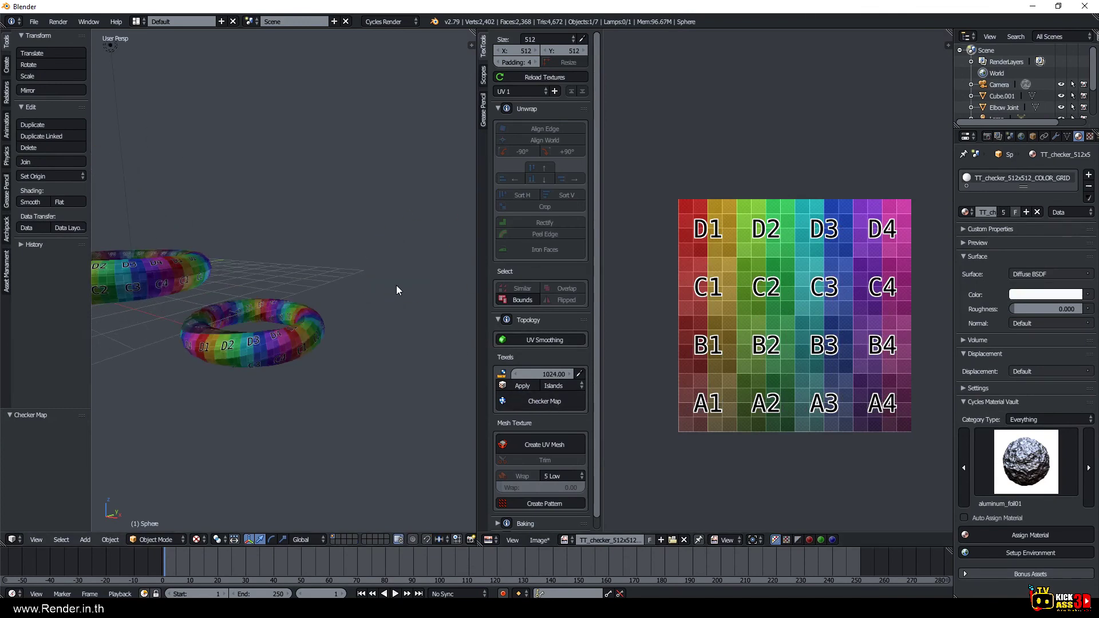
middle_click_drag(411, 280, 365, 318, "shift")
key("Tab")
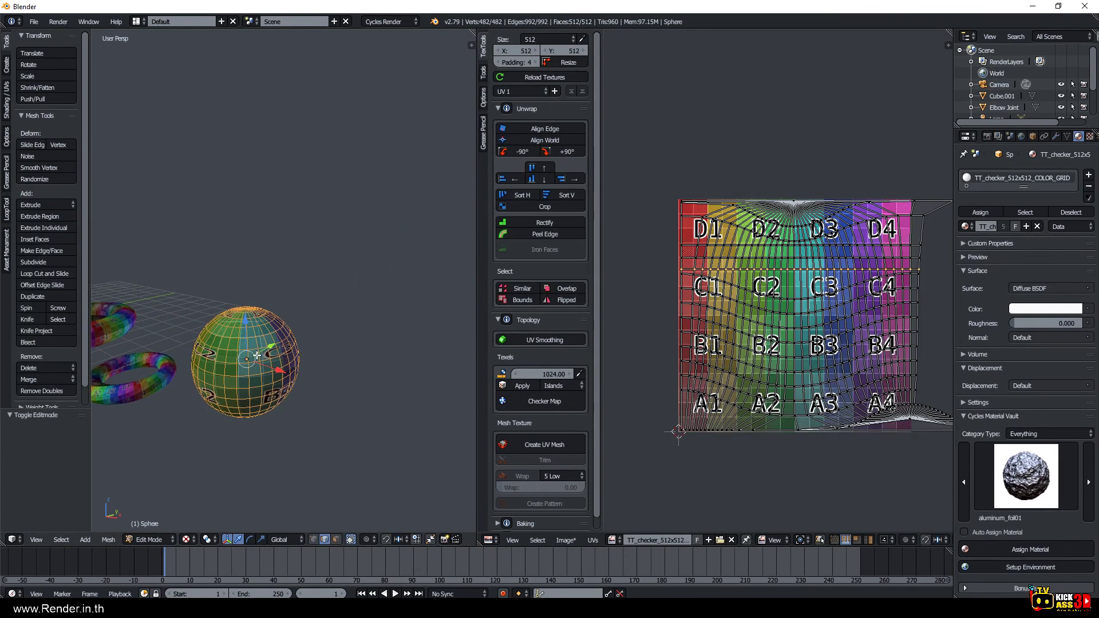
middle_click_drag(218, 349, 284, 351, "shift")
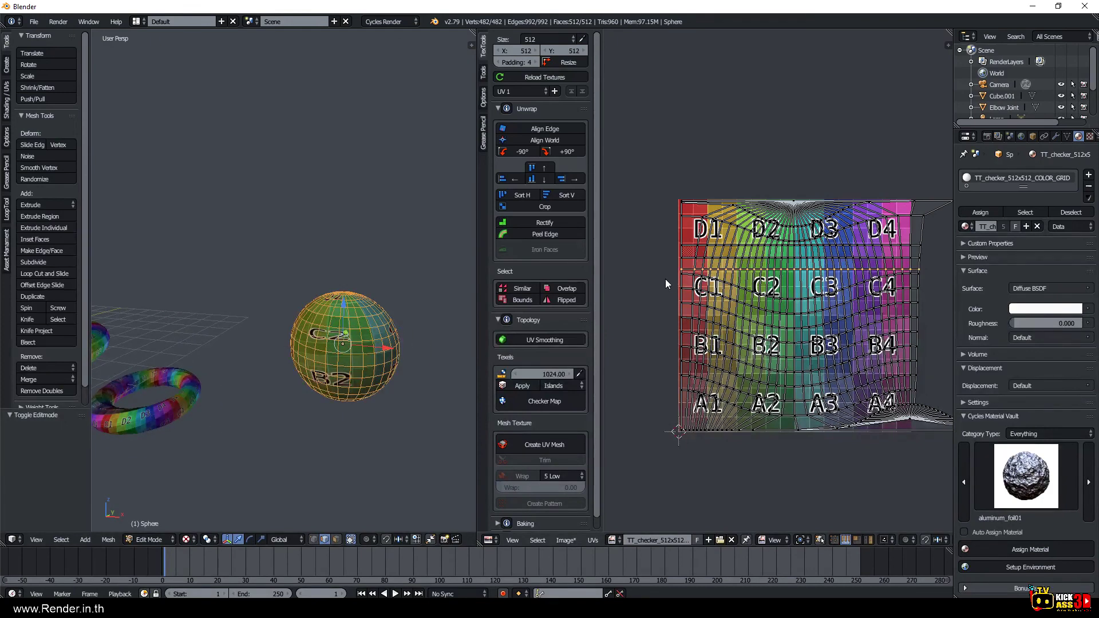
scroll(344, 355, "up", 3)
mouse_move(424, 389)
middle_mouse_down("shift")
mouse_move(346, 373)
mouse_move(349, 344)
mouse_move(293, 379)
middle_mouse_up("shift")
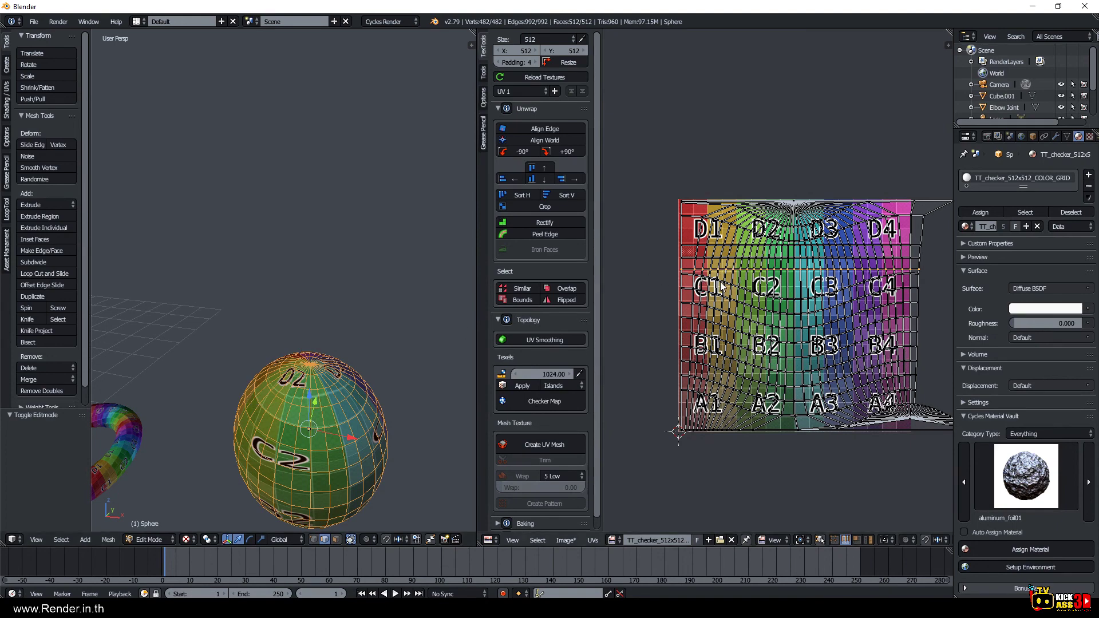
key("Tab")
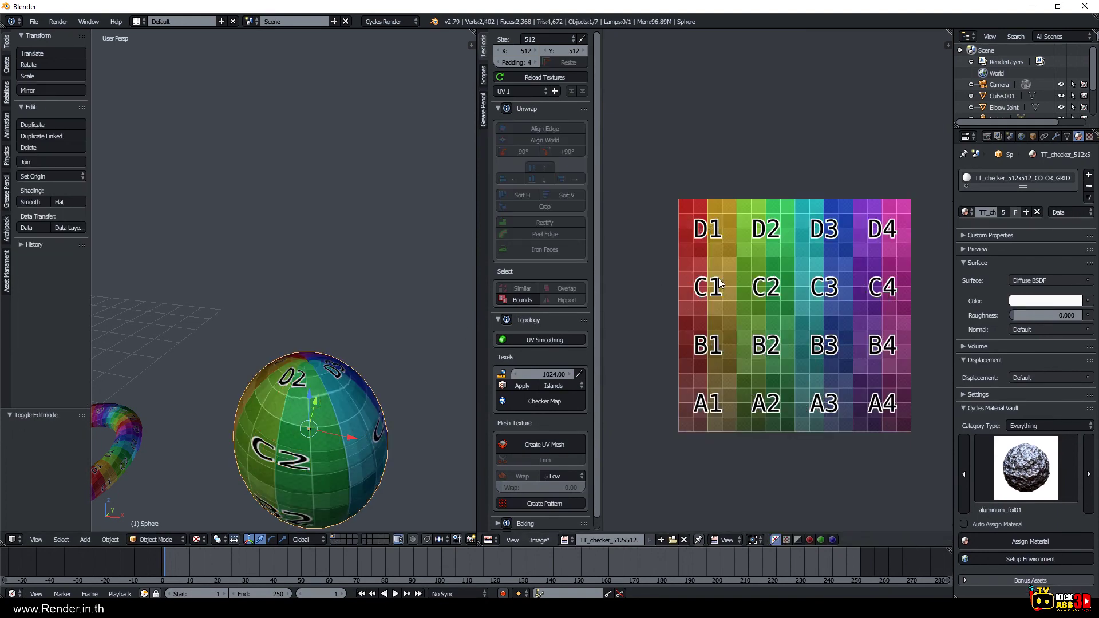
key("Tab")
Select all faces and re-project the sphere's UVs with Sphere Projection.
key("a")
key("a")
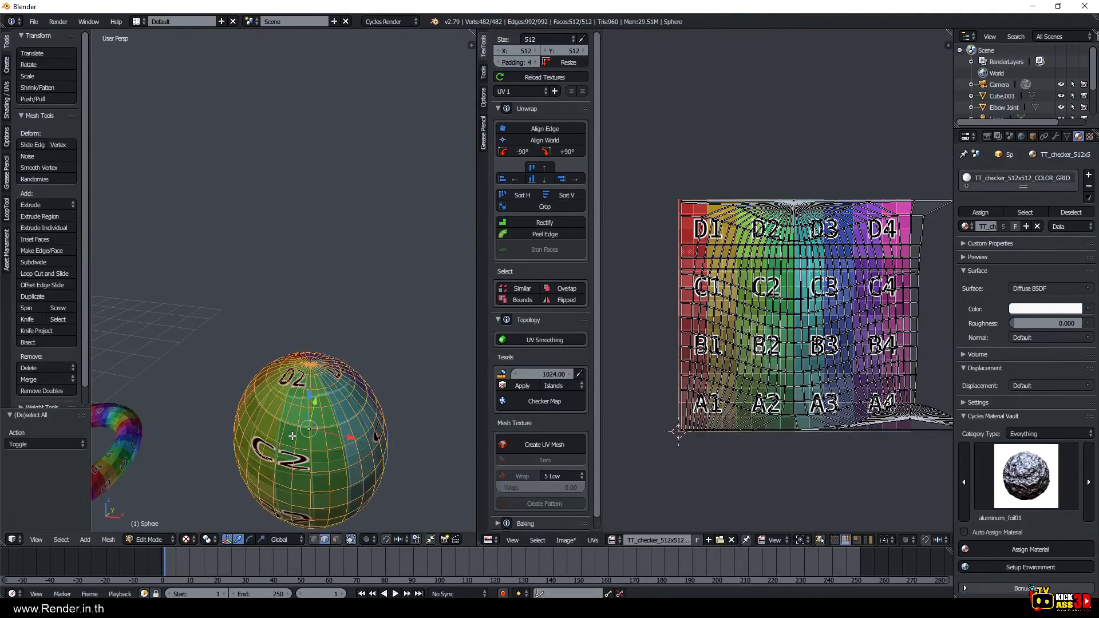
key("u")
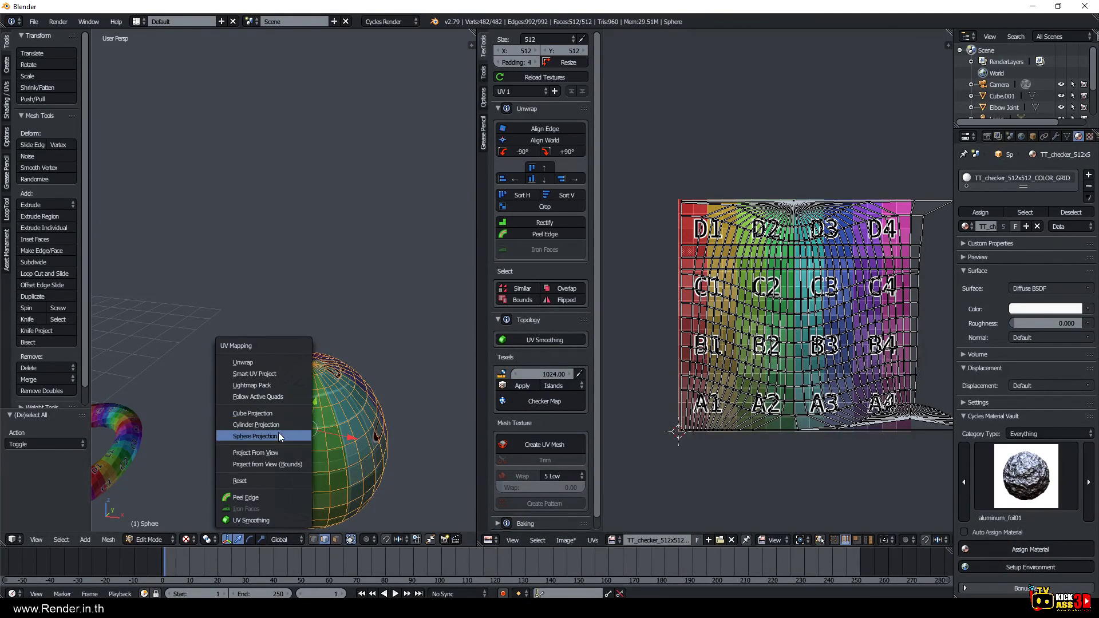
left_click(279, 434)
mouse_move(277, 438)
middle_mouse_down()
mouse_move(271, 409)
mouse_move(280, 420)
middle_mouse_up()
scroll(282, 422, "down", 5)
mouse_move(317, 389)
middle_mouse_down()
mouse_move(238, 420)
mouse_move(343, 372)
mouse_move(349, 337)
middle_mouse_up()
scroll(355, 375, "up", 2)
scroll(370, 376, "up", 4)
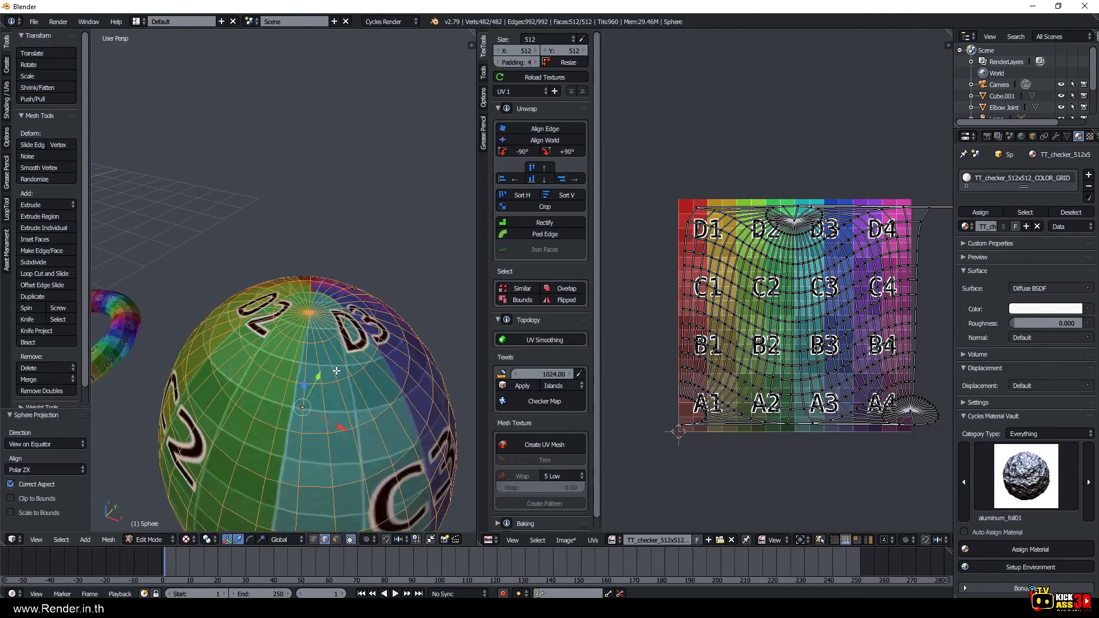
Select the edge loop around the sphere's pole and mark it as a seam.
right_click(318, 290)
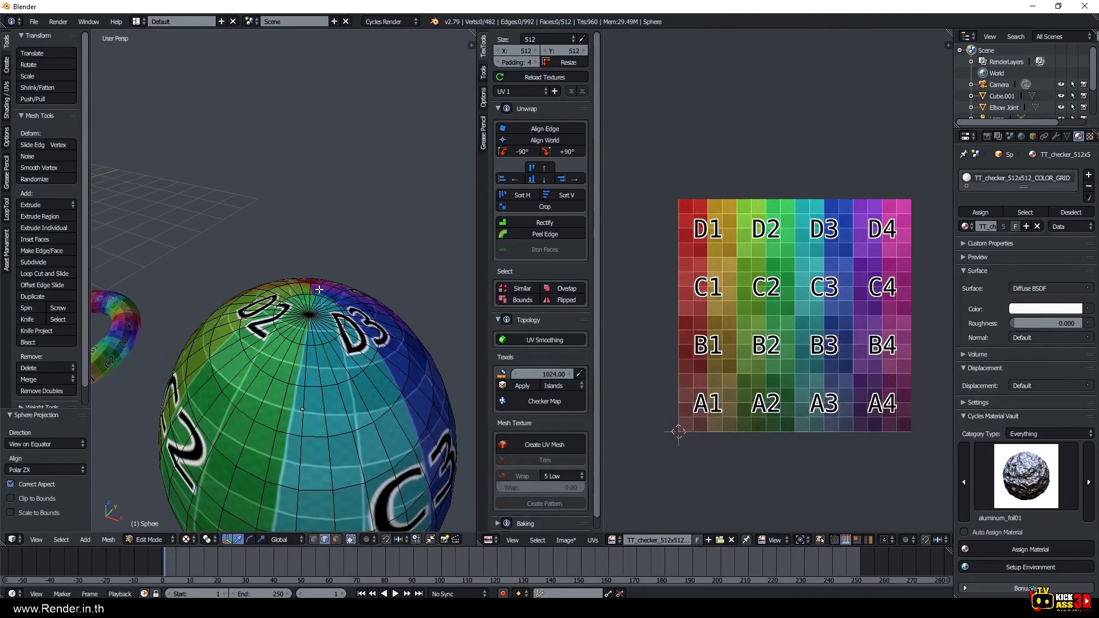
right_click(318, 291, "alt")
mouse_move(374, 326)
middle_mouse_down()
mouse_move(340, 340)
mouse_move(371, 266)
mouse_move(356, 344)
middle_mouse_up()
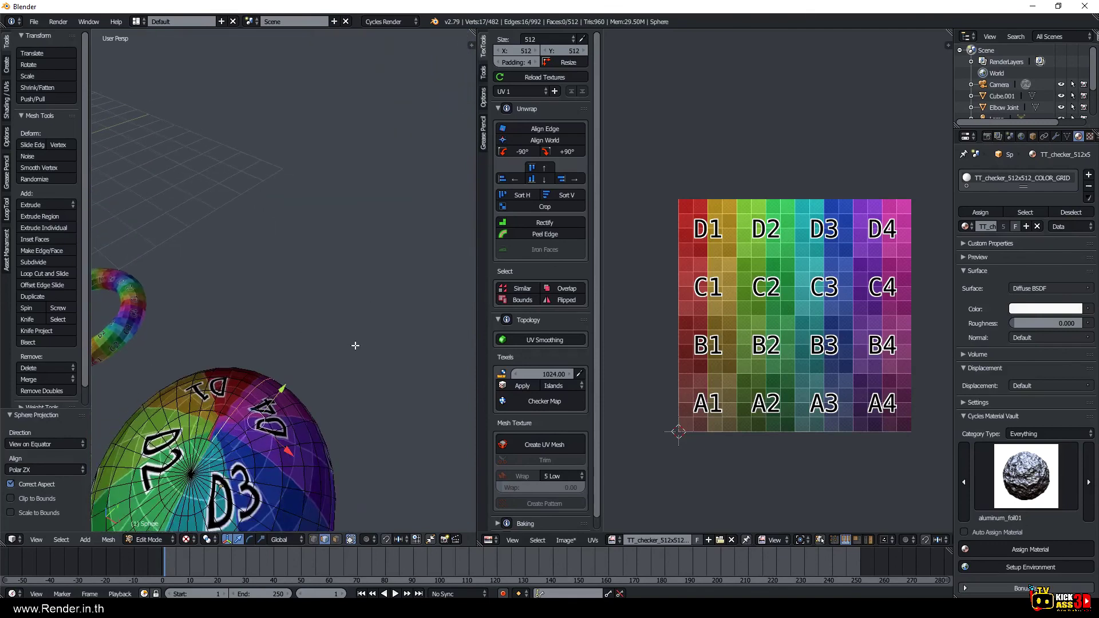
key("ctrl+e")
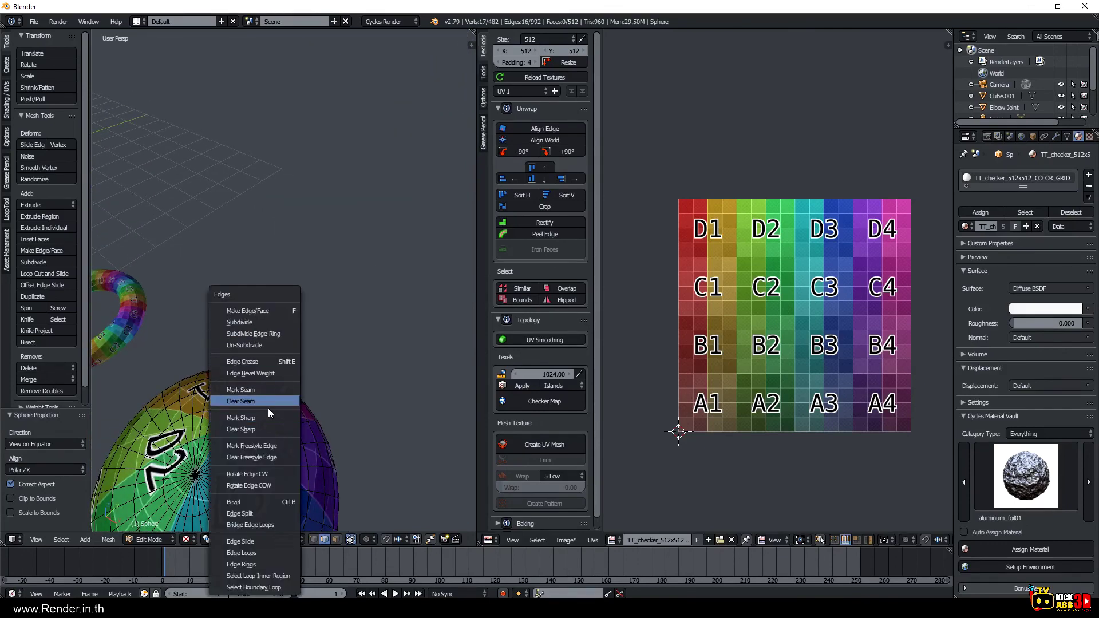
left_click(263, 390)
Unwrap the whole sphere along the new seam and rectify its UVs into a rectangular grid.
key("a")
key("u")
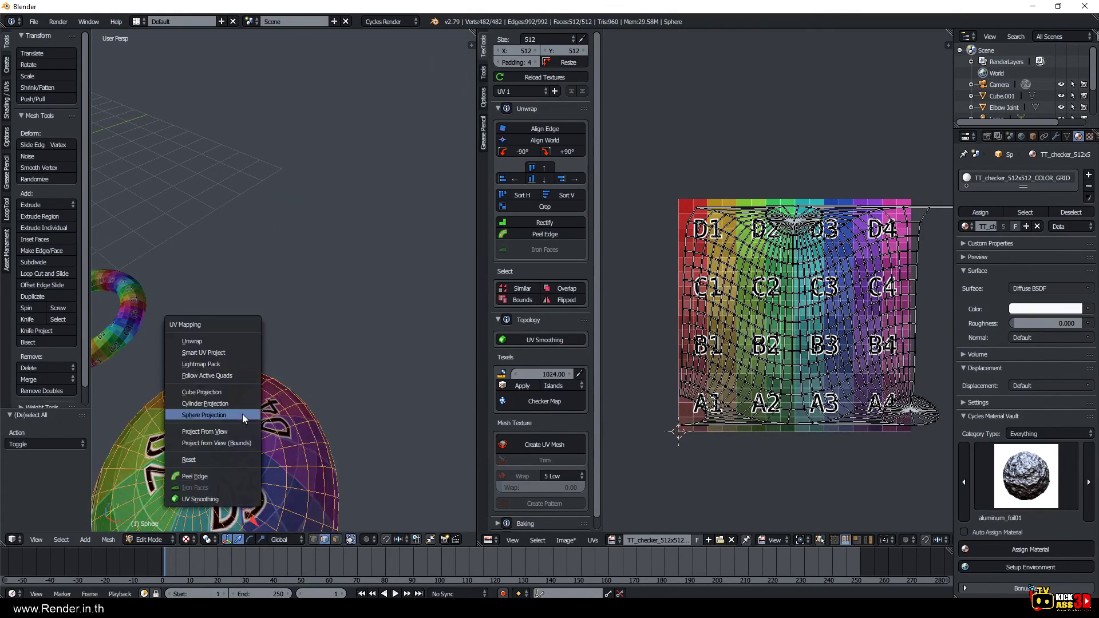
left_click(225, 345)
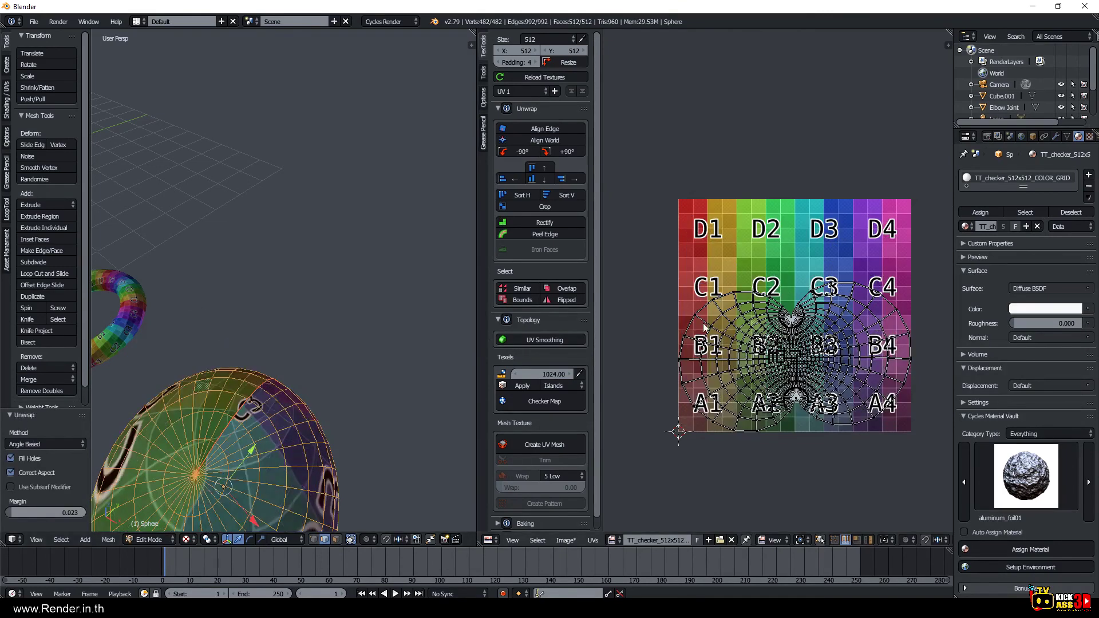
key("a")
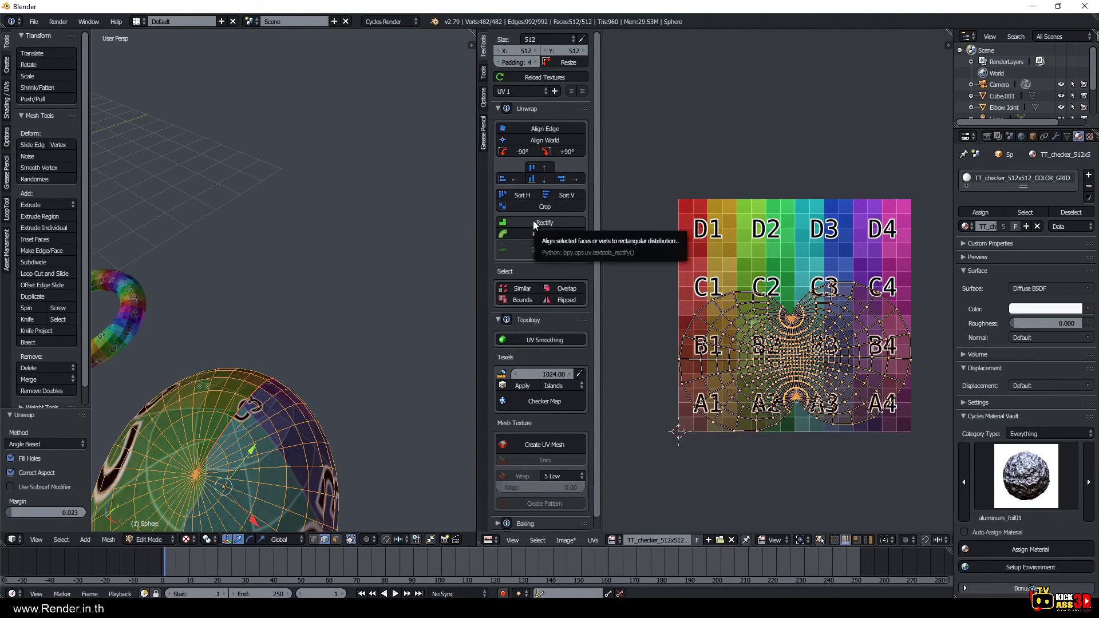
left_click(533, 222)
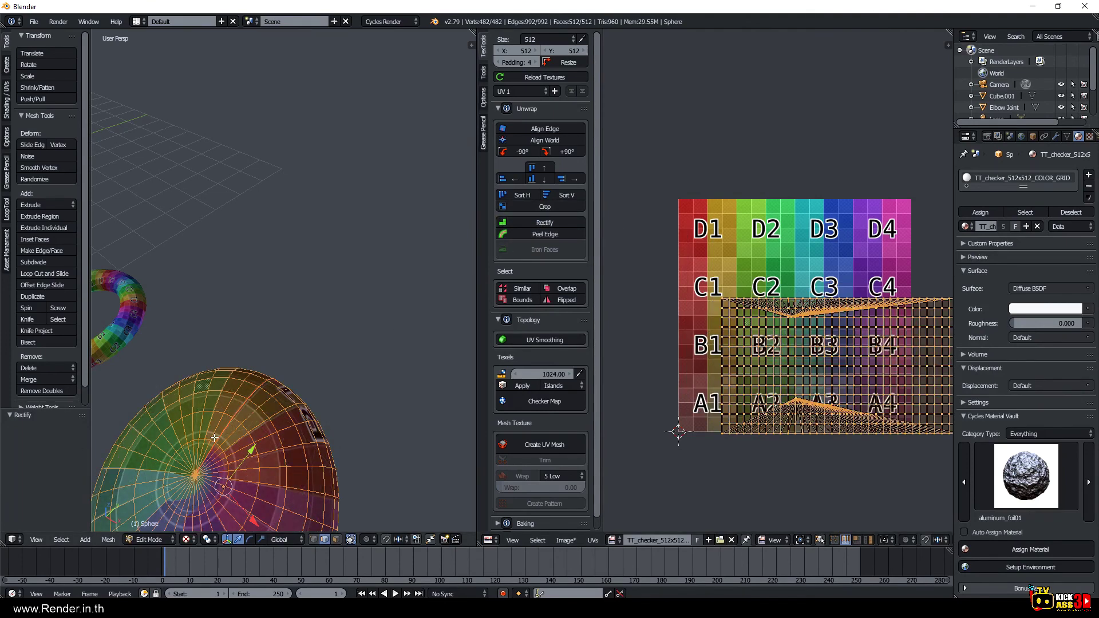
scroll(214, 438, "down", 5)
mouse_move(214, 438)
middle_mouse_down()
mouse_move(266, 314)
mouse_move(232, 412)
mouse_move(287, 367)
middle_mouse_up()
scroll(265, 314, "up", 3)
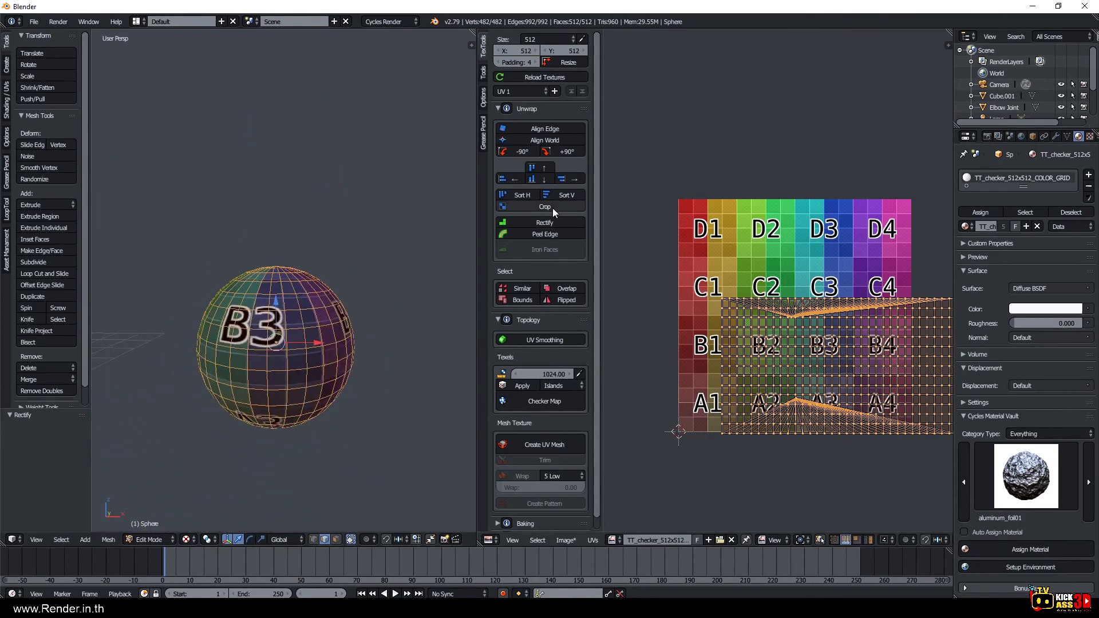
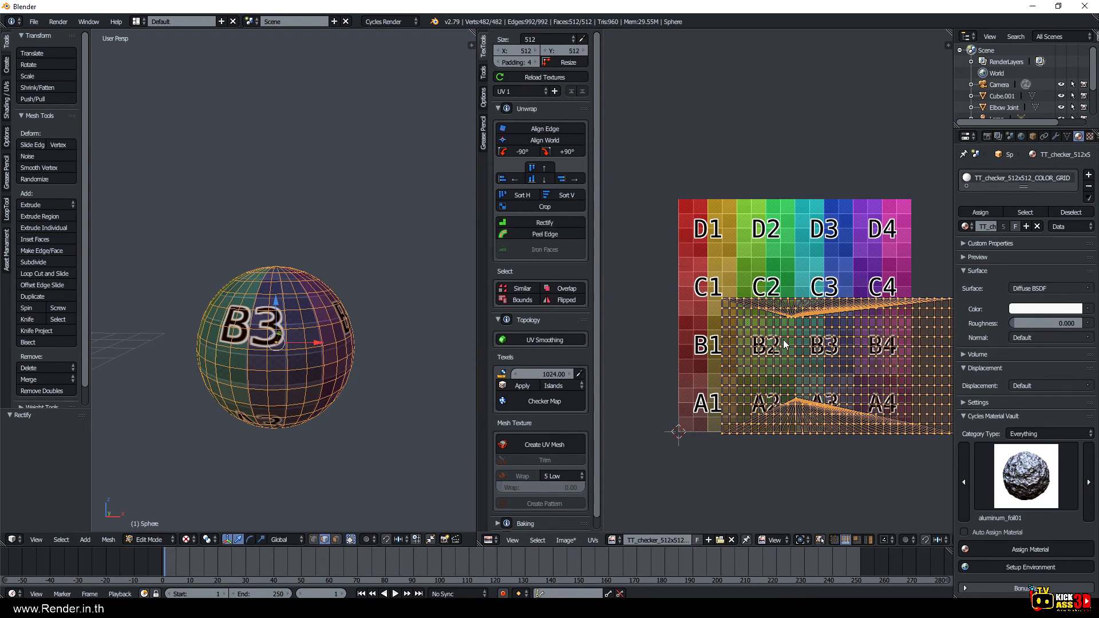
Cancel the Save dialog twice, then apply and undo TexTools Rectify on the sphere's UVs.
key("ctrl+s")
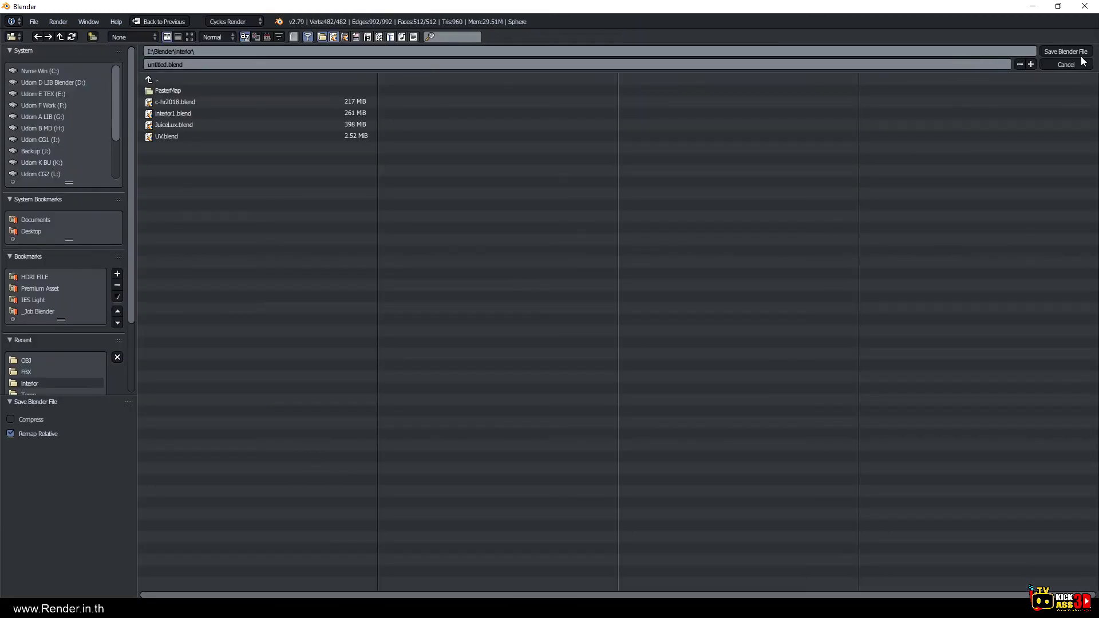
left_click(1078, 64)
key("ctrl+s")
left_click(1064, 64)
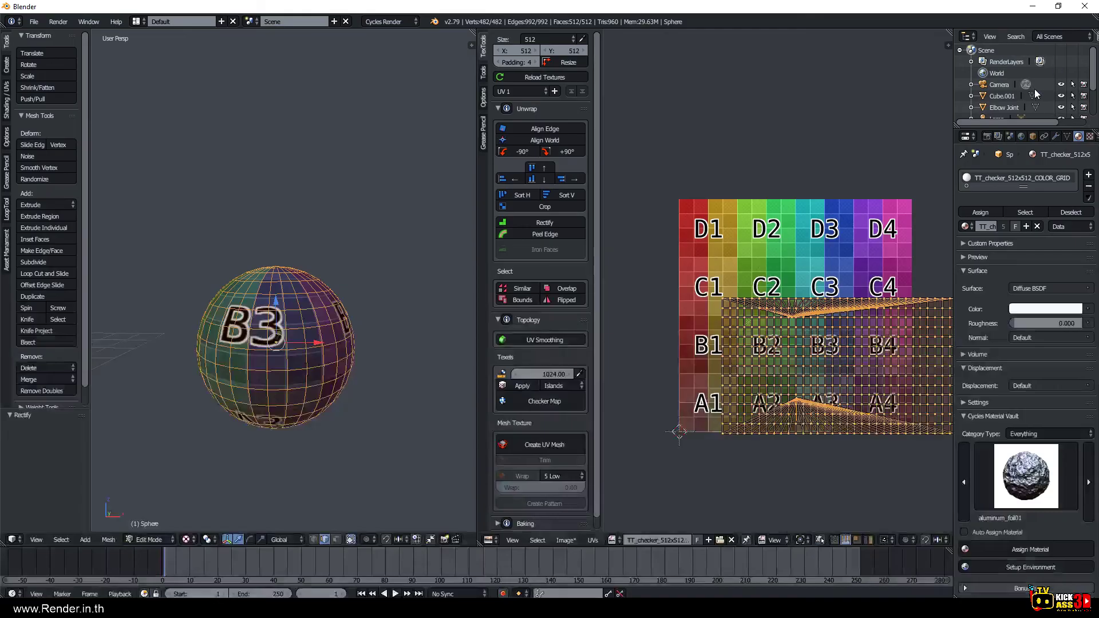
left_click(551, 224)
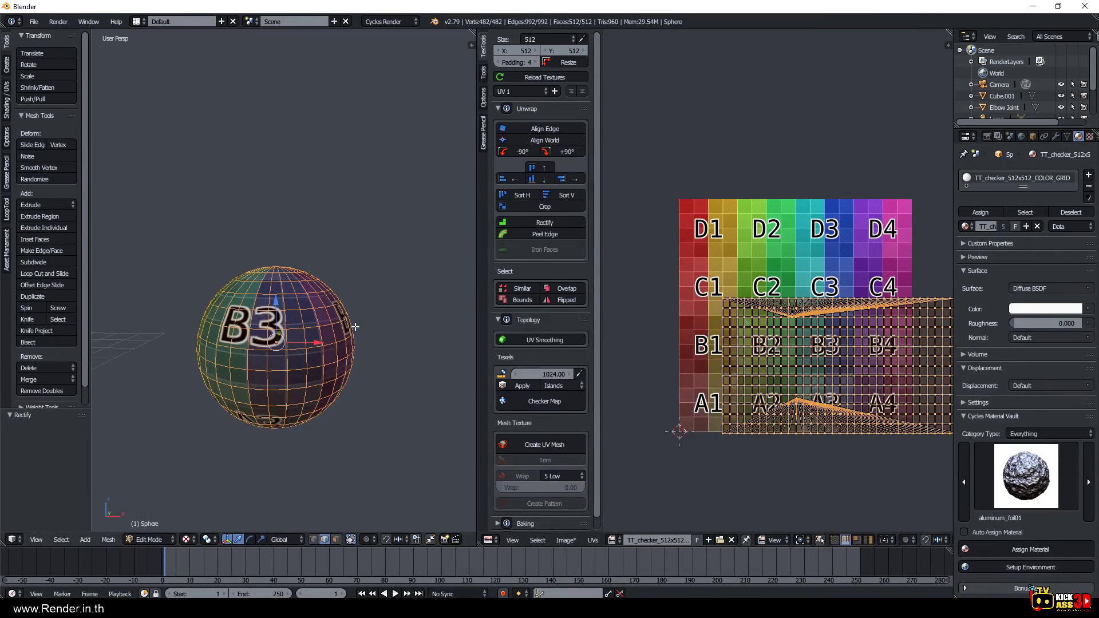
key("ctrl+z")
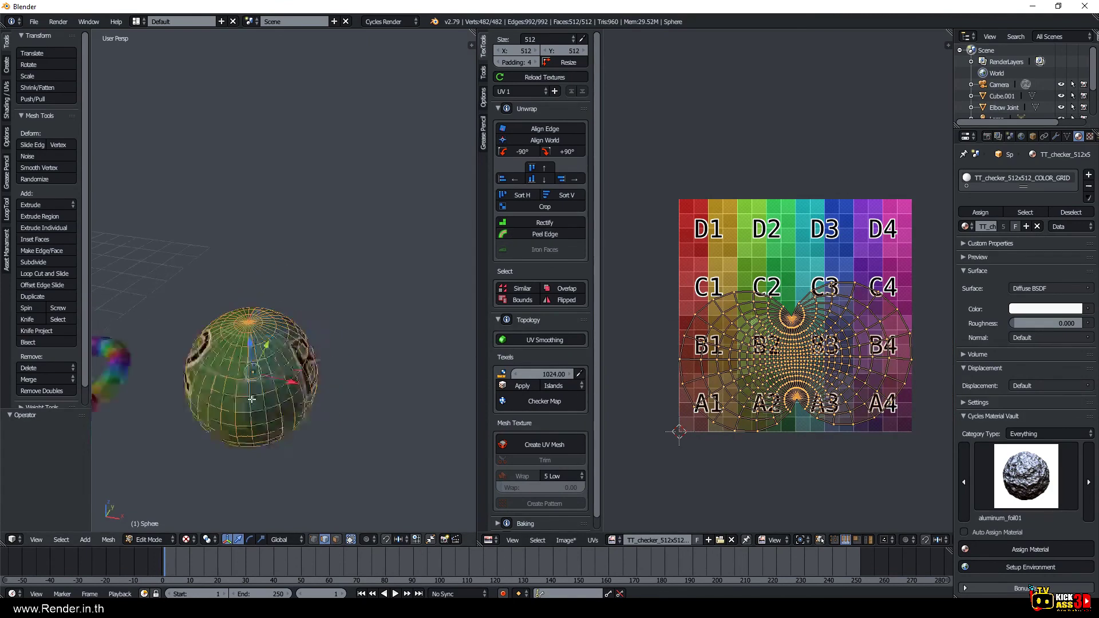
Apply TexTools Rectify to turn the sphere's UVs into a rectangular grid.
middle_click_drag(343, 286, 560, 312)
mouse_move(298, 321)
middle_mouse_down()
mouse_move(250, 346)
mouse_move(172, 355)
mouse_move(361, 360)
middle_mouse_up()
scroll(117, 369, "up", 4)
scroll(223, 365, "down", 4)
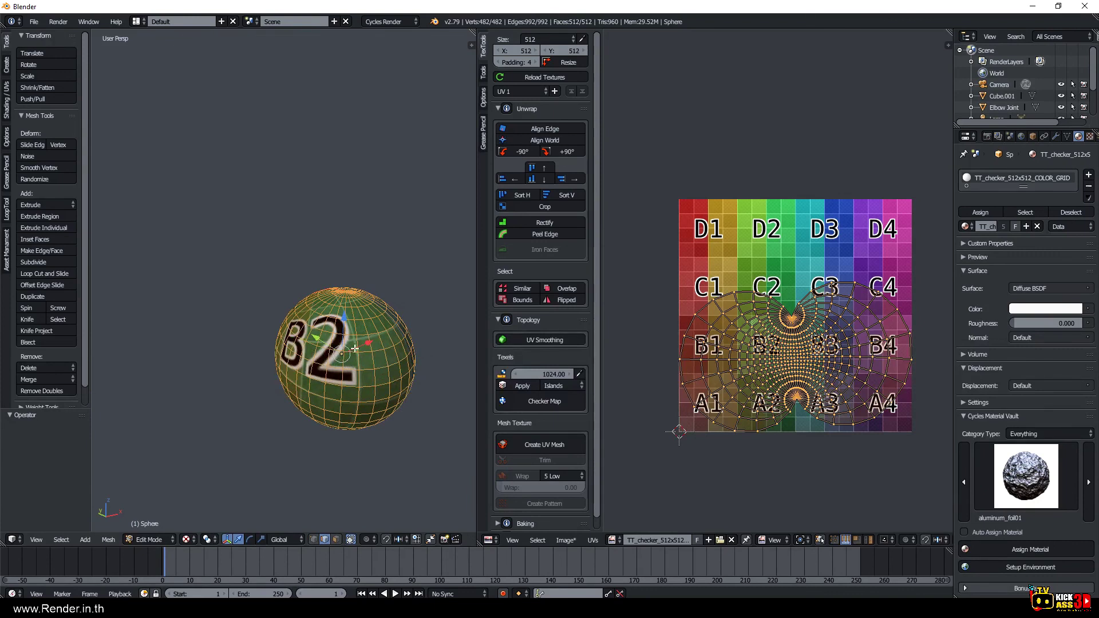
left_click(534, 226)
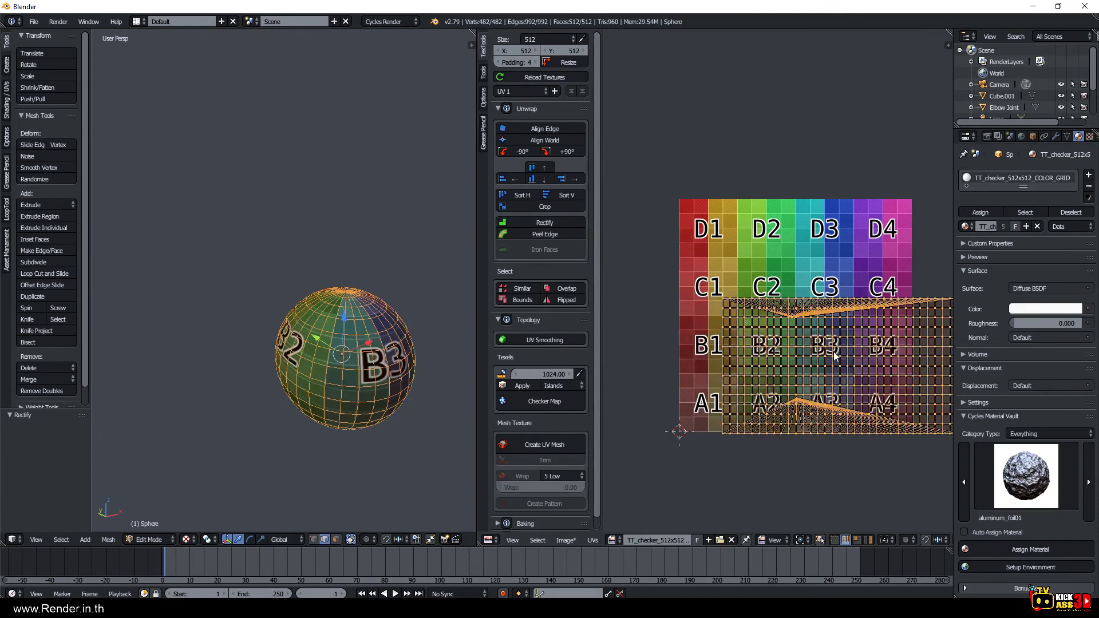
Pan the UV view over the rectified grid and change the UV selection mode.
middle_click_drag(809, 367, 770, 328)
scroll(740, 325, "up", 2)
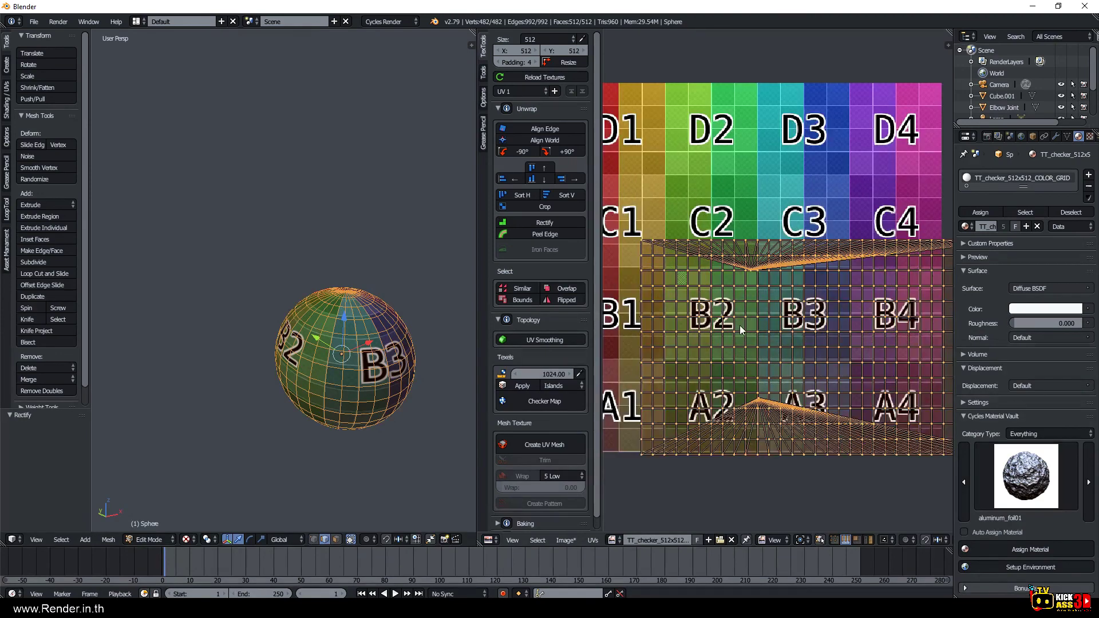
middle_click_drag(701, 298, 762, 287)
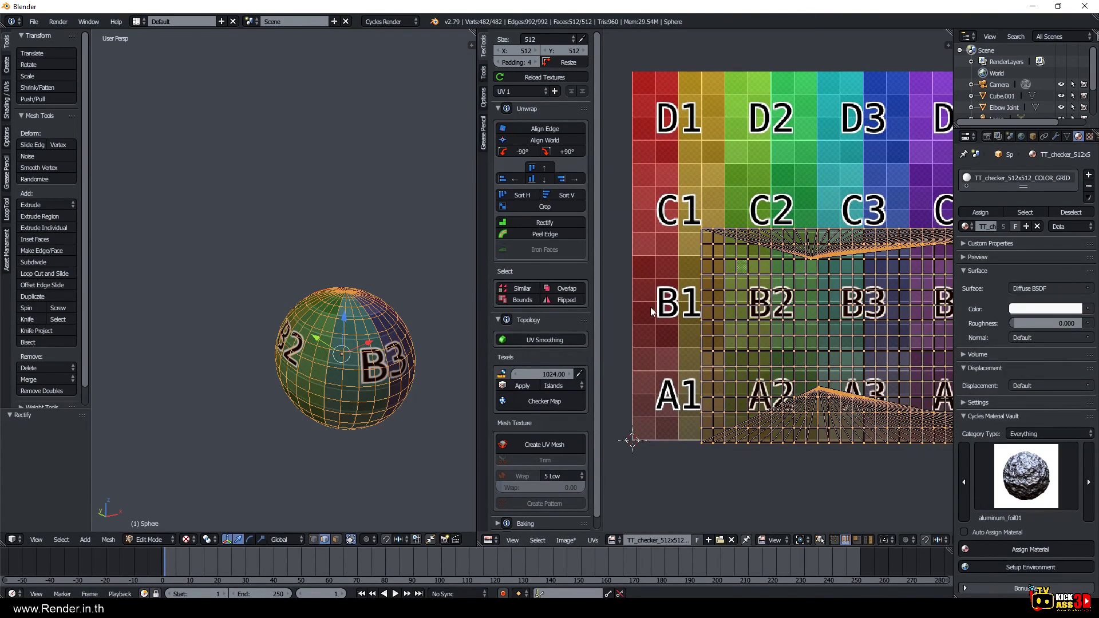
scroll(712, 325, "down", 2)
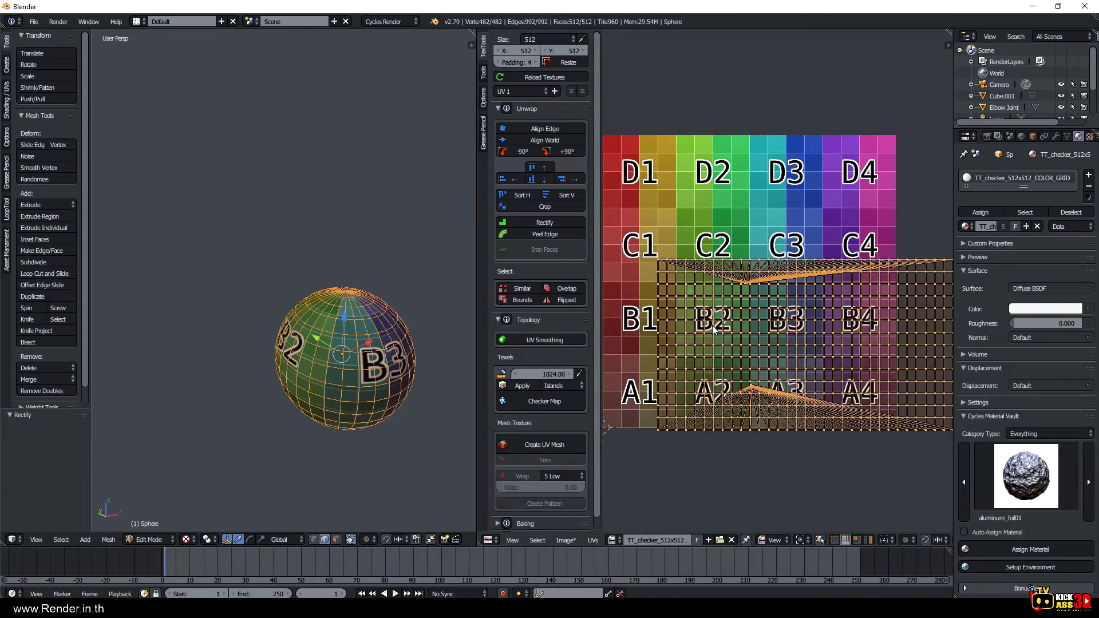
middle_click_drag(745, 318, 768, 319)
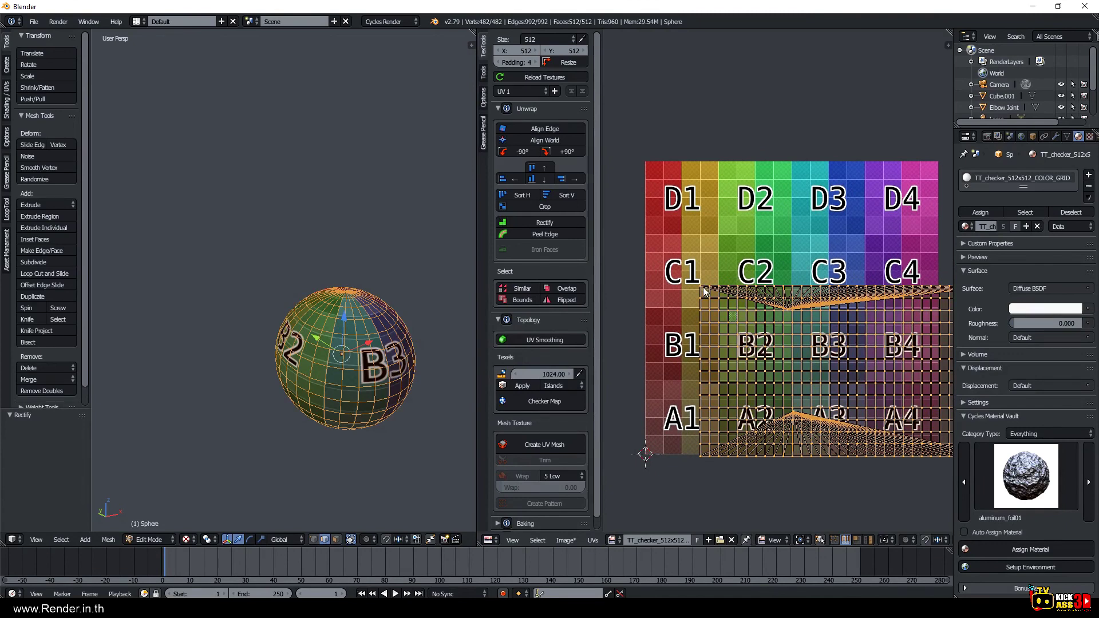
middle_click_drag(718, 433, 721, 439)
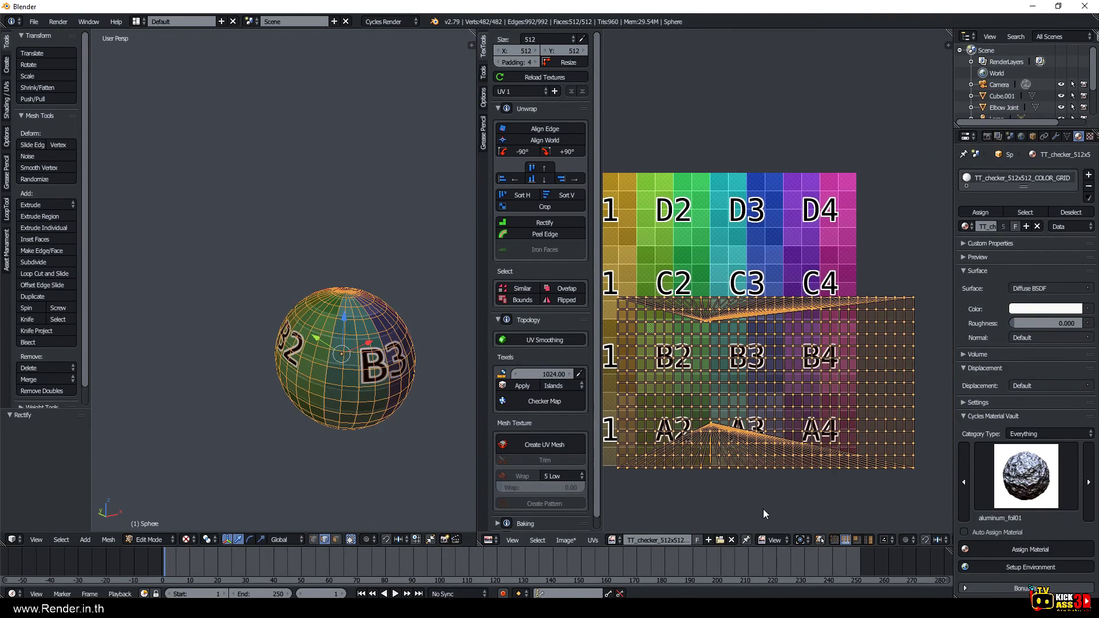
left_click(834, 541)
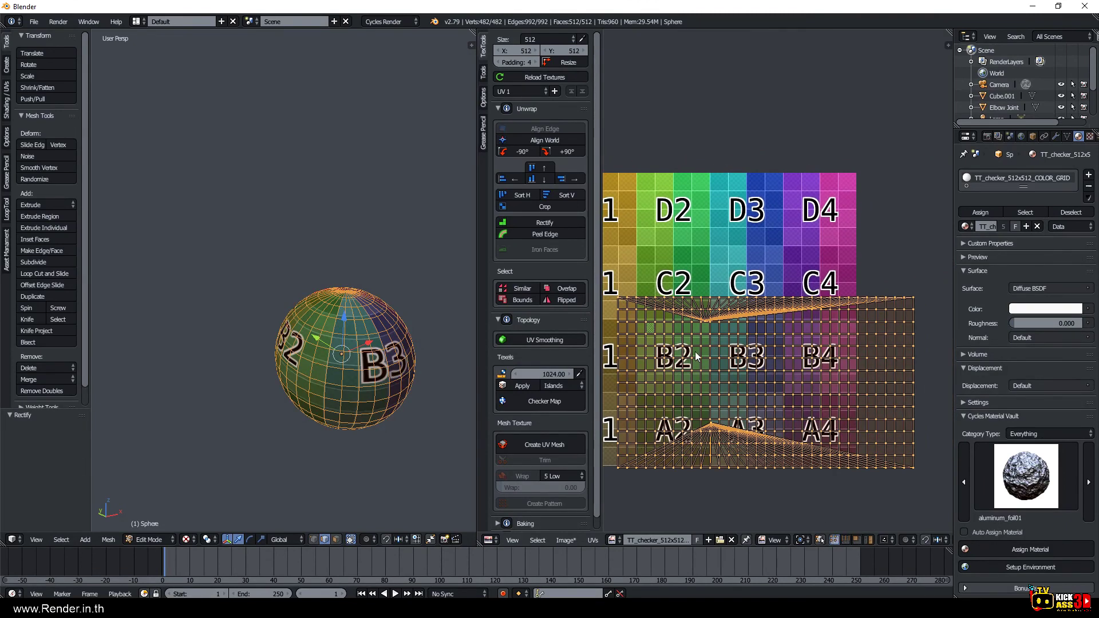
Move the top pole fan UVs up vertically and split them from the grid.
right_click(706, 322)
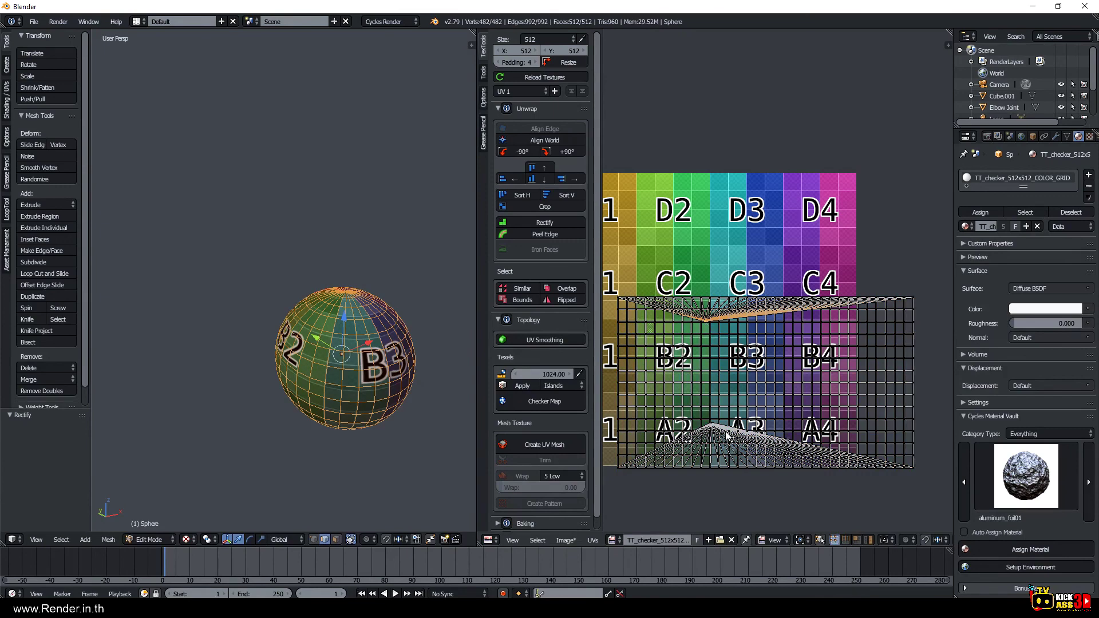
key("g")
key("y")
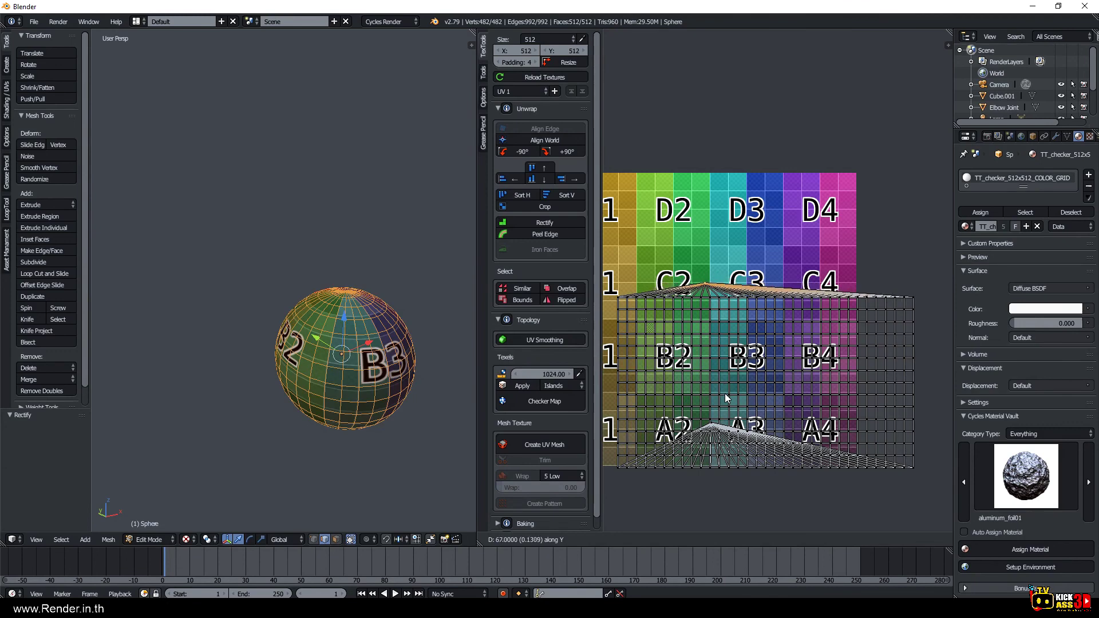
left_click(724, 393)
scroll(372, 343, "up", 3)
mouse_move(372, 344)
middle_mouse_down()
mouse_move(410, 367)
mouse_move(395, 372)
middle_mouse_up()
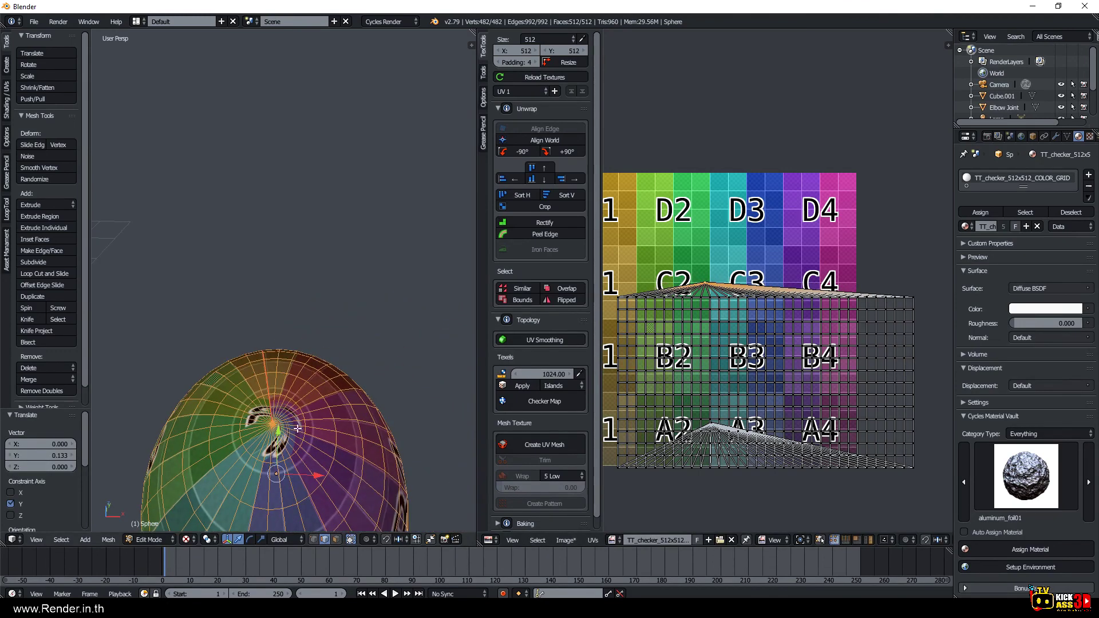
key("y")
Move the split top pole vertex to the right.
right_click(708, 293)
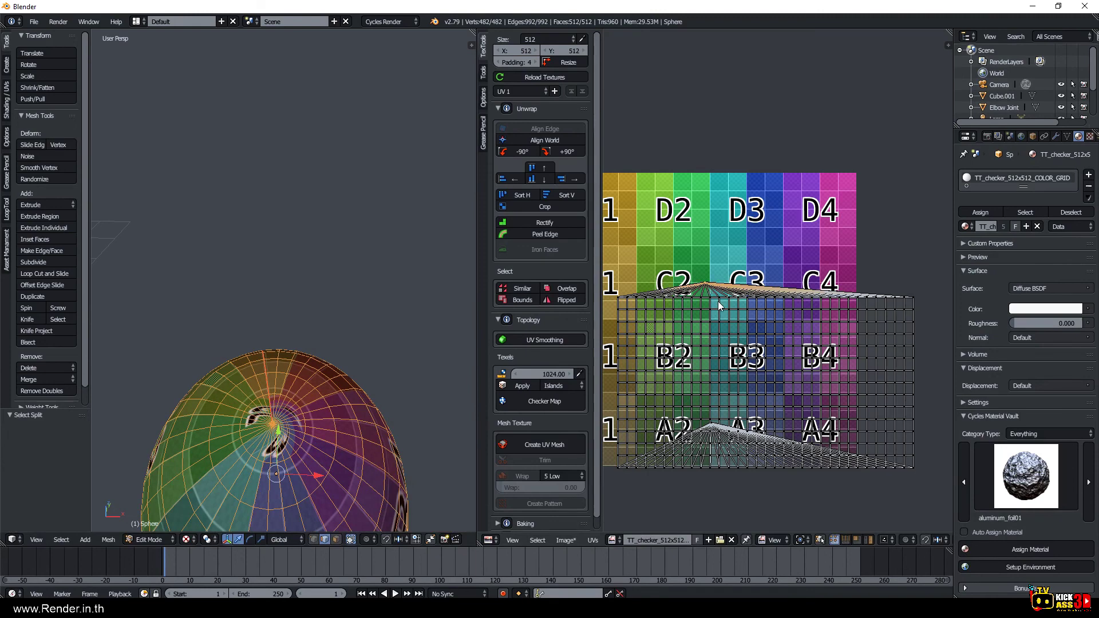
key("g")
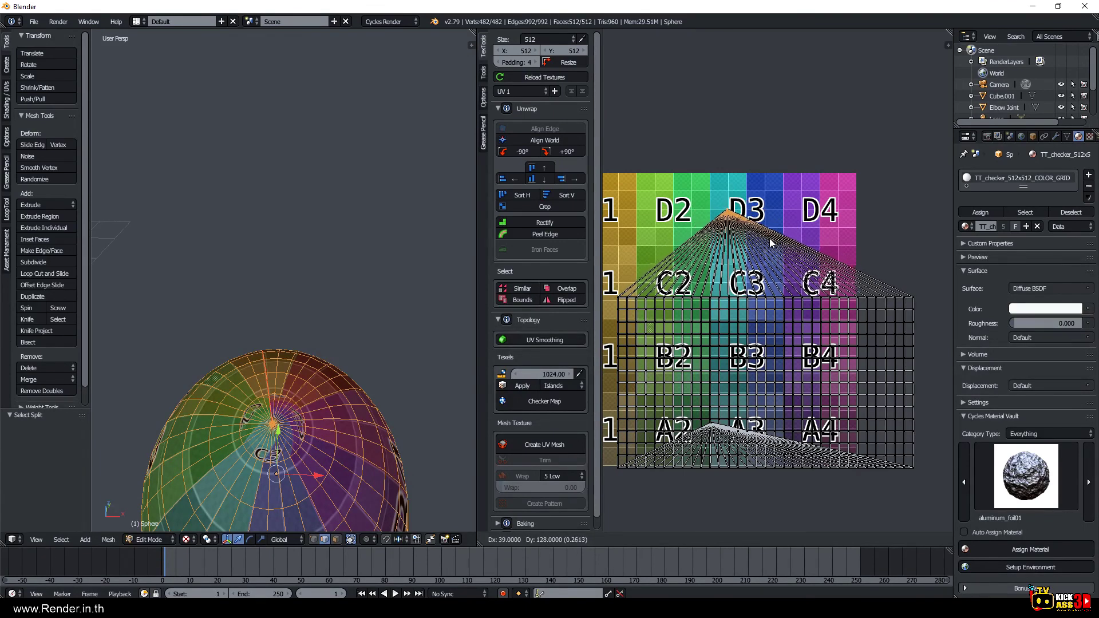
left_click(770, 243)
scroll(756, 332, "down", 2, "shift")
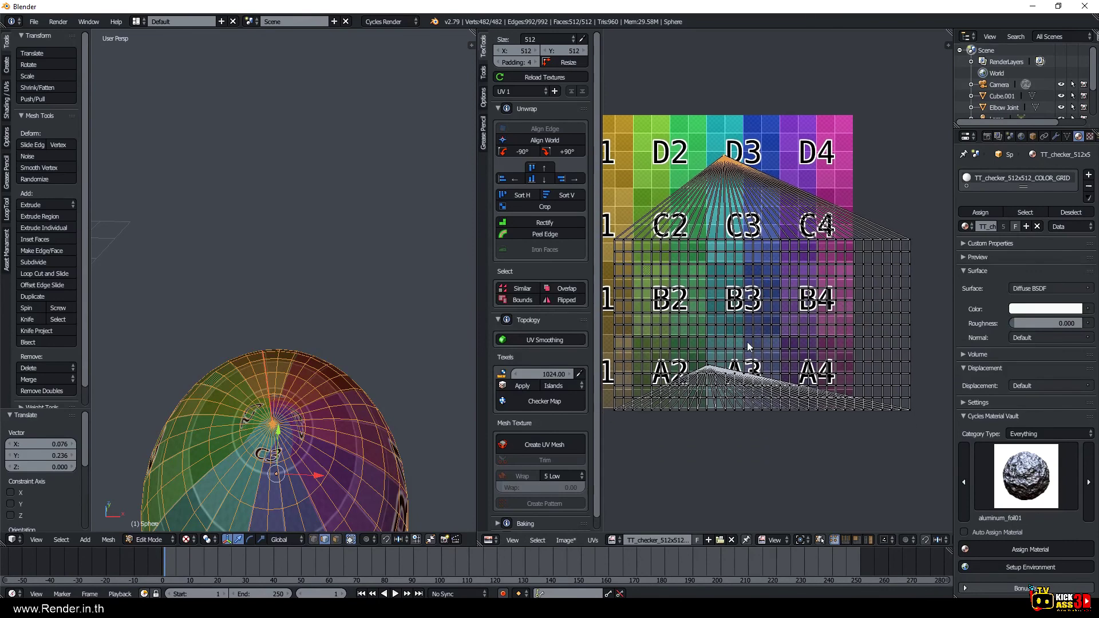
Move the bottom pole vertex down below the grid and to the left.
right_click(707, 368)
key("g")
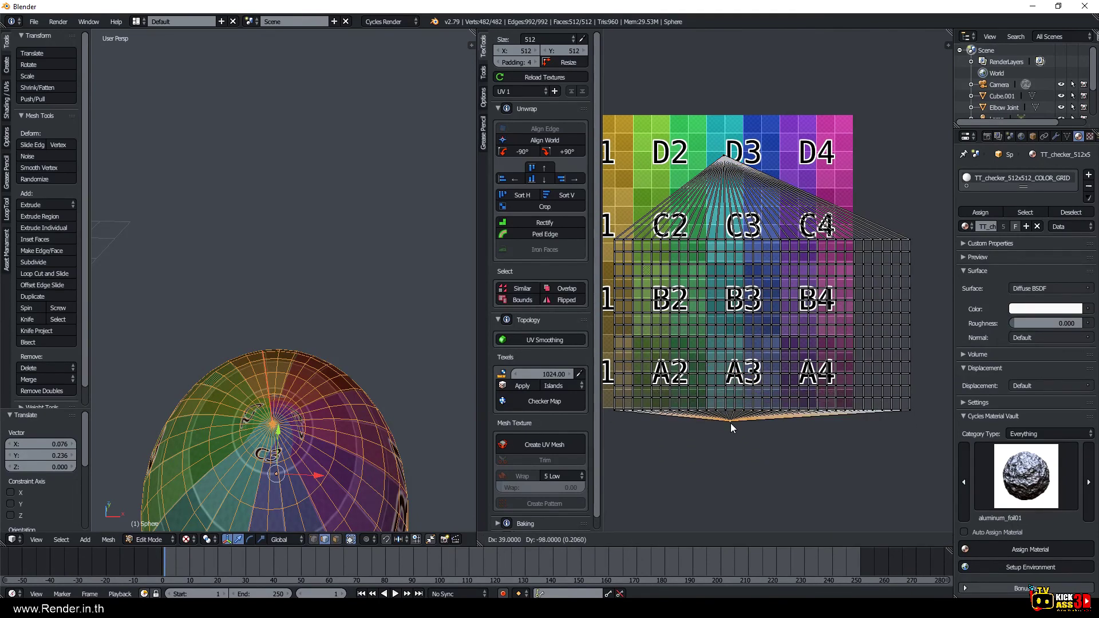
left_click(734, 433)
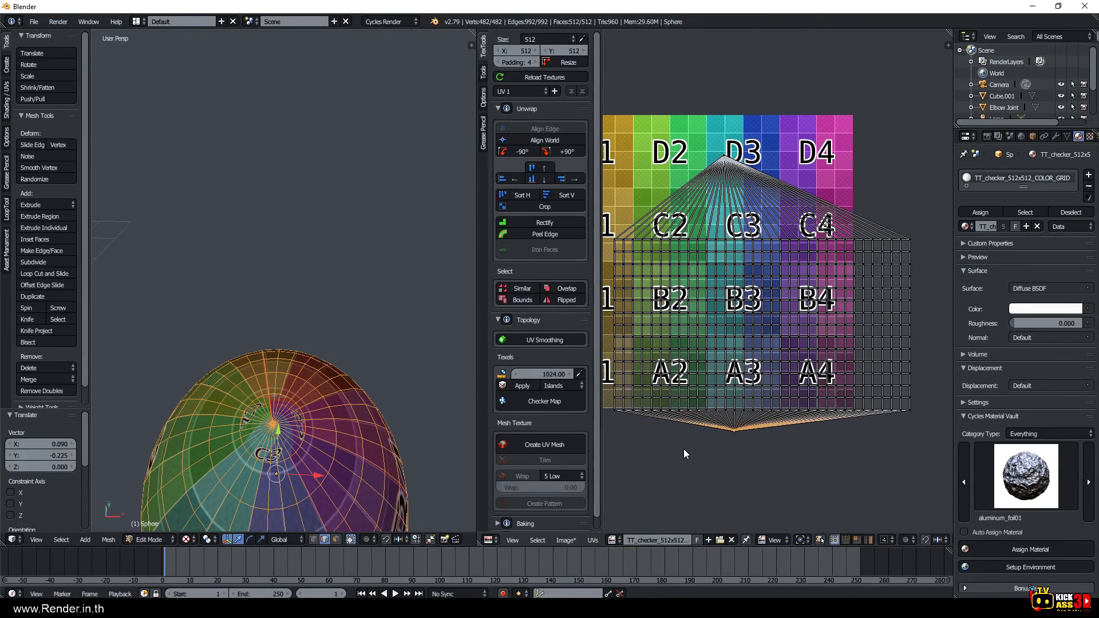
key("g")
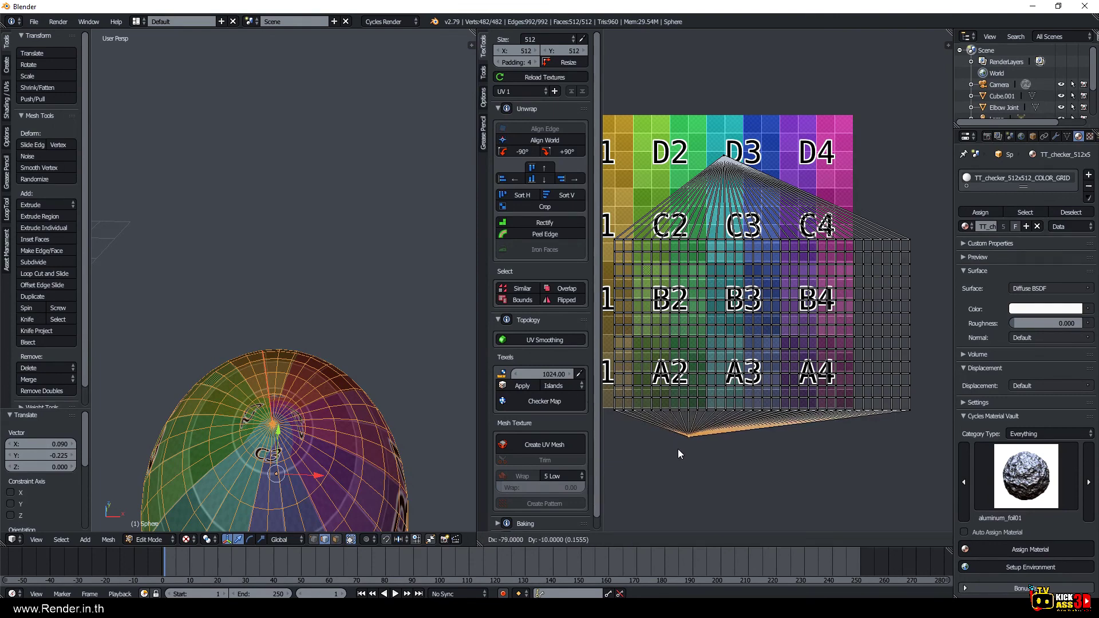
left_click(678, 449)
Move the top pole vertex near C4 and preview the textured sphere outside Edit Mode.
right_click(727, 153)
key("g")
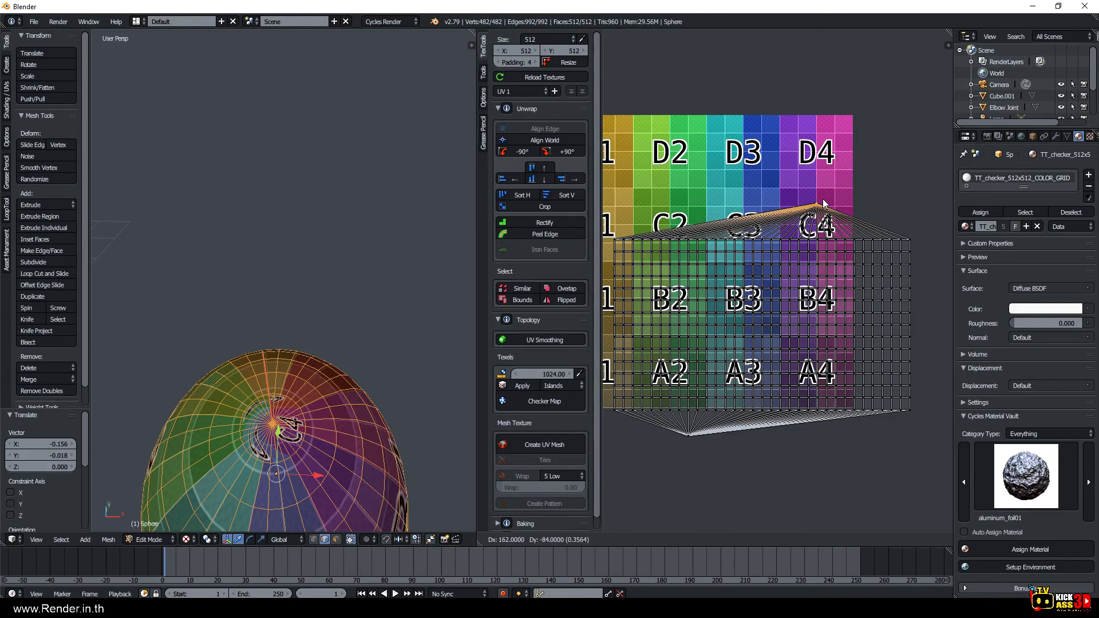
left_click(824, 203)
scroll(274, 372, "down", 5)
mouse_move(297, 400)
middle_mouse_down()
mouse_move(325, 254)
mouse_move(343, 381)
mouse_move(337, 370)
middle_mouse_up()
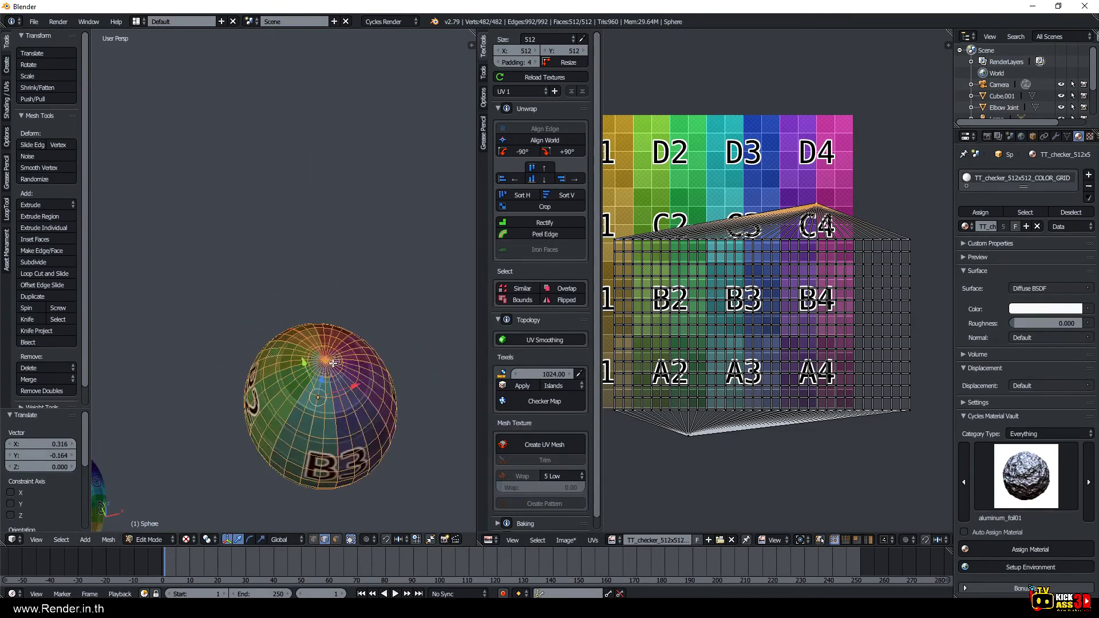
key("Tab")
scroll(338, 370, "up", 5)
key("Tab")
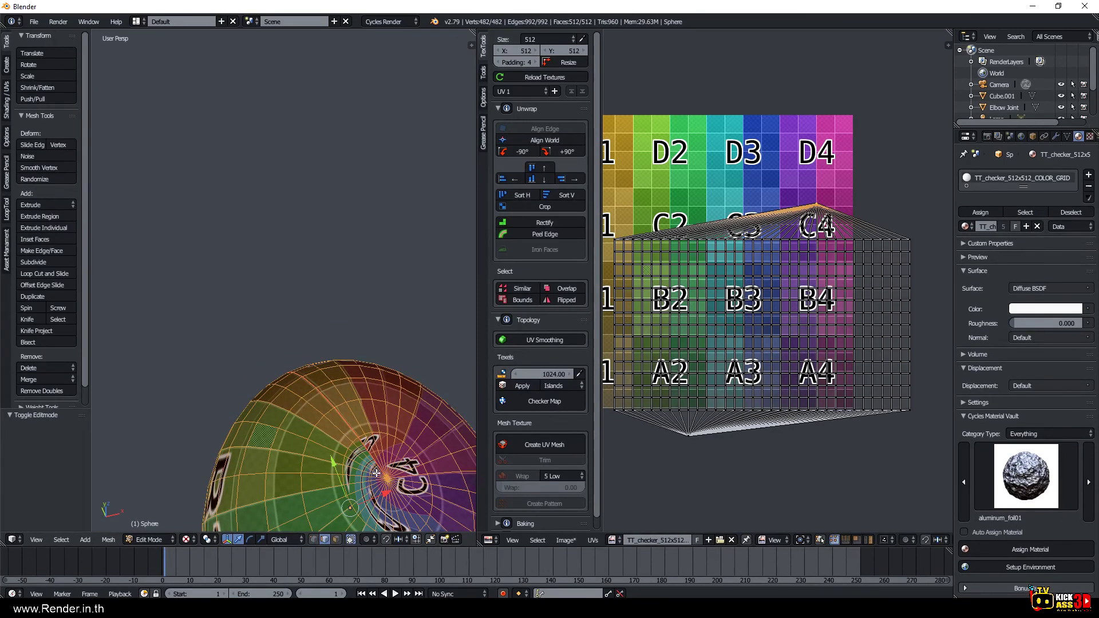
Toggle between Object and Edit Mode to preview the checker texture on the sphere.
key("Tab")
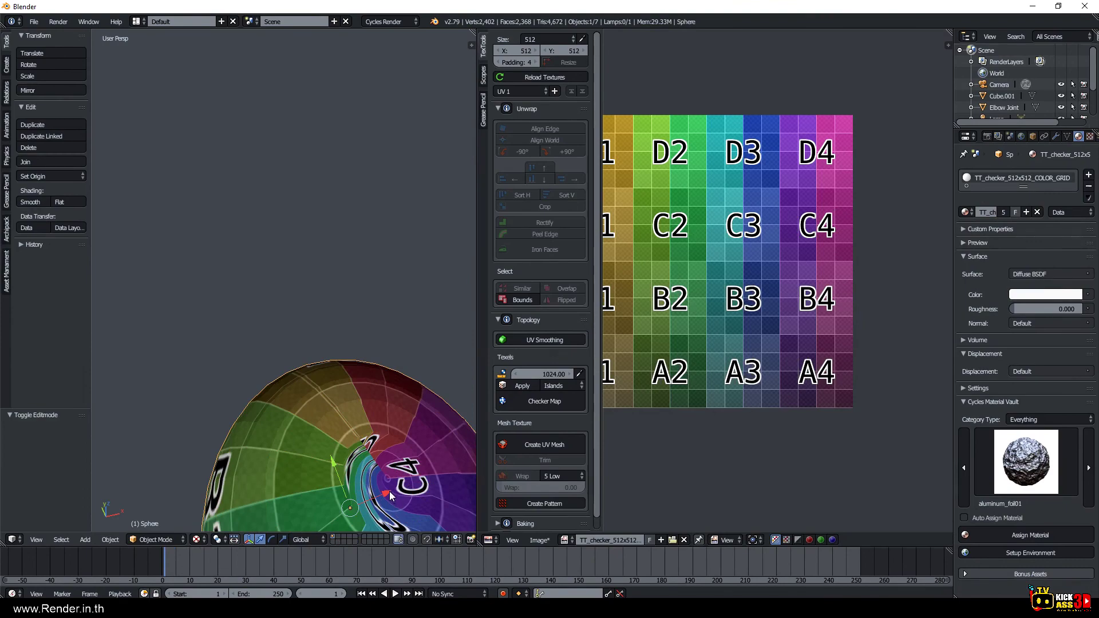
mouse_move(389, 491)
middle_mouse_down()
mouse_move(374, 448)
mouse_move(354, 458)
mouse_move(368, 343)
middle_mouse_up()
key("Tab")
scroll(372, 446, "down", 4)
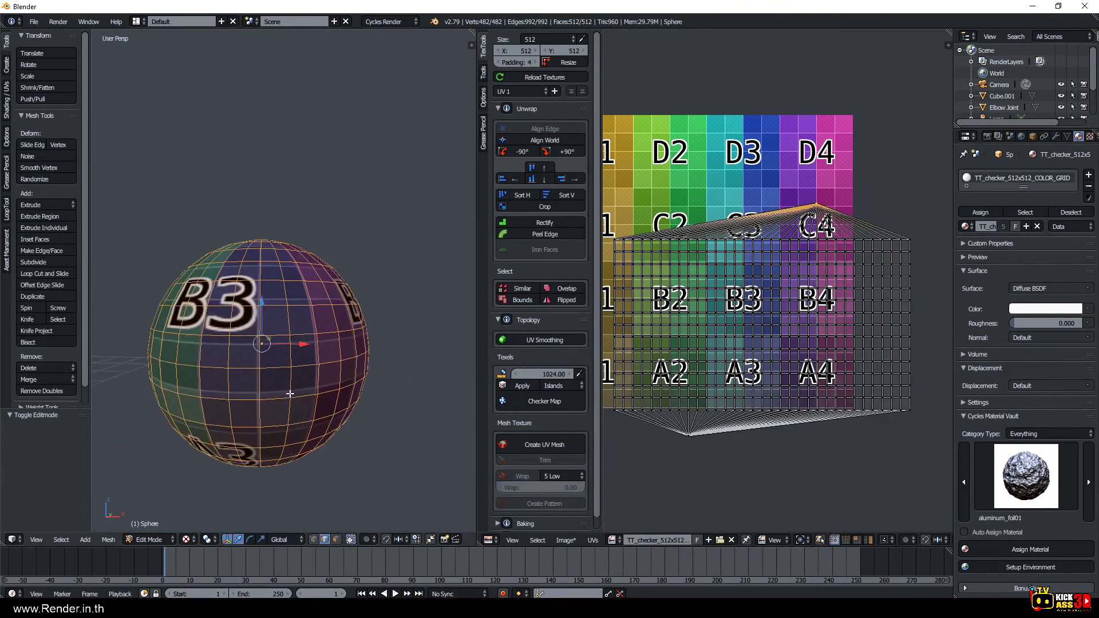
scroll(368, 320, "down", 3)
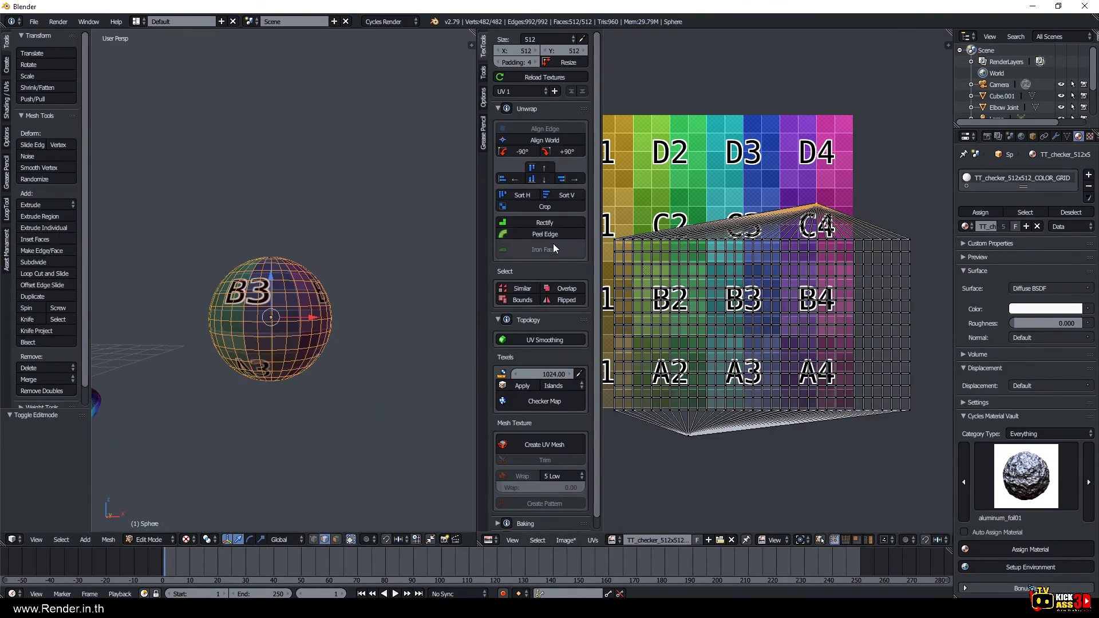
key("Tab")
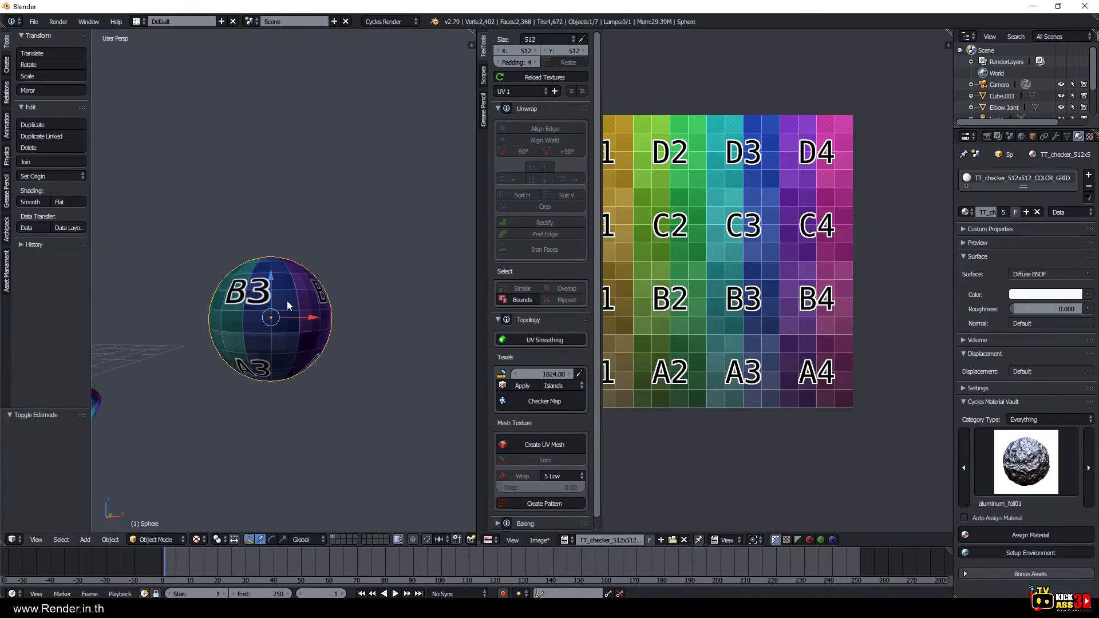
key("Tab")
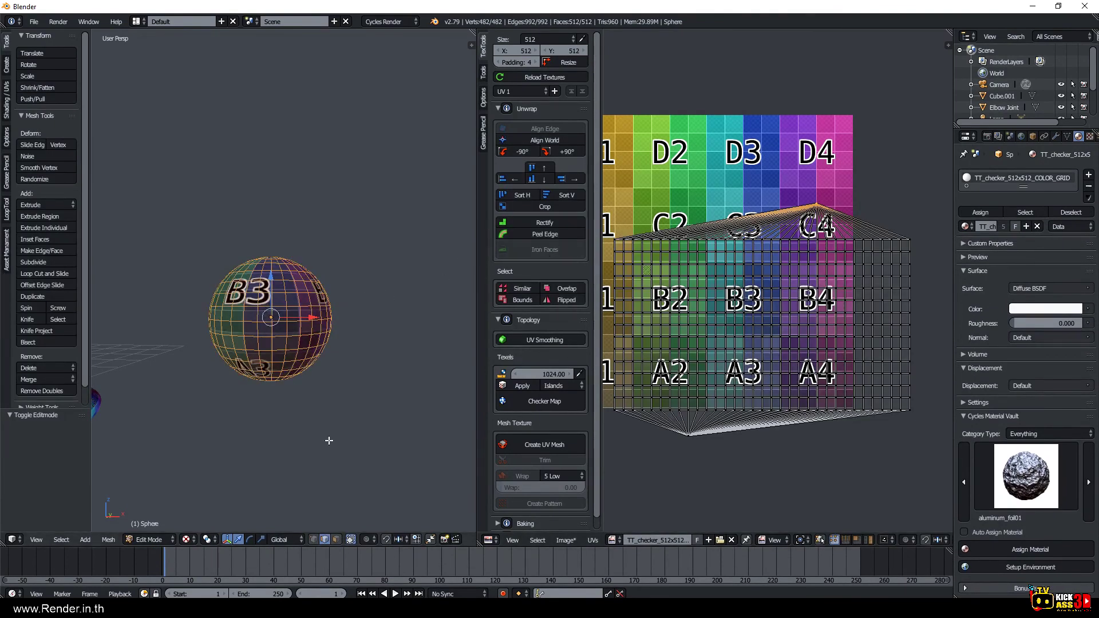
In face select mode, pick faces around and below the B3 label.
left_click(336, 539)
left_click(242, 283)
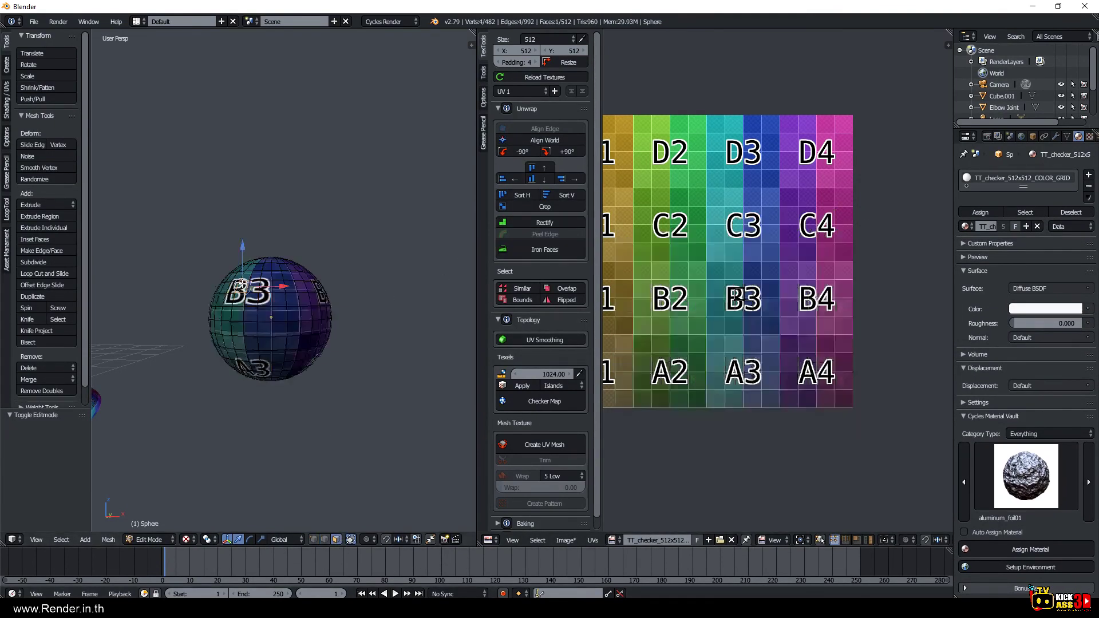
left_click(274, 288, "shift")
left_click(261, 312, "shift")
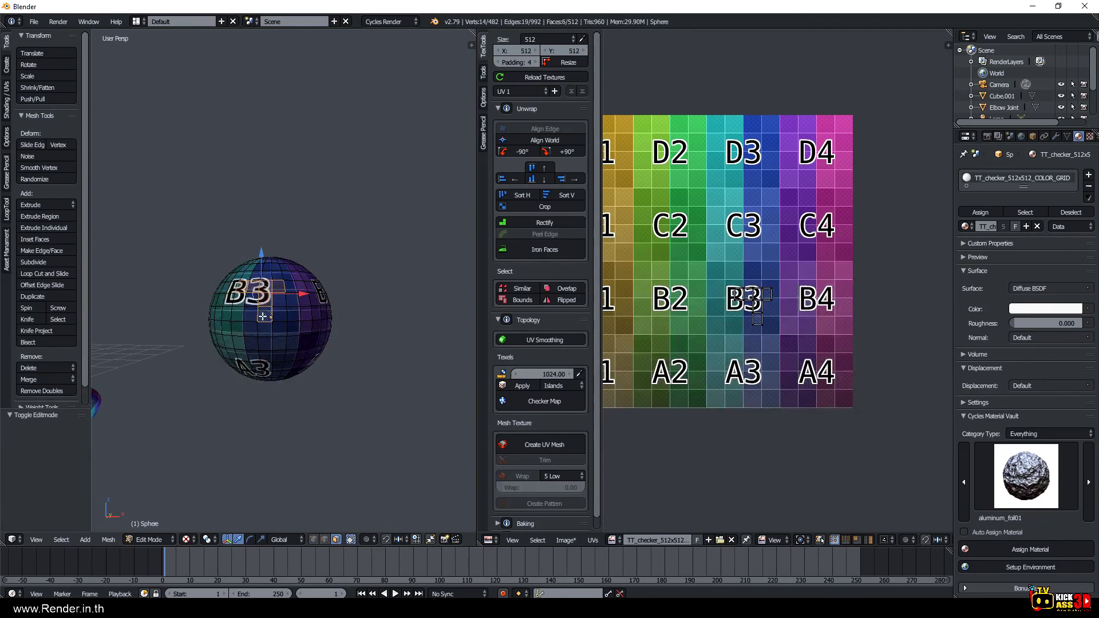
left_click(245, 305, "shift")
left_click(239, 318, "shift")
left_click(239, 330, "shift")
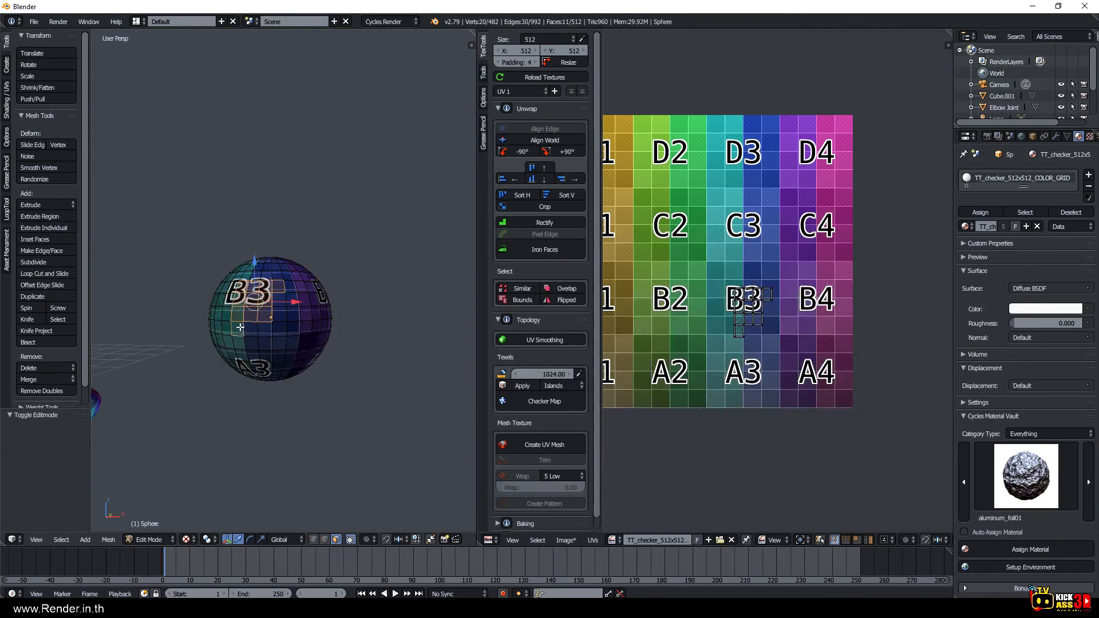
Extend the face selection rightward from B3 to the sphere's edge.
left_click(278, 330, "shift")
left_click(289, 303, "shift")
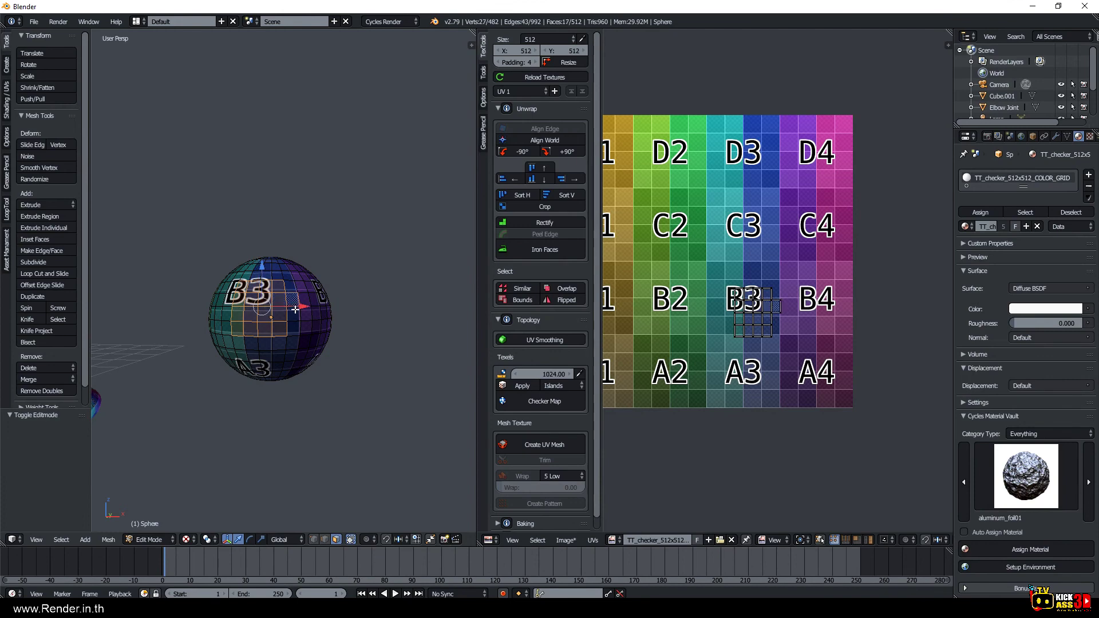
left_click(303, 304, "shift")
left_click(316, 313, "shift")
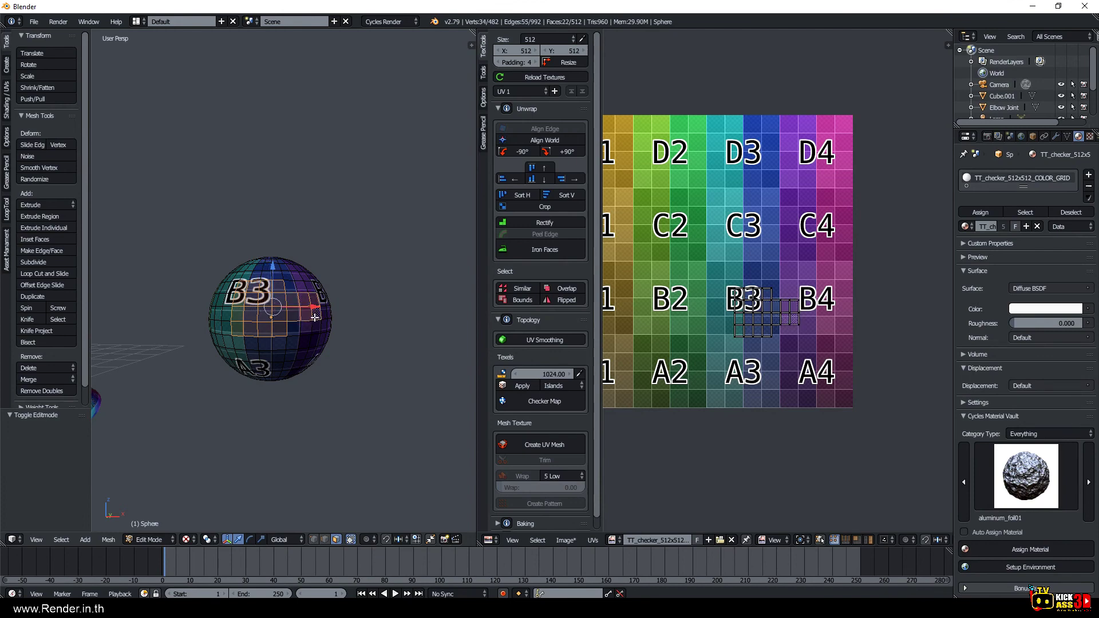
scroll(269, 295, "up", 3)
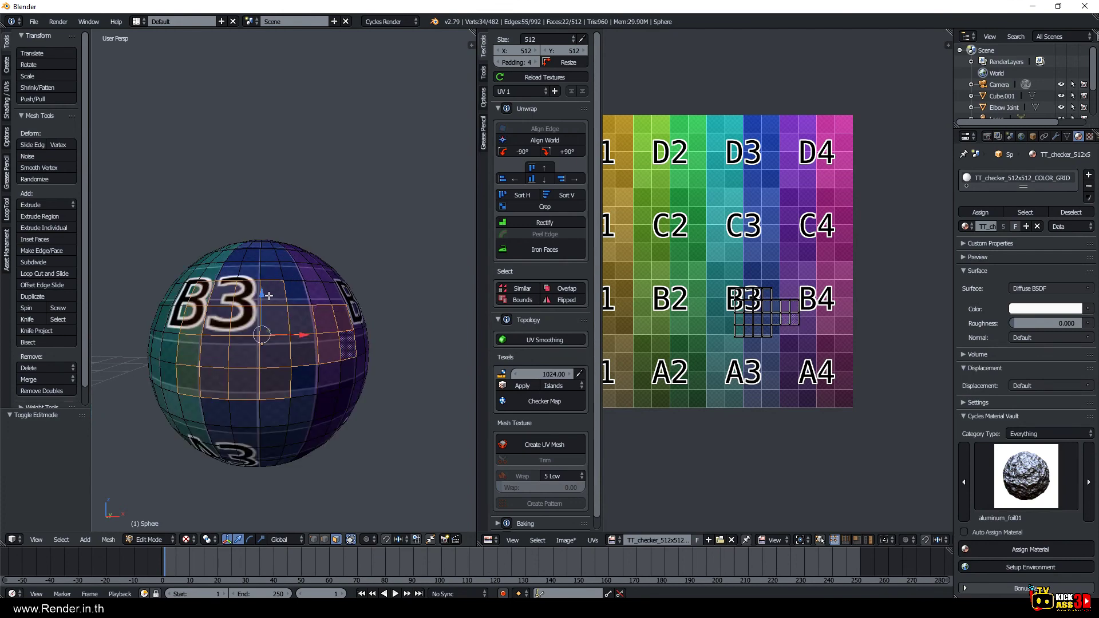
left_click(363, 327, "shift")
Mark seams around the selected patch, then undo the seam marking.
key("ctrl+e")
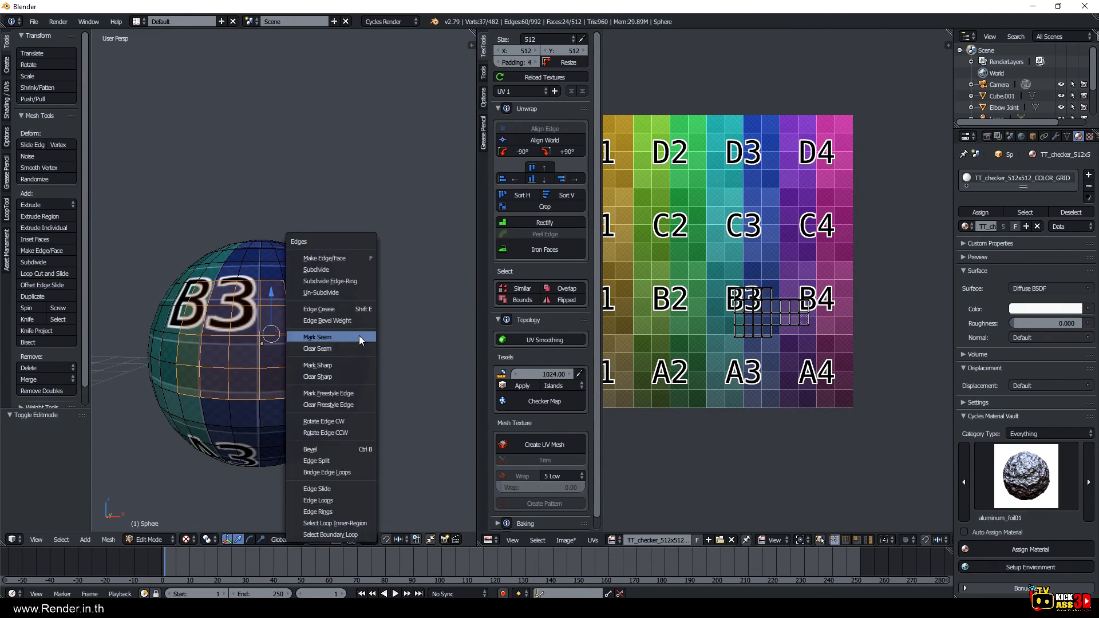
left_click(350, 337)
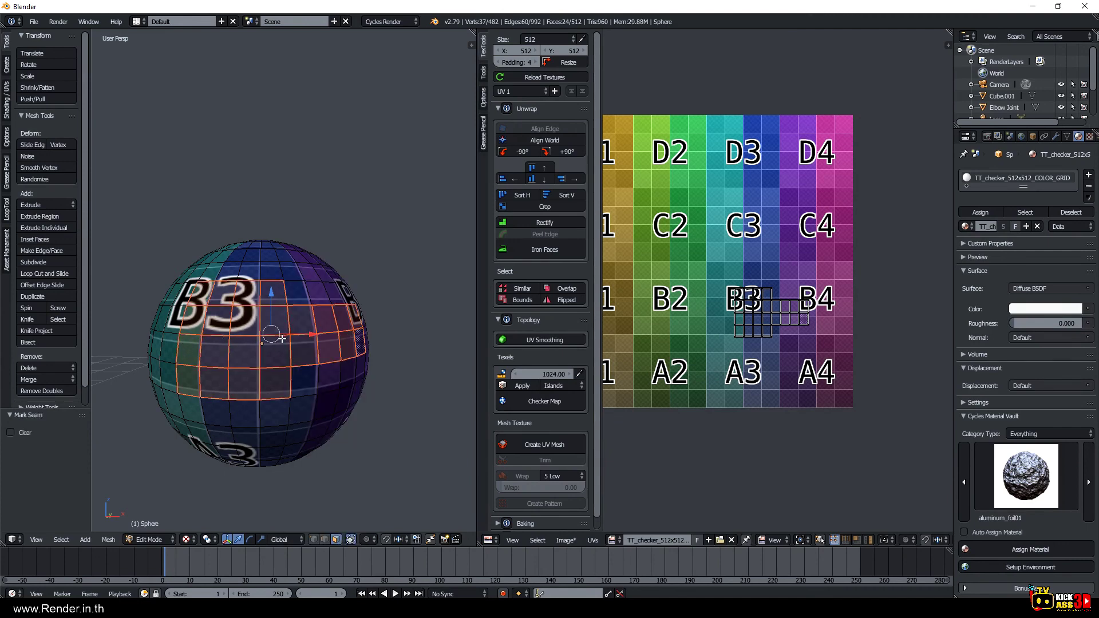
key("ctrl+z")
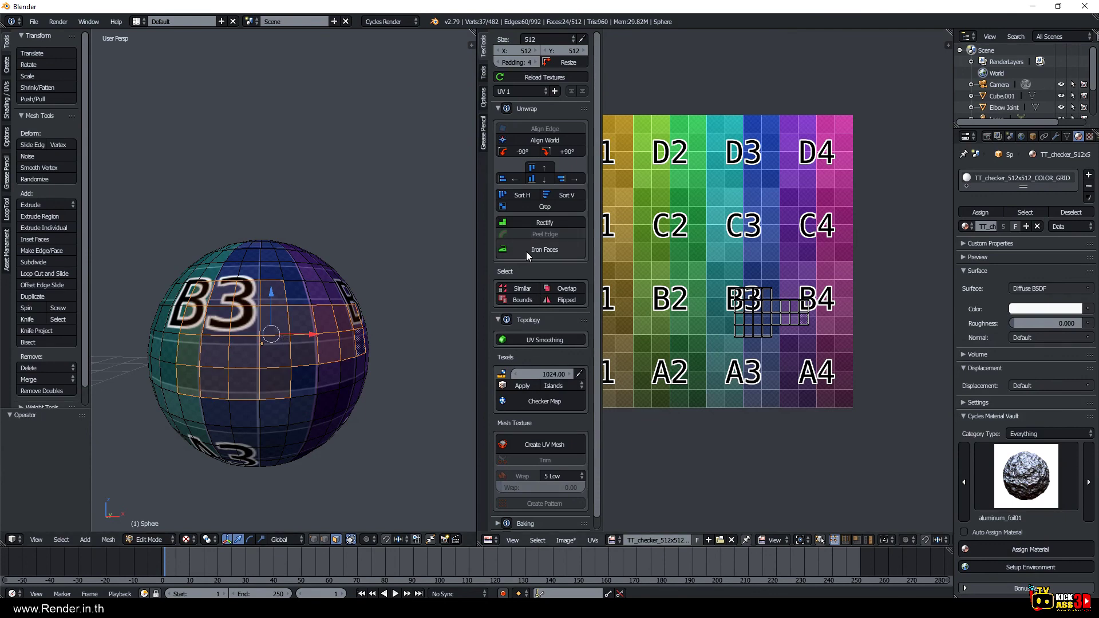
Iron the B3 patch flat, select all its UVs and rectify them into a grid.
left_click(526, 252)
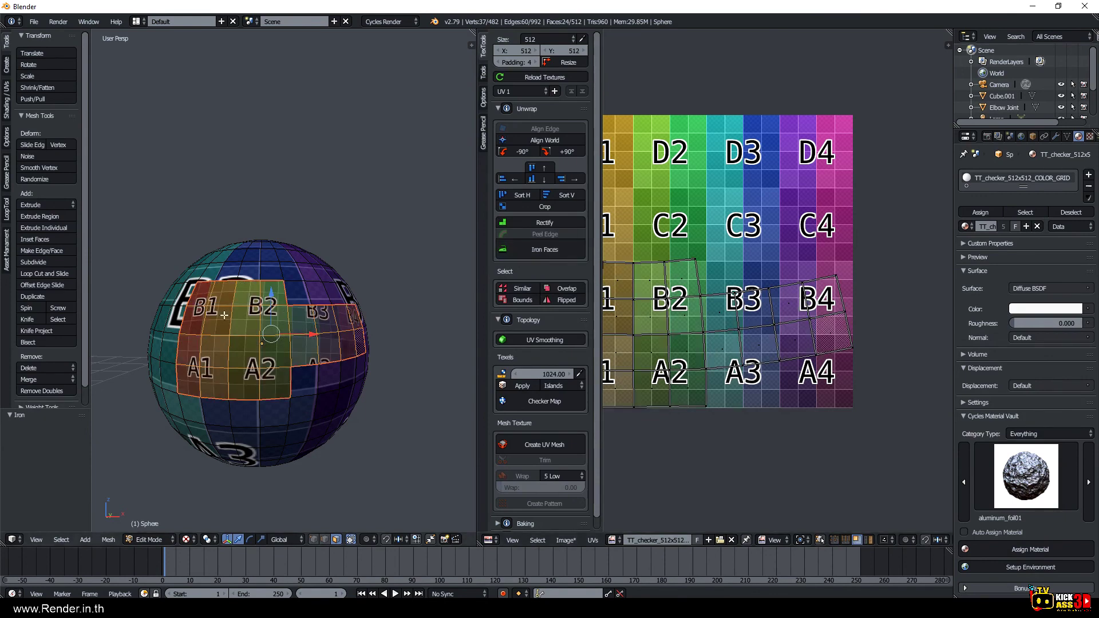
key("a")
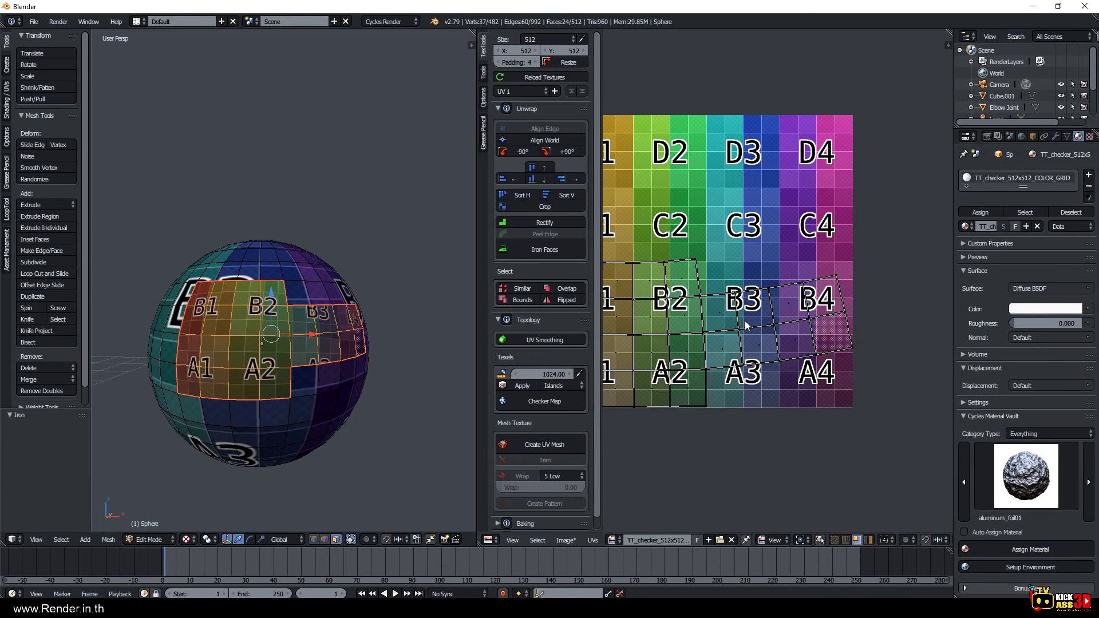
scroll(744, 321, "down", 1)
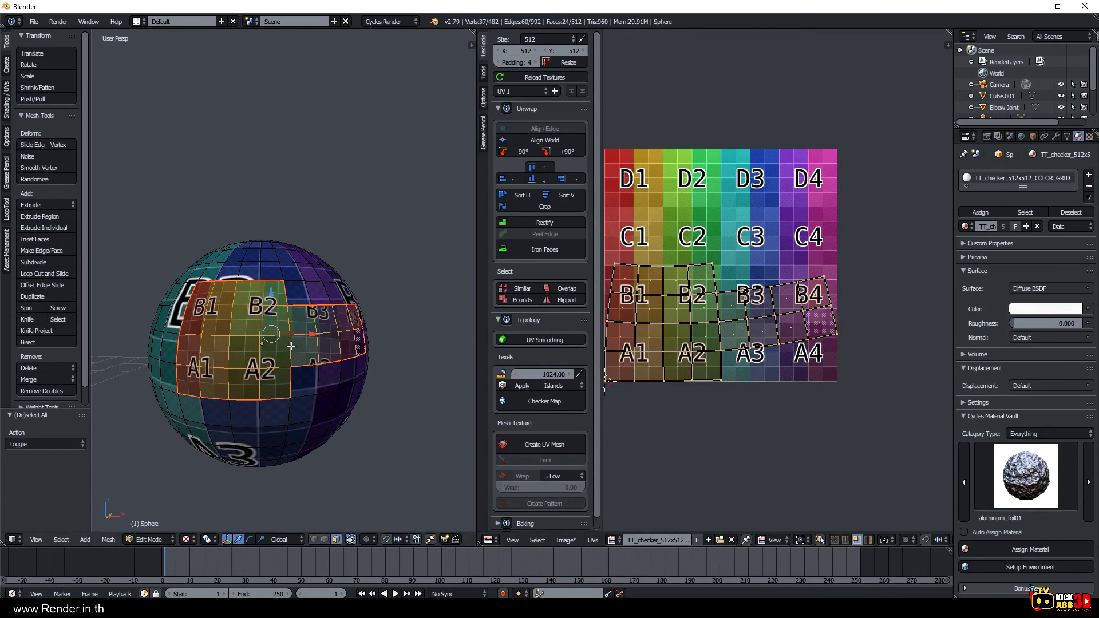
left_click(547, 225)
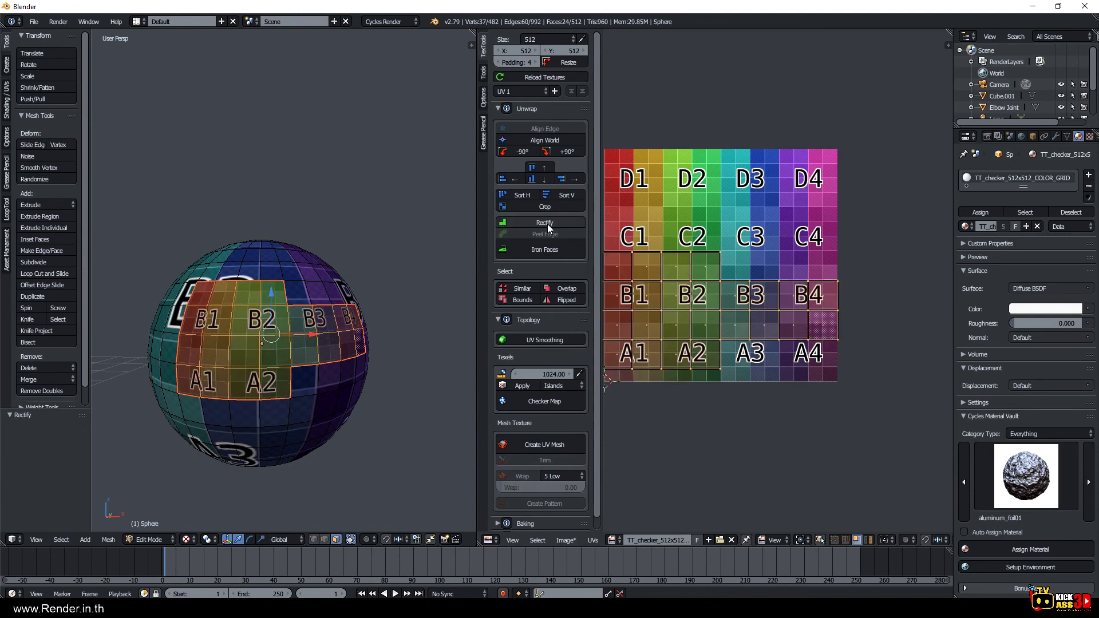
Start a new selection: a 3x3 face block plus two columns on the left.
mouse_move(269, 320)
middle_mouse_down()
mouse_move(277, 293)
mouse_move(307, 292)
middle_mouse_up()
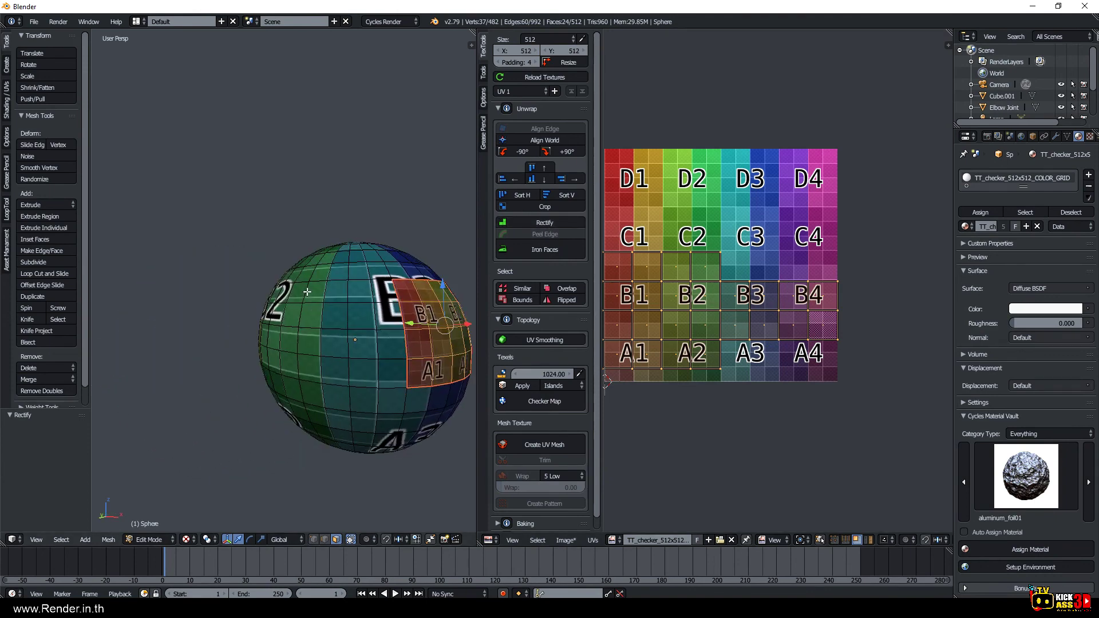
left_click(336, 316)
left_click(335, 371, "shift")
left_click(335, 344, "shift")
left_click(293, 343, "shift")
left_click(290, 315, "shift")
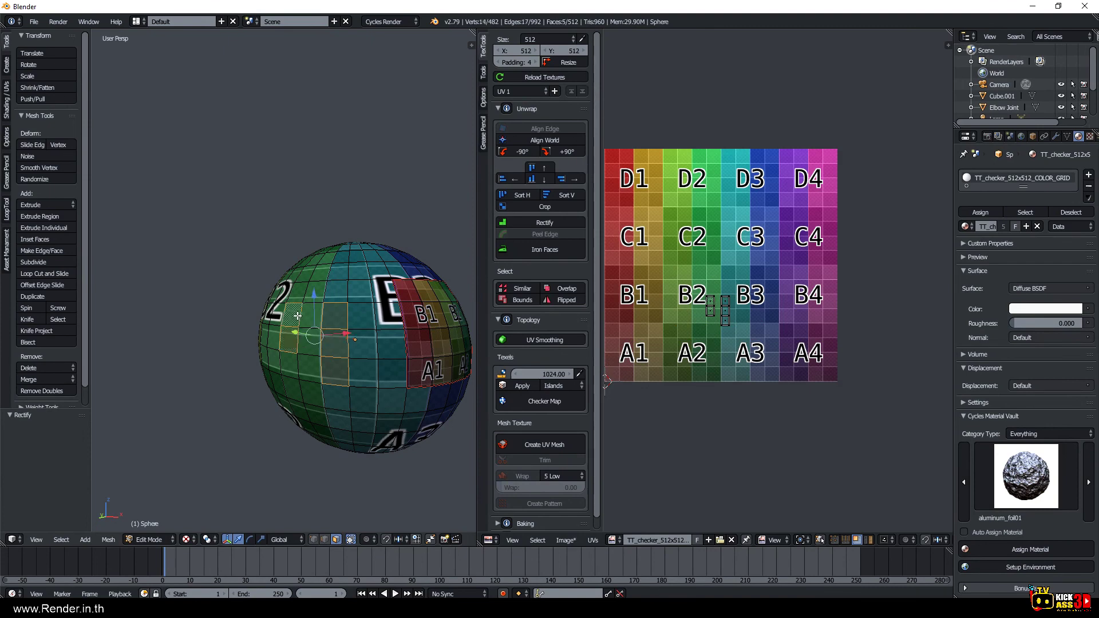
left_click(311, 343, "shift")
left_click(311, 372, "shift")
left_click(275, 316, "shift")
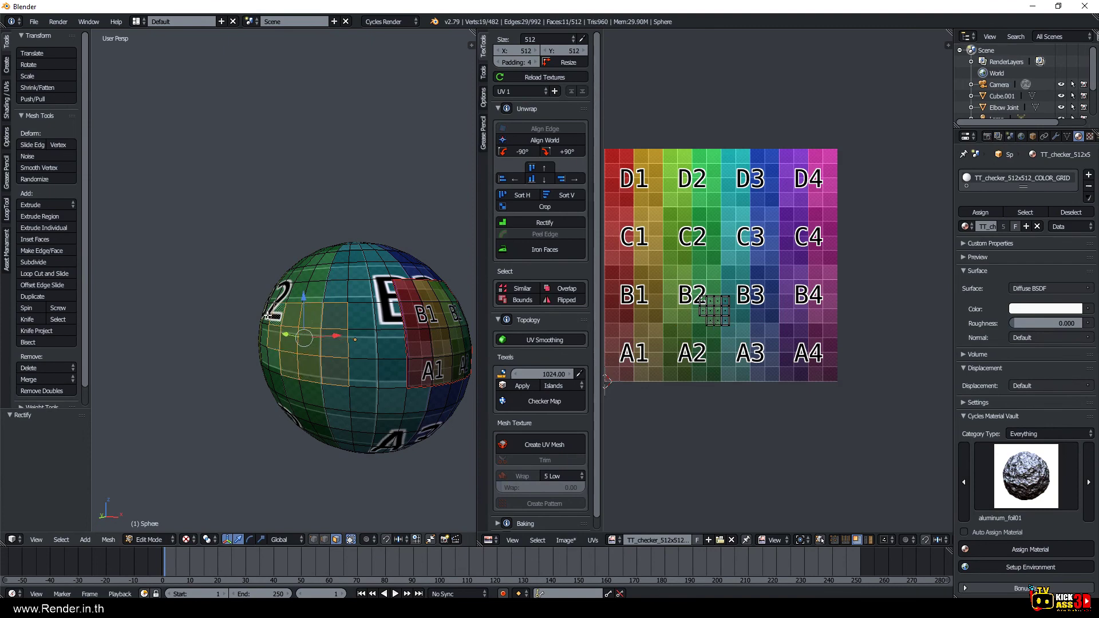
left_click(274, 342, "shift")
left_click(265, 367, "shift")
Extend the selection around B2 toward the top to 43 faces and iron it flat.
middle_click_drag(330, 310, 391, 327)
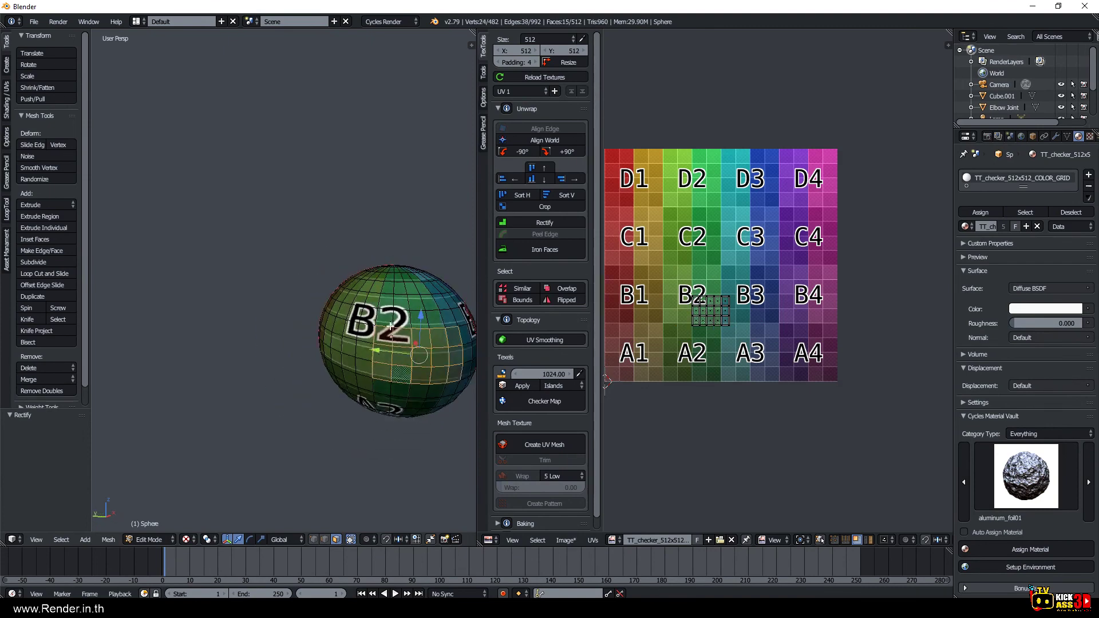
left_click(353, 331, "shift")
left_click(360, 354, "shift")
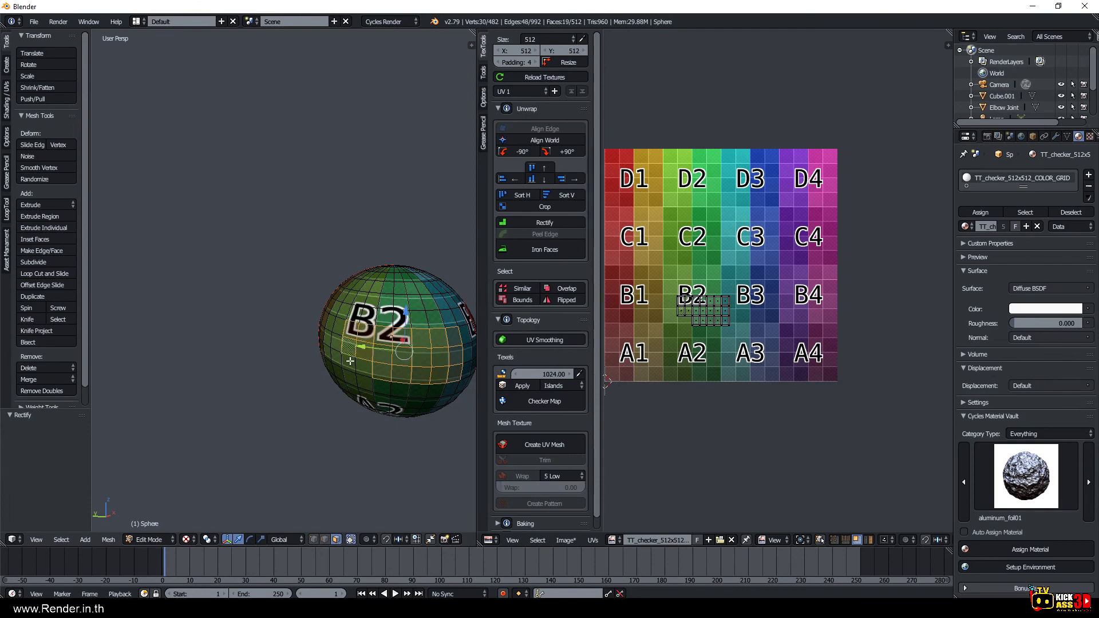
left_click(371, 352, "shift")
left_click(364, 367, "shift")
right_click(341, 328, "shift")
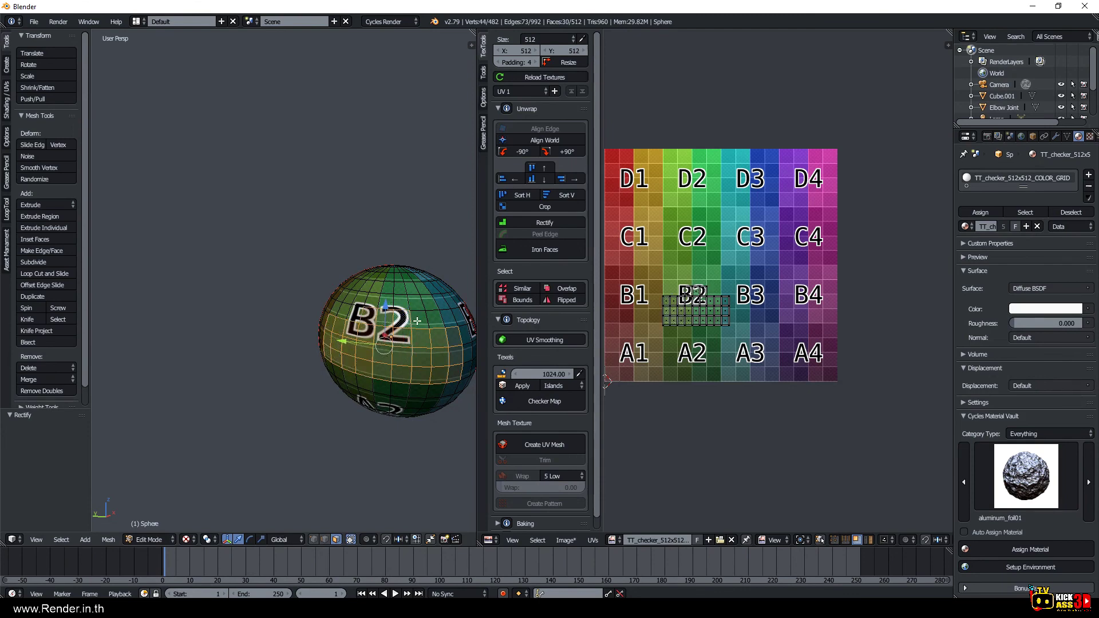
right_click(399, 303, "shift")
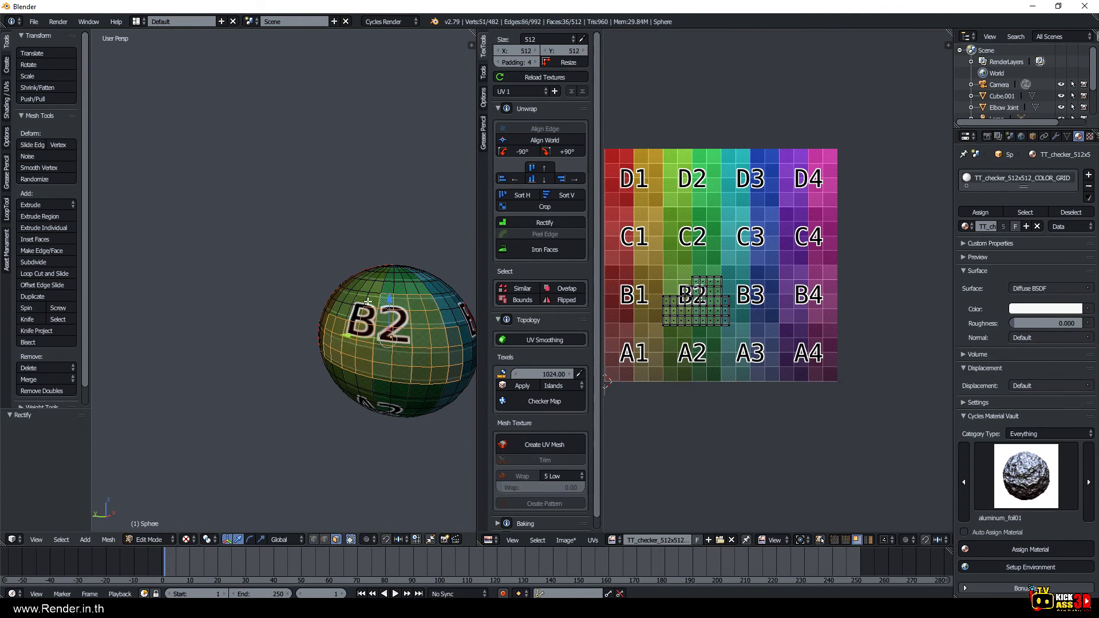
right_click(394, 278, "shift")
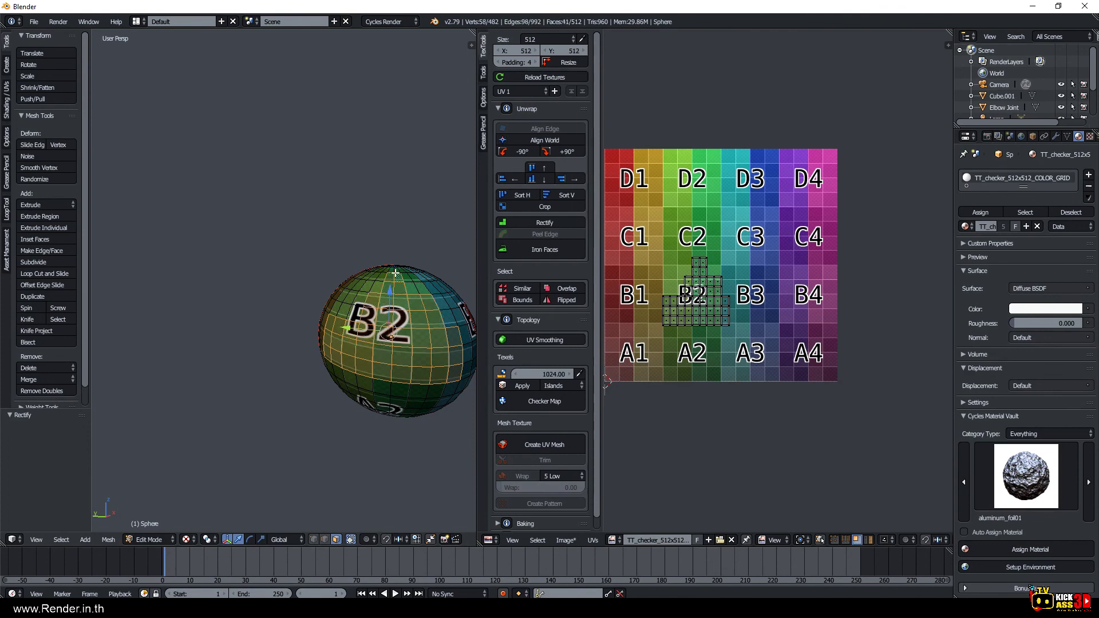
right_click(397, 271, "shift")
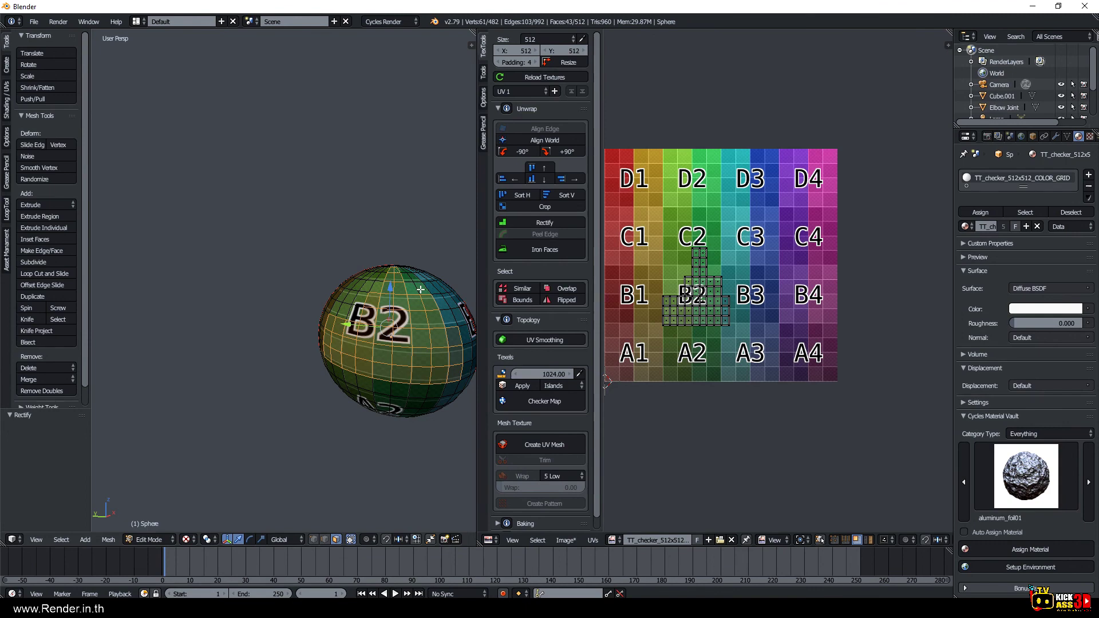
left_click(533, 249)
Rotate the patch's UV island by 180°.
scroll(723, 302, "up", 2)
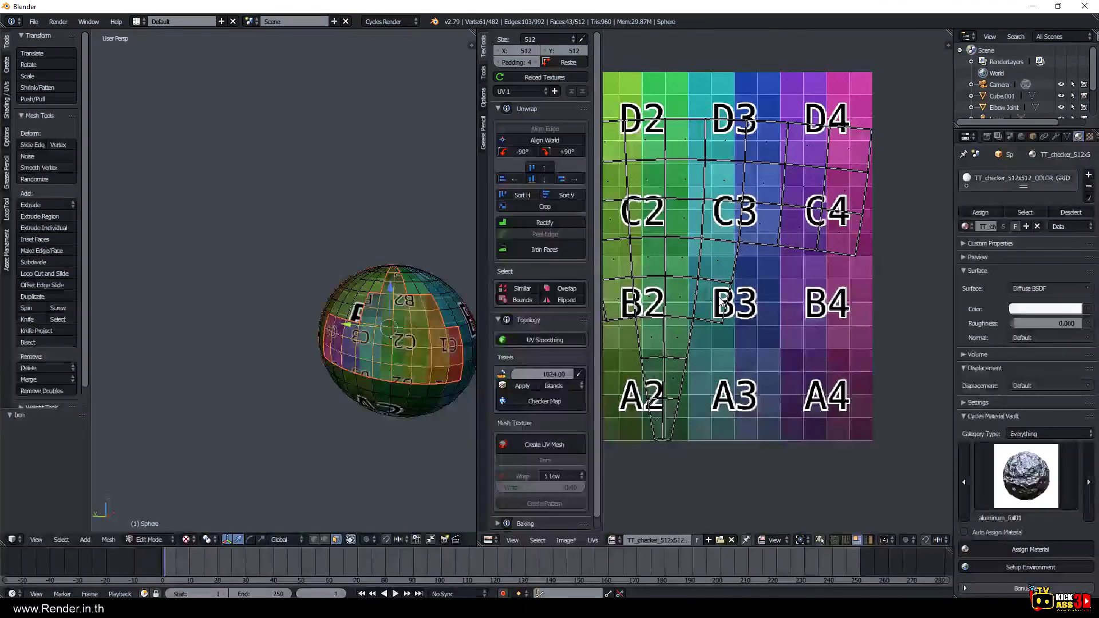
mouse_move(409, 327)
middle_mouse_down()
mouse_move(409, 348)
mouse_move(288, 372)
middle_mouse_up()
scroll(409, 348, "up", 3)
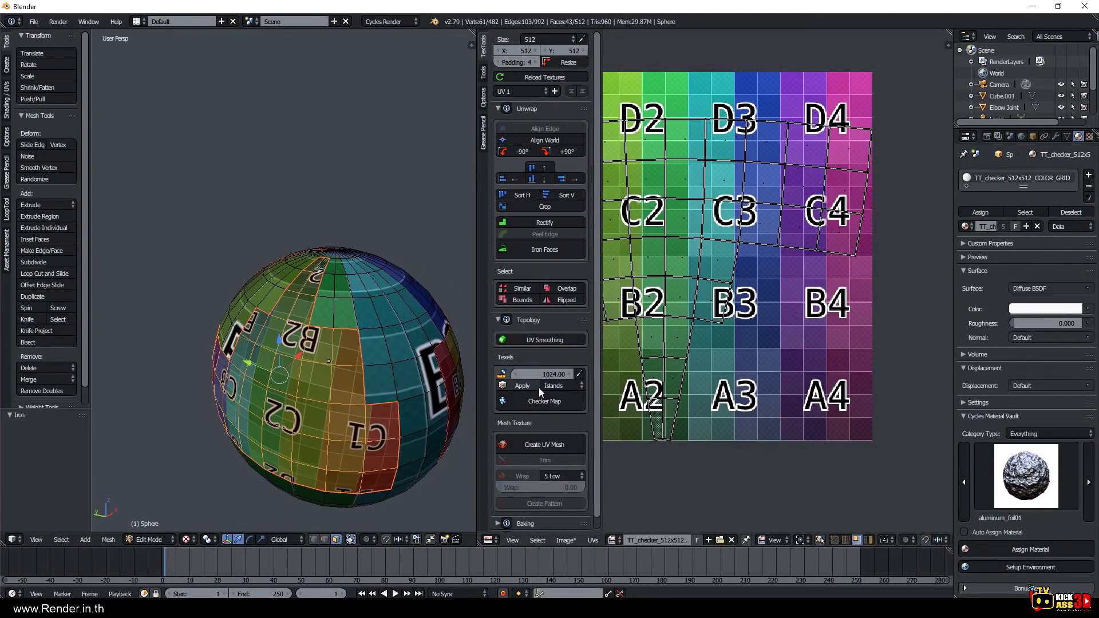
right_click(669, 355)
key("l")
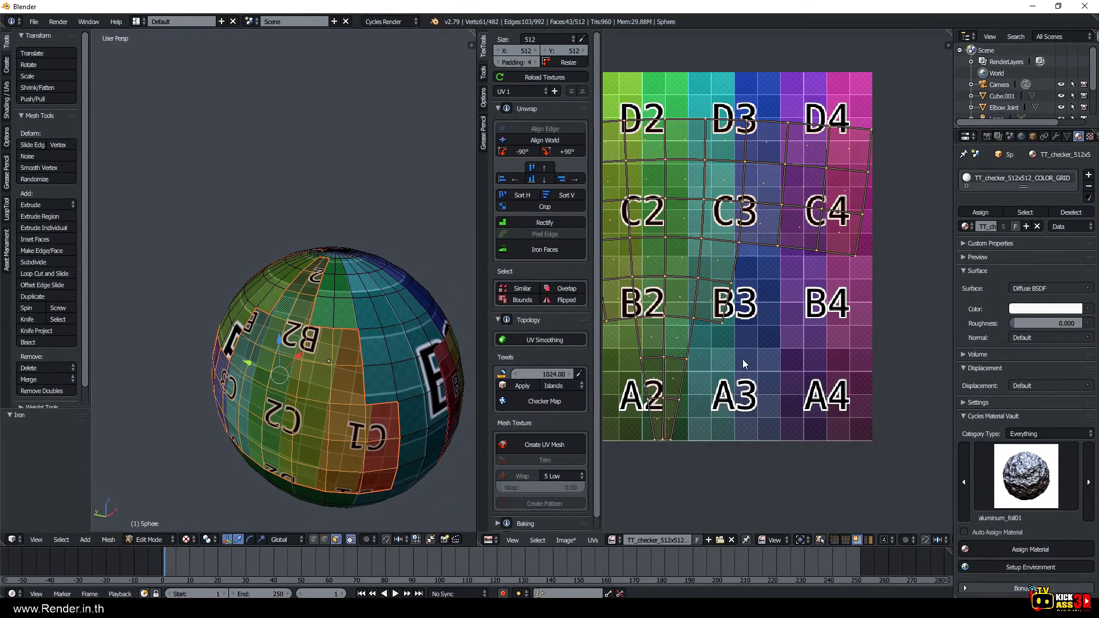
key("r")
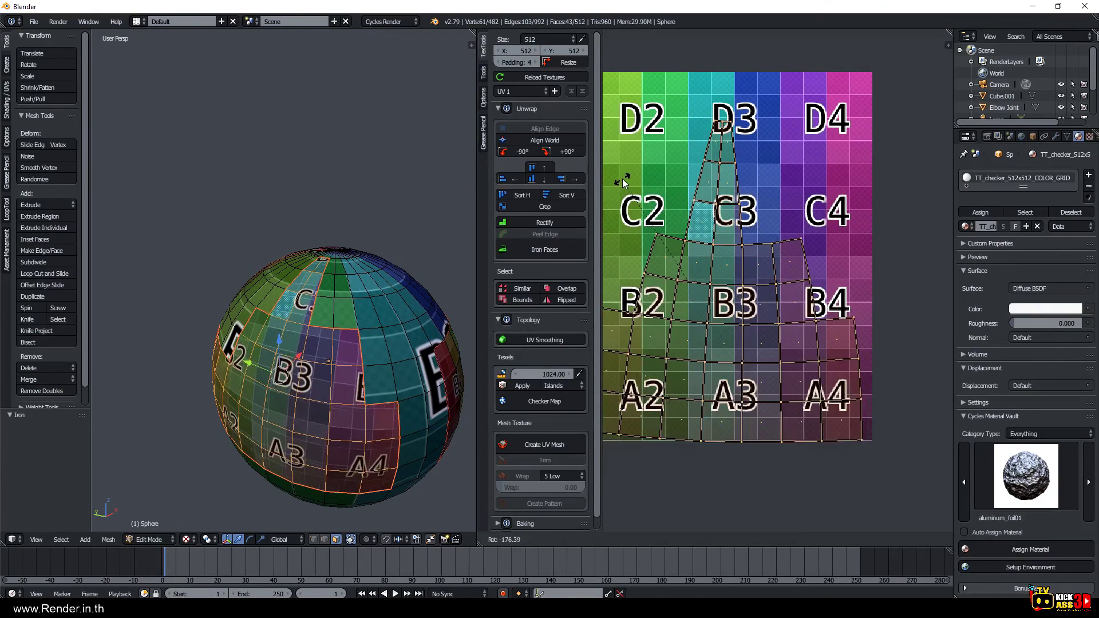
type("90")
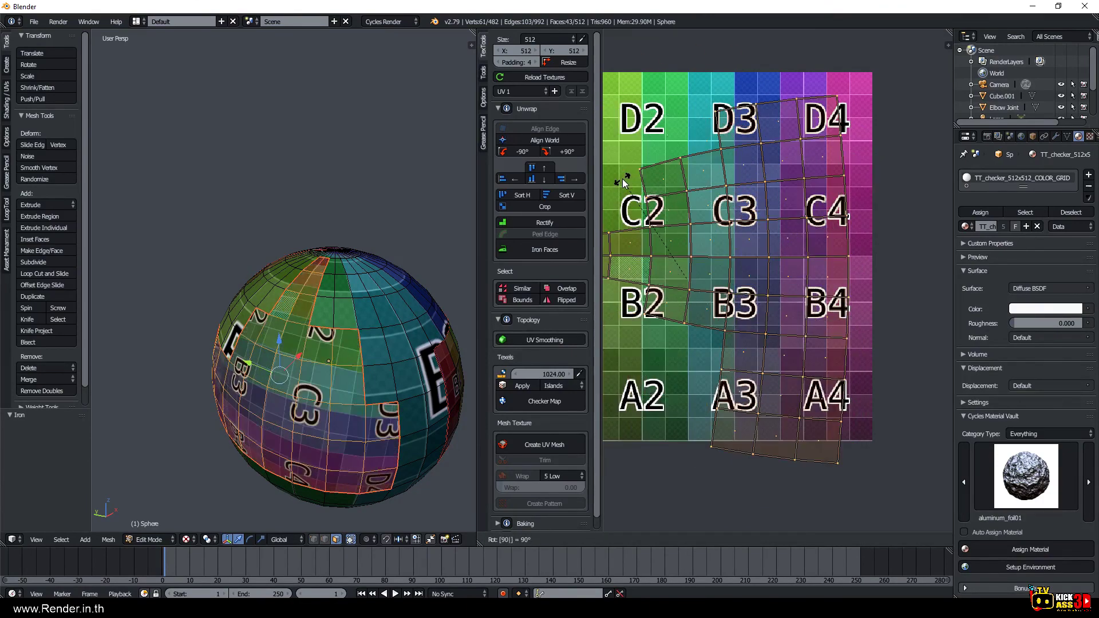
key("BackSpace")
key("BackSpace")
type("18")
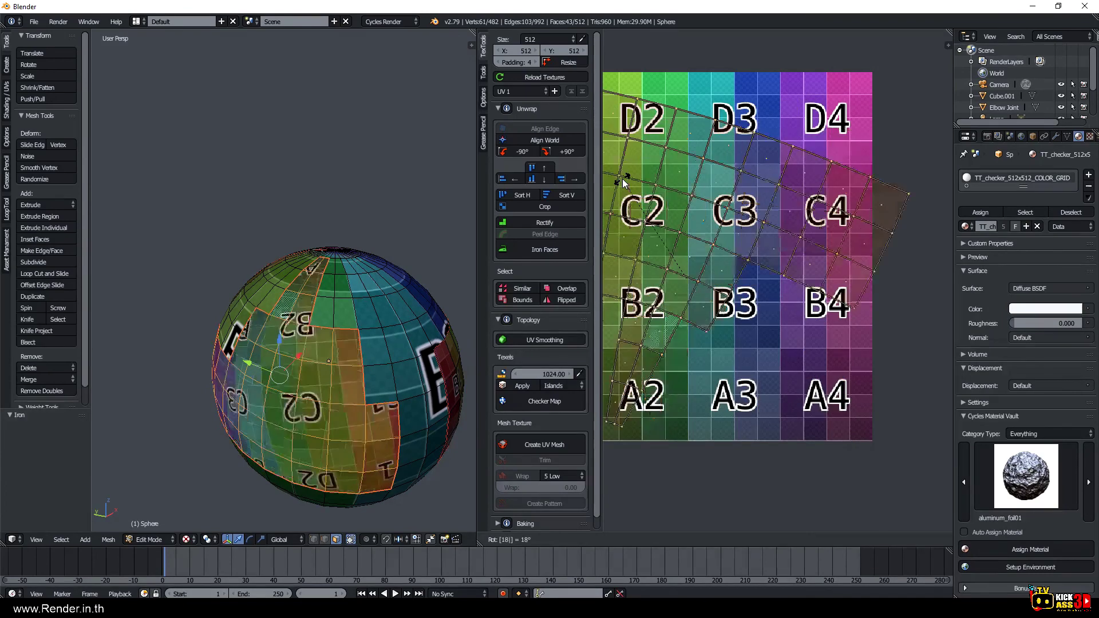
type("0")
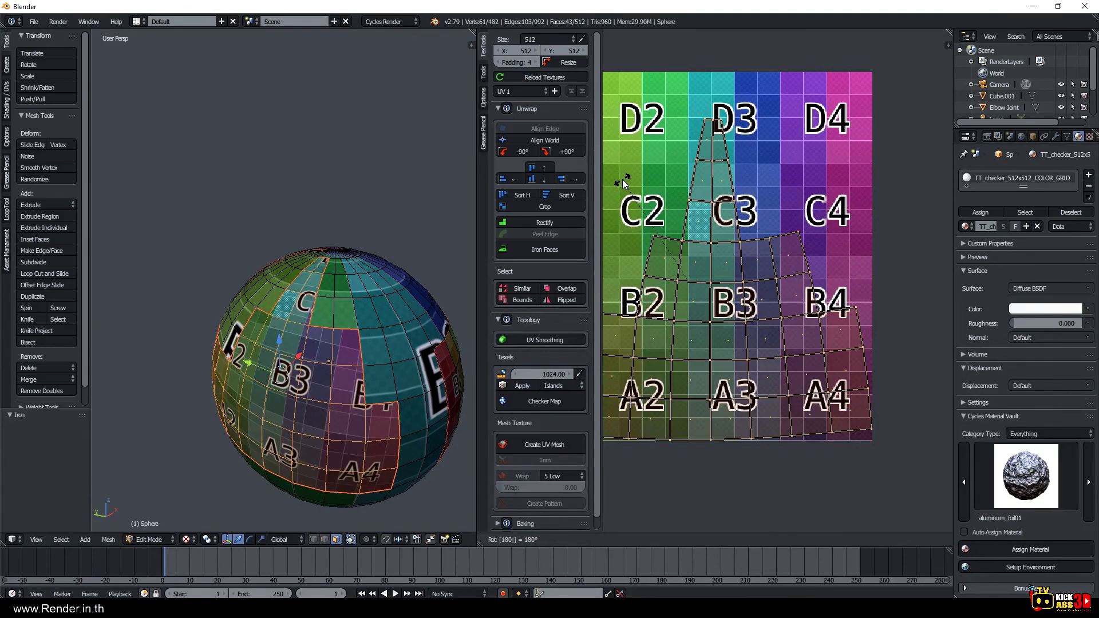
key("Return")
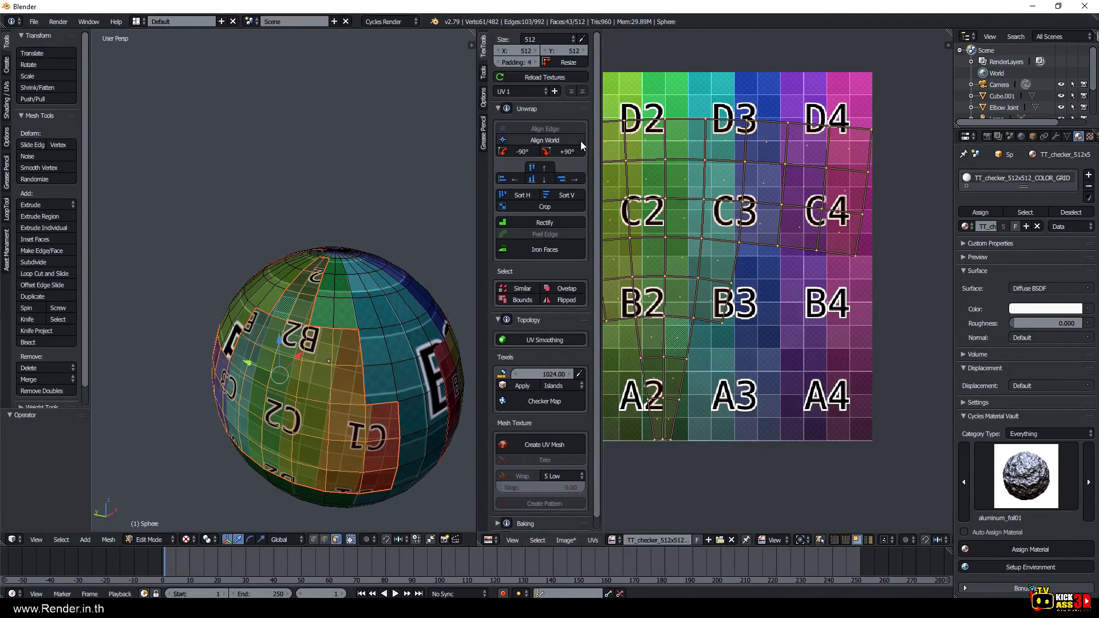
Turn the island +90° twice with TexTools, then rectify it into a grid.
left_click(515, 151)
left_click(515, 152)
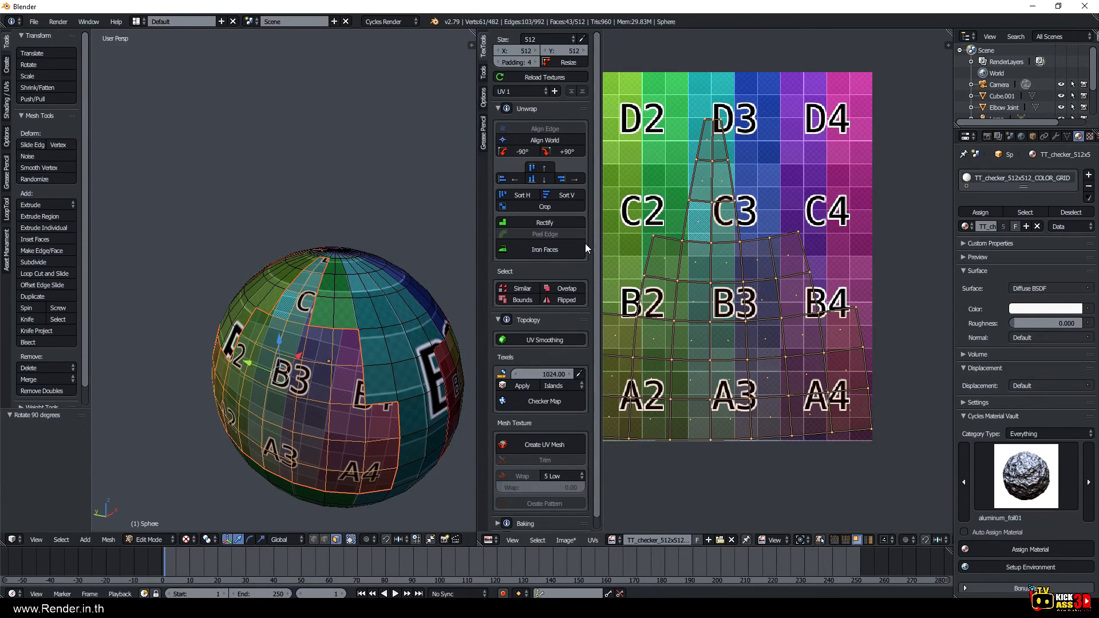
left_click(548, 226)
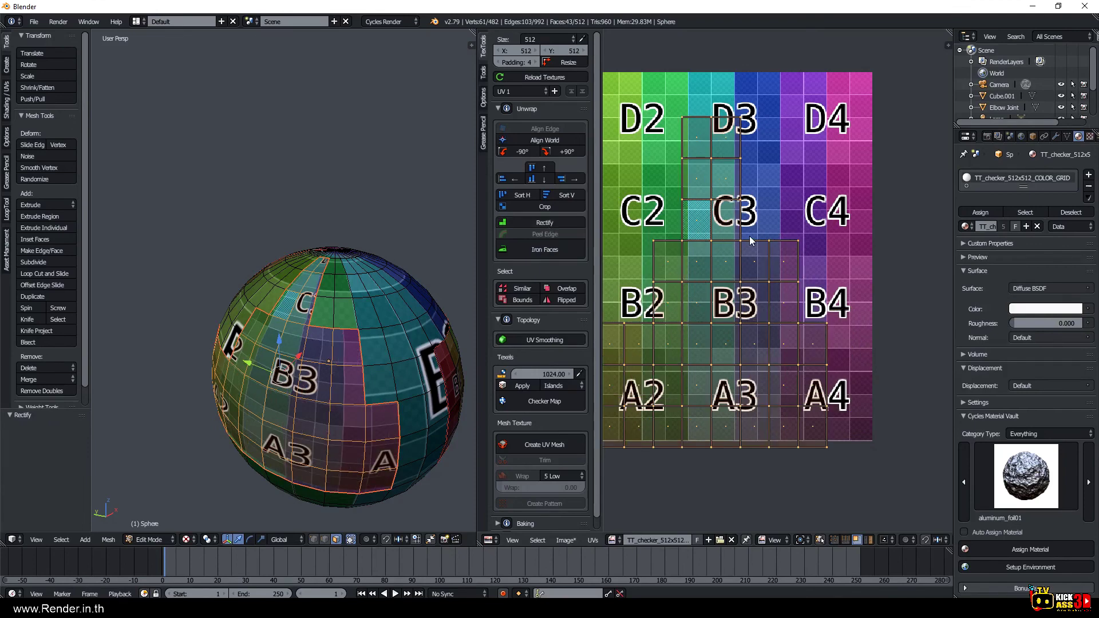
Test-move the UV island, undo it, then nudge it slightly.
middle_click_drag(749, 236, 805, 238)
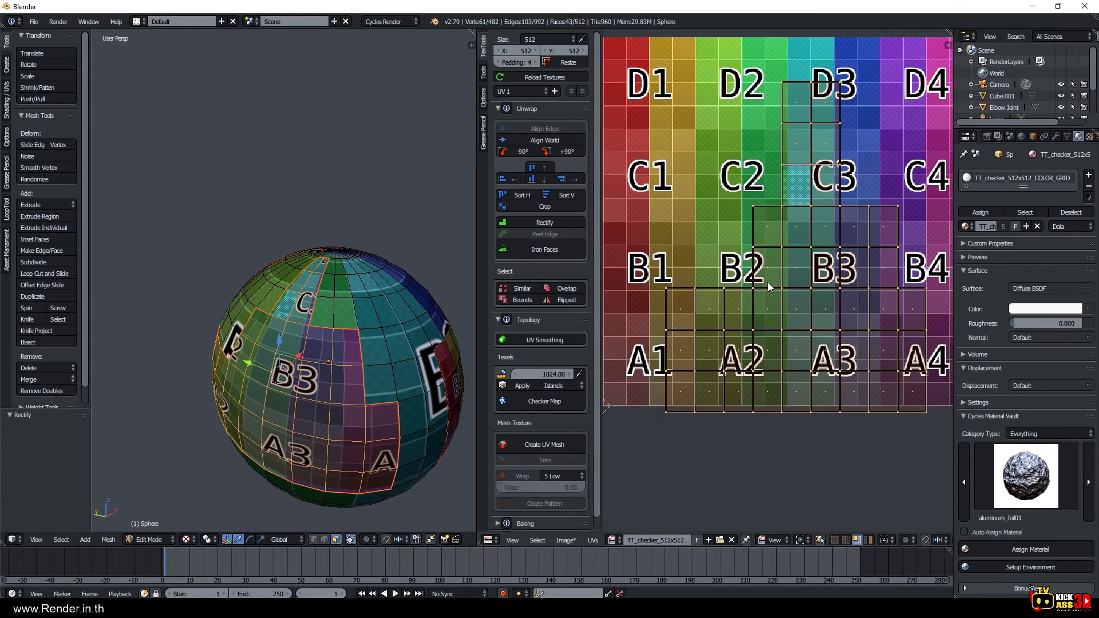
key("g")
left_click(708, 283)
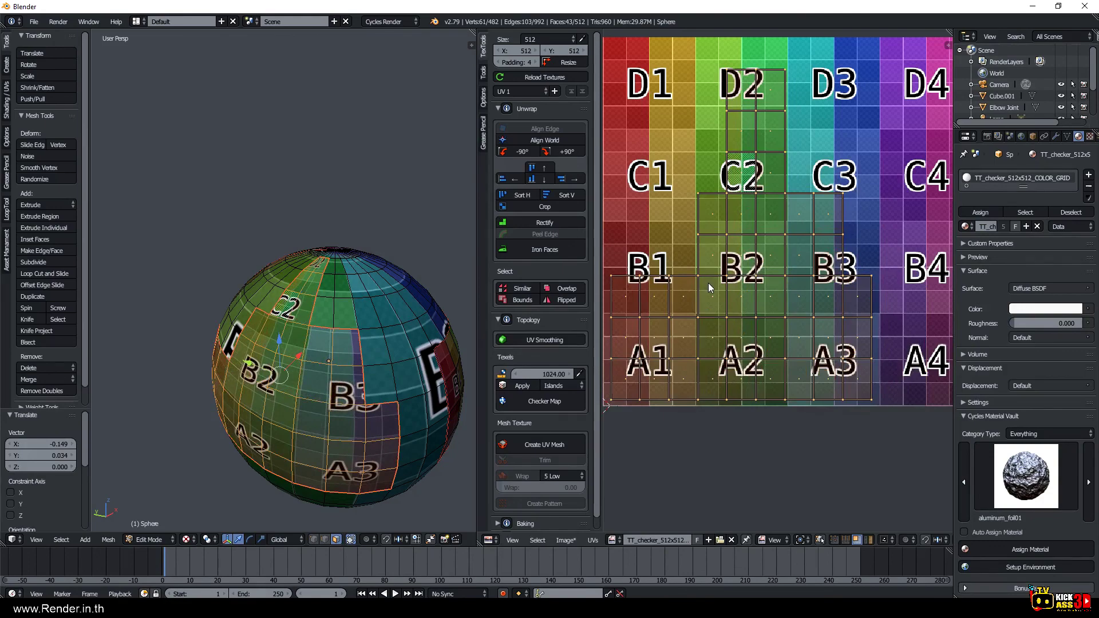
key("ctrl+z")
key("ctrl+z")
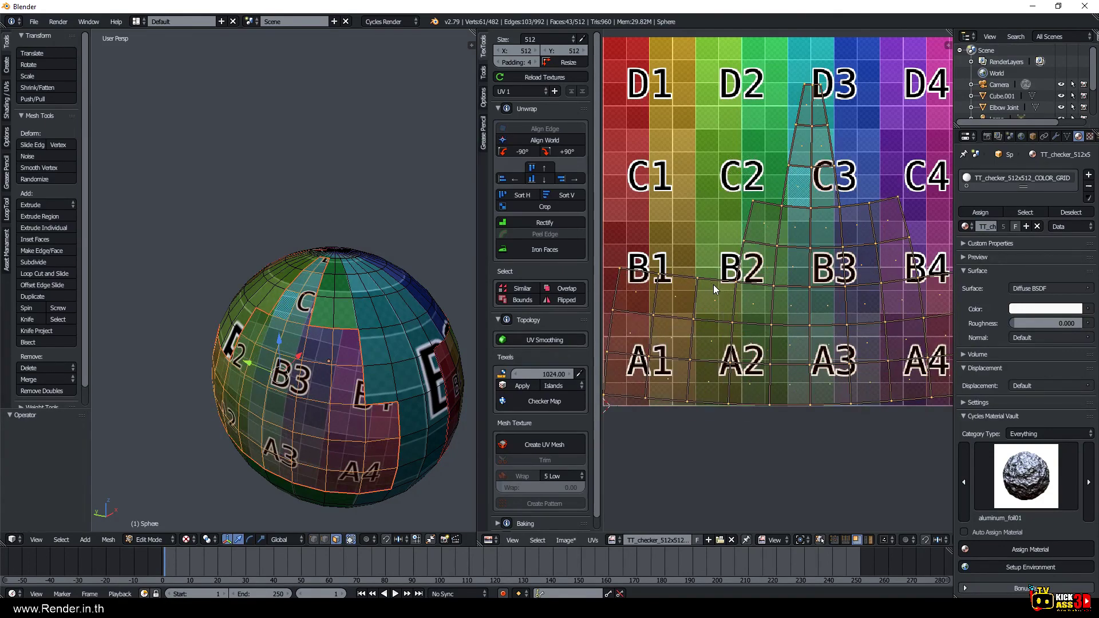
key("g")
left_click(714, 283)
Rectify the island again and orbit so B3 and A3 face the camera.
mouse_move(366, 320)
middle_mouse_down()
mouse_move(379, 356)
mouse_move(397, 363)
middle_mouse_up()
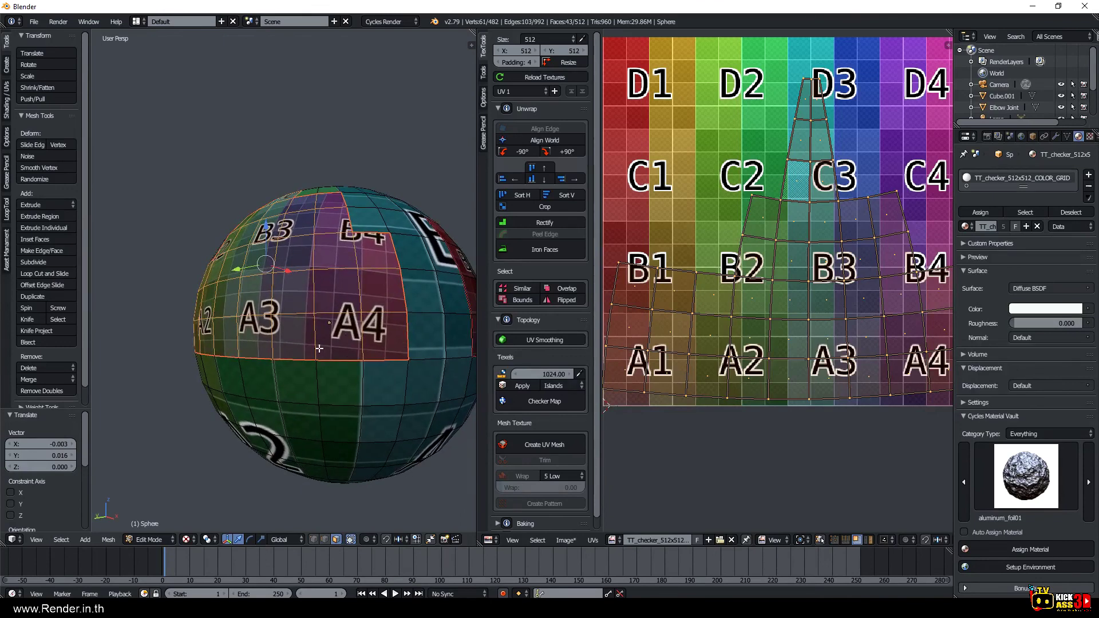
scroll(778, 321, "down", 1)
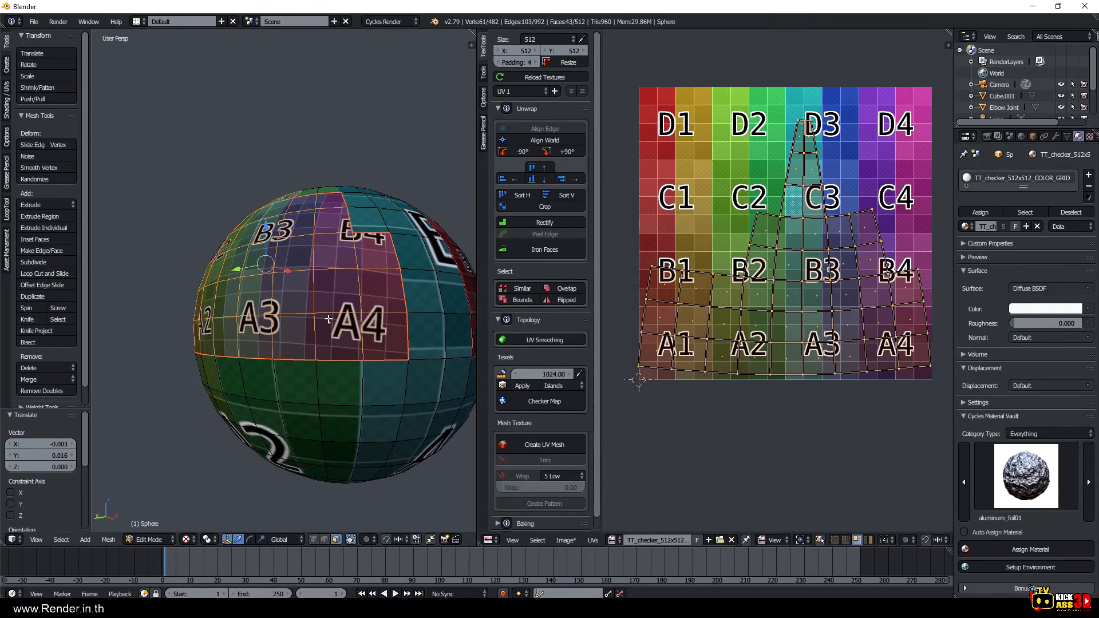
left_click(524, 224)
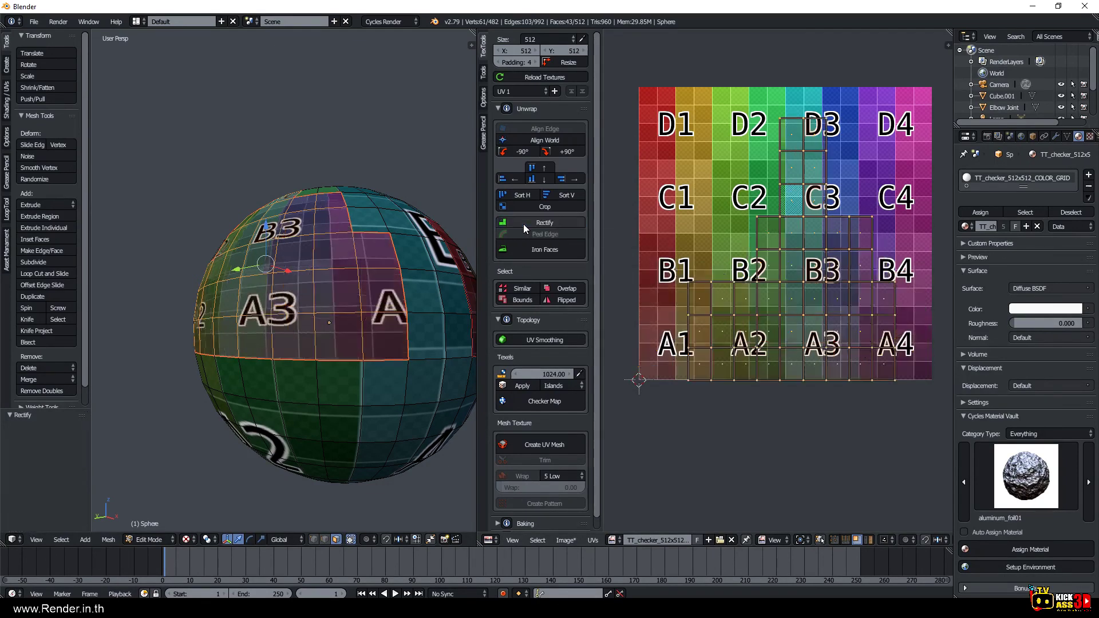
mouse_move(366, 321)
middle_mouse_down()
mouse_move(405, 337)
mouse_move(377, 362)
mouse_move(347, 355)
middle_mouse_up()
middle_click_drag(352, 302, 346, 273)
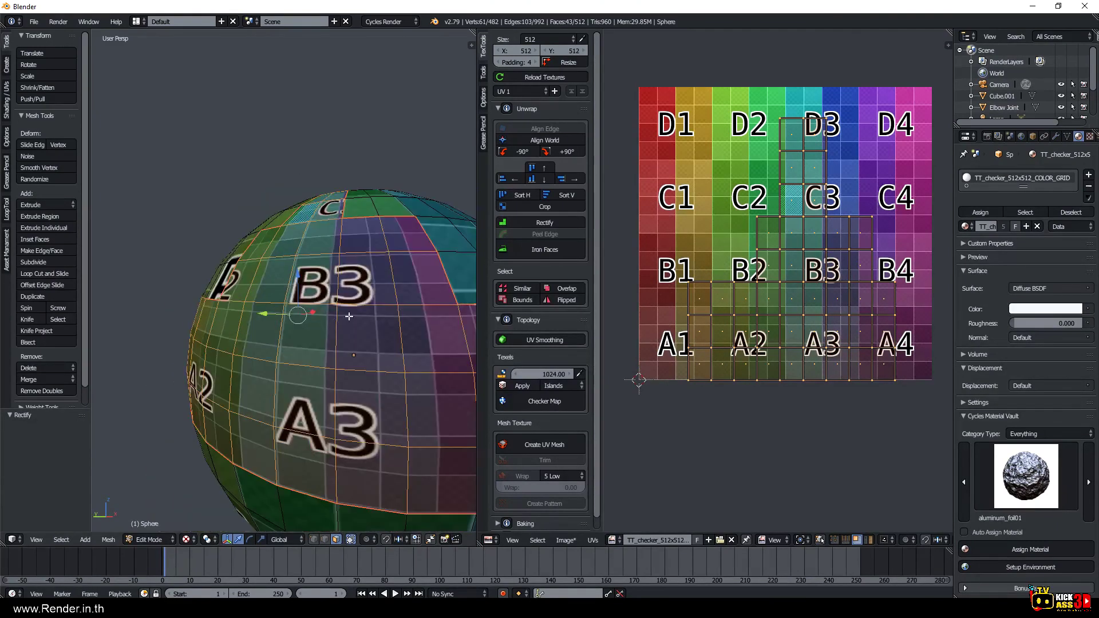
left_click(613, 540)
Show the wood floor texture in the UV editor, then switch to checker_map_gravity.
left_click(632, 436)
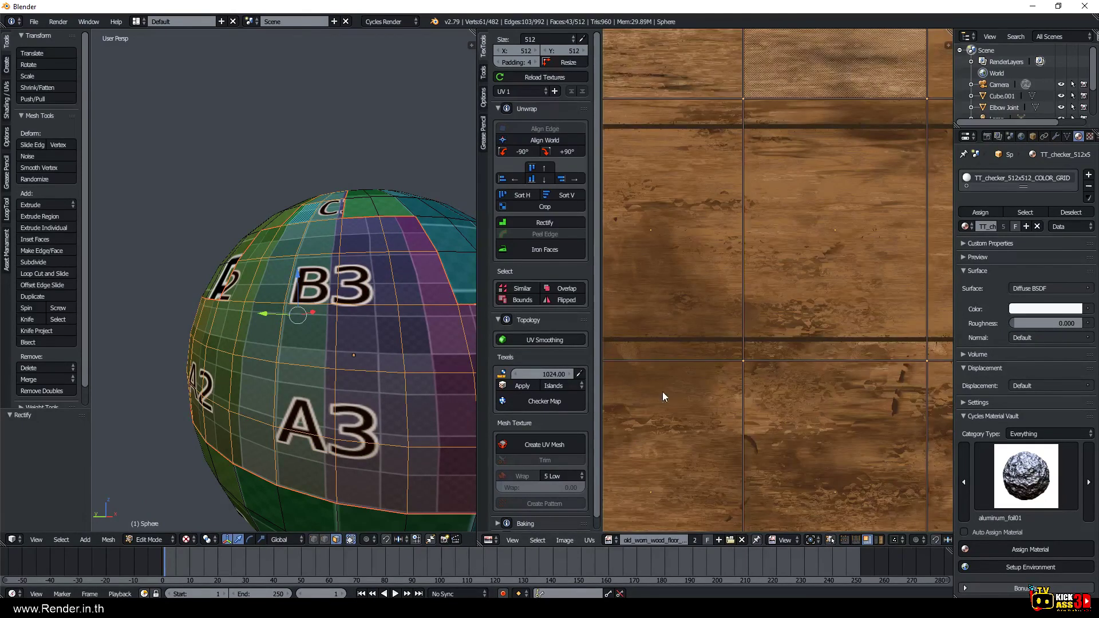
scroll(712, 319, "down", 5)
scroll(726, 320, "down", 3)
scroll(743, 324, "down", 1)
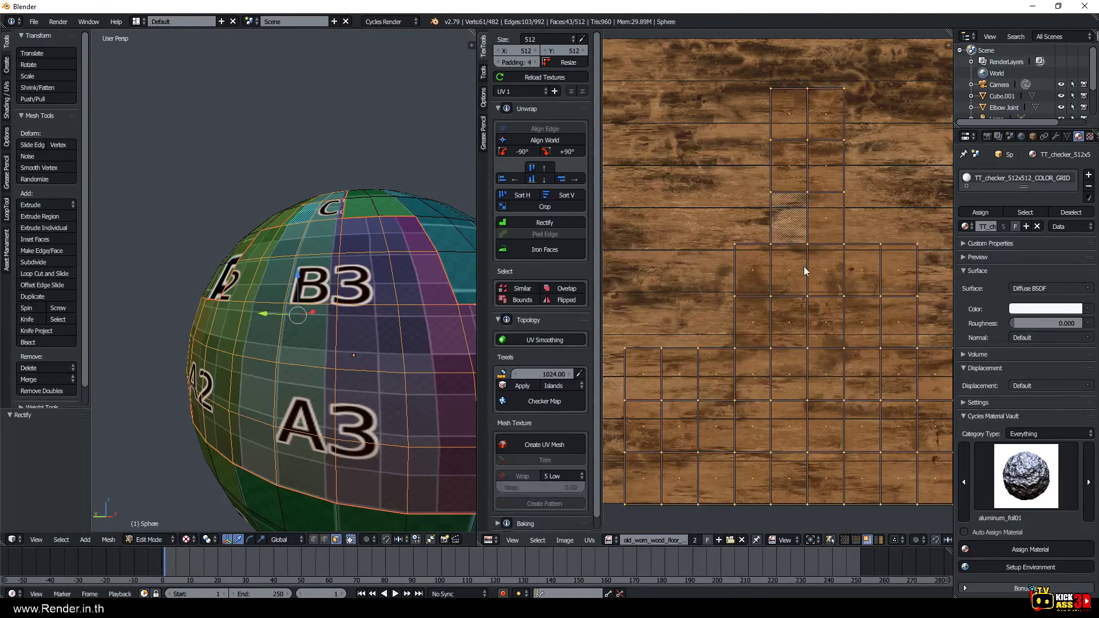
left_click(610, 540)
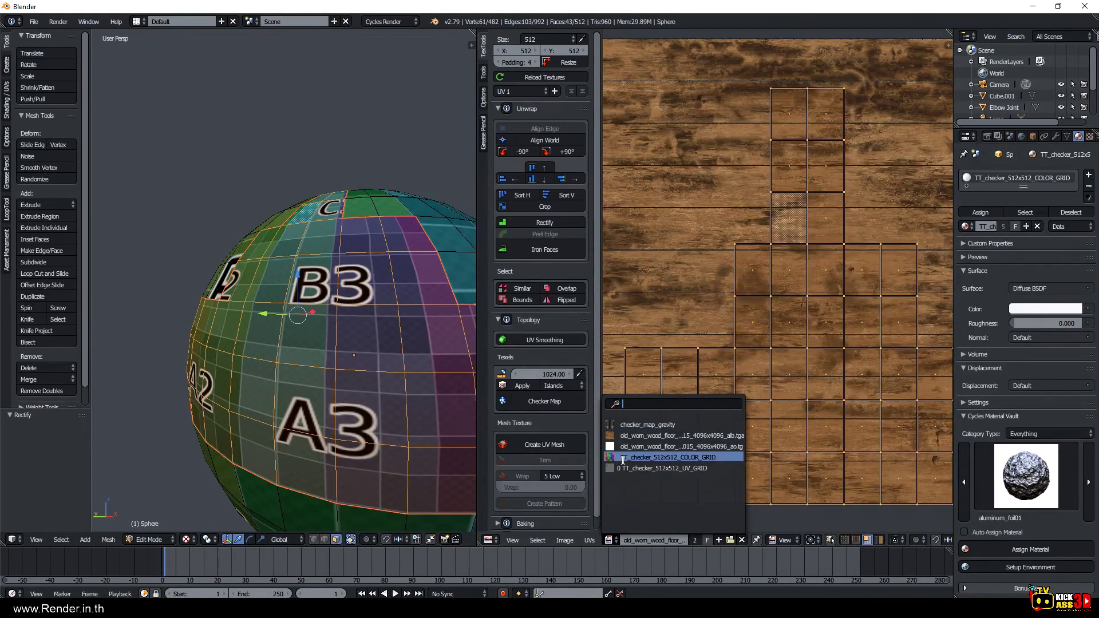
left_click(625, 424)
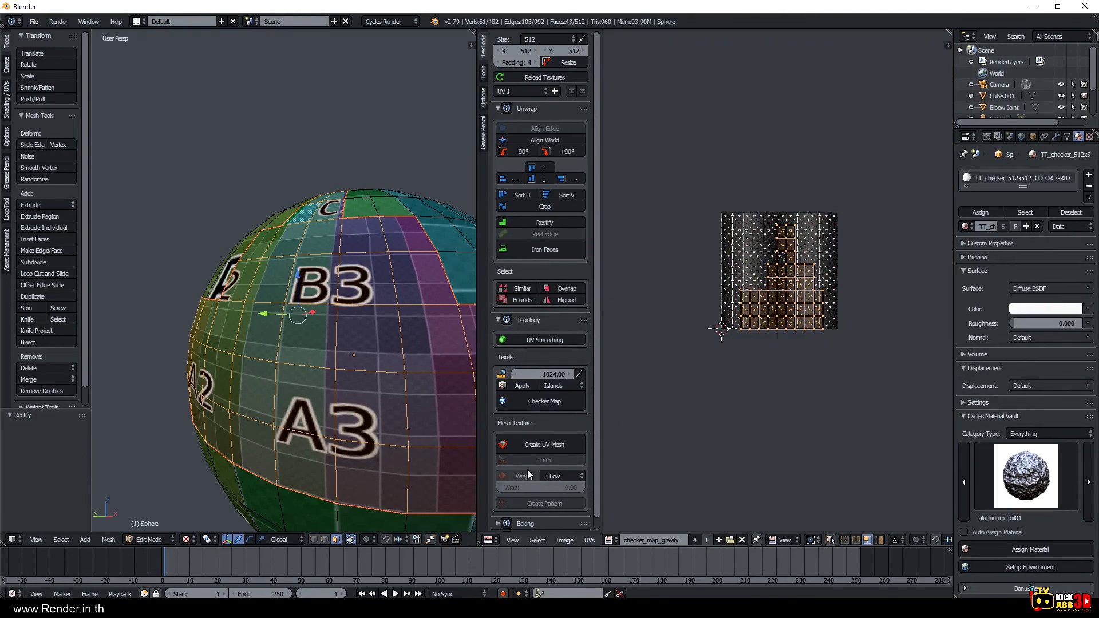
Cycle the sphere through TexTools checker textures, reaching the gravity checker map.
left_click(526, 401)
left_click(525, 400)
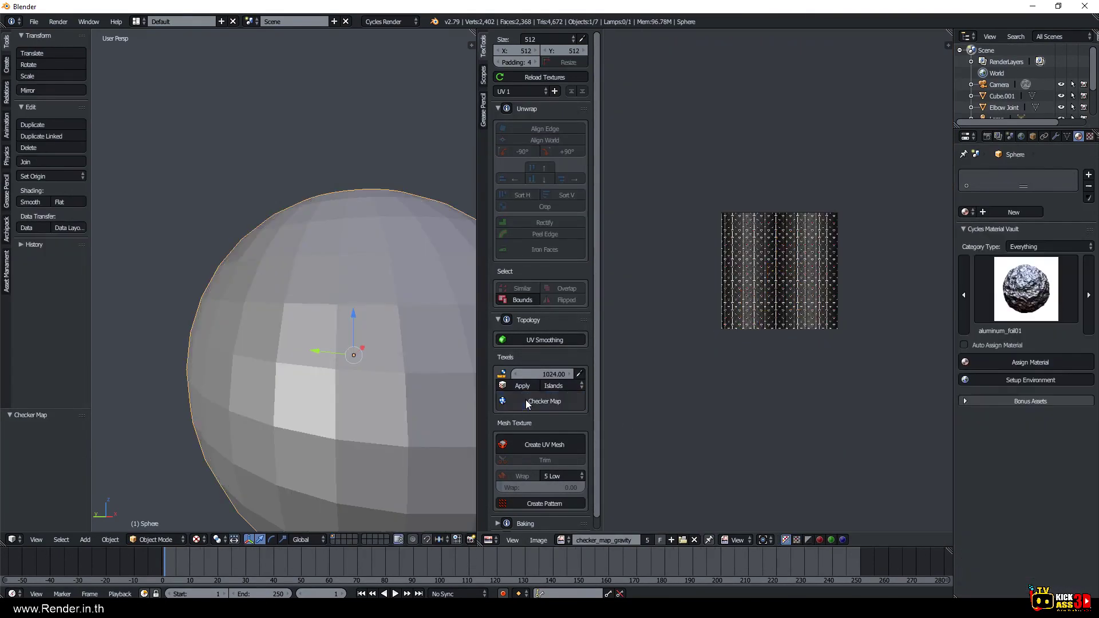
left_click(525, 400)
left_click(525, 401)
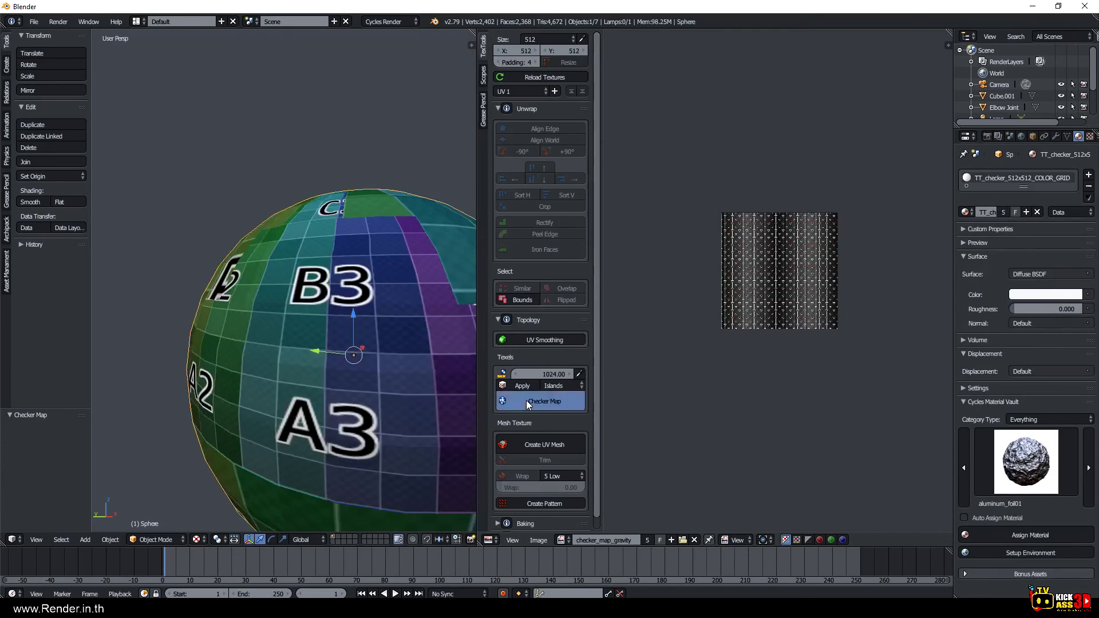
scroll(350, 356, "down", 3)
middle_click_drag(365, 359, 387, 383)
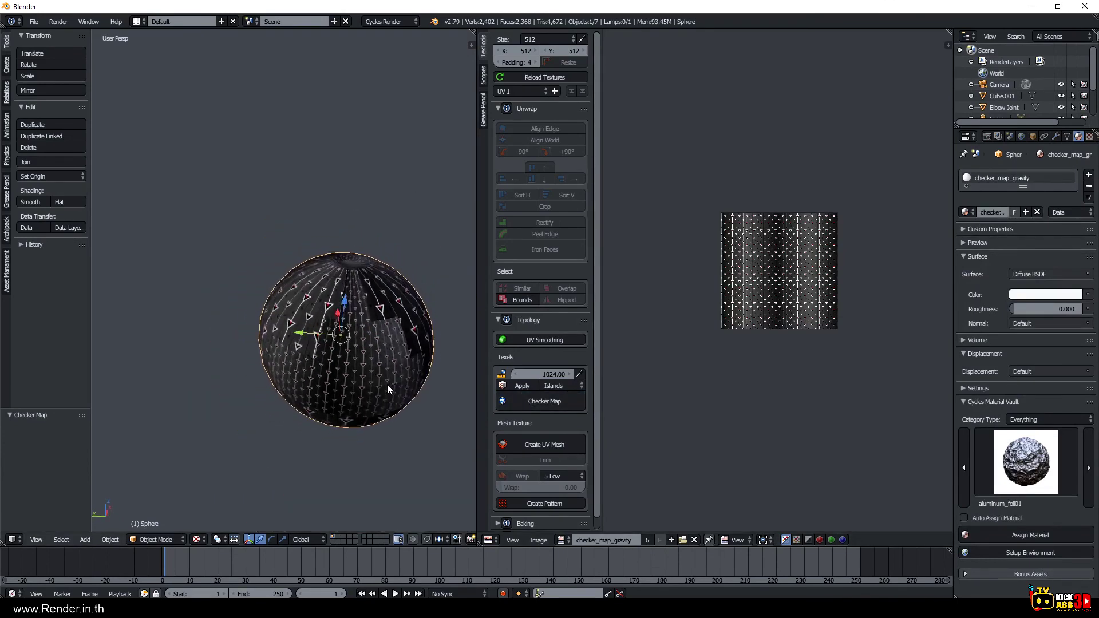
scroll(365, 317, "up", 2)
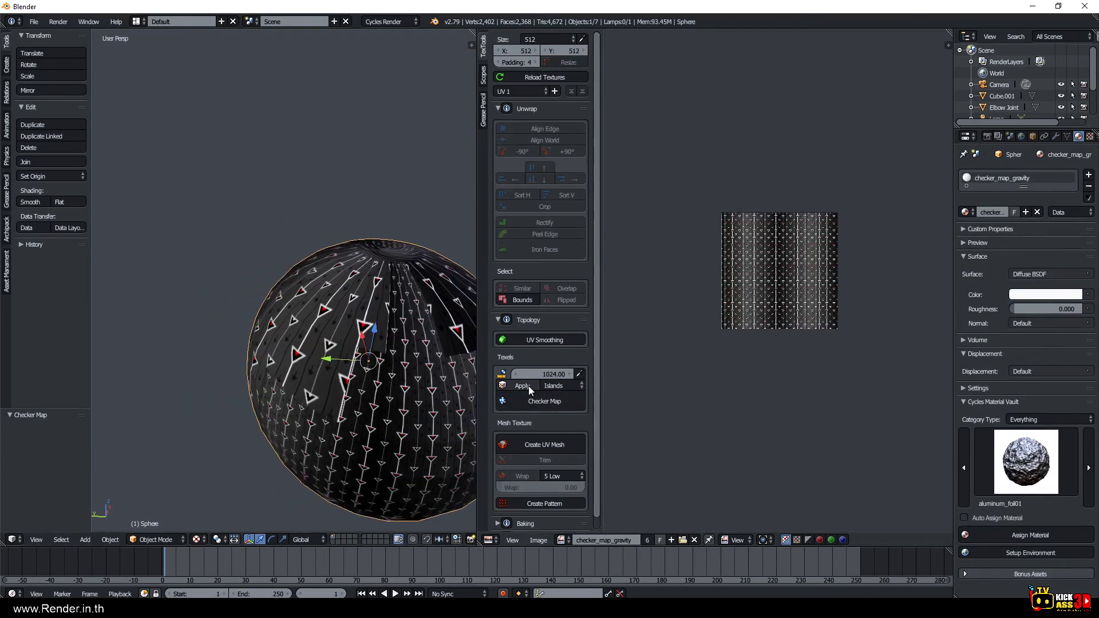
Cycle on past the UV grid back to TT_checker_512x512_COLOR_GRID.
left_click(521, 401)
left_click(521, 400)
middle_click_drag(431, 399, 401, 367)
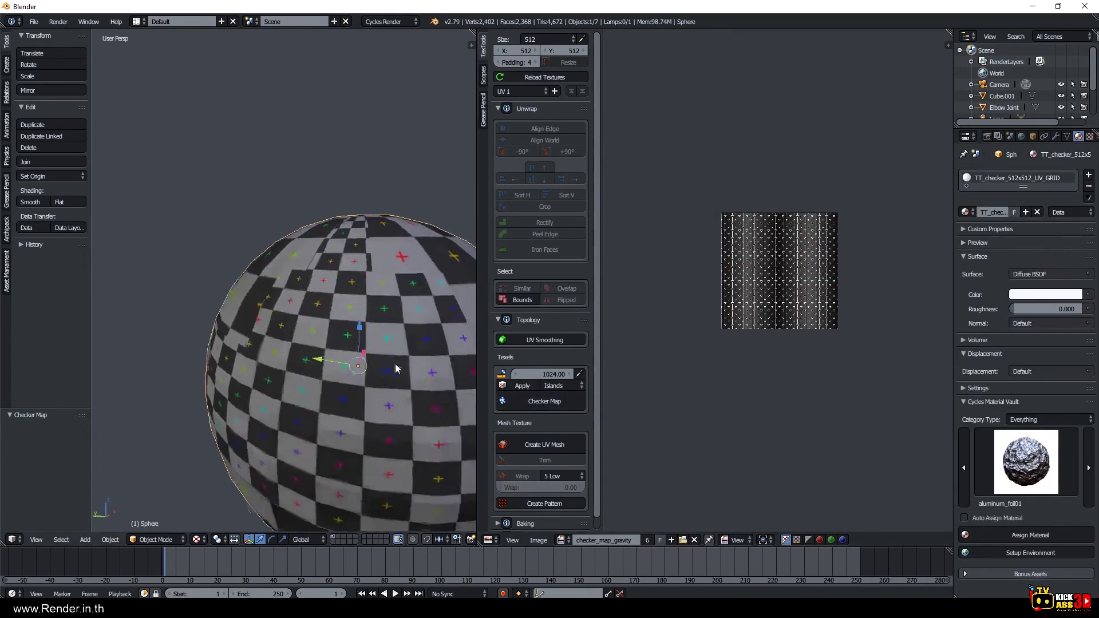
scroll(366, 355, "down", 2)
left_click(522, 400)
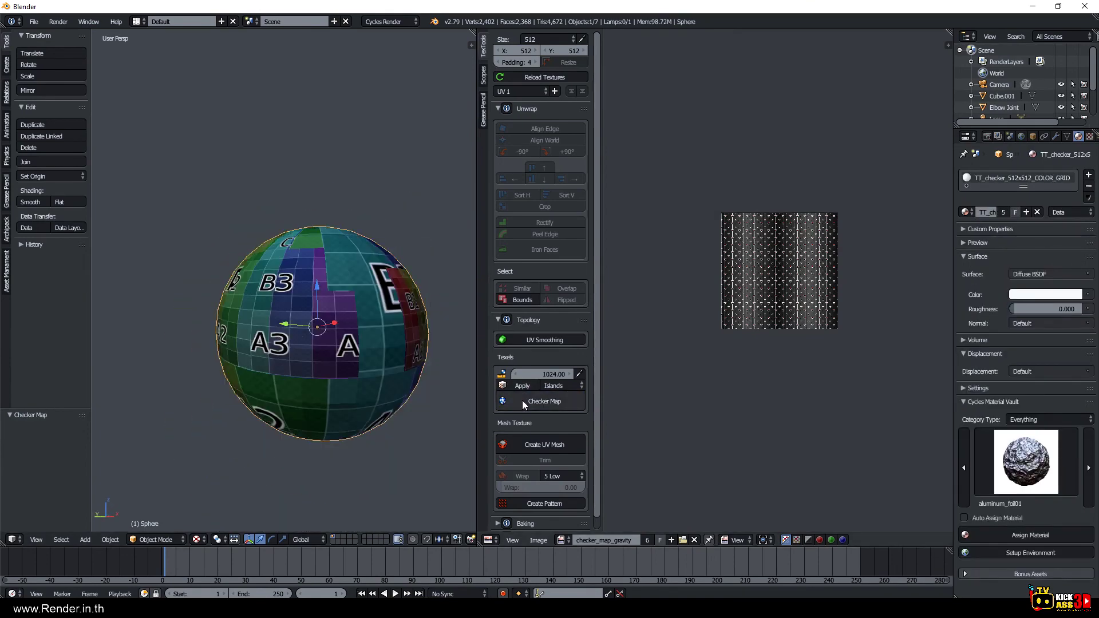
middle_click_drag(263, 366, 270, 379)
key("Tab")
scroll(271, 380, "down", 2)
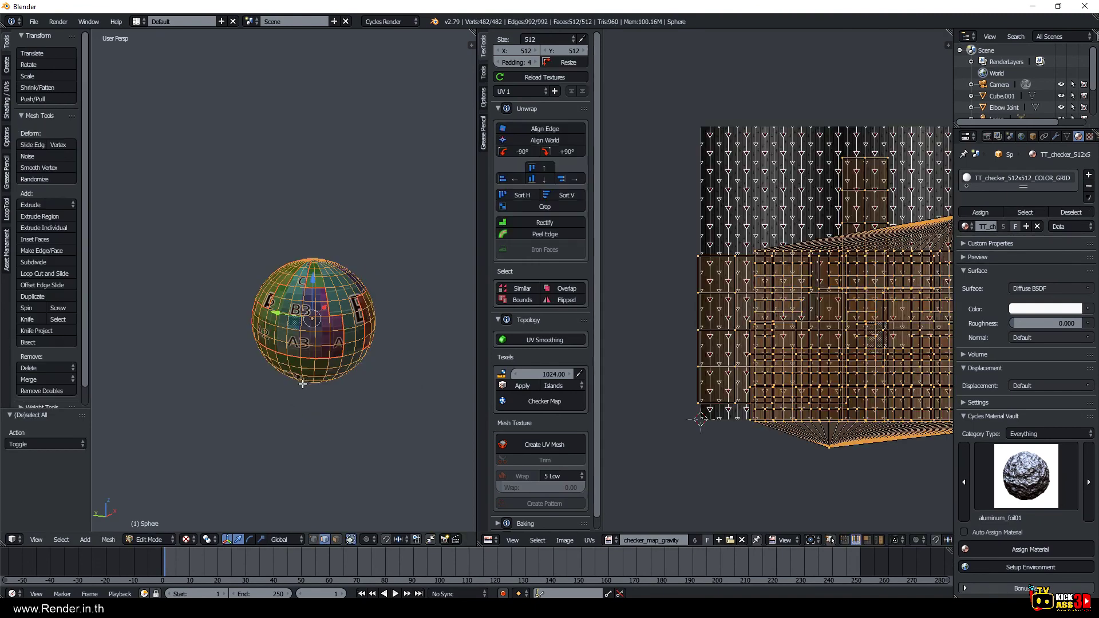
mouse_move(374, 368)
middle_mouse_down()
mouse_move(278, 410)
mouse_move(184, 410)
mouse_move(214, 385)
mouse_move(233, 392)
mouse_move(235, 378)
mouse_move(295, 362)
middle_mouse_up()
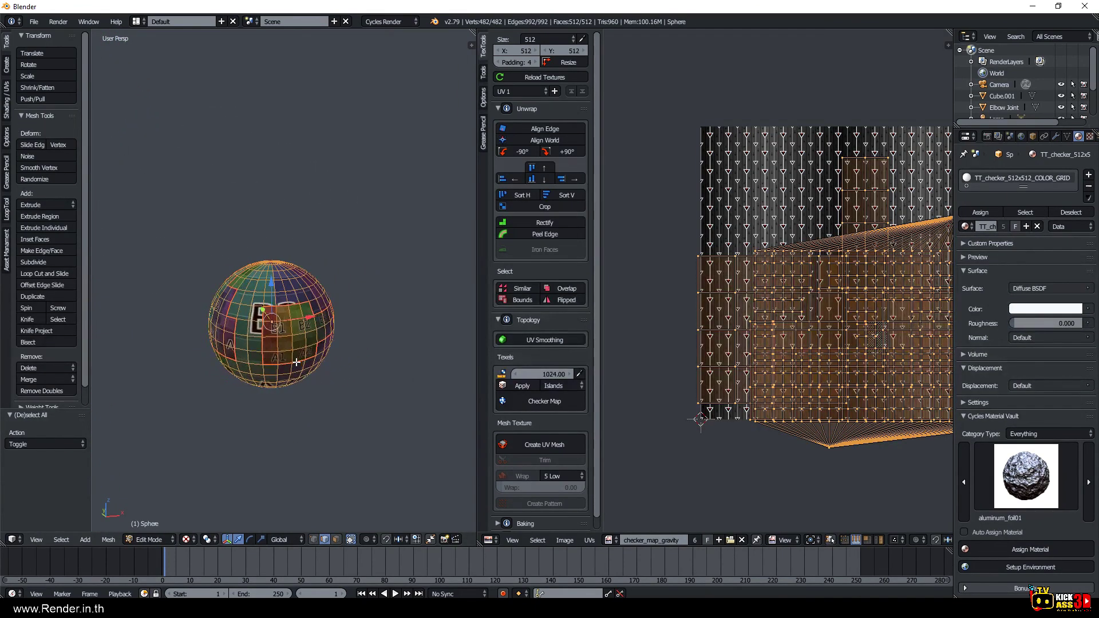
middle_click_drag(223, 378, 355, 344)
middle_click_drag(237, 343, 263, 348)
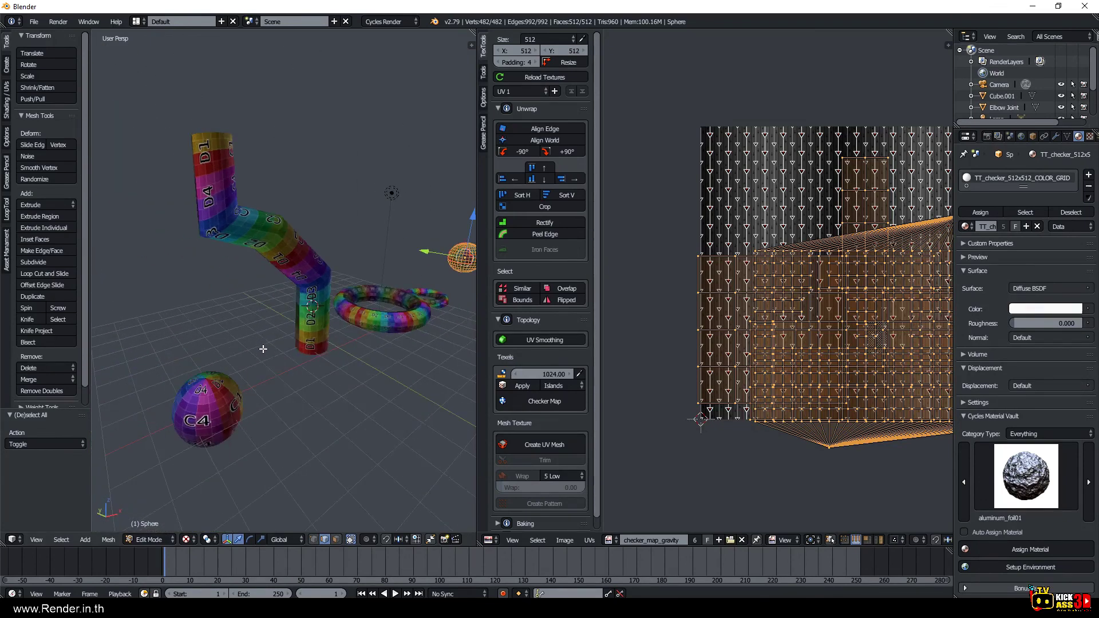
key("Tab")
Select the C4 sphere and move it along Y, away from the pipe and torus.
right_click(199, 406)
mouse_move(199, 406)
middle_mouse_down()
mouse_move(249, 414)
mouse_move(304, 373)
middle_mouse_up()
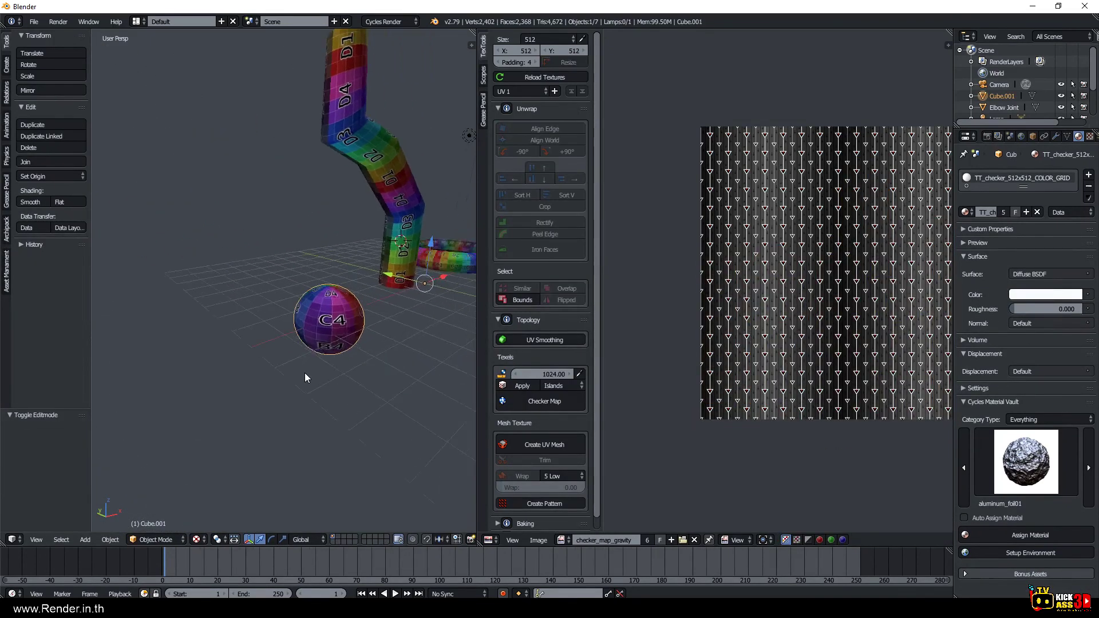
scroll(304, 373, "down", 4)
key("g")
key("y")
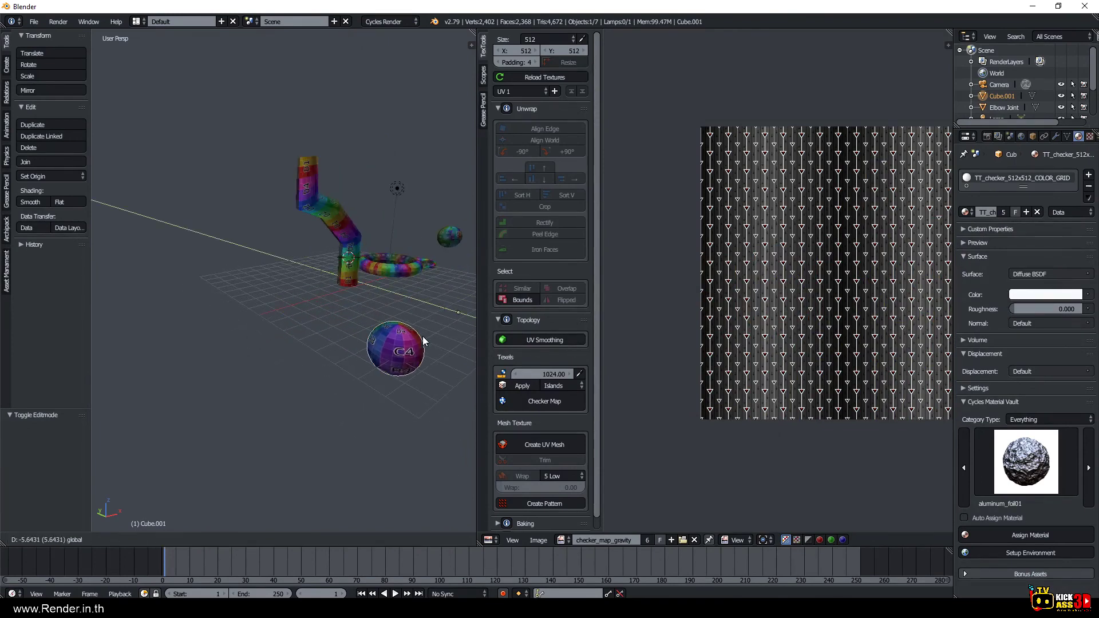
left_click(422, 336)
mouse_move(422, 335)
middle_mouse_down()
mouse_move(344, 344)
mouse_move(303, 373)
mouse_move(336, 411)
mouse_move(337, 379)
middle_mouse_up()
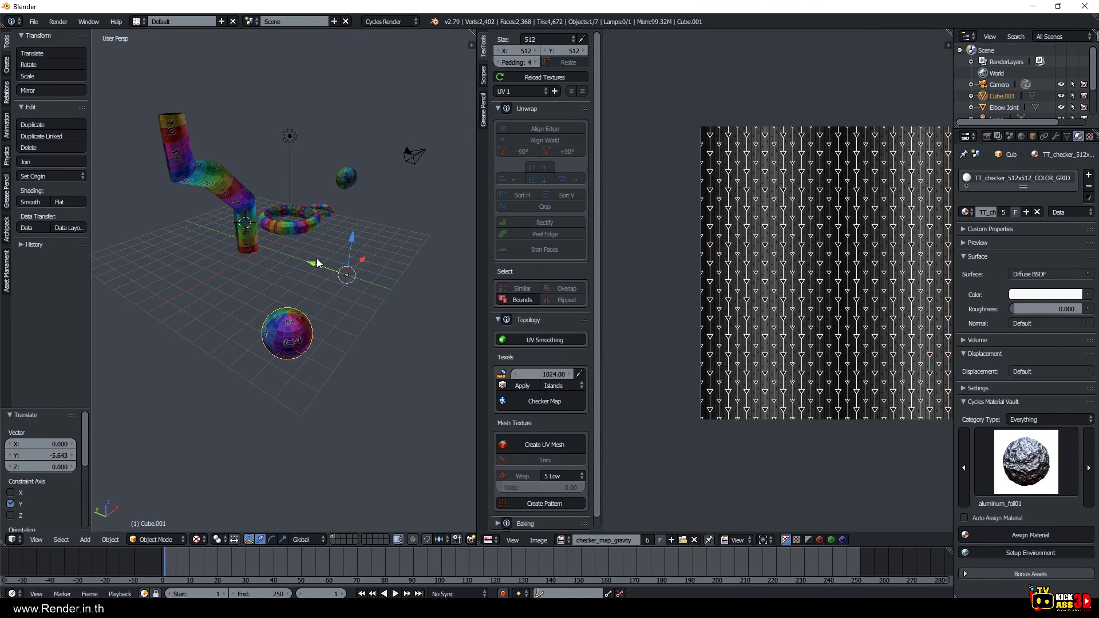
Switch the last move's constraint to X and bring up the snapping options.
left_click(347, 277)
mouse_move(347, 277)
middle_mouse_down()
mouse_move(338, 293)
mouse_move(355, 300)
mouse_move(338, 294)
middle_mouse_up()
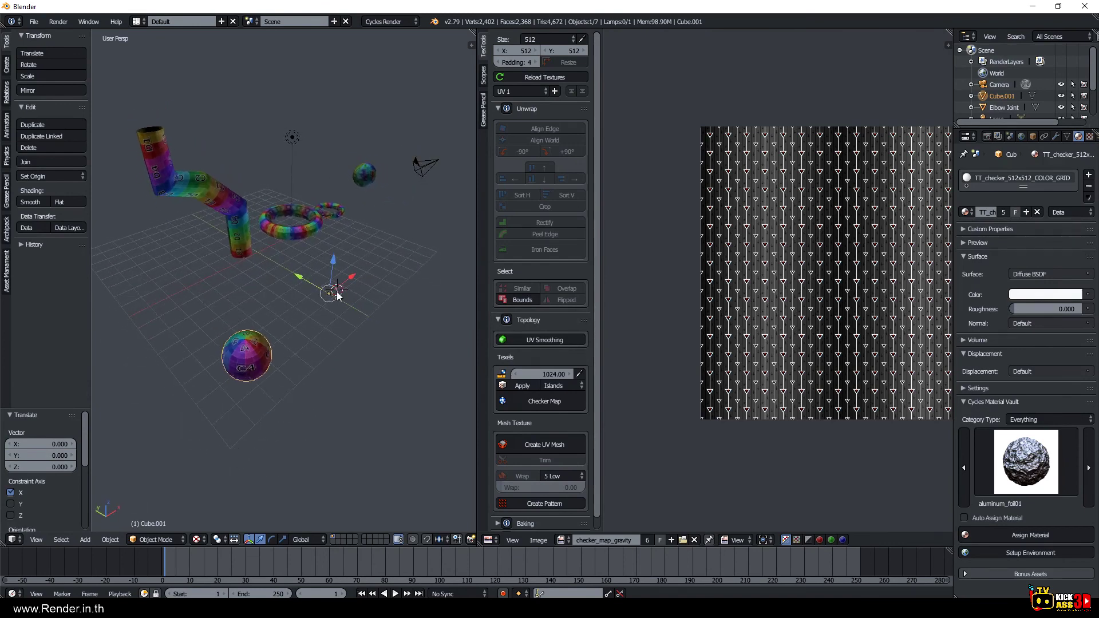
key("space")
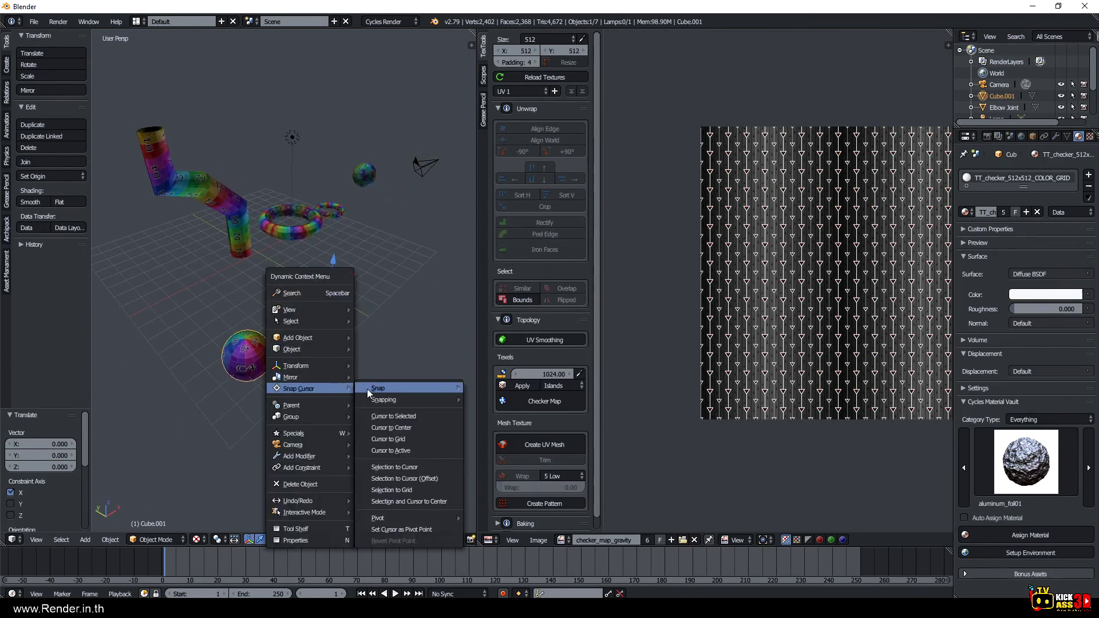
Snap the 3D cursor to the selected object and generate a flat UV mesh from it.
left_click(414, 417)
mouse_move(327, 322)
middle_mouse_down()
mouse_move(282, 282)
mouse_move(303, 324)
middle_mouse_up()
scroll(320, 322, "down", 3)
scroll(325, 369, "up", 5)
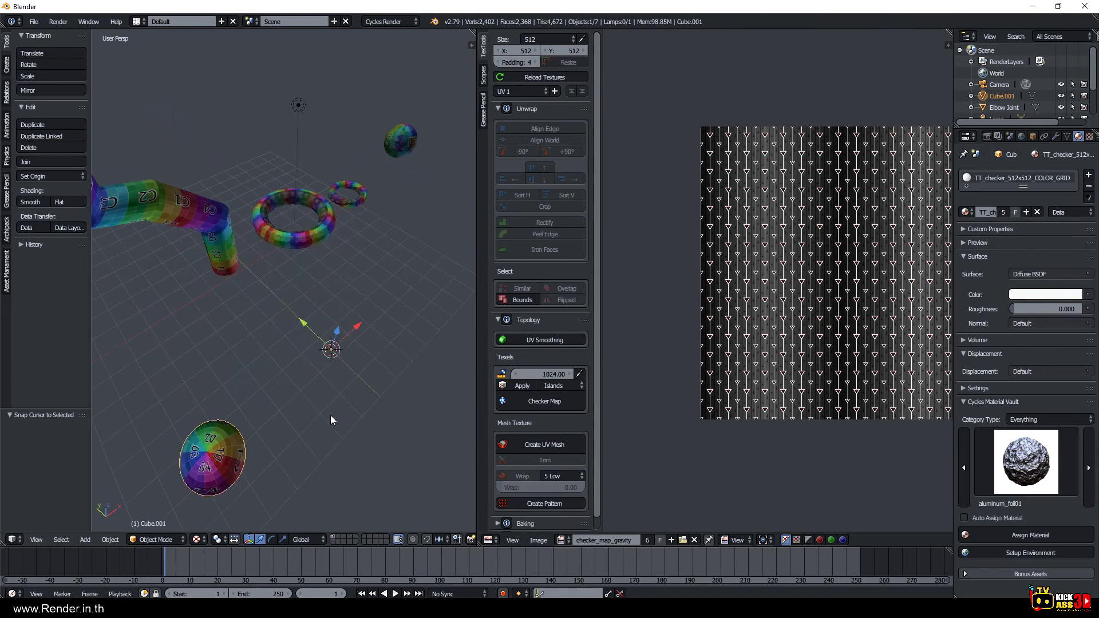
left_click(530, 447)
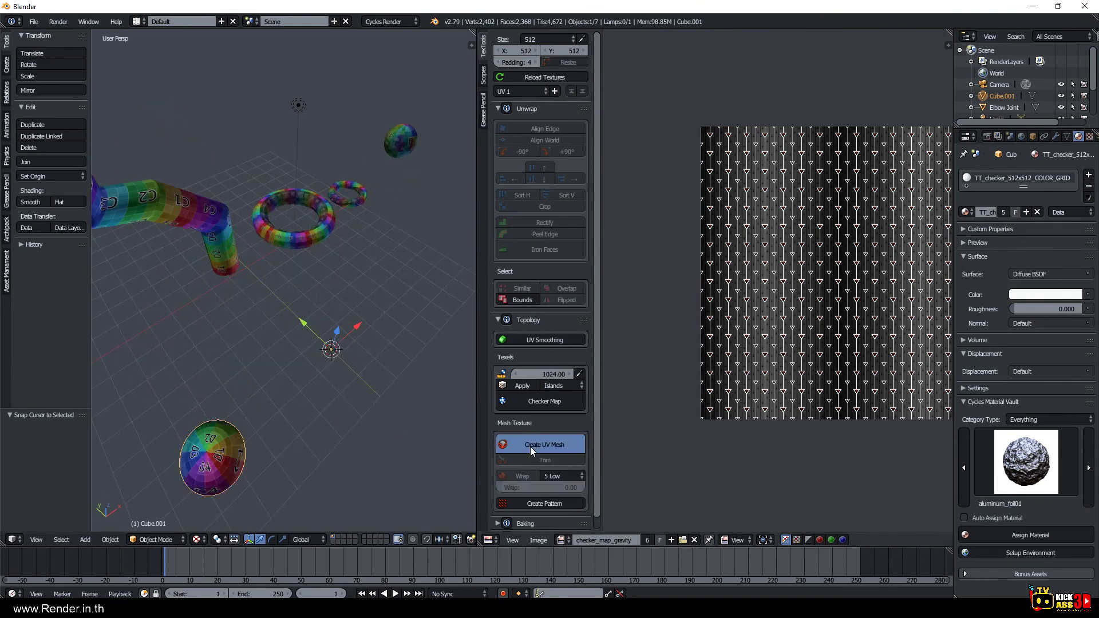
Toggle Edit Mode on the C4 sphere, then select the flat UV mesh plane.
right_click(217, 458)
key("Tab")
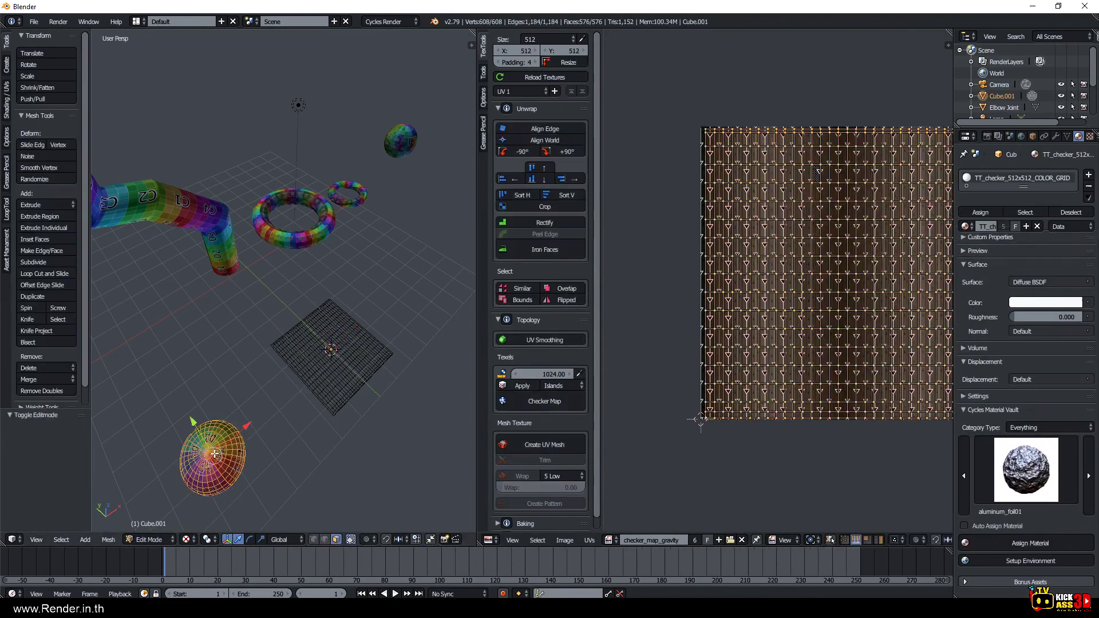
key("Tab")
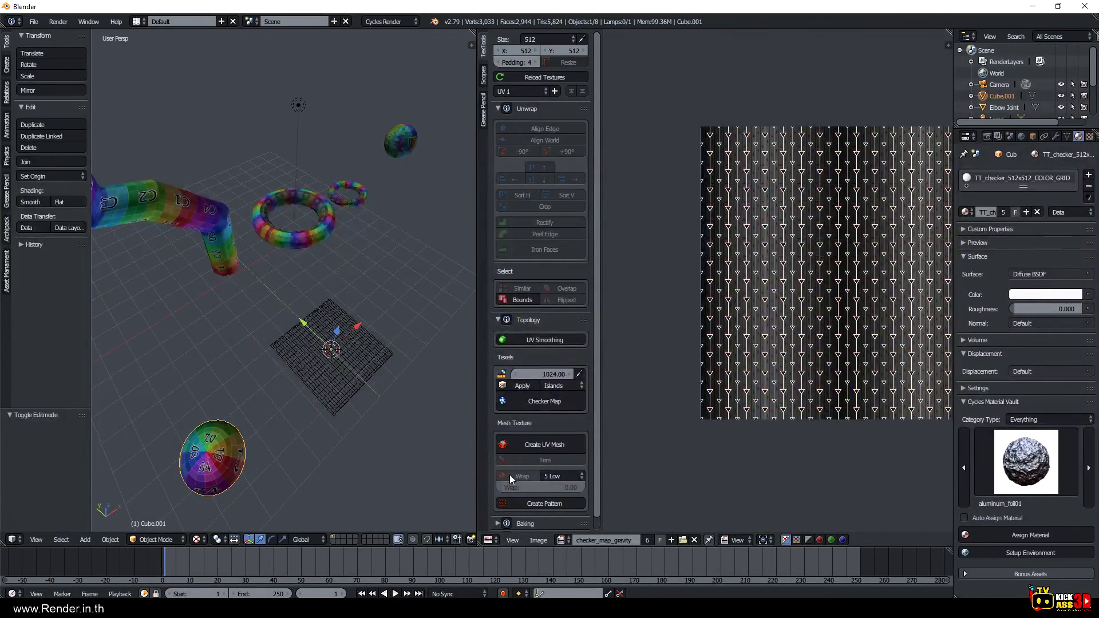
right_click(312, 389)
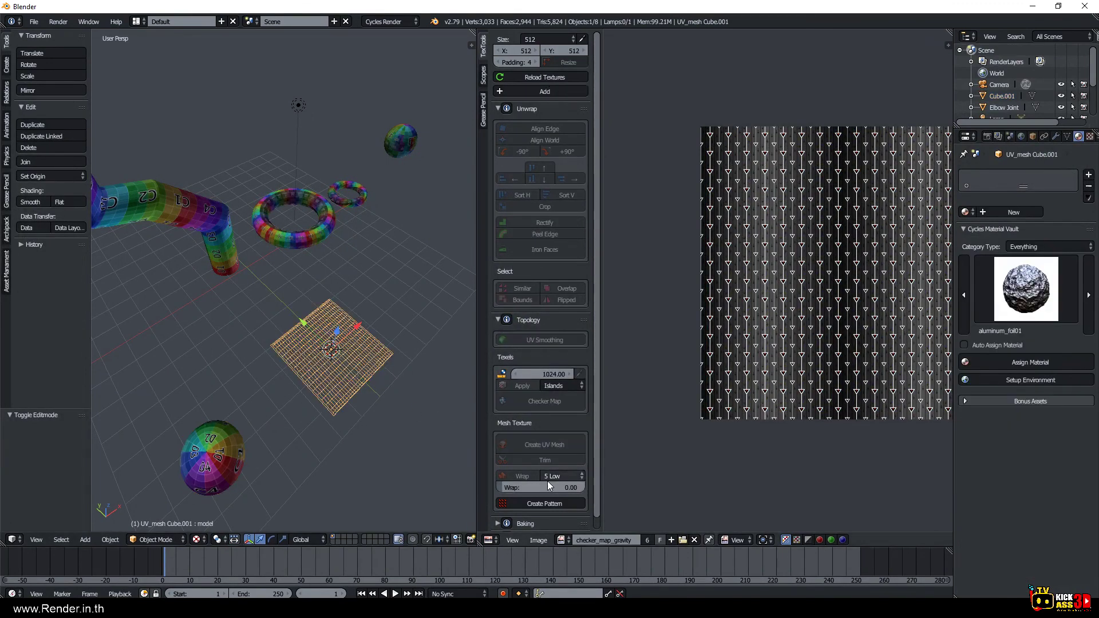
Test the Wrap slider up to 0.52, then set it back to 0.00.
mouse_move(507, 487)
left_mouse_down()
mouse_move(535, 487)
mouse_move(503, 488)
left_mouse_up()
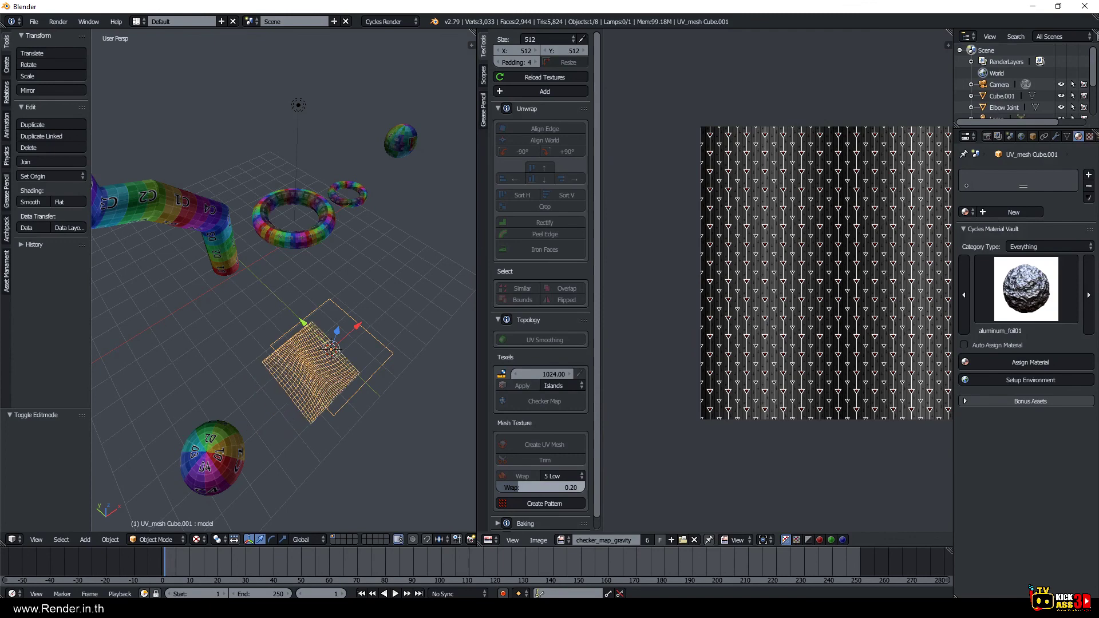
middle_click_drag(449, 472, 264, 421)
mouse_move(541, 487)
left_mouse_down()
mouse_move(572, 488)
mouse_move(504, 488)
left_mouse_up()
middle_click_drag(448, 457, 299, 389)
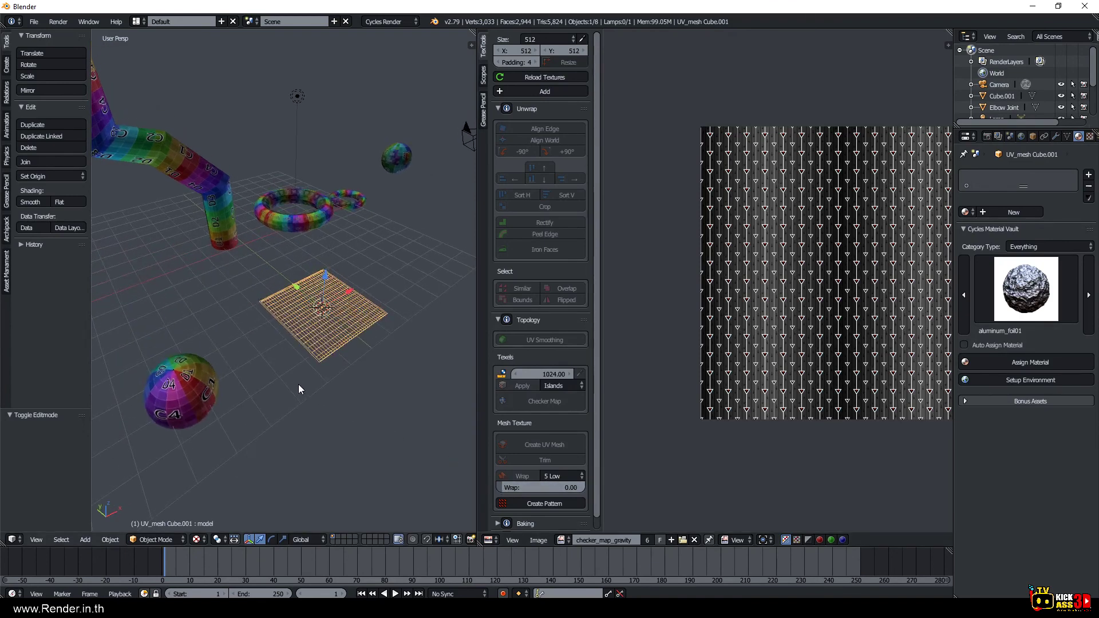
scroll(310, 307, "up", 1)
scroll(305, 332, "up", 2)
Add a small Ico Sphere and place it near the UV mesh plane's corner.
key("shift+a")
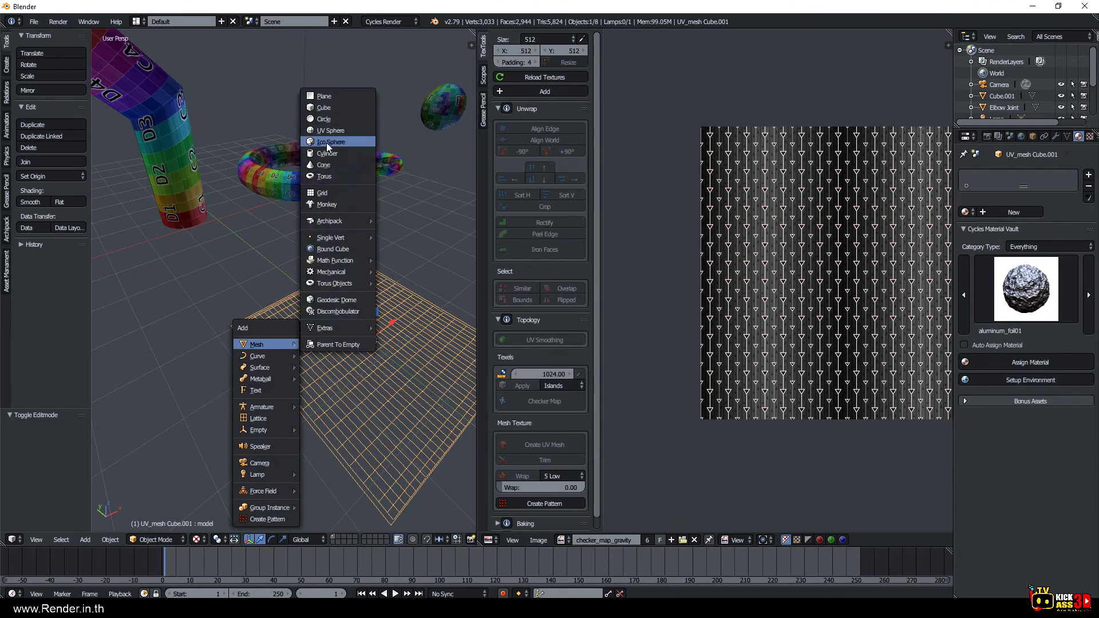
left_click(328, 148)
key("s")
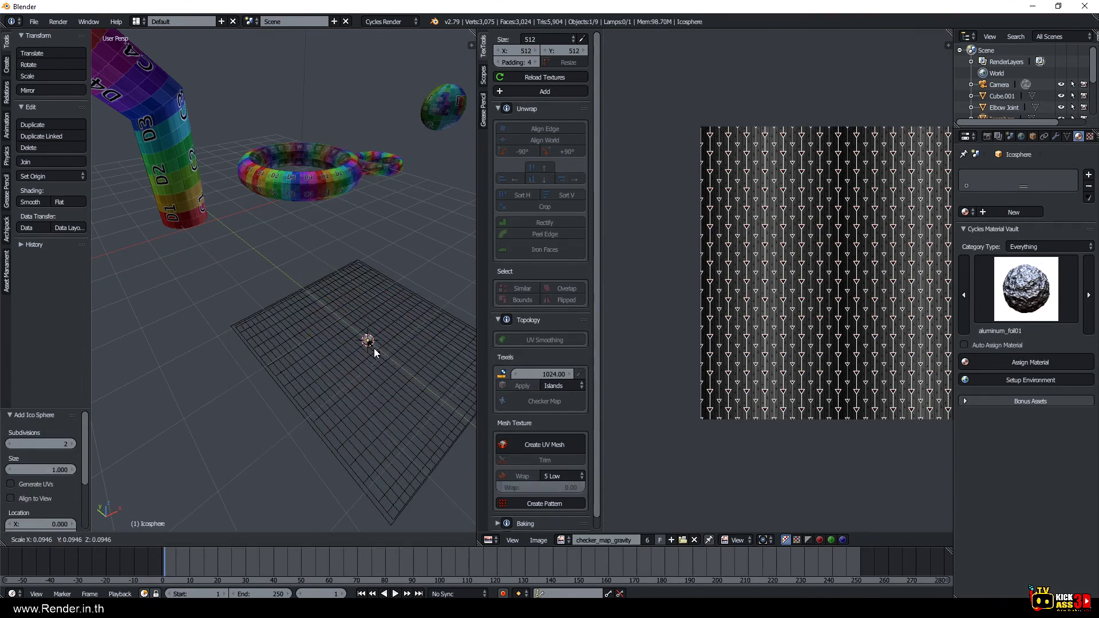
left_click(384, 361)
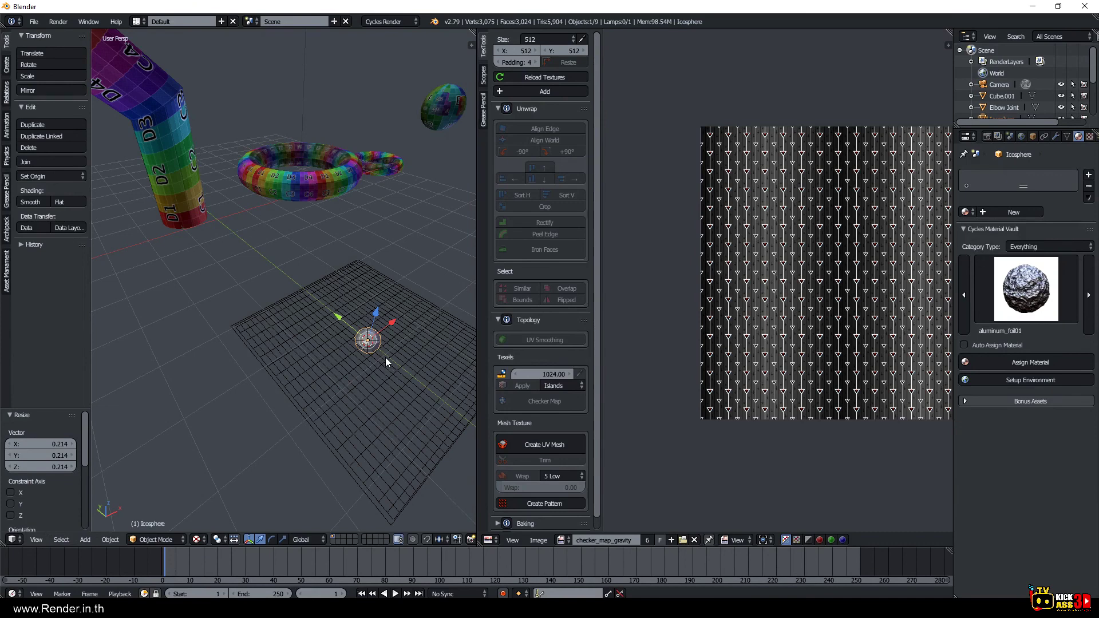
key("s")
left_click(385, 336)
key("g")
key("x")
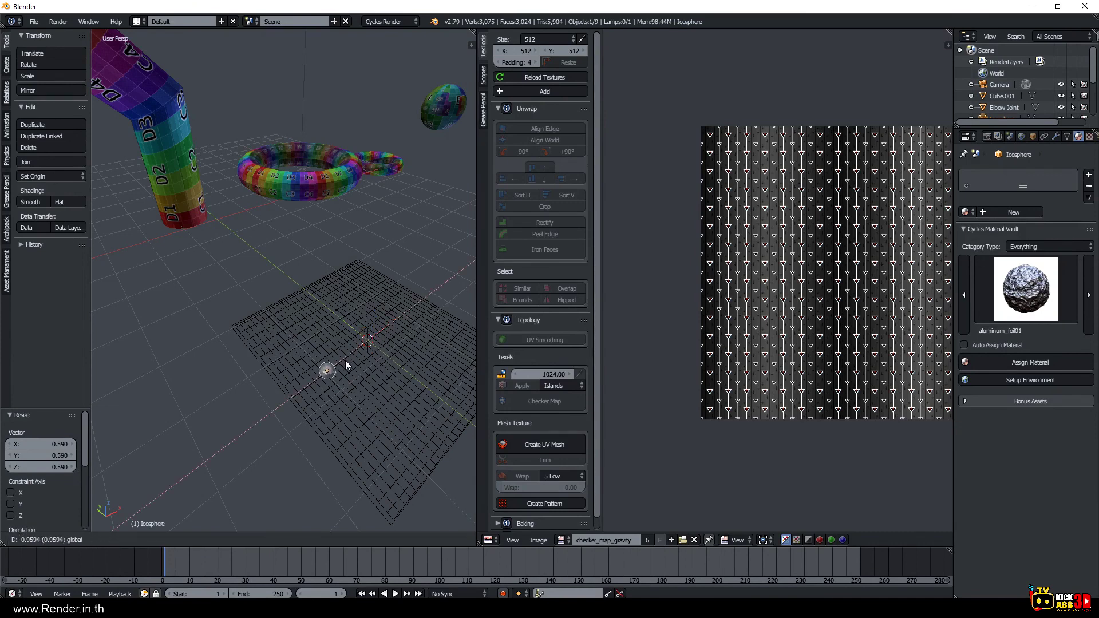
left_click(338, 365)
key("g")
key("x")
left_click(265, 324)
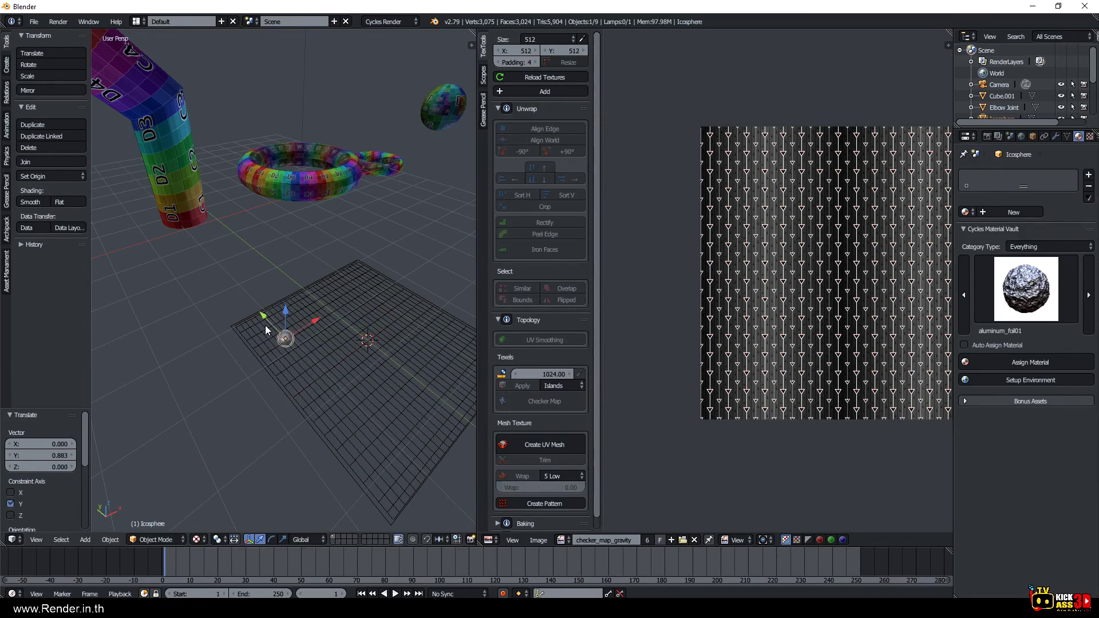
In Edit Mode, duplicate the sphere along X and repeat with Shift+R to form a row.
key("Tab")
key("a")
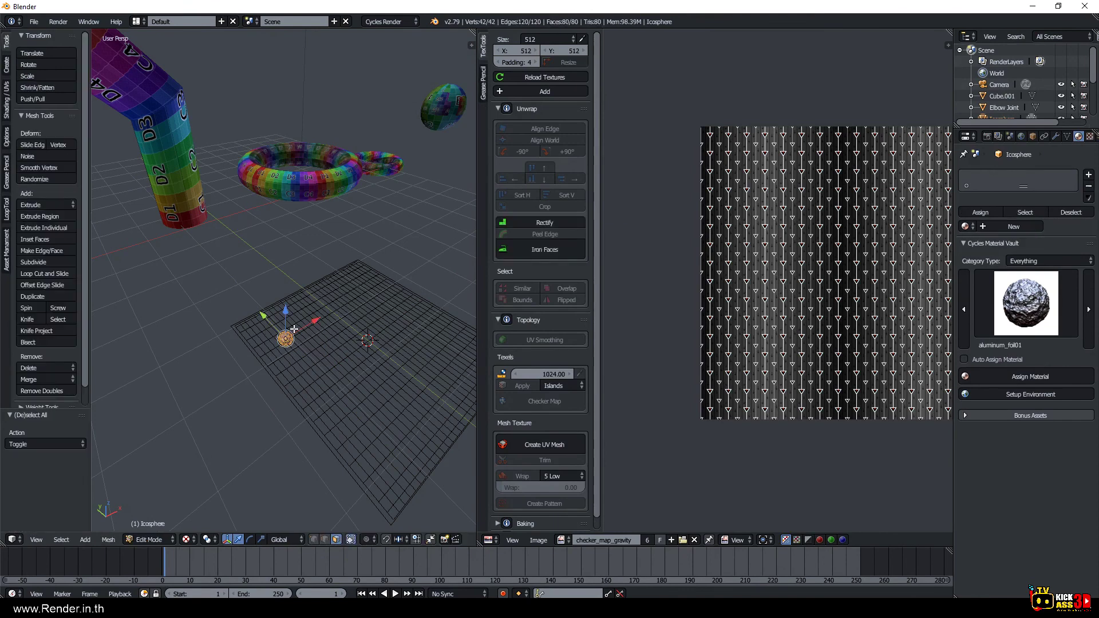
key("shift+d")
key("x")
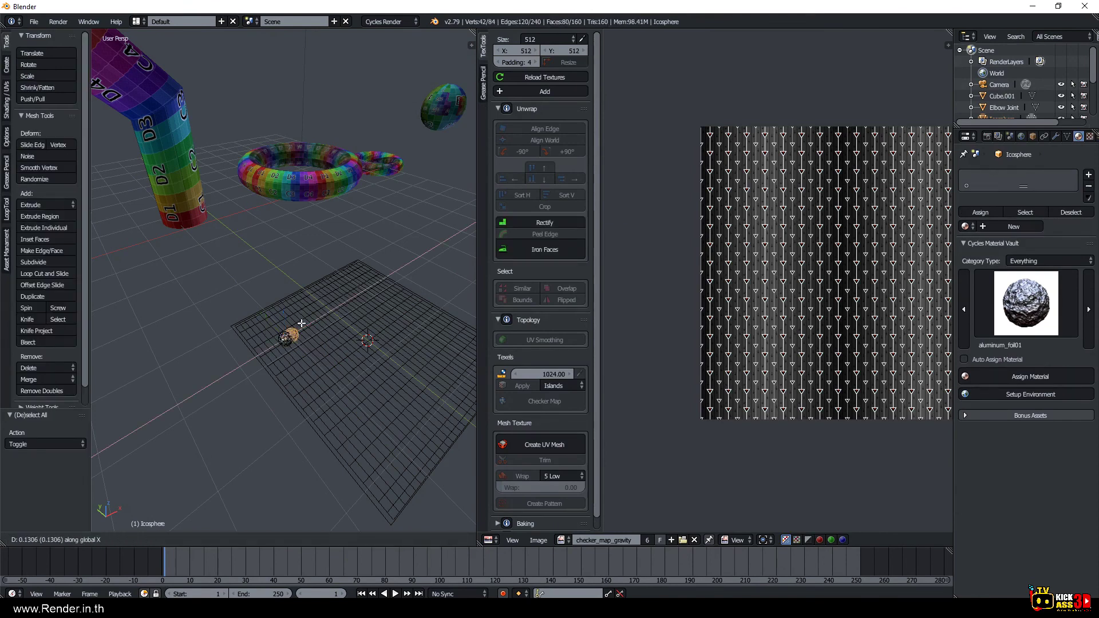
left_click(318, 315)
key("shift+r")
key("shift+r")
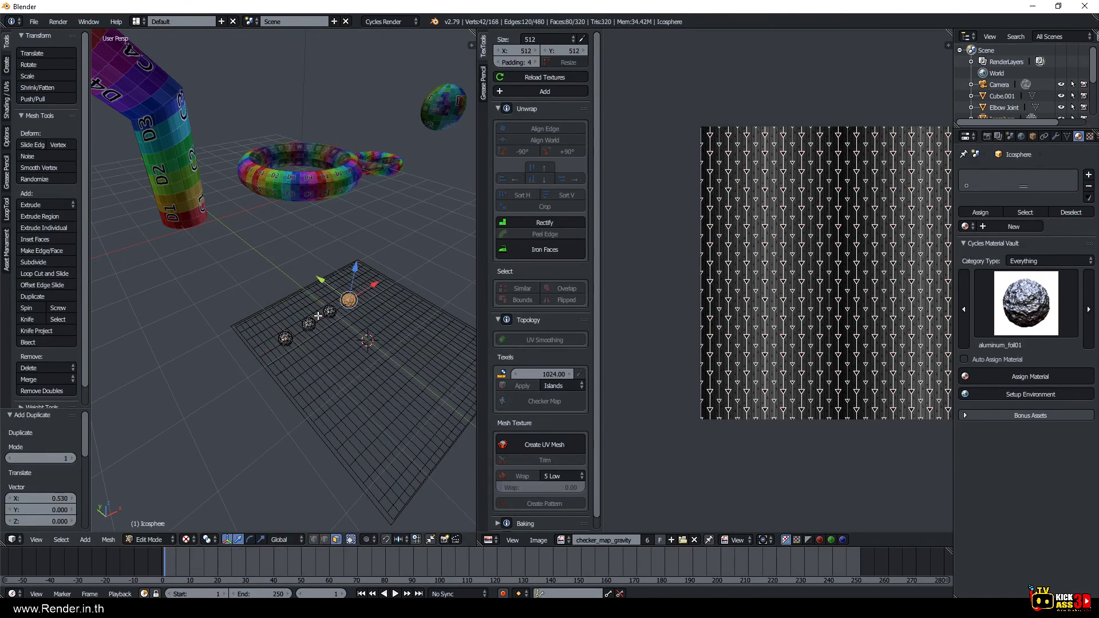
key("shift+r")
key("shift+r")
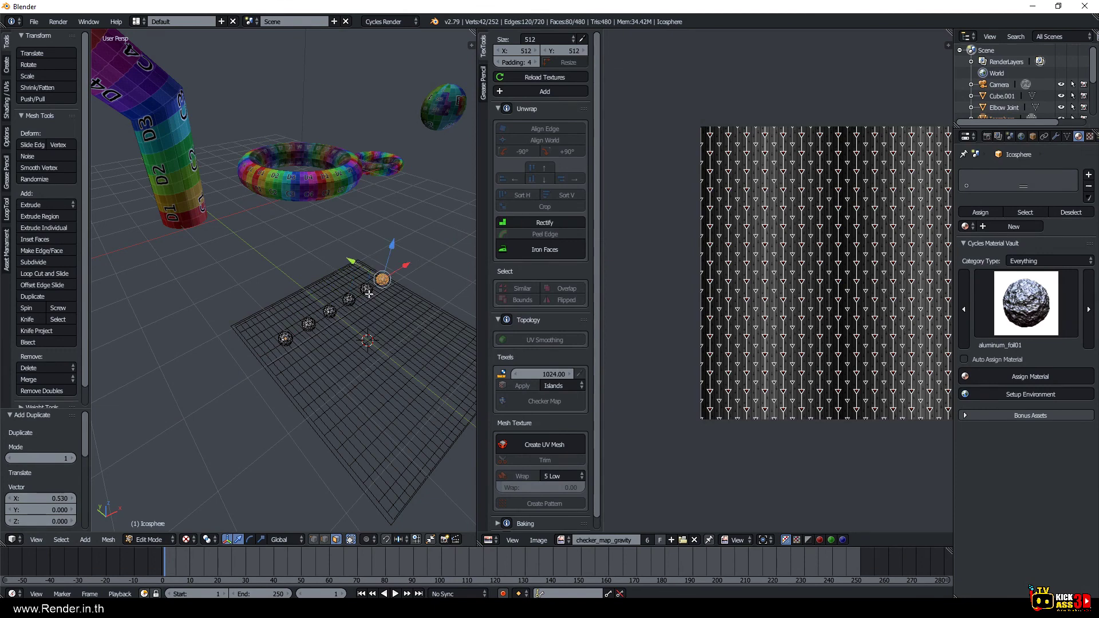
Select the whole sphere row and shift it along Y.
key("a")
key("a")
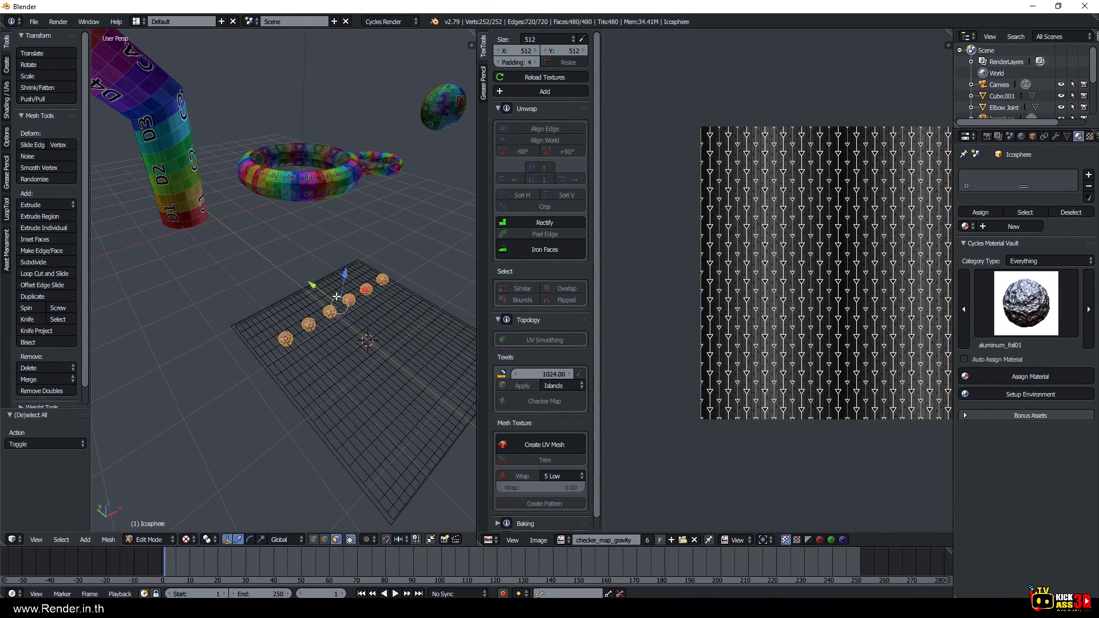
key("g")
key("x")
left_click_drag(321, 302, 306, 289)
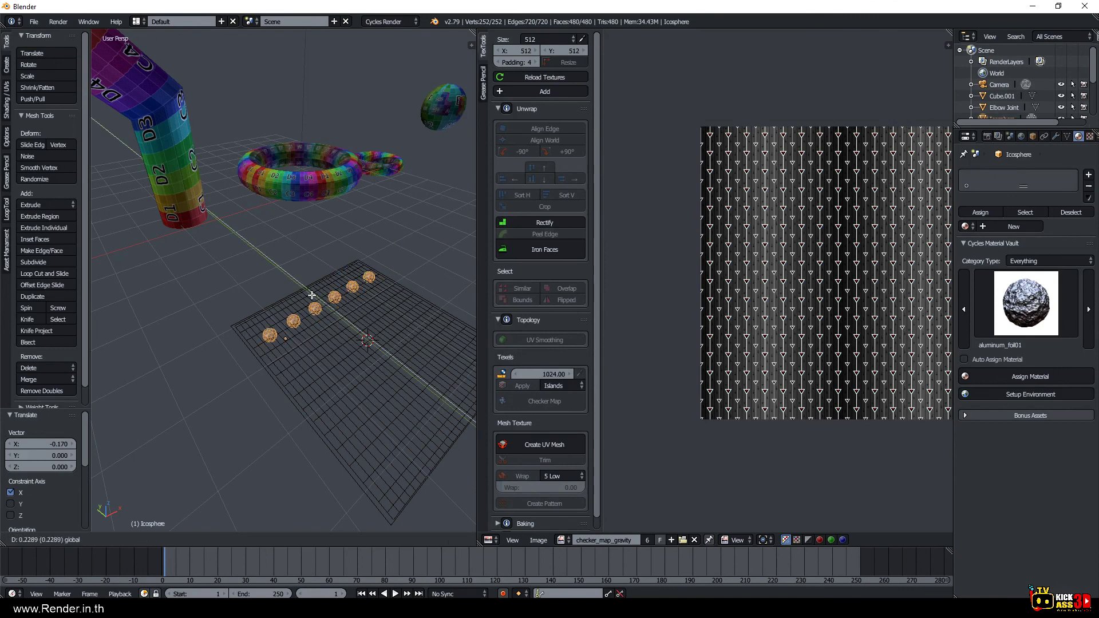
mouse_move(309, 298)
middle_mouse_down()
mouse_move(334, 362)
mouse_move(258, 347)
middle_mouse_up()
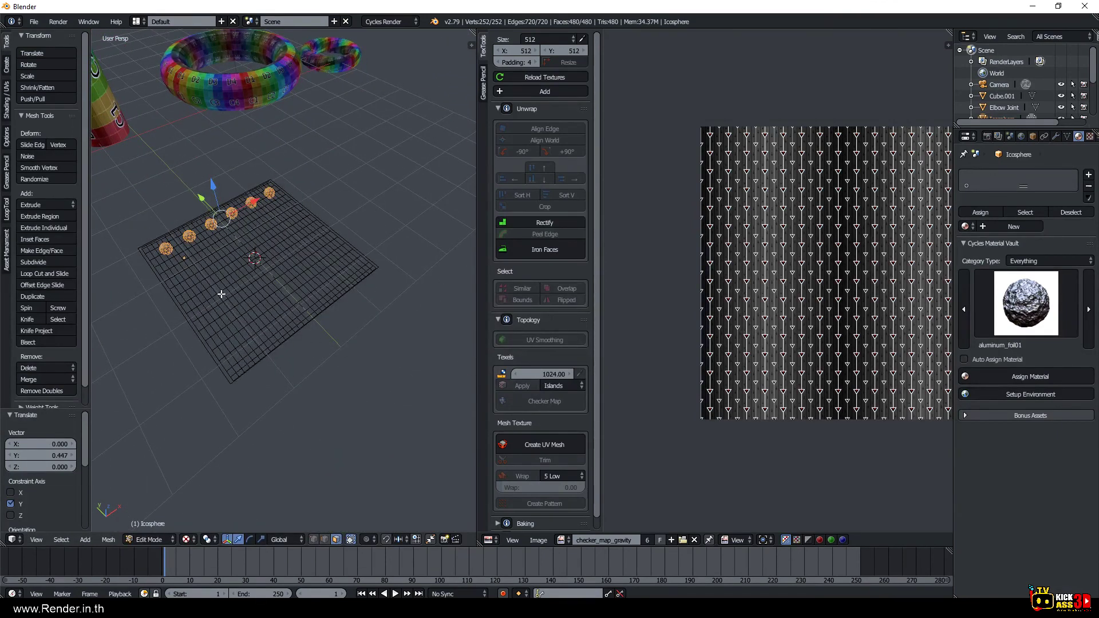
Duplicate the row along Y and repeat with Shift+R to fill the plane with rows.
key("shift+d")
key("x")
key("y")
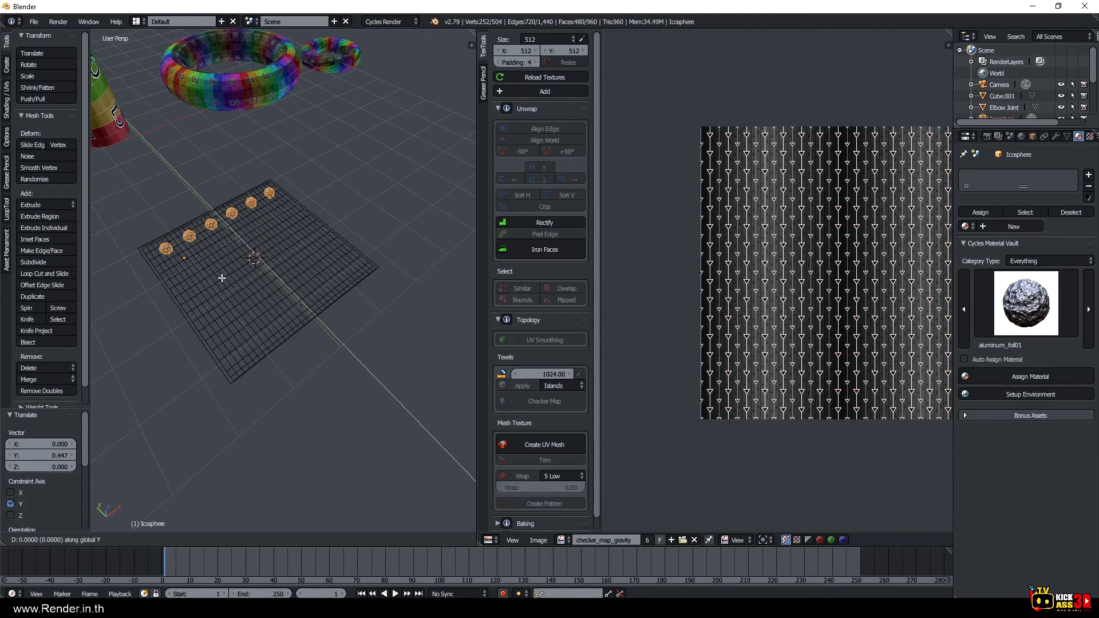
left_click(229, 290)
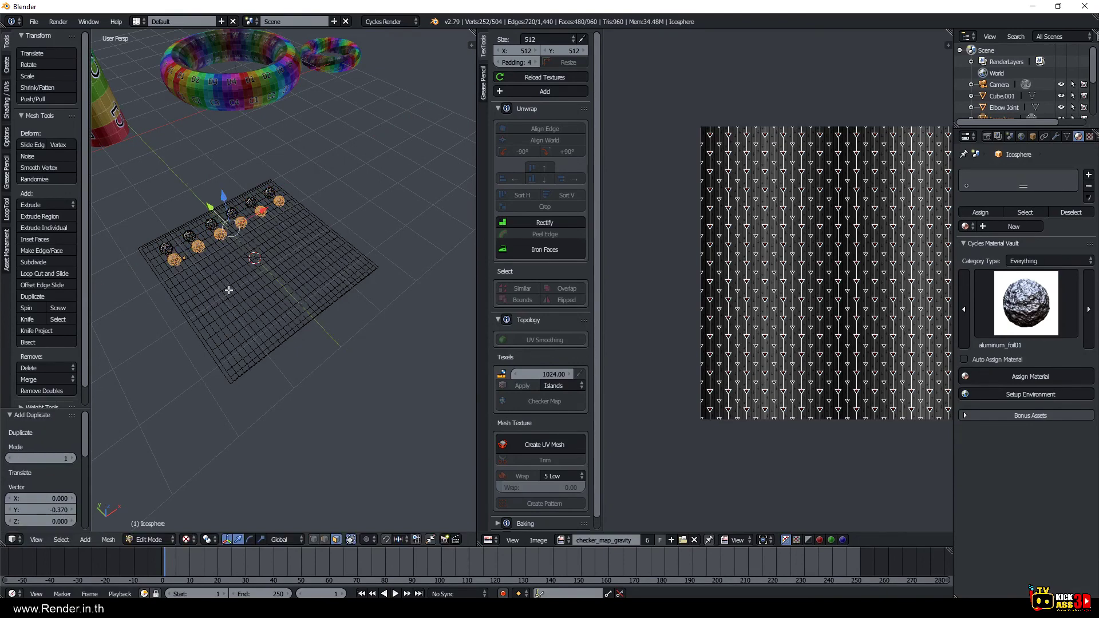
key("ctrl+r")
key("Escape")
key("shift+r")
key("shift+r")
key("shift+r")
key("shift+r")
key("shift+r")
key("shift+r")
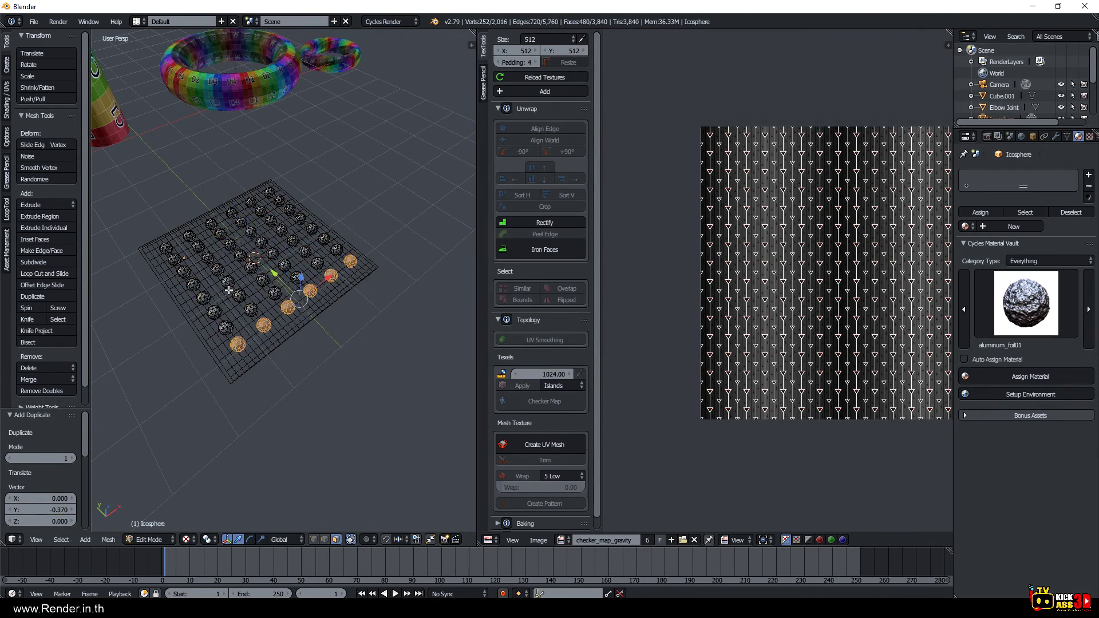
key("shift+r")
Return to Object Mode and nudge the sphere grid slightly along Y.
key("Tab")
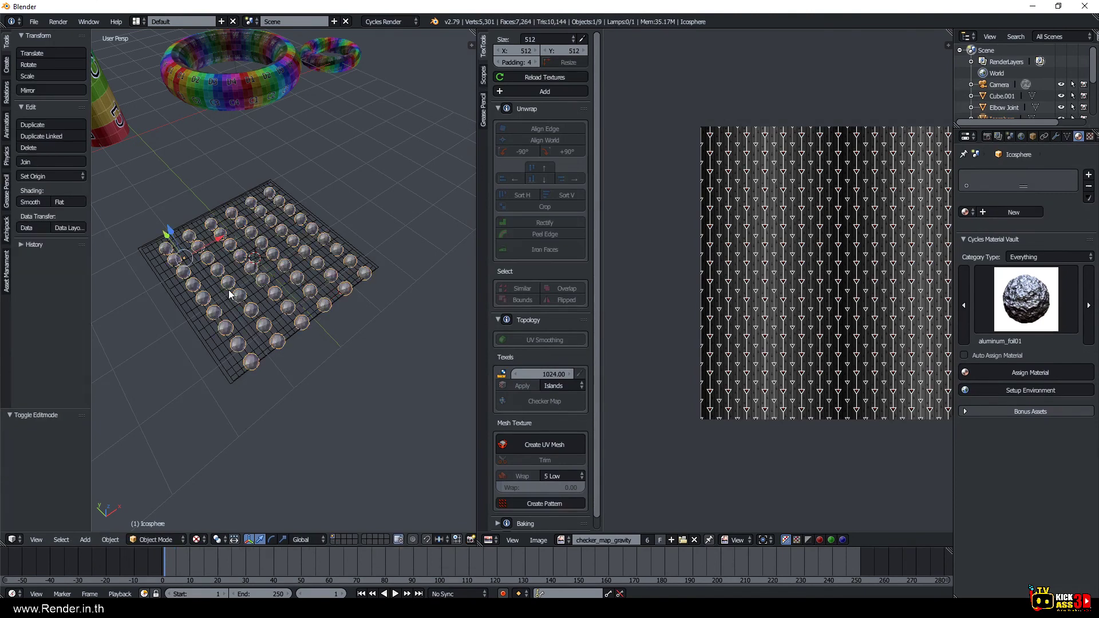
scroll(303, 332, "up", 5)
scroll(310, 343, "down", 3)
mouse_move(298, 382)
middle_mouse_down()
mouse_move(308, 364)
mouse_move(340, 382)
middle_mouse_up()
scroll(272, 319, "down", 2)
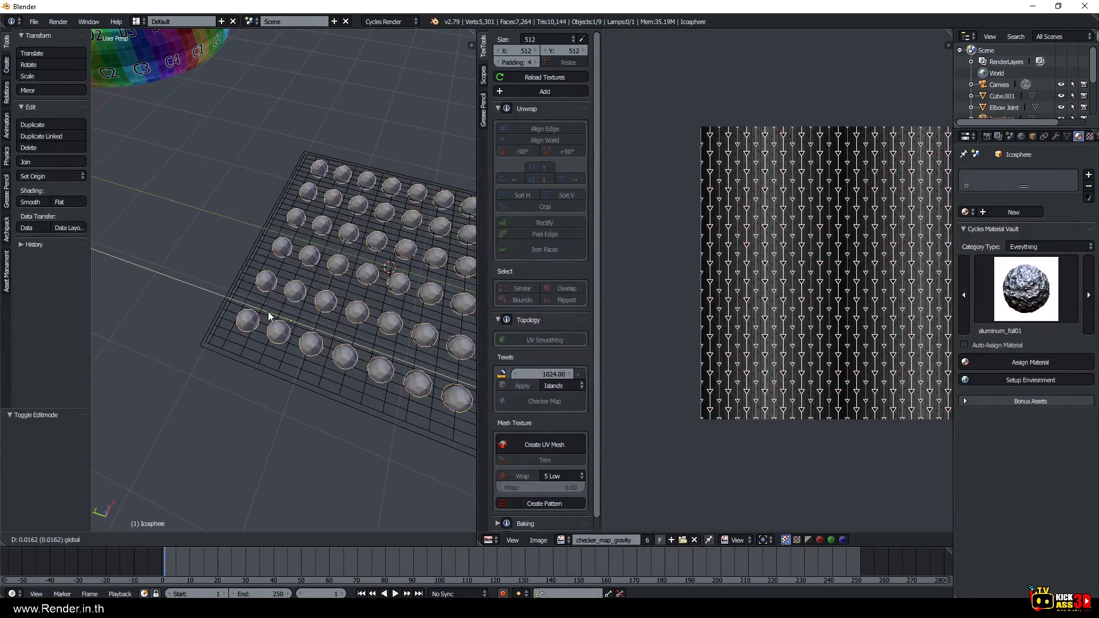
left_click_drag(273, 315, 269, 309)
scroll(319, 360, "down", 2)
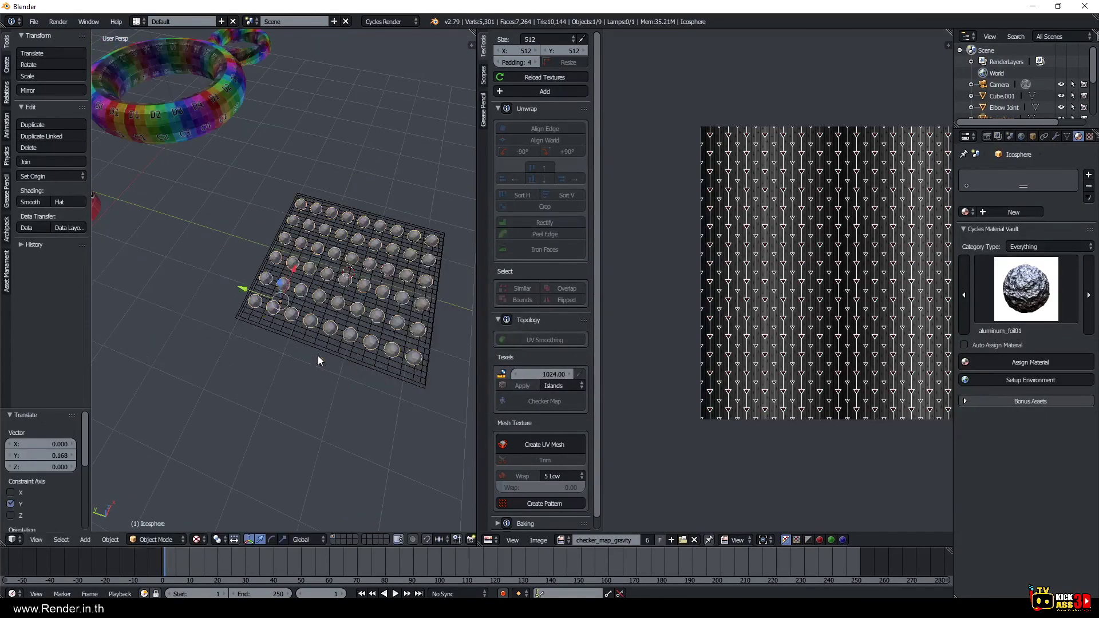
Toggle selection between the UV mesh plane and the spheres, leaving only the spheres selected.
right_click(352, 359)
mouse_move(353, 355)
middle_mouse_down()
mouse_move(255, 306)
mouse_move(246, 315)
mouse_move(268, 384)
middle_mouse_up()
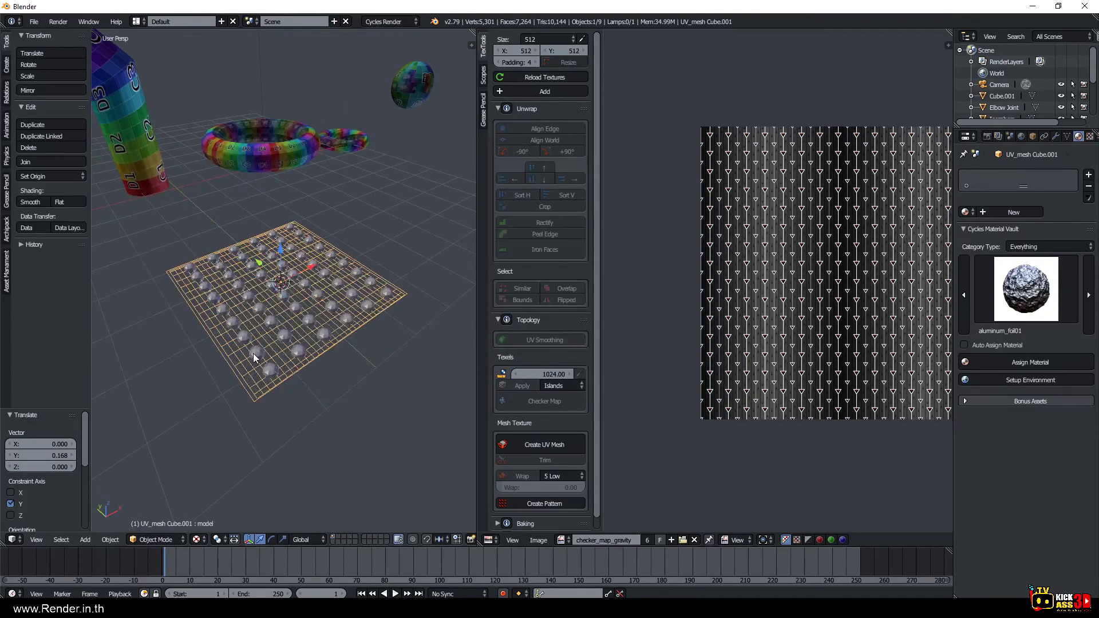
right_click(255, 355)
right_click(253, 363)
right_click(256, 358, "shift")
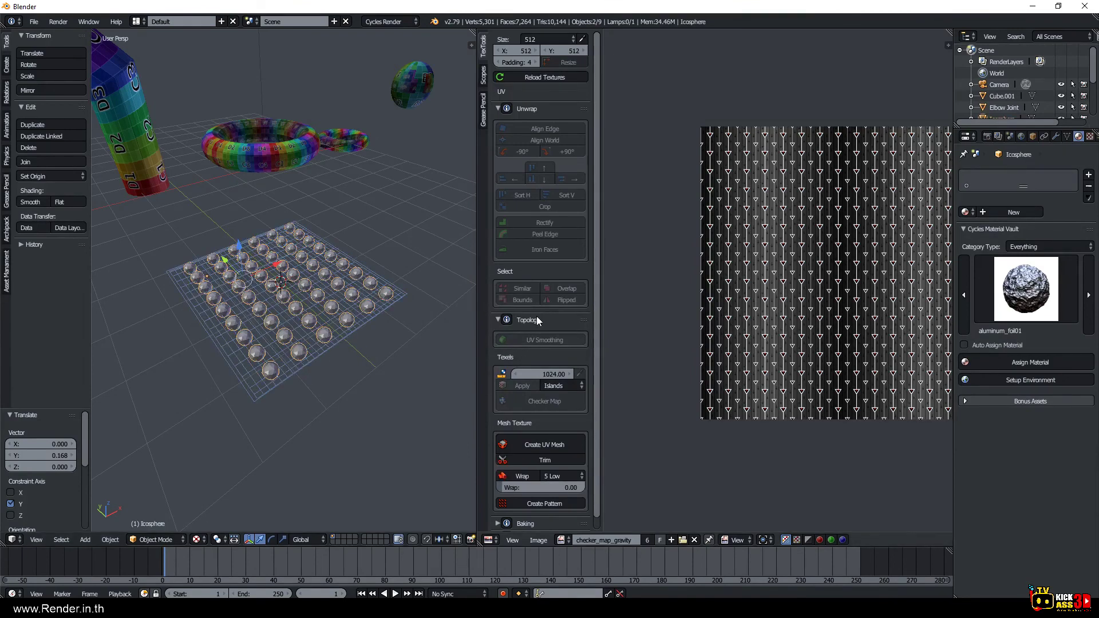
scroll(547, 366, "down", 1)
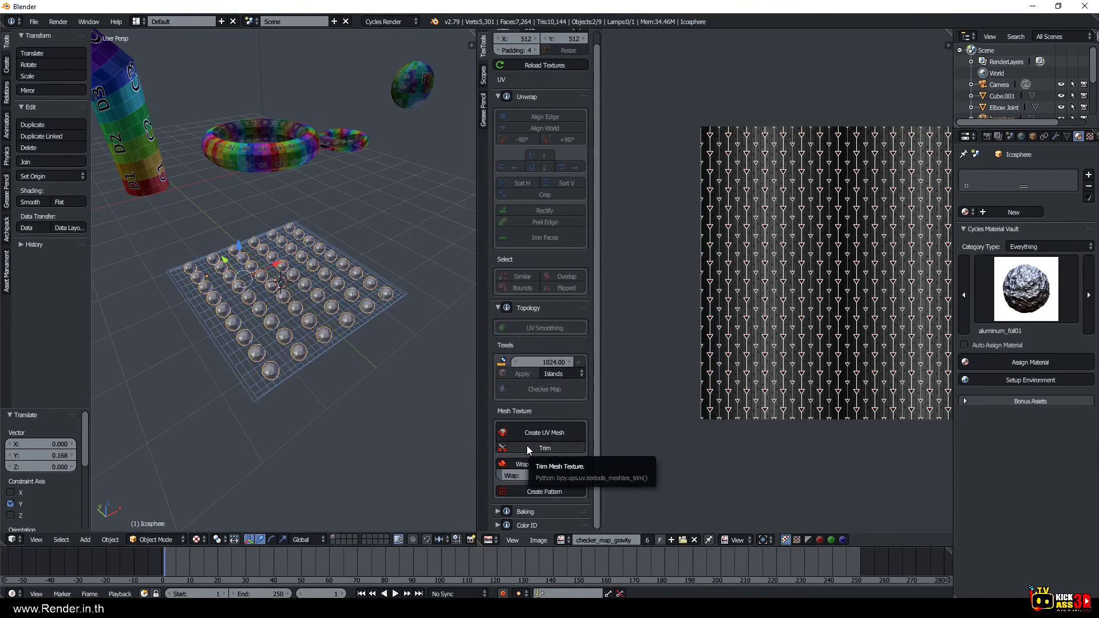
right_click(279, 334, "shift")
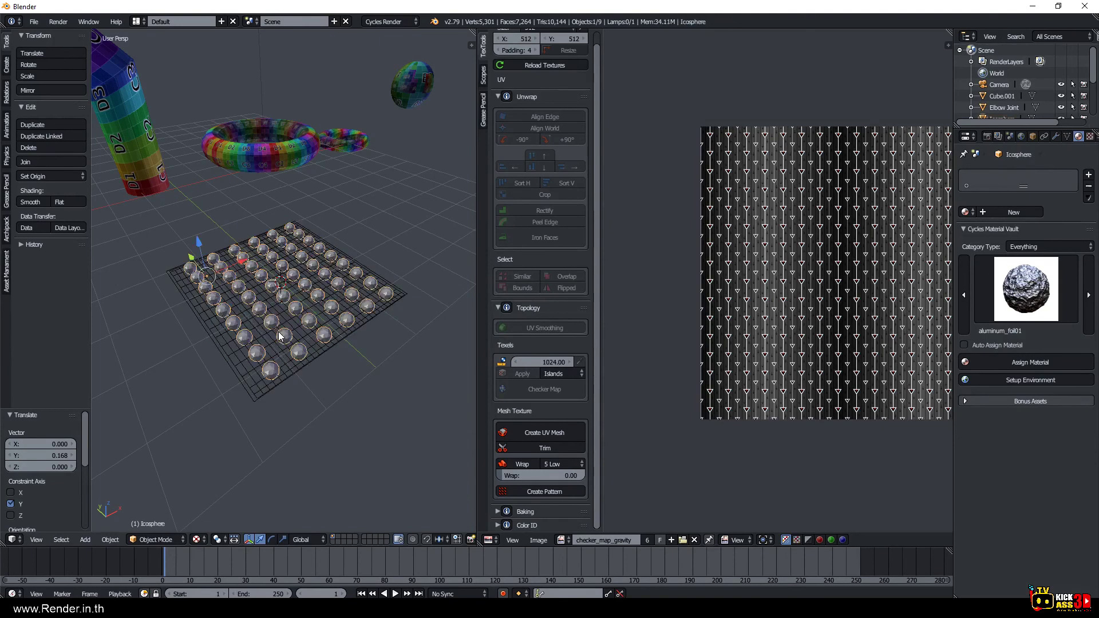
Scale the sphere grid up, select it with the UV mesh plane, and run Trim.
key("s")
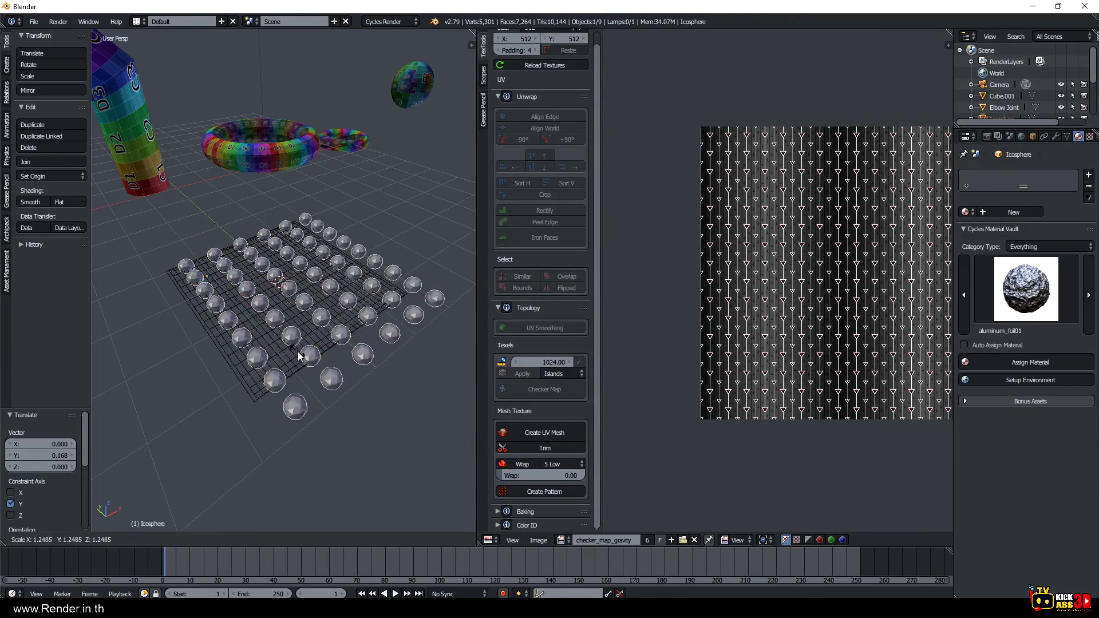
left_click(298, 356)
right_click(257, 381)
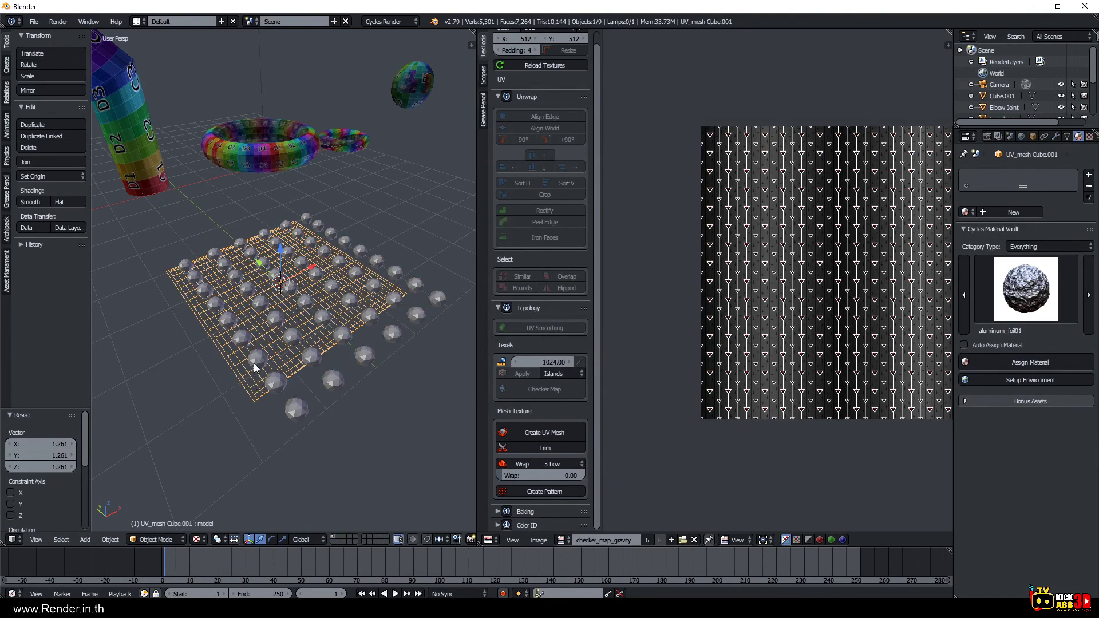
right_click(256, 366, "shift")
left_click(546, 447)
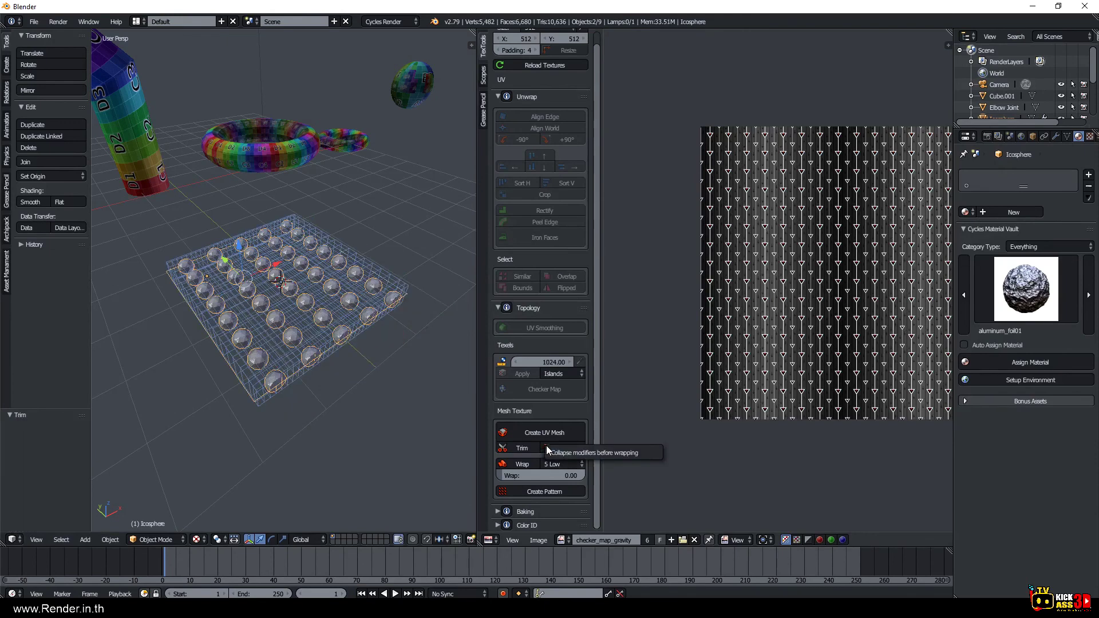
Undo the trim and redo to restore the UV mesh object and its selection.
mouse_move(304, 342)
middle_mouse_down()
mouse_move(294, 328)
mouse_move(280, 336)
mouse_move(302, 358)
mouse_move(266, 382)
middle_mouse_up()
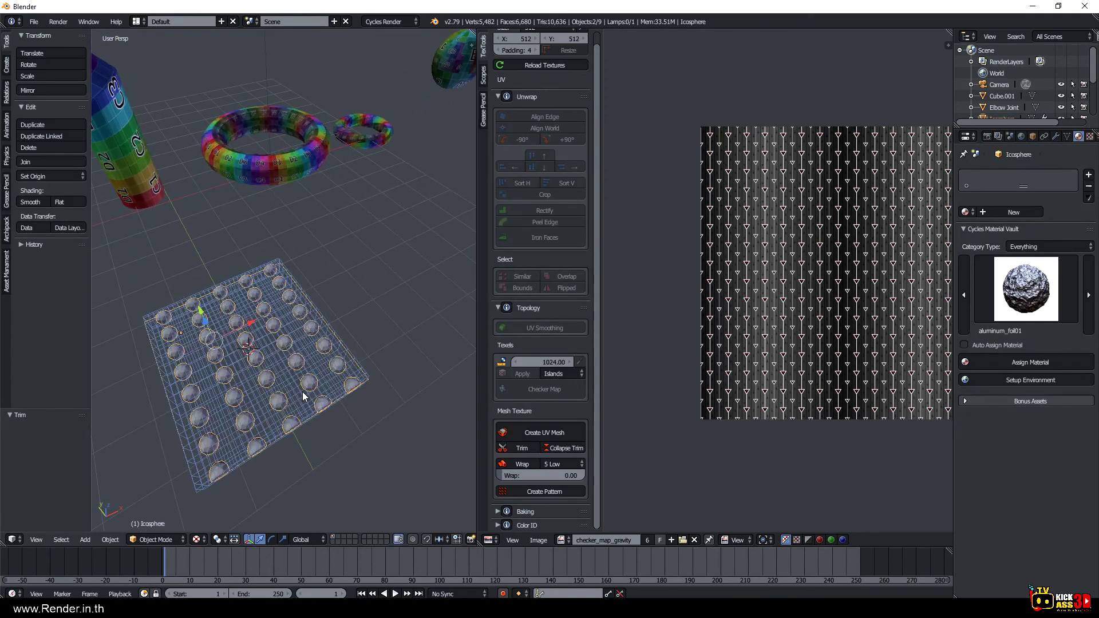
key("ctrl+z")
key("ctrl+z")
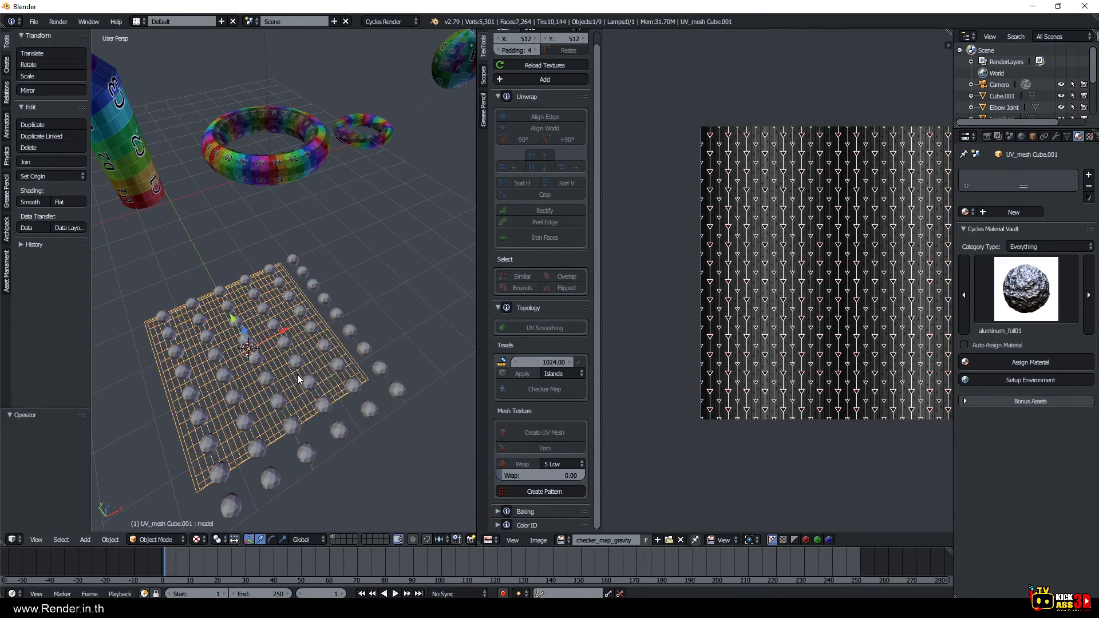
key("ctrl+z")
key("ctrl+z")
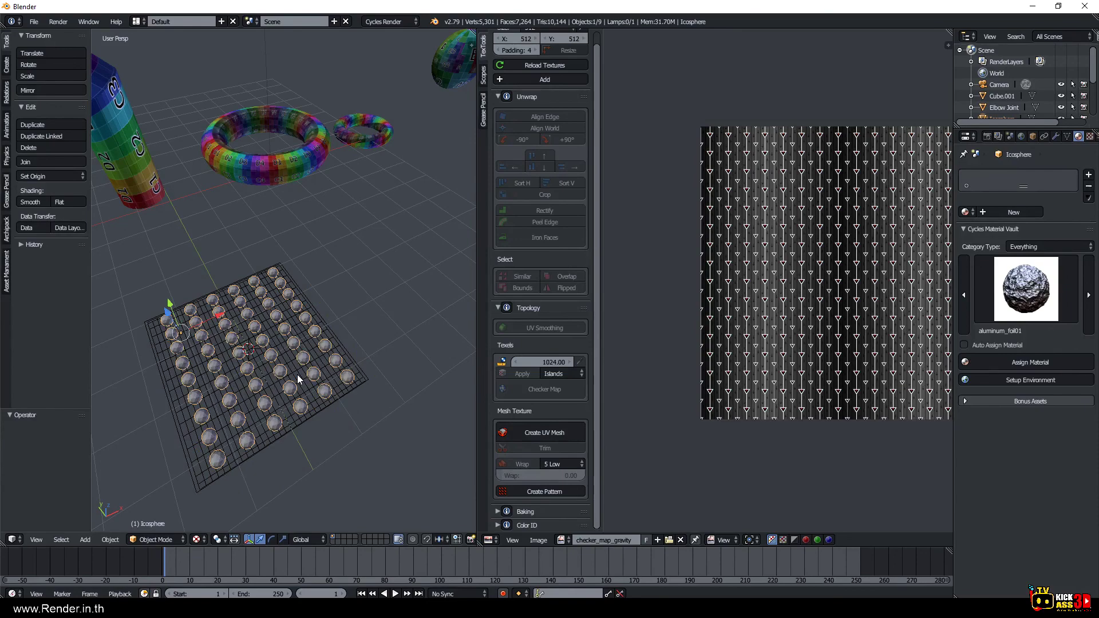
key("ctrl+shift+z")
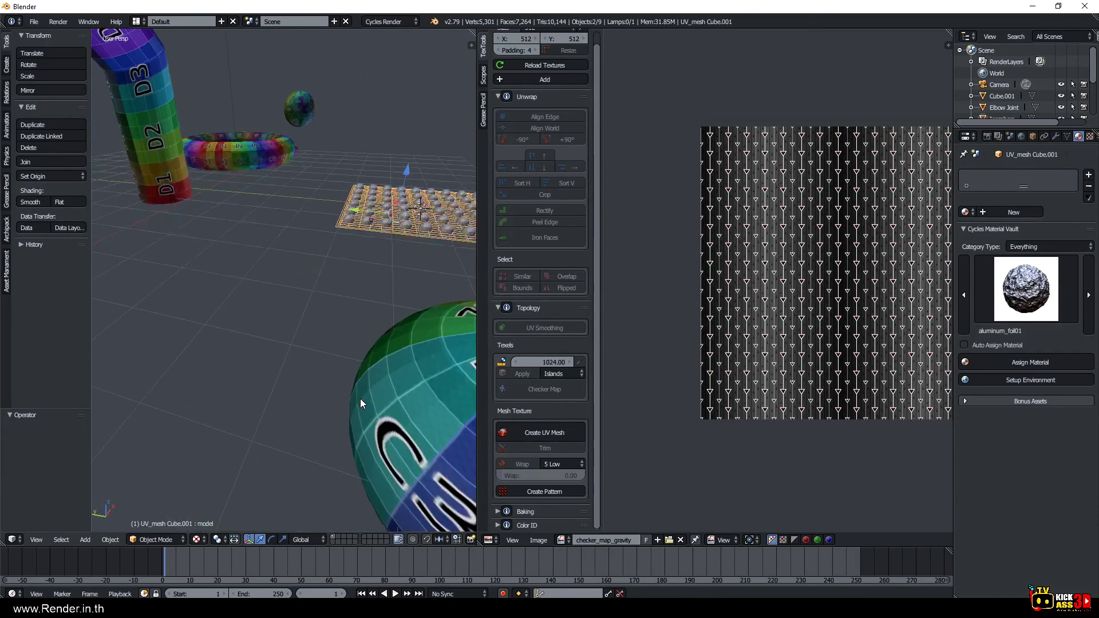
mouse_move(348, 384)
middle_mouse_down()
mouse_move(312, 379)
mouse_move(286, 433)
middle_mouse_up()
Regenerate the UV mesh, trim the spheres again, and wrap the pattern onto the sphere.
left_click(530, 433)
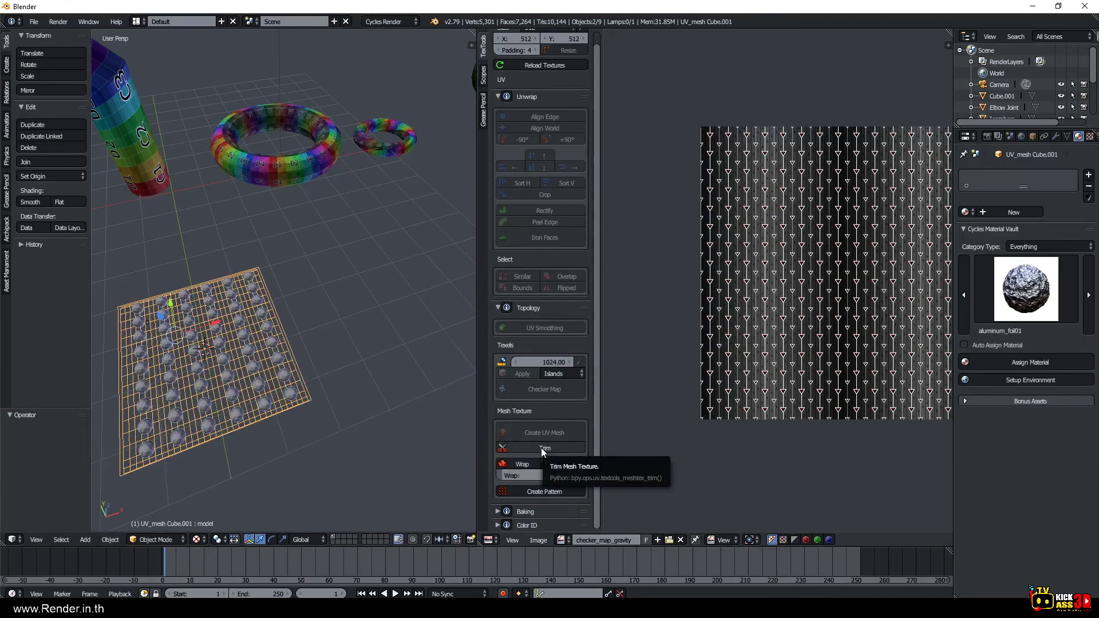
left_click(541, 448)
mouse_move(351, 417)
middle_mouse_down()
mouse_move(240, 370)
mouse_move(219, 231)
mouse_move(229, 366)
middle_mouse_up()
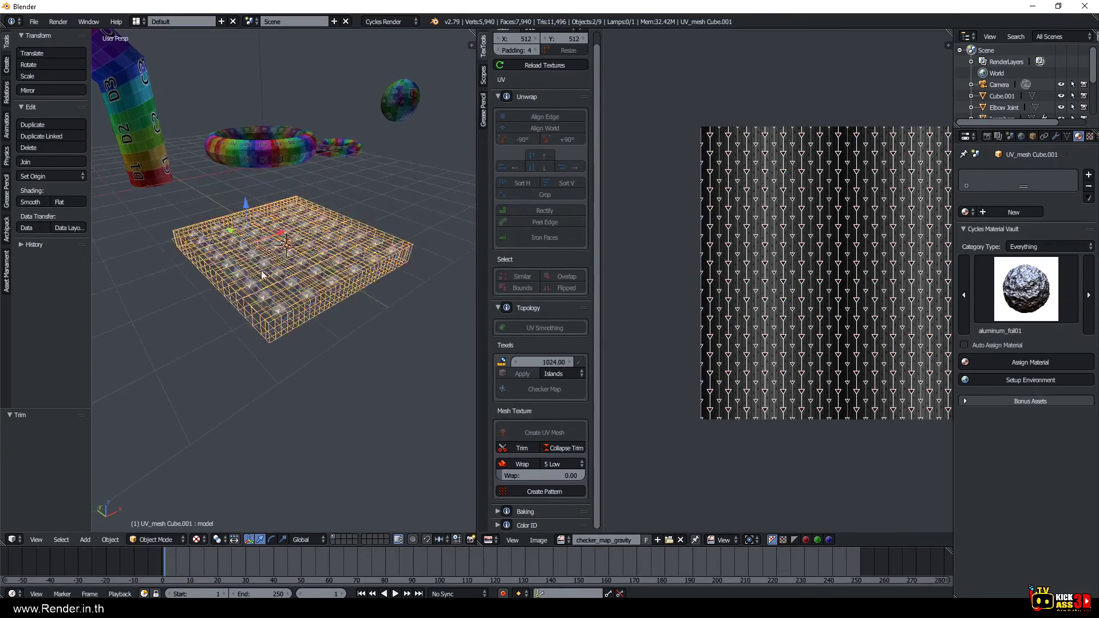
left_click(520, 463)
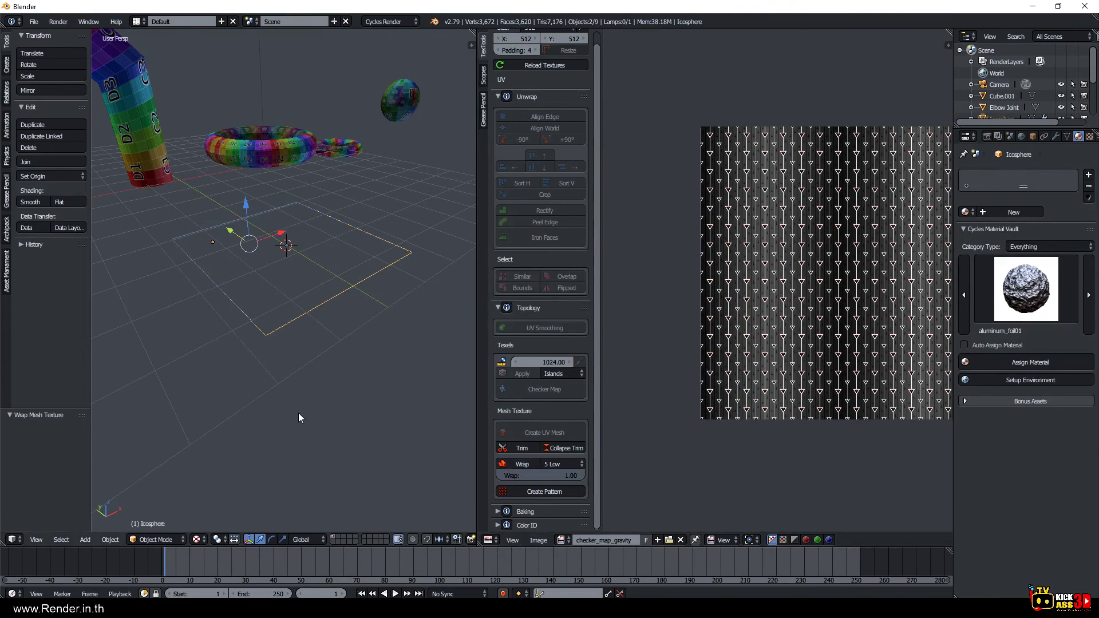
Toggle Edit Mode on the pattern and drag Wrap down to 0.00 to flatten it.
mouse_move(299, 418)
middle_mouse_down()
mouse_move(208, 341)
mouse_move(256, 331)
middle_mouse_up()
scroll(256, 330, "up", 3)
scroll(340, 331, "up", 2)
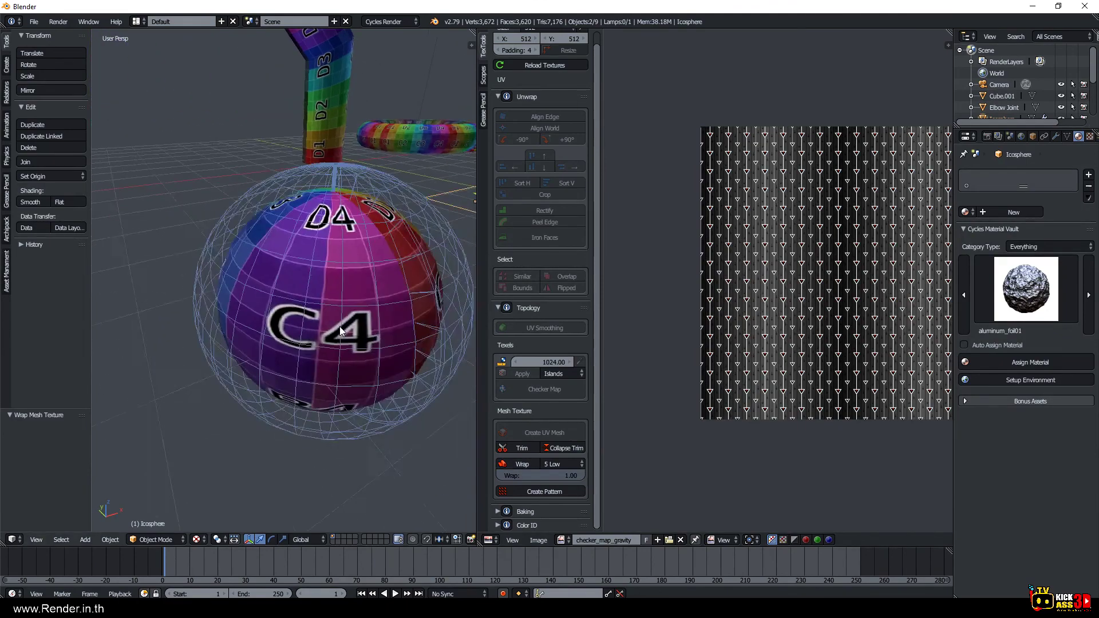
scroll(338, 329, "down", 3)
mouse_move(335, 327)
middle_mouse_down()
mouse_move(124, 324)
mouse_move(178, 353)
middle_mouse_up()
key("Tab")
key("Tab")
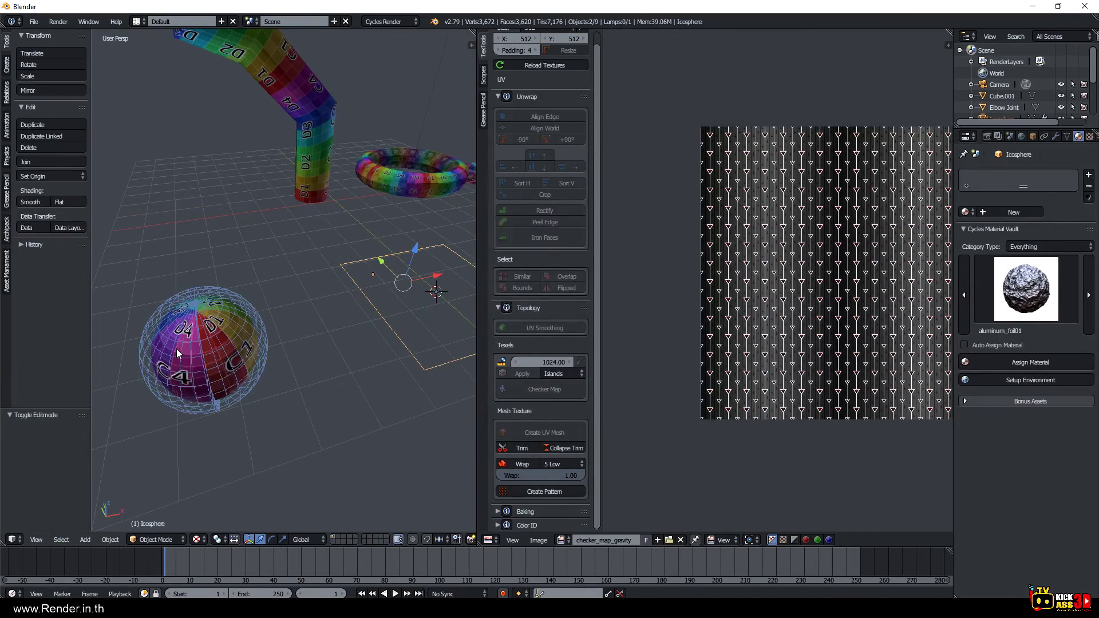
mouse_move(539, 475)
left_mouse_down()
mouse_move(492, 476)
mouse_move(504, 475)
left_mouse_up()
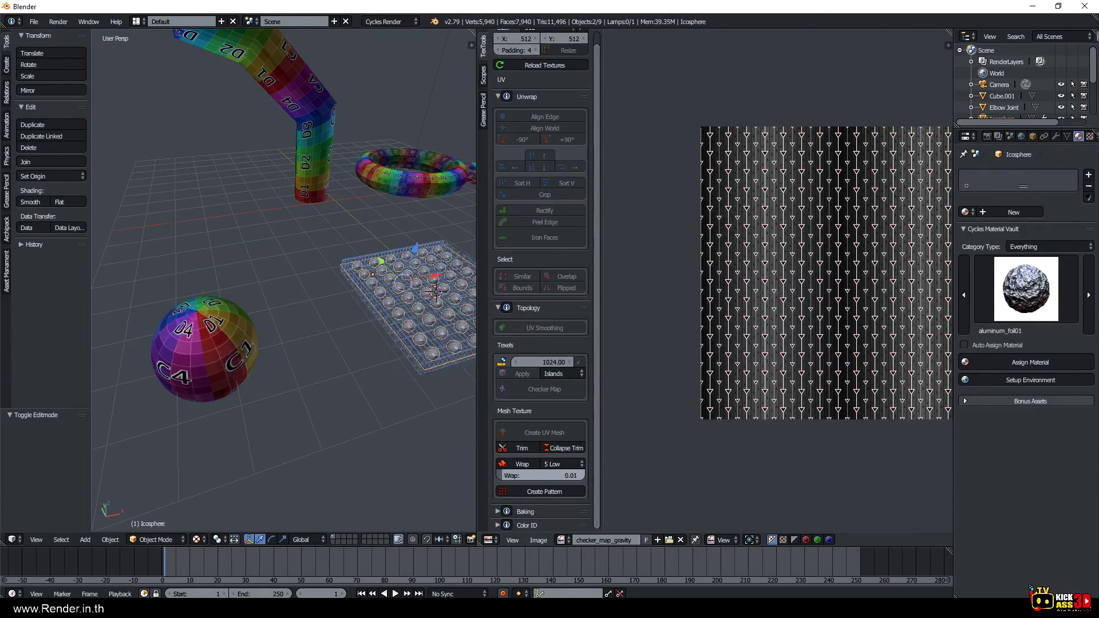
Select the flat sphere-grid pattern plus the textured sphere and copy them to the buffer.
middle_click_drag(380, 395, 405, 359)
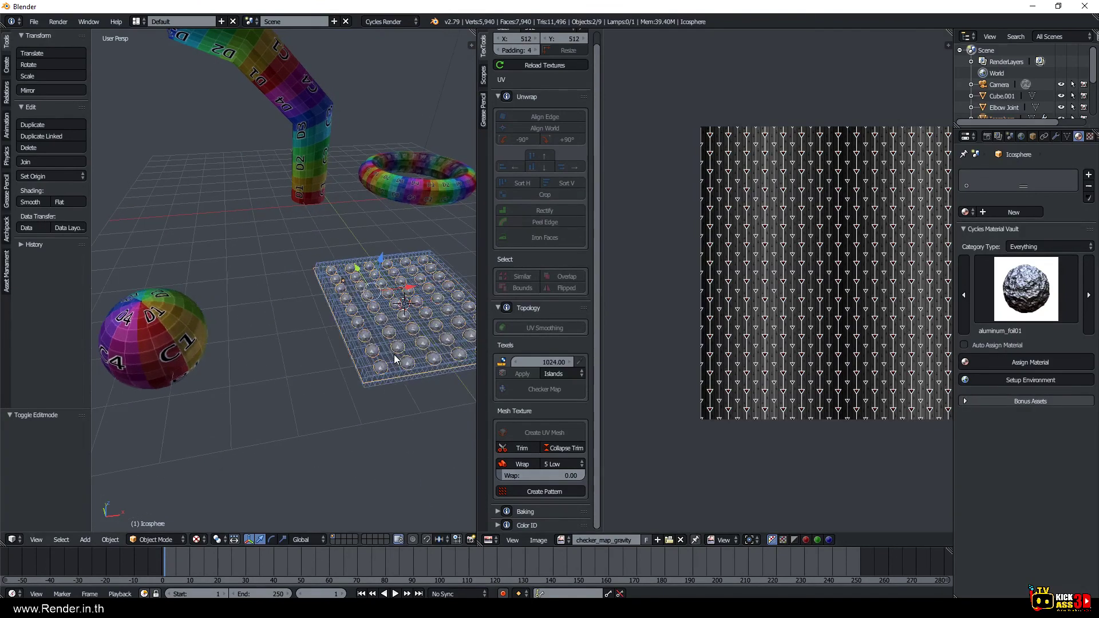
left_click(364, 336)
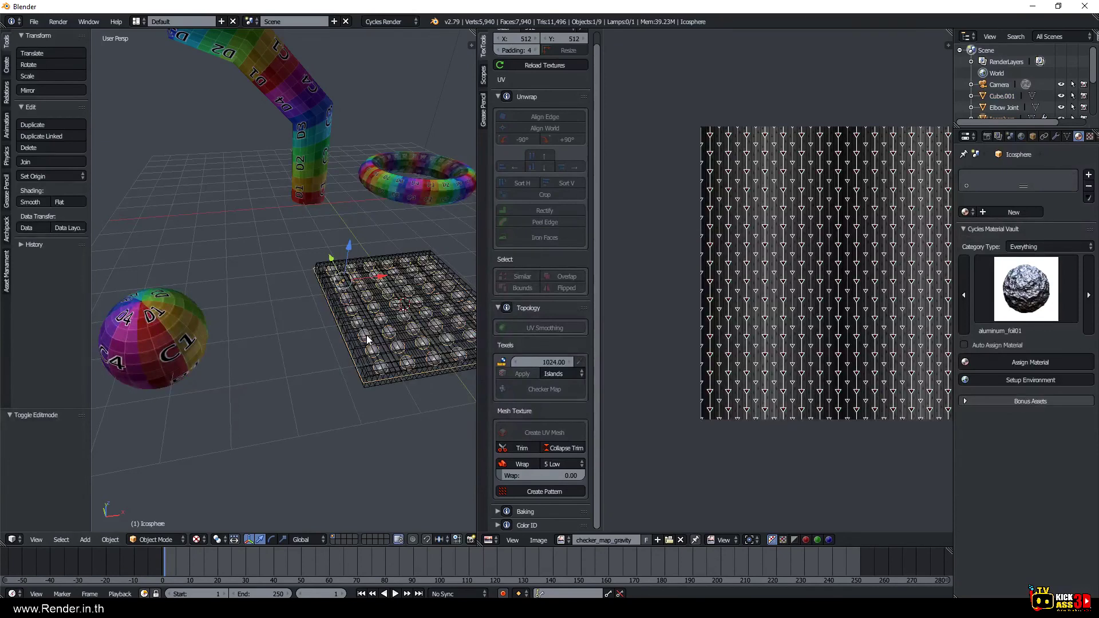
left_click(178, 337, "shift")
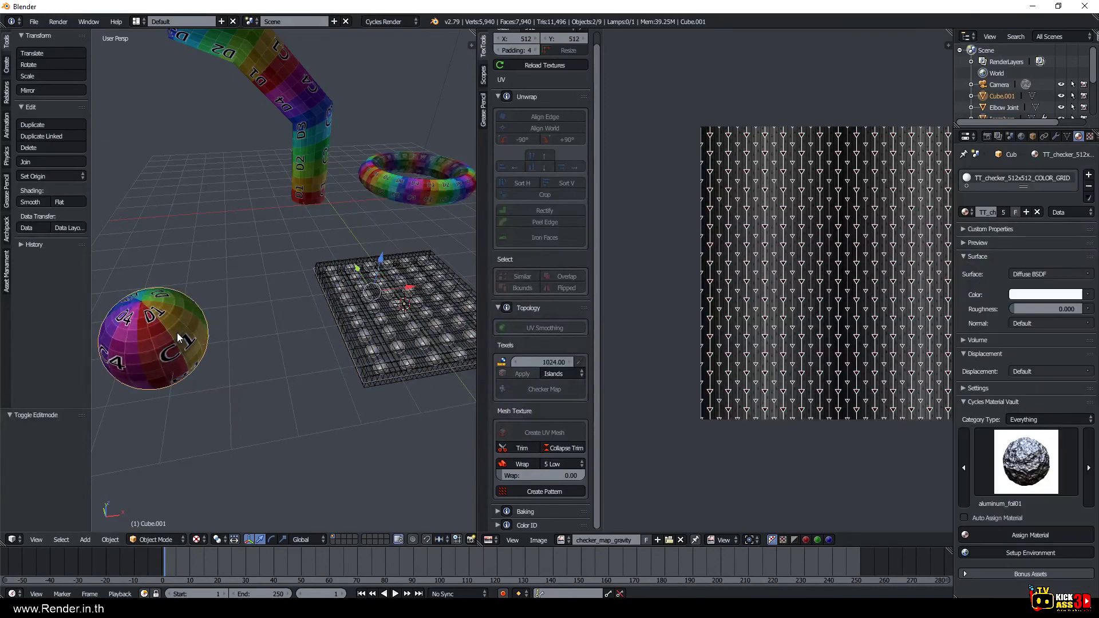
key("ctrl+c")
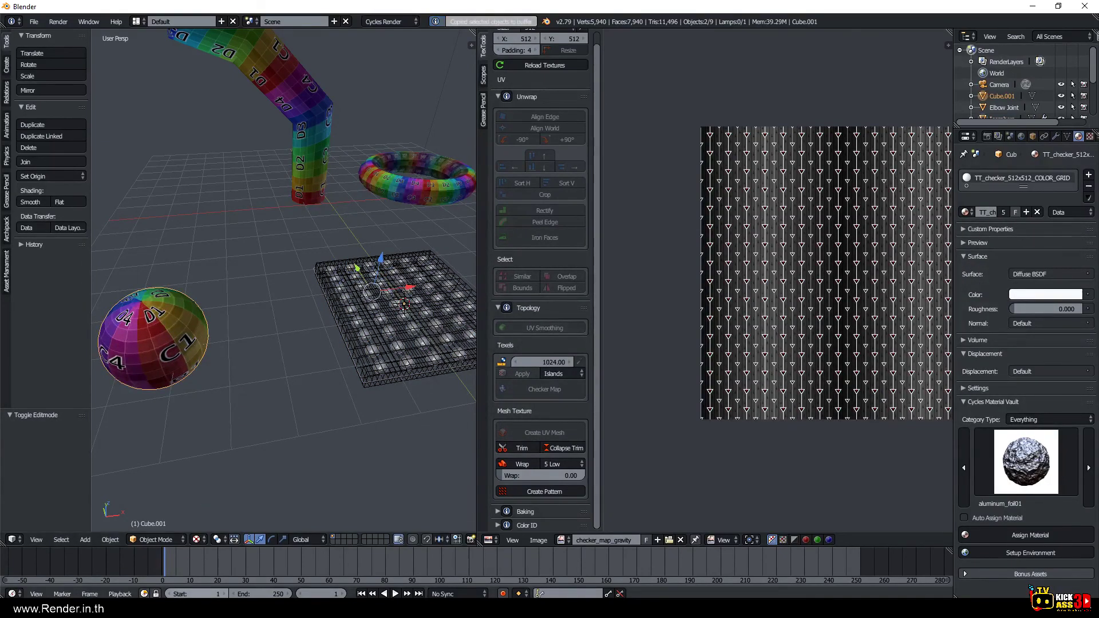
Start a new Blender instance, dismiss the splash screen, and delete the default cube.
right_click(137, 609)
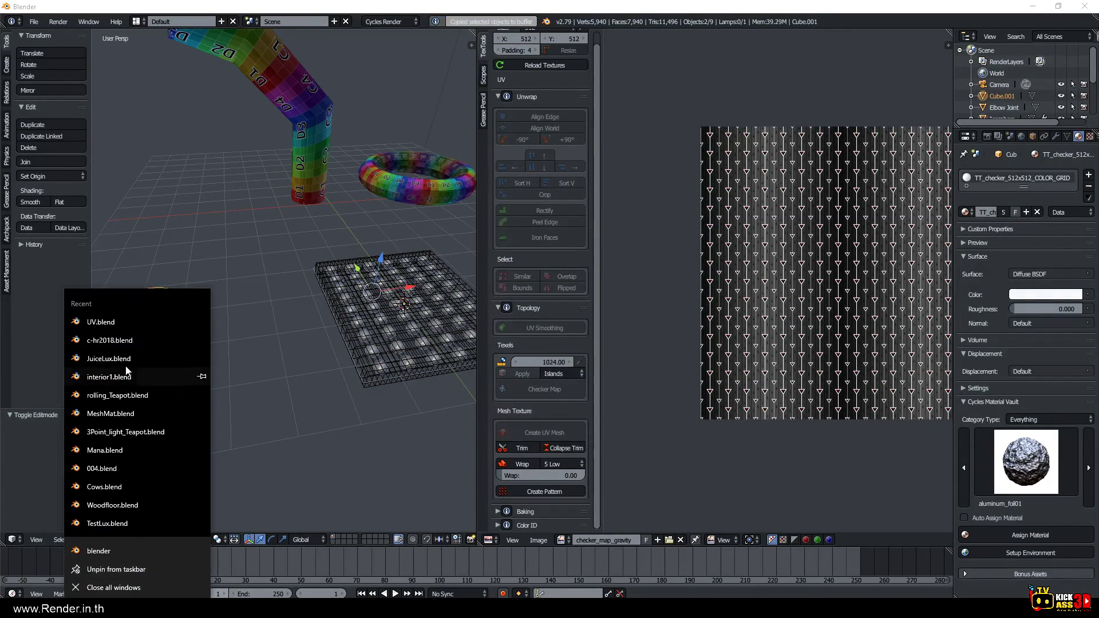
left_click(99, 551)
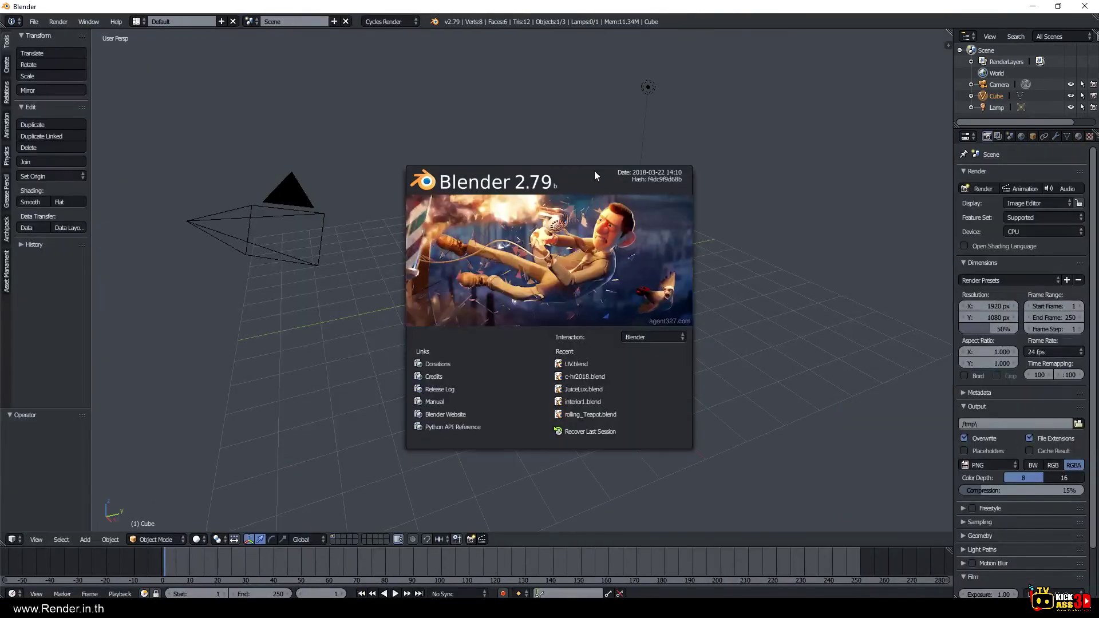
left_click(734, 183)
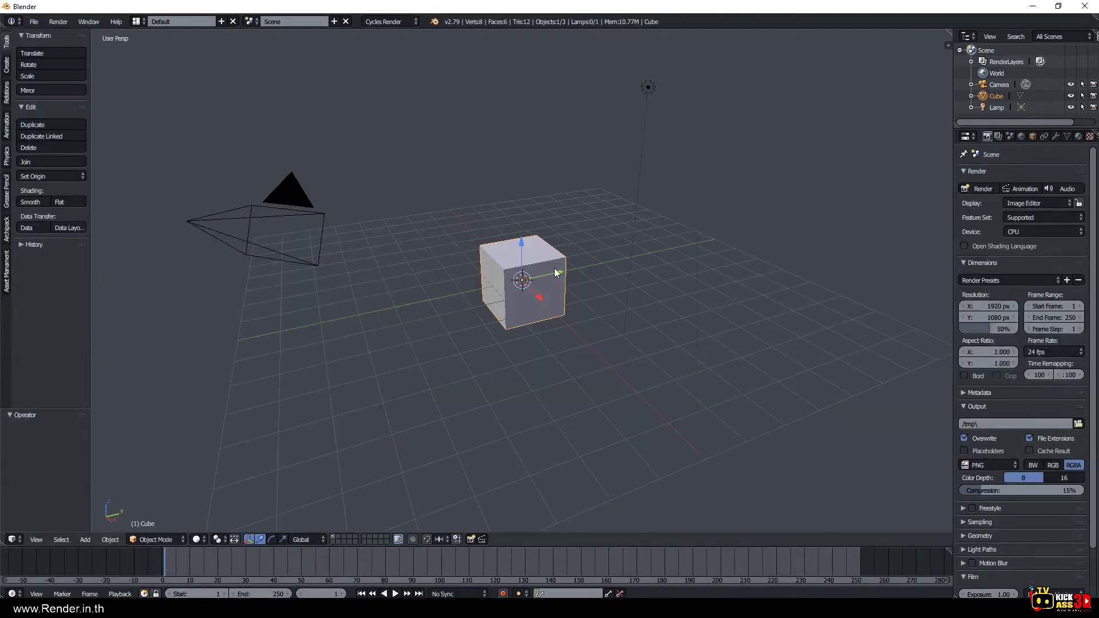
key("x")
left_click(524, 267)
Paste the sphere and pattern and move them 6.152 along Y.
key("ctrl+v")
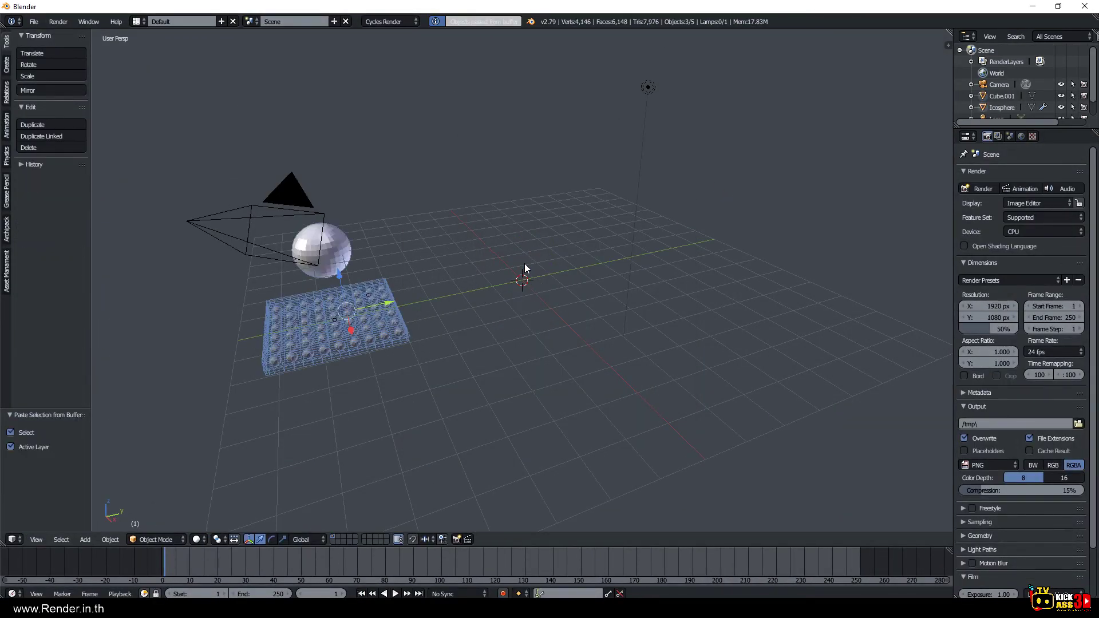
key("g")
key("y")
left_click(590, 294)
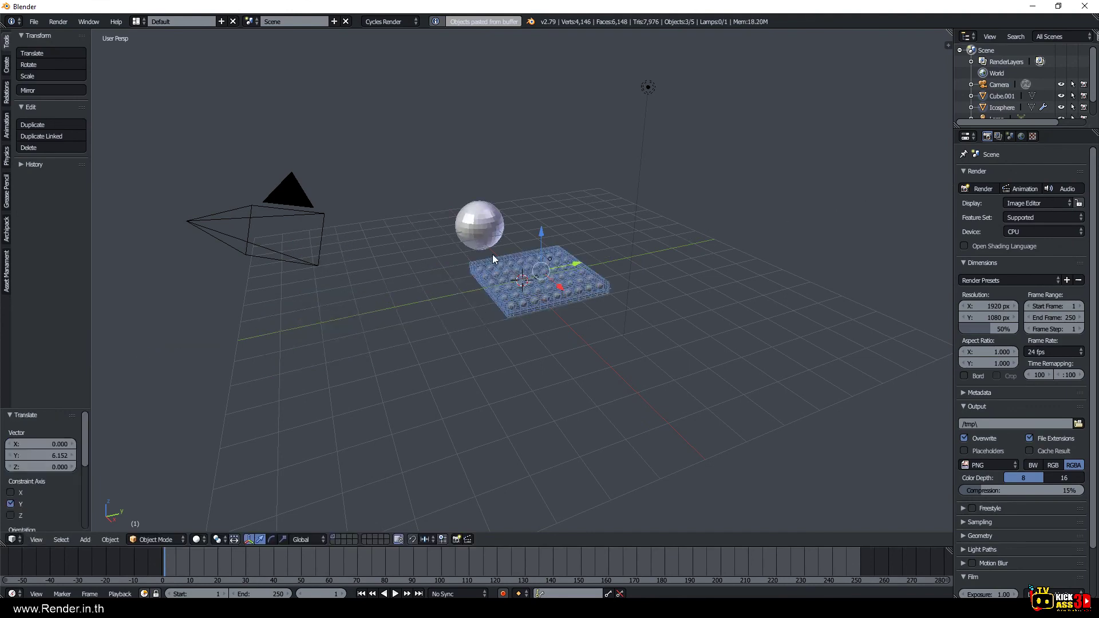
Select the wireframe UV mesh, hide the tool shelf, and split the 3D view in two.
right_click(471, 273)
key("t")
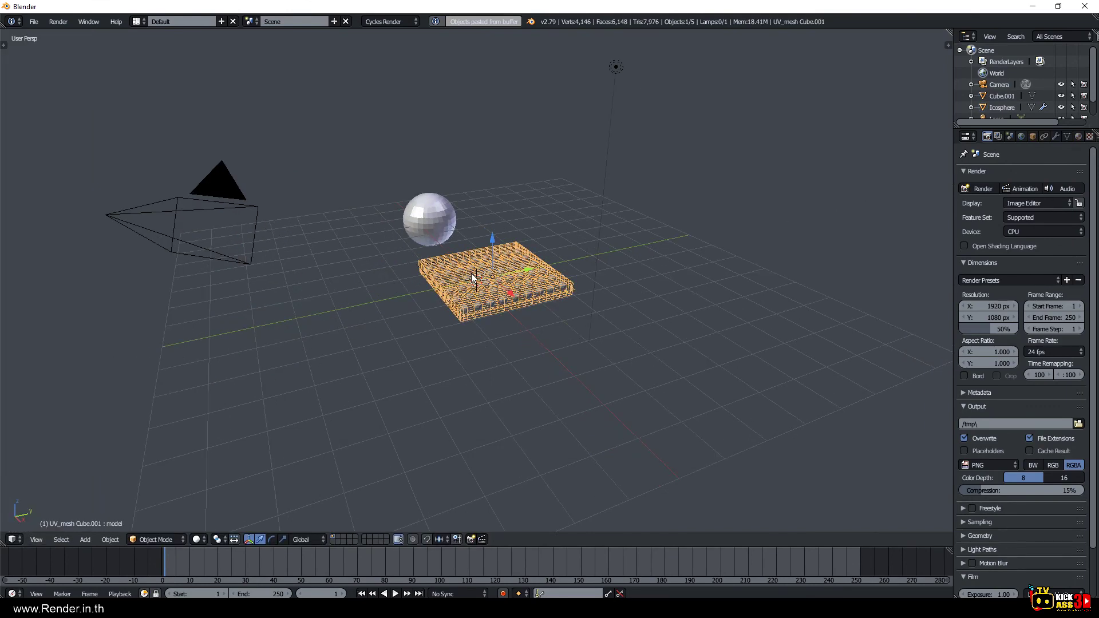
key("t")
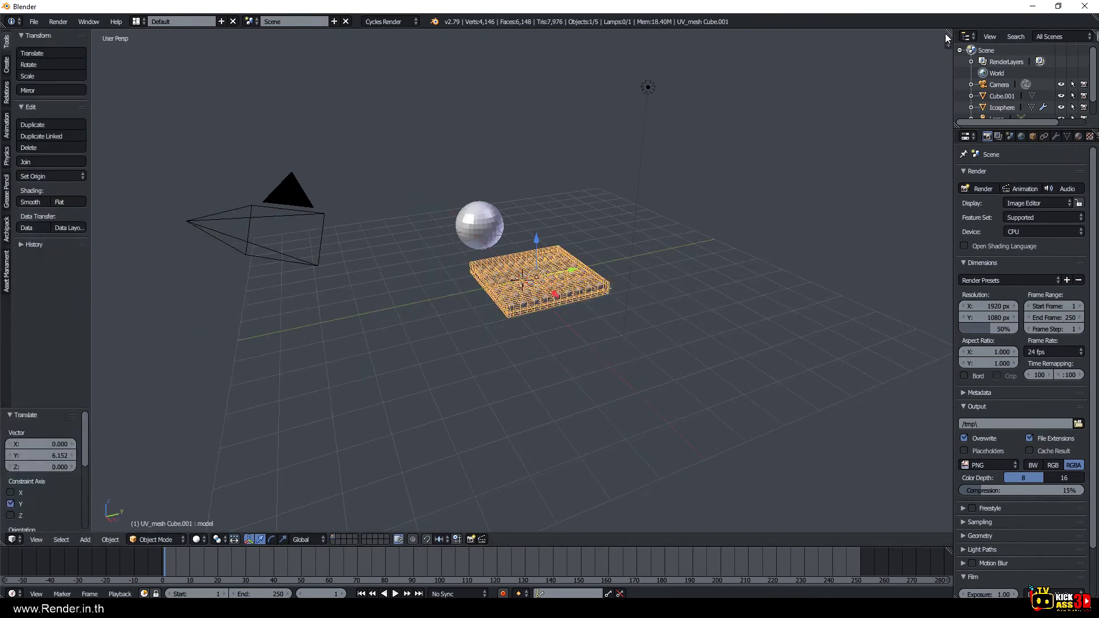
key("t")
key("t")
left_click_drag(949, 46, 547, 86)
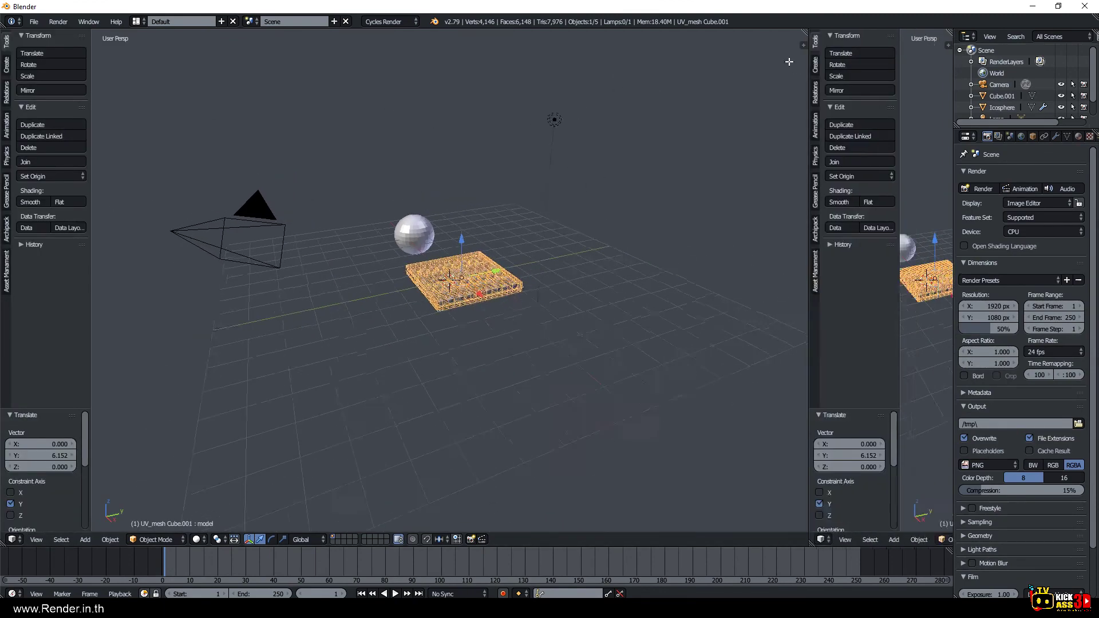
Make the right view a UV/Image Editor with the TexTools topology tools expanded.
left_click(557, 539)
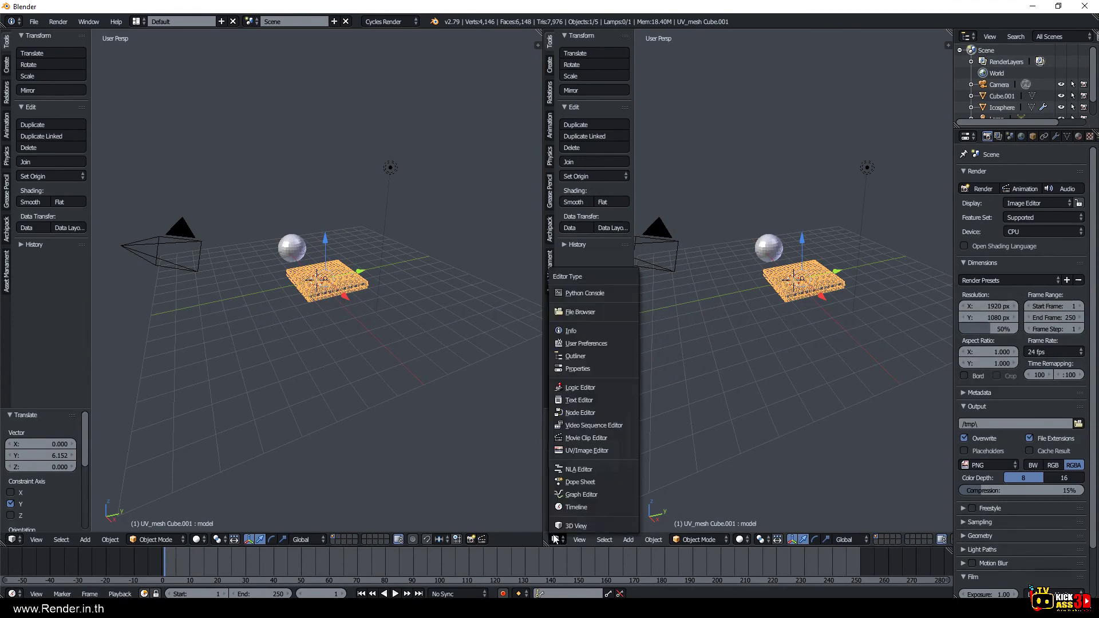
left_click(584, 449)
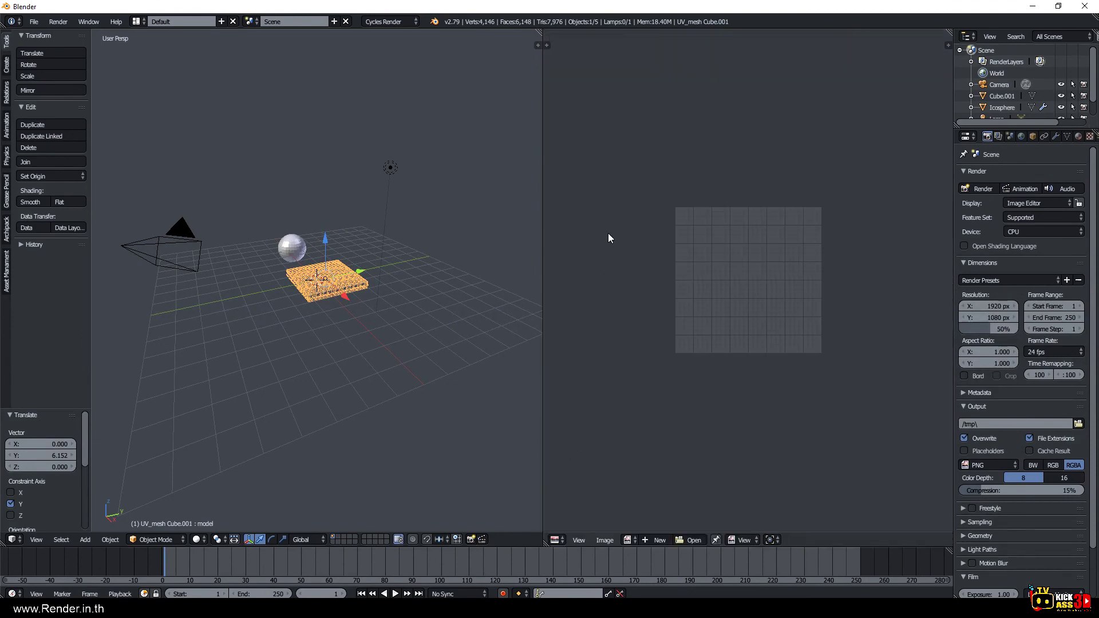
key("t")
left_click(563, 123)
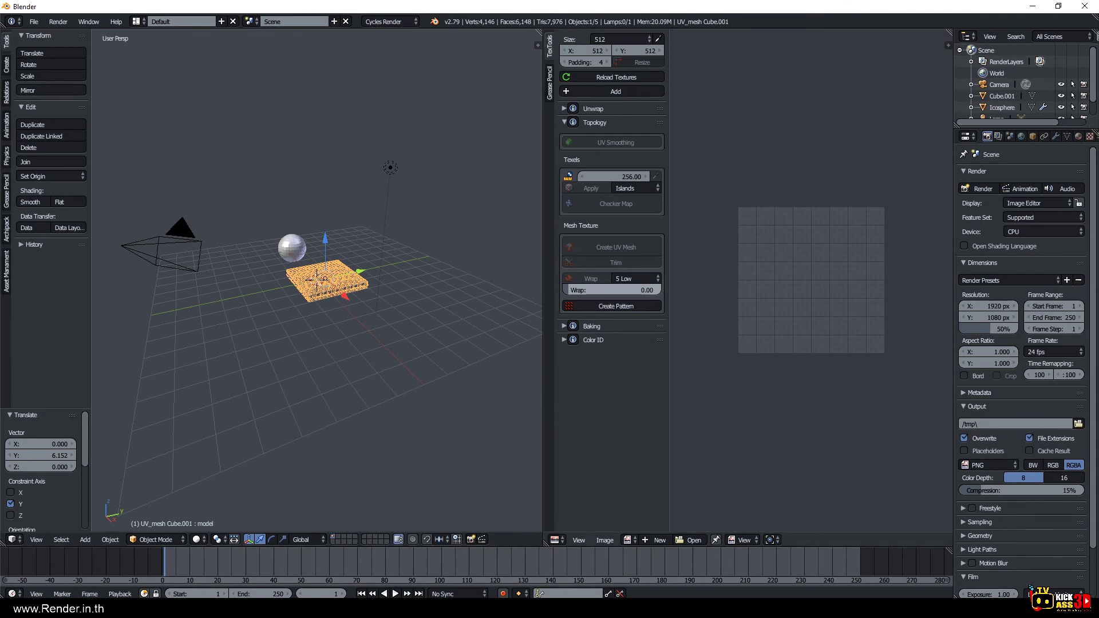
Test the Wrap slider, raising it to 0.68 then lowering it to 0.32.
left_click_drag(573, 291, 629, 290)
scroll(273, 243, "up", 2)
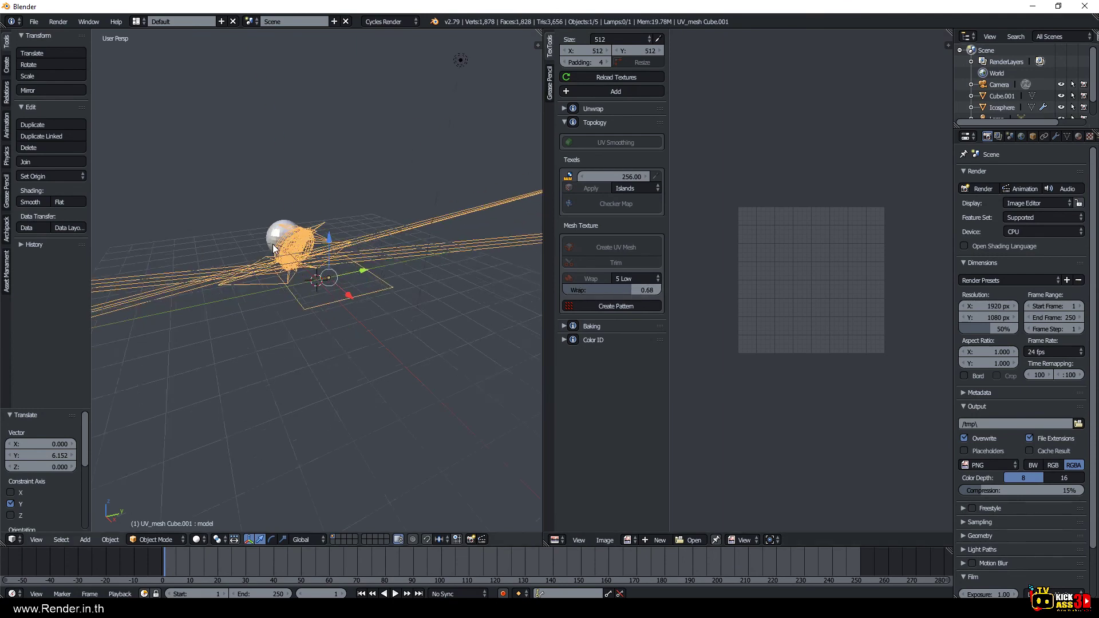
scroll(273, 244, "up", 3)
scroll(273, 244, "up", 3)
scroll(280, 276, "up", 4)
scroll(279, 277, "down", 5)
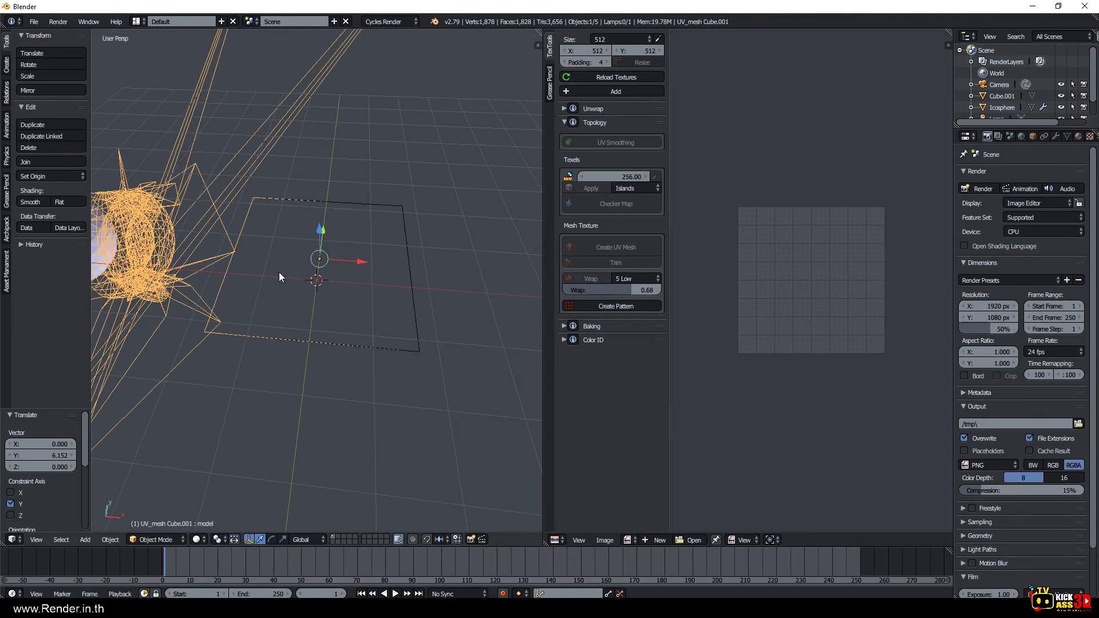
left_click_drag(631, 290, 566, 290)
Delete the old wireframe UV mesh cage and create a new UV mesh from the textured sphere.
left_click(306, 303)
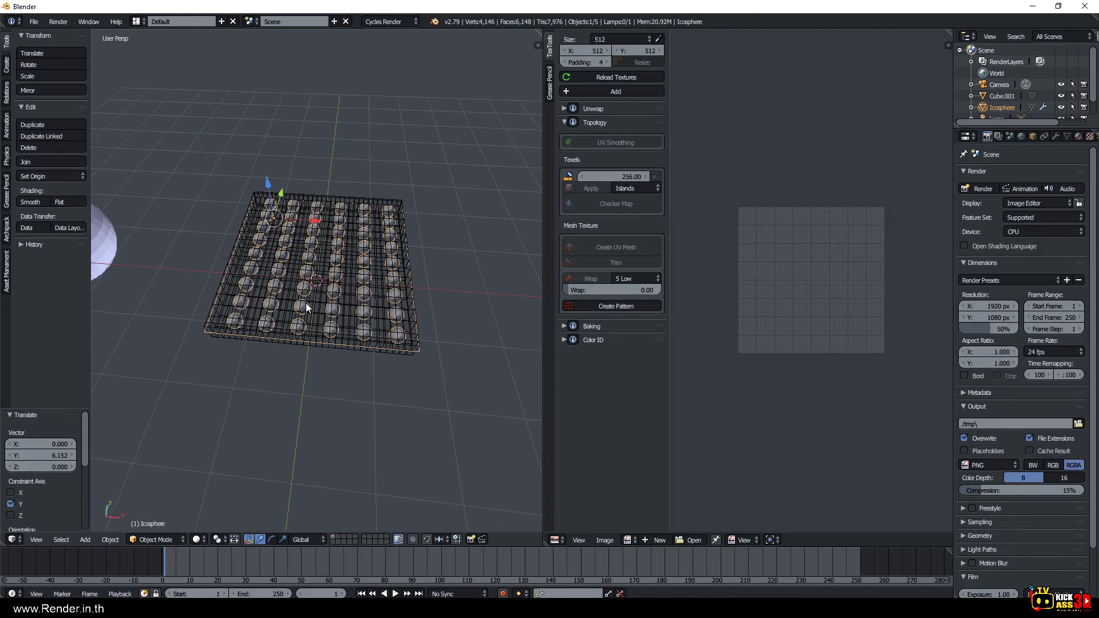
left_click(236, 334)
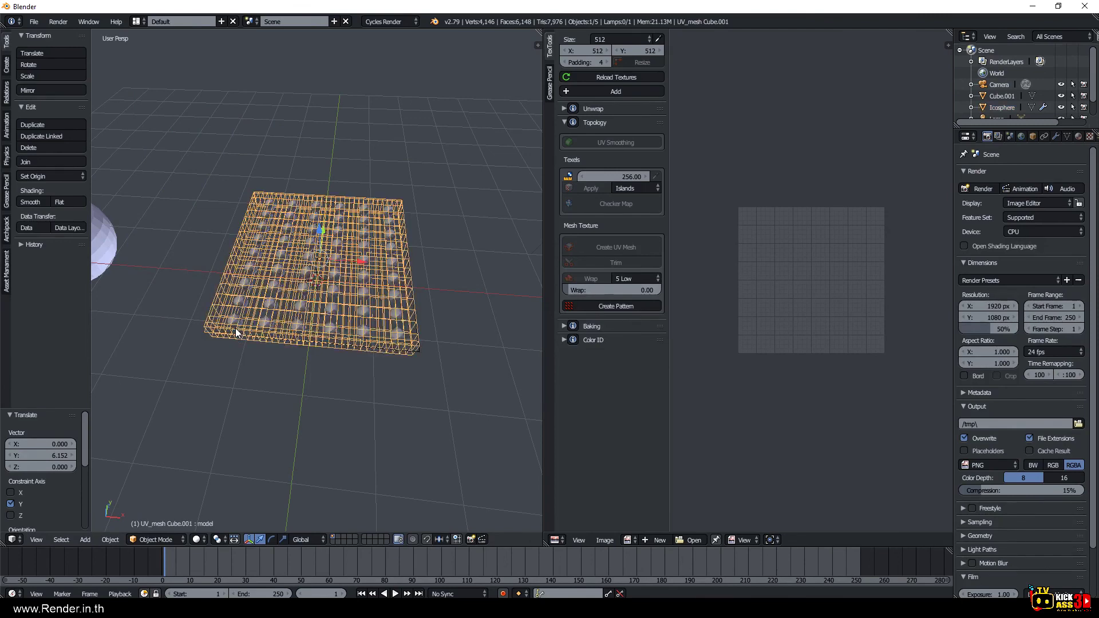
key("x")
left_click(236, 329)
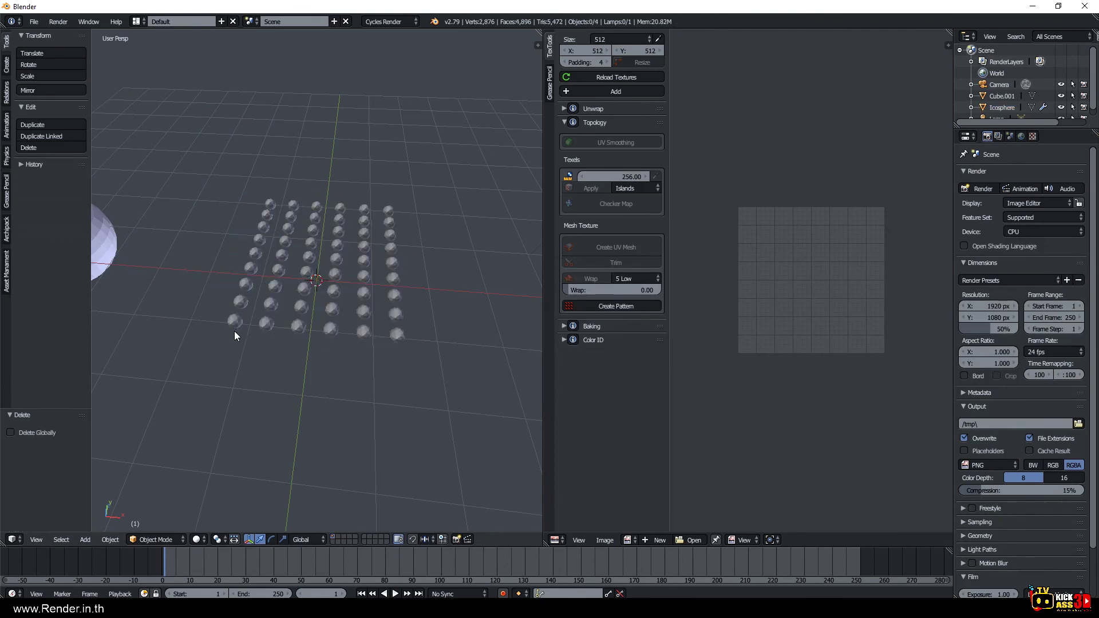
left_click(120, 269)
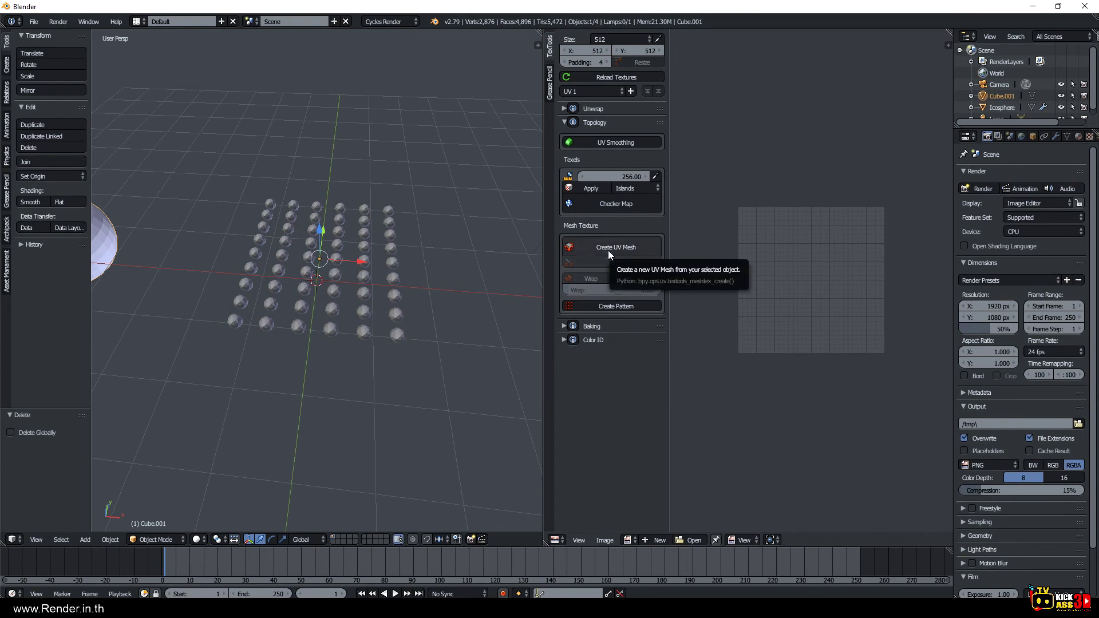
left_click(608, 252)
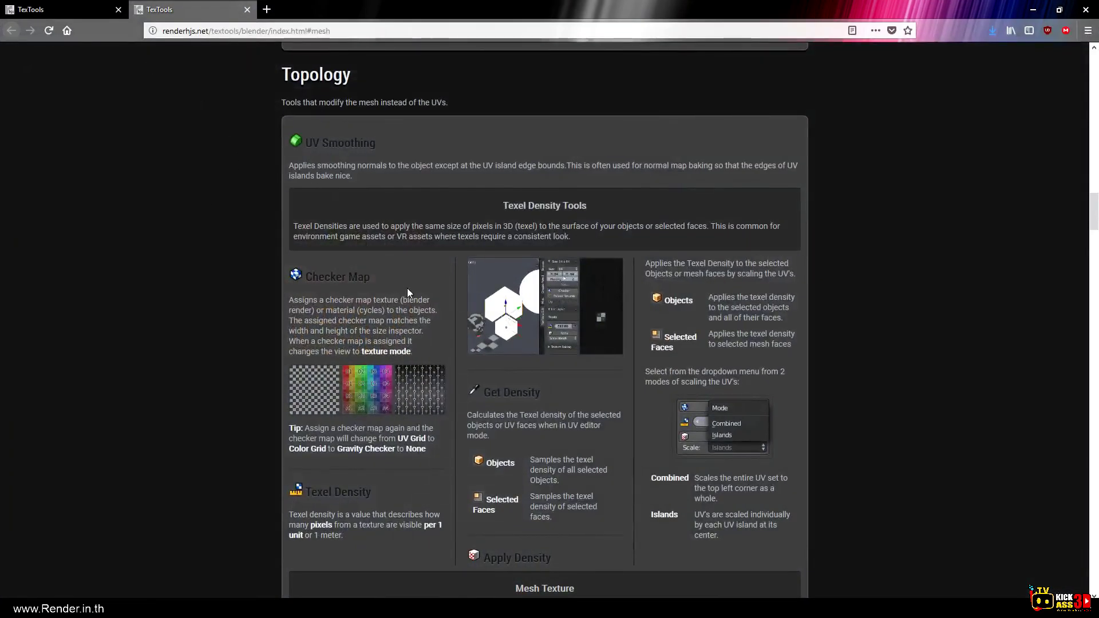
Scroll the TexTools docs to the Mesh Texture section, then return to Blender.
scroll(473, 299, "down", 10)
scroll(478, 280, "down", 4)
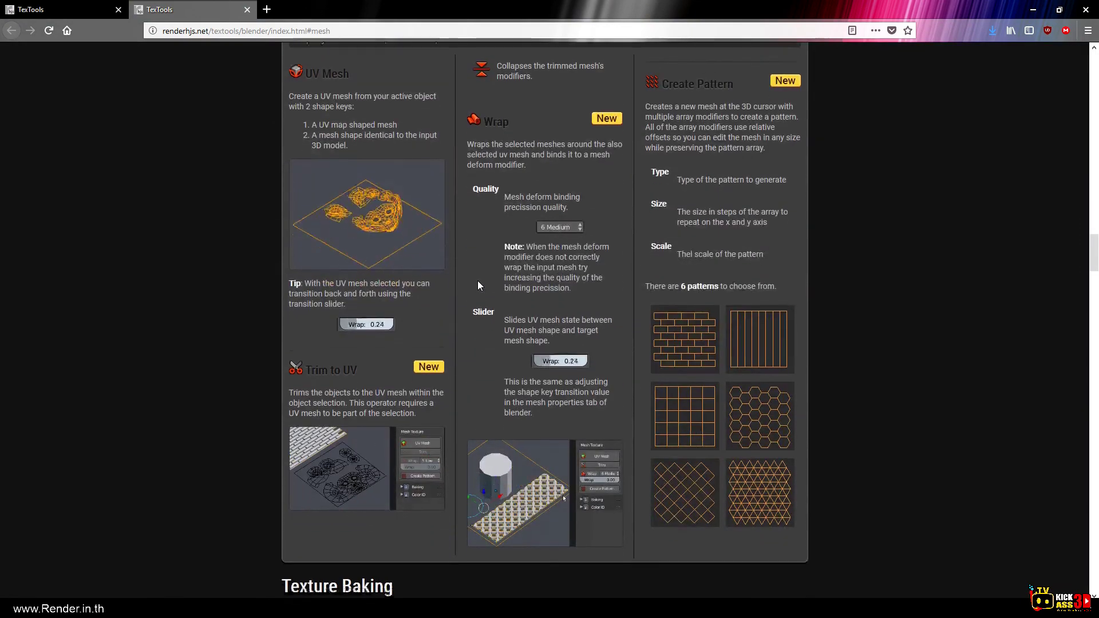
scroll(535, 256, "up", 1)
scroll(536, 262, "up", 1)
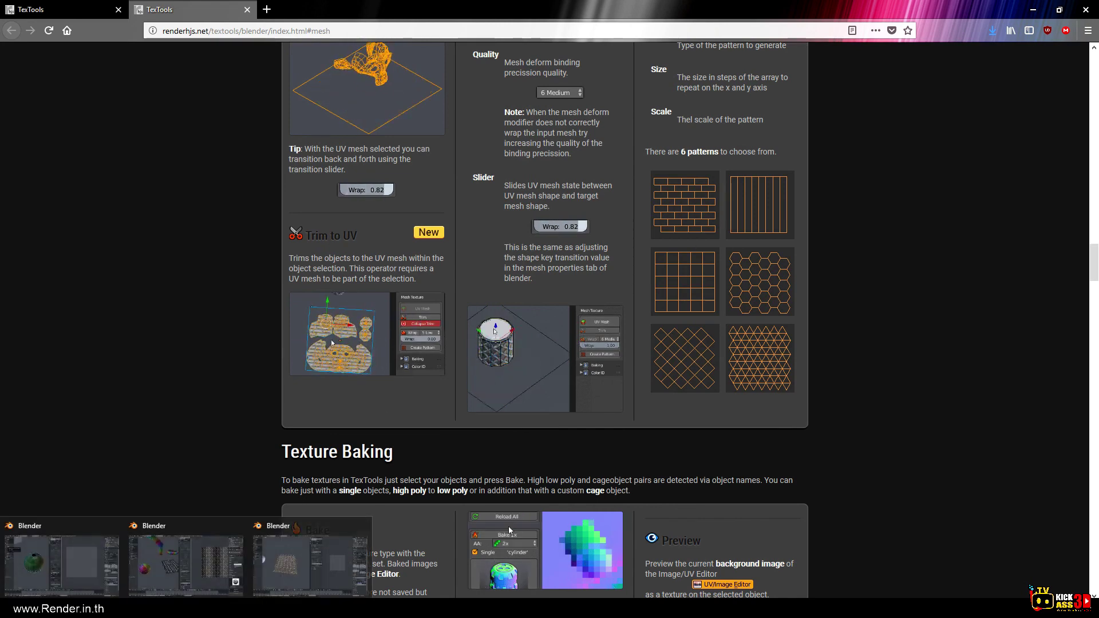
left_click(309, 558)
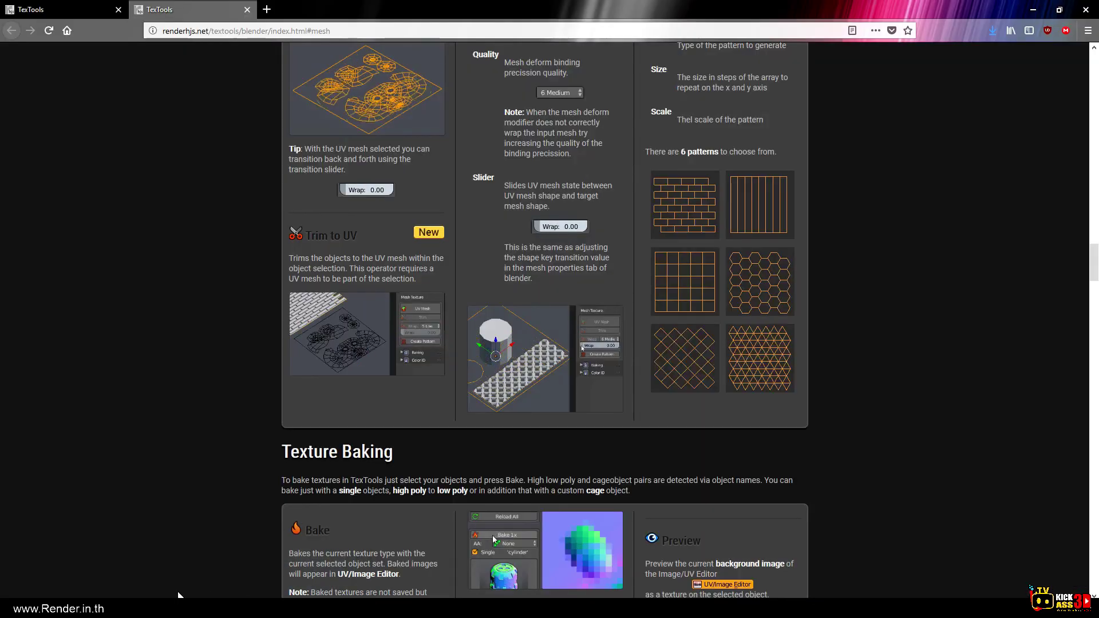
Select the icosphere plus the UV mesh, trim the pattern, and wrap it onto the sphere.
left_click(305, 564)
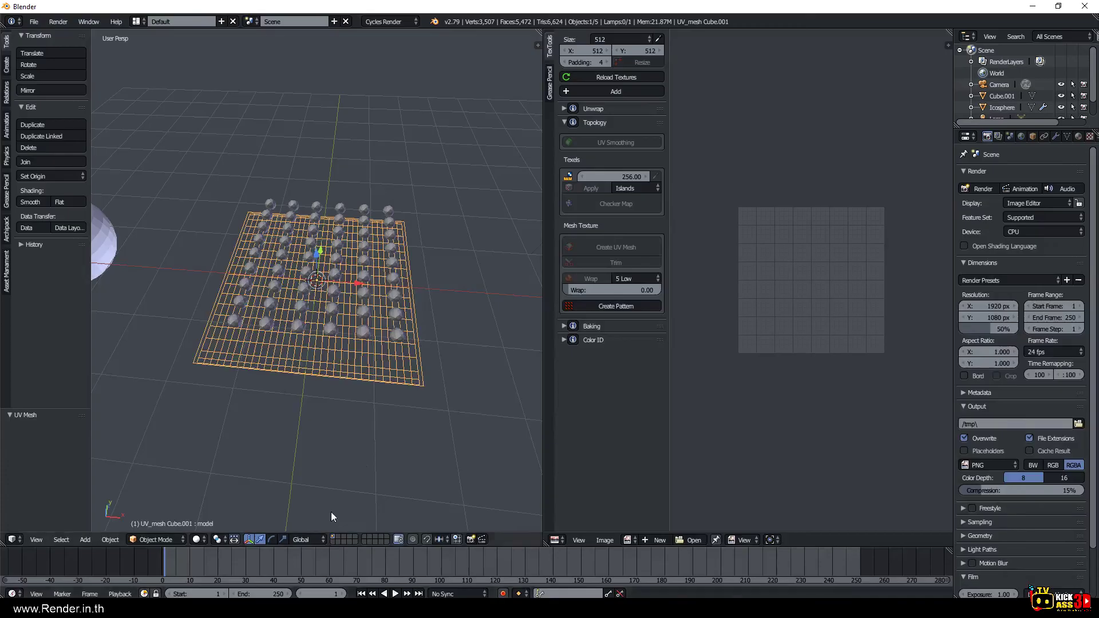
right_click(328, 367)
mouse_move(328, 367)
middle_mouse_down()
mouse_move(434, 334)
mouse_move(288, 368)
middle_mouse_up()
right_click(372, 376, "shift")
scroll(373, 381, "down", 3)
scroll(283, 363, "down", 2)
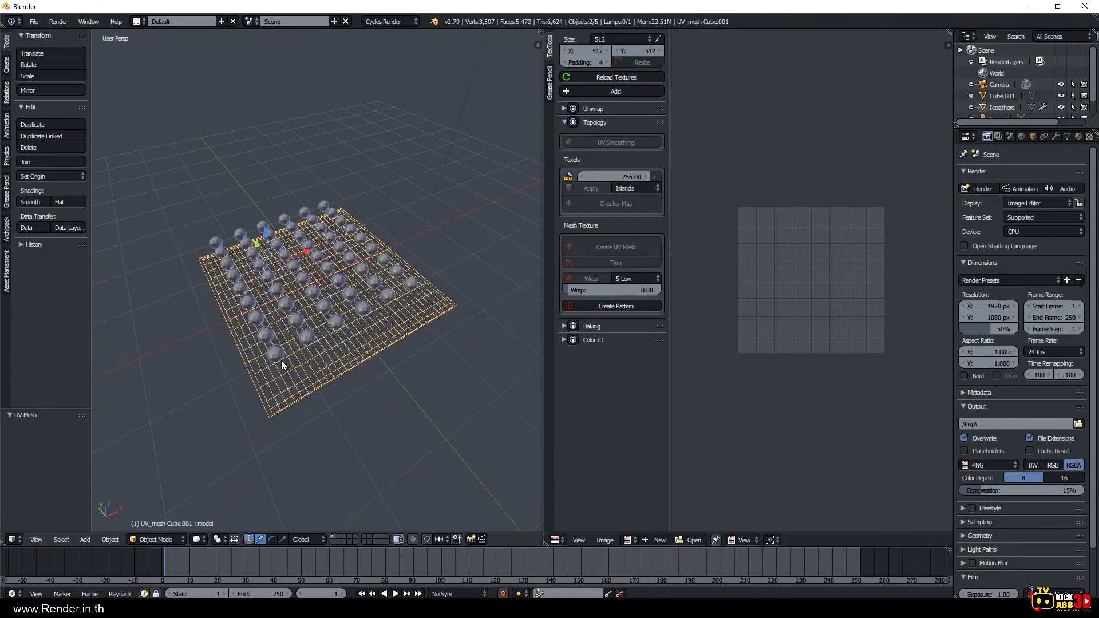
scroll(280, 360, "down", 2)
right_click(285, 330)
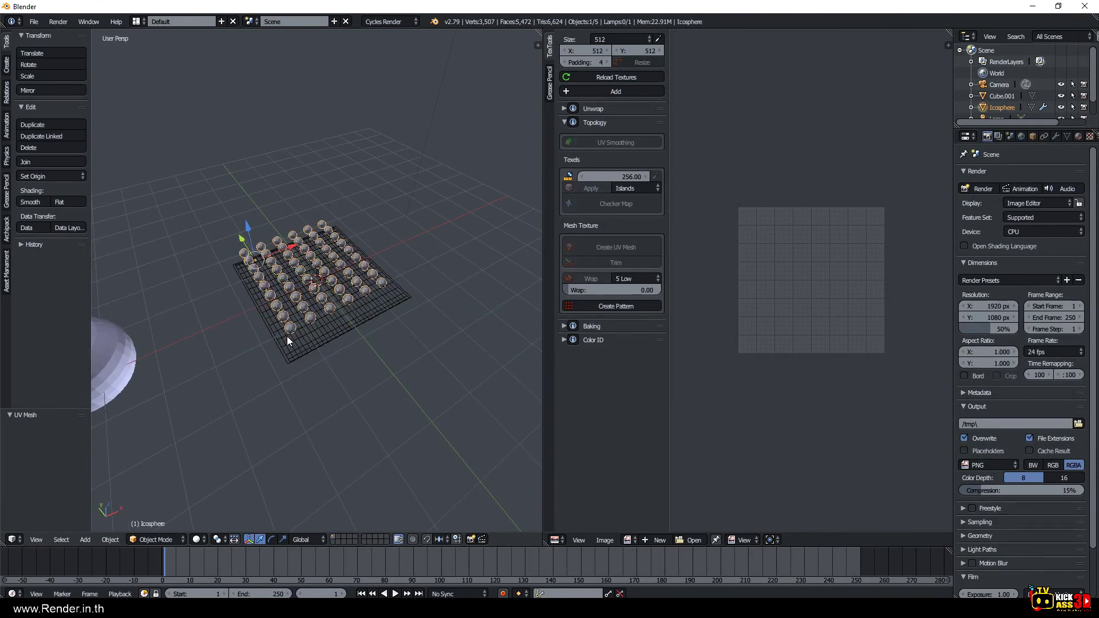
right_click(289, 348, "shift")
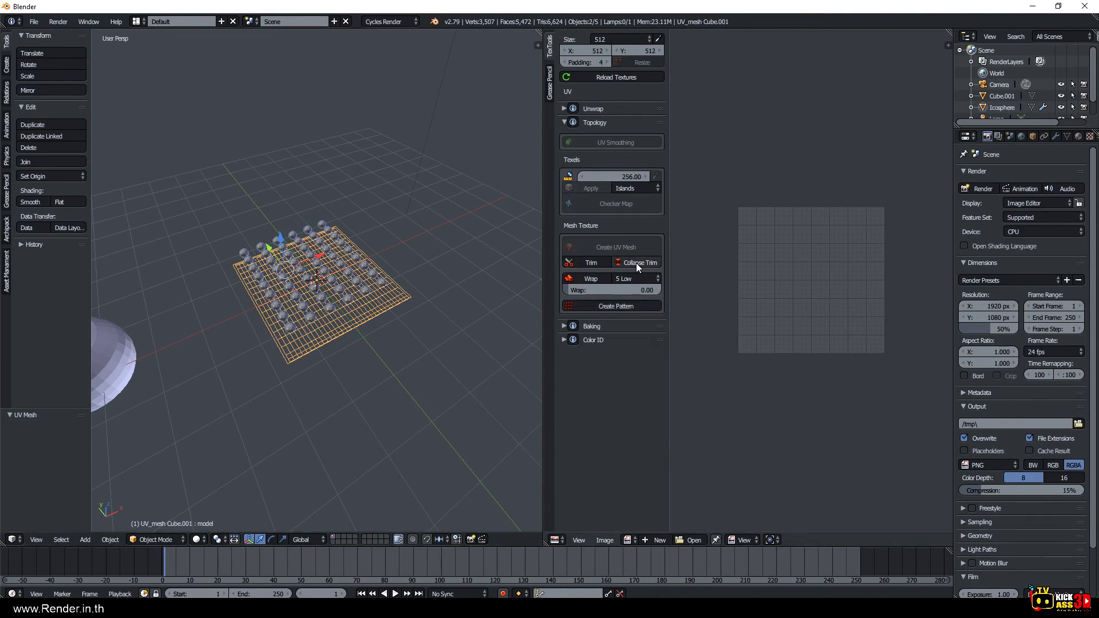
left_click(596, 263)
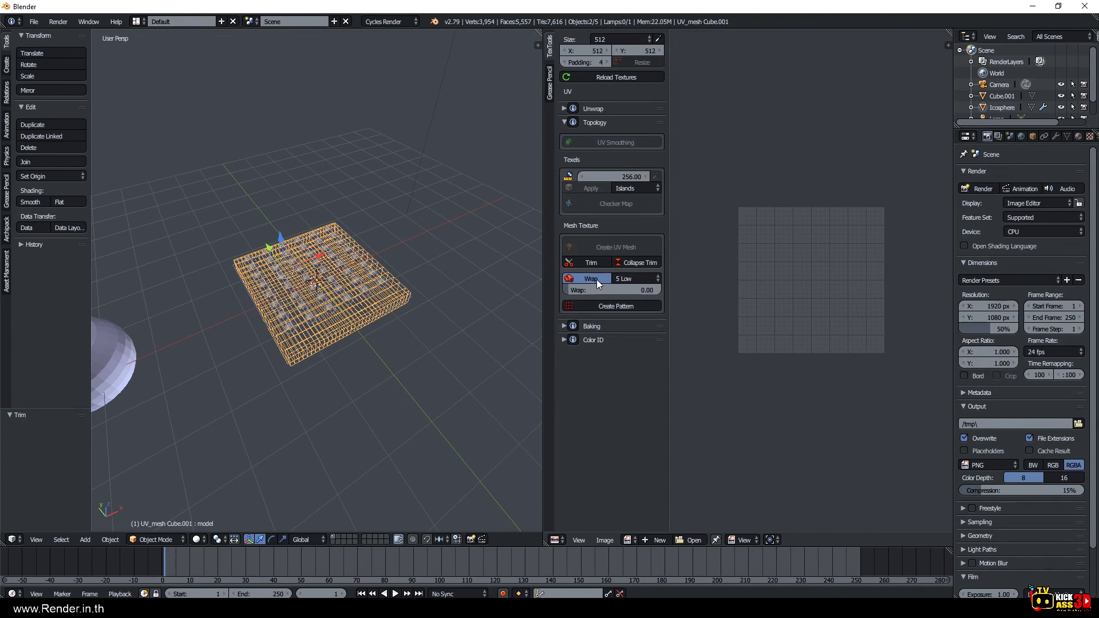
left_click(597, 280)
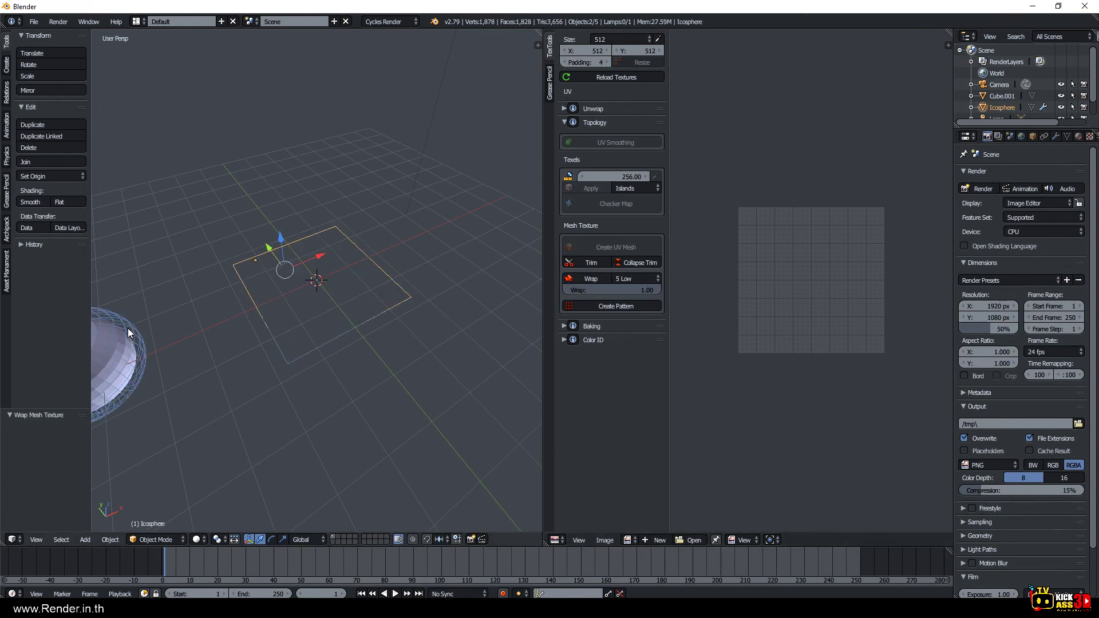
Set the Wrap value back to 0 and move the reference image window aside.
mouse_move(164, 342)
middle_mouse_down("shift")
mouse_move(279, 307)
mouse_move(340, 322)
middle_mouse_up("shift")
left_click_drag(630, 290, 572, 291)
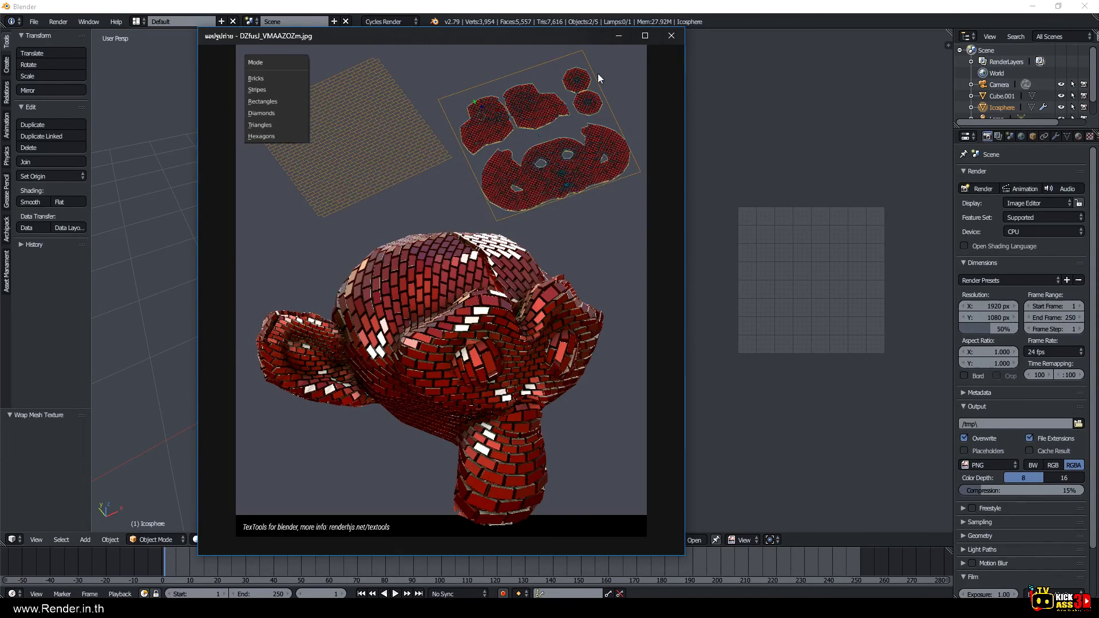
left_click_drag(572, 33, 91, 41)
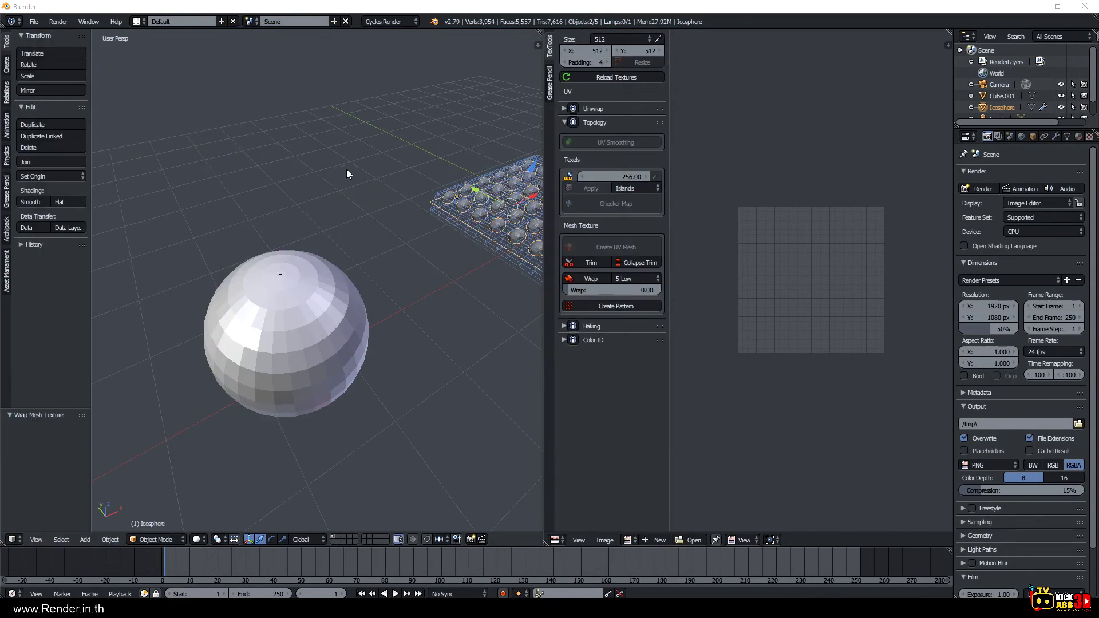
Delete the wrapped pattern object and the UV mesh plane.
right_click(431, 252)
key("Delete")
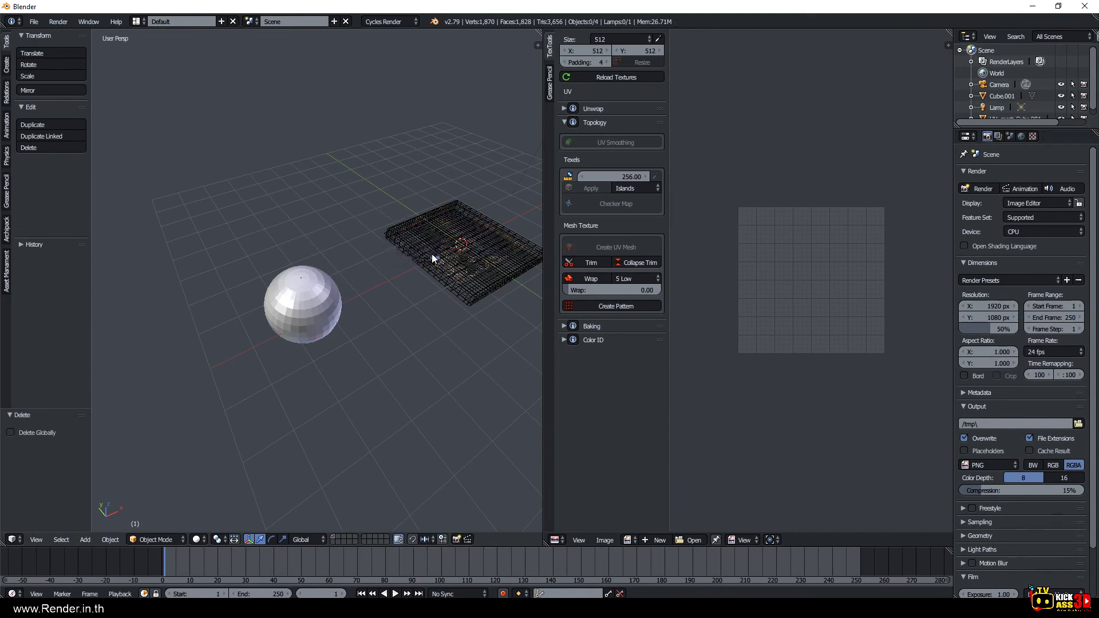
right_click(432, 253)
key("x")
left_click(438, 258)
mouse_move(437, 259)
middle_mouse_down()
mouse_move(441, 273)
mouse_move(322, 291)
mouse_move(372, 293)
middle_mouse_up()
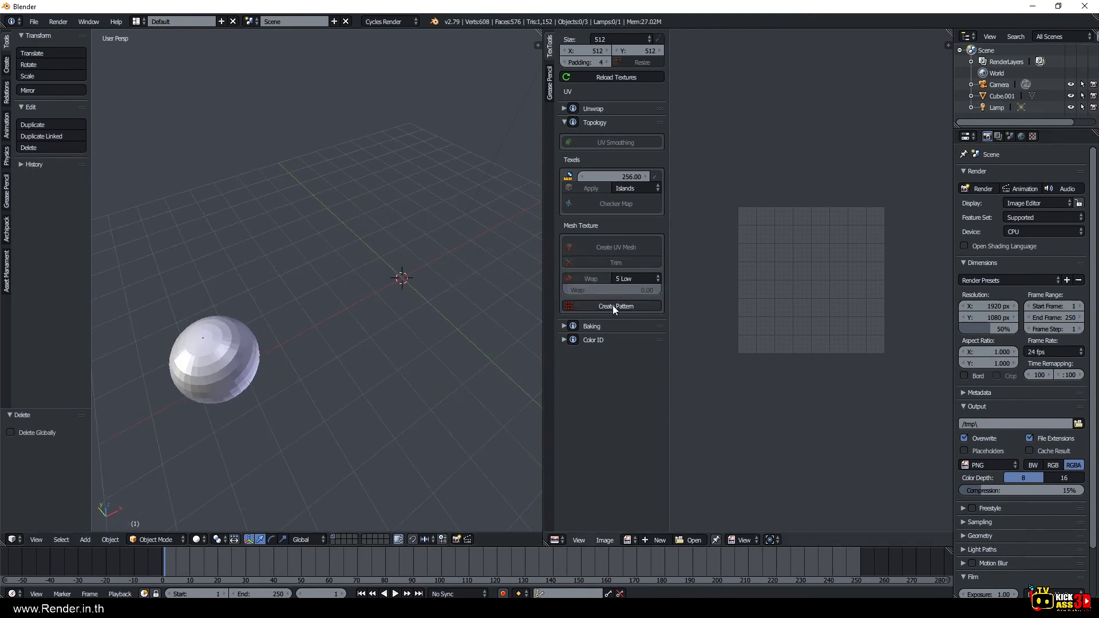
left_click(612, 305)
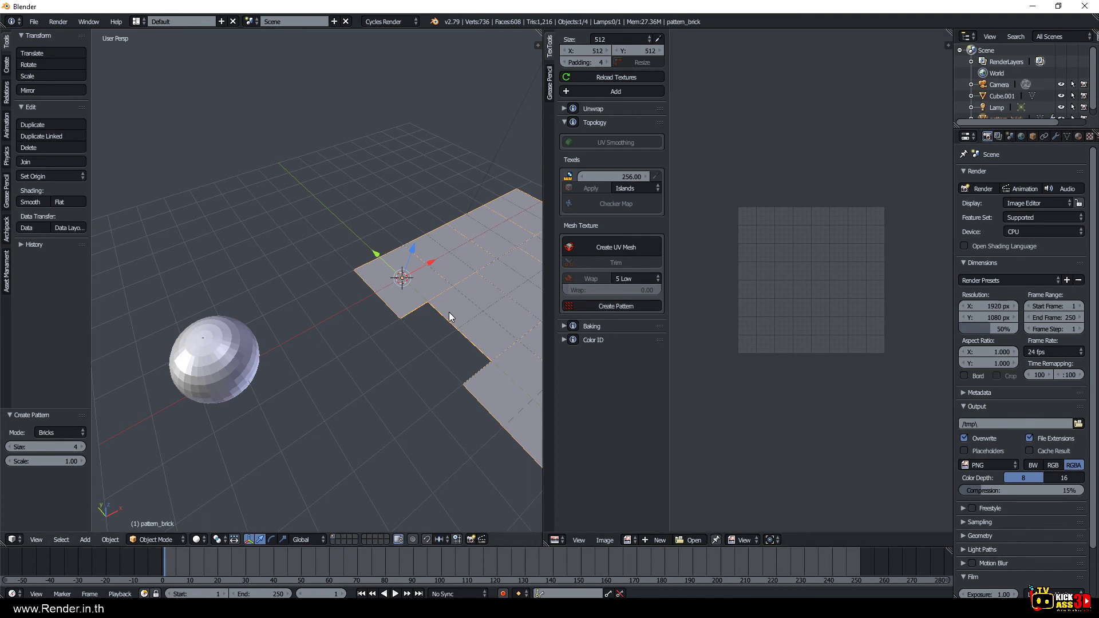
middle_click_drag(449, 312, 383, 269, "shift")
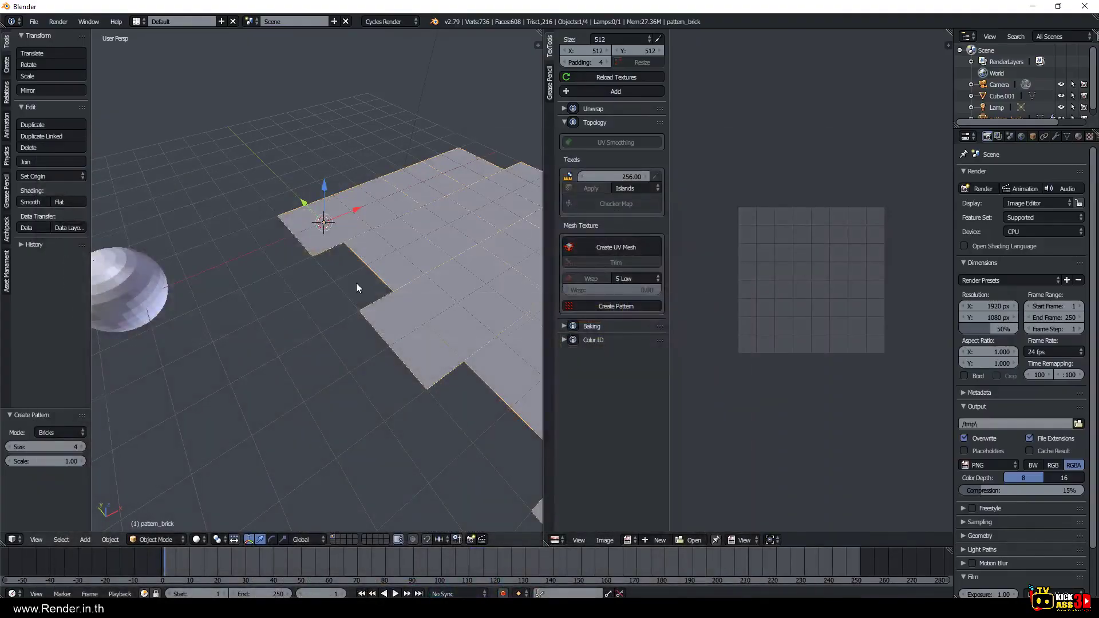
mouse_move(356, 282)
middle_mouse_down()
mouse_move(392, 305)
mouse_move(321, 261)
middle_mouse_up()
scroll(355, 281, "up", 3)
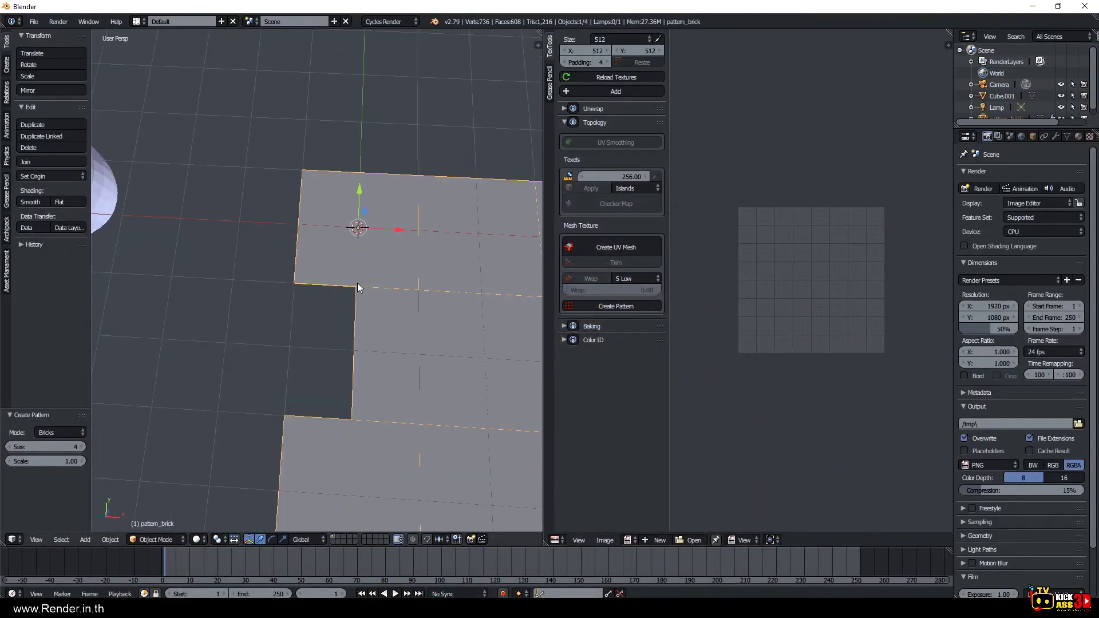
key("Tab")
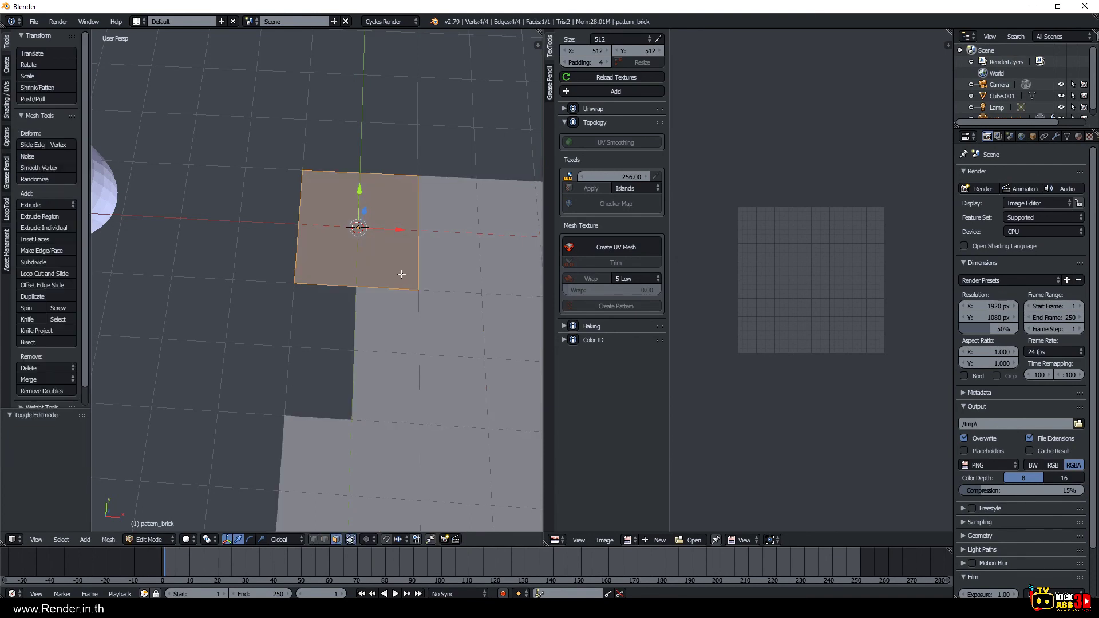
key("e")
left_click(486, 285)
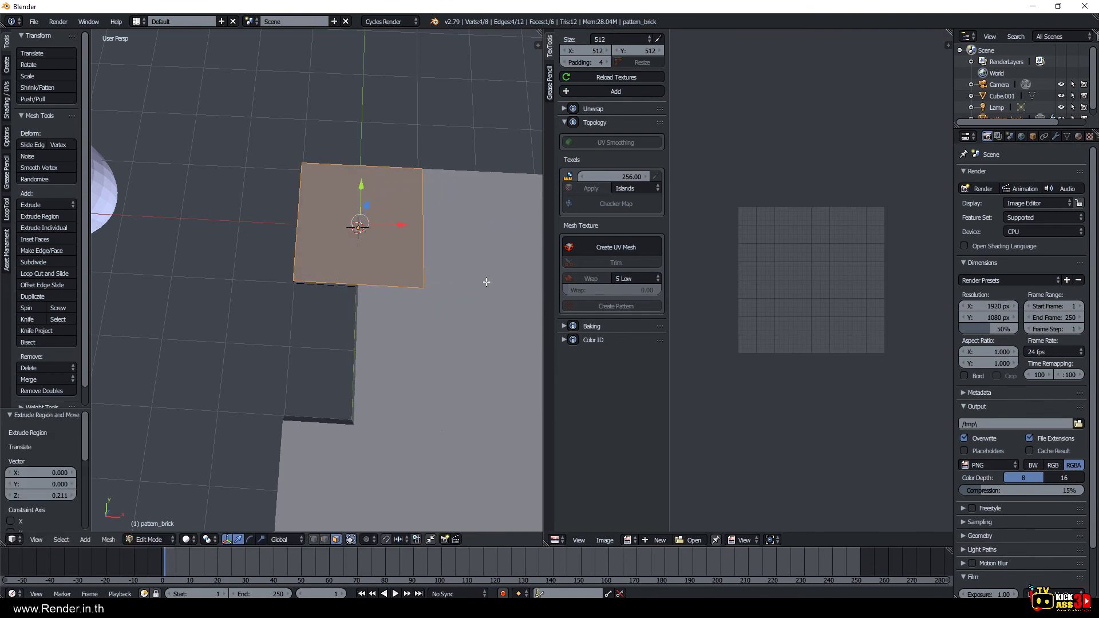
key("s")
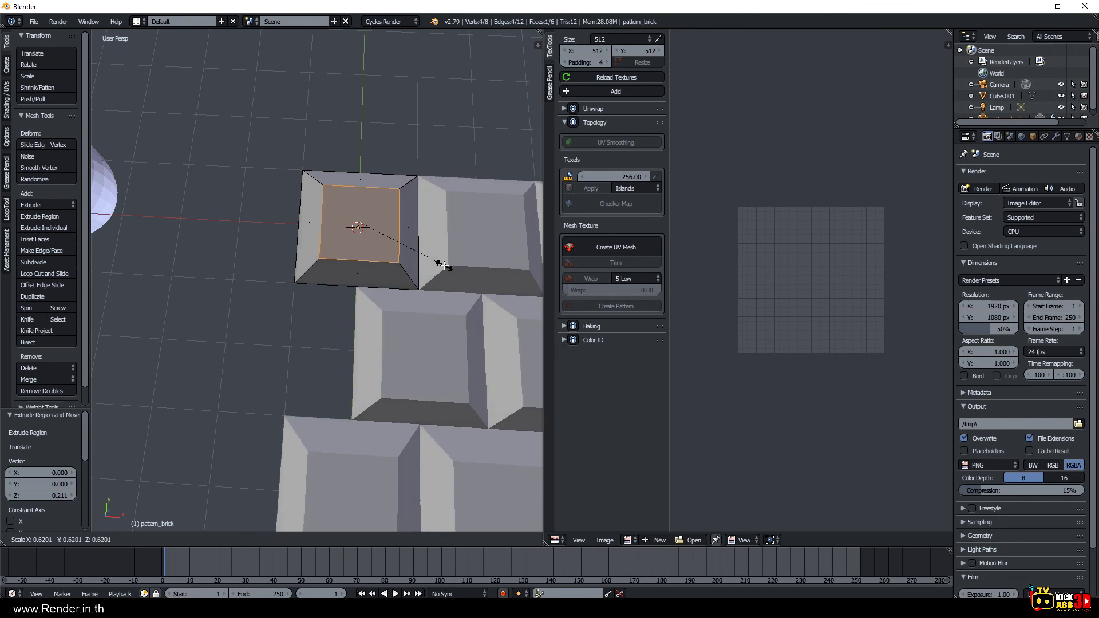
left_click(461, 281)
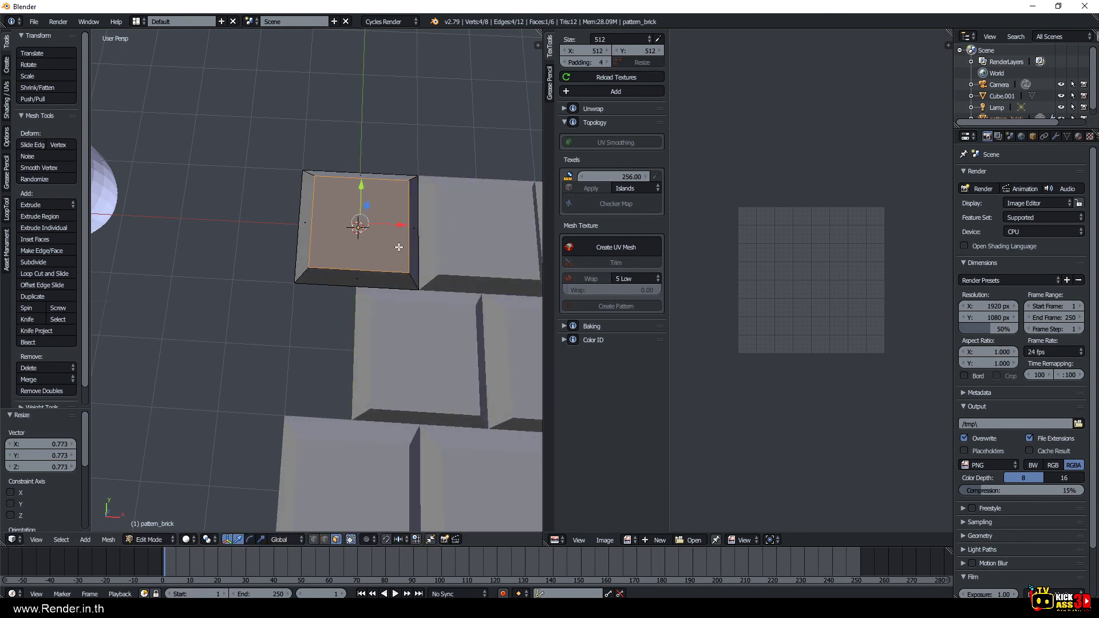
scroll(397, 247, "down", 5)
key("Tab")
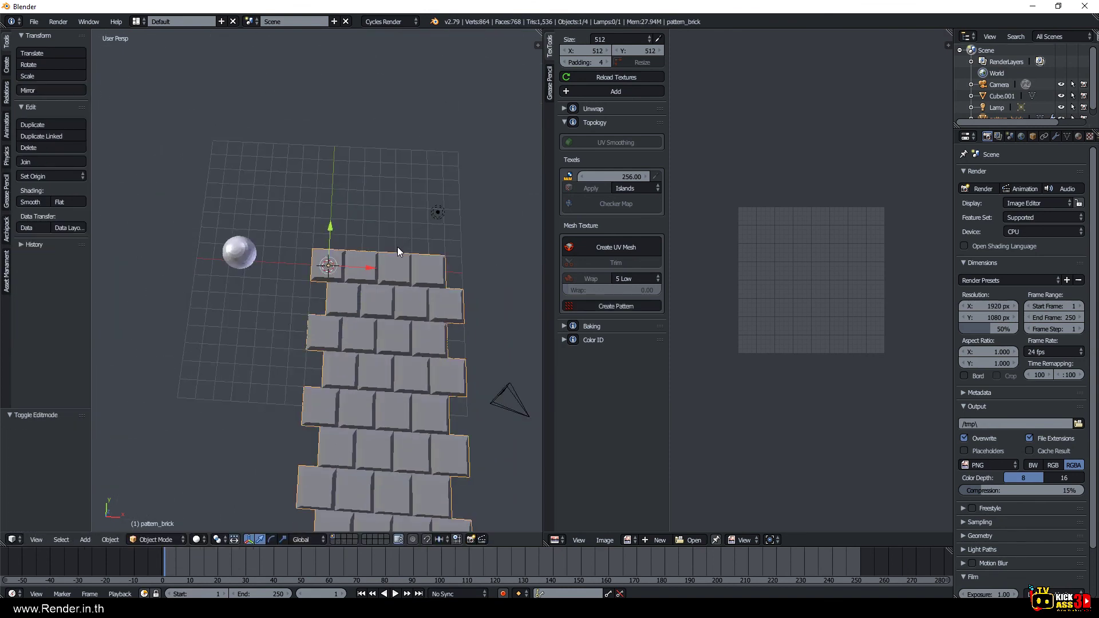
key("x")
left_click(399, 248)
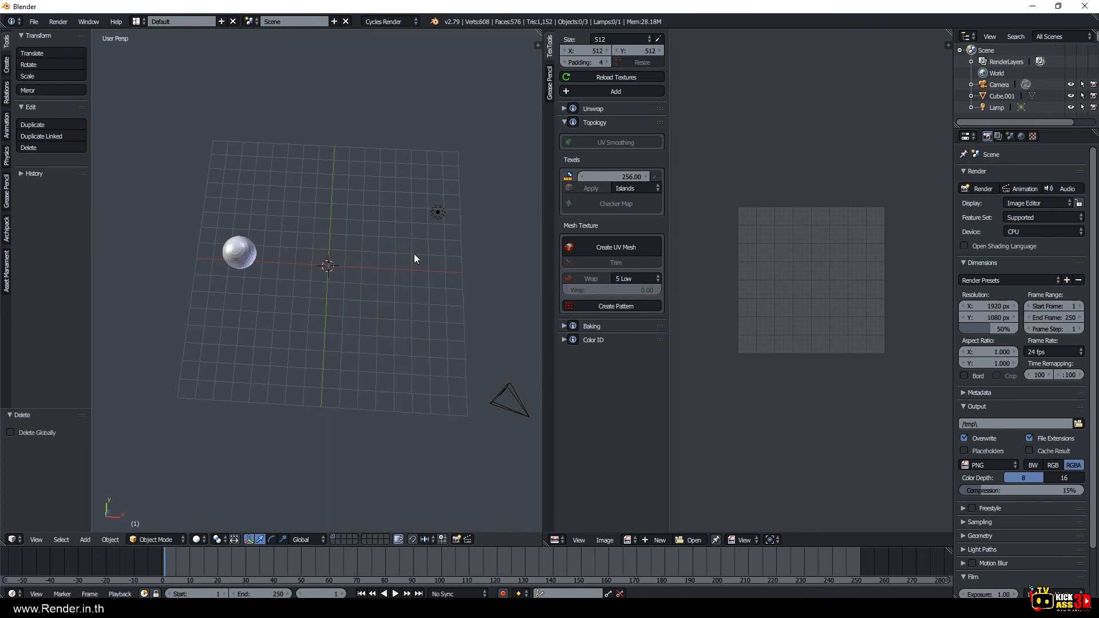
Create a TexTools pattern mesh and switch its Mode to Stripes.
left_click(586, 304)
left_click(54, 433)
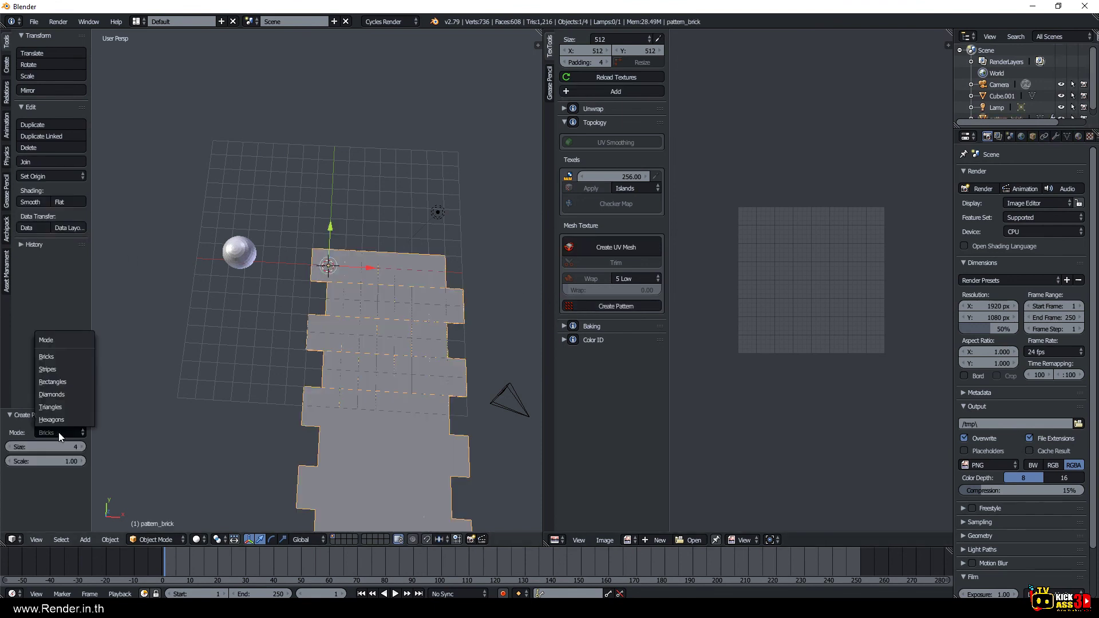
left_click(59, 370)
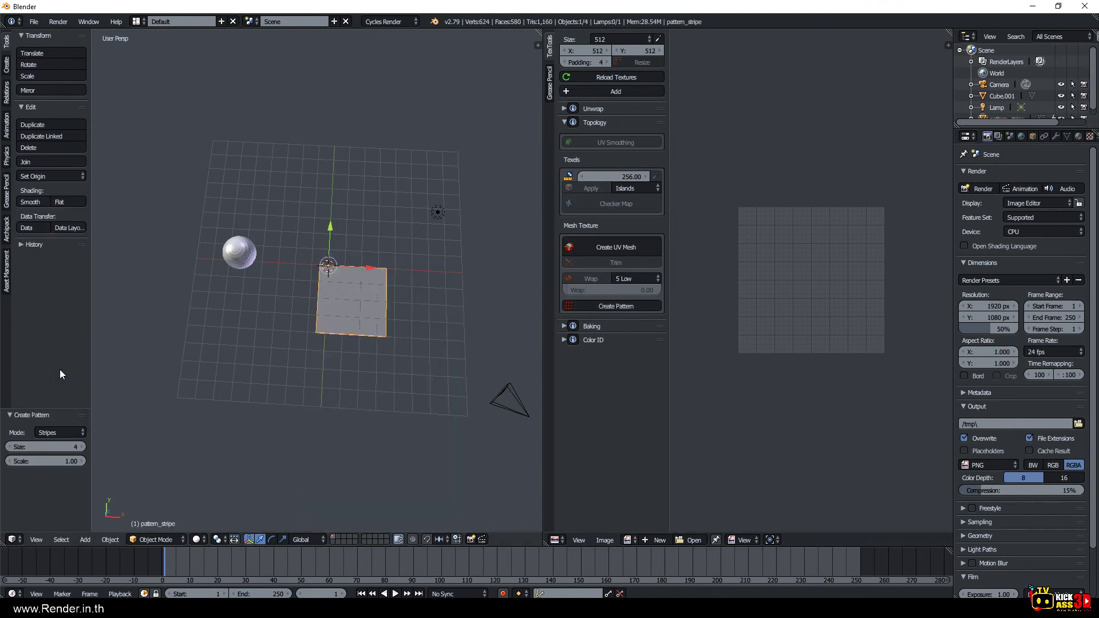
In Edit Mode, extrude the stripe face and scale it to 0.979.
key("Tab")
scroll(400, 253, "up", 1)
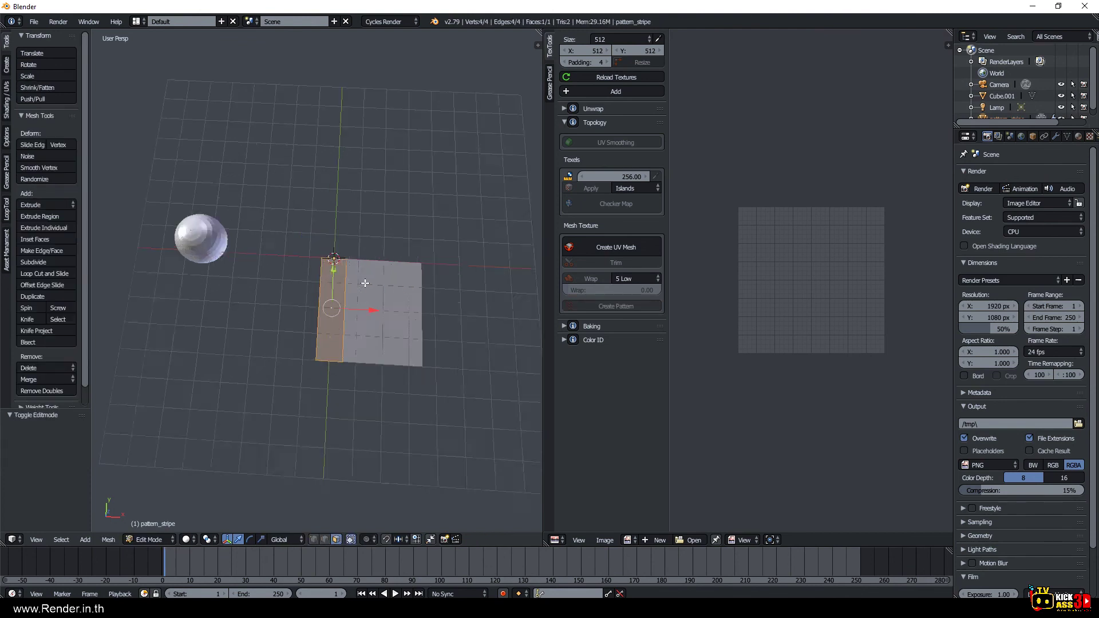
scroll(400, 254, "up", 6)
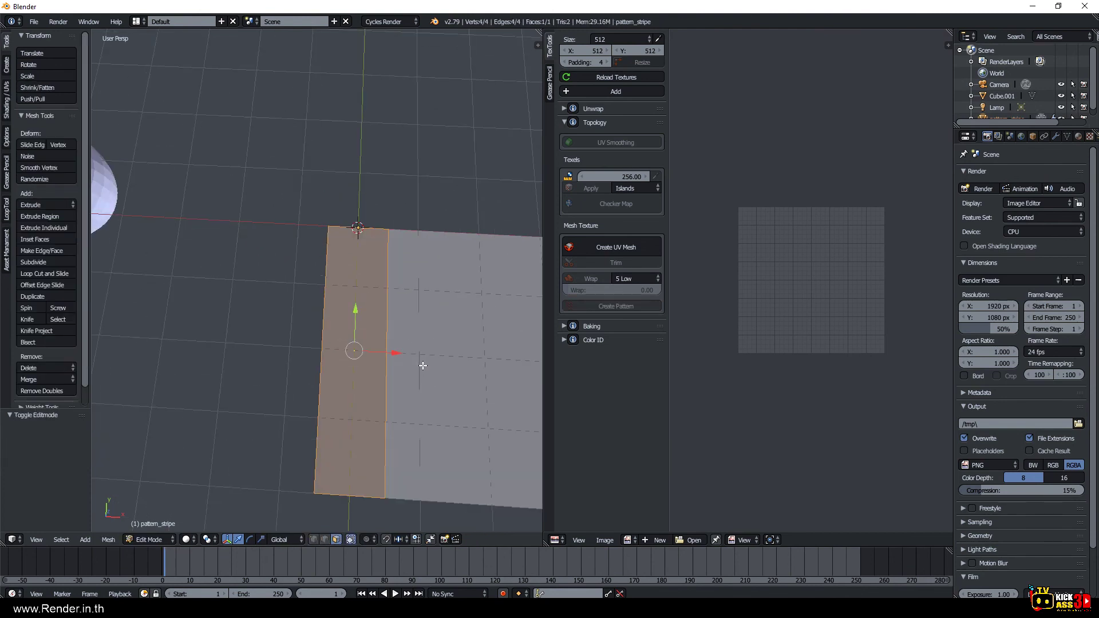
key("e")
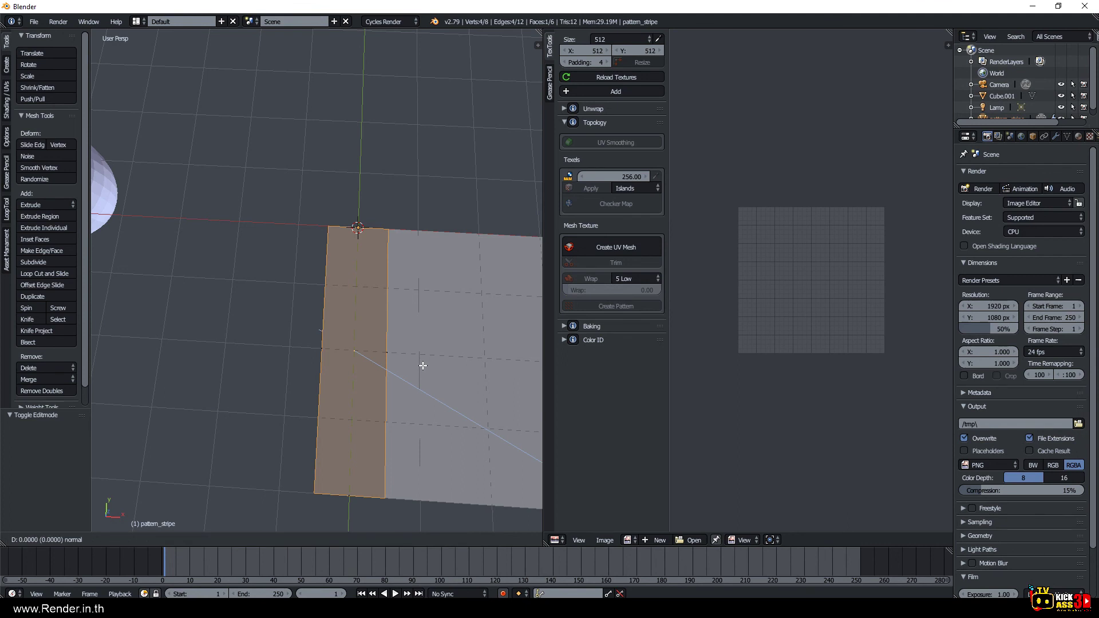
left_click(425, 365)
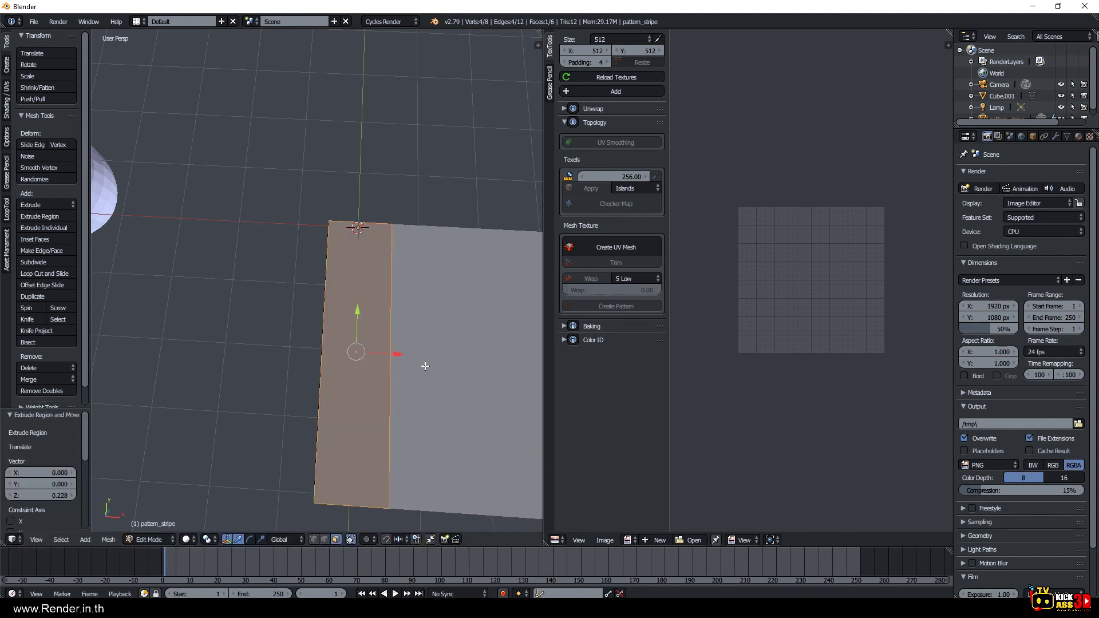
key("s")
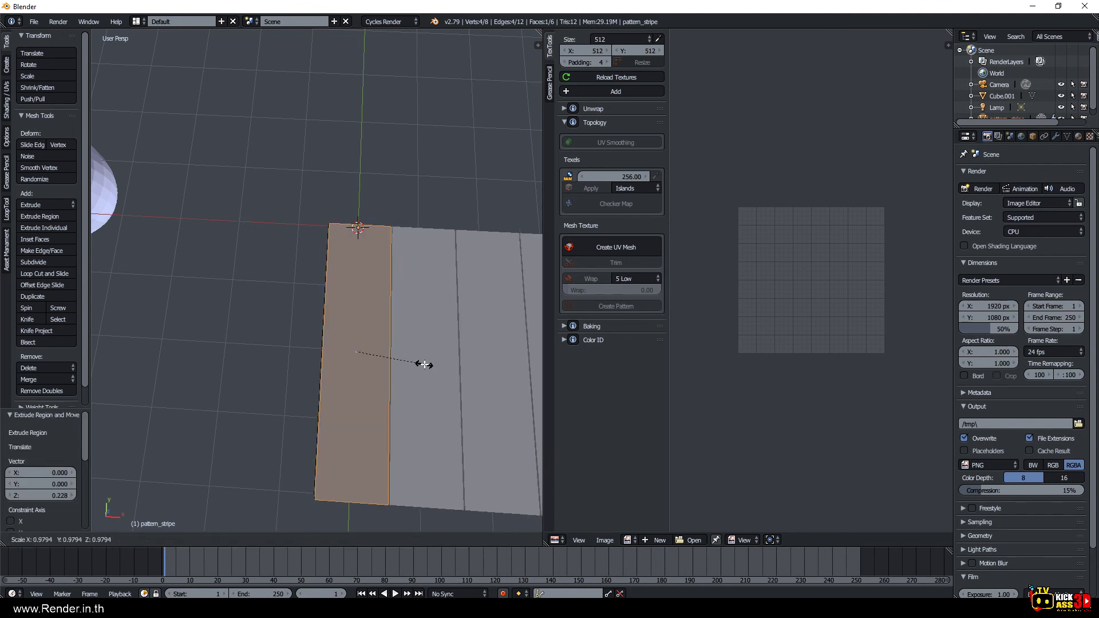
left_click(423, 364)
Place the 3D cursor on the stripe plane, then delete the stripe object.
middle_click_drag(422, 364, 406, 275)
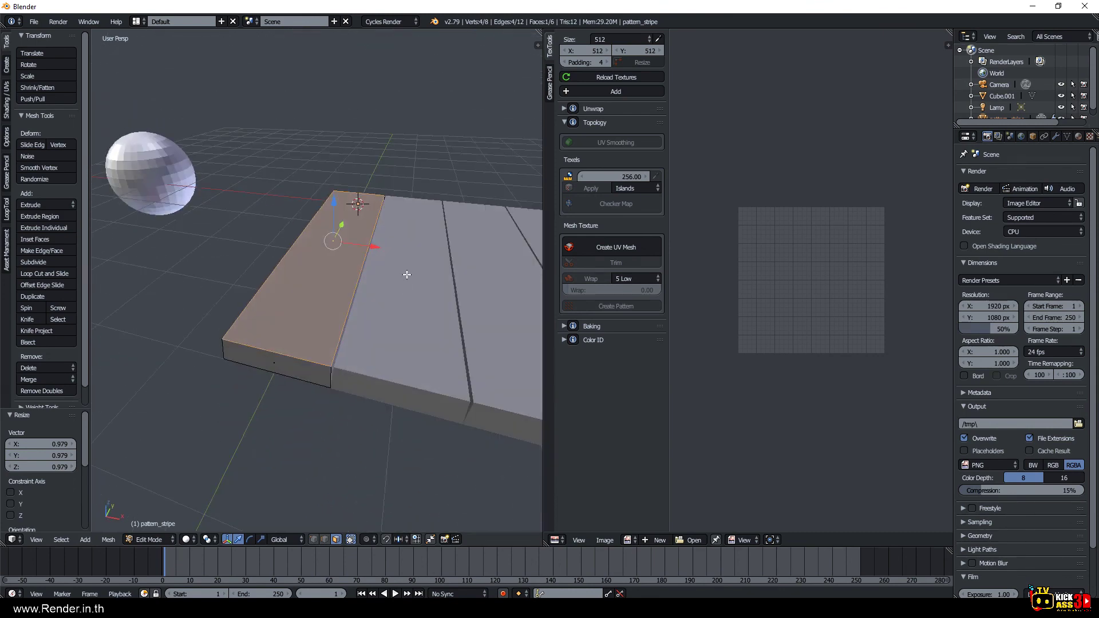
scroll(406, 274, "down", 2)
scroll(406, 274, "down", 2)
left_click(407, 275)
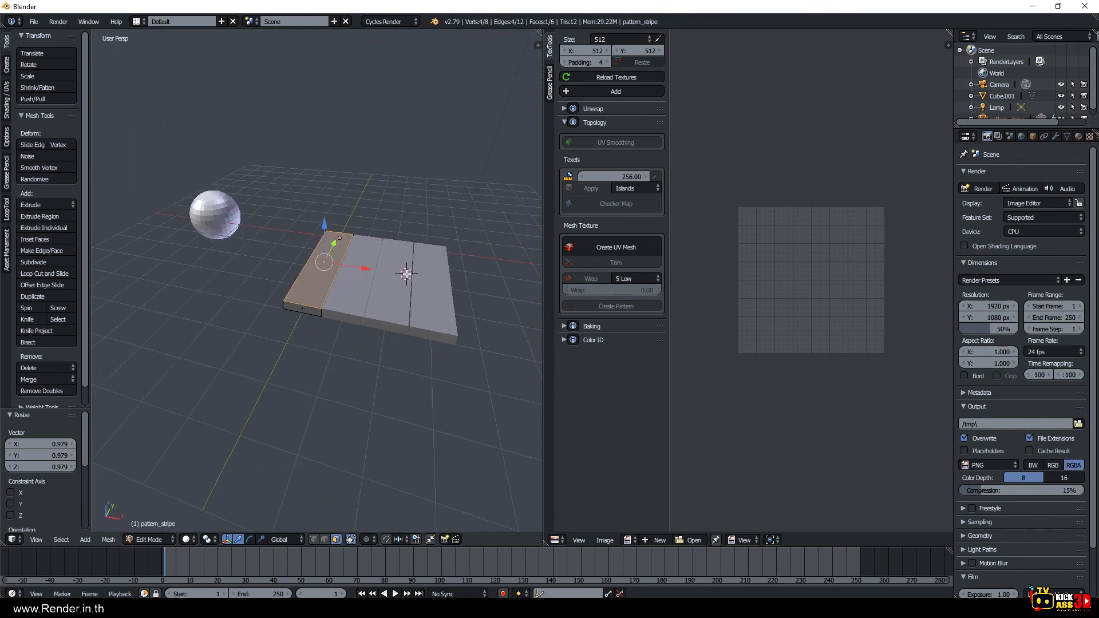
key("Tab")
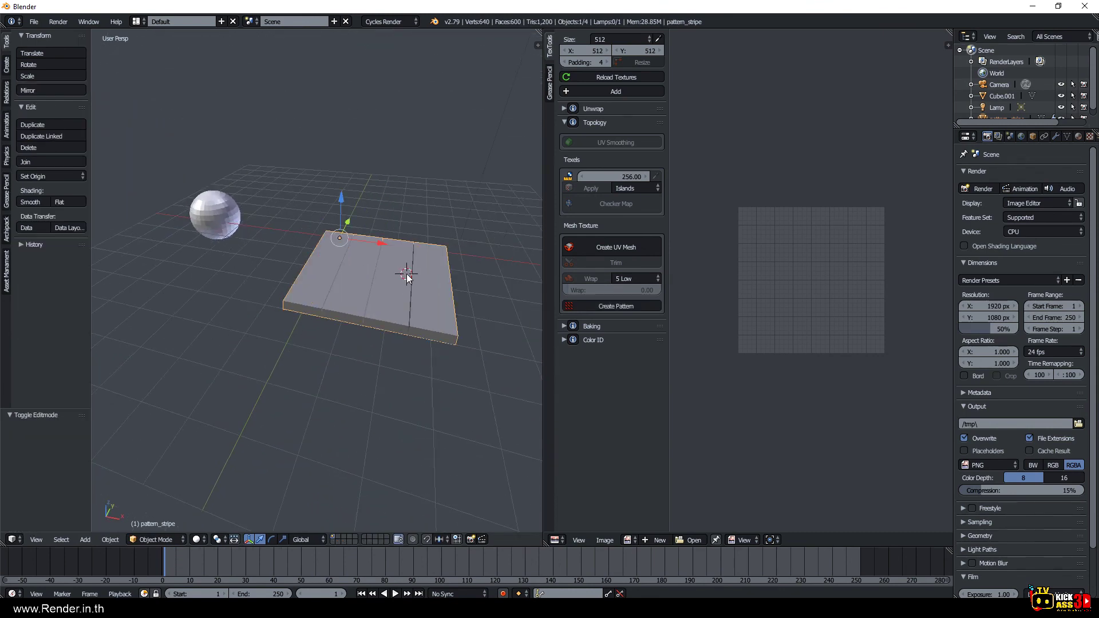
key("x")
left_click(407, 276)
Create a new pattern mesh at the 3D cursor with Mode set to Diamonds.
left_click(598, 306)
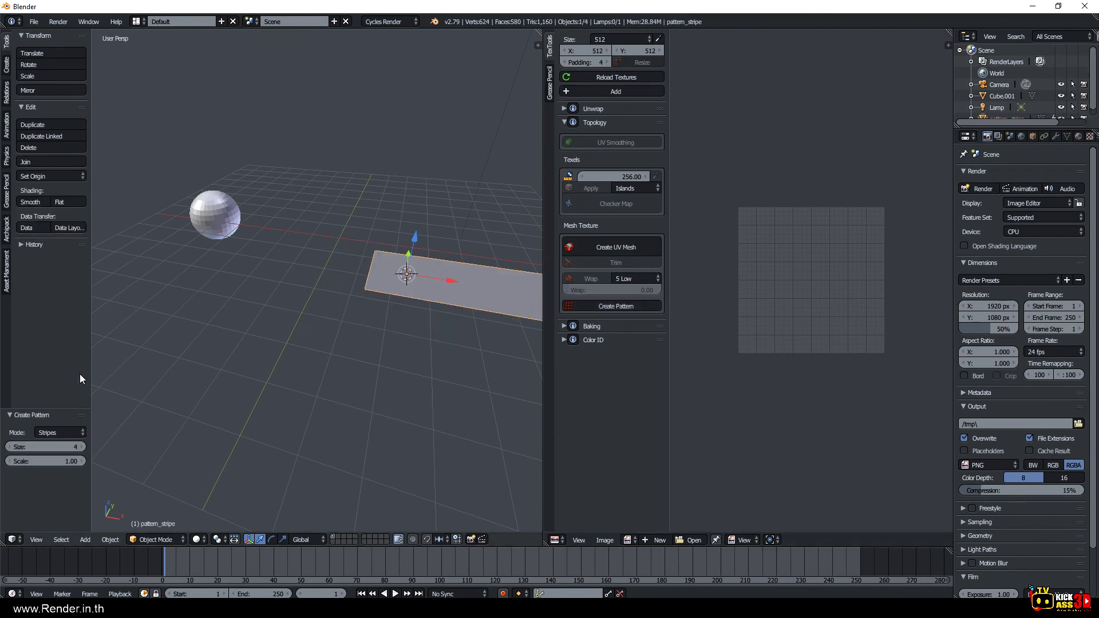
left_click(58, 432)
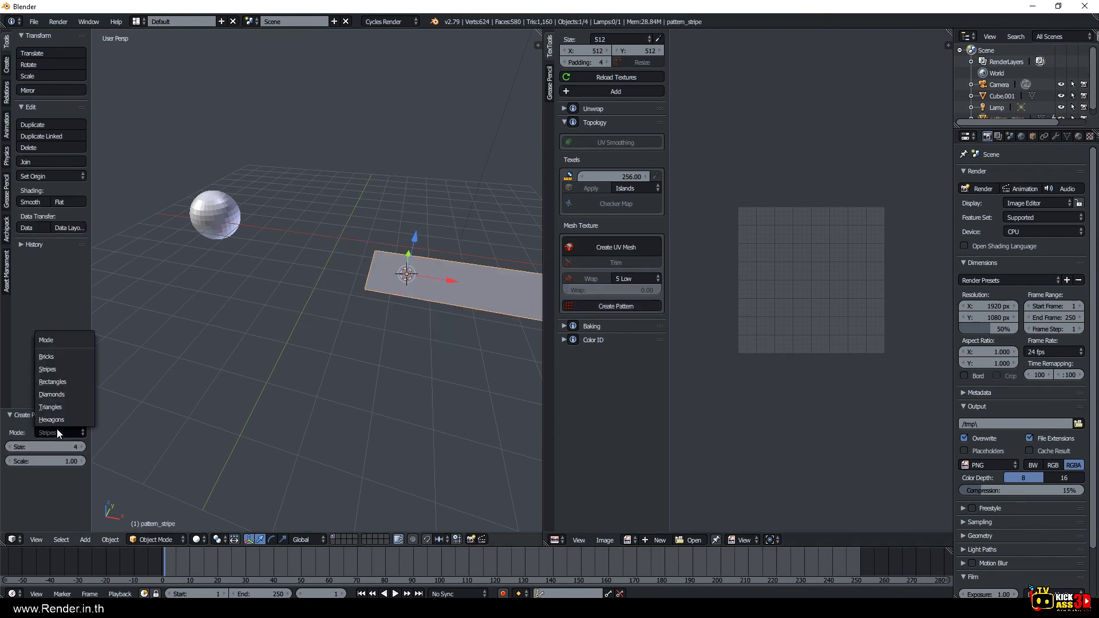
left_click(71, 395)
scroll(312, 346, "down", 3)
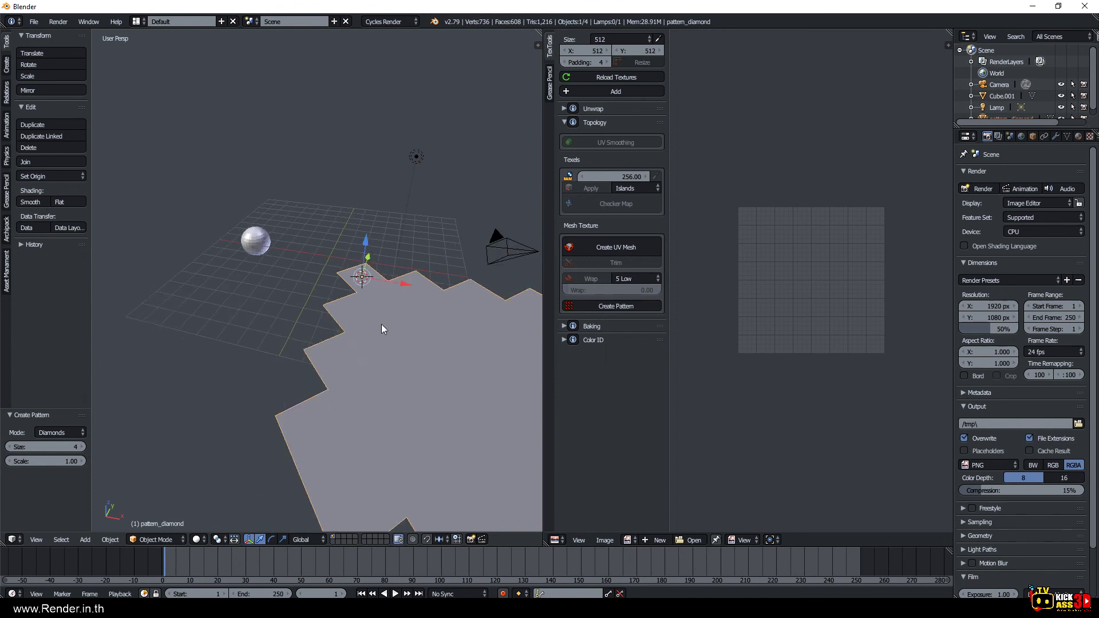
In Edit Mode, shrink the diamond pattern slightly and lift the face along Z.
key("Tab")
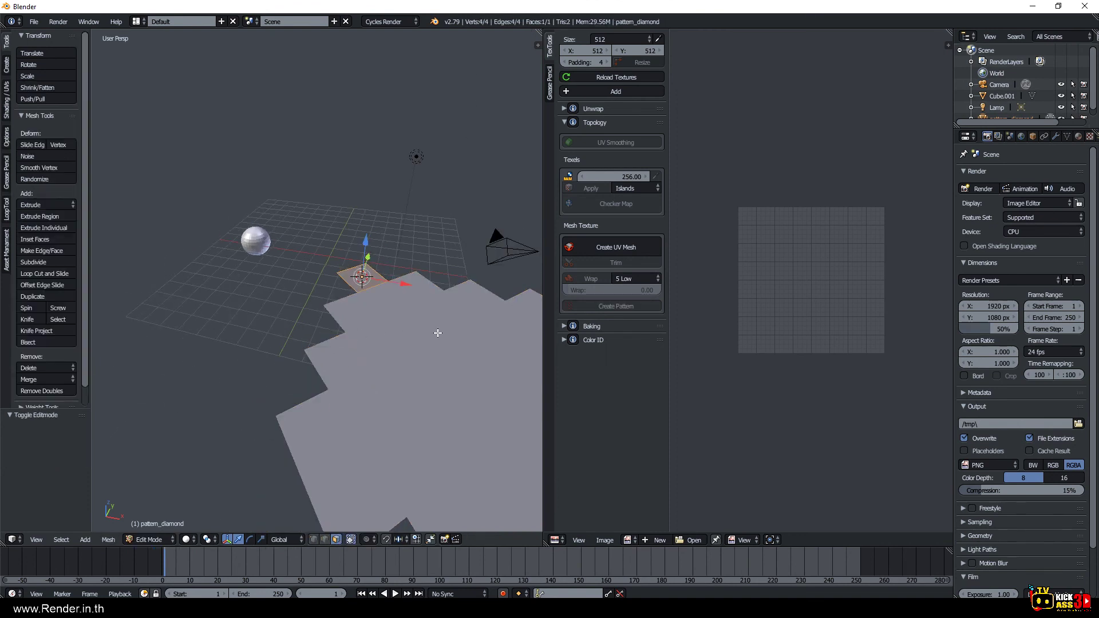
key("s")
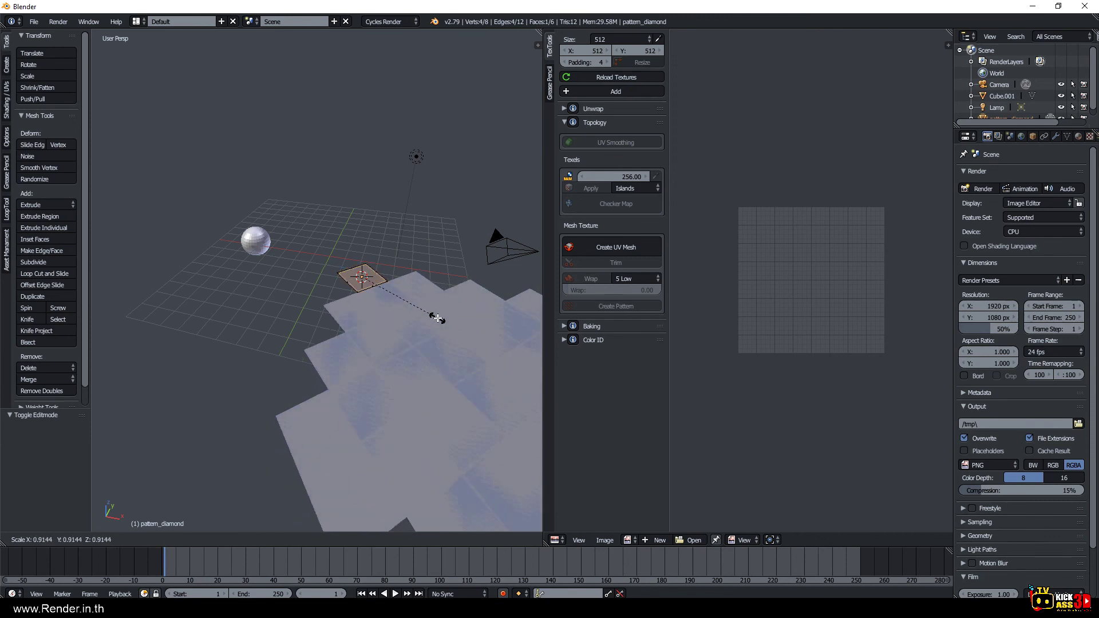
left_click(437, 313)
left_click_drag(366, 240, 365, 240)
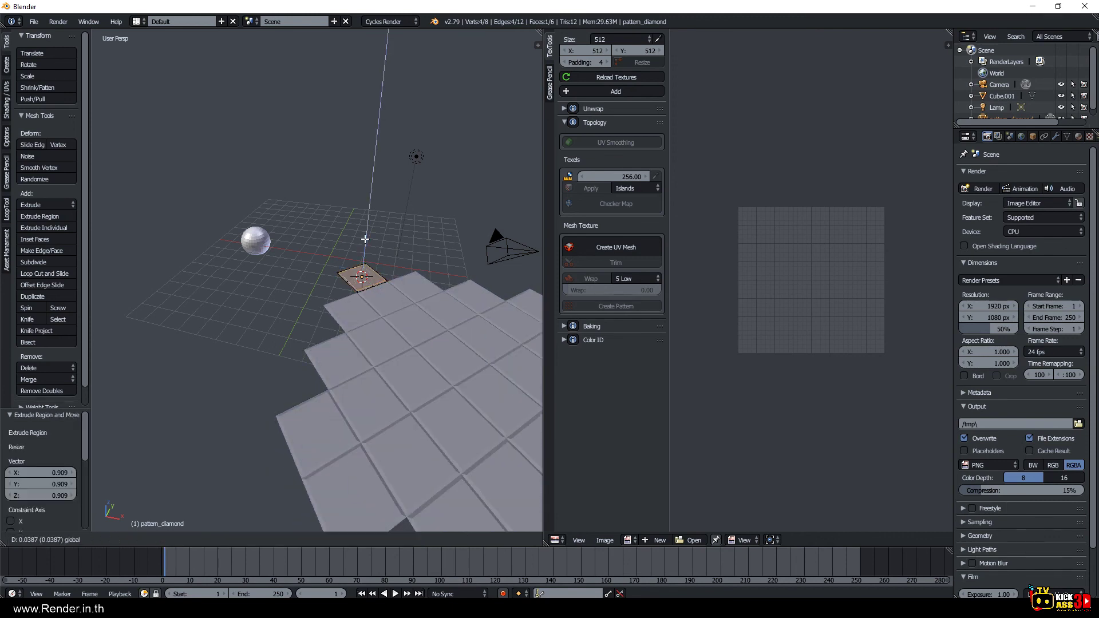
middle_click_drag(366, 240, 393, 332)
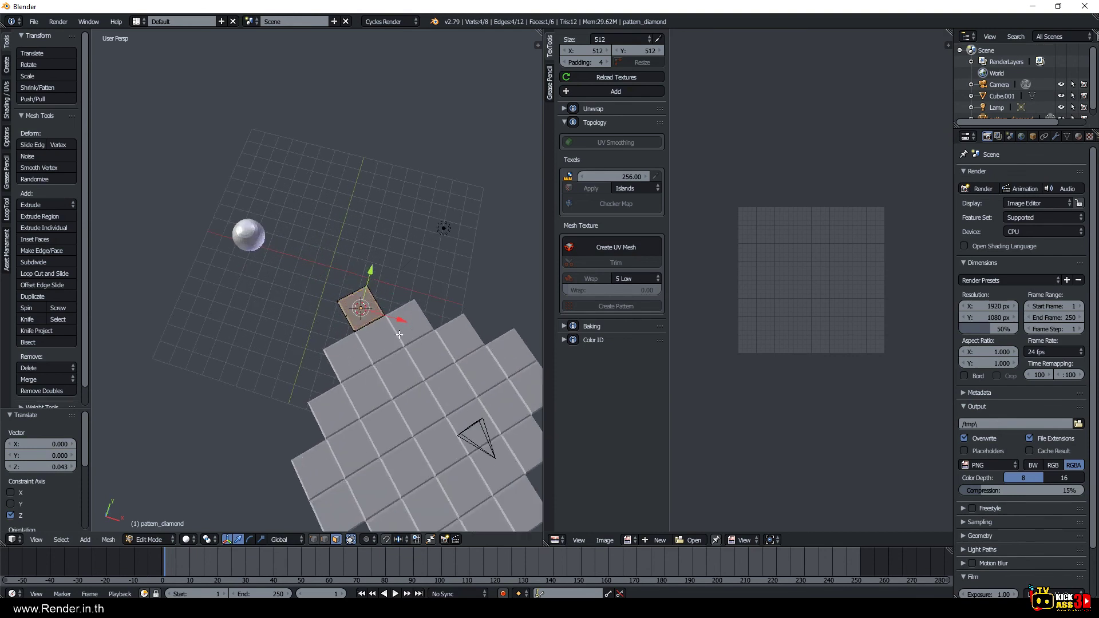
Inset each diamond tile face and extrude the inset panel.
key("i")
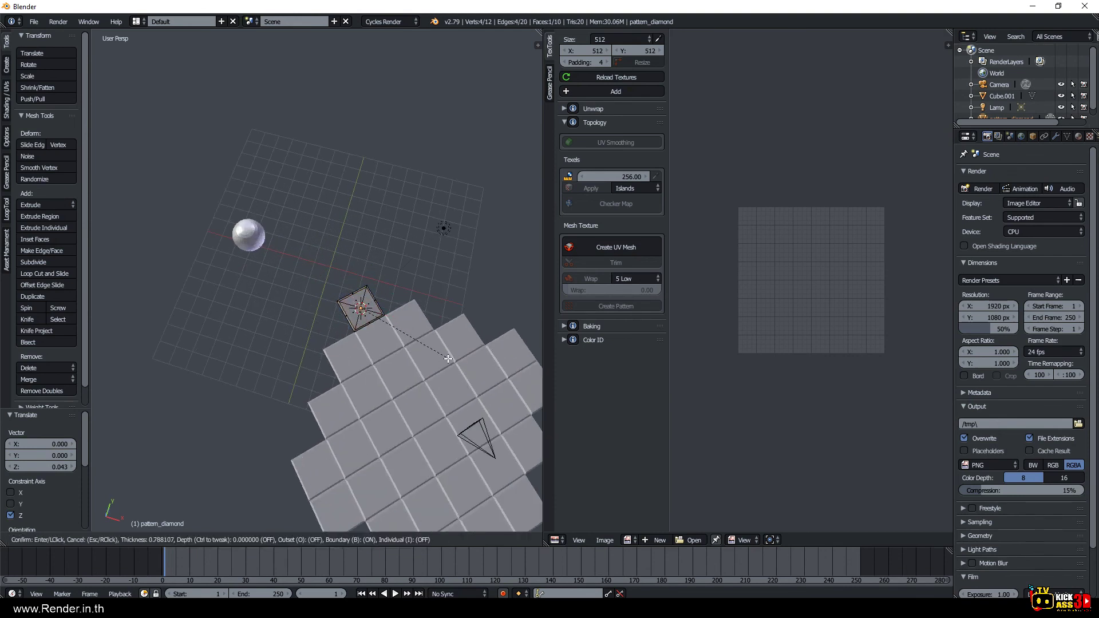
left_click(454, 361)
key("e")
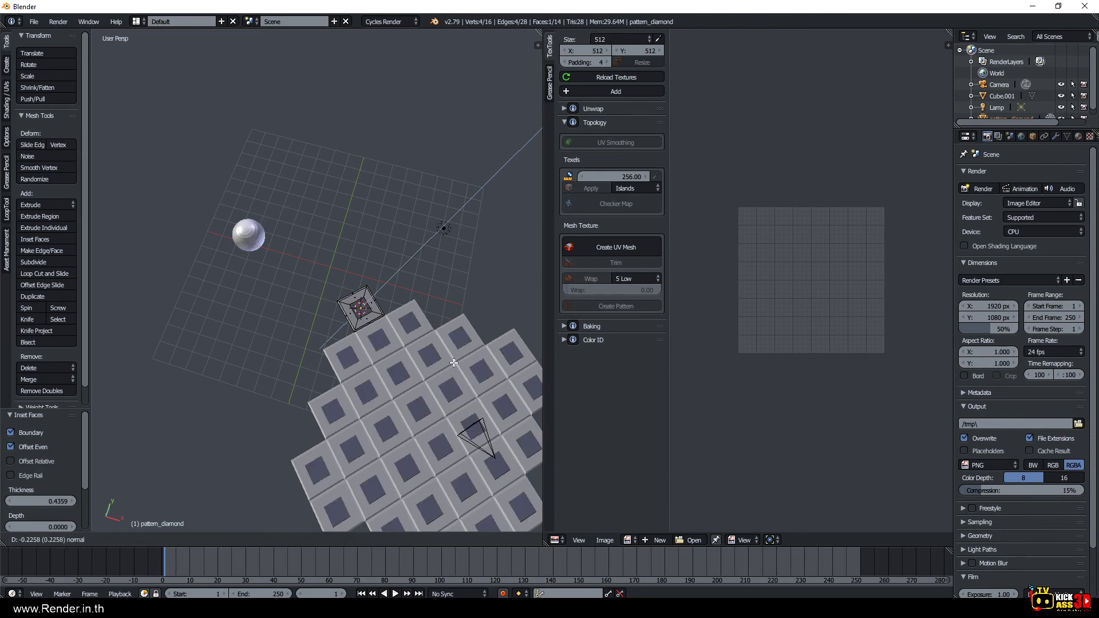
left_click(454, 361)
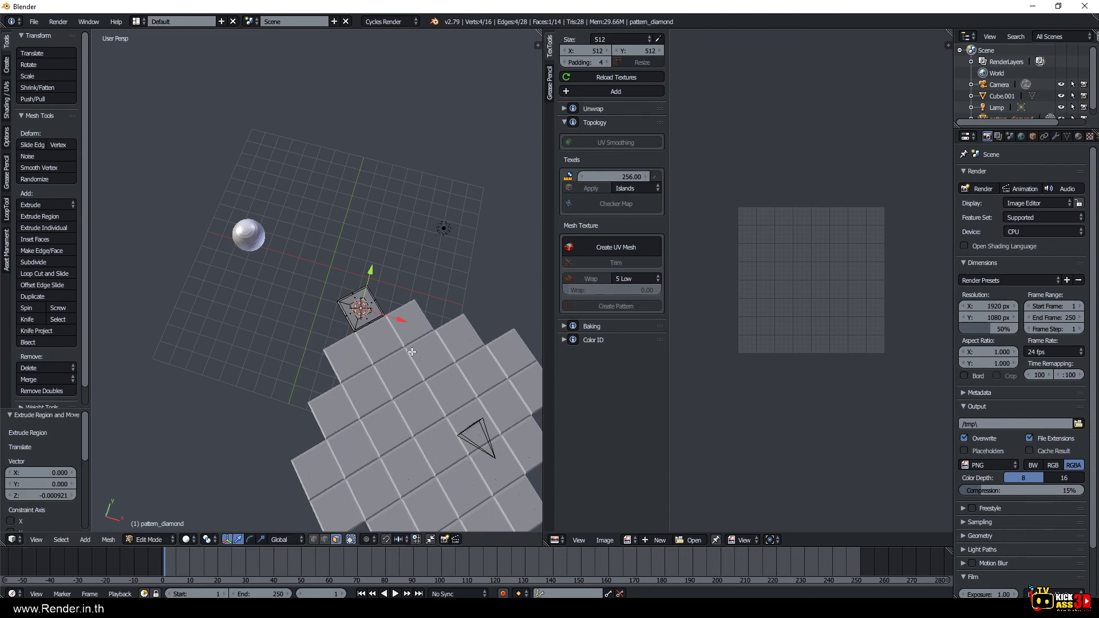
scroll(440, 349, "up", 2)
scroll(435, 346, "up", 1)
middle_click_drag(436, 346, 416, 290)
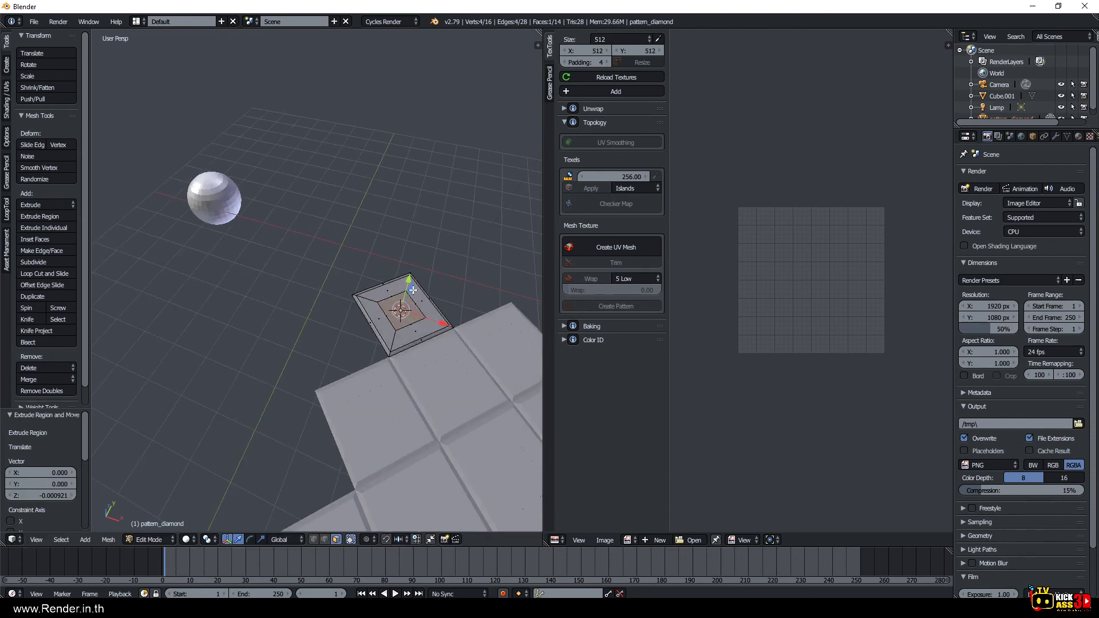
Sink the inset panel down along Z and leave Edit Mode.
key("g")
key("z")
left_click(412, 291)
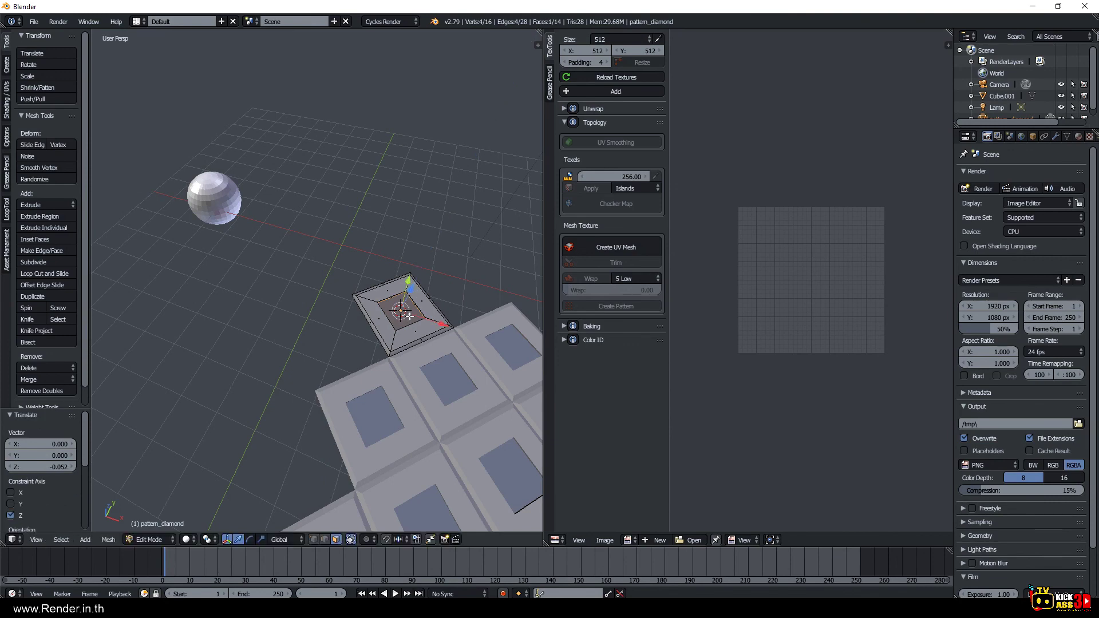
key("Tab")
scroll(409, 317, "down", 3)
key("Tab")
key("Tab")
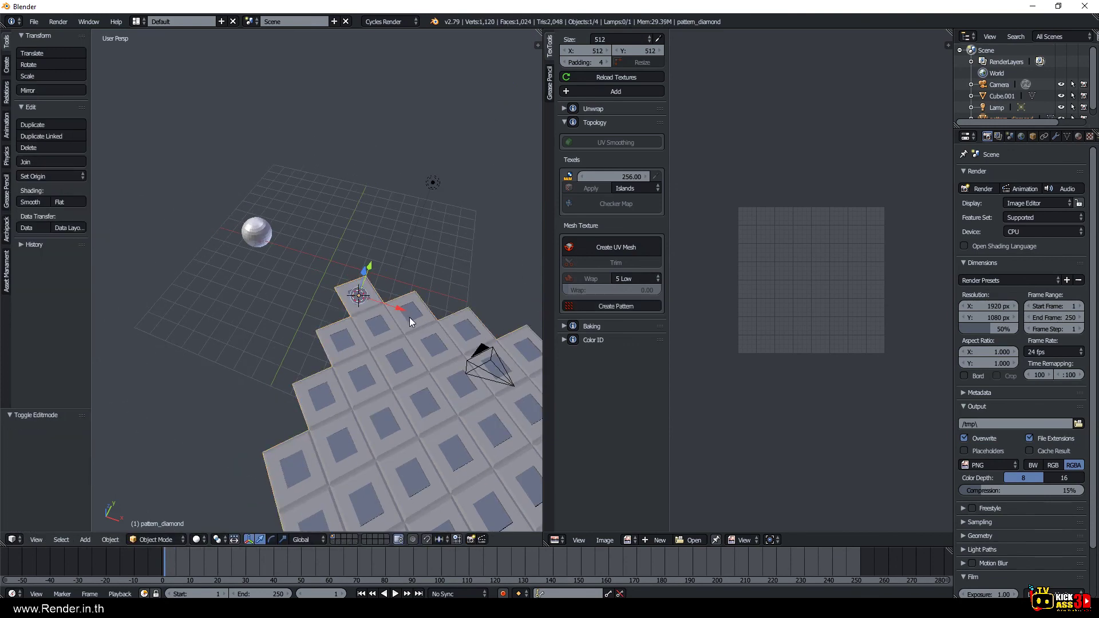
Delete the old diamond pattern mesh.
key("a")
key("a")
key("x")
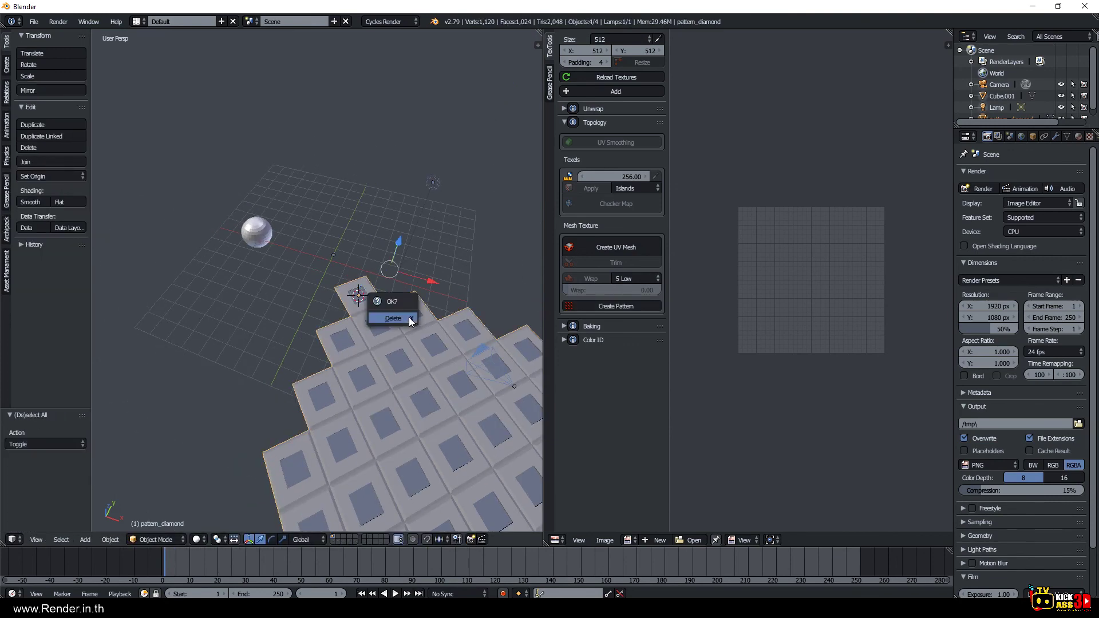
left_click(408, 318)
key("ctrl+z")
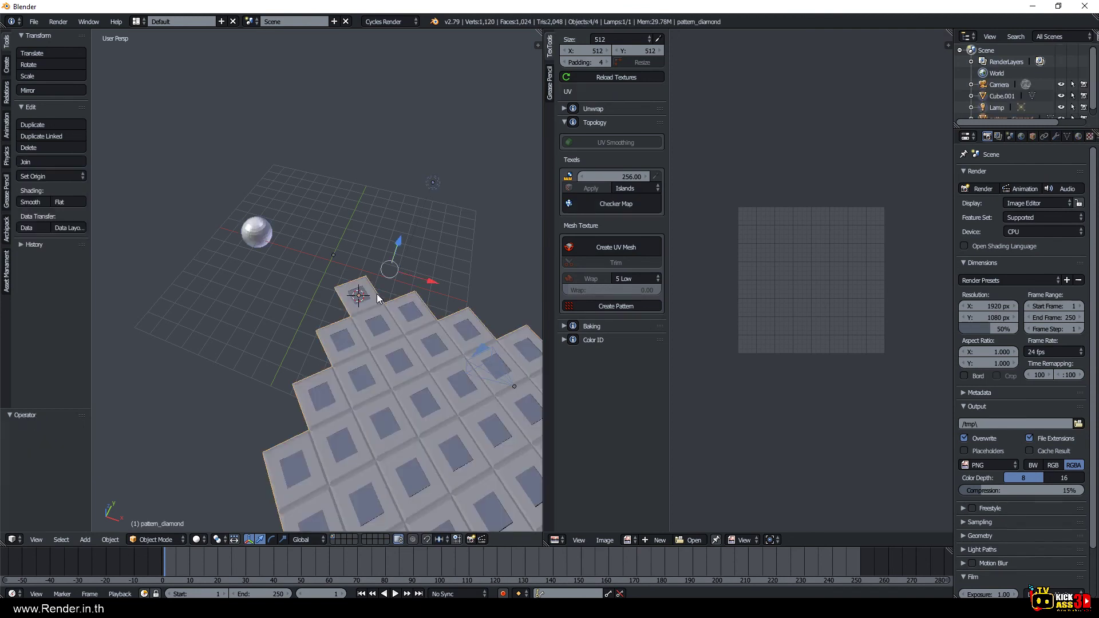
key("x")
left_click(378, 295)
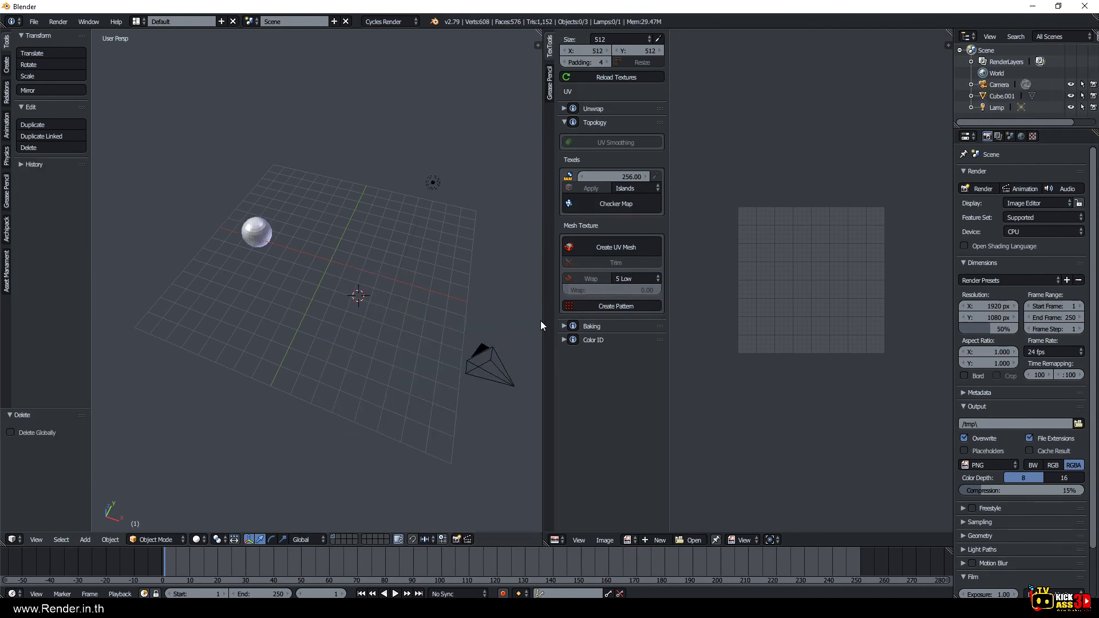
Create a new TexTools pattern mesh with Mode set to Hexagons.
left_click(602, 306)
left_click(43, 433)
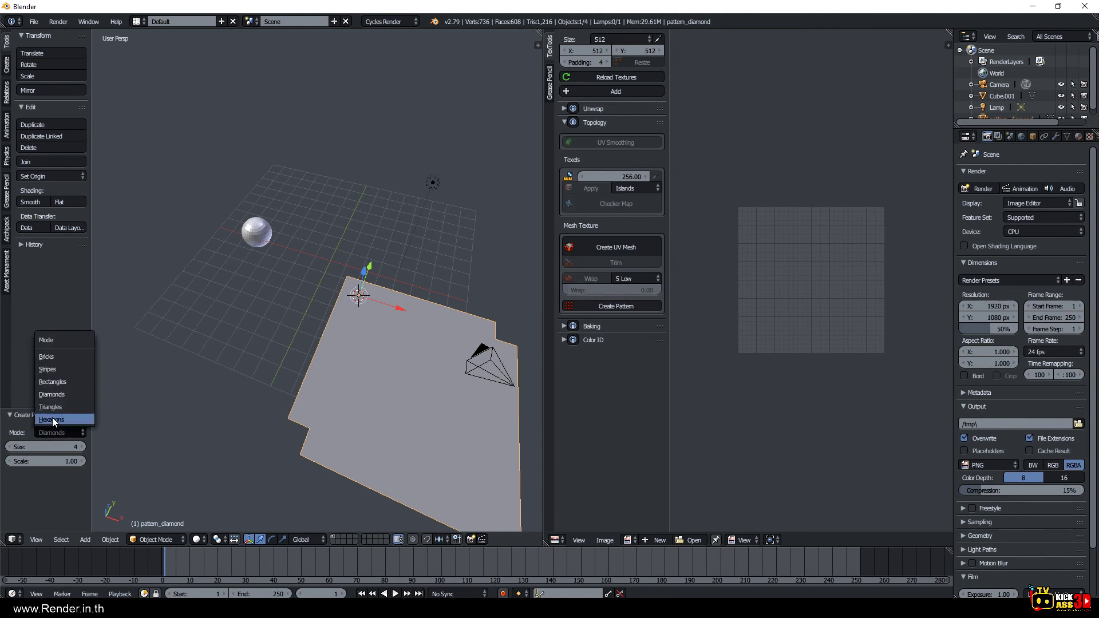
left_click(56, 419)
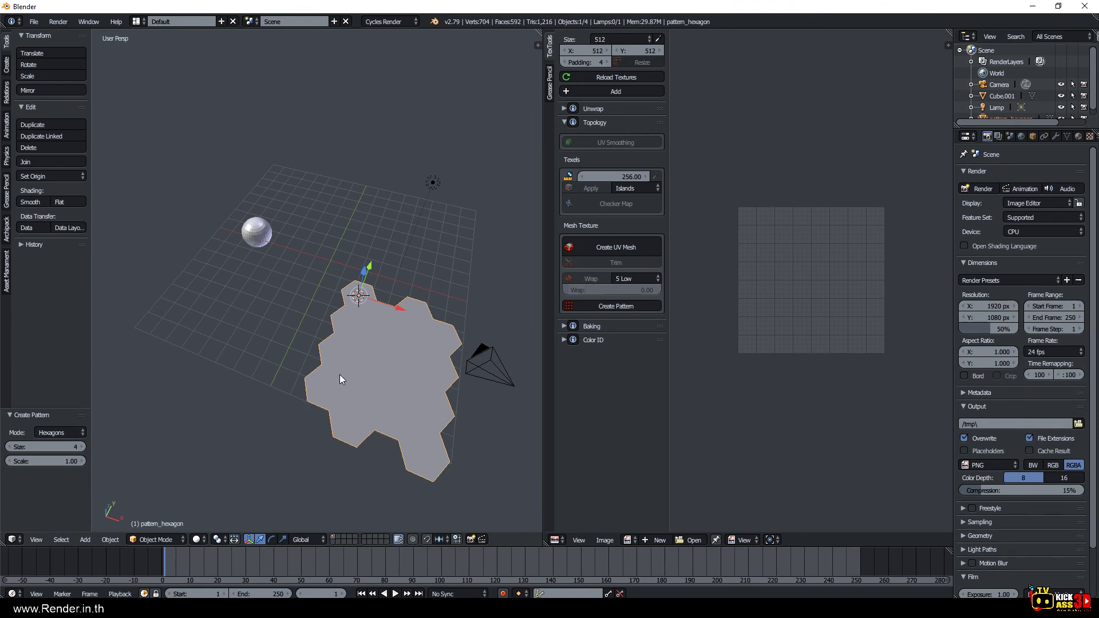
In Edit Mode, inset the hexagon tile face.
key("Tab")
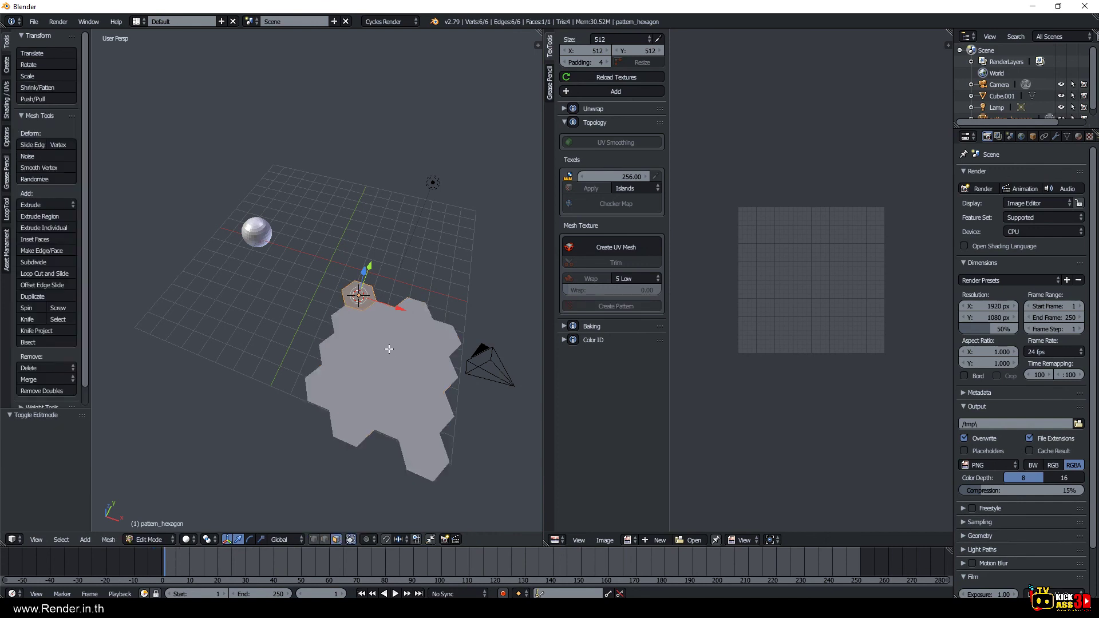
key("i")
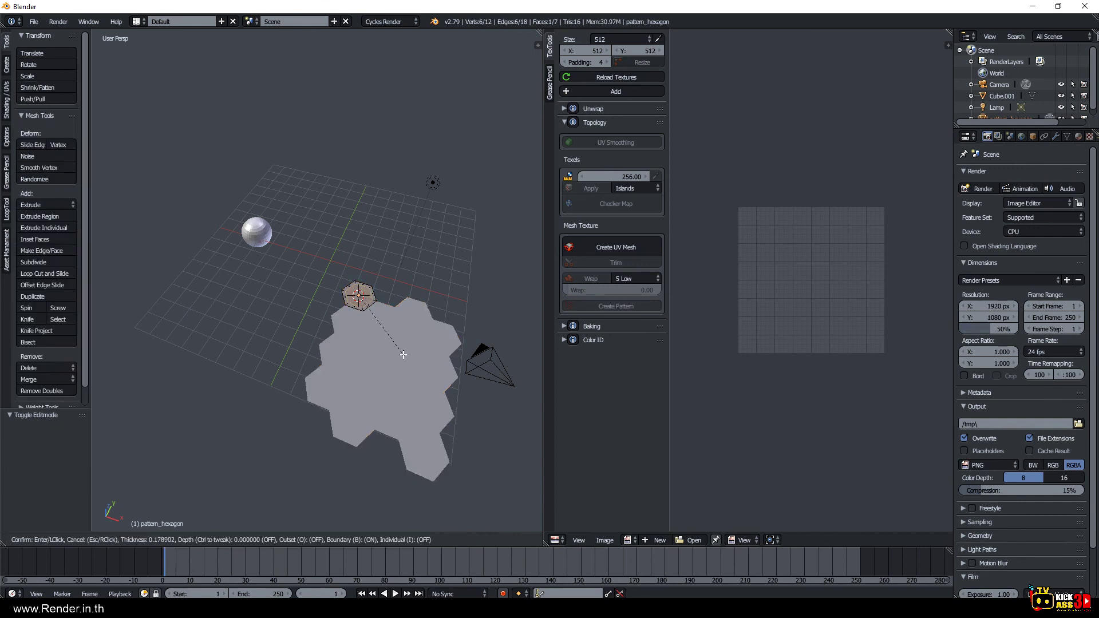
left_click(403, 351)
scroll(411, 322, "up", 2)
scroll(418, 326, "up", 1)
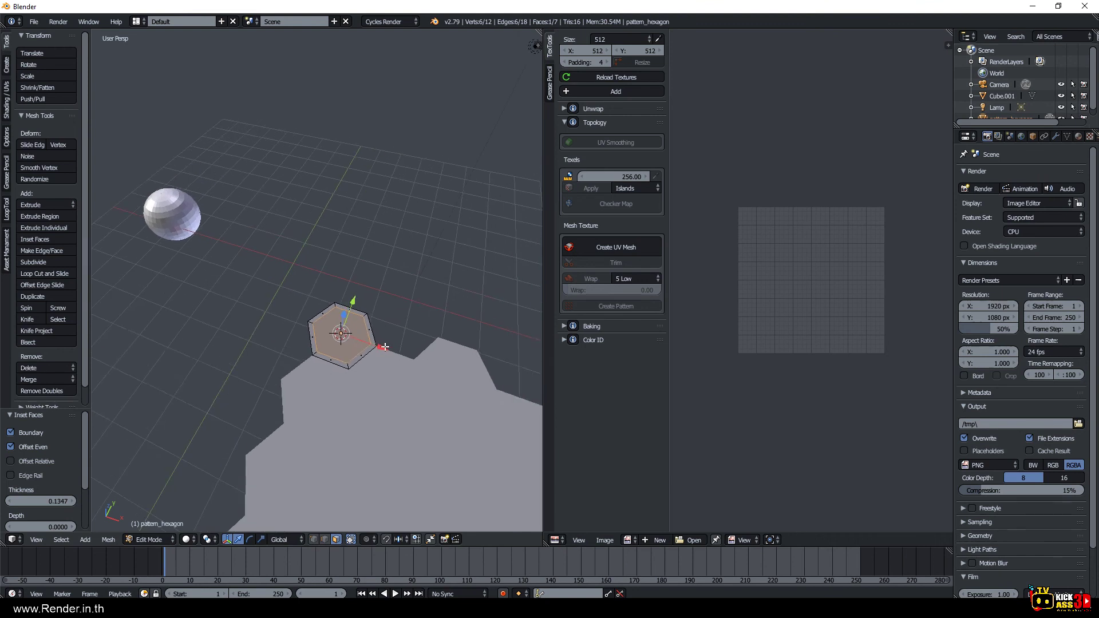
scroll(401, 367, "up", 2)
Select the ring of inset side faces and extrude it up into a rim.
right_click(400, 342)
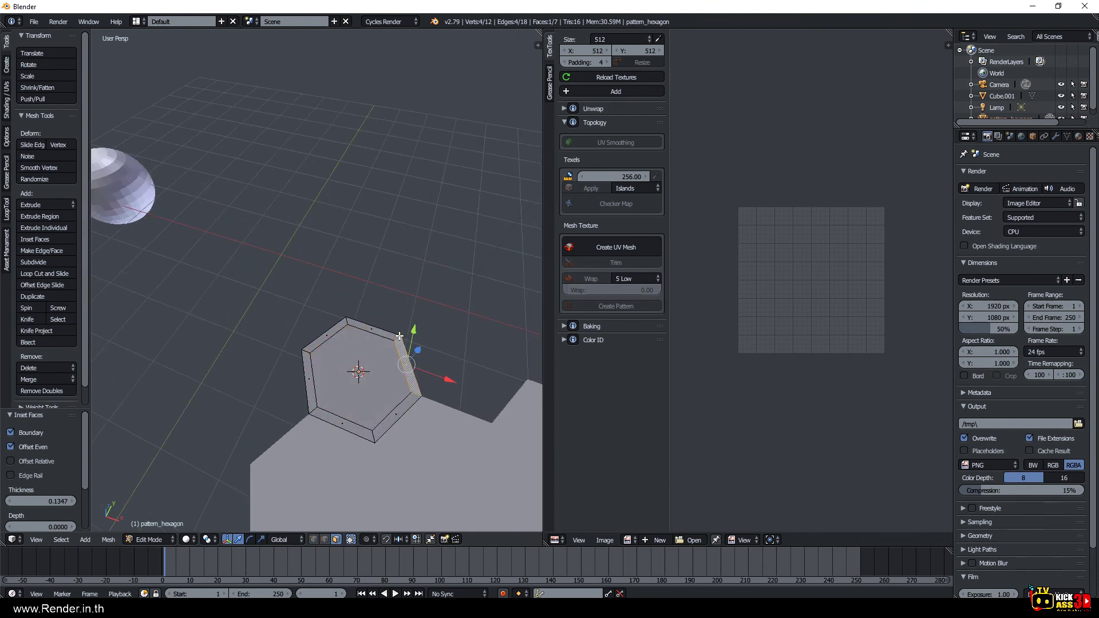
right_click(403, 348, "alt")
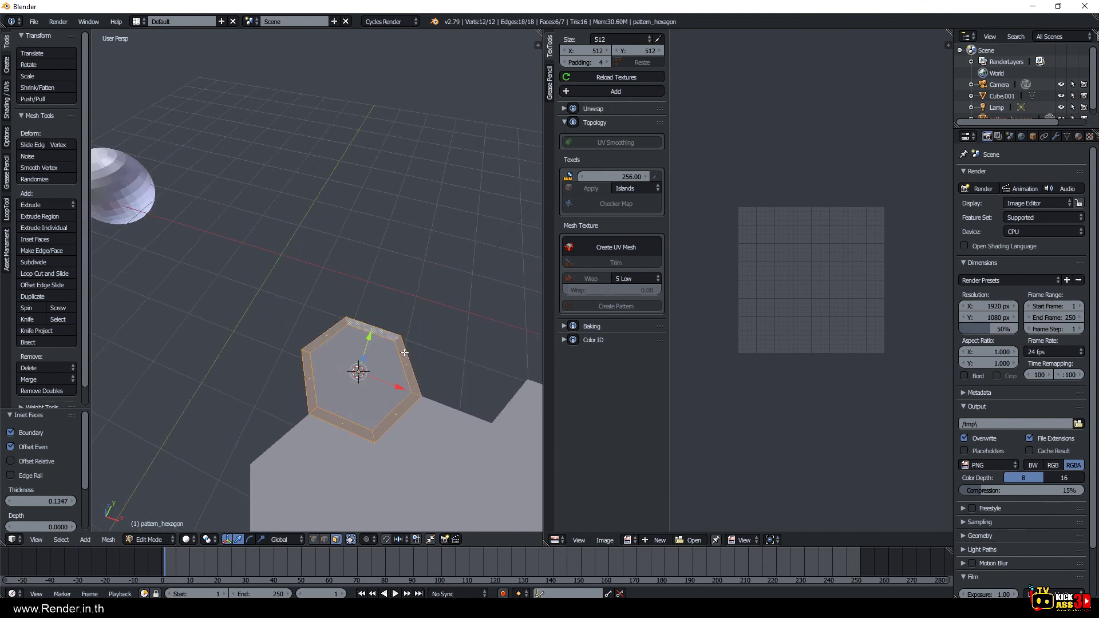
key("e")
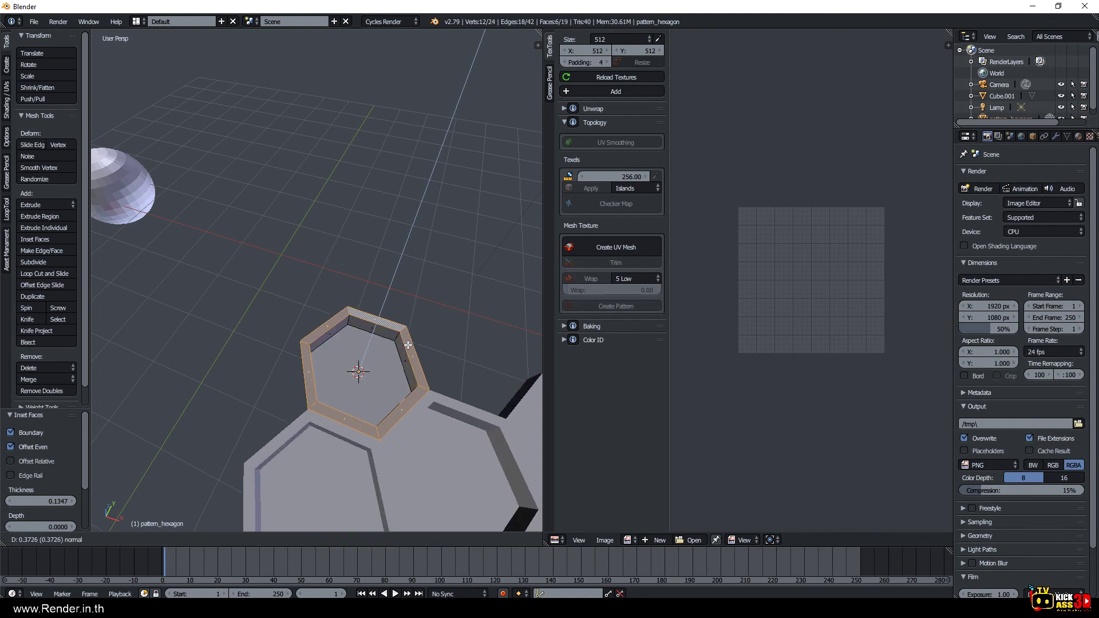
left_click(406, 348)
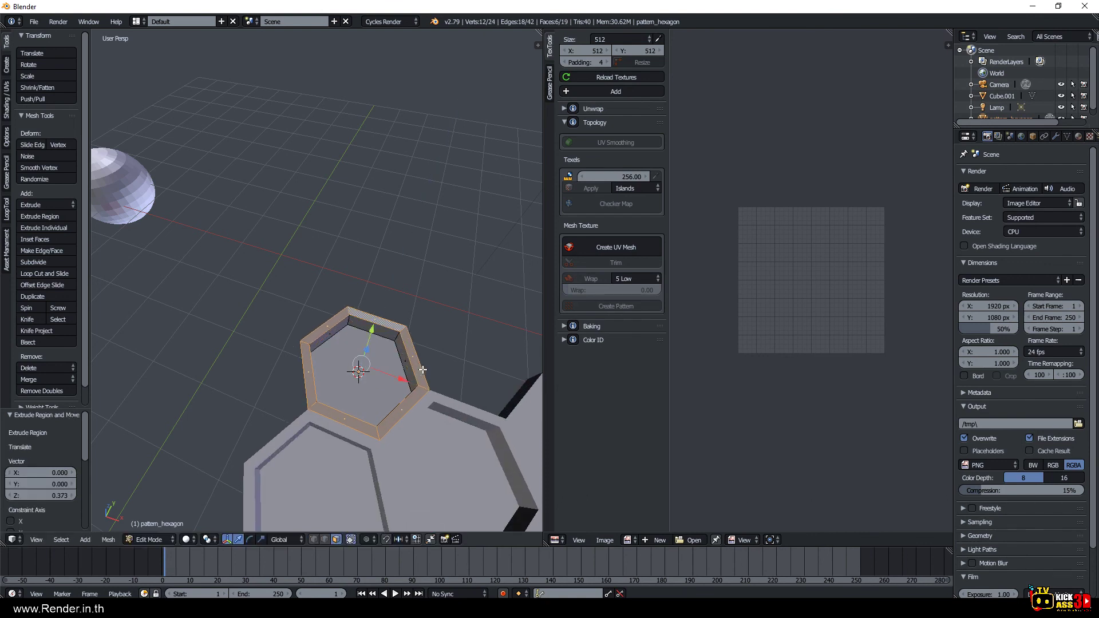
Bevel the hexagon rim edges and return to Object Mode.
key("ctrl+b")
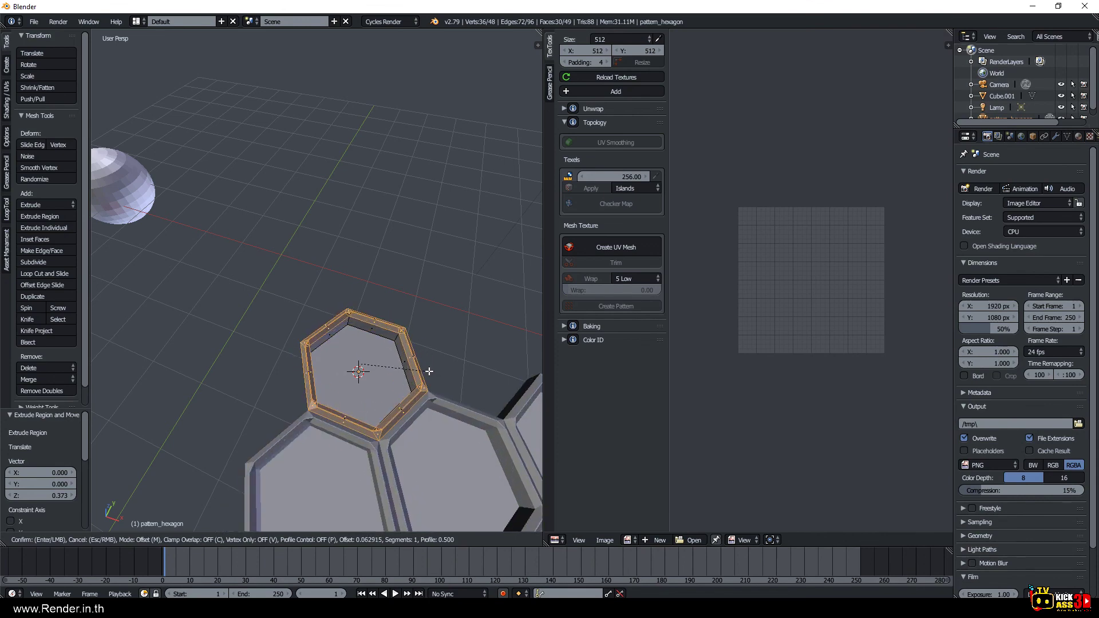
left_click(427, 367)
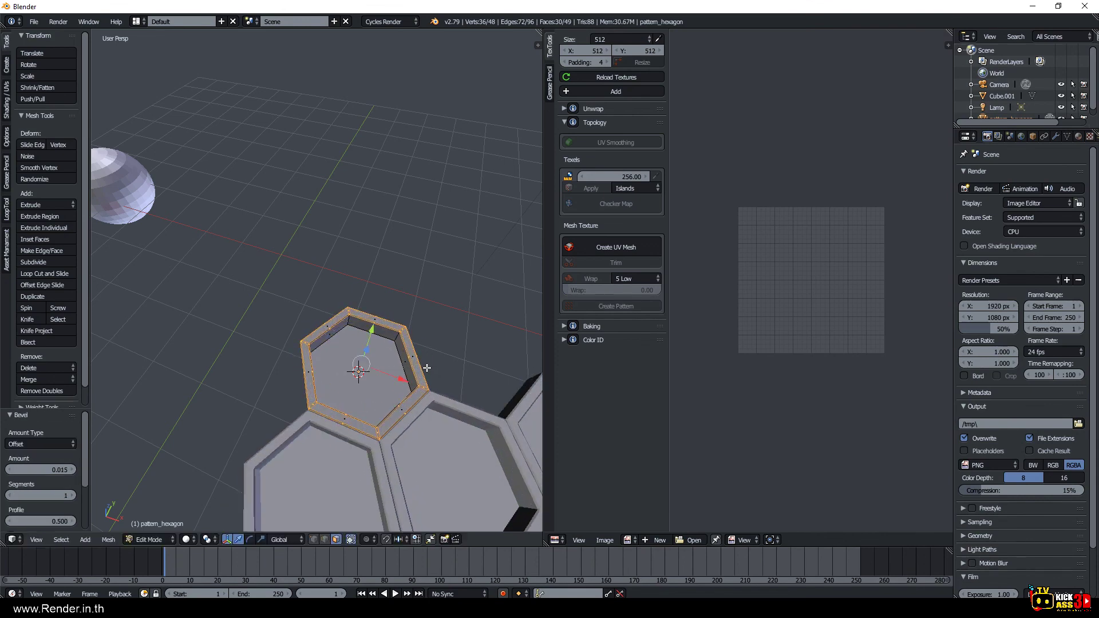
scroll(427, 367, "down", 3)
key("Tab")
scroll(427, 368, "down", 2)
mouse_move(421, 374)
middle_mouse_down()
mouse_move(291, 411)
mouse_move(389, 407)
mouse_move(377, 395)
middle_mouse_up()
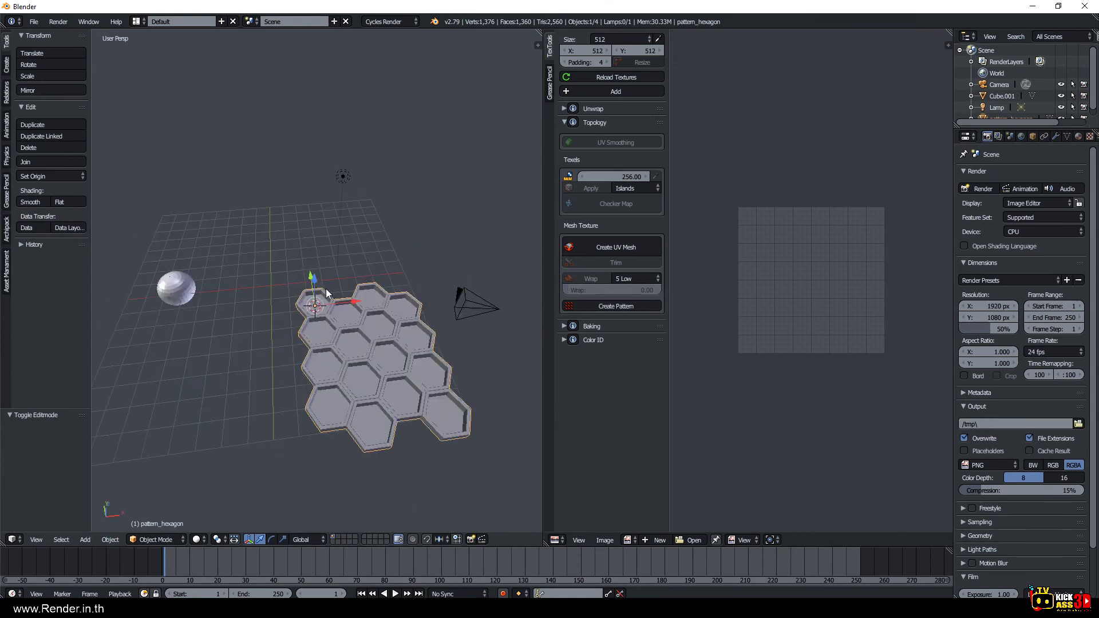
Shrink the honeycomb mesh to about half, then move it along Y and X.
middle_click_drag(318, 290, 326, 309)
key("s")
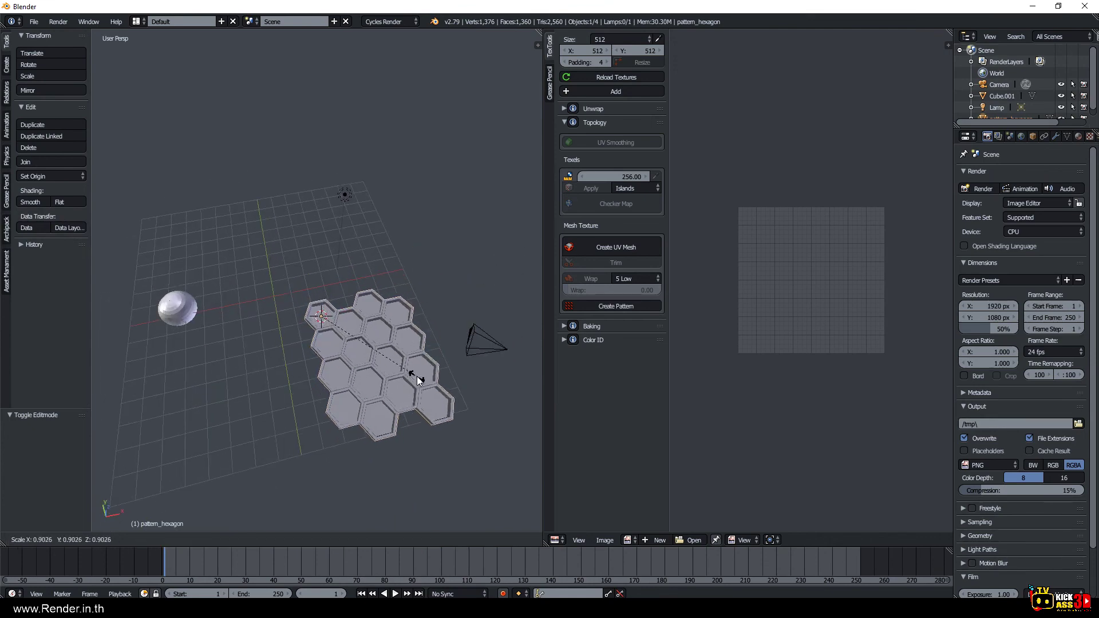
left_click(380, 349)
key("g")
key("y")
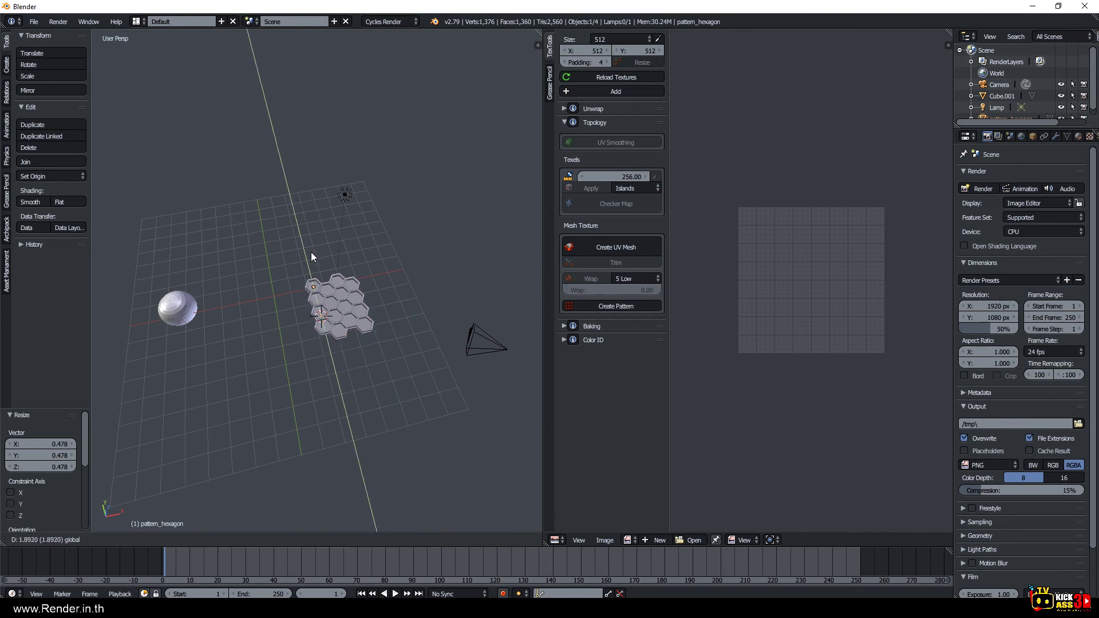
left_click(311, 252)
left_click(337, 274)
key("g")
key("x")
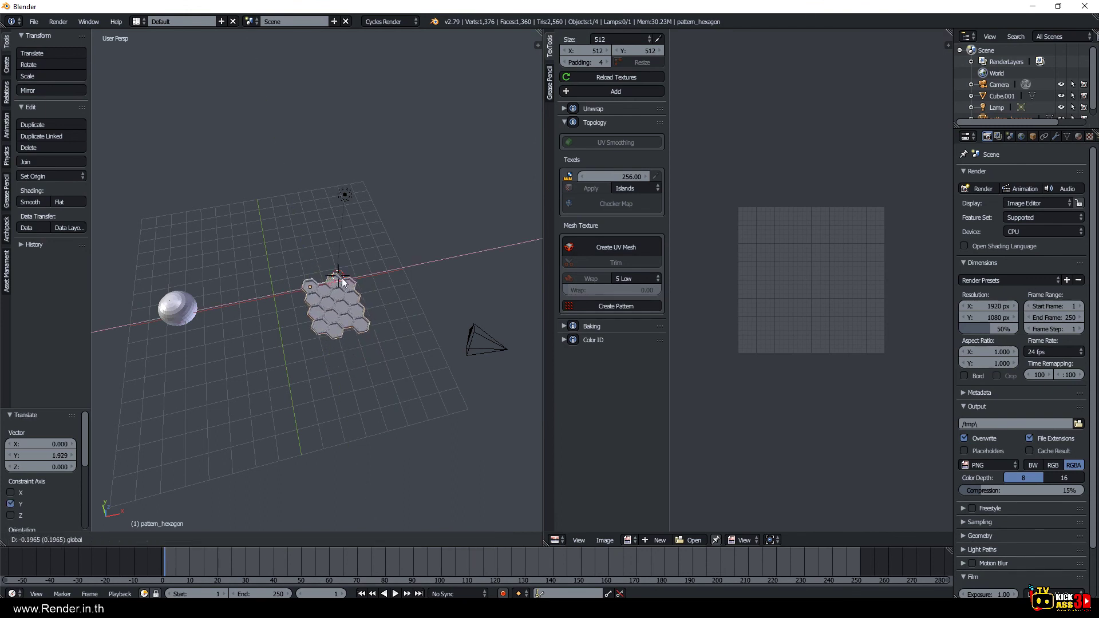
left_click(310, 284)
Shrink the honeycomb further and apply its rotation and scale.
key("s")
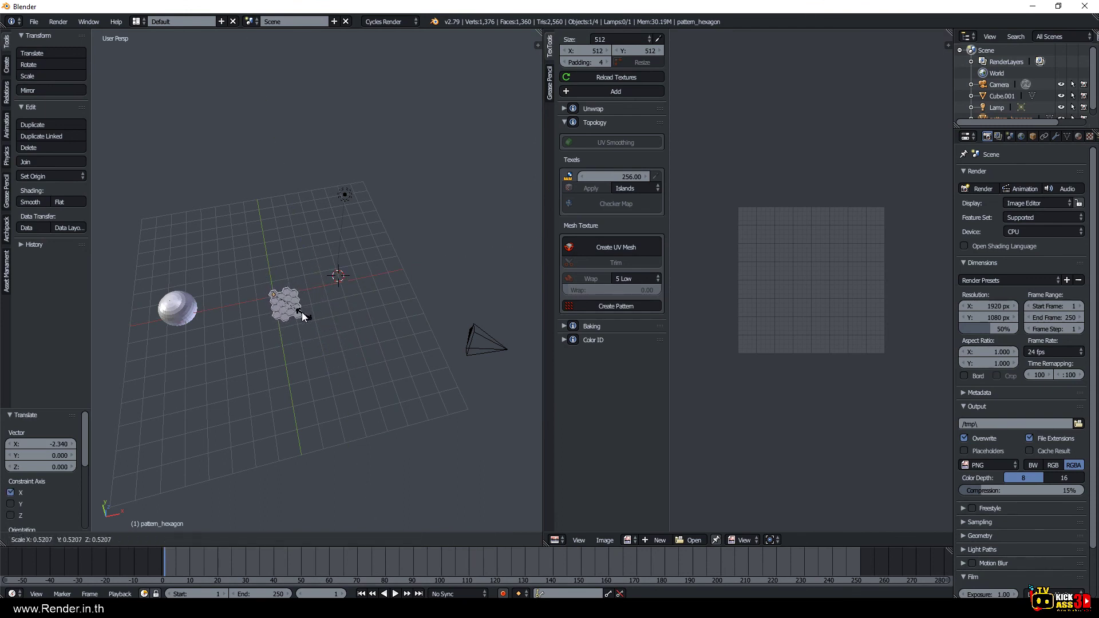
left_click(288, 305)
scroll(275, 303, "up", 5)
middle_click_drag(268, 305, 312, 332)
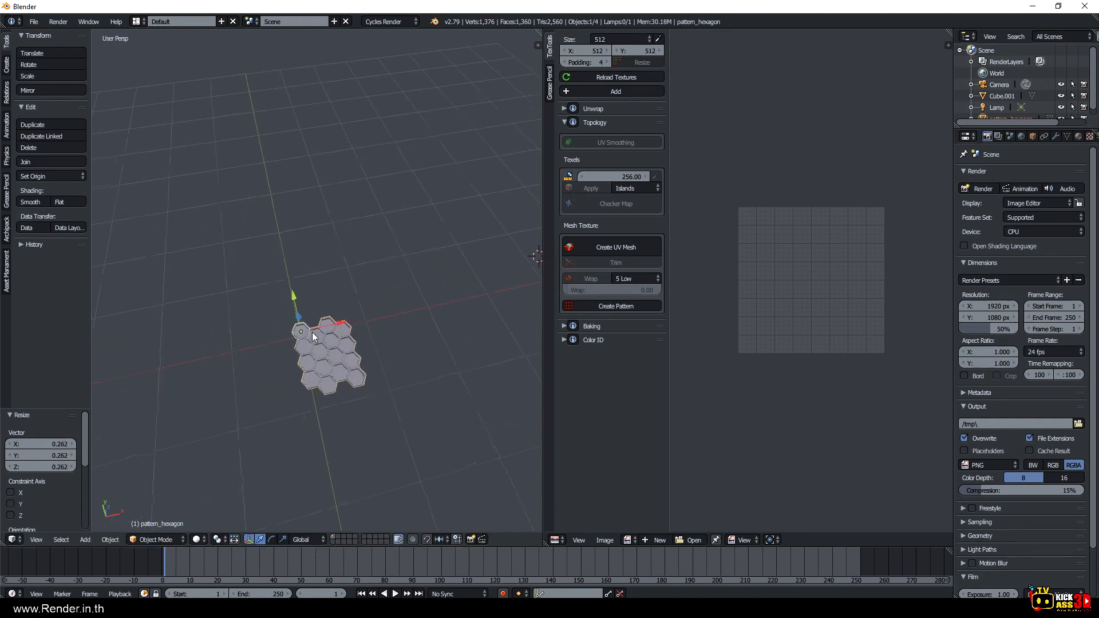
key("ctrl+a")
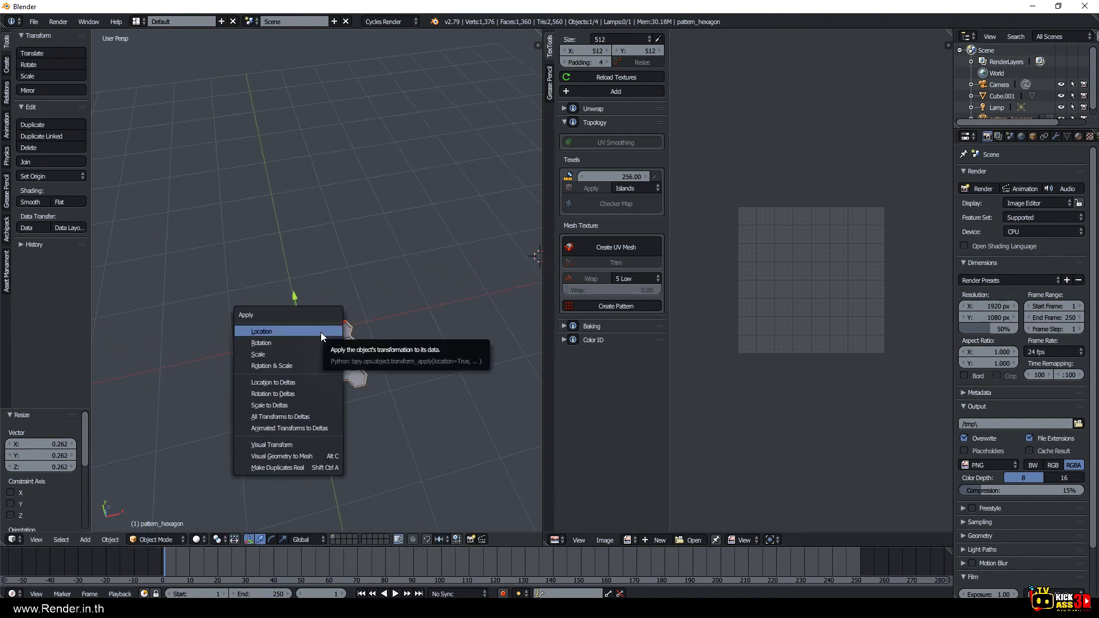
left_click(307, 365)
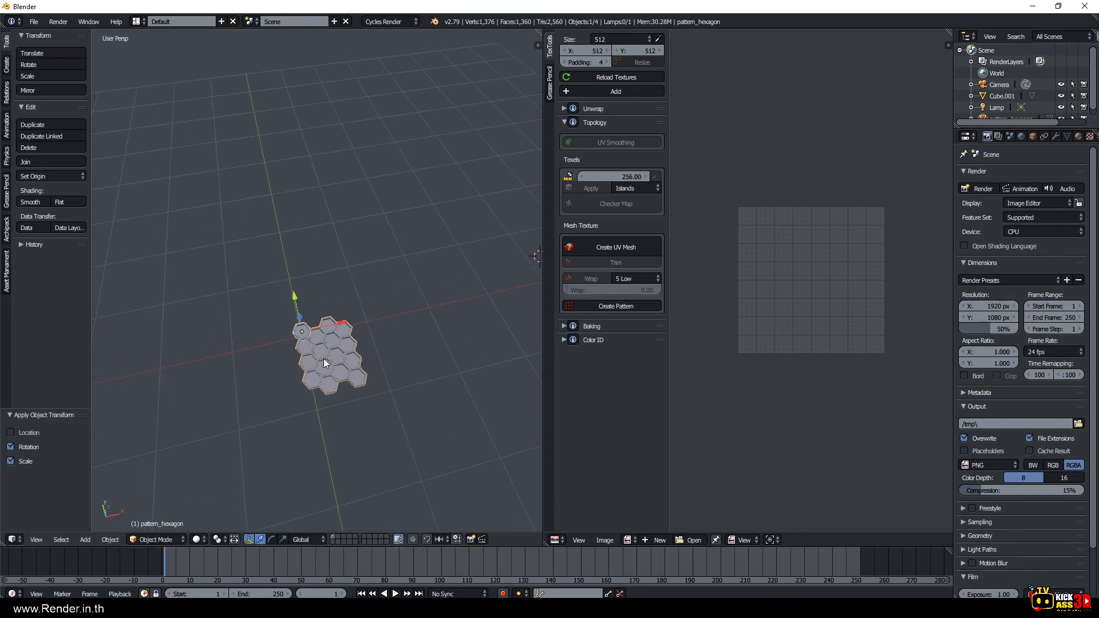
Show the pattern's modifier stack and expand all three Array modifiers.
left_click(1057, 137)
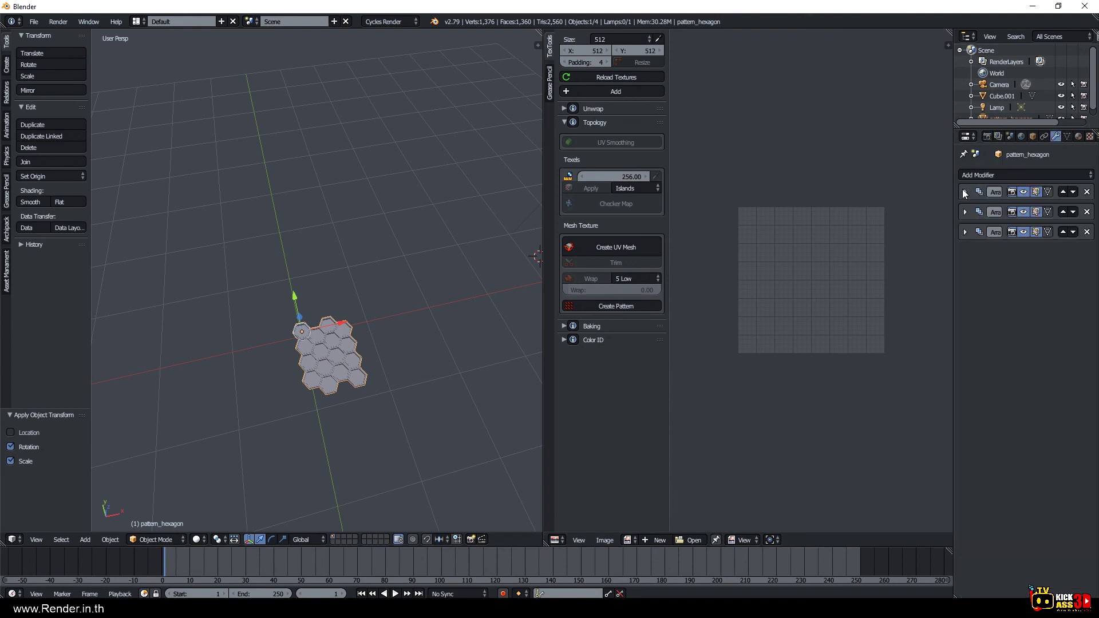
left_click(965, 193)
left_click(966, 387)
scroll(952, 376, "down", 4)
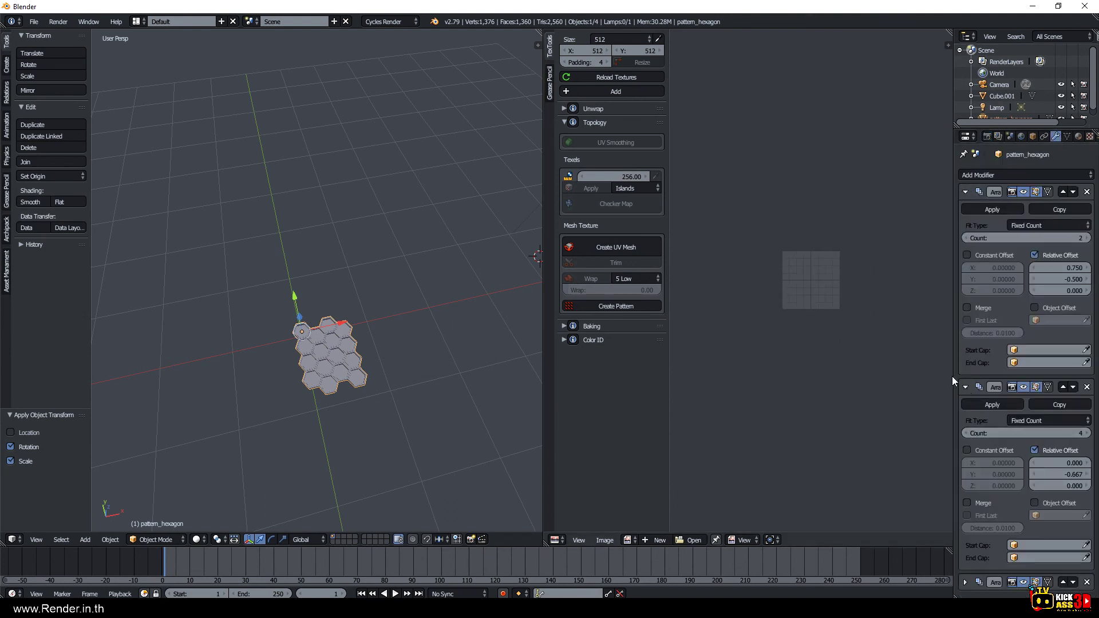
left_click(964, 580)
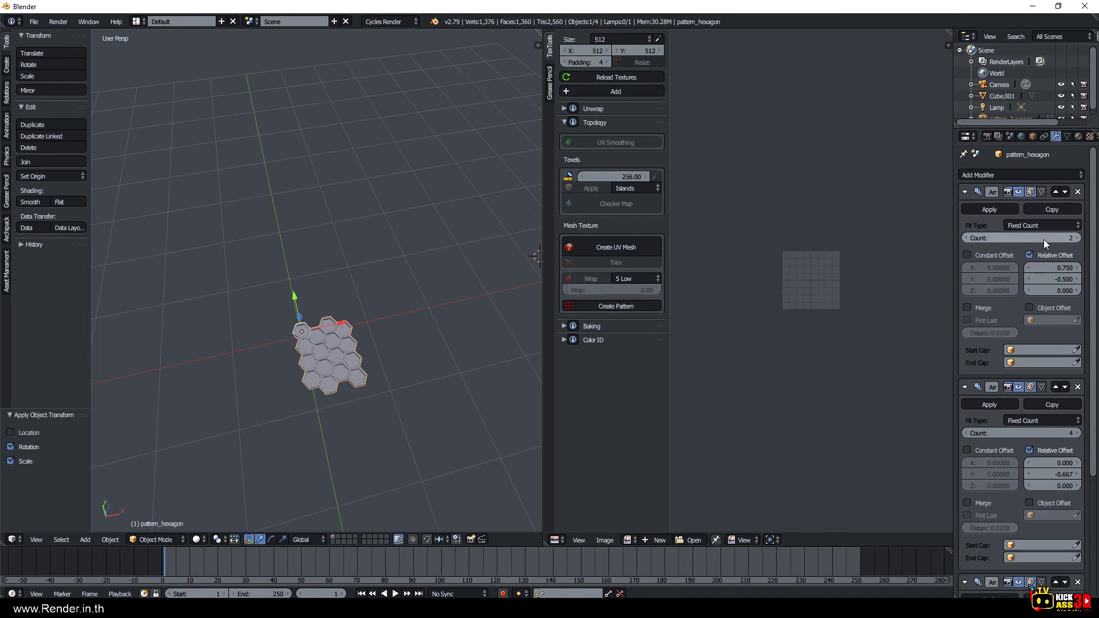
Set the Array modifier counts to 14 and 8 to tile the hexagon sheet.
left_click(1078, 238)
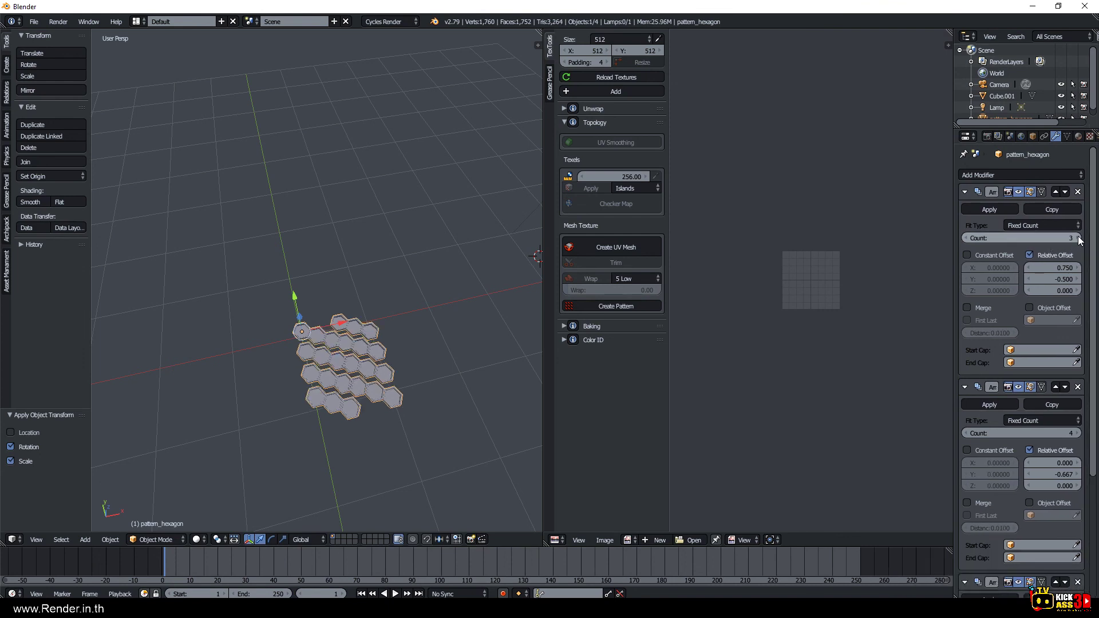
left_click(967, 238)
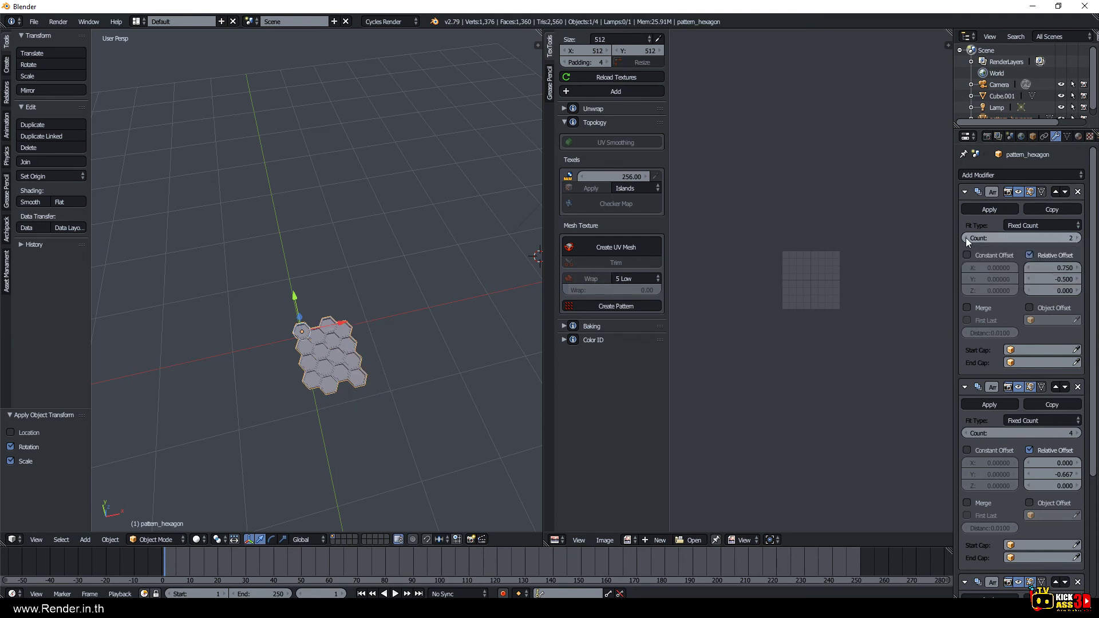
left_click(966, 238)
left_click(1075, 238)
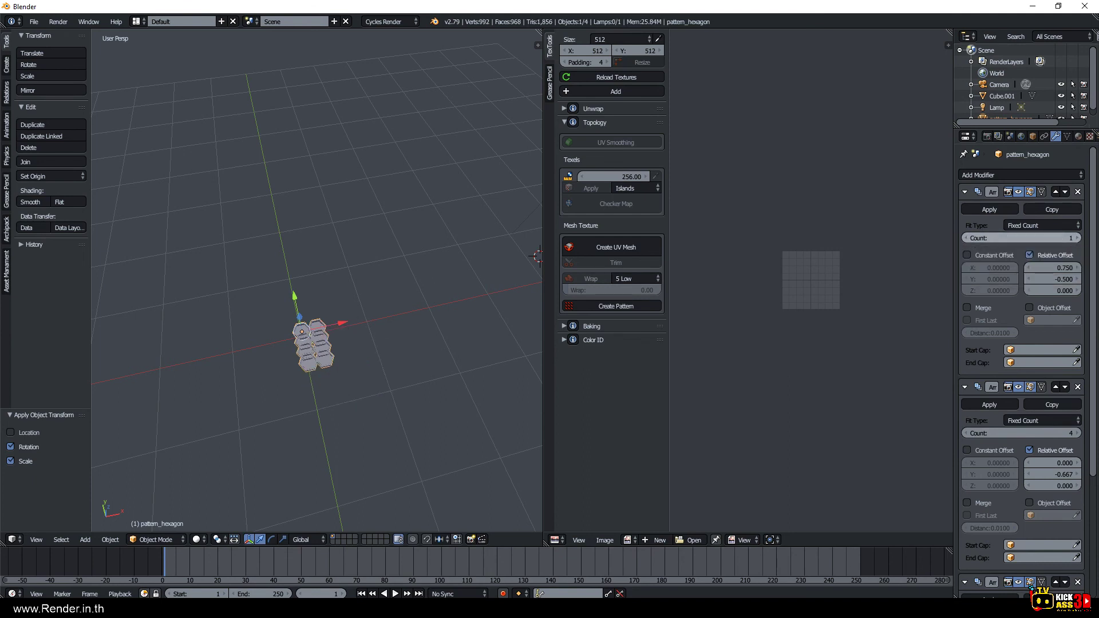
left_click(965, 191)
left_click_drag(1045, 256, 1081, 256)
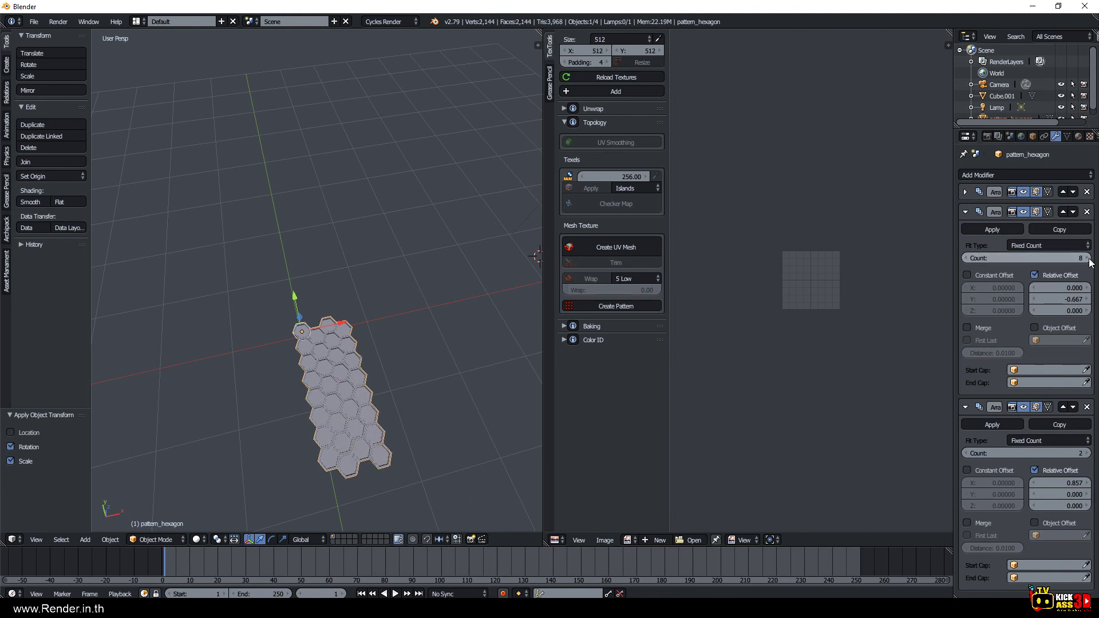
left_click(1088, 454)
left_click_drag(1089, 456, 1094, 456)
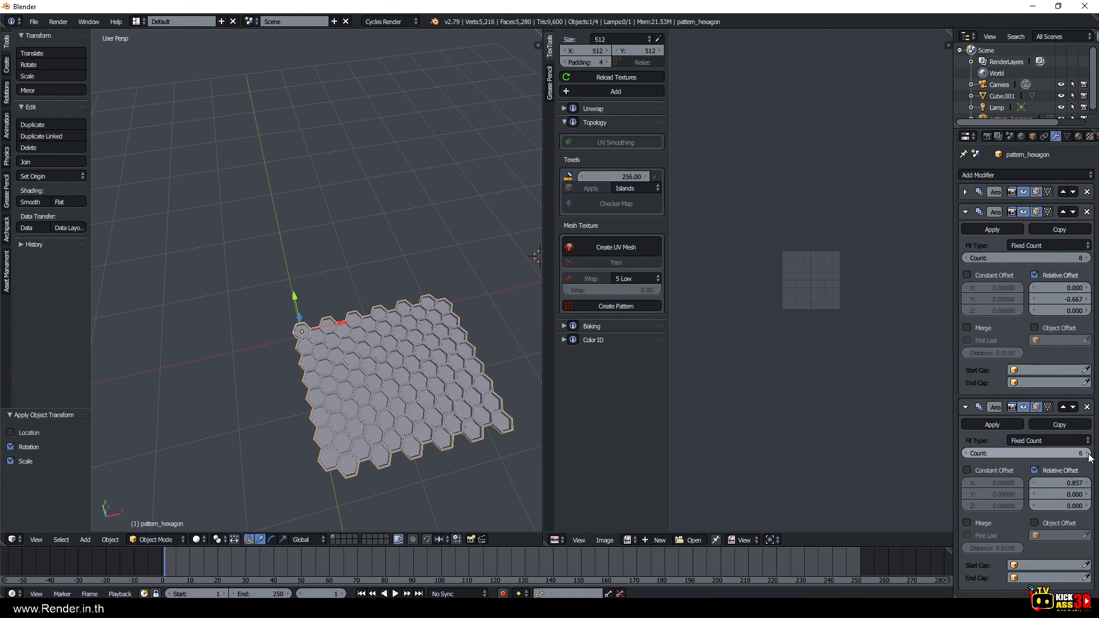
mouse_move(516, 401)
middle_mouse_down()
mouse_move(311, 342)
mouse_move(322, 372)
middle_mouse_up()
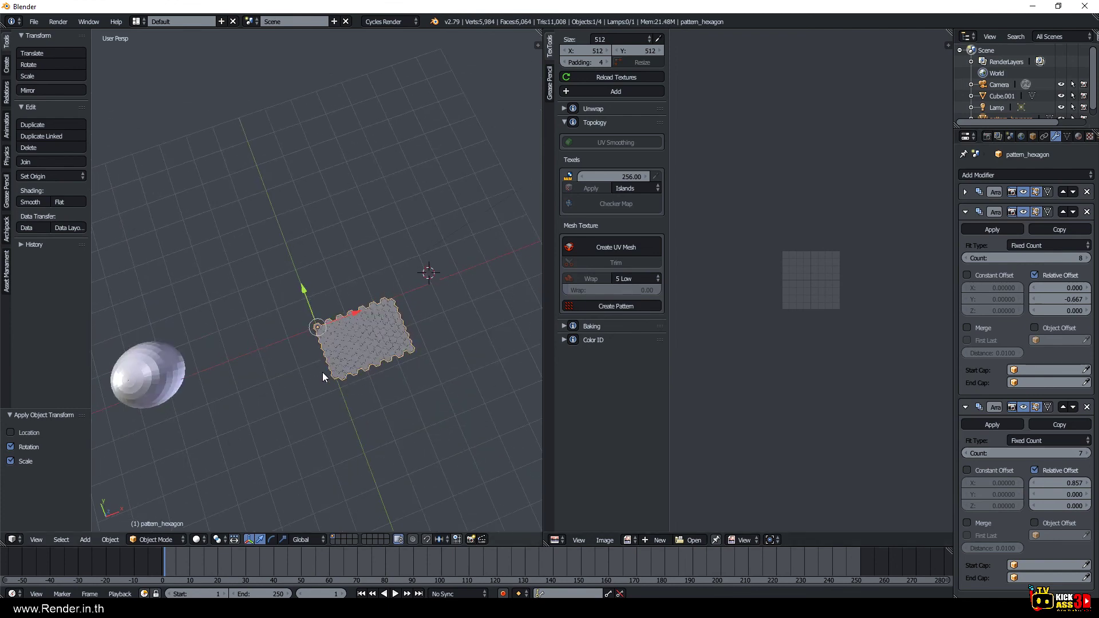
key("Tab")
key("Tab")
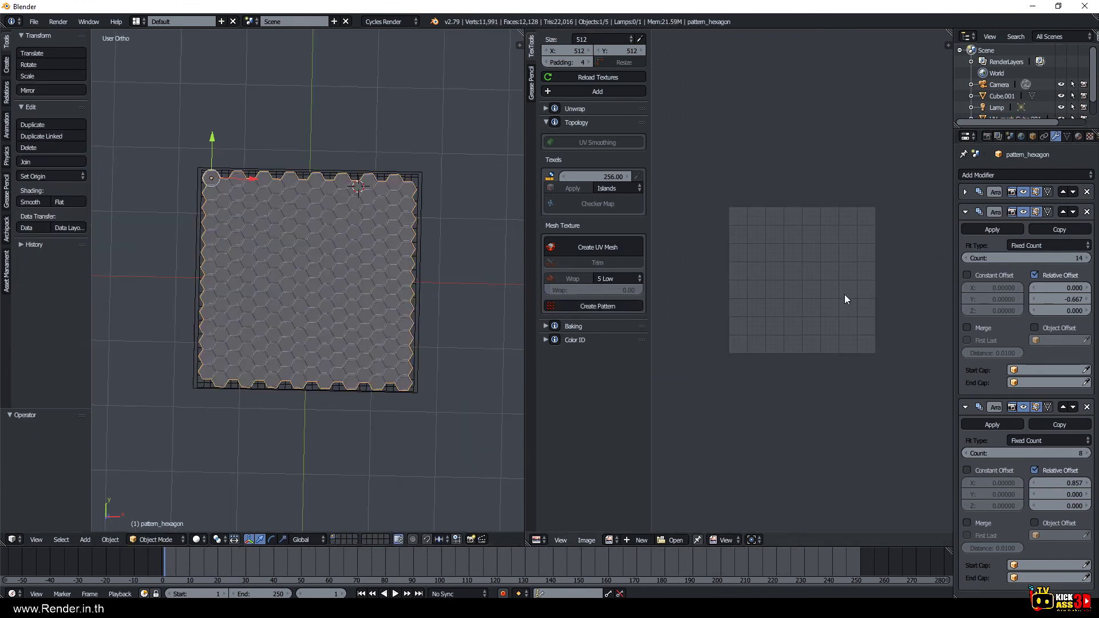
Apply all three Array modifiers to the hexagon sheet.
left_click(966, 191)
left_click(981, 211)
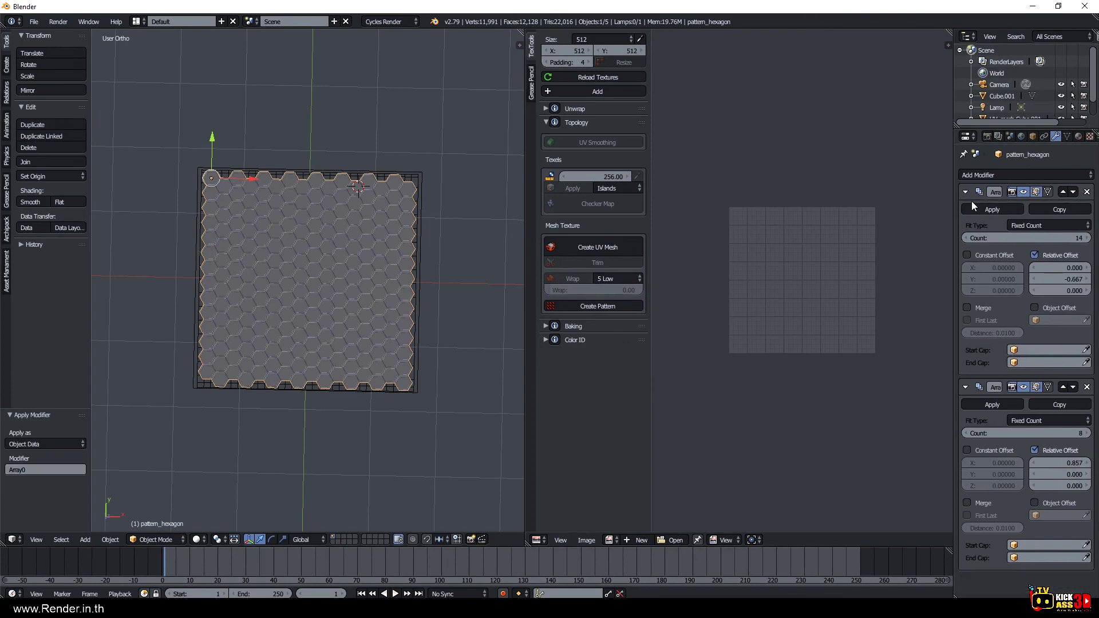
left_click(969, 210)
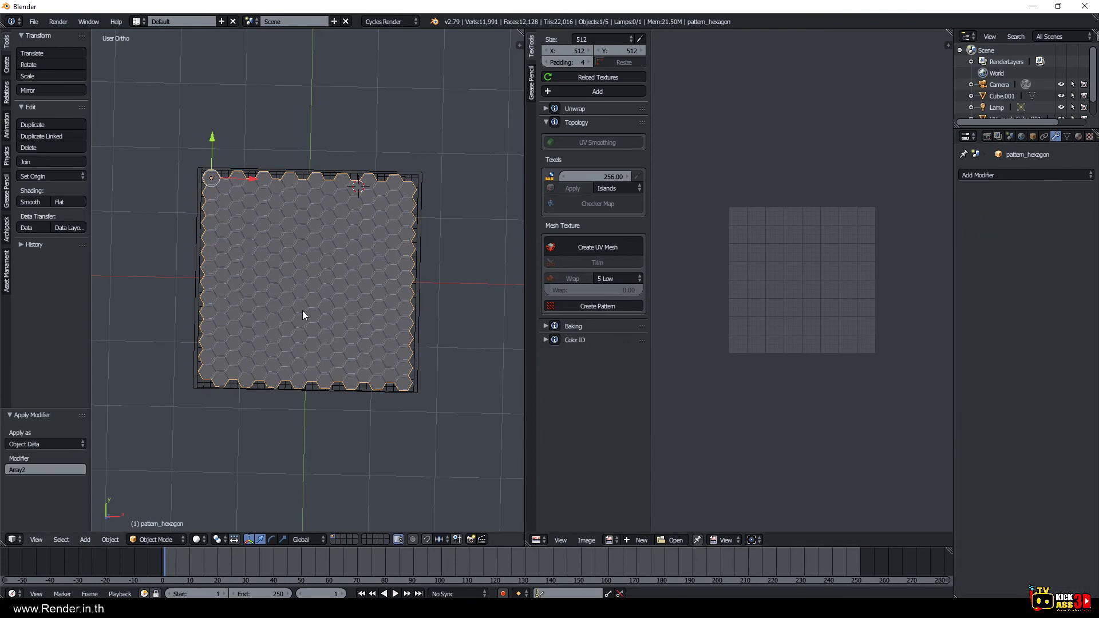
middle_click_drag(302, 310, 342, 263)
Add the UV mesh plane to the selection alongside the hexagon sheet.
key("Tab")
middle_click_drag(288, 306, 325, 225)
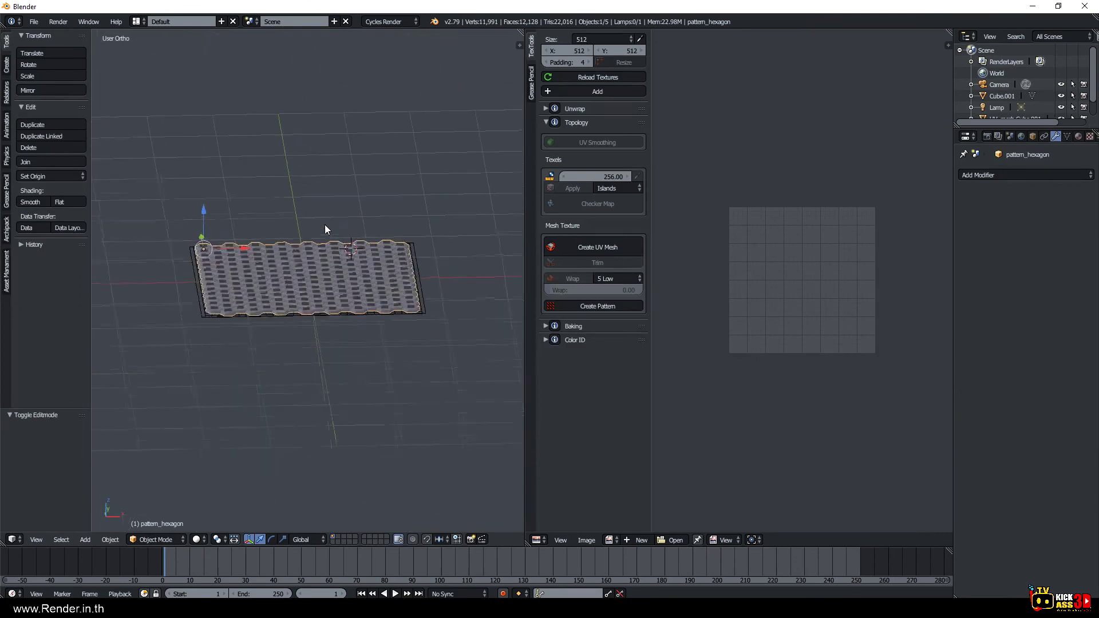
right_click(325, 318, "shift")
mouse_move(250, 302)
middle_mouse_down()
mouse_move(266, 272)
mouse_move(449, 301)
middle_mouse_up()
Trim the hexagon pattern to the UV mesh and wrap it onto the sphere, then inspect the result.
left_click(577, 263)
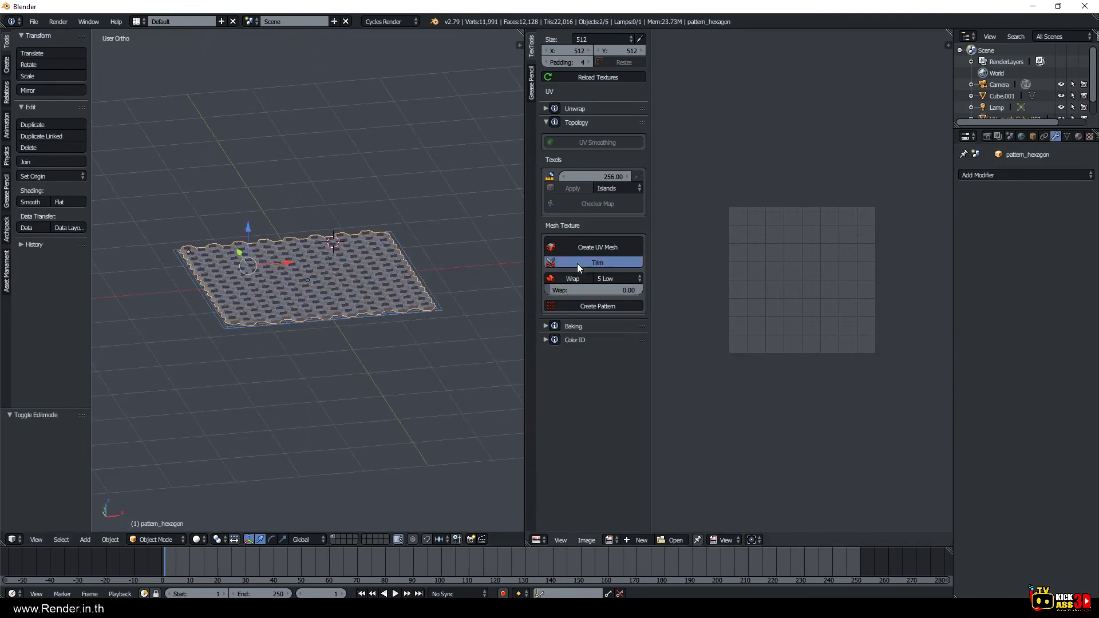
left_click(559, 280)
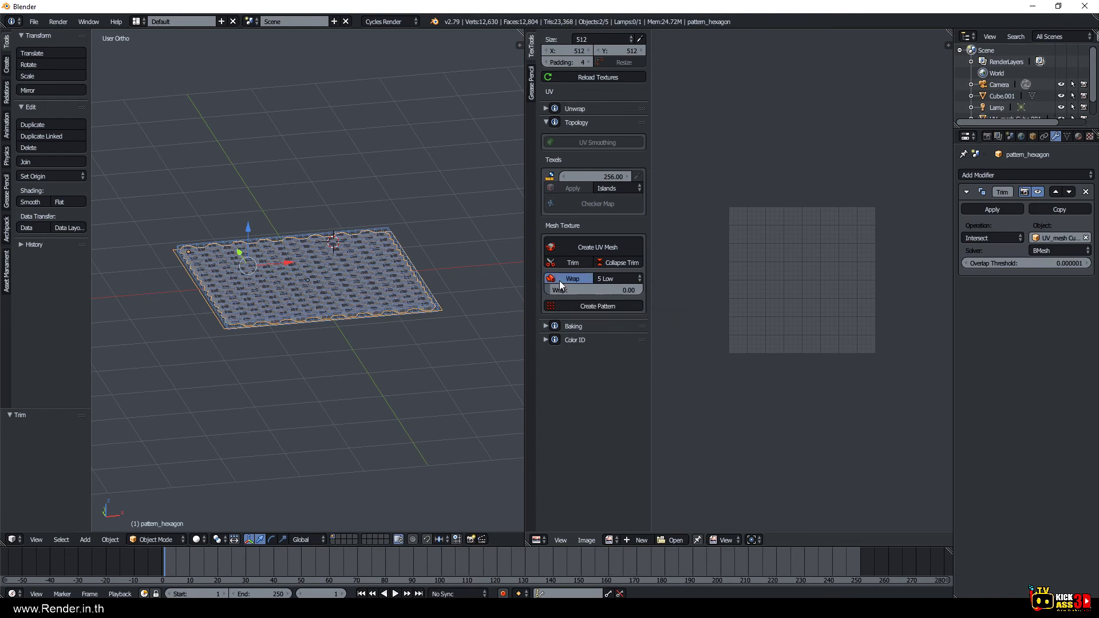
scroll(253, 274, "down", 4)
mouse_move(184, 281)
middle_mouse_down()
mouse_move(388, 344)
mouse_move(332, 363)
middle_mouse_up()
scroll(385, 342, "up", 2)
Toggle Edit Mode on the sphere and UV mesh plane to check the wrapped result.
key("Tab")
key("Tab")
right_click(243, 383)
key("Tab")
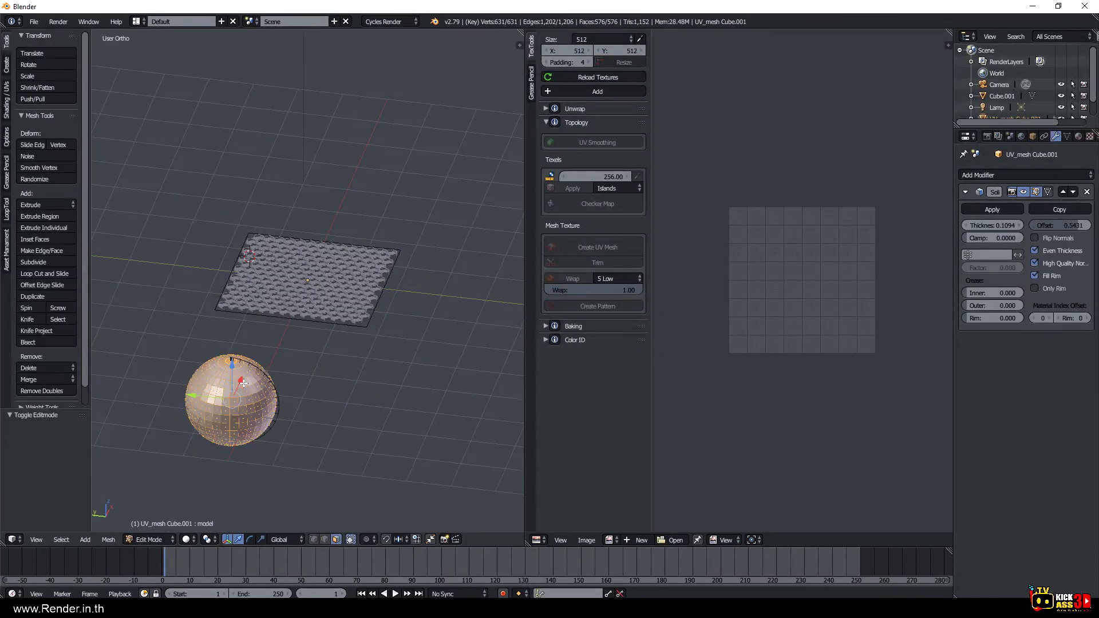
mouse_move(244, 382)
middle_mouse_down()
mouse_move(233, 340)
mouse_move(252, 329)
mouse_move(259, 352)
middle_mouse_up()
scroll(252, 329, "up", 3)
key("Tab")
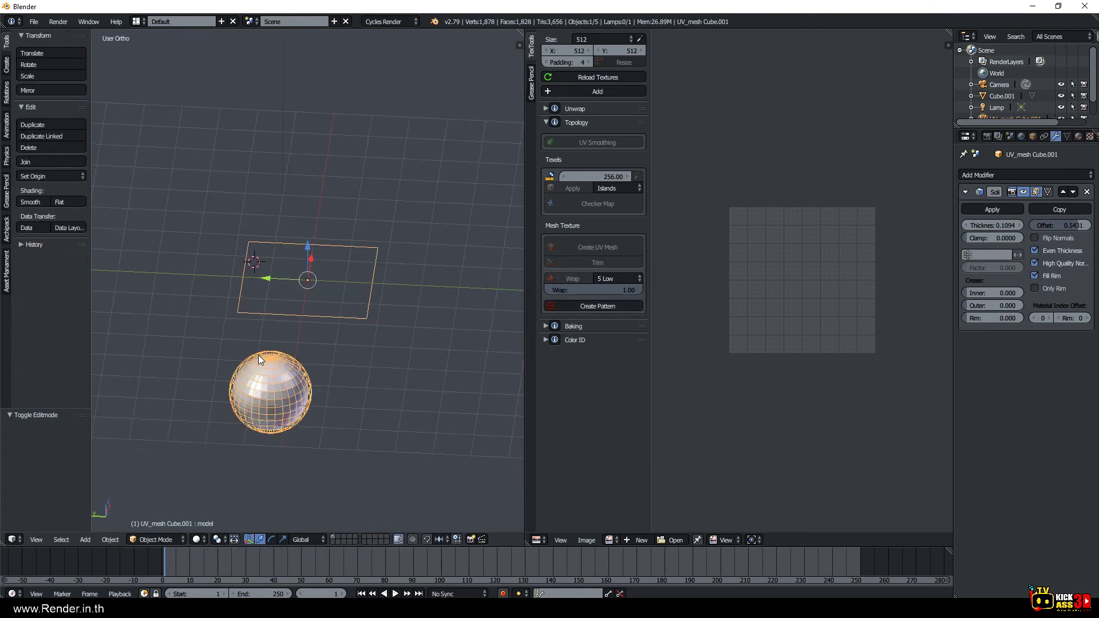
key("Tab")
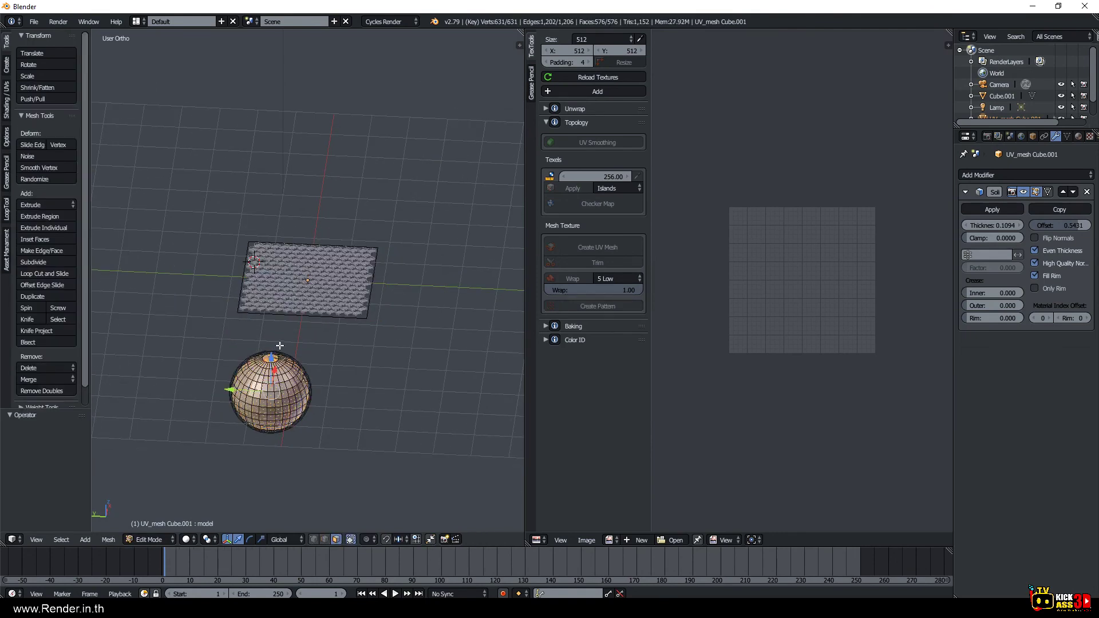
key("Tab")
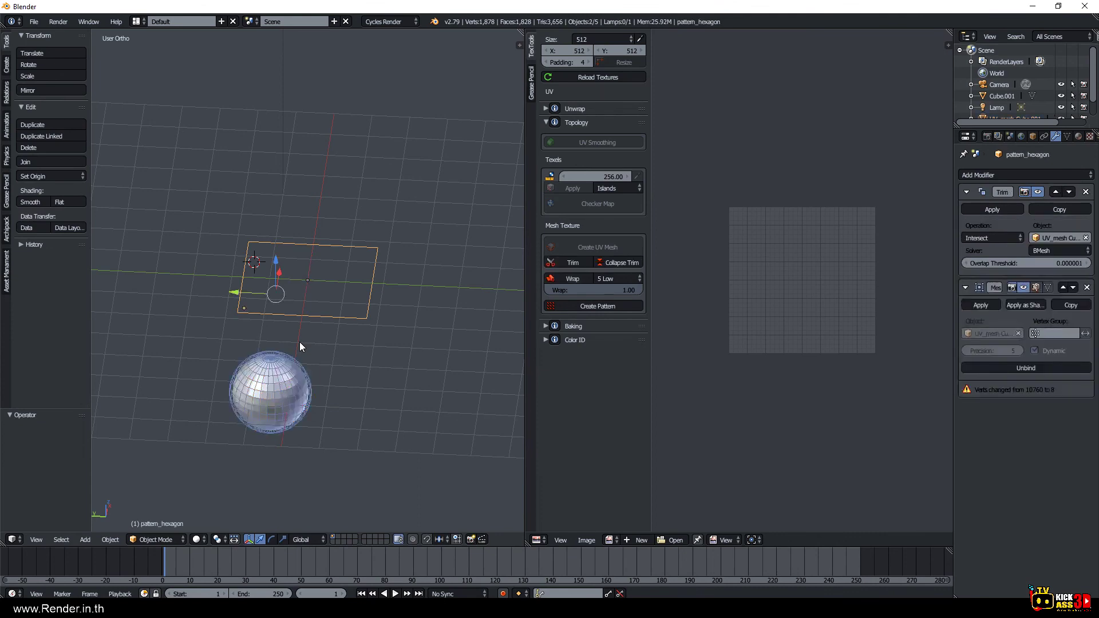
Delete the sphere and the UV mesh plane.
right_click(285, 383)
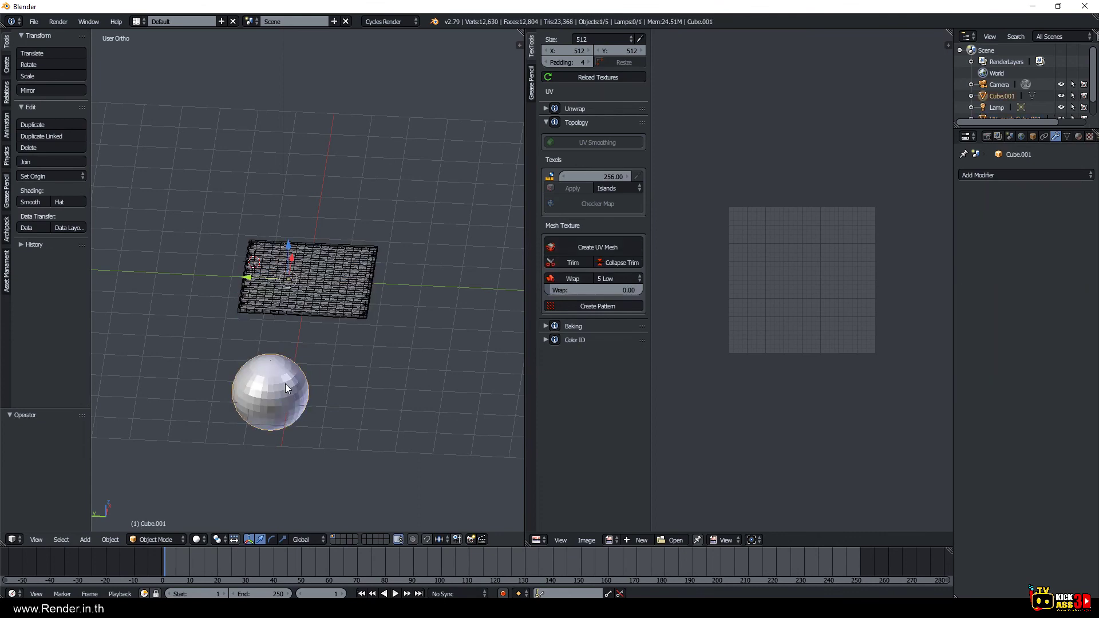
key("x")
left_click(287, 379)
right_click(314, 319)
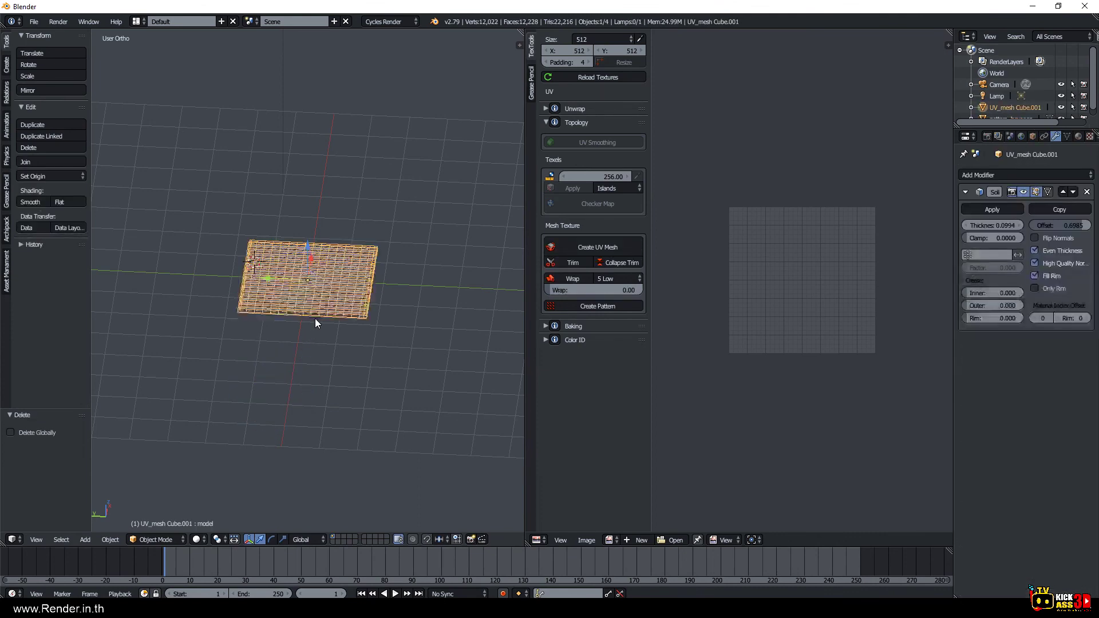
key("x")
left_click(315, 318)
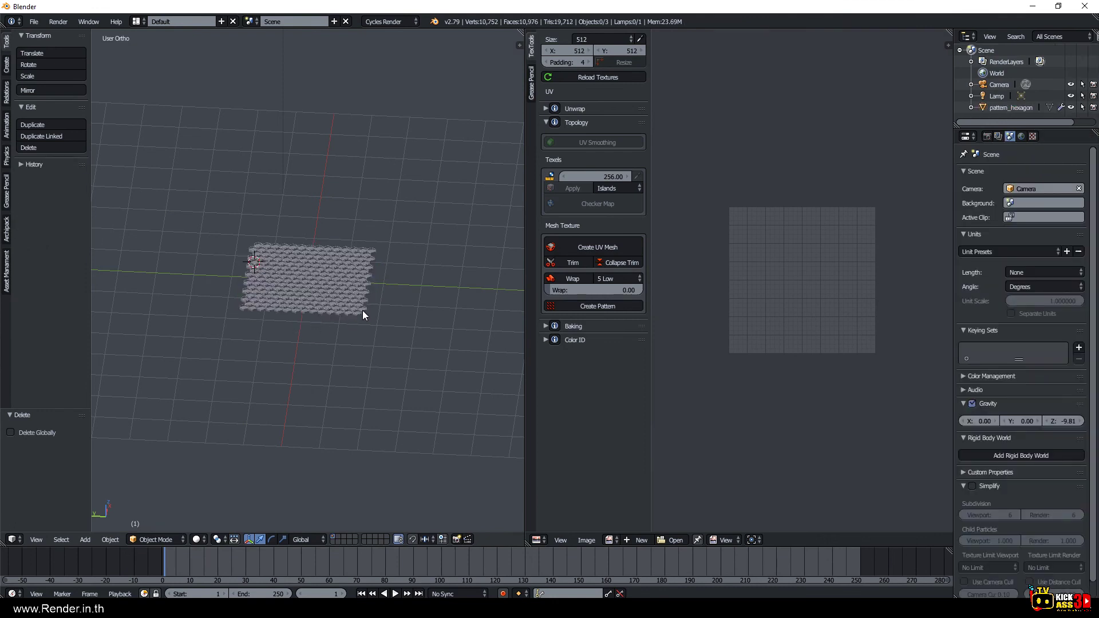
key("shift+a")
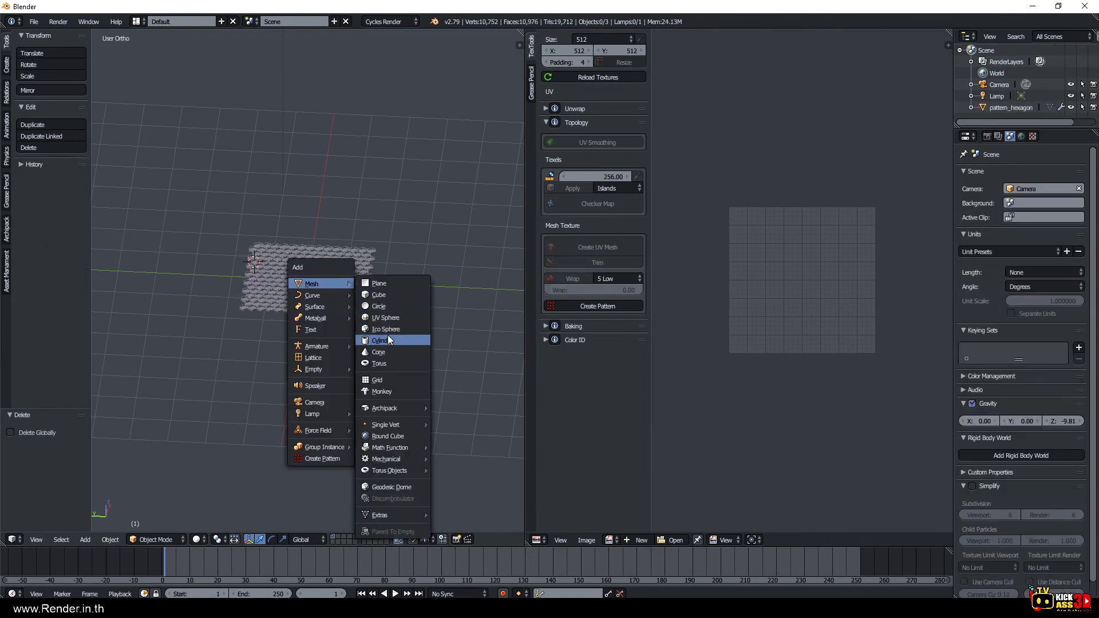
Add a torus and move it -5.145 along Y, below the hexagon pattern.
left_click(379, 363)
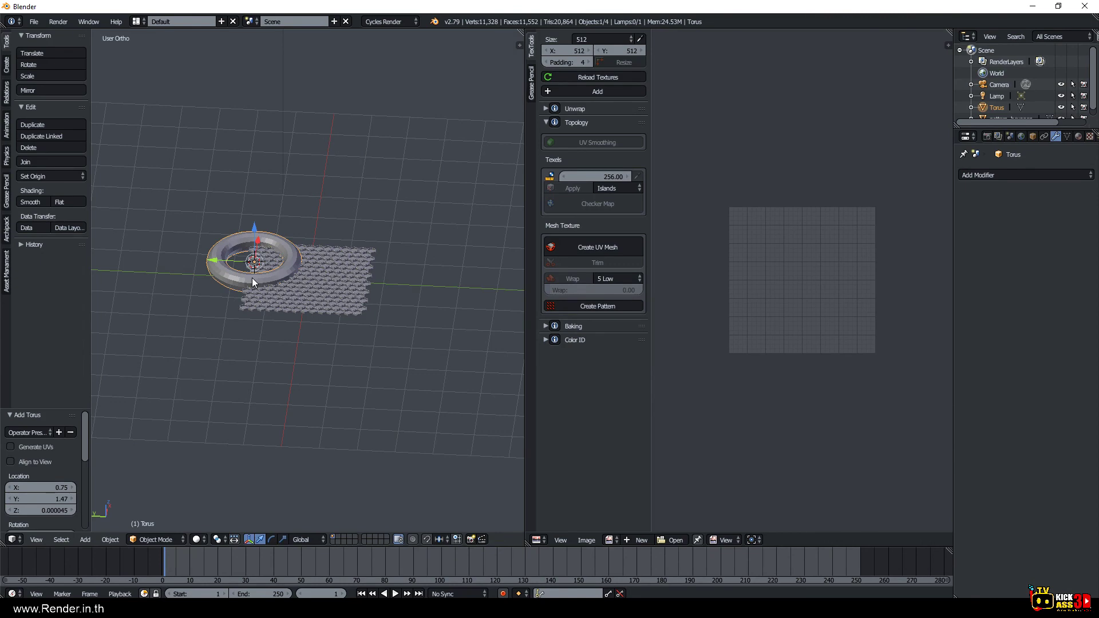
key("g")
key("x")
left_click(418, 290)
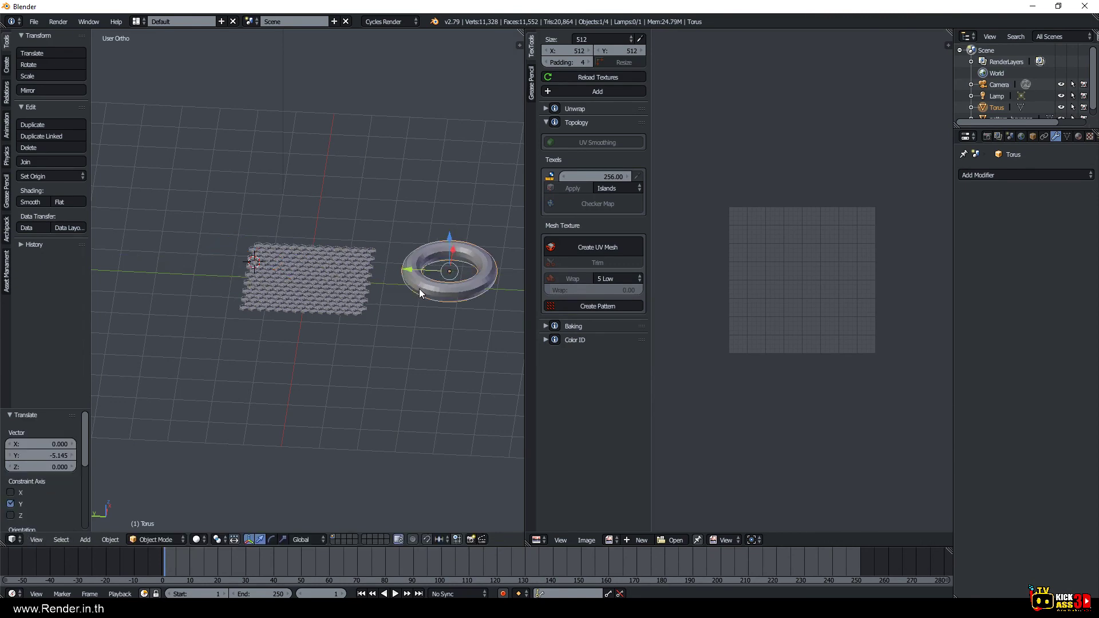
mouse_move(419, 288)
middle_mouse_down()
mouse_move(291, 308)
mouse_move(297, 383)
middle_mouse_up()
scroll(297, 383, "up", 4)
middle_click_drag(314, 431, 326, 394)
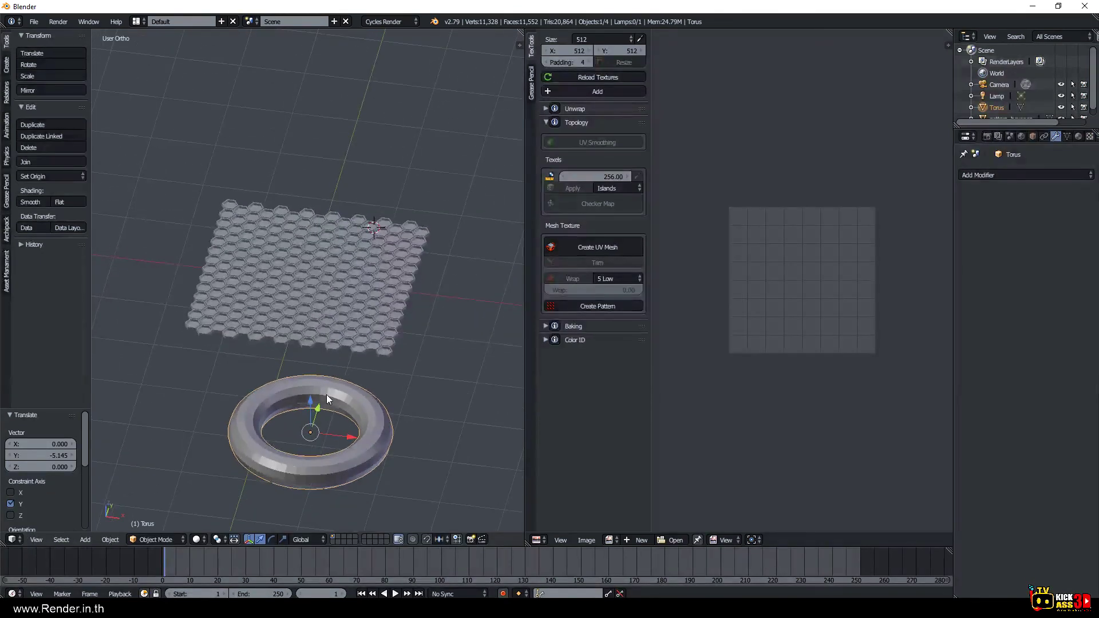
In Edit Mode, select the edge loop around the torus's inner rim.
key("Tab")
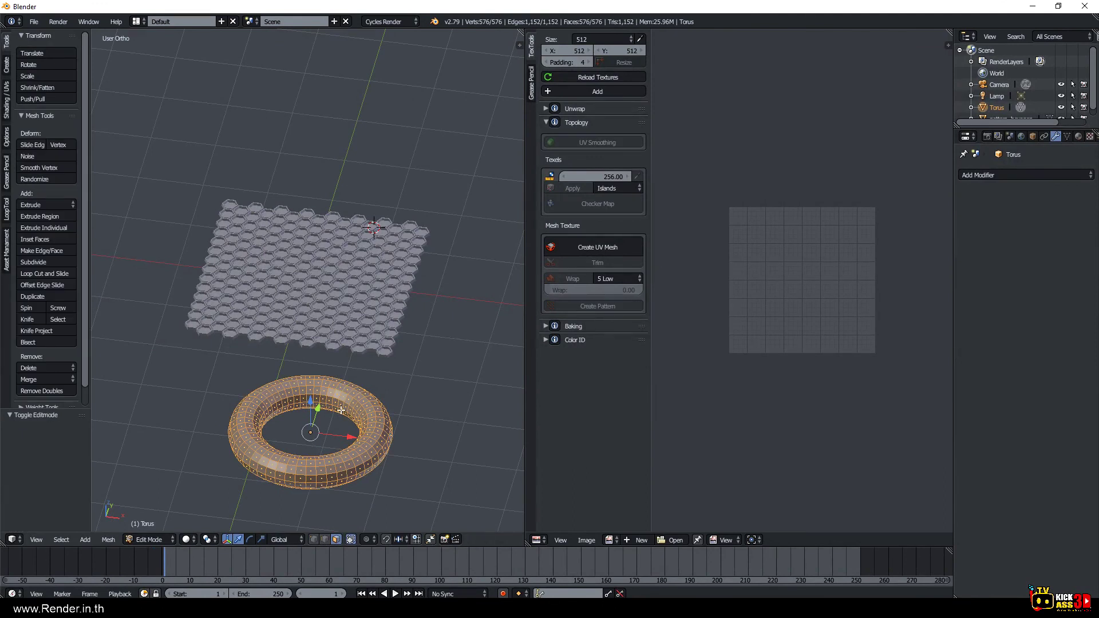
key("a")
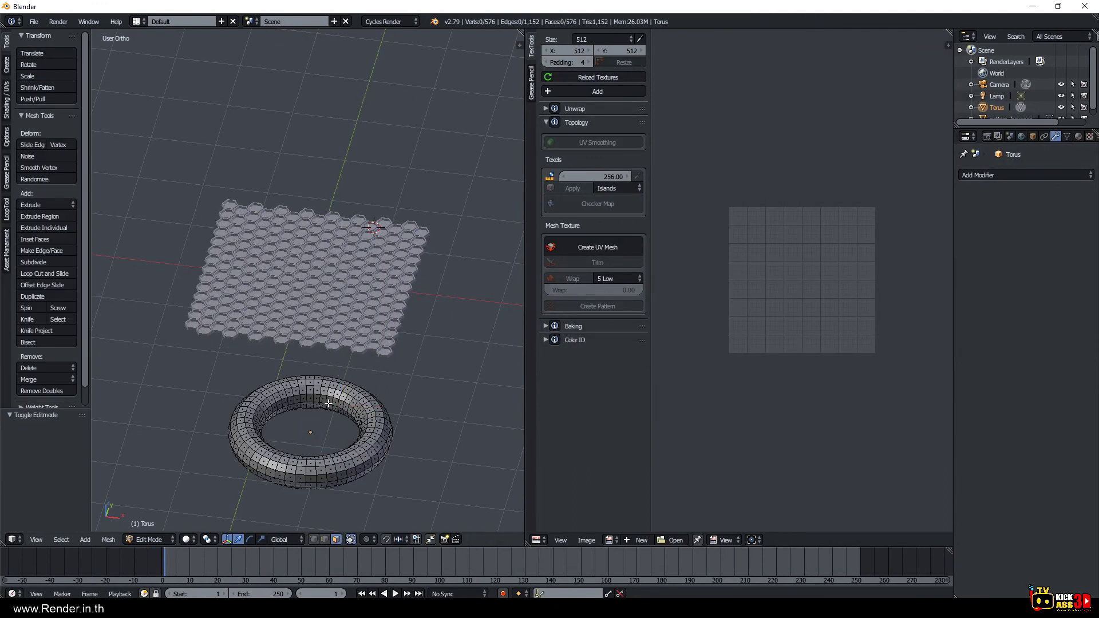
right_click(329, 399)
left_click(326, 540)
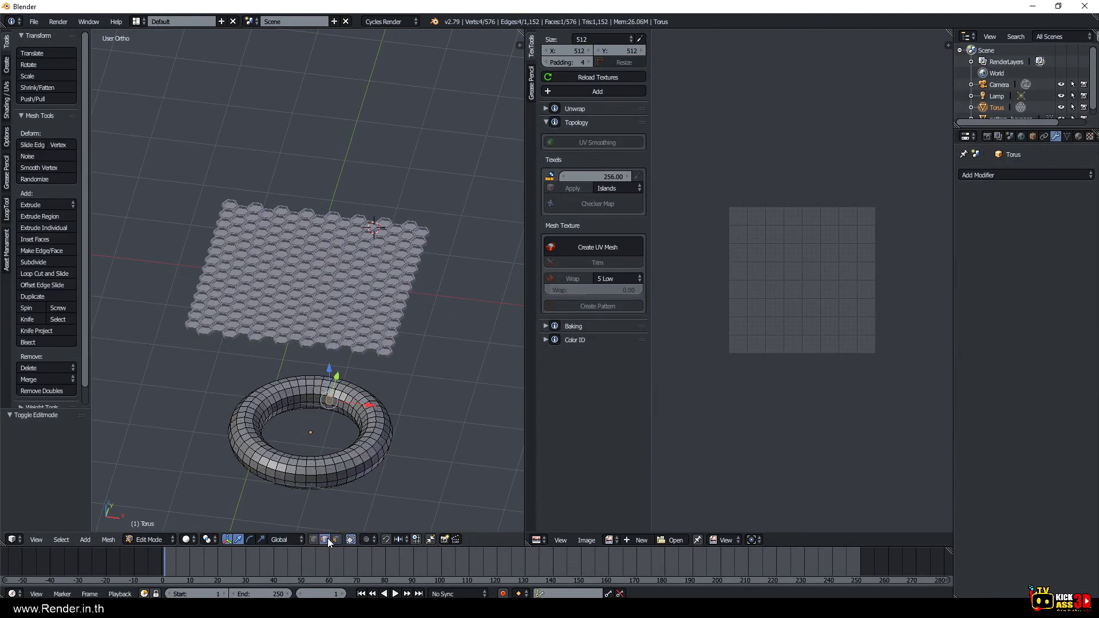
right_click(321, 405, "alt")
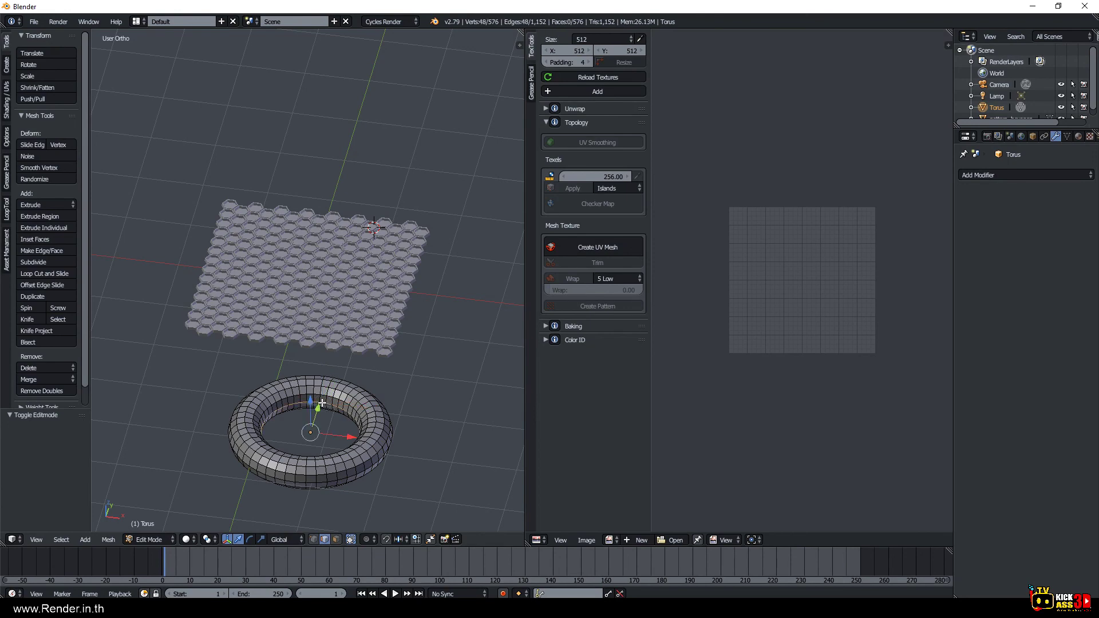
Peel-unwrap the torus along the loop, scaling the UV island to 0.73 at the grid's left edge.
left_click(546, 109)
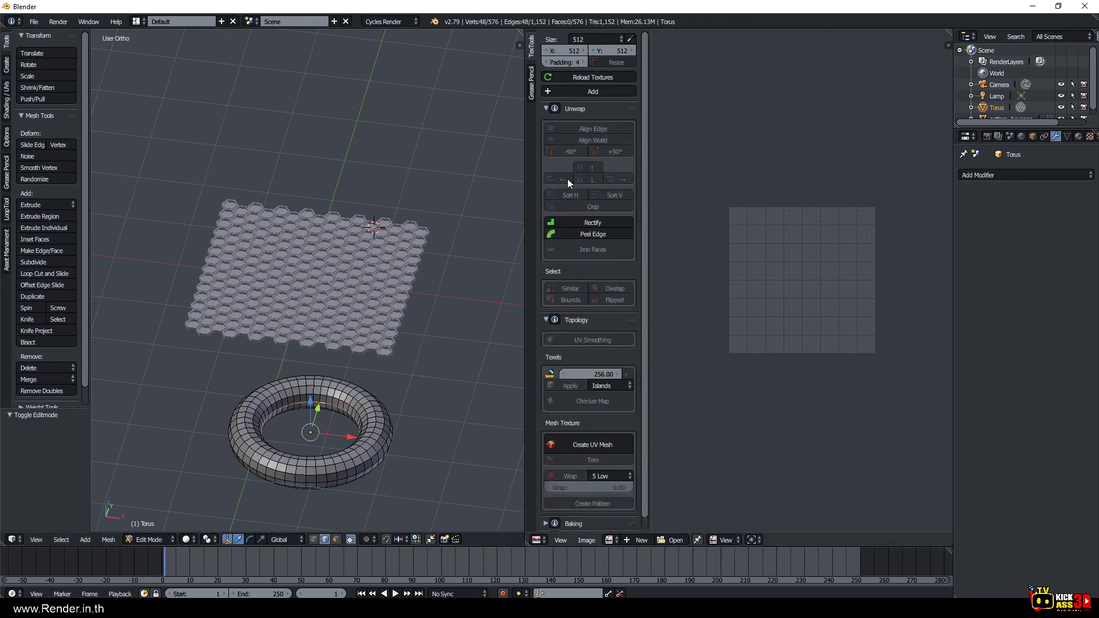
left_click(575, 233)
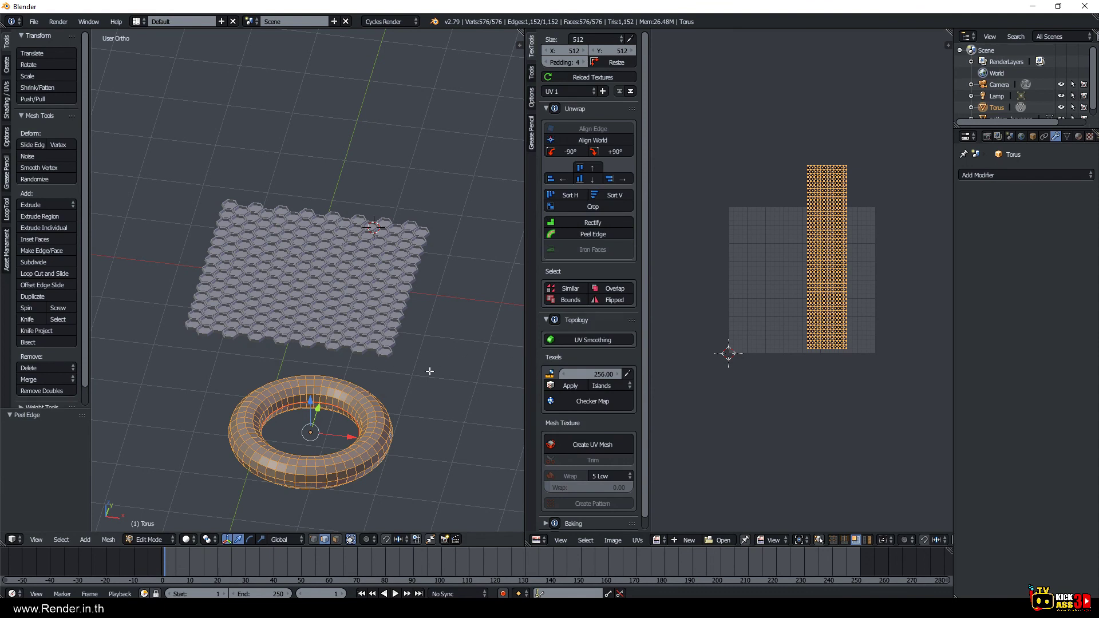
key("s")
left_click(833, 304)
key("g")
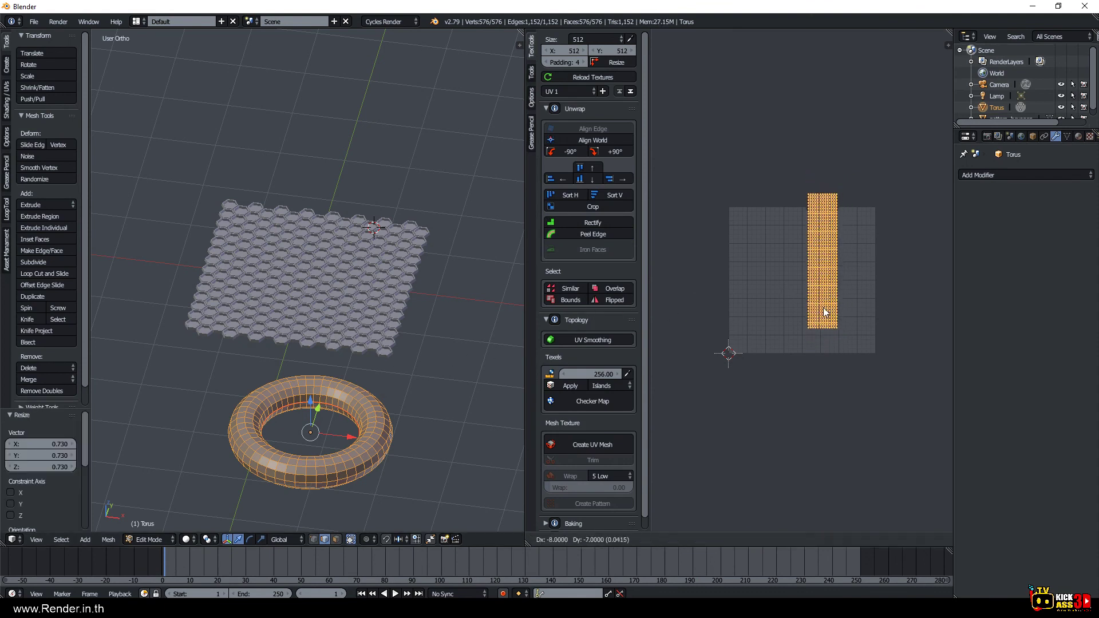
left_click(756, 328)
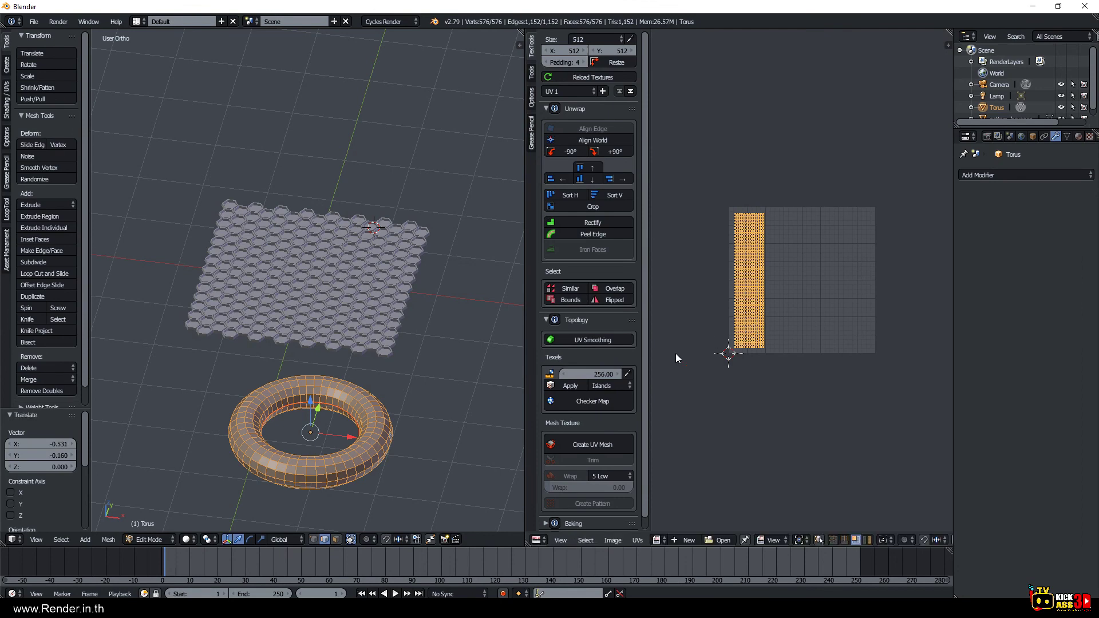
Apply a checker map to the torus and create a flat UV mesh from it.
left_click(592, 399)
key("Tab")
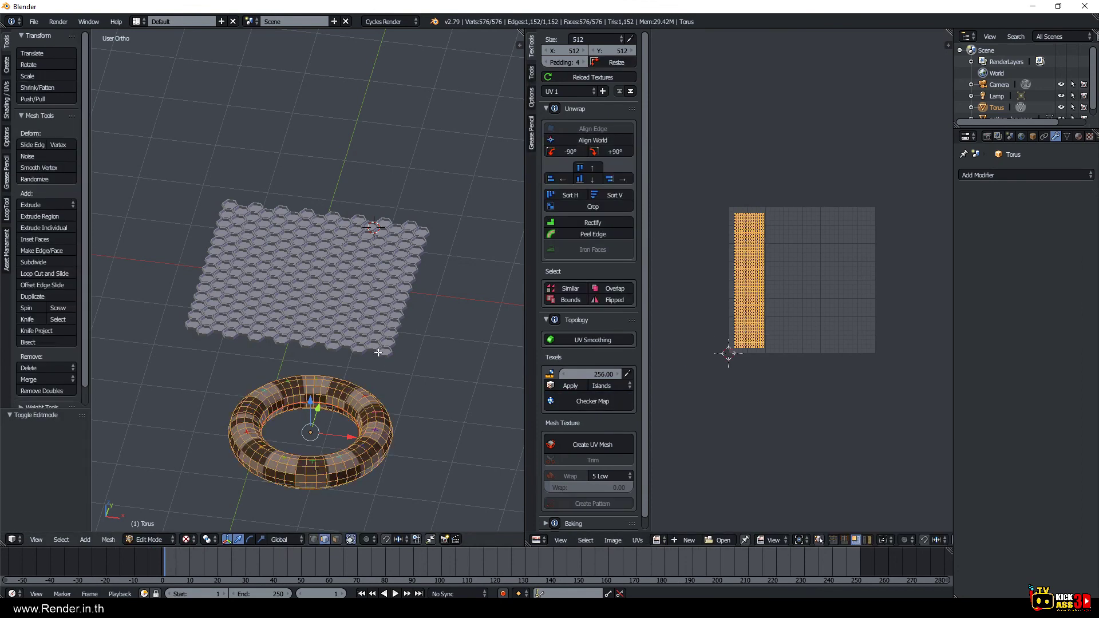
left_click(592, 445)
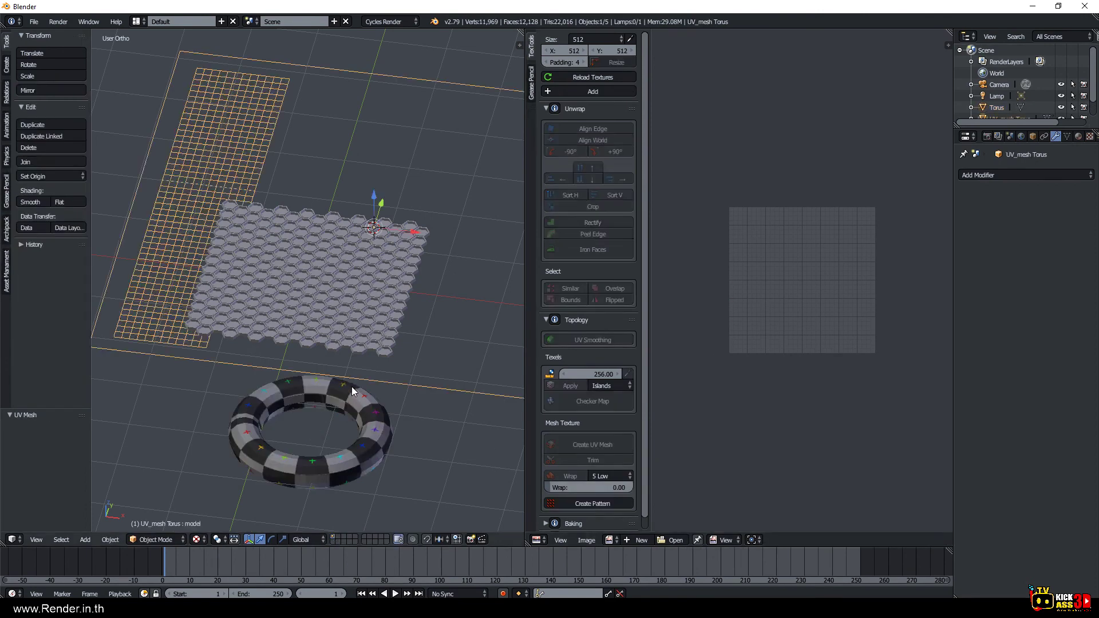
Slide the hexagon pattern left along X, then Trim it to UV_mesh Torus and Wrap it.
right_click(310, 287)
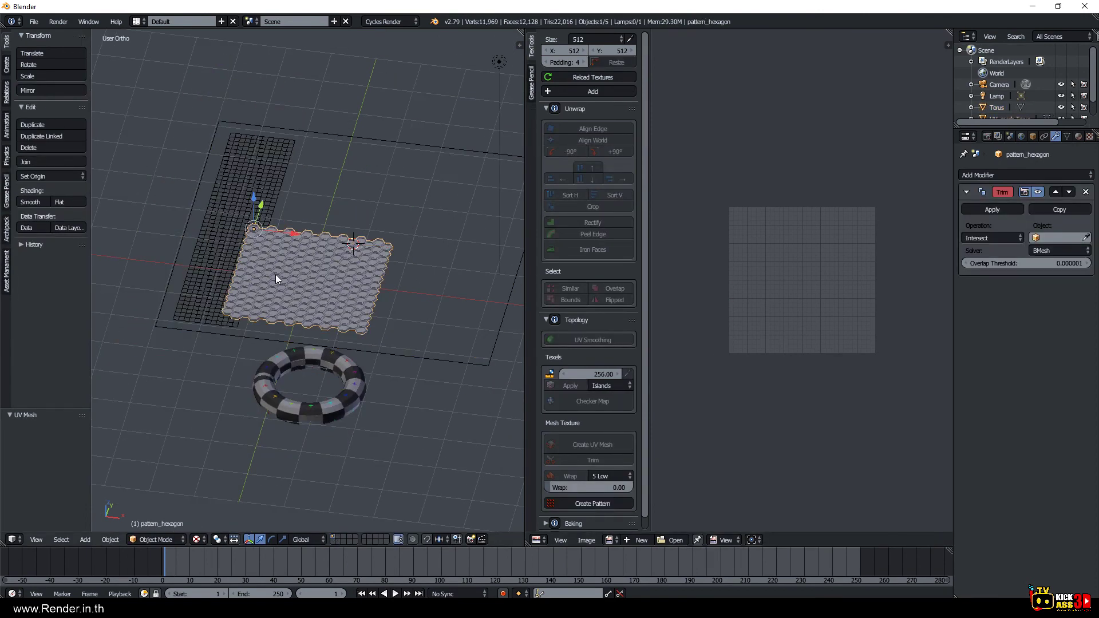
left_click_drag(274, 234, 239, 226)
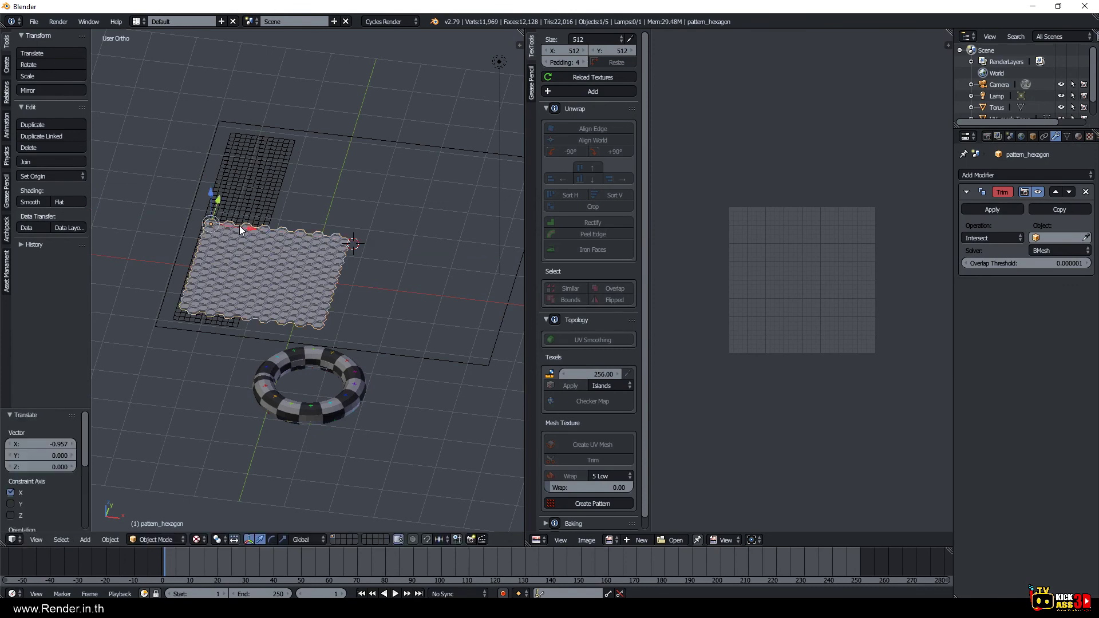
mouse_move(240, 226)
middle_mouse_down()
mouse_move(302, 268)
mouse_move(303, 283)
middle_mouse_up()
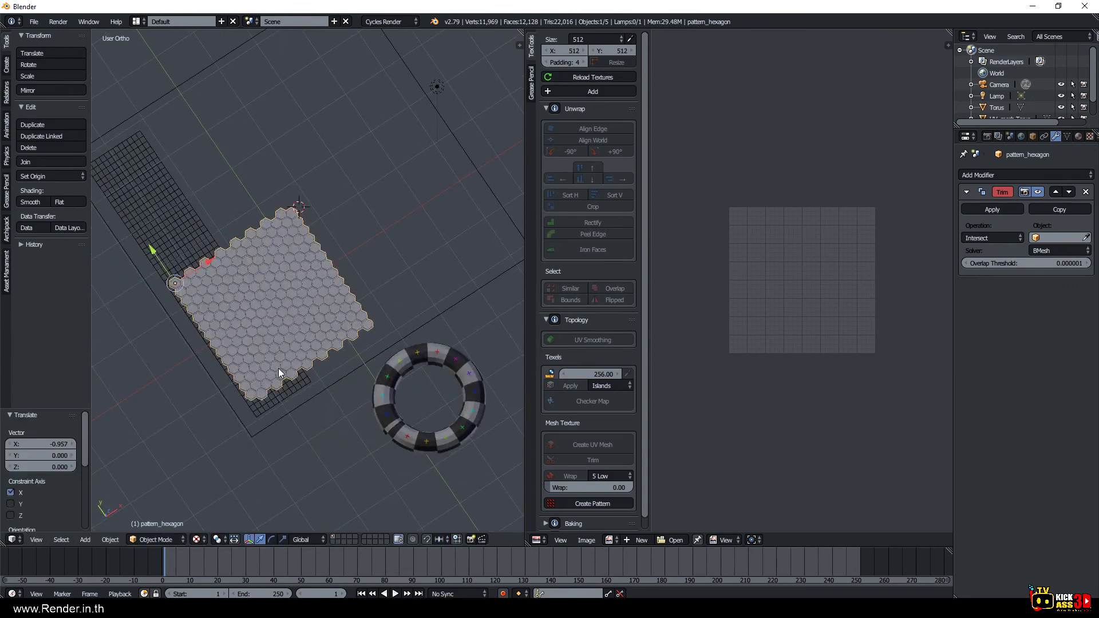
mouse_move(278, 372)
middle_mouse_down()
mouse_move(255, 304)
mouse_move(262, 330)
middle_mouse_up()
right_click(262, 329)
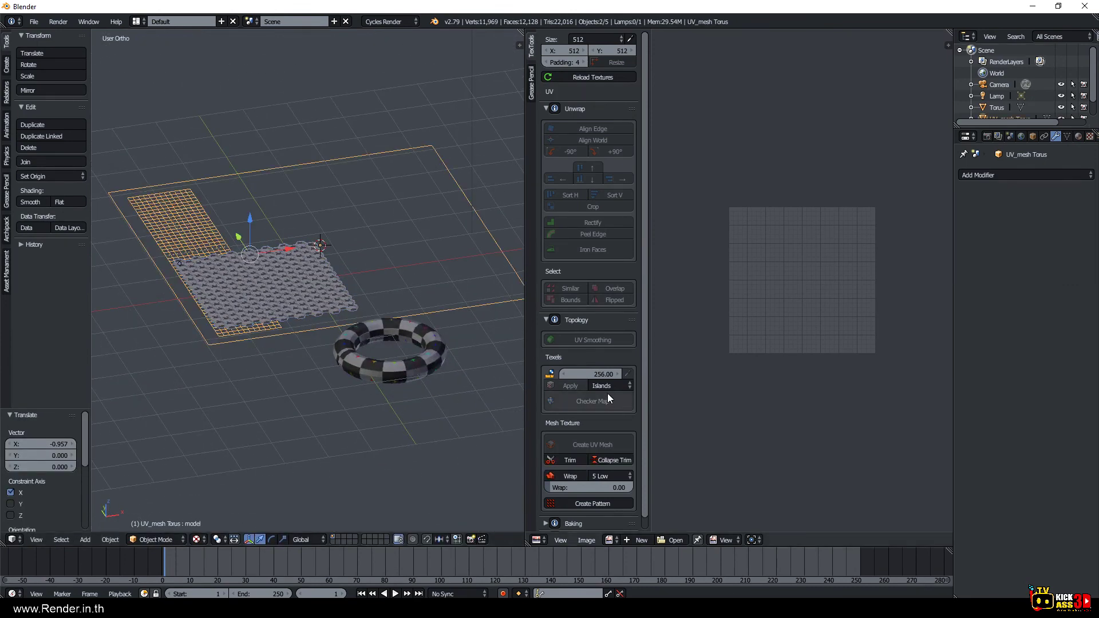
left_click(570, 461)
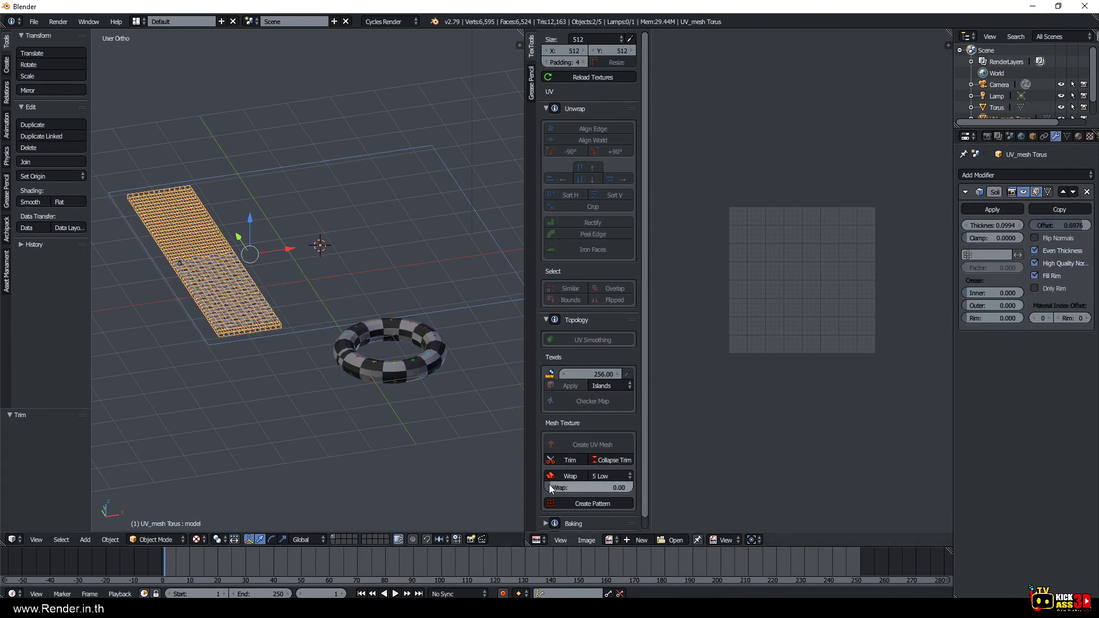
left_click(559, 475)
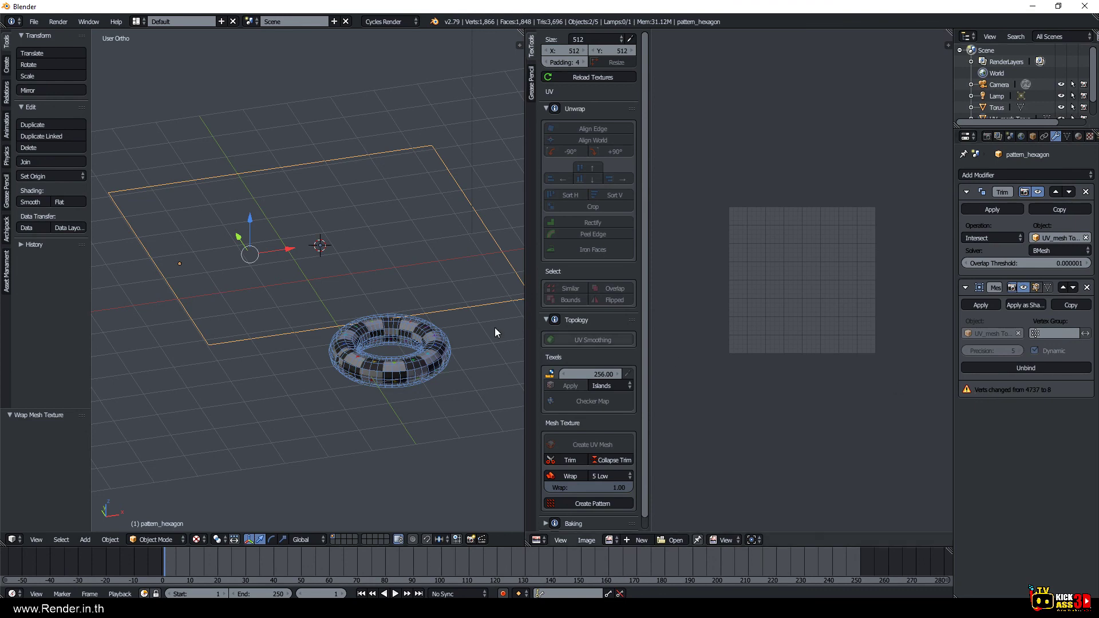
Undo the trim and wrap so the full honeycomb lies flat, then reselect the hexagon pattern.
key("Tab")
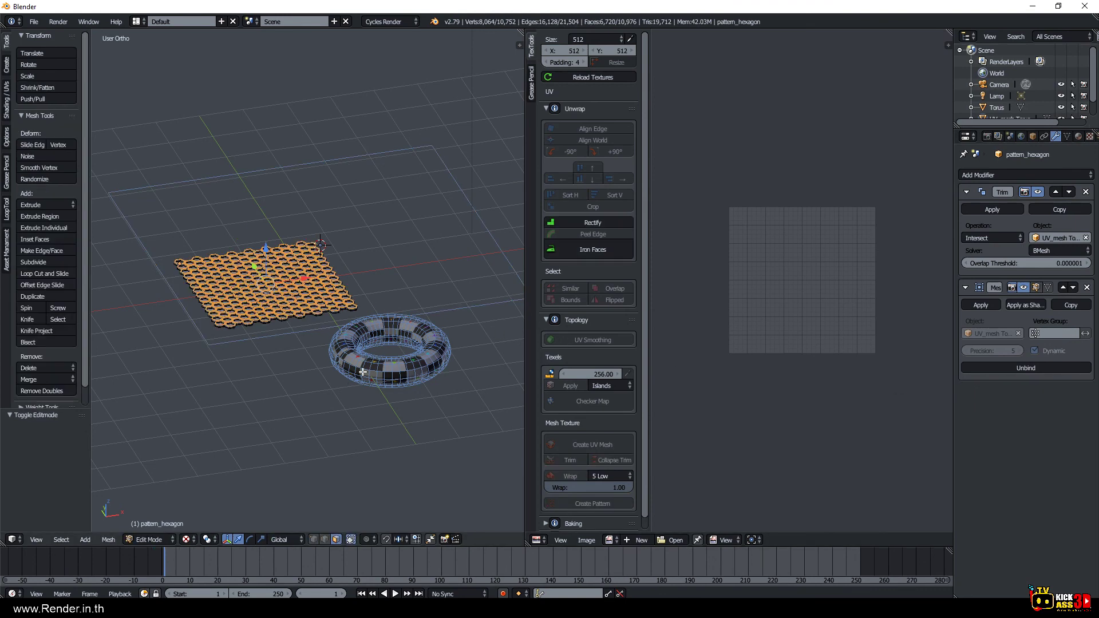
key("Tab")
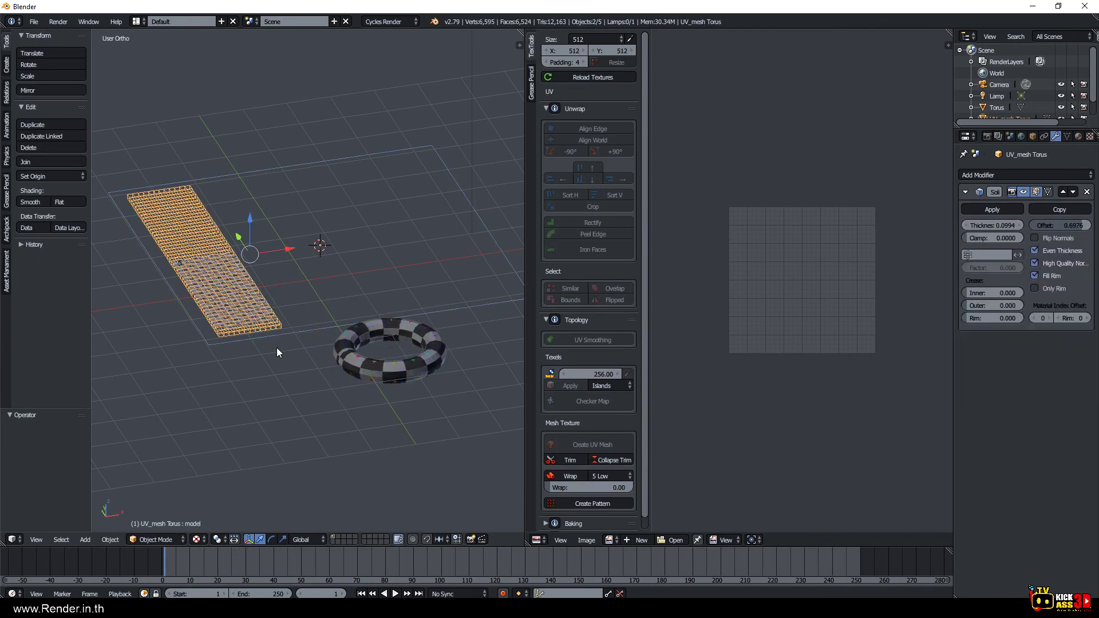
key("Tab")
scroll(372, 372, "up", 2)
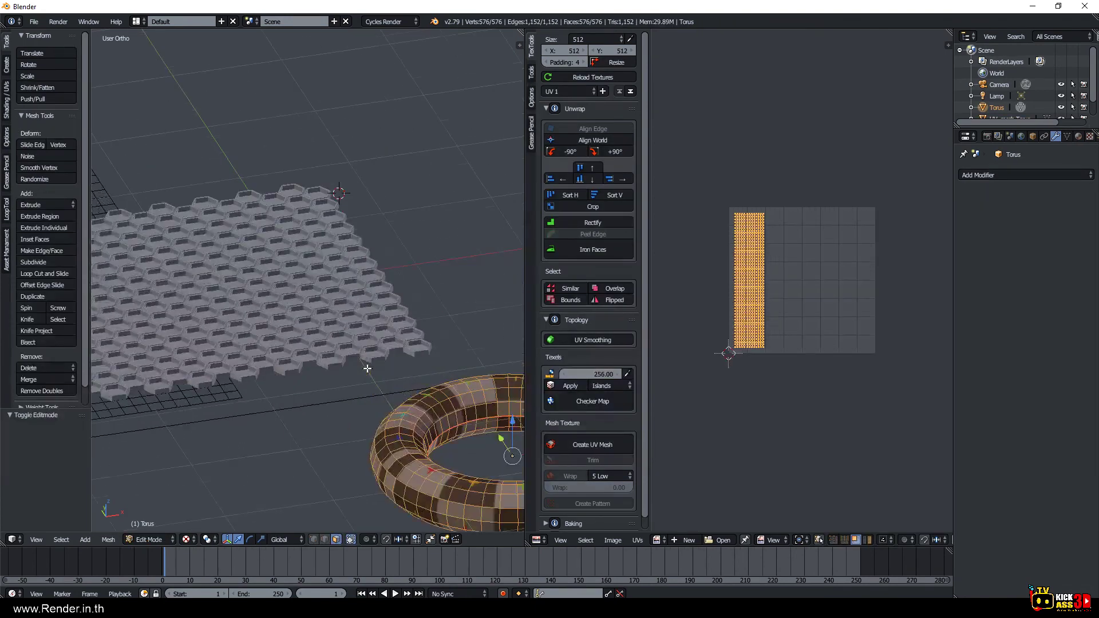
scroll(401, 463, "up", 1)
middle_click_drag(409, 483, 412, 466)
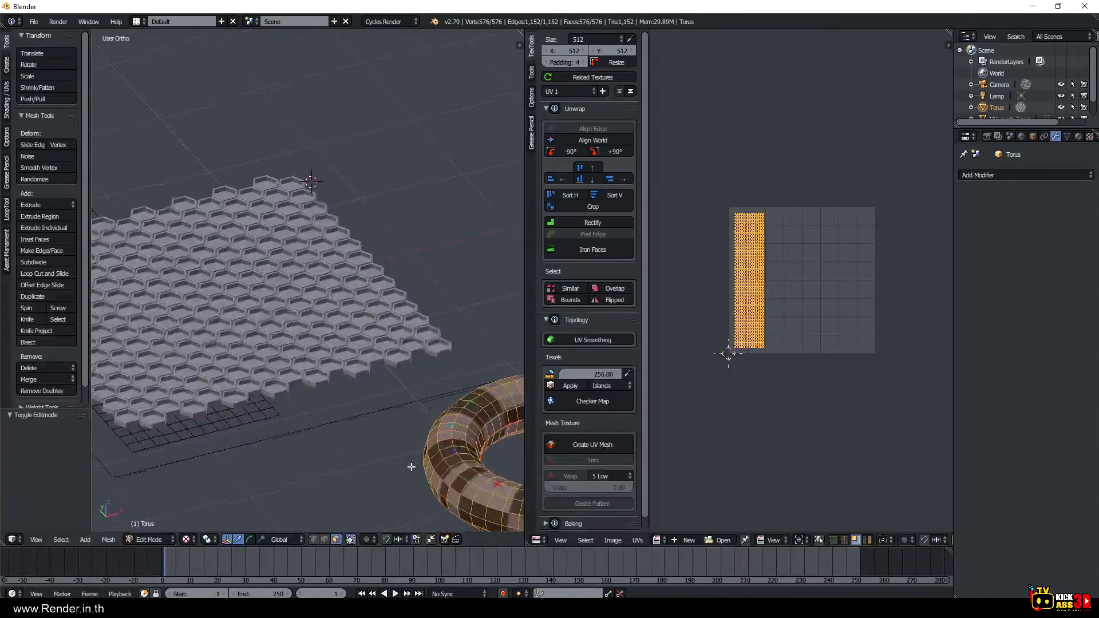
key("Tab")
right_click(277, 421)
Shrink the hexagon pattern to 0.38 and place it at the strip's near end, adjusting scale to 1.064.
scroll(277, 421, "down", 2)
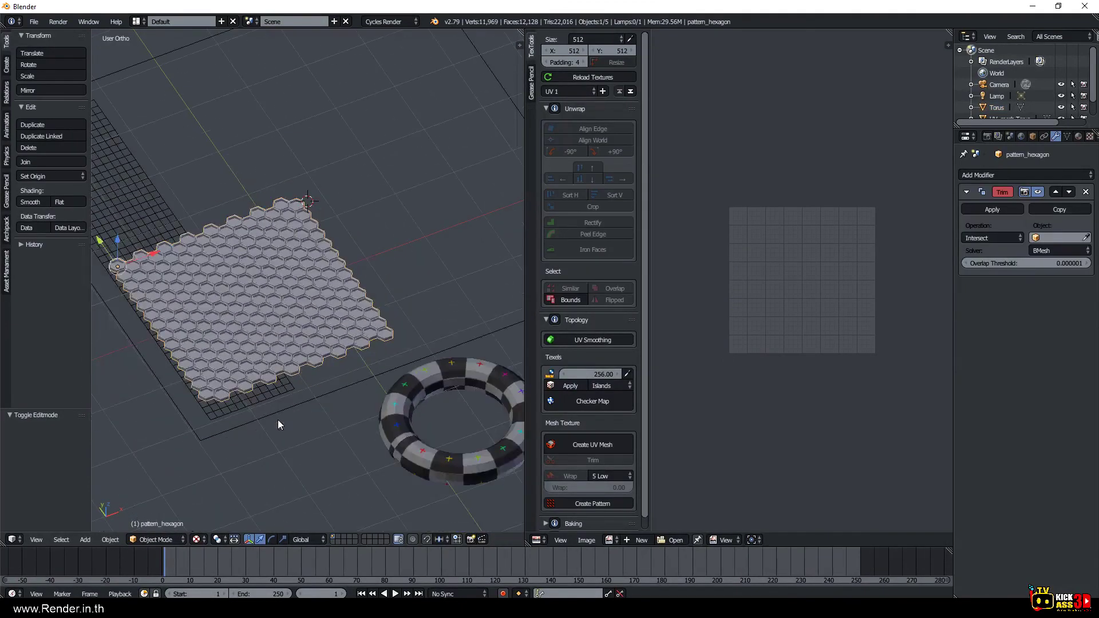
key("s")
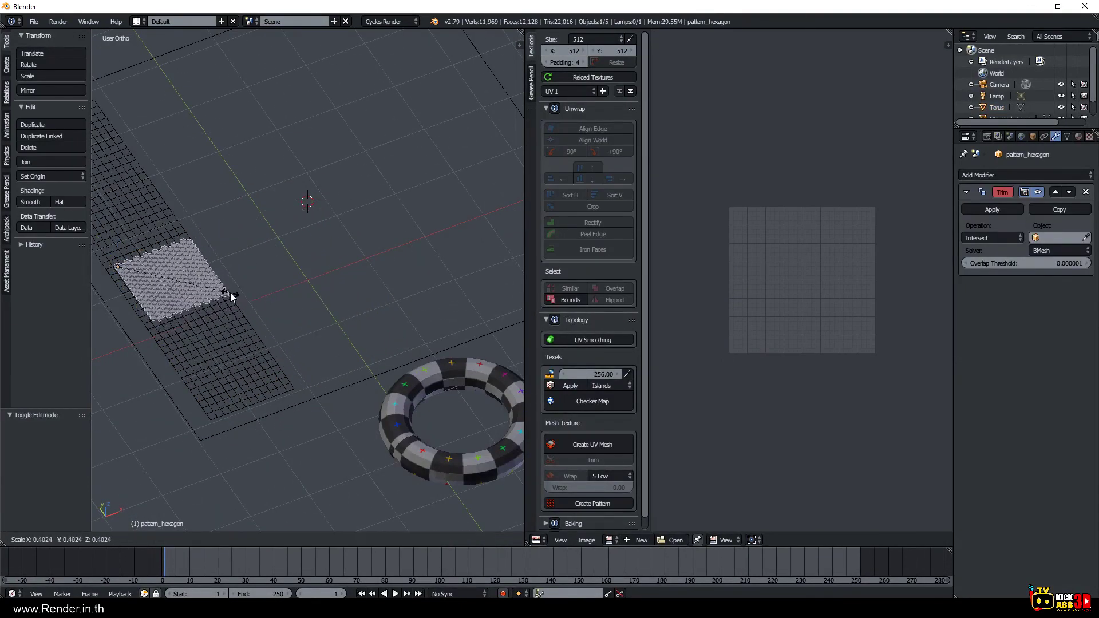
left_click(223, 297)
key("g")
key("y")
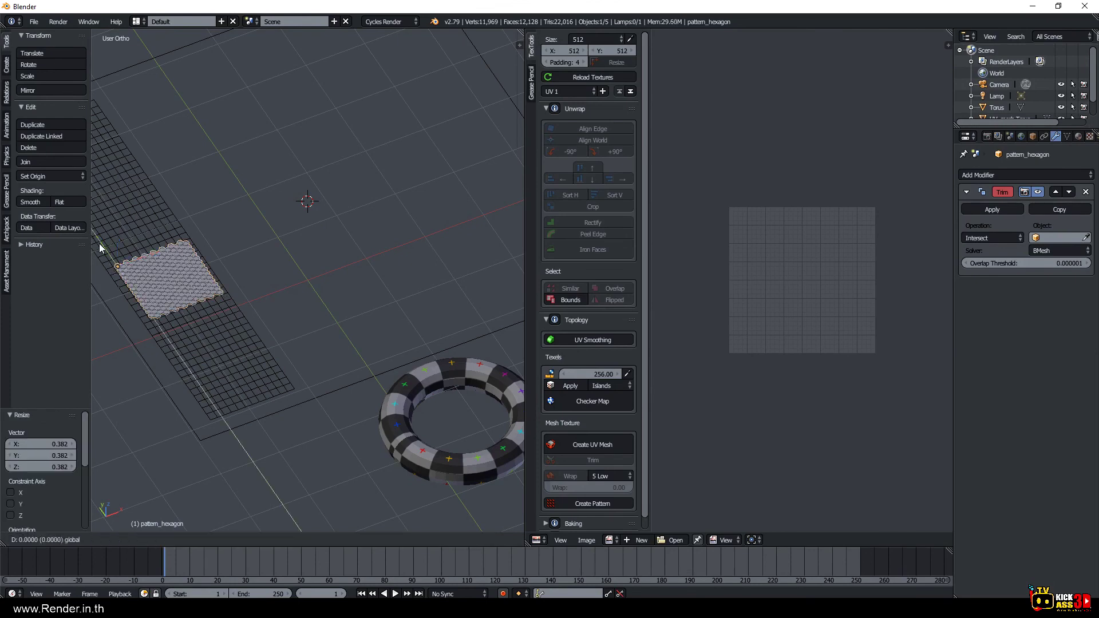
left_click(168, 340)
key("s")
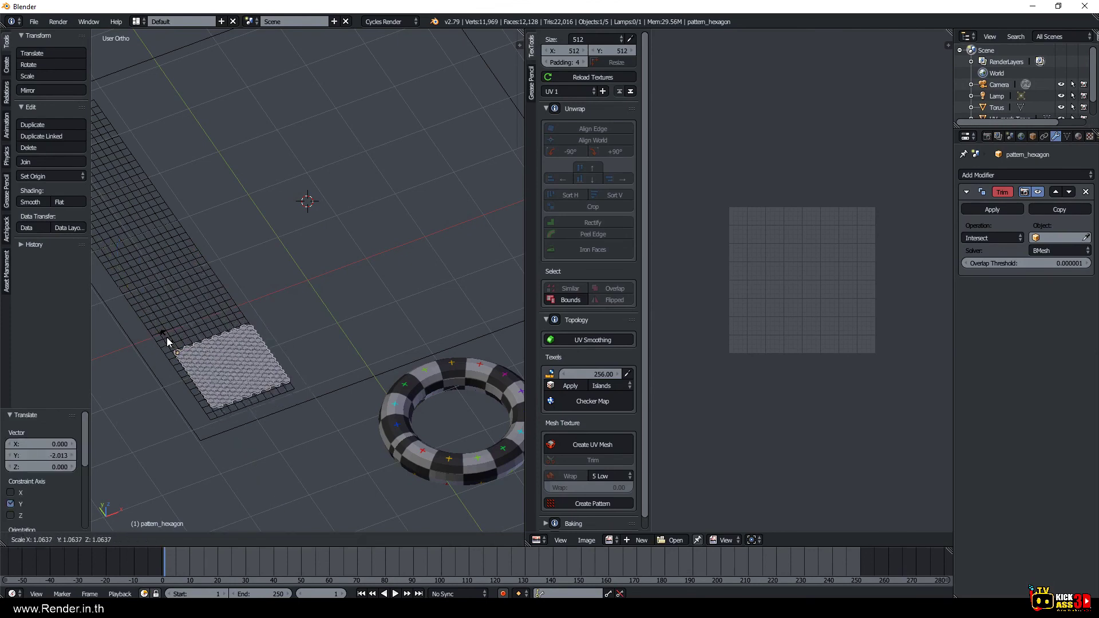
left_click(167, 337)
key("g")
key("x")
left_click(215, 338)
mouse_move(216, 337)
middle_mouse_down()
mouse_move(235, 289)
mouse_move(232, 341)
middle_mouse_up()
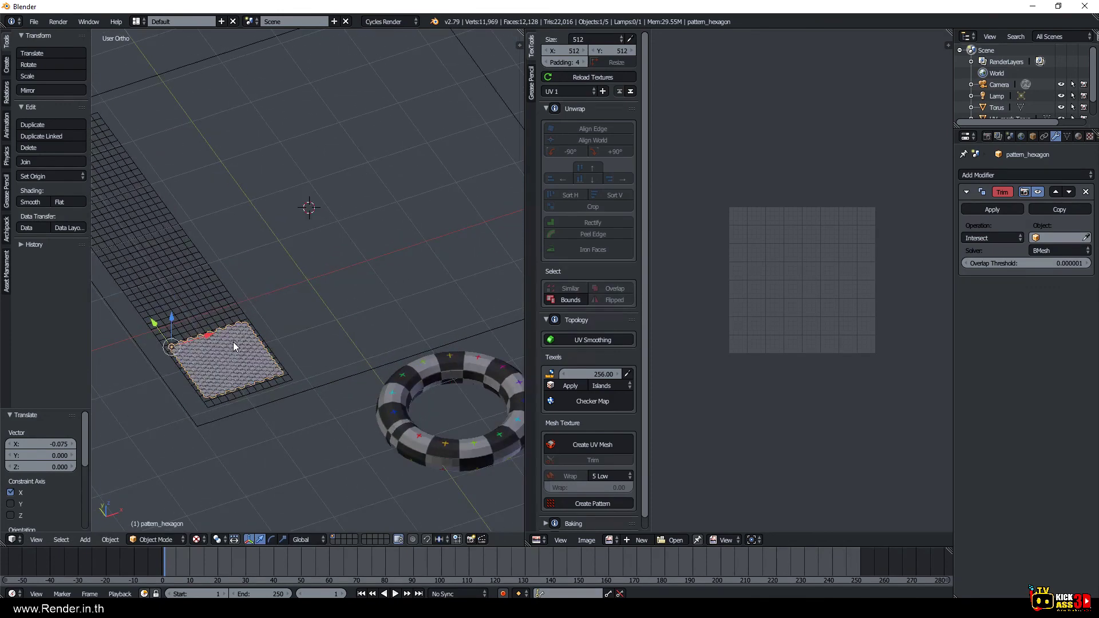
Apply rotation and scale, then collapse the Trim against UV_mesh Torus and wrap the pattern.
key("ctrl+a")
left_click(222, 377)
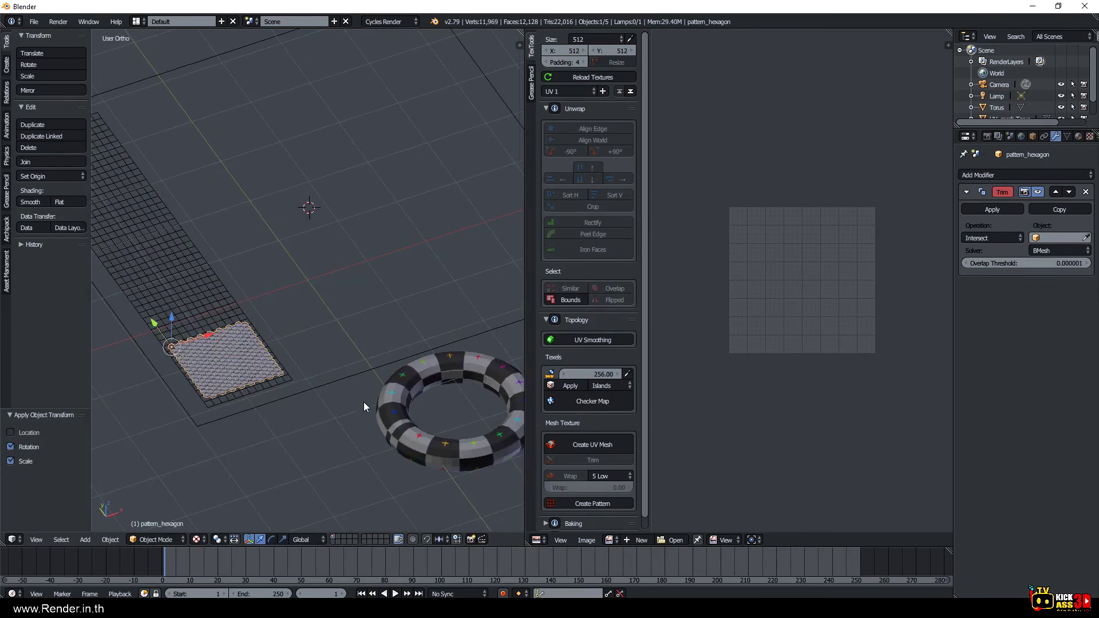
right_click(287, 382)
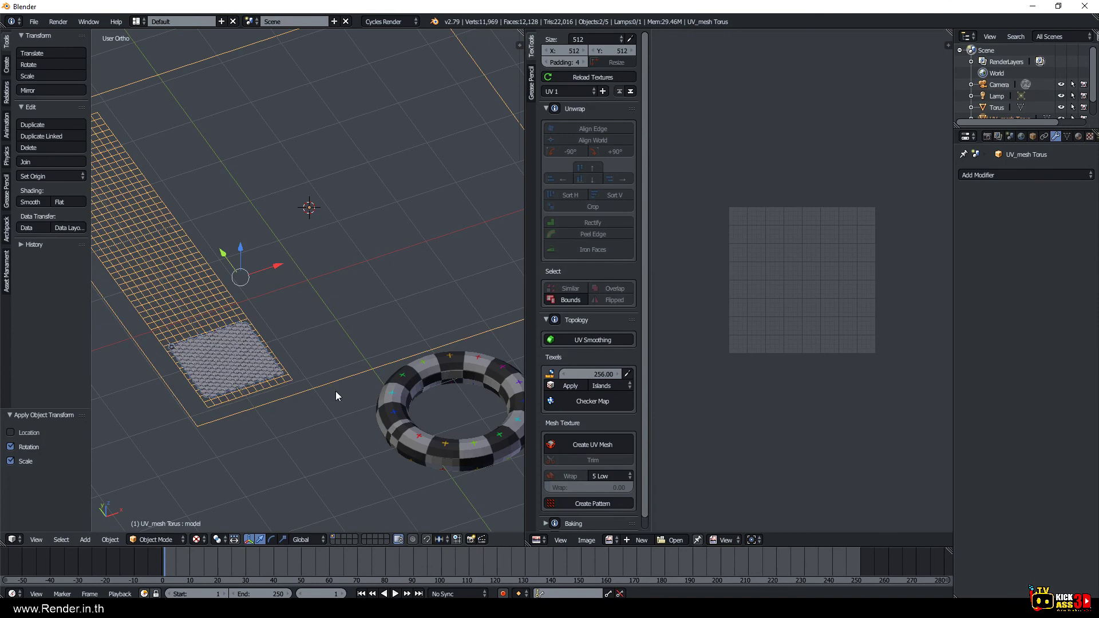
left_click(572, 444)
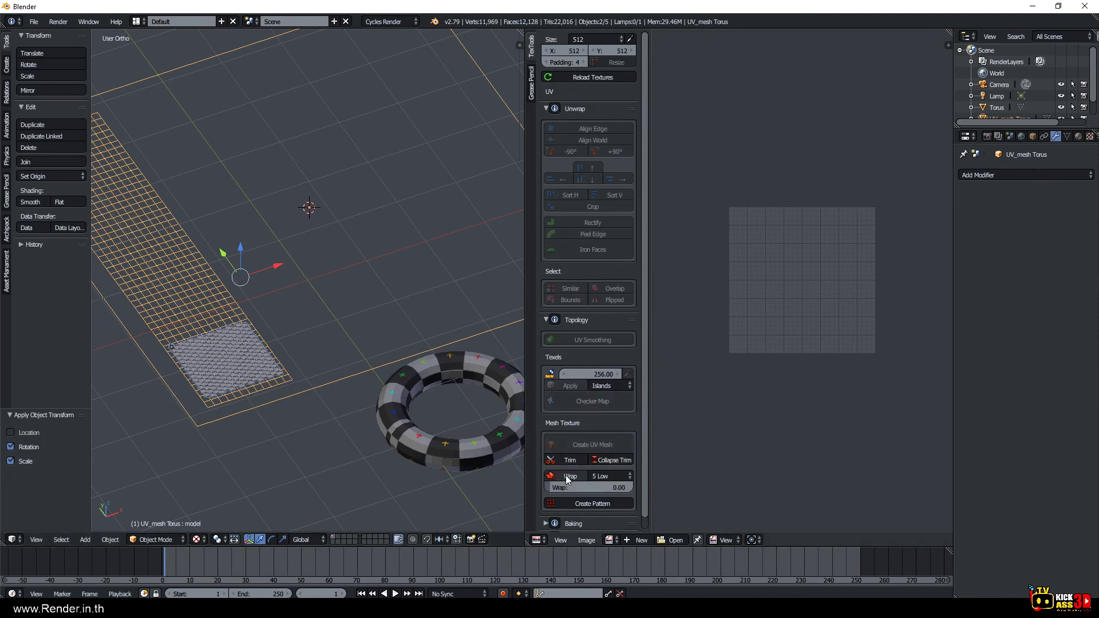
left_click(602, 461)
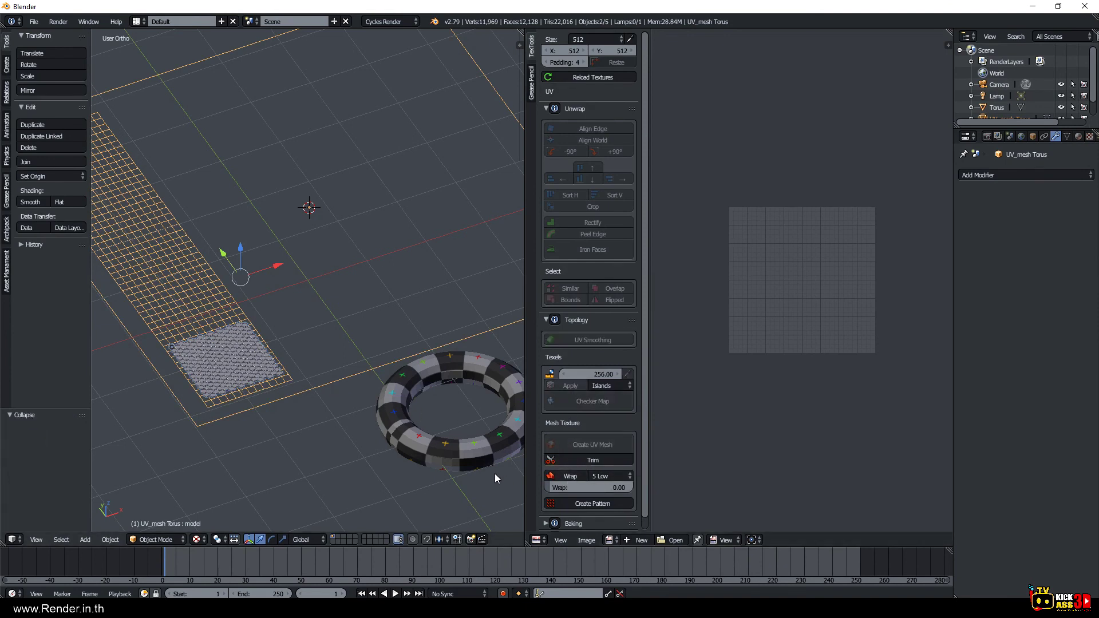
left_click(567, 476)
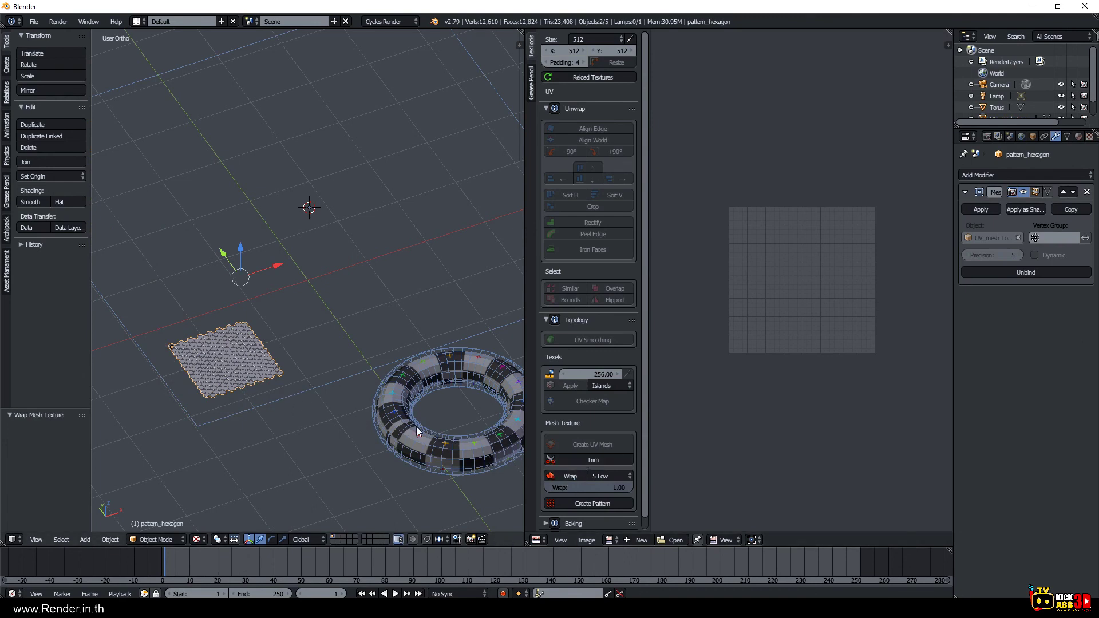
Set Wrap to 0.00, reselect the pattern and UV mesh strip, then Trim and Wrap again.
left_click_drag(590, 488, 549, 487)
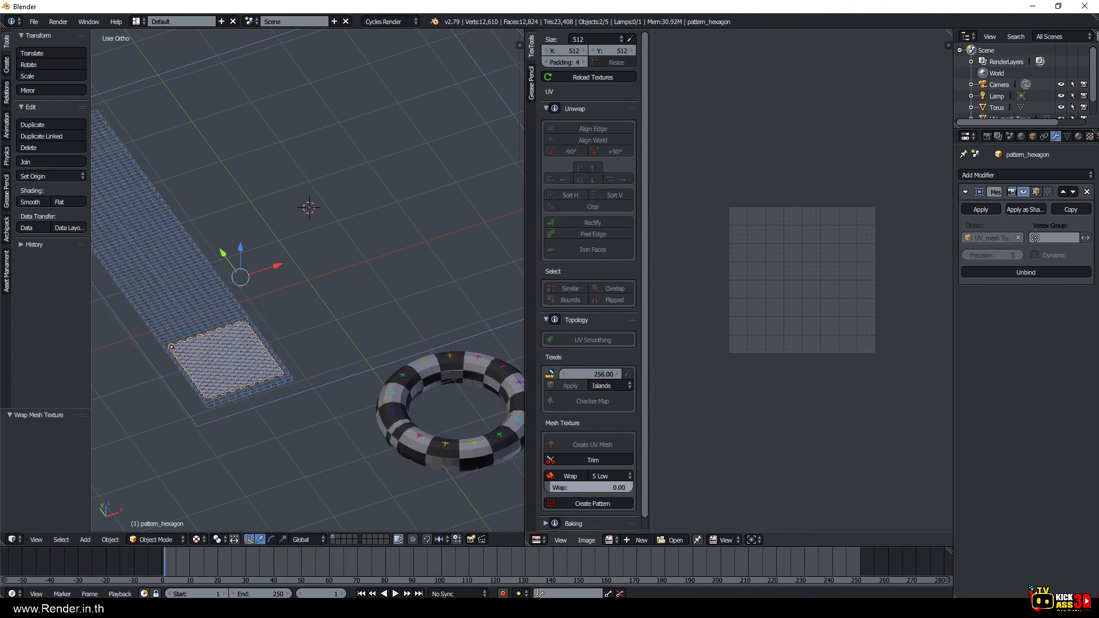
right_click(282, 387)
right_click(249, 370)
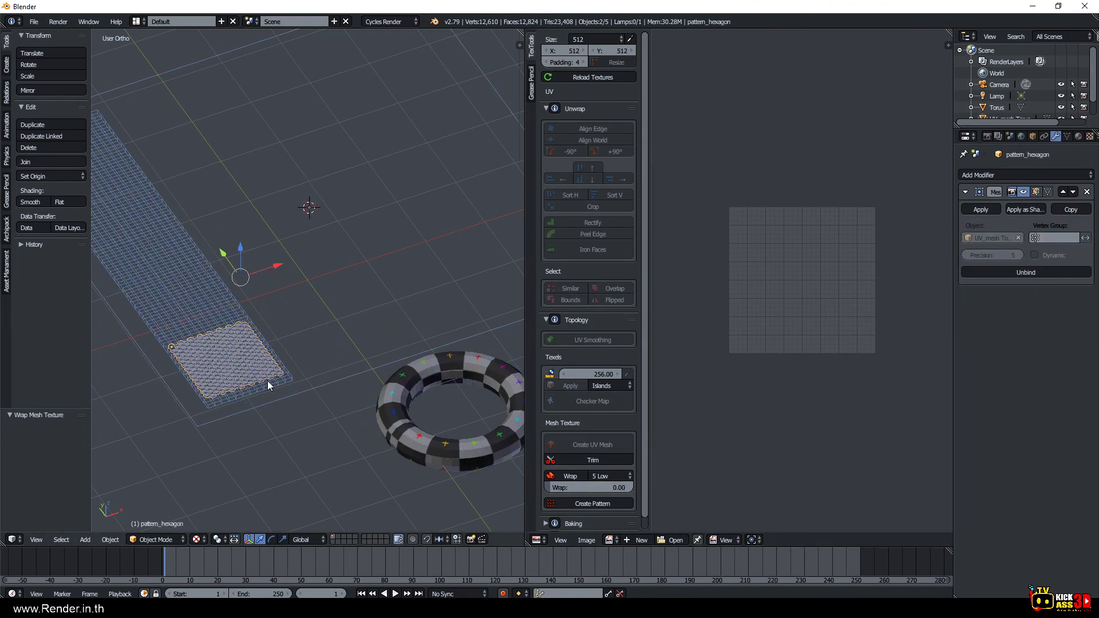
right_click(269, 381)
left_click(575, 459)
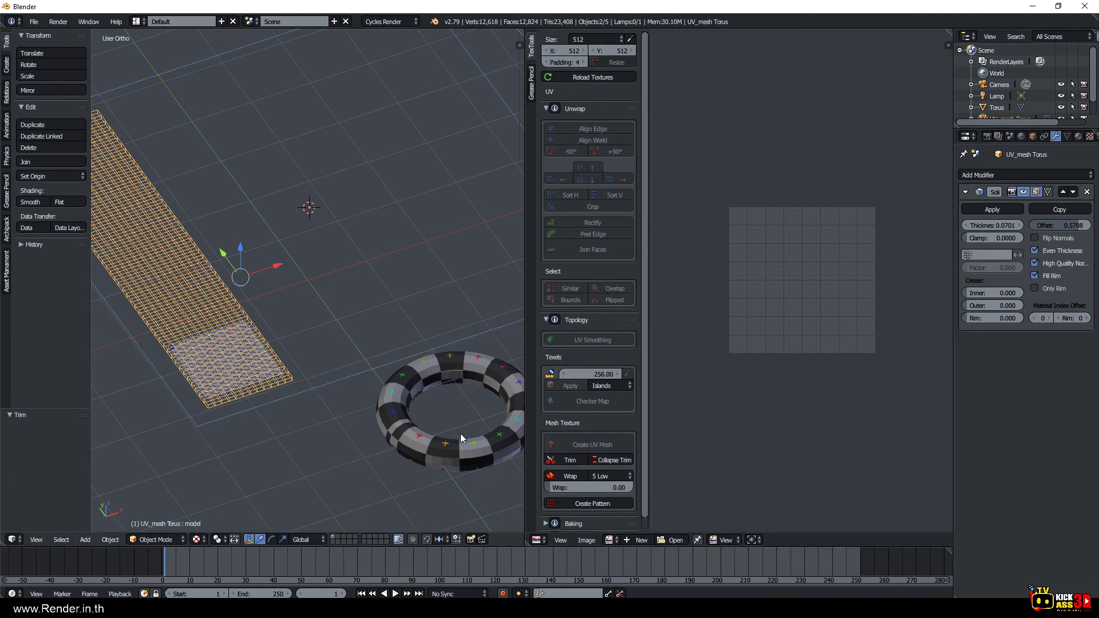
left_click(563, 475)
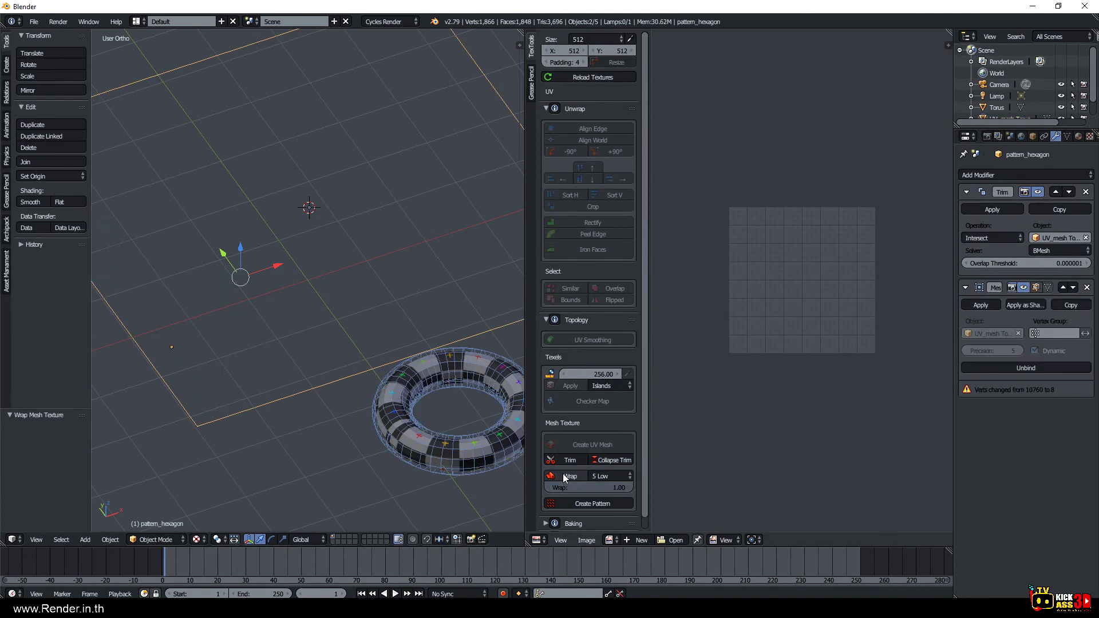
Select UV_mesh Torus and drag Wrap back to 0.00 so the strip lies flat.
scroll(359, 356, "down", 3)
right_click(360, 356)
scroll(390, 366, "up", 3)
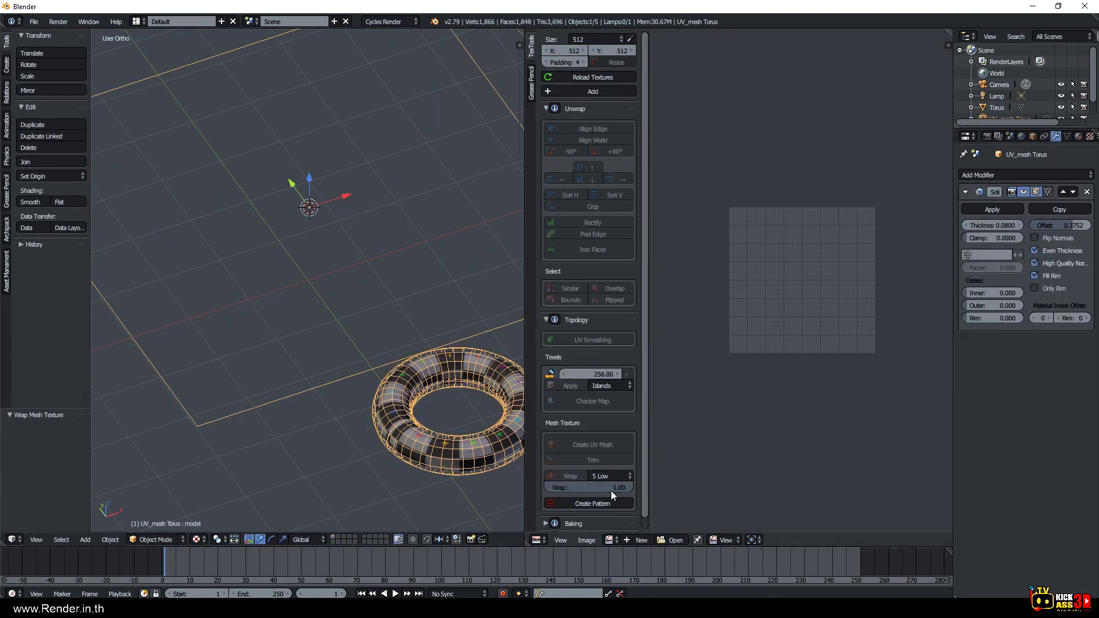
left_click_drag(610, 490, 552, 488)
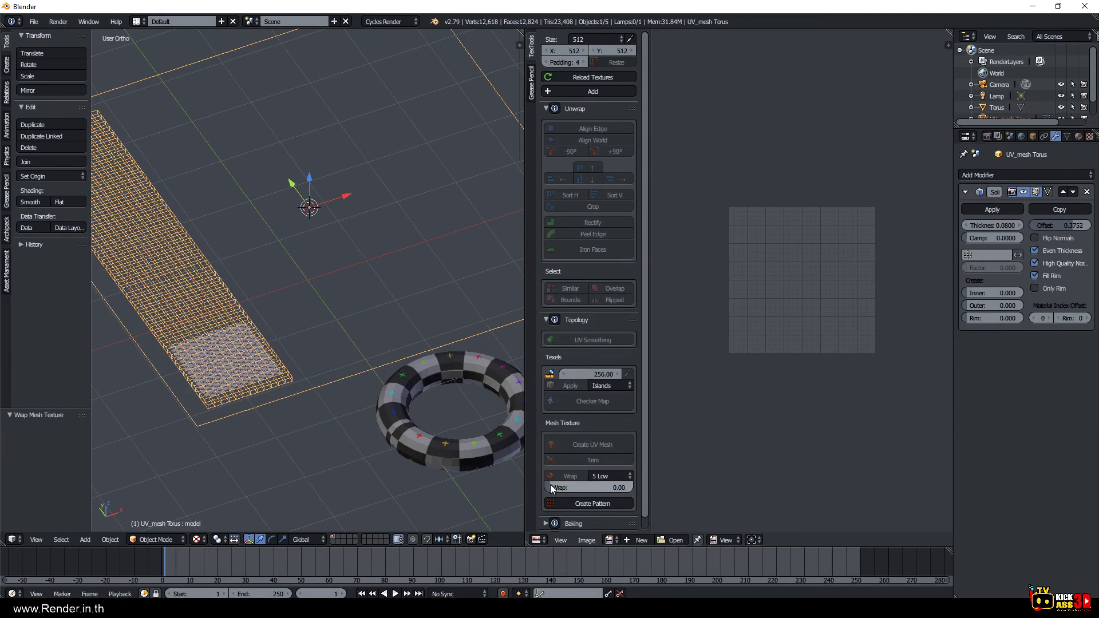
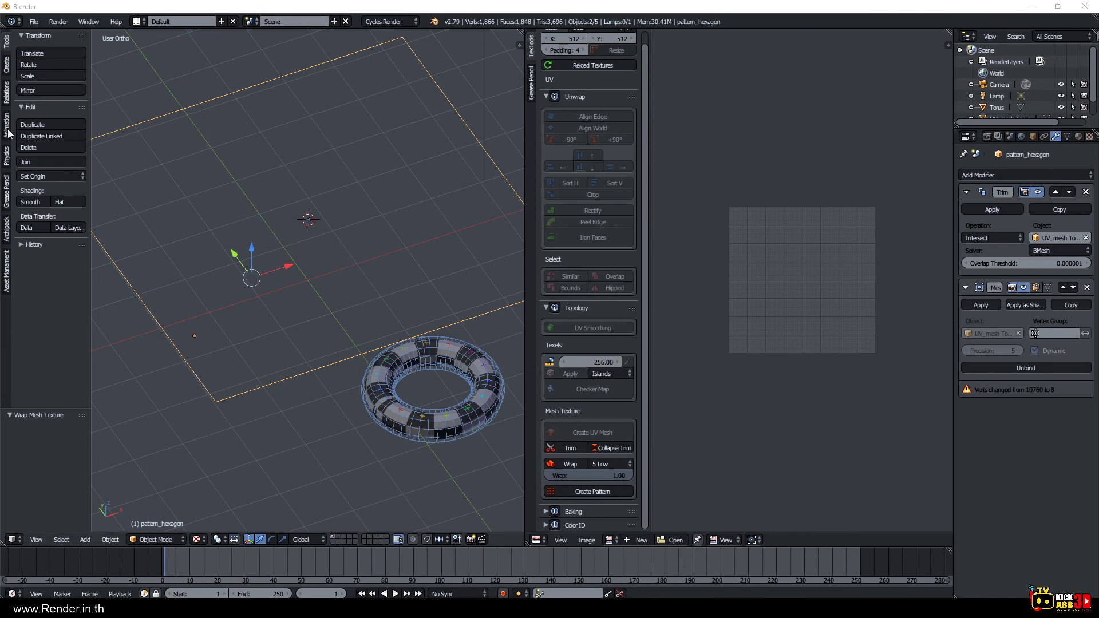
Collapse the TexTools Unwrap, Baking and Color ID sections after orbiting around the torus.
mouse_move(202, 411)
middle_mouse_down()
mouse_move(376, 401)
mouse_move(246, 373)
mouse_move(448, 384)
mouse_move(444, 373)
mouse_move(304, 331)
mouse_move(308, 345)
middle_mouse_up()
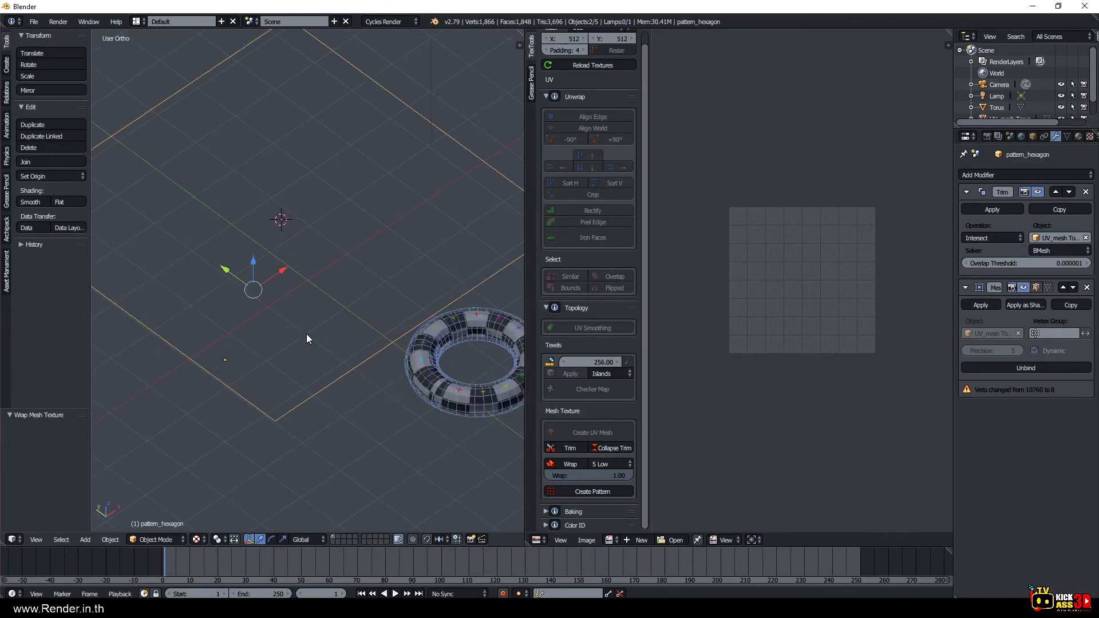
scroll(307, 338, "down", 3)
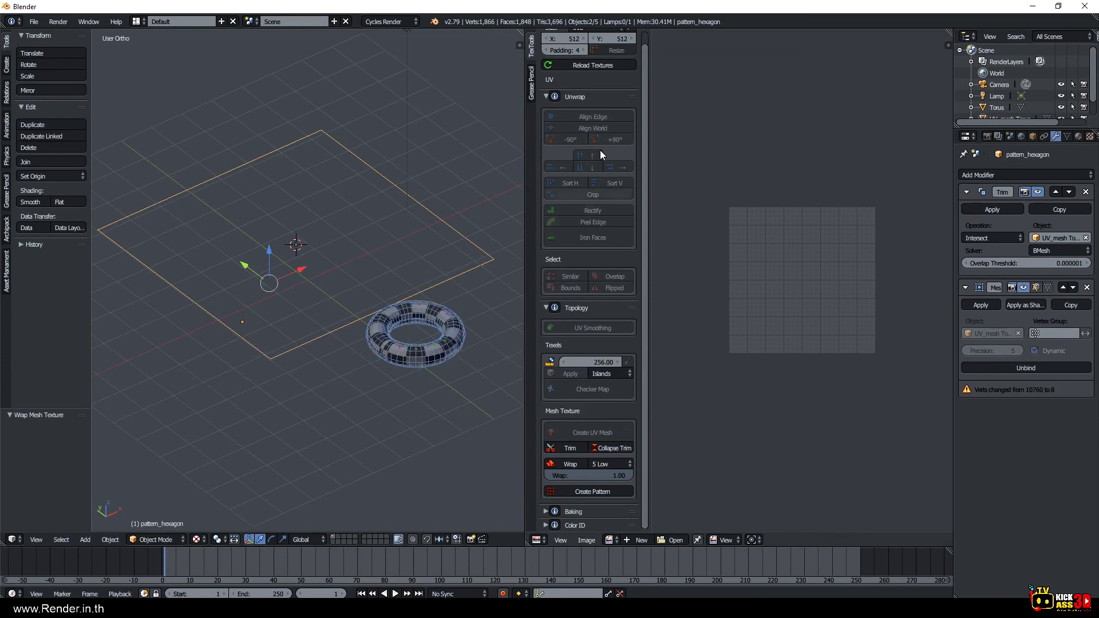
scroll(374, 368, "up", 2)
scroll(392, 367, "up", 2)
scroll(393, 367, "up", 1)
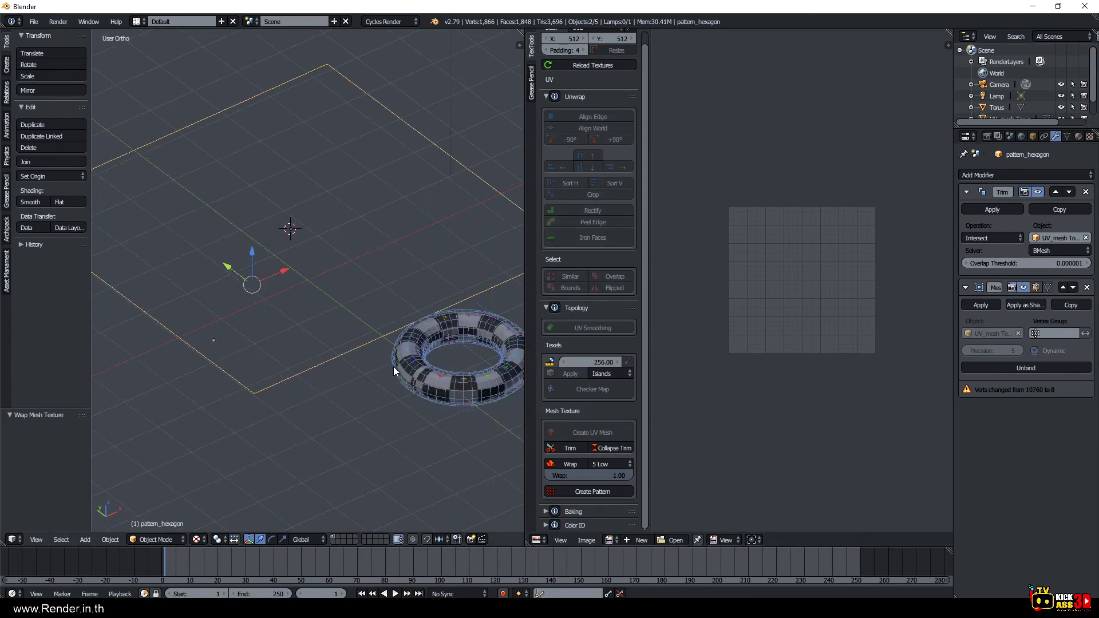
mouse_move(393, 366)
middle_mouse_down()
mouse_move(430, 379)
mouse_move(397, 370)
mouse_move(407, 393)
mouse_move(378, 376)
mouse_move(411, 373)
mouse_move(411, 400)
mouse_move(414, 376)
mouse_move(450, 390)
middle_mouse_up()
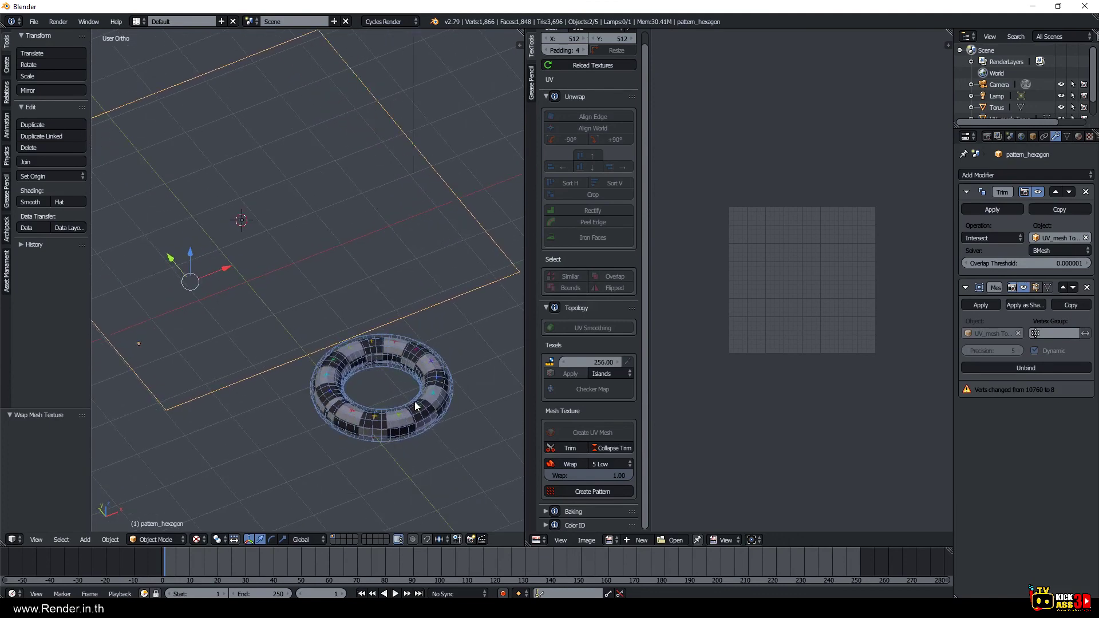
scroll(414, 401, "up", 1)
scroll(414, 401, "up", 1)
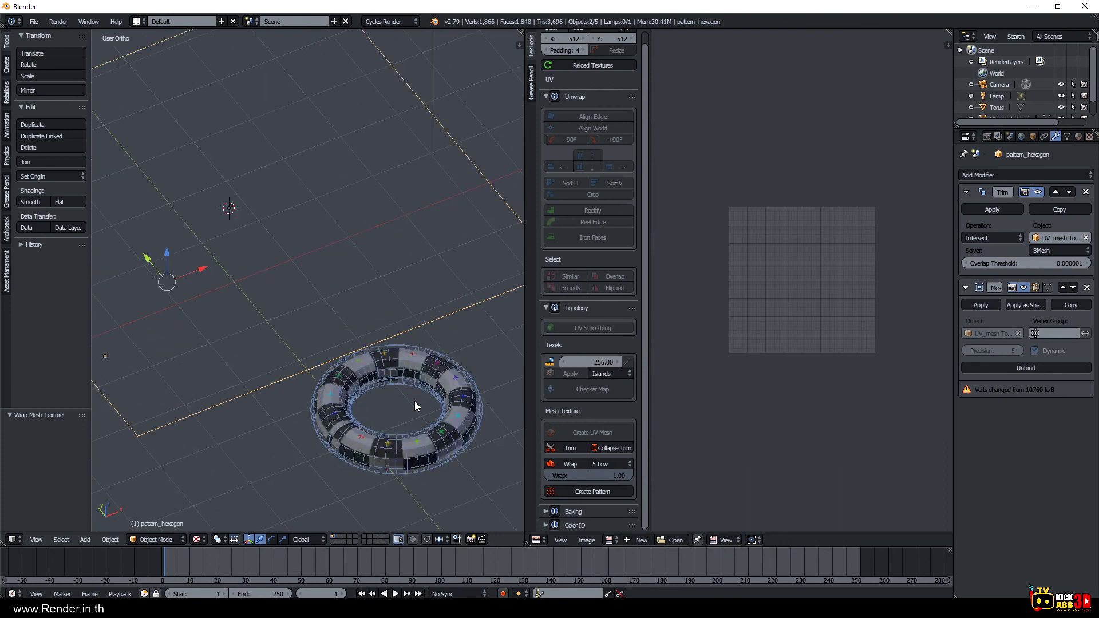
scroll(590, 269, "up", 1)
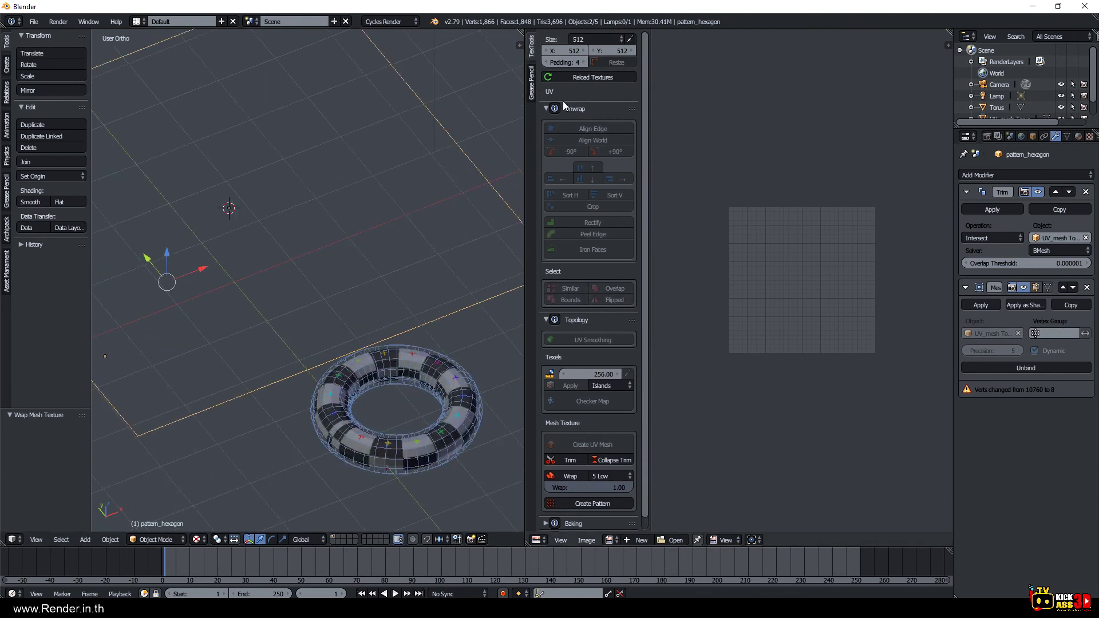
left_click(547, 108)
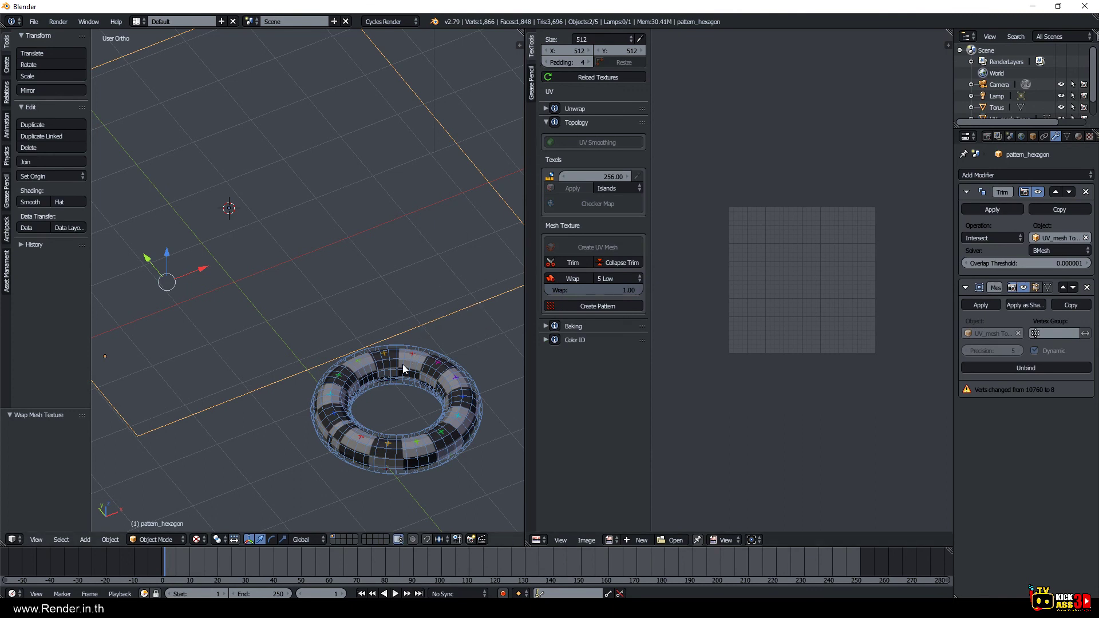
left_click(546, 326)
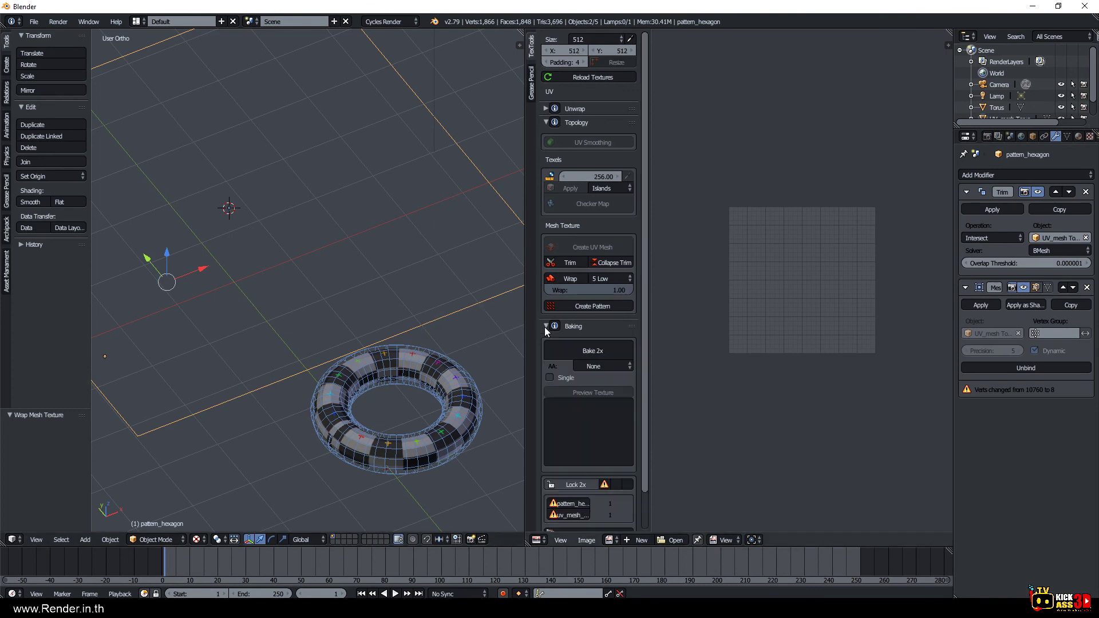
scroll(544, 372, "down", 2)
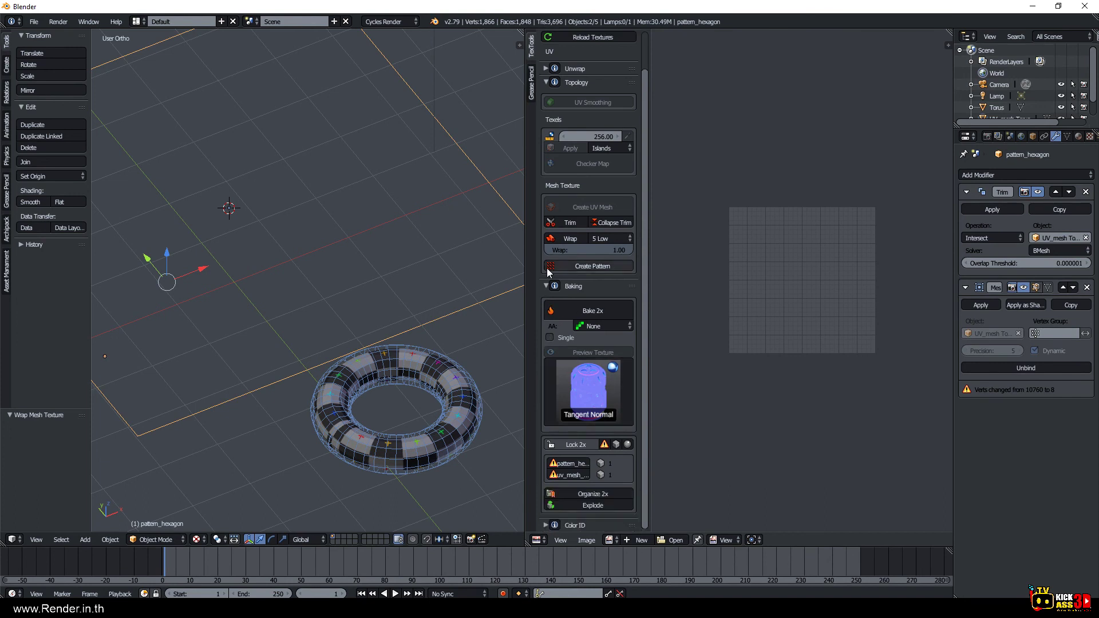
left_click(545, 287)
left_click(545, 301)
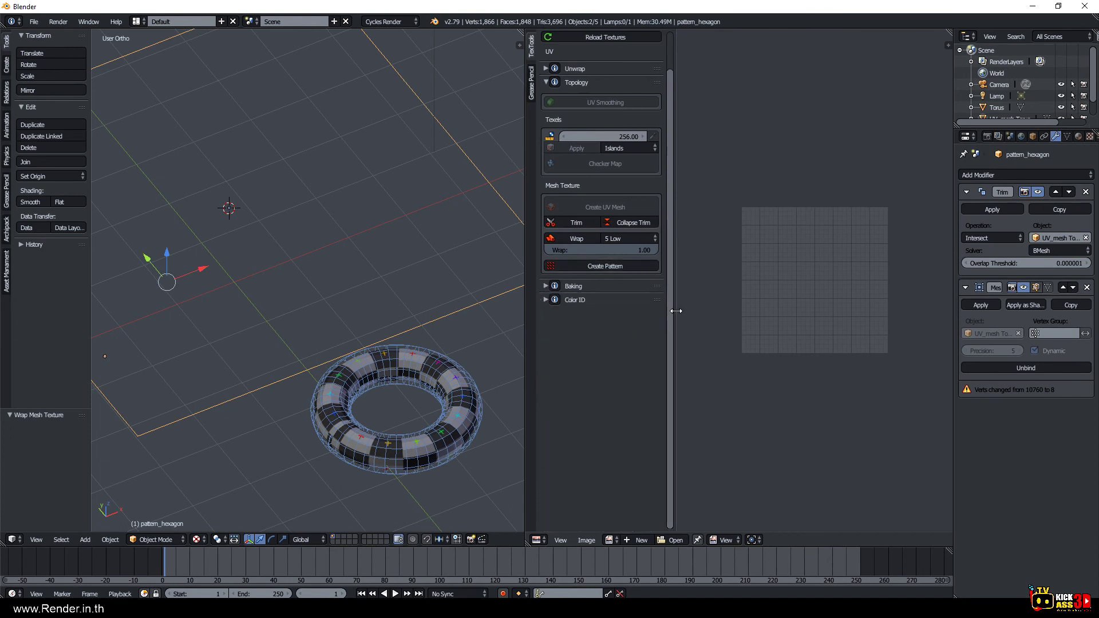
Widen the TexTools sidebar and open the Baking help page, then re-collapse Baking and Color ID.
left_click_drag(651, 309, 661, 309)
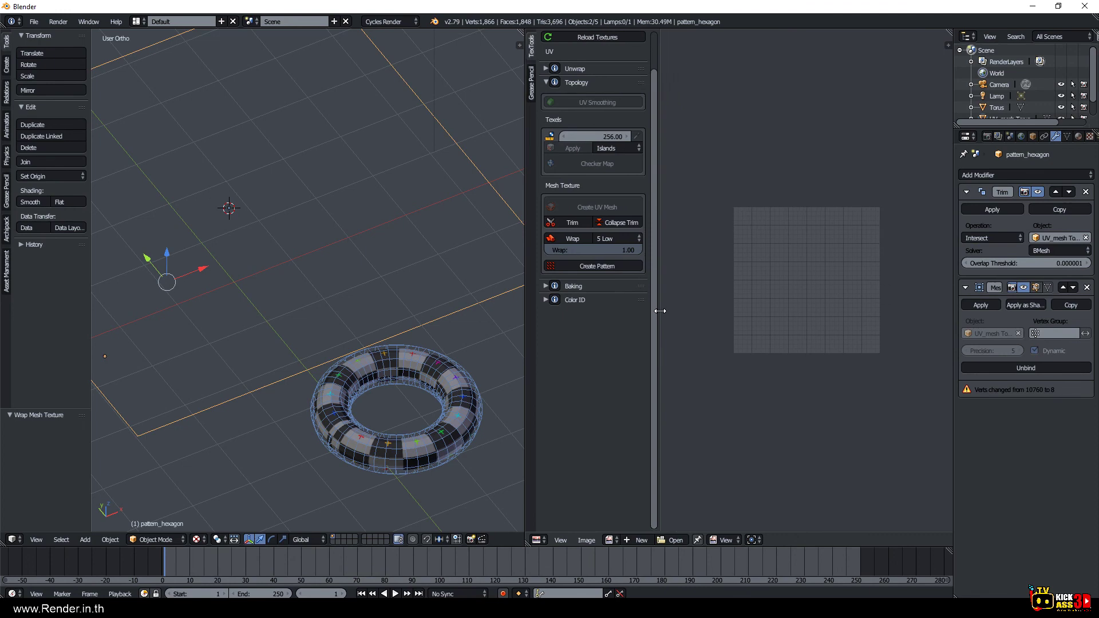
left_click(555, 286)
left_click(1035, 10)
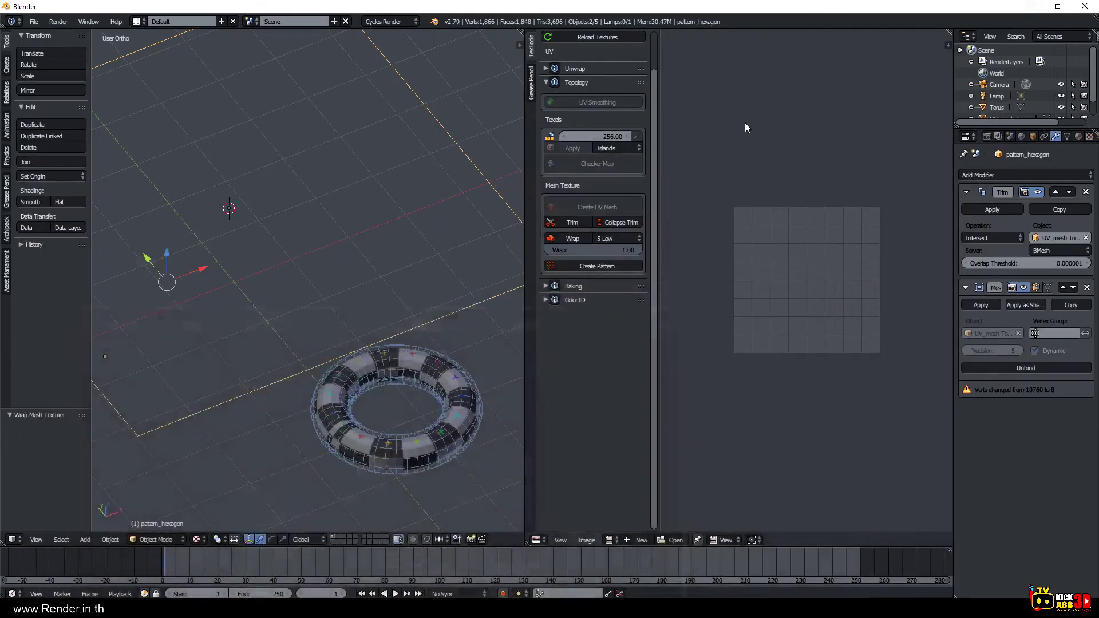
left_click(547, 288)
left_click(547, 288)
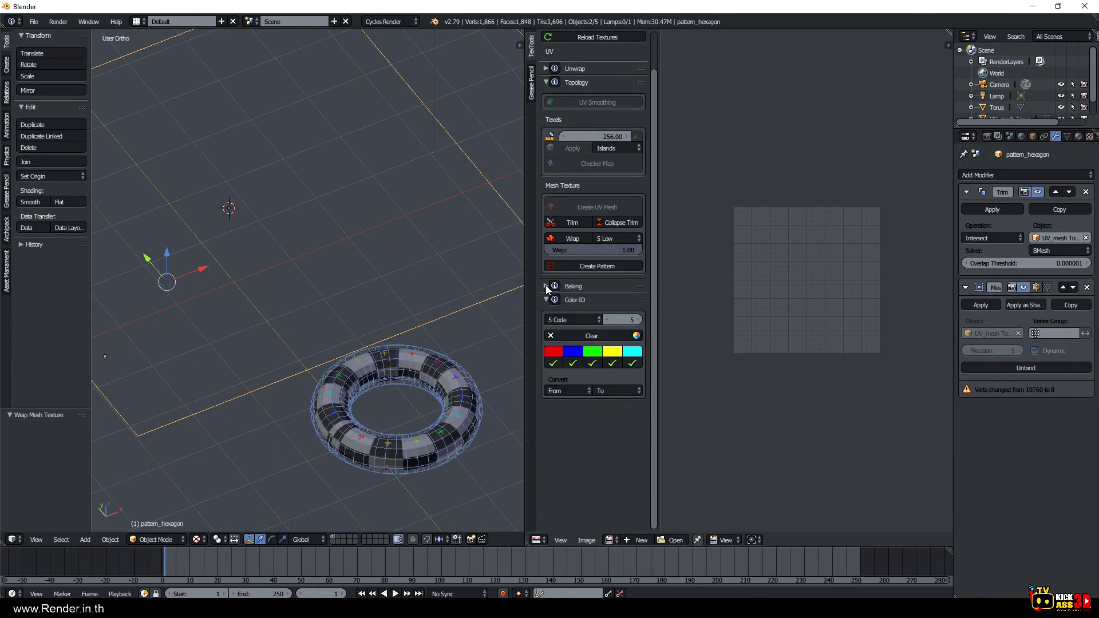
left_click(545, 285)
left_click(548, 300)
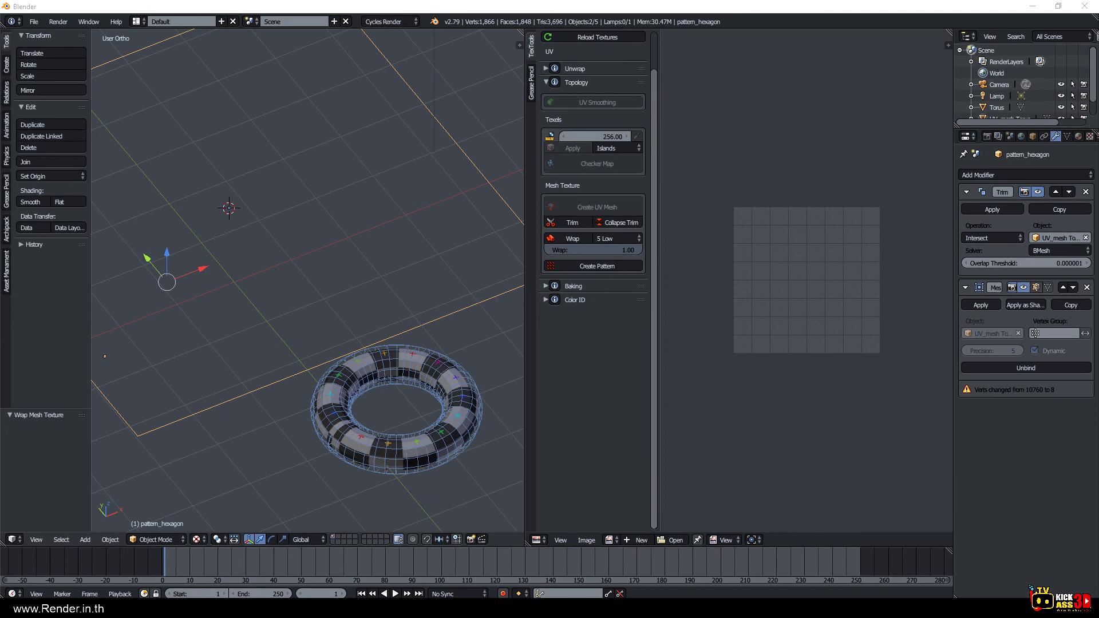
Generate mesh patterns from the UV_mesh Torus and delete the resulting pattern and UV strip.
scroll(362, 294, "down", 2)
right_click(407, 397)
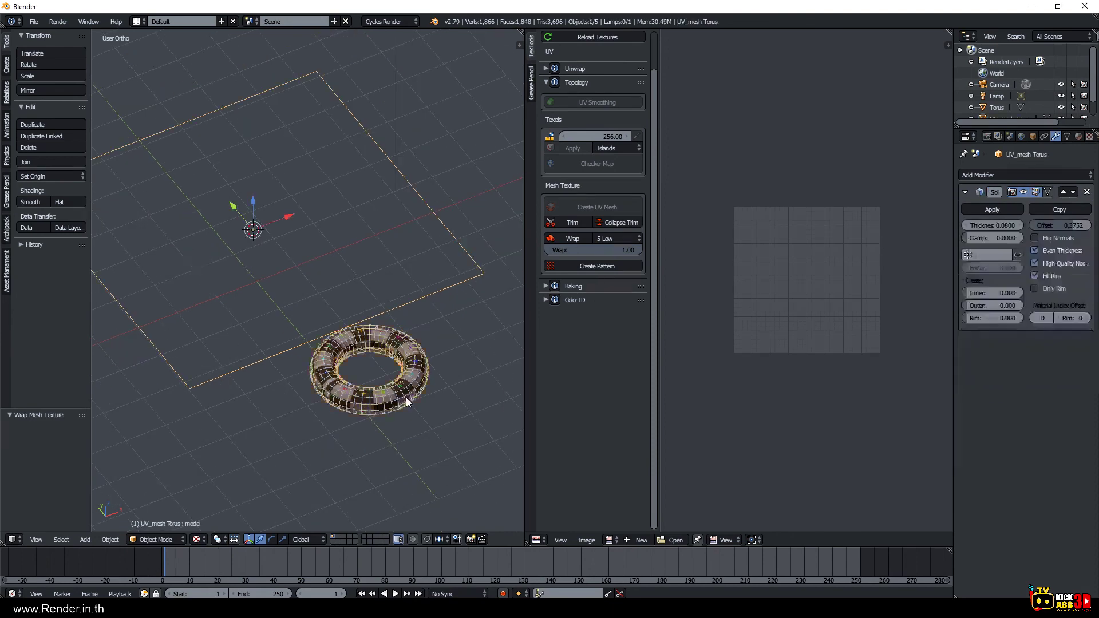
left_click(573, 264)
key("x")
left_click(479, 257)
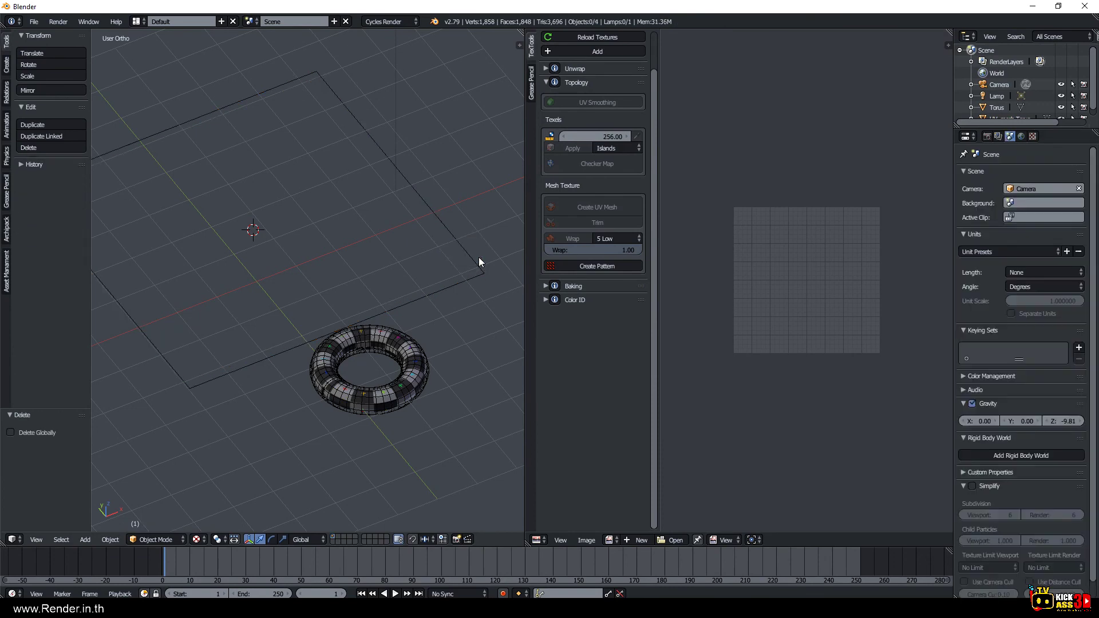
right_click(421, 338)
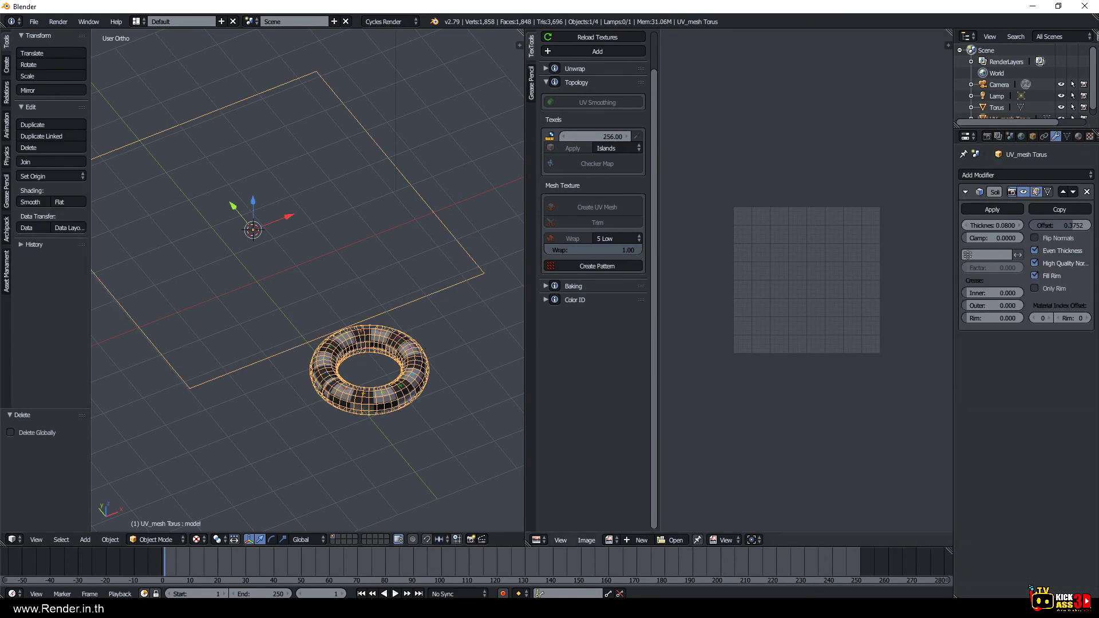
left_click(638, 266)
key("x")
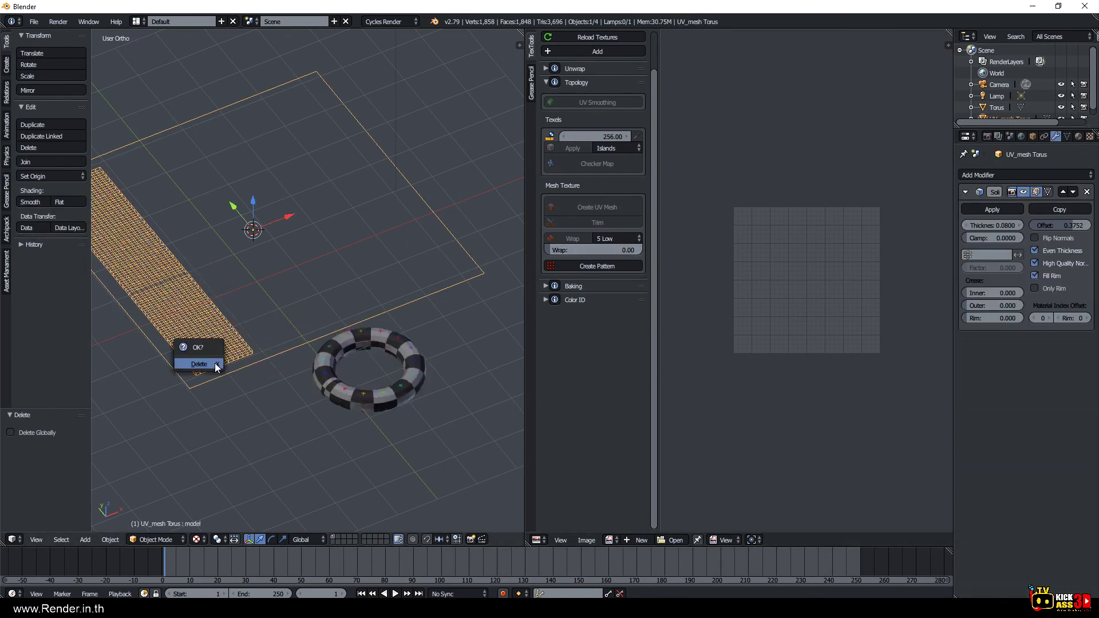
left_click(216, 365)
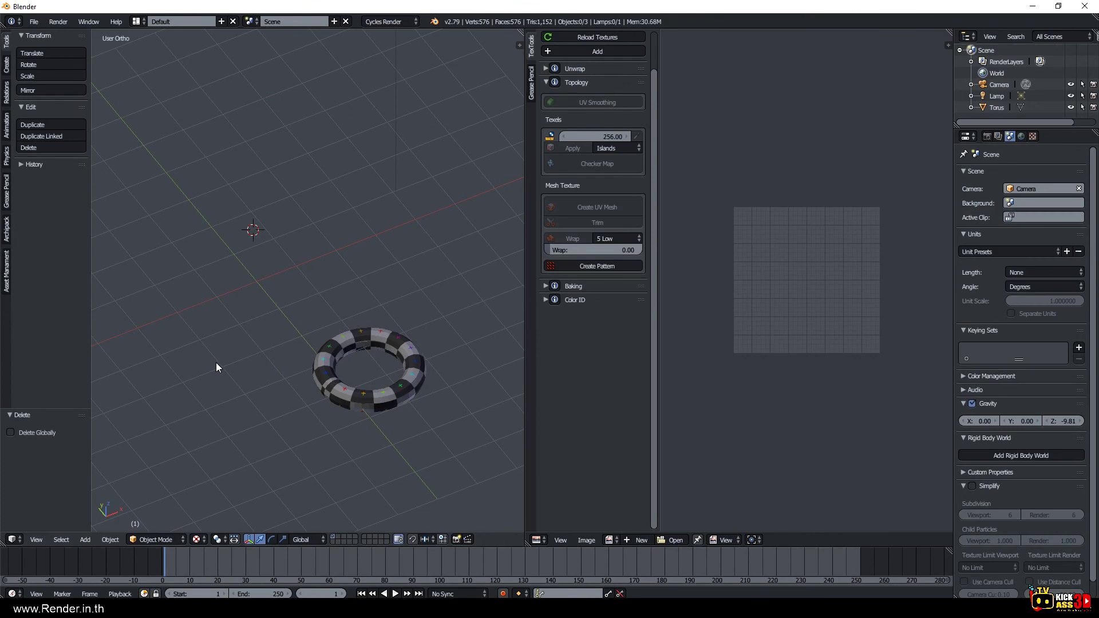
Select the torus, save the scene over UV.blend, and generate a brick pattern.
right_click(367, 399)
scroll(366, 400, "up", 2)
scroll(510, 303, "down", 3)
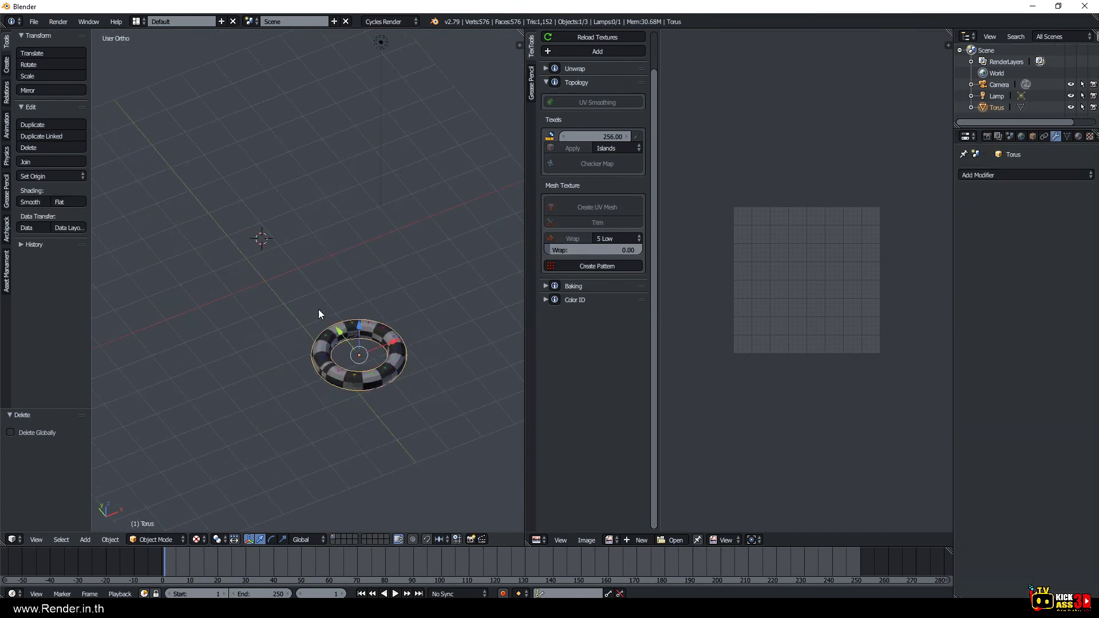
mouse_move(318, 309)
middle_mouse_down()
mouse_move(348, 264)
mouse_move(298, 288)
mouse_move(548, 255)
middle_mouse_up()
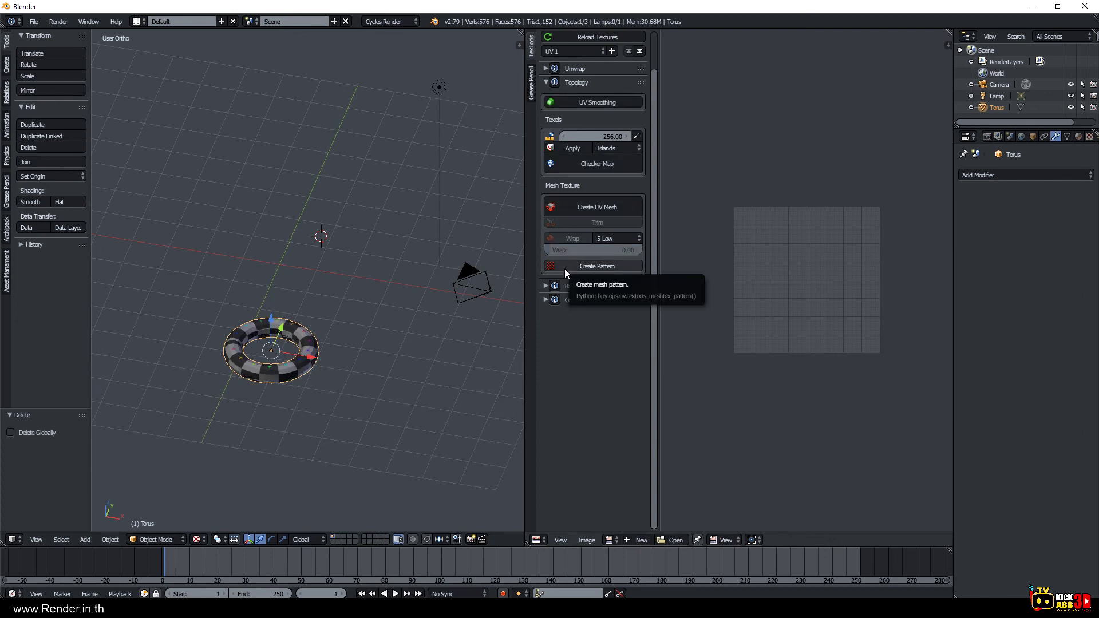
key("ctrl+s")
left_click(172, 136)
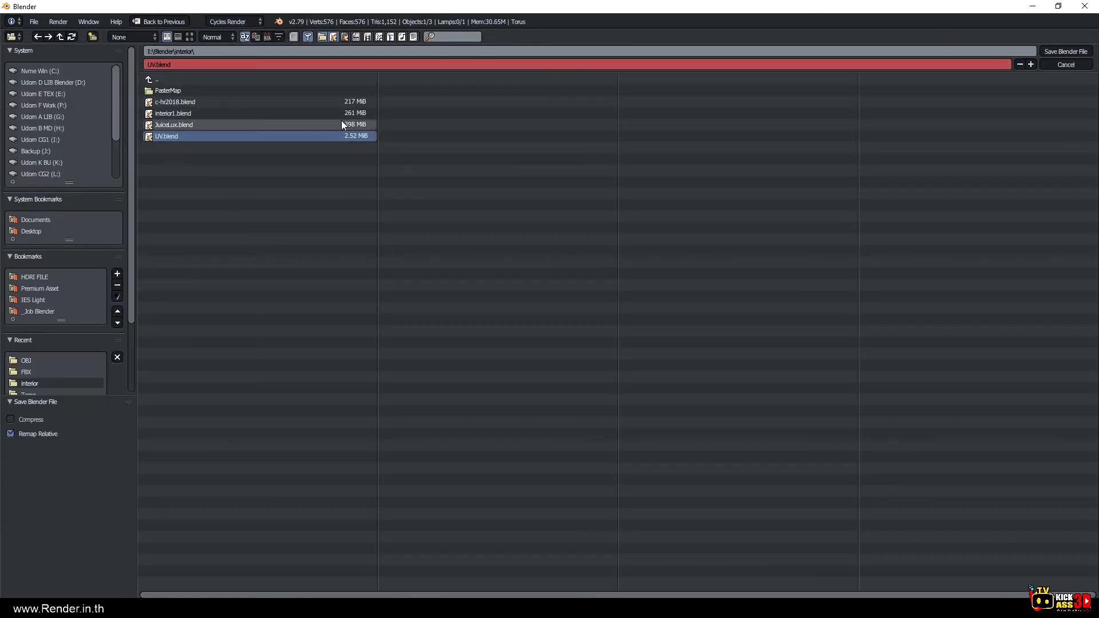
left_click(1065, 51)
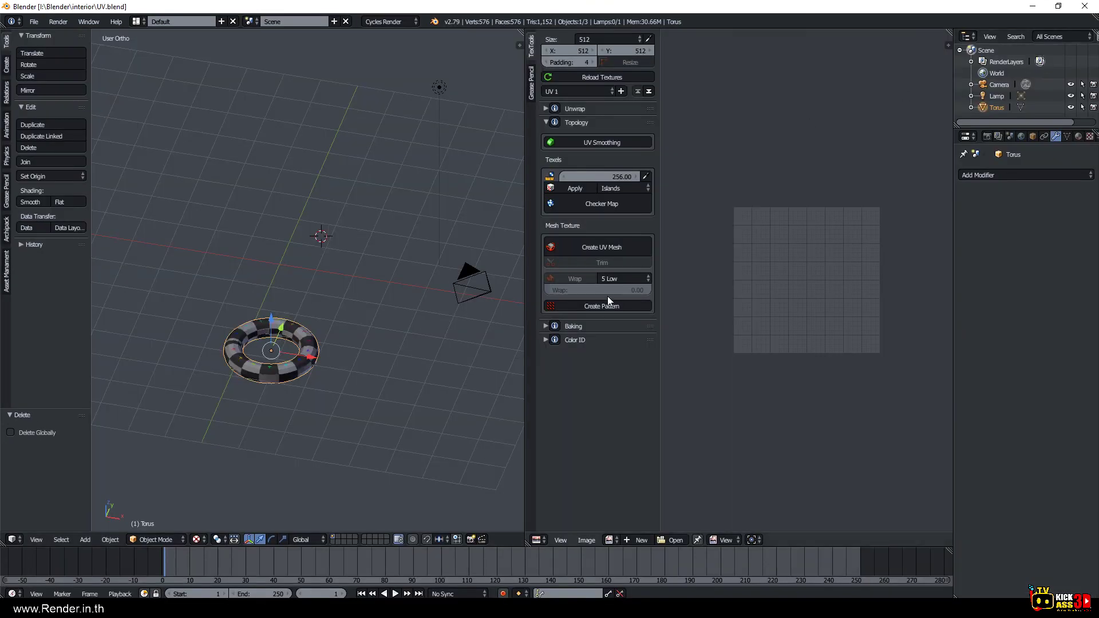
left_click(606, 304)
Shrink the brick pattern to 0.202 and create a UV mesh from the torus.
middle_click_drag(328, 301, 404, 311)
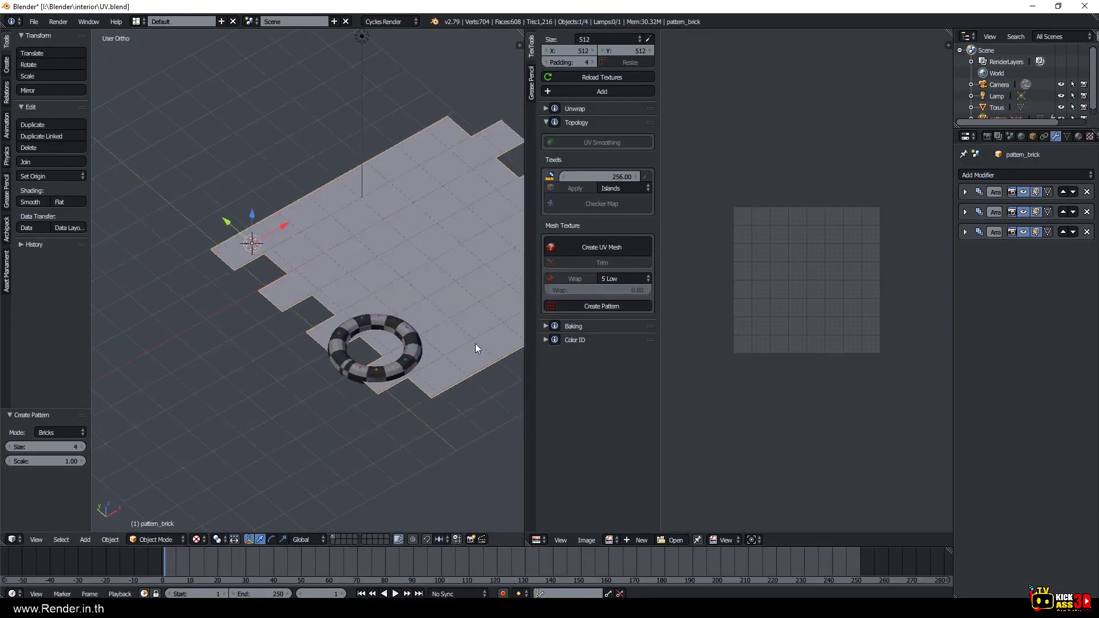
key("s")
left_click(296, 259)
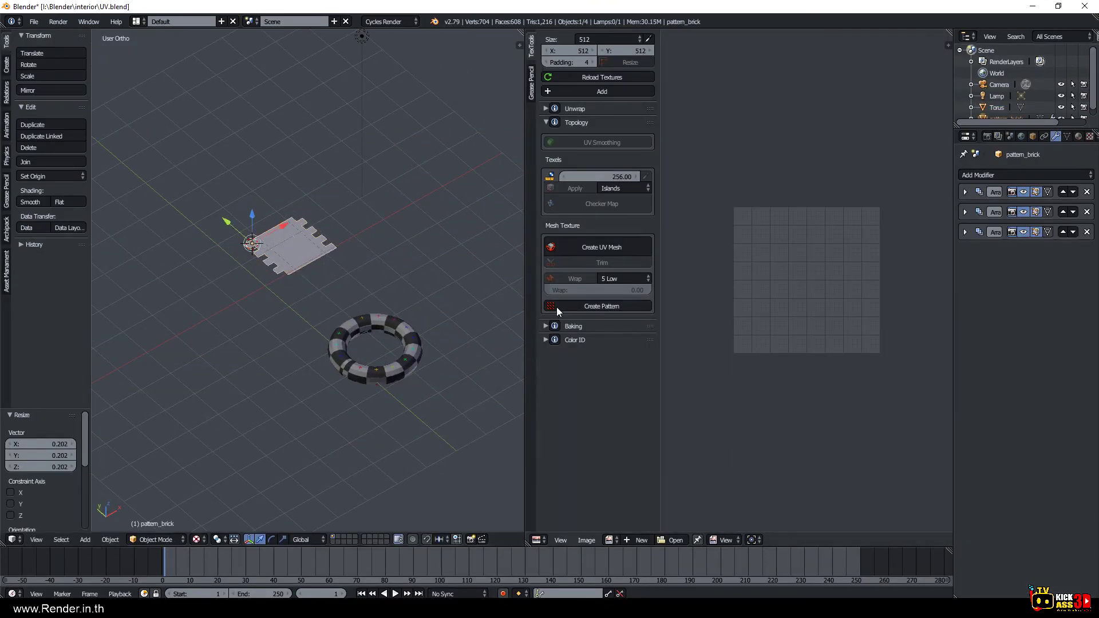
right_click(436, 342)
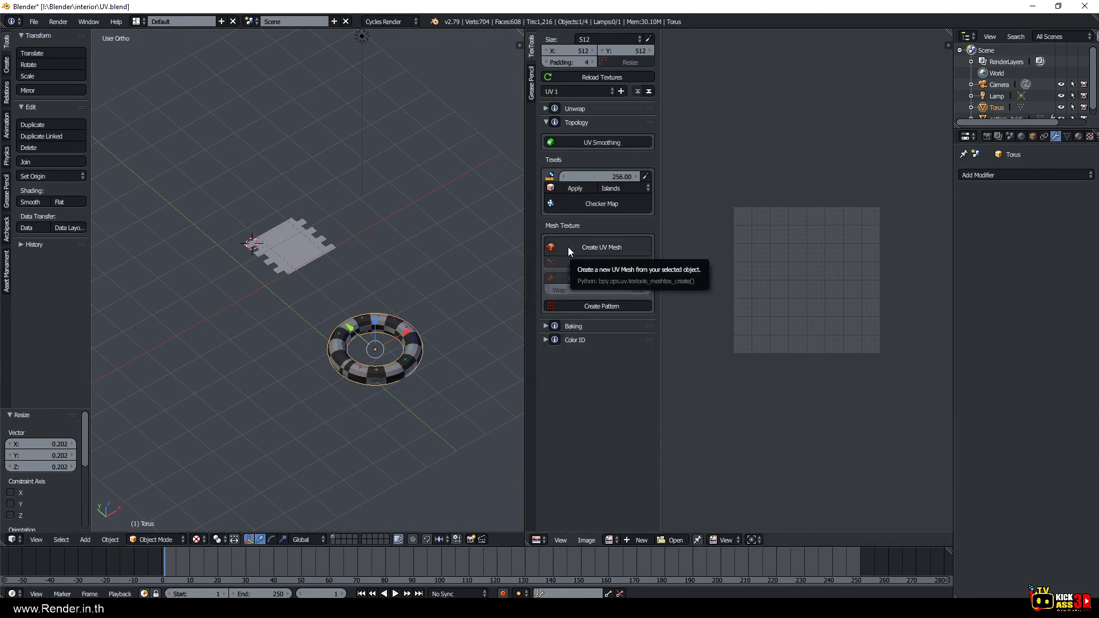
left_click(569, 246)
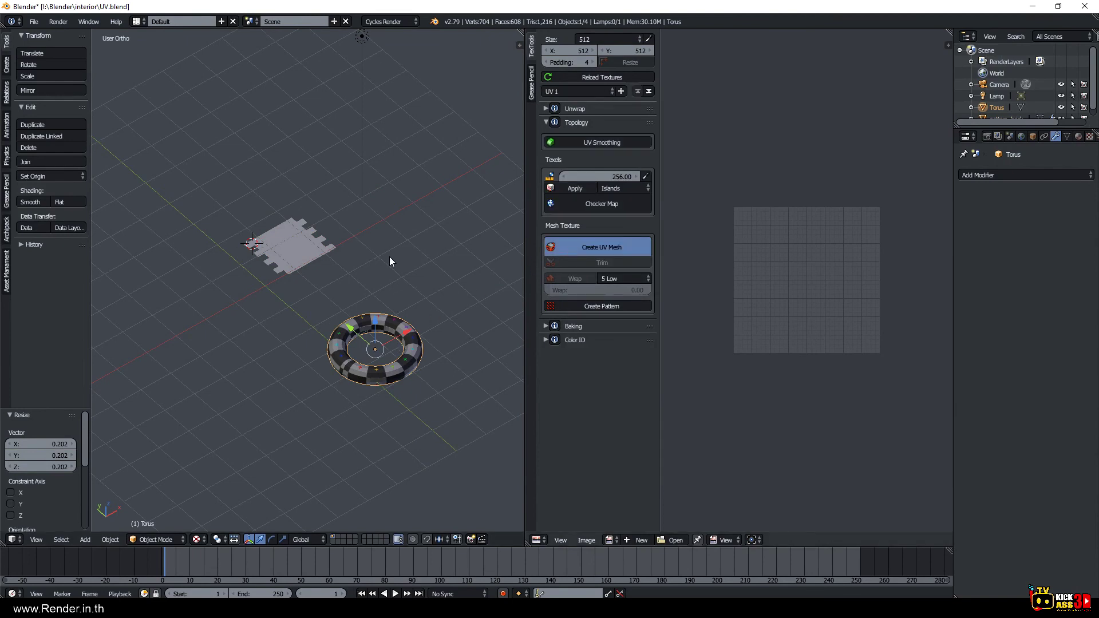
Position pattern_brick on the UV mesh and raise its third array's count to 16.
right_click(314, 261)
left_click_drag(282, 226, 194, 304)
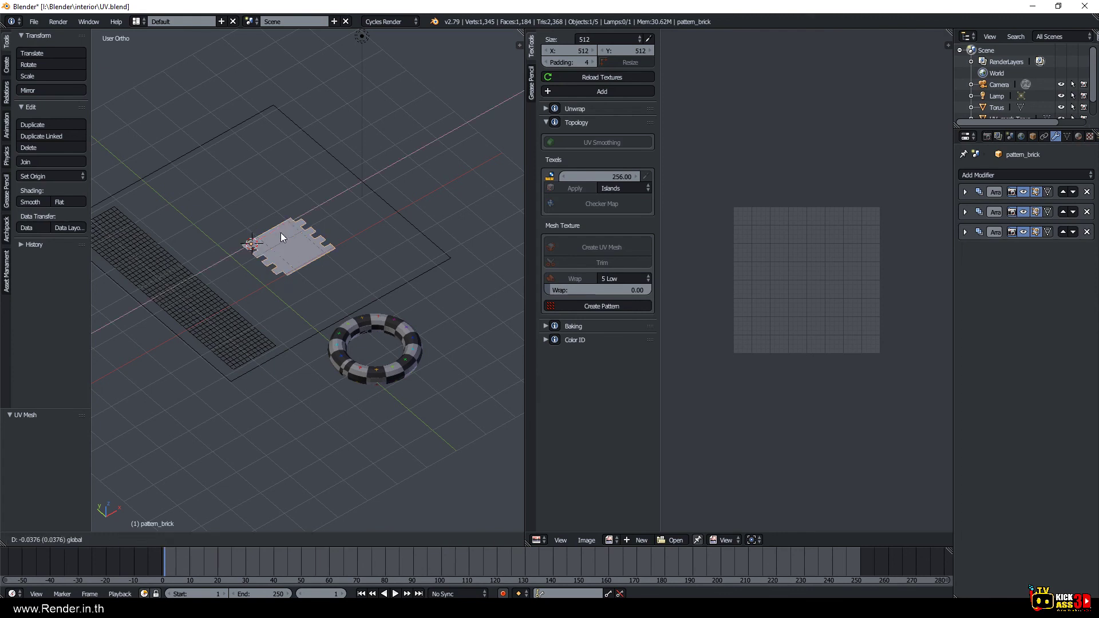
left_click_drag(135, 282, 177, 313)
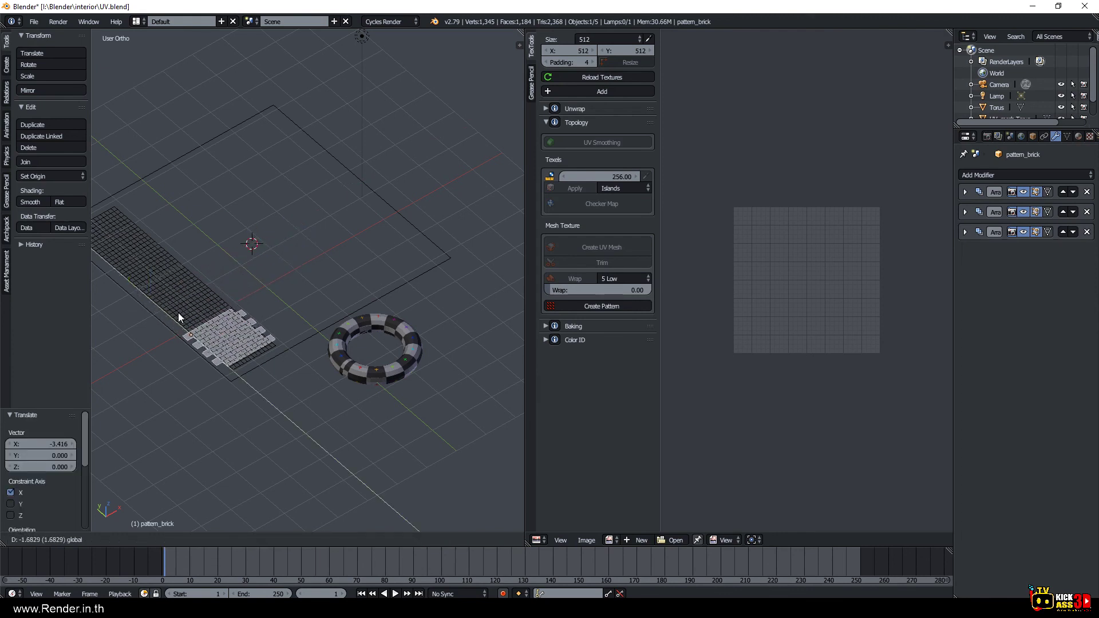
left_click(964, 231)
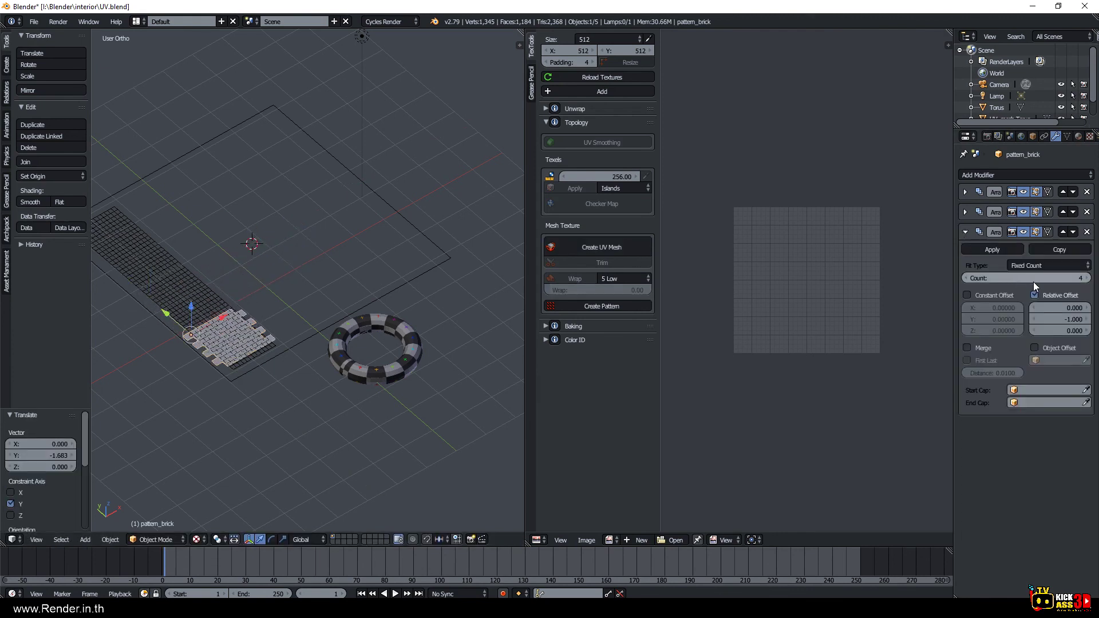
left_click_drag(1033, 278, 1082, 278)
key("g")
key("y")
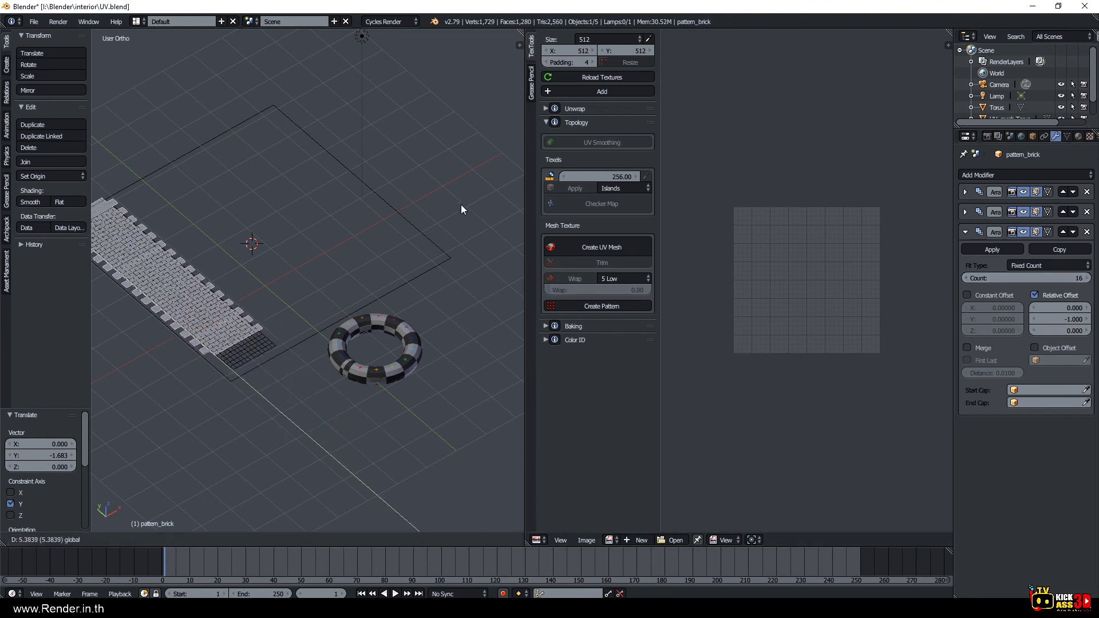
left_click(479, 225)
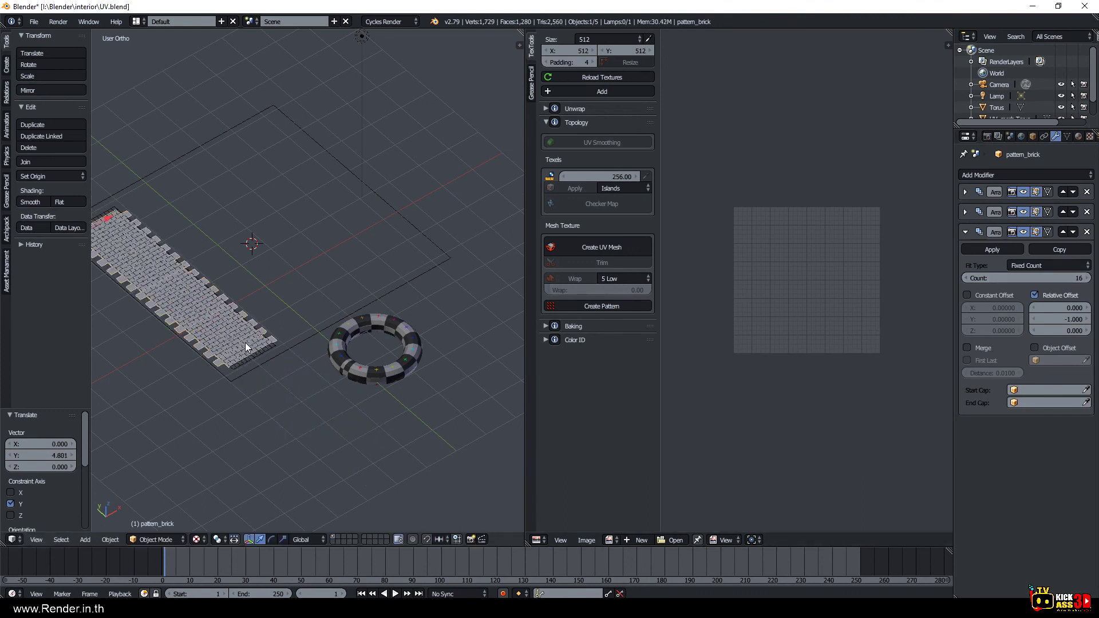
Inset the brick strip's faces in Edit Mode and return to Object Mode.
key("Tab")
scroll(238, 361, "up", 1)
key("KP_Decimal")
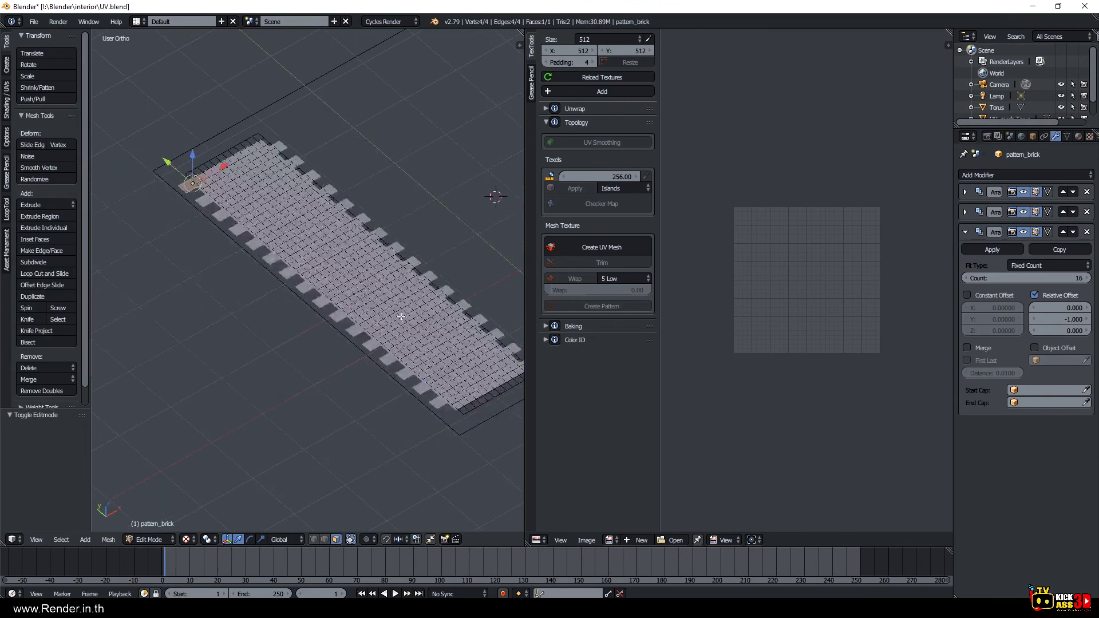
key("i")
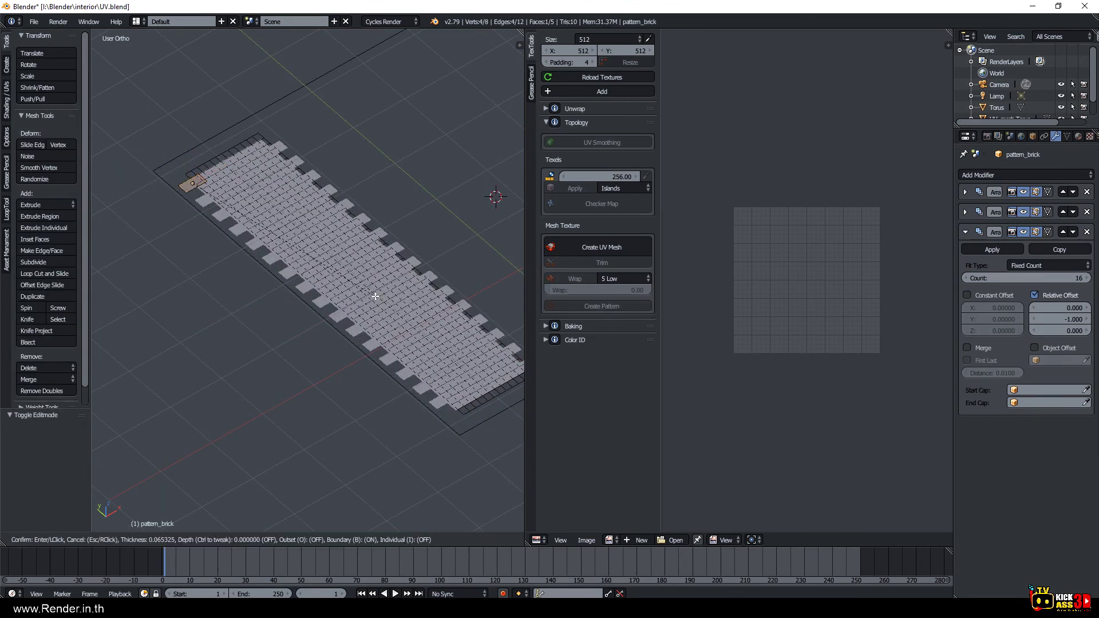
left_click(375, 296)
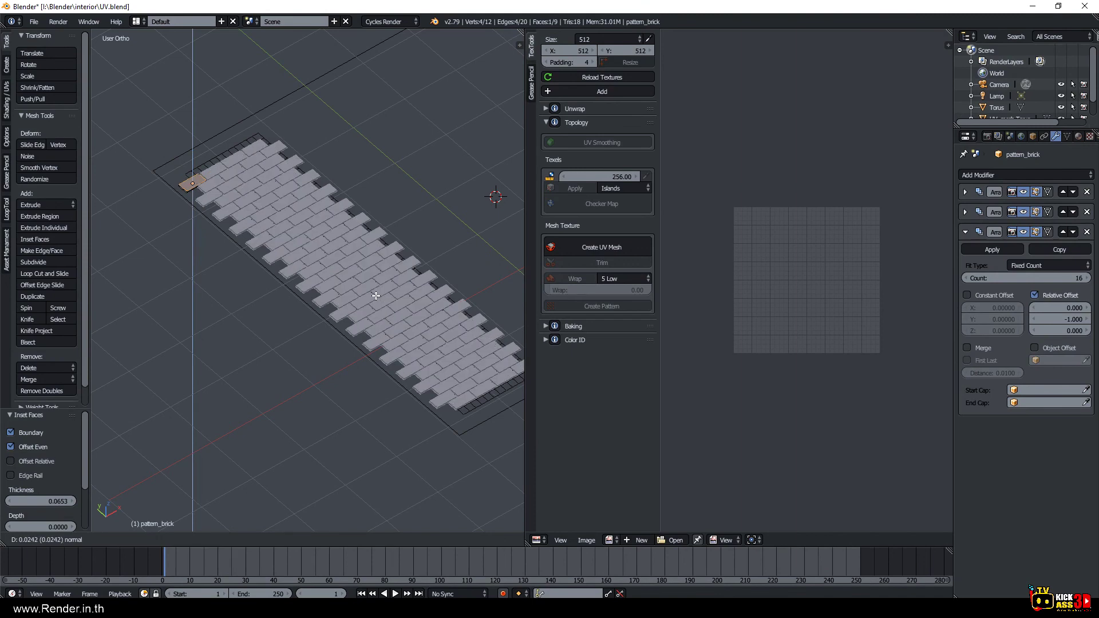
scroll(378, 304, "down", 2)
key("Tab")
Trim the brick pattern to the UV mesh and wrap it around the torus.
mouse_move(419, 338)
middle_mouse_down()
mouse_move(290, 299)
mouse_move(358, 291)
mouse_move(322, 323)
mouse_move(331, 311)
middle_mouse_up()
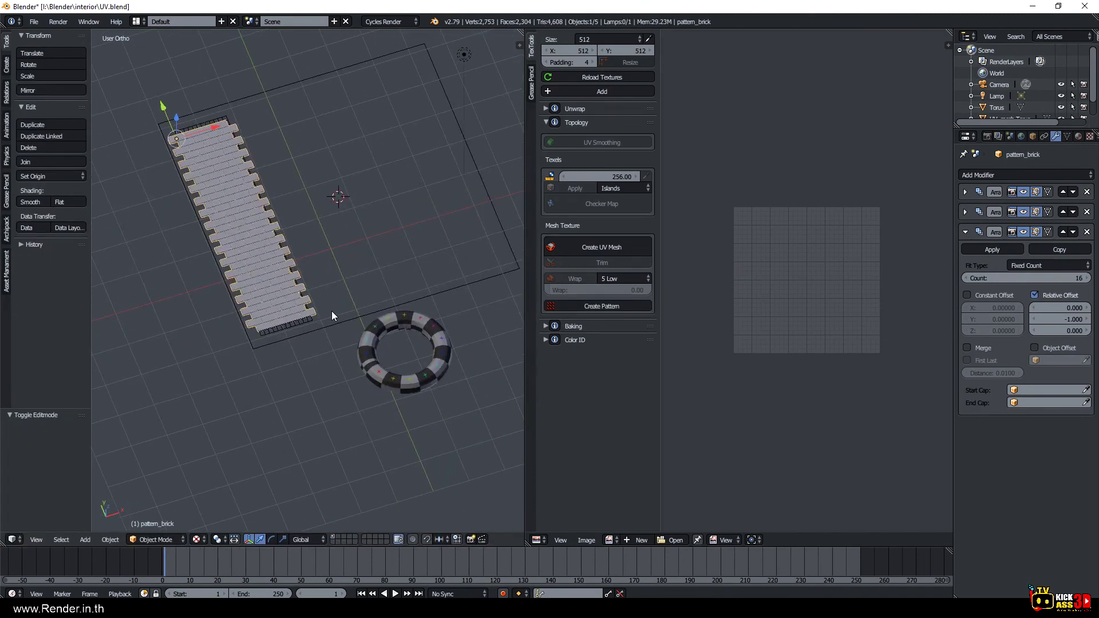
right_click(281, 329)
left_click(575, 262)
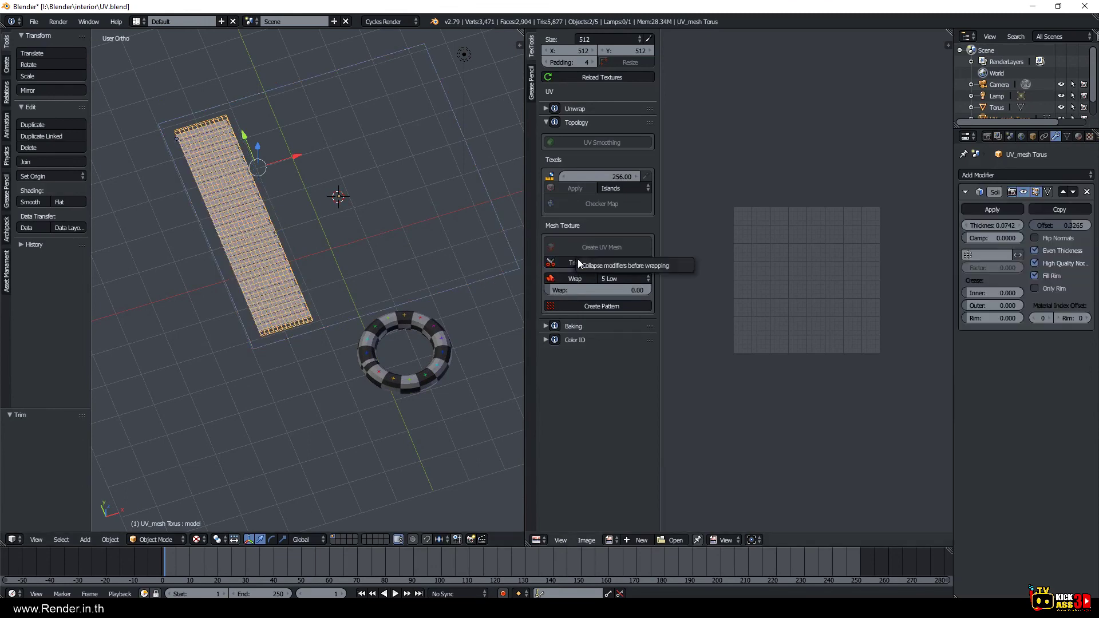
left_click(573, 277)
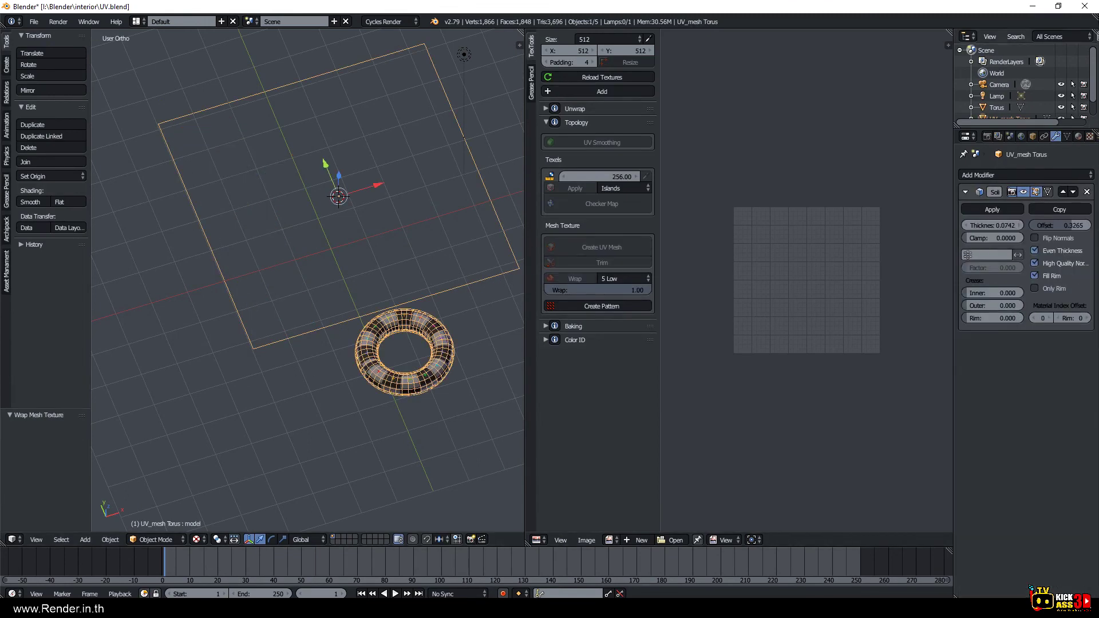
Restart Blender and replace the default cube with a new torus.
key("alt+F4")
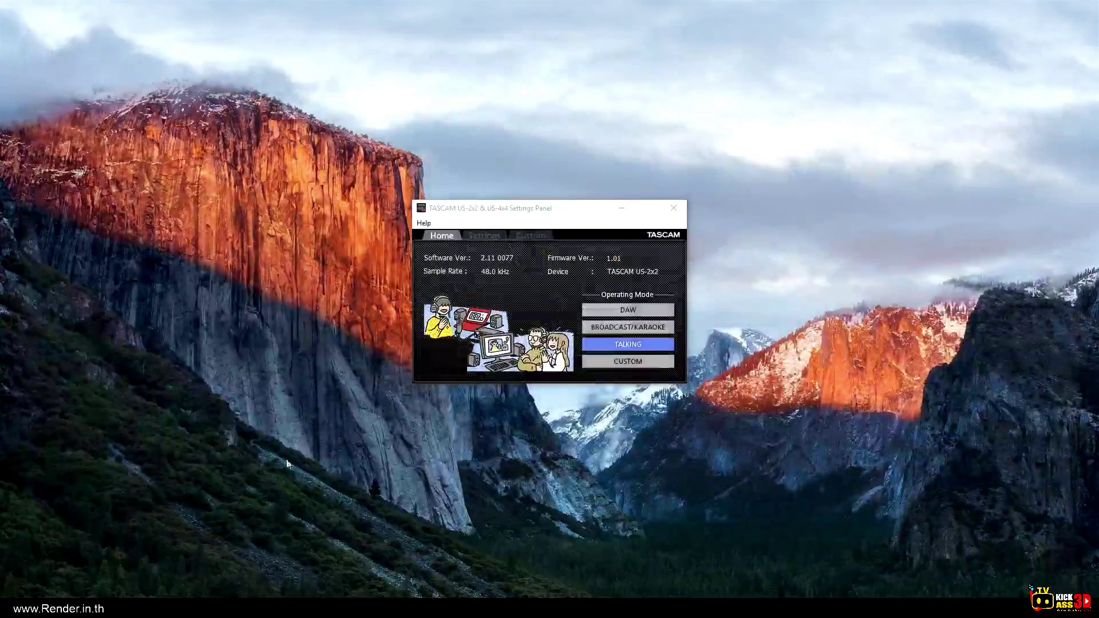
left_click(673, 208)
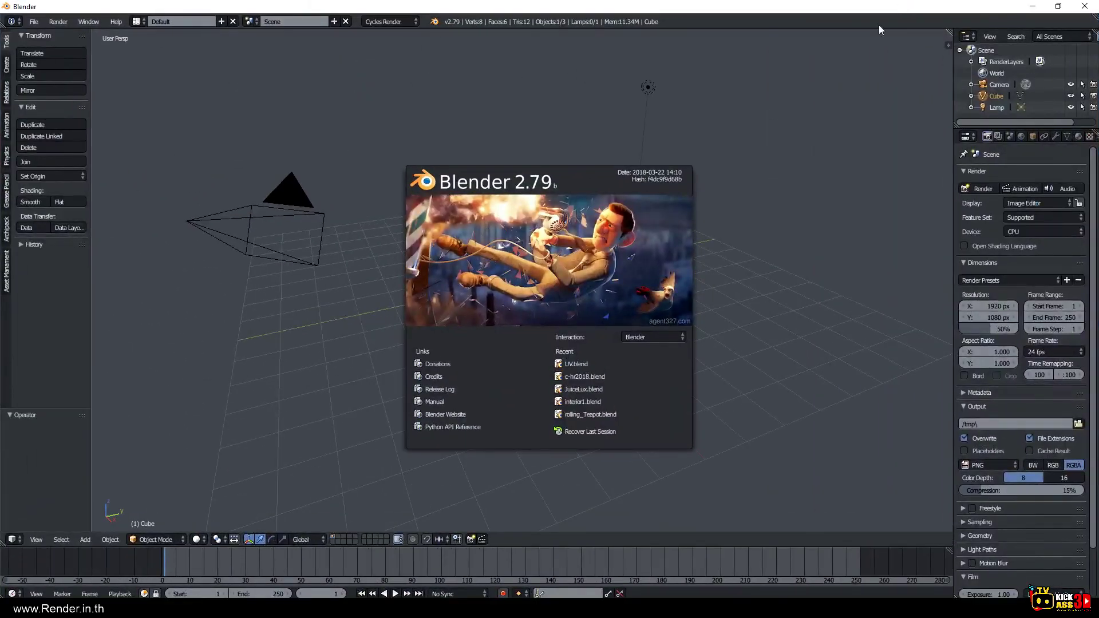
left_click(378, 286)
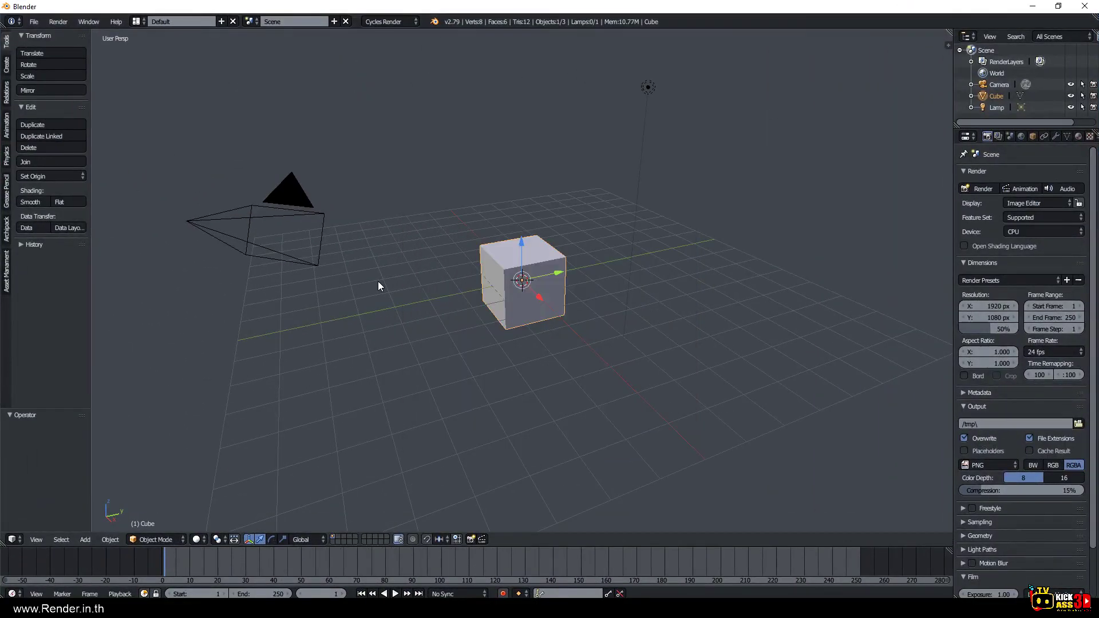
key("x")
left_click(520, 289)
key("shift+a")
mouse_move(493, 284)
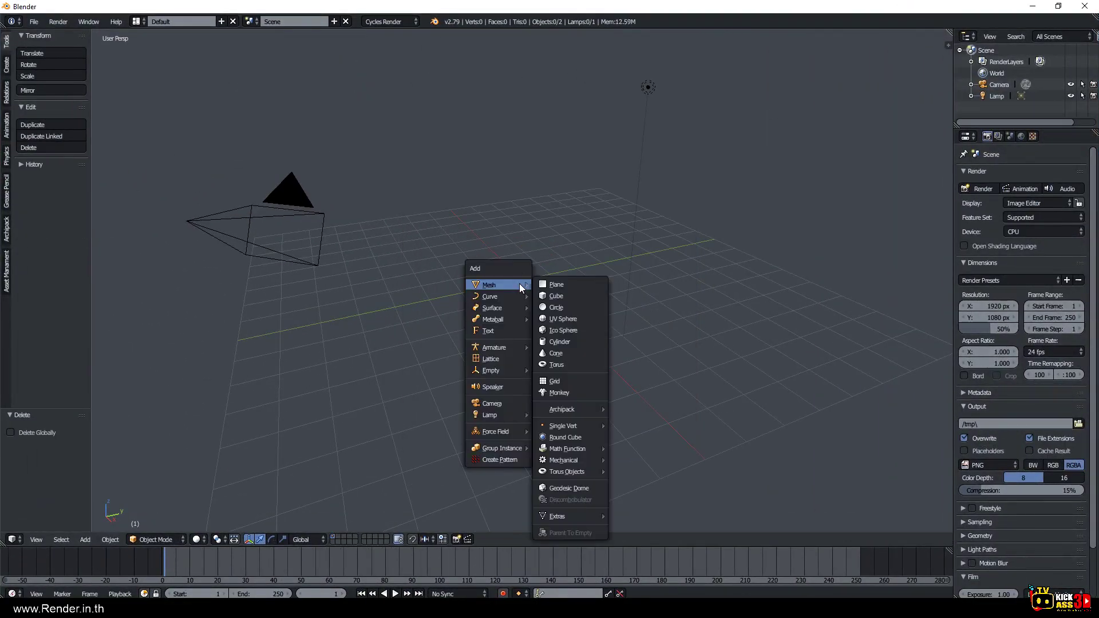
left_click(582, 366)
Scale the torus about 3.5x and select its inner edge loop in Edit Mode.
key("s")
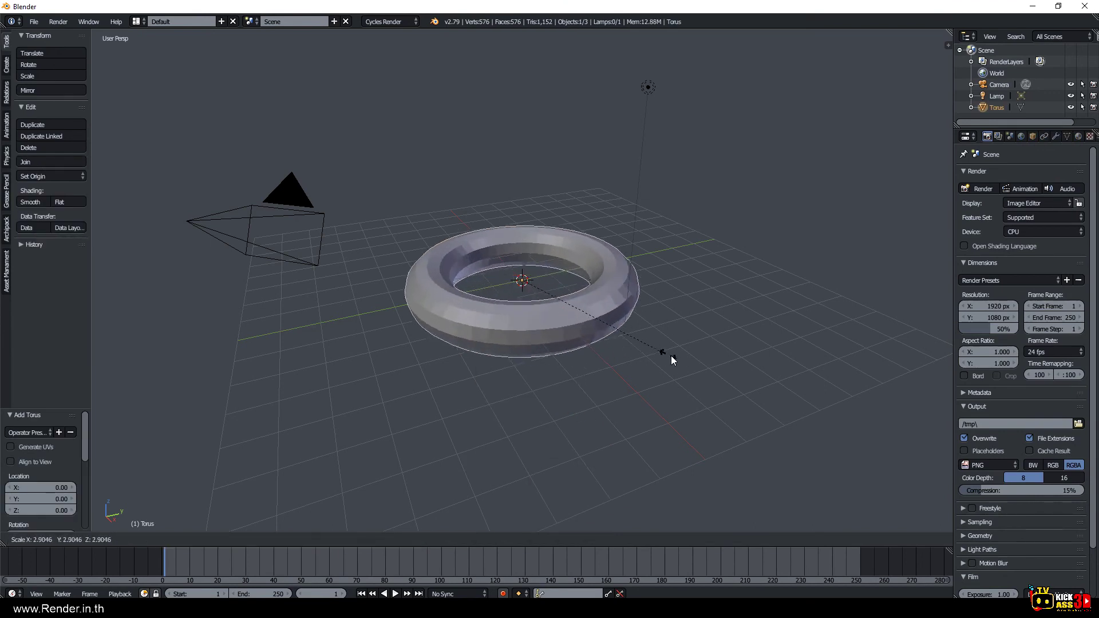
left_click(696, 362)
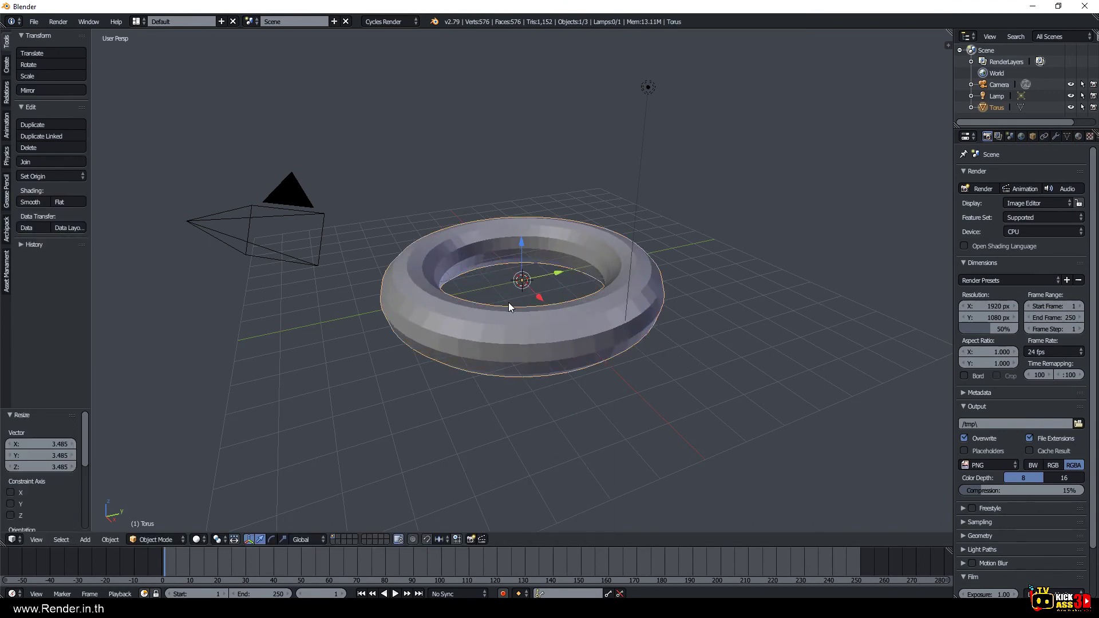
key("Tab")
left_click(325, 539)
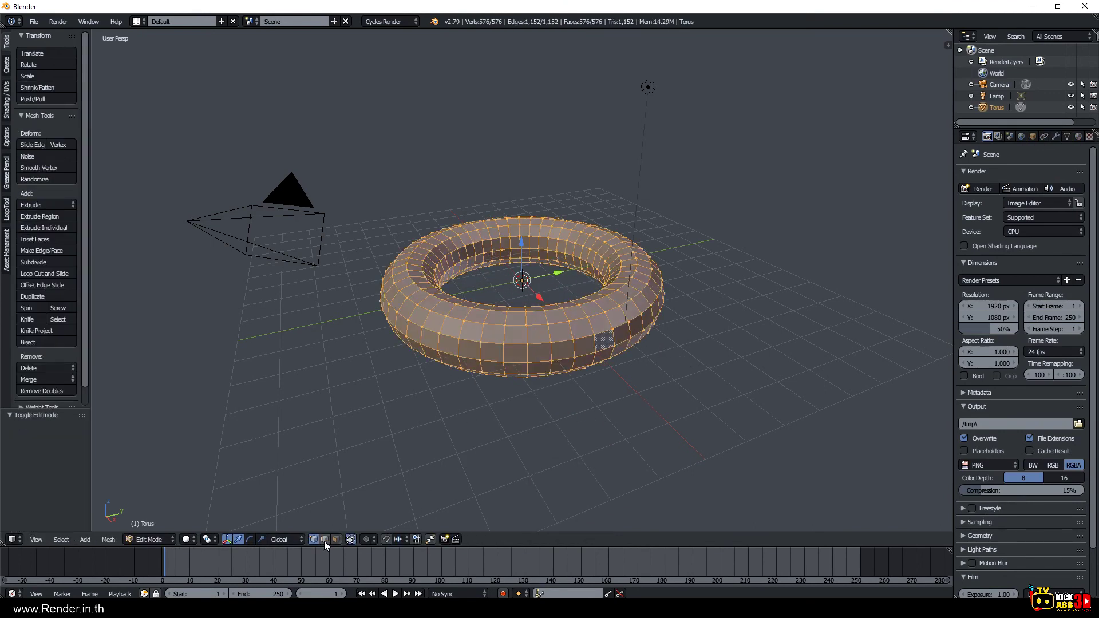
right_click(505, 250)
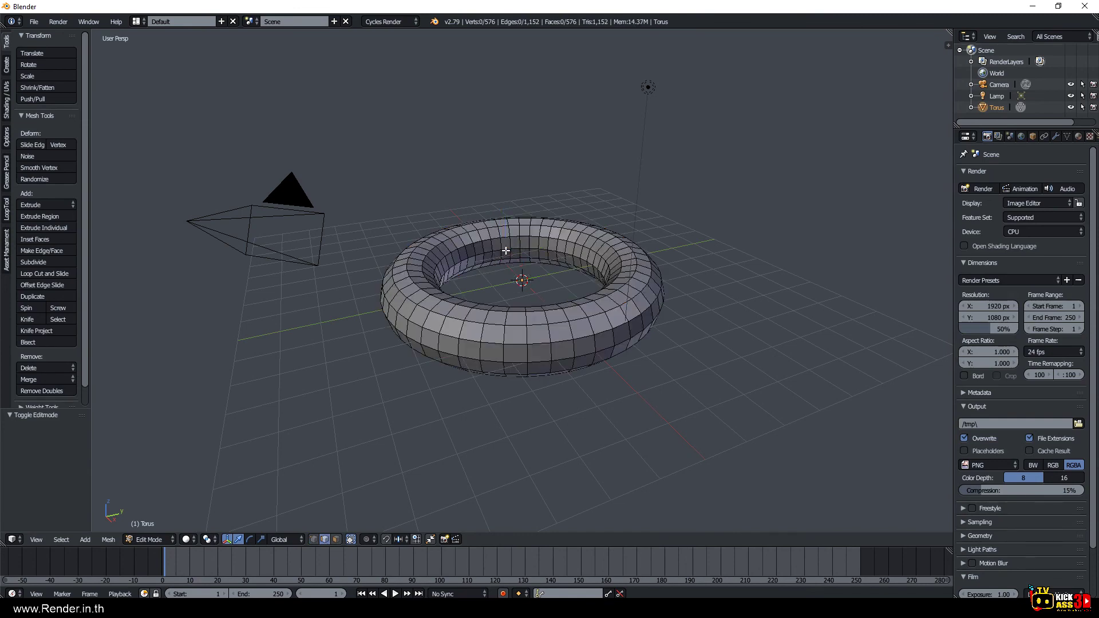
right_click(505, 251, "alt")
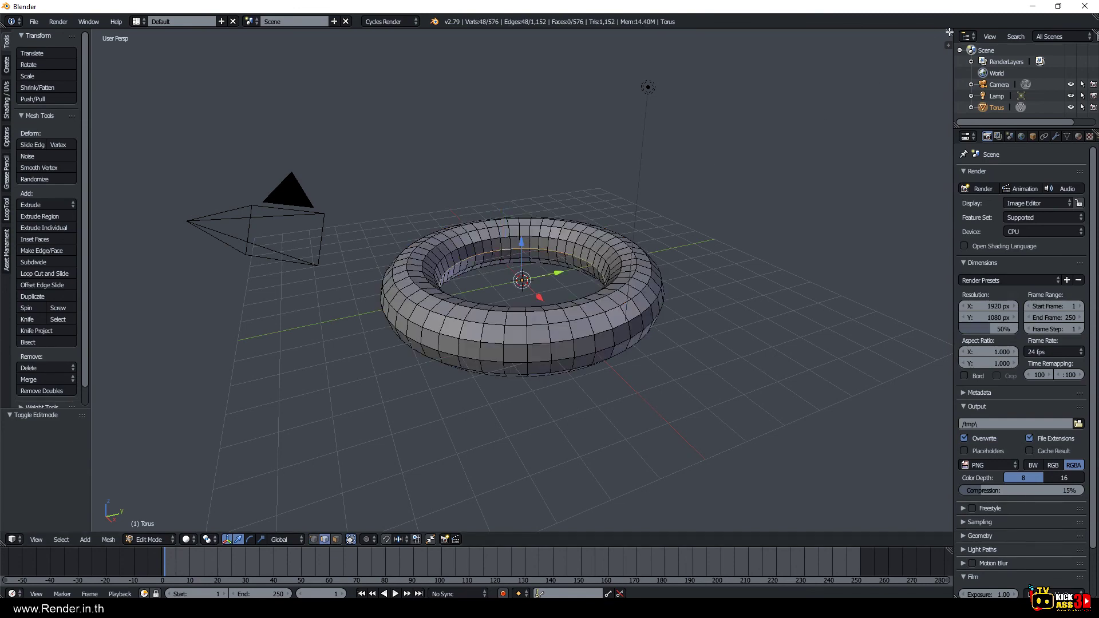
Split the view and turn the right half into a UV/Image Editor with tool shelf.
left_click_drag(931, 34, 552, 229)
left_click(564, 540)
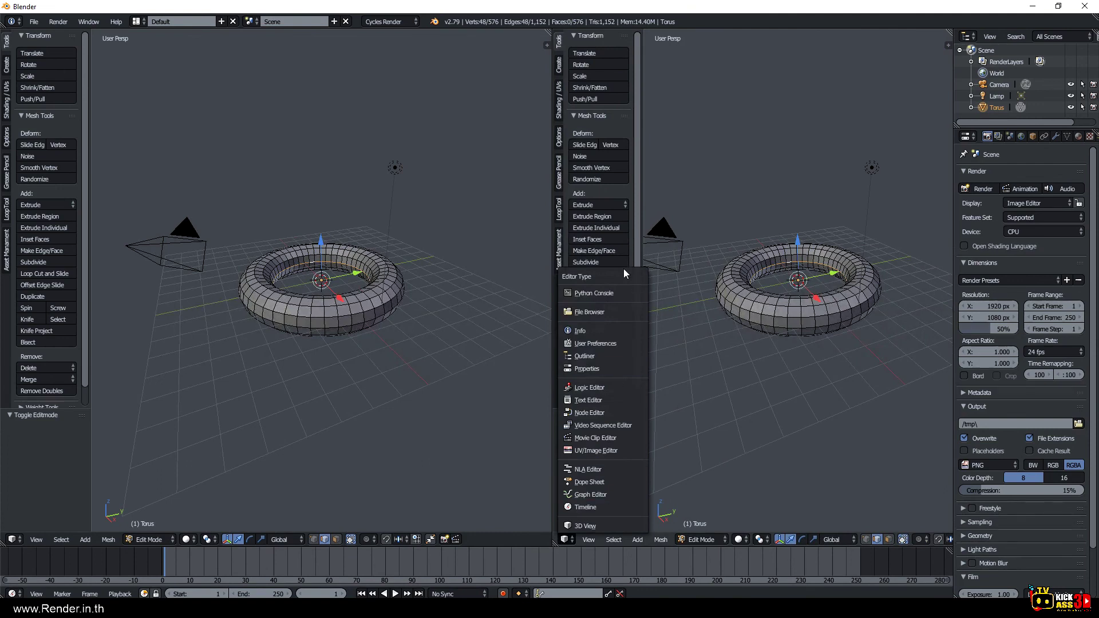
left_click(587, 452)
key("t")
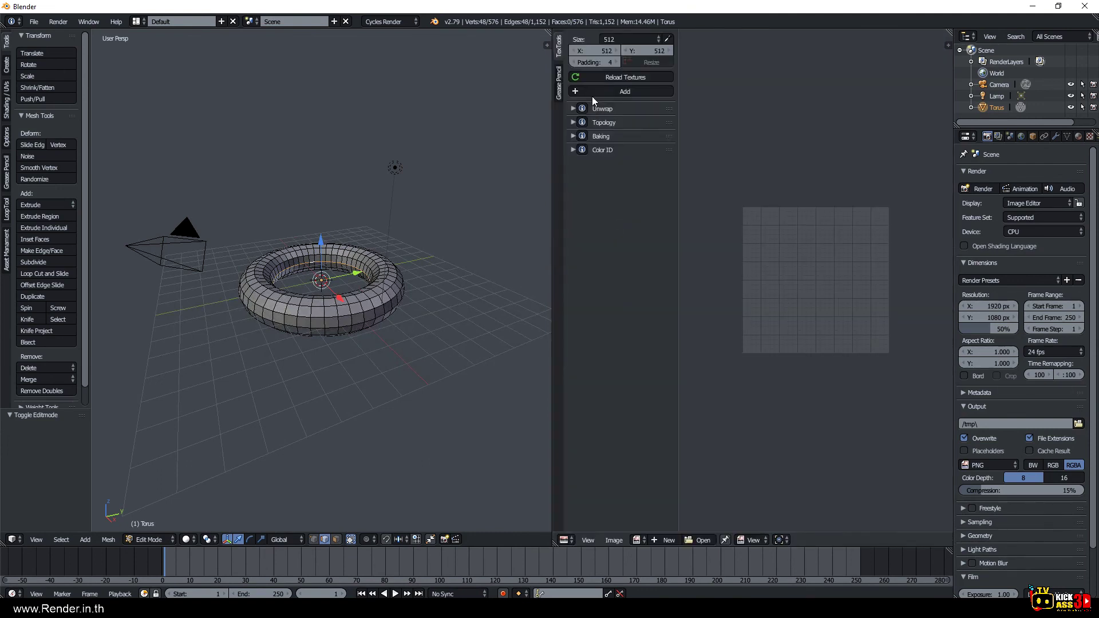
Unwrap the torus with TexTools Peel Edge, crop the strip, and apply a checker map.
left_click(573, 109)
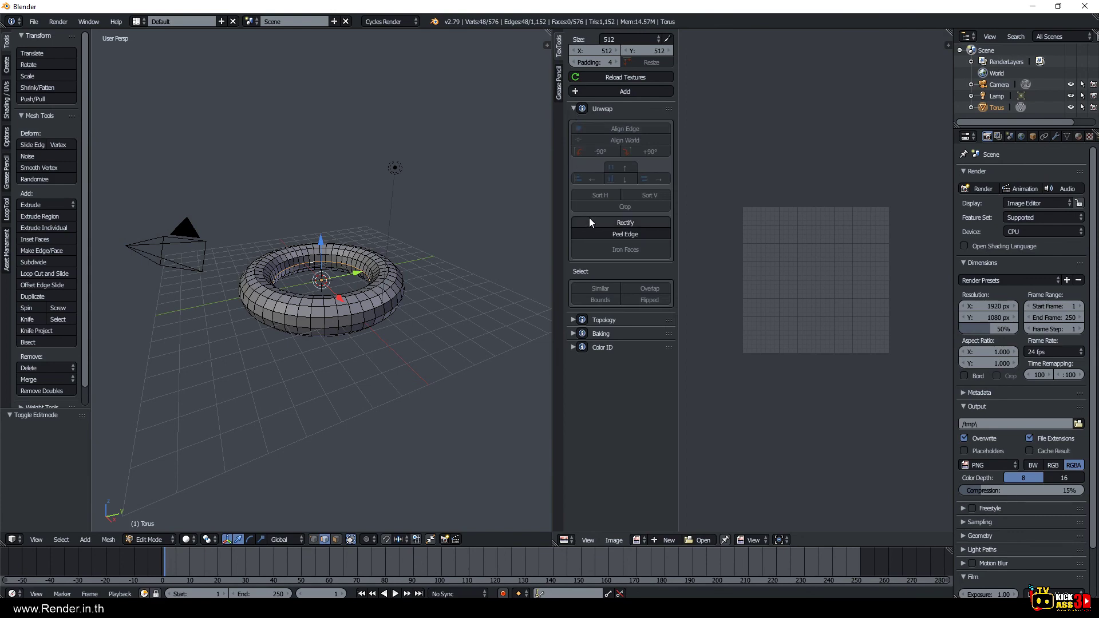
left_click(605, 234)
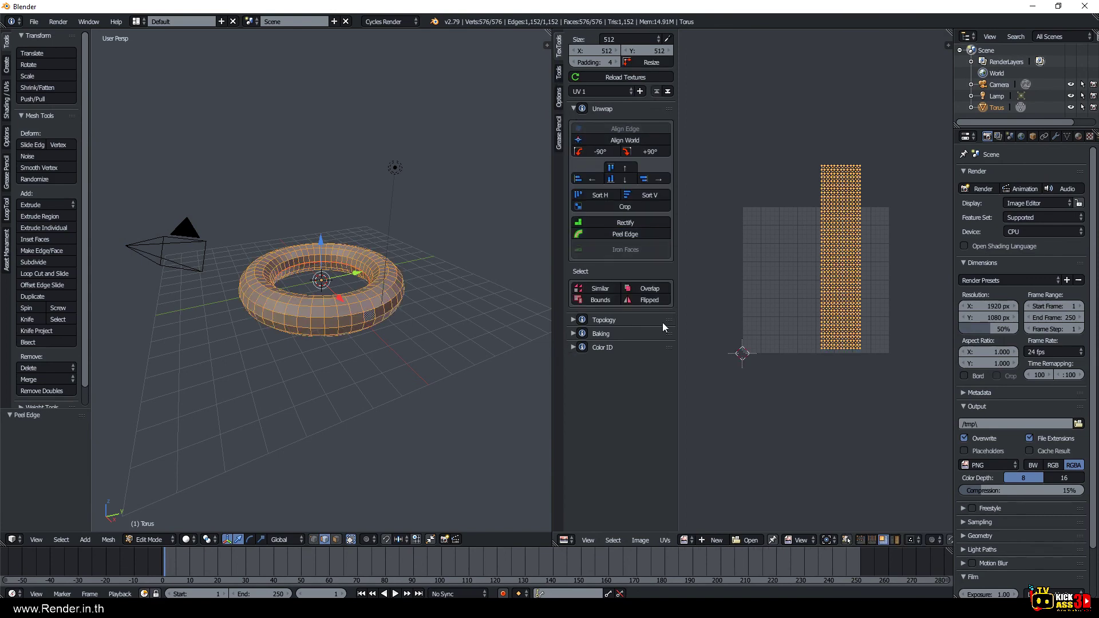
left_click(610, 208)
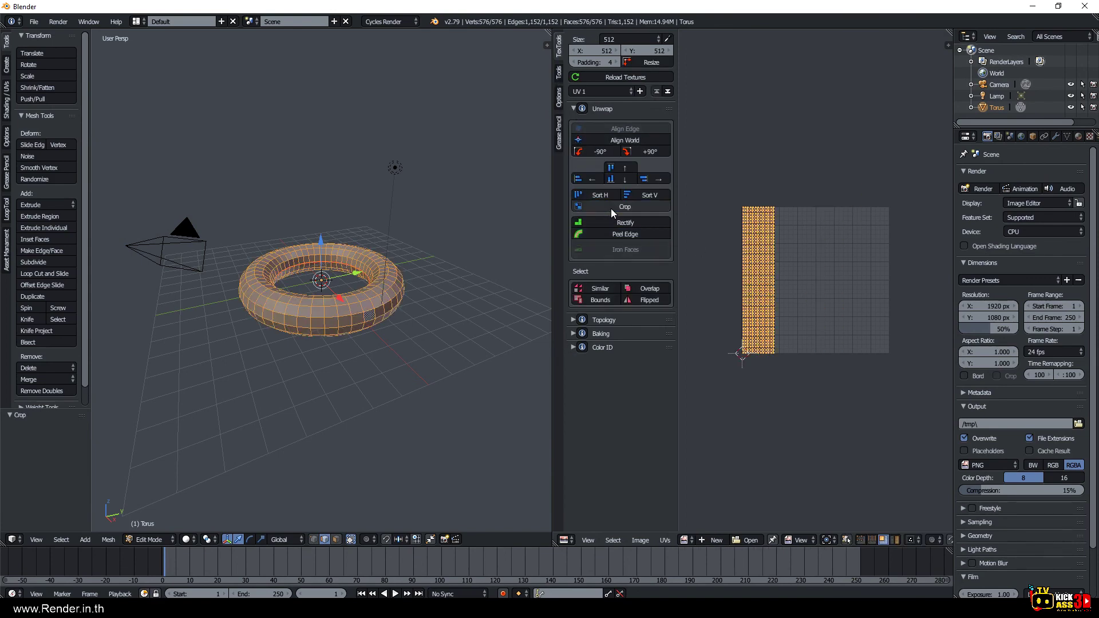
left_click(574, 320)
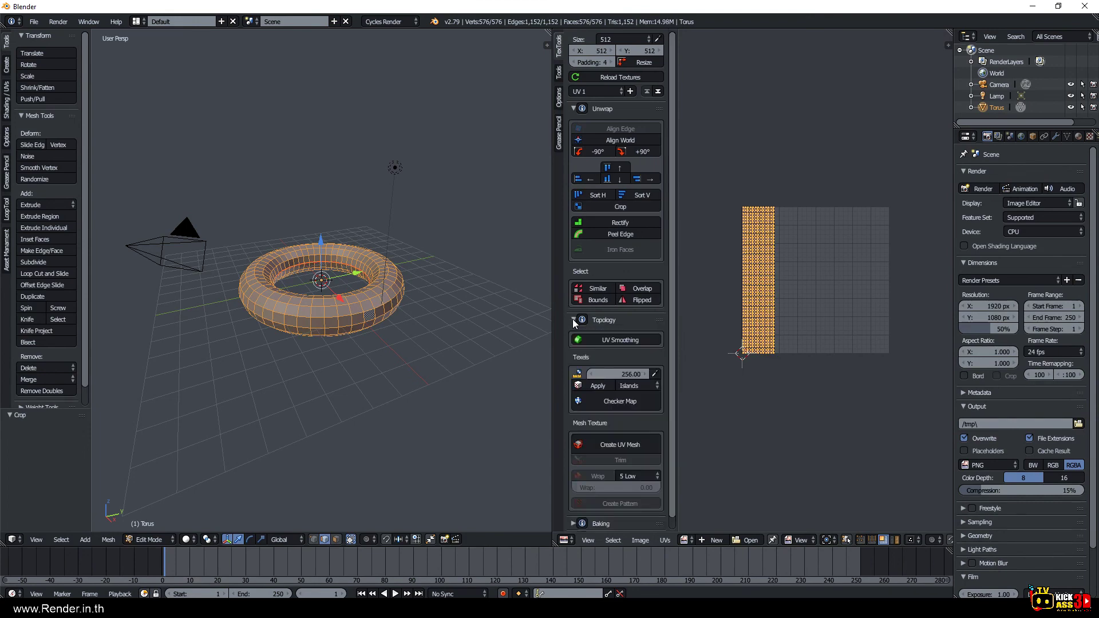
scroll(618, 372, "down", 1)
left_click(632, 391)
Apply the gravity checker texture and move the torus to X -12.345.
left_click(633, 393)
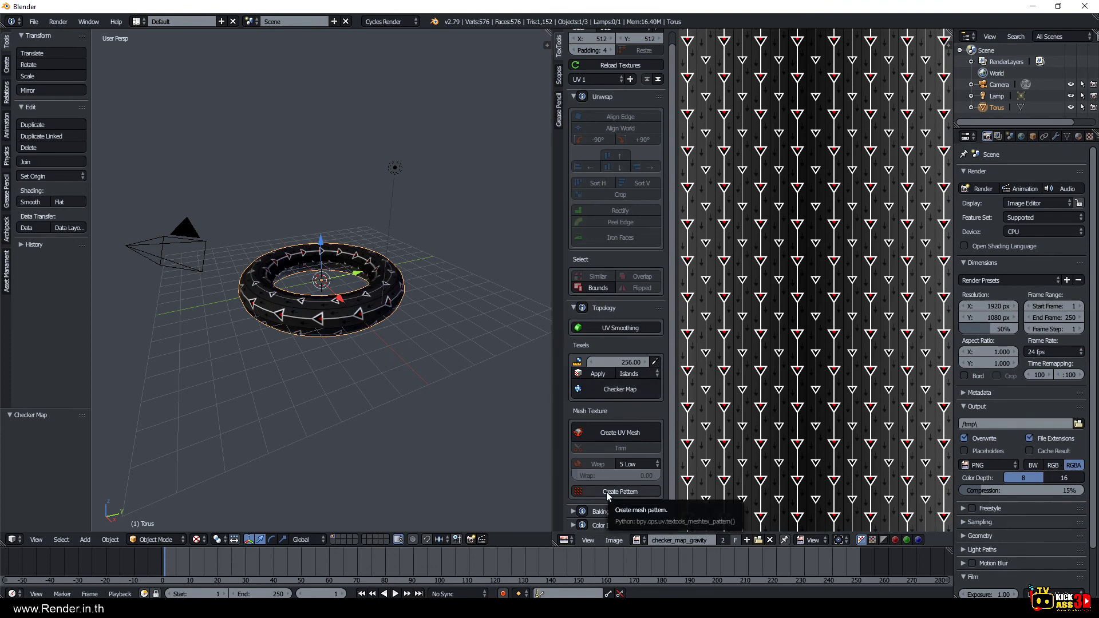
scroll(309, 284, "down", 2)
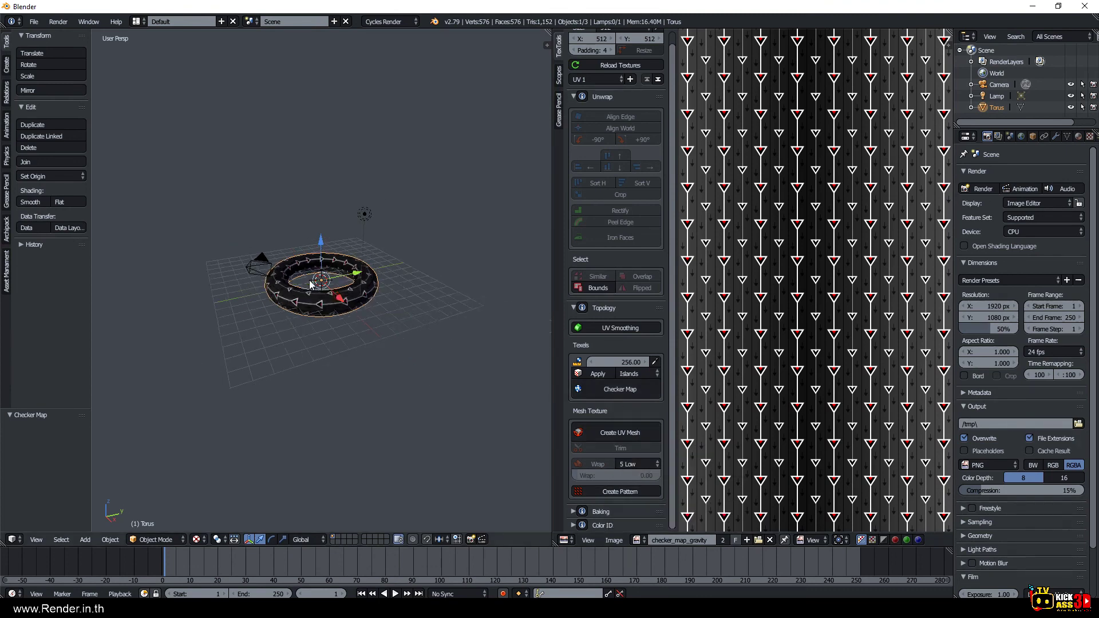
type("gx-12.345")
key("Return")
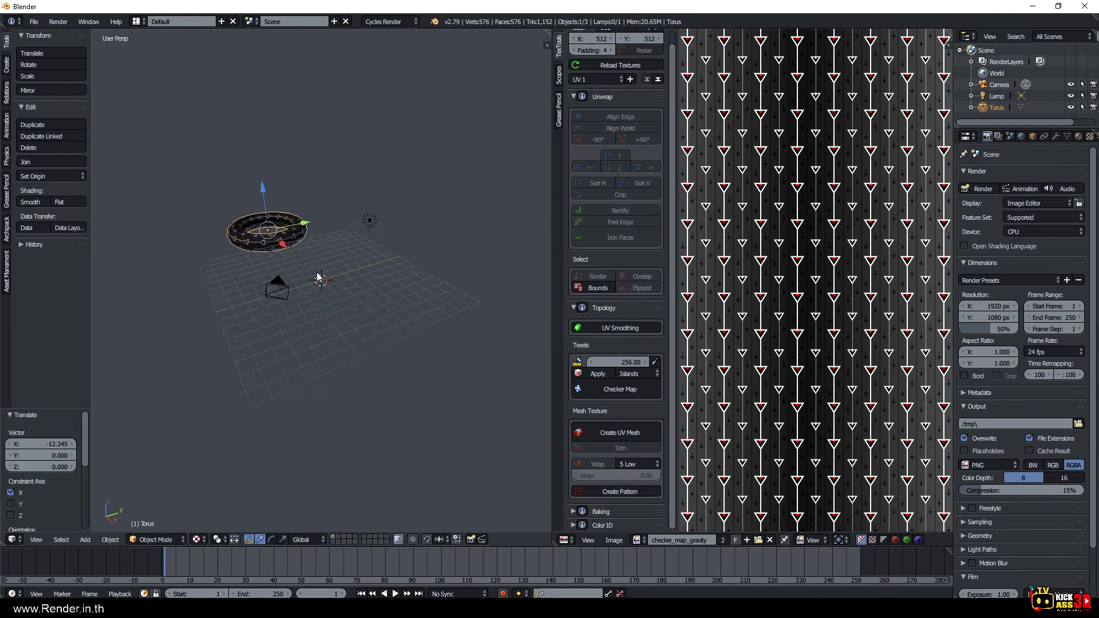
Create the torus's UV mesh and generate a brick pattern mesh beside it.
mouse_move(319, 277)
middle_mouse_down()
mouse_move(430, 301)
mouse_move(572, 435)
middle_mouse_up()
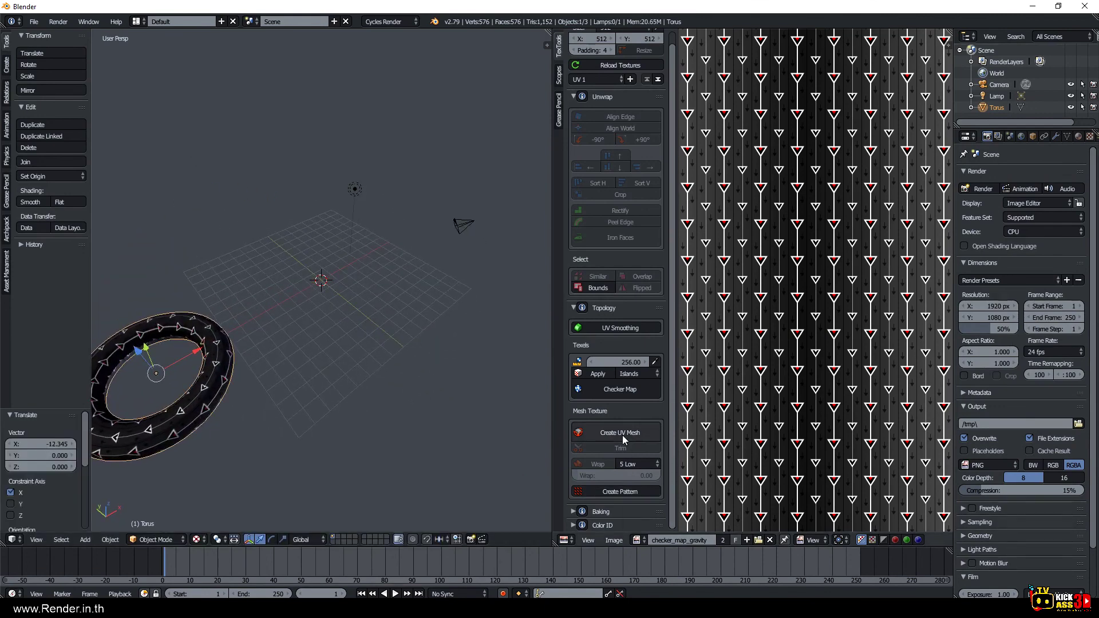
left_click(624, 439)
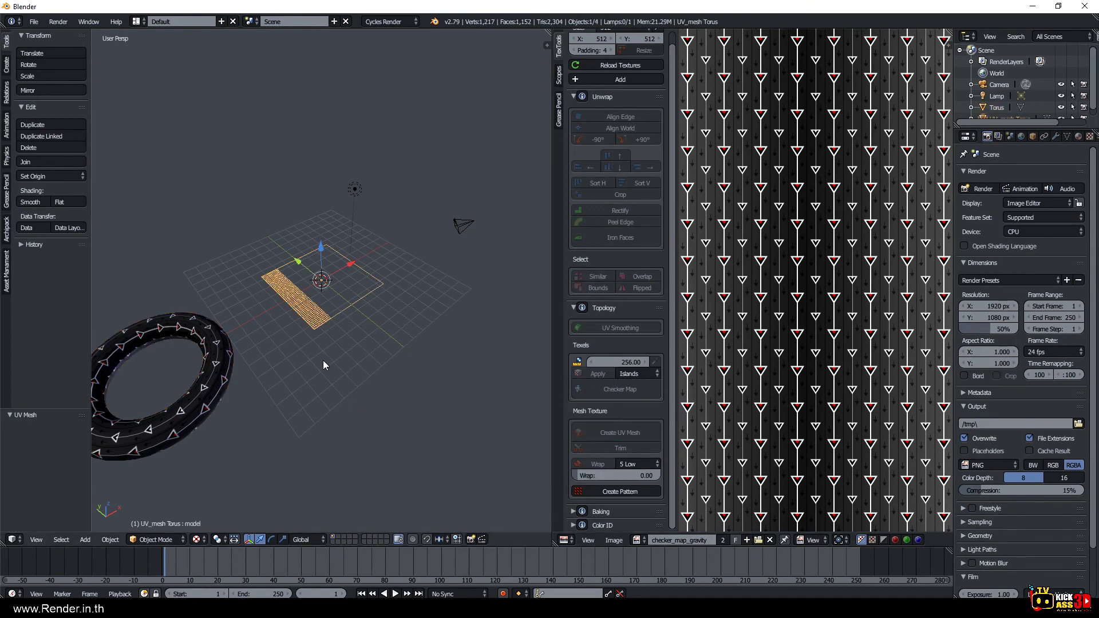
middle_click_drag(323, 365, 310, 323)
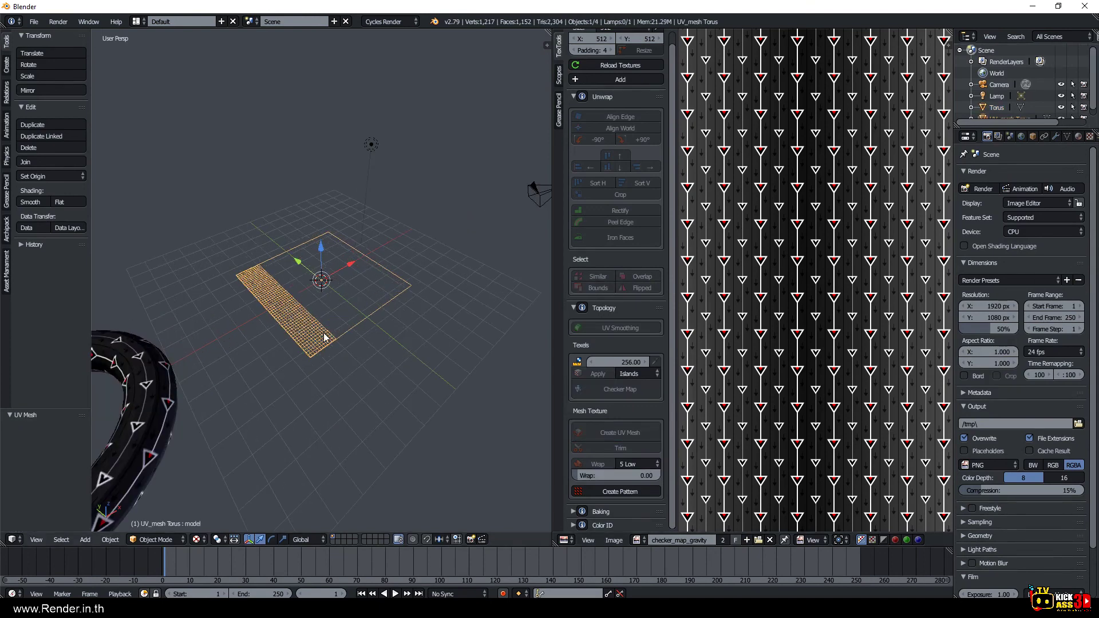
left_click(603, 493)
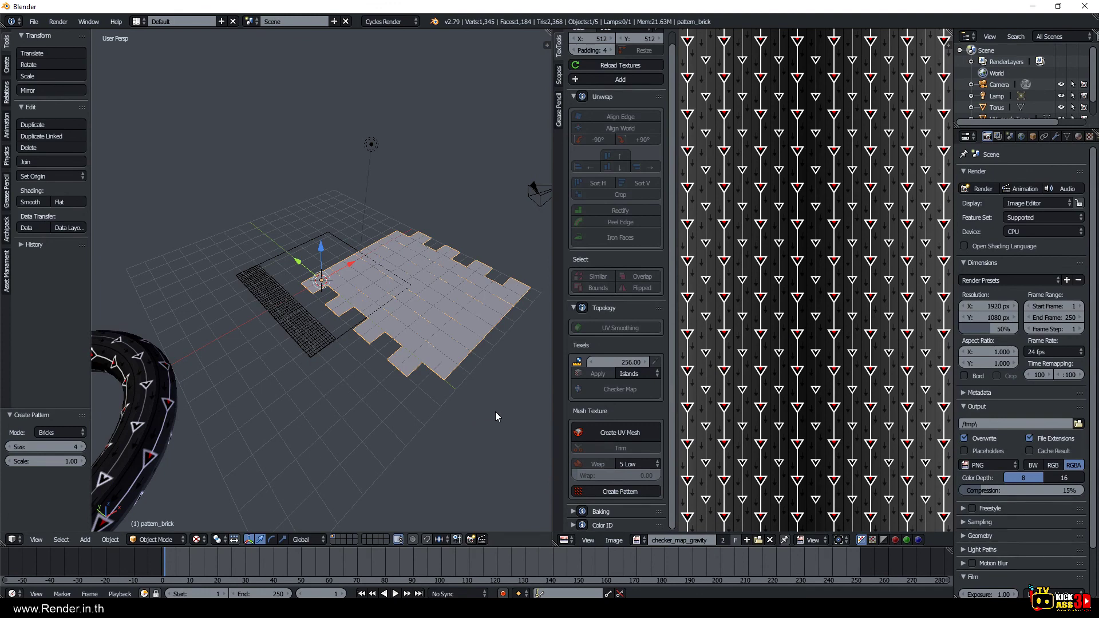
Shrink the brick pattern and move it along X and Y onto the UV mesh.
key("s")
left_click(381, 321)
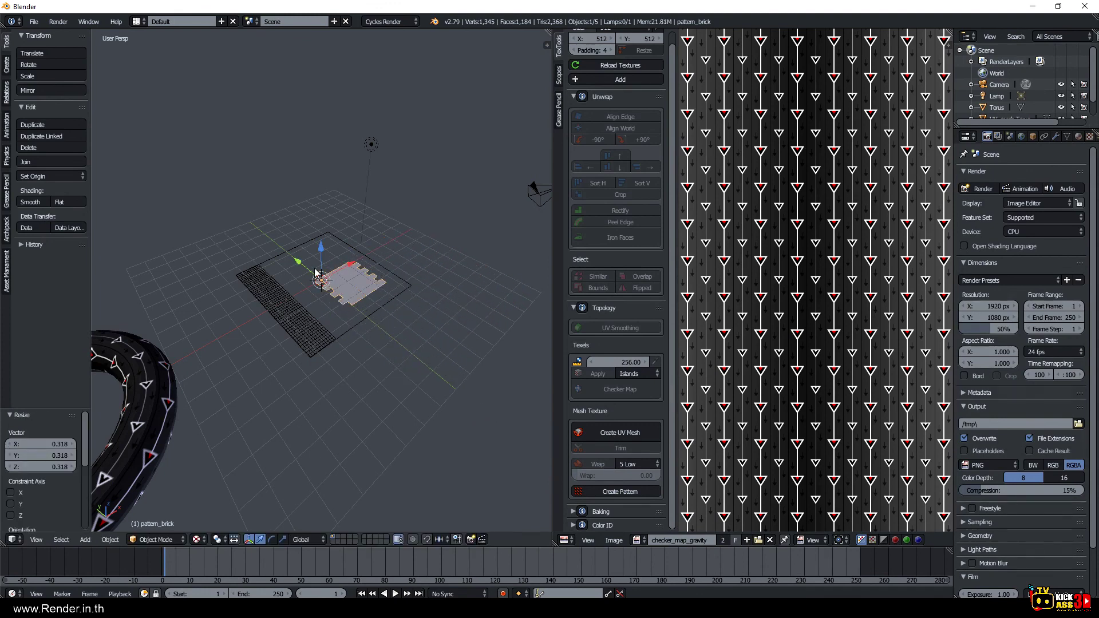
key("g")
key("x")
left_click(323, 325)
key("s")
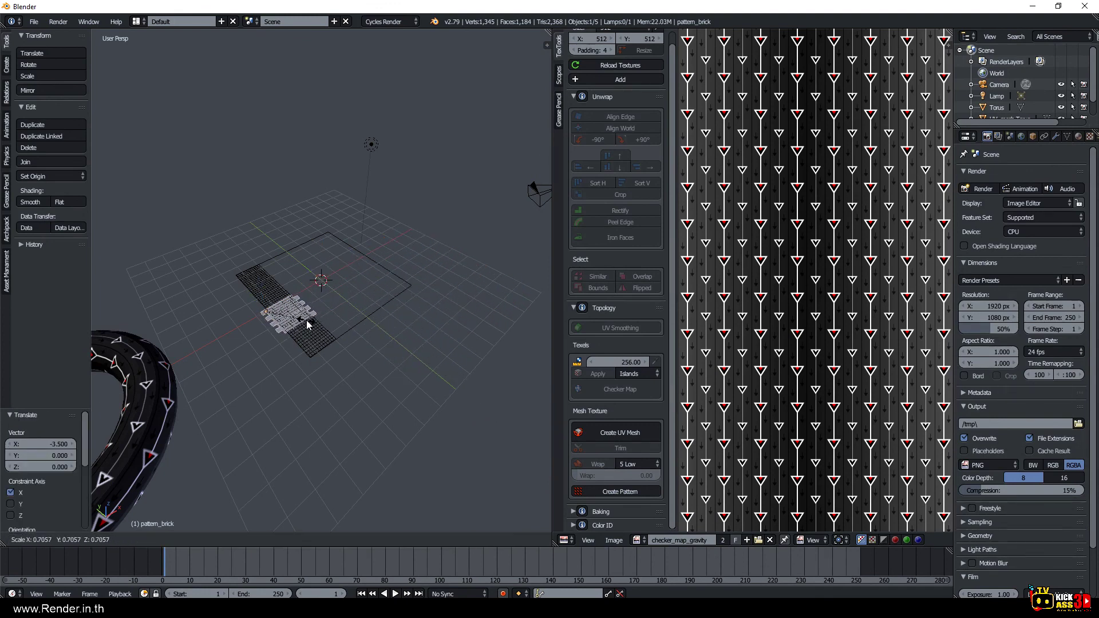
left_click(309, 323)
key("g")
key("y")
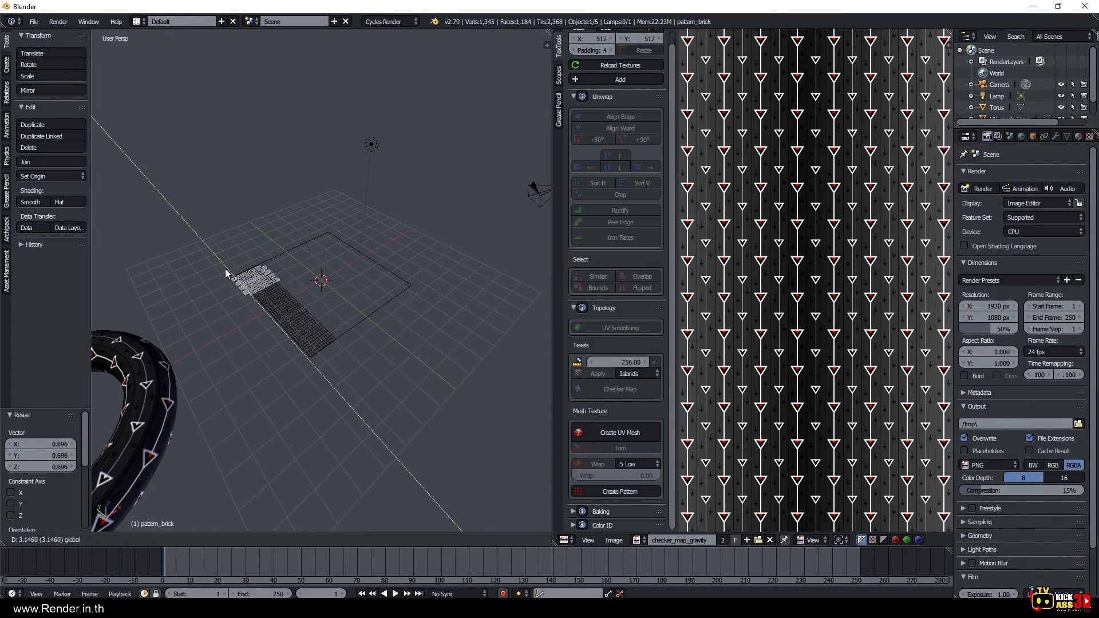
left_click(232, 278)
Raise the third Array modifier's count to 16 and nudge the strip onto the plane.
left_click(1056, 137)
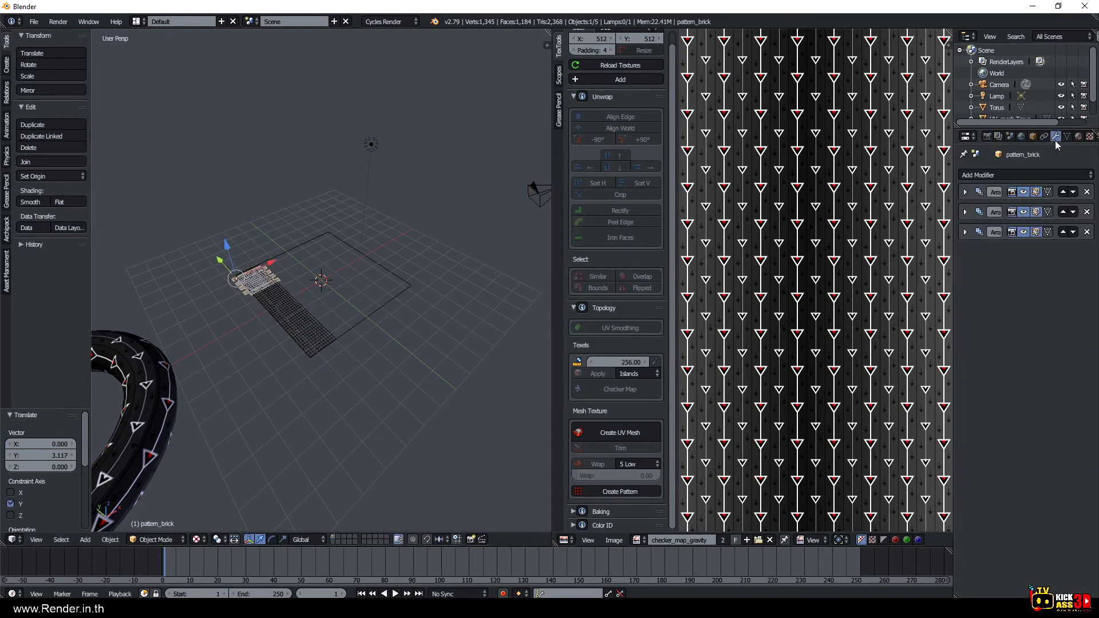
left_click(966, 231)
left_click_drag(1007, 278, 1076, 278)
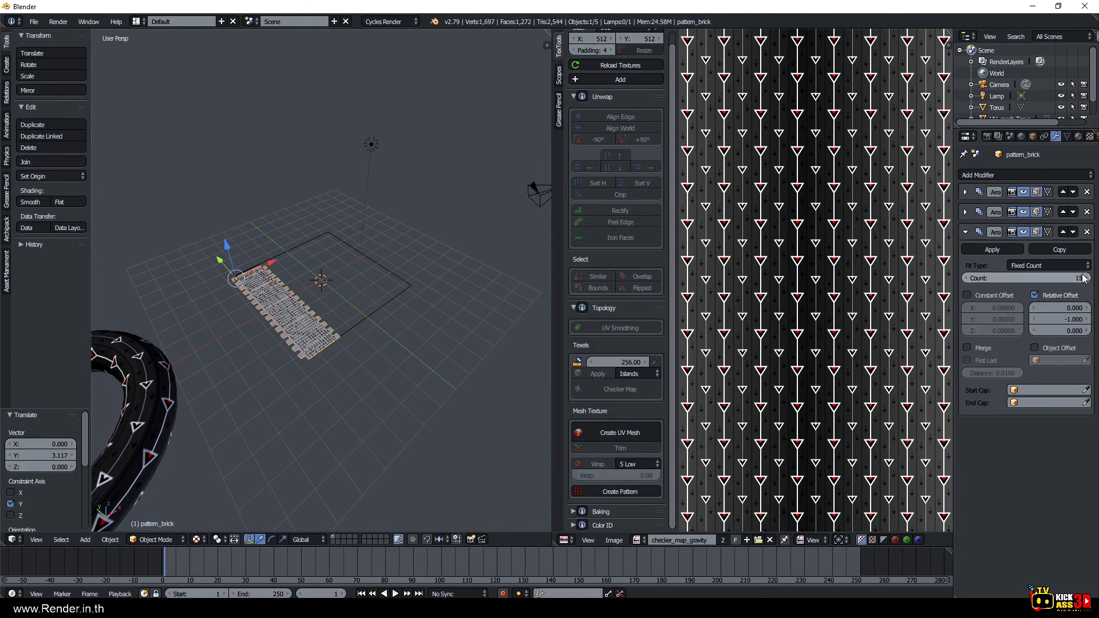
scroll(296, 261, "up", 2)
mouse_move(296, 261)
middle_mouse_down()
mouse_move(221, 312)
mouse_move(290, 358)
mouse_move(218, 515)
middle_mouse_up()
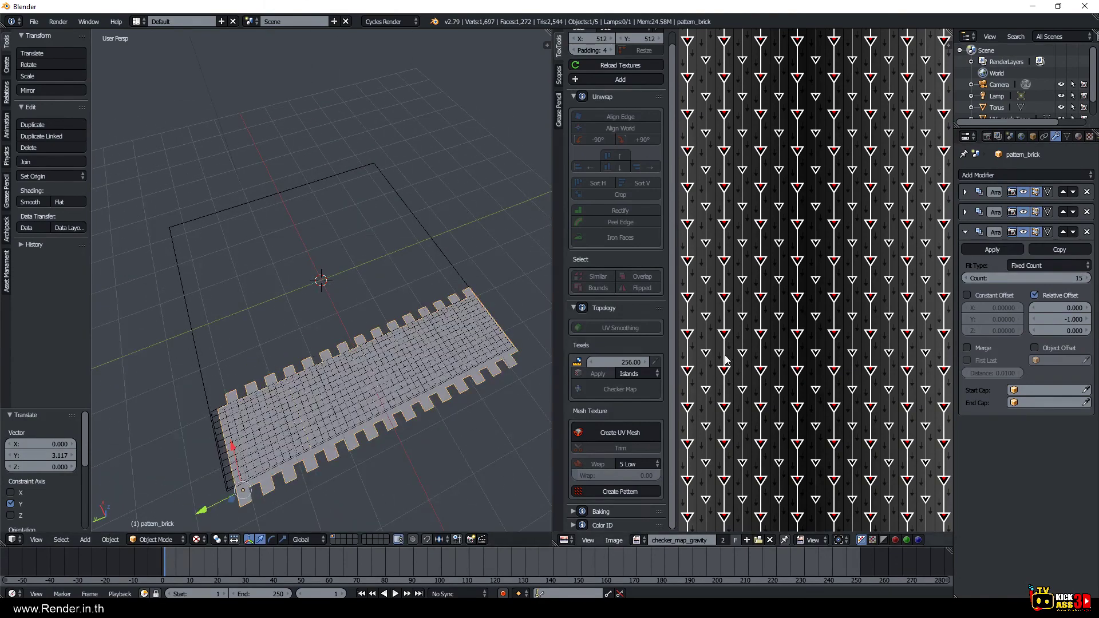
left_click(1089, 278)
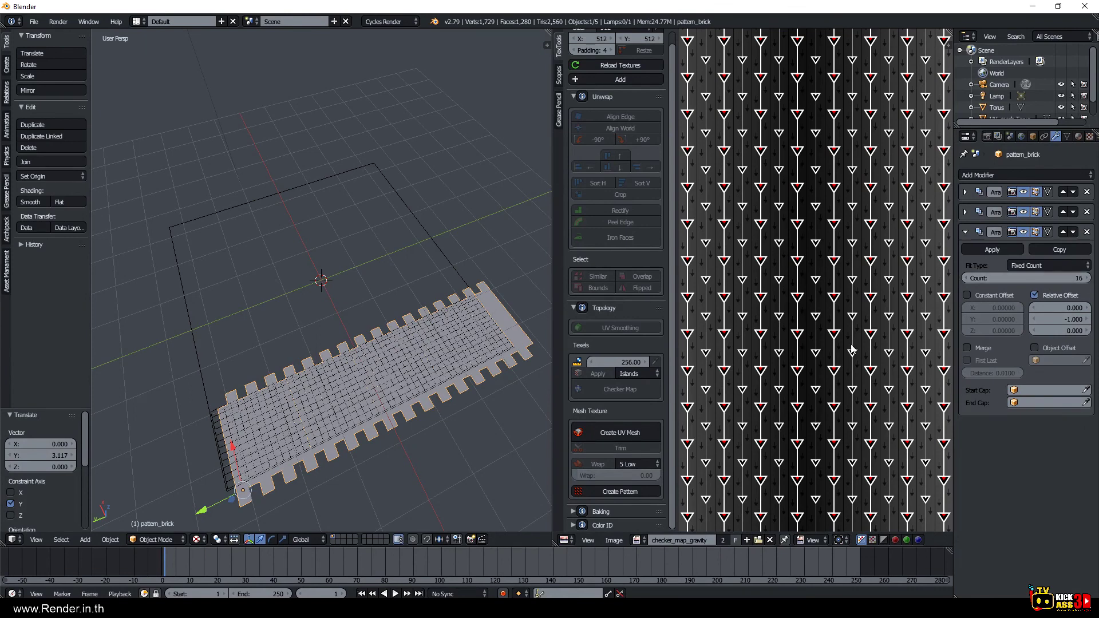
left_click_drag(206, 507, 201, 515)
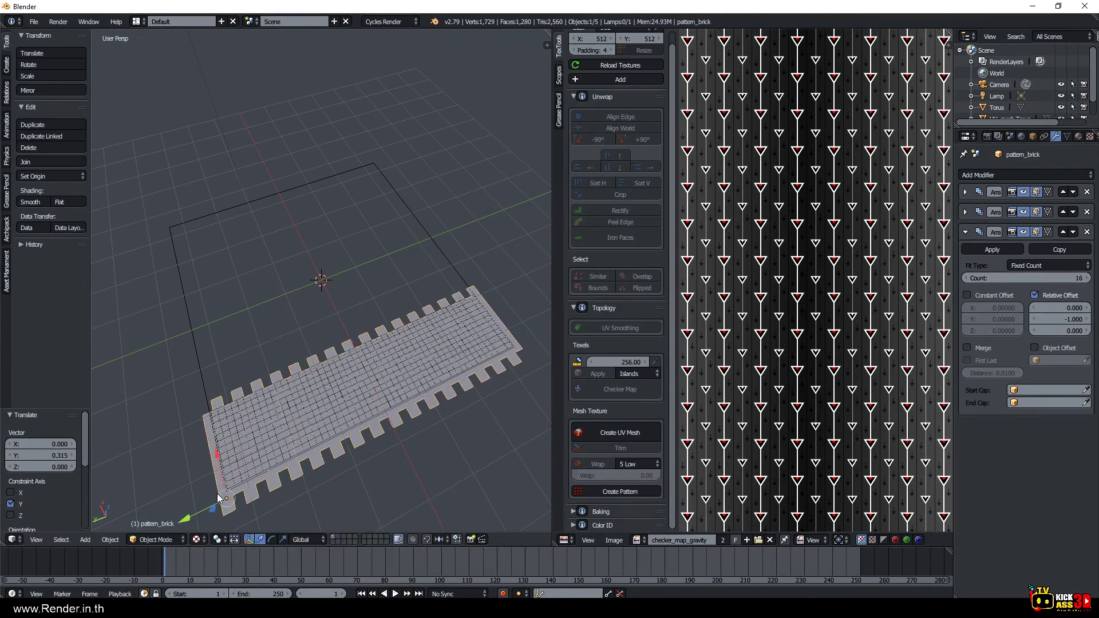
middle_click_drag(223, 468, 152, 375)
left_click_drag(152, 375, 134, 418)
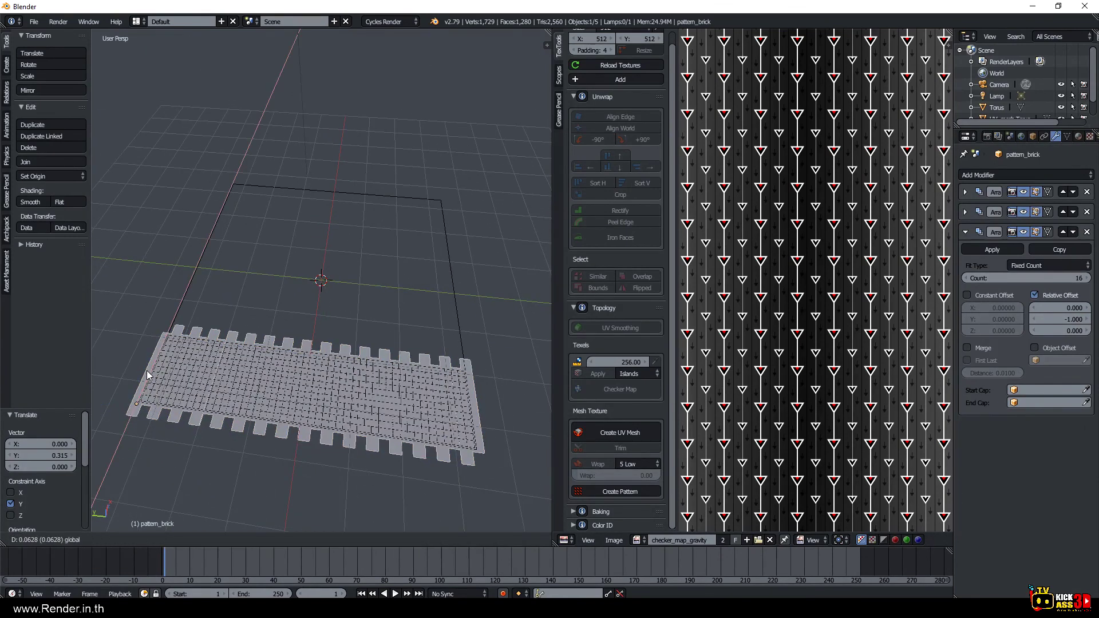
Inset the brick face at 0.1042 thickness and extrude it in Edit Mode.
key("Tab")
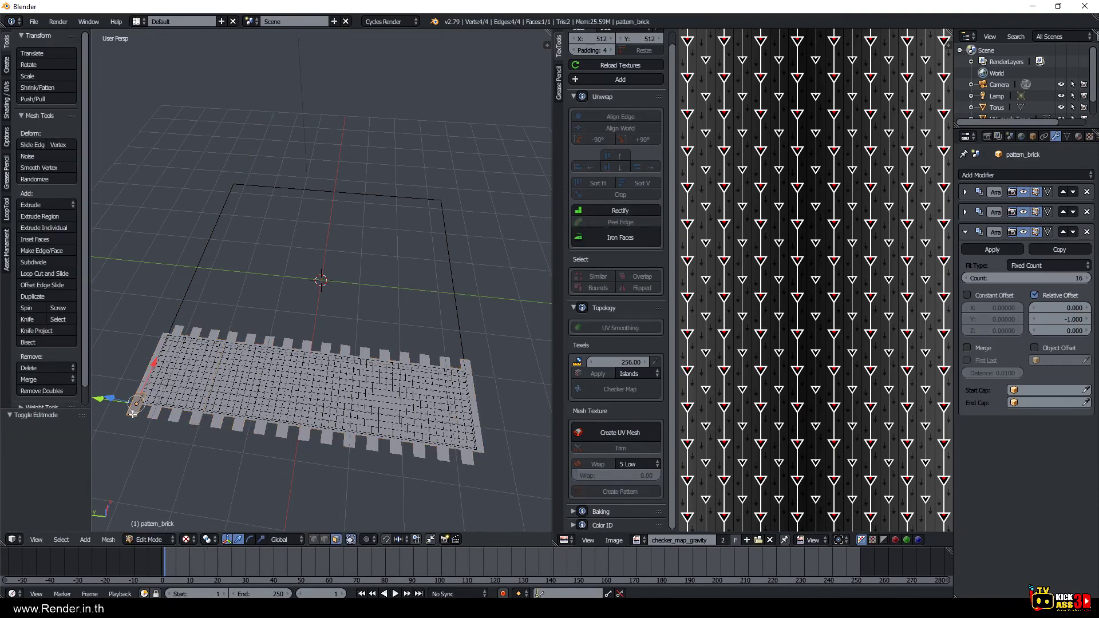
key("i")
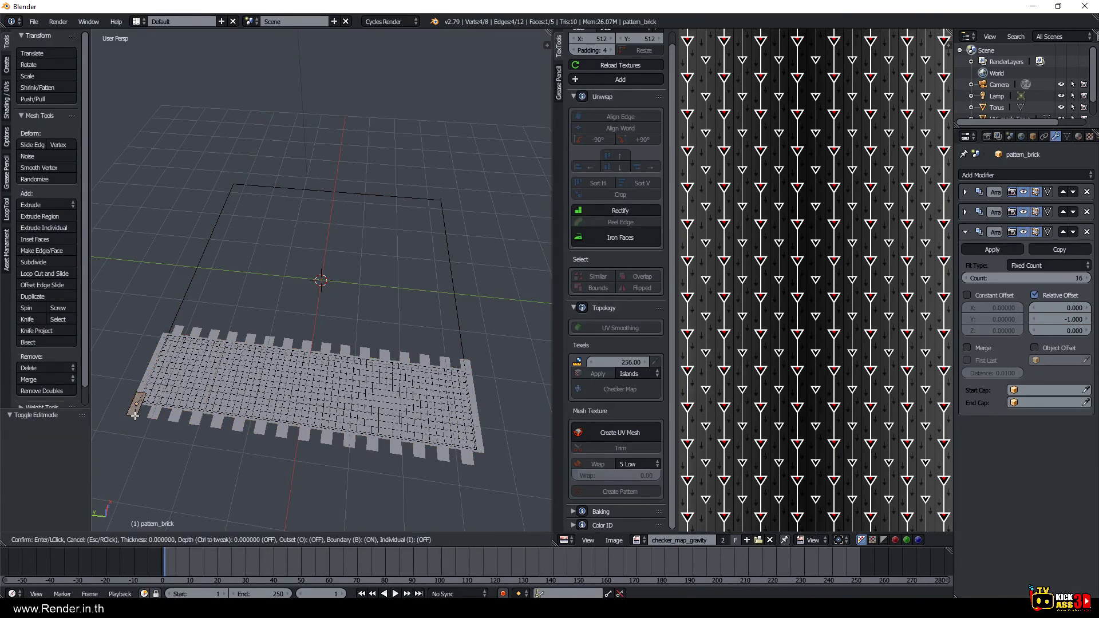
left_click(136, 409)
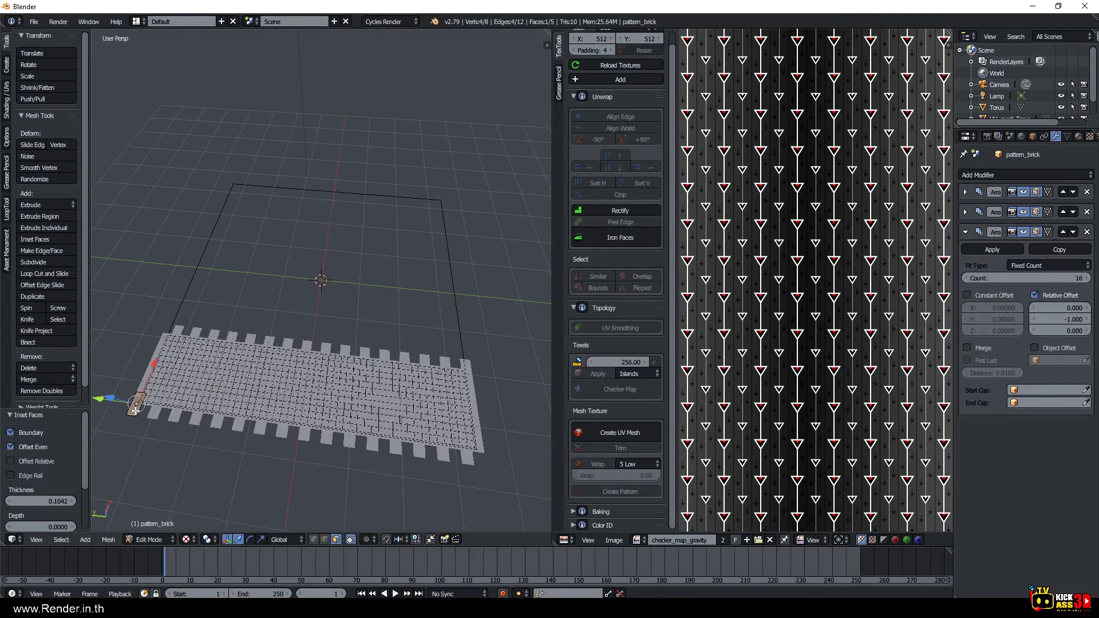
key("e")
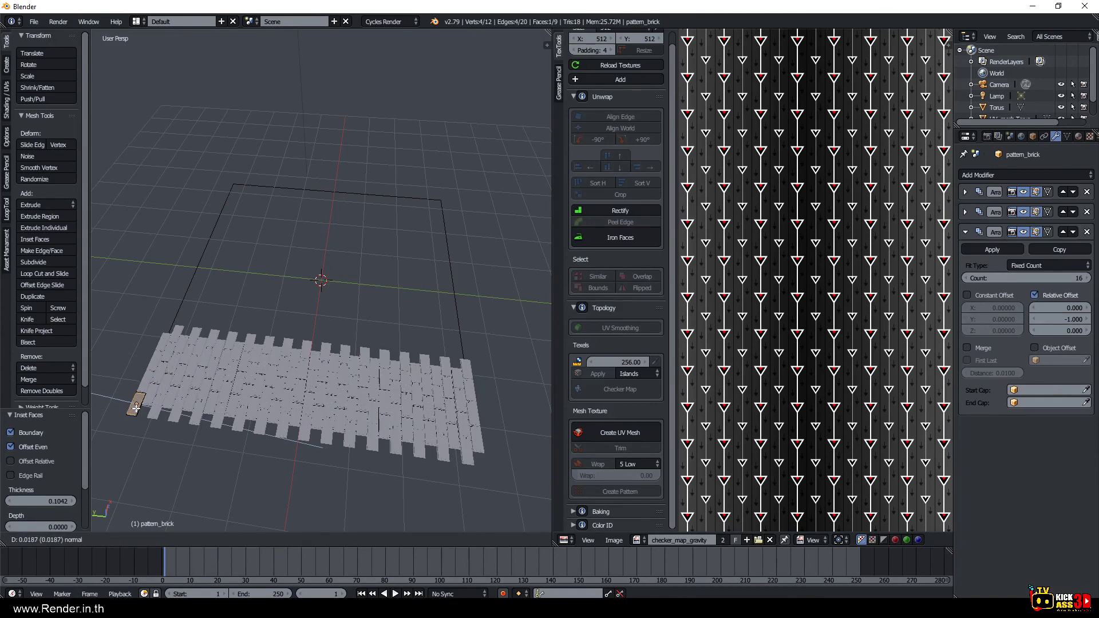
left_click(135, 409)
key("Tab")
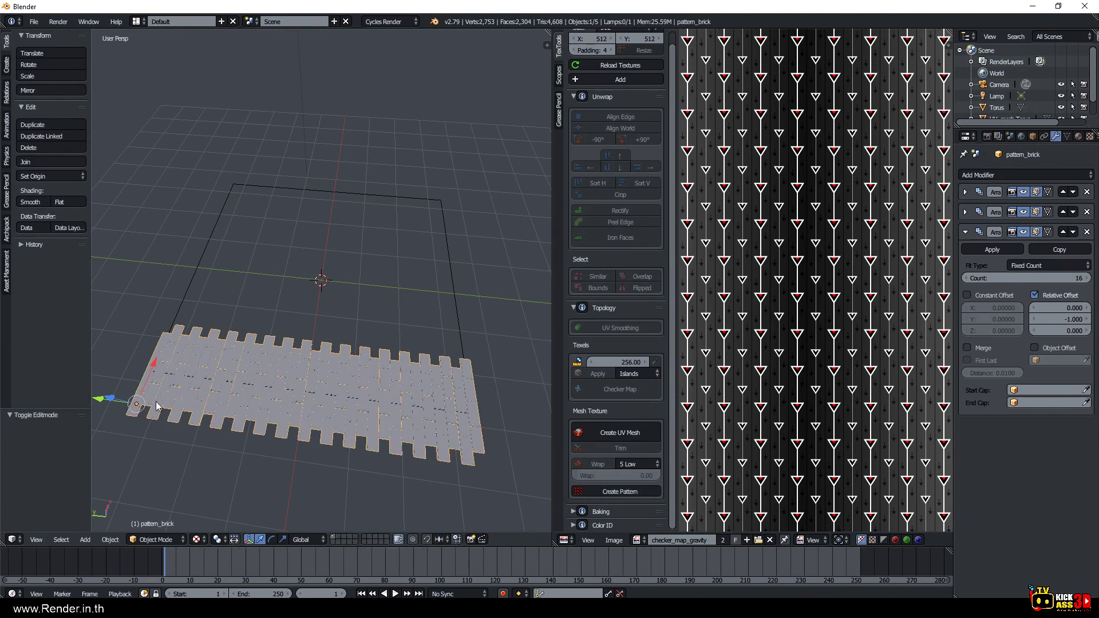
Create the UV mesh from the UV_mesh Torus plane, then Trim and Wrap the bricks at 1.00.
middle_click_drag(158, 406, 270, 386)
right_click(328, 435, "shift")
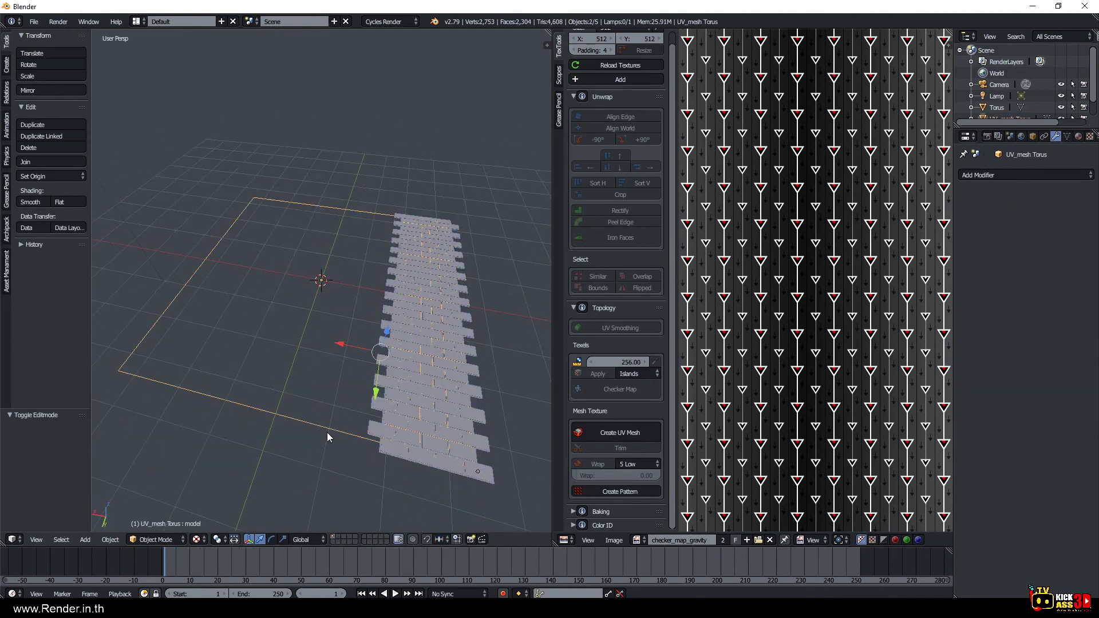
left_click(619, 433)
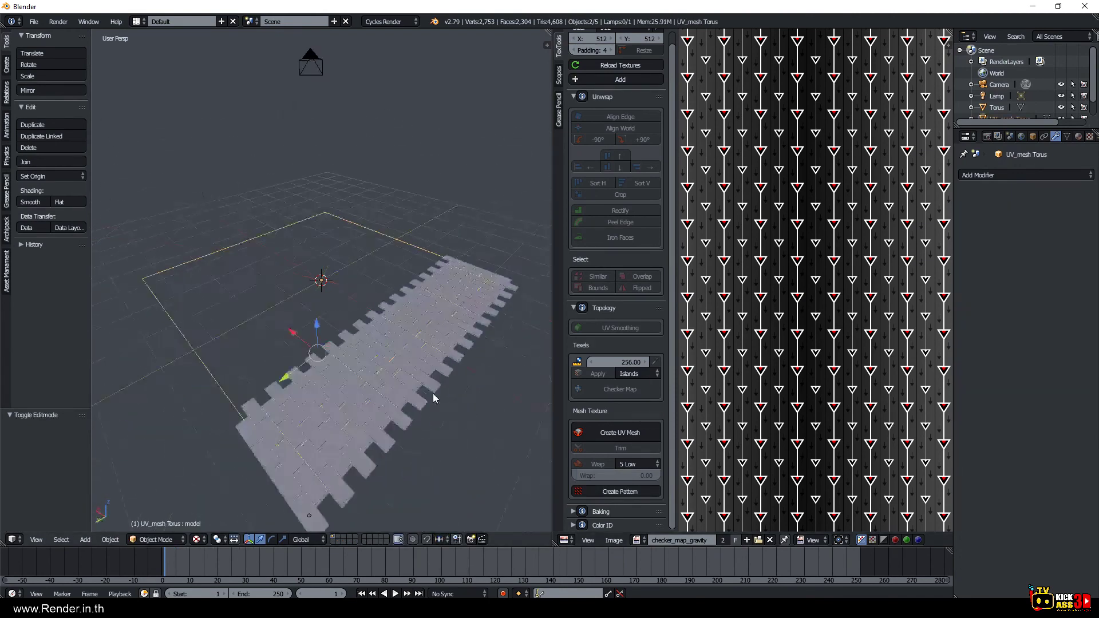
middle_click_drag(408, 376, 476, 403)
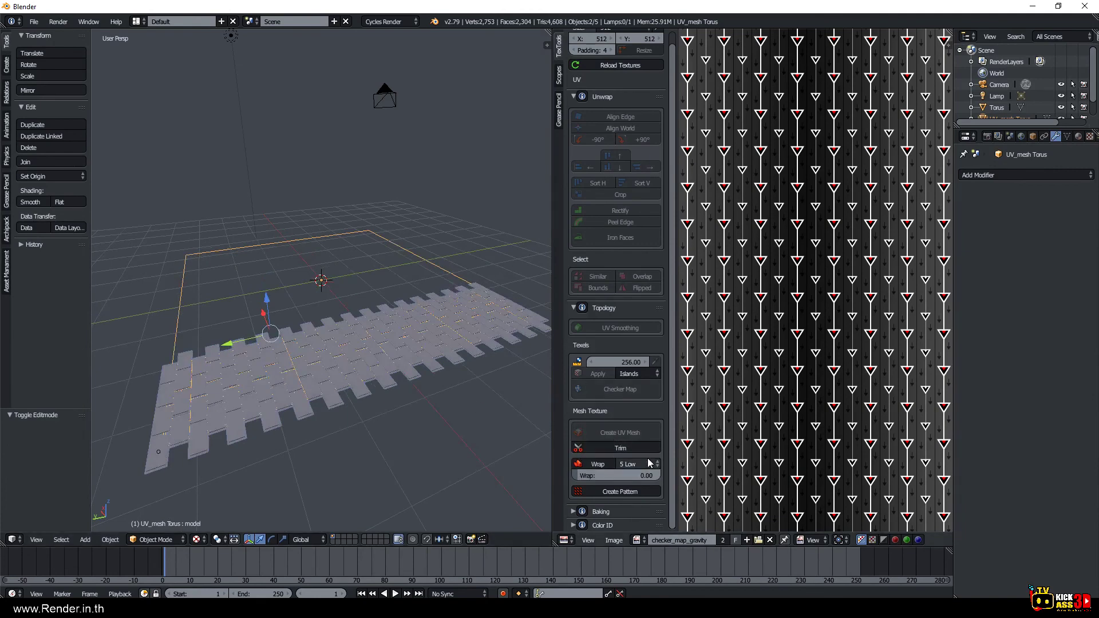
left_click(608, 448)
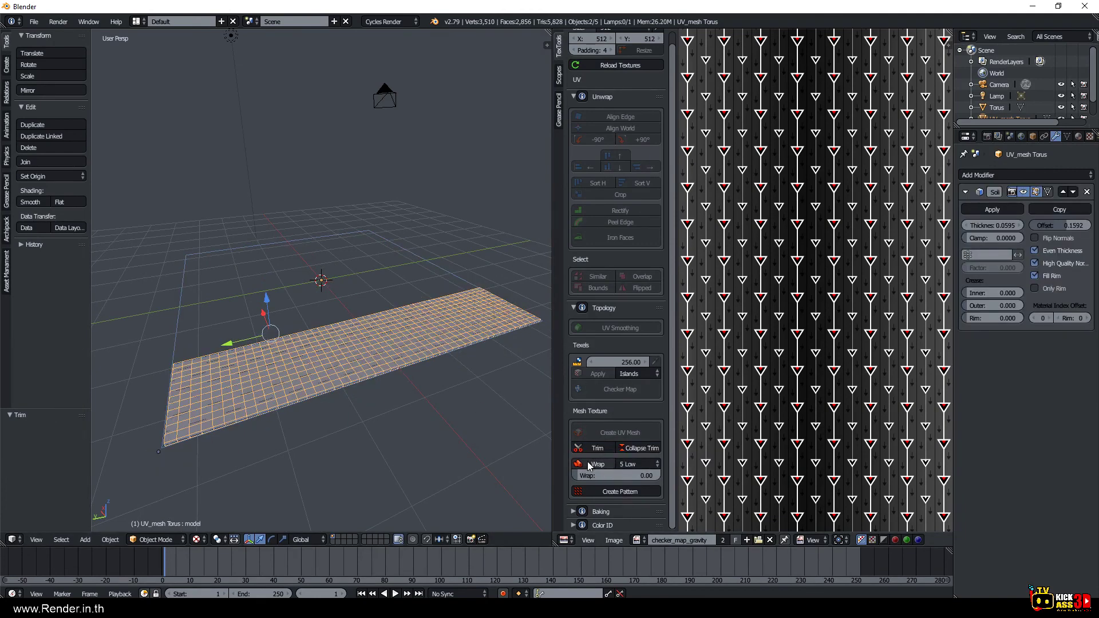
left_click(596, 464)
scroll(450, 425, "down", 3)
mouse_move(389, 405)
middle_mouse_down()
mouse_move(394, 373)
mouse_move(397, 418)
mouse_move(416, 446)
middle_mouse_up()
mouse_move(352, 421)
middle_mouse_down()
mouse_move(335, 403)
mouse_move(410, 356)
middle_mouse_up()
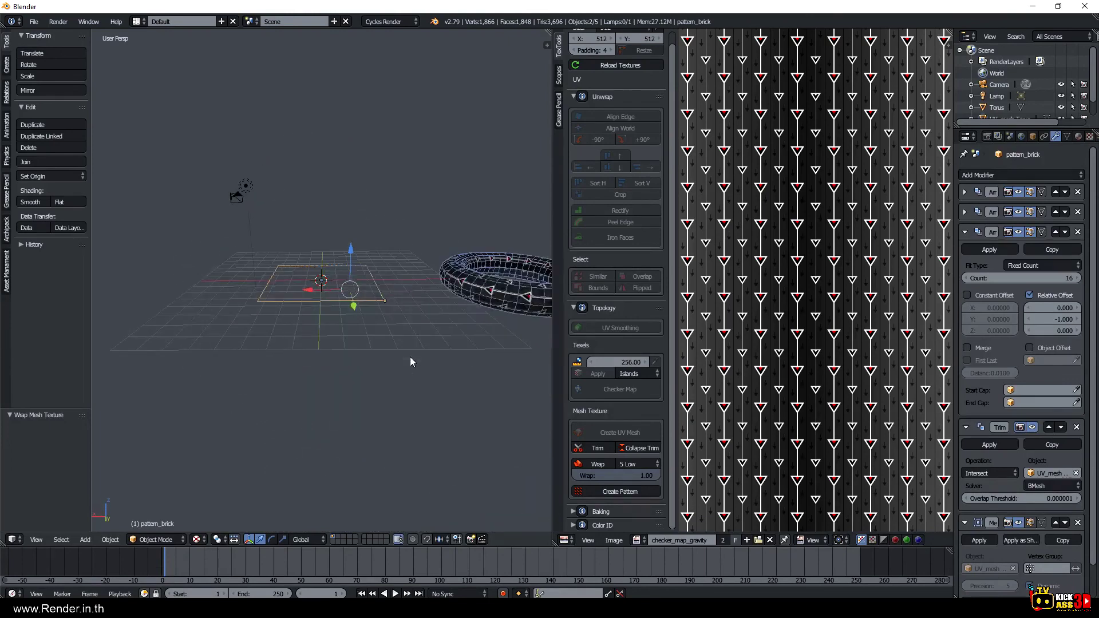
Delete the torus and its UV mesh plane.
key("ctrl+z")
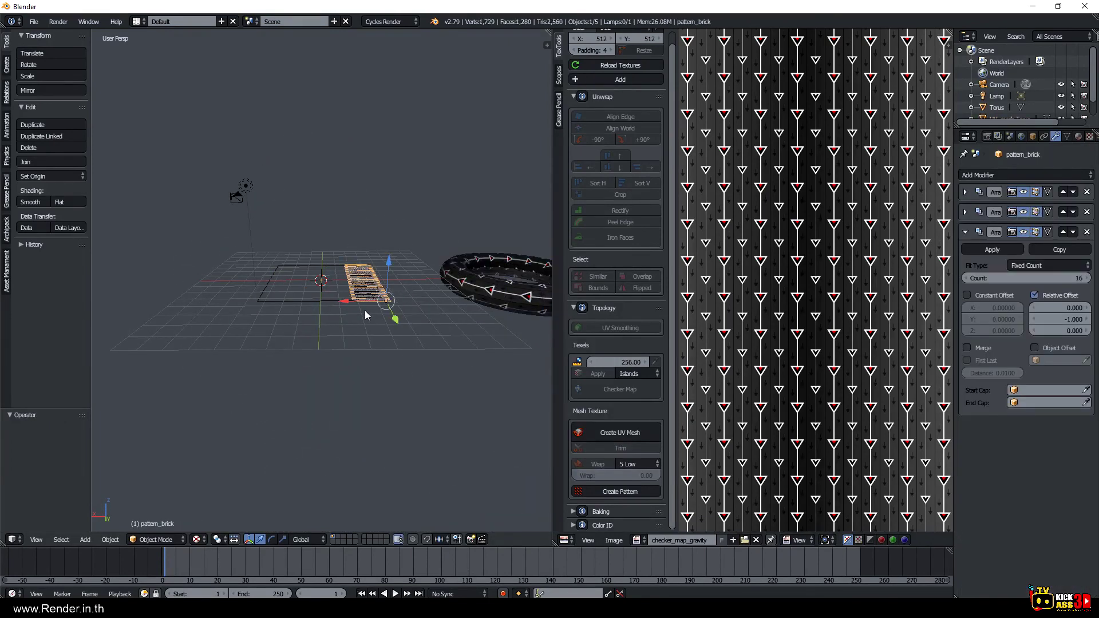
key("x")
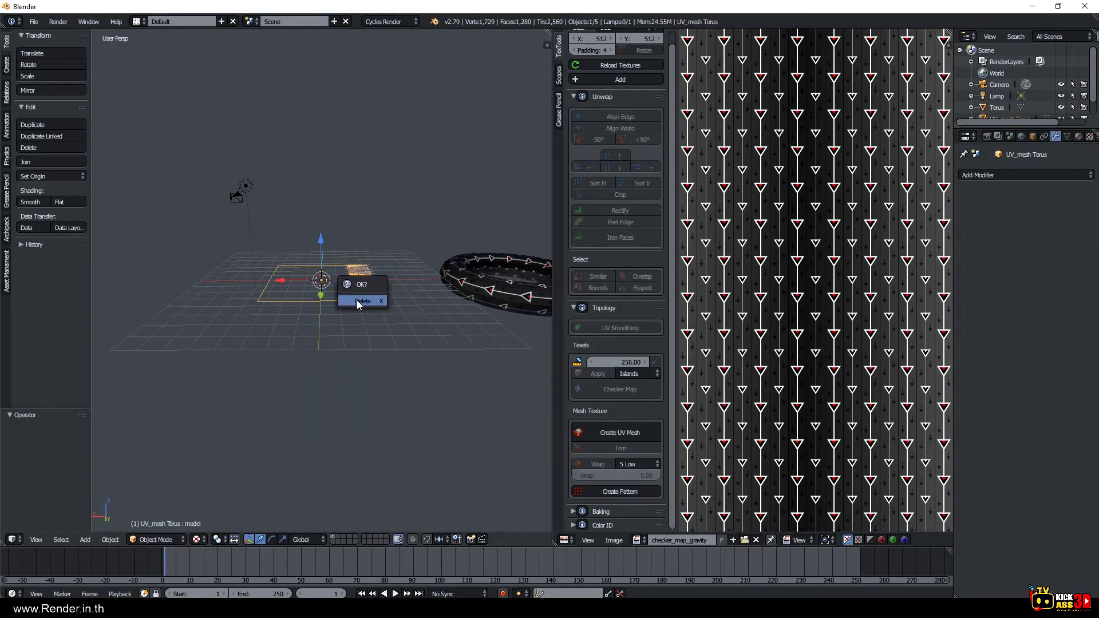
left_click(370, 304)
Add a Suzanne monkey head and open its UV Mapping menu in Edit Mode.
key("shift+a")
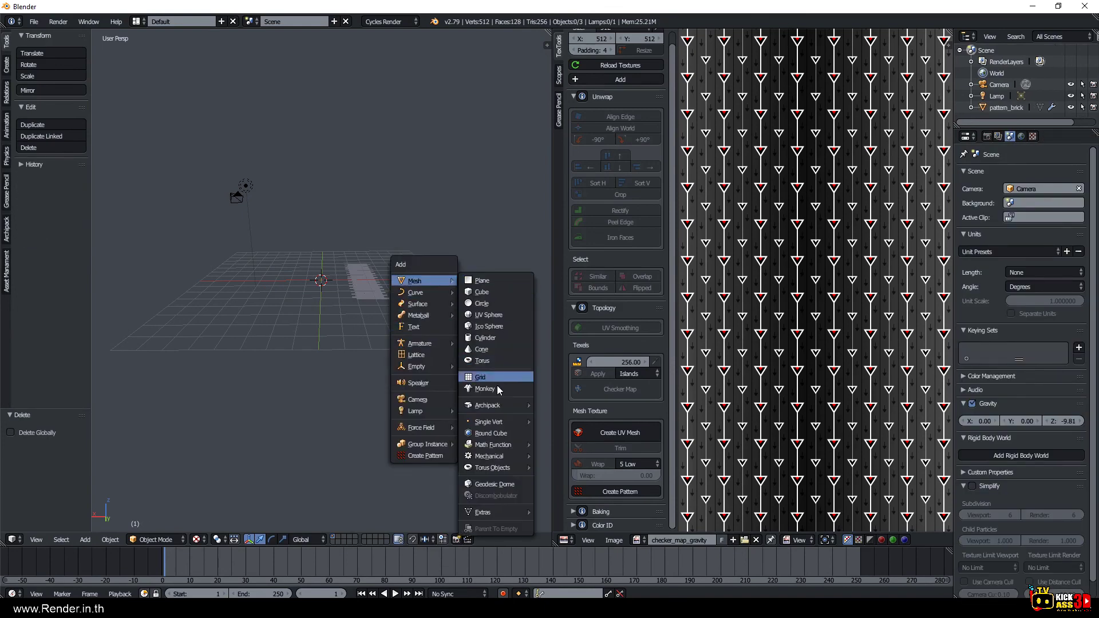
left_click(497, 389)
mouse_move(479, 347)
middle_mouse_down()
mouse_move(231, 348)
mouse_move(306, 305)
middle_mouse_up()
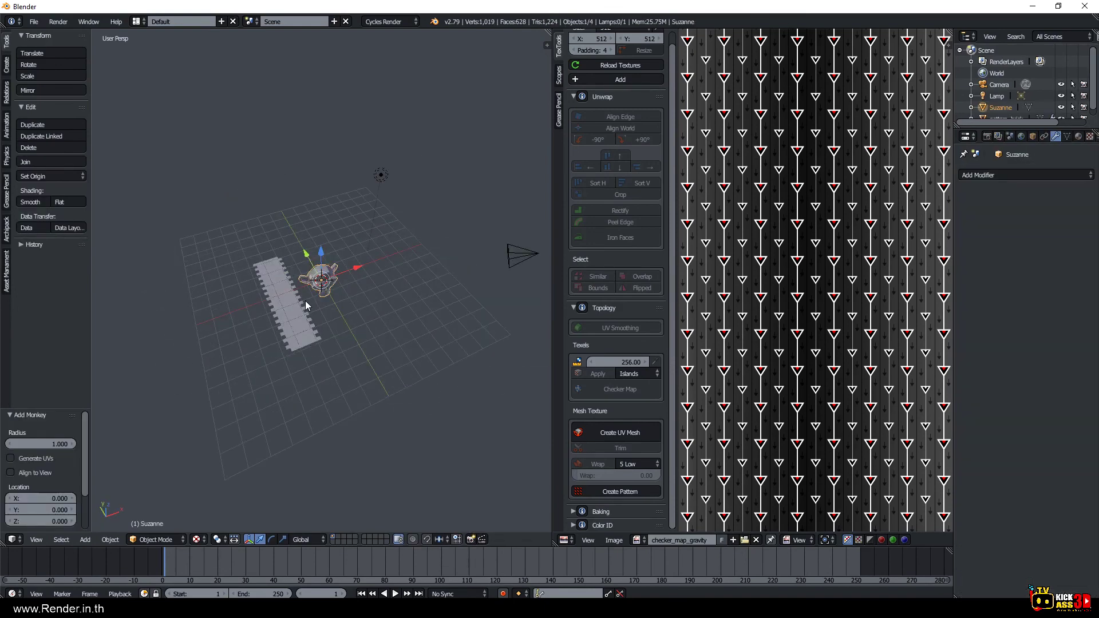
key("Tab")
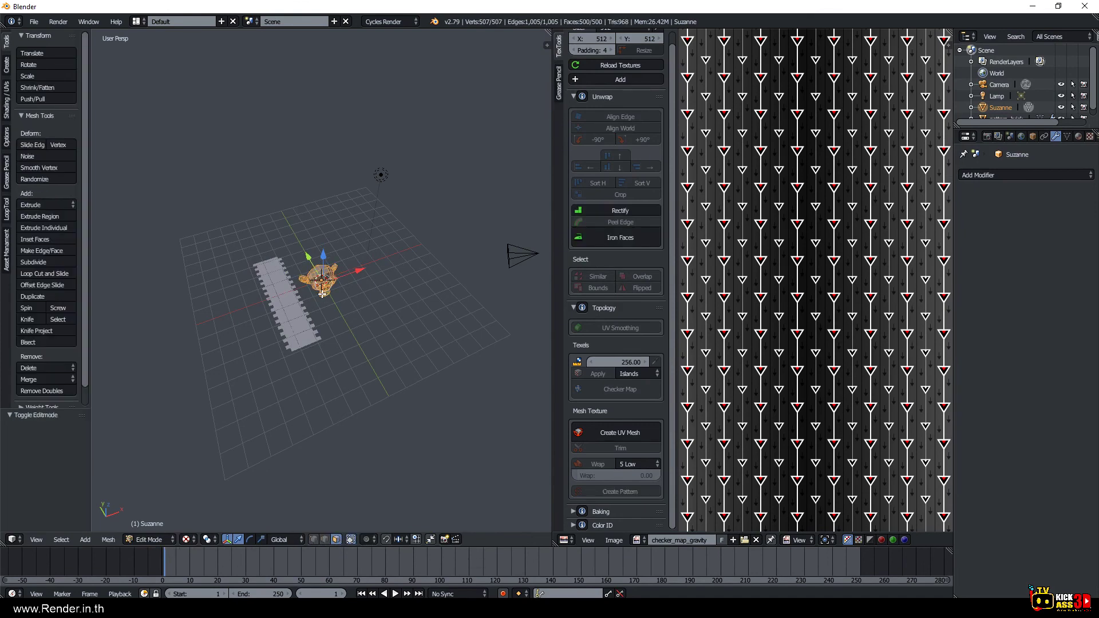
scroll(322, 294, "up", 3)
scroll(324, 290, "up", 4)
key("u")
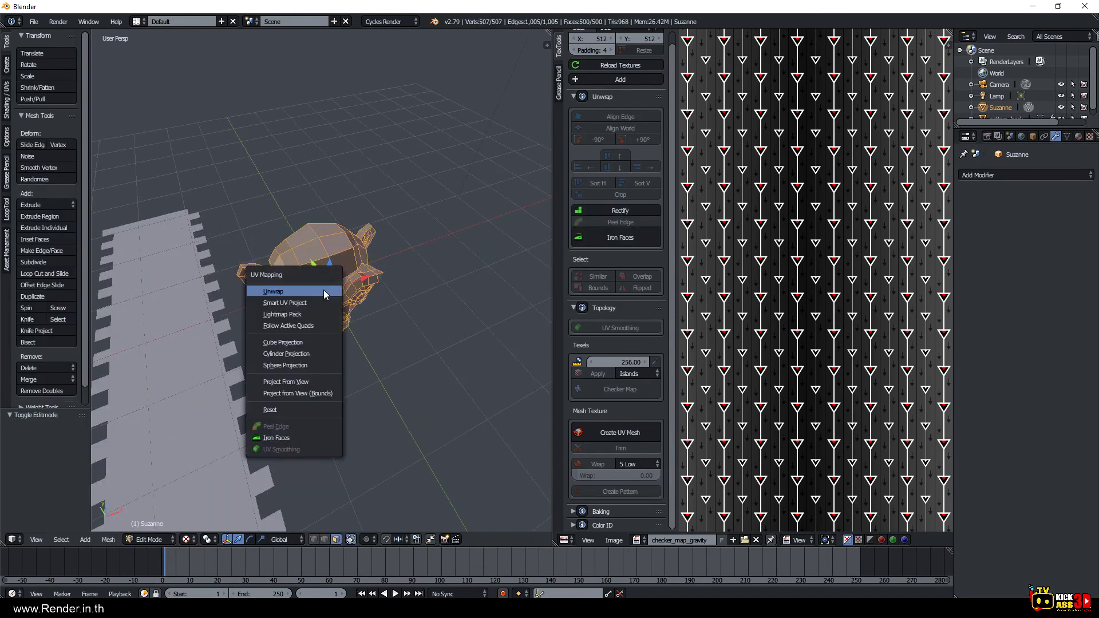